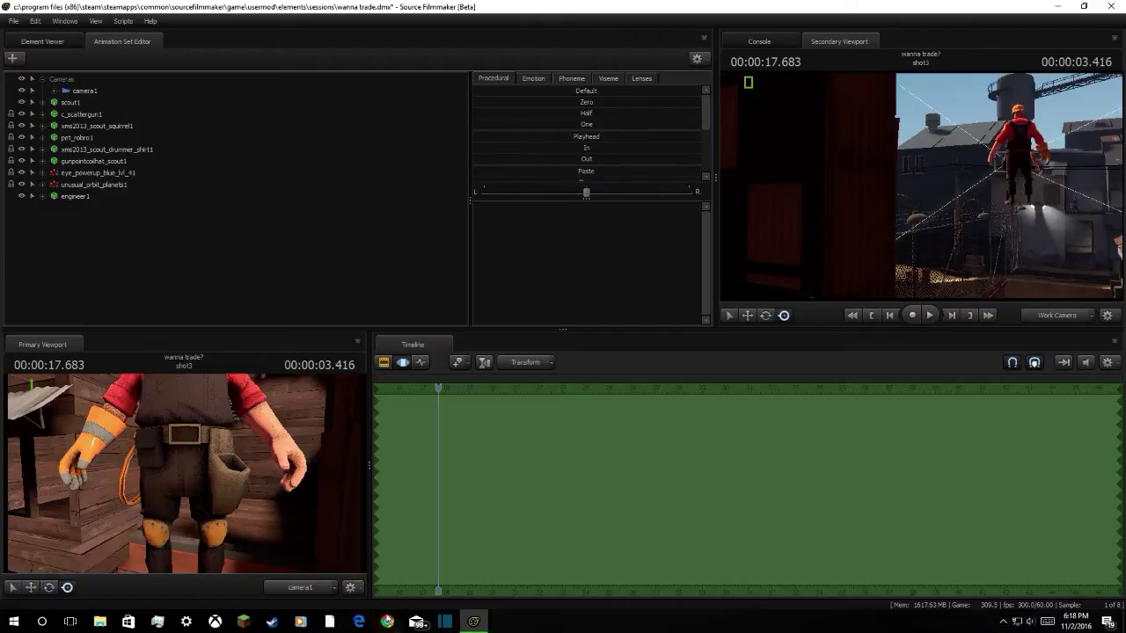
Switch to the Edge browser, open YouTube and bring up the live stream titled "Source Filmmaker"
click(359, 622)
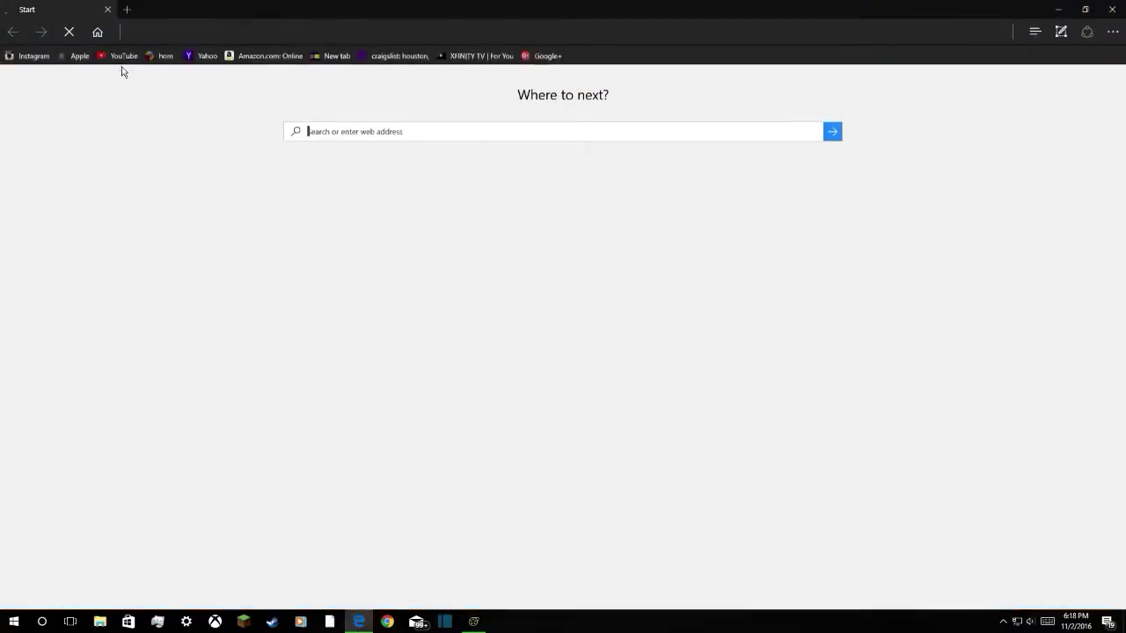
click(121, 55)
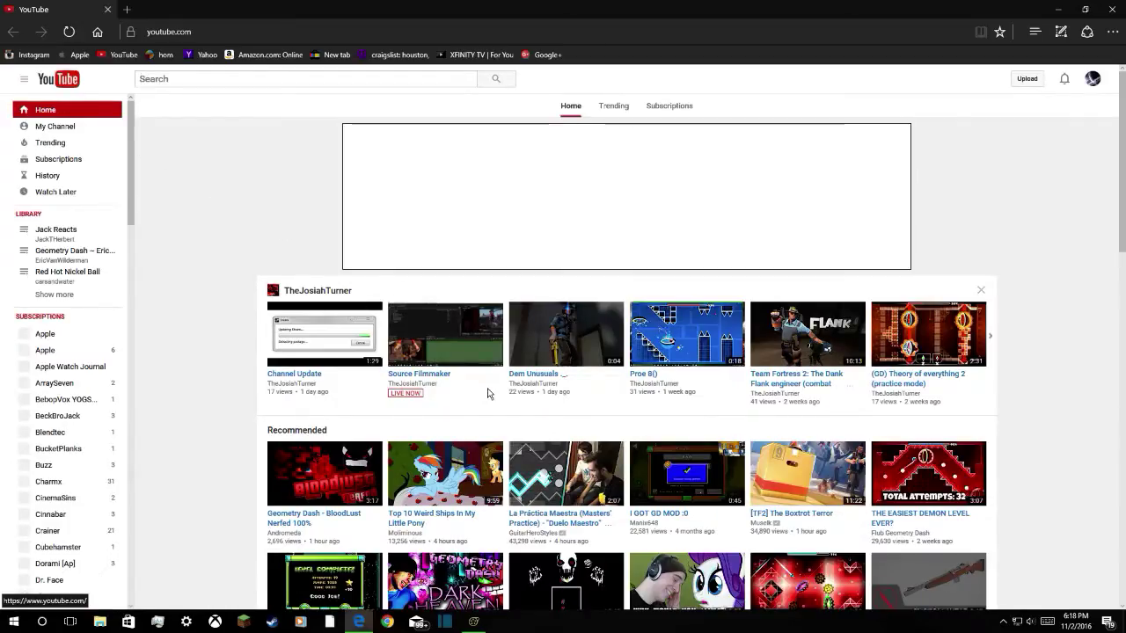
click(456, 363)
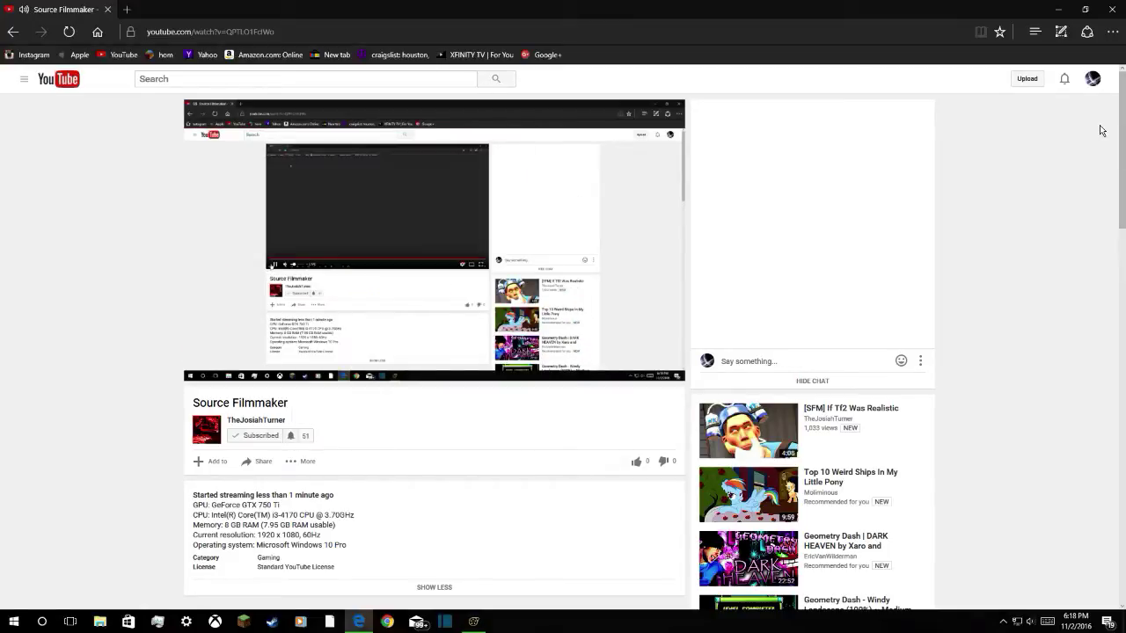
scroll(607, 459, down, 1)
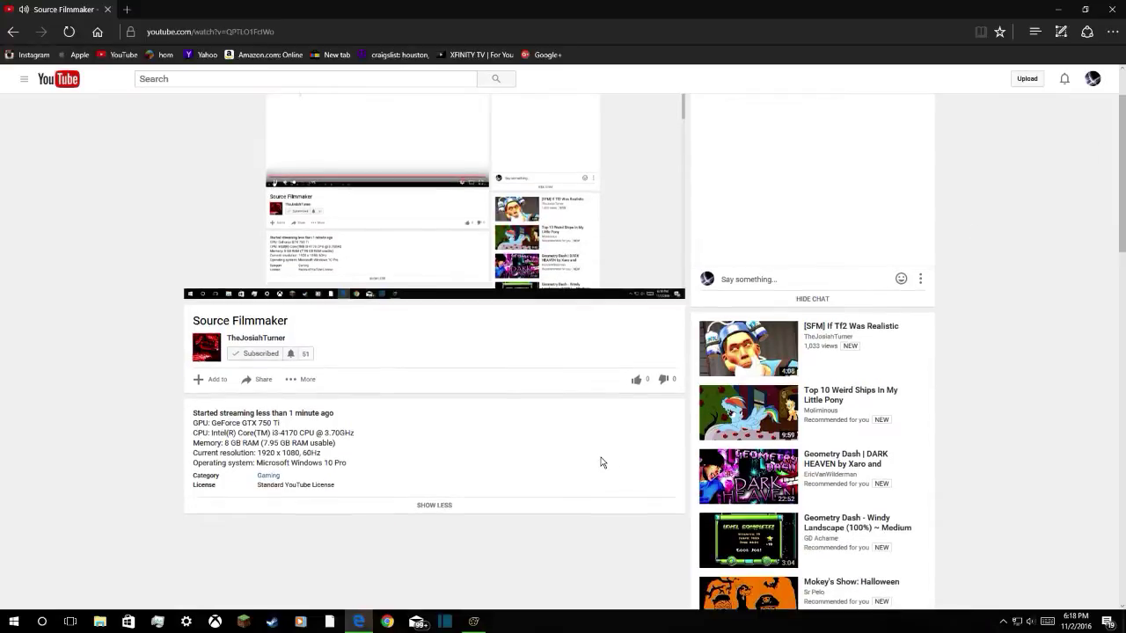
scroll(547, 387, up, 1)
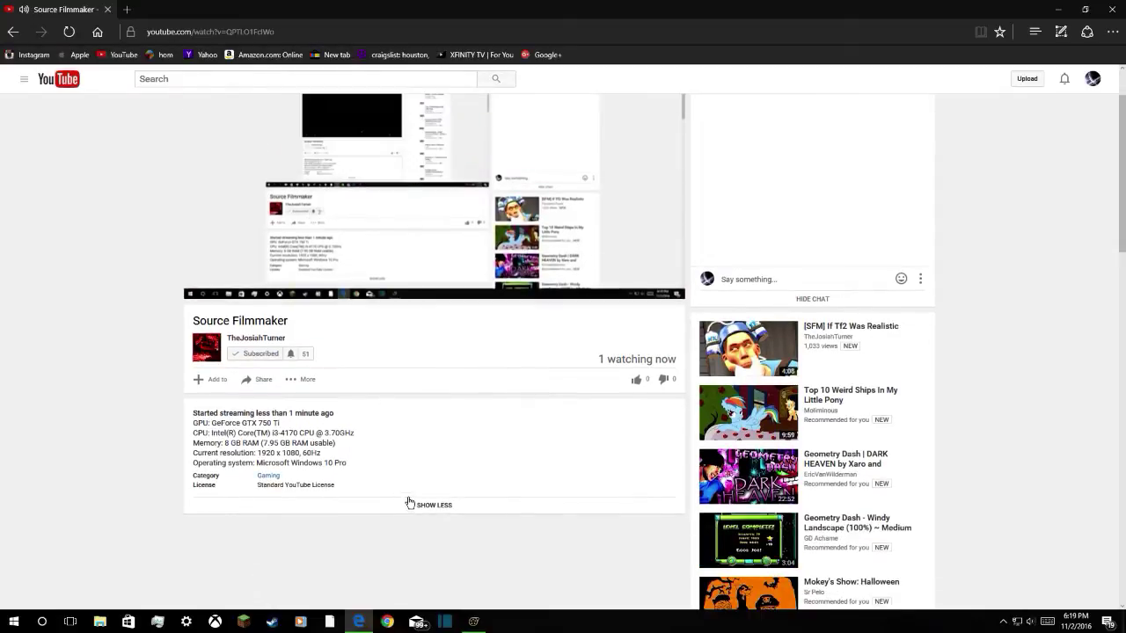
mouse_move(427, 365)
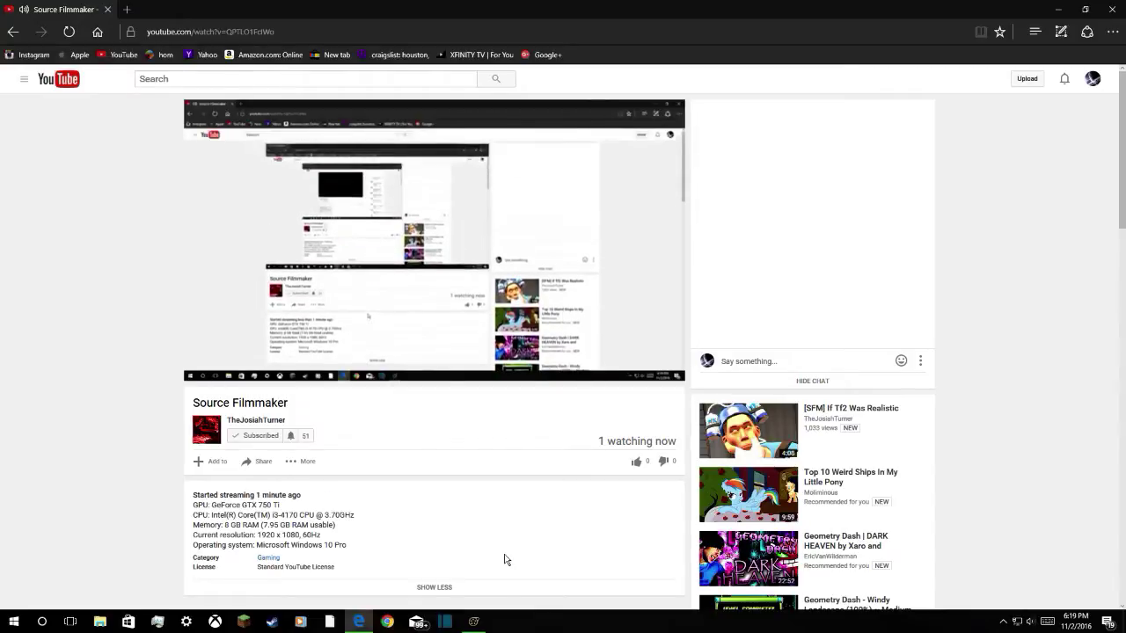
mouse_move(645, 361)
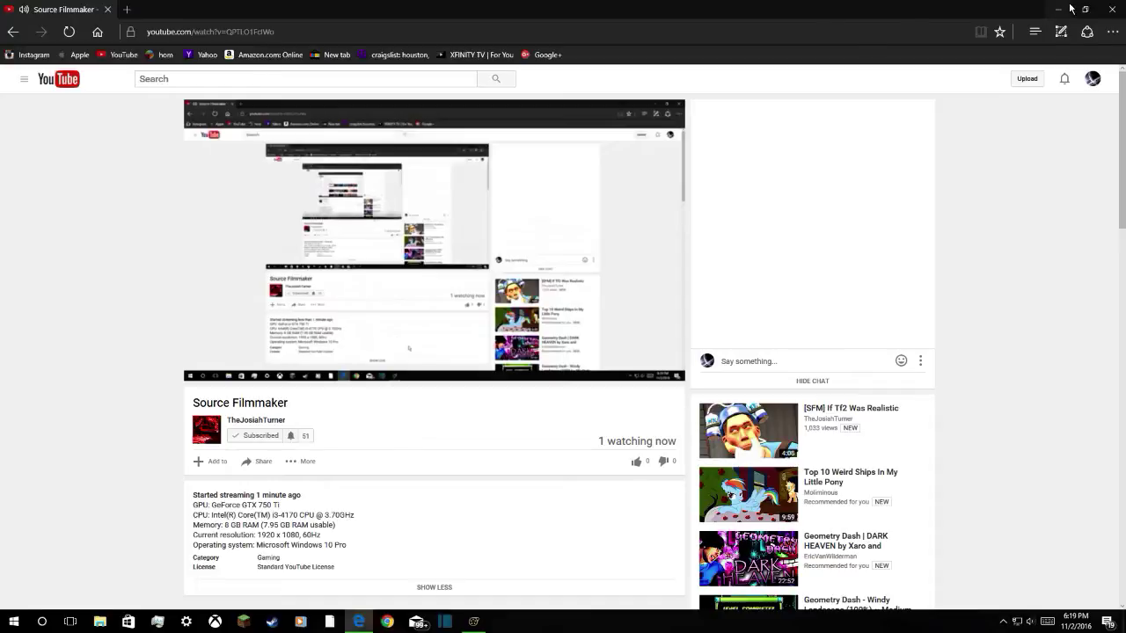
Switch back to Source Filmmaker, play shot3 from near its start and park the playhead at 00:00:16.283
click(1064, 8)
drag(438, 388, 395, 404)
click(359, 622)
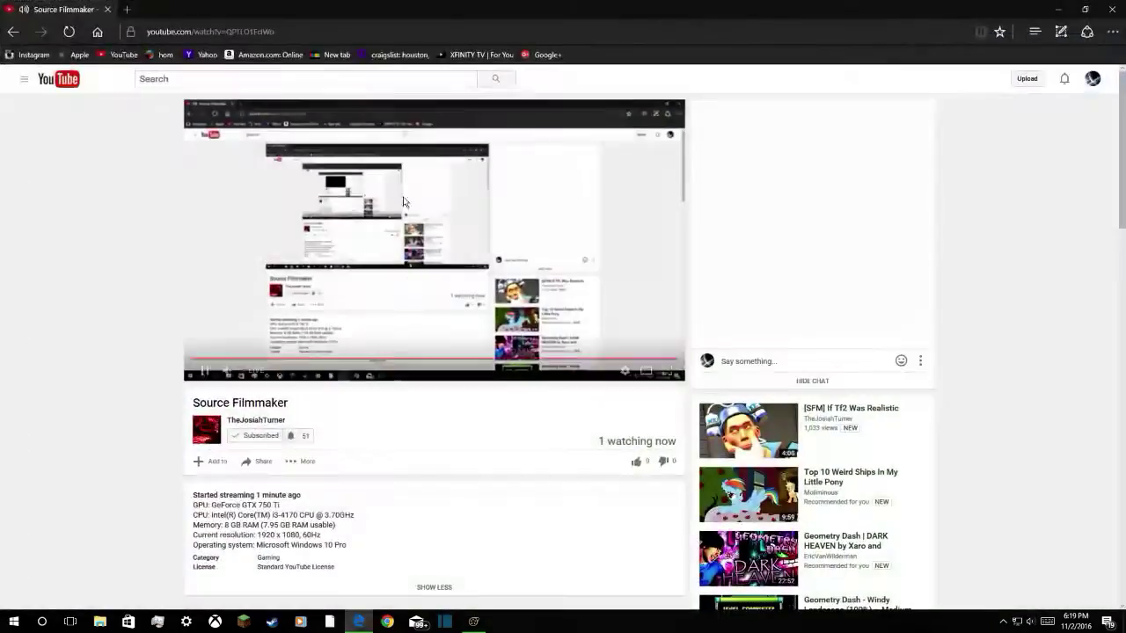
click(1058, 8)
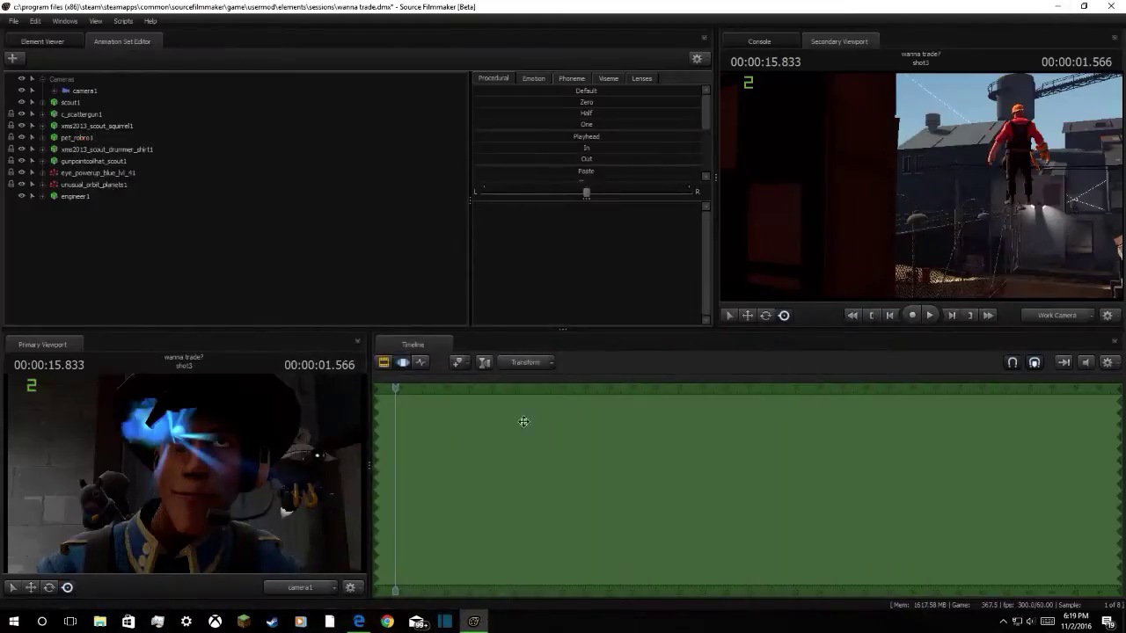
mouse_move(395, 414)
mouse_down()
mouse_move(409, 413)
mouse_move(407, 394)
mouse_move(382, 412)
mouse_up()
key(space)
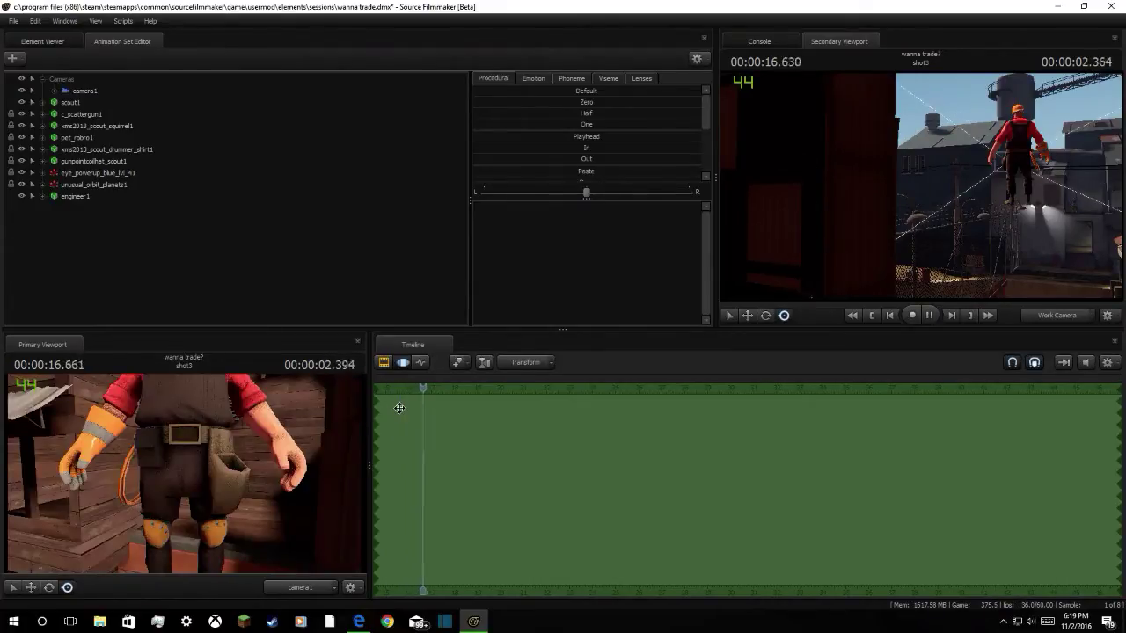
click(435, 388)
drag(435, 388, 416, 407)
Select engineer1 and move the whole model with the Move manipulator from the outdoor area into the dark wooden building
click(93, 198)
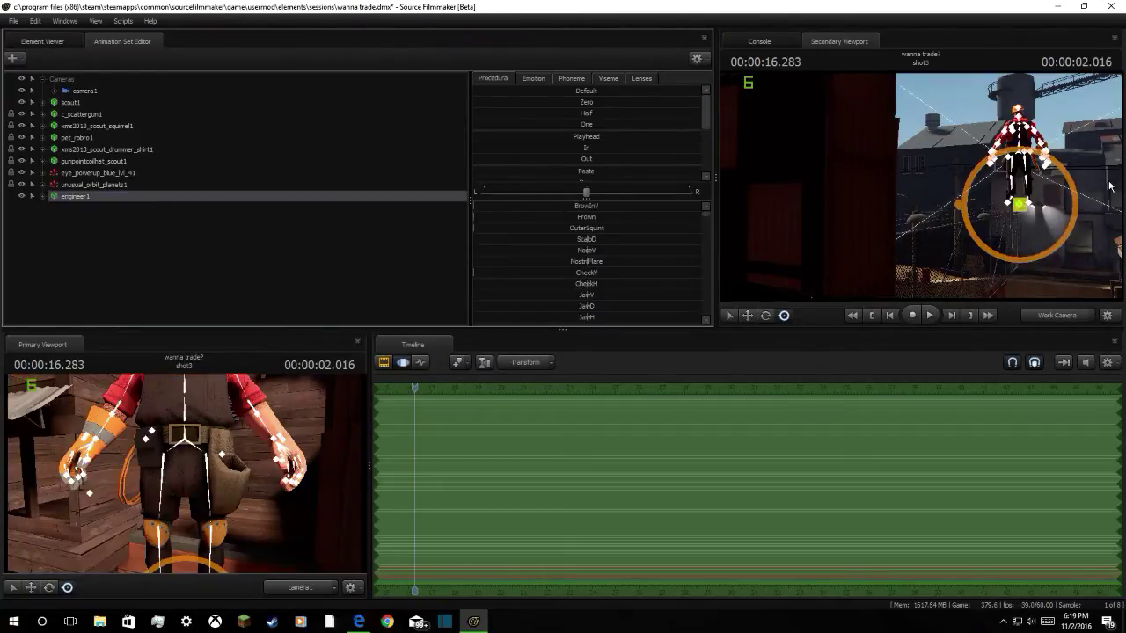
drag(922, 186, 1012, 225)
key(s)
click(766, 316)
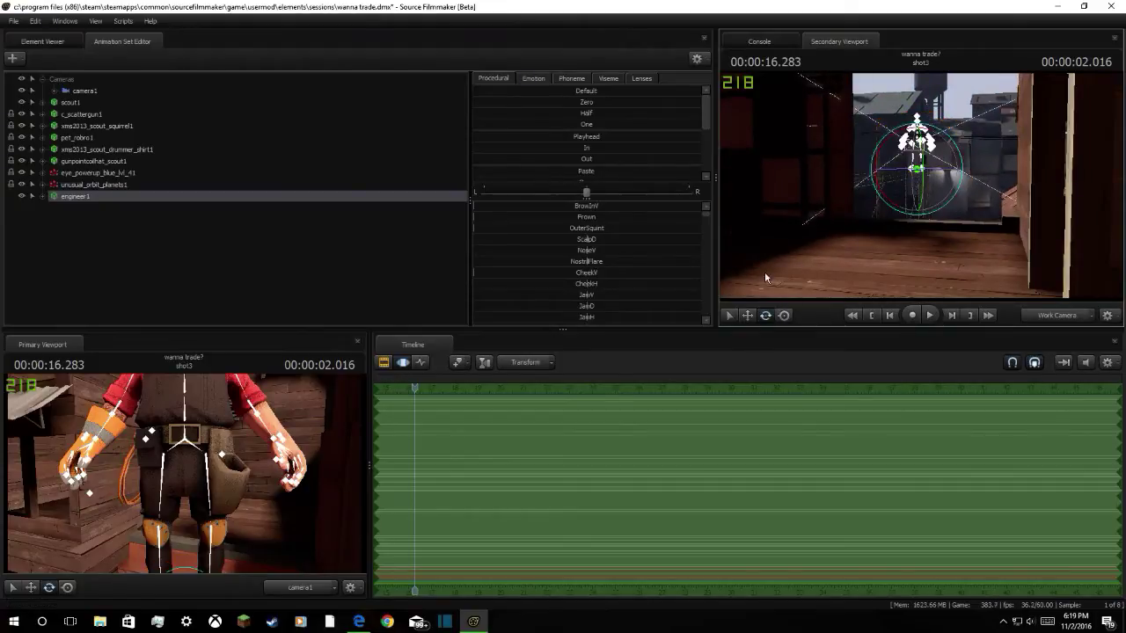
click(747, 315)
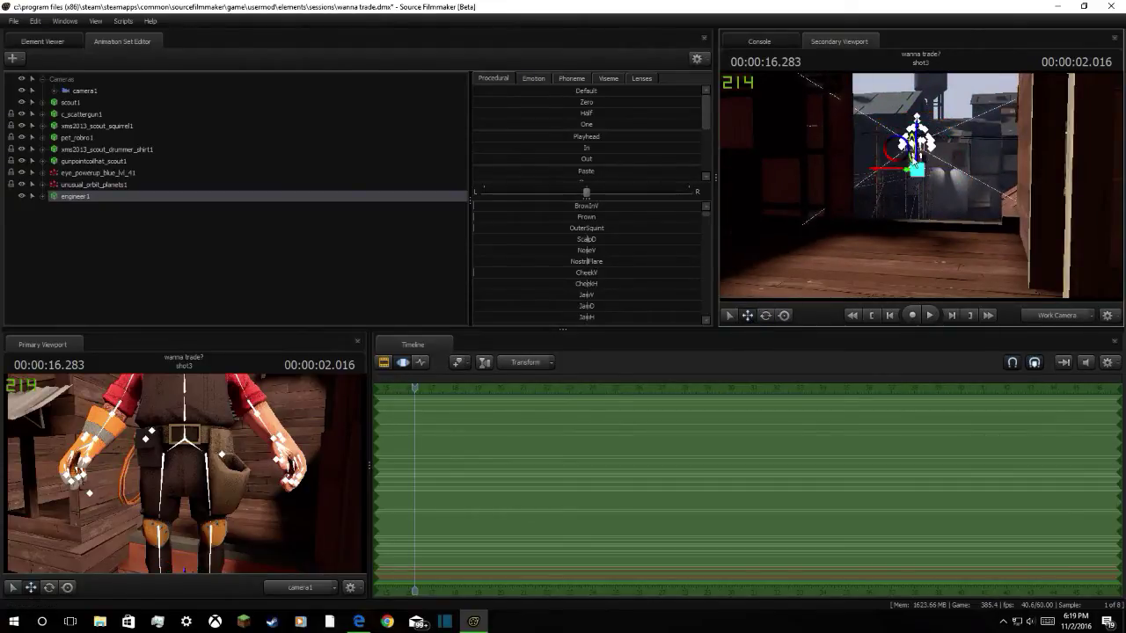
drag(911, 173, 675, 266)
drag(775, 249, 704, 249)
Shift engineer1 sideways across the building floor until the model sits at the far edge of camera1's view
key(w)
mouse_move(922, 186)
mouse_down()
mouse_move(827, 187)
mouse_move(906, 198)
mouse_up()
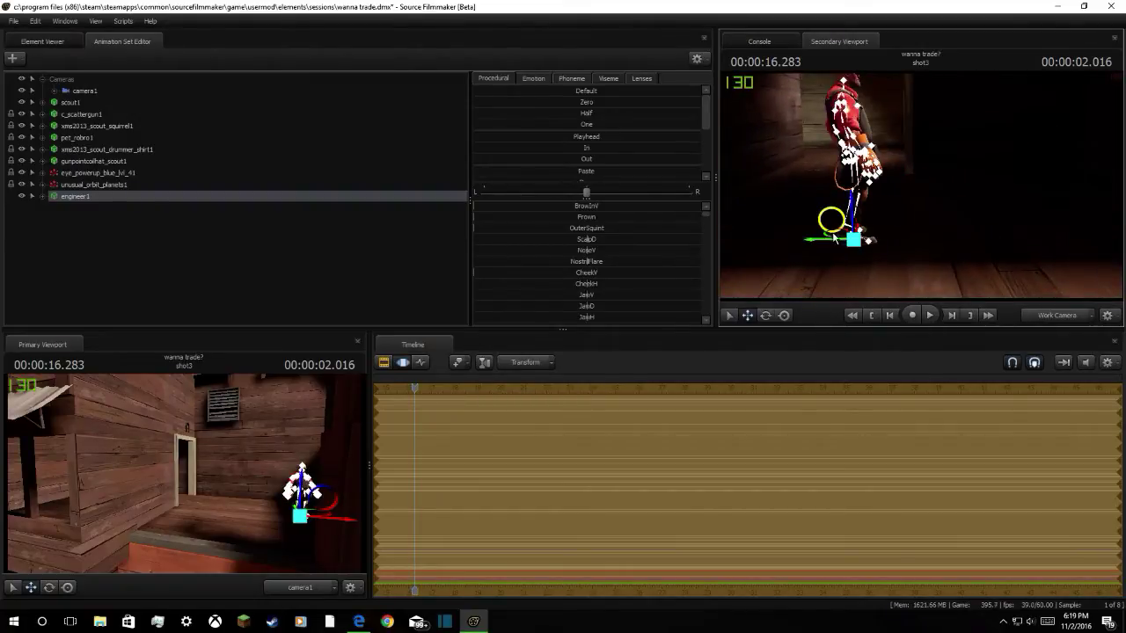
drag(843, 241, 763, 210)
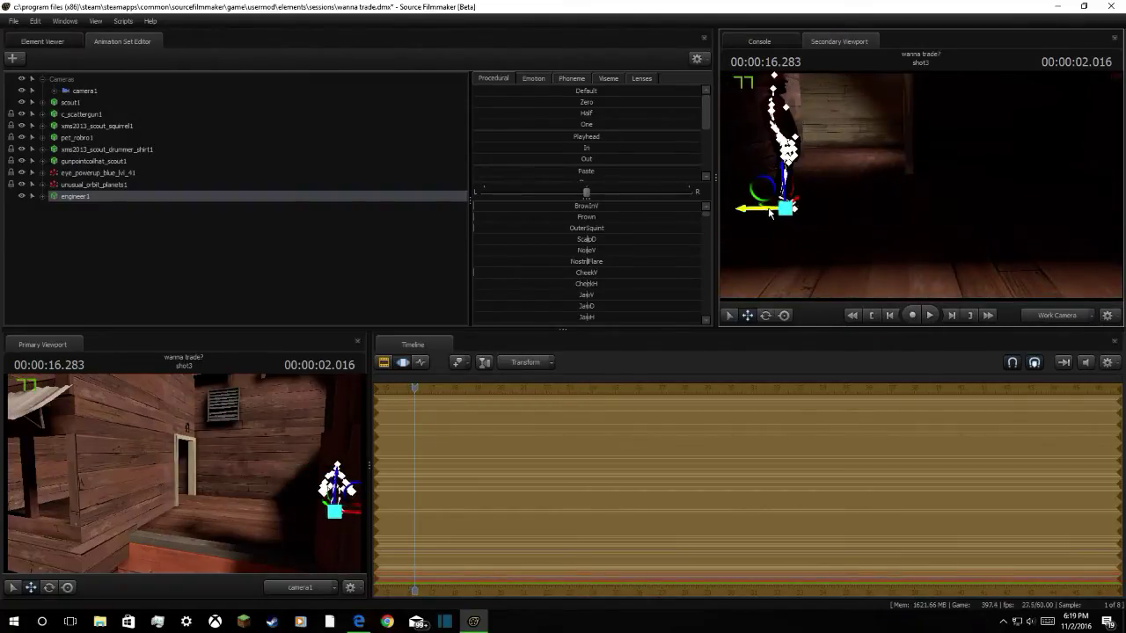
key(w)
drag(1023, 120, 865, 129)
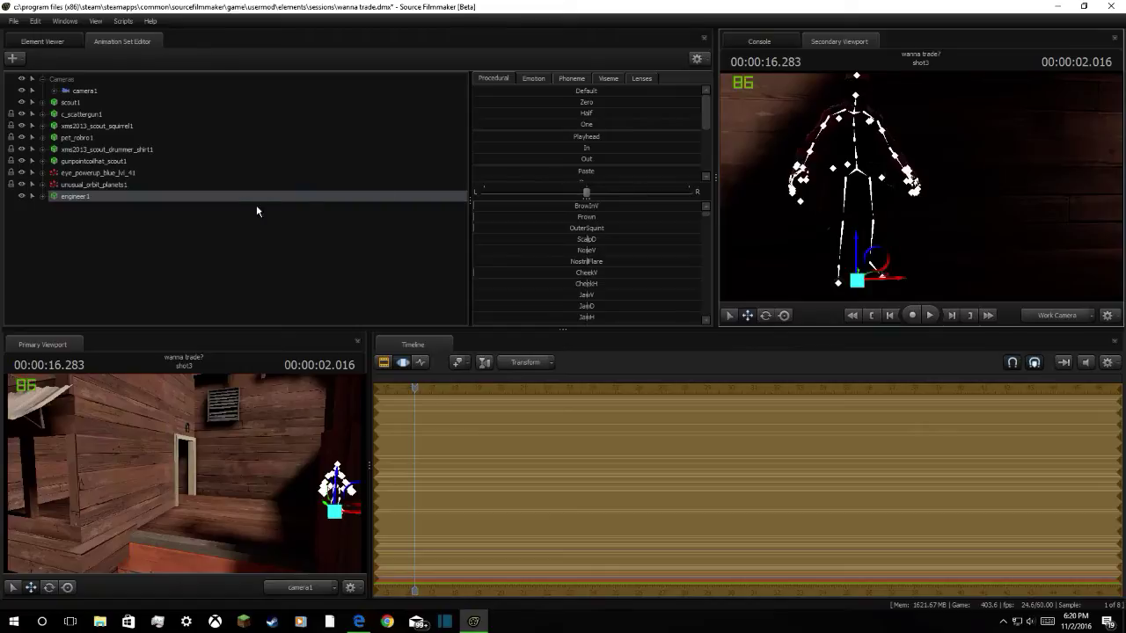
drag(907, 204, 935, 216)
key(s)
drag(827, 249, 936, 241)
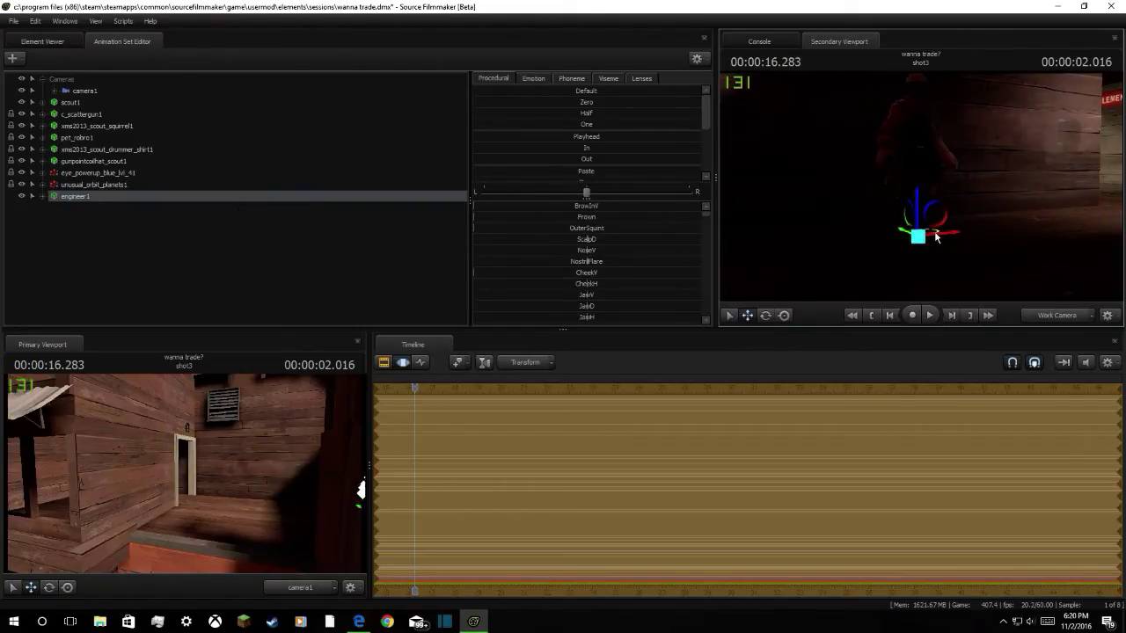
Add the Wrench from the Melee Weapons category of Team Fortress items to engineer1, and leave engineer1 selected
right_click(57, 195)
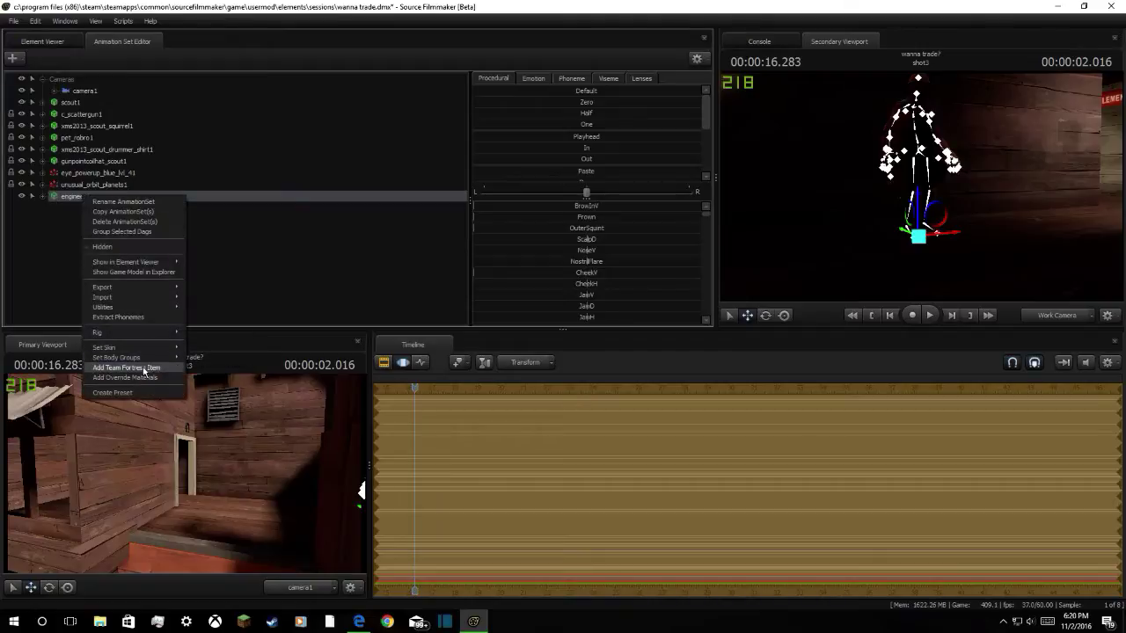
click(146, 364)
click(589, 242)
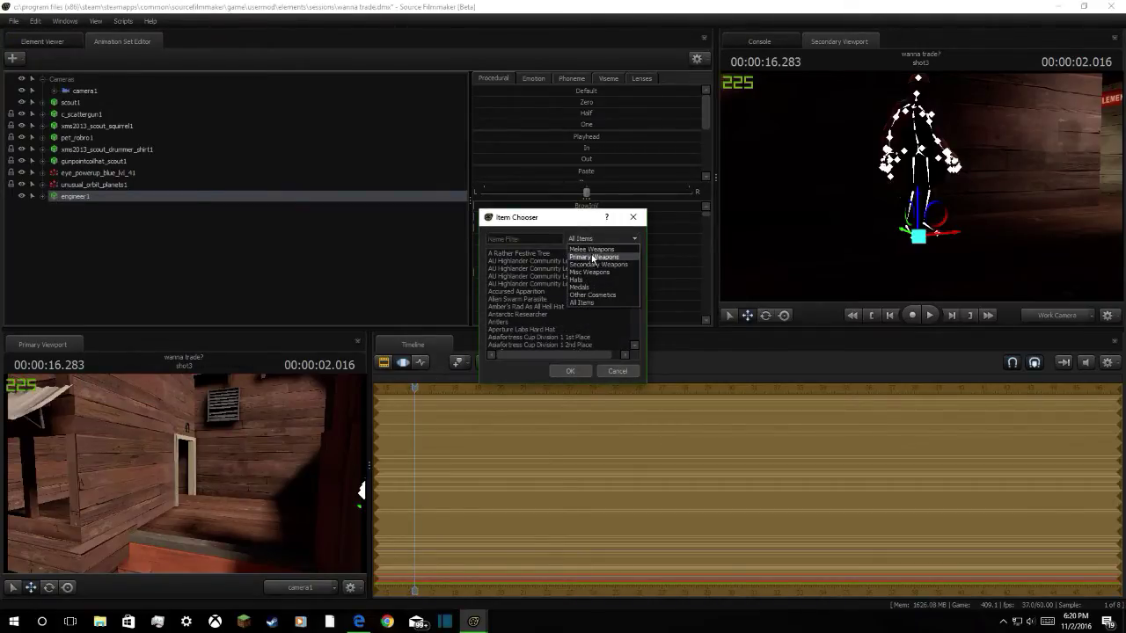
click(592, 249)
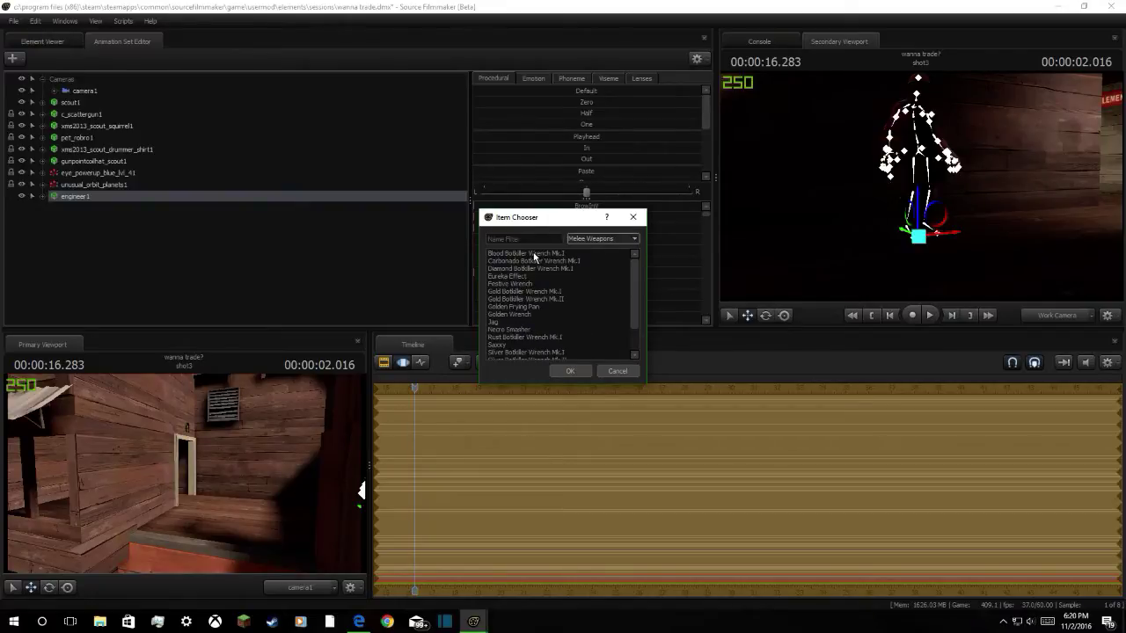
click(519, 314)
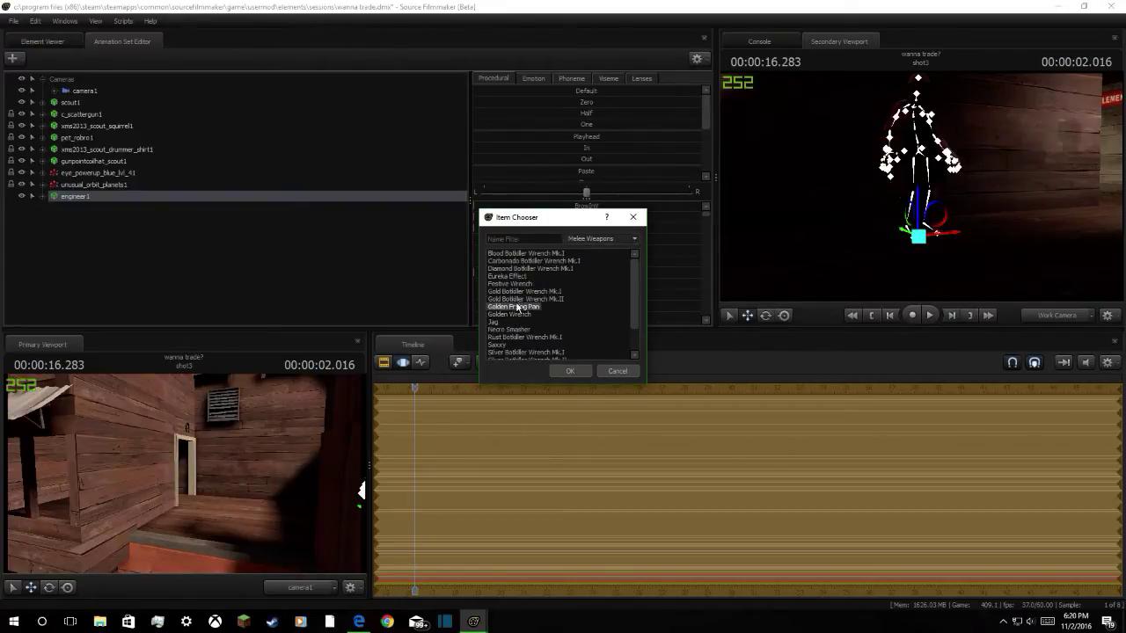
click(524, 292)
click(510, 285)
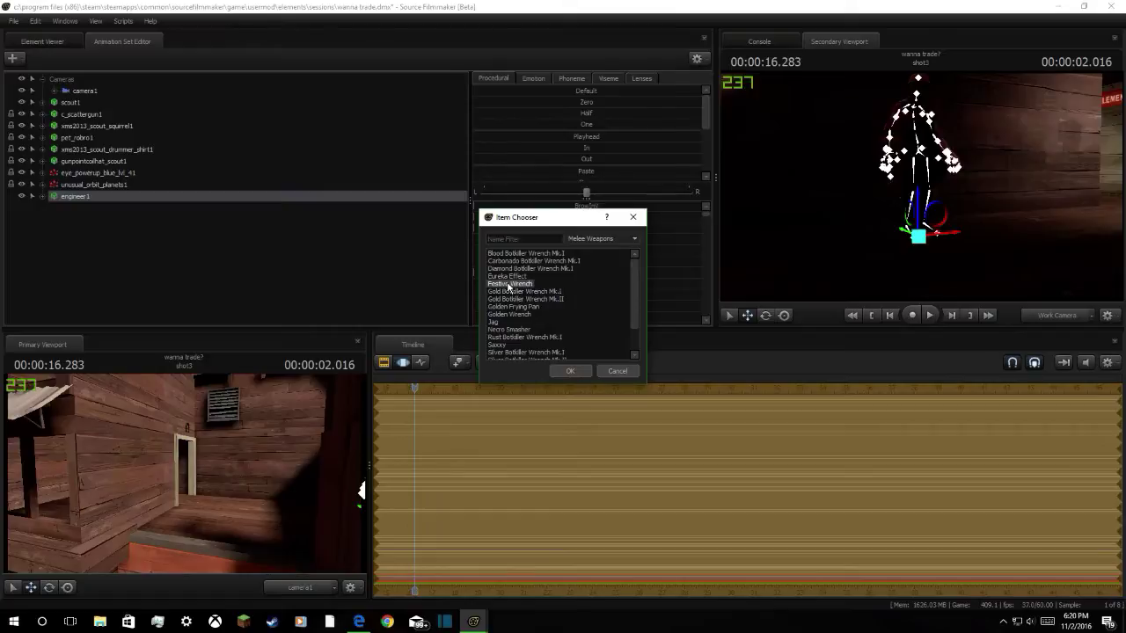
click(535, 329)
click(532, 337)
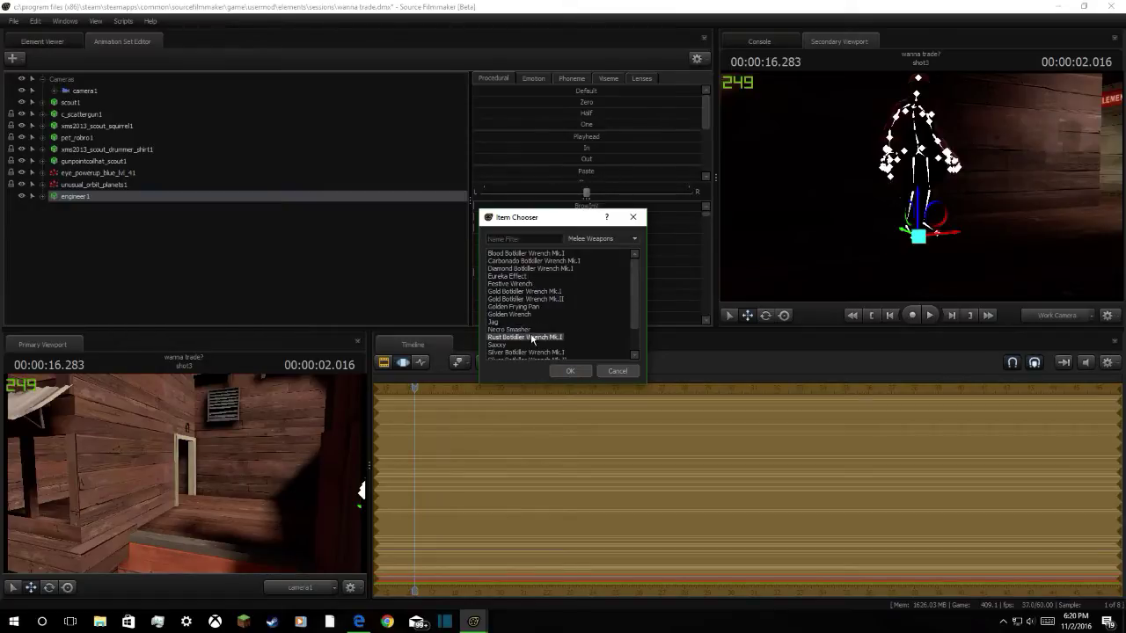
scroll(527, 351, down, 2)
click(498, 352)
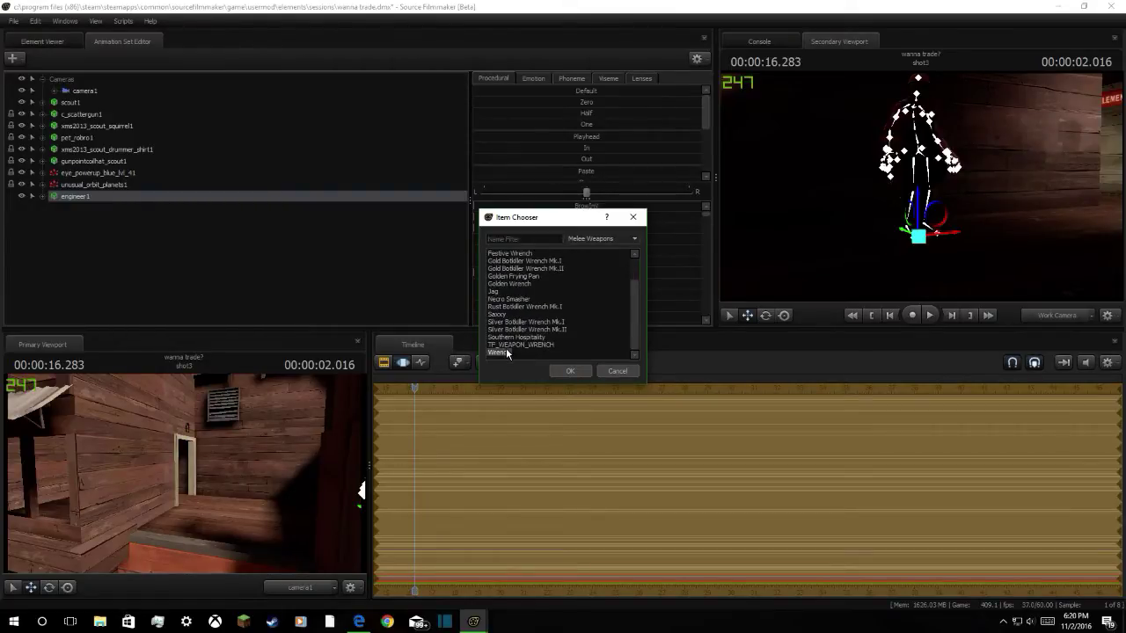
click(574, 370)
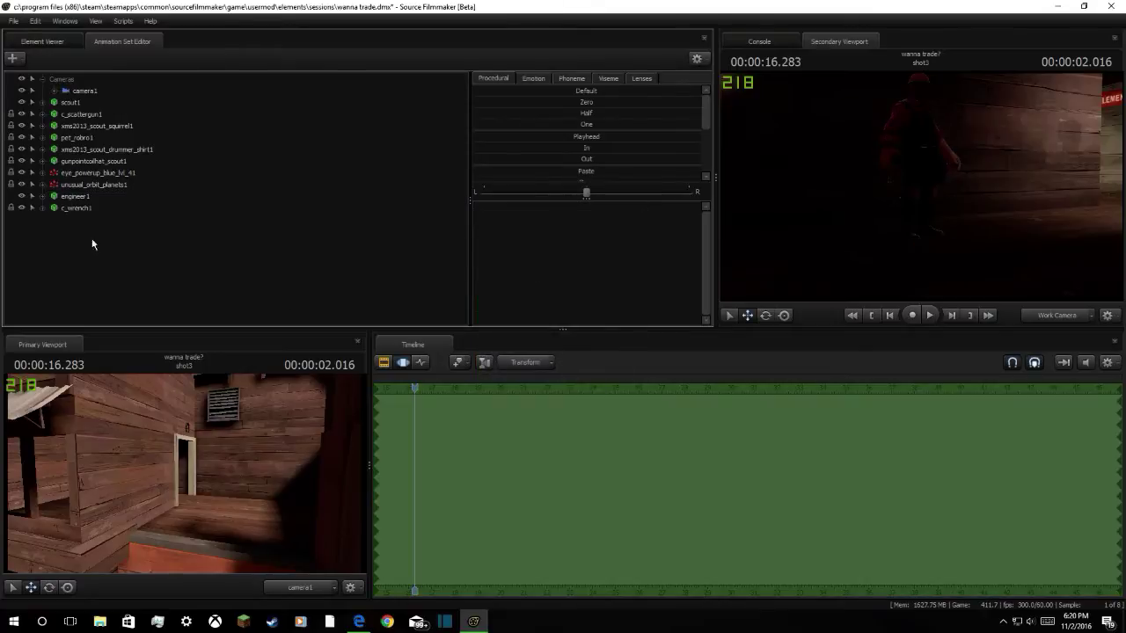
click(74, 207)
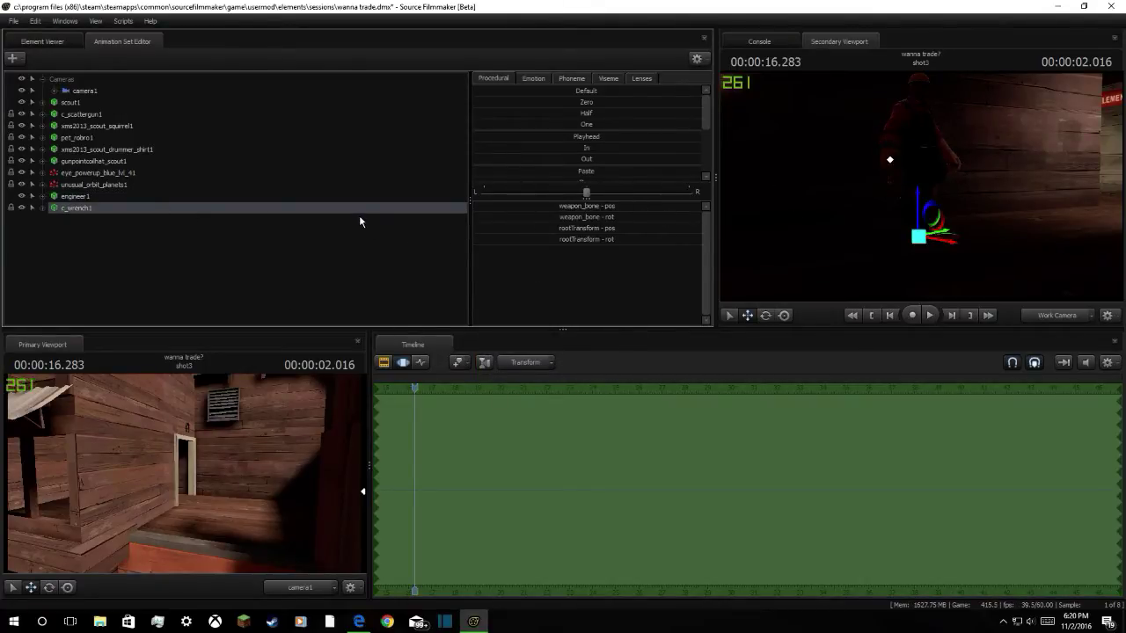
click(132, 196)
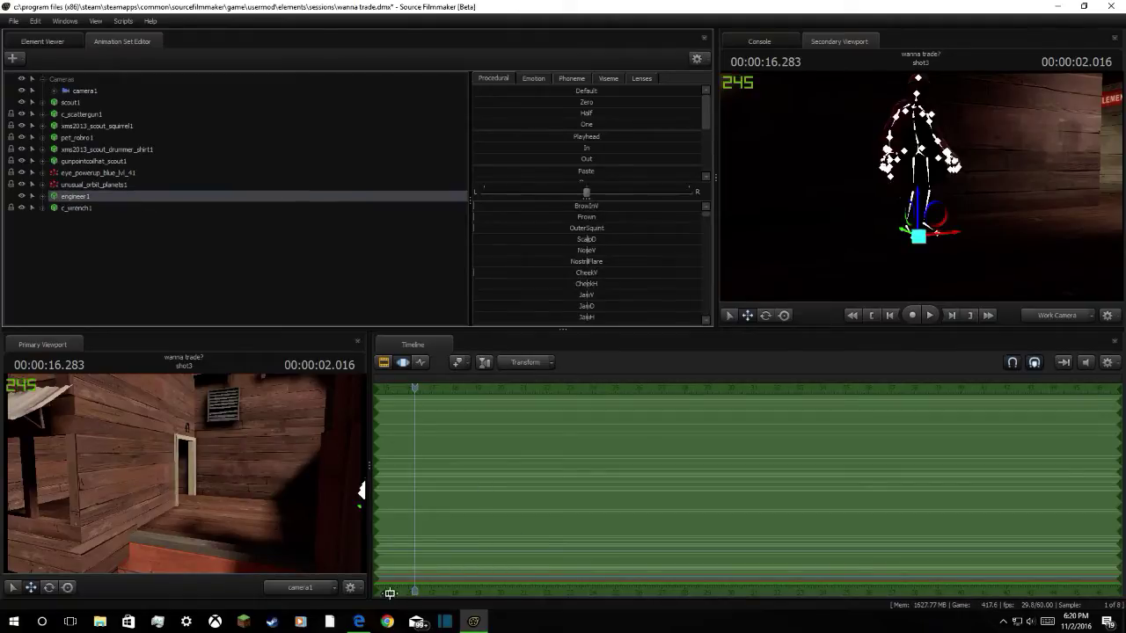
Switch to the Edge browser, resume the live stream and post "lol" in its chat
click(359, 622)
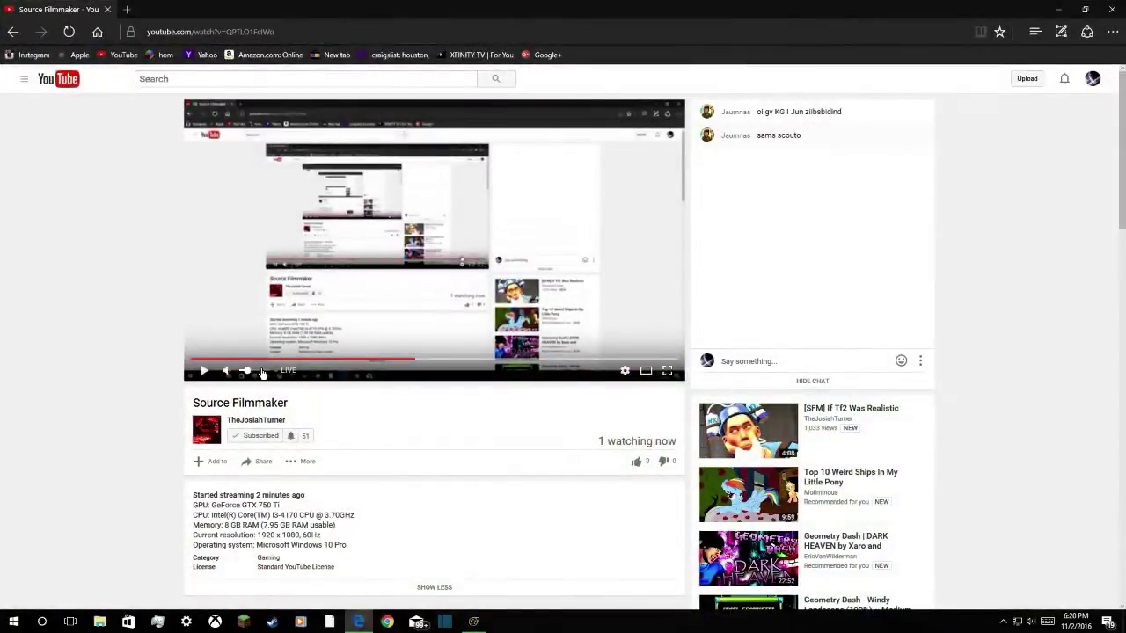
click(312, 240)
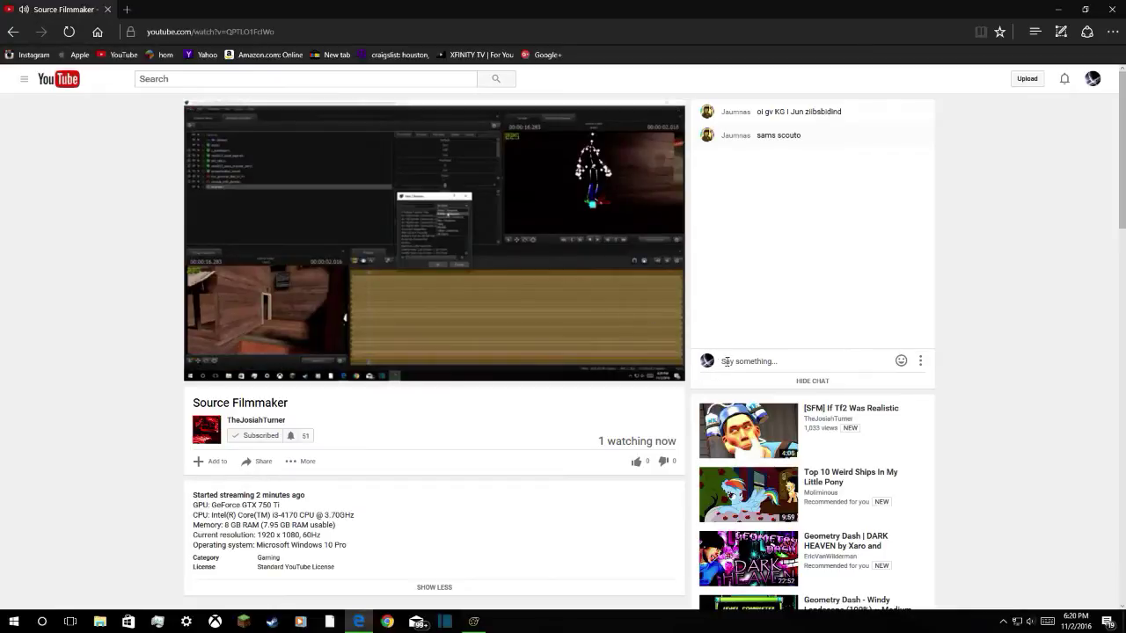
text(lol)
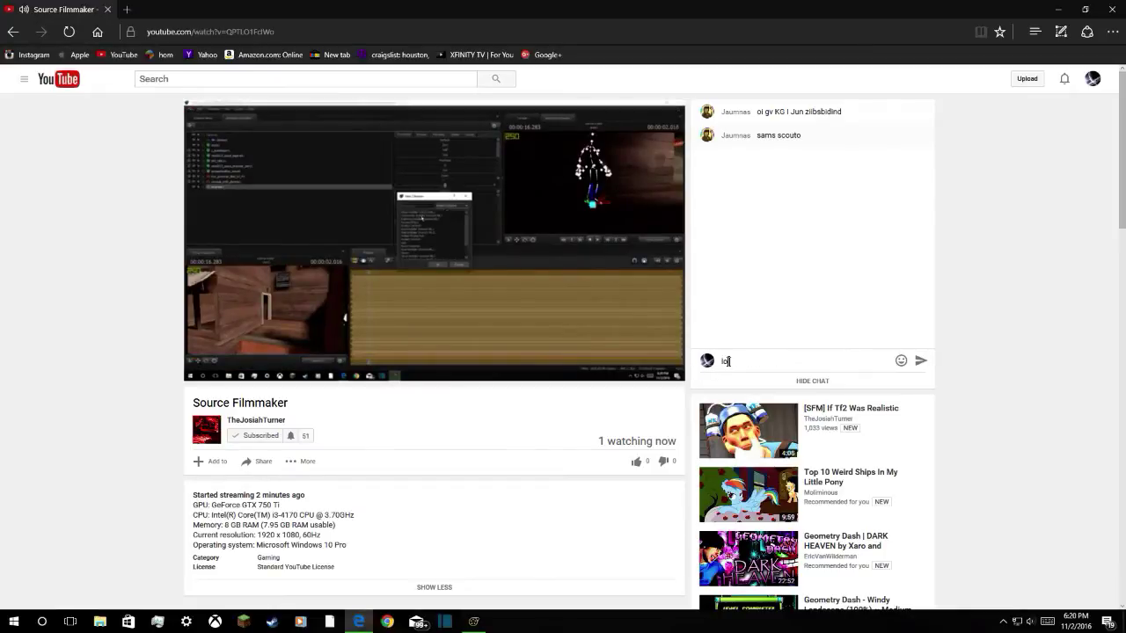
key(Return)
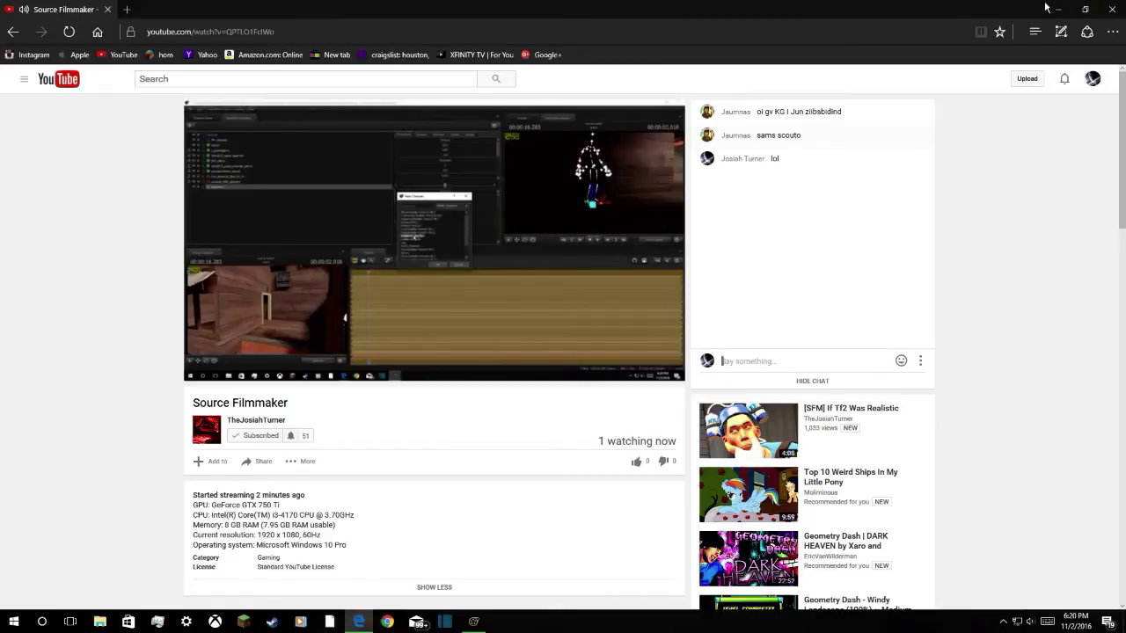
Switch YouTube to the streaming channel's account and open the comment notification for the video "[SFM] If Tf2 Was Realistic"
click(1094, 80)
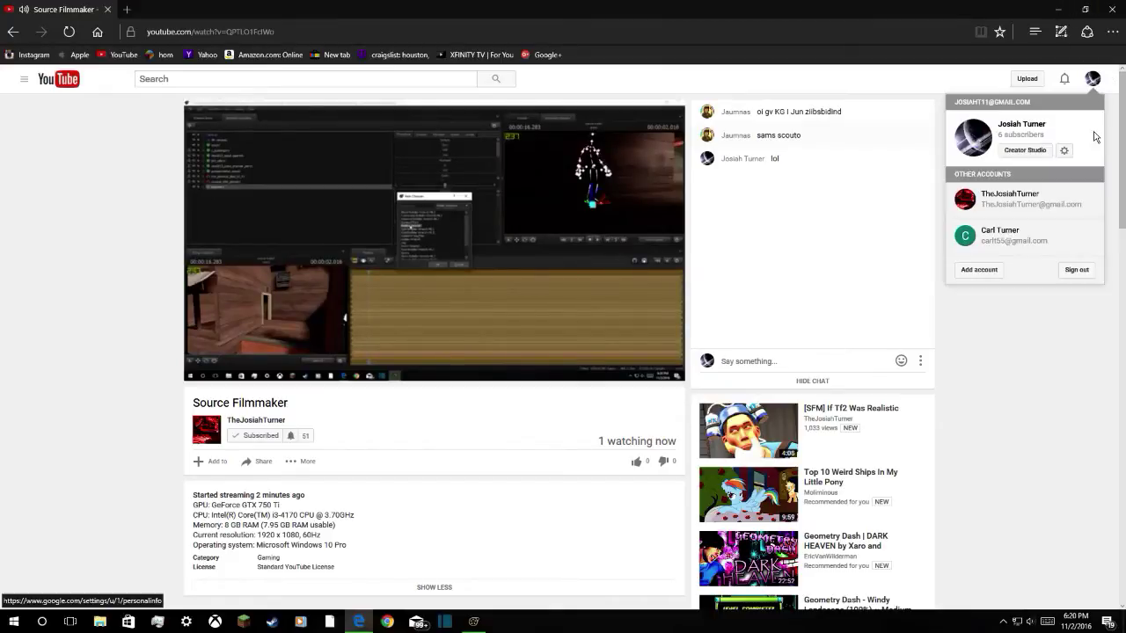
click(1036, 221)
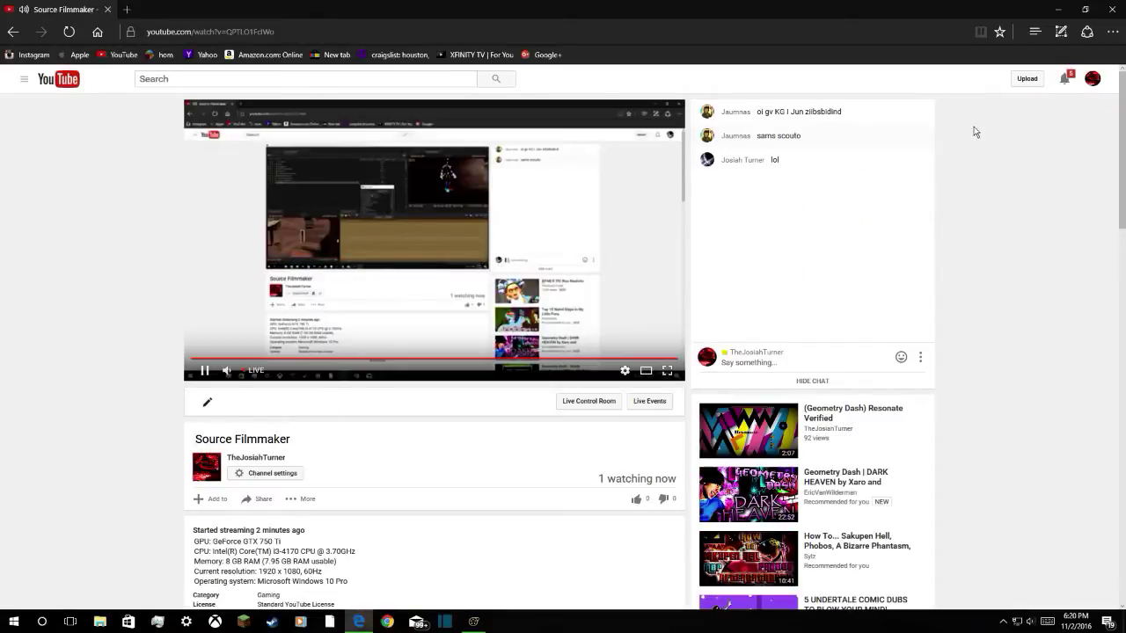
click(1065, 78)
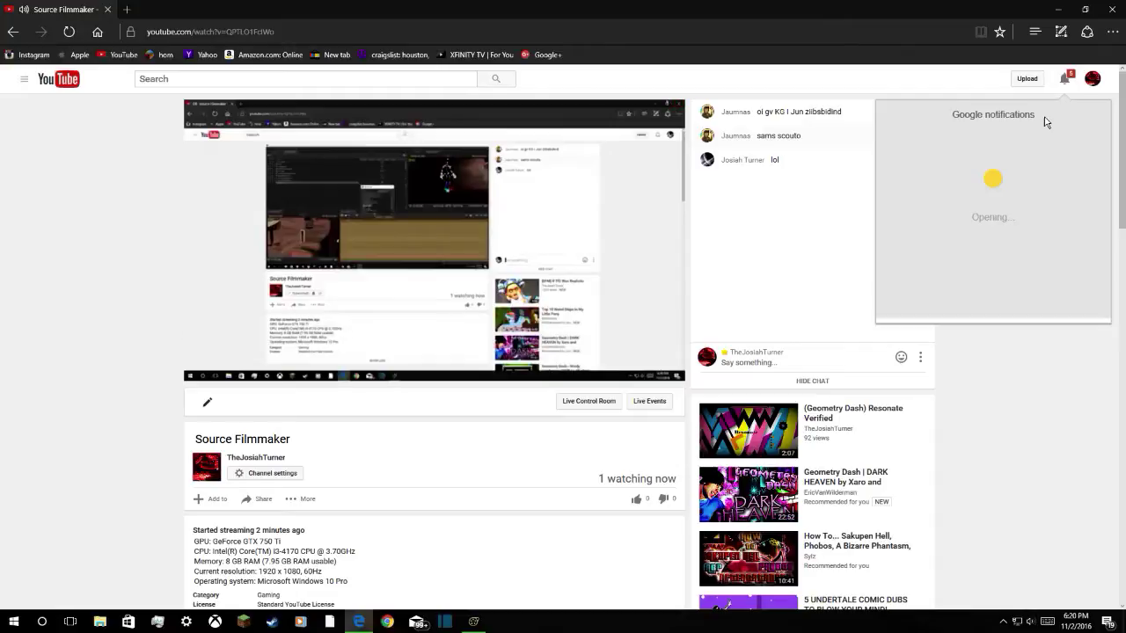
click(1027, 142)
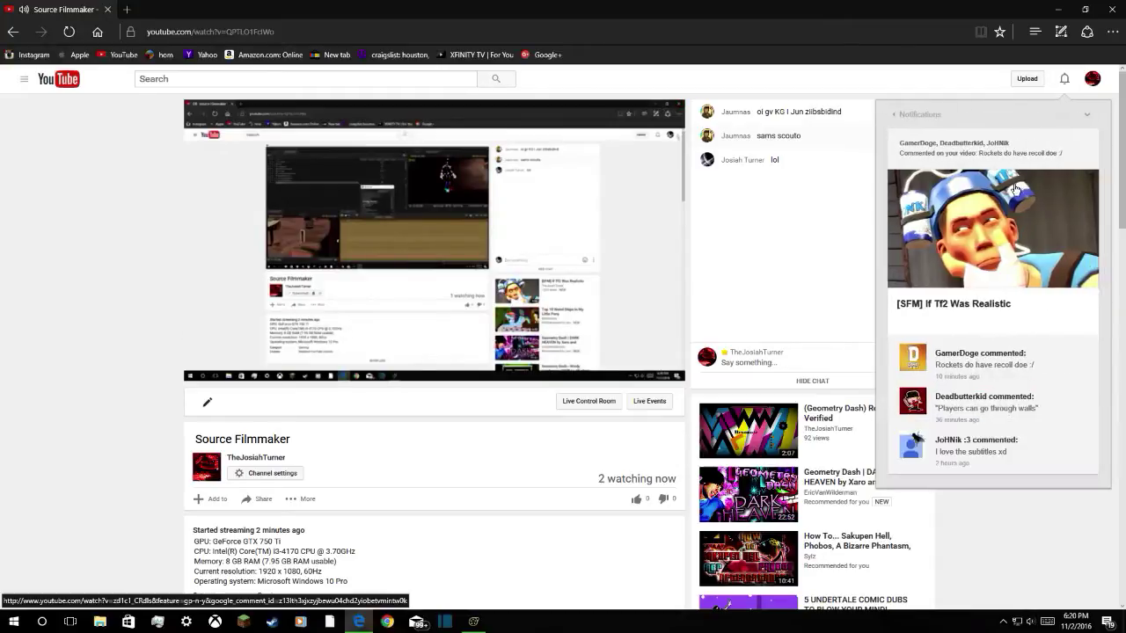
Reply "no, because all the rockets push/ fuel goes thru the launcher, out the back" to the highlighted rocket recoil comment, and close the video's tab
click(1015, 361)
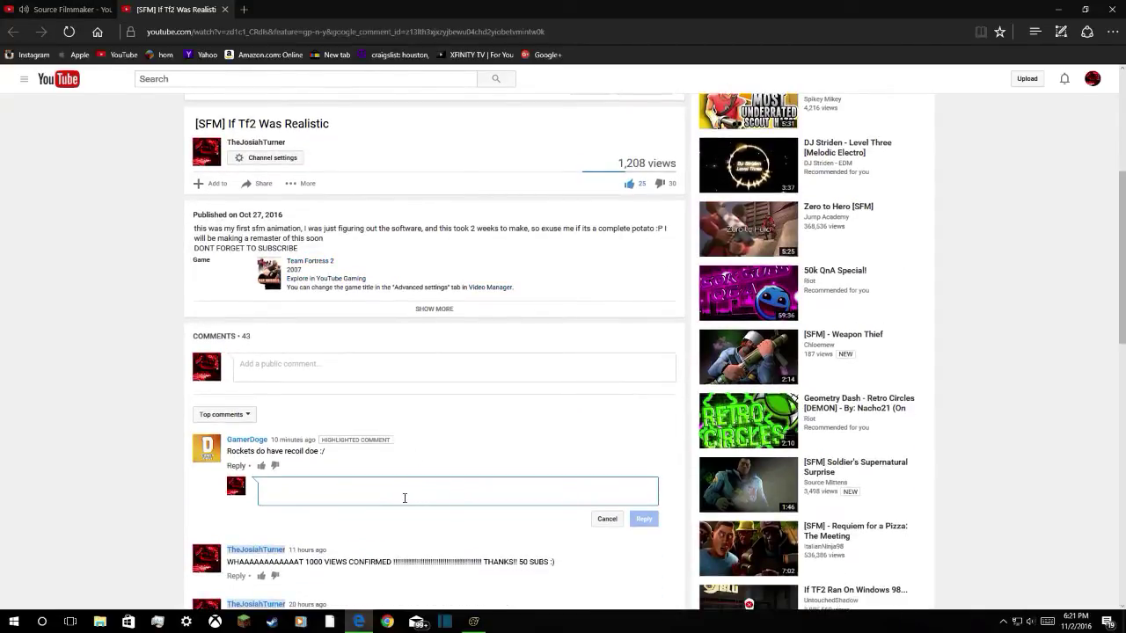
text(no)
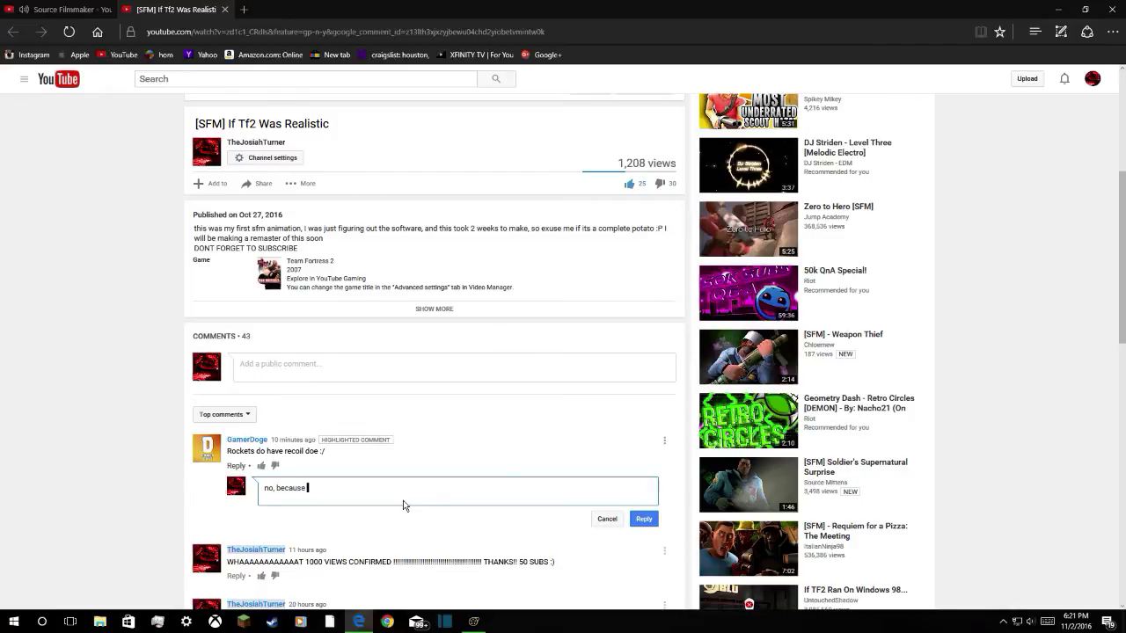
text(, because)
scroll(403, 505, down, 1)
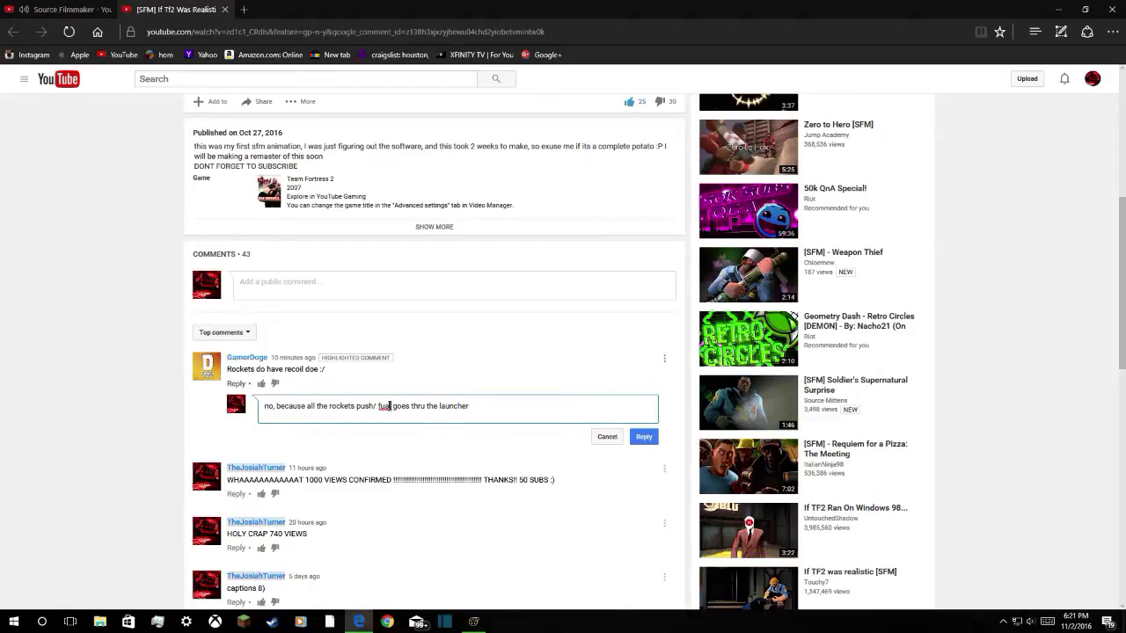
key(BackSpace)
text(e)
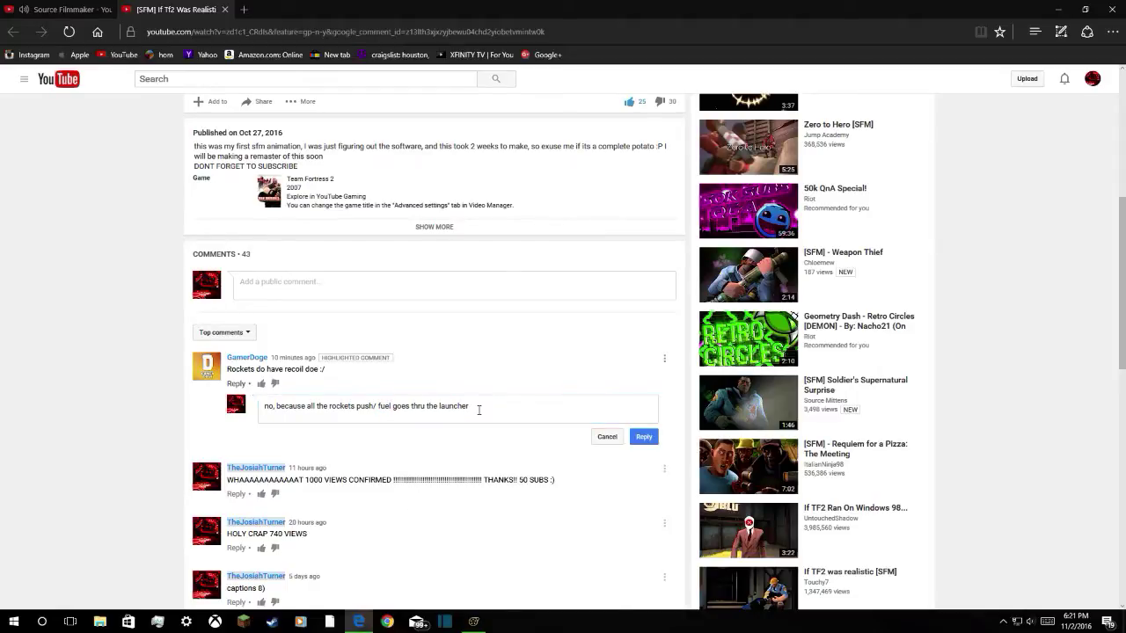
click(479, 410)
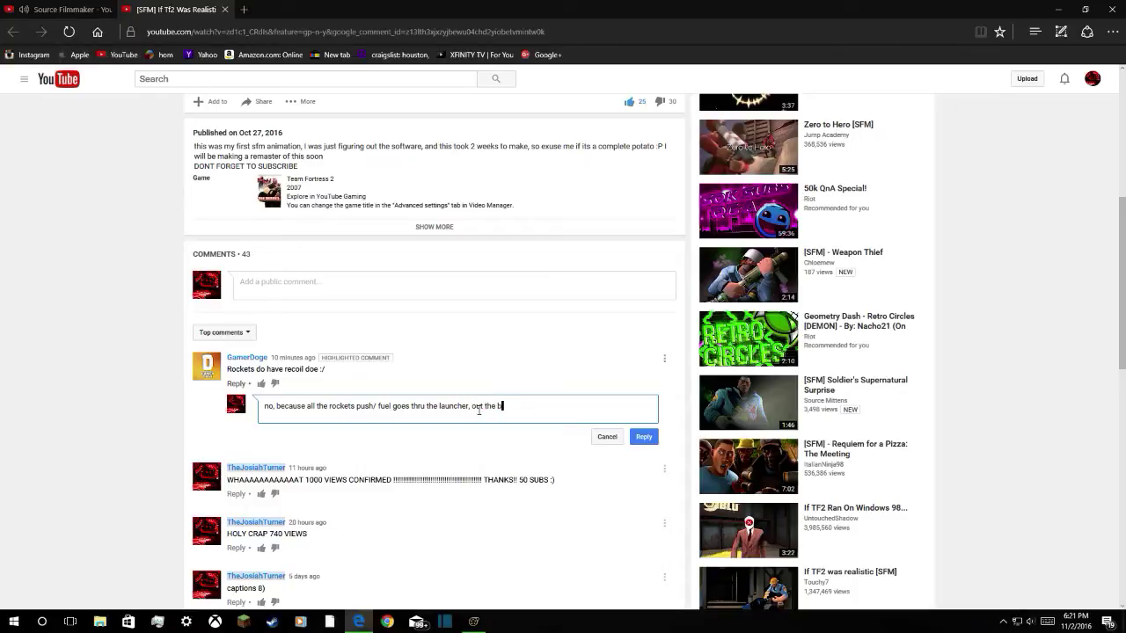
click(643, 436)
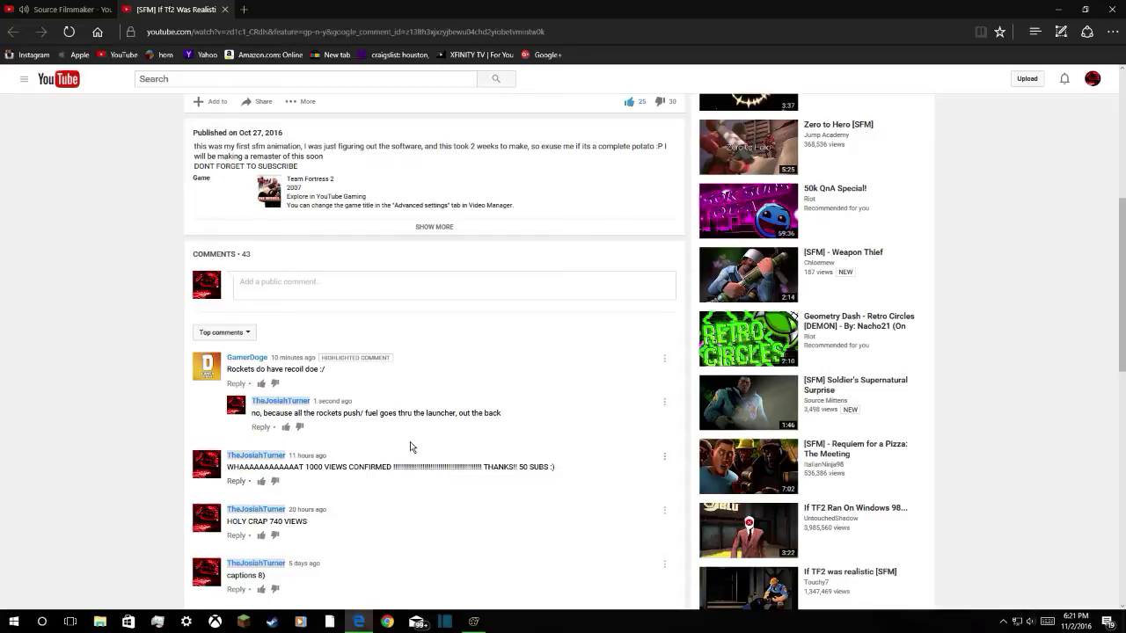
scroll(387, 427, up, 5)
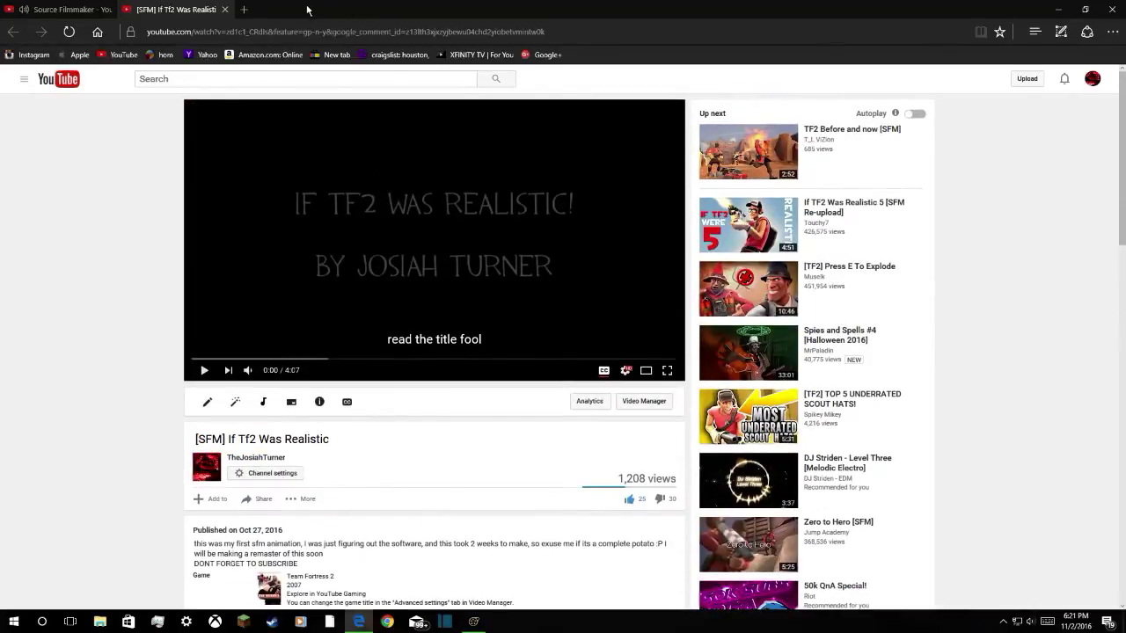
click(225, 9)
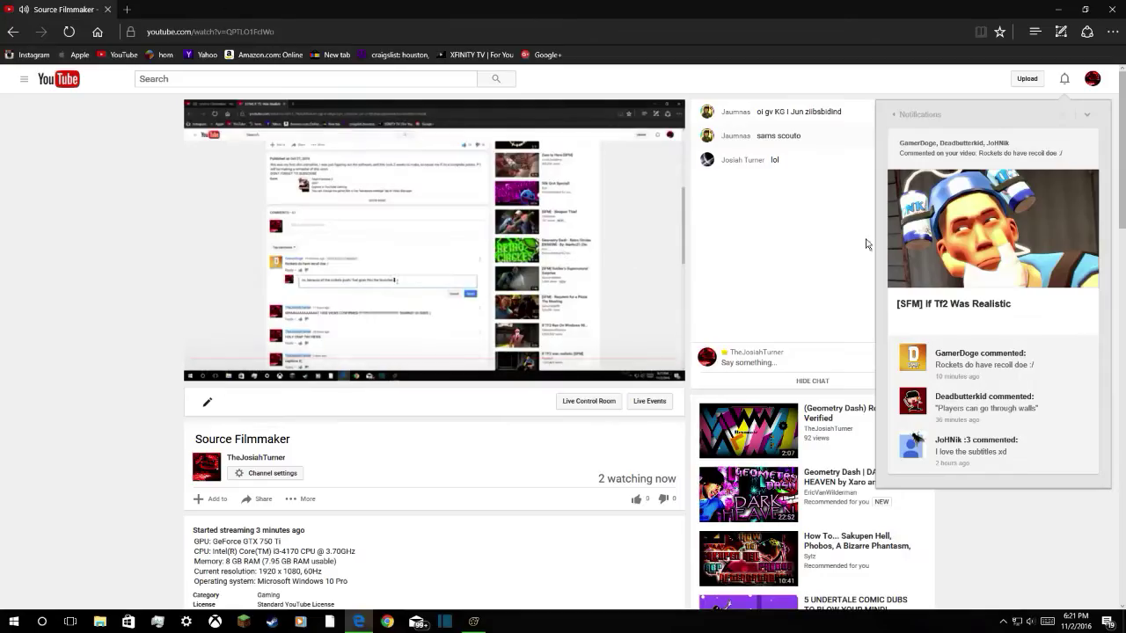
Read the two notifications about comments on the New MacBook Pro review (2016), expanding the comment thread of the 1400 eur dual core one
click(926, 126)
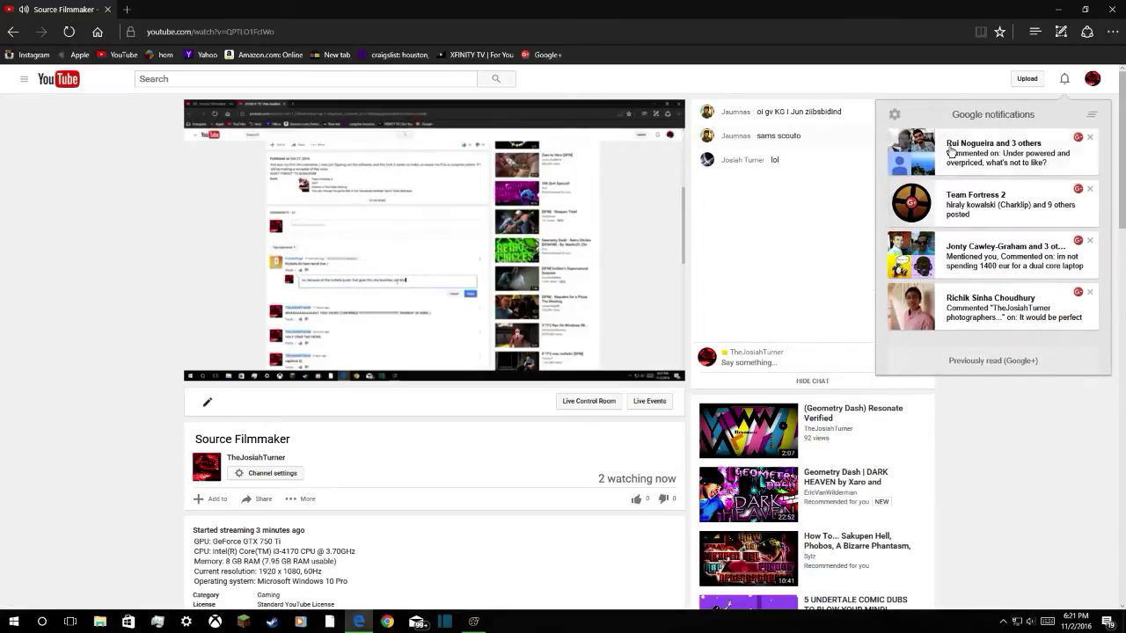
click(943, 146)
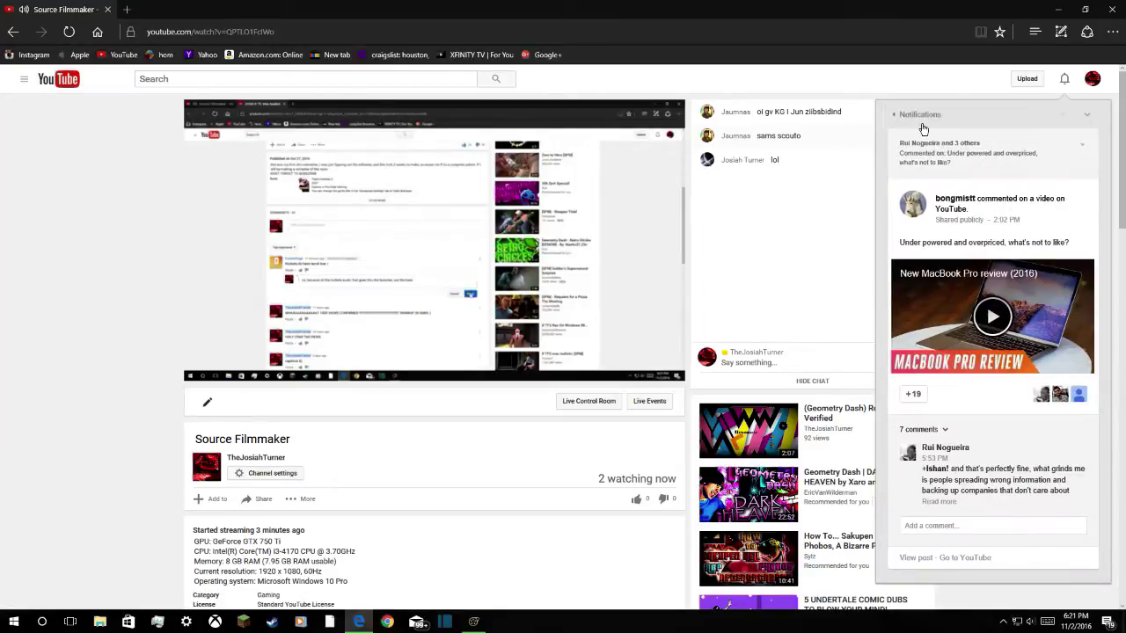
click(921, 120)
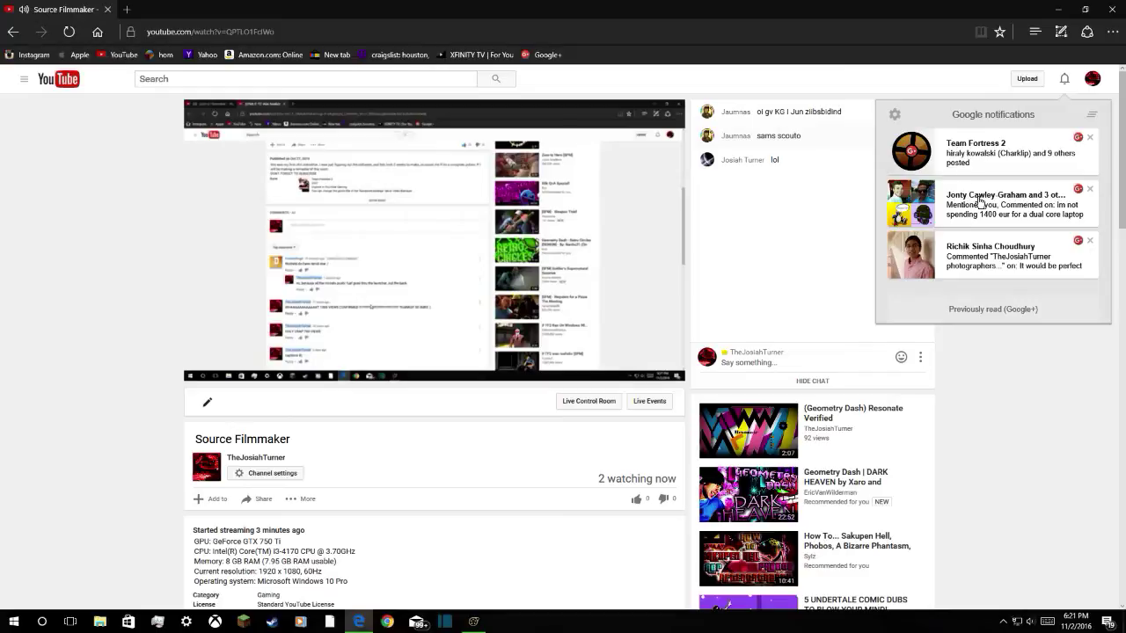
click(979, 201)
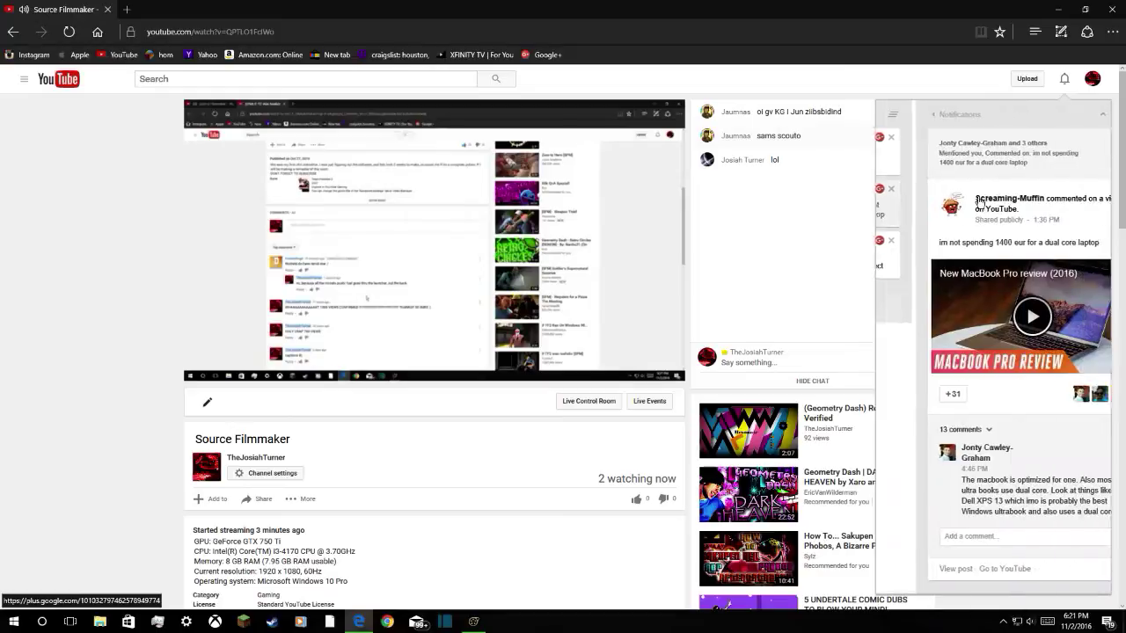
click(925, 430)
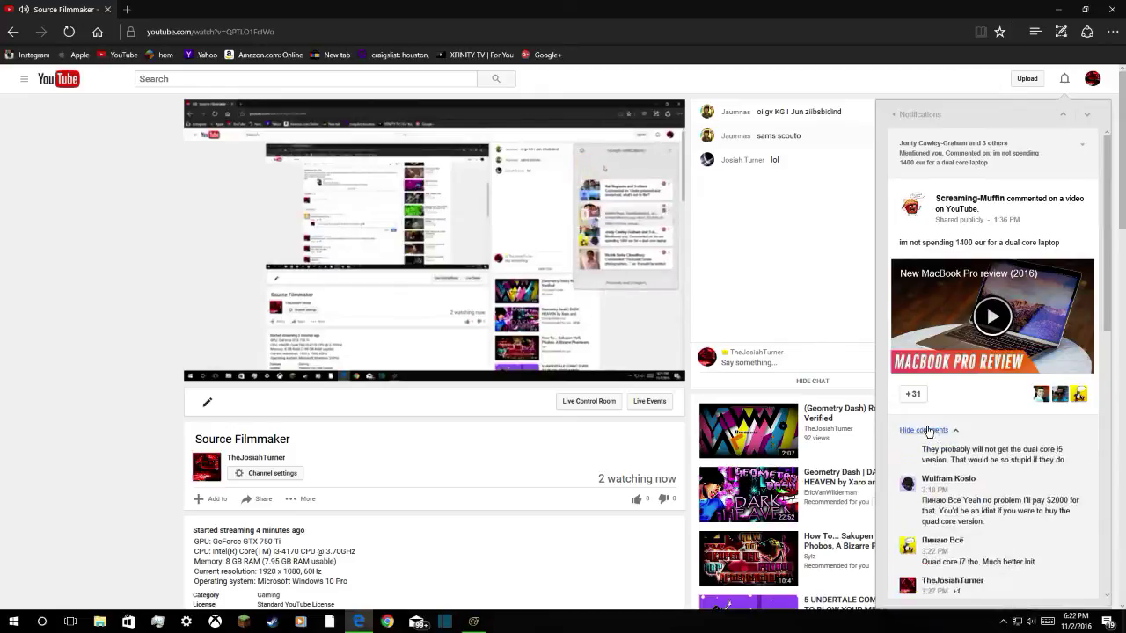
scroll(934, 433, down, 5)
scroll(935, 431, down, 3)
scroll(936, 431, up, 10)
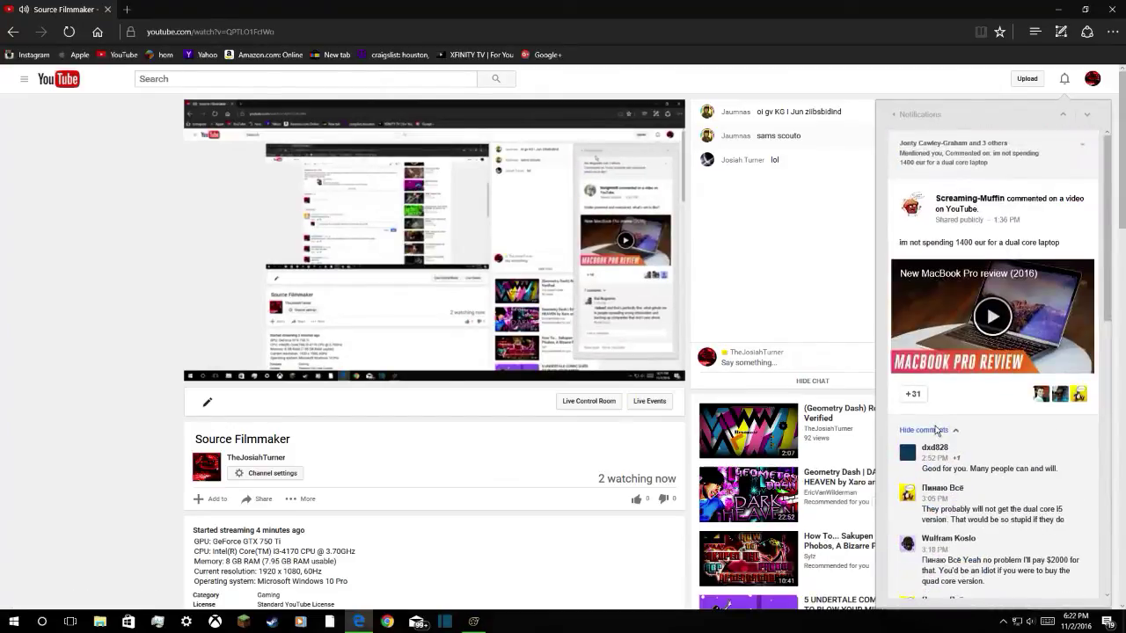
click(928, 116)
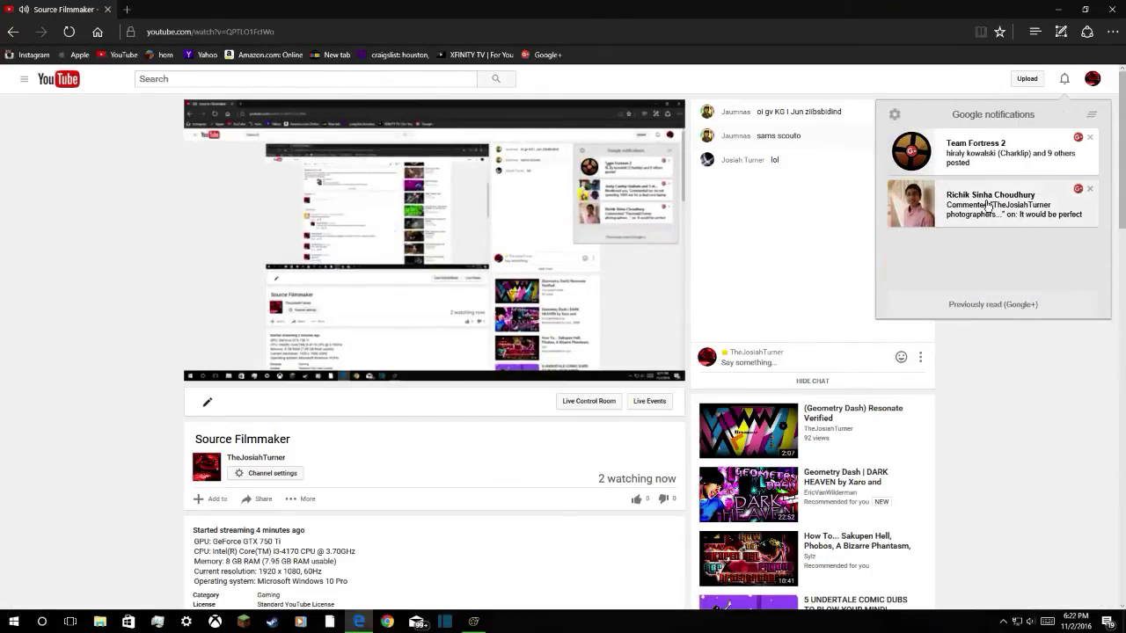
Reply "... or a ssd/ hdd can hold it duh" to the photographers comment in the remaining MacBook Pro notification and return to the notification list
click(997, 259)
scroll(999, 264, down, 1)
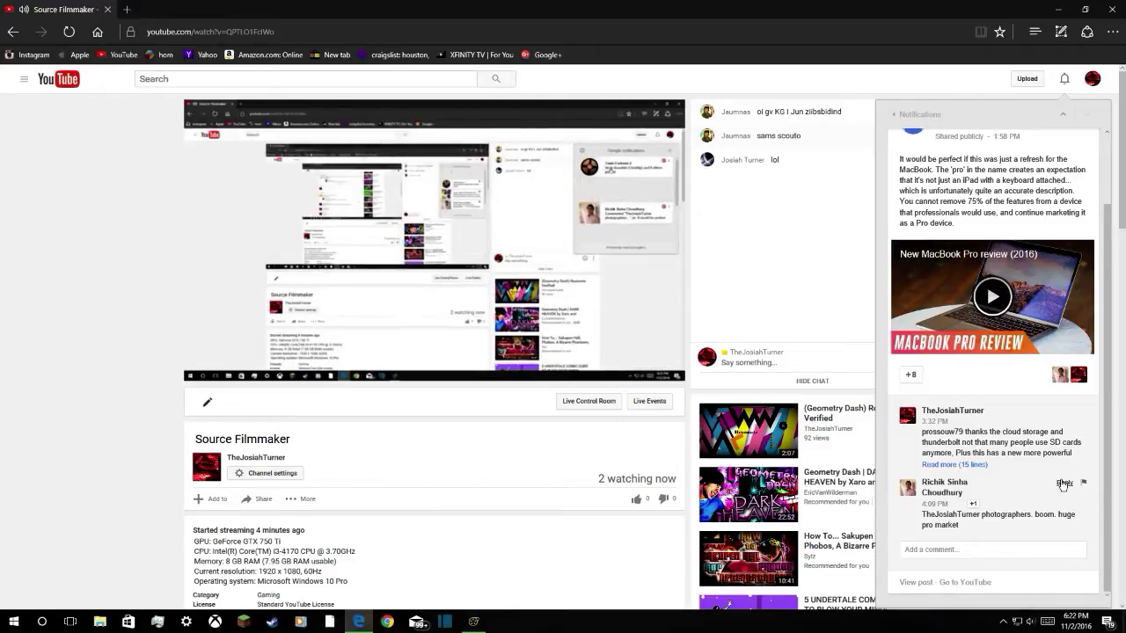
click(1063, 484)
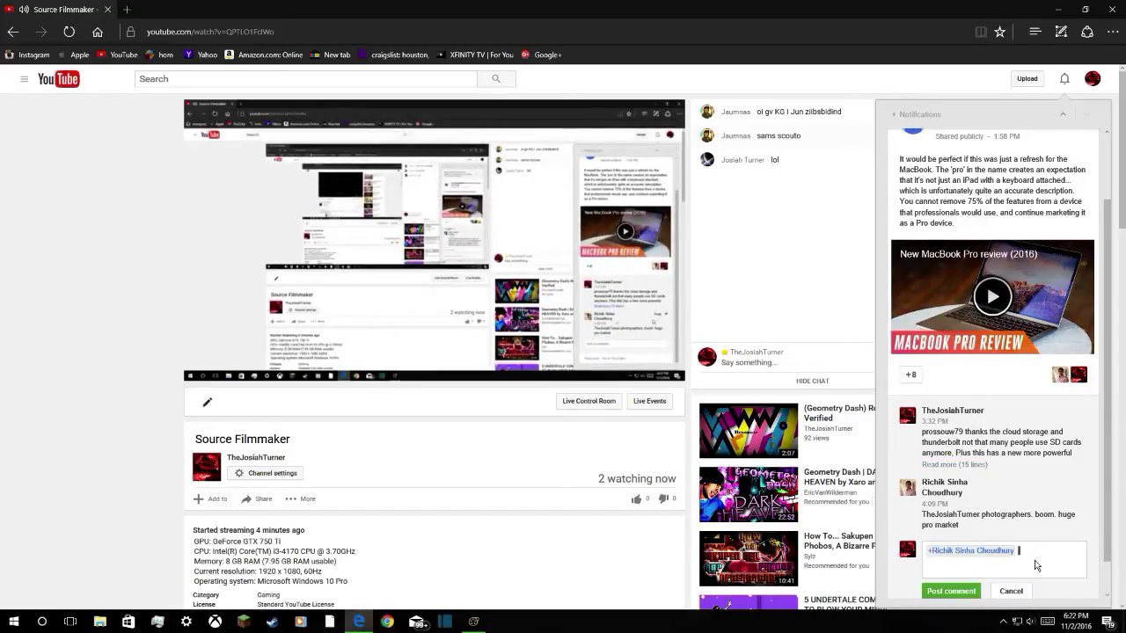
text(o)
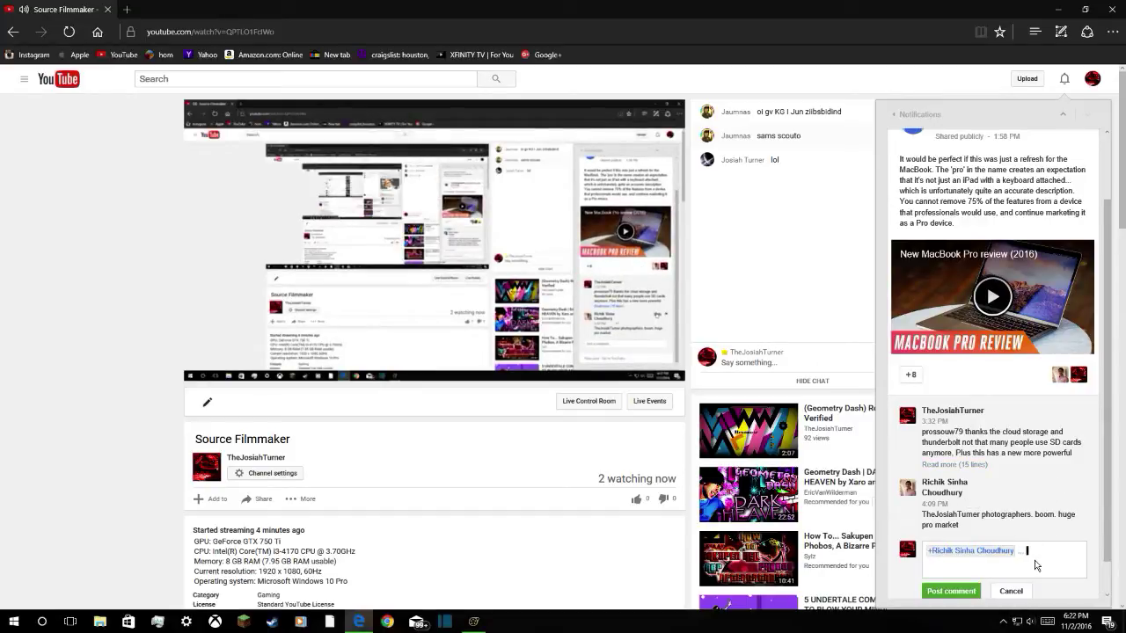
text(r a)
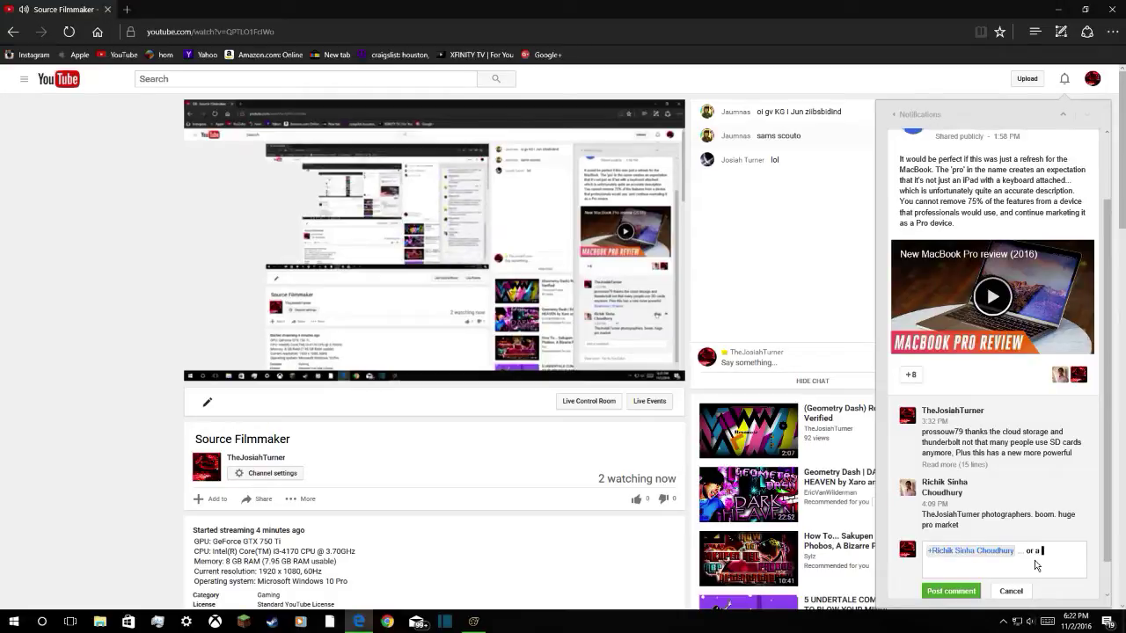
text( ssd)
text(/)
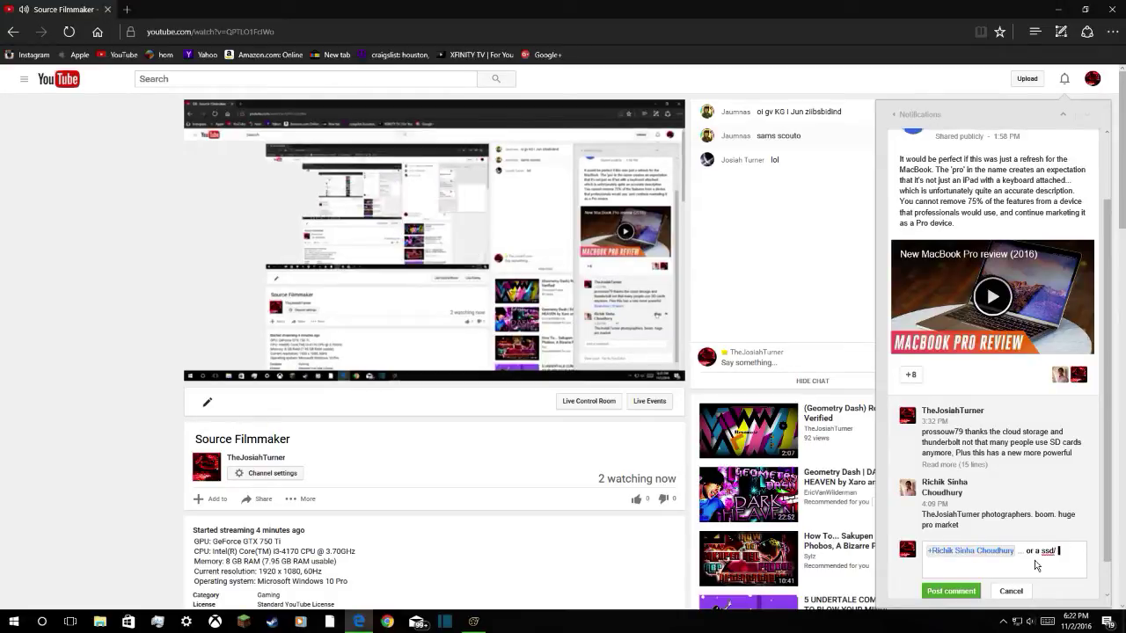
text( hdd can hold it)
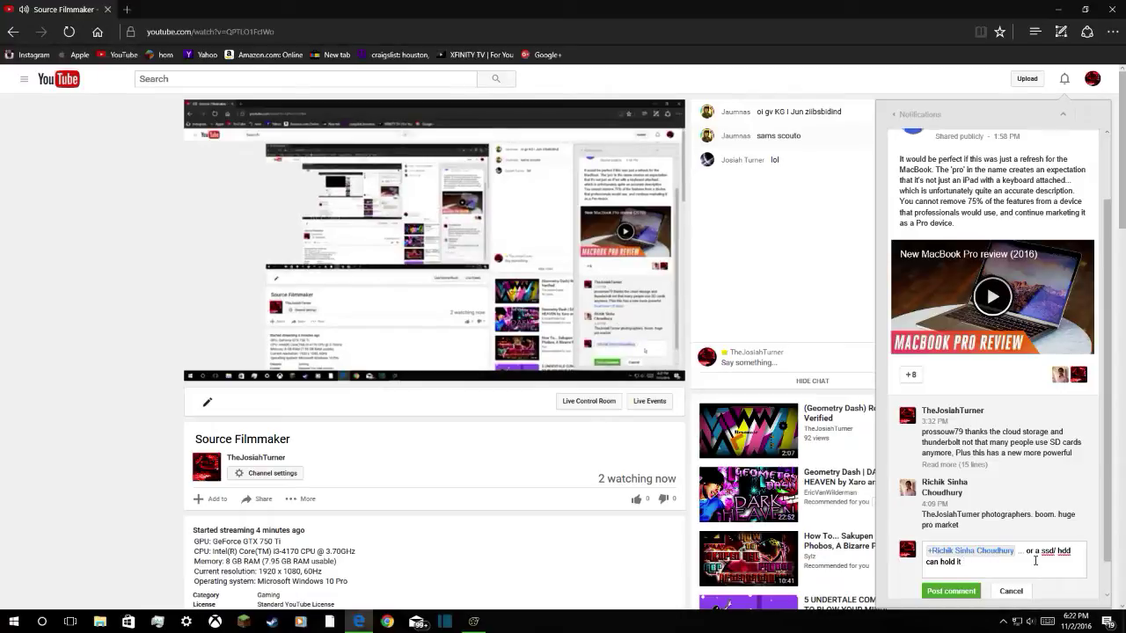
text( dun)
key(BackSpace)
text(h)
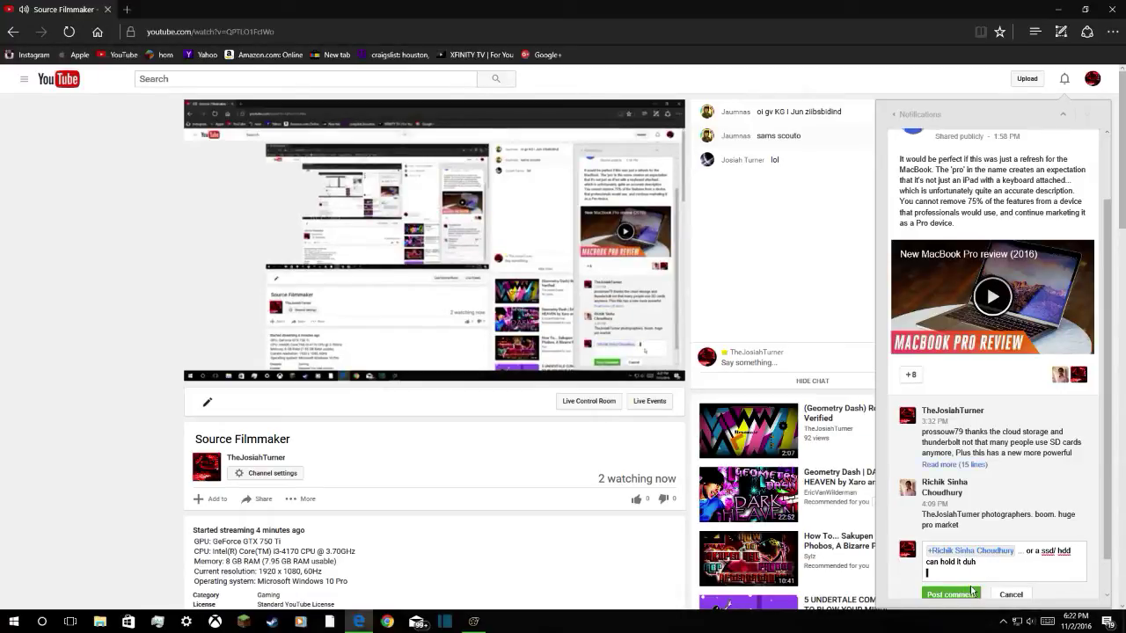
click(972, 592)
click(920, 115)
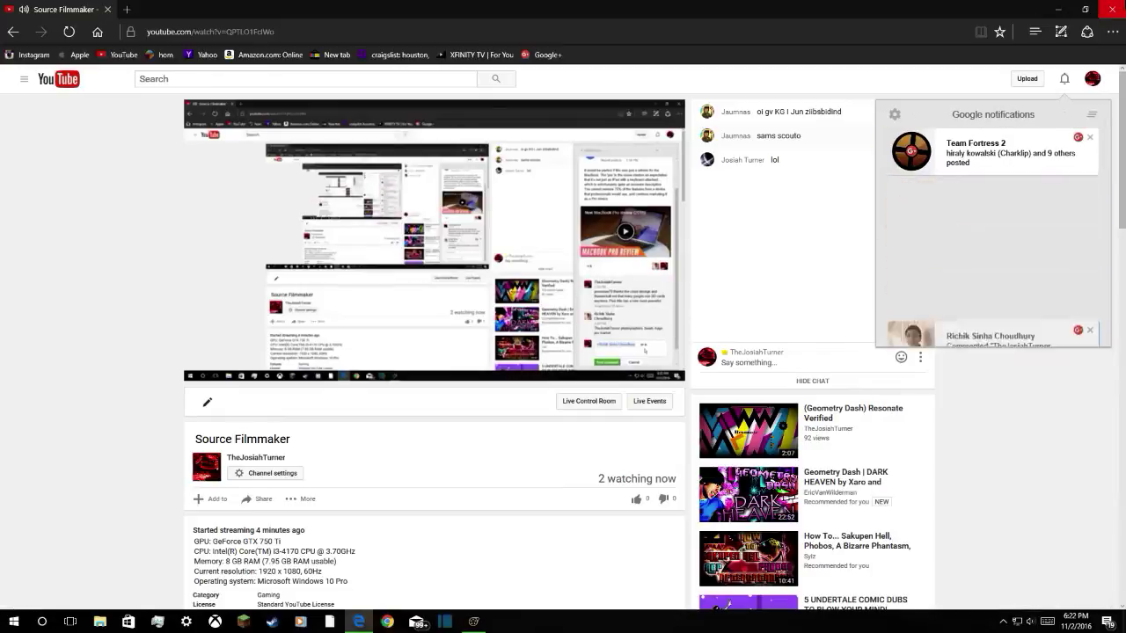
Close the browser window, reopen Edge, and go to the streaming account's own channel page on YouTube
click(1115, 7)
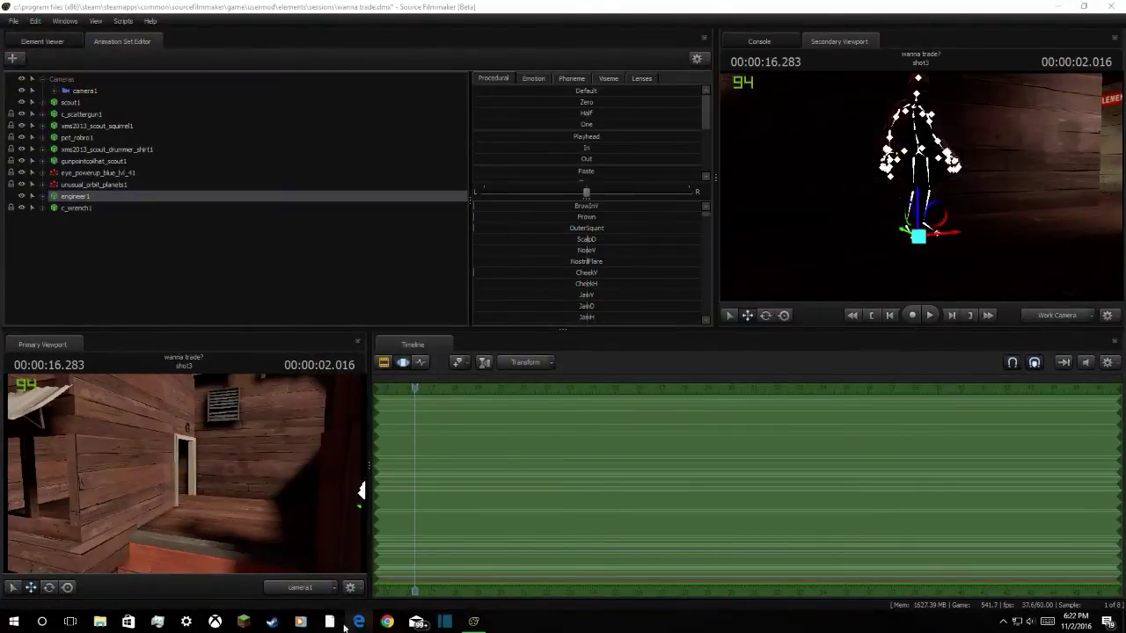
click(355, 622)
click(119, 54)
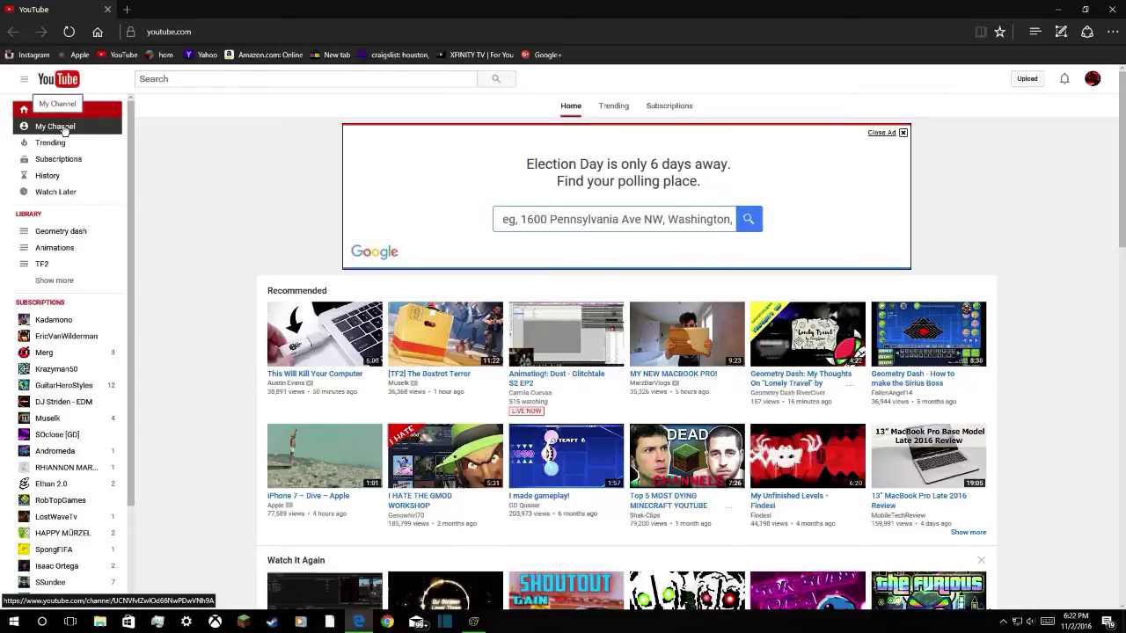
click(92, 130)
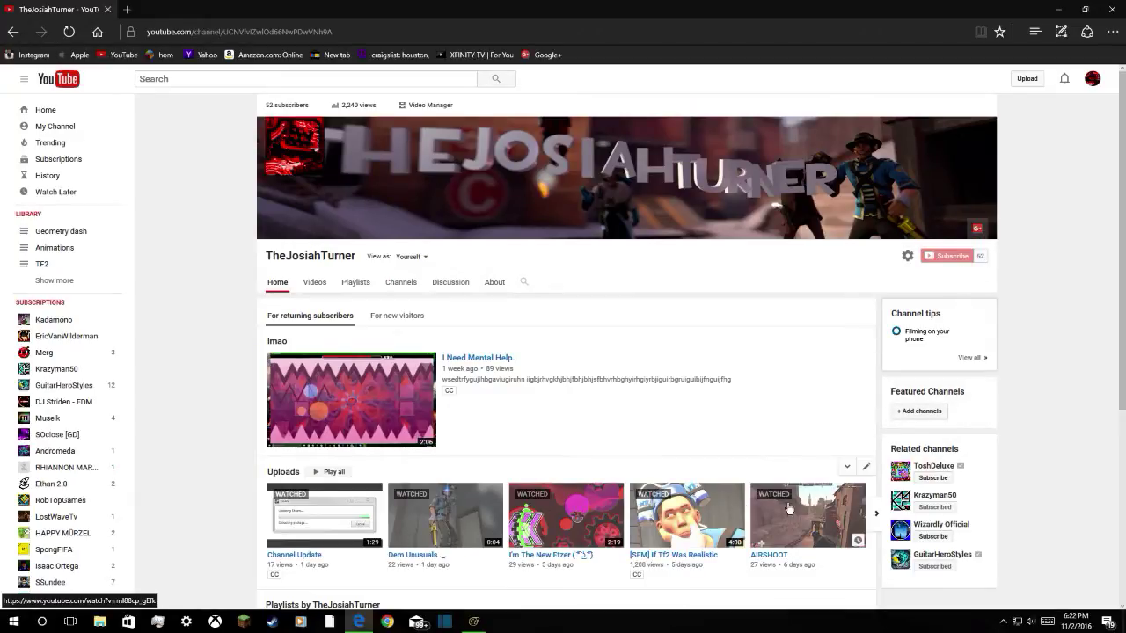
Look through the channel's uploaded videos and return to the channel's home page
click(316, 292)
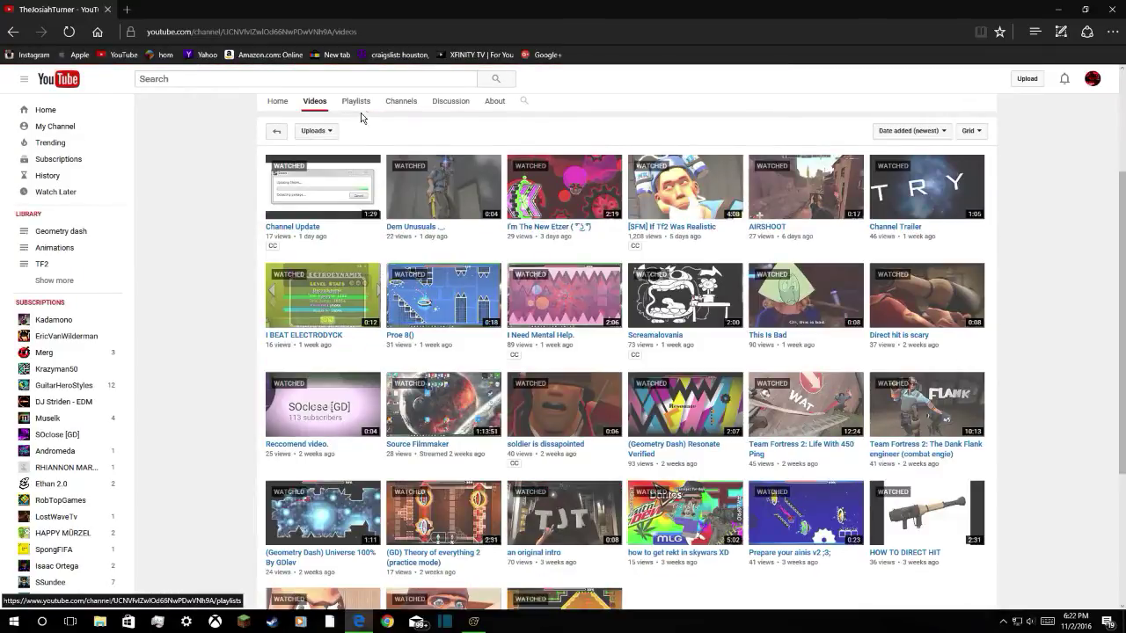
scroll(357, 149, up, 2)
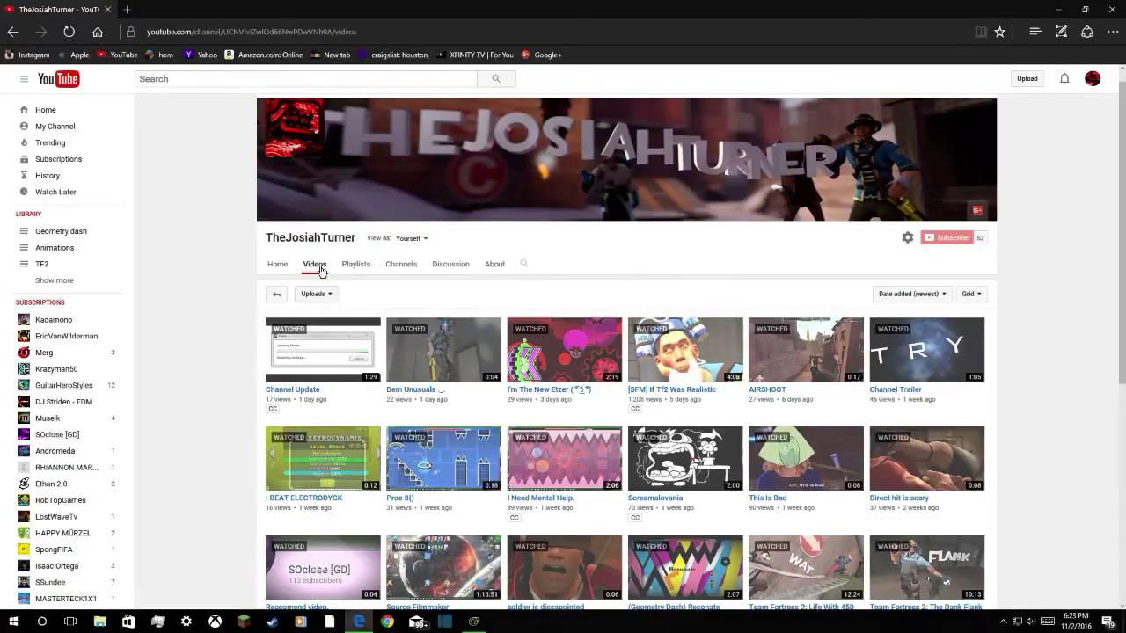
click(276, 267)
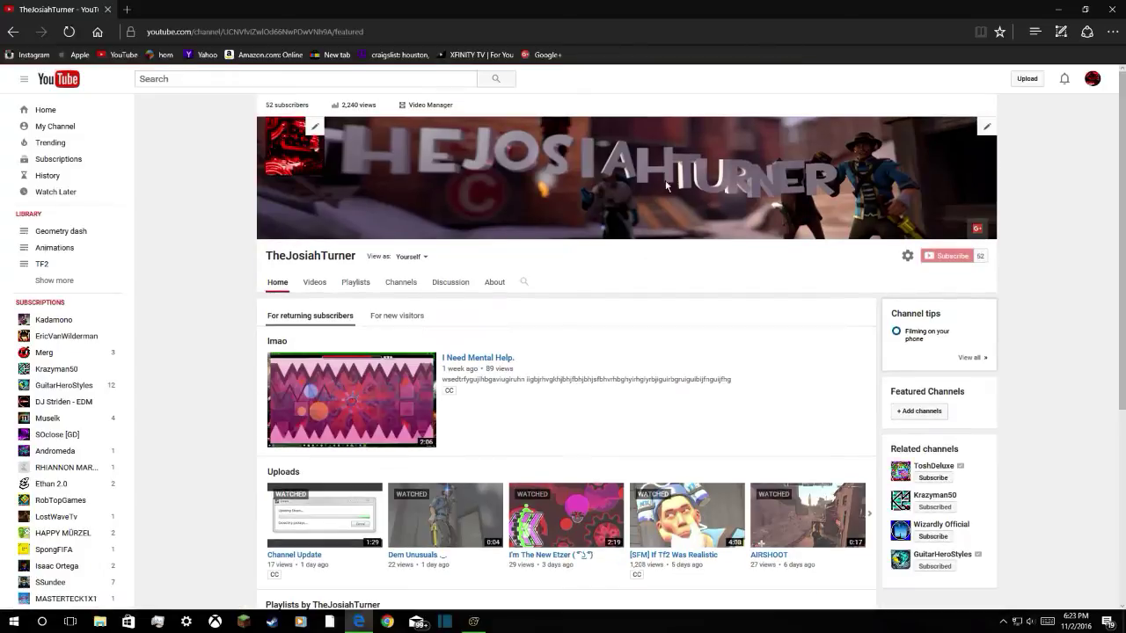
Check the channel's video list in the Video Manager and its Creator Studio dashboard
click(414, 103)
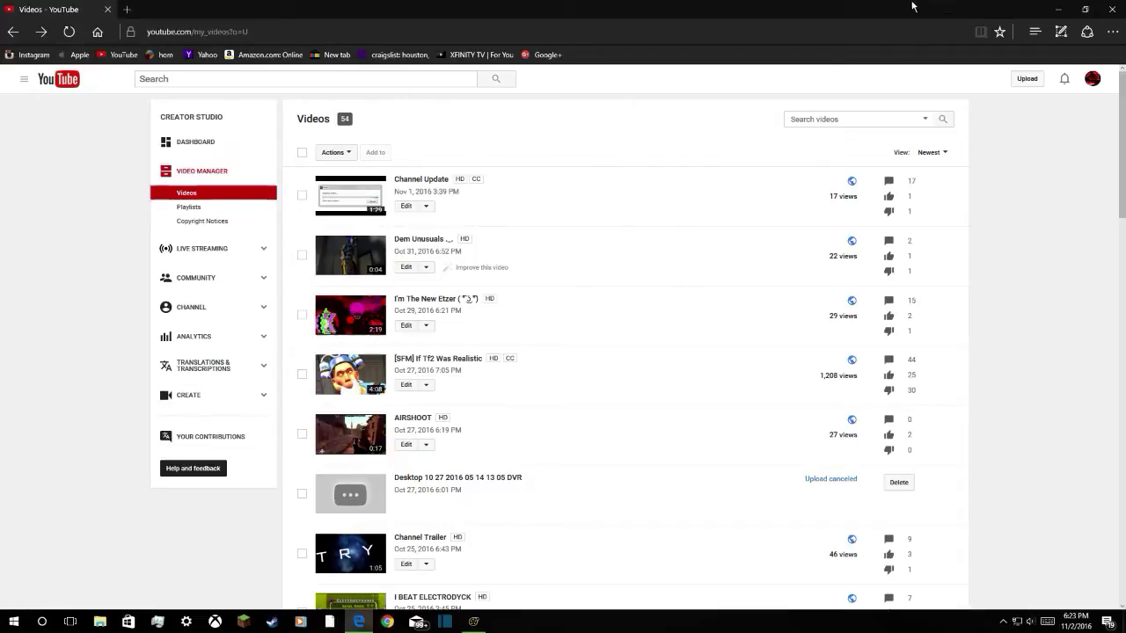
click(359, 79)
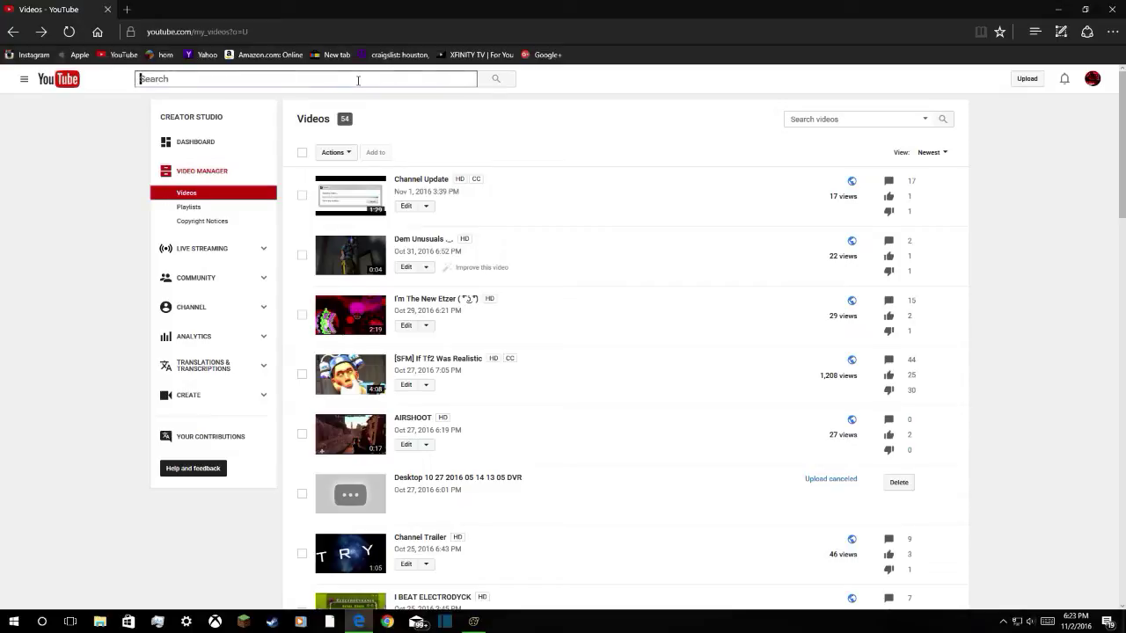
click(202, 150)
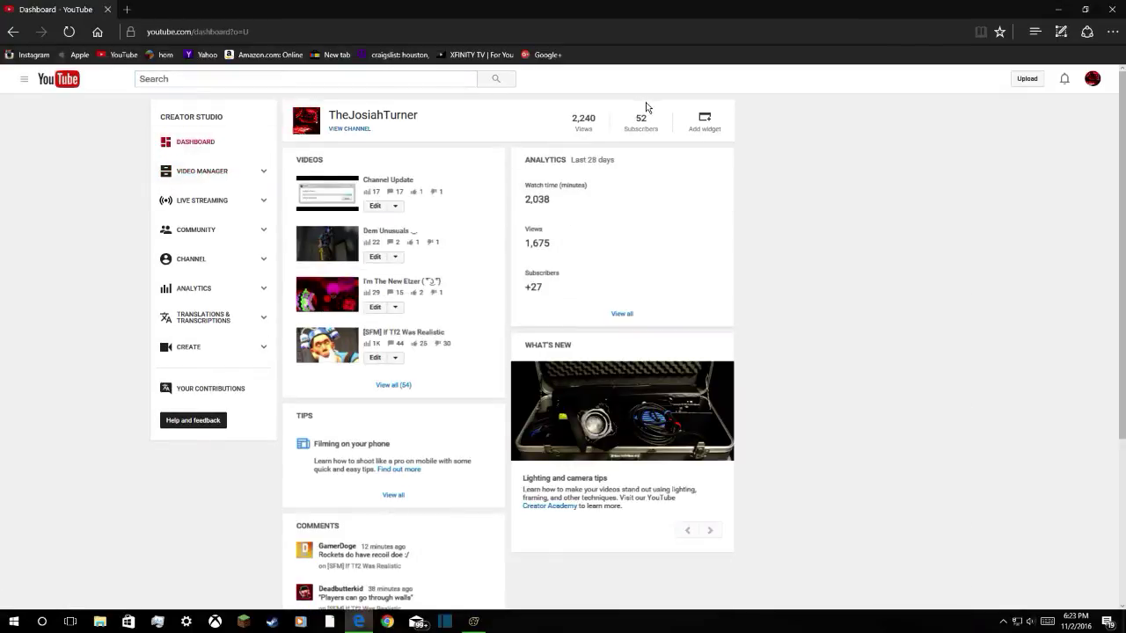
click(323, 32)
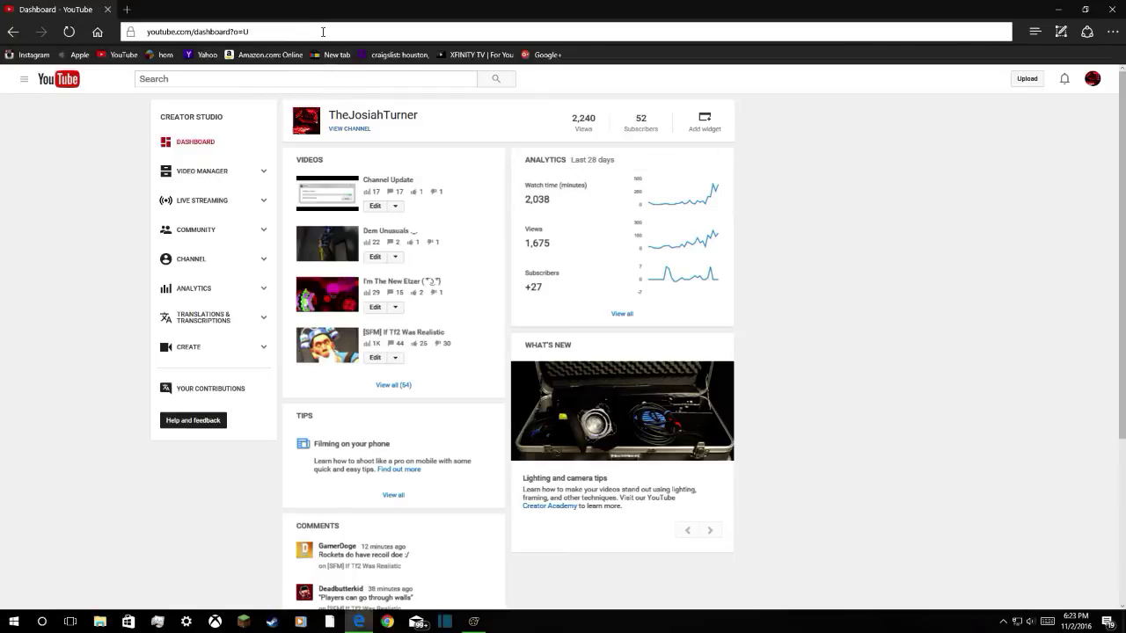
Switch YouTube to the other account, open its Video Manager and expand the site navigation guide
click(1093, 79)
click(998, 201)
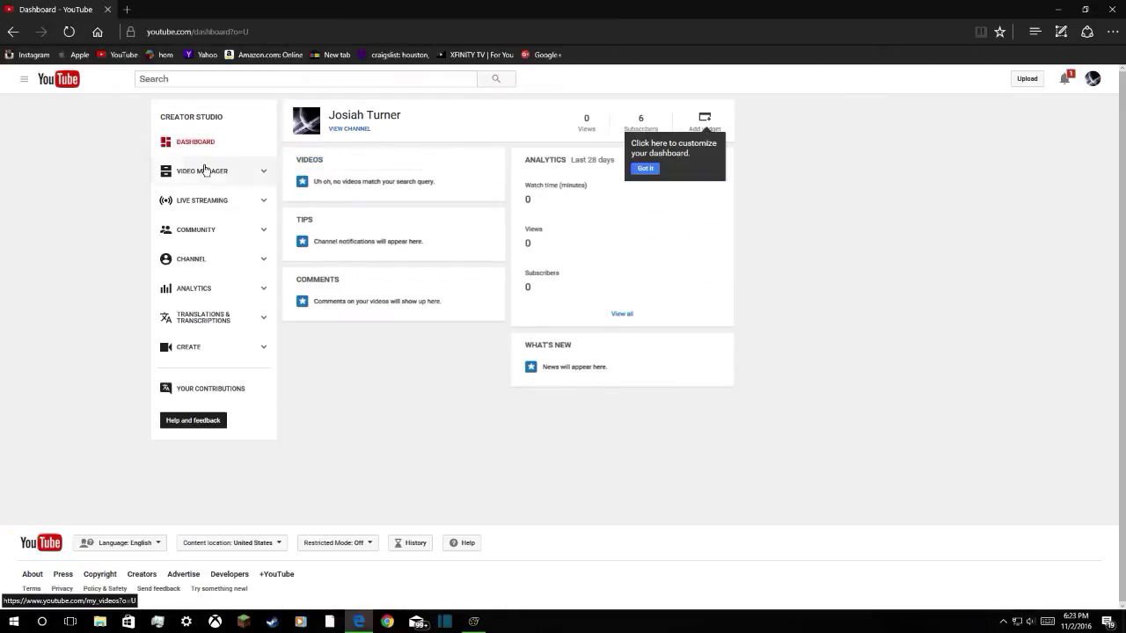
click(201, 181)
click(25, 80)
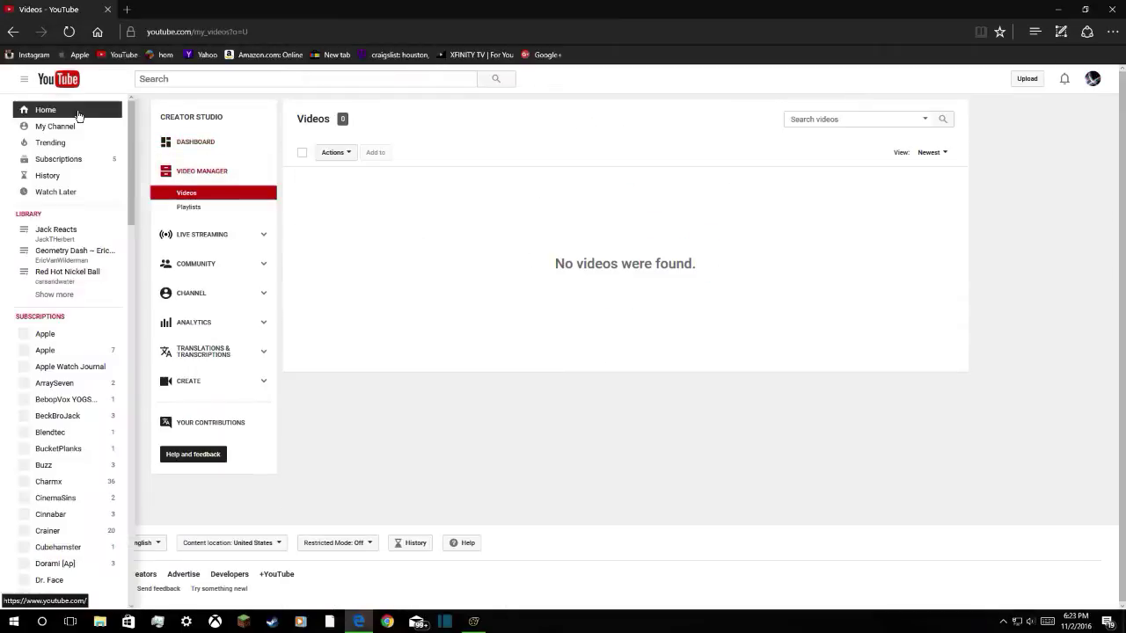
Open the Source Filmmaker live stream from the YouTube watch history and switch back to the streaming account
click(57, 176)
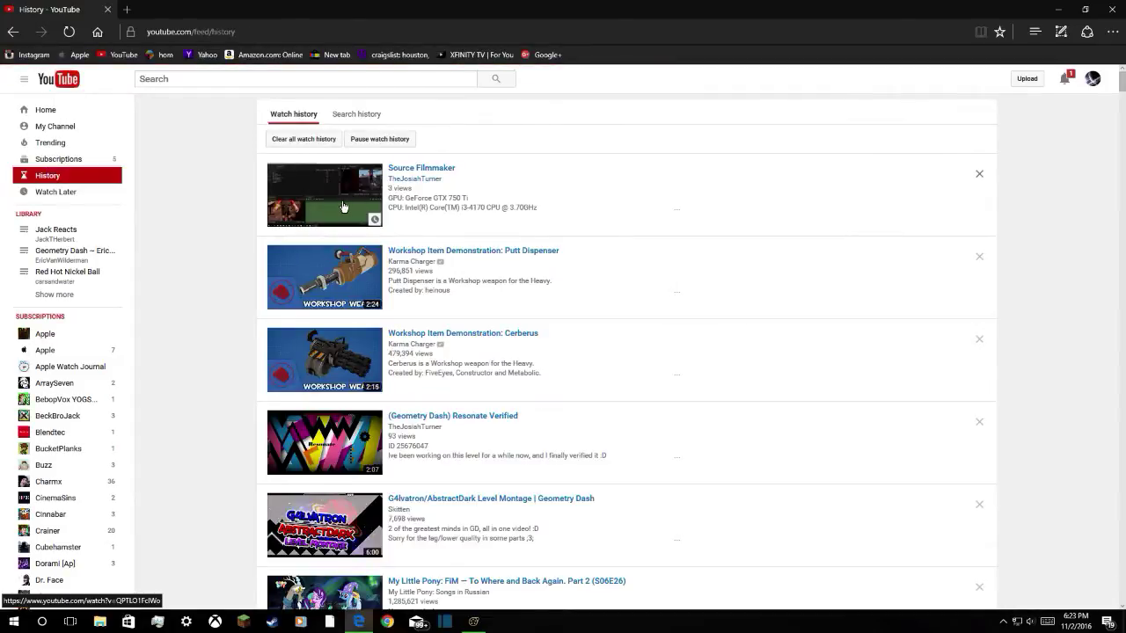
click(343, 208)
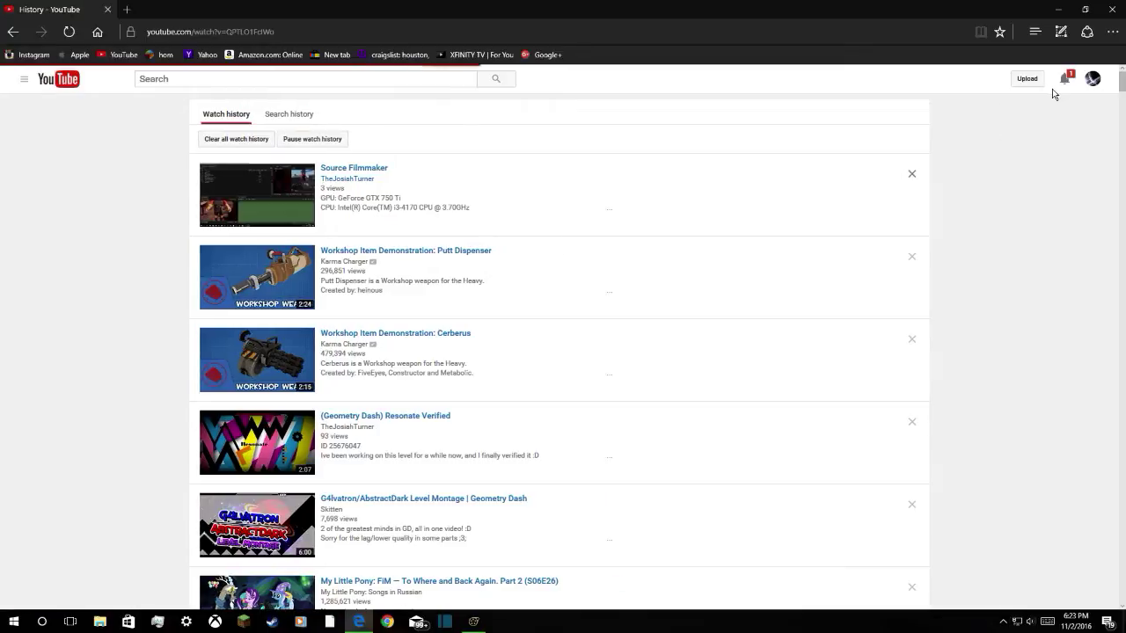
click(1093, 80)
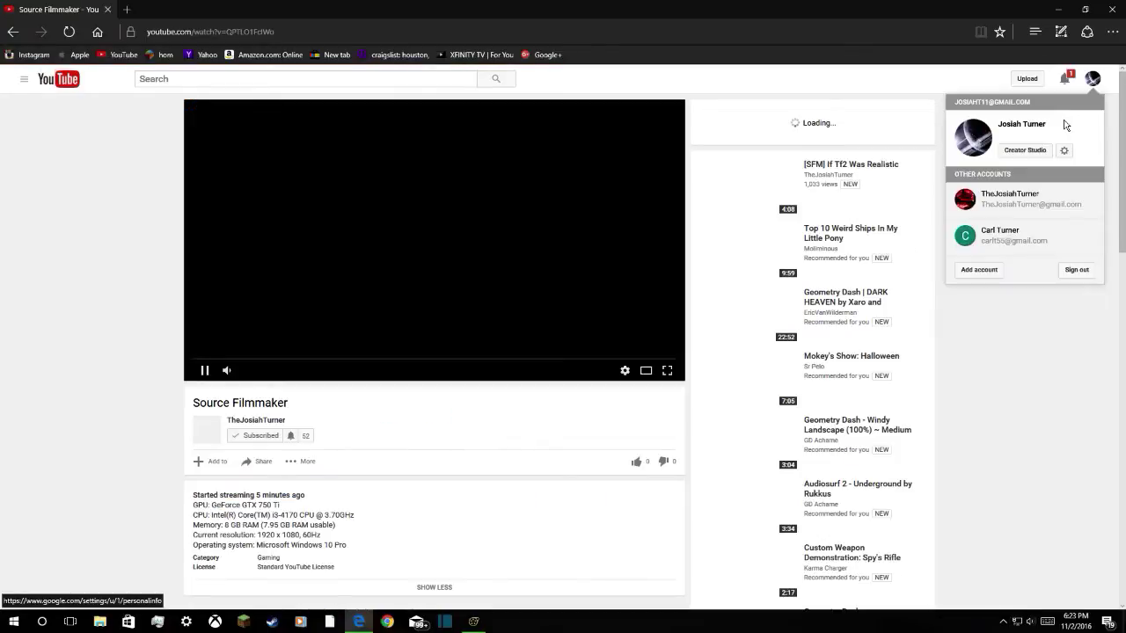
click(1016, 219)
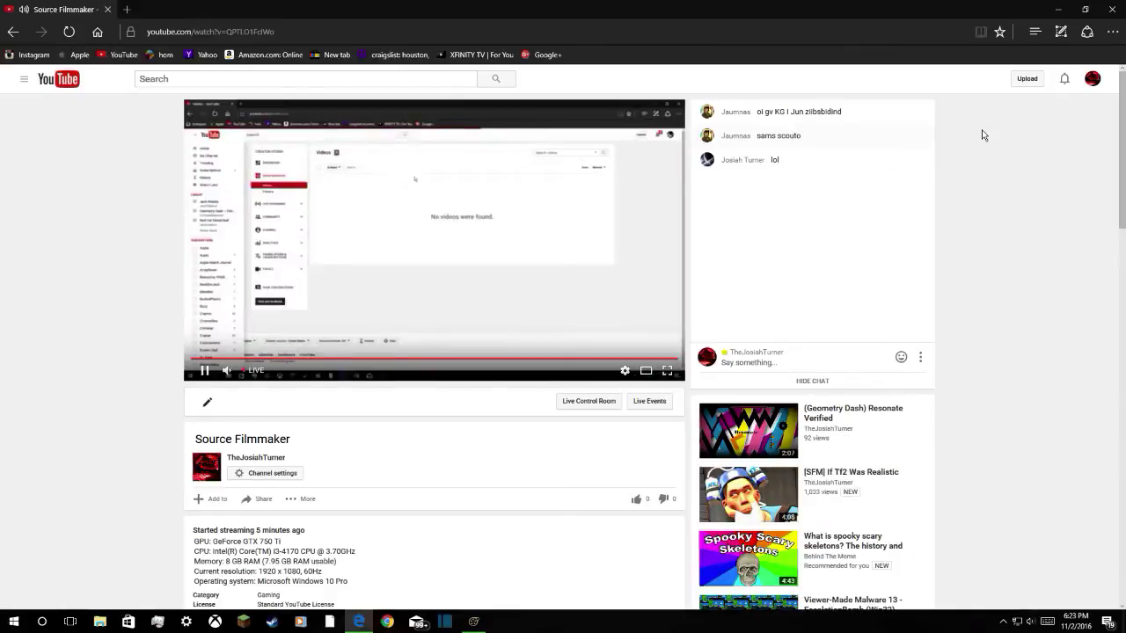
Switch to Source Filmmaker and play back part of shot3 with the engineer selected
click(1059, 10)
key(space)
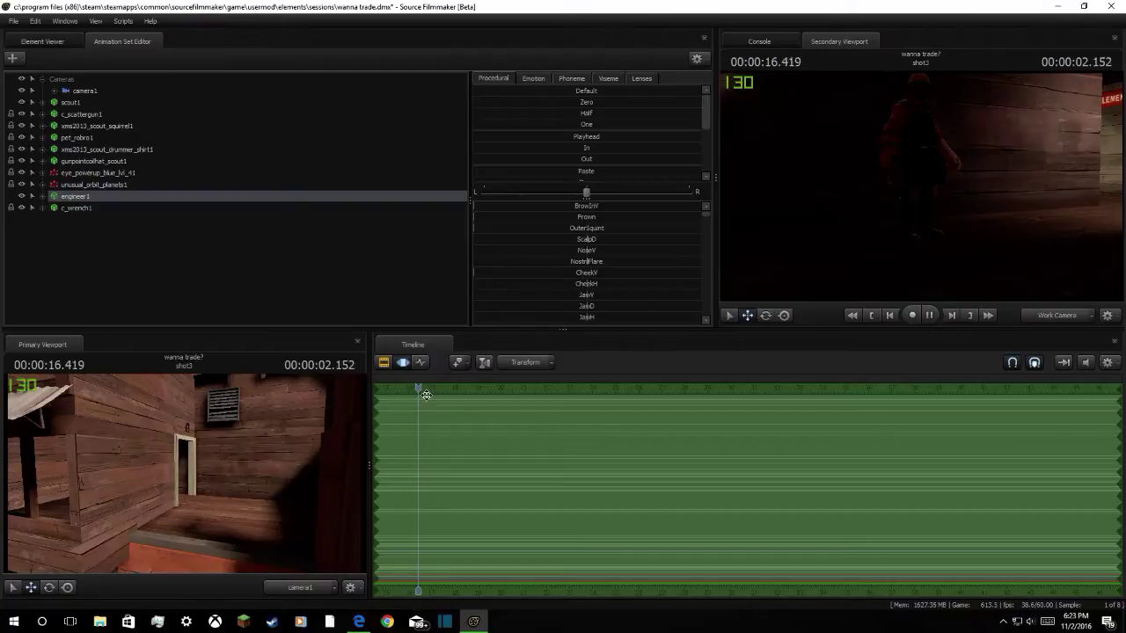
key(space)
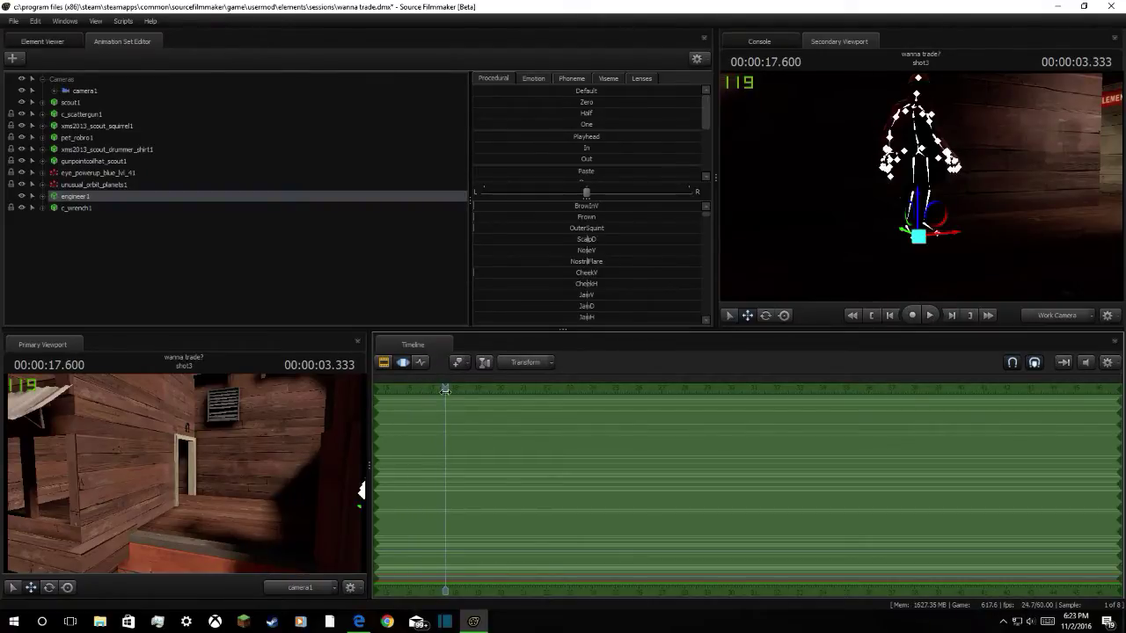
Select camera1 and start its time selection at about 16 s, with a falloff ending near 18.5 s
drag(445, 390, 577, 421)
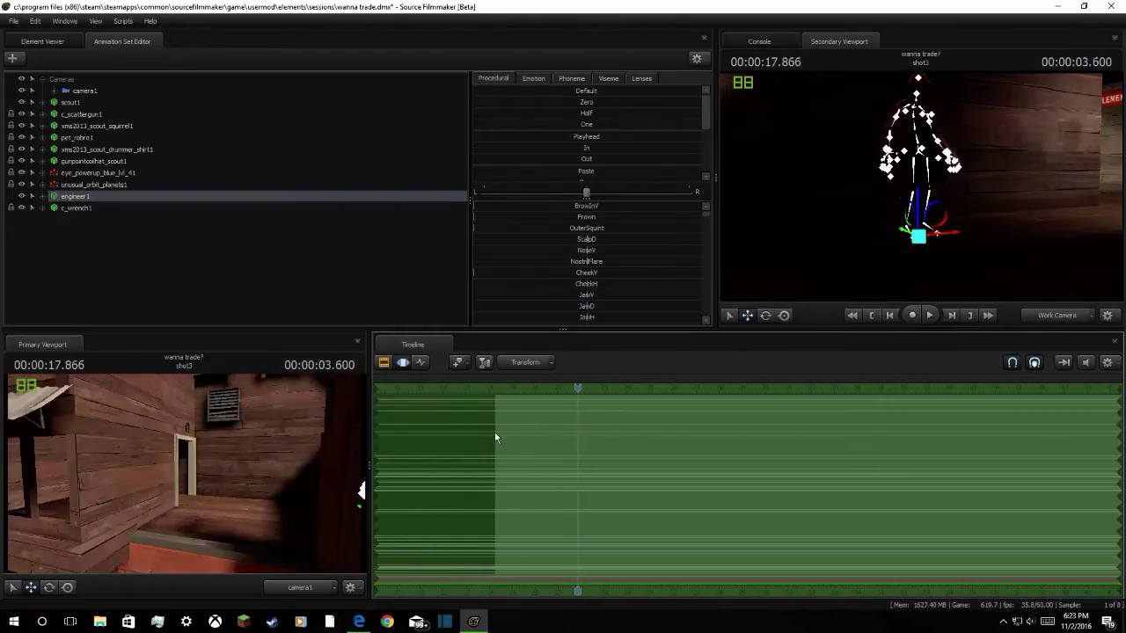
drag(495, 433, 569, 433)
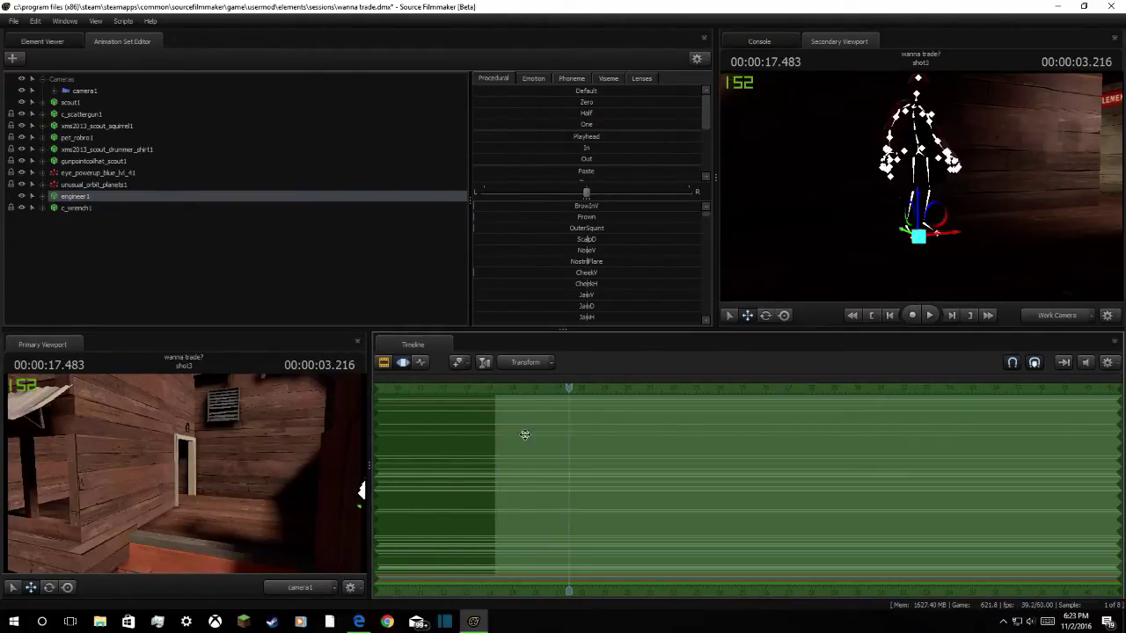
click(80, 89)
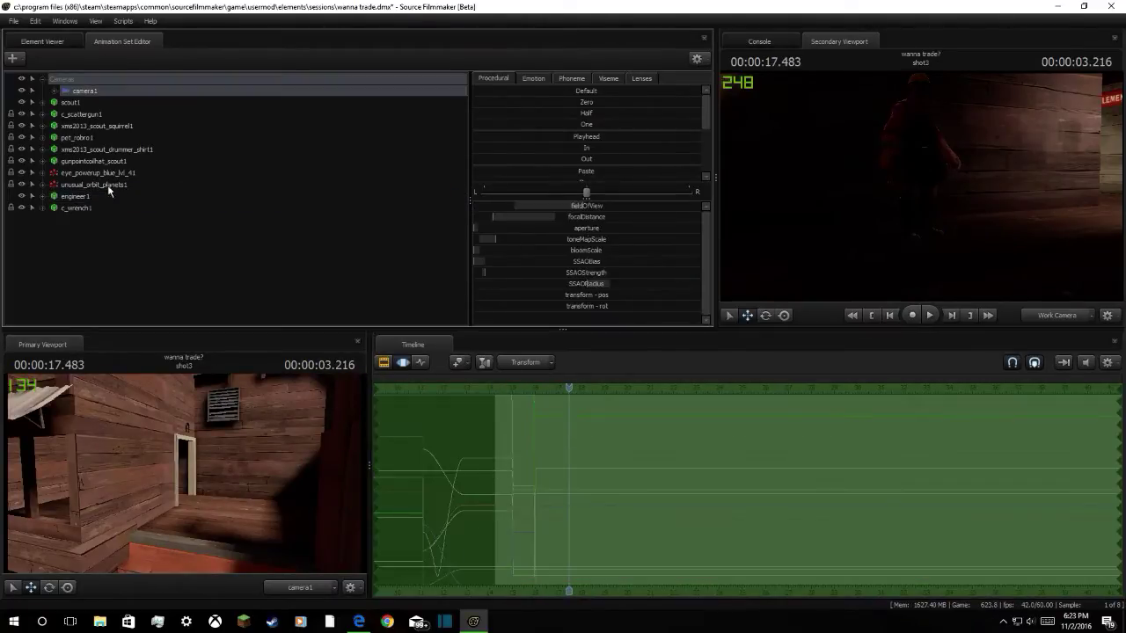
drag(376, 455, 558, 450)
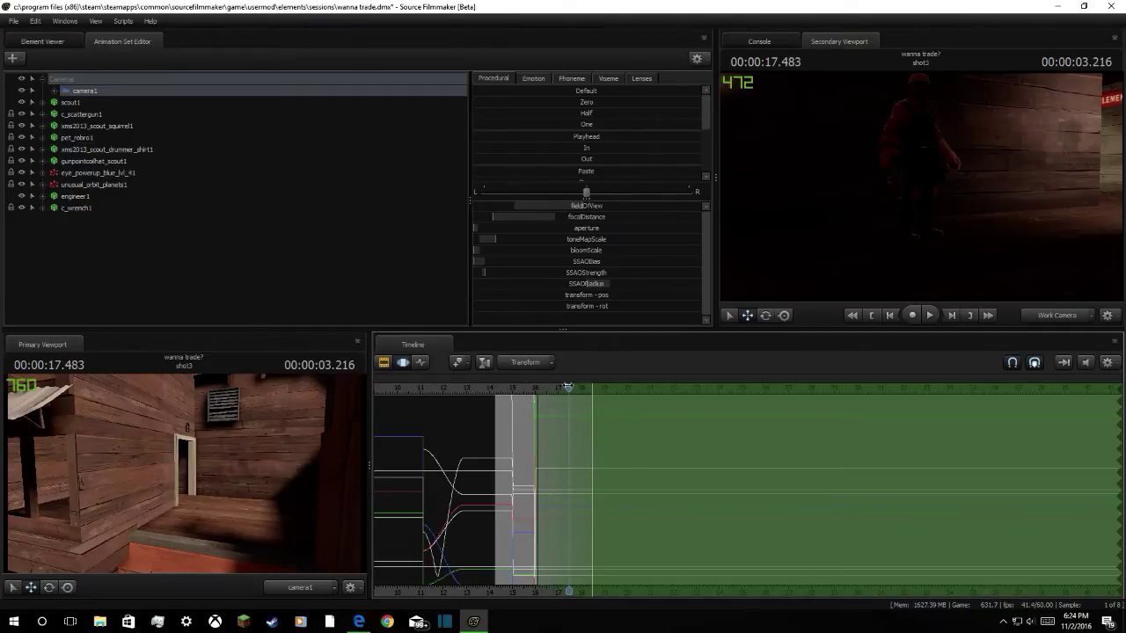
Move camera1 in toward the engineer in the dark corridor, extend the selection falloff to about 19 s and apply the change
drag(569, 387, 526, 398)
key(space)
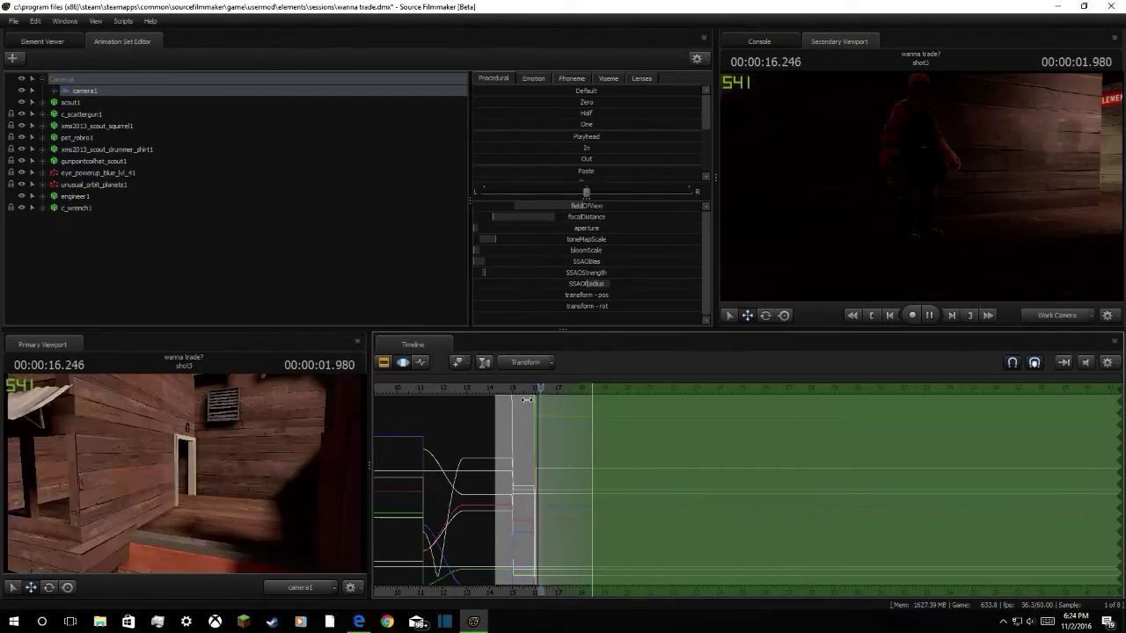
key(space)
mouse_move(184, 475)
mouse_down()
mouse_move(220, 475)
mouse_move(156, 476)
mouse_move(167, 457)
mouse_move(237, 502)
mouse_move(157, 445)
mouse_move(176, 493)
mouse_move(158, 467)
mouse_move(185, 475)
mouse_move(176, 480)
mouse_up()
key(w)
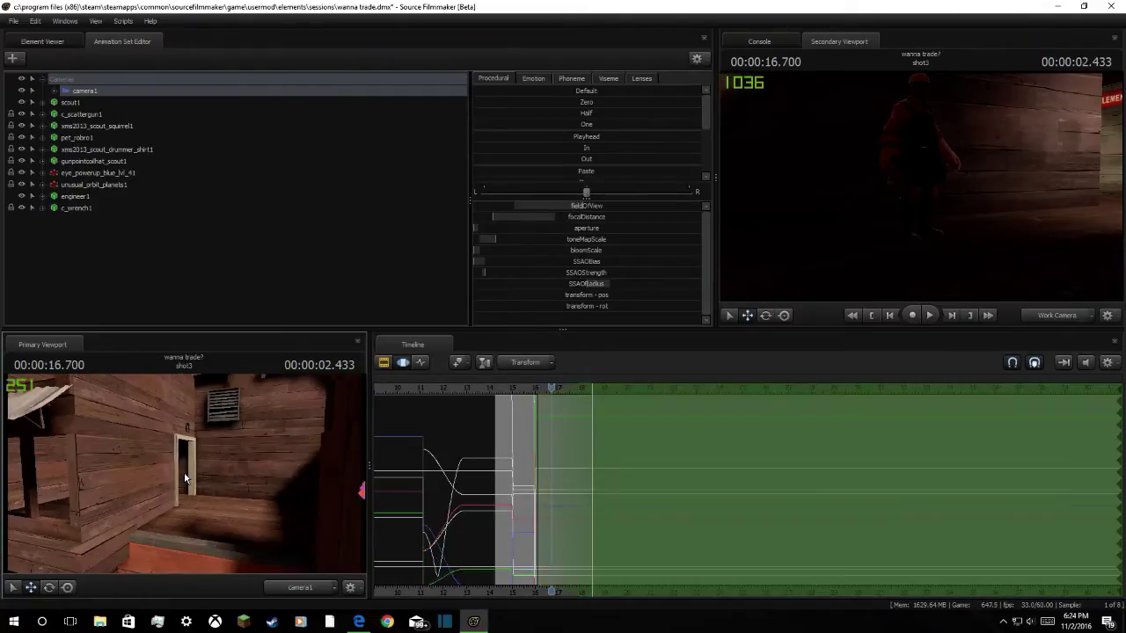
mouse_move(207, 472)
mouse_down()
mouse_move(188, 474)
mouse_move(222, 473)
mouse_move(194, 473)
mouse_up()
key(w)
click(196, 478)
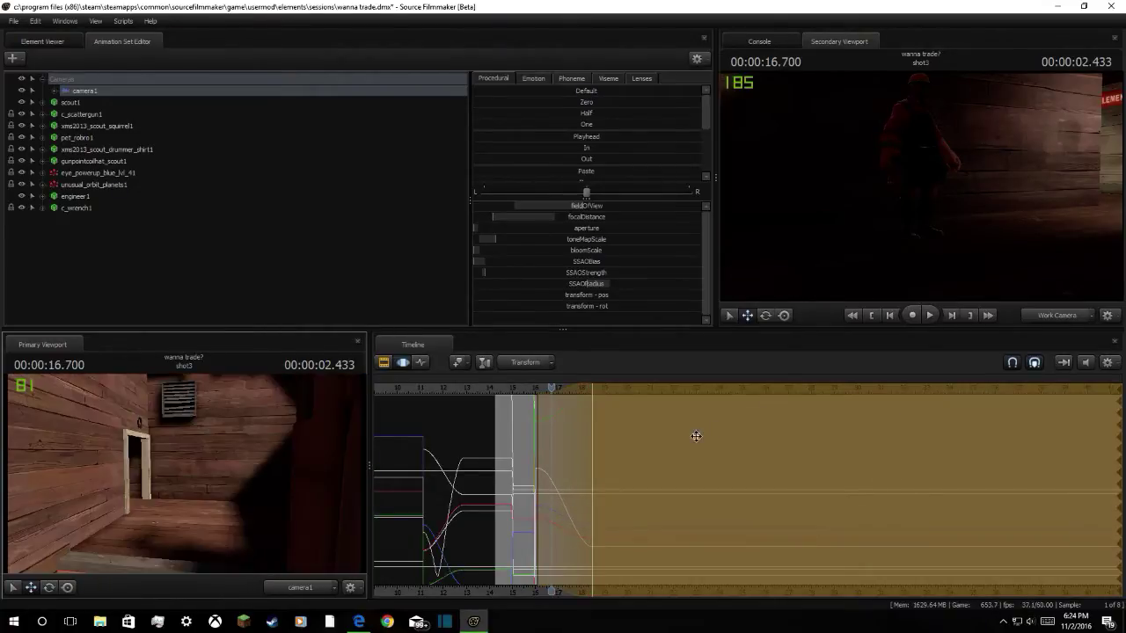
drag(595, 449, 601, 450)
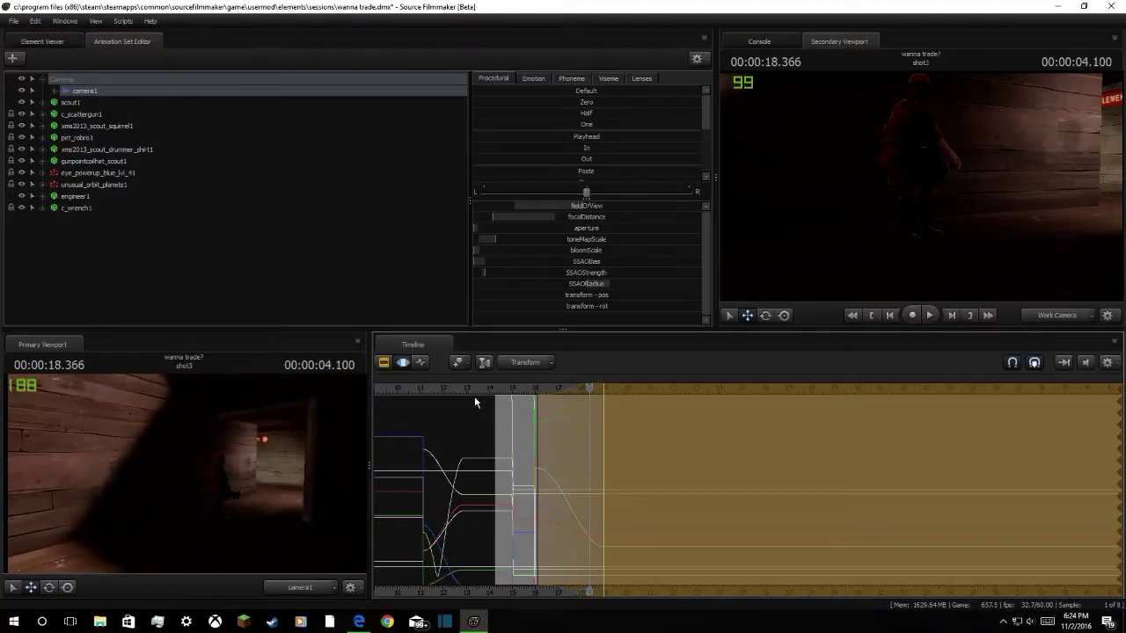
key(Return)
Scrub back to about 16 s and play back camera1's move toward the engineer
drag(591, 388, 545, 419)
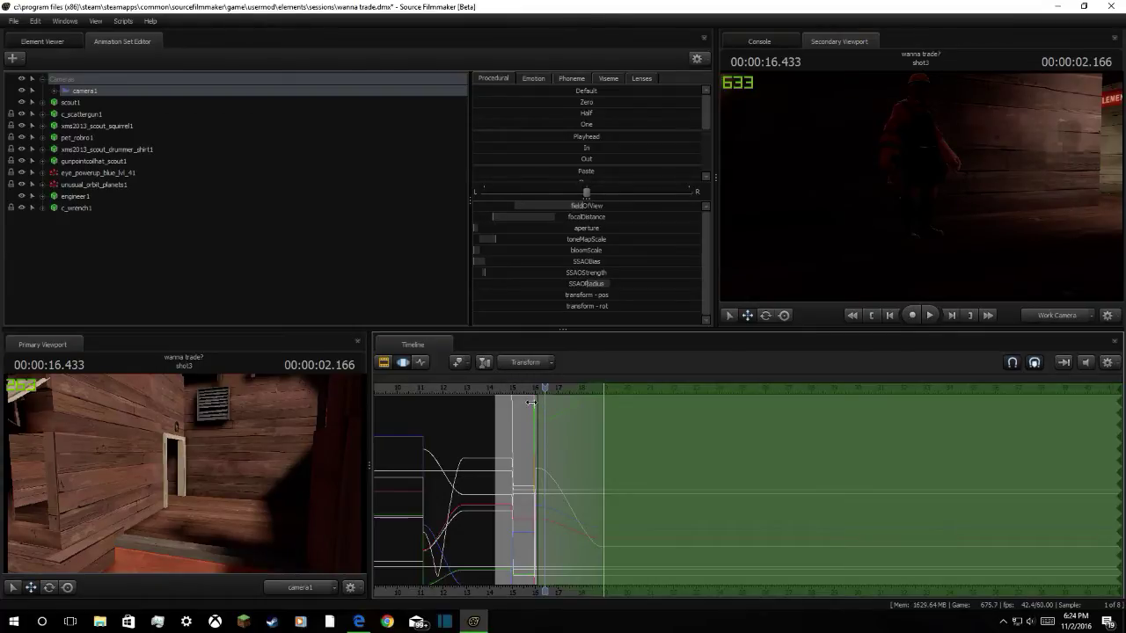
drag(547, 388, 533, 396)
key(space)
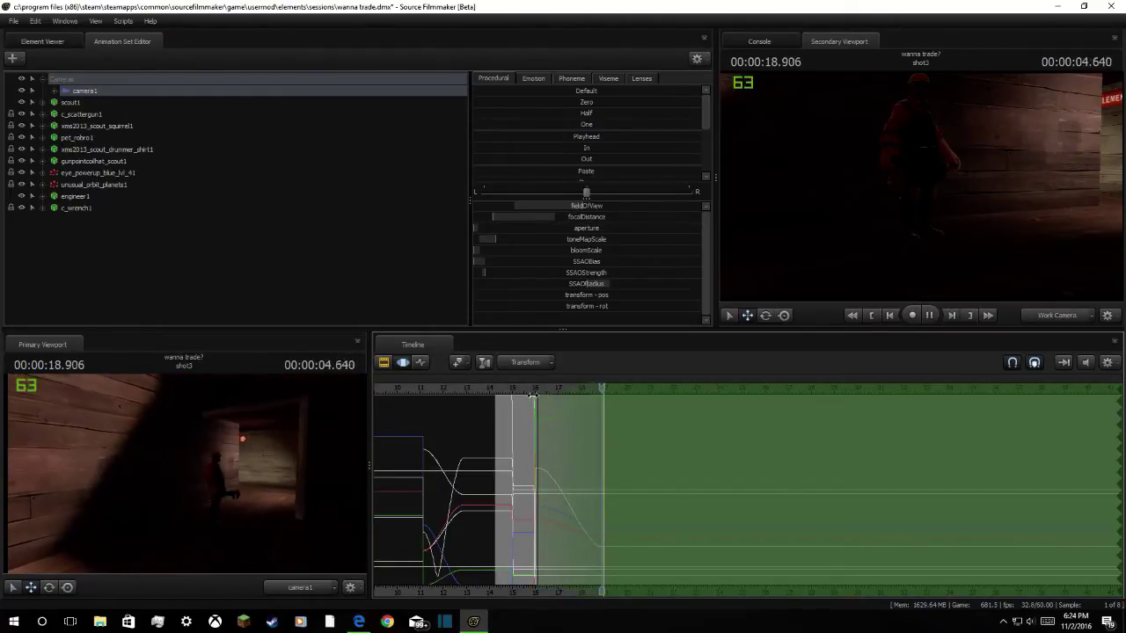
key(space)
drag(611, 388, 596, 404)
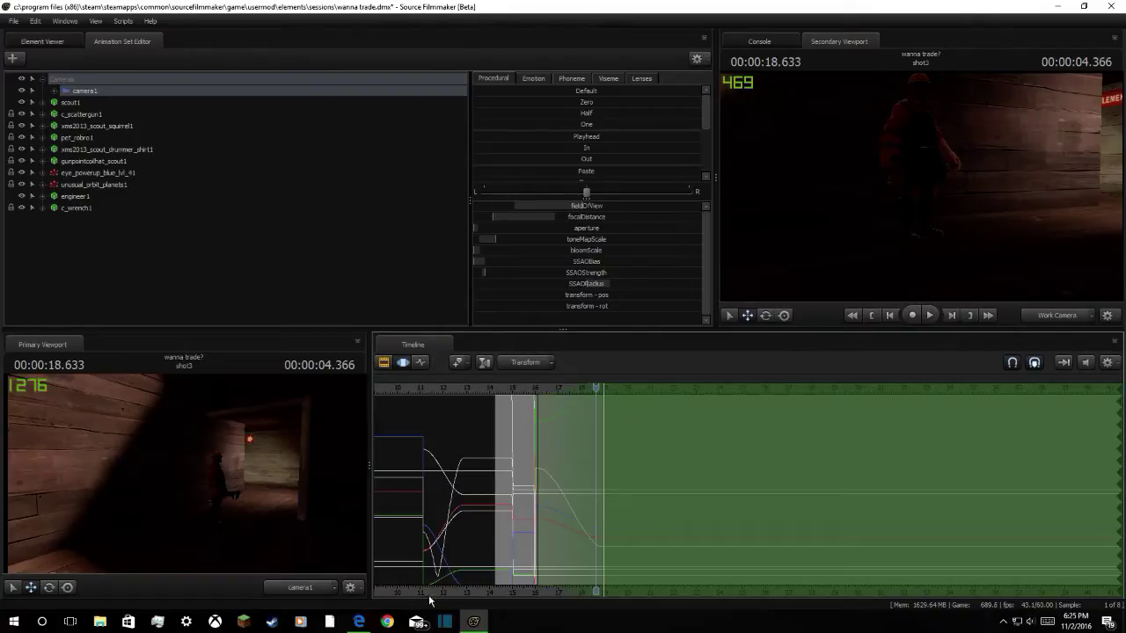
Switch to the YouTube live stream, post the chat message "oi m8s" and return to Source Filmmaker
mouse_move(365, 627)
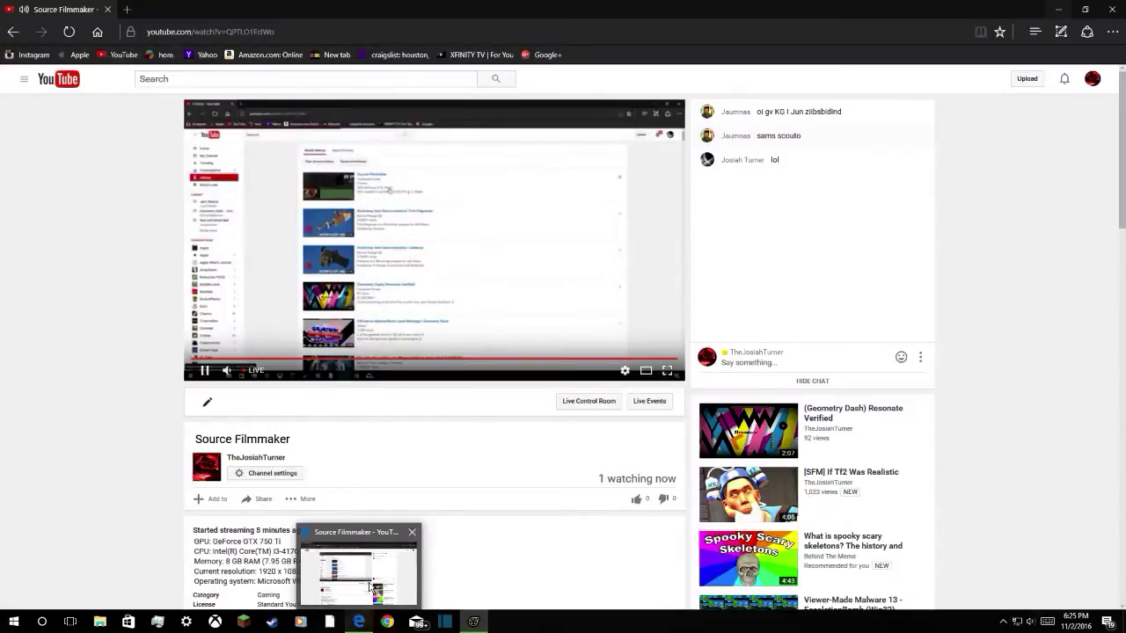
click(369, 580)
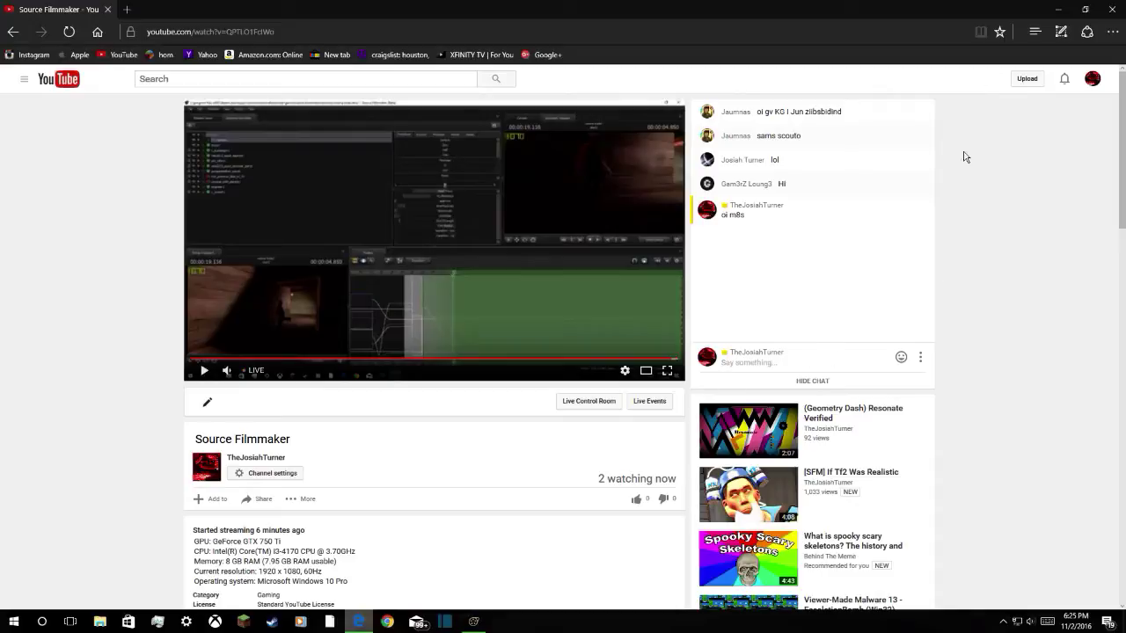
click(1058, 9)
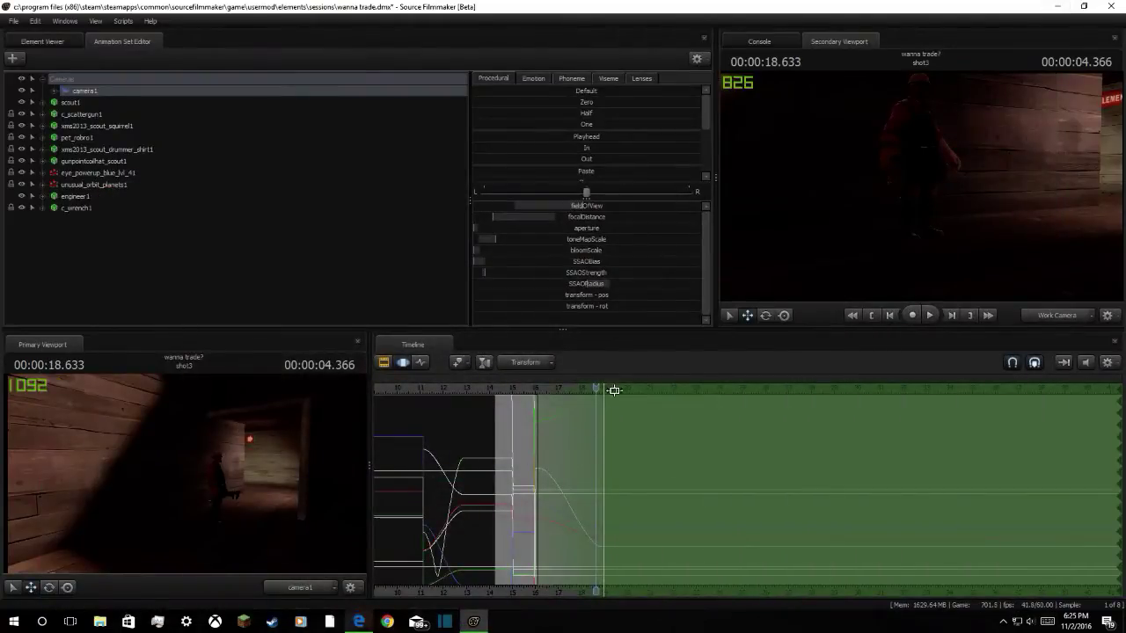
Replay the camera move from about 16 s and park the playhead at about 18.8 s
drag(597, 388, 539, 405)
key(space)
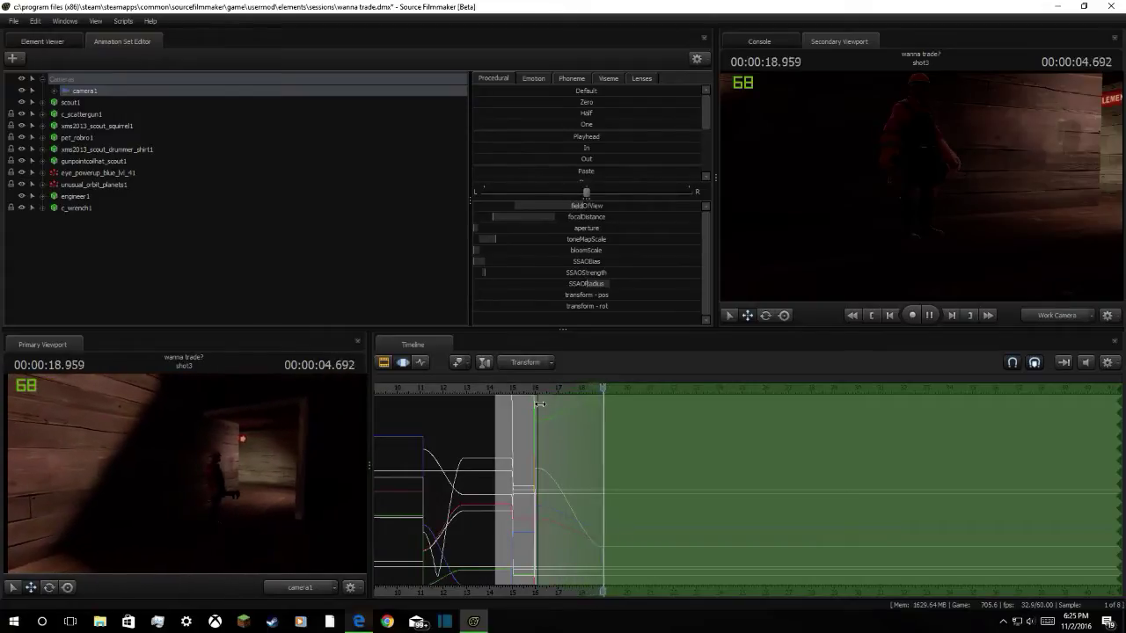
mouse_move(619, 388)
mouse_down()
mouse_move(576, 408)
mouse_move(601, 400)
mouse_up()
Open the sequence import for engineer1 and try the reloadcrouch_PRIMARY_end sequence
drag(817, 262, 748, 257)
click(70, 196)
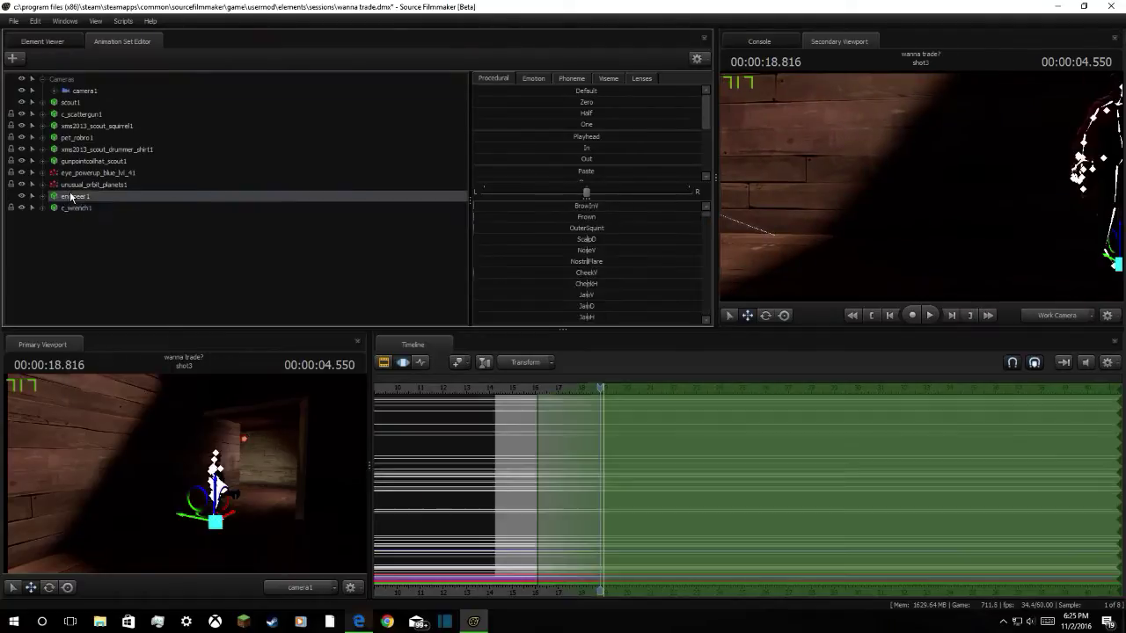
right_click(74, 196)
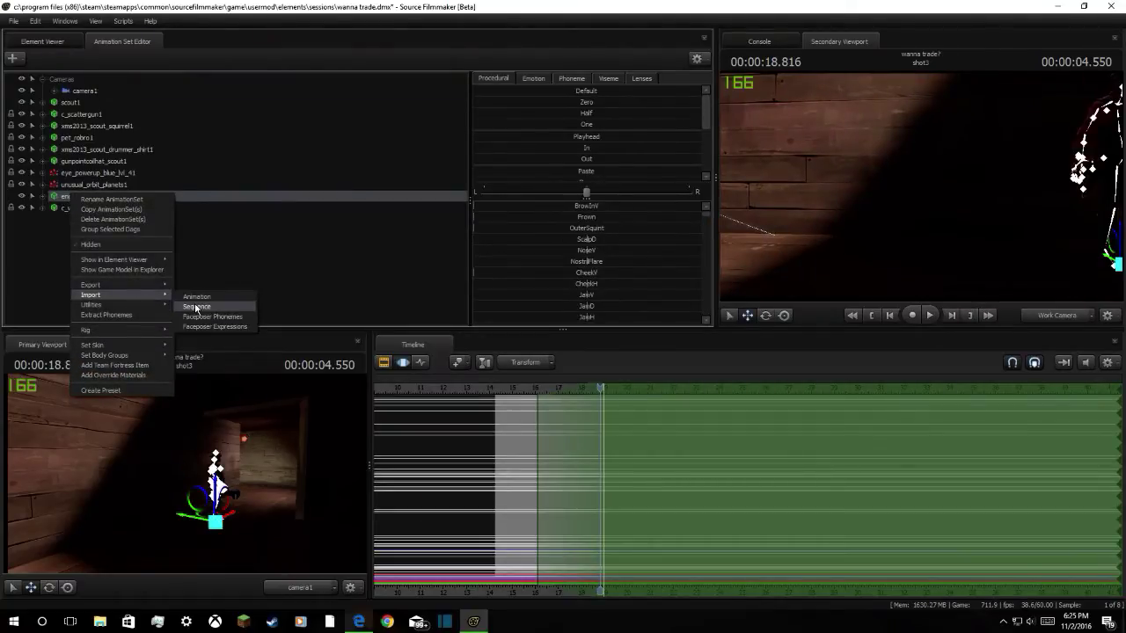
click(197, 307)
click(524, 334)
click(504, 369)
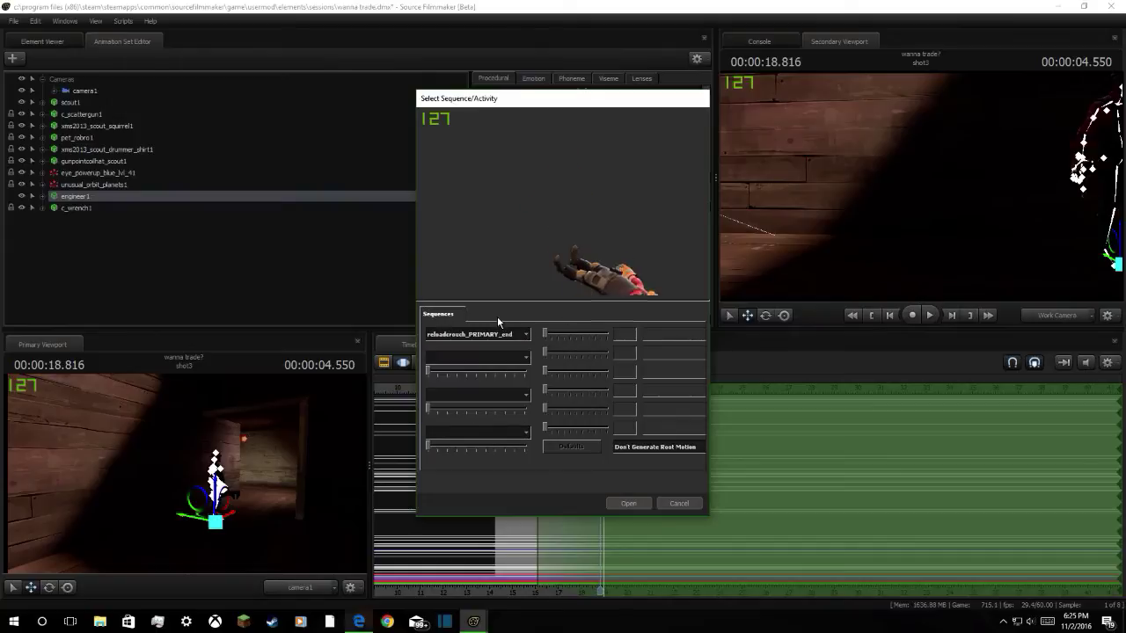
Choose the Melee_Crouch_Swing sequence for engineer1 and import it
click(506, 334)
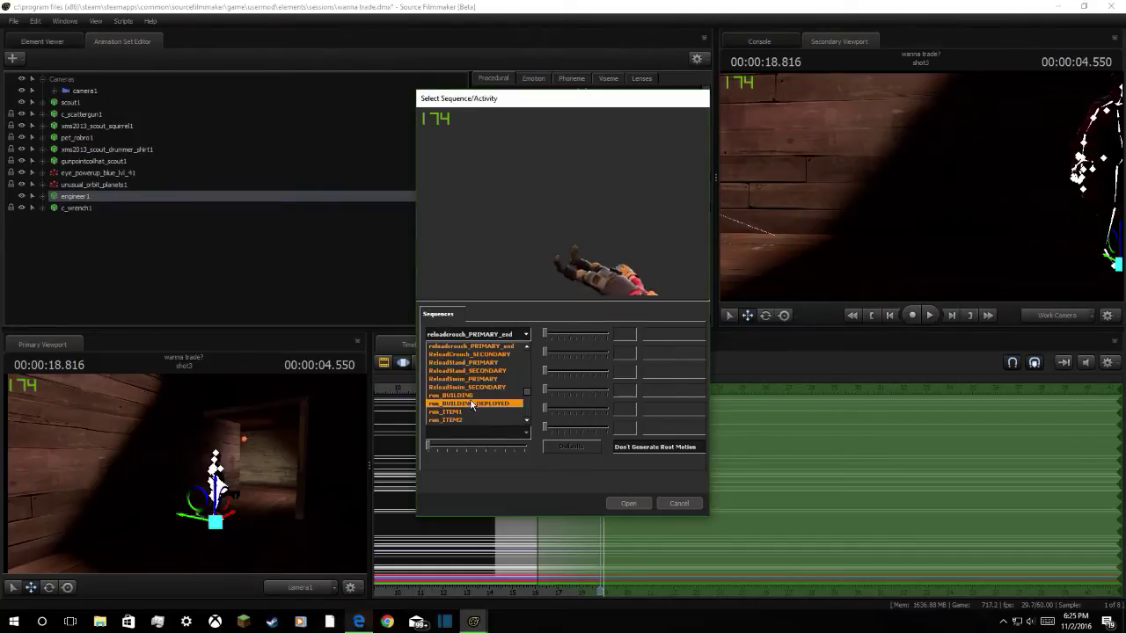
scroll(472, 405, down, 2)
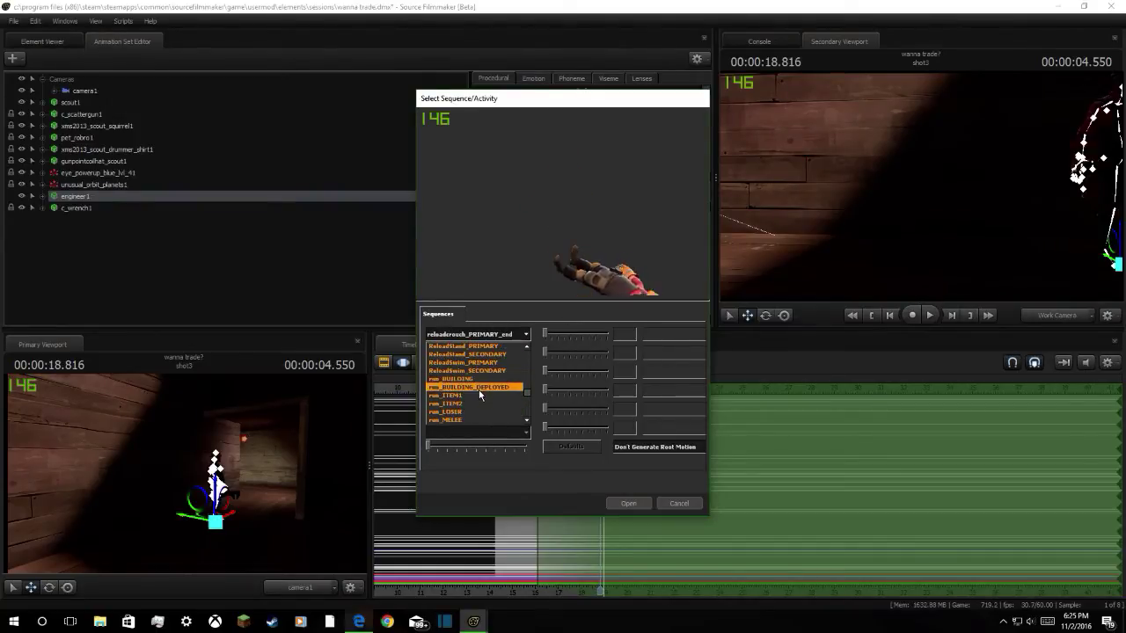
scroll(479, 390, down, 3)
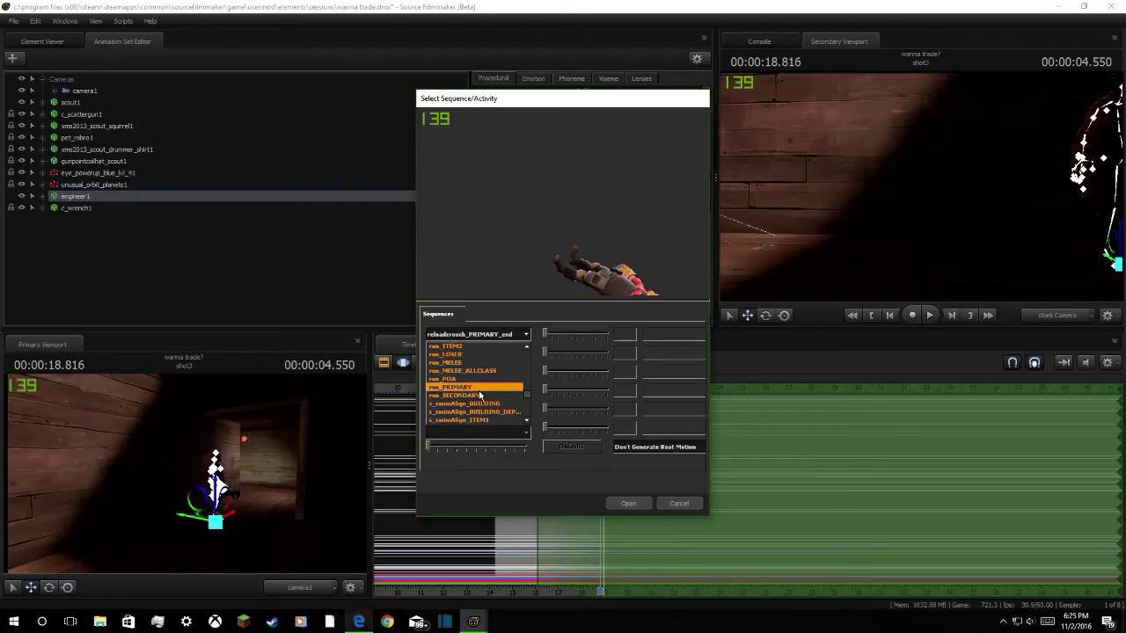
scroll(480, 390, down, 1)
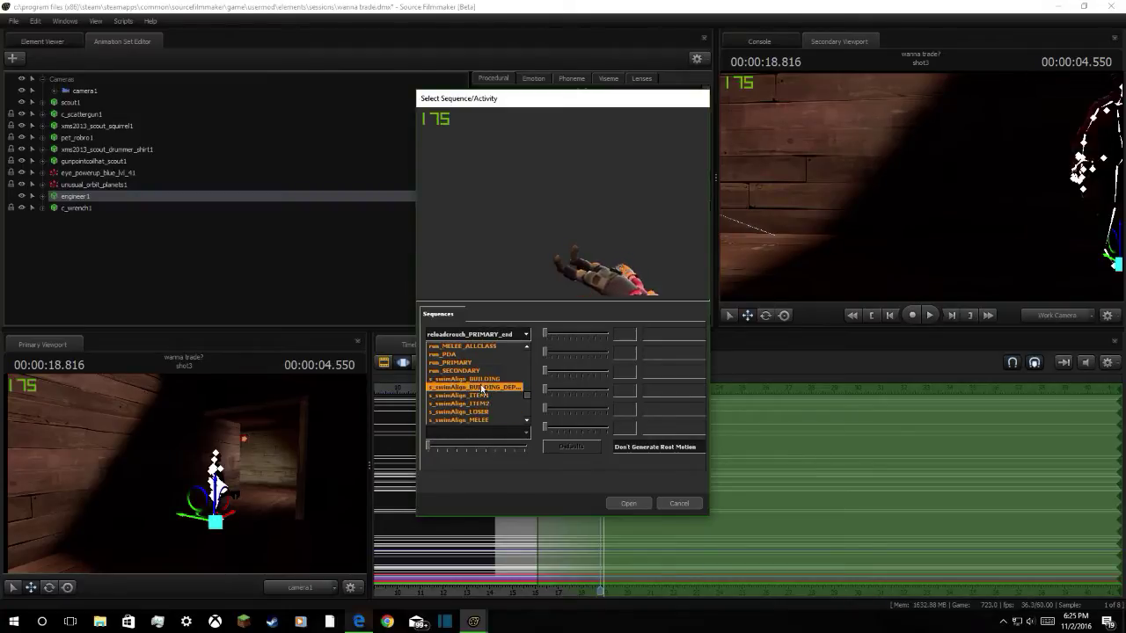
scroll(481, 371, up, 5)
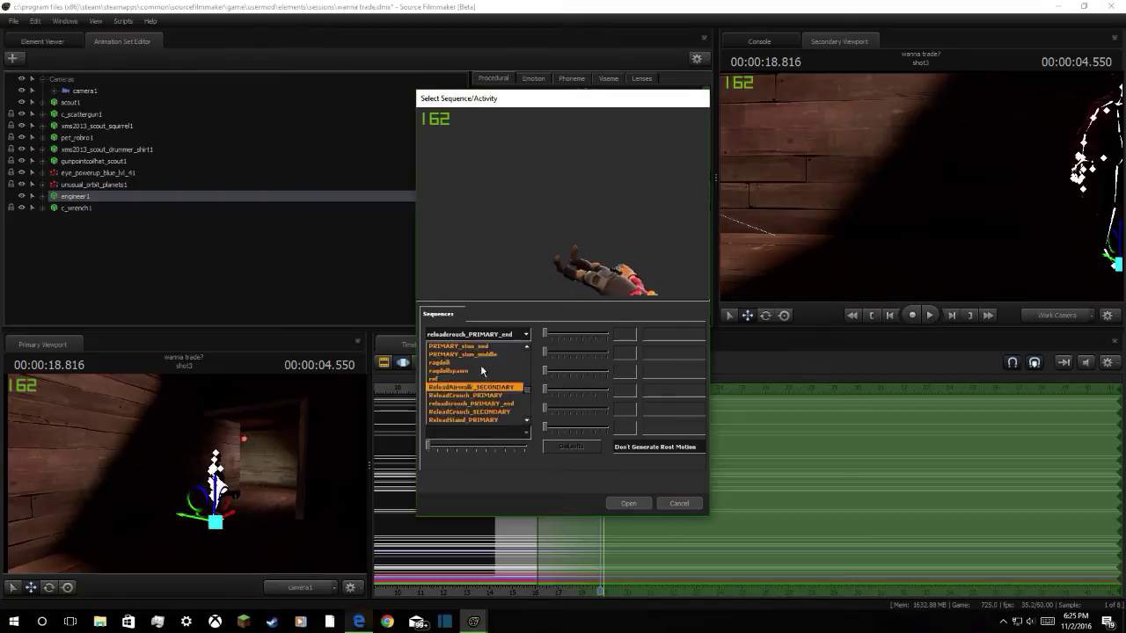
scroll(481, 370, up, 3)
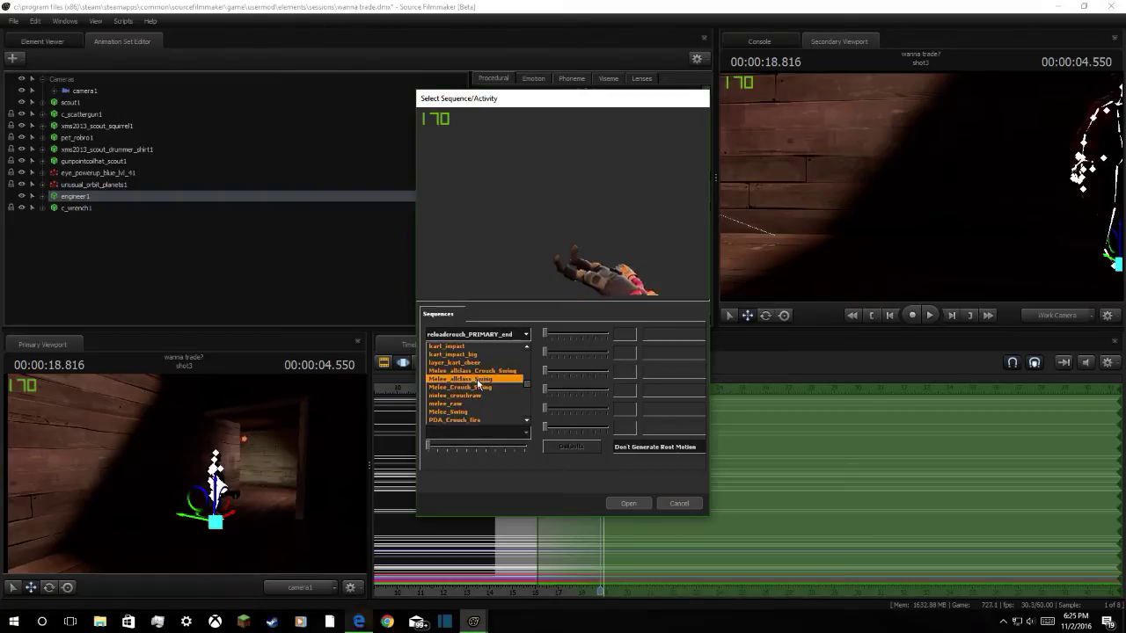
click(471, 387)
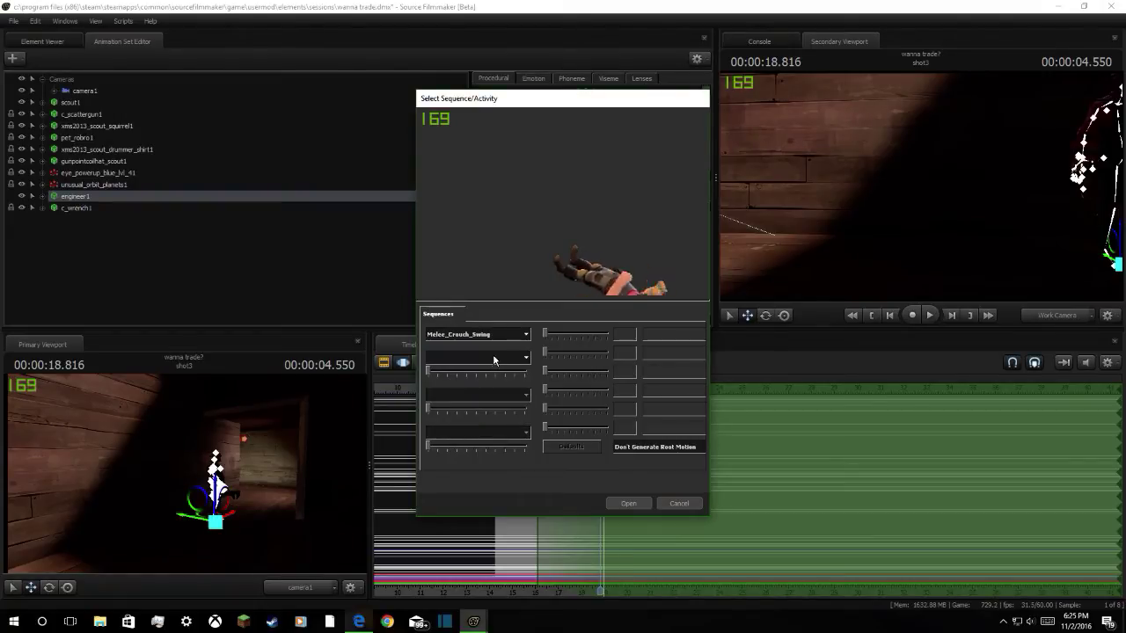
click(627, 505)
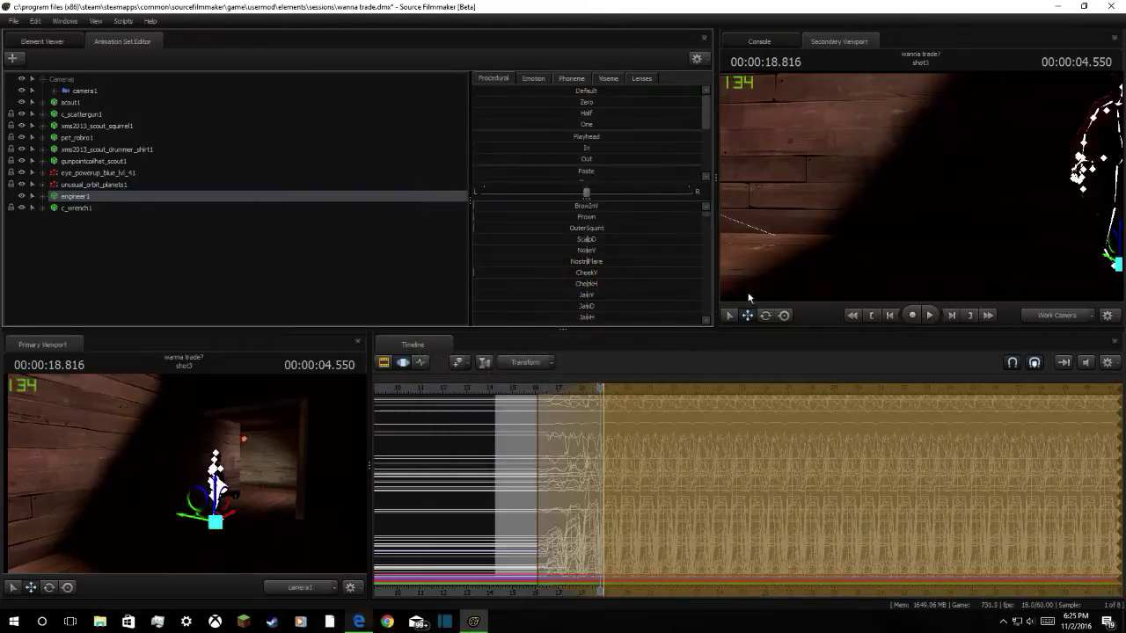
Play back the engineer's imported swing sequence to about 19.3 s and examine his pose
key(space)
key(space)
drag(1018, 163, 1103, 174)
drag(876, 253, 876, 265)
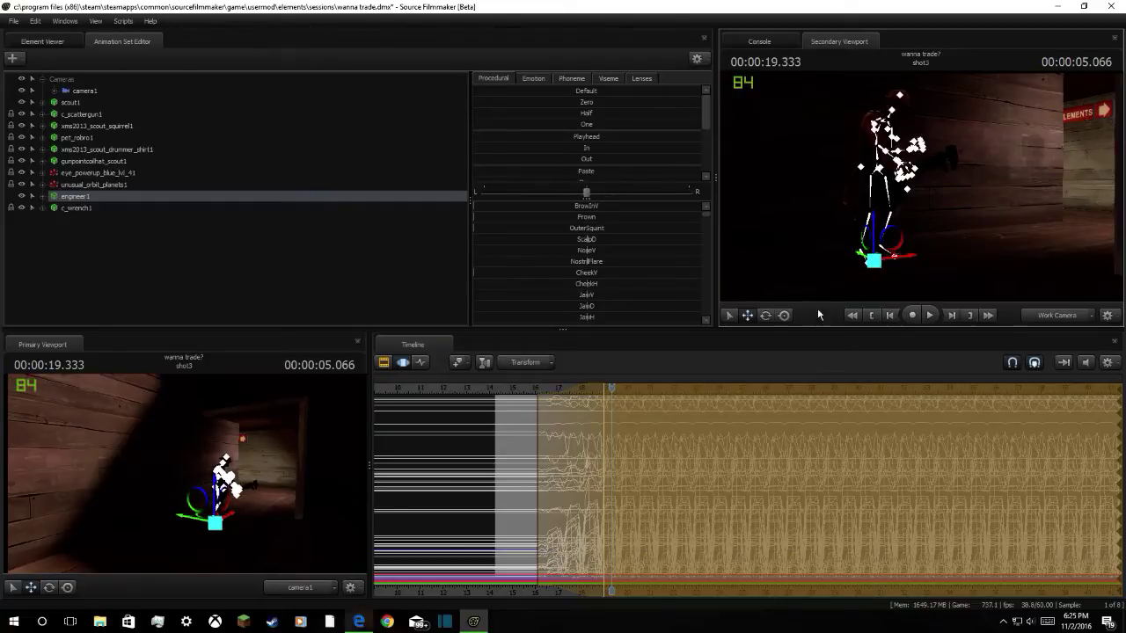
Rotate the engineer about his vertical axis and apply the change
click(766, 317)
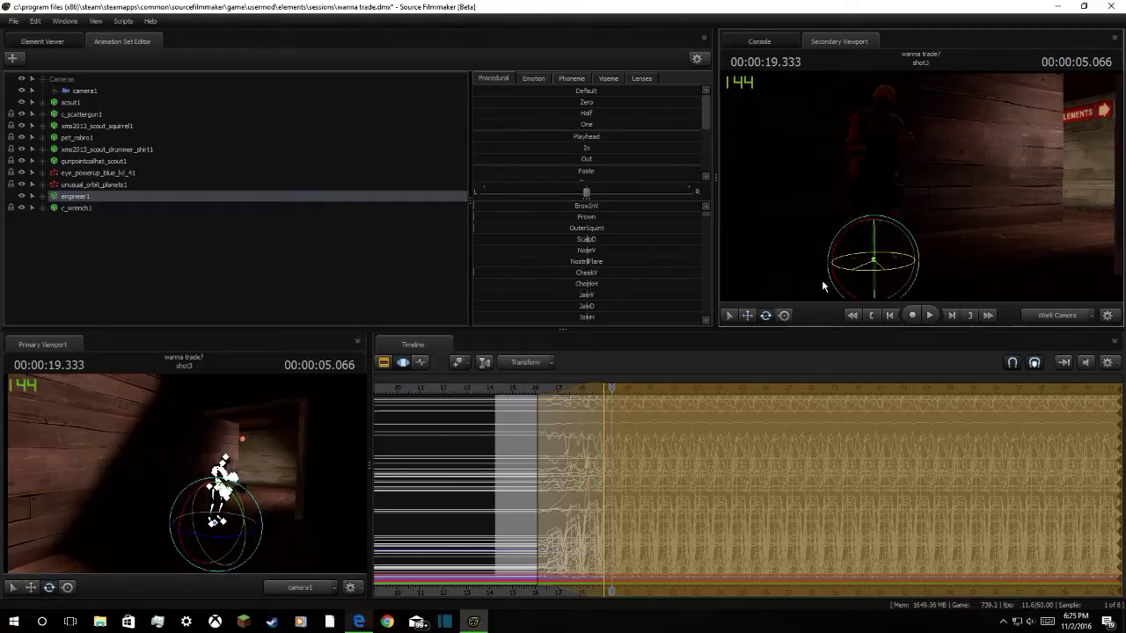
drag(786, 282, 800, 277)
key(Return)
Shift engineer1 sideways toward the wooden wall, apply the move and extend the time selection over the whole shot
drag(1061, 185, 923, 192)
click(748, 315)
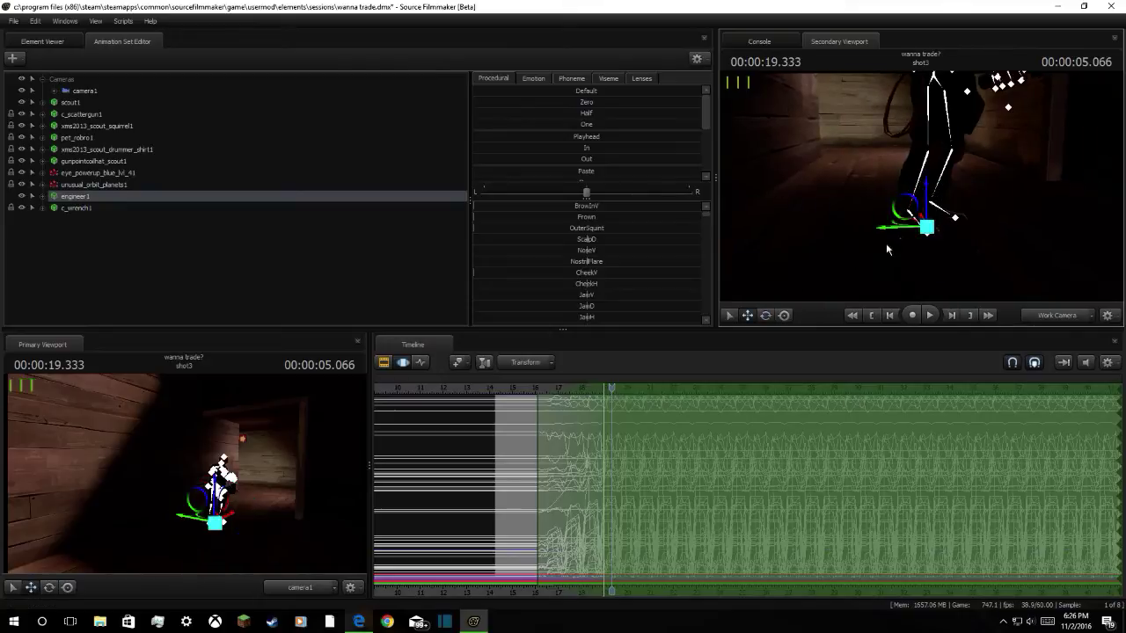
drag(879, 234, 781, 246)
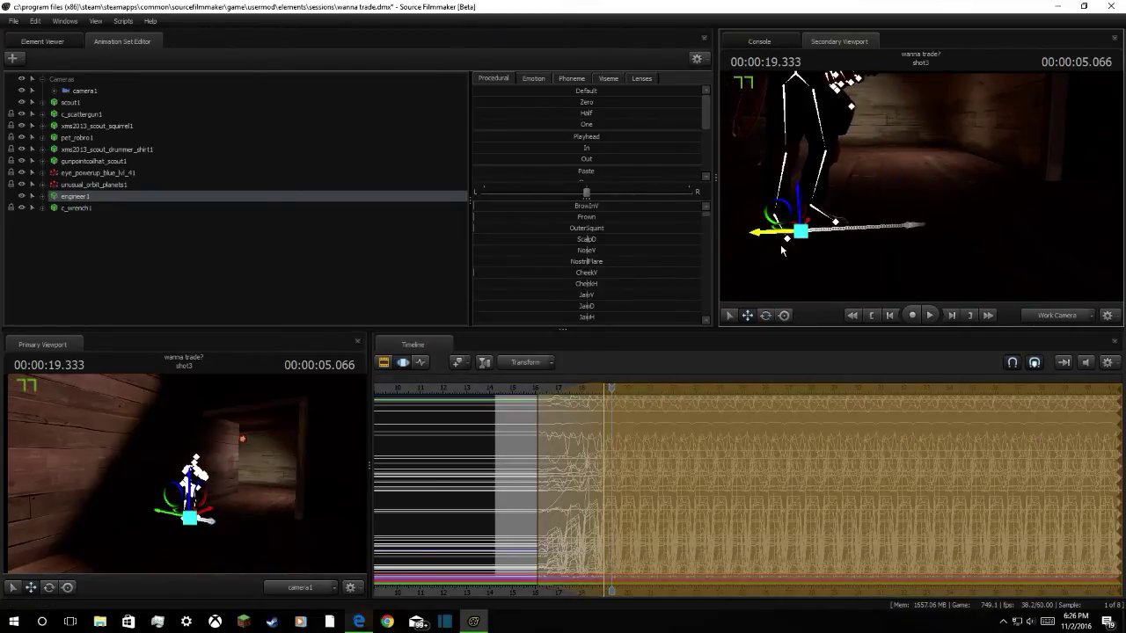
key(ctrl+a)
key(Return)
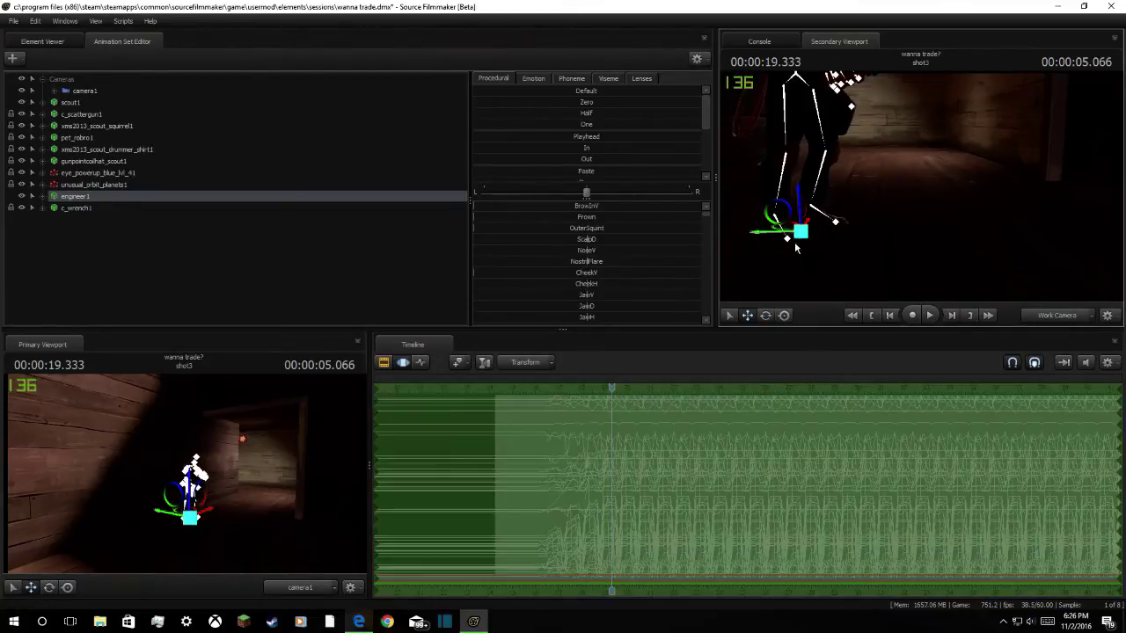
Play the shot forward to about 20.6 s and rotate the engineer's right hip and right knee bones
drag(909, 156, 966, 159)
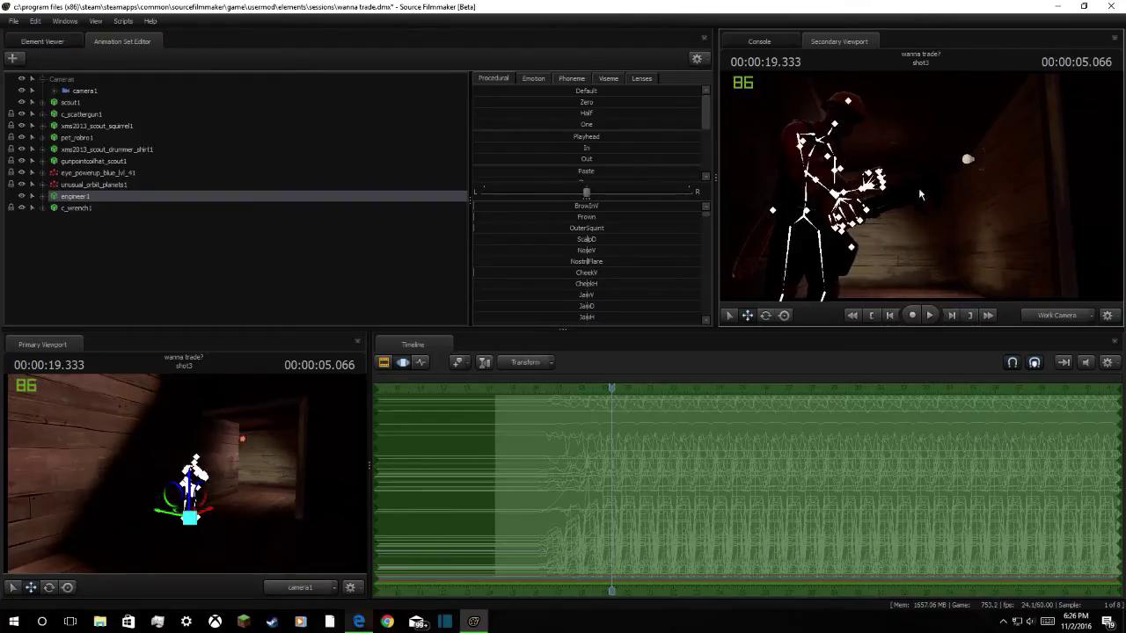
key(space)
key(space)
drag(918, 211, 860, 292)
click(856, 194)
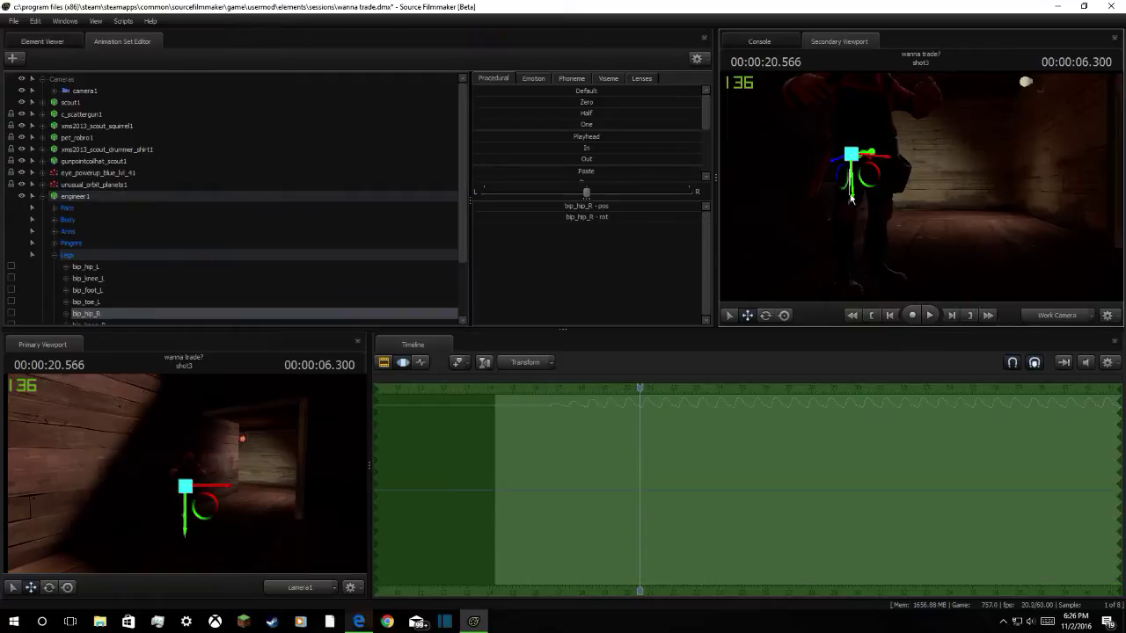
click(765, 315)
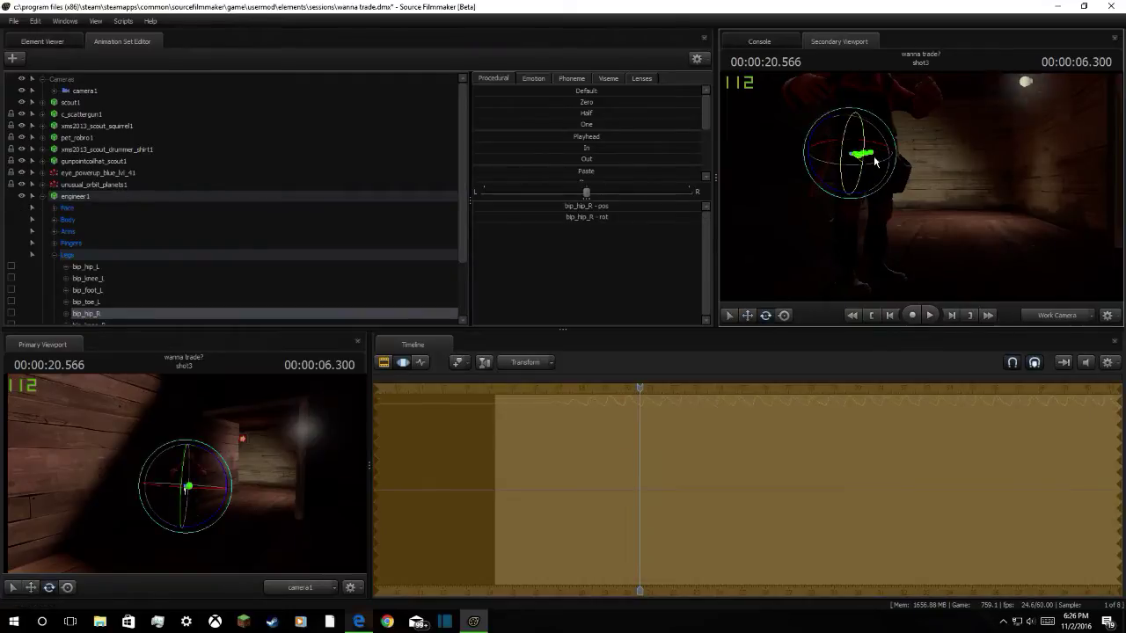
click(866, 187)
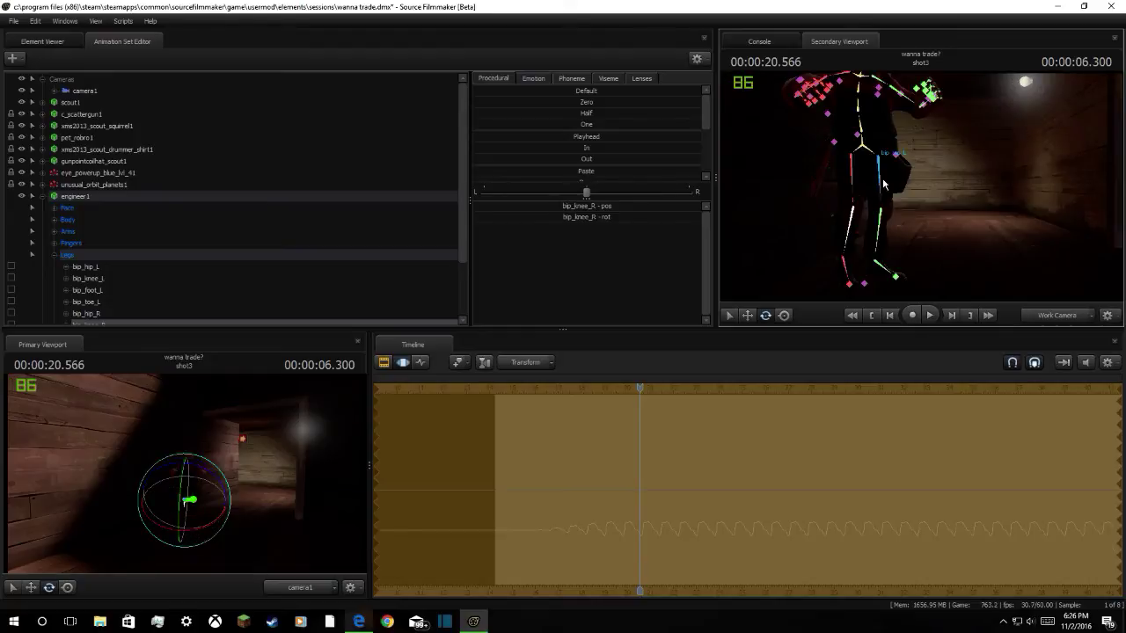
Swing the engineer's left hip outward and rotate his left knee to adjust the leg
click(901, 170)
drag(920, 157, 918, 144)
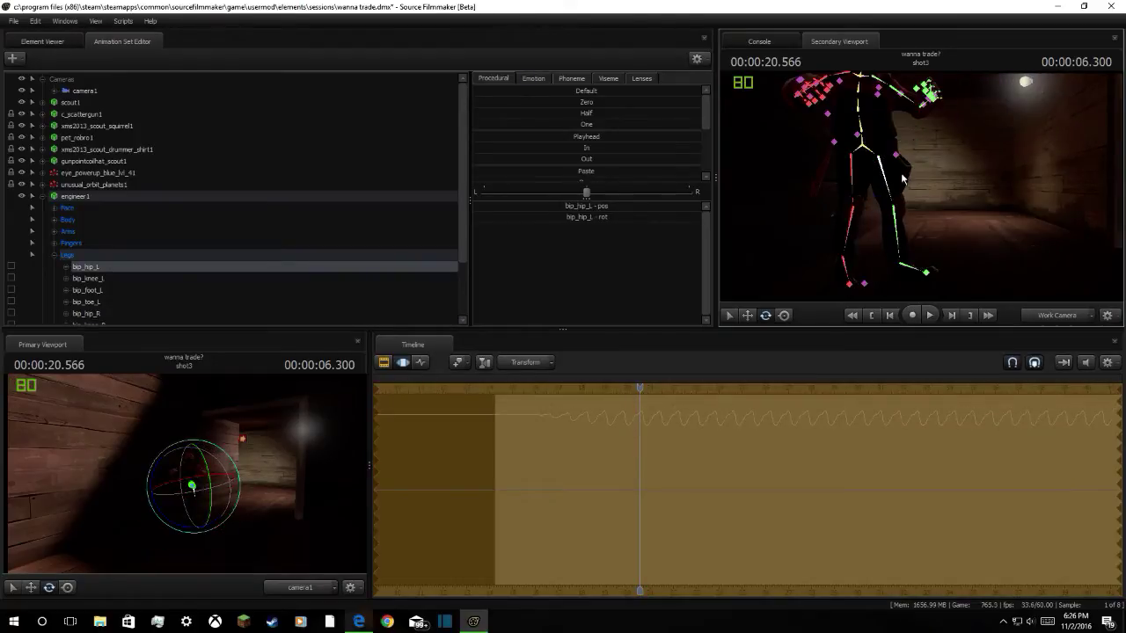
click(896, 230)
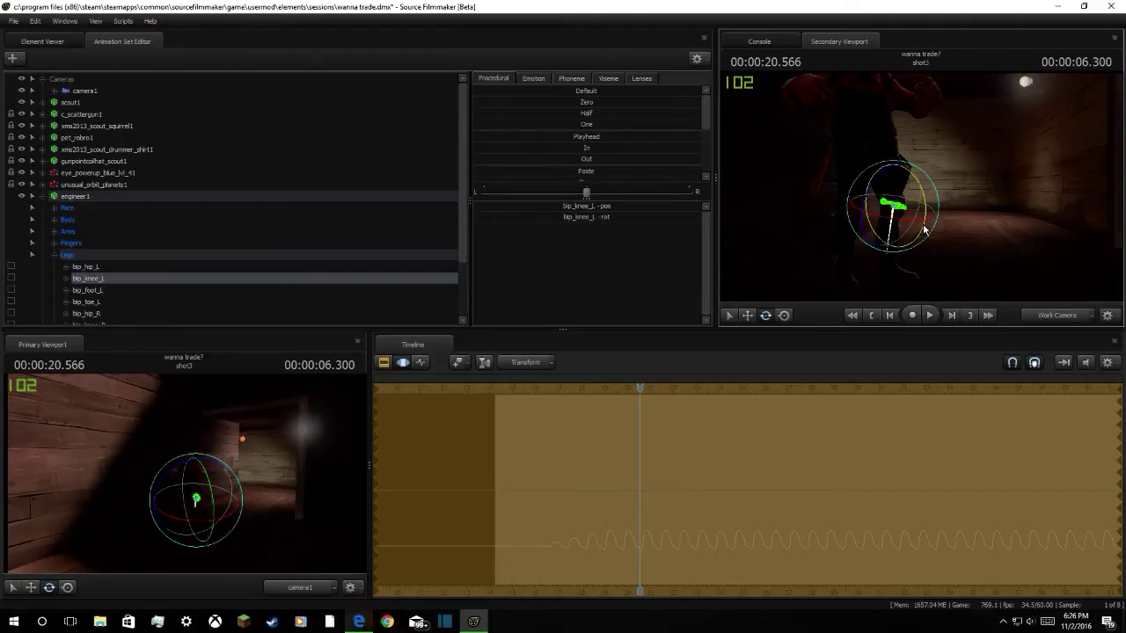
Readjust the rotation of the engineer's right hip and right knee bones
click(855, 174)
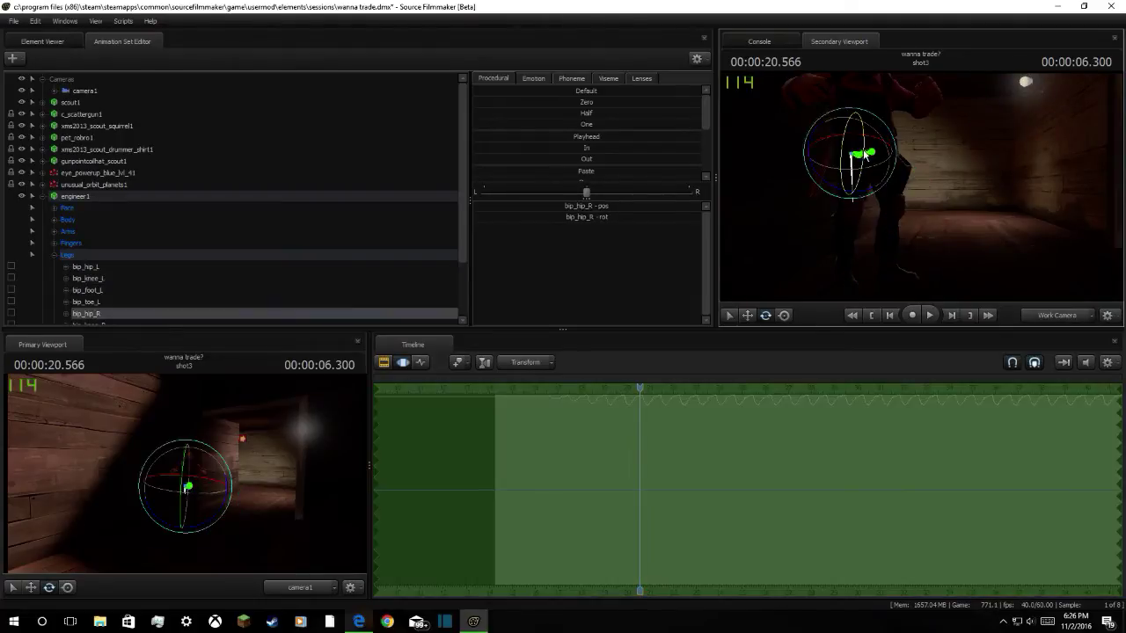
drag(865, 164, 877, 132)
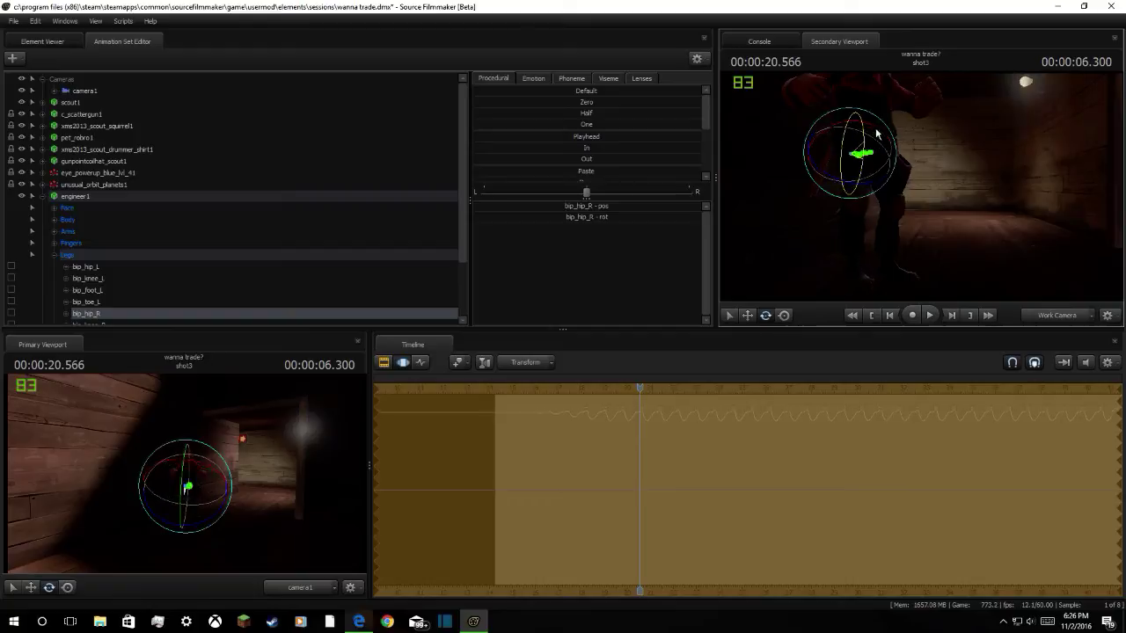
click(866, 192)
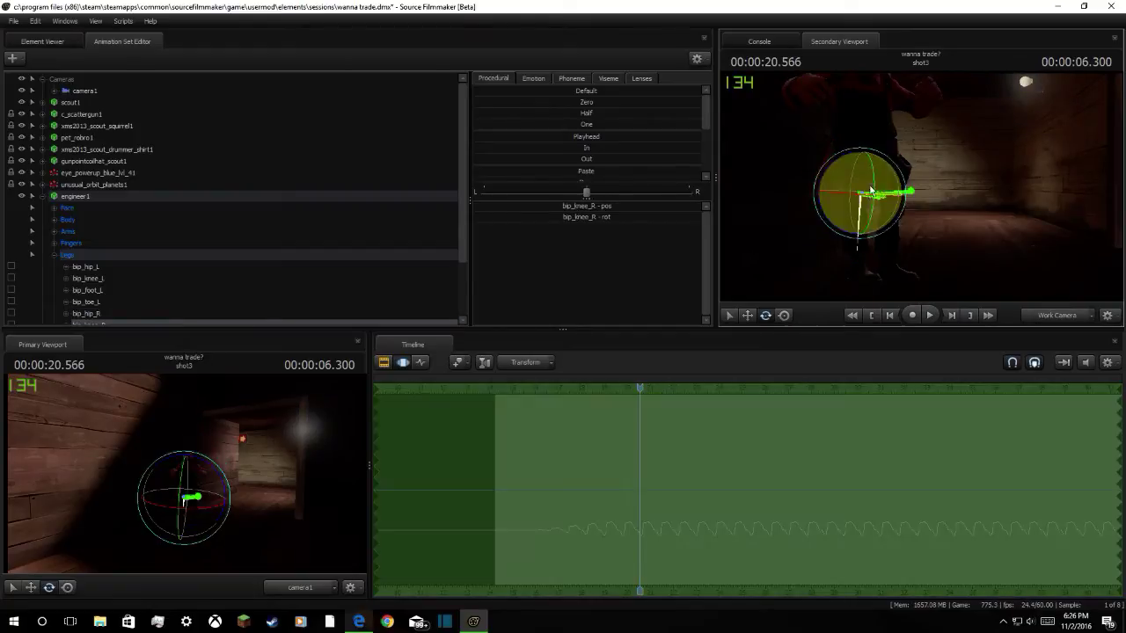
drag(871, 191, 872, 200)
Raise the engineer's left thigh further, bend the left knee and angle the left foot downward
ctrl+click(889, 182)
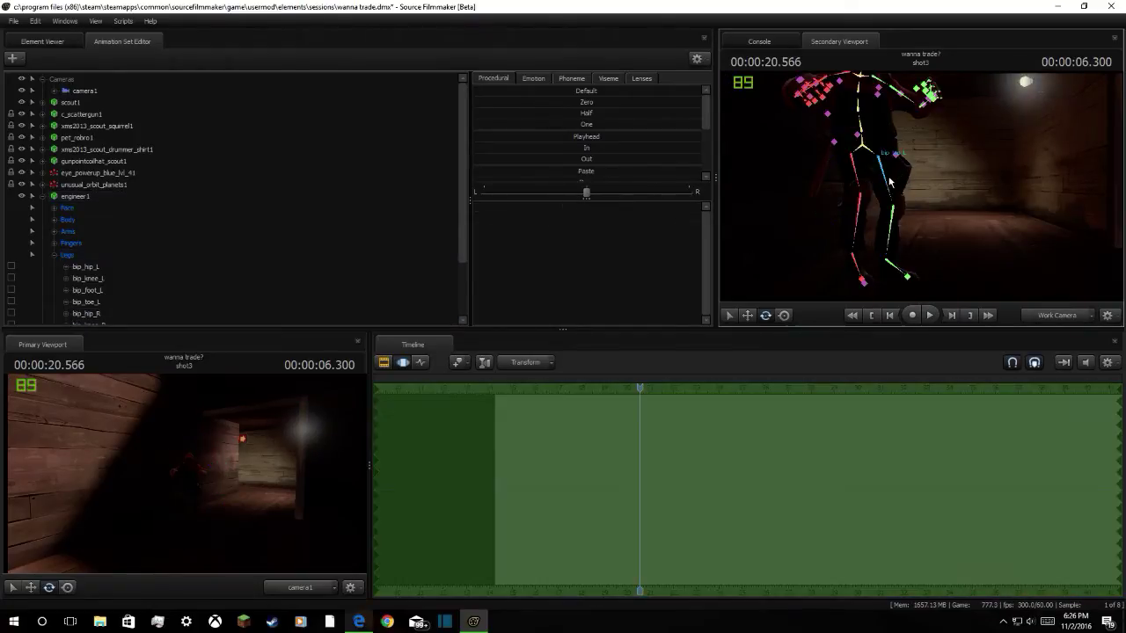
drag(908, 170, 919, 141)
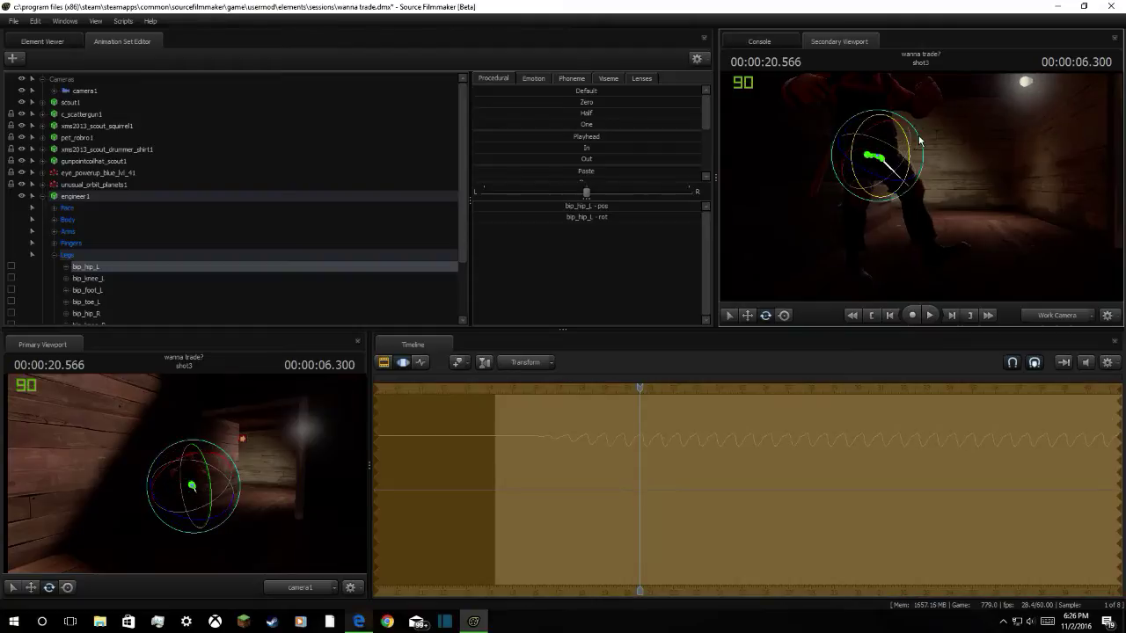
key(ctrl)
click(927, 224)
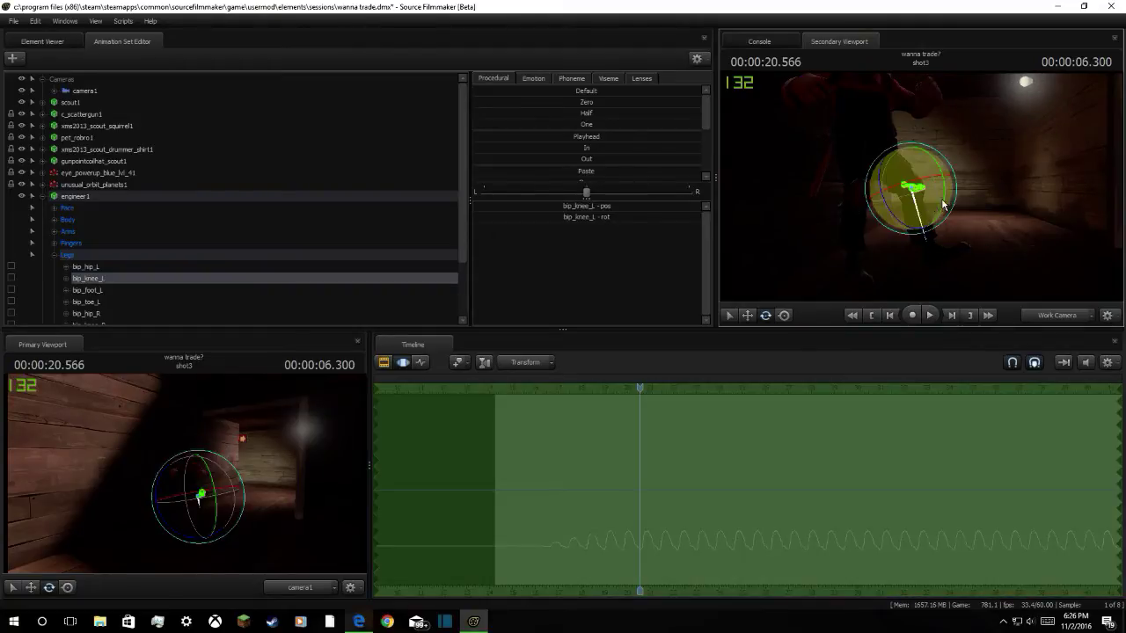
drag(940, 219, 944, 217)
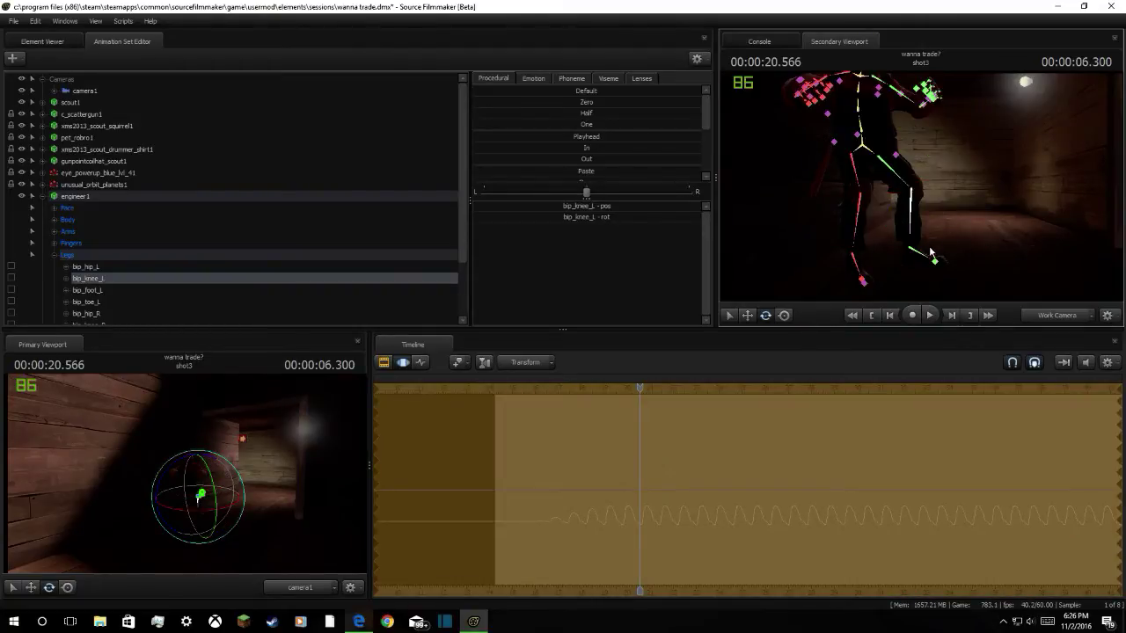
click(932, 254)
mouse_move(936, 261)
mouse_down()
mouse_move(949, 262)
mouse_move(941, 278)
mouse_up()
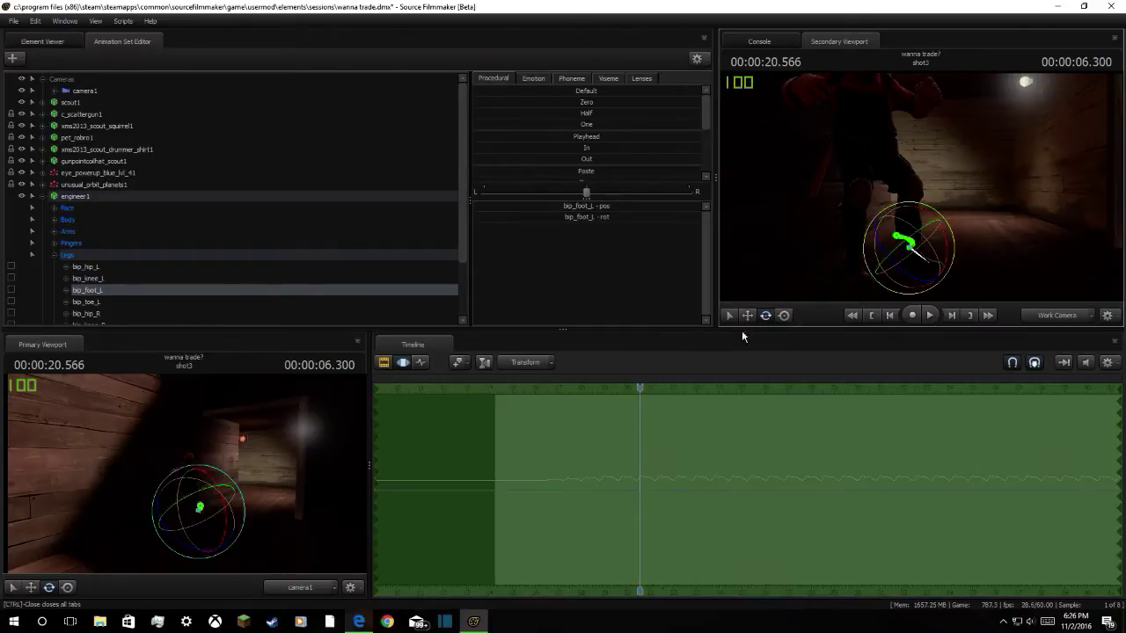
Lower the whole engineer1 model along its vertical axis toward the floor
click(87, 193)
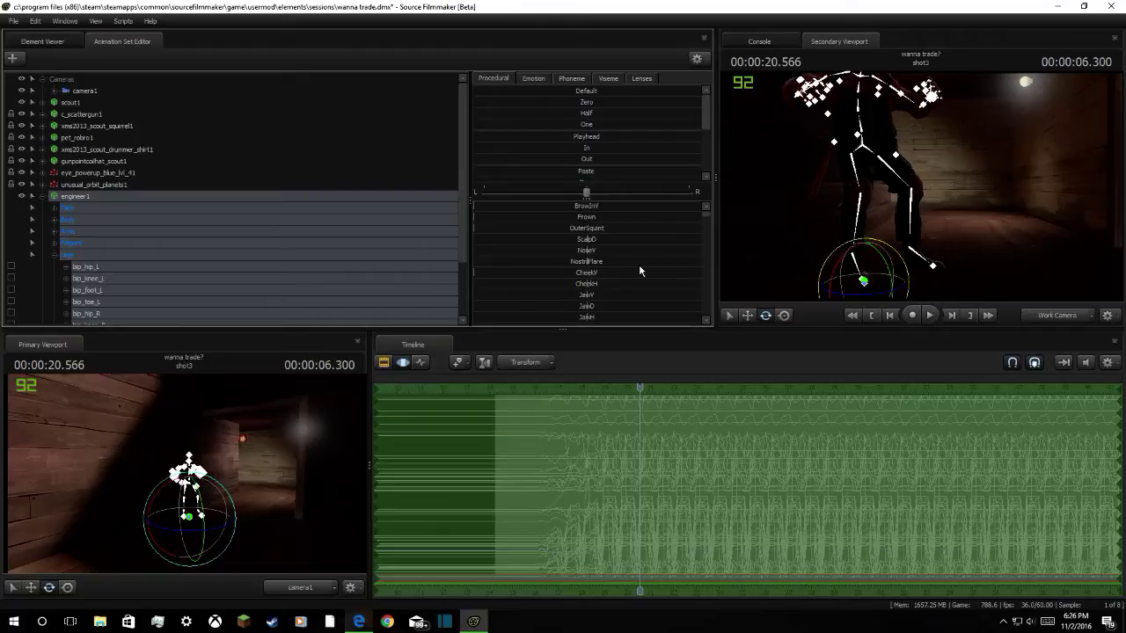
click(747, 315)
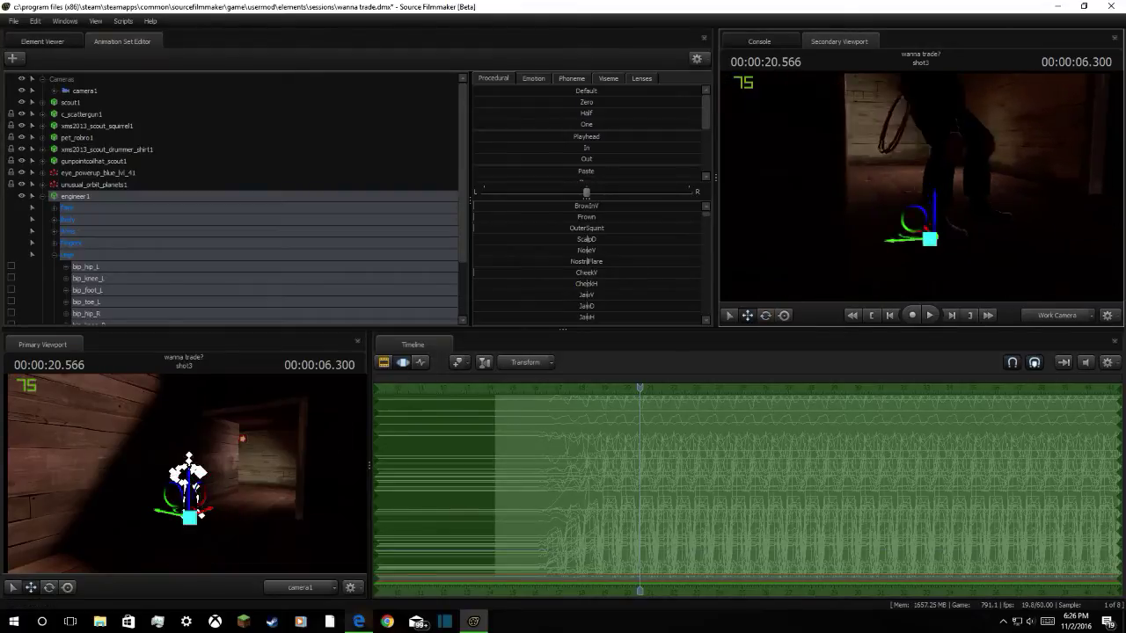
drag(936, 202, 881, 243)
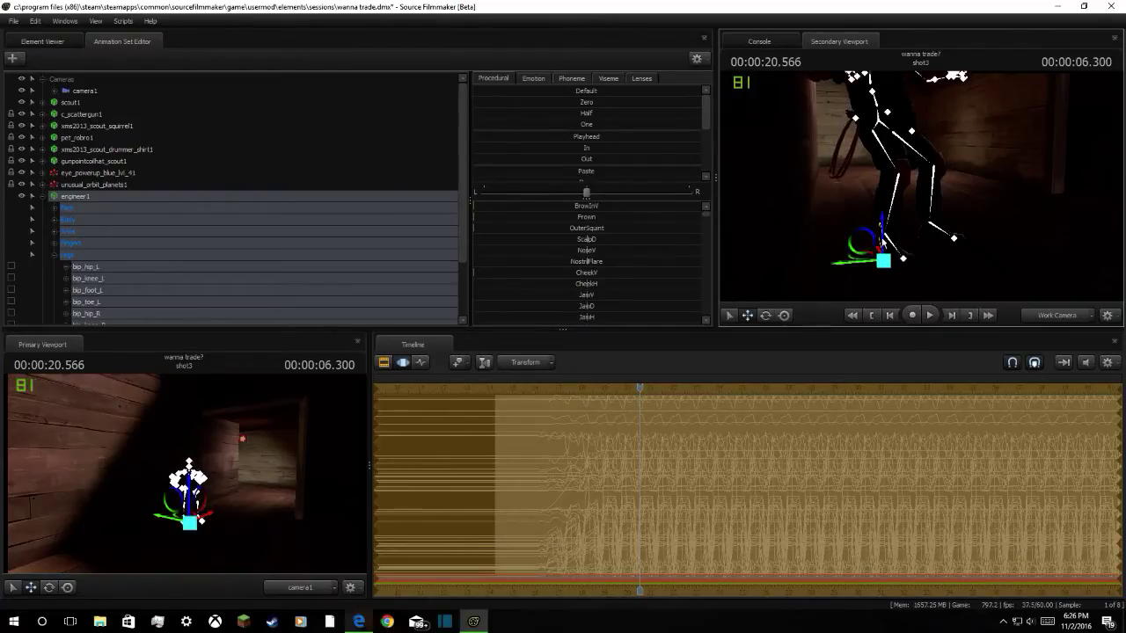
Adjust the rotation of the engineer's right knee, hip and foot, and play the shot back to about 25.6 s
click(891, 209)
key(e)
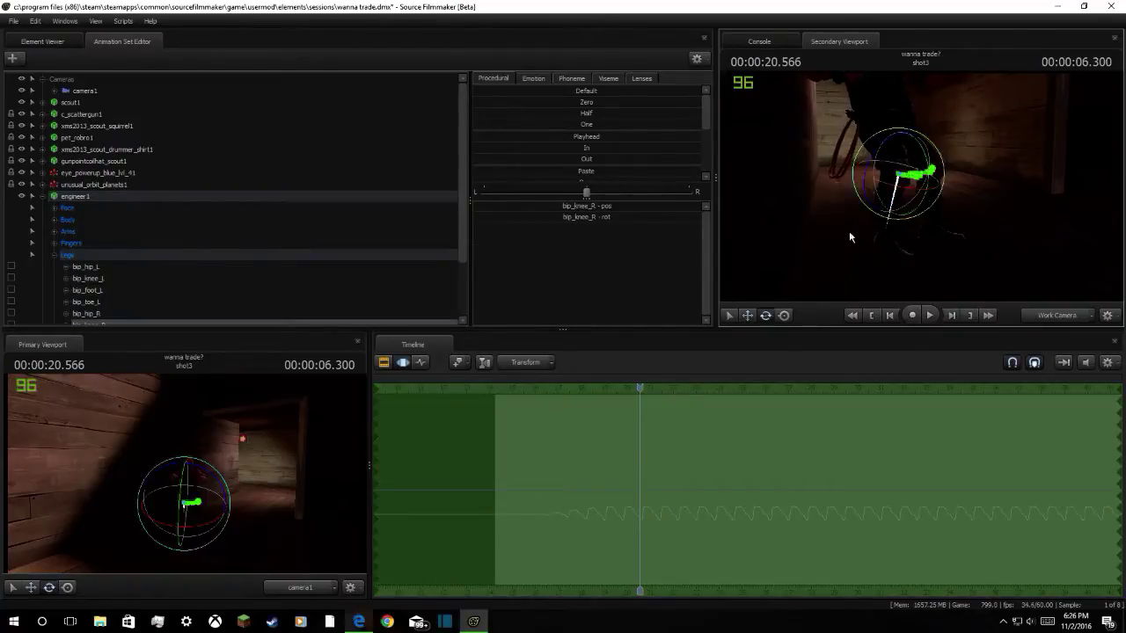
drag(929, 165, 927, 153)
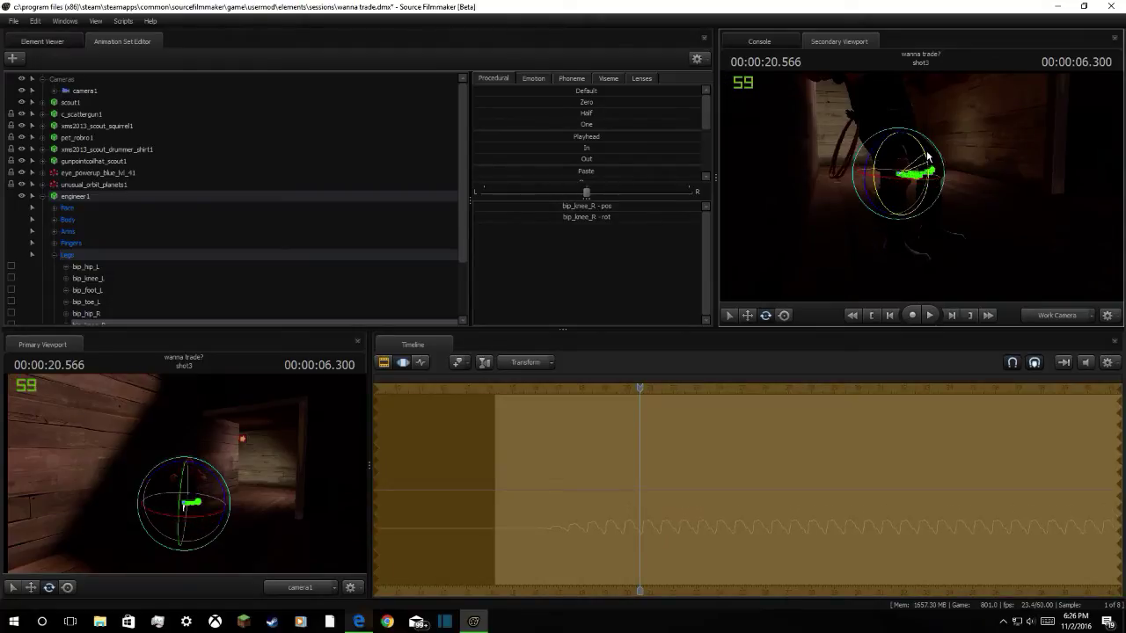
ctrl+click(886, 151)
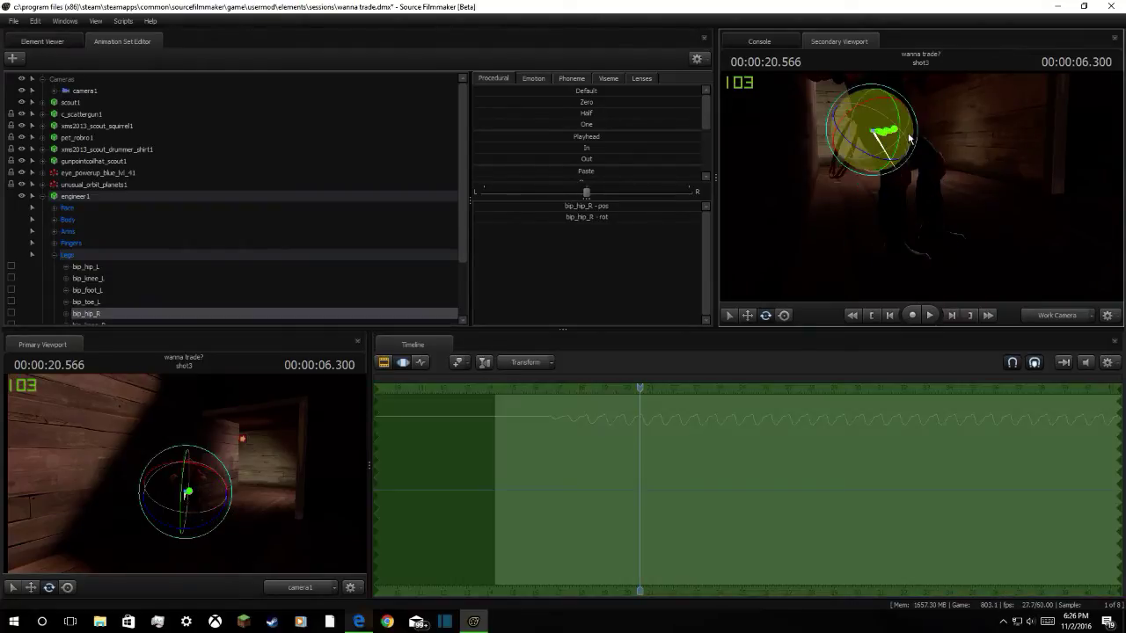
drag(904, 137, 903, 132)
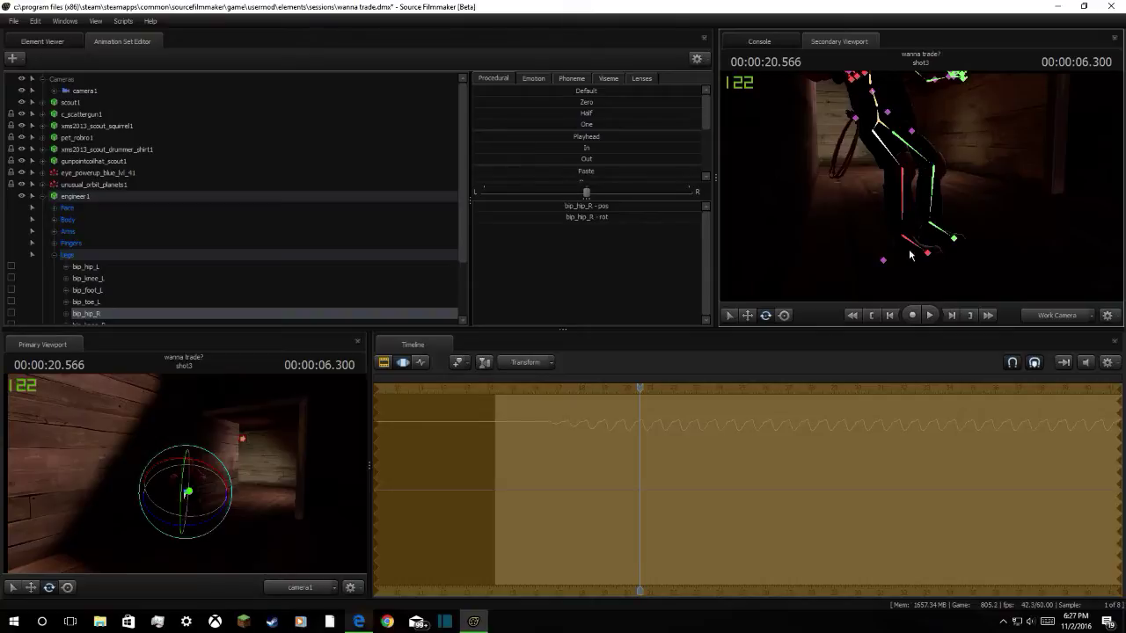
drag(910, 255, 984, 231)
key(space)
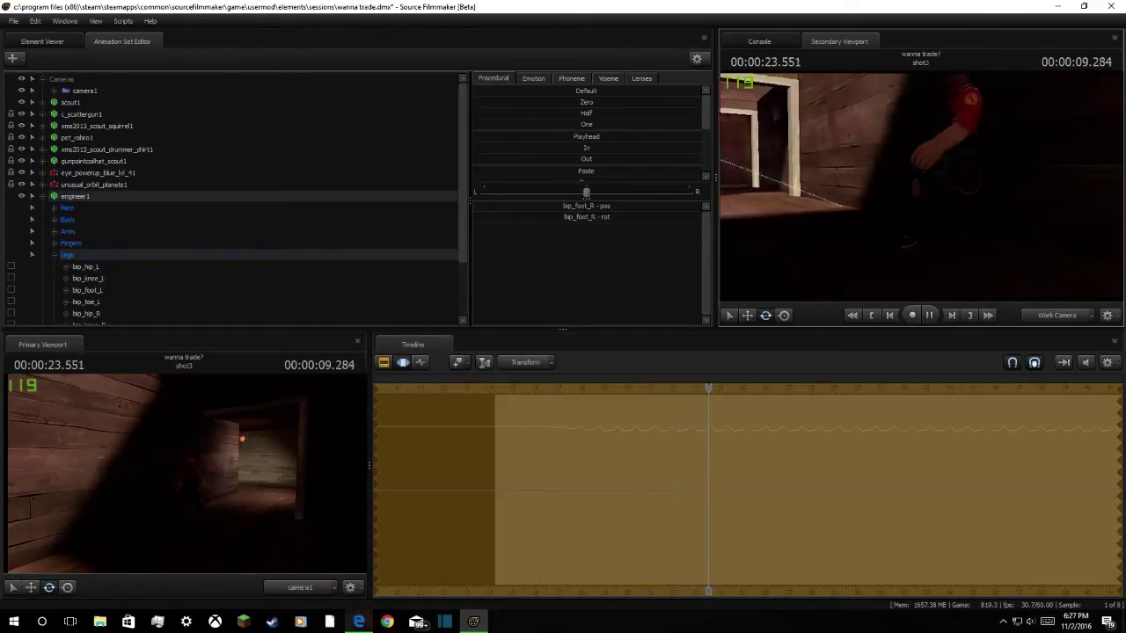
key(space)
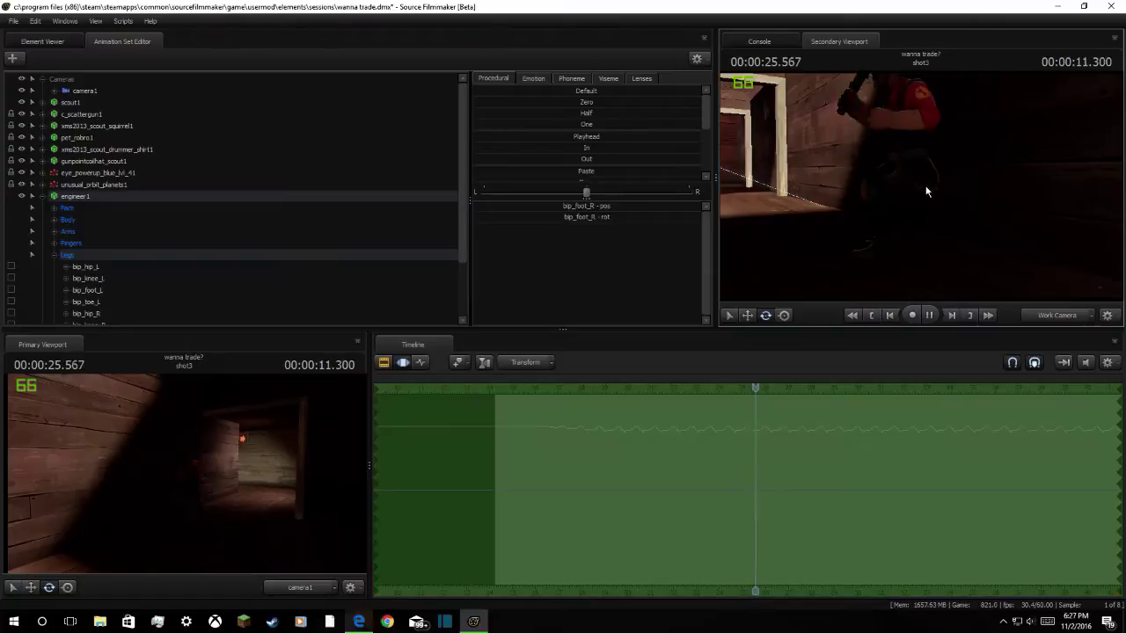
Start an animation set for a new model and filter the model files by "chair"
click(13, 58)
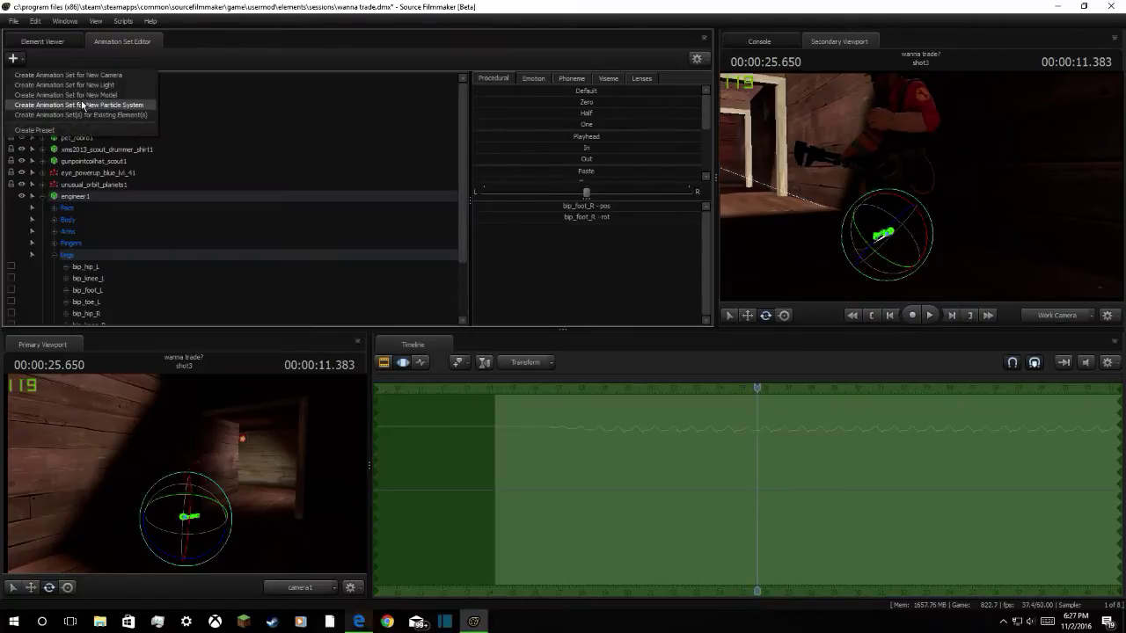
click(91, 94)
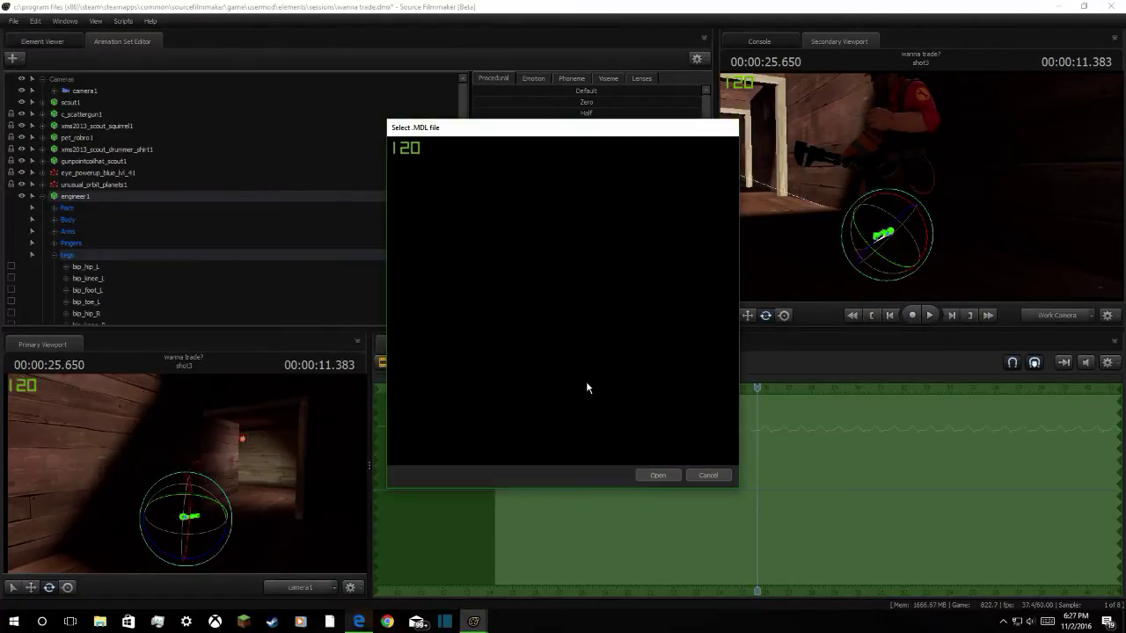
text(chair)
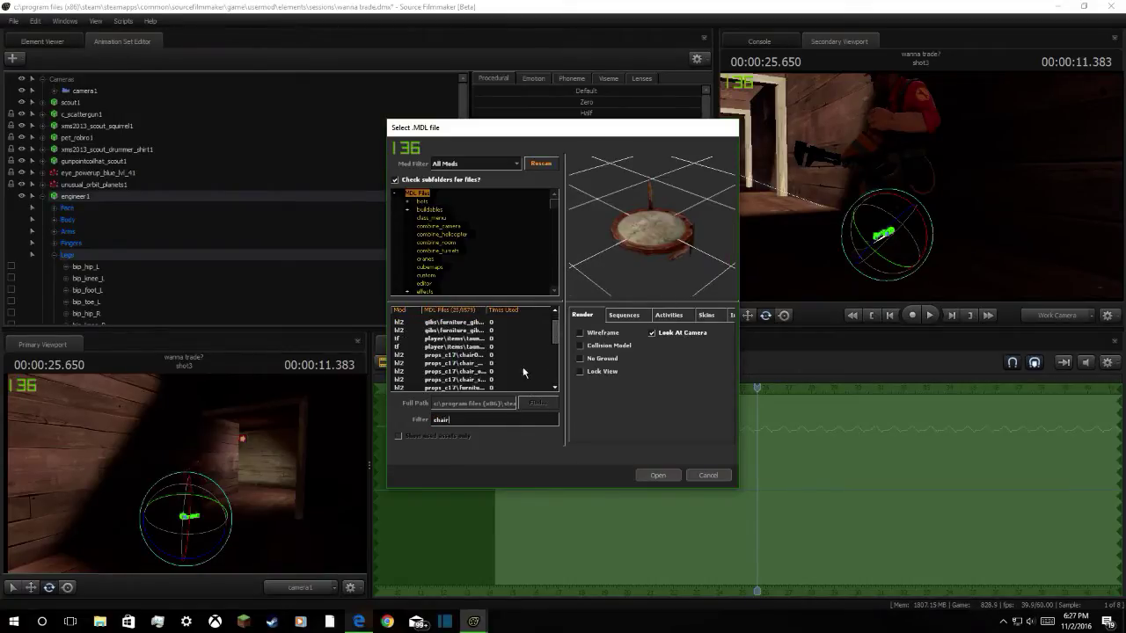
Preview the chair models and add the engys_new_chair_articulated model to the shot
click(483, 324)
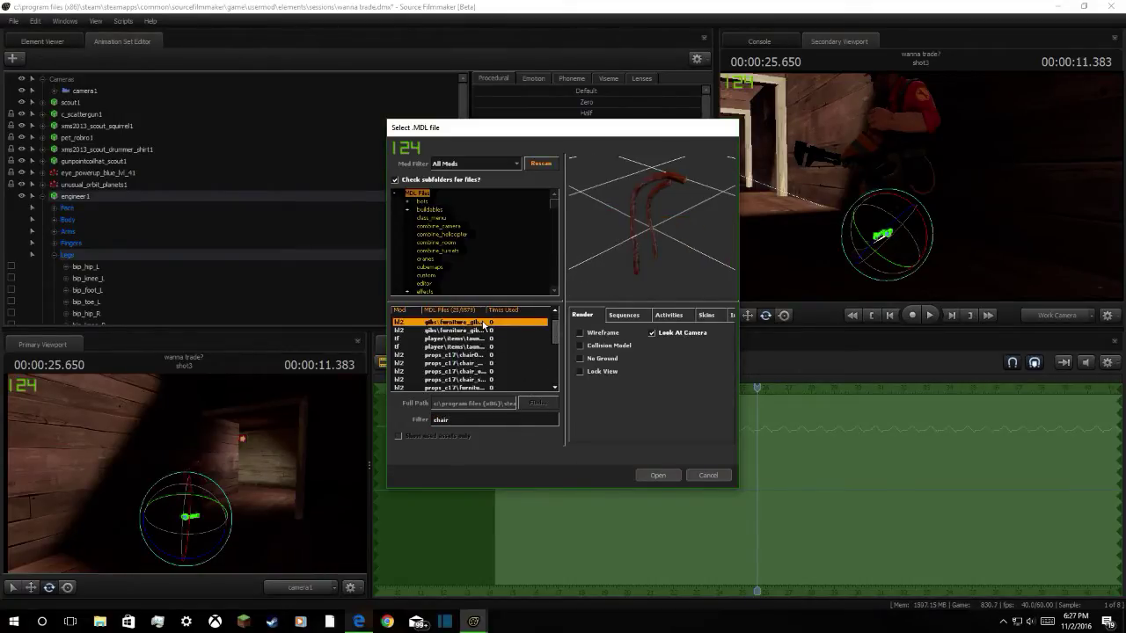
key(Down)
key(Down)
key(Down)
key(Down)
key(Down)
key(Up)
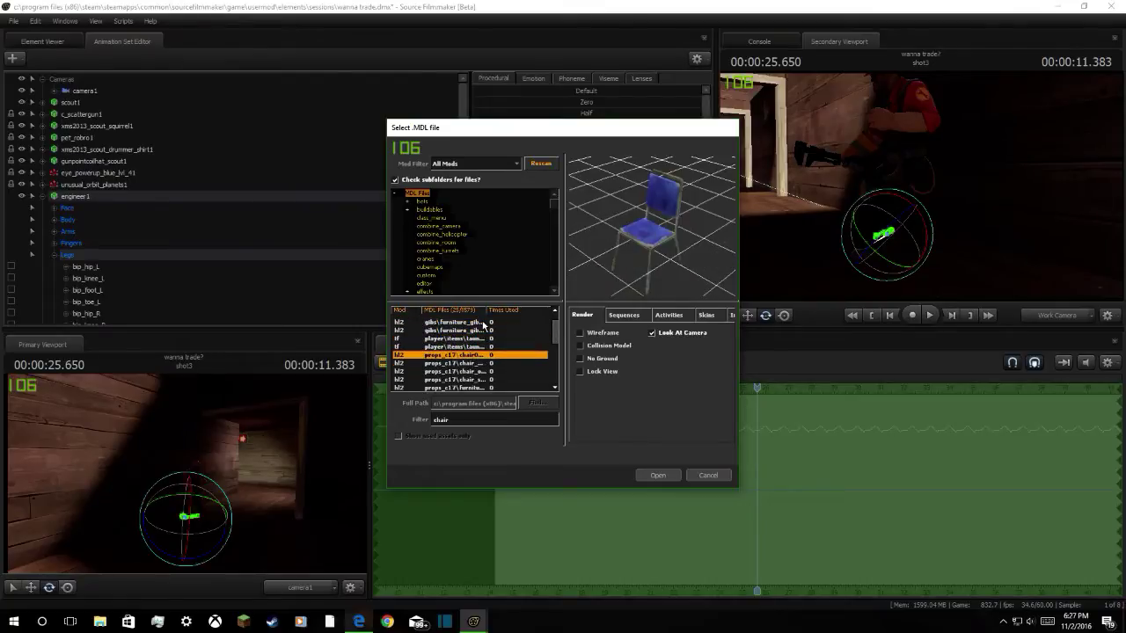
key(Up)
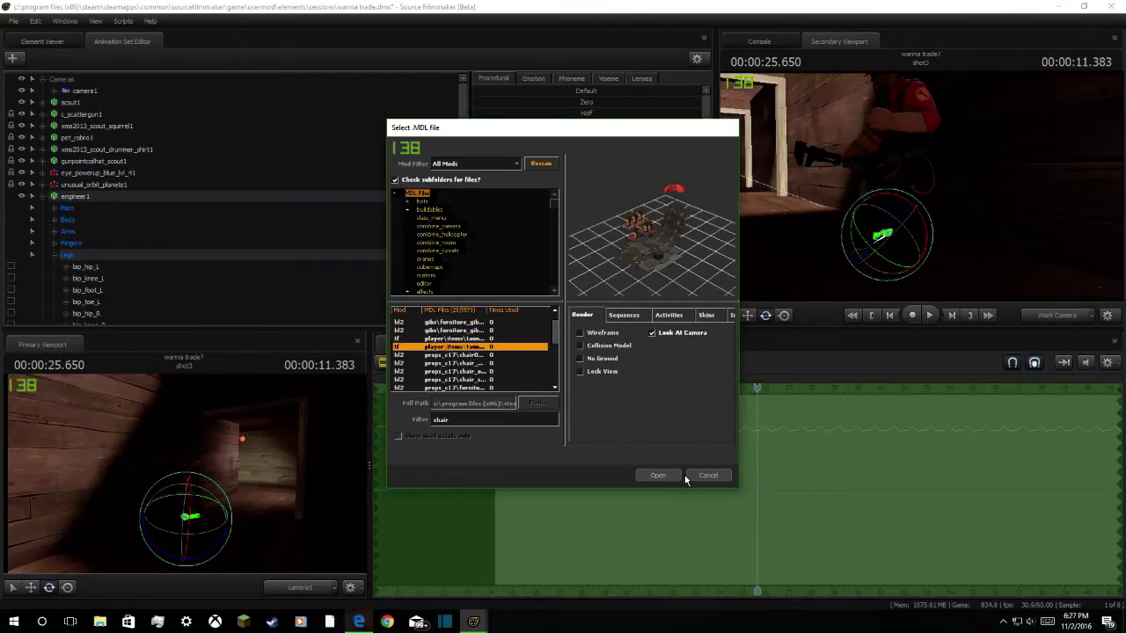
click(674, 476)
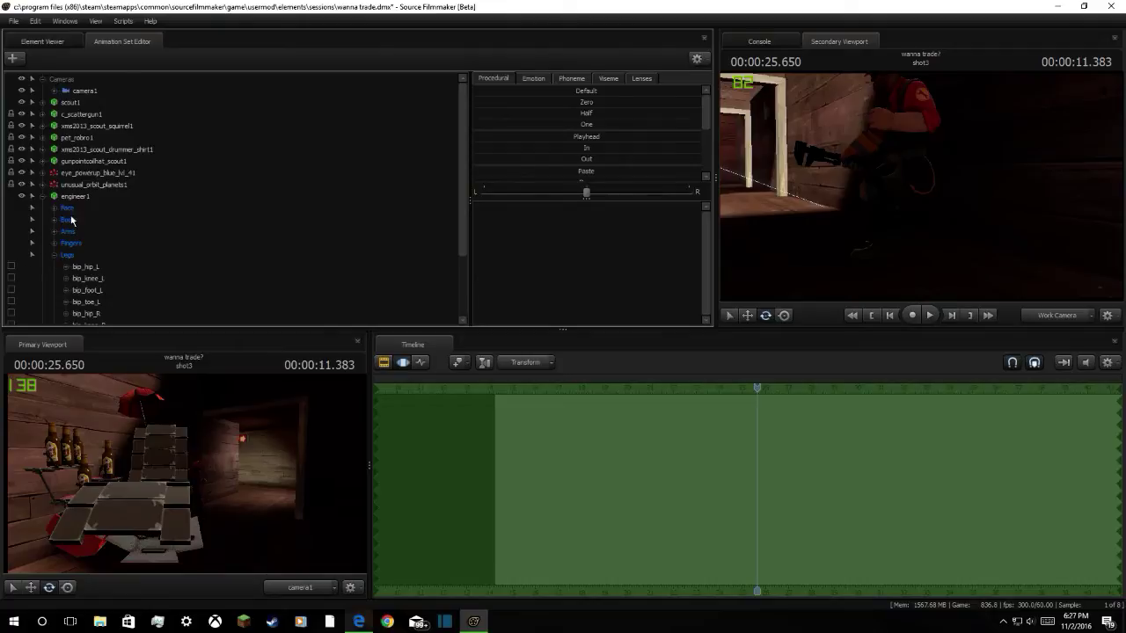
Start importing a sequence onto the engys_new_chair_articulated1 model
scroll(72, 221, down, 3)
click(88, 314)
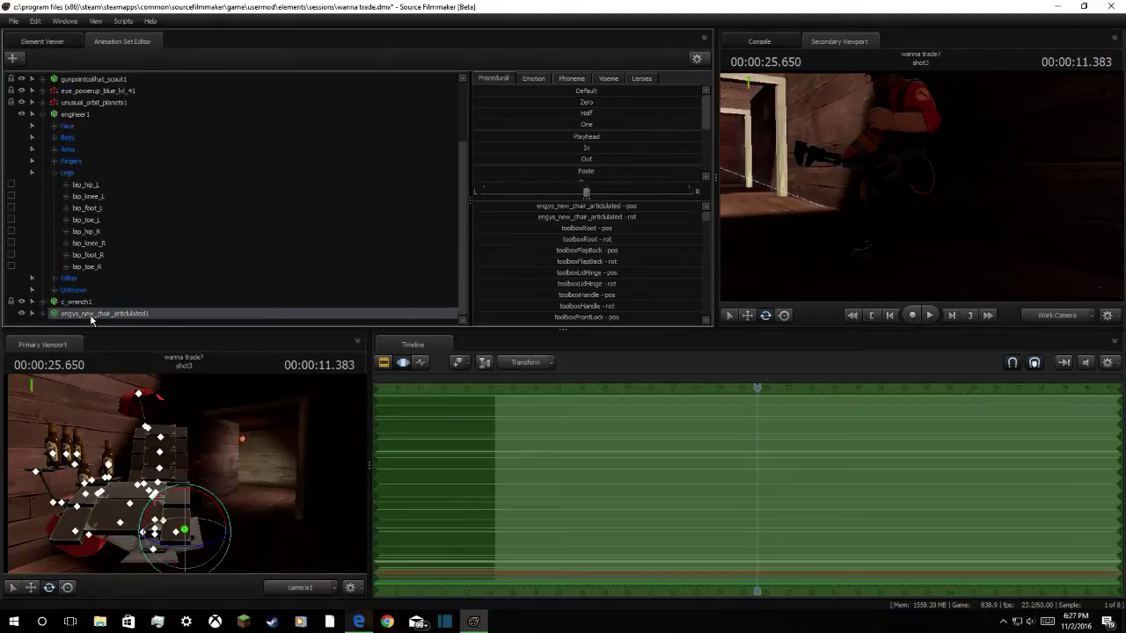
drag(959, 184, 794, 303)
key(d)
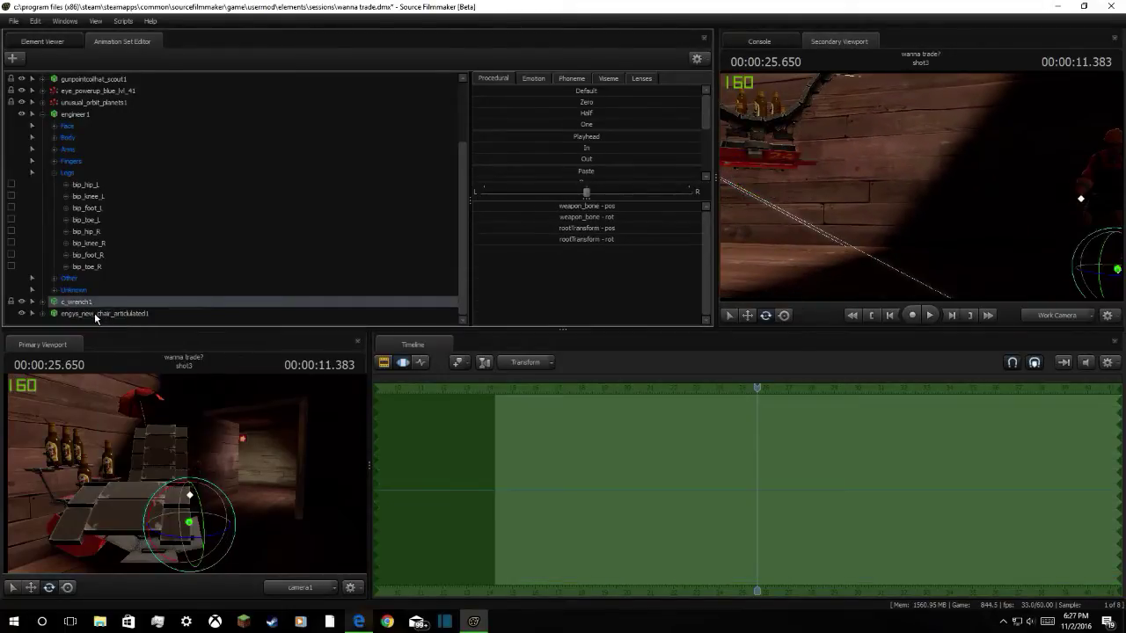
right_click(93, 315)
mouse_move(161, 414)
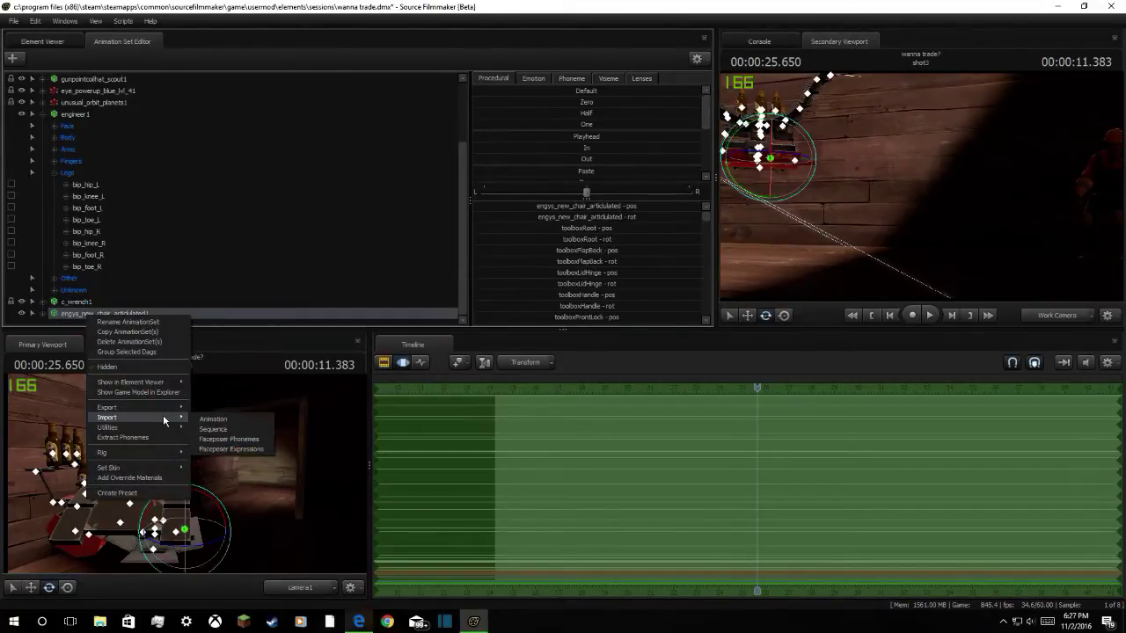
click(216, 429)
Preview the chair_intro_qcistyle, idle and chair_outro_qcistyle sequences, and import the ref sequence for the chair
click(475, 335)
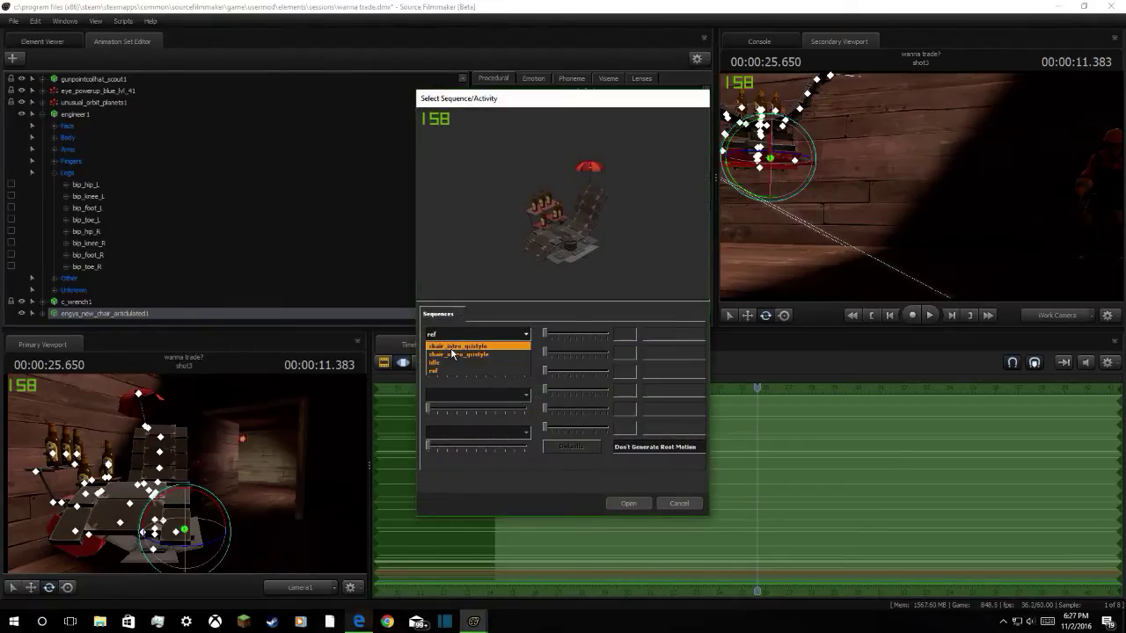
click(467, 343)
click(467, 335)
click(465, 354)
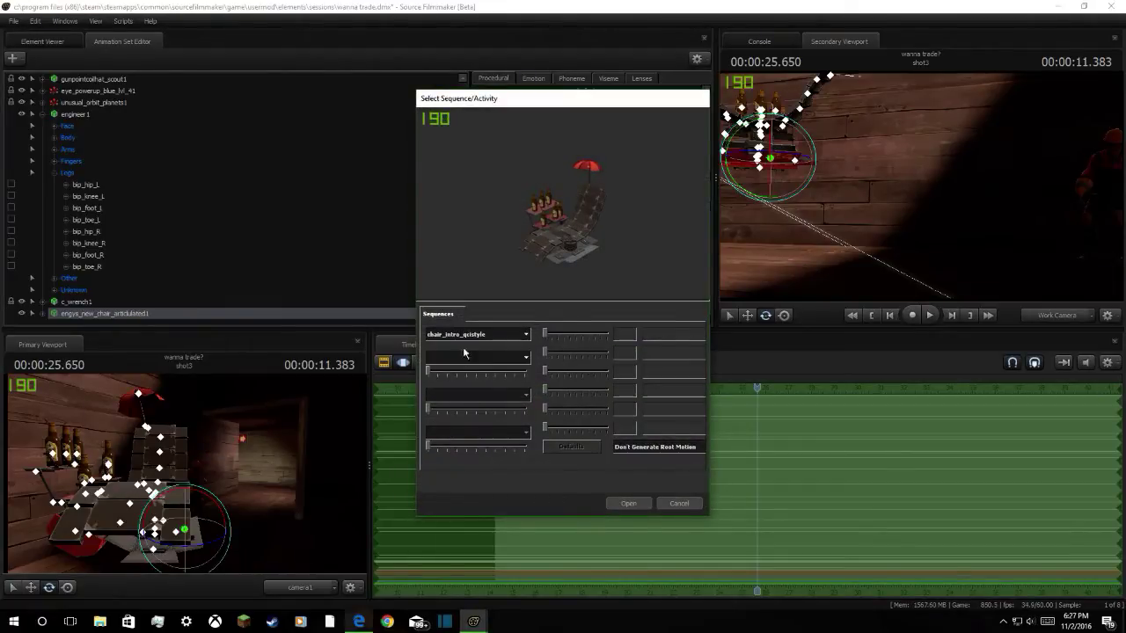
click(474, 336)
click(466, 366)
click(484, 334)
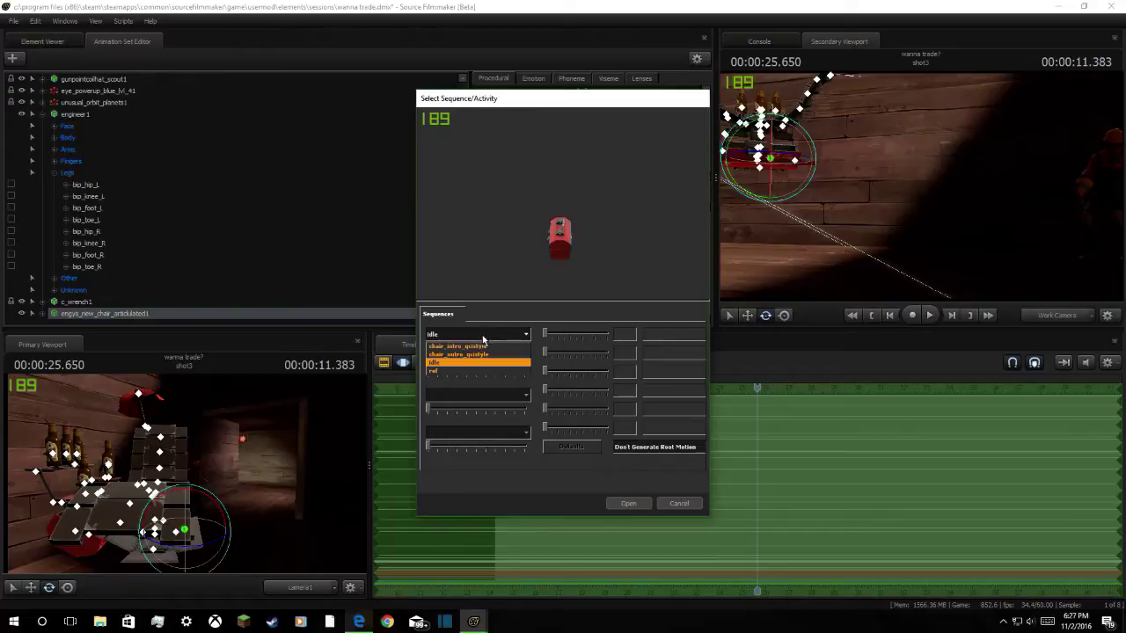
click(470, 354)
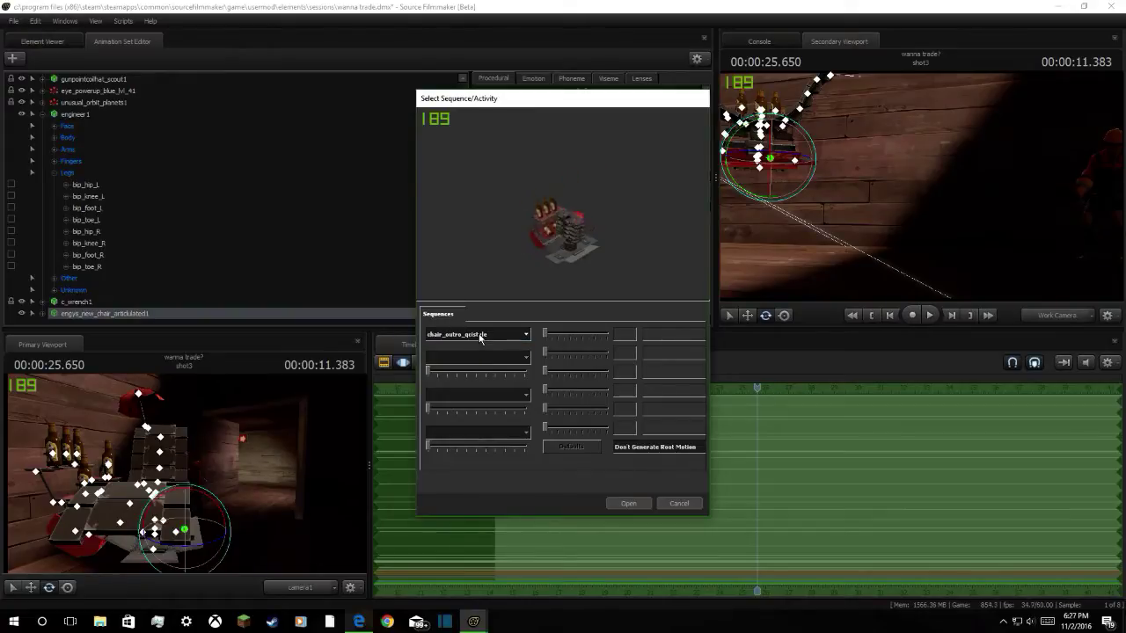
click(479, 335)
click(467, 371)
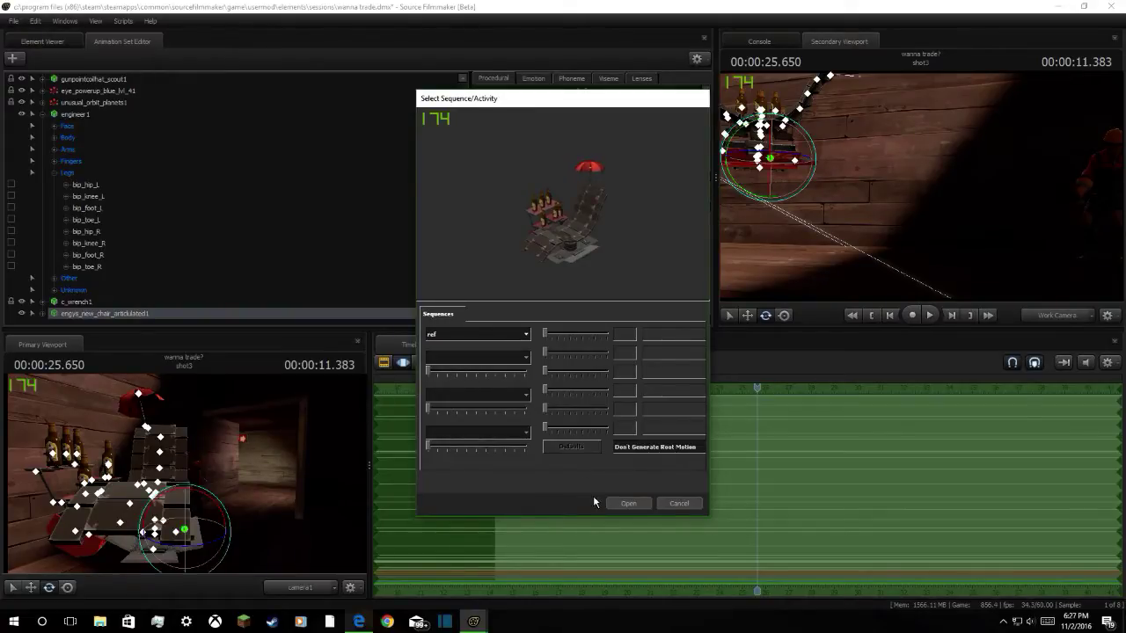
click(623, 504)
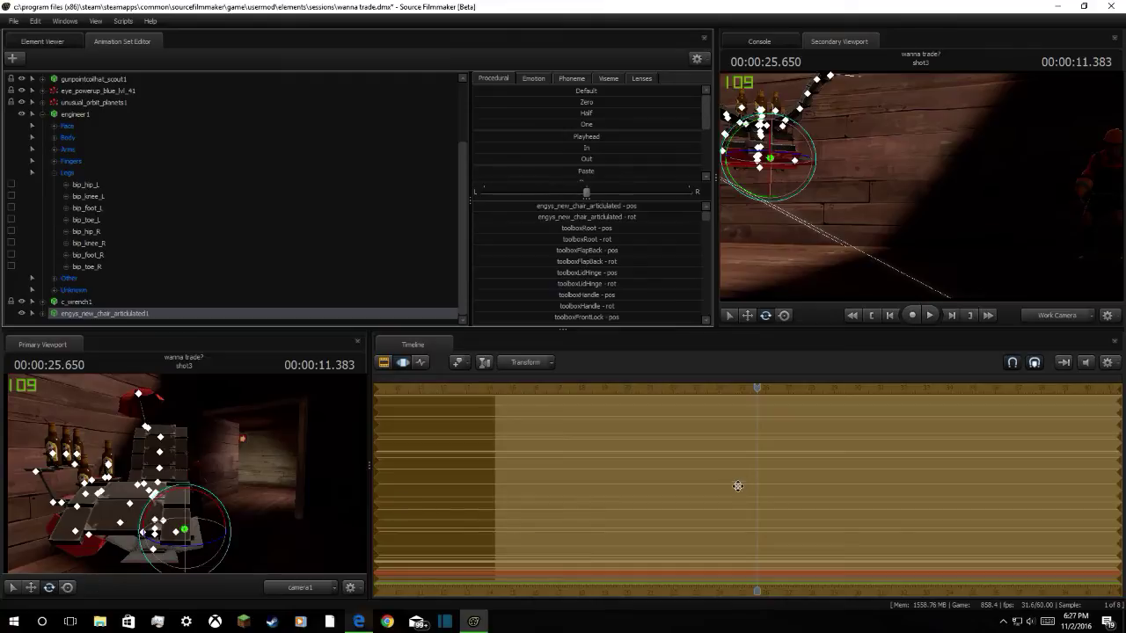
Lower the whole chair model along its vertical axis down to the wooden floor
drag(1046, 276, 817, 256)
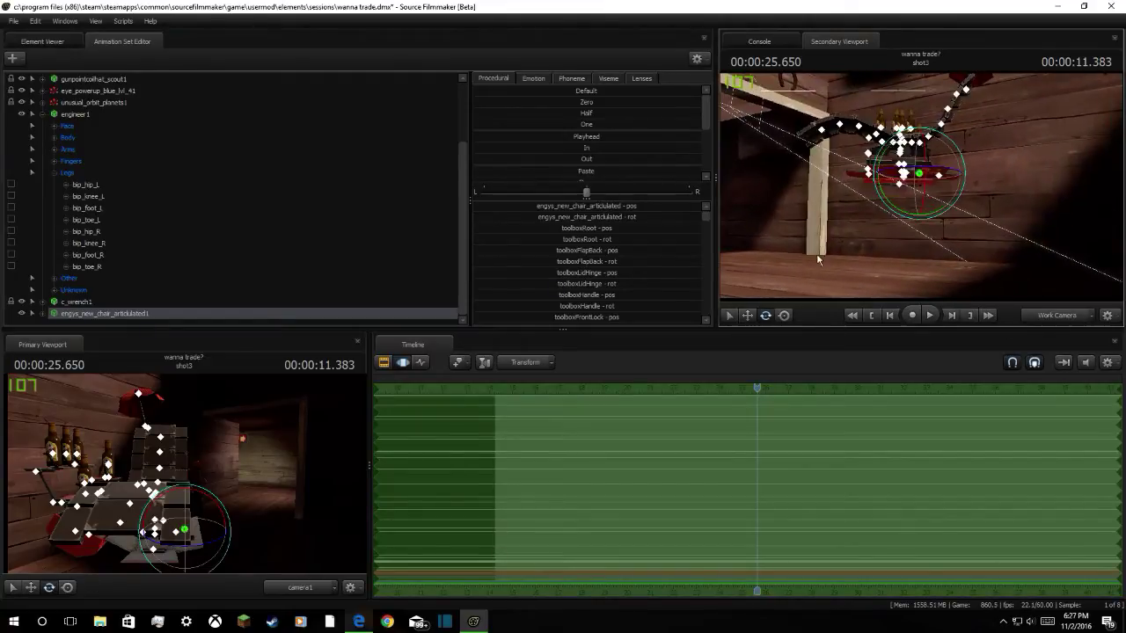
click(746, 317)
drag(920, 146, 921, 278)
drag(906, 220, 922, 191)
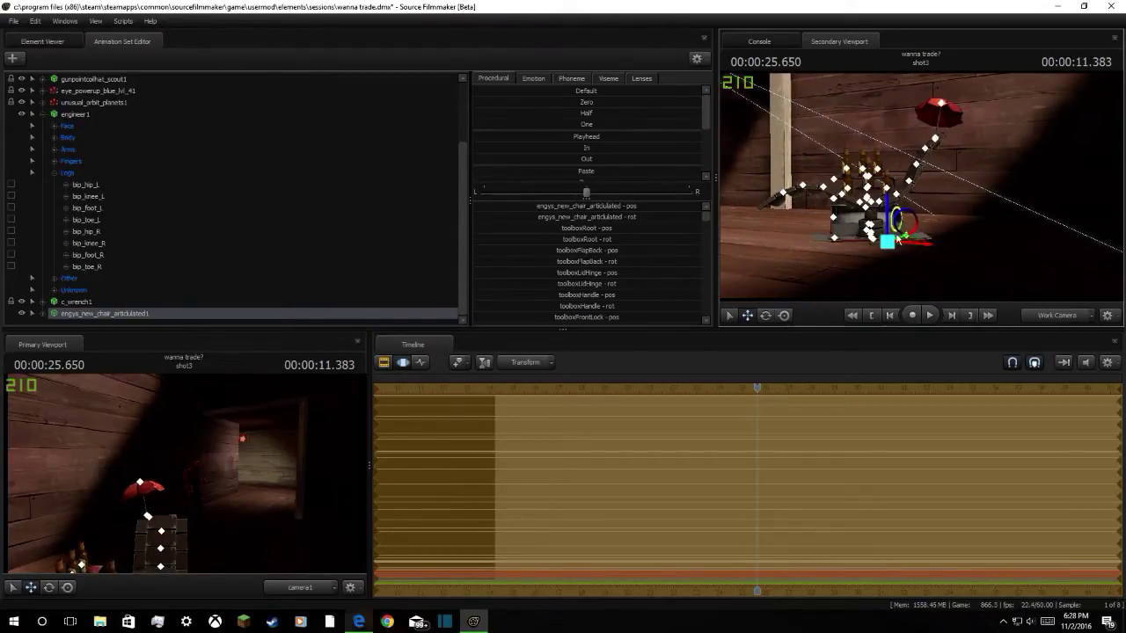
Move the chair across the floor away from the plank wall, deeper into the dark part of the room
drag(915, 246, 1122, 278)
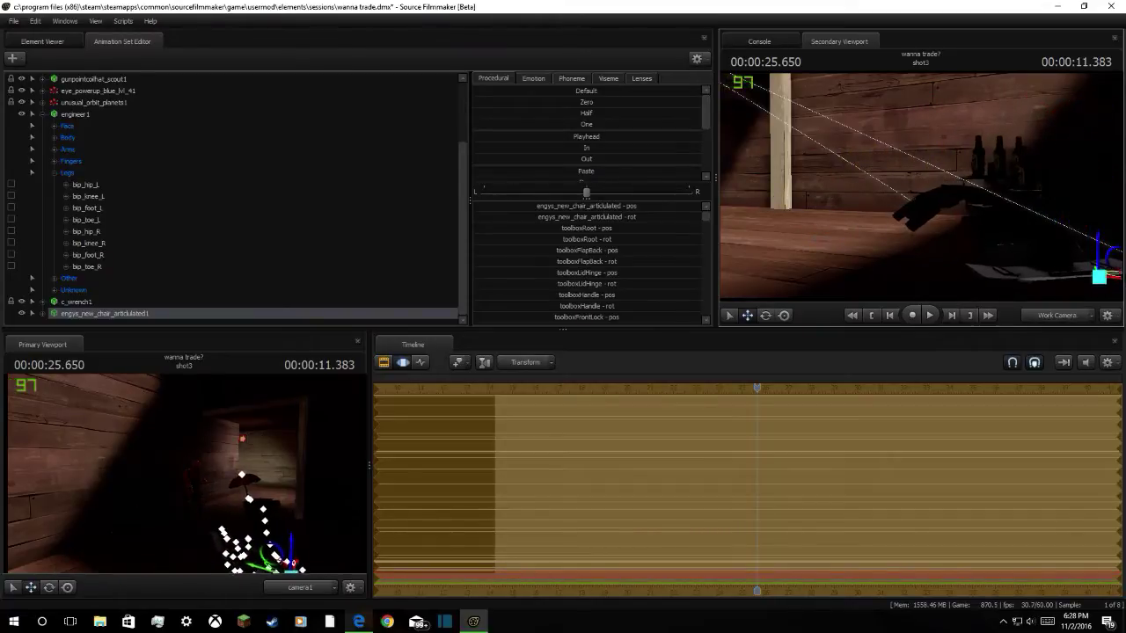
drag(920, 243, 1007, 255)
drag(919, 244, 1061, 194)
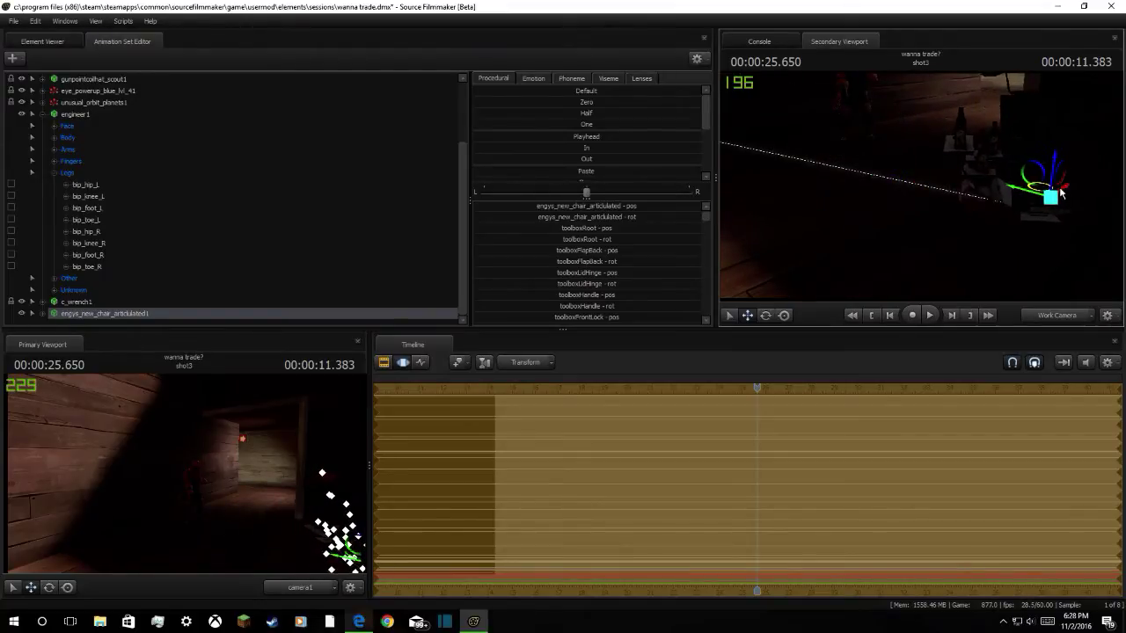
Rotate the chair and reposition it on the floor beside the lit doorway in the camera1 view
click(764, 316)
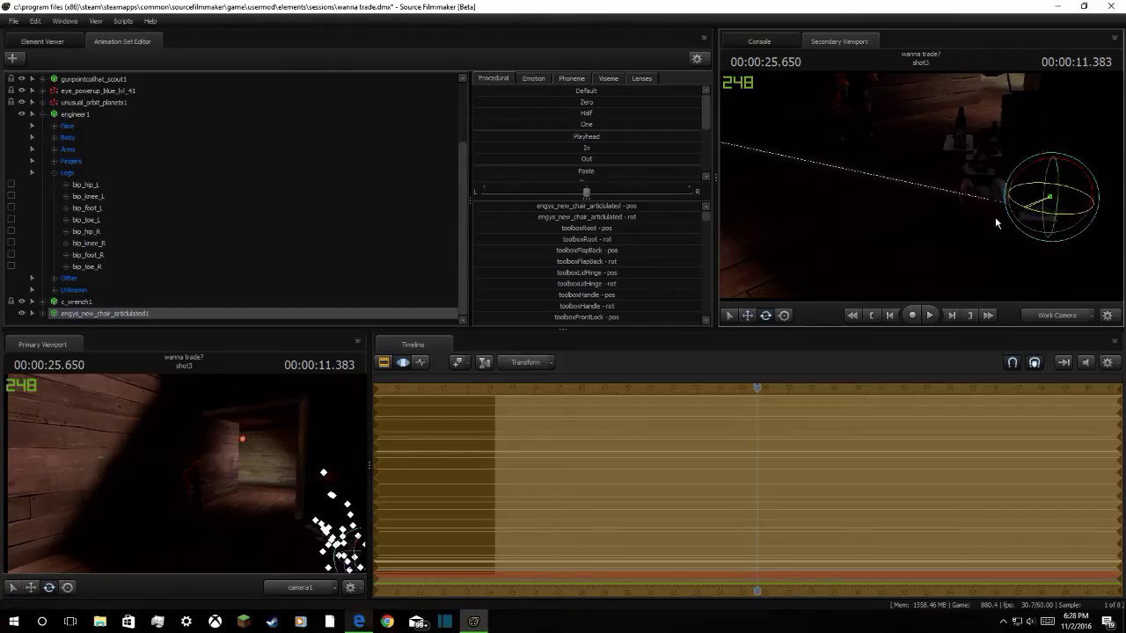
drag(996, 218, 968, 173)
click(748, 316)
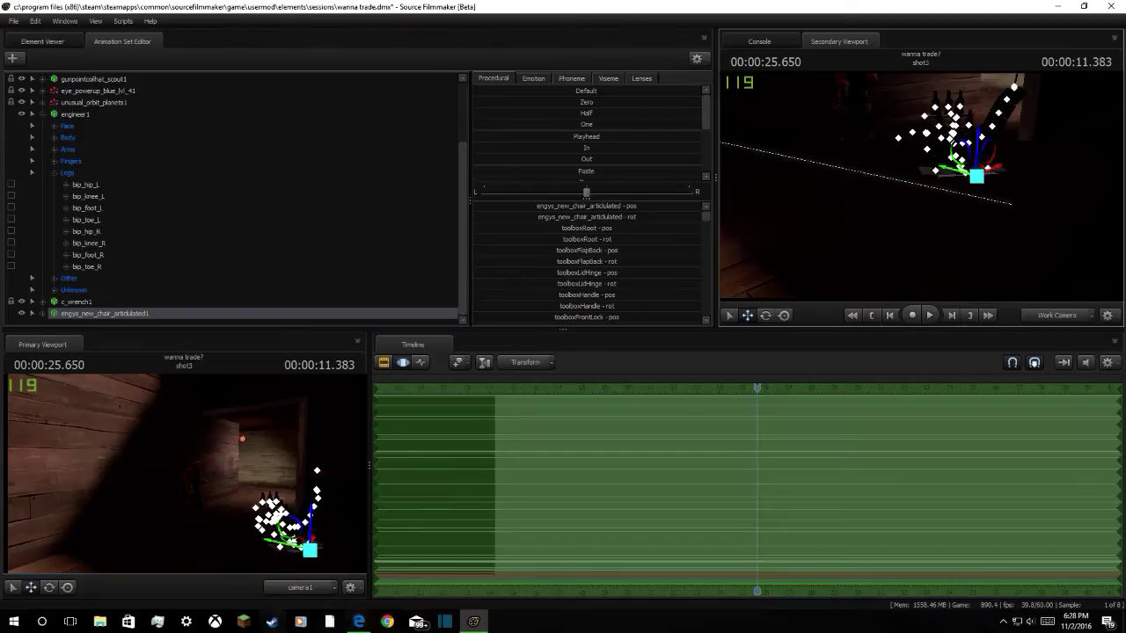
Check the live stream playback and chat on the YouTube page in the browser, and return to Source Filmmaker
click(354, 622)
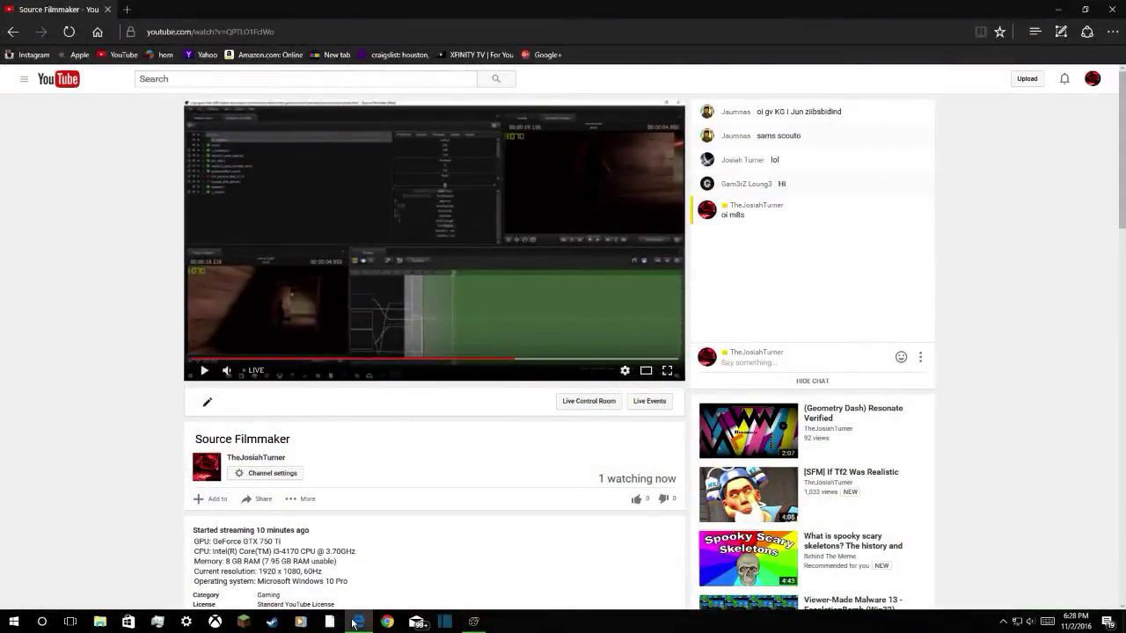
click(356, 622)
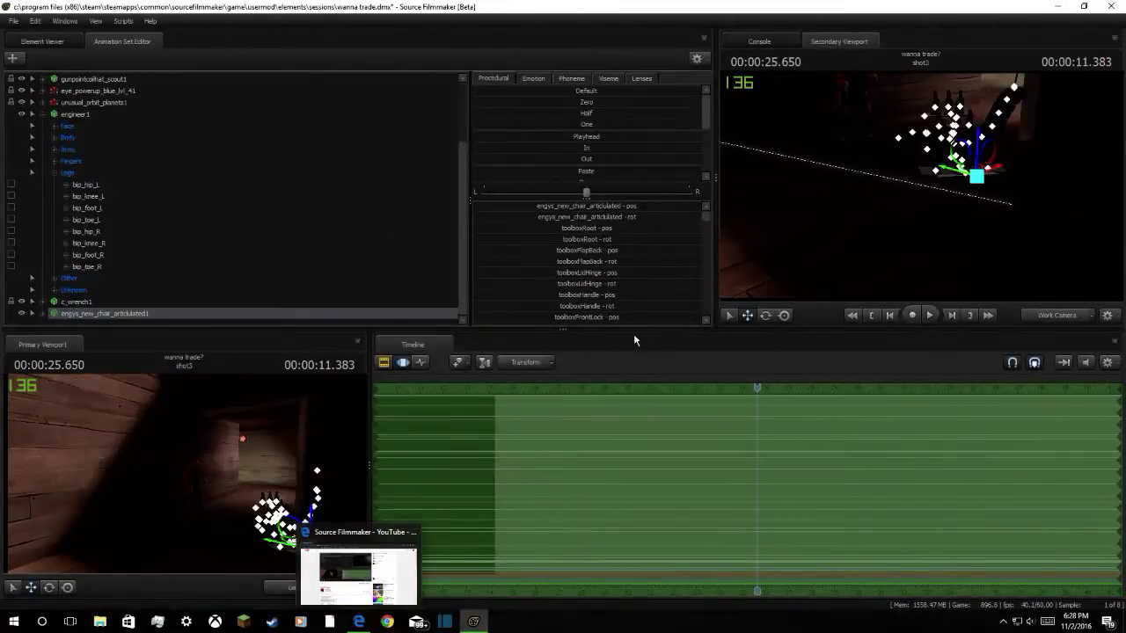
drag(759, 387, 754, 395)
click(359, 622)
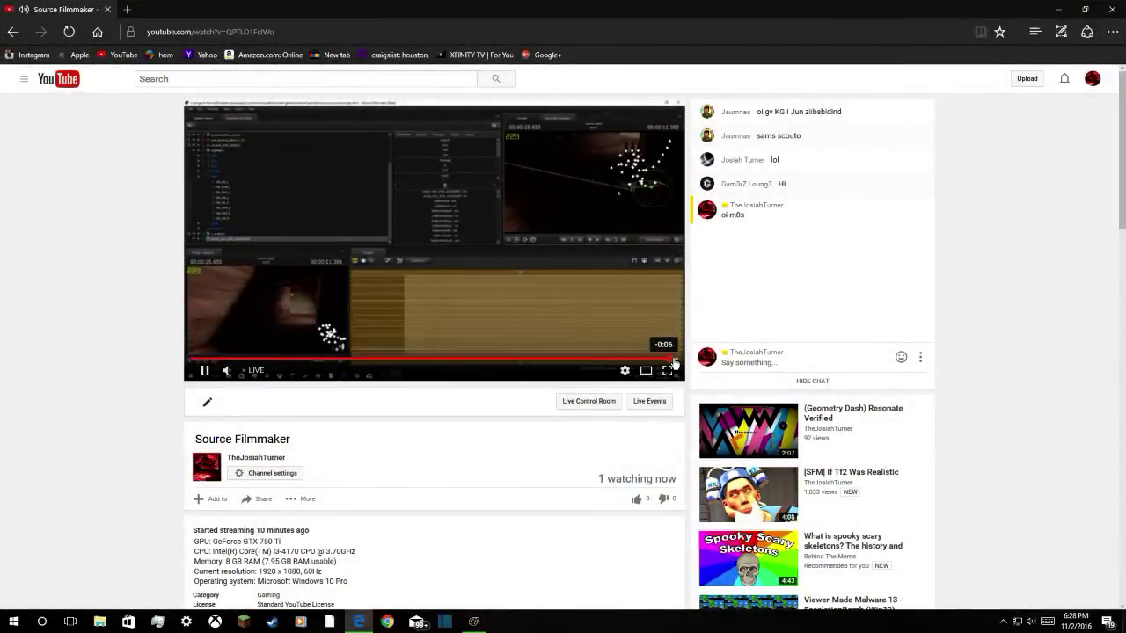
click(1067, 7)
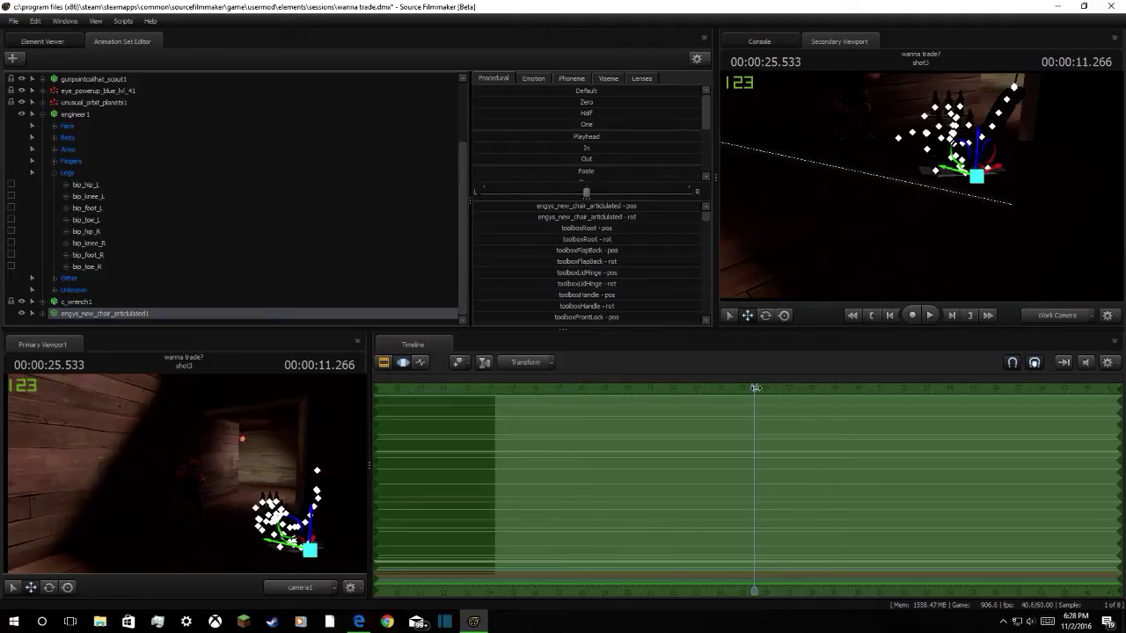
click(357, 621)
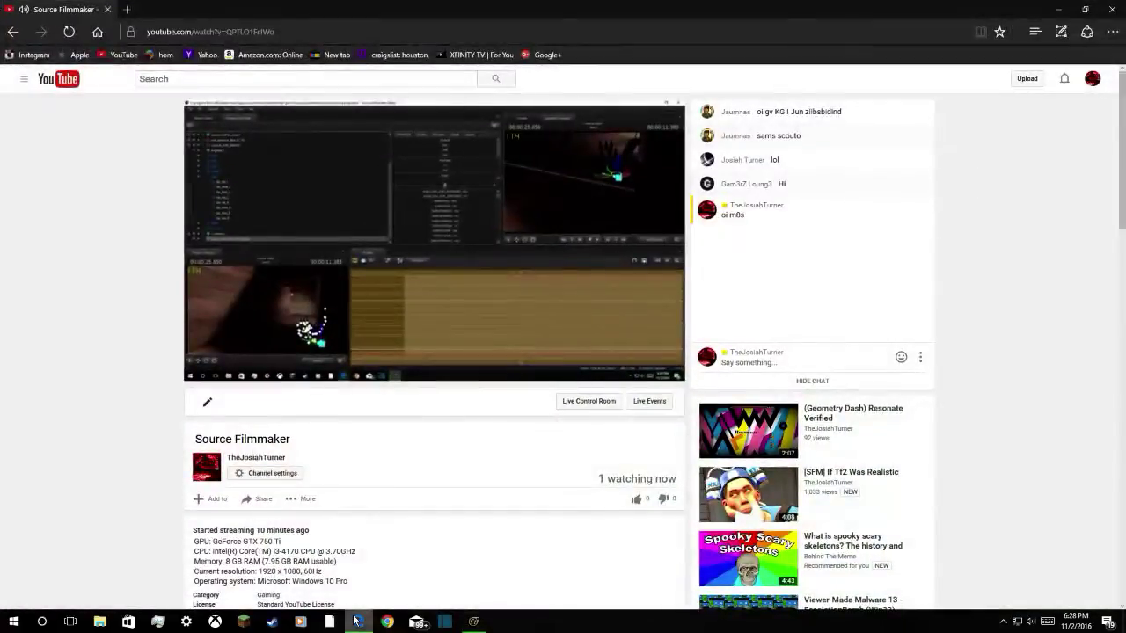
click(1058, 10)
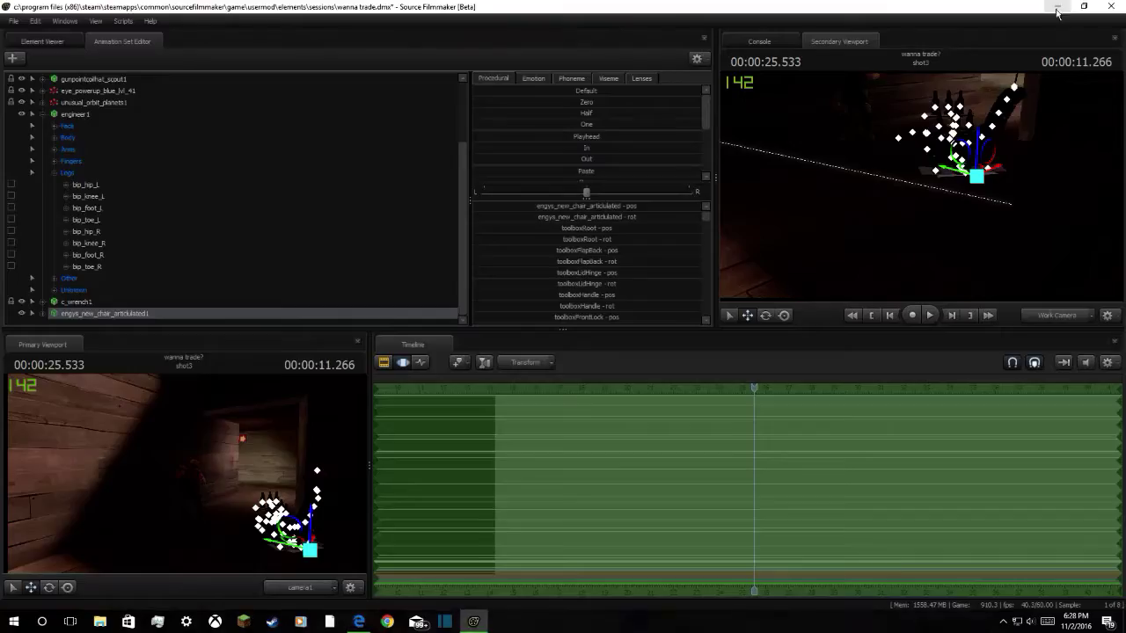
Move the shot3 playhead back to 00:00:18.916, with the engineer and chair both in the work camera's view
drag(750, 390, 613, 446)
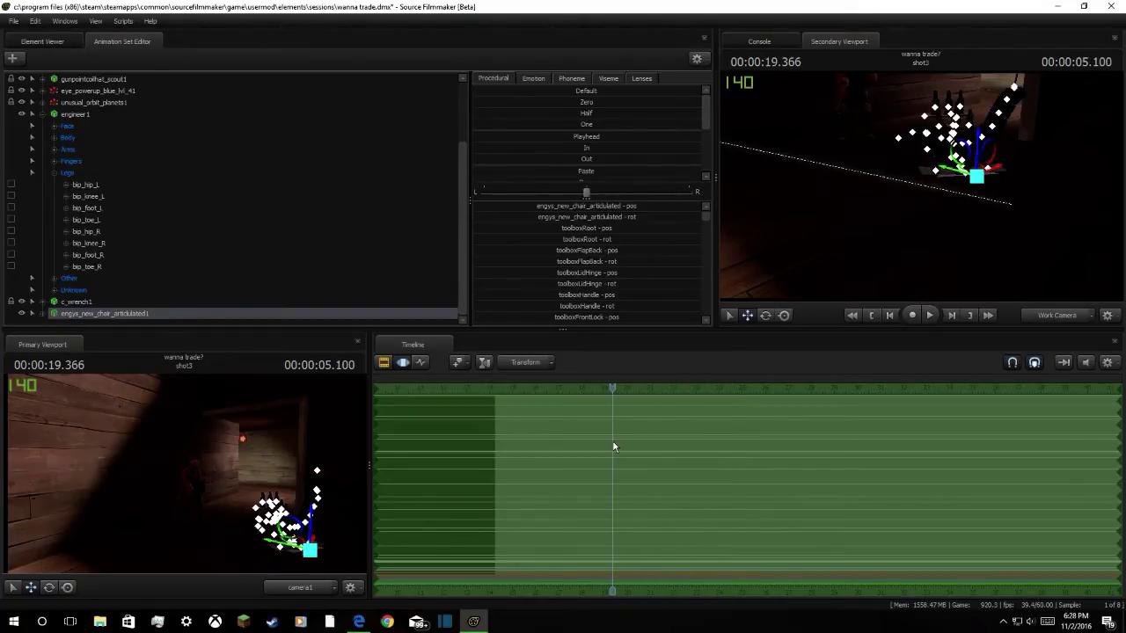
mouse_move(613, 446)
mouse_down()
mouse_move(583, 446)
mouse_move(604, 441)
mouse_up()
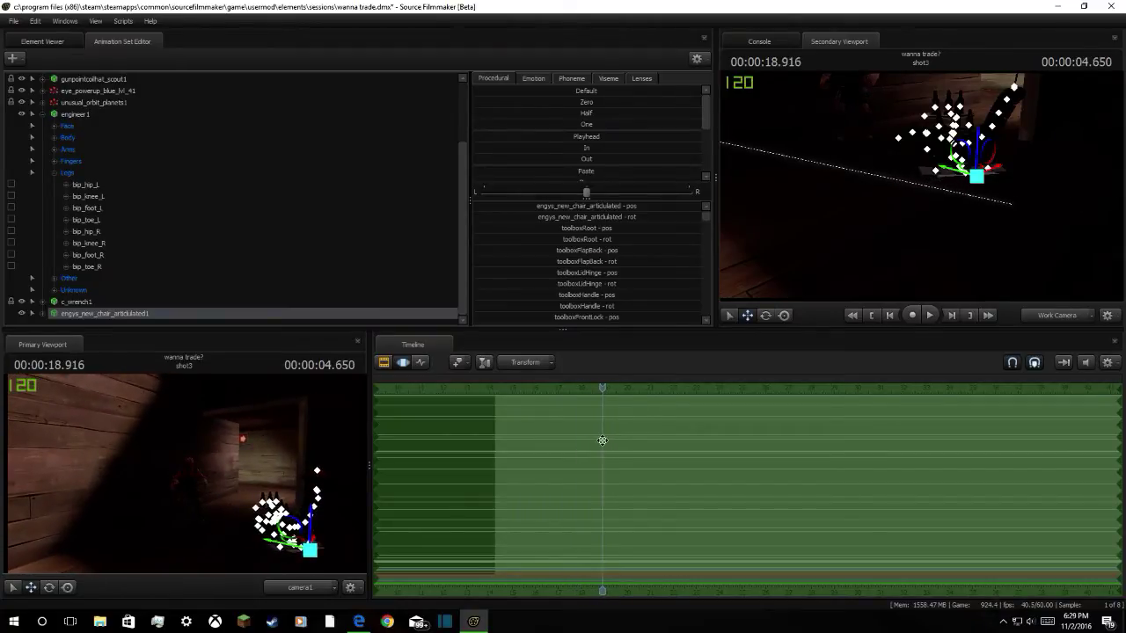
drag(887, 209, 901, 130)
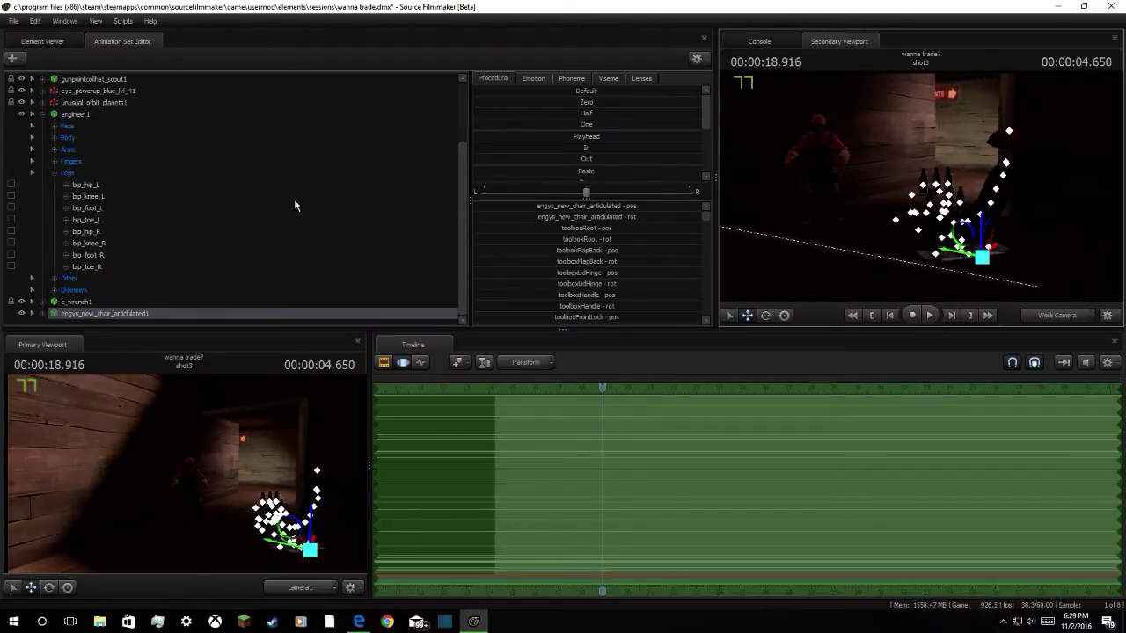
Move and rotate the whole engineer1 model so that the engineer is placed on the chair
click(61, 114)
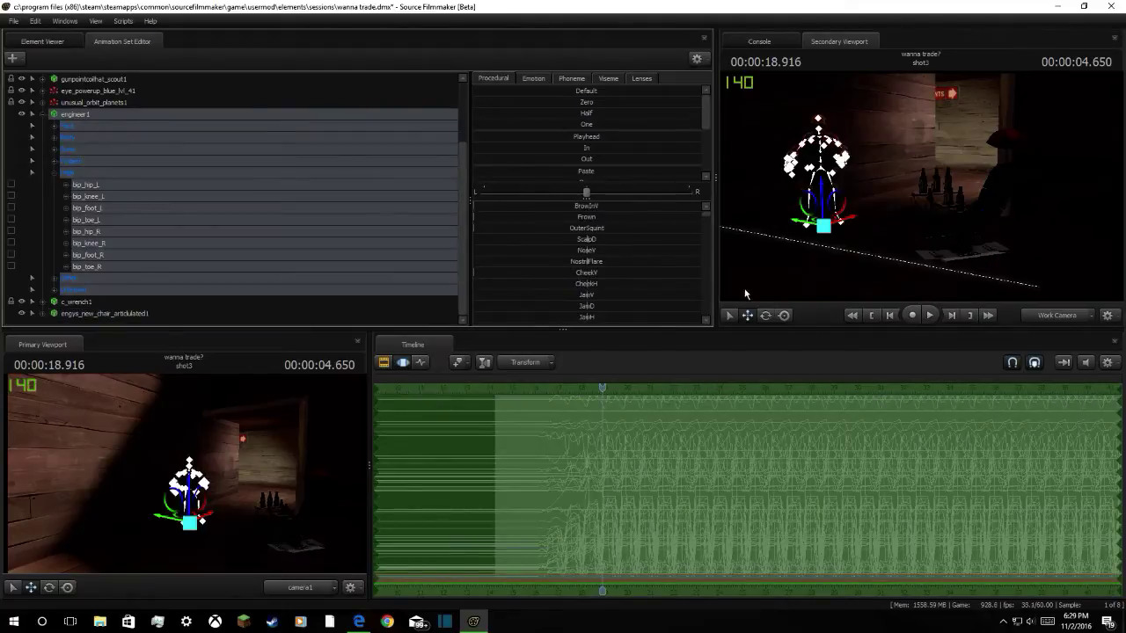
drag(827, 228, 925, 272)
key(e)
click(747, 314)
key(w)
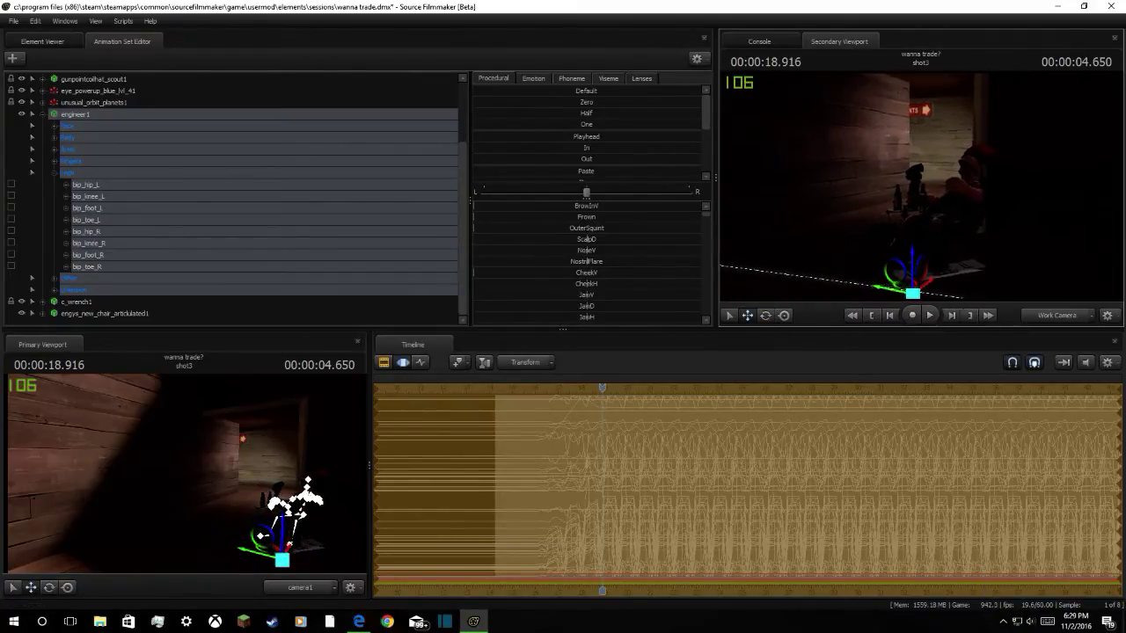
Rotate the engineer's left knee bone, bip_knee_L, to raise the lower leg to roughly horizontal
key(w)
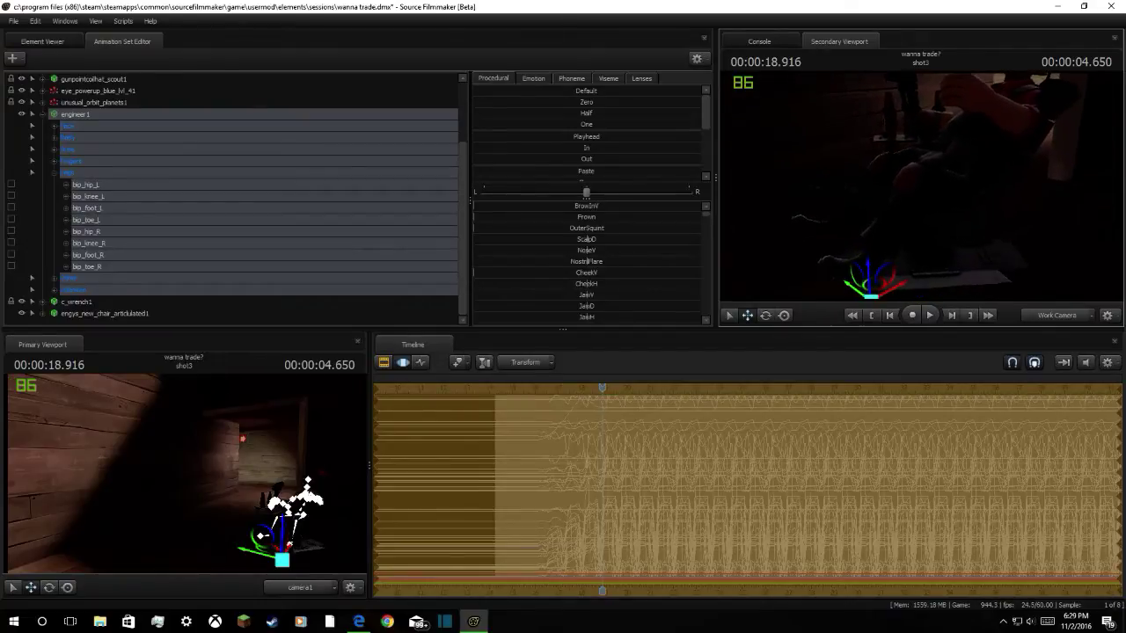
drag(901, 252, 896, 245)
click(883, 207)
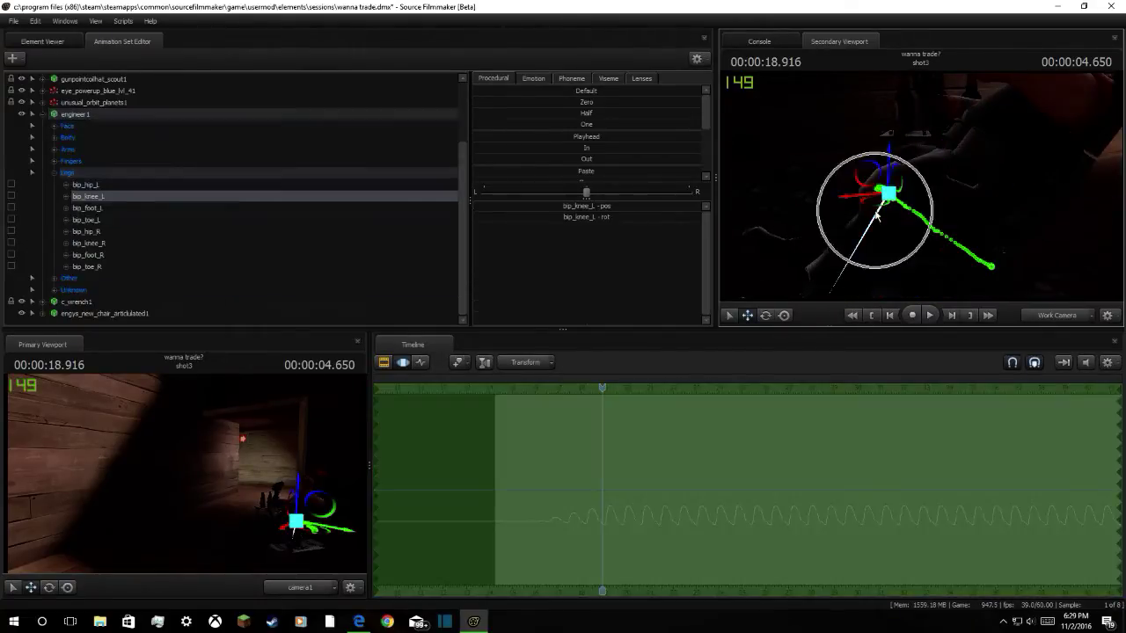
click(774, 315)
drag(913, 158, 929, 205)
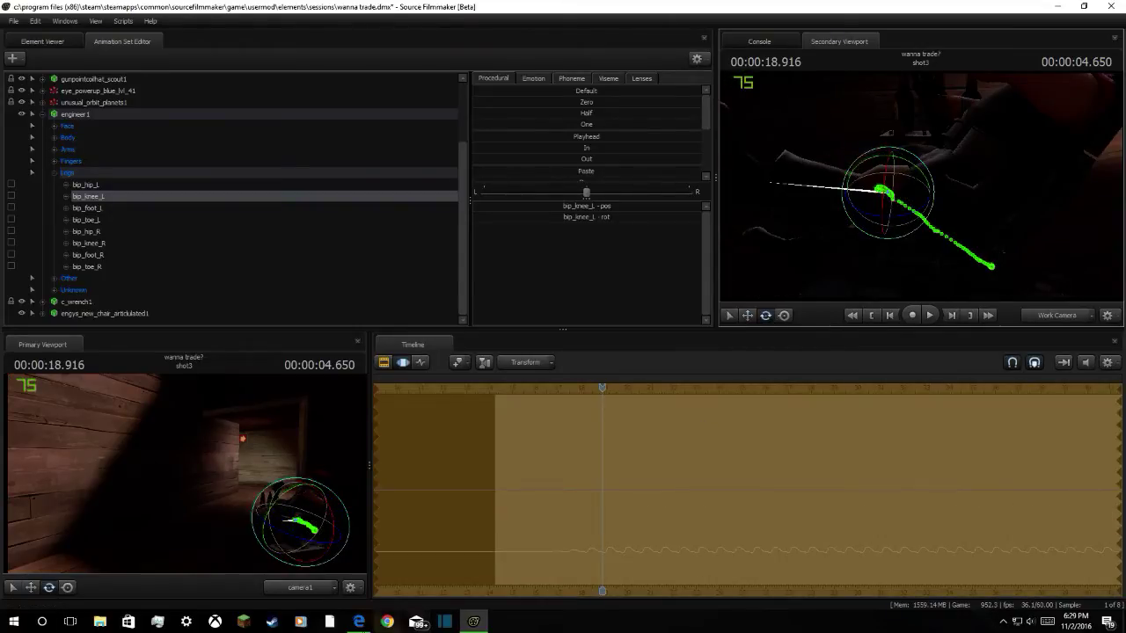
Switch to the YouTube page in the browser, rename the live stream as SFM LIVE STREAM and save the title
click(358, 622)
click(279, 443)
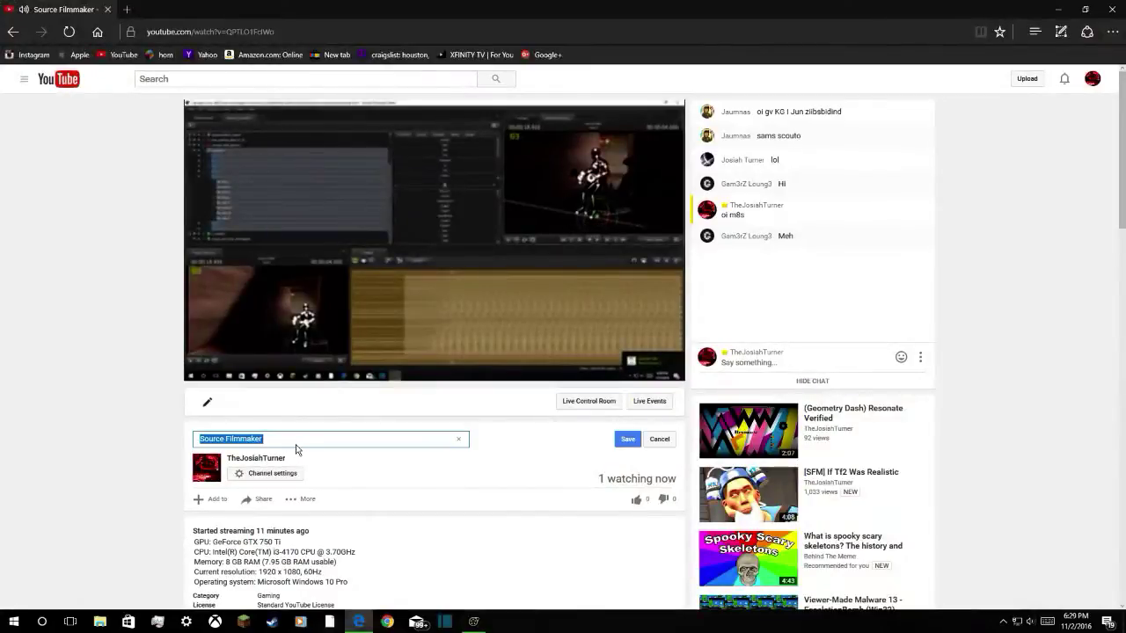
key(BackSpace)
text(SFM)
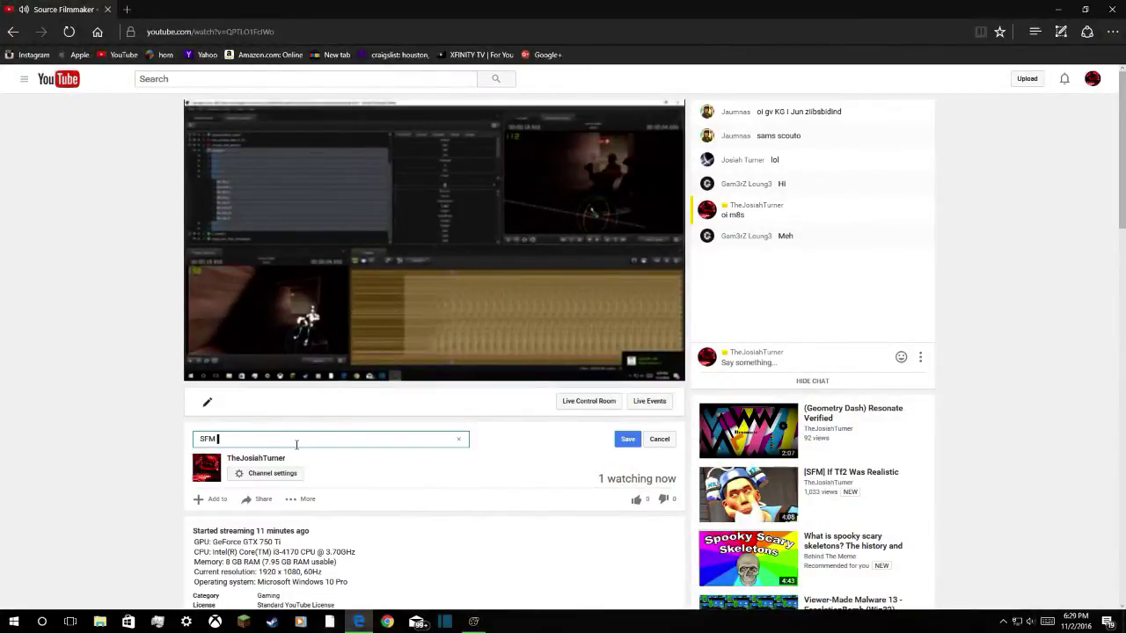
key(BackSpace)
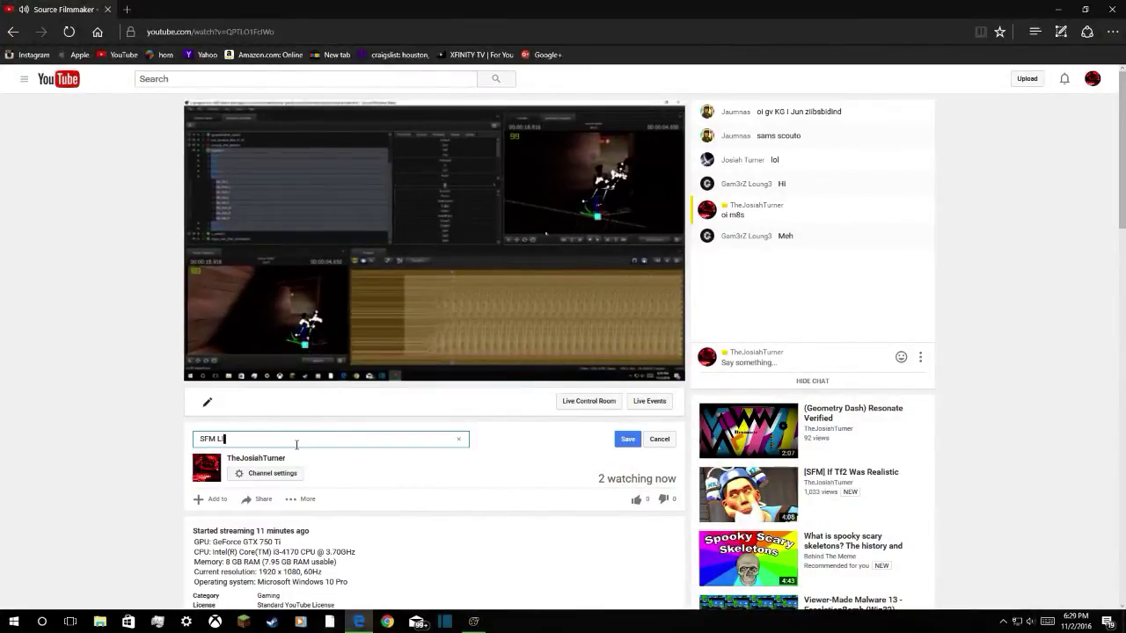
text(LIVE STREAM)
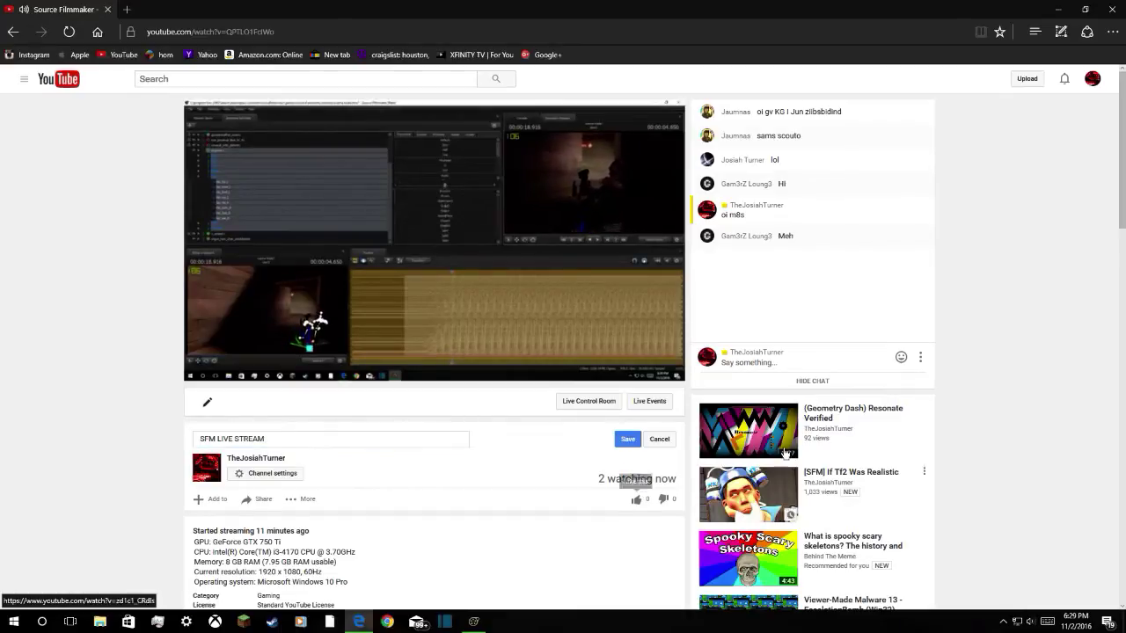
click(627, 439)
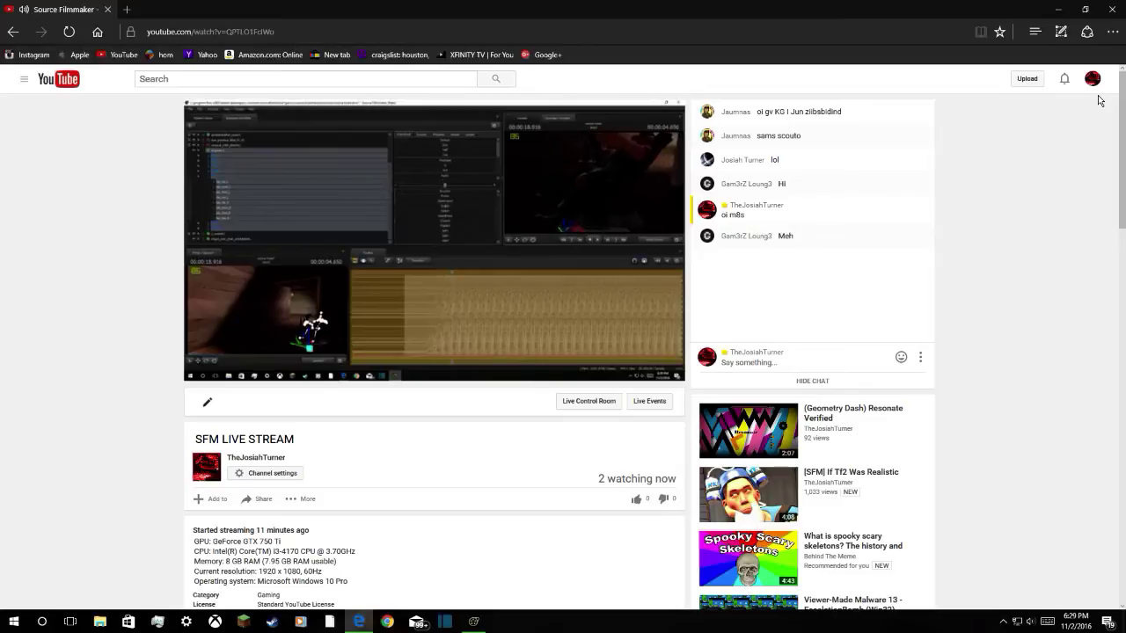
click(1080, 7)
click(949, 9)
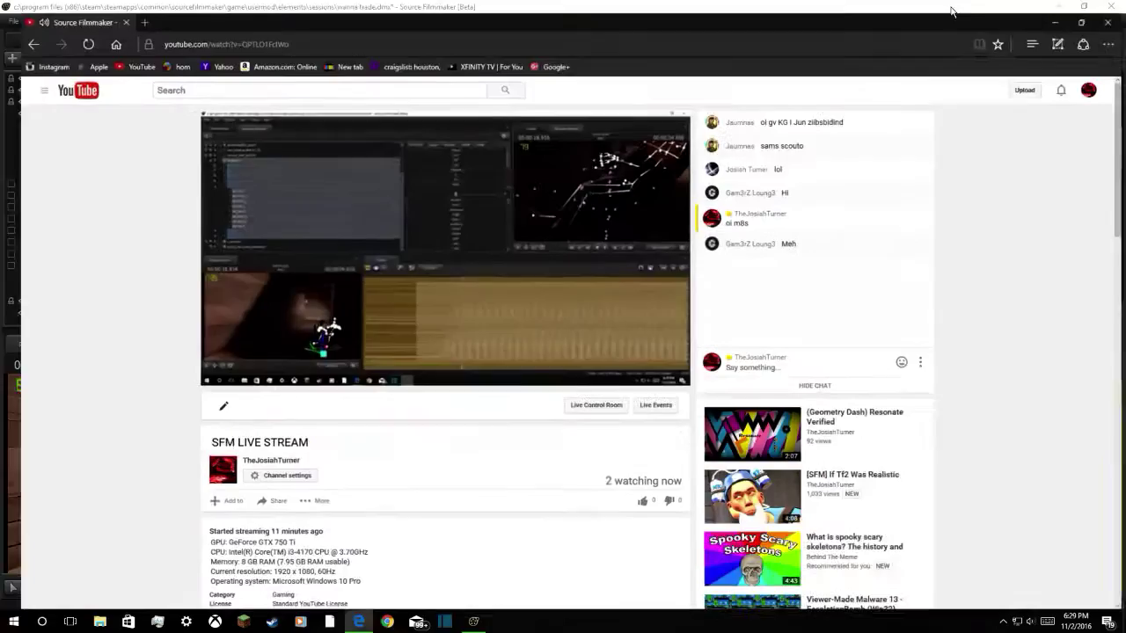
Switch back to Source Filmmaker and rotate the engineer's pelvis bone, bip_pelvis, to tilt the hips and legs downward
click(1060, 9)
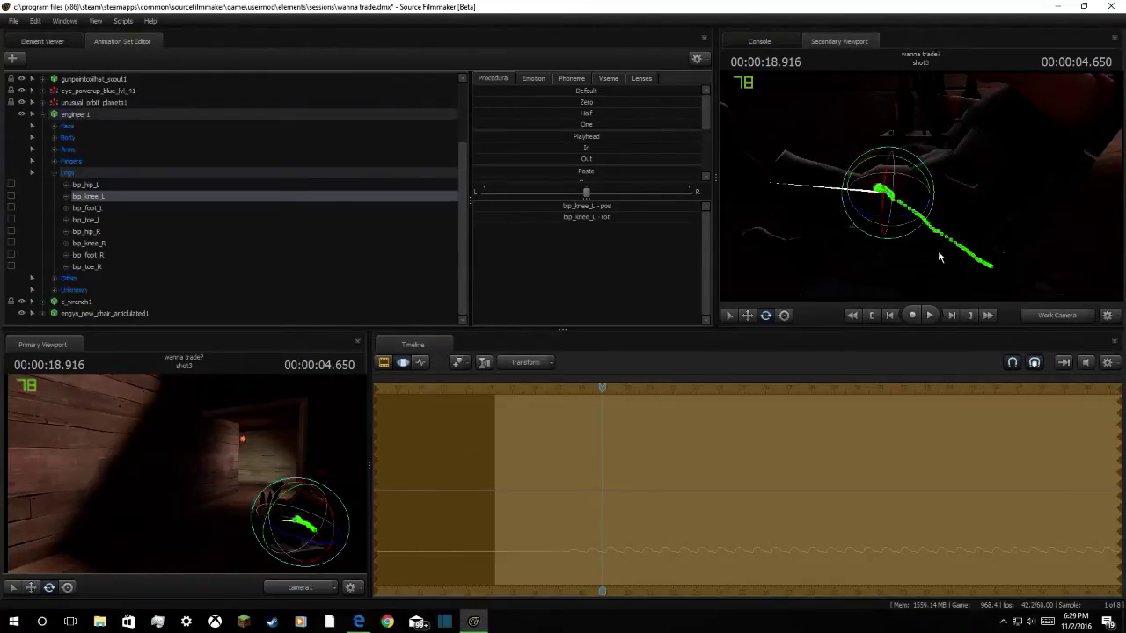
drag(939, 255, 918, 125)
ctrl+click(917, 178)
ctrl+click(894, 173)
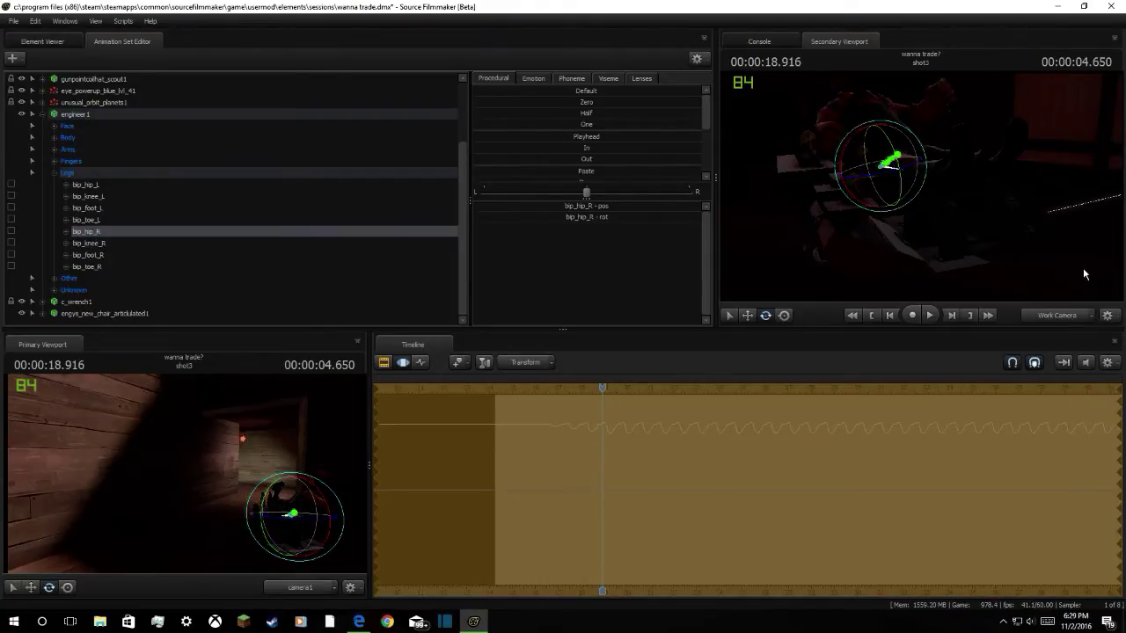
mouse_move(1084, 274)
mouse_down()
mouse_move(1077, 264)
mouse_move(1094, 267)
mouse_up()
key(w)
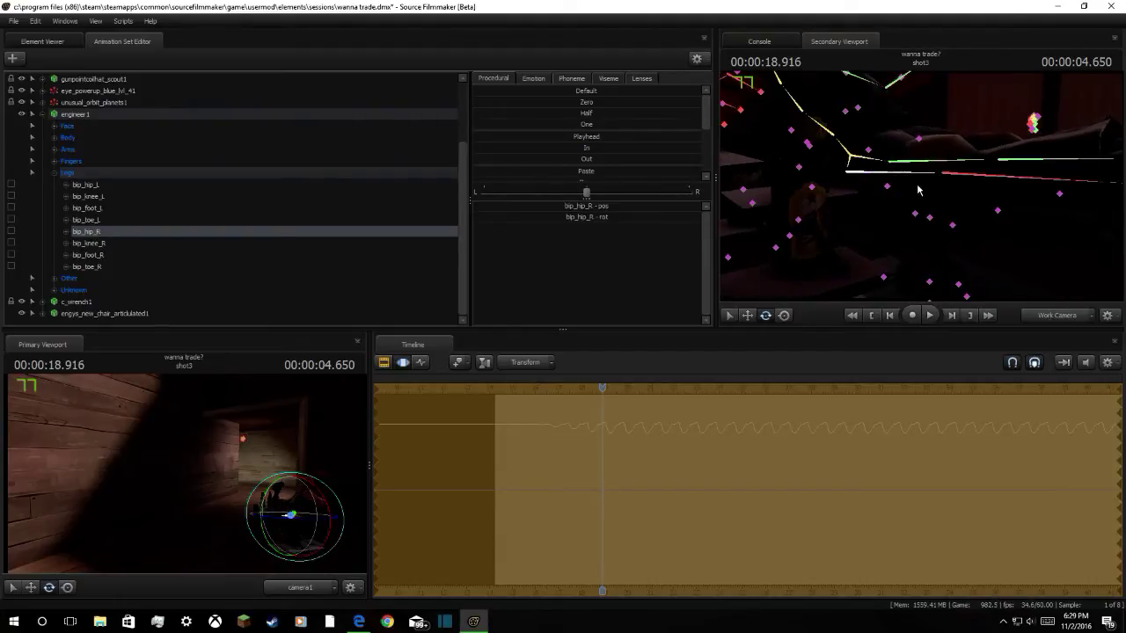
ctrl+click(869, 182)
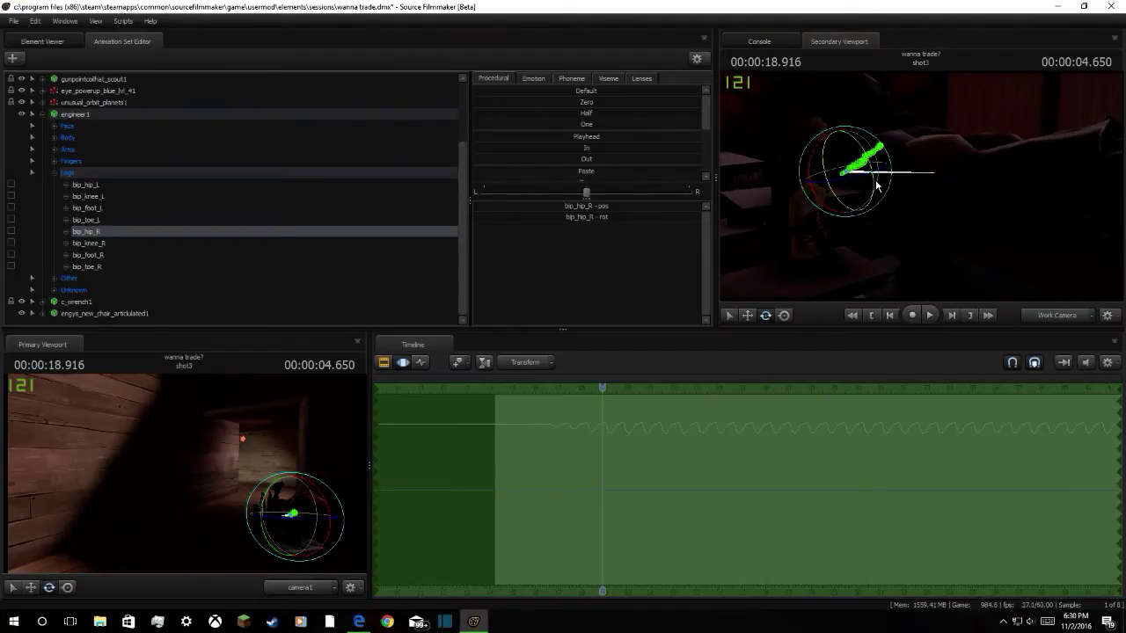
ctrl+click(846, 172)
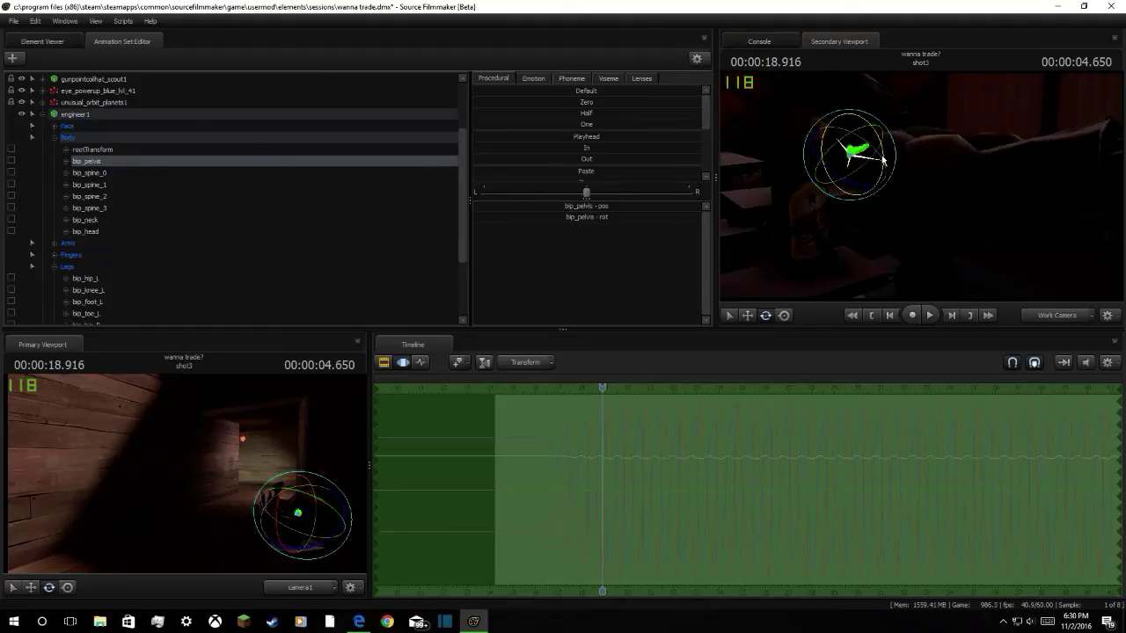
drag(882, 160, 880, 171)
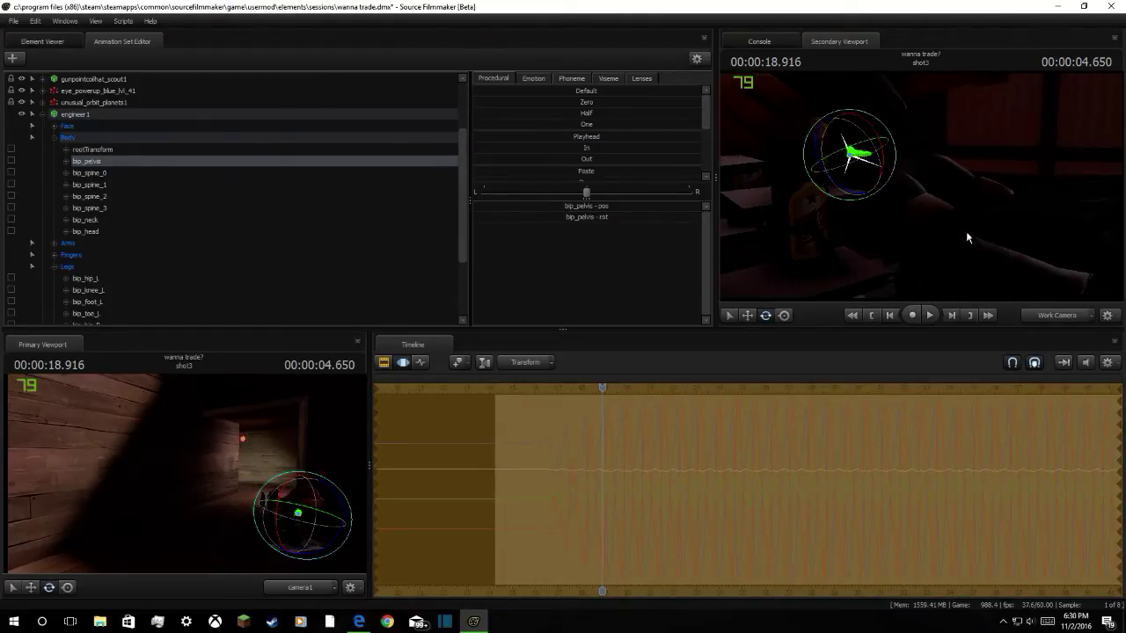
Rotate the engineer's hip bones, bip_hip_L and bip_hip_R, and right knee, bip_knee_R, to lay both legs out in front of him
drag(966, 234, 845, 183)
ctrl+click(888, 228)
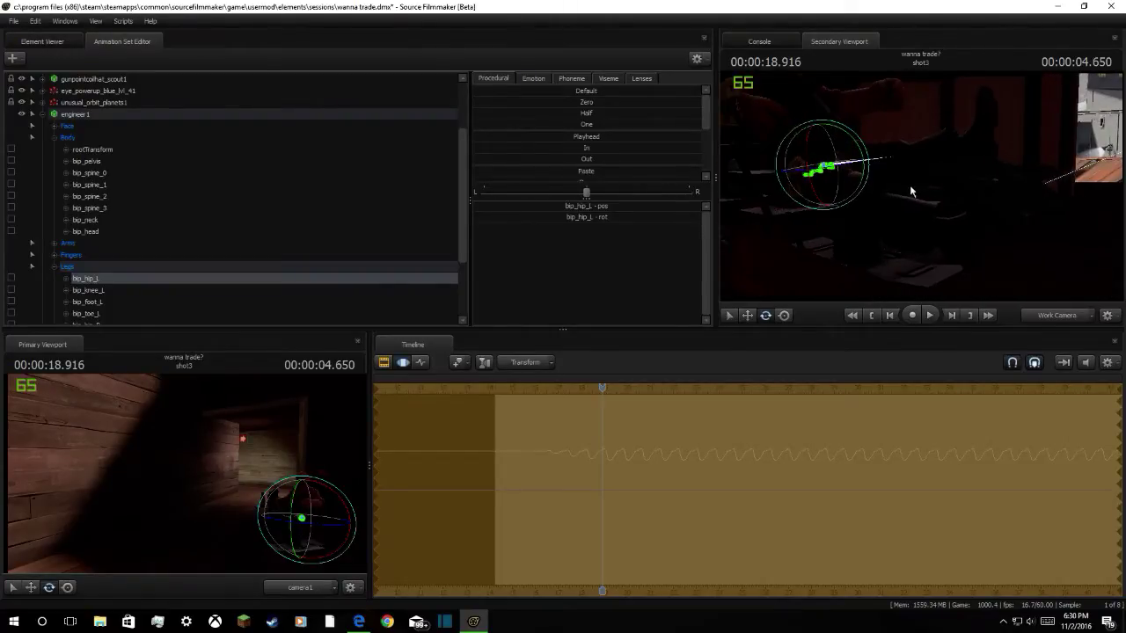
ctrl+click(855, 177)
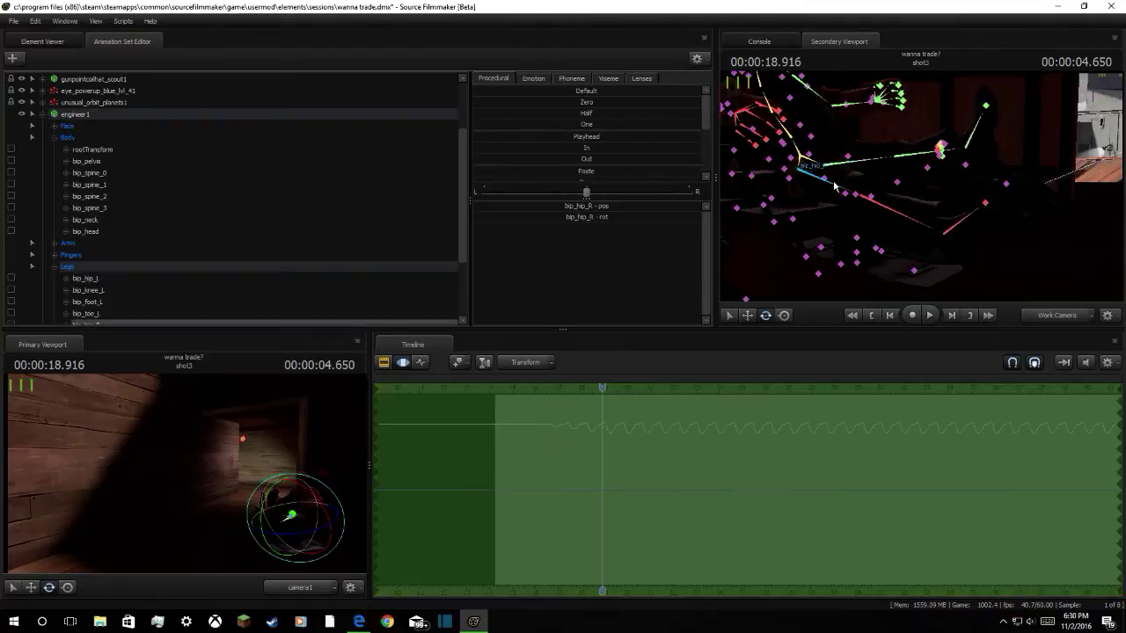
drag(830, 184, 890, 157)
ctrl+click(890, 141)
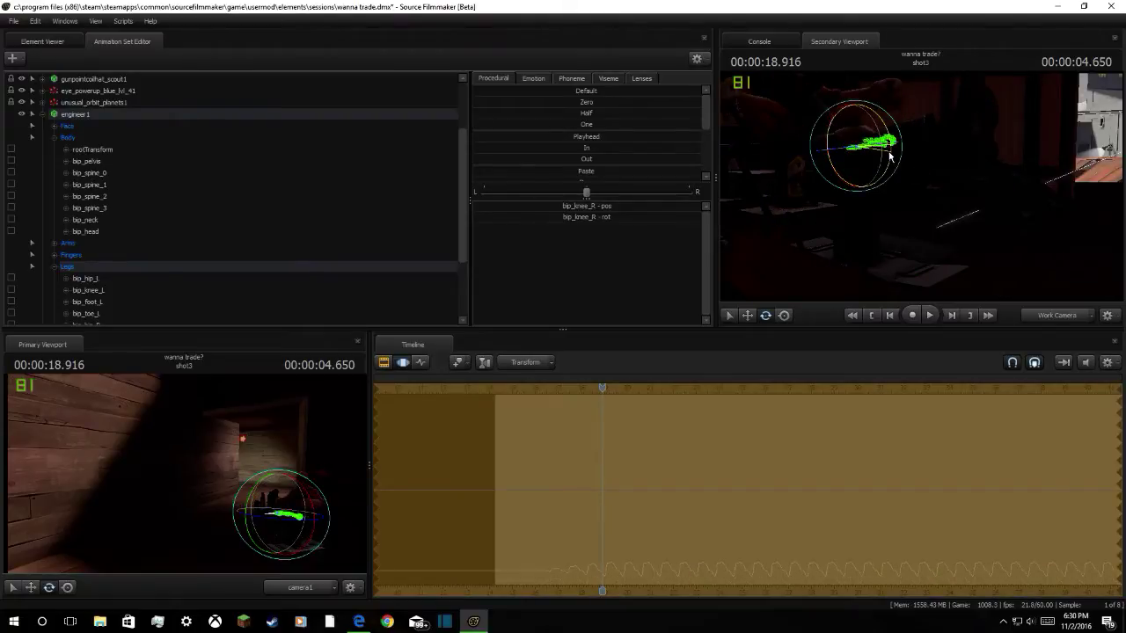
drag(978, 216, 921, 187)
Play shot3 to check the engineer's leg pose in motion, stop at 00:00:22.850 and undo the last change
key(space)
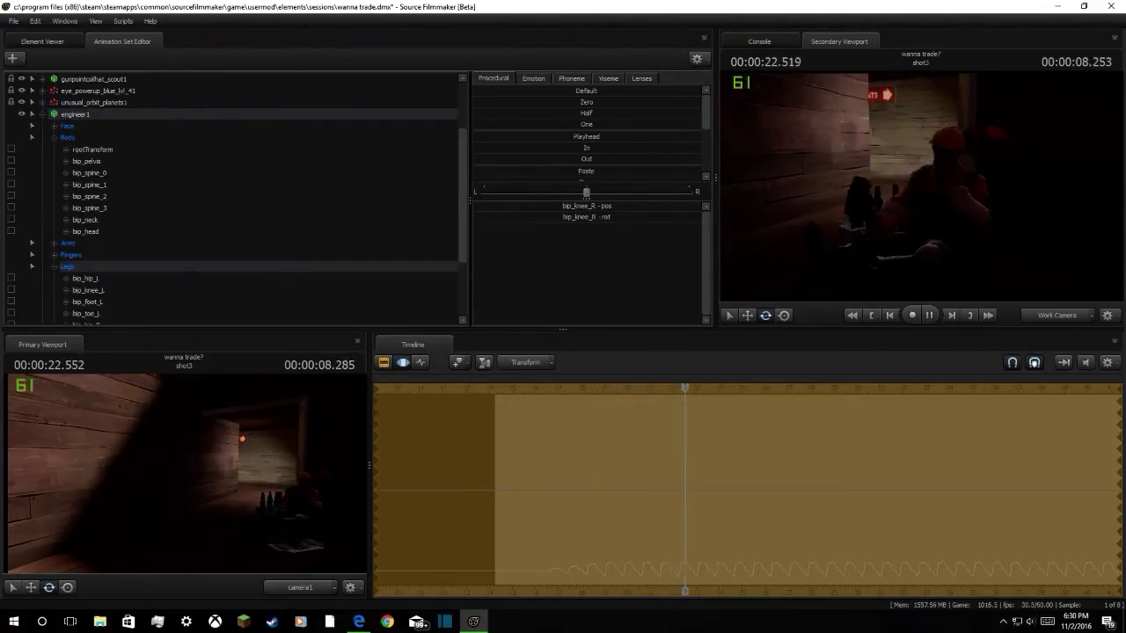
key(space)
key(ctrl+z)
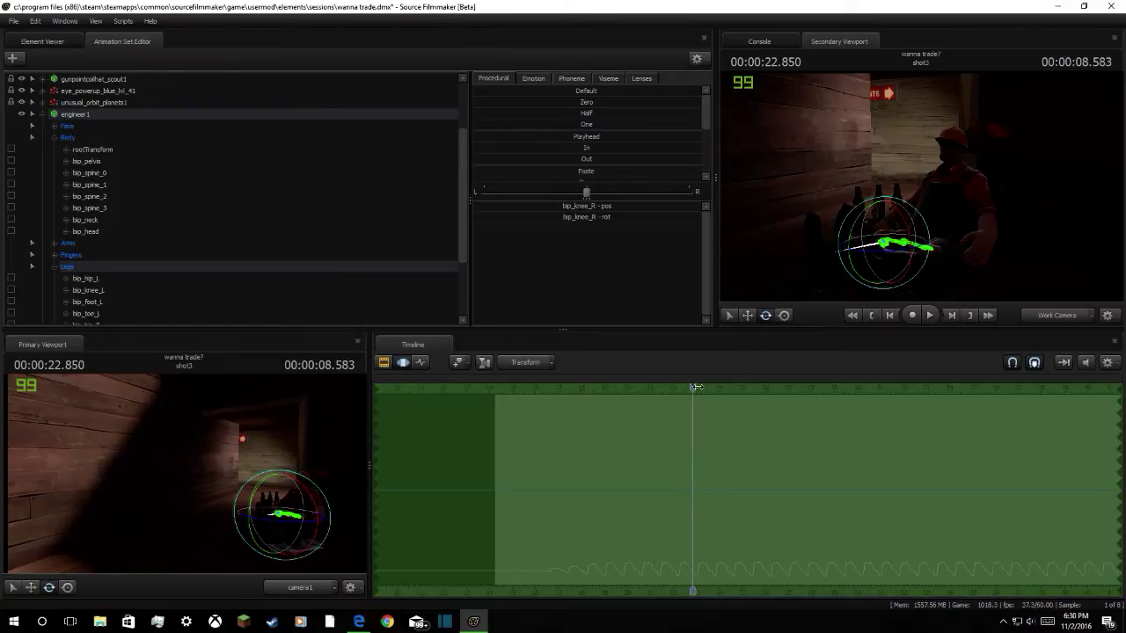
Try to freeze all the engineer's leg bones with the Playhead preset at 00:00:18.733 and play the shot to check them
drag(696, 387, 598, 405)
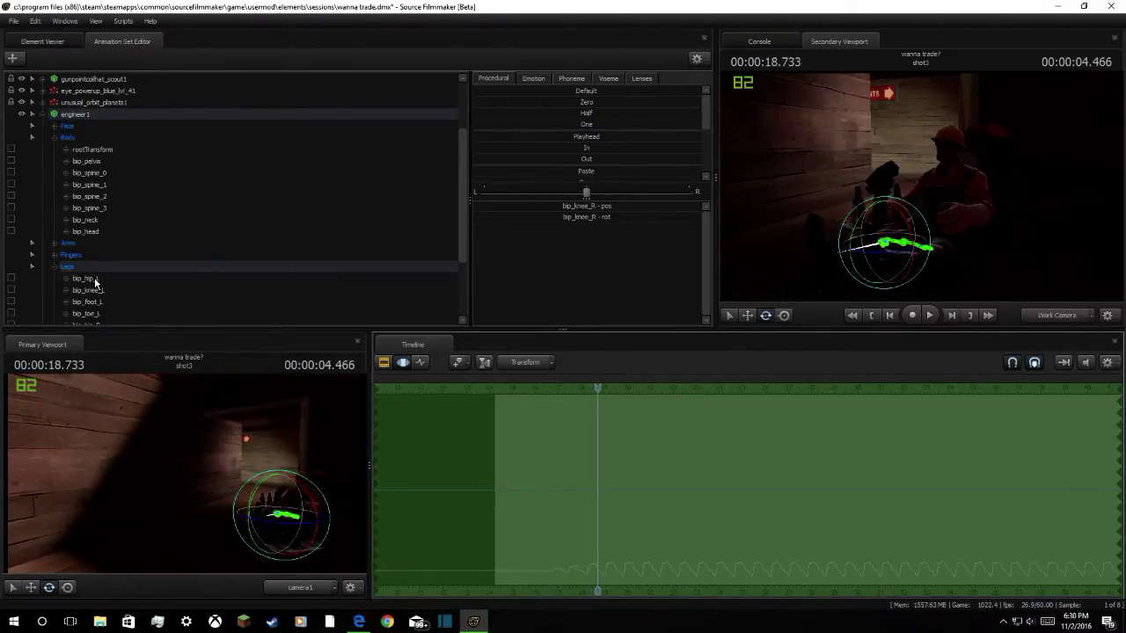
click(69, 267)
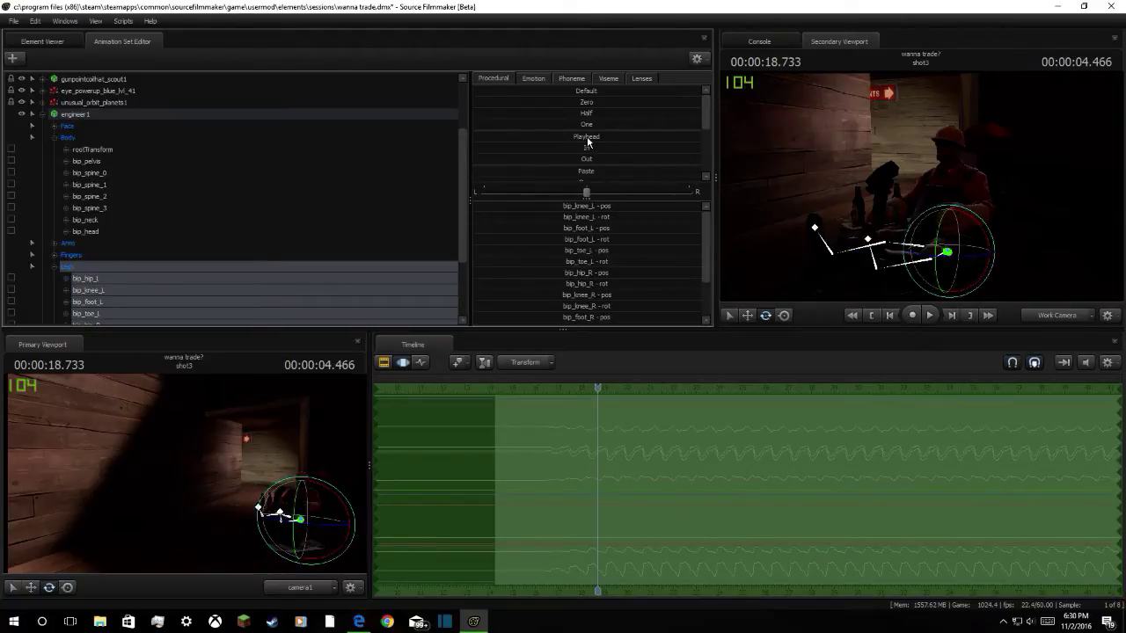
click(587, 137)
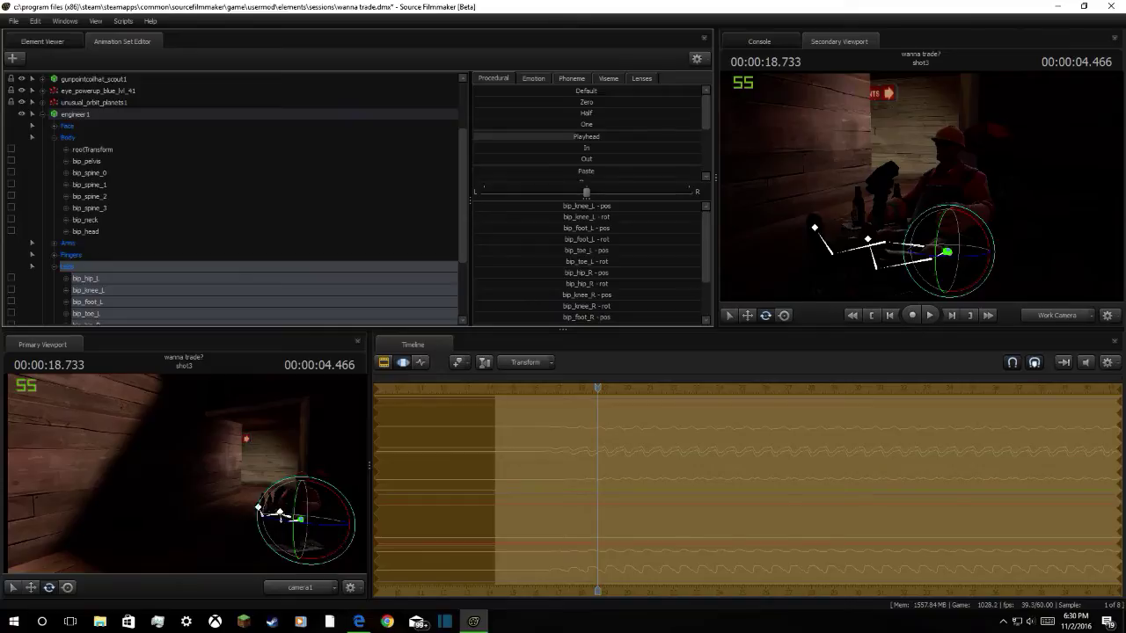
key(space)
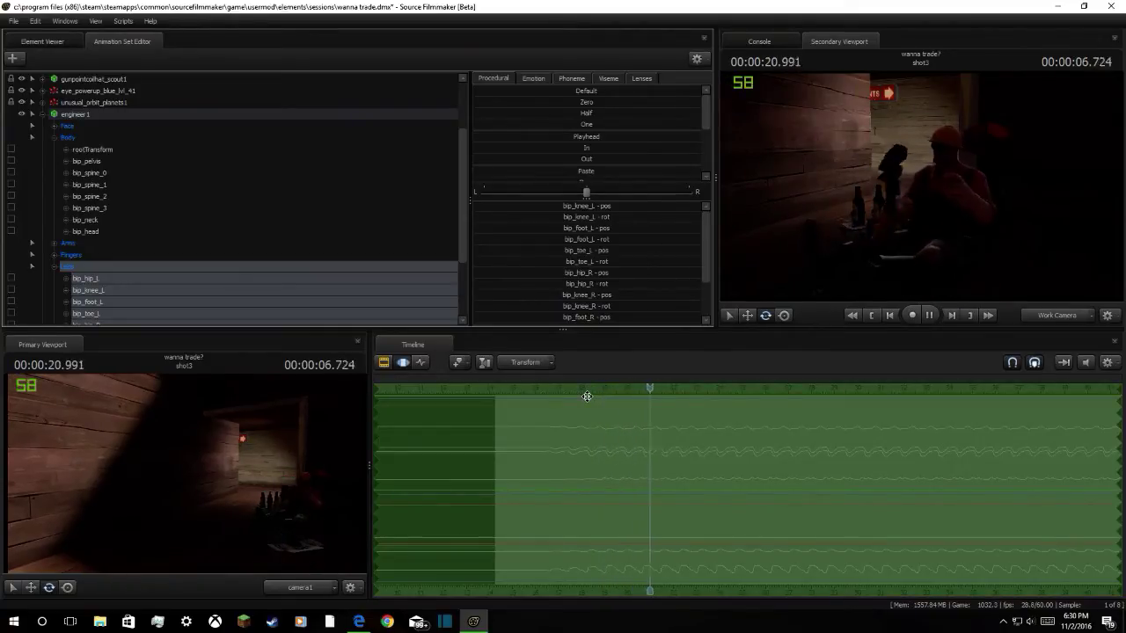
key(space)
key(space)
key(space)
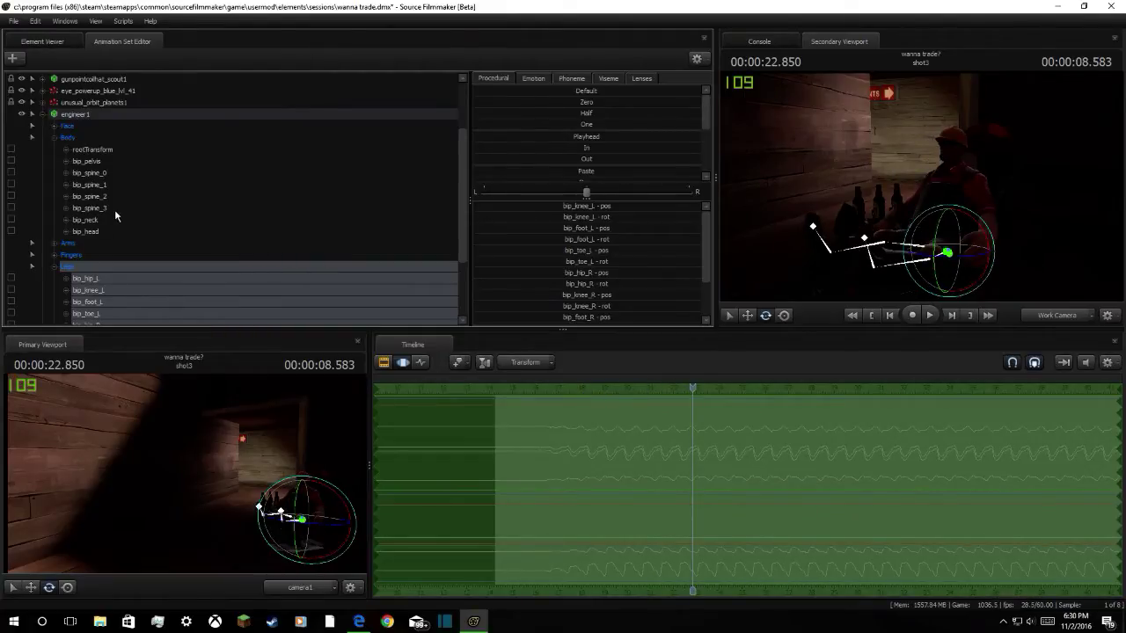
click(52, 138)
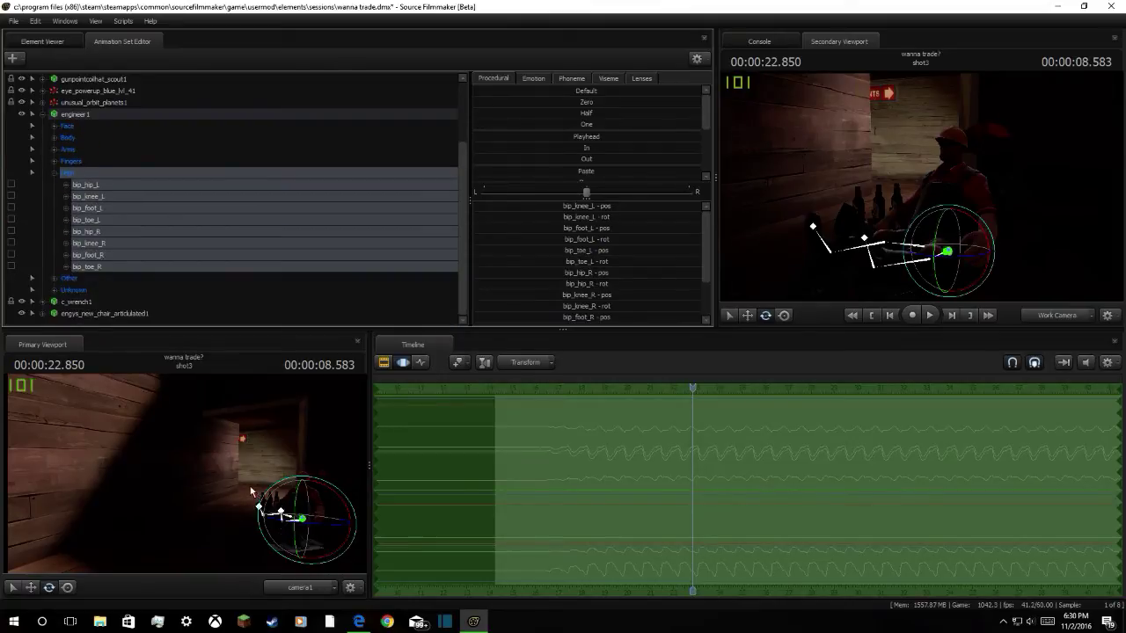
Switch to the YouTube live stream page, post wow in the chat and return to Source Filmmaker
click(352, 622)
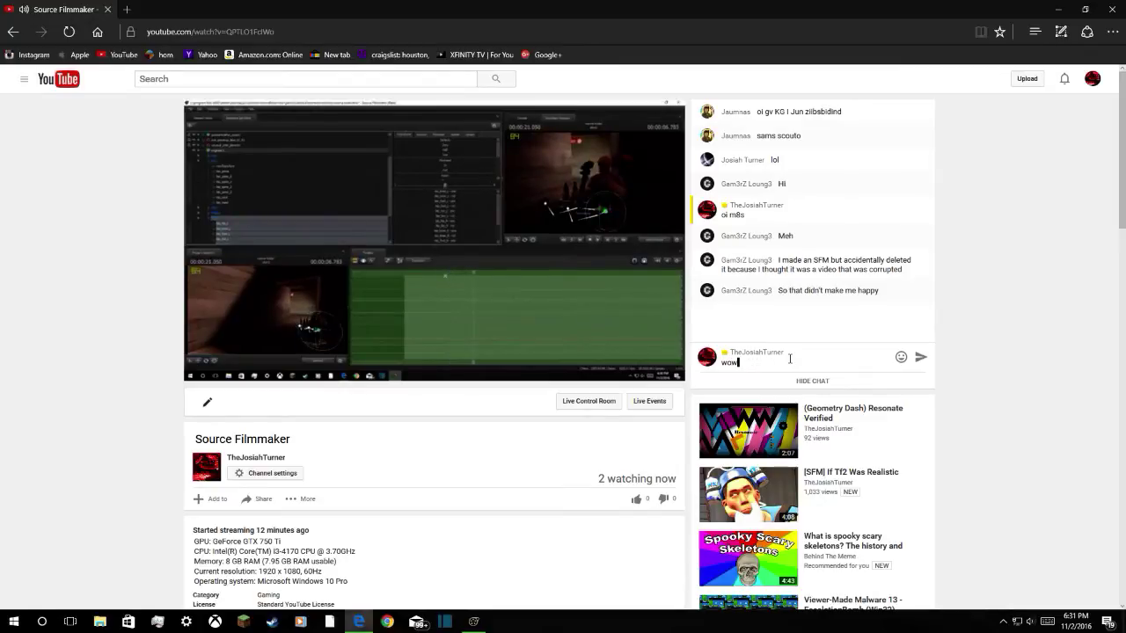
key(Return)
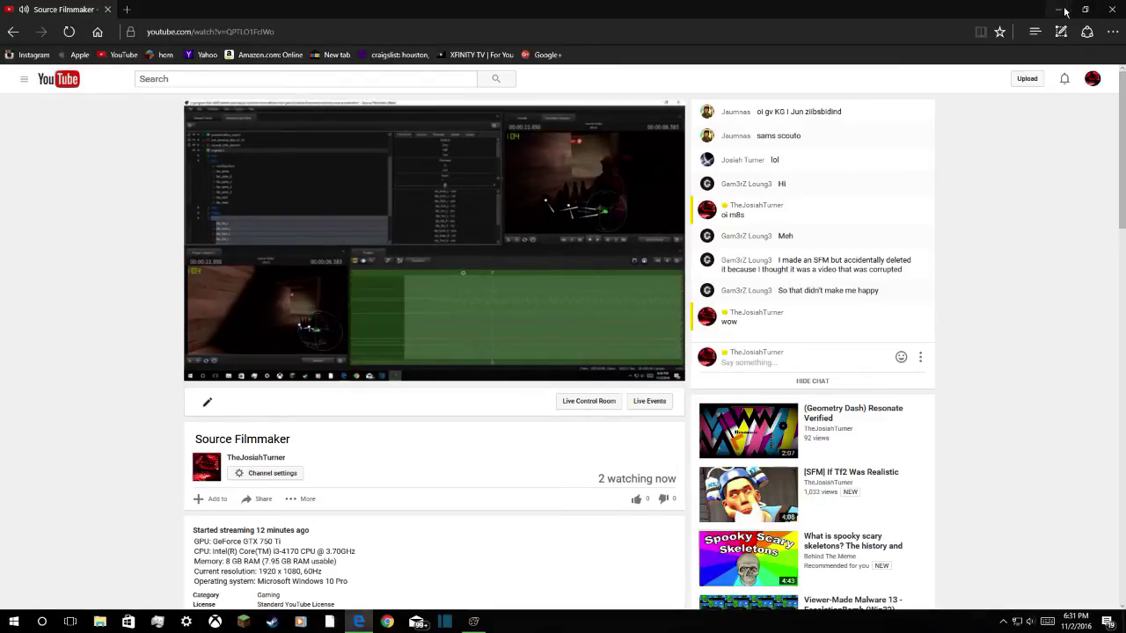
click(1065, 11)
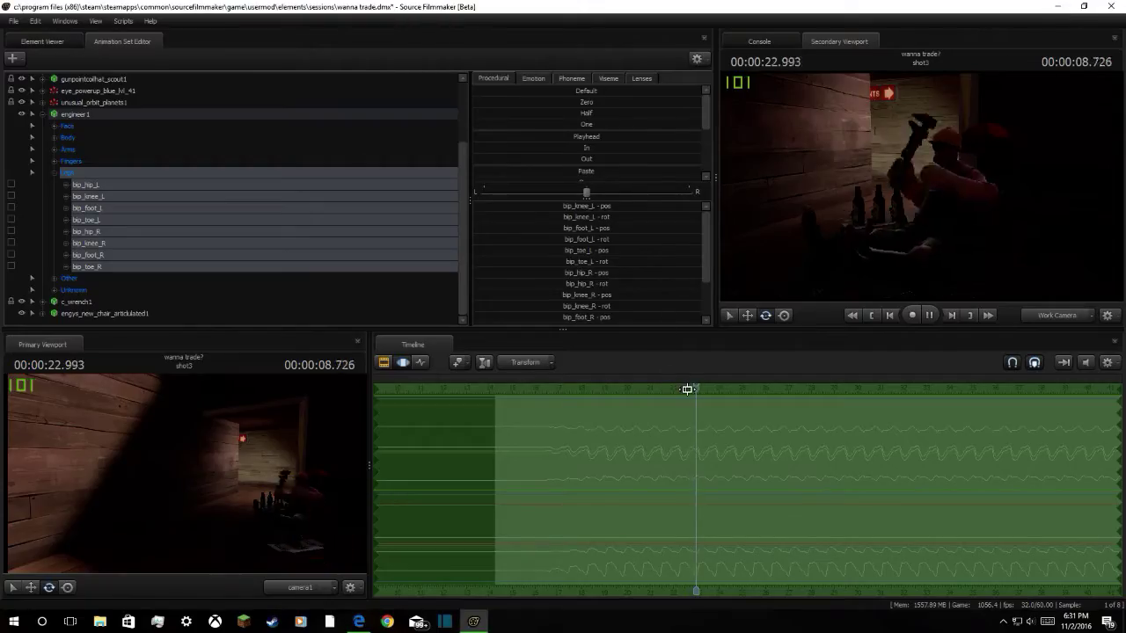
Return the playhead to 00:00:18.916 and move the chair's bottle_1 bone up to the engineer's left hand
drag(700, 396, 603, 418)
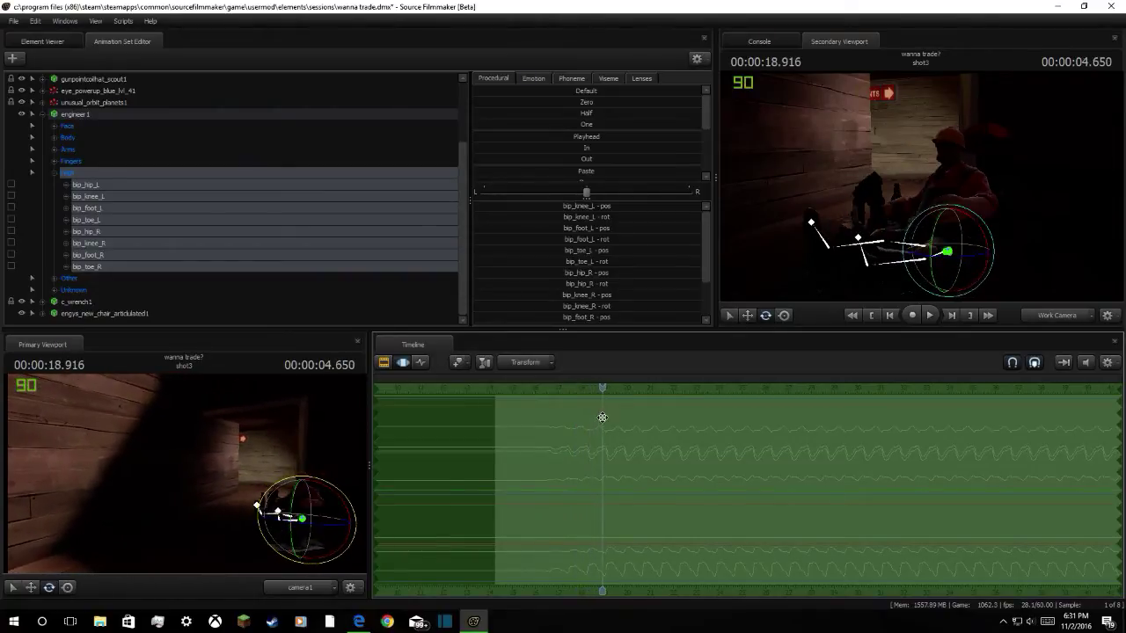
mouse_move(921, 186)
mouse_down()
mouse_move(967, 183)
mouse_move(975, 145)
mouse_move(955, 186)
mouse_move(977, 186)
mouse_move(893, 185)
mouse_move(921, 188)
mouse_up()
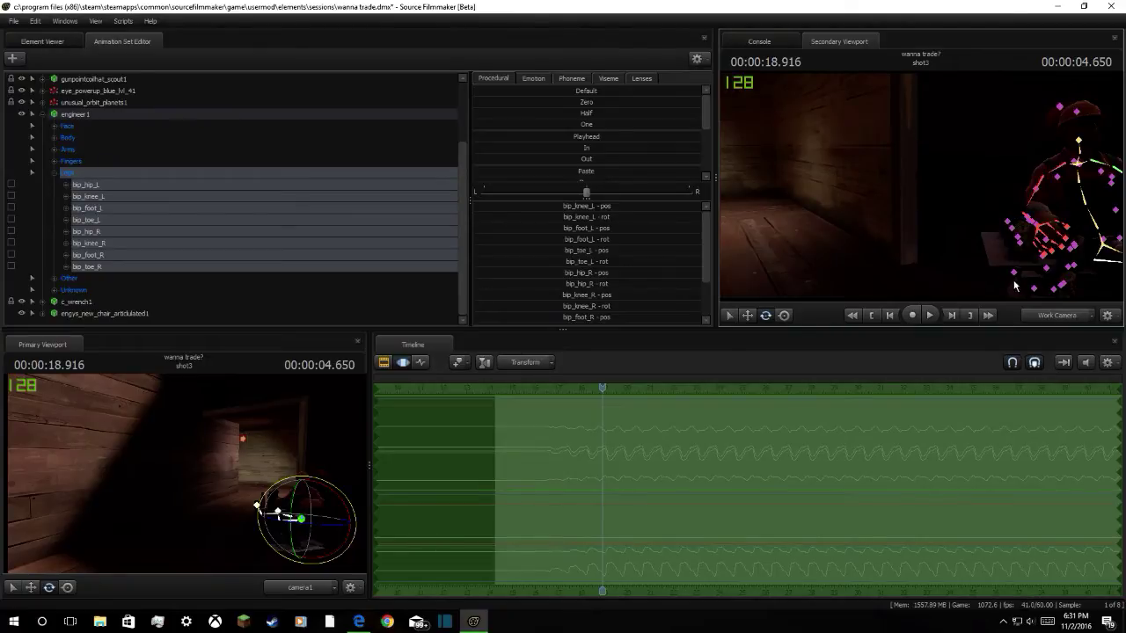
drag(944, 262, 1010, 267)
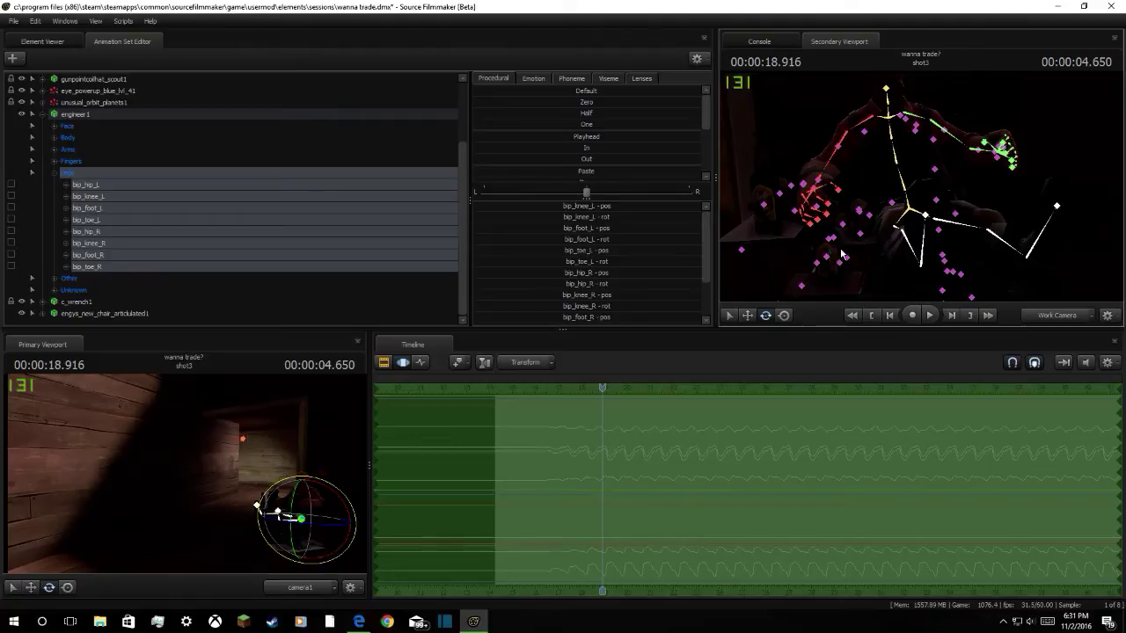
click(860, 219)
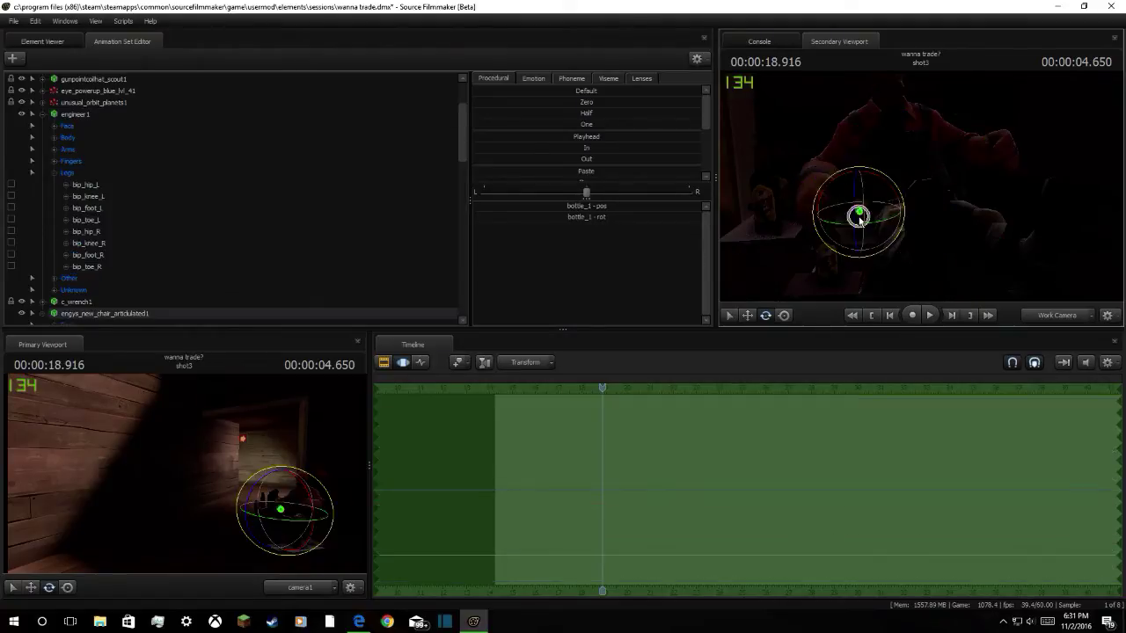
click(746, 317)
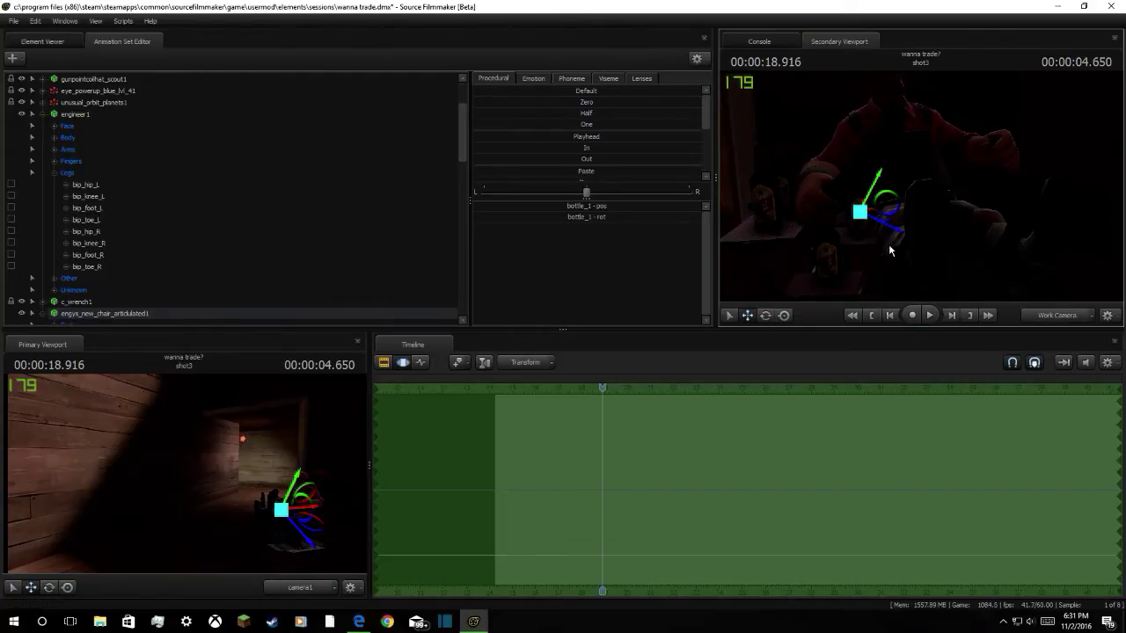
drag(867, 254, 867, 253)
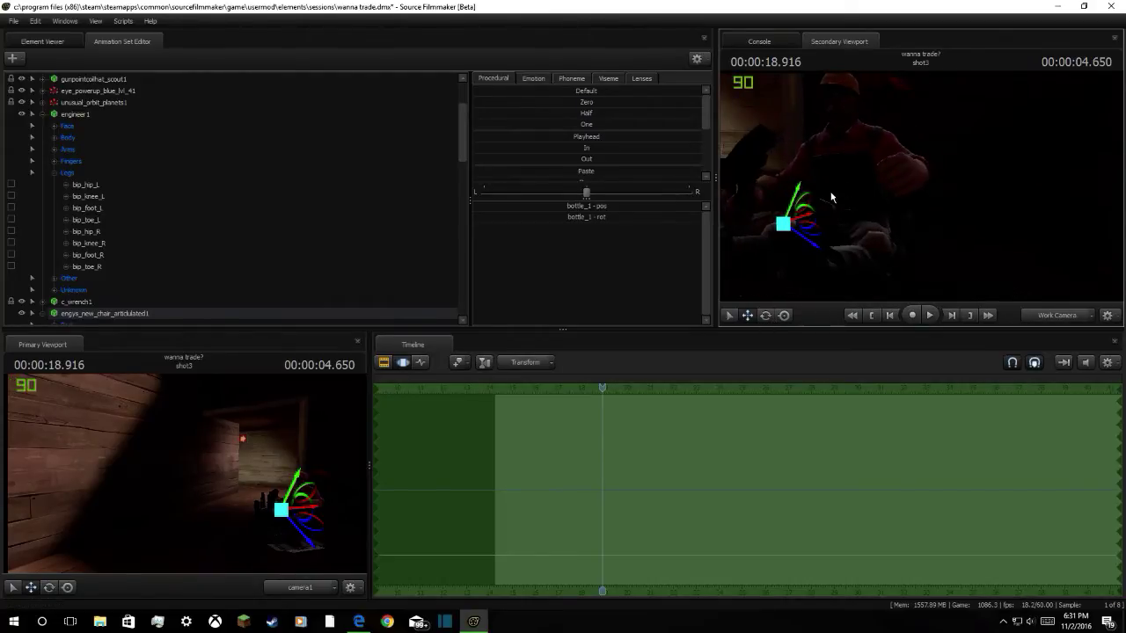
drag(796, 215, 915, 210)
drag(915, 218, 898, 116)
key(w)
mouse_move(921, 188)
mouse_down()
mouse_move(929, 195)
mouse_move(920, 188)
mouse_up()
key(a)
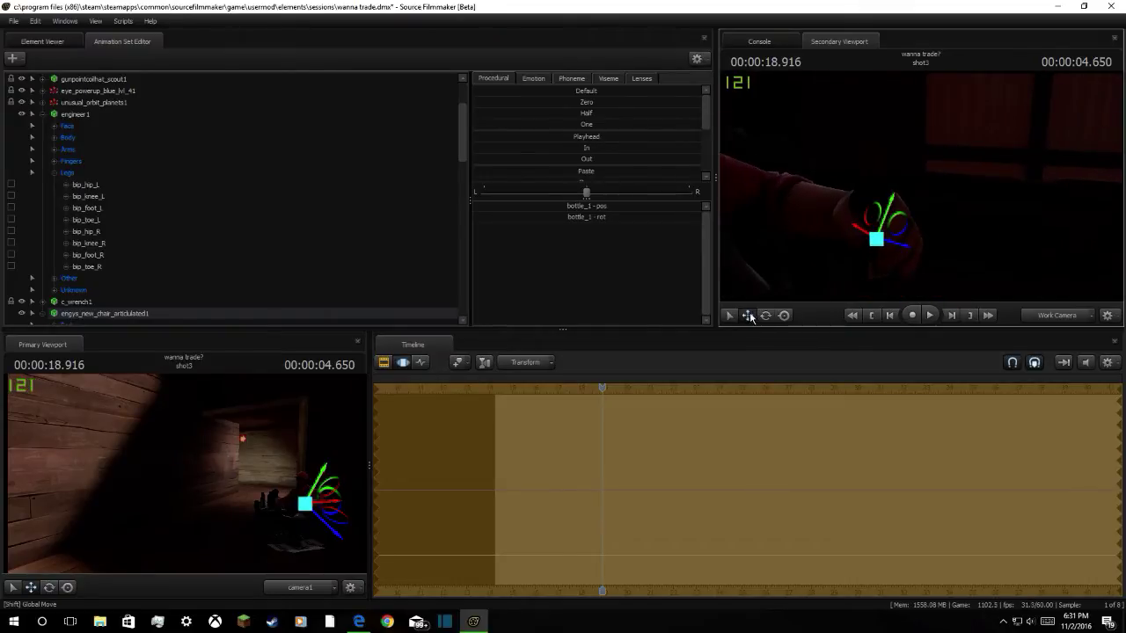
Rotate bottle_1 and shift it into the grip of the engineer's left hand
click(784, 315)
click(767, 316)
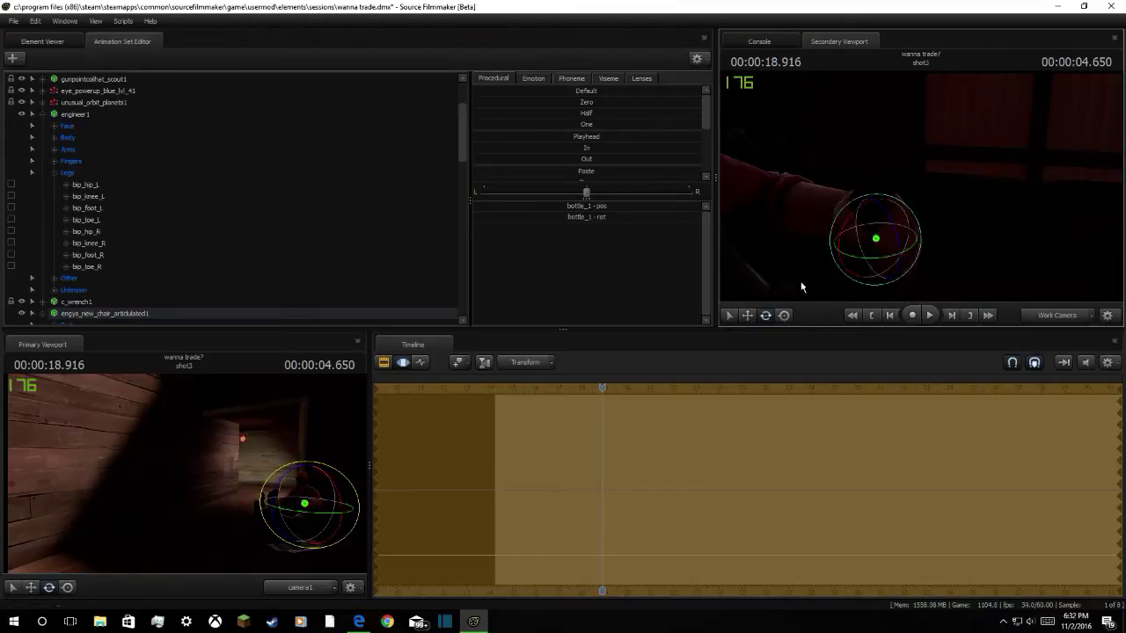
drag(842, 243, 899, 250)
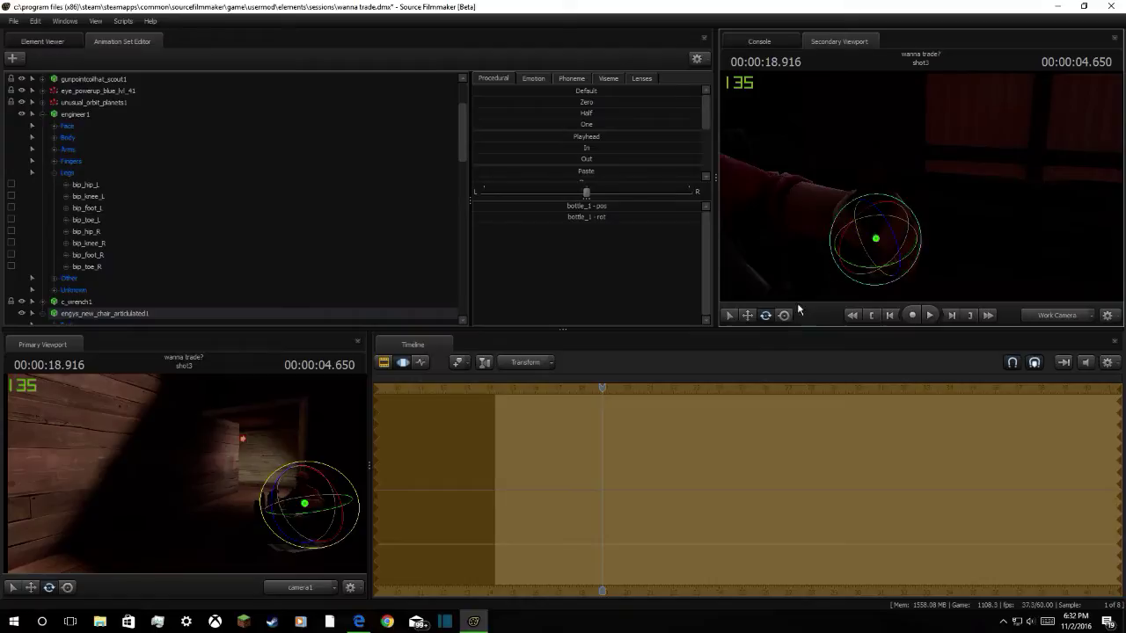
click(748, 315)
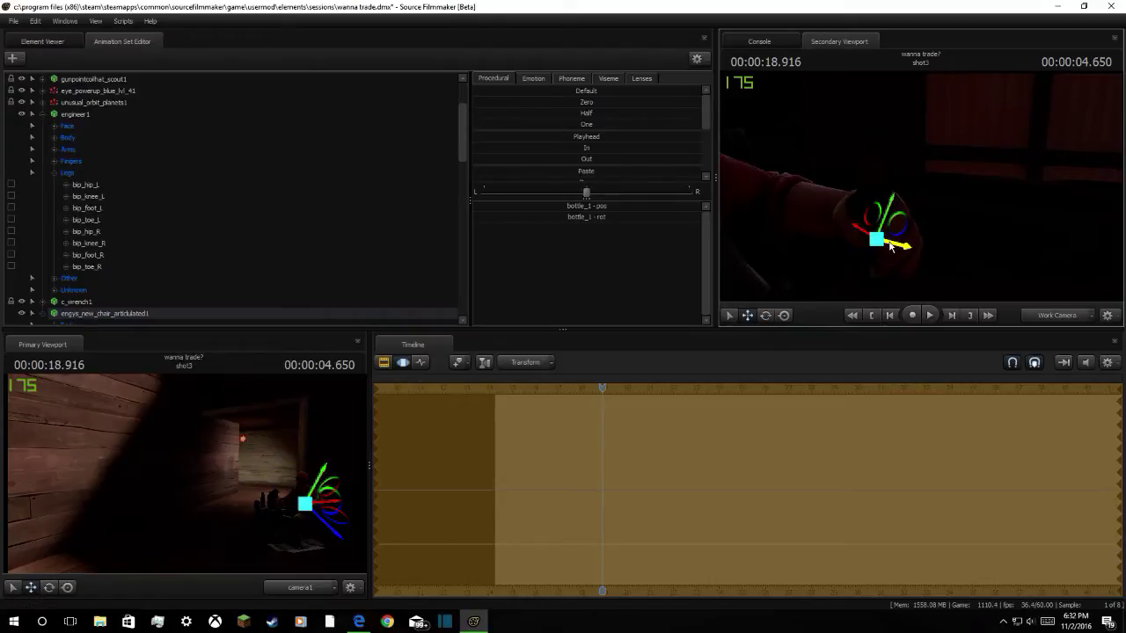
drag(890, 248, 858, 227)
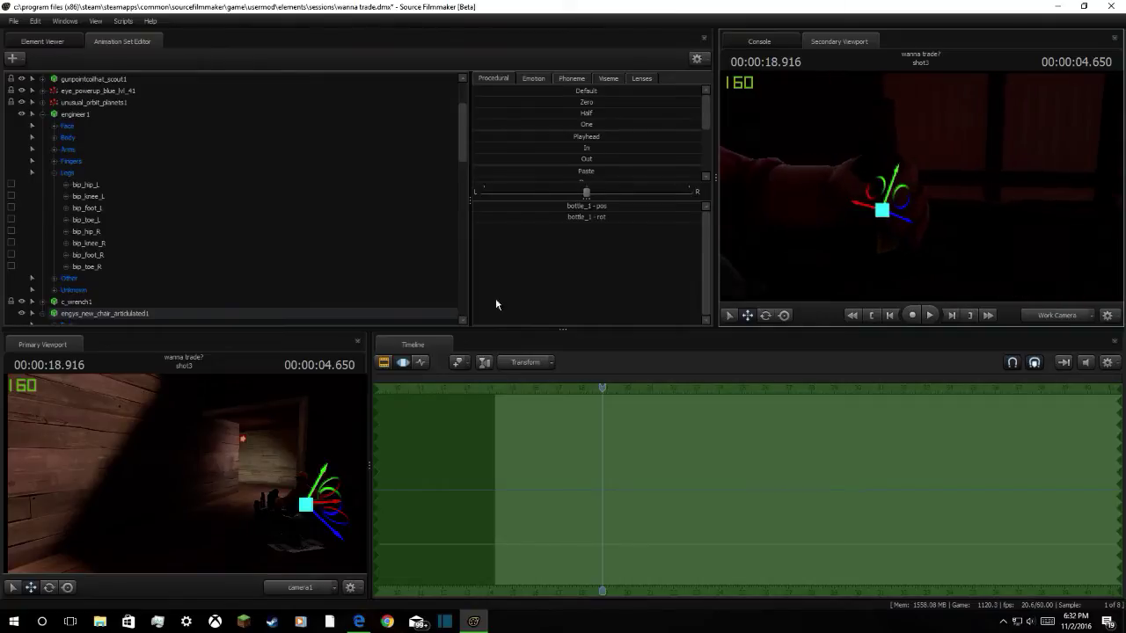
Look through the animation set list for the engineer's bones and the chair's bottle bones
click(42, 115)
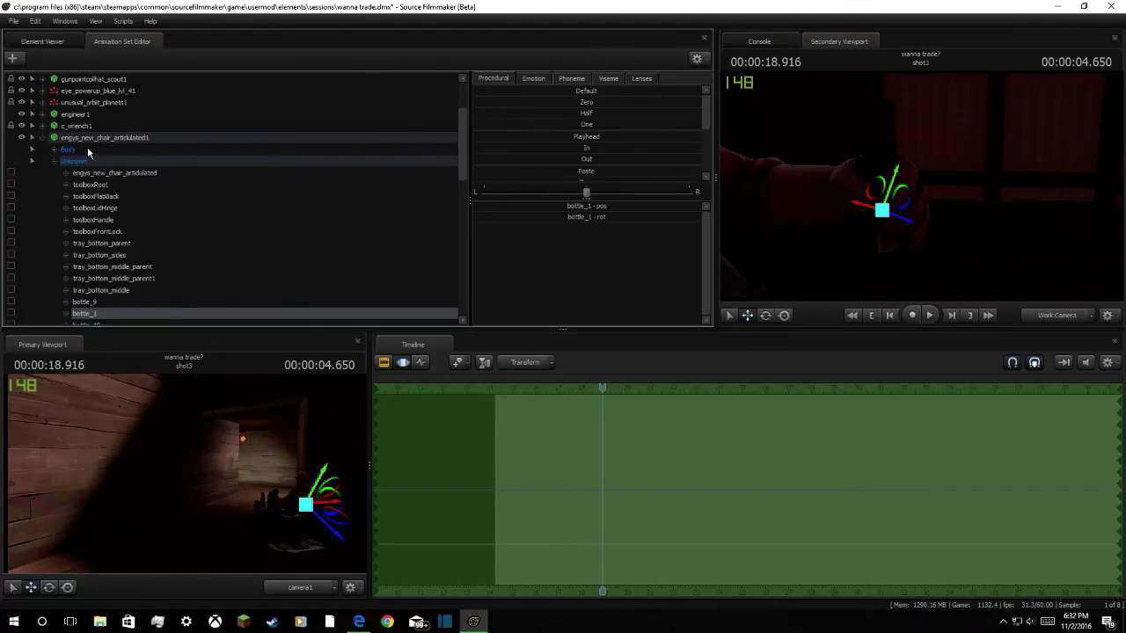
scroll(88, 149, down, 2)
scroll(88, 147, up, 2)
scroll(56, 200, down, 2)
scroll(115, 249, up, 4)
scroll(115, 248, down, 5)
scroll(93, 232, up, 3)
scroll(92, 231, up, 2)
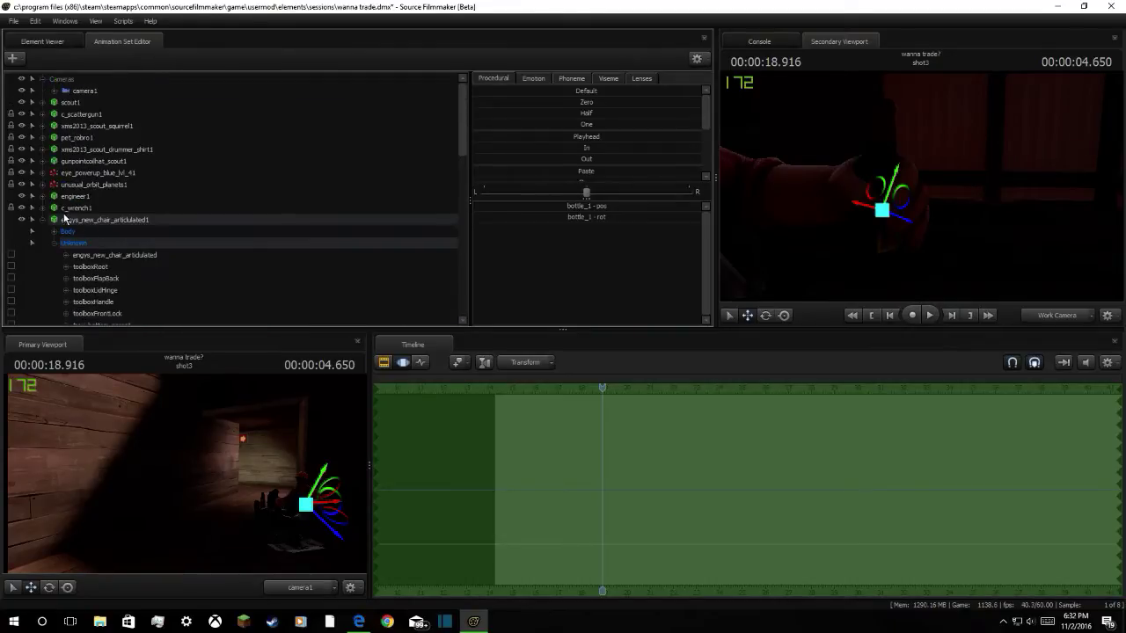
scroll(53, 216, down, 5)
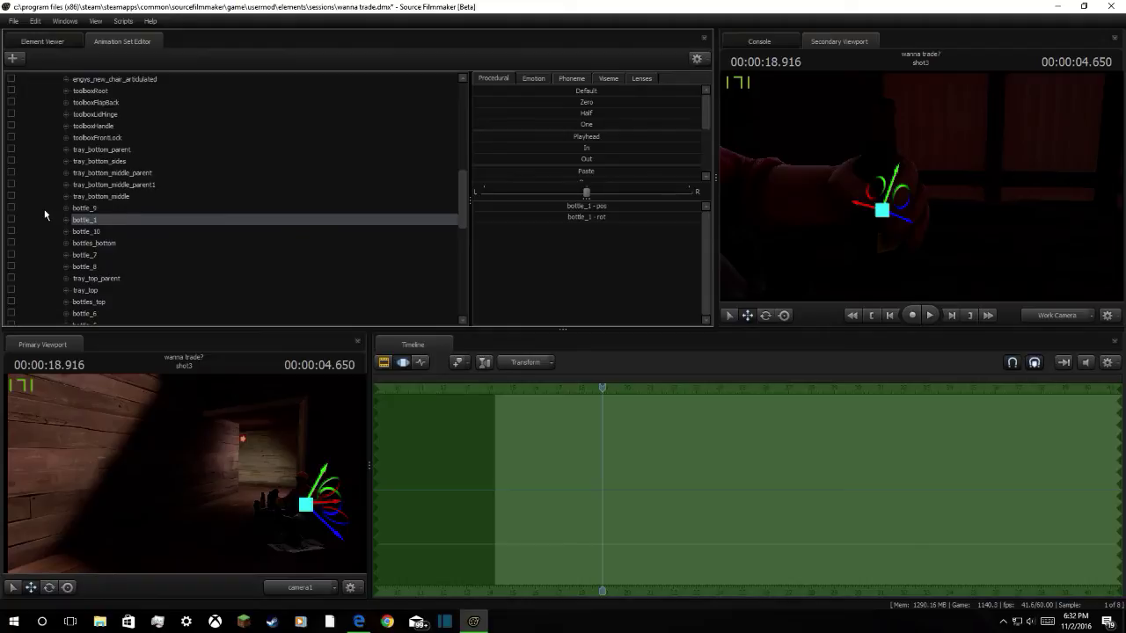
scroll(45, 214, up, 3)
scroll(45, 215, down, 10)
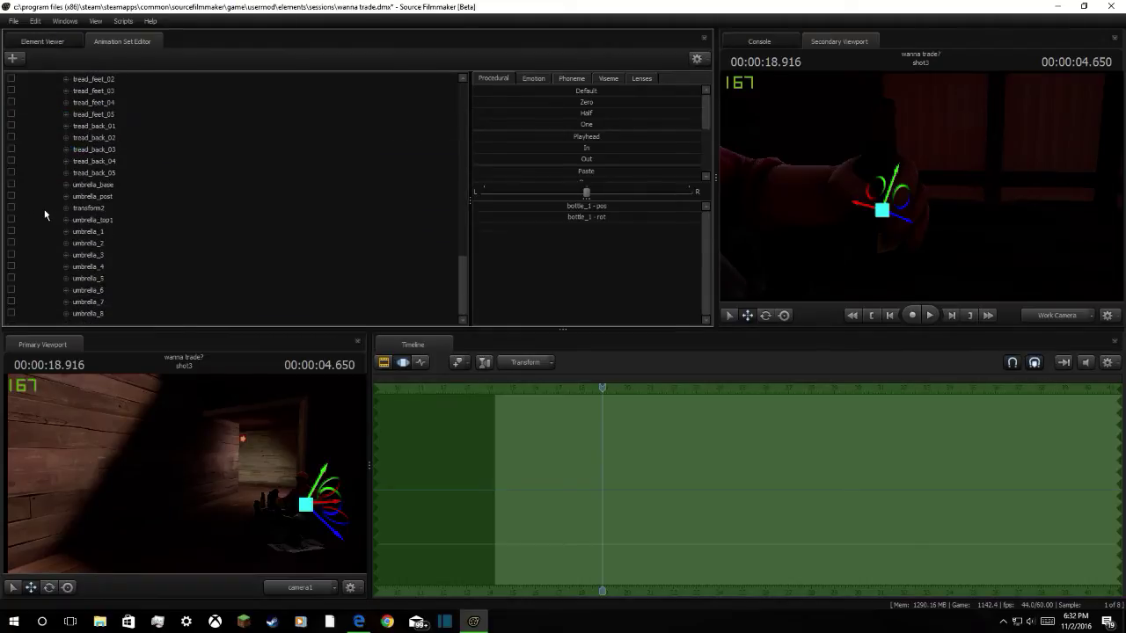
scroll(45, 215, up, 8)
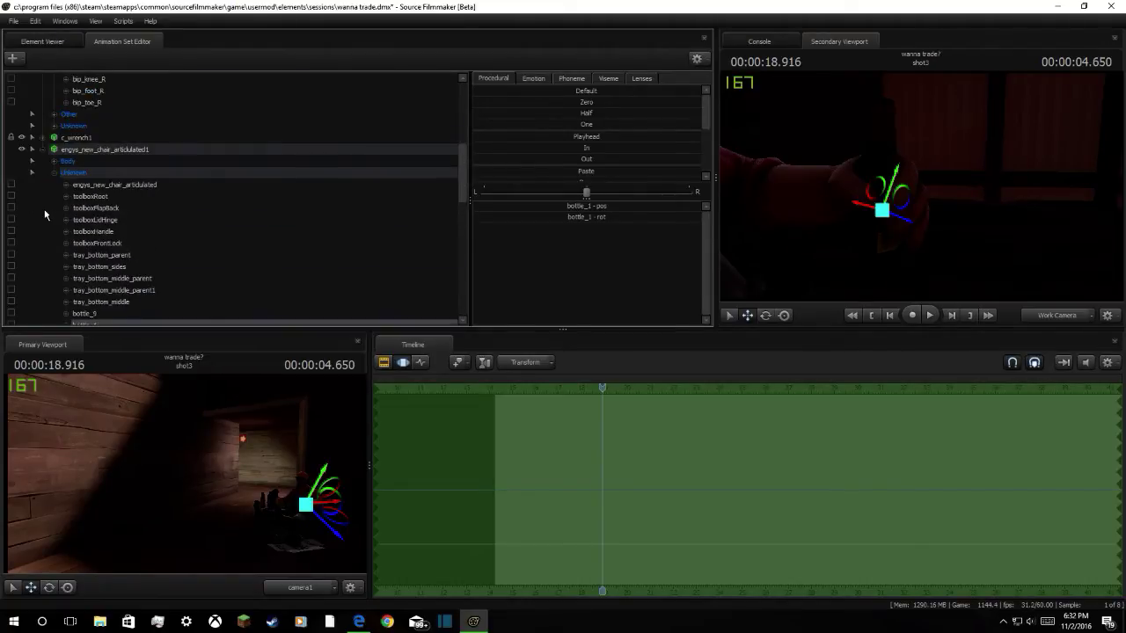
scroll(45, 214, up, 4)
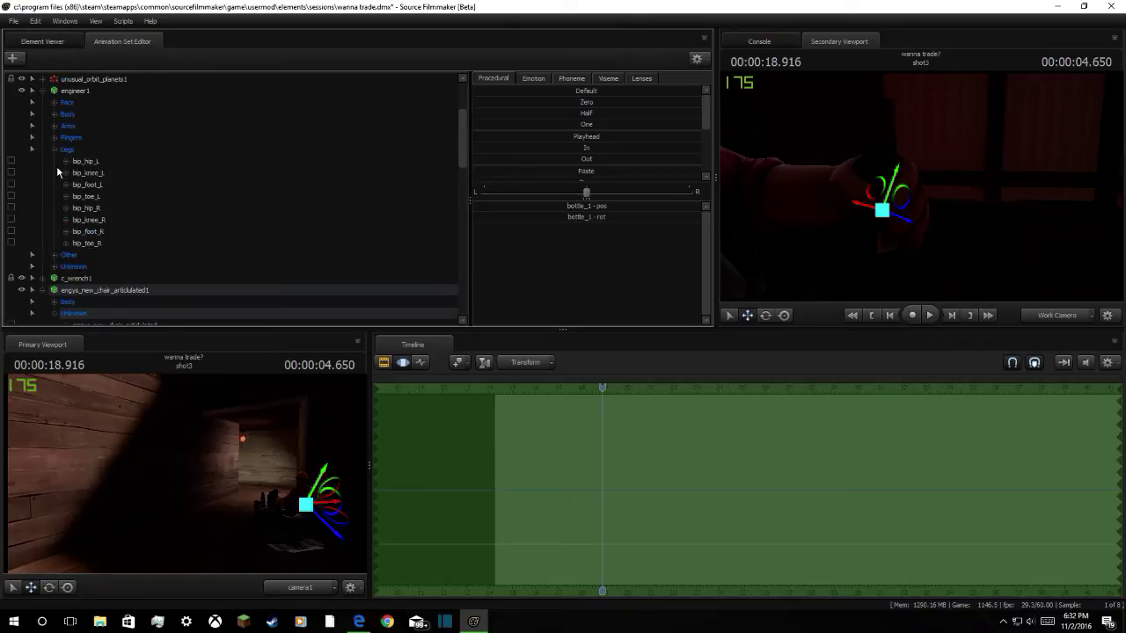
Lock the chair's bottle_1 bone to the engineer's bip_hand_L bone
click(53, 150)
click(54, 127)
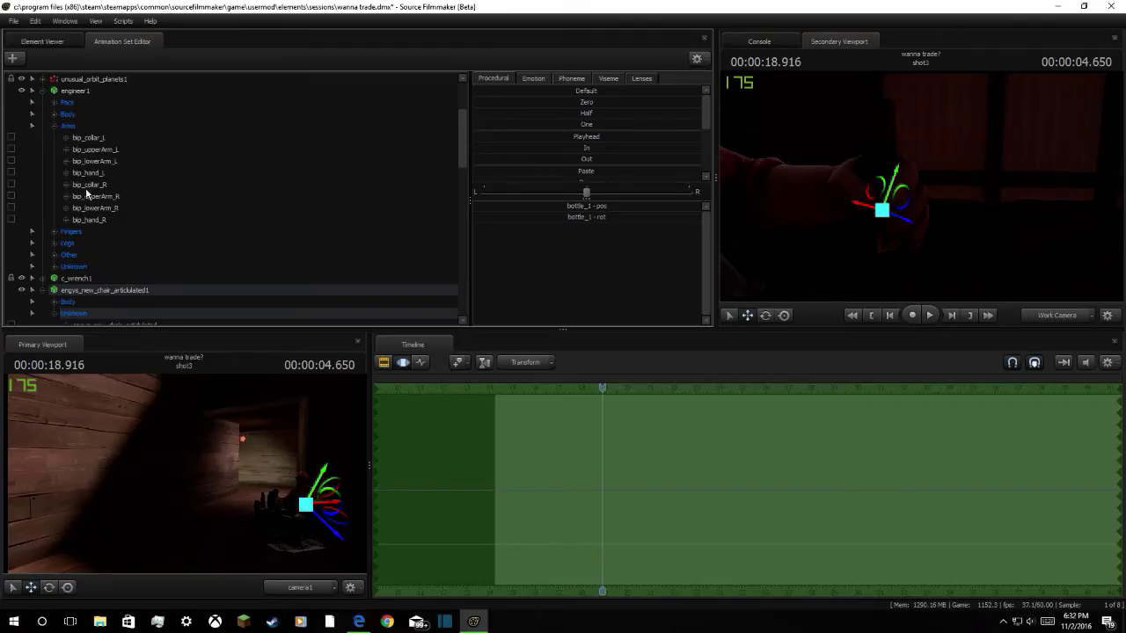
scroll(97, 215, down, 1)
scroll(102, 184, down, 1)
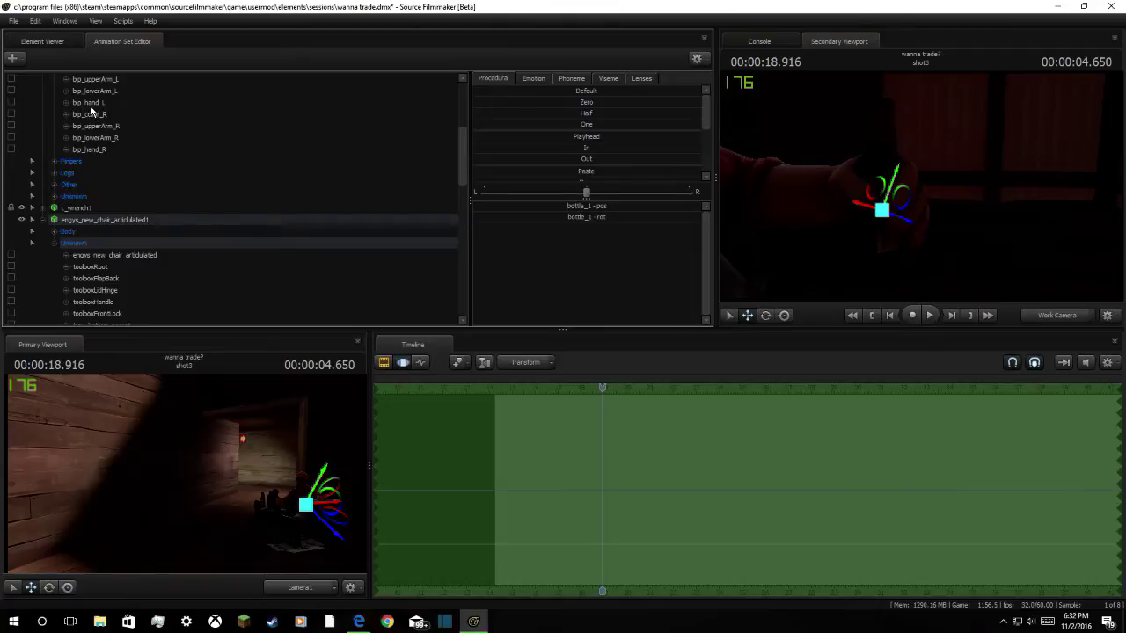
click(91, 104)
scroll(107, 312, down, 10)
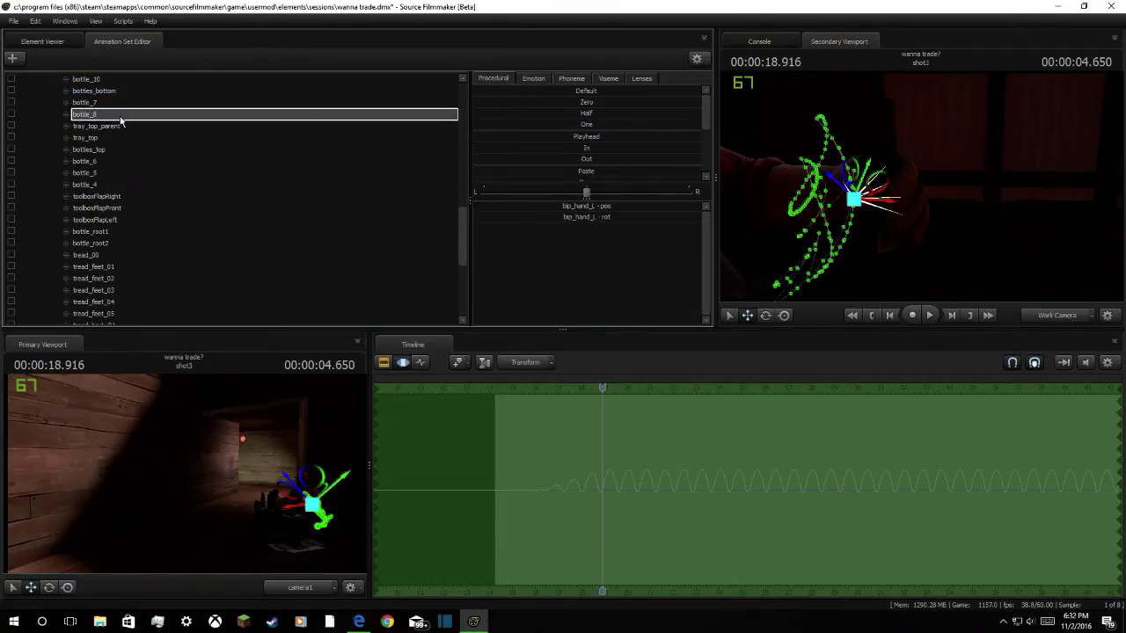
scroll(126, 87, up, 4)
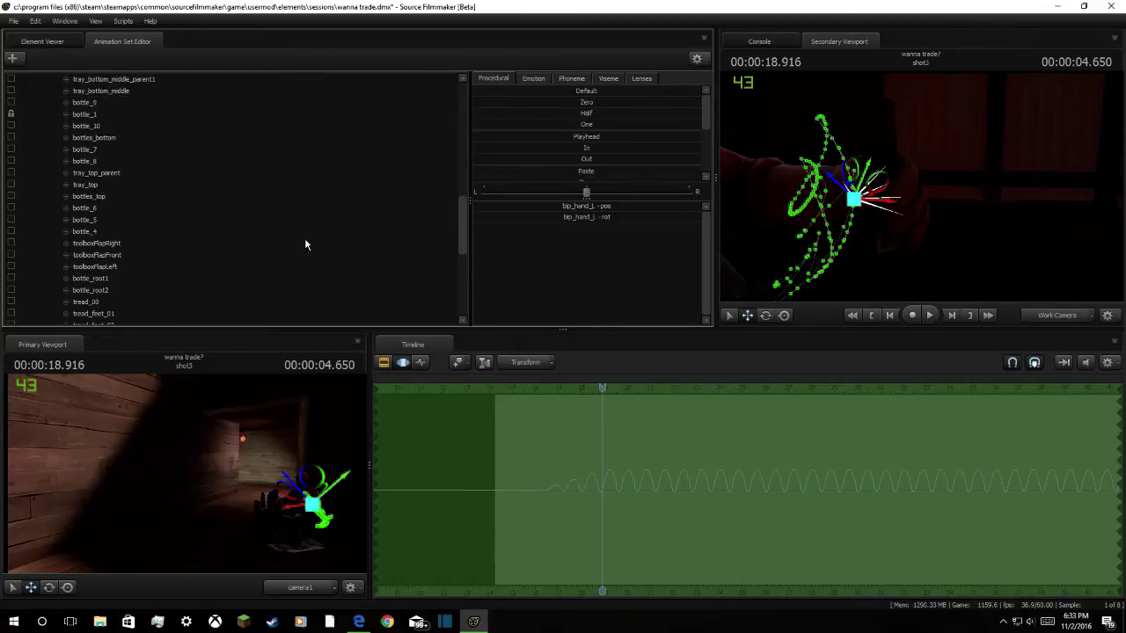
Apply the Playhead preset to bottle_1 at 00:00:18.916 and play the shot to check its motion
scroll(304, 240, up, 5)
scroll(304, 237, up, 1)
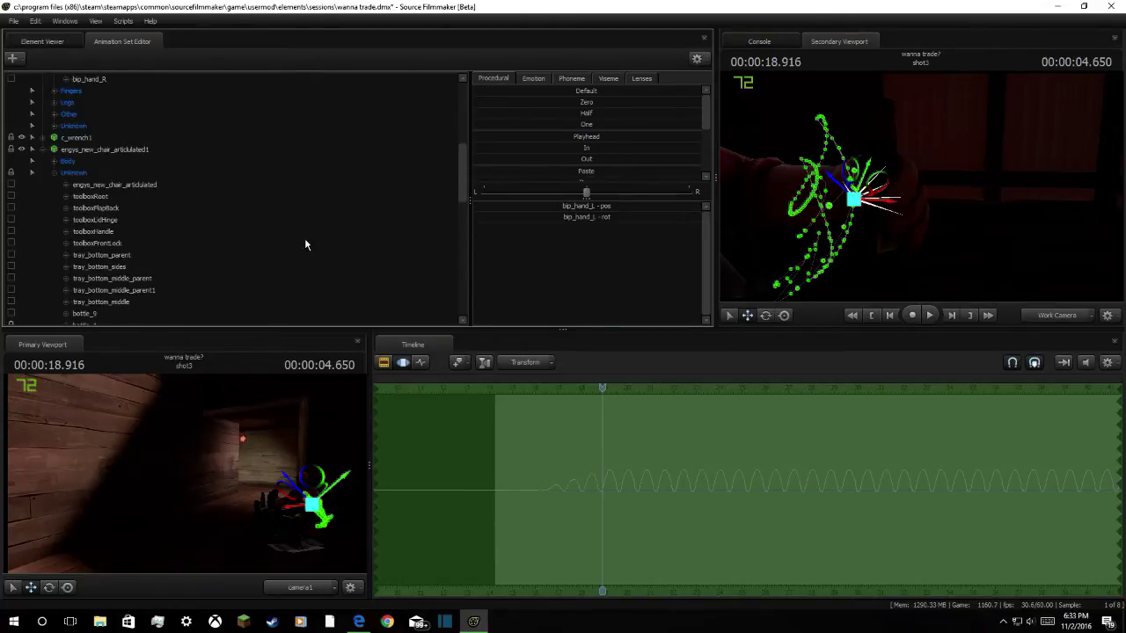
scroll(97, 187, down, 4)
click(111, 185)
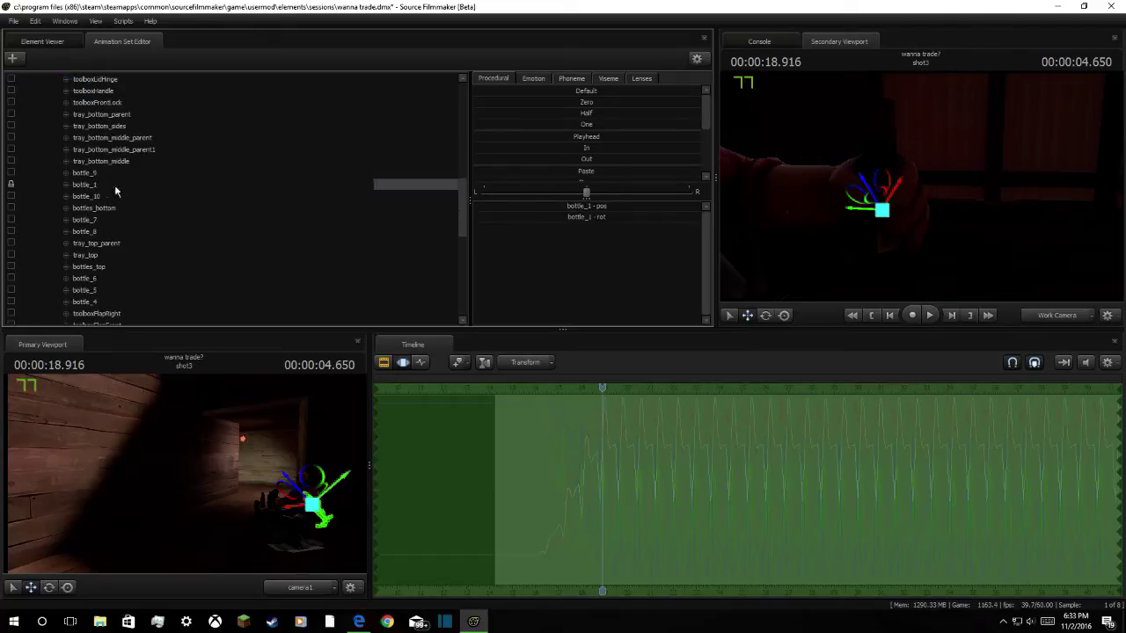
click(531, 140)
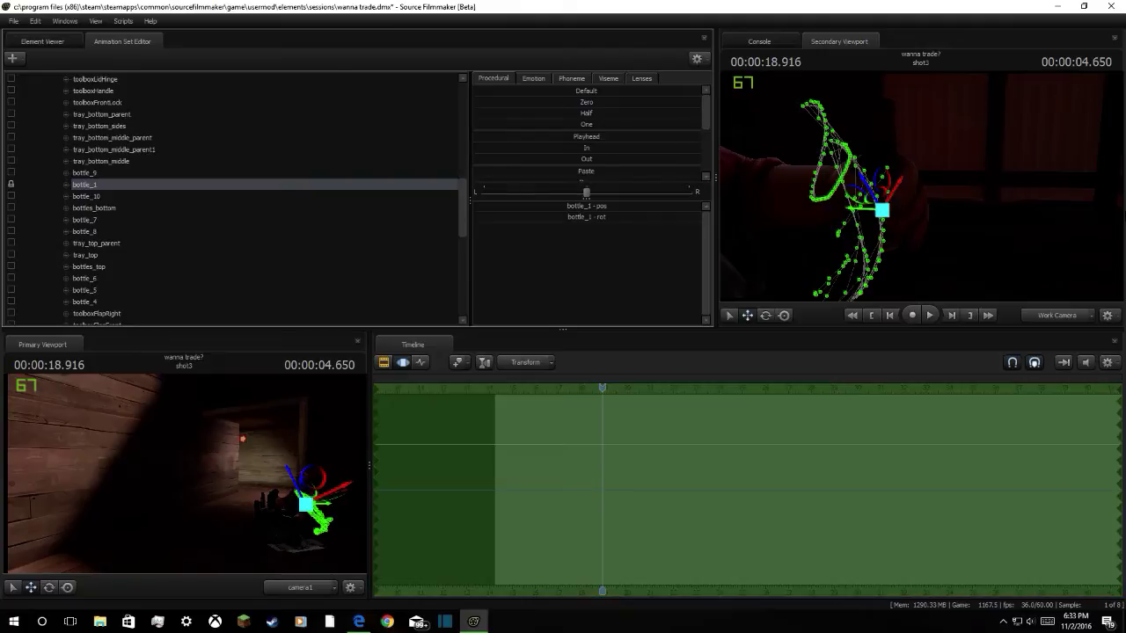
key(space)
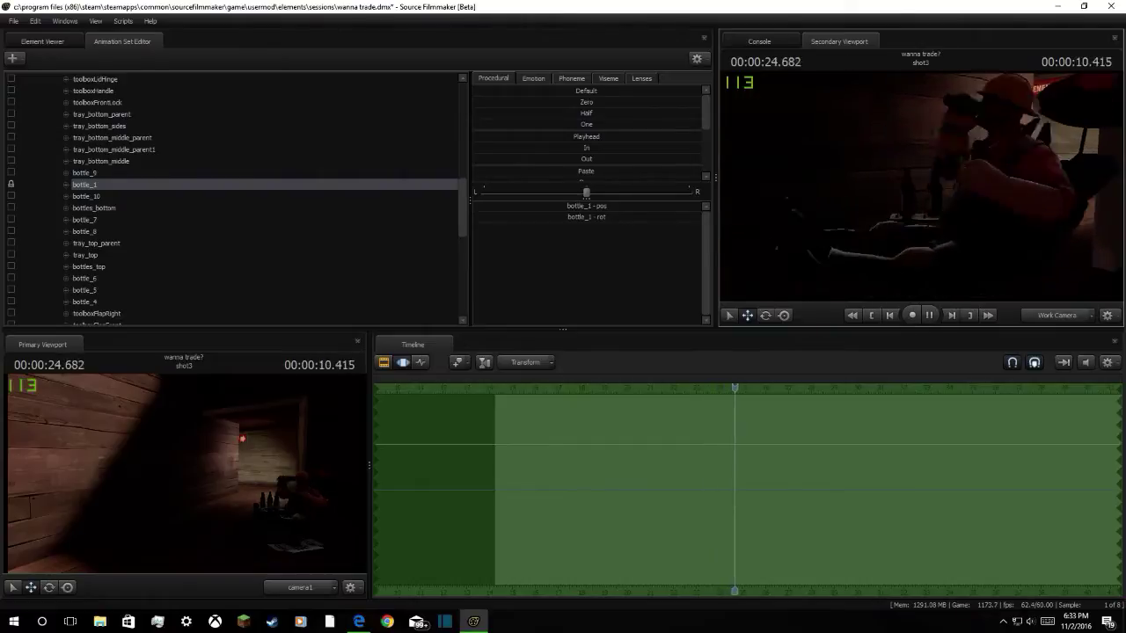
key(space)
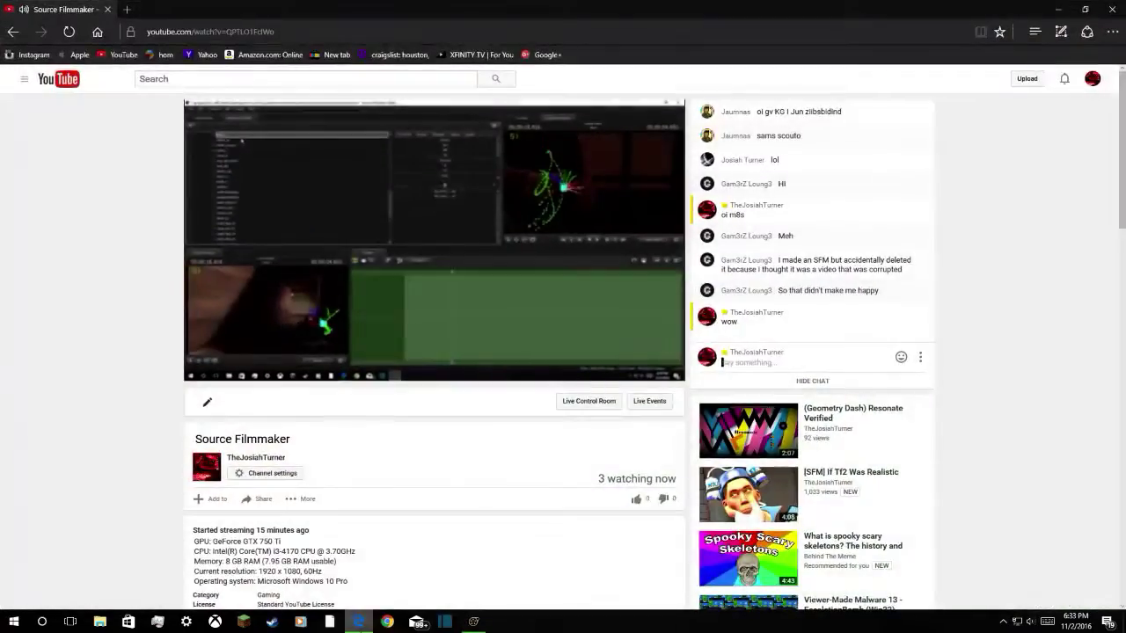
Glance at the YouTube live stream page, return to Source Filmmaker and play shot3 further to inspect the engineer and his bottles up close
click(358, 622)
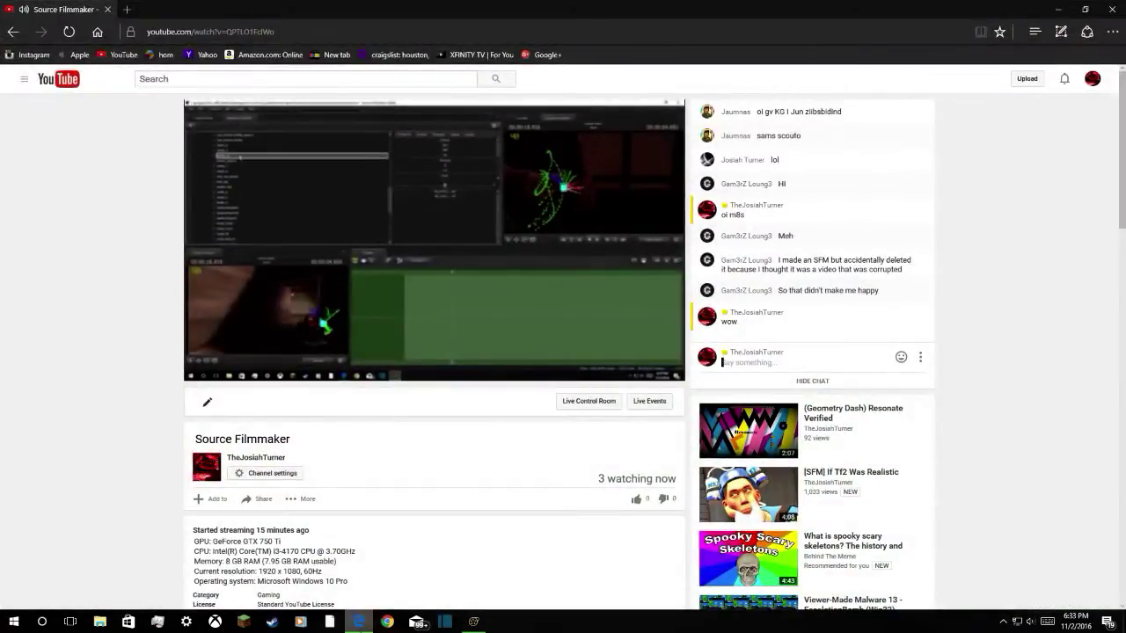
click(473, 622)
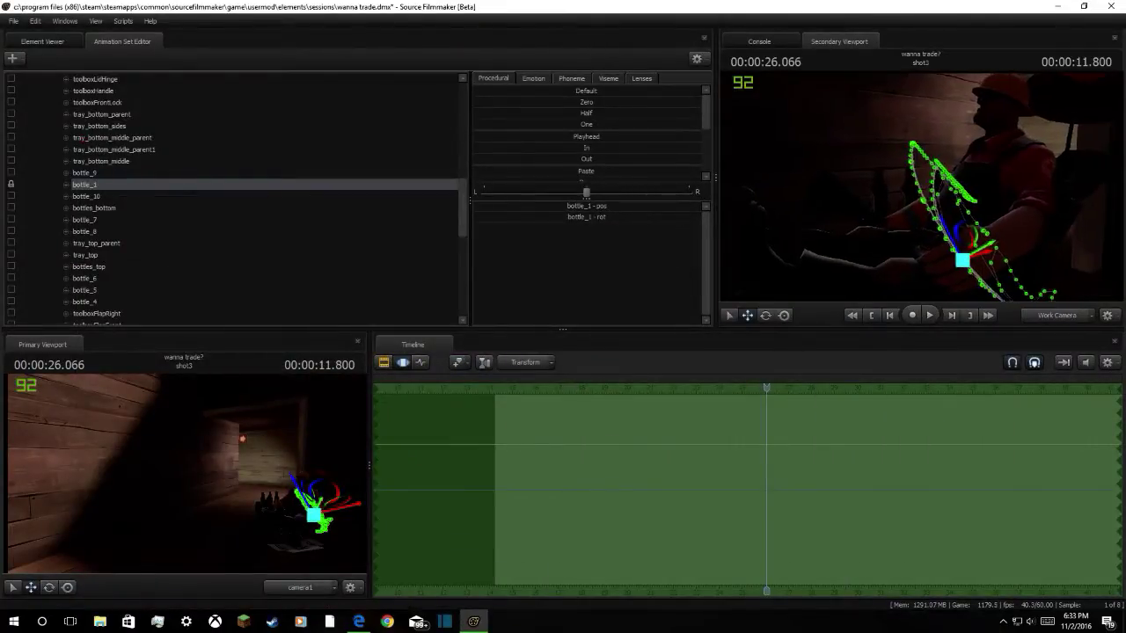
key(space)
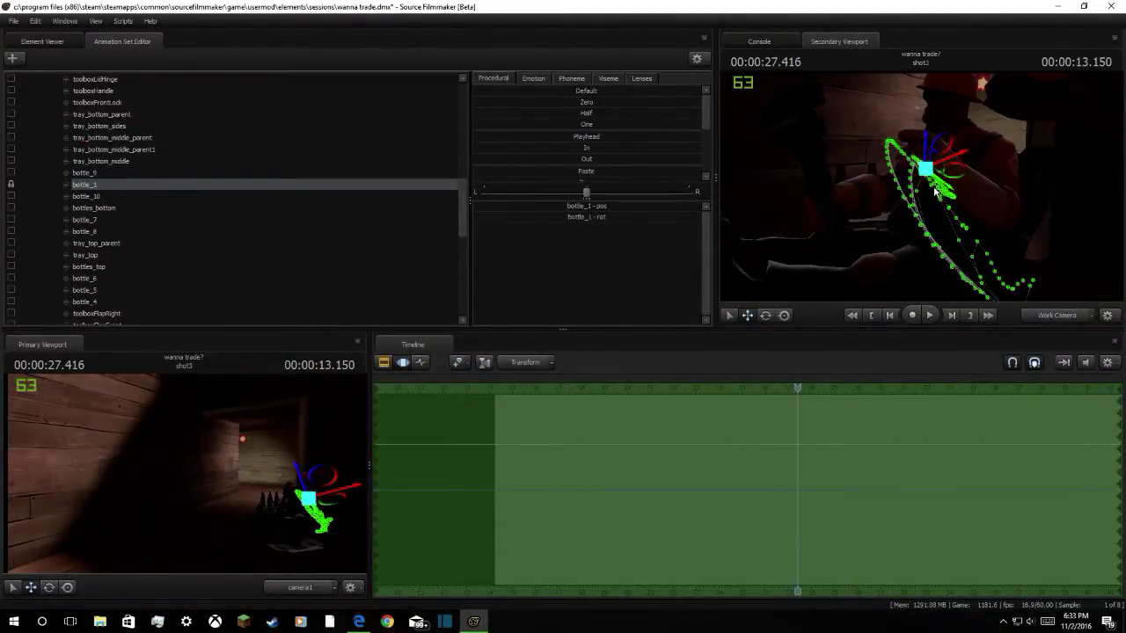
drag(935, 192, 845, 229)
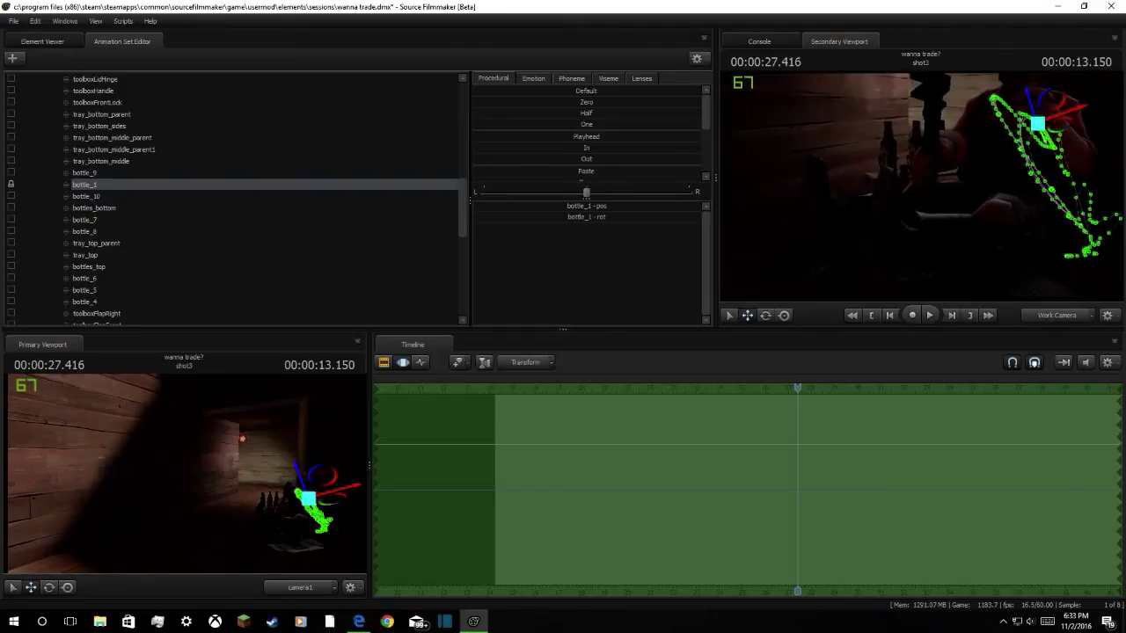
drag(871, 175, 838, 202)
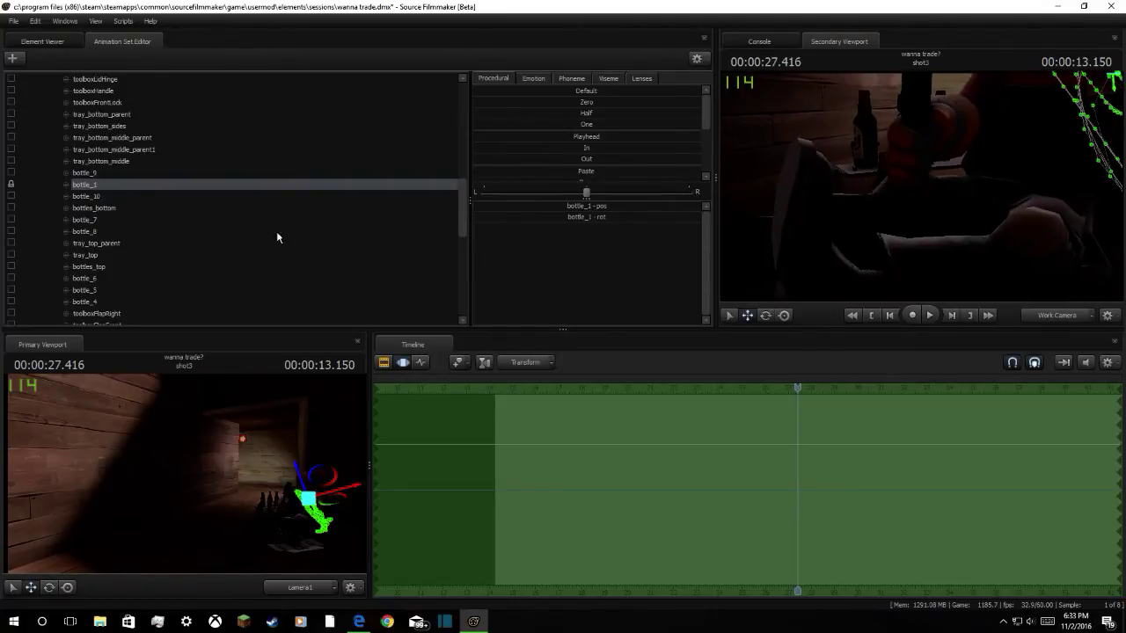
scroll(280, 235, up, 6)
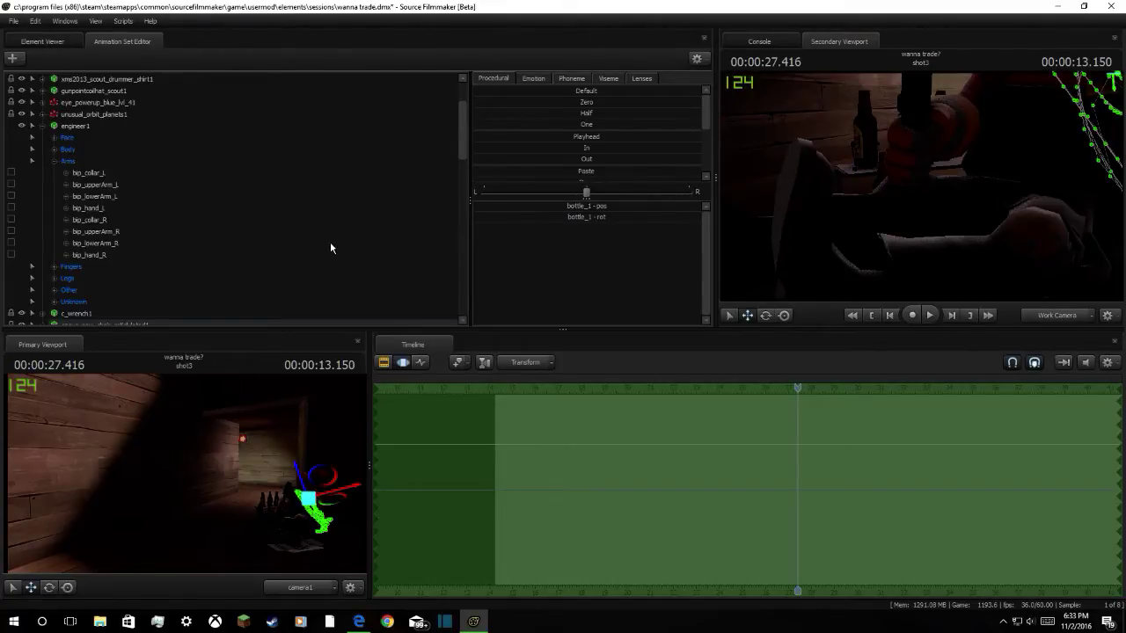
key(space)
key(space)
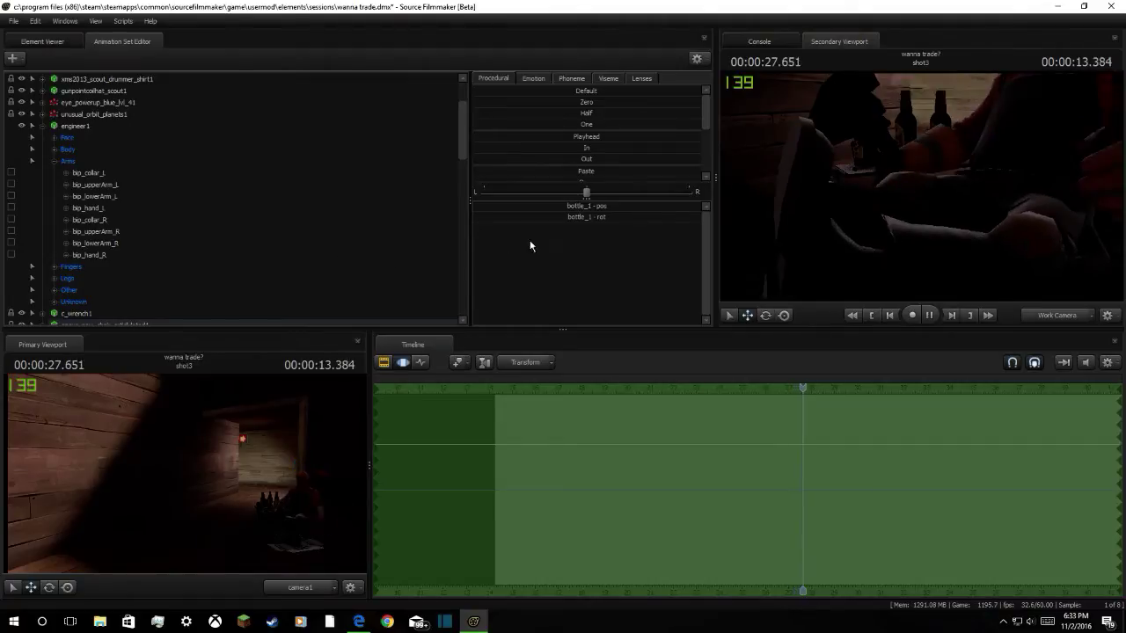
key(s)
drag(991, 133, 892, 185)
key(w)
key(s)
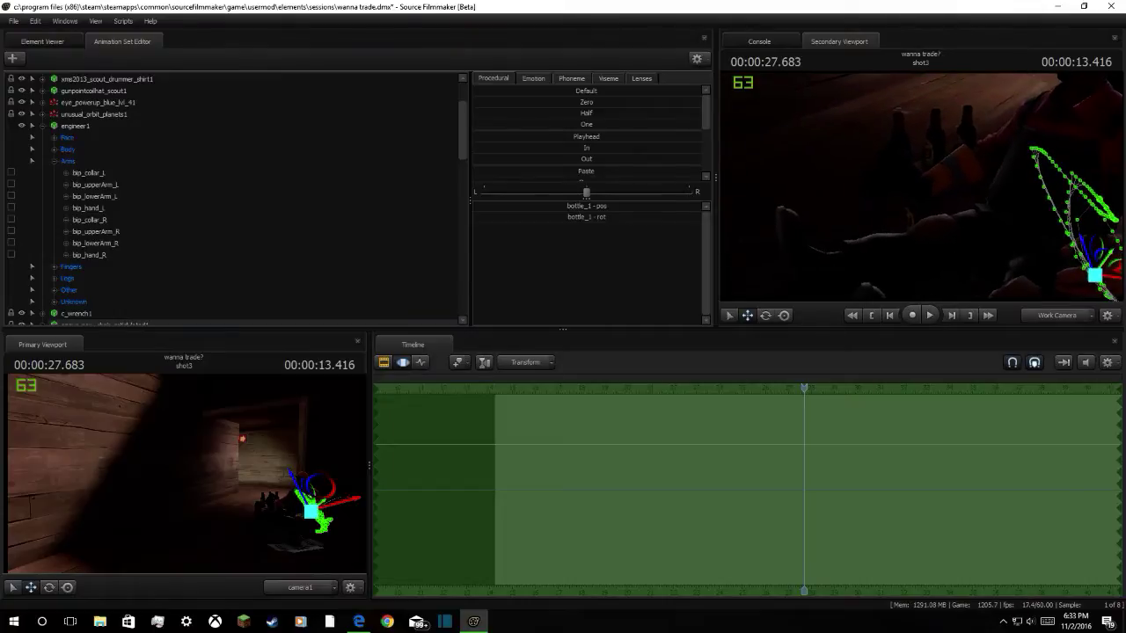
Switch to Steam, open the Artwork section of your own profile and start a Not Game Specific artwork upload
click(272, 622)
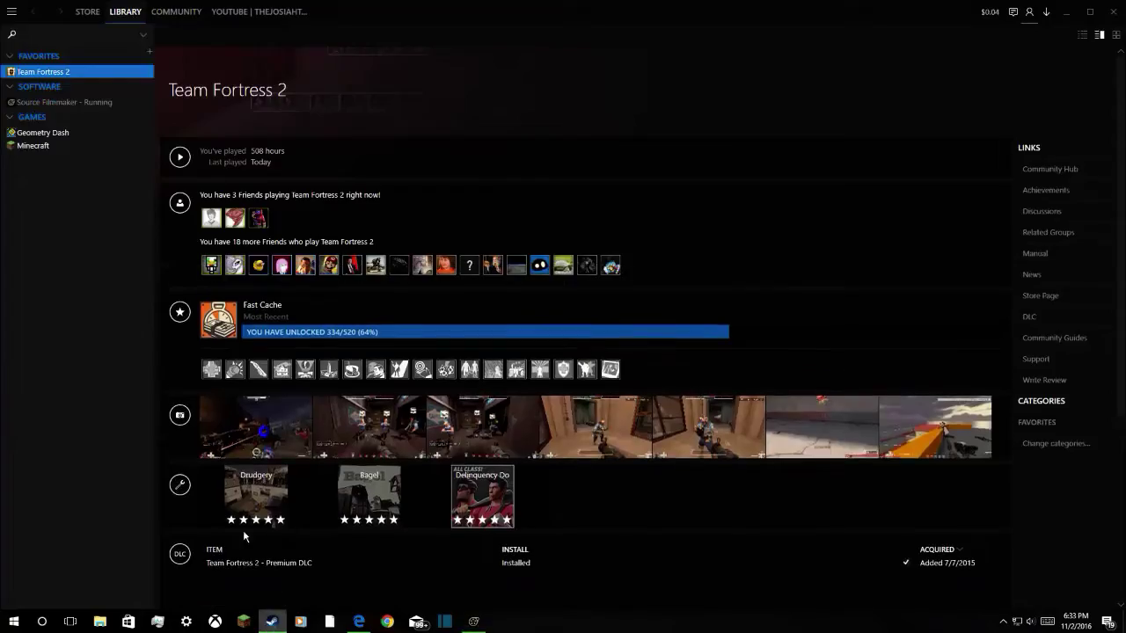
click(1029, 12)
click(527, 196)
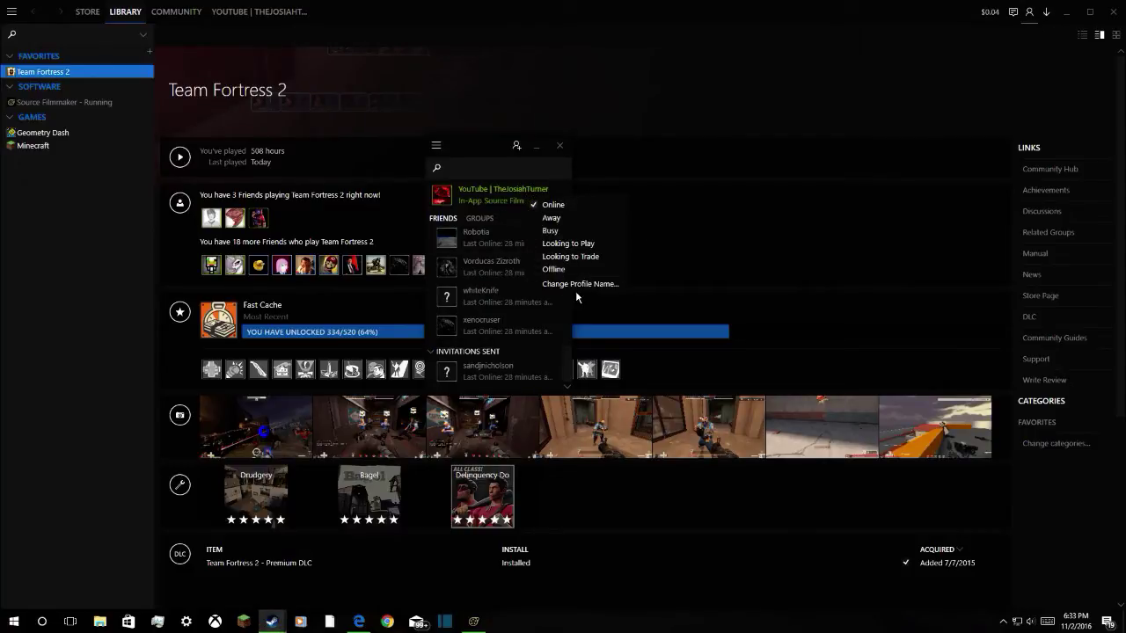
click(454, 195)
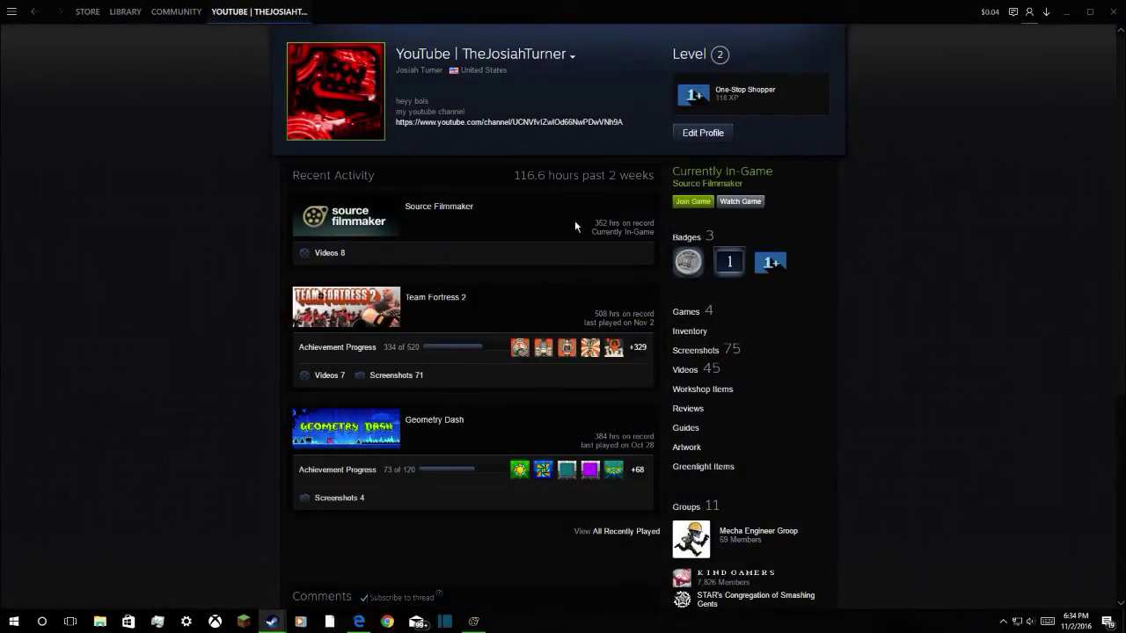
scroll(886, 376, down, 2)
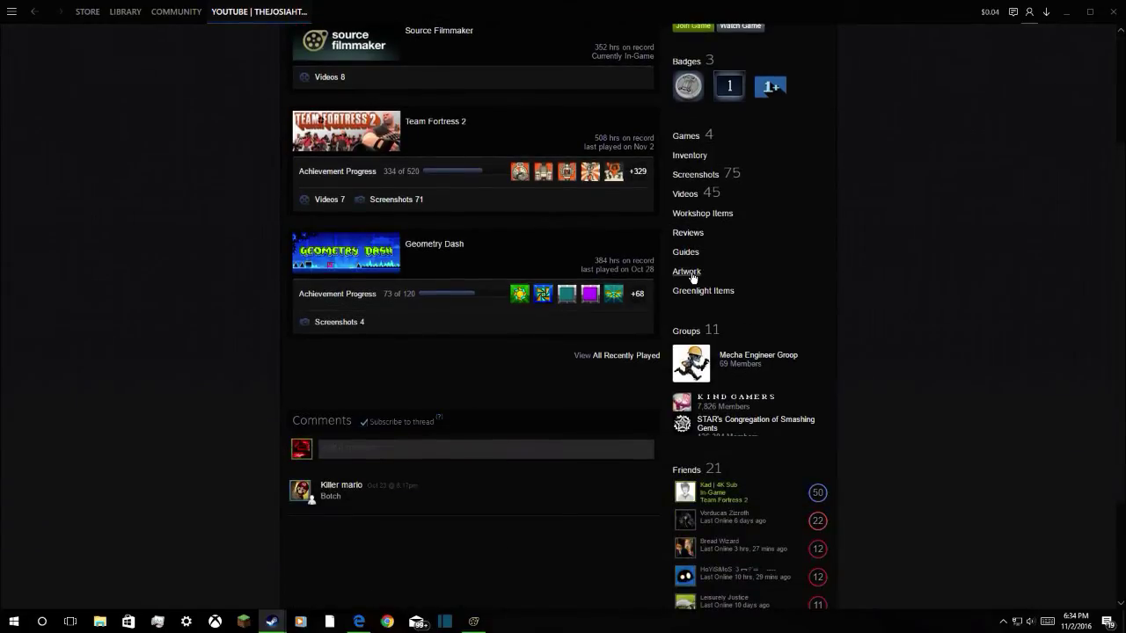
click(687, 272)
click(571, 309)
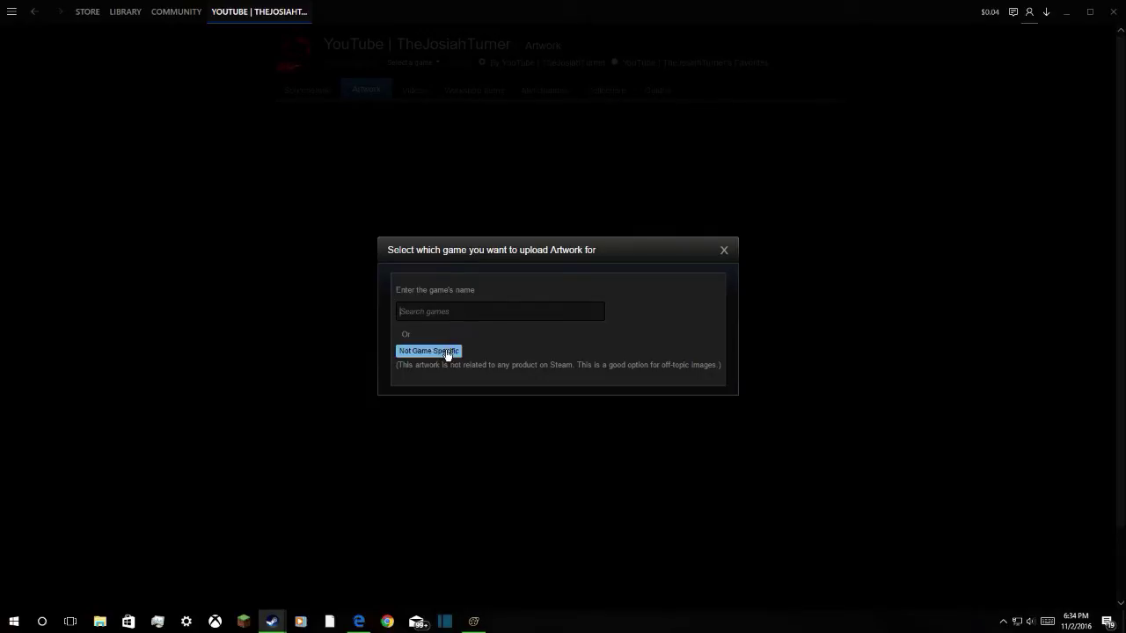
click(447, 350)
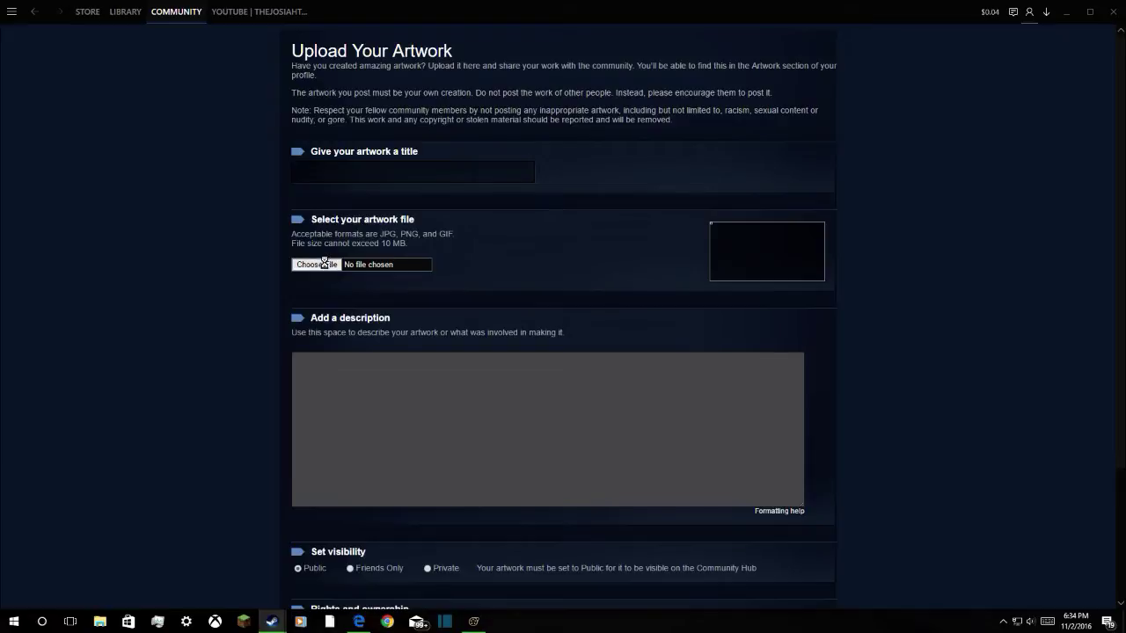
Choose poster.jpeg from the renders folder as the artwork file and enter the description "my channel art :D"
click(319, 264)
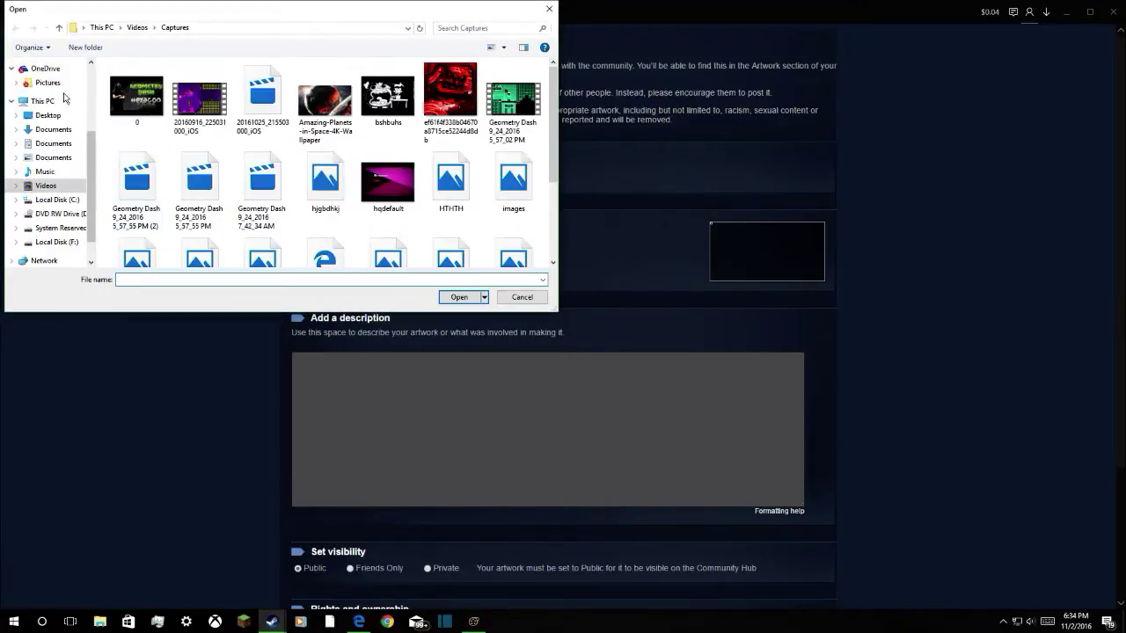
scroll(53, 113, up, 2)
scroll(50, 113, up, 1)
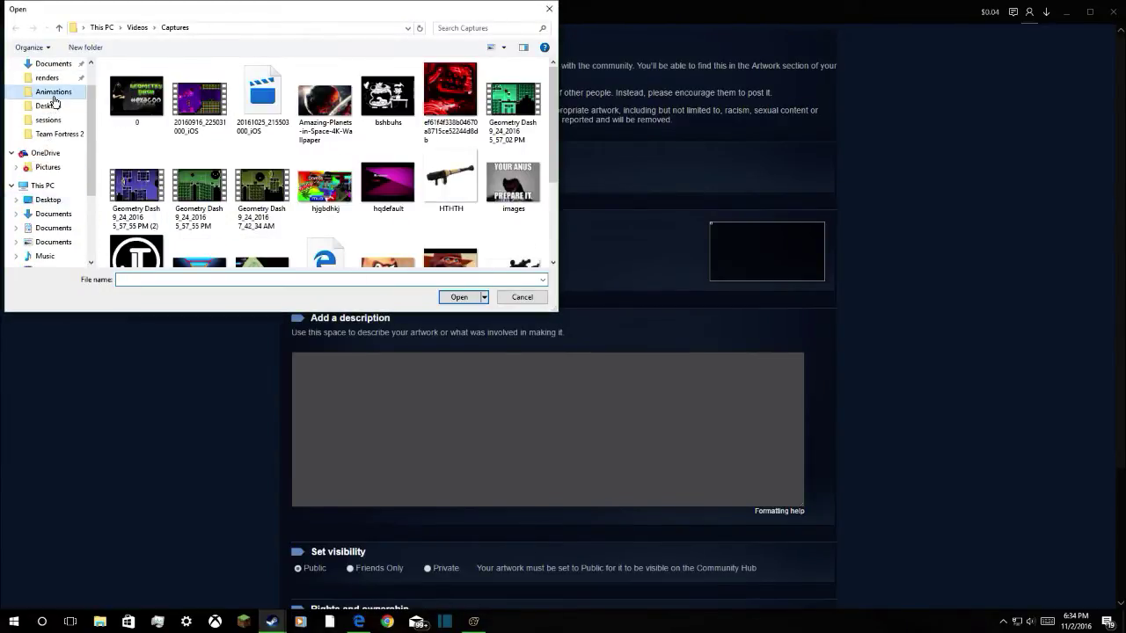
click(51, 92)
click(51, 106)
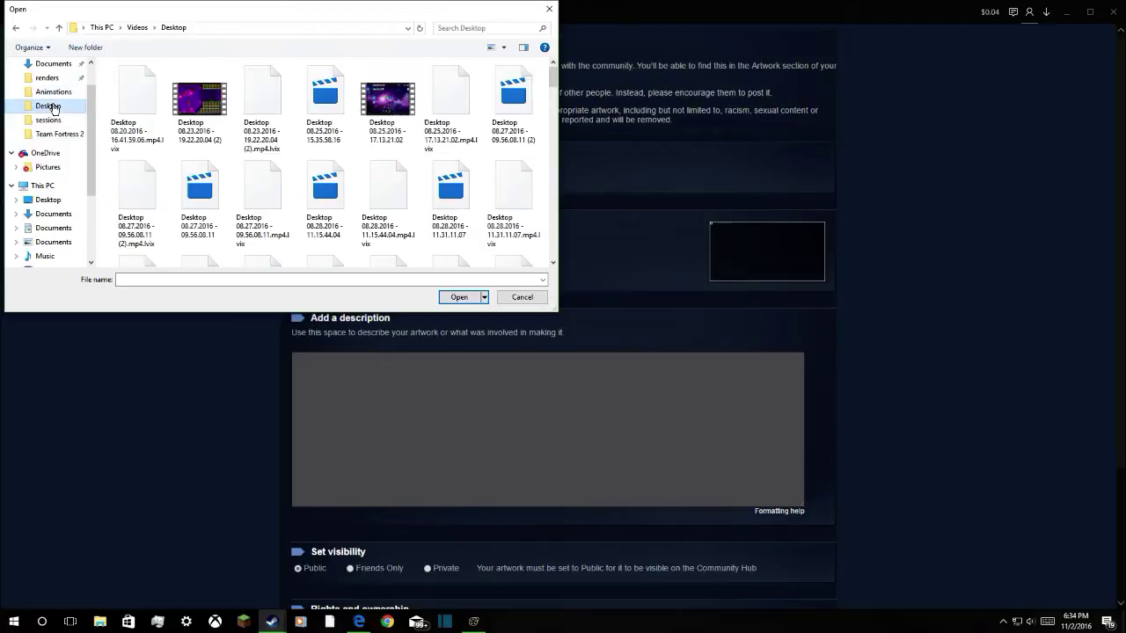
click(48, 80)
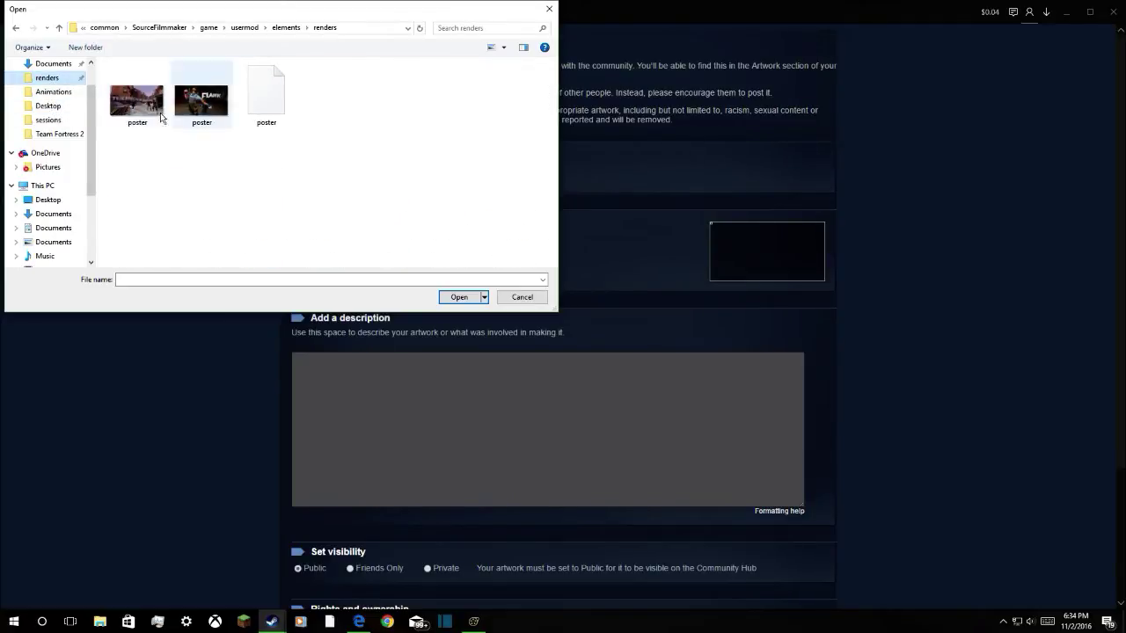
double_click(135, 110)
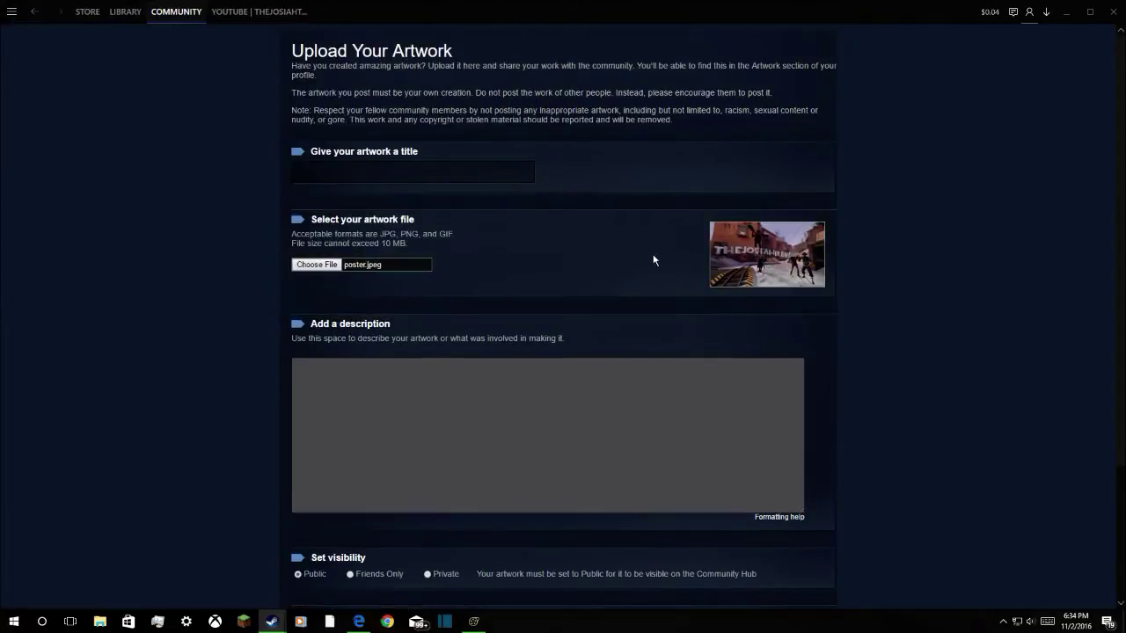
click(472, 385)
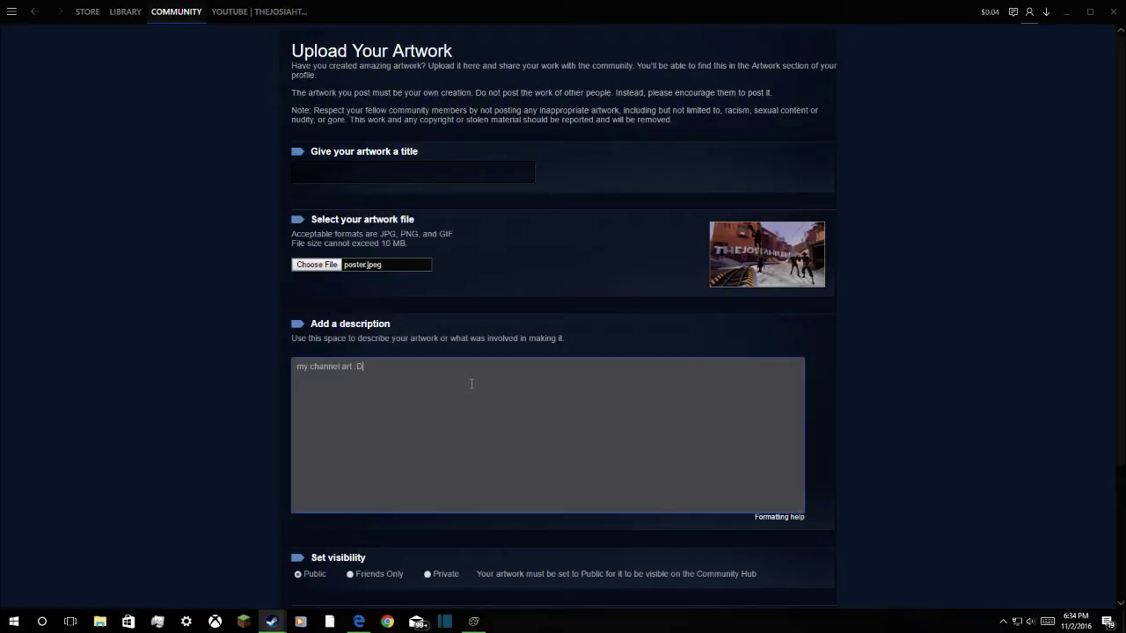
Title the artwork "channel art boiiiii" and try to save the upload
click(474, 176)
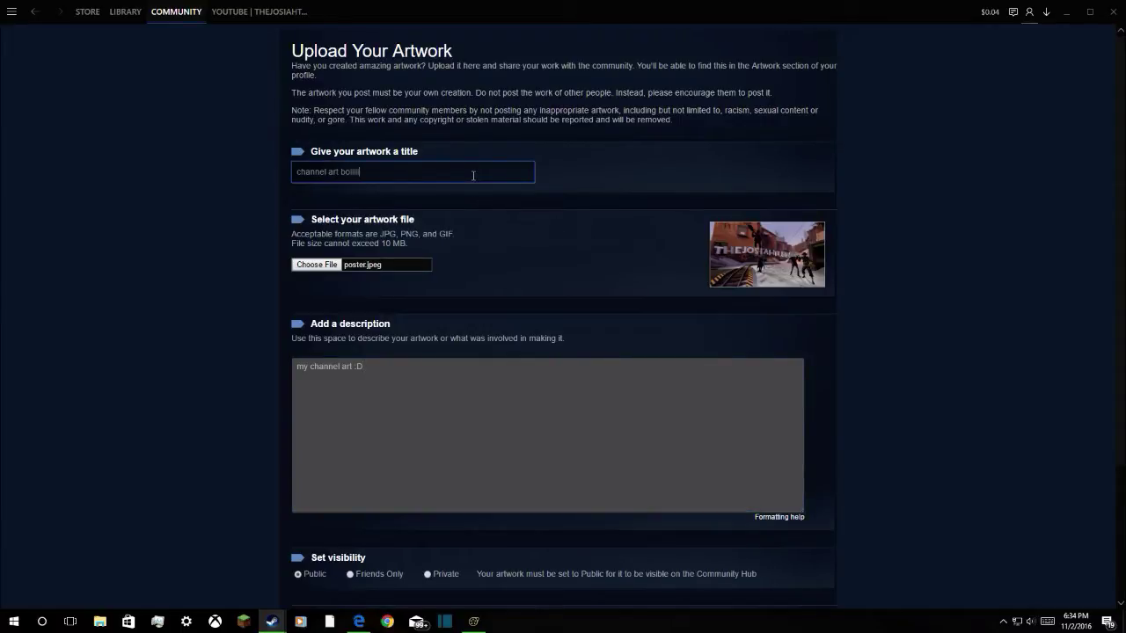
scroll(642, 365, down, 3)
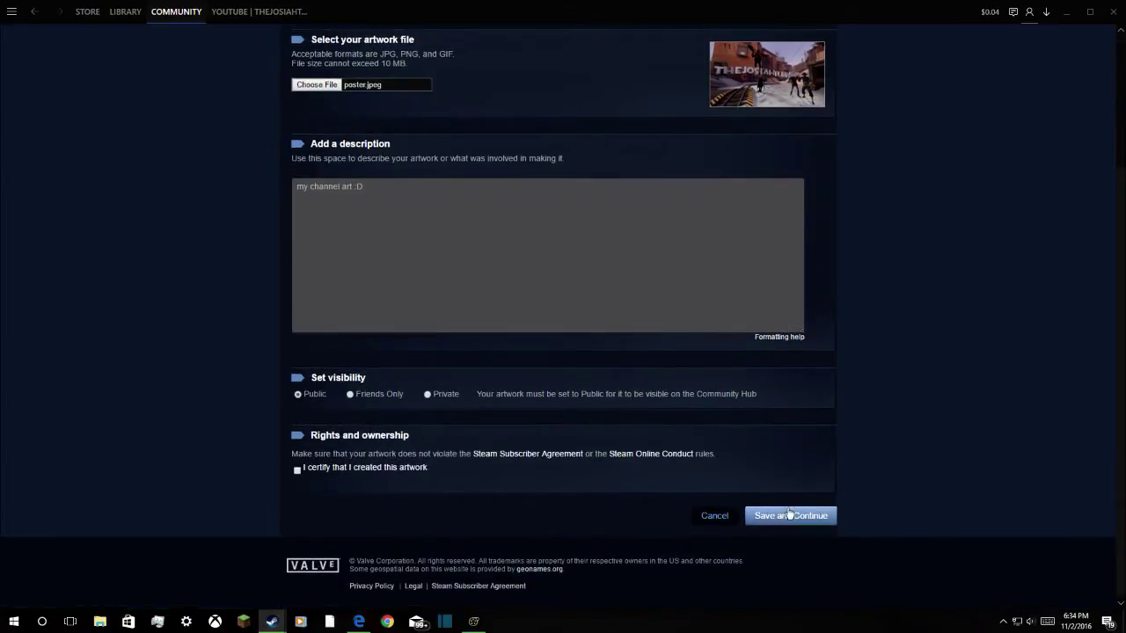
click(787, 517)
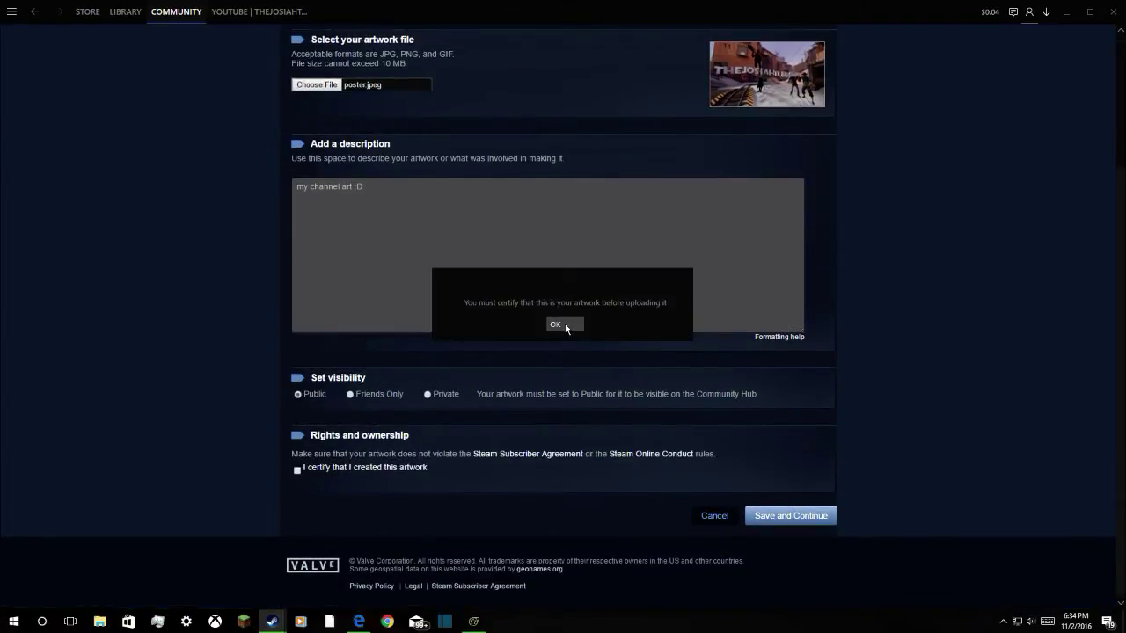
click(556, 325)
scroll(325, 507, down, 2)
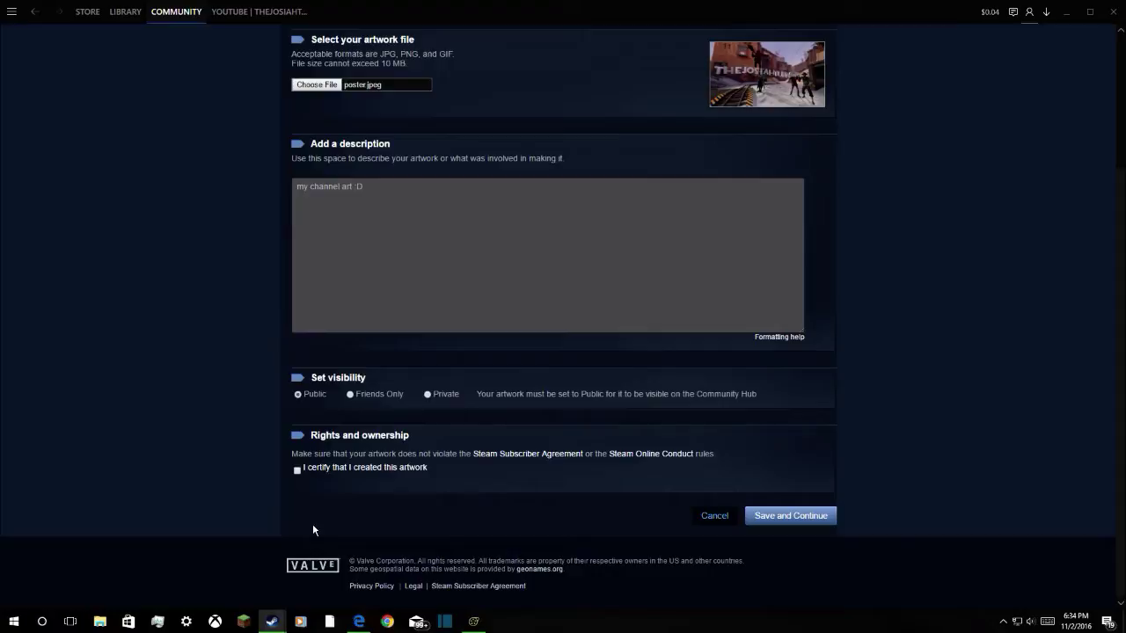
Certify that you created the artwork and submit the upload
click(297, 470)
click(748, 516)
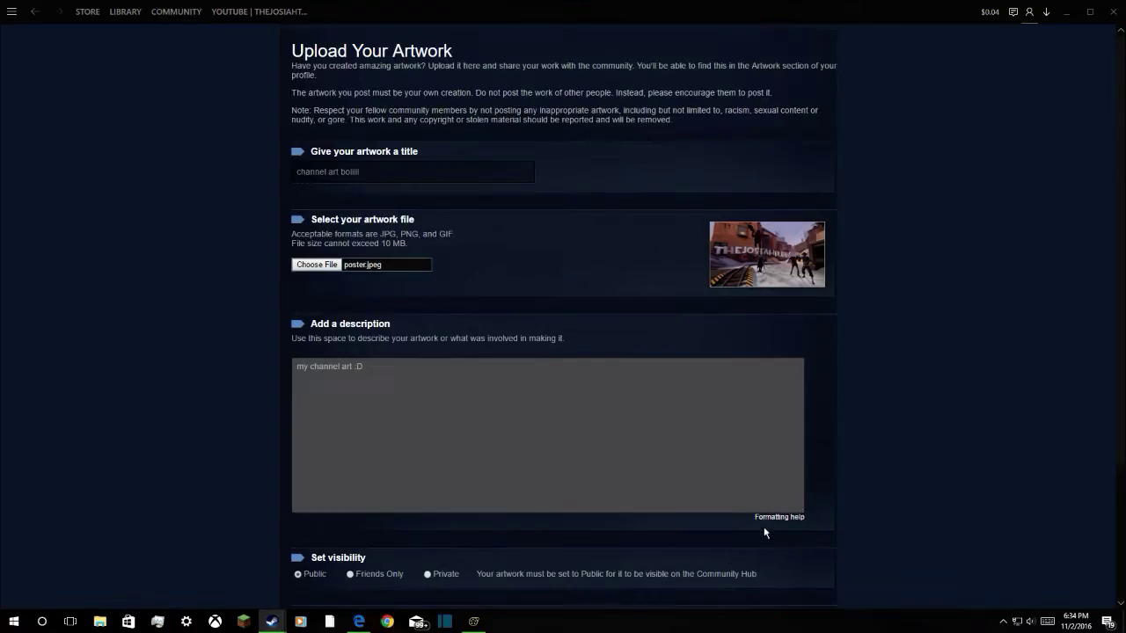
scroll(637, 466, down, 3)
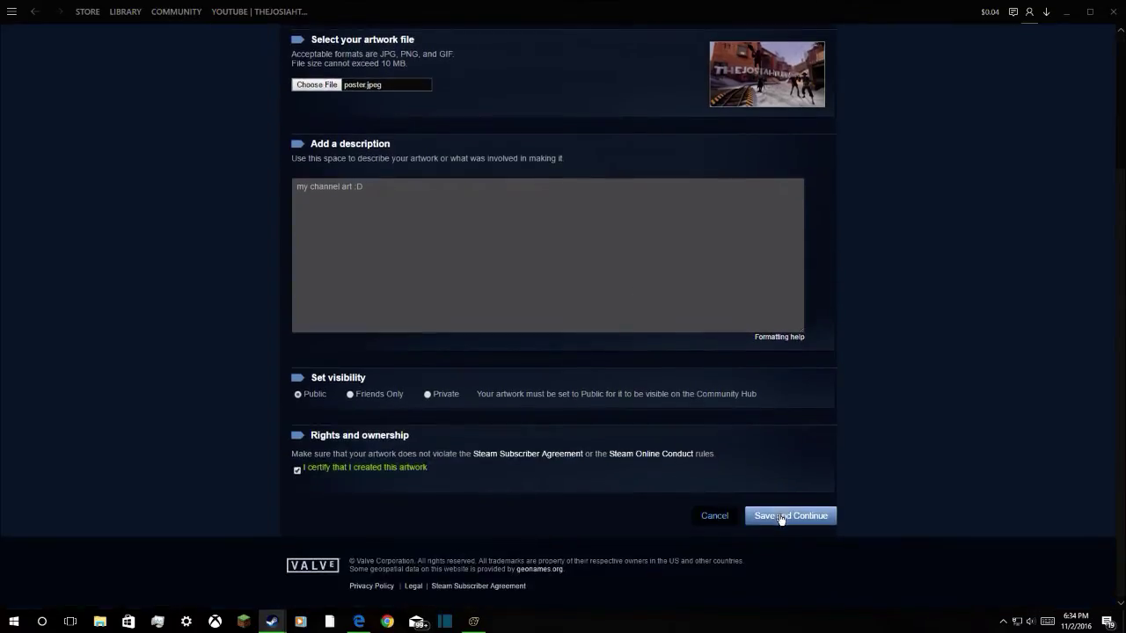
click(785, 518)
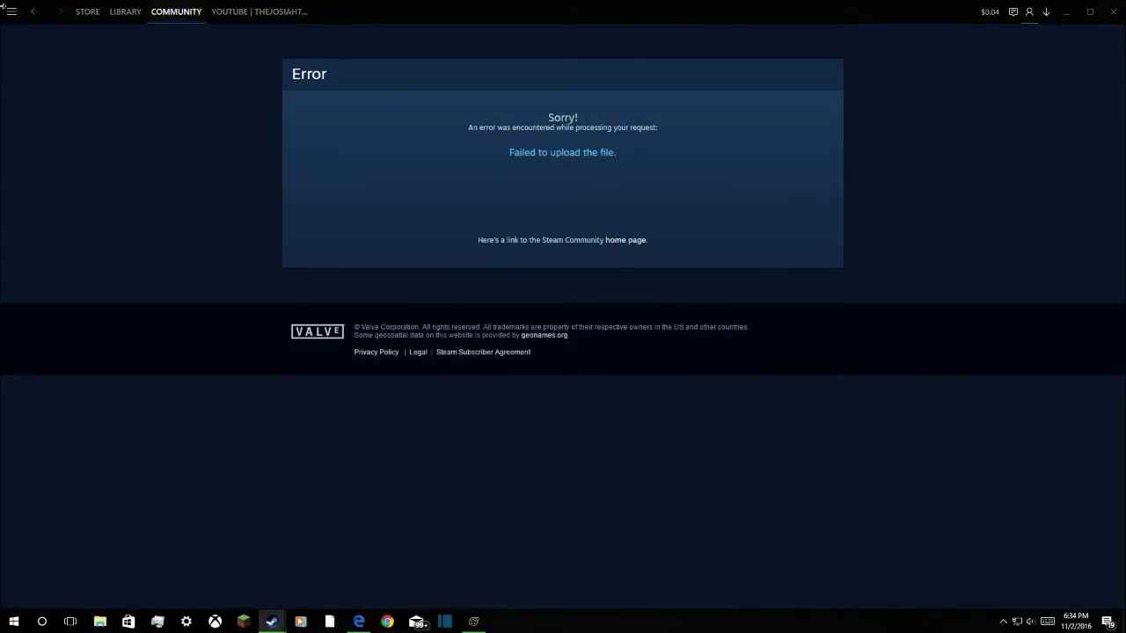
Return to the filled-in upload form and submit the artwork again
click(38, 19)
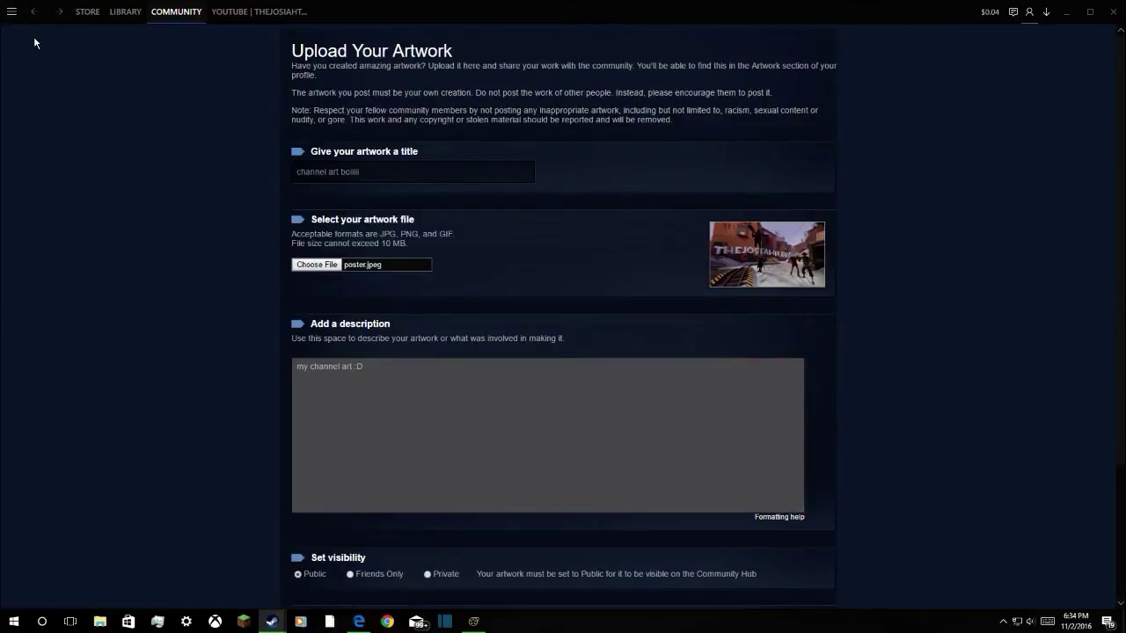
scroll(621, 347, down, 3)
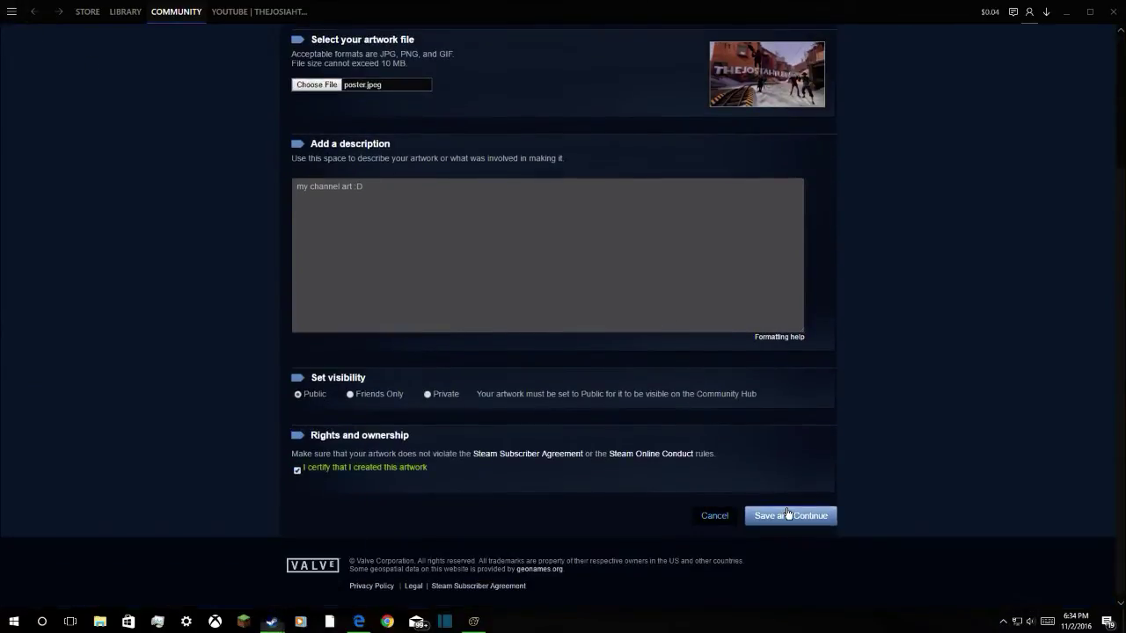
click(787, 516)
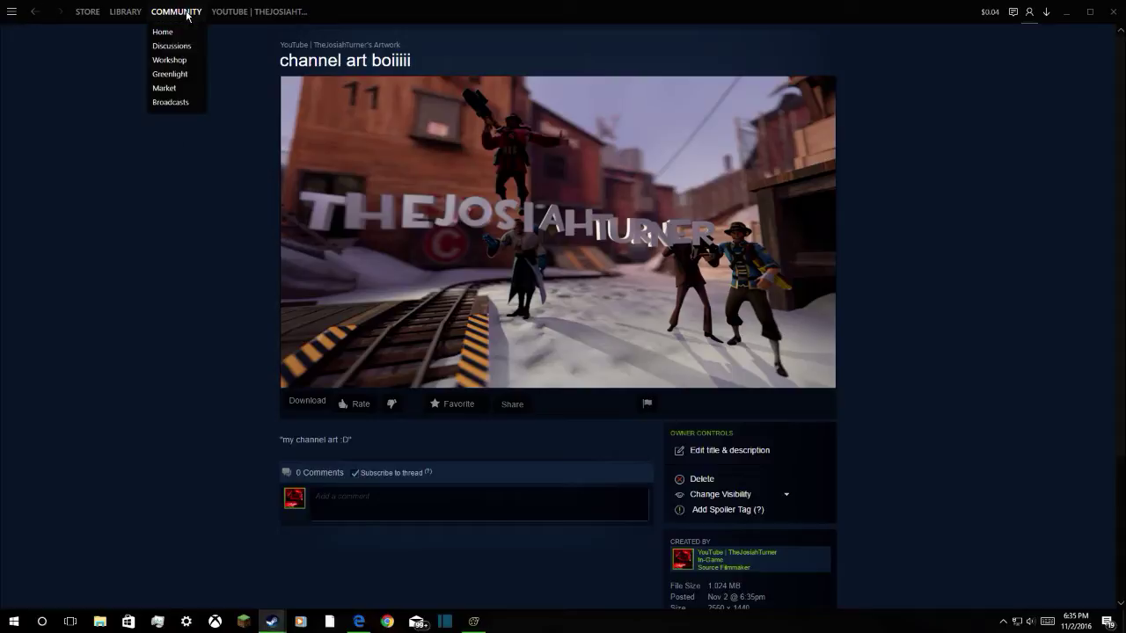
Check the uploaded channel art in your own artwork gallery and switch to your screenshots
mouse_move(247, 12)
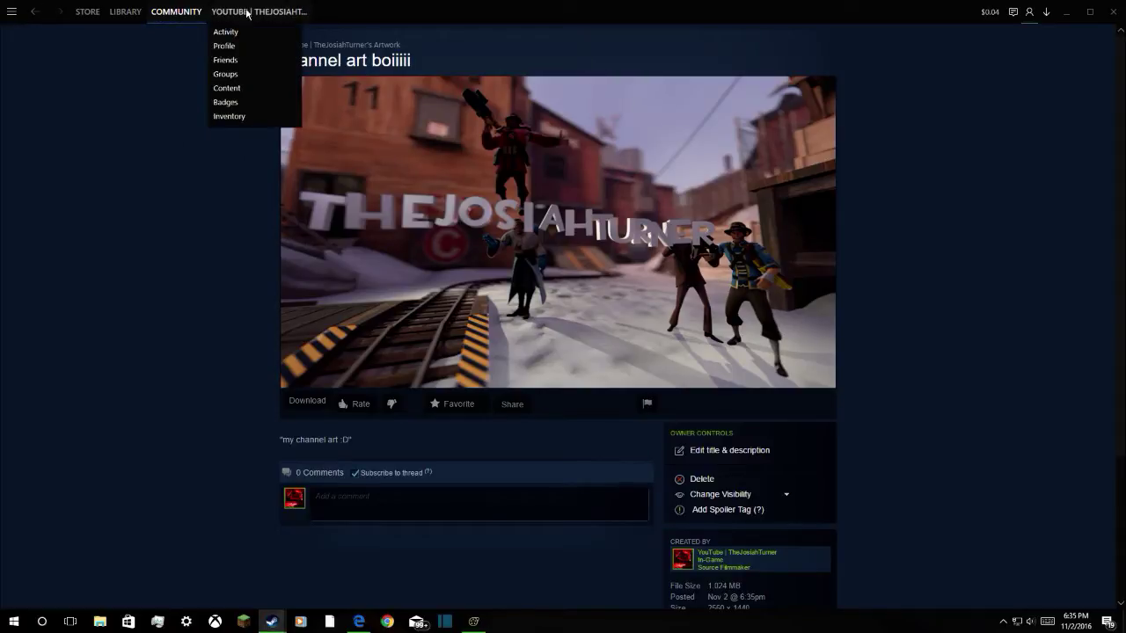
click(297, 44)
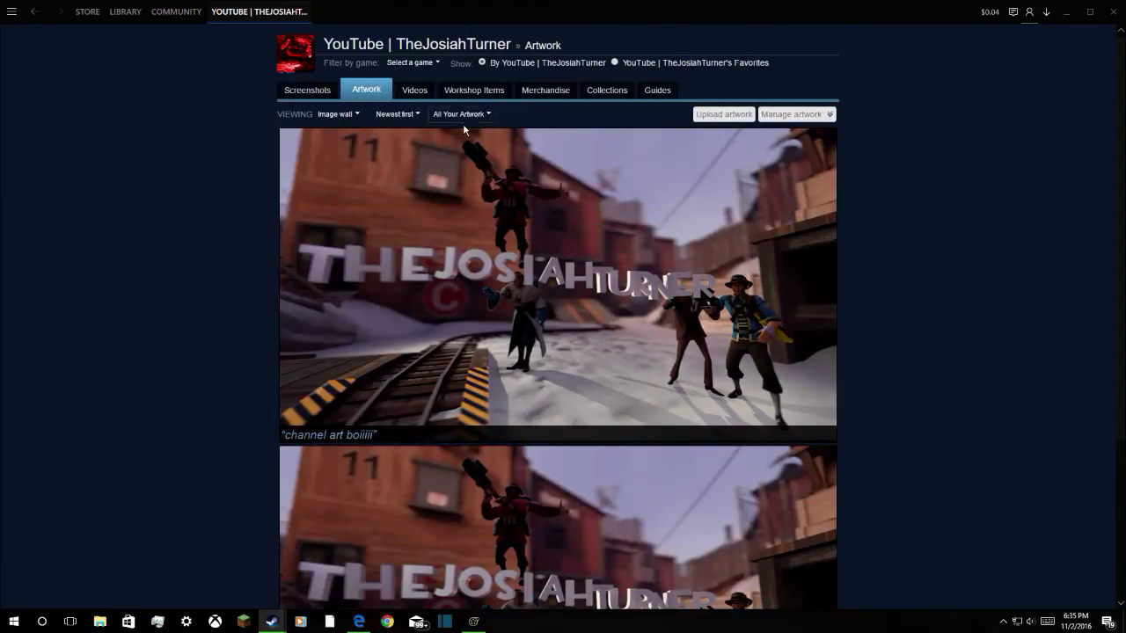
click(310, 91)
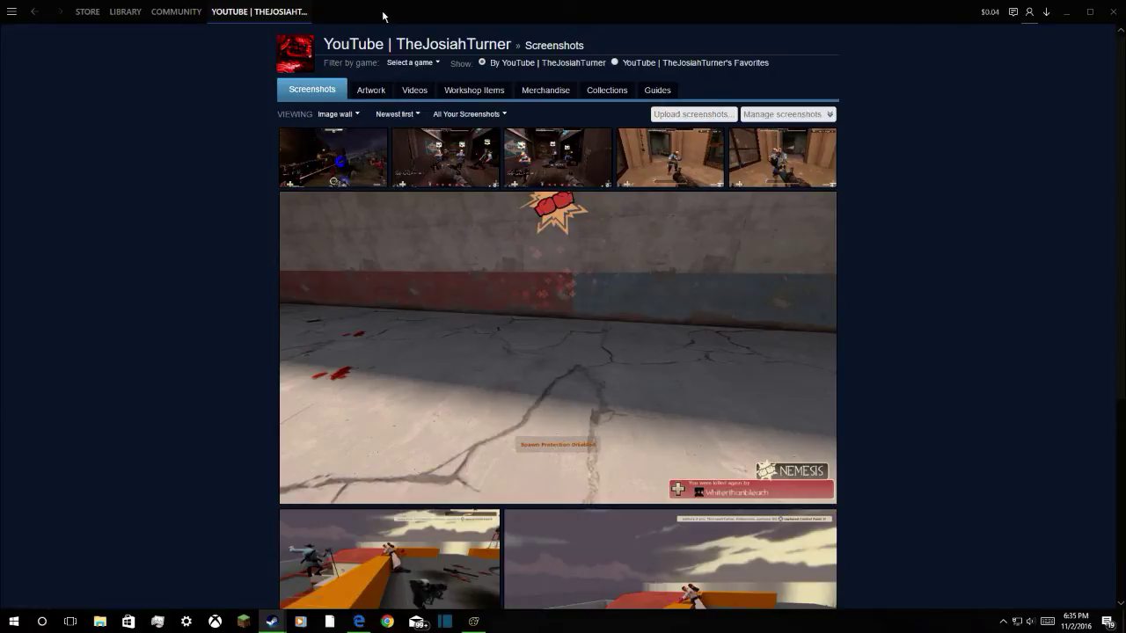
Return to the library, open the friends list and go to your own profile from it
click(123, 11)
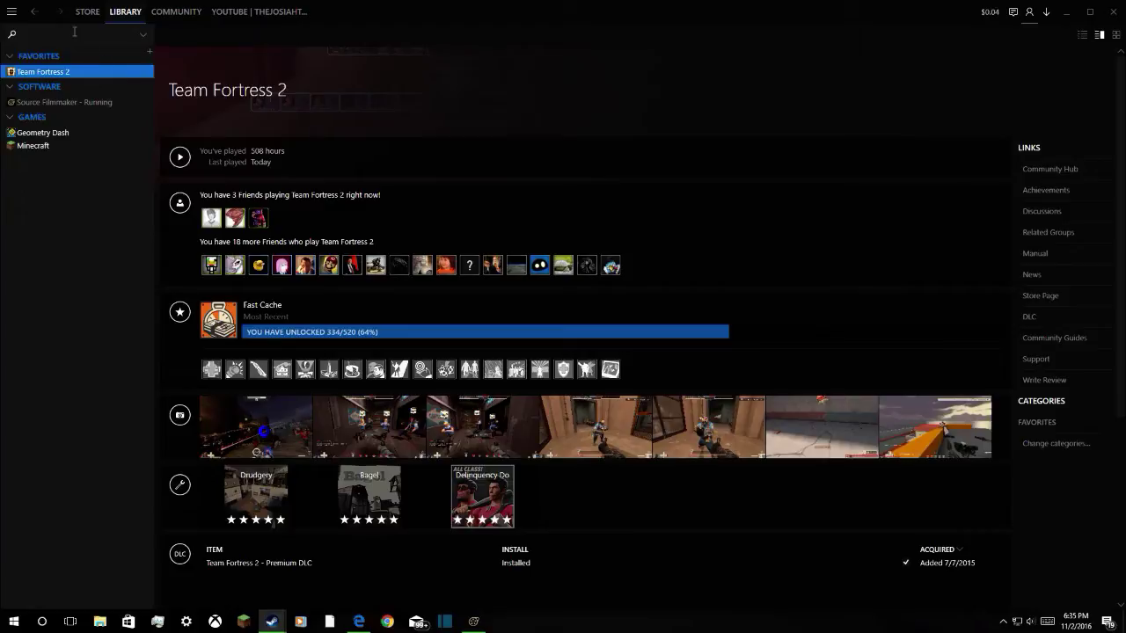
click(1028, 11)
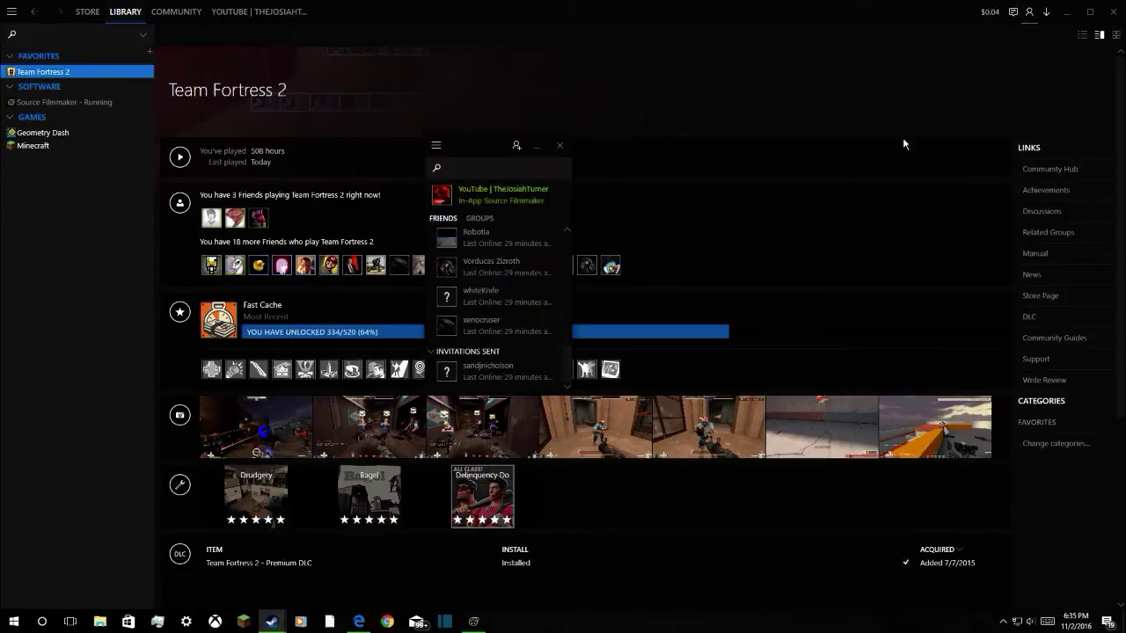
click(446, 195)
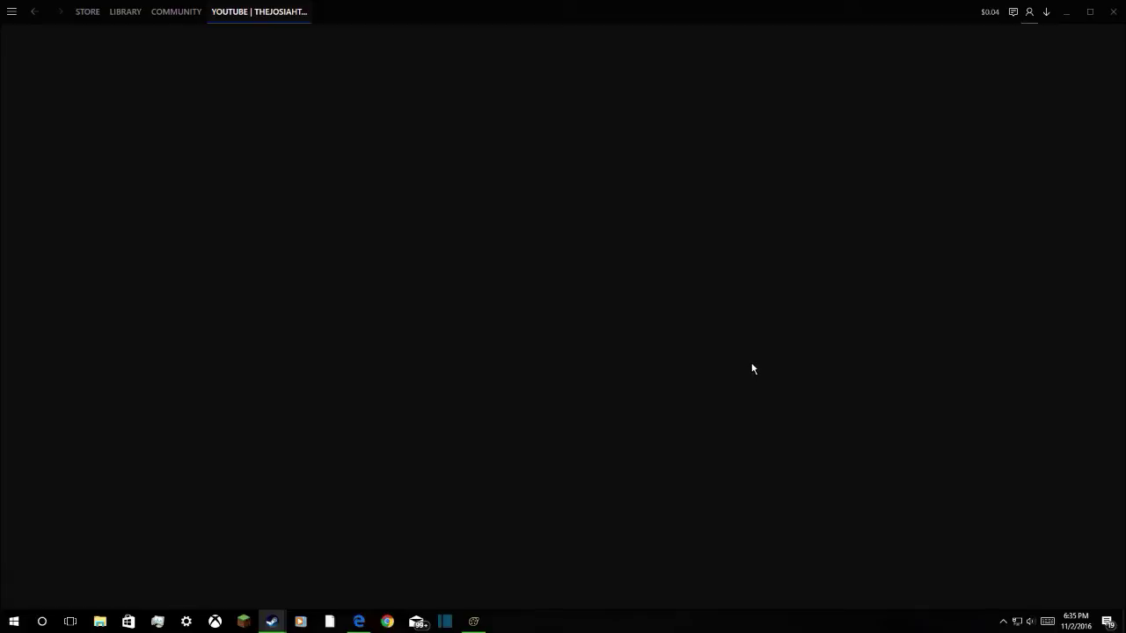
Look through your profile page, including the recent activity, content links, comments and friends
right_click(865, 316)
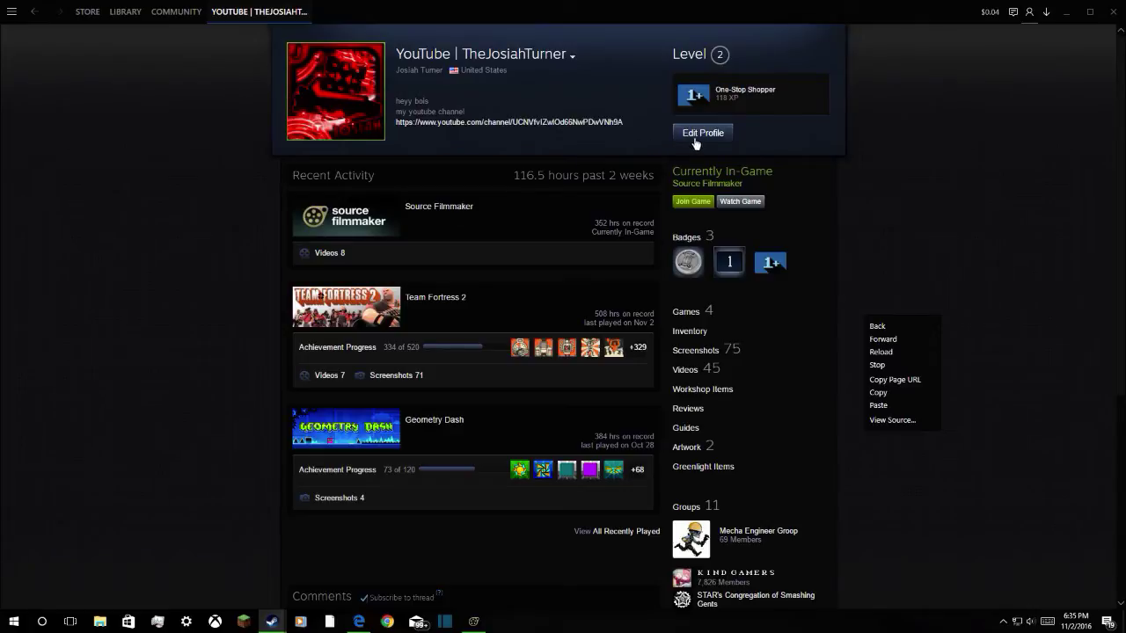
click(573, 56)
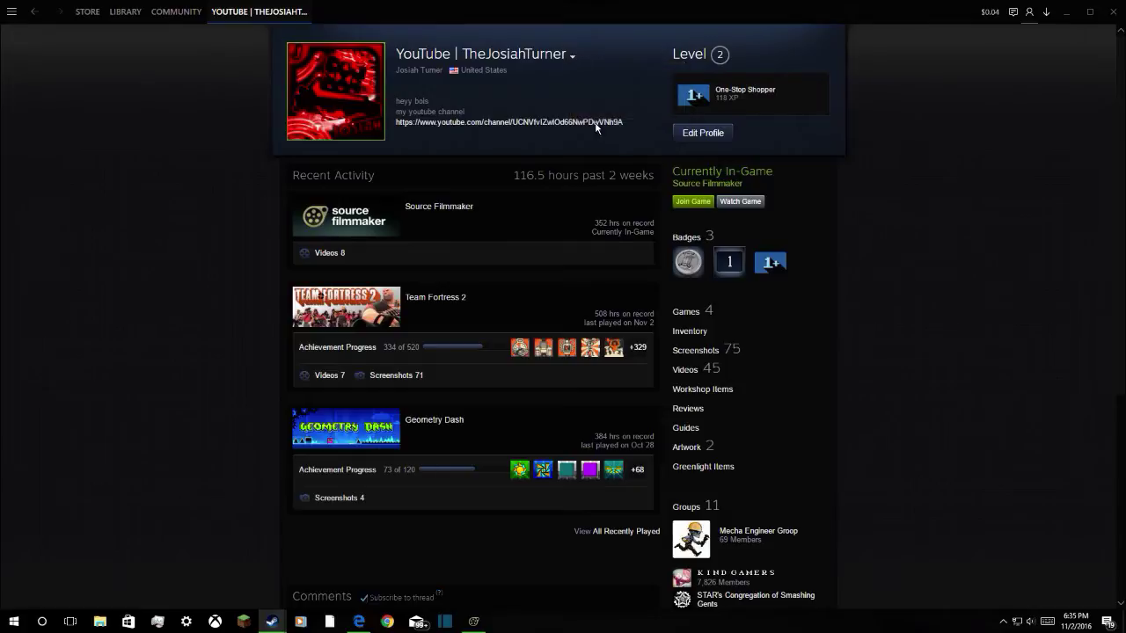
scroll(592, 275, down, 2)
scroll(592, 280, down, 1)
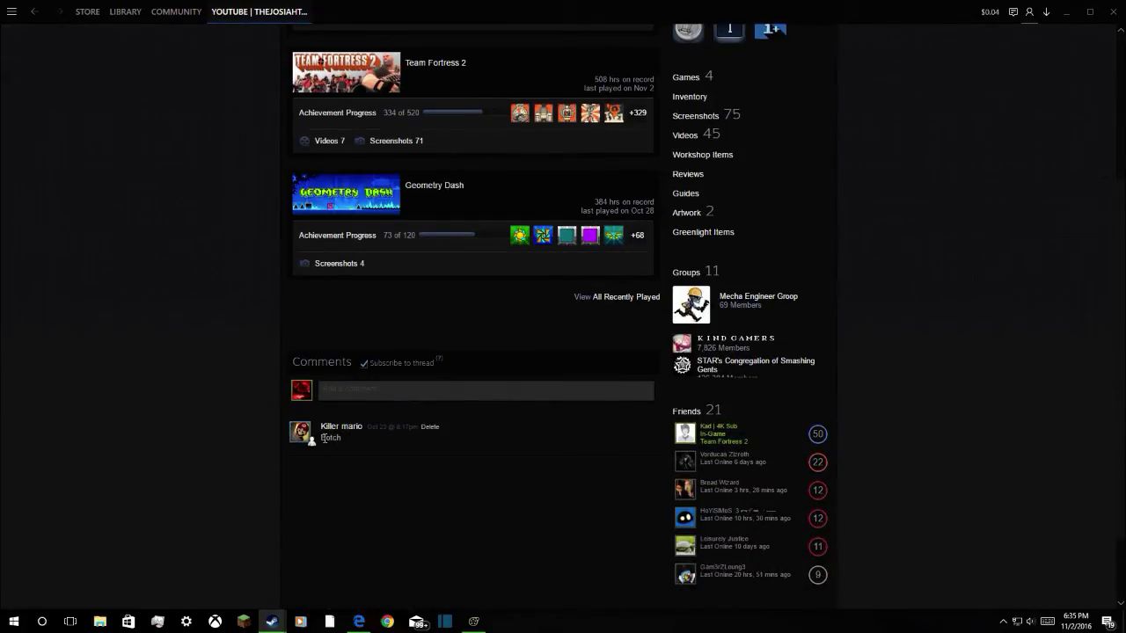
scroll(416, 414, up, 3)
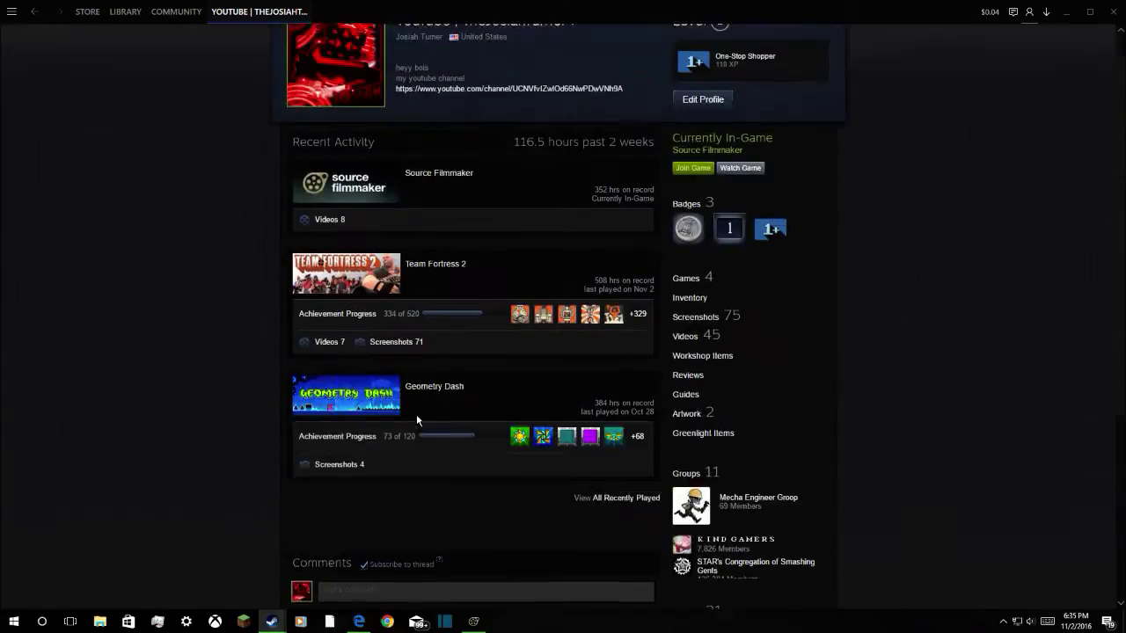
right_click(892, 257)
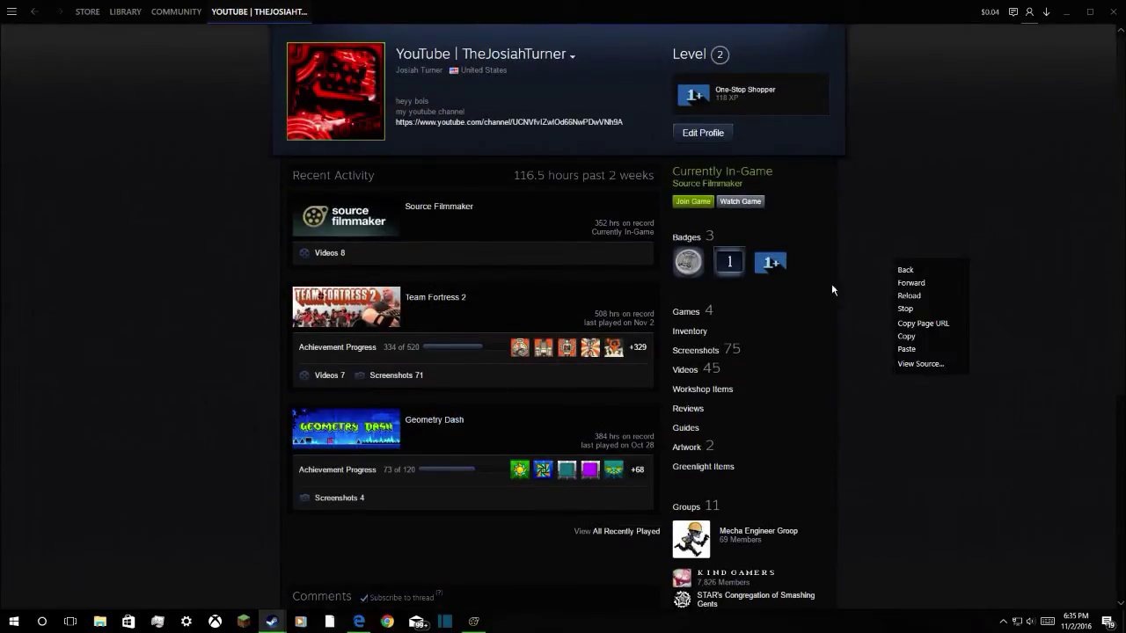
click(797, 294)
right_click(791, 324)
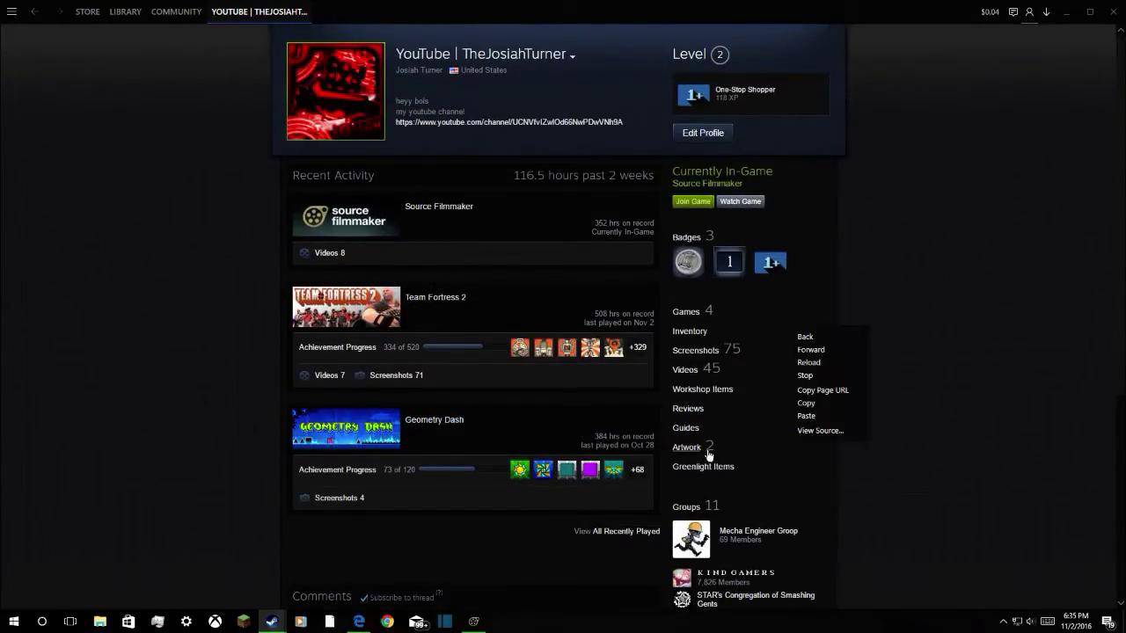
click(519, 538)
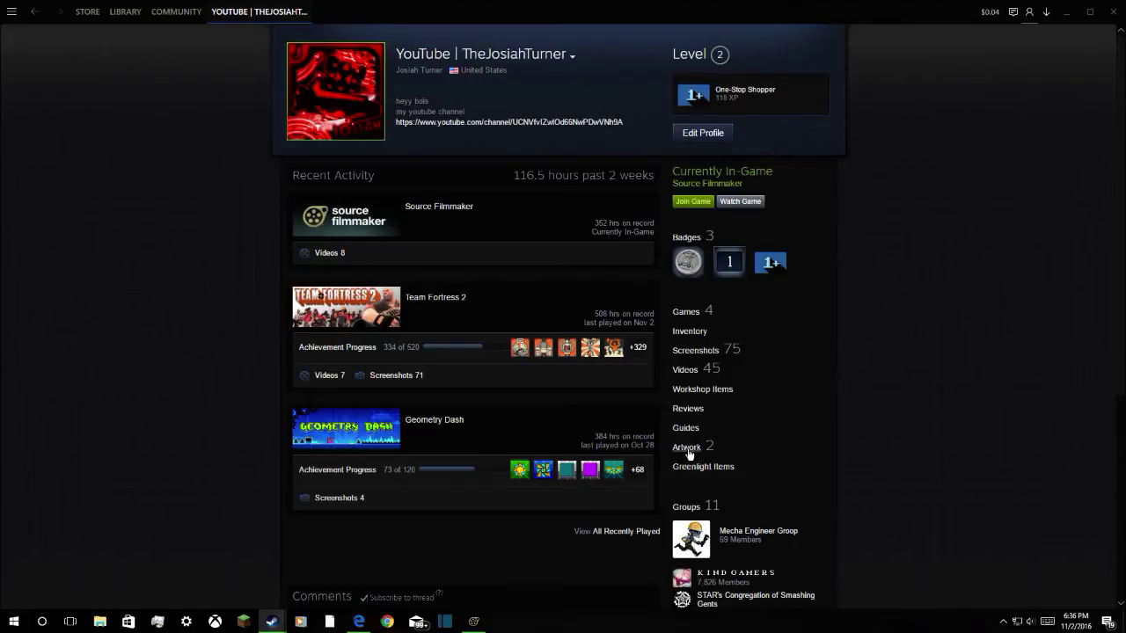
scroll(695, 448, down, 2)
scroll(695, 448, down, 1)
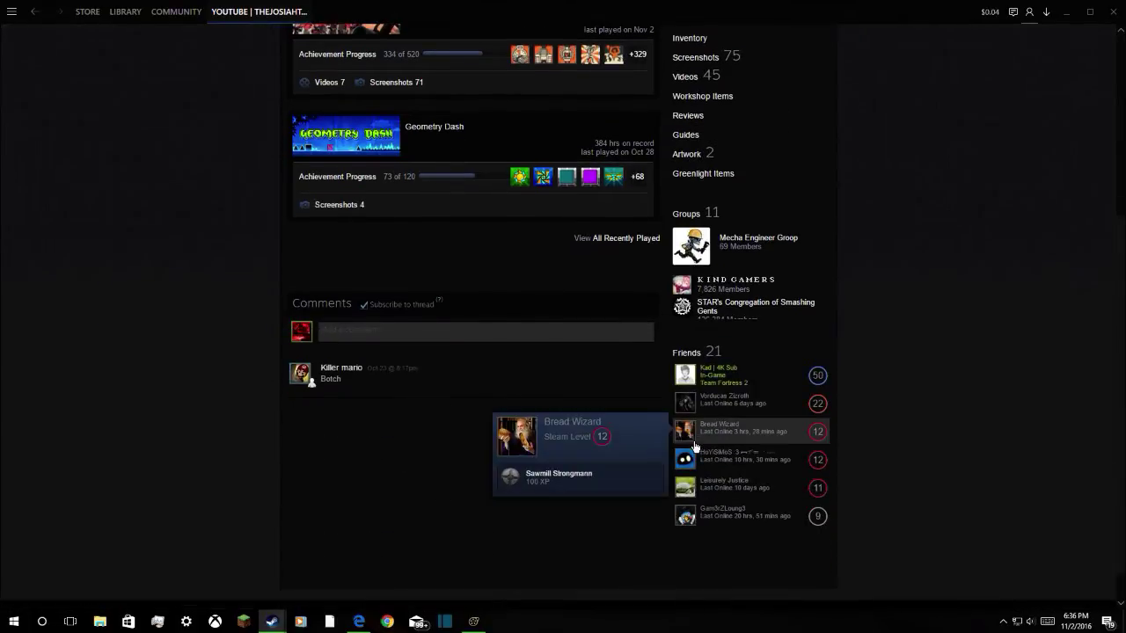
scroll(695, 447, up, 3)
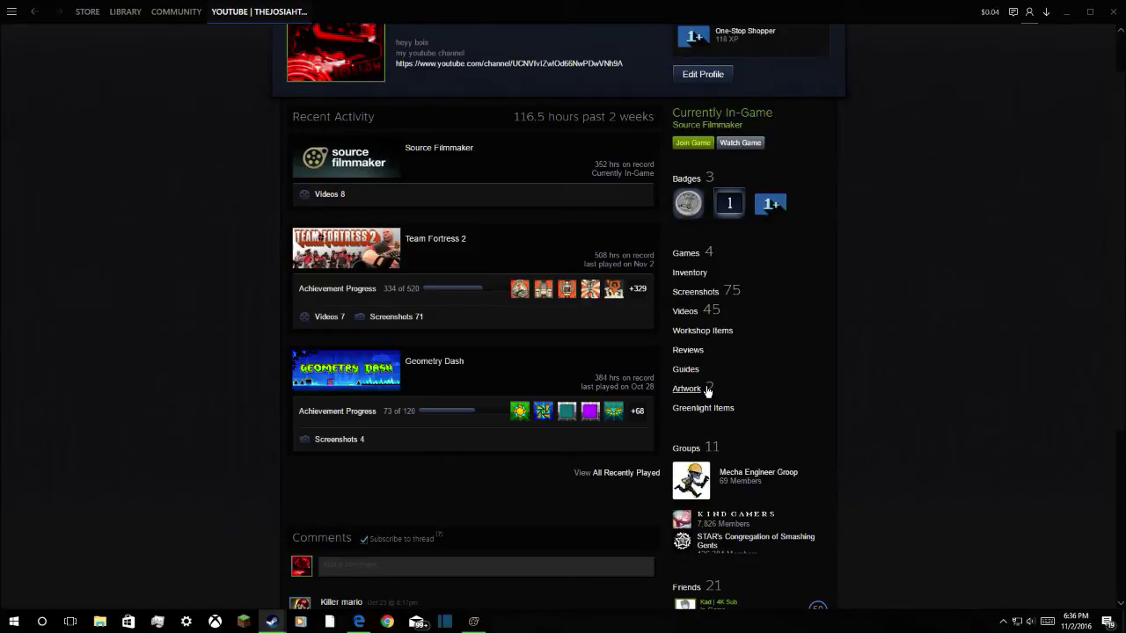
Open your profile's artwork gallery, preview the newest artwork and close the preview
click(687, 388)
click(678, 216)
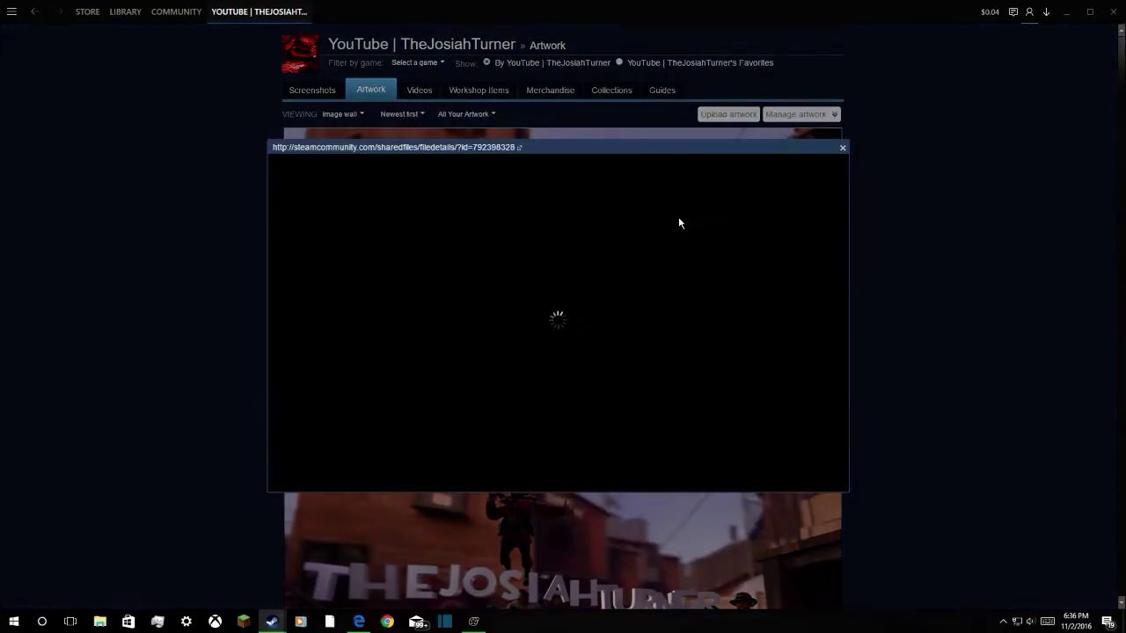
click(842, 147)
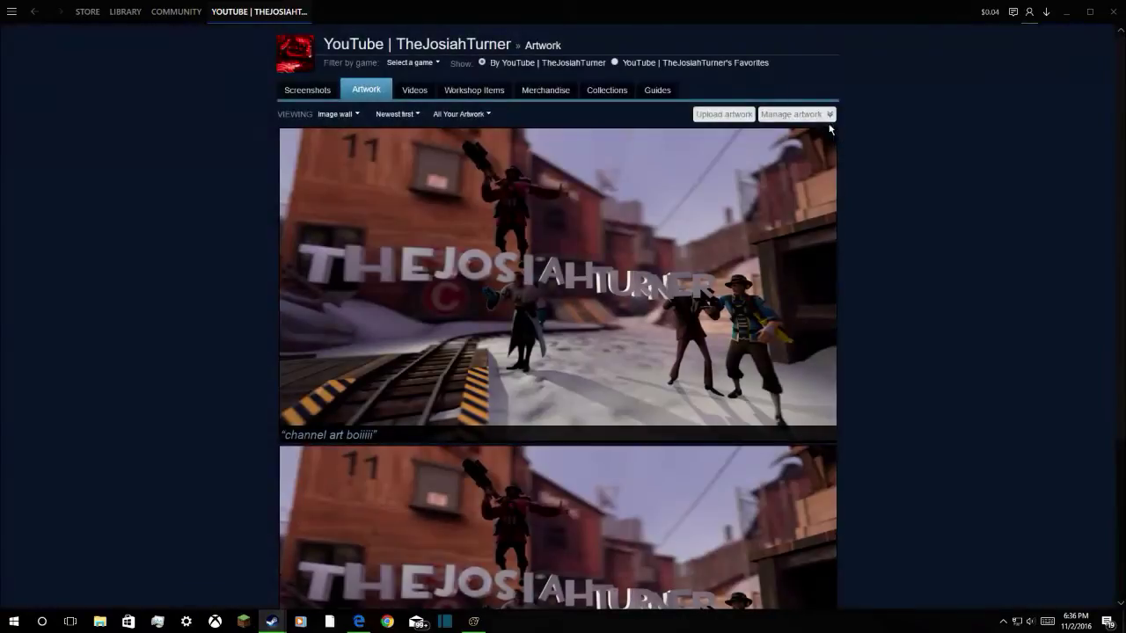
Select the newest "channel art boiiiii" artwork for management, make it Public and return to the gallery
click(826, 114)
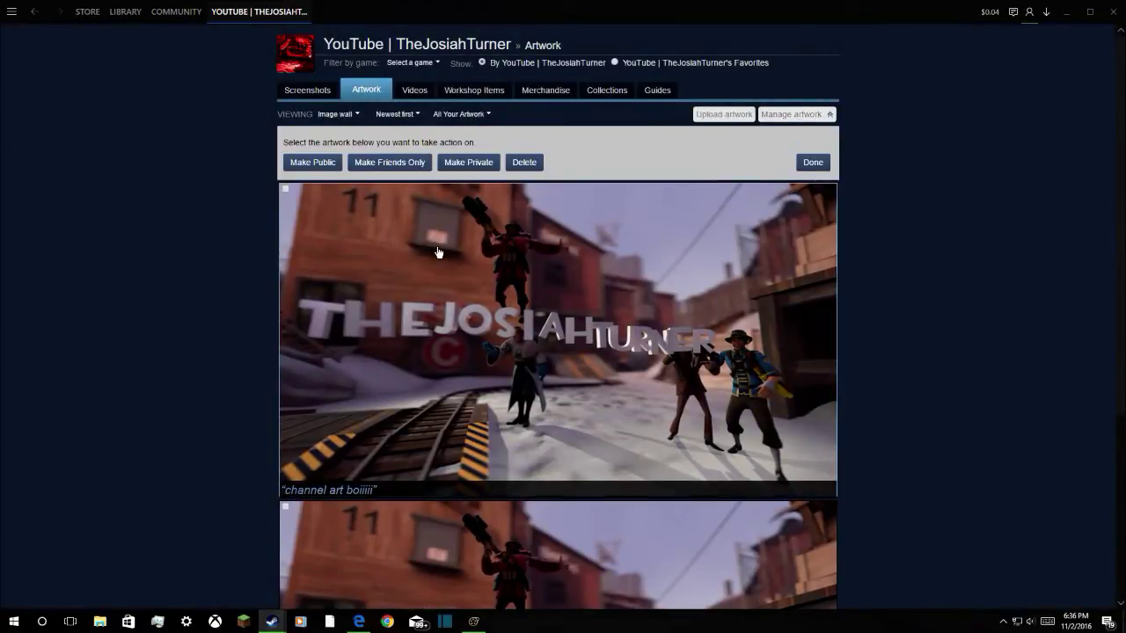
click(348, 115)
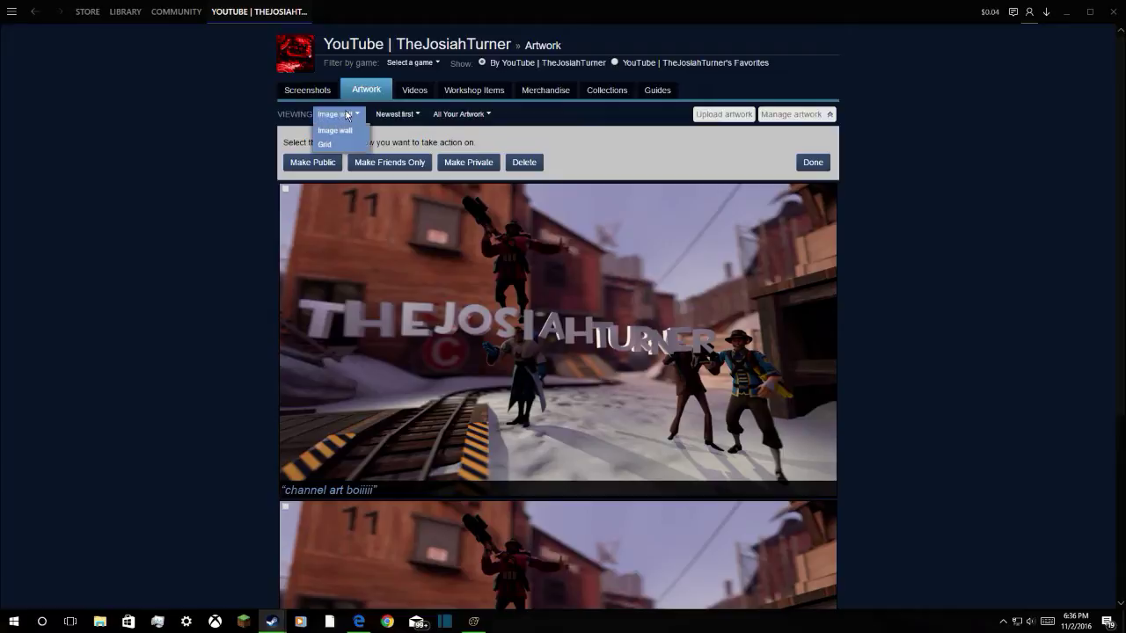
click(287, 190)
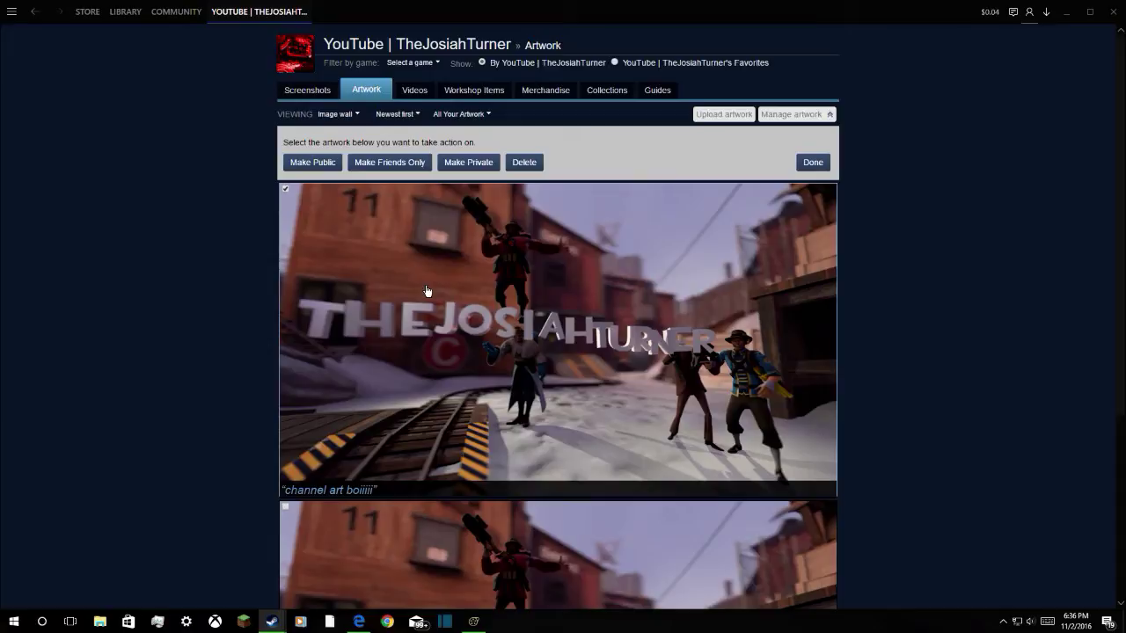
click(313, 164)
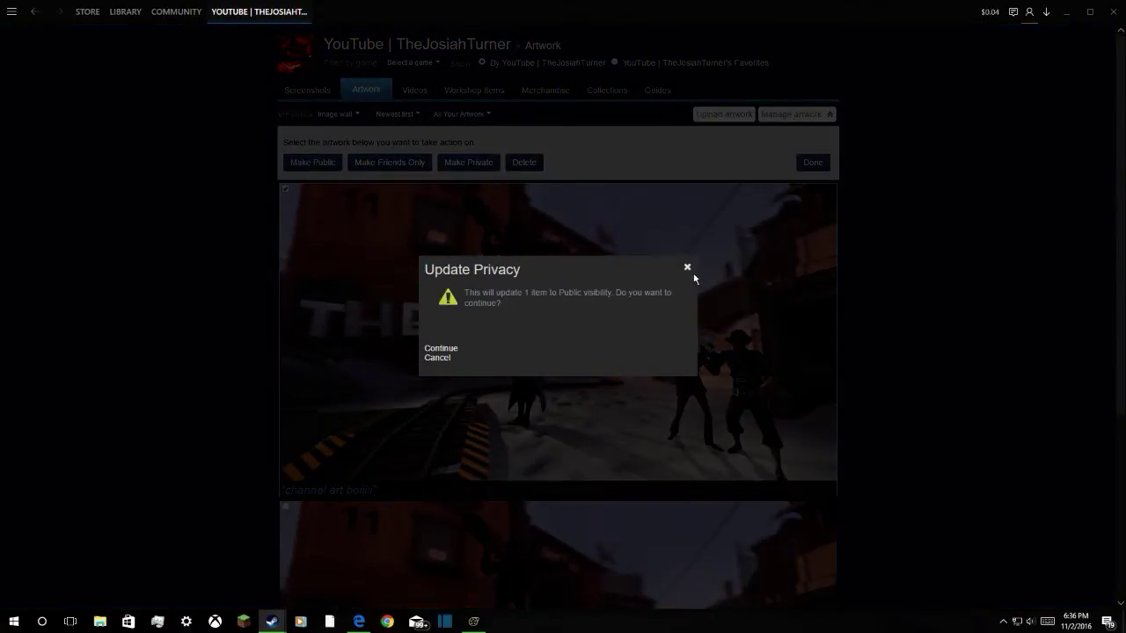
click(441, 349)
click(300, 161)
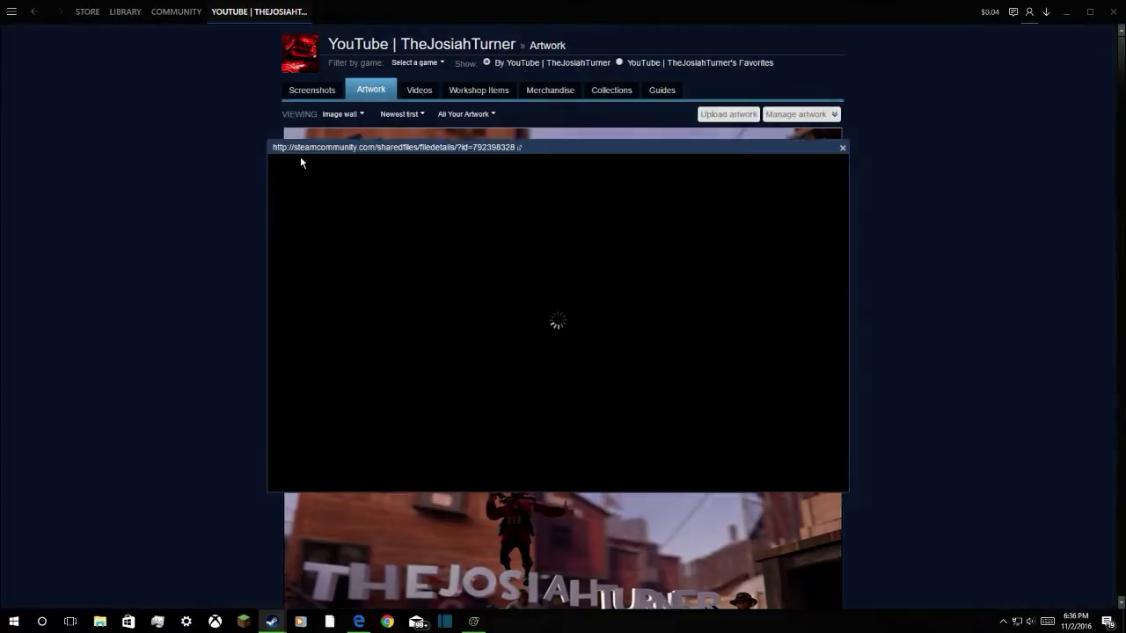
click(845, 151)
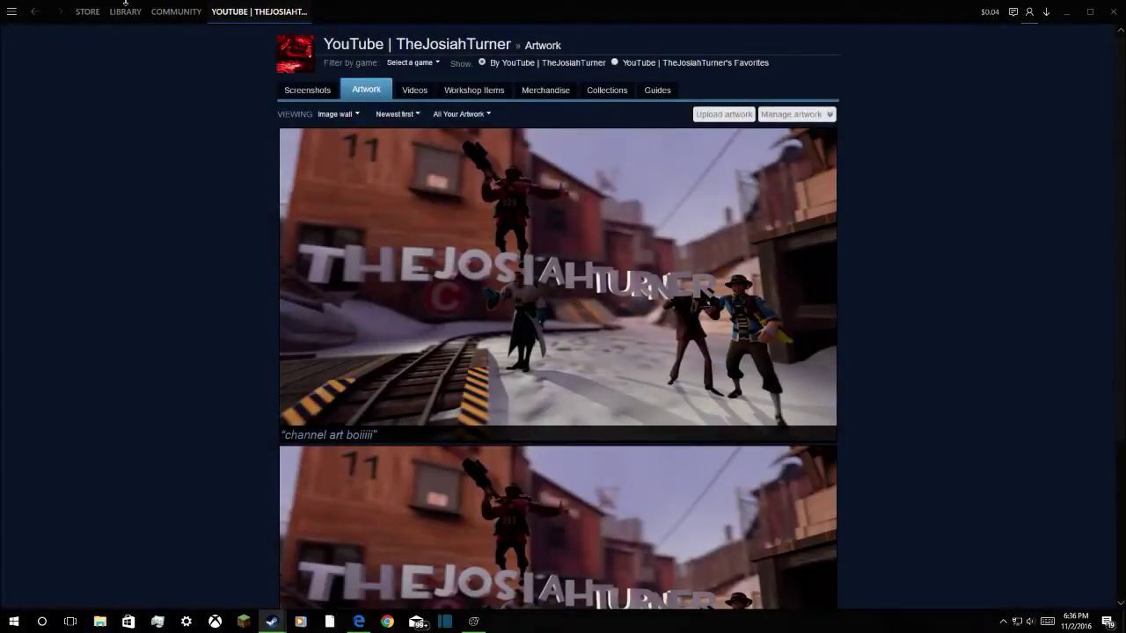
Return to the library and open the profile of a friend playing Team Fortress 2 from the friends list to view it
click(125, 10)
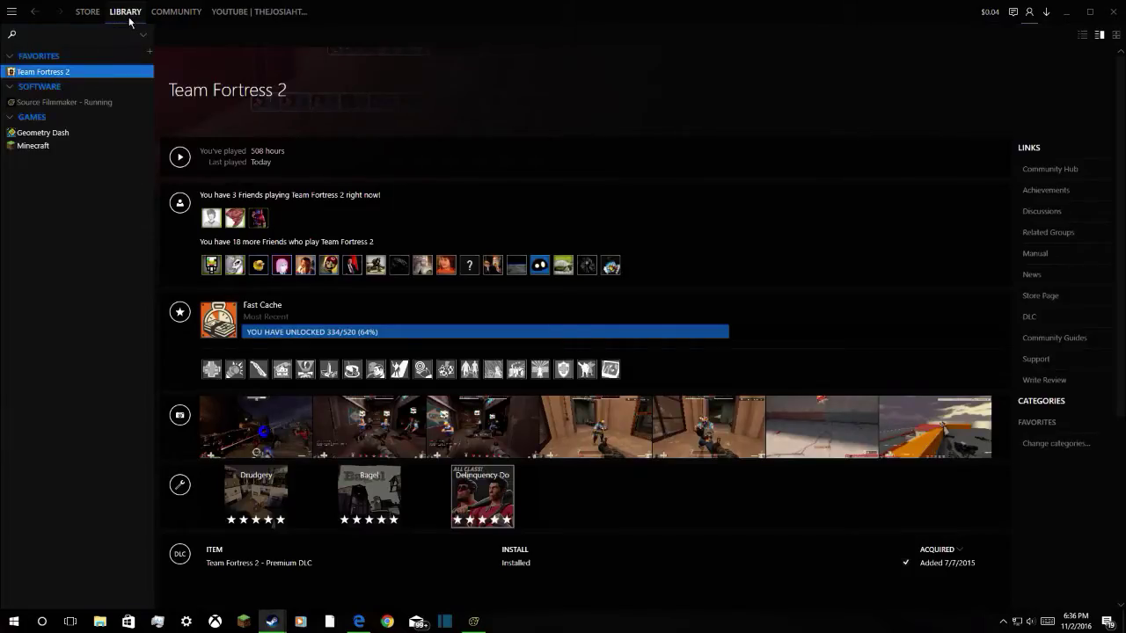
click(1032, 19)
scroll(538, 305, down, 3)
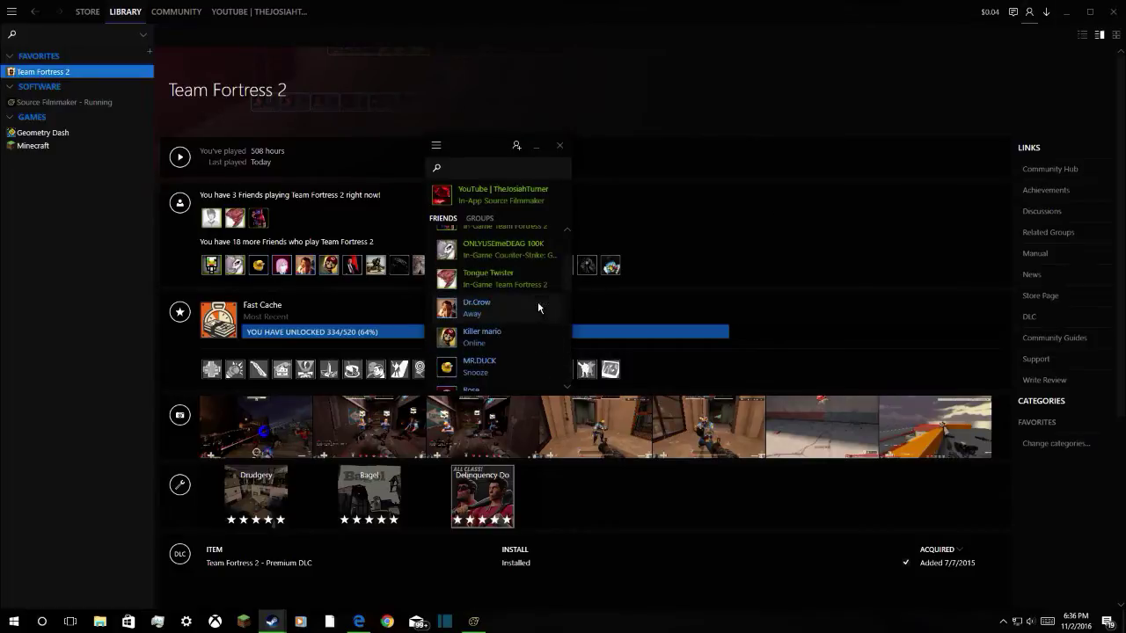
scroll(539, 307, up, 1)
scroll(539, 307, up, 1)
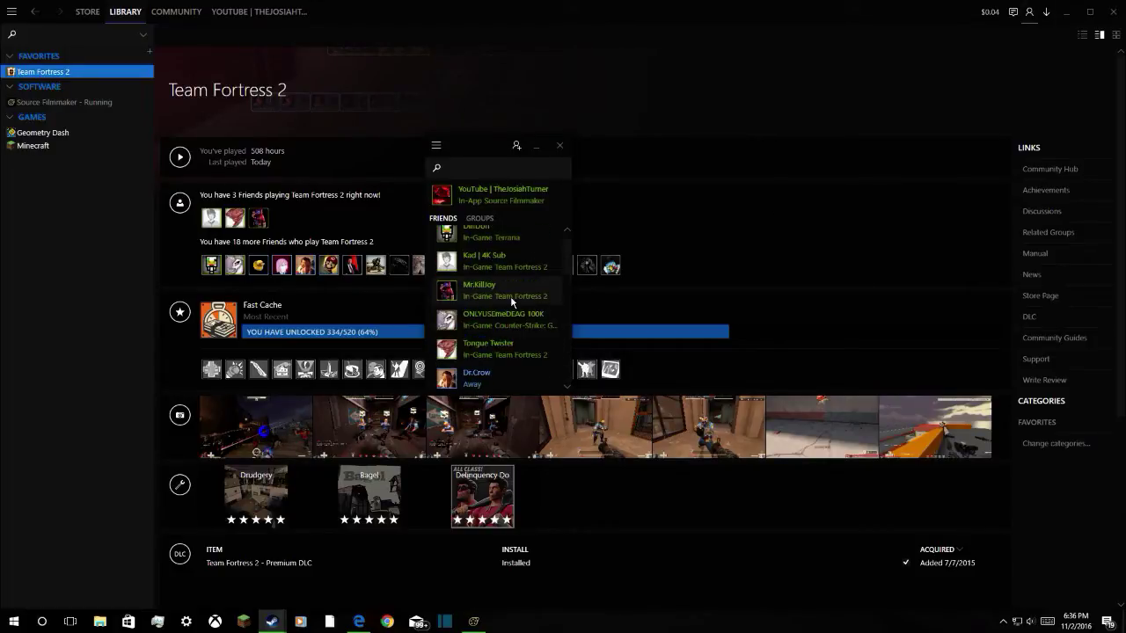
scroll(511, 297, up, 1)
click(444, 308)
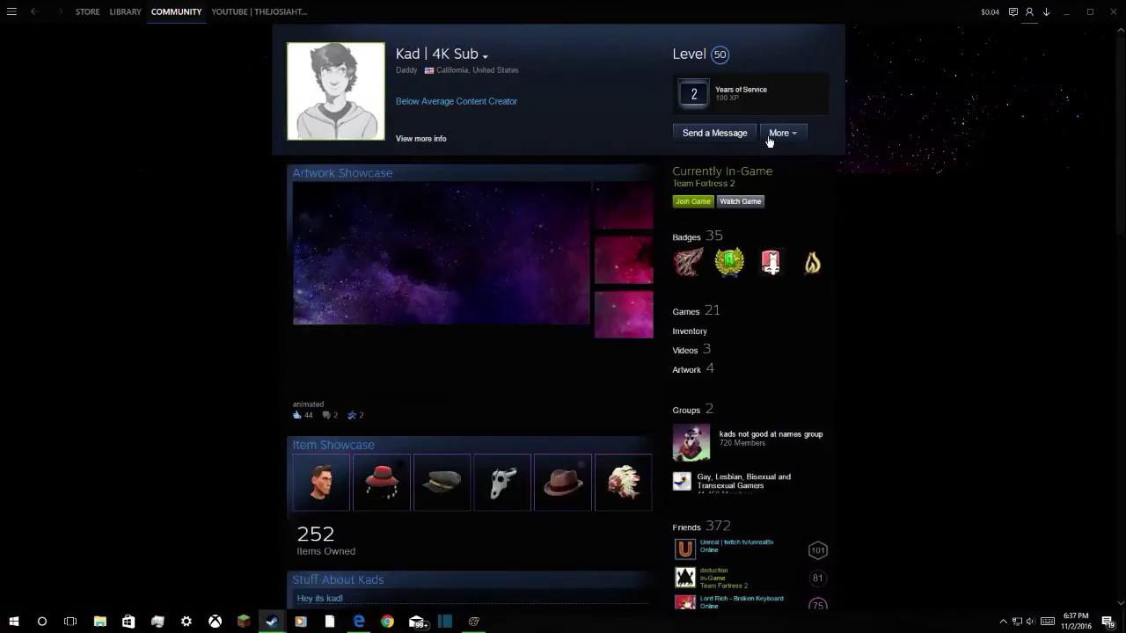
right_click(949, 318)
click(936, 172)
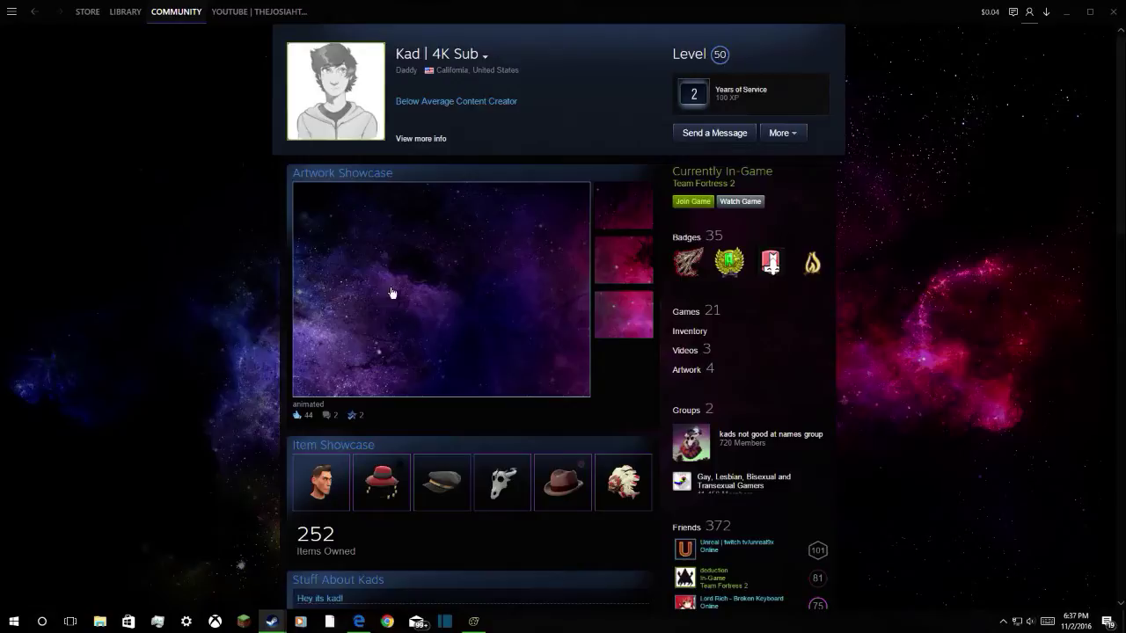
Go back to your own profile through the friends list and open its artwork gallery
mouse_move(243, 11)
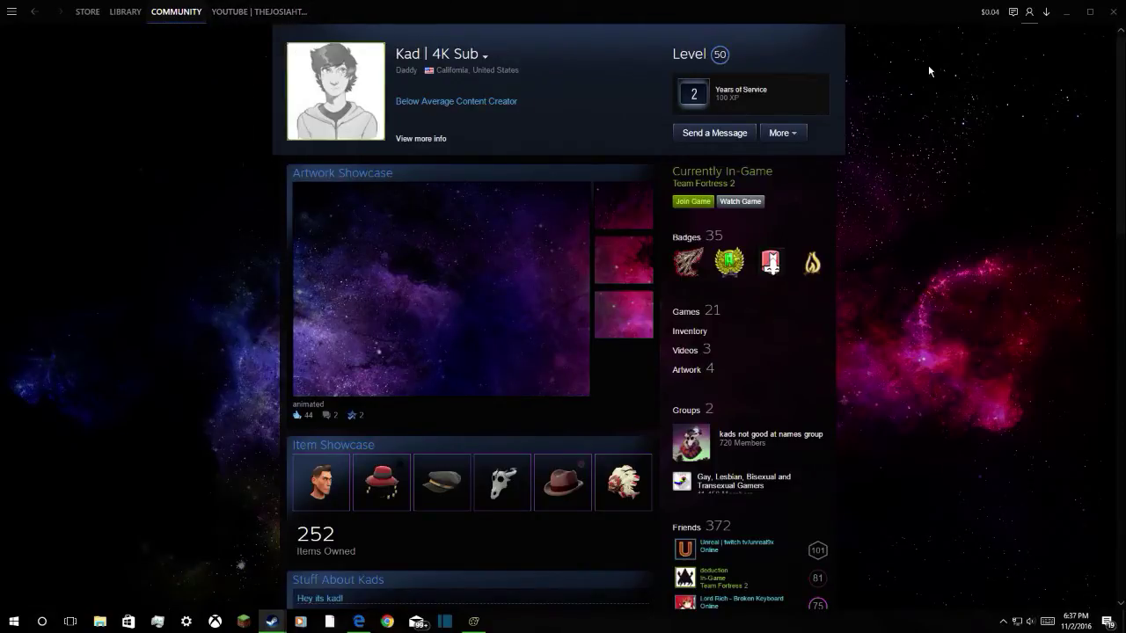
click(1029, 12)
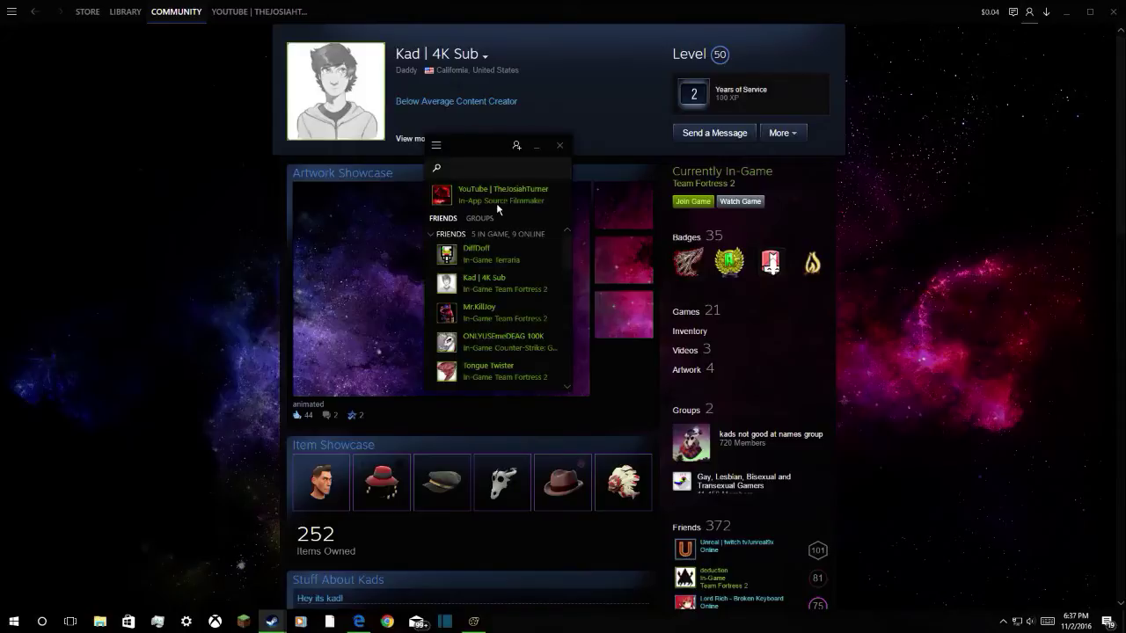
click(452, 198)
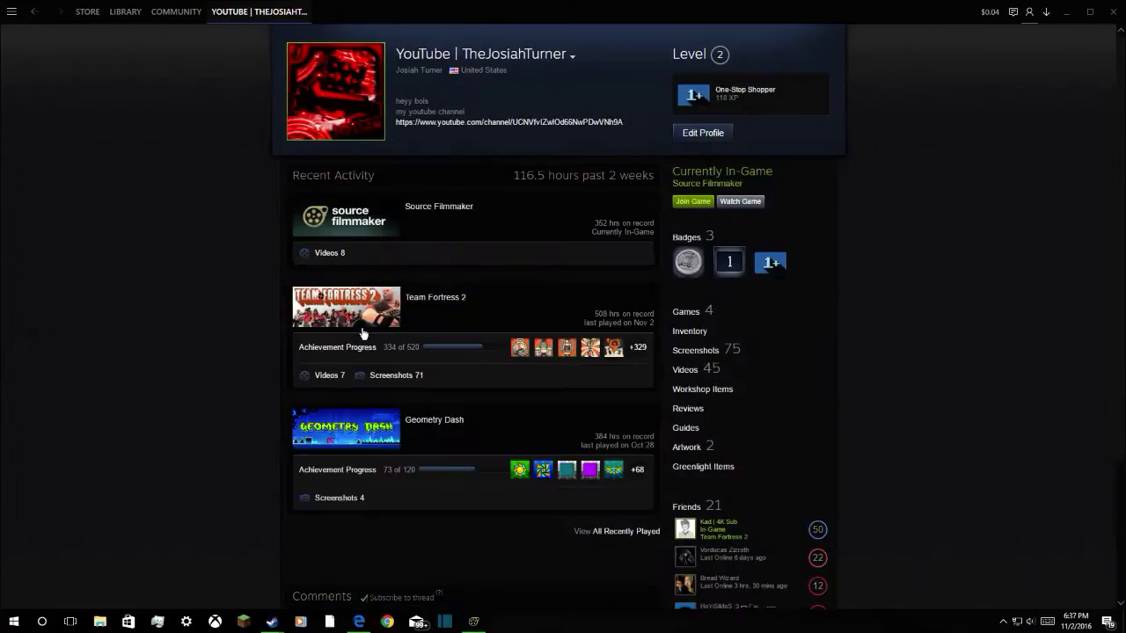
mouse_move(744, 263)
scroll(717, 498, down, 2)
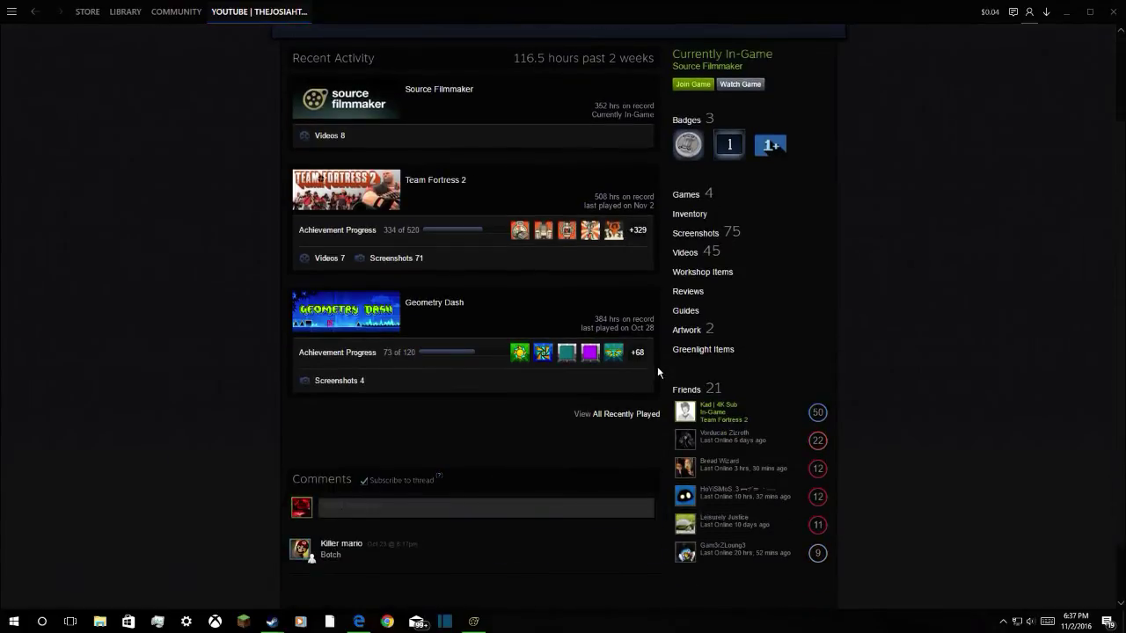
click(699, 333)
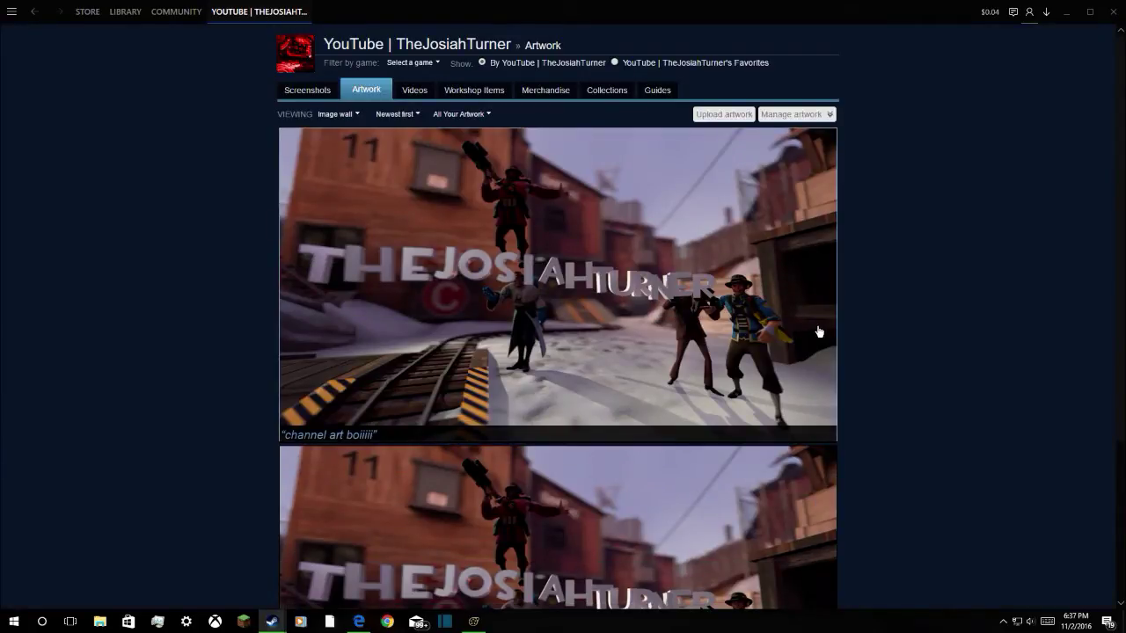
Look over your artwork, its visibility filter options and your favorited artwork, and return to your profile page
scroll(820, 330, down, 3)
scroll(819, 328, up, 5)
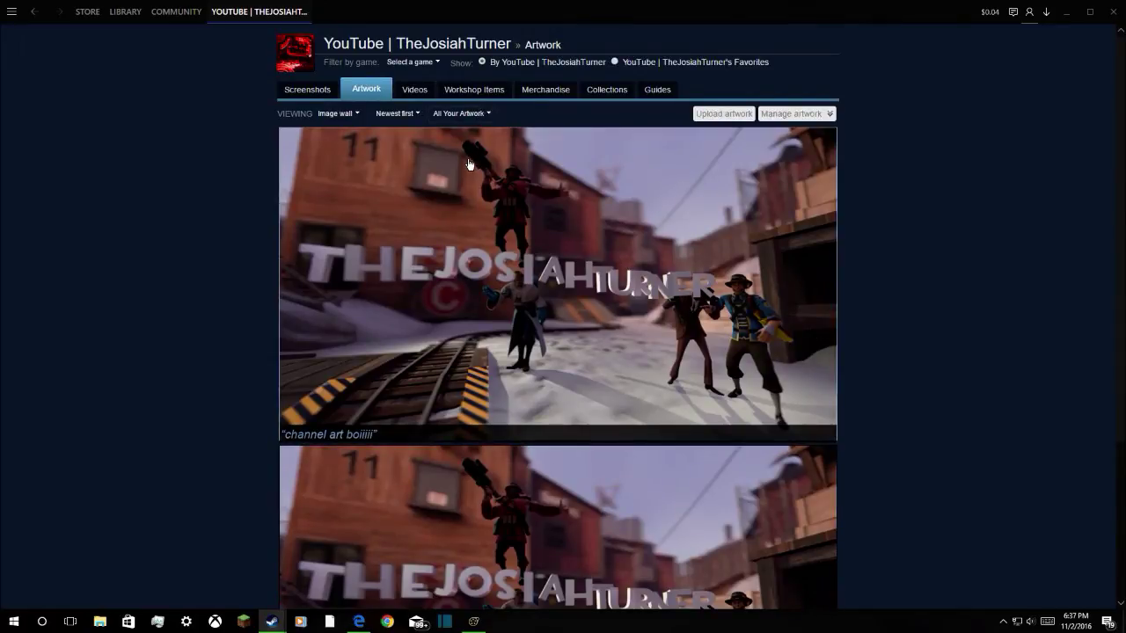
click(468, 114)
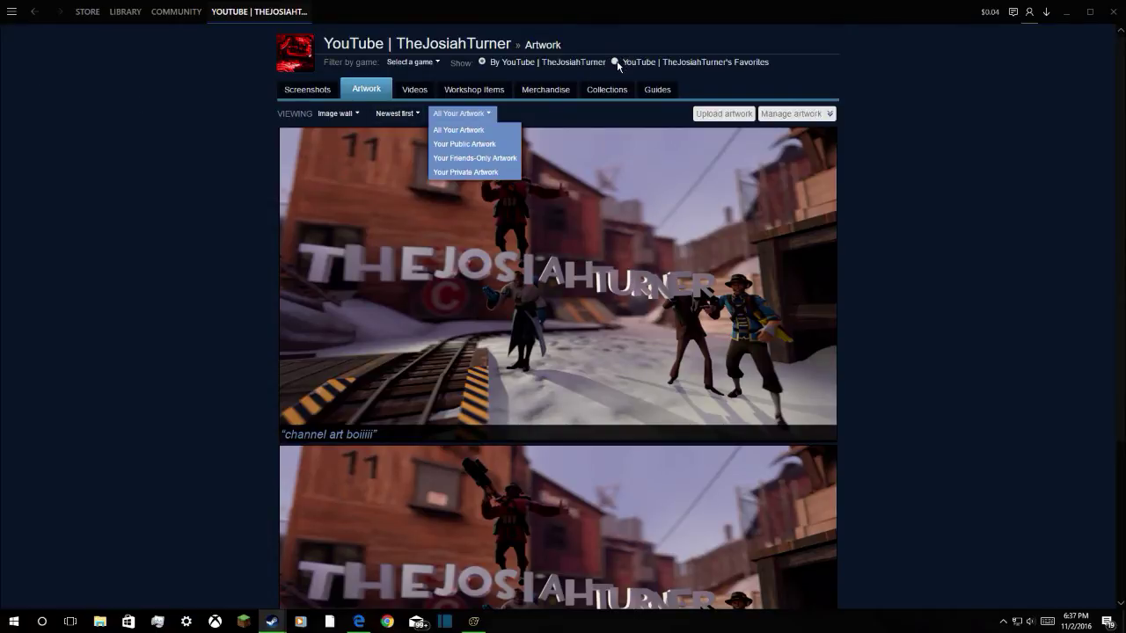
click(615, 62)
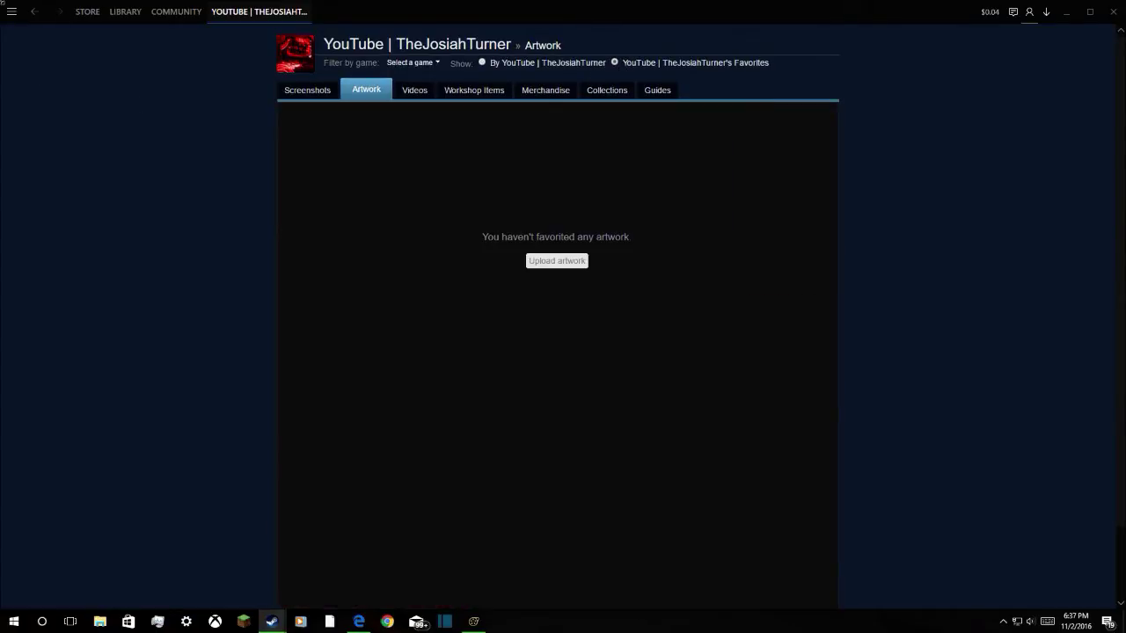
click(31, 15)
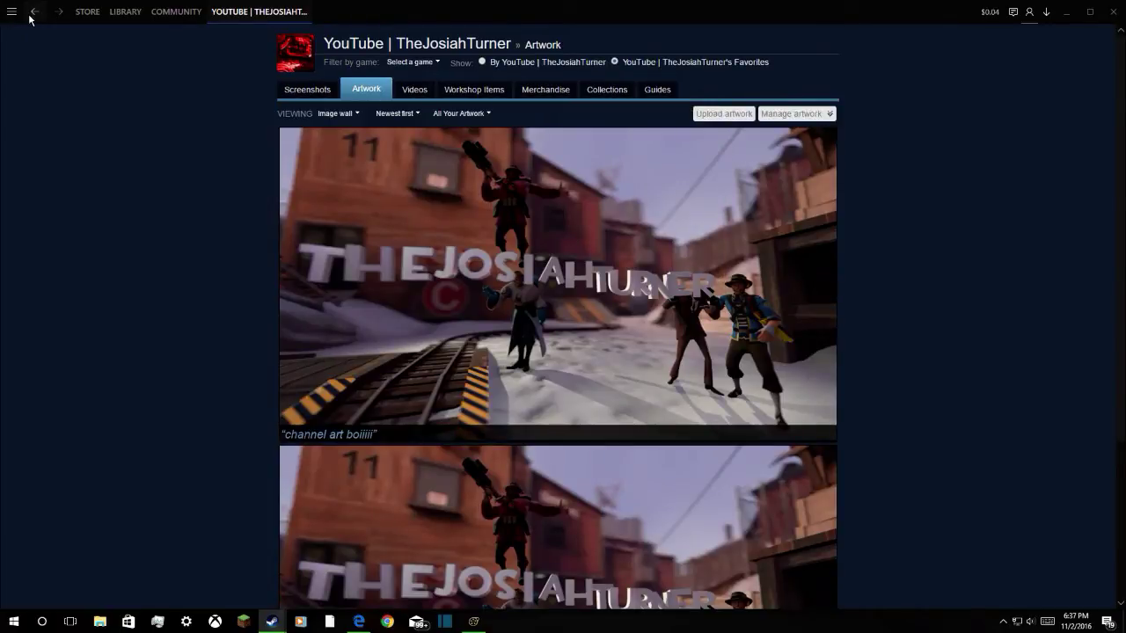
click(31, 15)
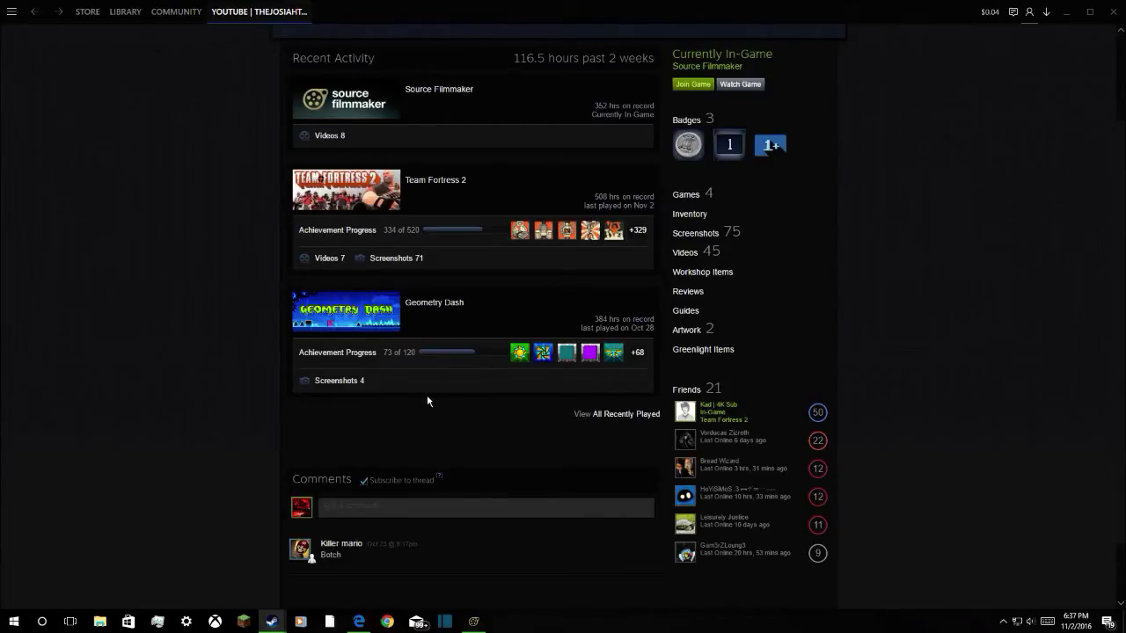
Open your profile for editing, replace the first line of the summary with "Content Creator" and save the changes
scroll(427, 394, up, 3)
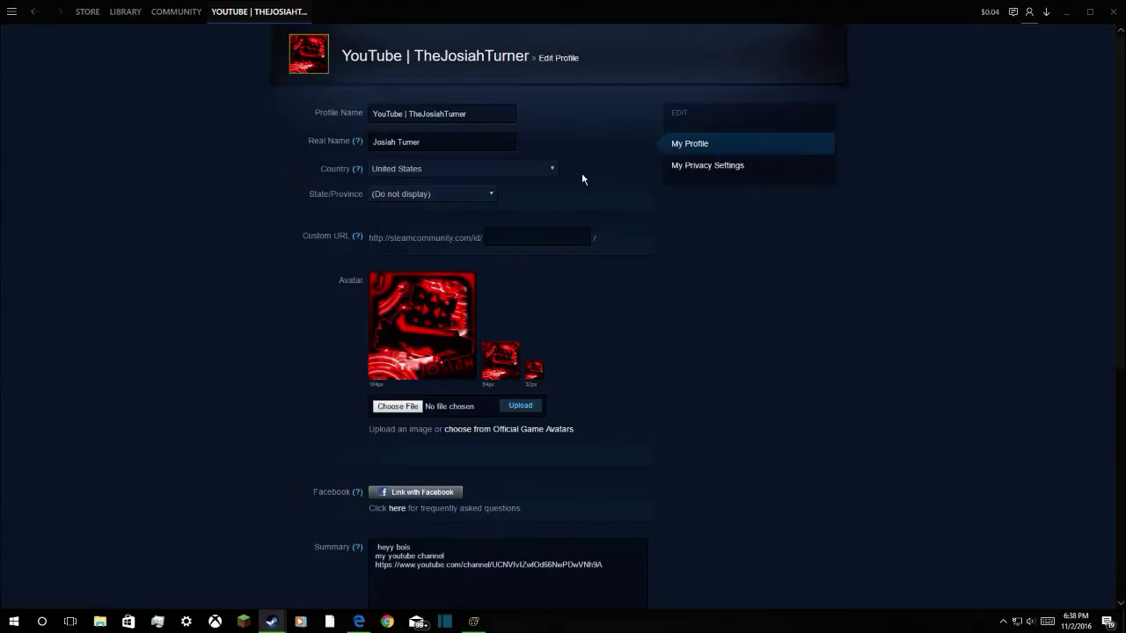
scroll(640, 350, down, 2)
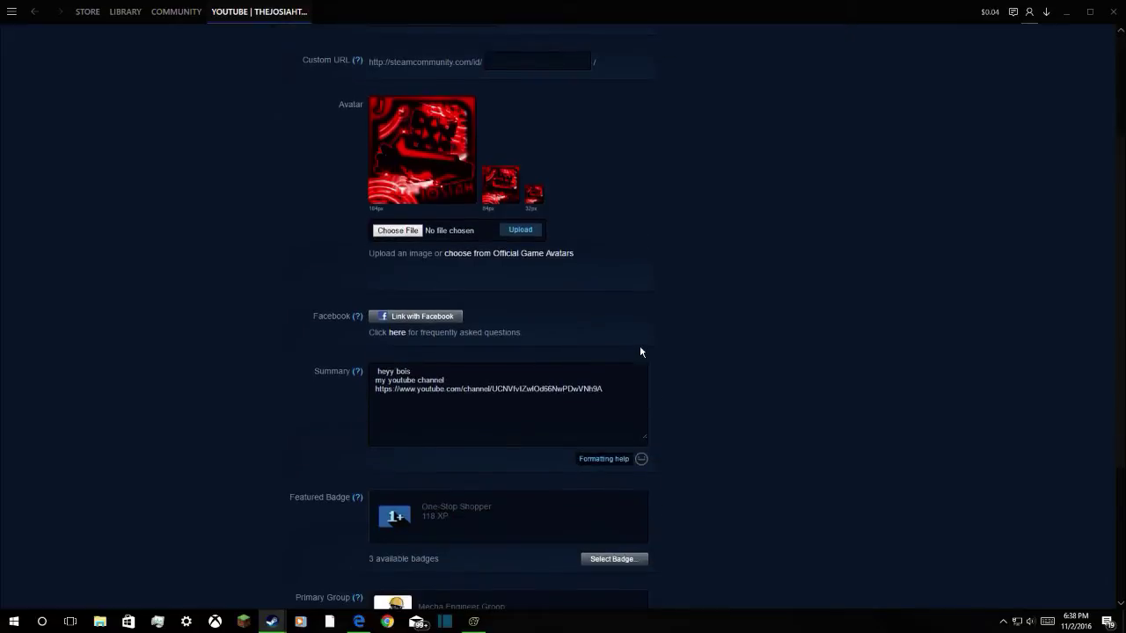
scroll(539, 359, down, 2)
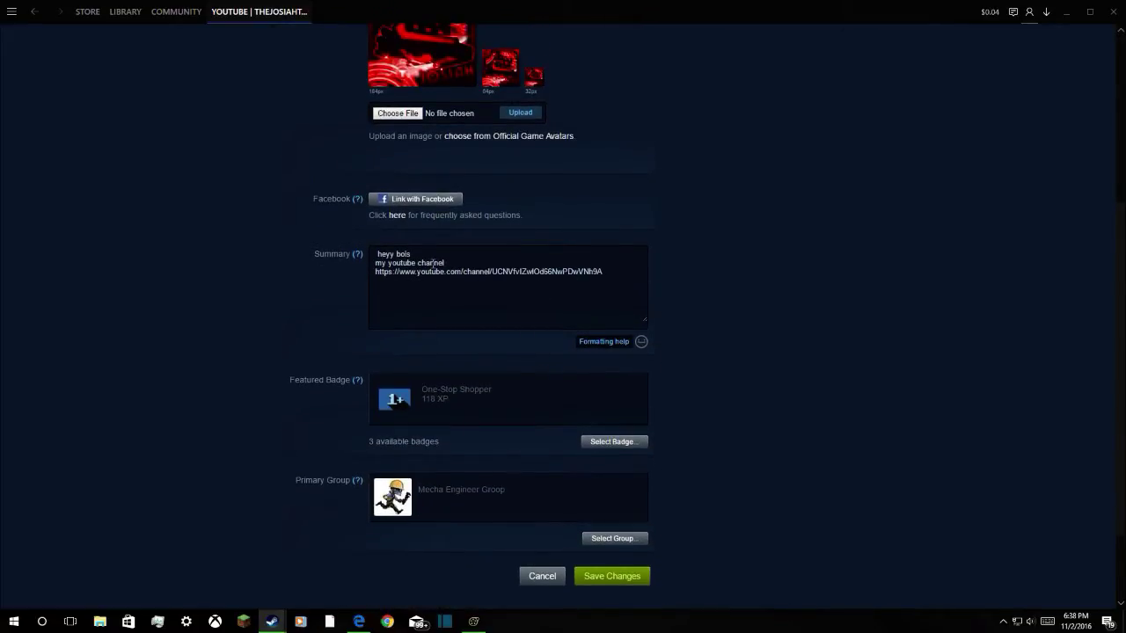
drag(414, 253, 361, 253)
key(BackSpace)
key(BackSpace)
key(BackSpace)
key(BackSpace)
text(Clontent Crea)
click(607, 577)
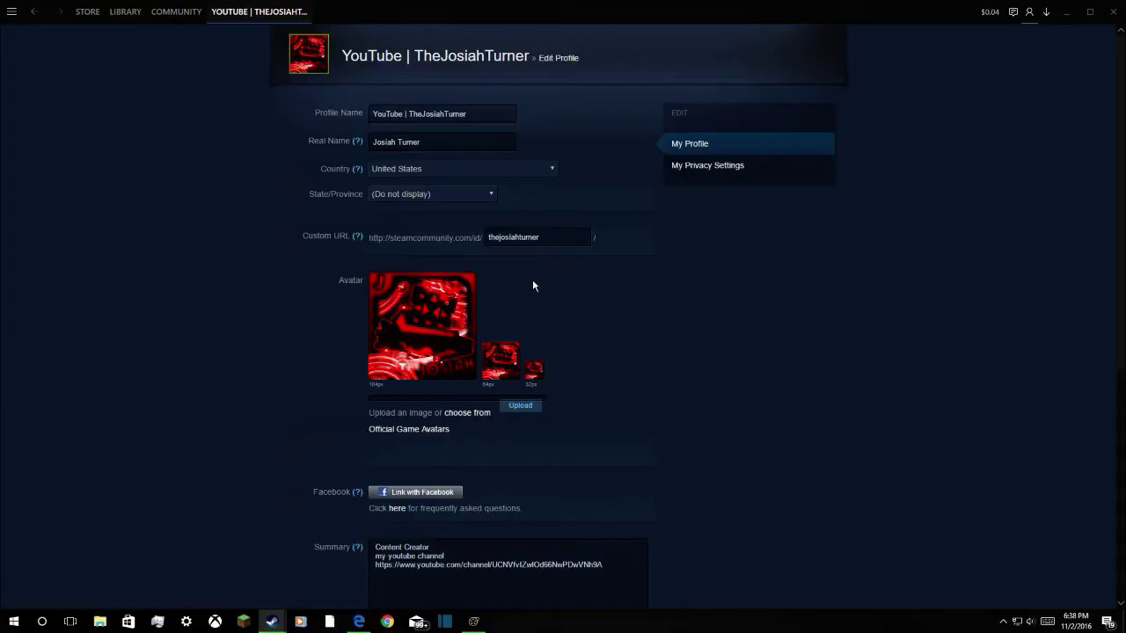
Review the saved profile form, close the Steam window and minimize the friends list to return to Source Filmmaker
scroll(457, 175, down, 4)
scroll(468, 188, up, 4)
scroll(470, 194, down, 5)
scroll(472, 208, down, 1)
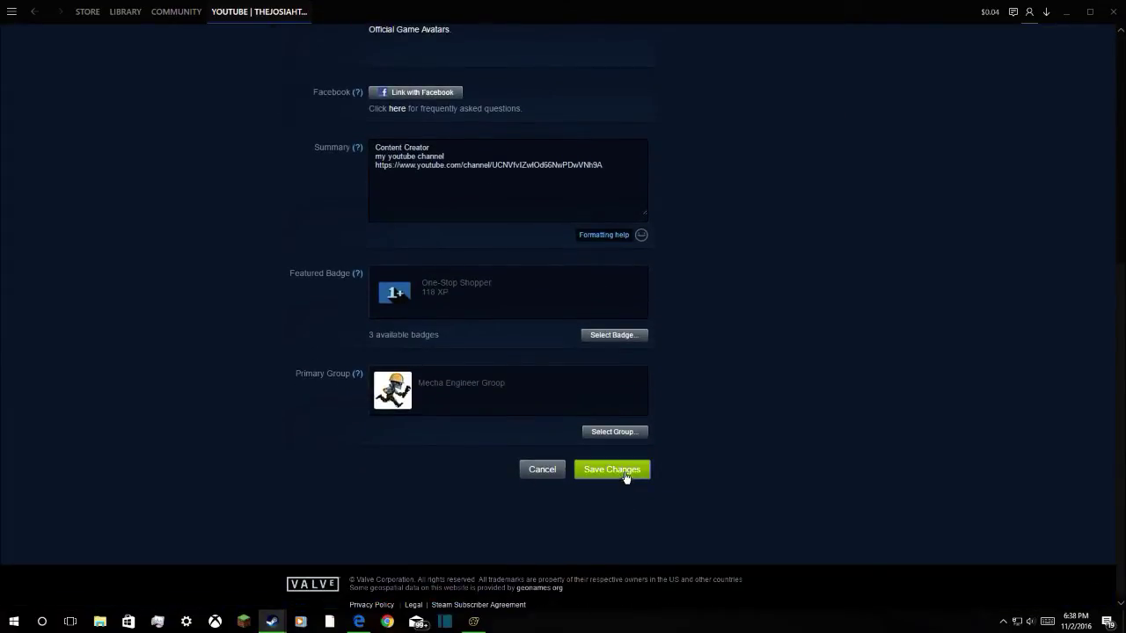
scroll(531, 366, up, 5)
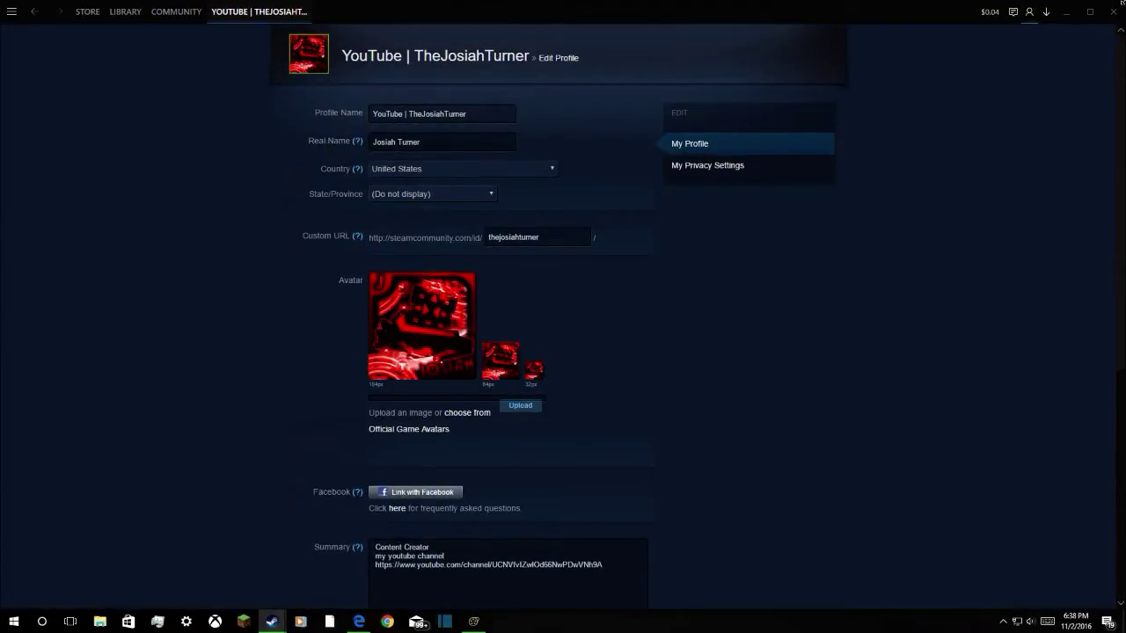
click(1120, 9)
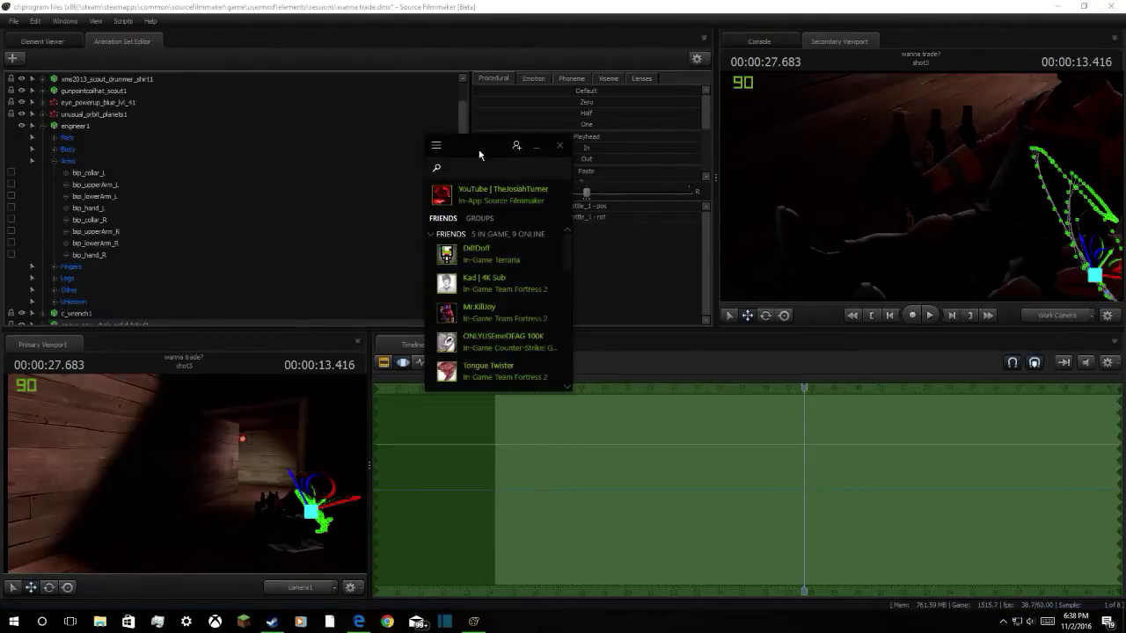
click(536, 146)
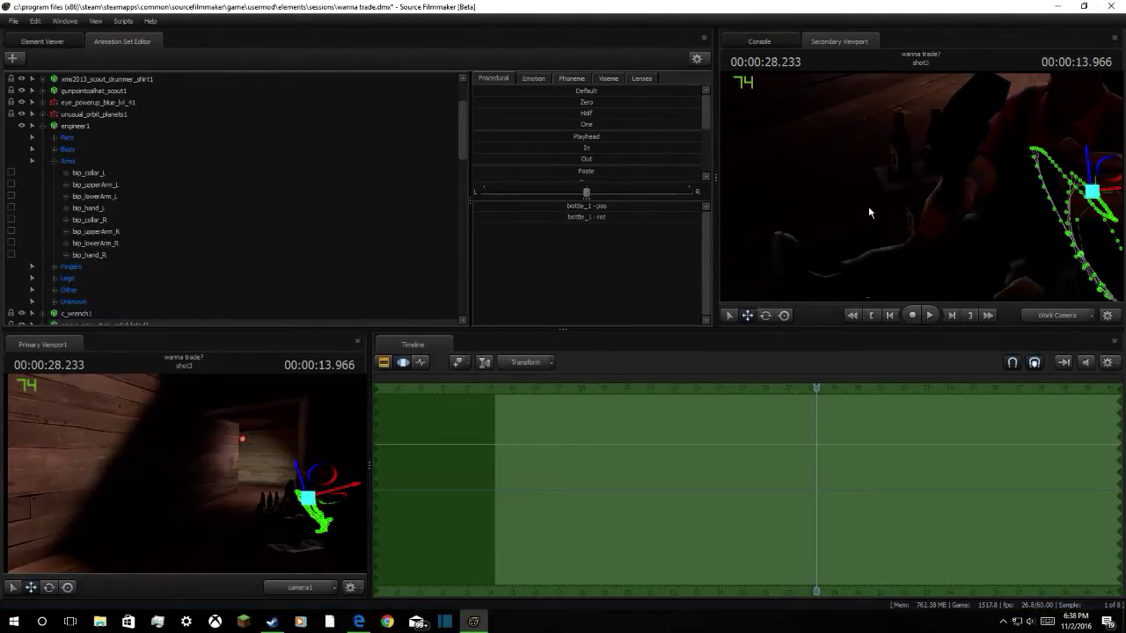
Examine the motion paths and curves of engineer1's left and right arm bones, ending on bip_hand_R
key(s)
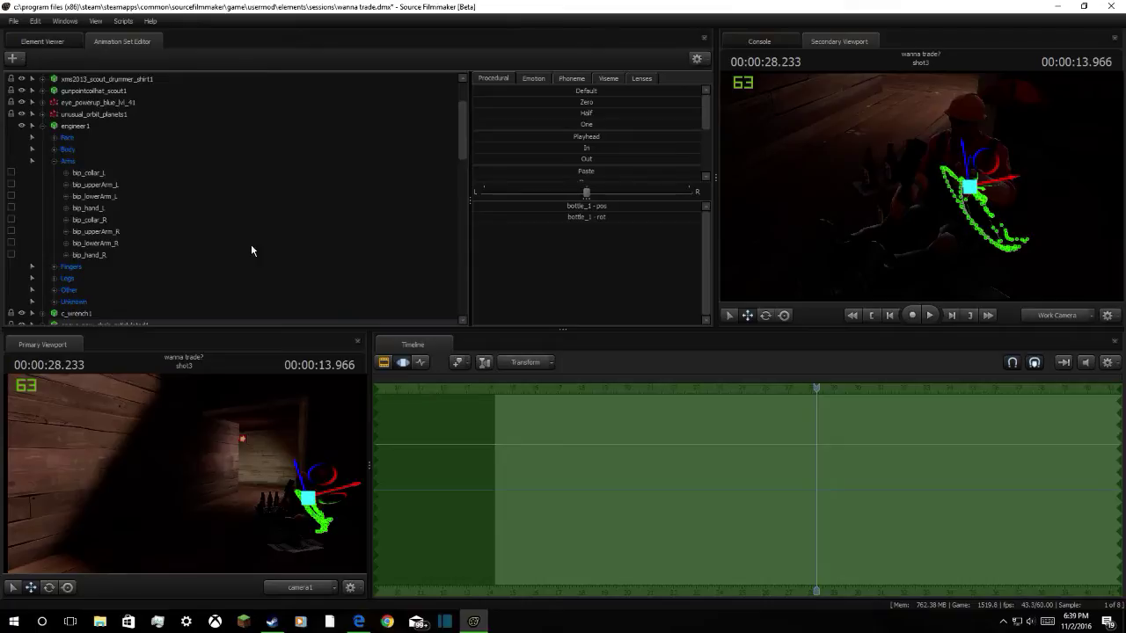
click(97, 255)
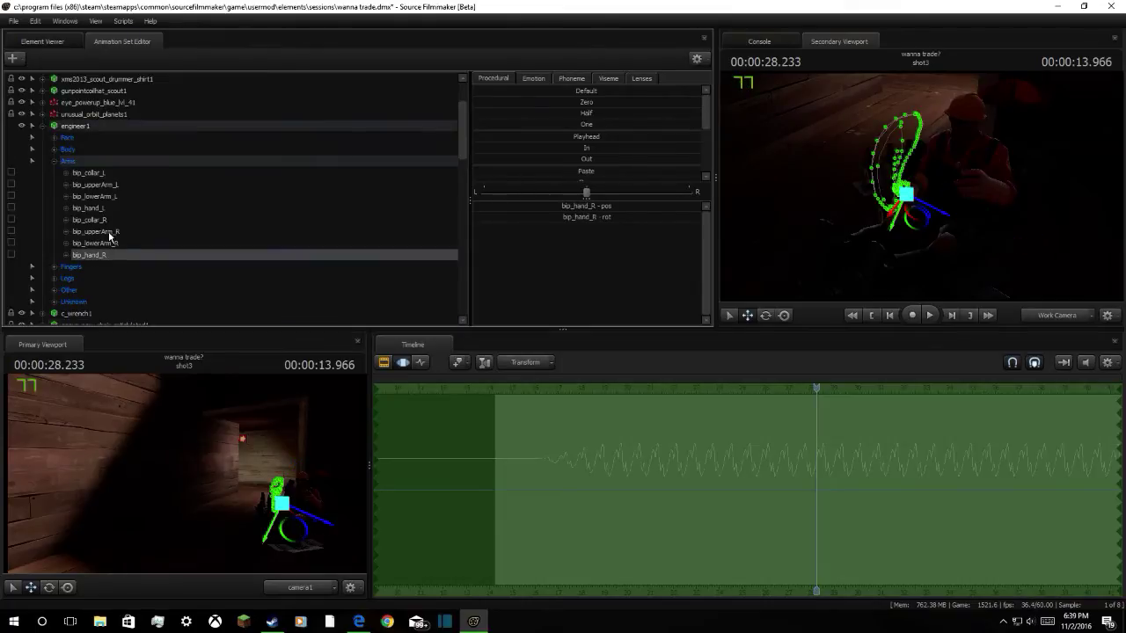
click(109, 231)
click(112, 219)
click(116, 208)
click(116, 232)
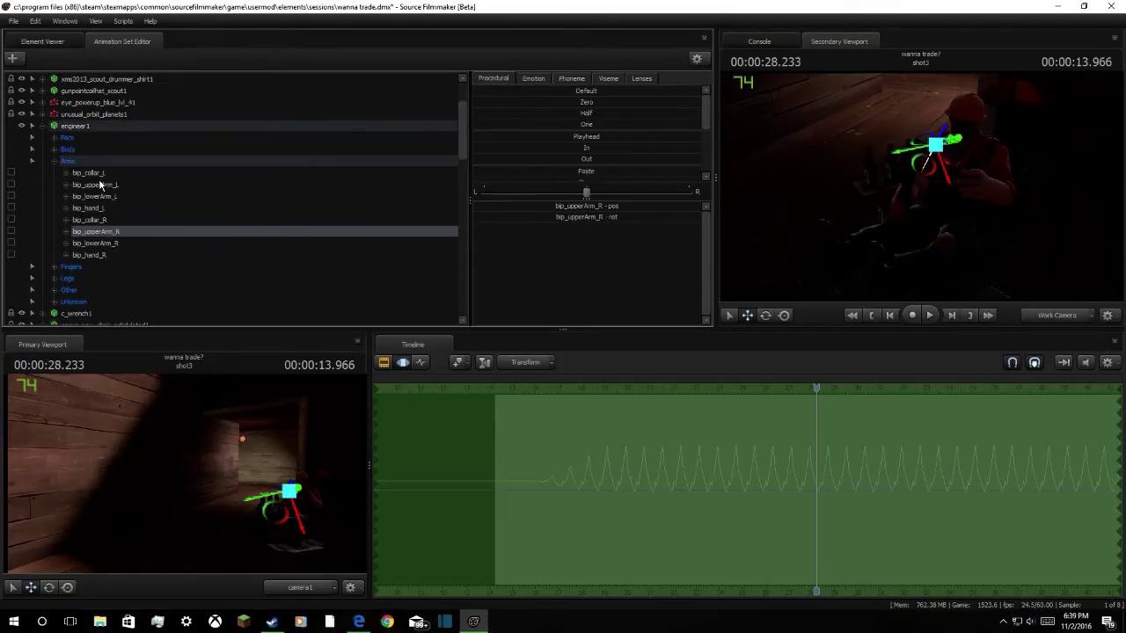
click(100, 184)
click(103, 176)
click(106, 197)
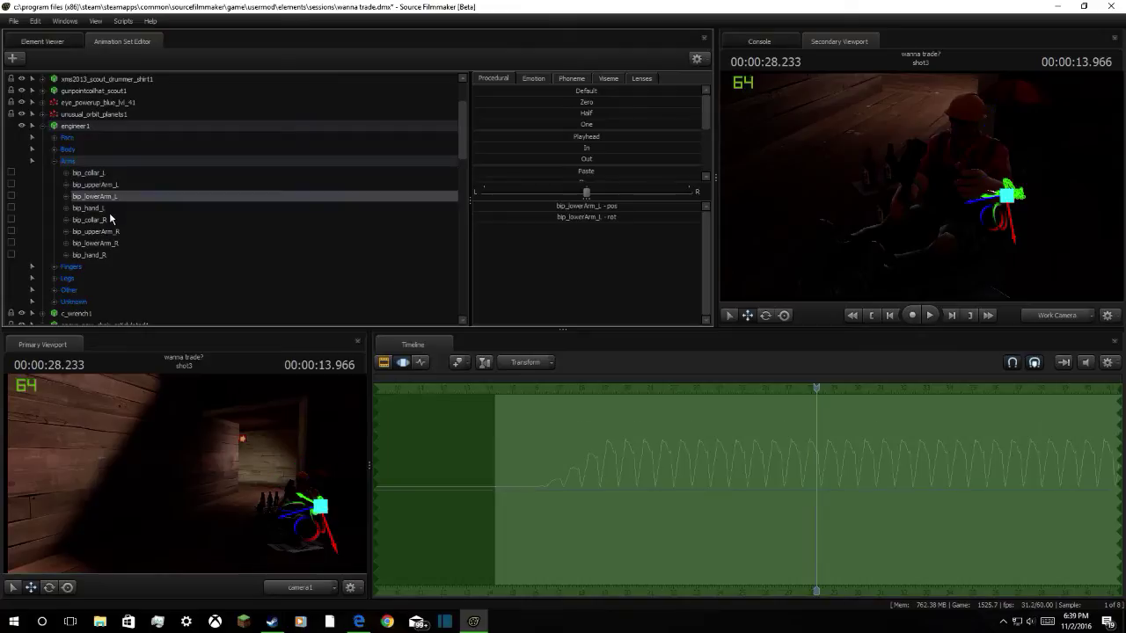
click(108, 208)
click(109, 232)
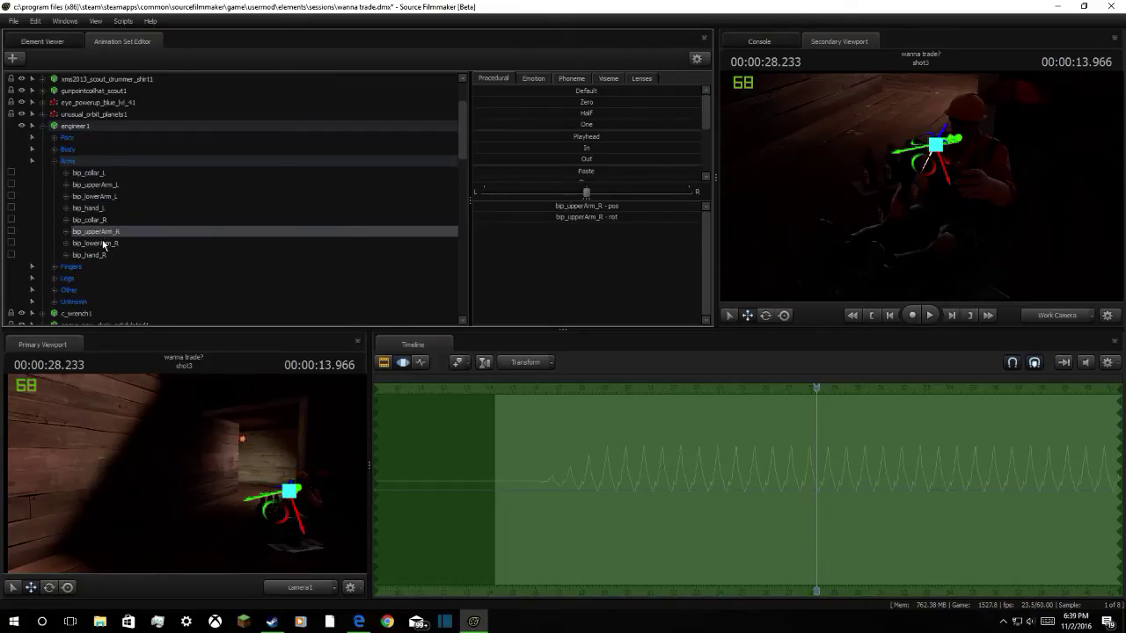
click(105, 243)
click(103, 255)
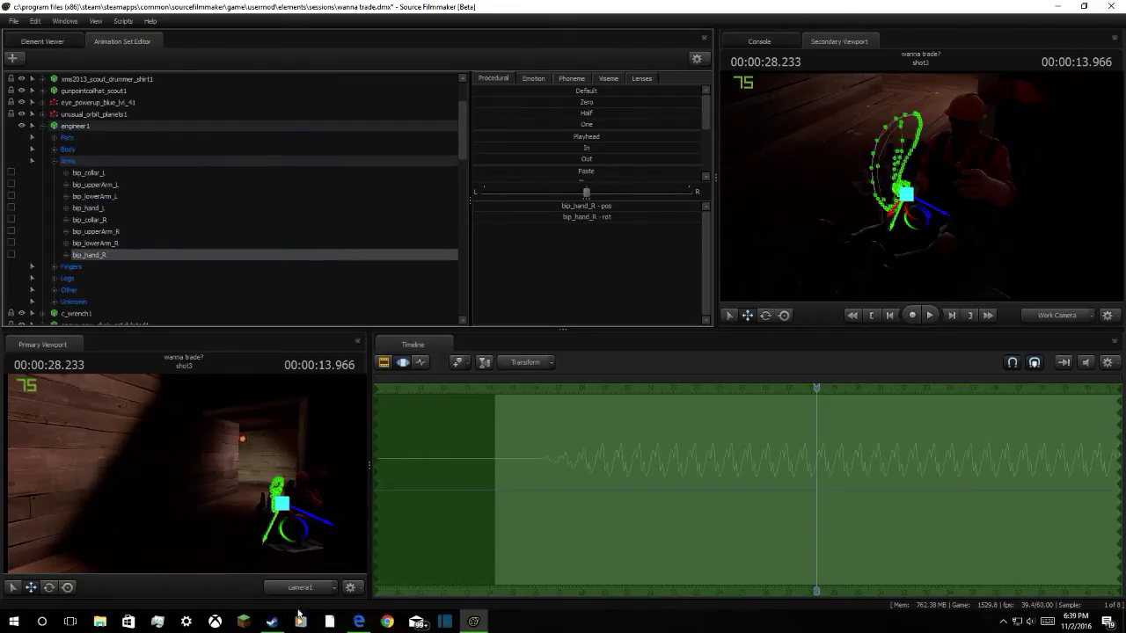
Post "rip", the viewer's nickname and "thingpersonguy" as one message in the YouTube live chat, and return to Source Filmmaker
click(356, 624)
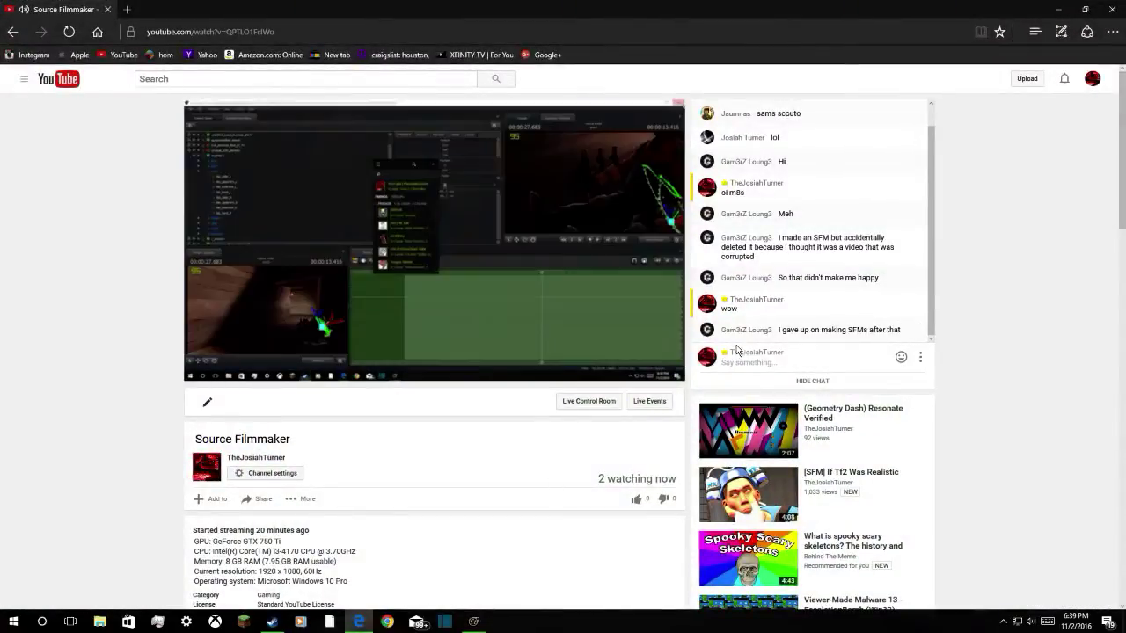
text(n)
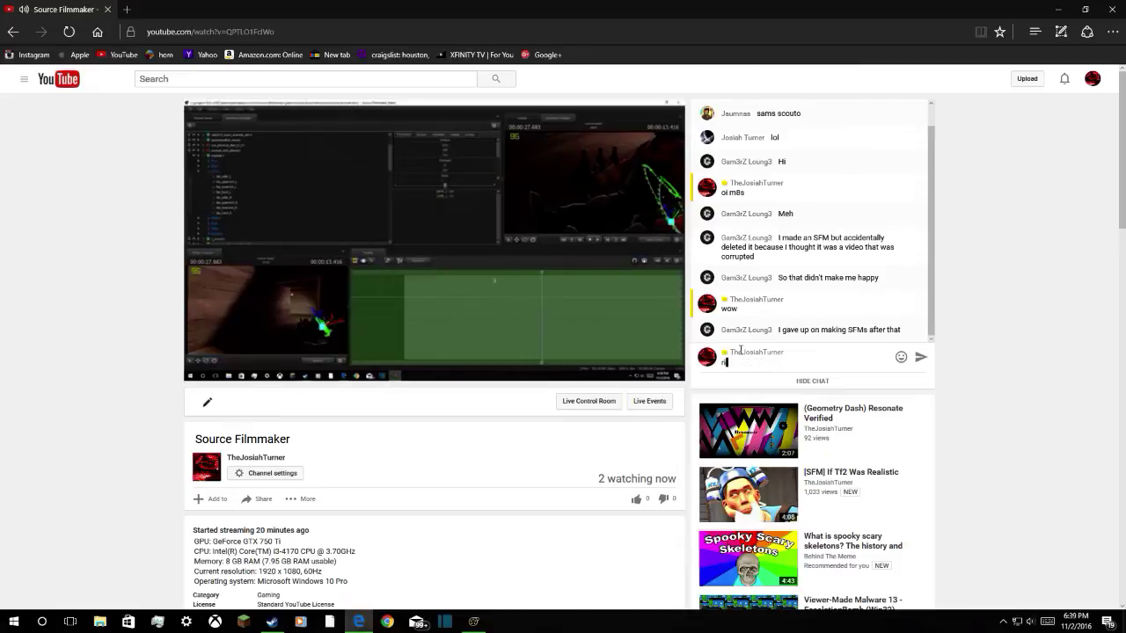
text( g)
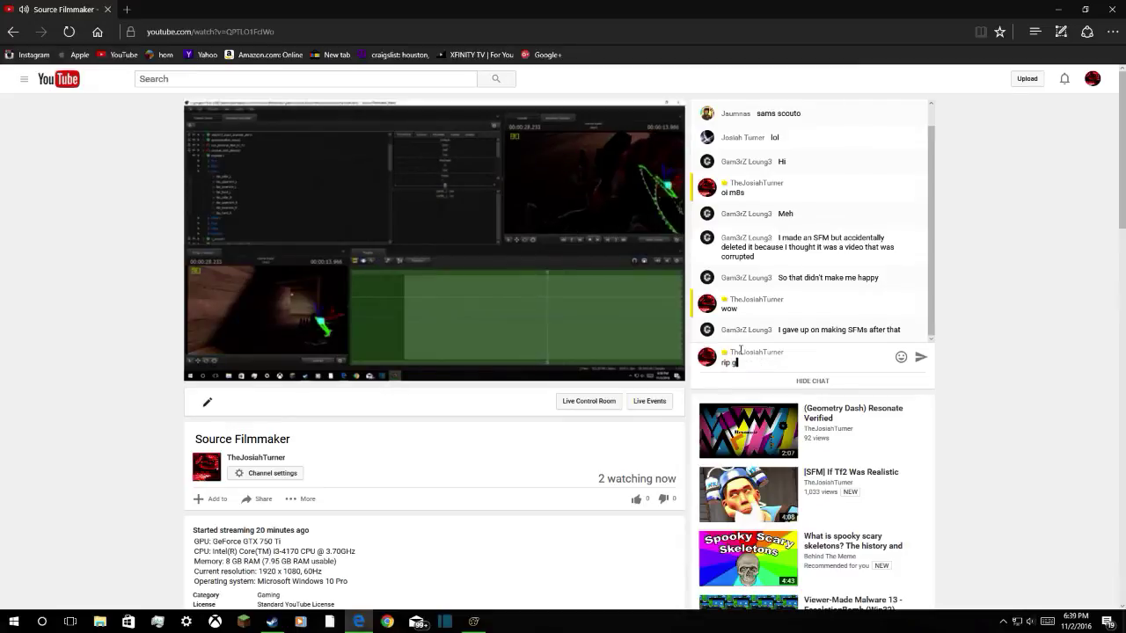
text(am3r)
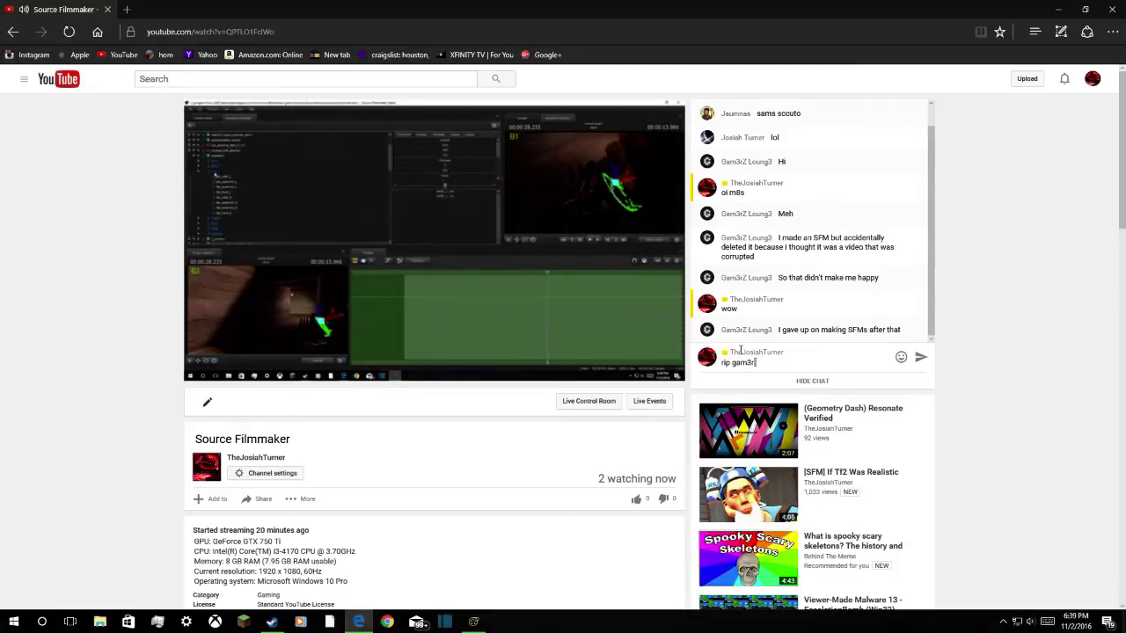
text(zlo)
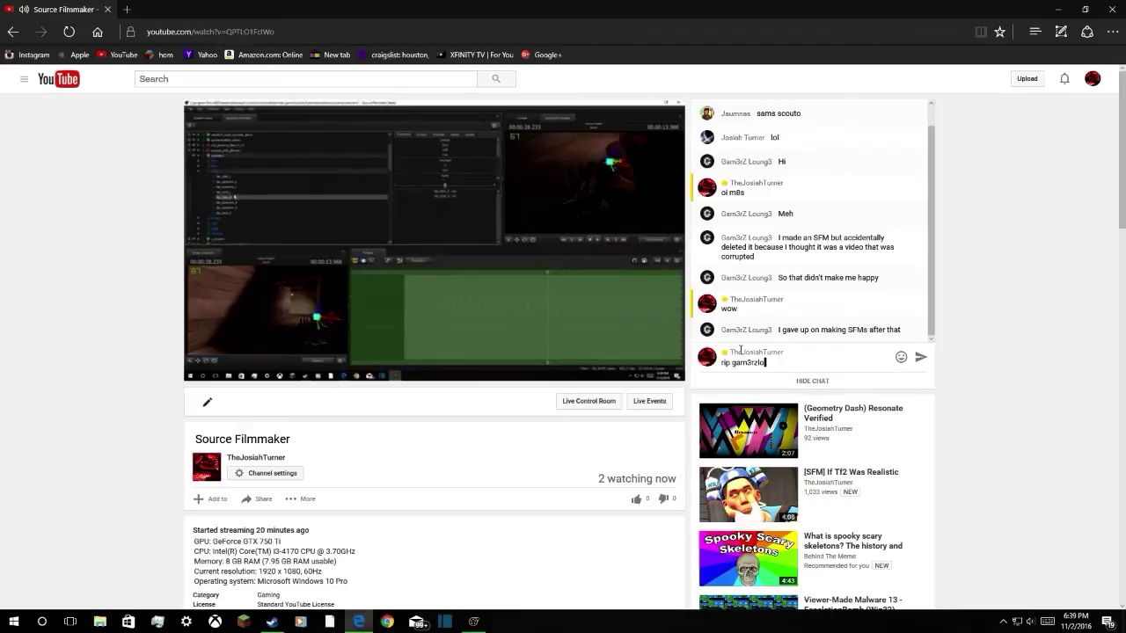
text(ung3)
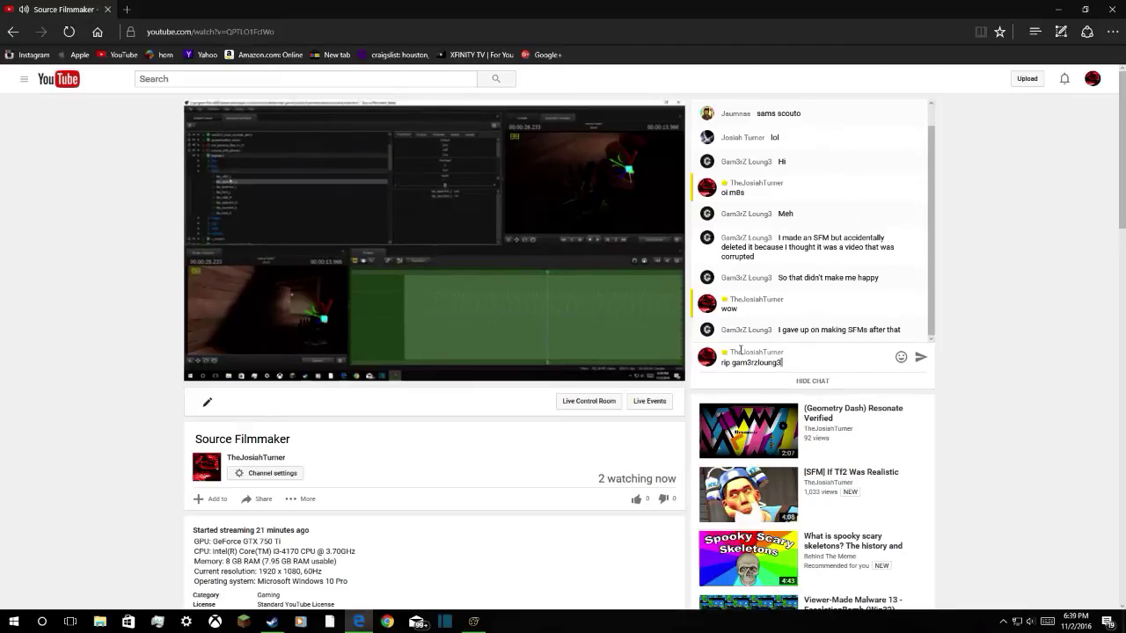
text(thing )
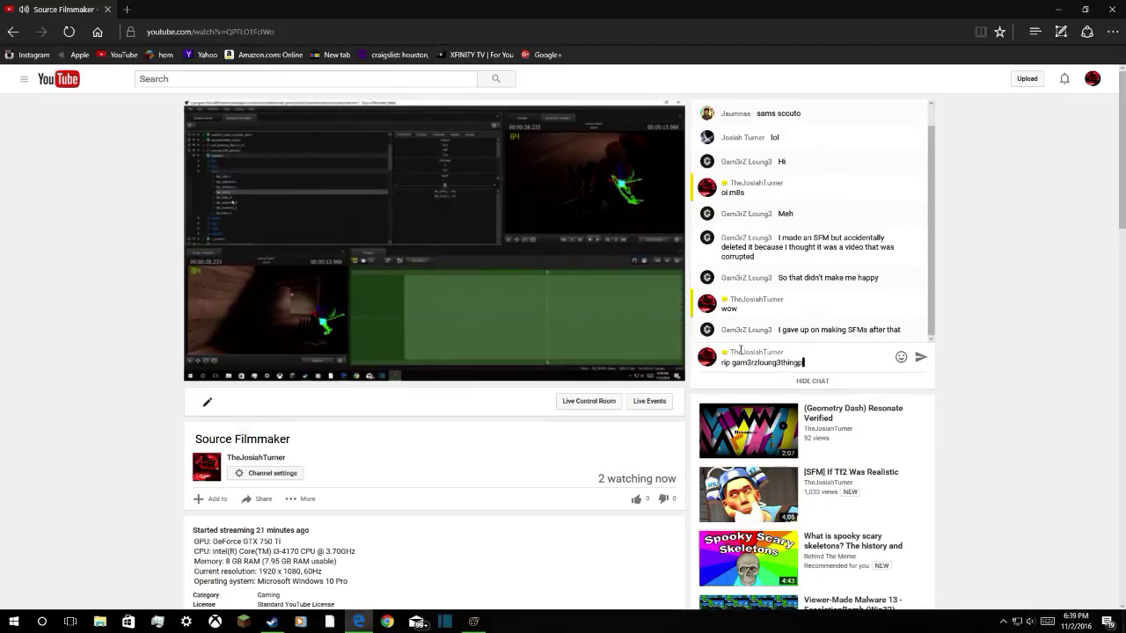
text(personguy)
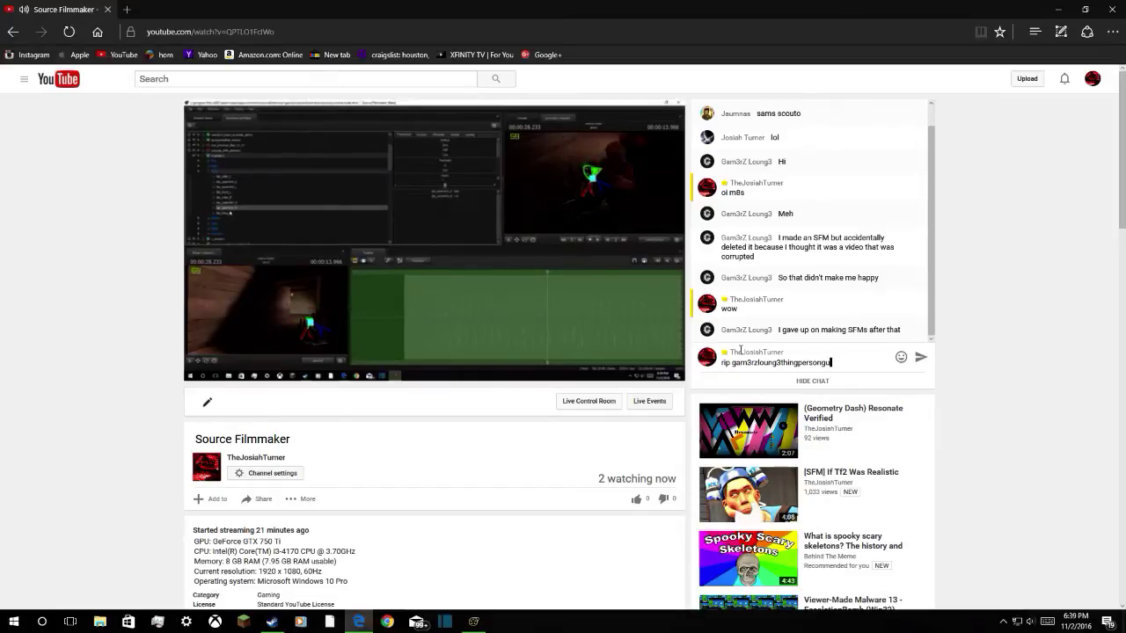
key(Return)
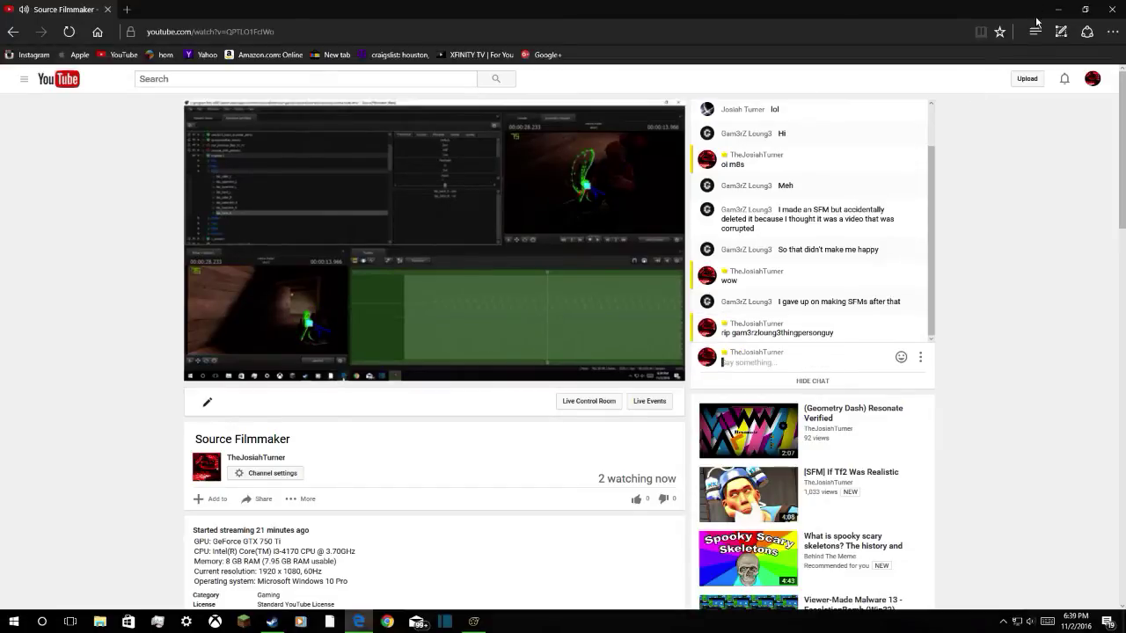
click(1058, 9)
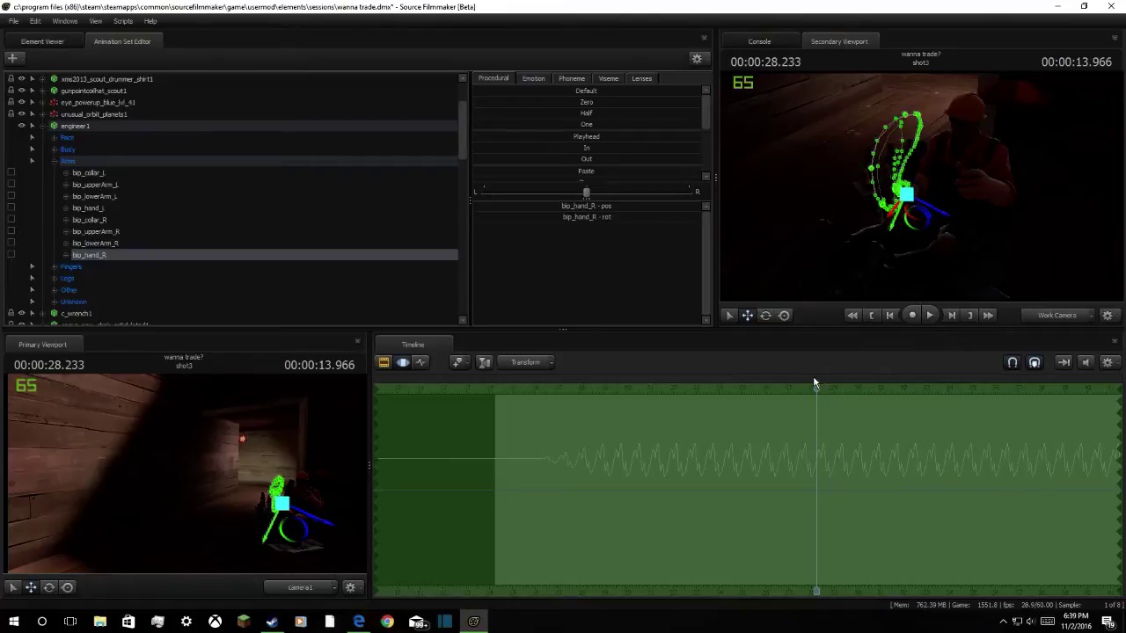
Move the playhead back to the beginning of the arm movement and play the shot to review engineer1's hammering motion
drag(816, 388, 576, 428)
key(space)
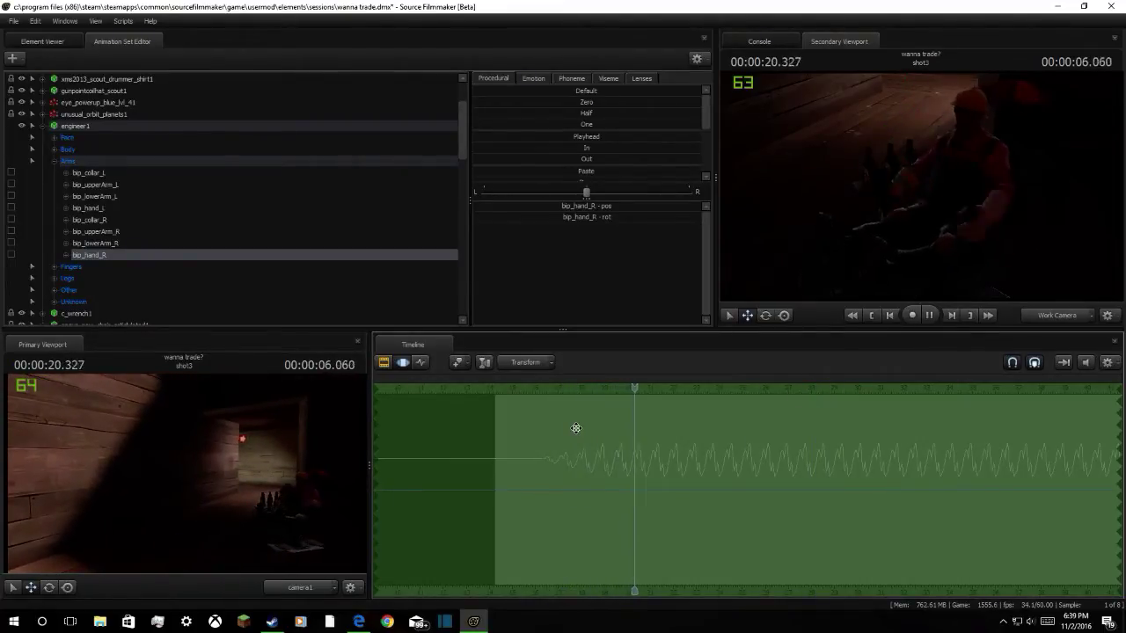
key(space)
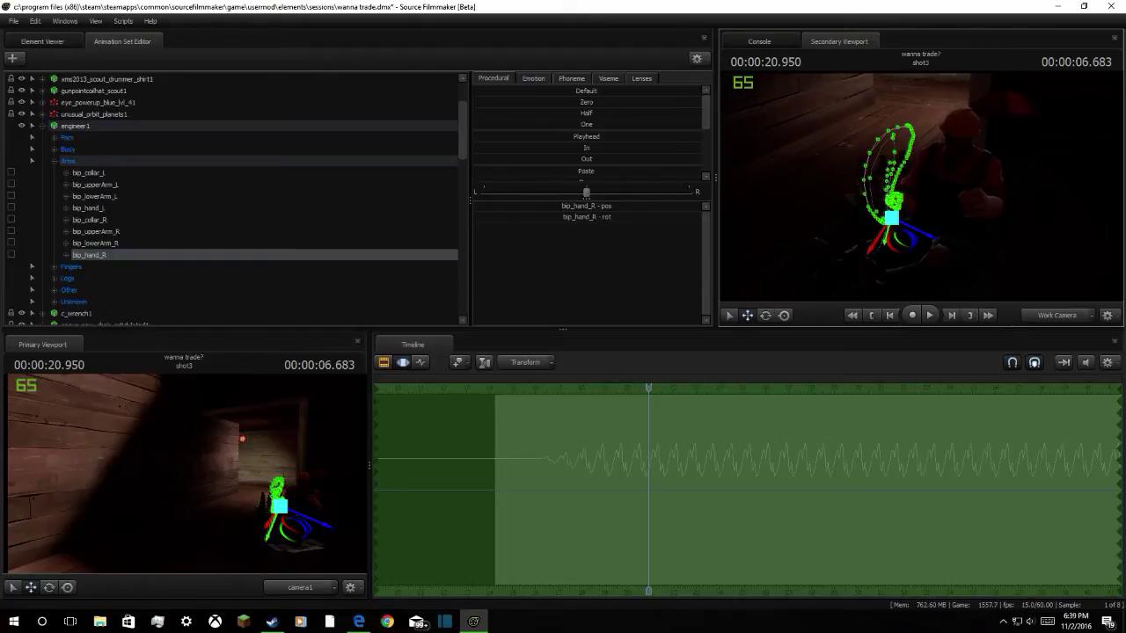
Select engineer1's bip_upperArm_R, rotate it across the whole shot to reposition the right arm, and play back the result
key(w)
drag(921, 185, 920, 184)
ctrl+click(906, 162)
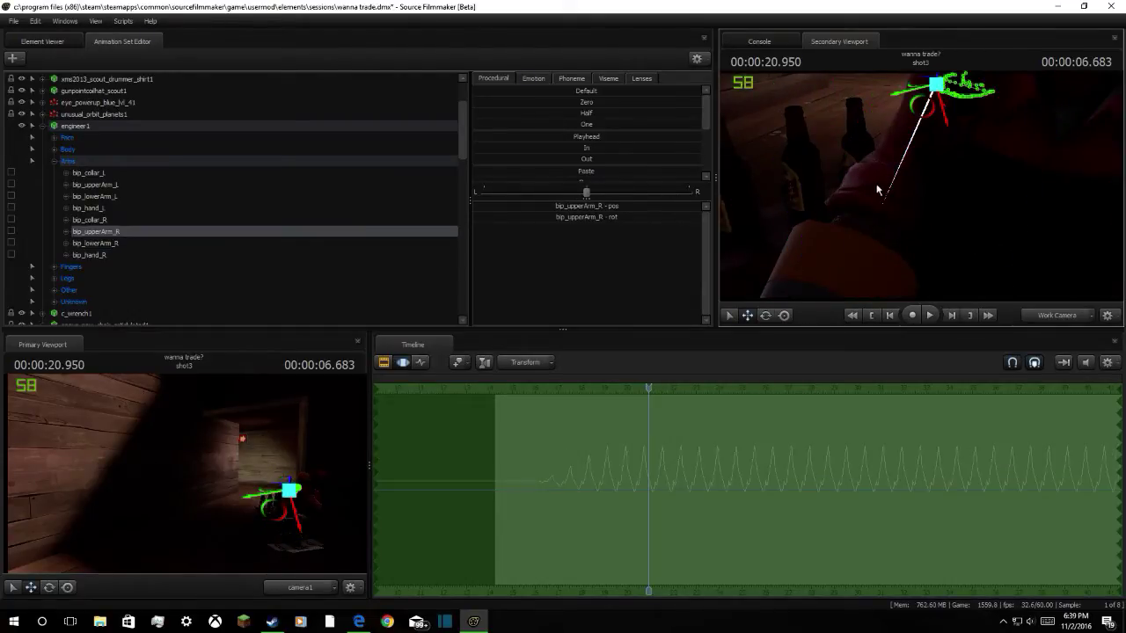
click(764, 322)
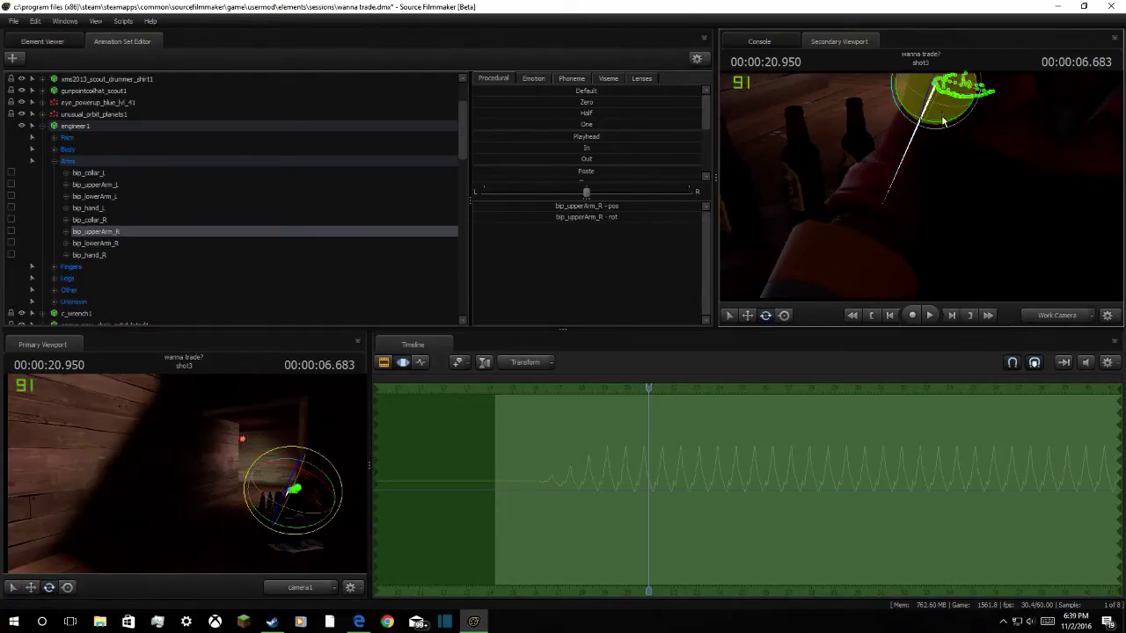
drag(916, 205, 916, 212)
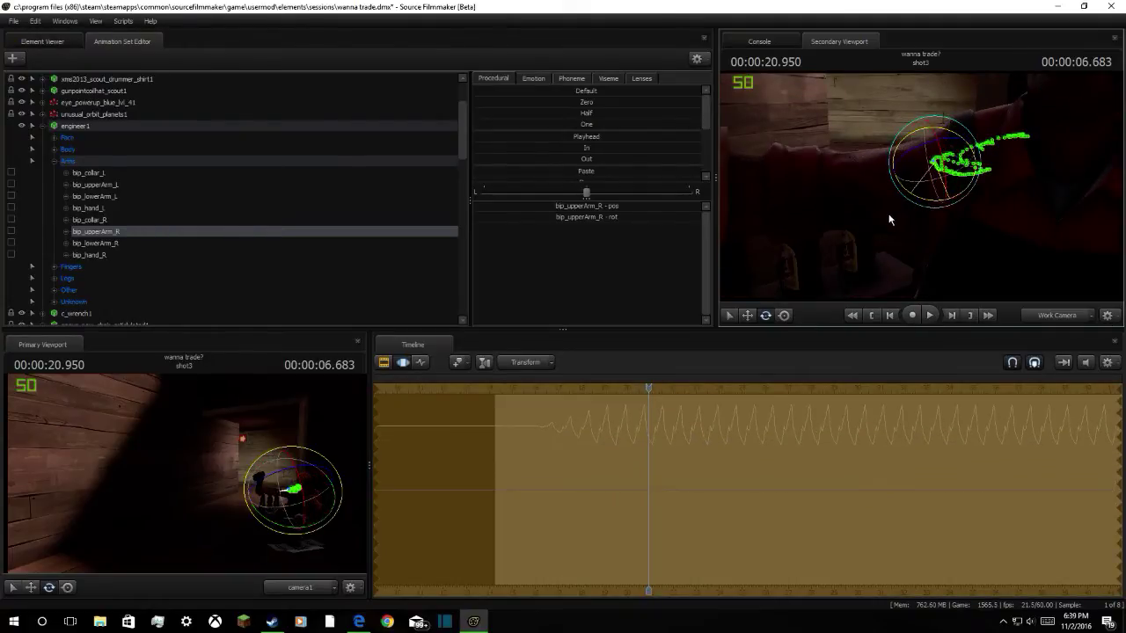
key(space)
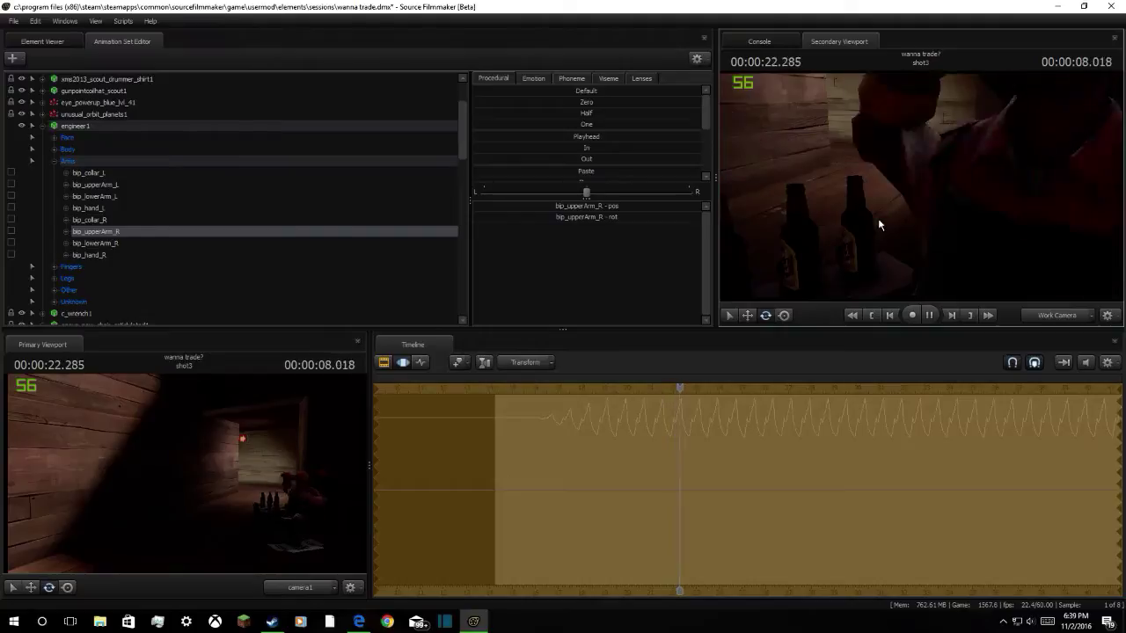
key(space)
Rotate bip_upperArm_R further around the shoulder from a new viewing angle and play back the adjusted arm movement
drag(878, 218, 866, 168)
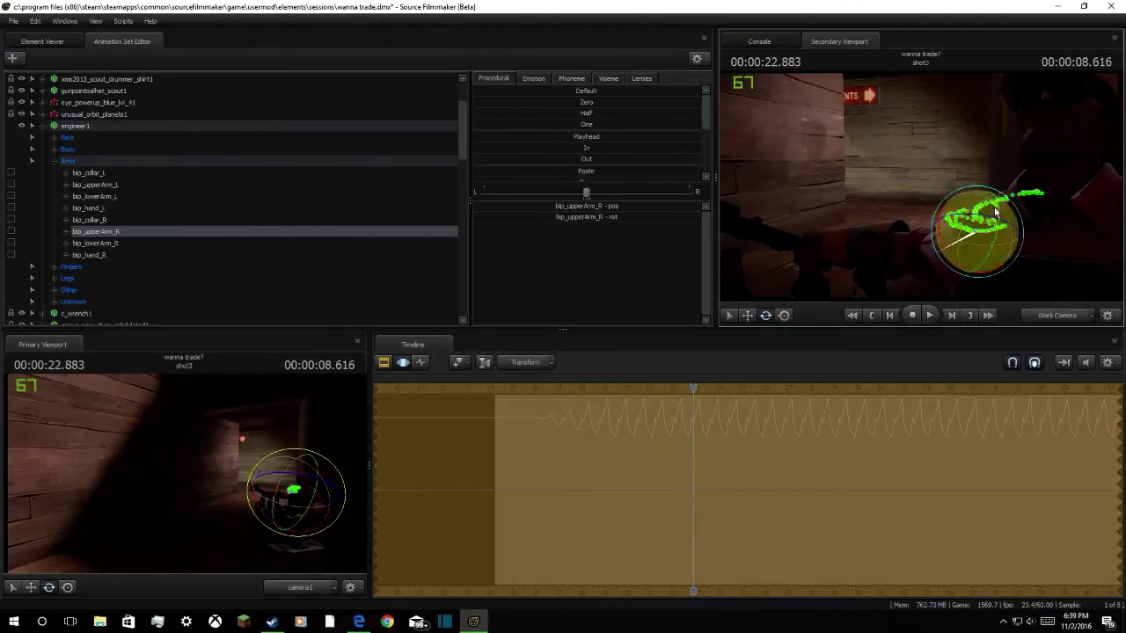
drag(1004, 222, 997, 202)
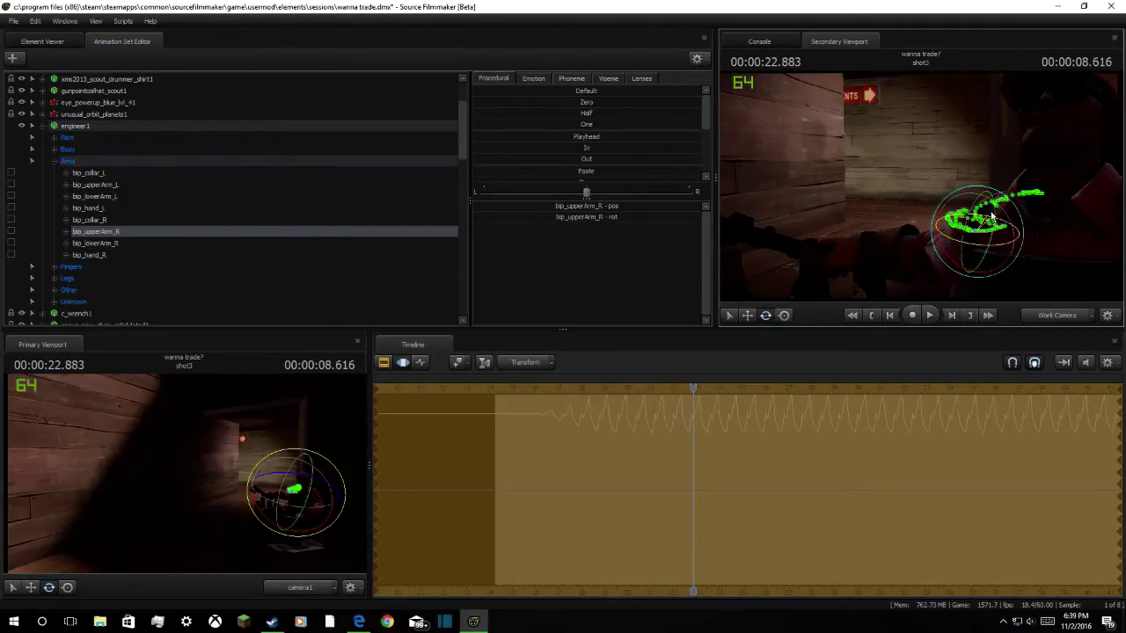
key(space)
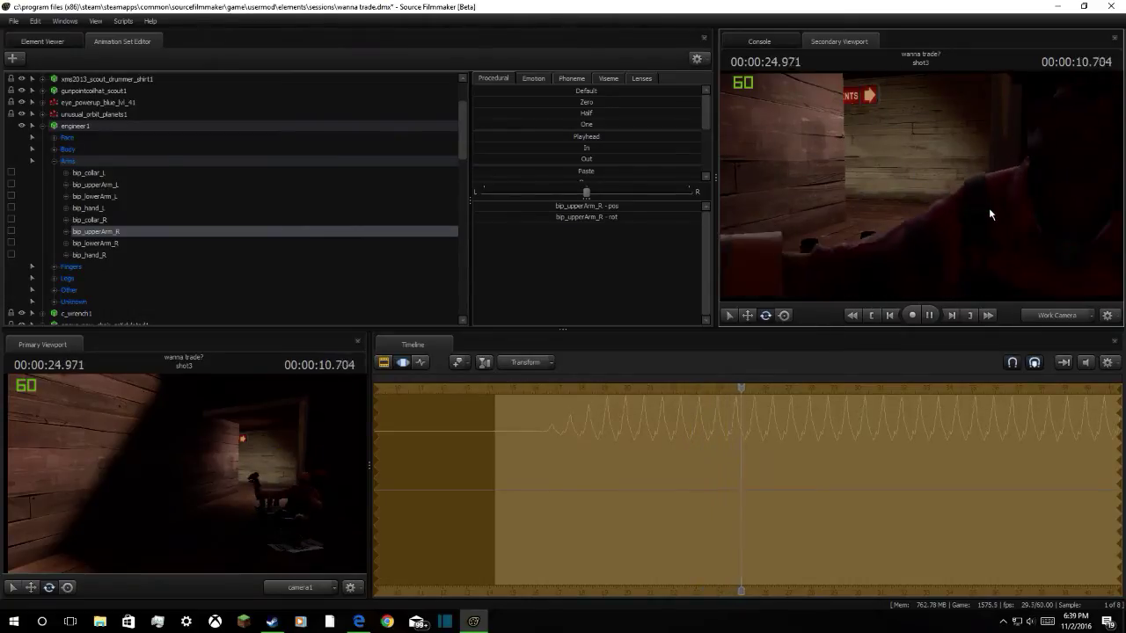
key(space)
drag(1040, 256, 920, 190)
key(super)
click(983, 261)
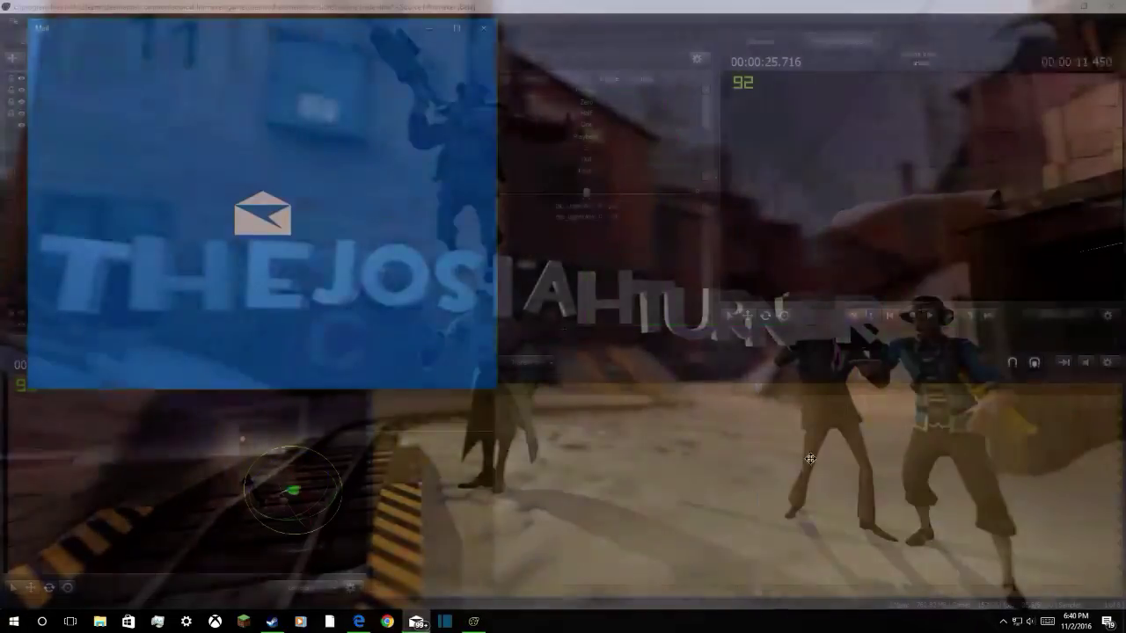
click(485, 30)
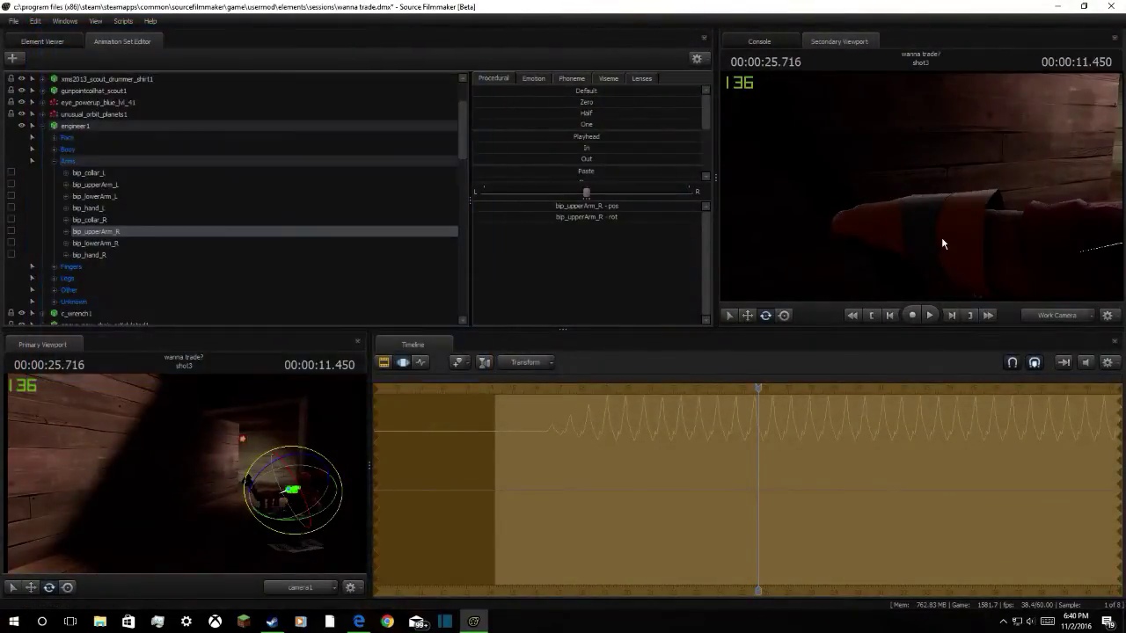
Rotate engineer1's bip_lowerArm_R across the whole shot to adjust the forearm's swing with the wrench, and play the shot to check it
drag(921, 190, 1047, 195)
key(ctrl)
click(774, 209)
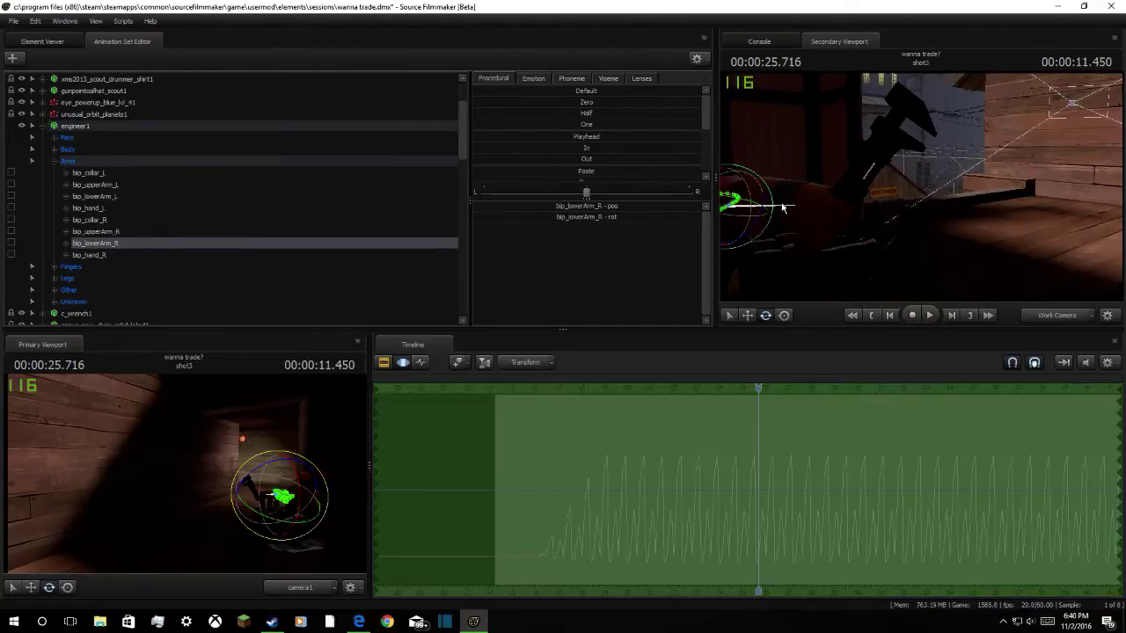
drag(761, 209, 922, 189)
key(w)
key(space)
key(space)
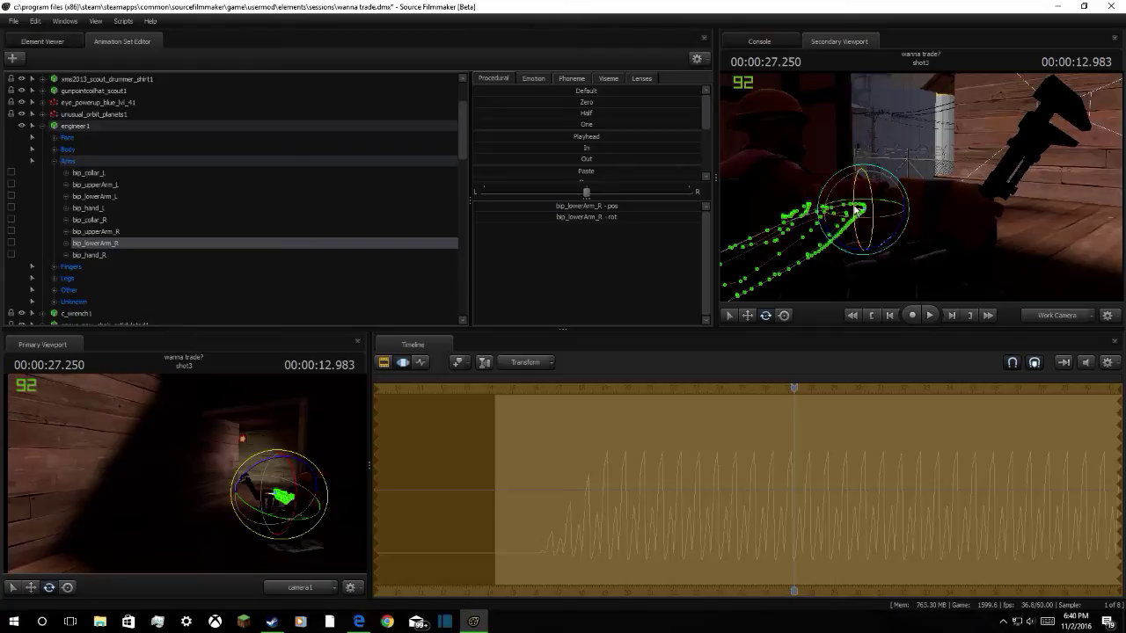
key(space)
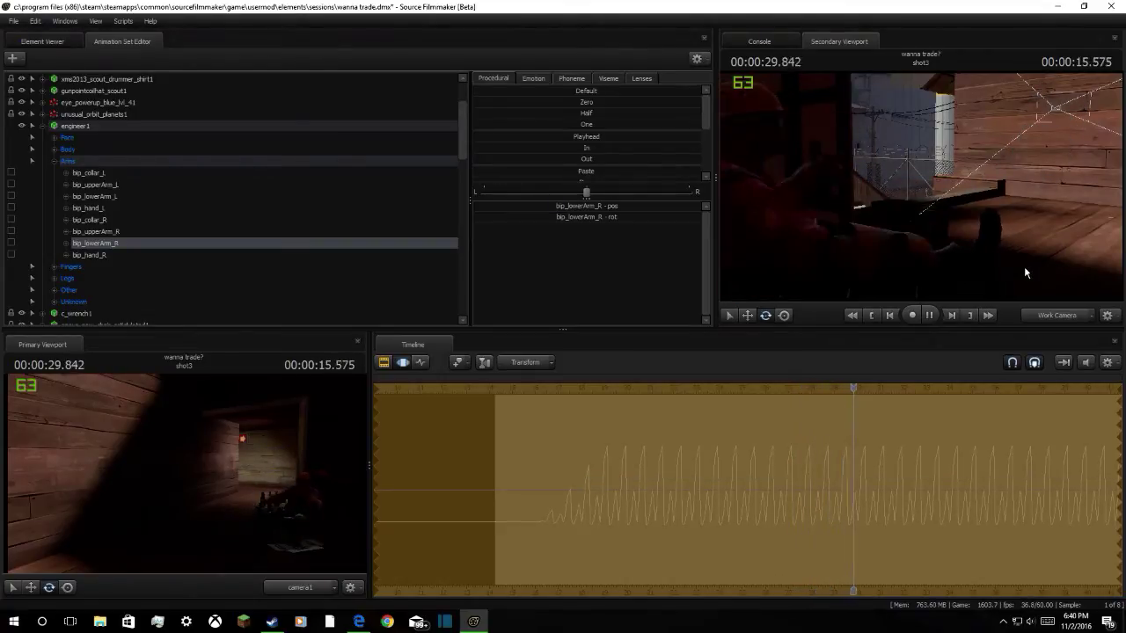
key(space)
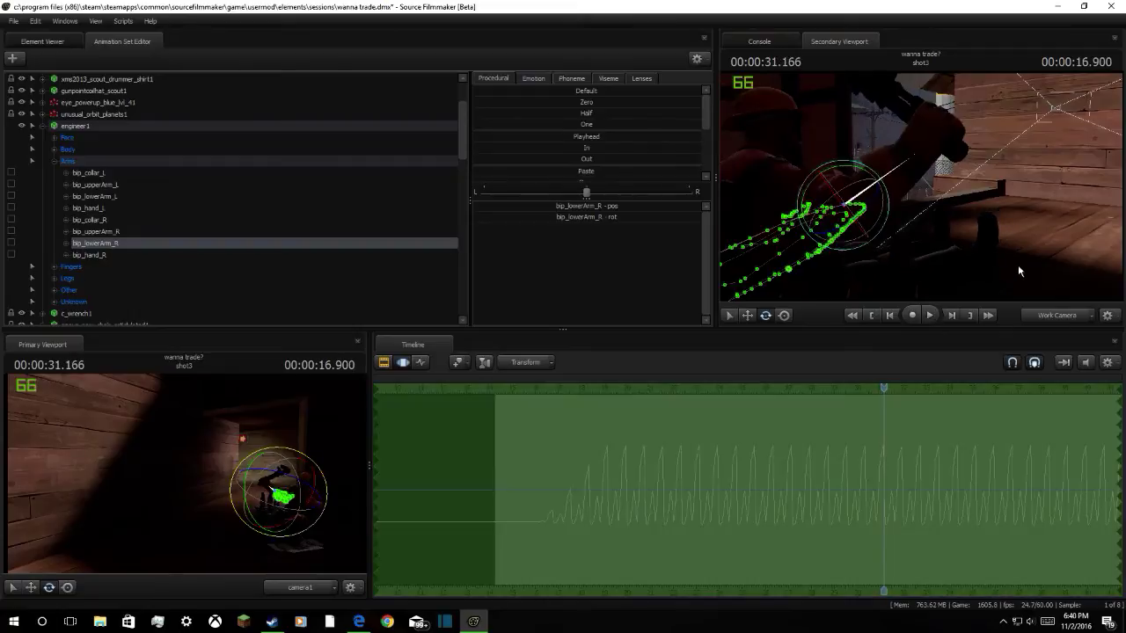
drag(934, 189, 920, 189)
key(space)
key(space)
Blend the motion of engineer1's bip_pelvis partly toward its playhead pose to reduce the swaying, and play back the result
drag(972, 253, 971, 254)
key(w)
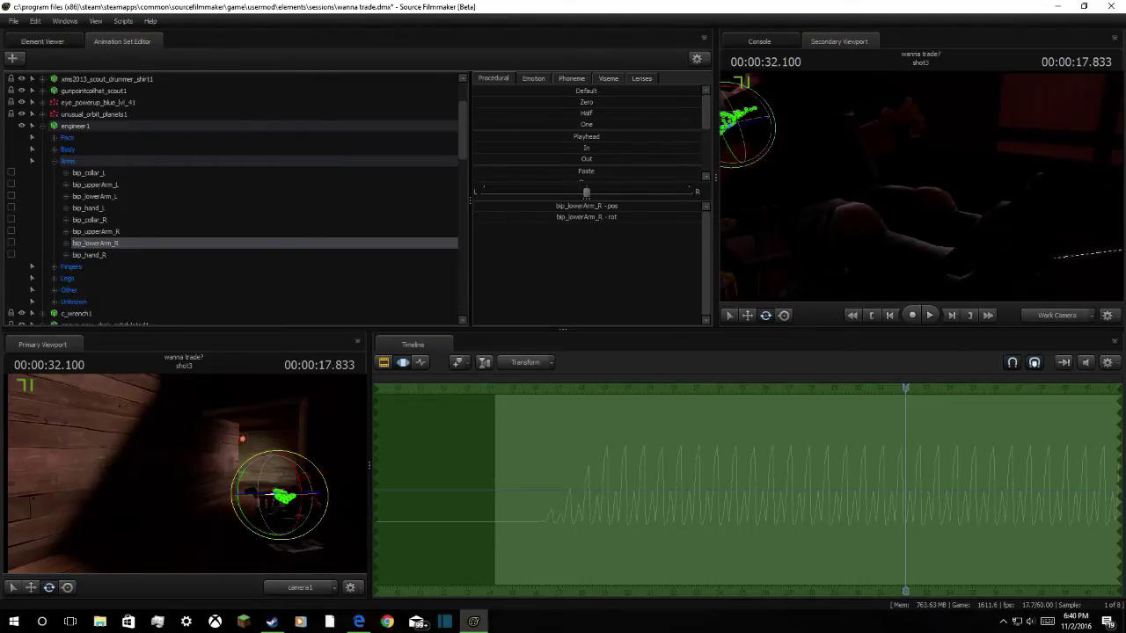
key(ctrl)
click(822, 213)
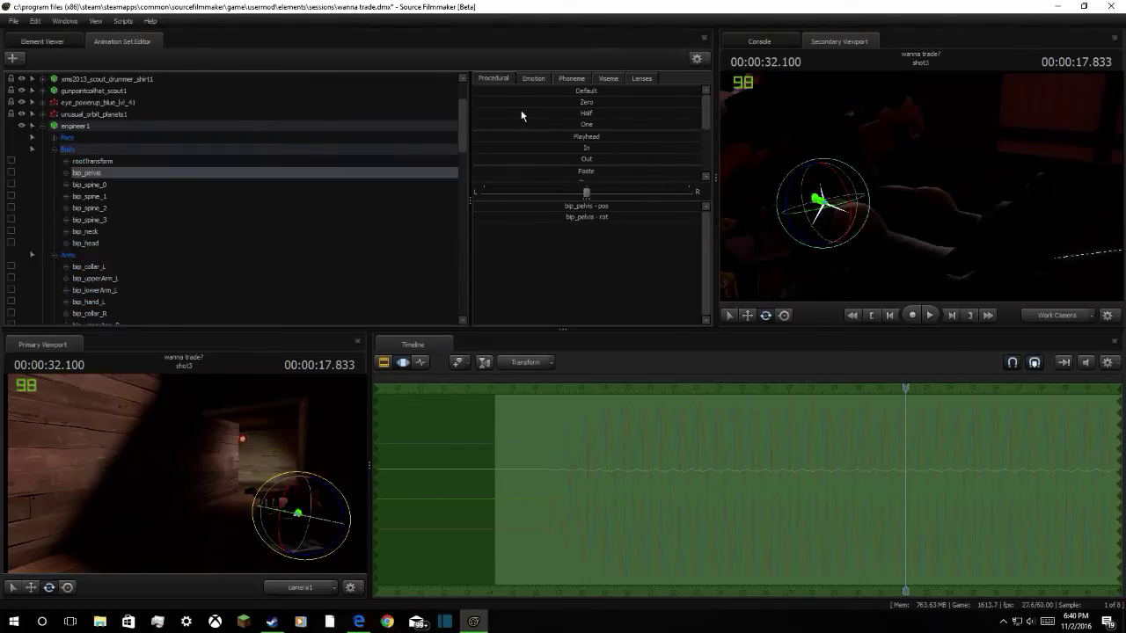
drag(533, 143, 736, 171)
key(space)
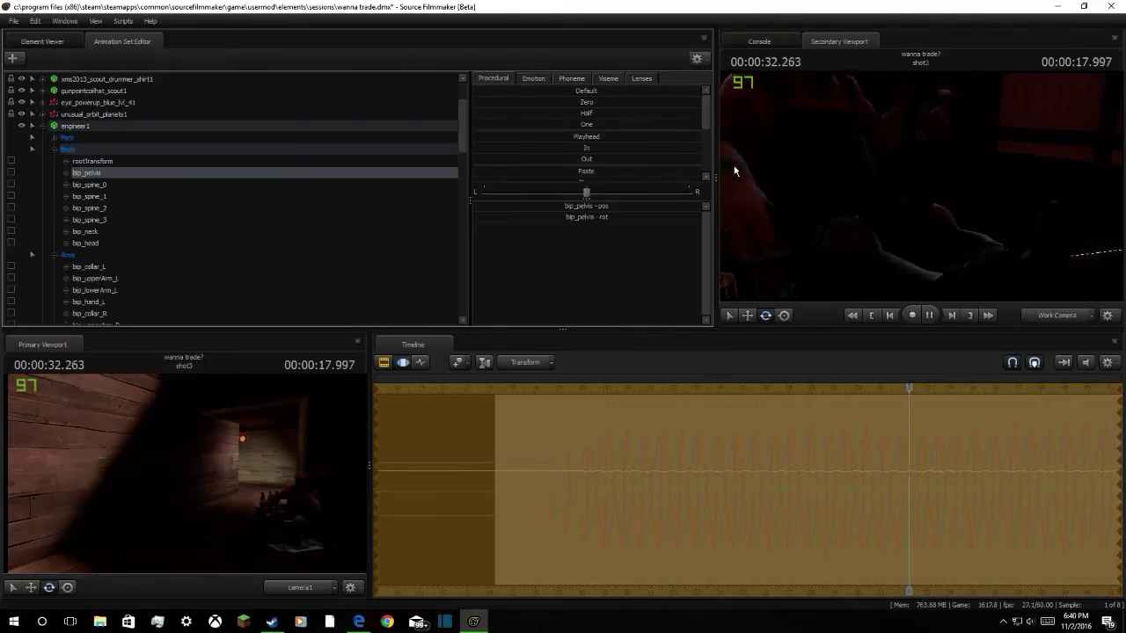
key(space)
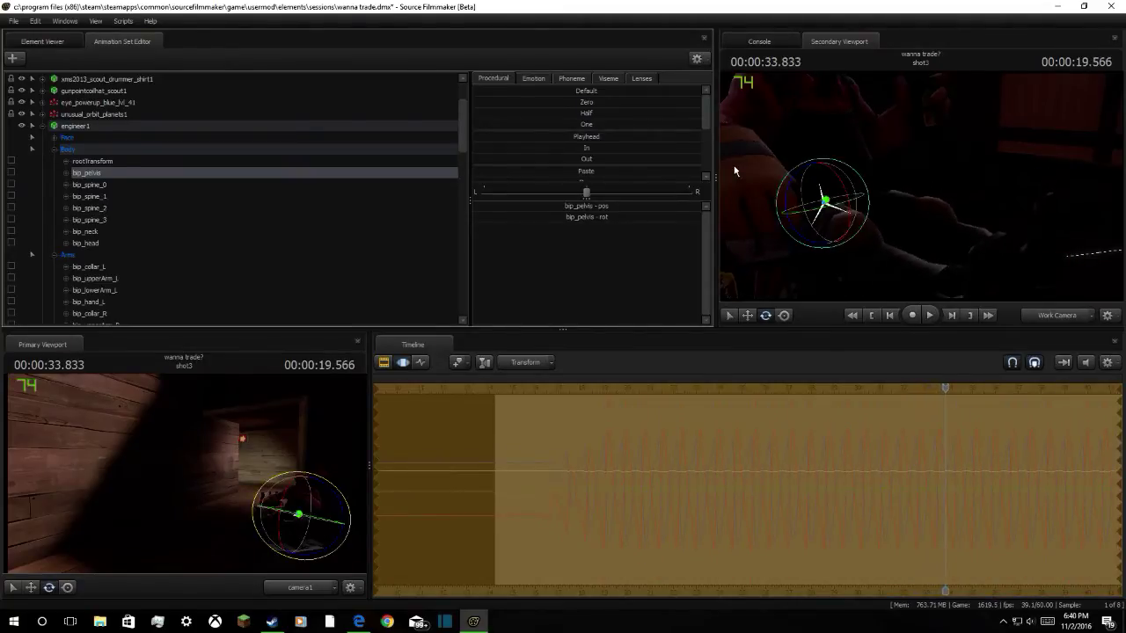
Blend bip_hip_R partly toward its playhead pose and bip_hip_L fully to its playhead pose, and play back the shot
ctrl+click(821, 238)
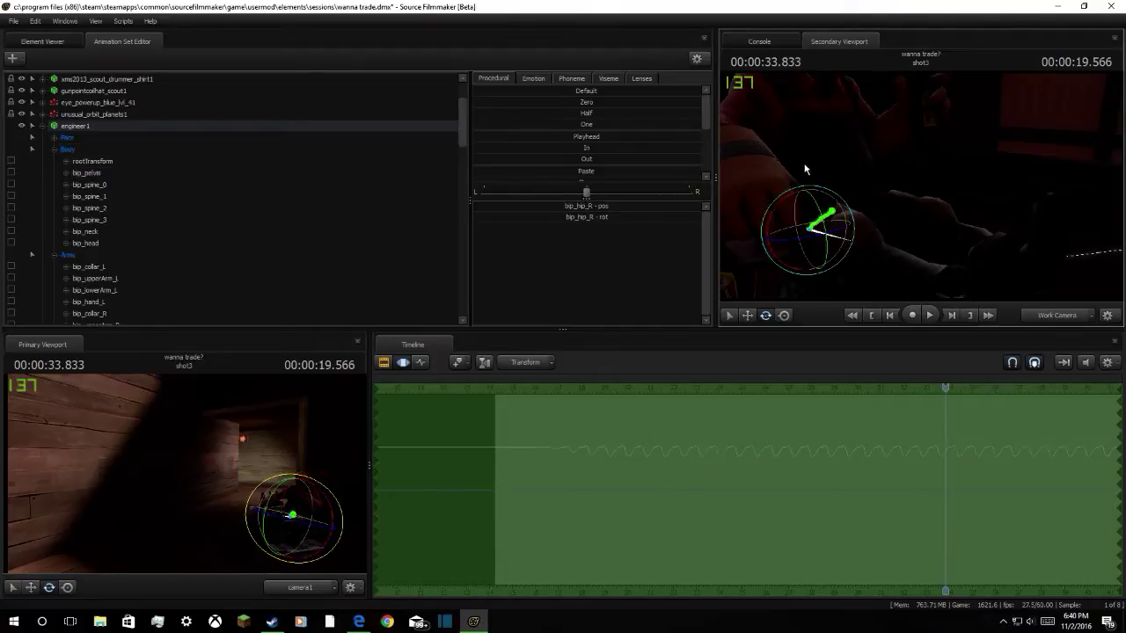
drag(573, 137, 629, 137)
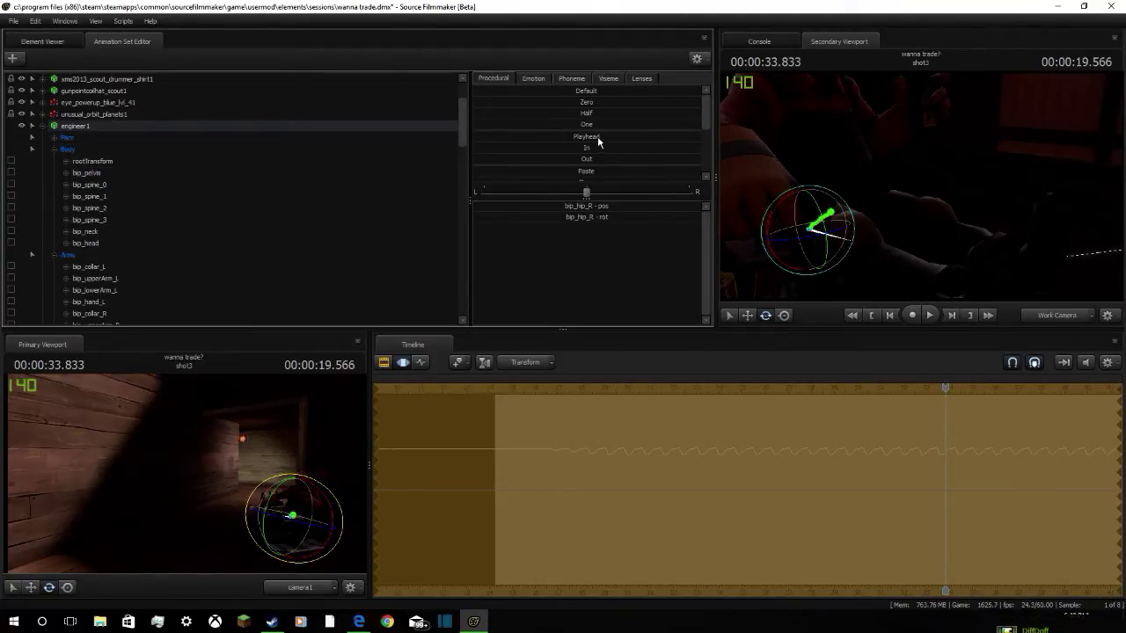
ctrl+click(868, 221)
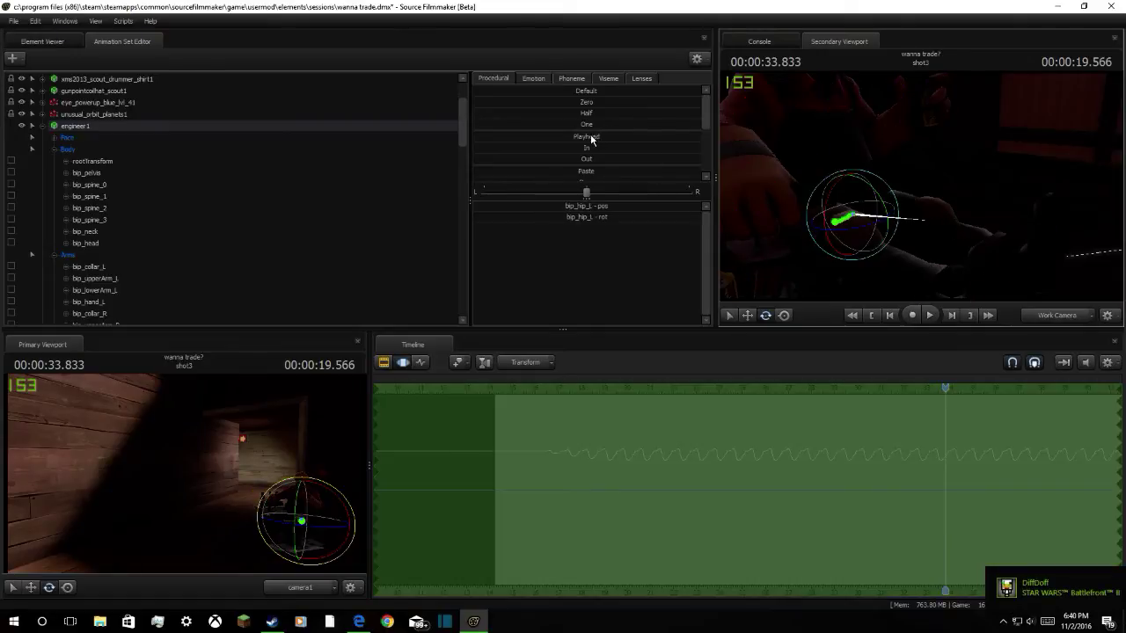
drag(593, 138, 592, 138)
drag(507, 140, 701, 140)
key(space)
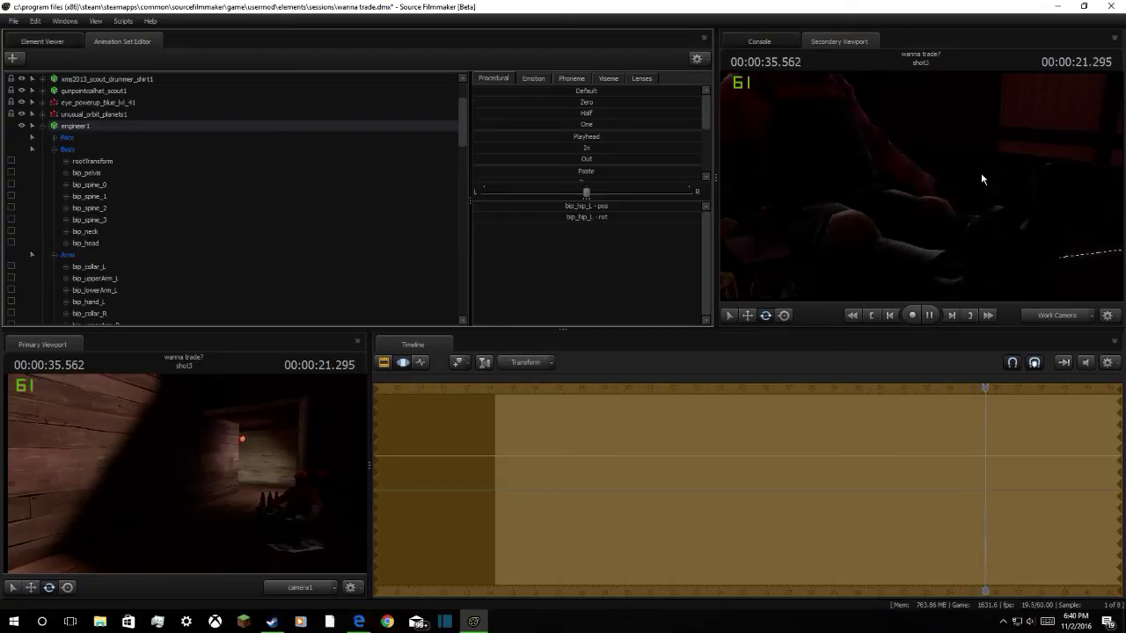
key(space)
Flatten the motion of engineer1's bip_knee_R to its playhead pose across the whole shot
click(875, 275)
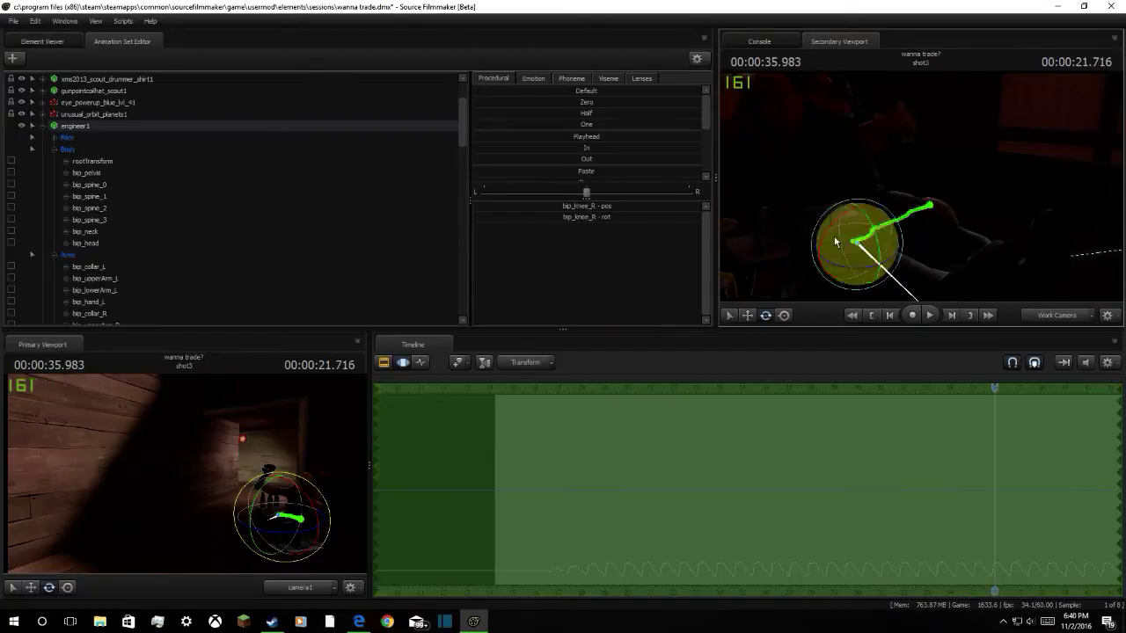
click(528, 140)
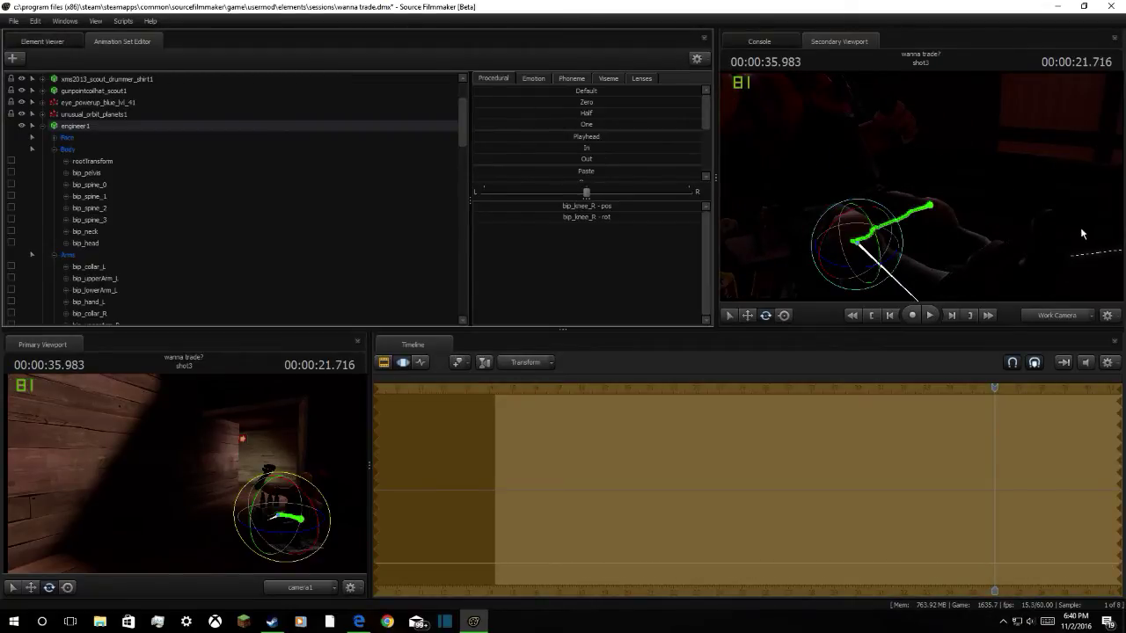
Flatten the motion of engineer1's bip_knee_L to its playhead pose across the whole shot and play back the result
click(948, 236)
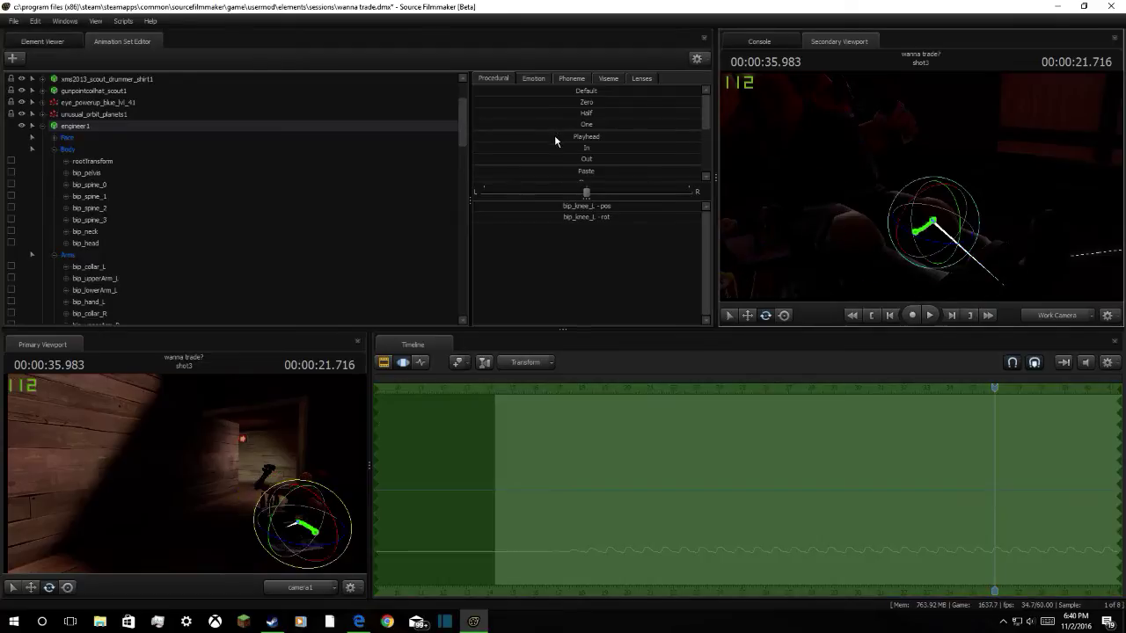
click(555, 141)
key(space)
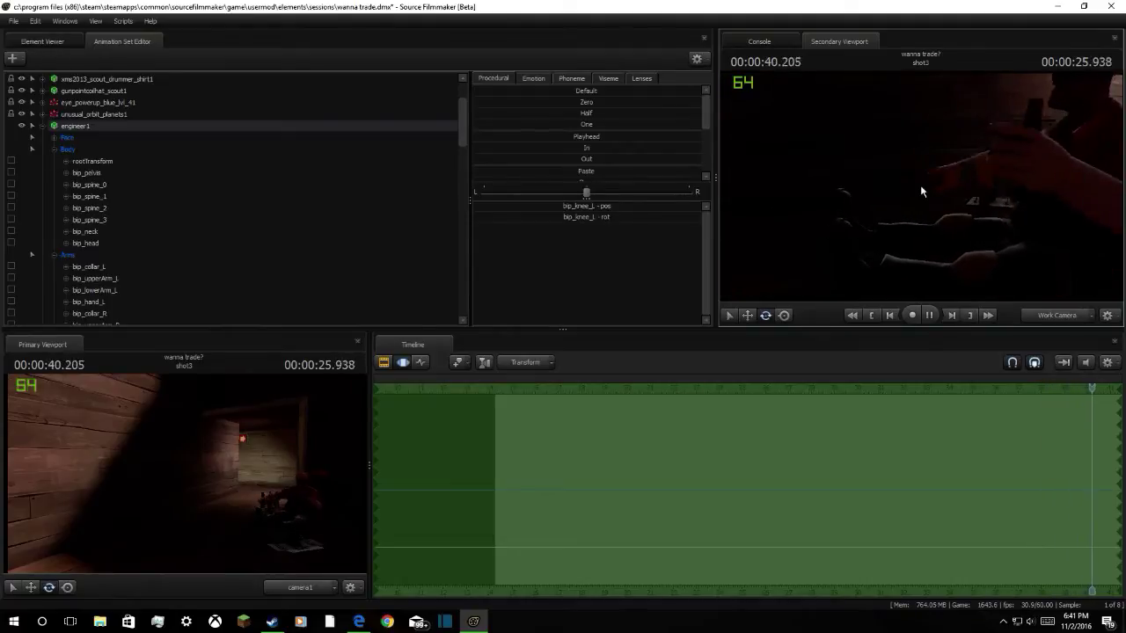
key(space)
Rotate engineer1's bip_spine_0 across the whole shot to adjust the lean of the lower torso
drag(923, 190, 1069, 180)
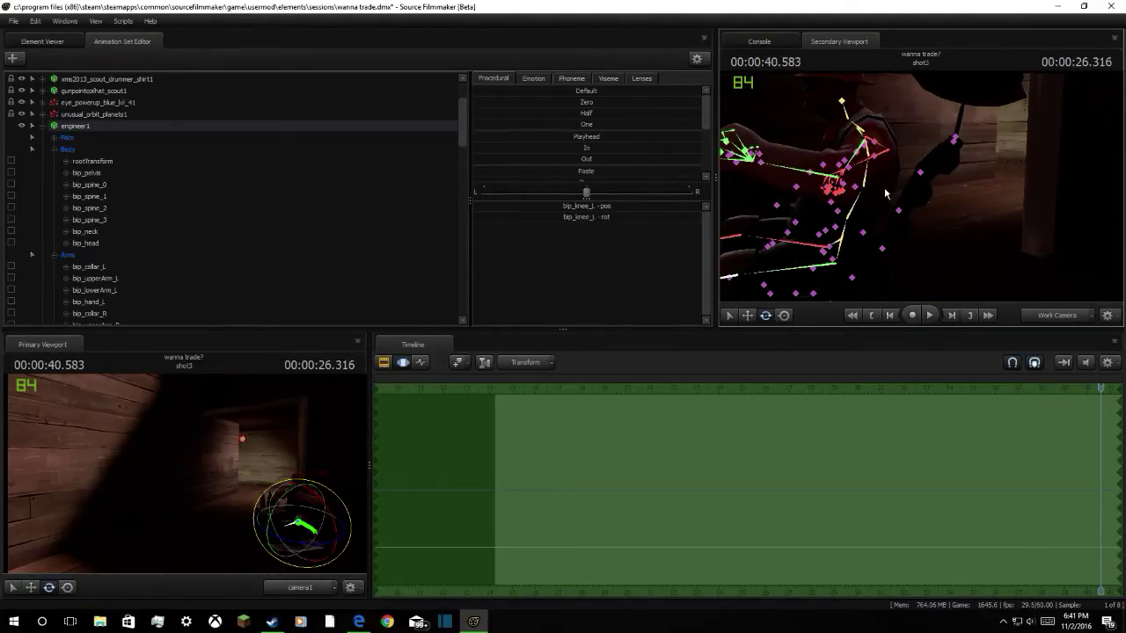
click(847, 212)
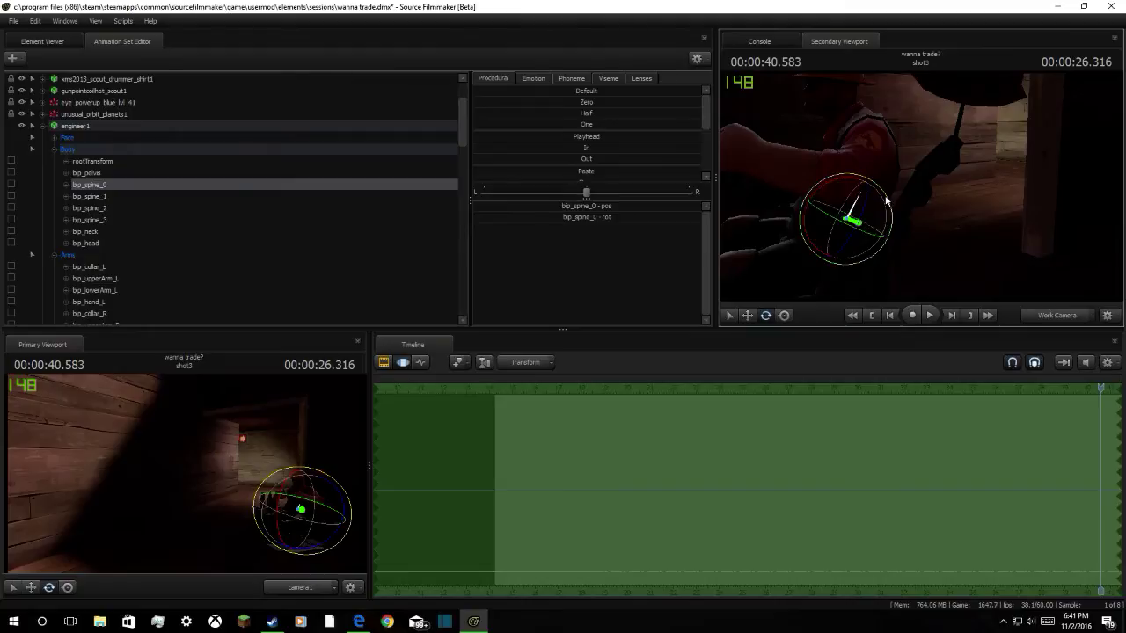
drag(885, 194, 888, 202)
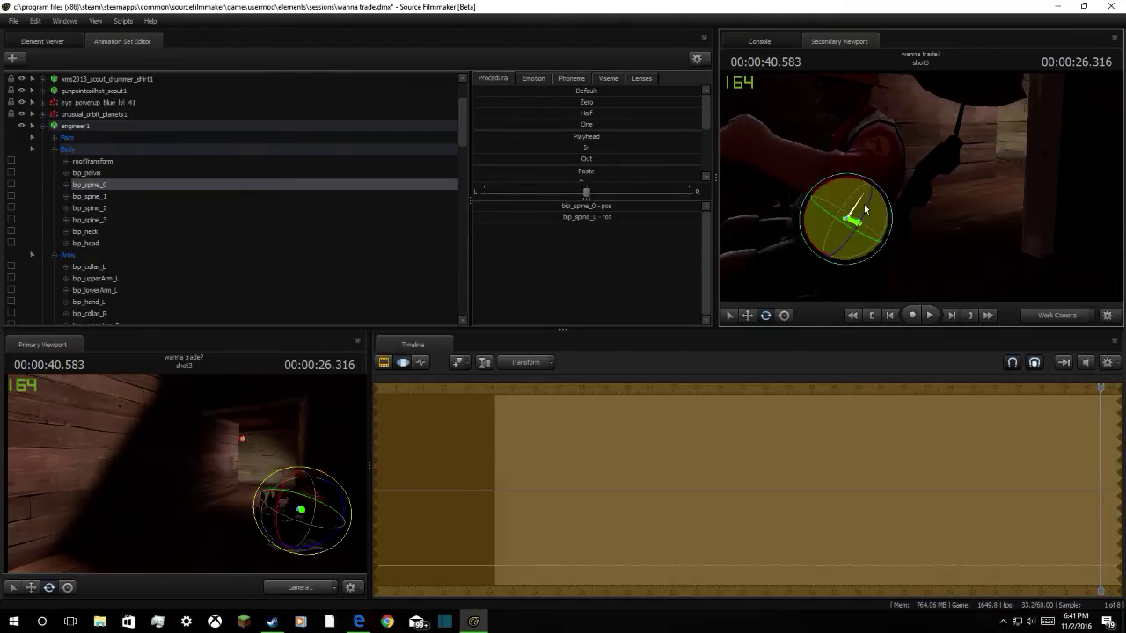
key(ctrl)
key(ctrl)
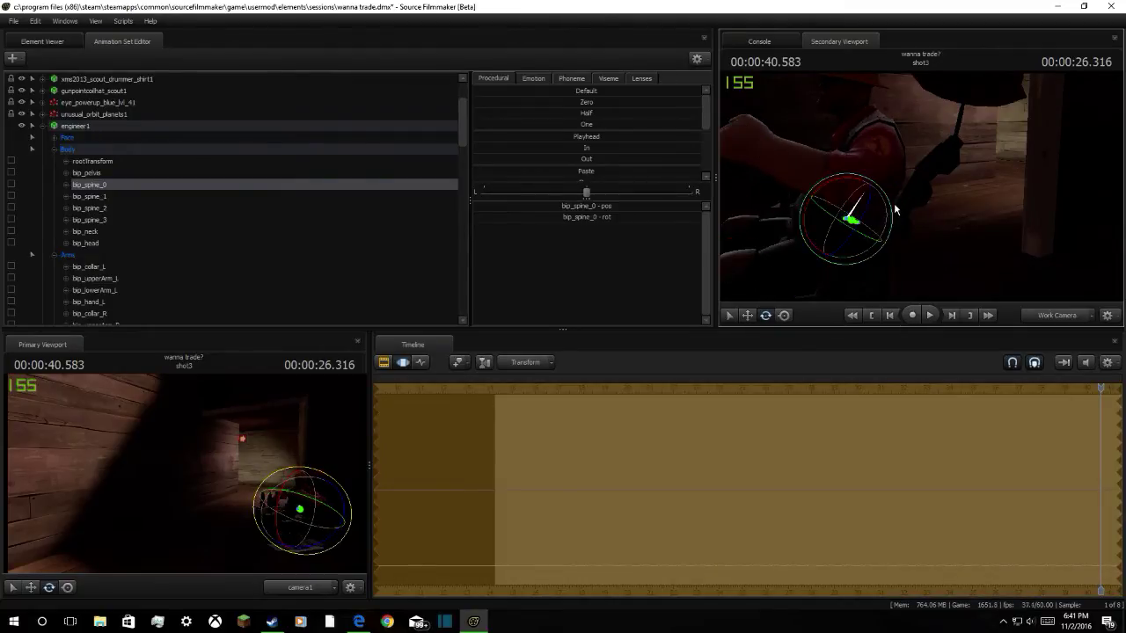
key(ctrl)
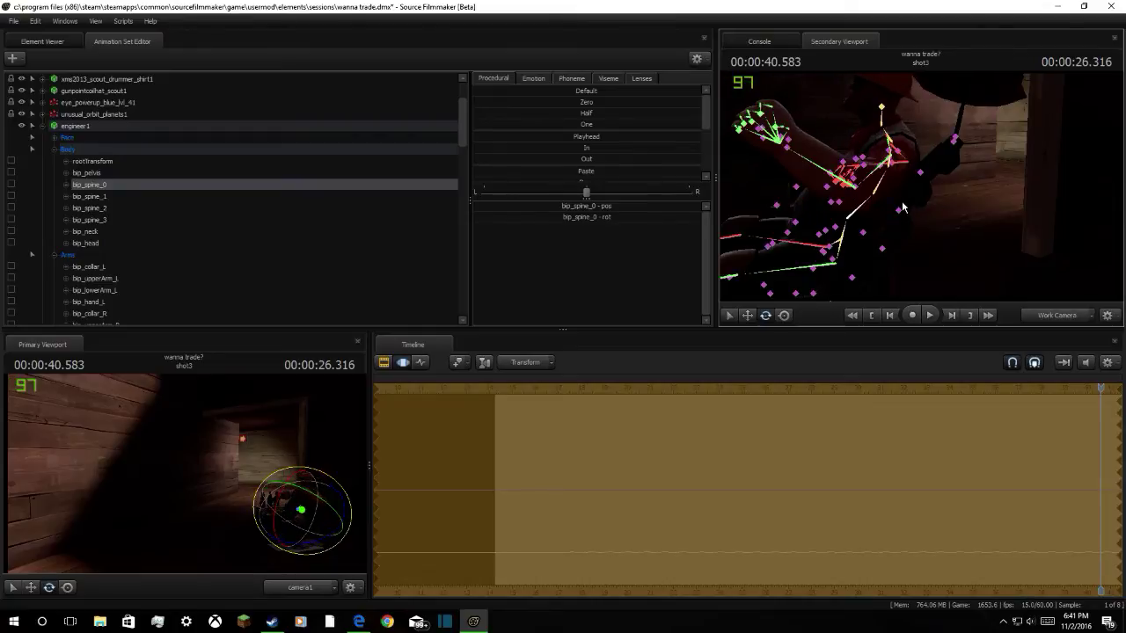
Rotate engineer1's bip_spine_1 across the whole shot to adjust the torso's lean, and play the shot to check it
ctrl+click(876, 189)
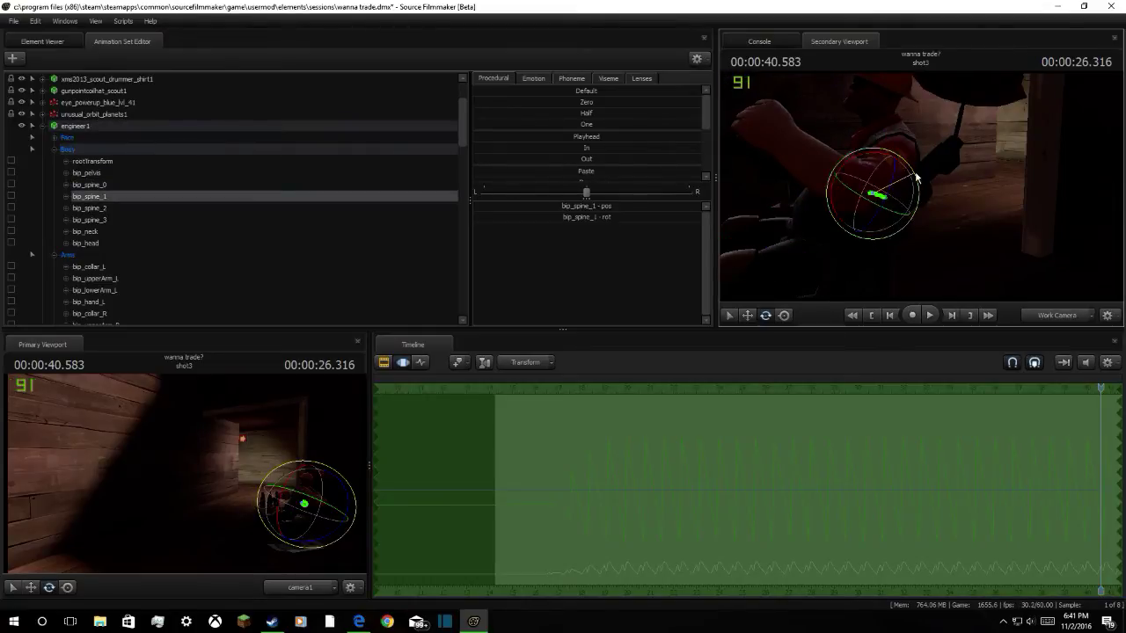
drag(915, 178, 920, 185)
key(space)
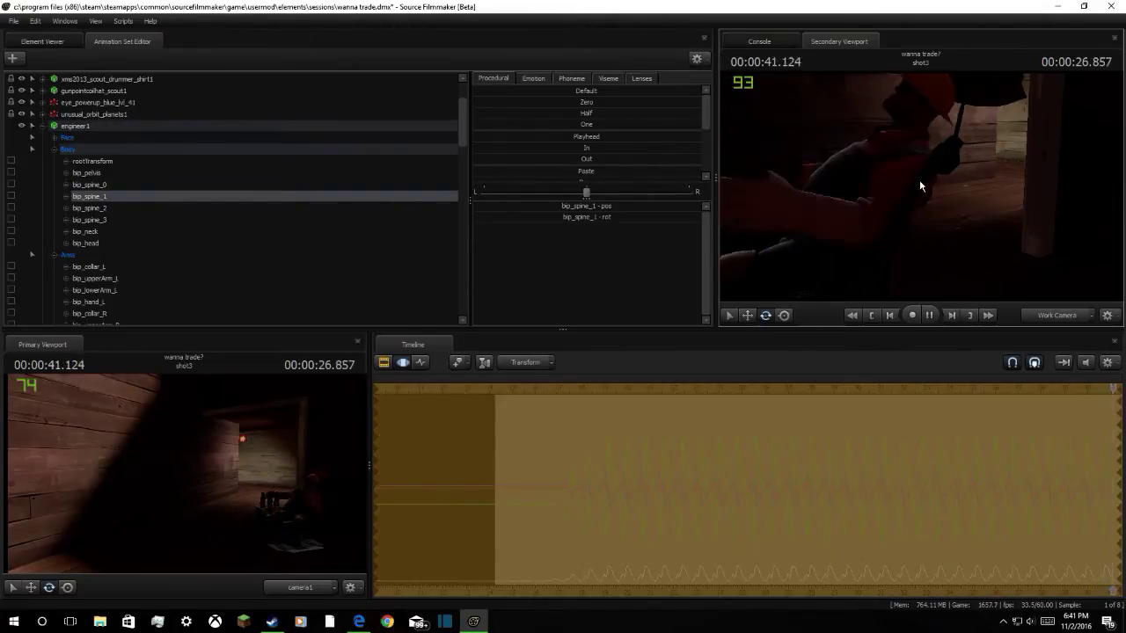
key(space)
key(space)
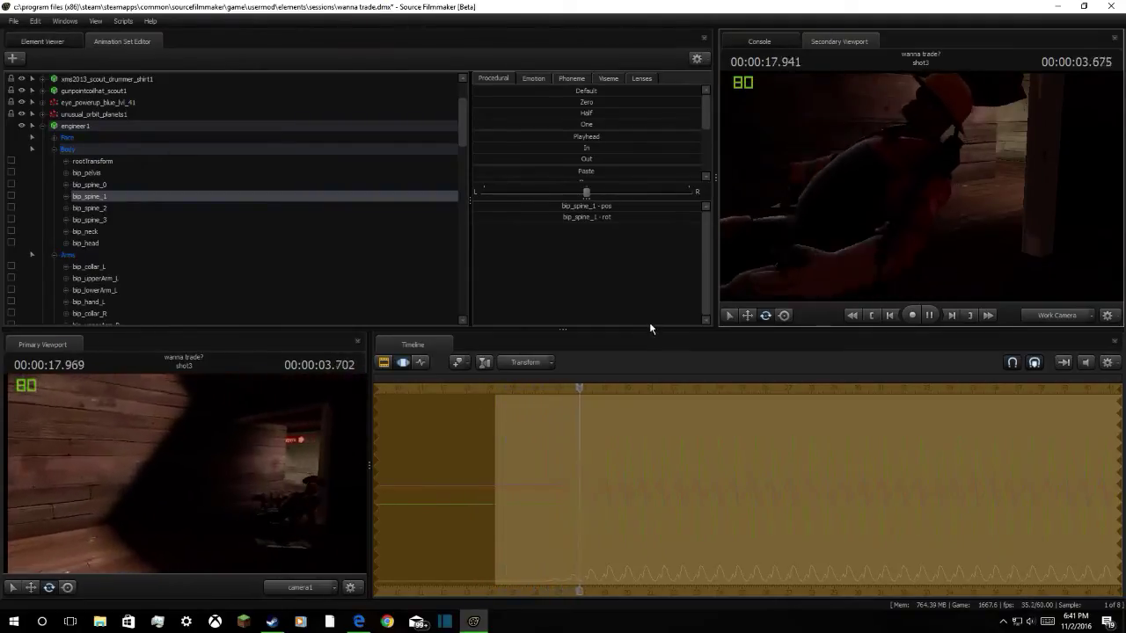
key(space)
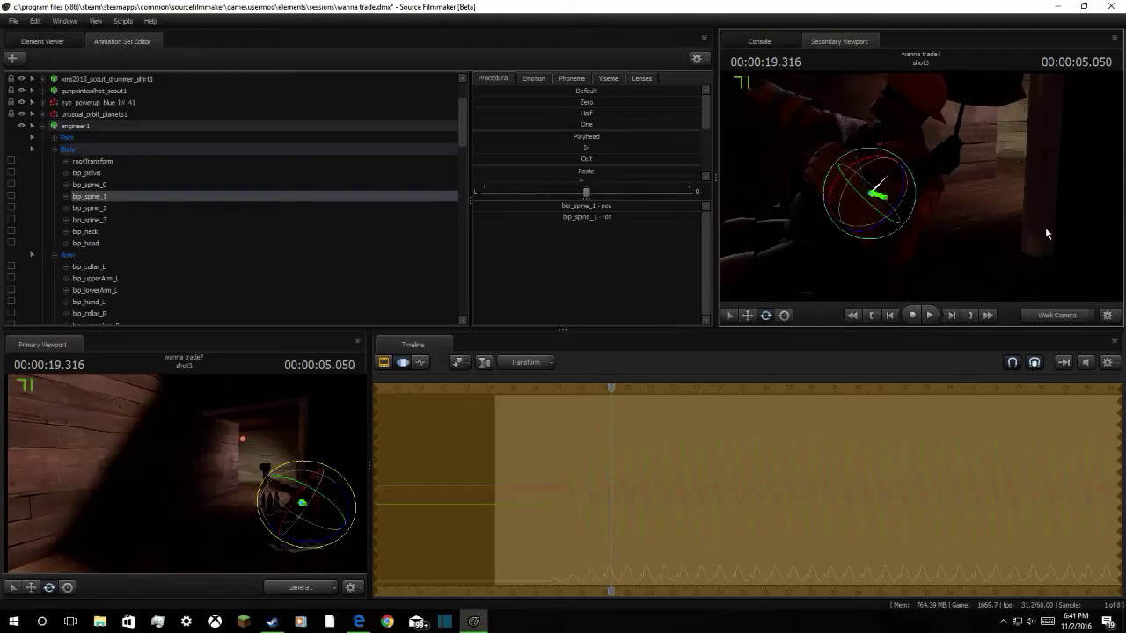
Rotate engineer1's bip_neck across the whole shot to adjust the head's direction
drag(1046, 230, 925, 186)
ctrl+click(907, 185)
drag(987, 214, 943, 214)
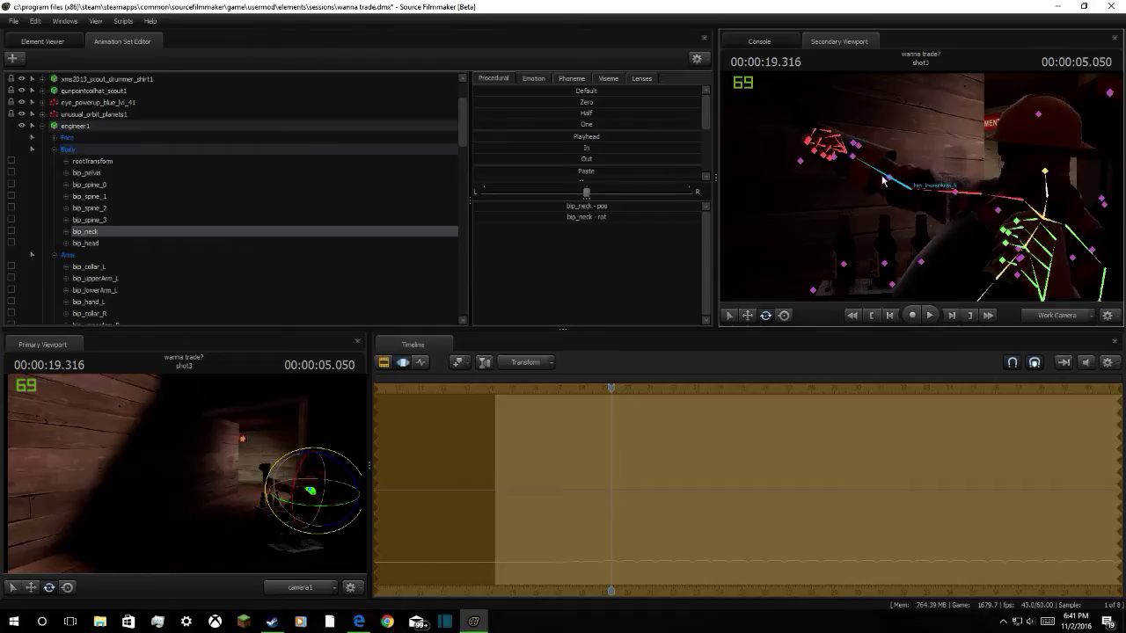
Rotate engineer1's bip_upperArm_R across the whole shot and play back the arm's motion
ctrl+click(952, 185)
drag(957, 181, 938, 192)
key(space)
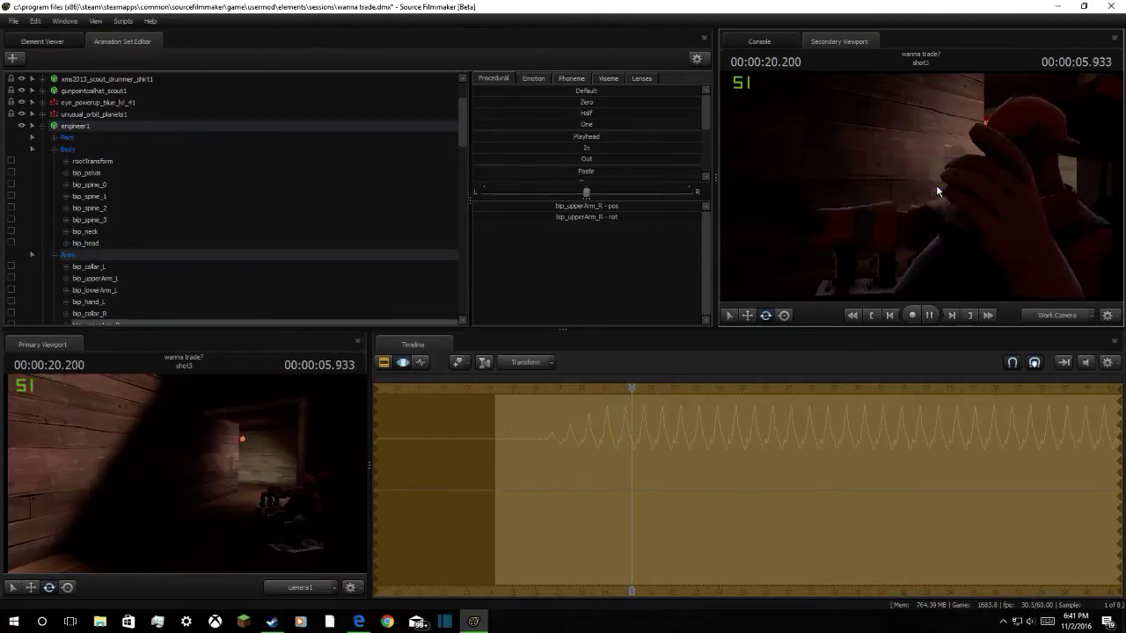
key(space)
Rotate engineer1's bip_pelvis slightly and adjust the rotation of bip_spine_0 to suit the new pelvis angle
drag(944, 234, 886, 189)
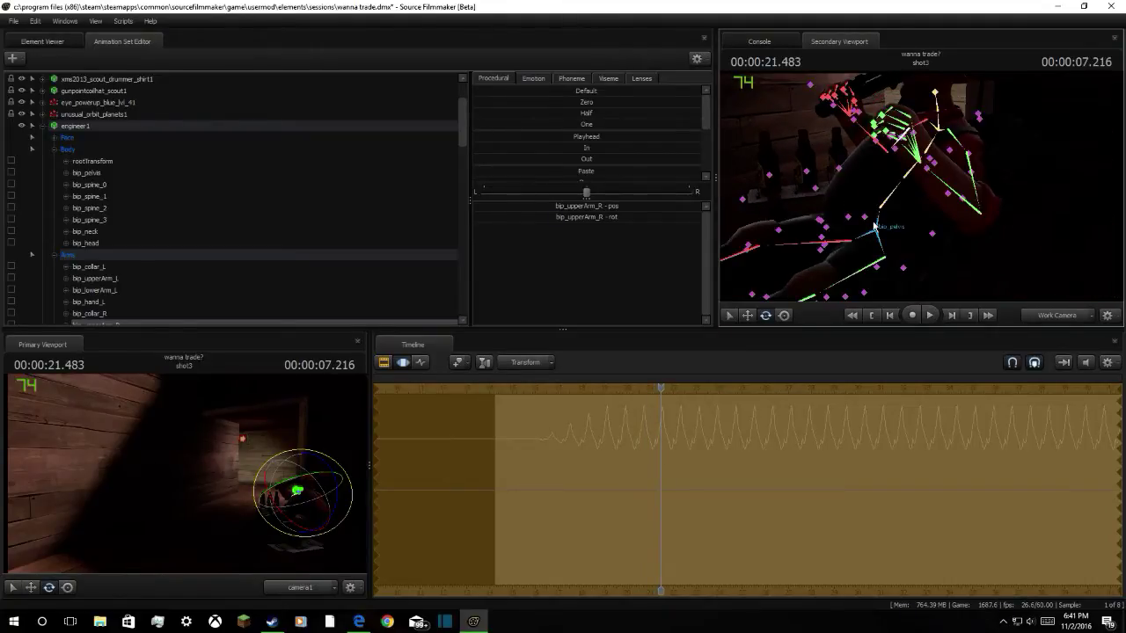
click(875, 226)
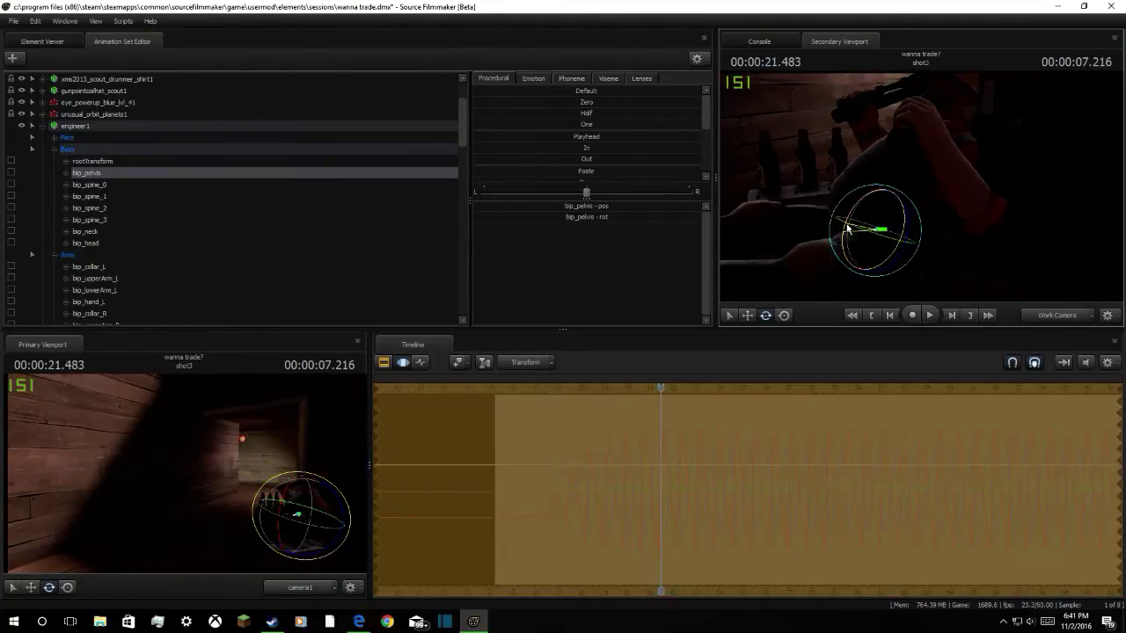
drag(848, 229, 849, 224)
key(ctrl)
click(903, 201)
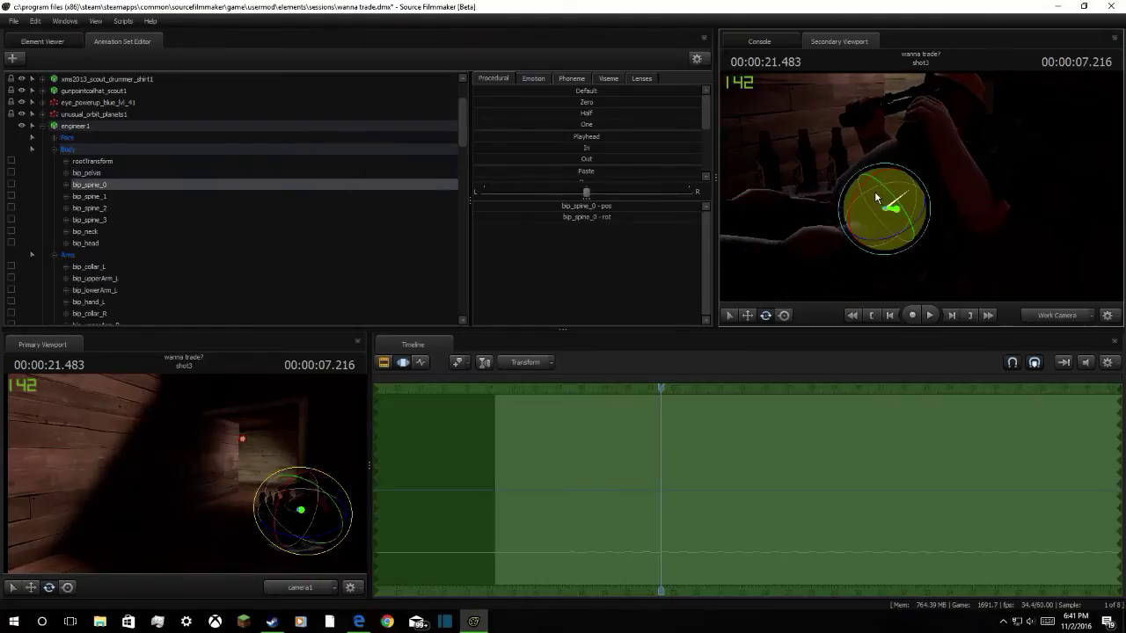
key(ctrl)
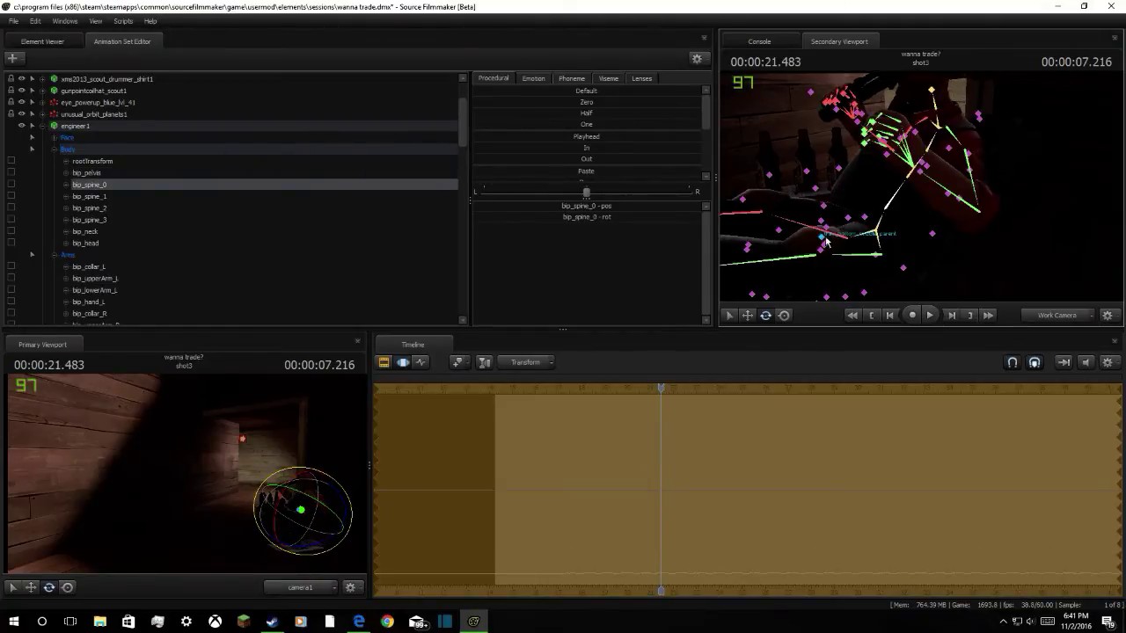
Rotate engineer1's bip_hip_L across the whole shot to reposition the left leg
click(854, 261)
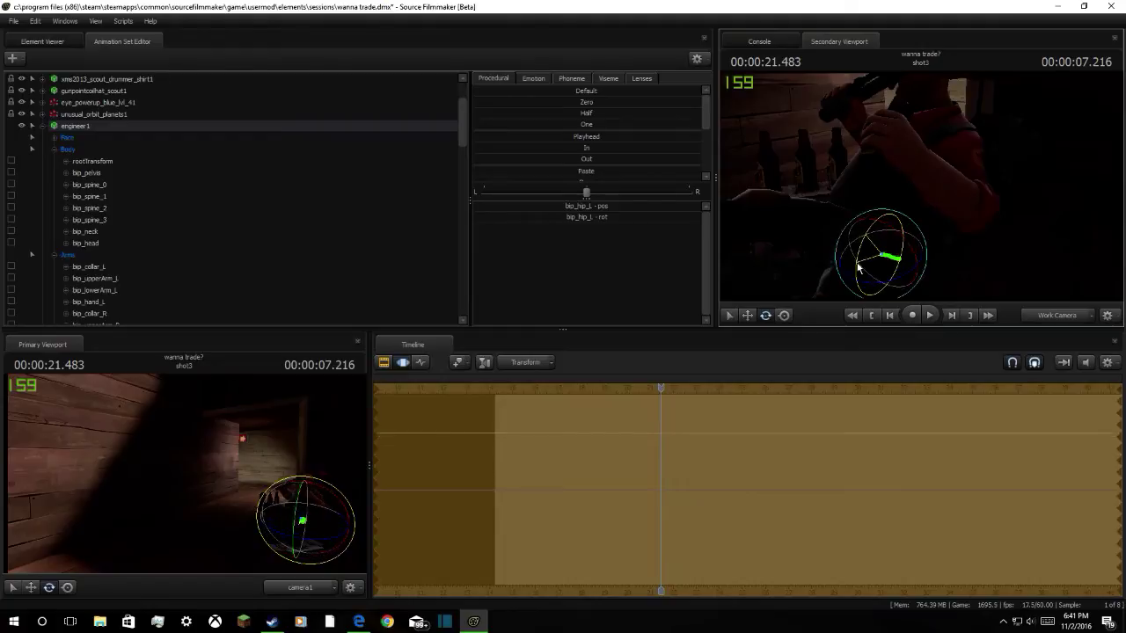
drag(866, 255, 862, 262)
drag(922, 186, 922, 186)
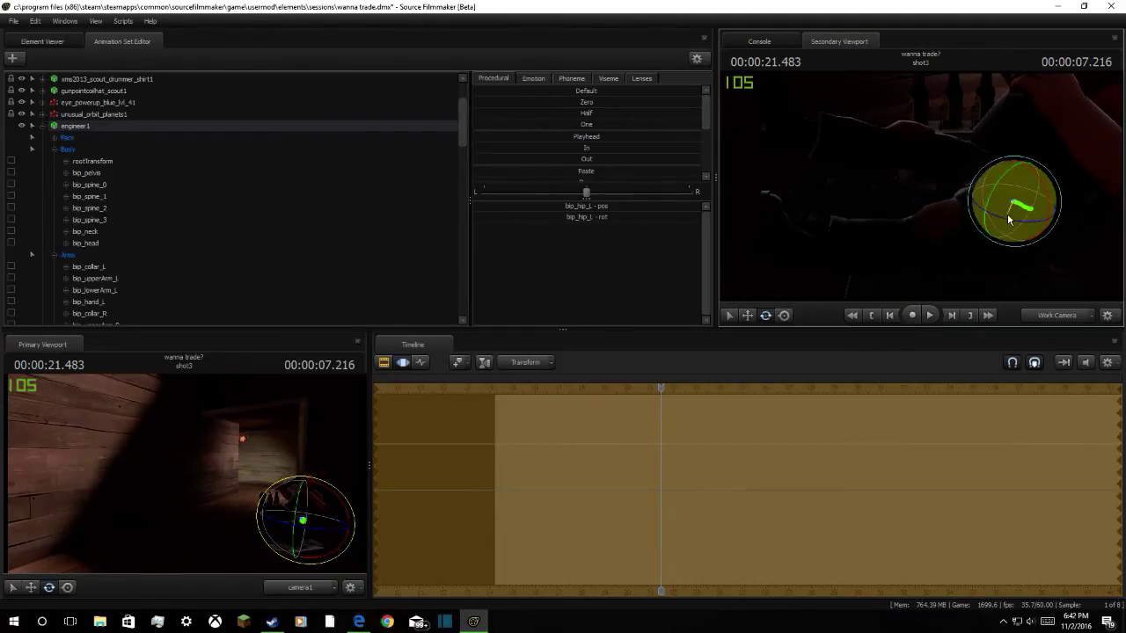
mouse_move(1011, 219)
mouse_down()
mouse_move(995, 186)
mouse_move(1006, 214)
mouse_up()
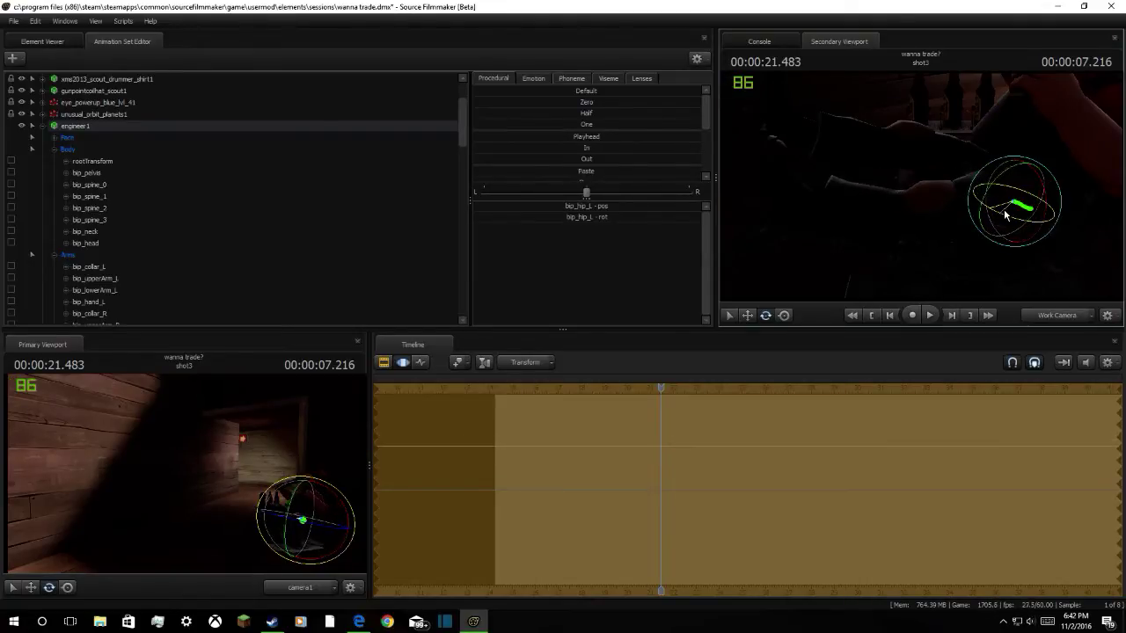
key(ctrl)
Adjust the position of engineer1's bip_hip_R across the whole shot, play back briefly and apply the change
ctrl+click(935, 159)
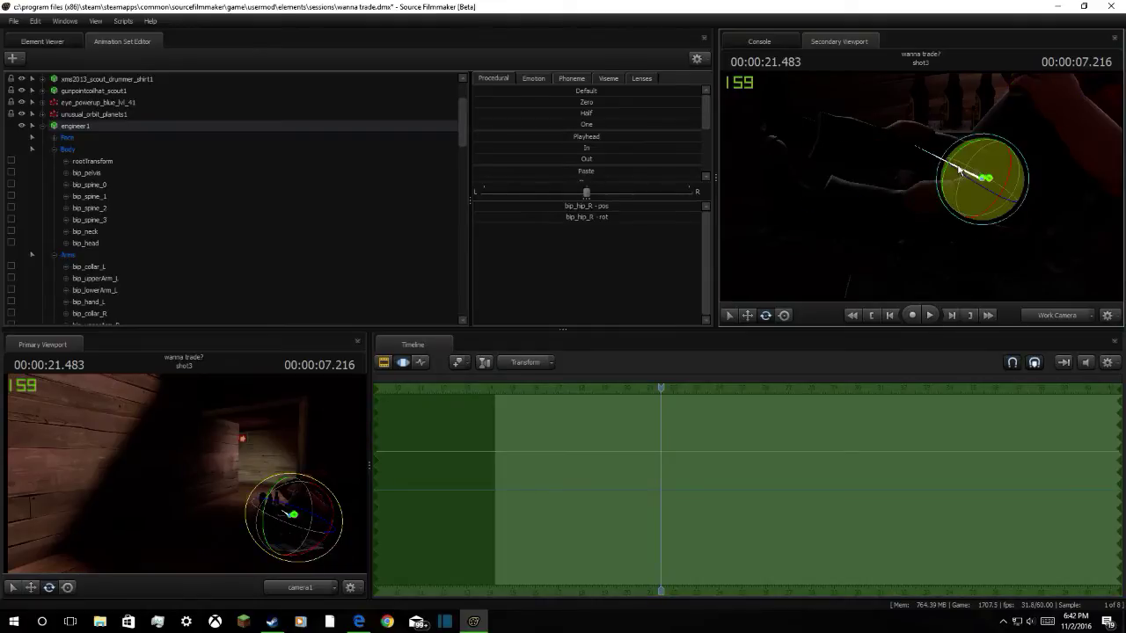
key(w)
mouse_move(901, 161)
mouse_down()
mouse_move(871, 164)
mouse_move(919, 162)
mouse_move(915, 176)
mouse_up()
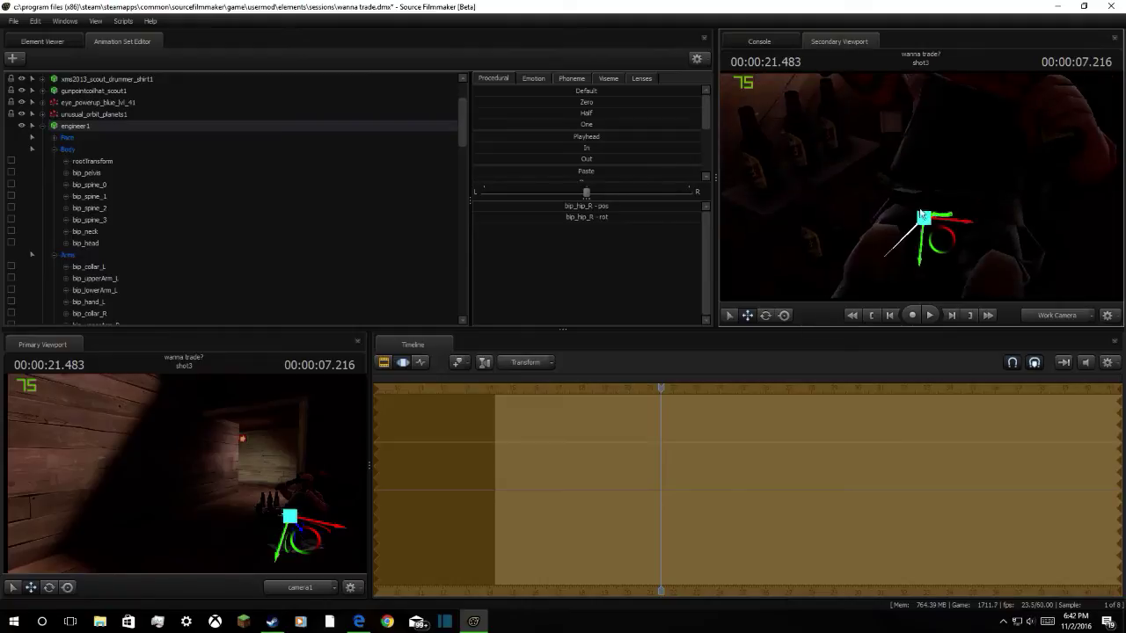
key(ctrl)
key(space)
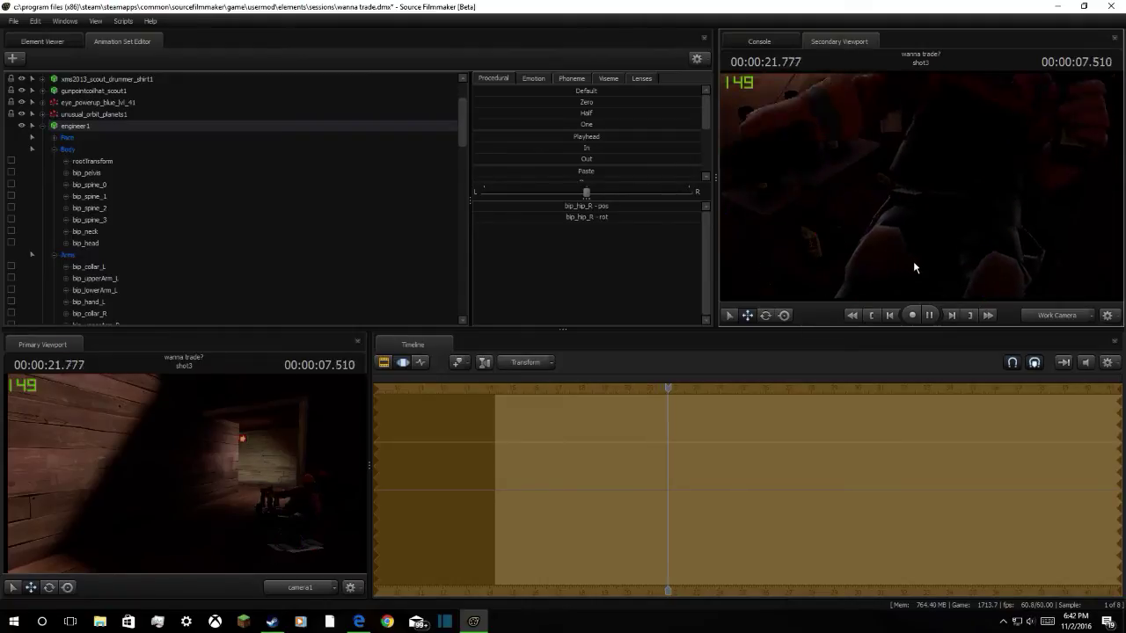
key(space)
key(Return)
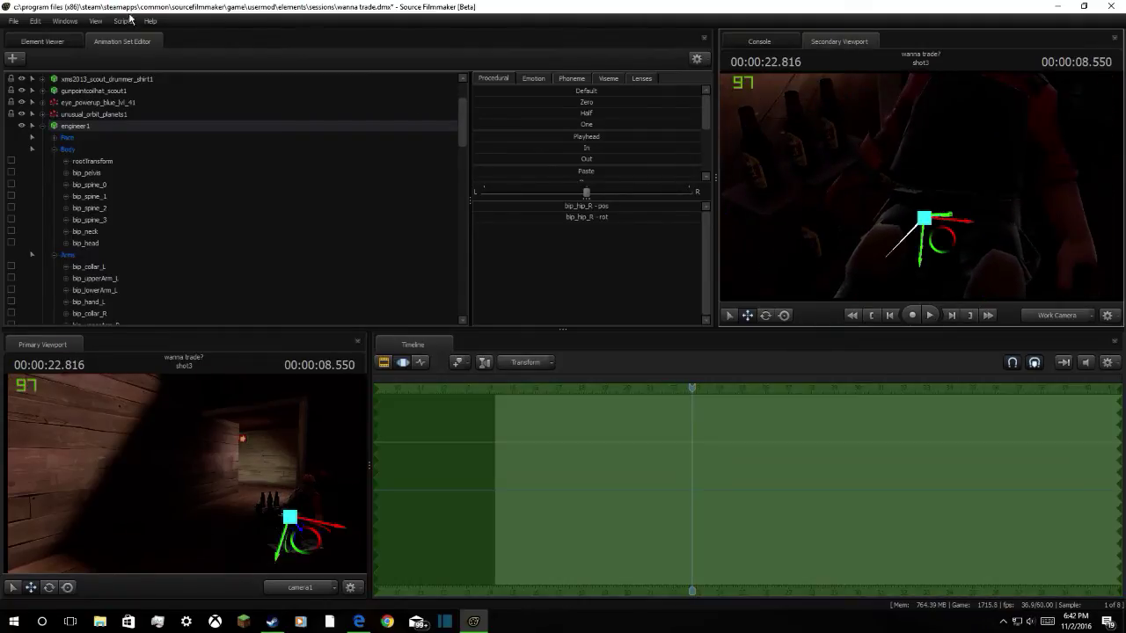
Start adding an animation set for a new model and filter the model files by "sentry"
click(13, 58)
click(55, 81)
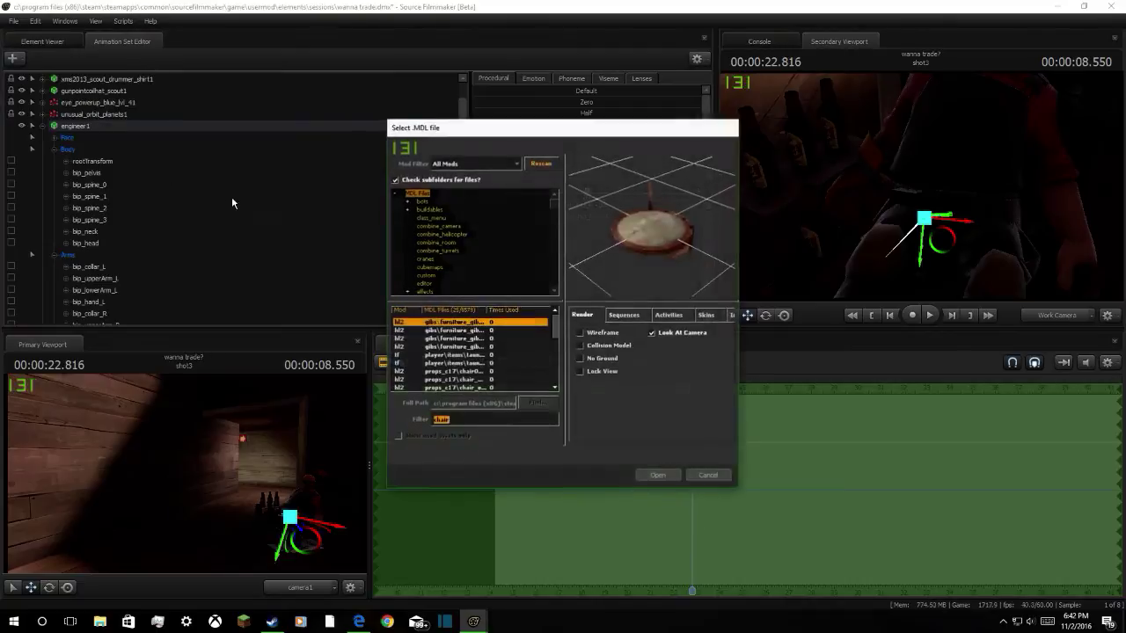
text(senty)
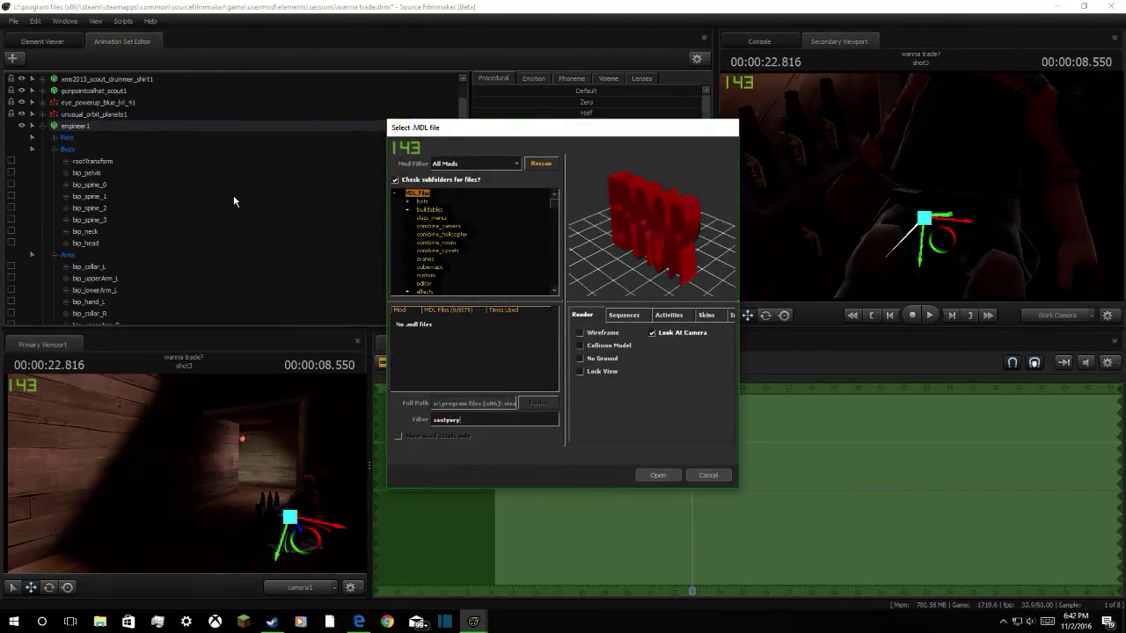
key(BackSpace)
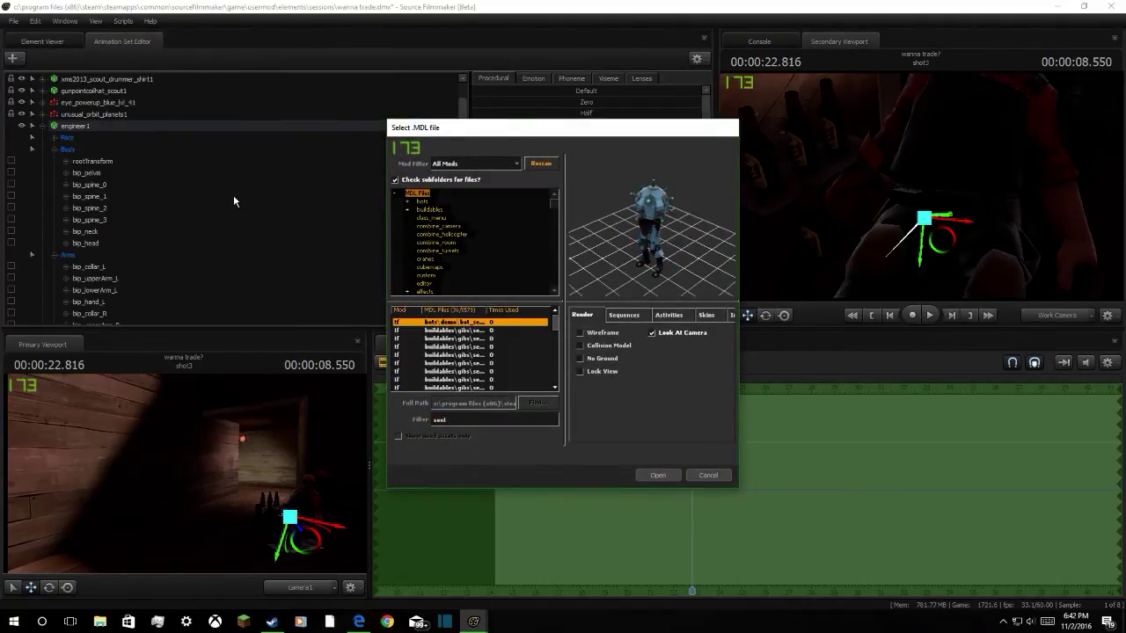
text(ry)
Browse the previews of the sentry models and load a level 3 sentry from the buildables folder into the shot
click(464, 357)
click(471, 379)
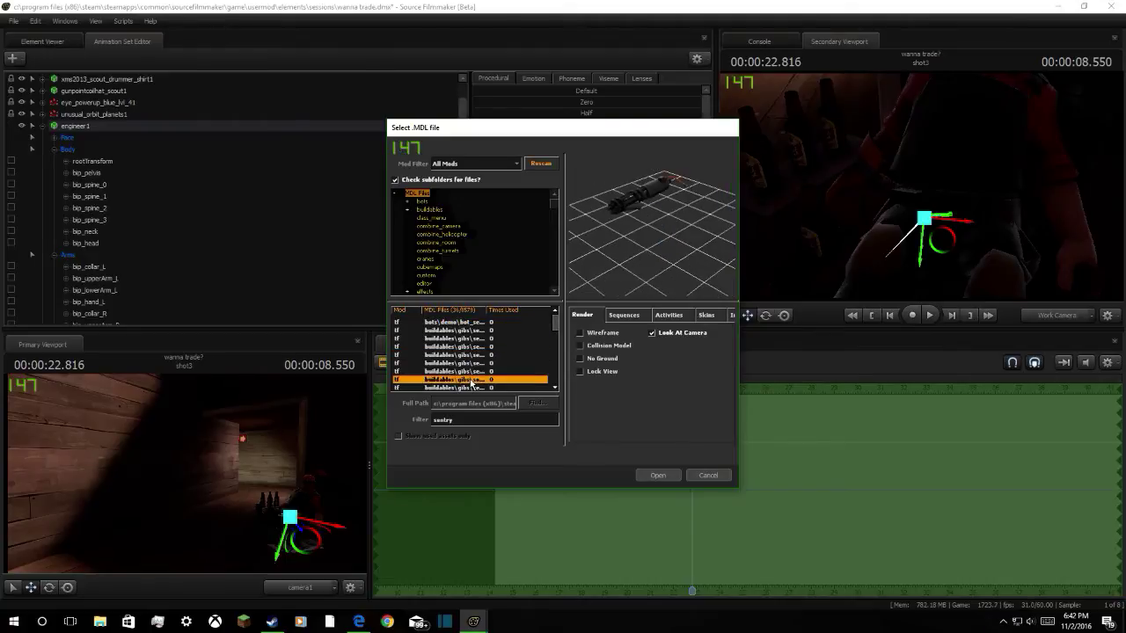
key(Down)
key(Down)
key(Down)
key(Down)
key(Down)
key(Down)
key(Down)
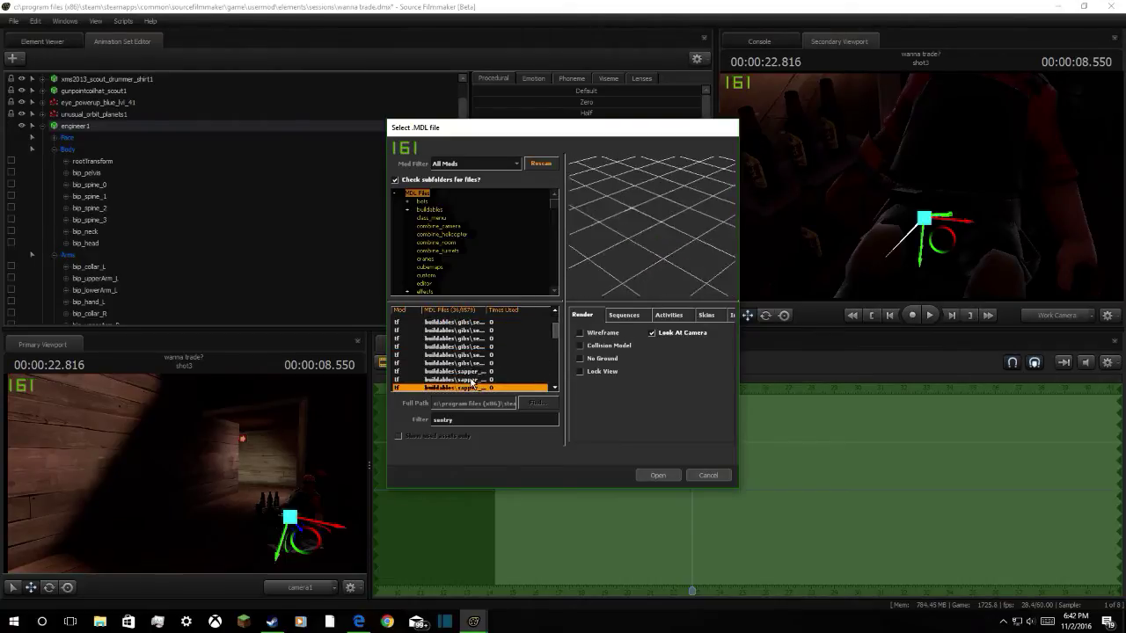
key(Down)
key(Down)
key(Down)
key(Down)
key(Down)
key(Down)
key(Down)
key(Down)
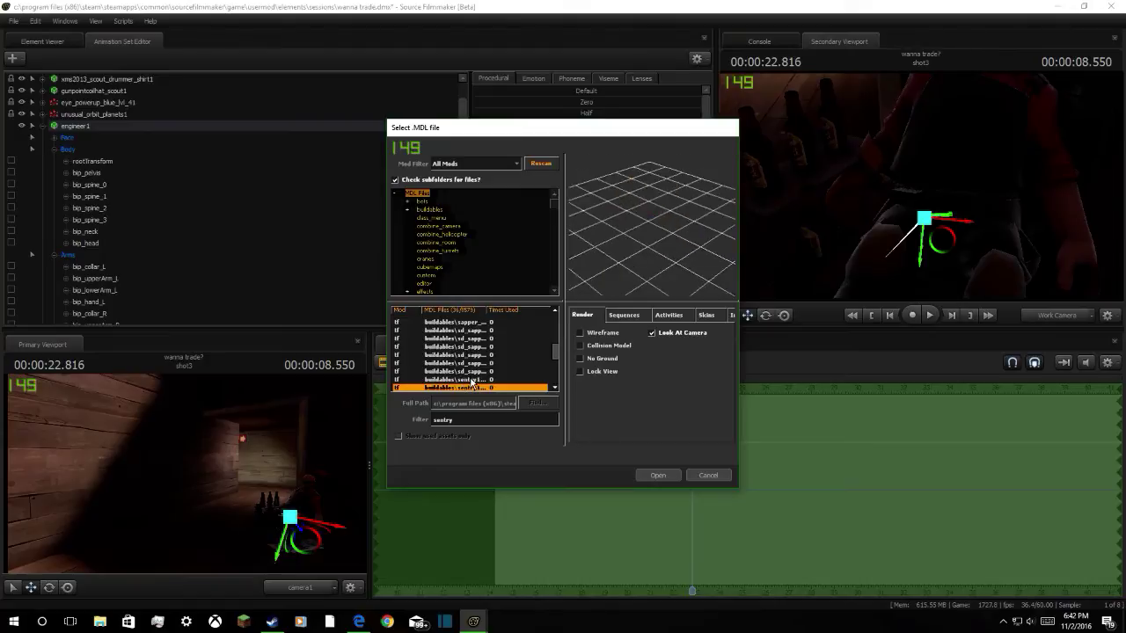
key(Up)
key(Up)
key(Down)
key(Down)
key(Down)
key(Down)
key(Down)
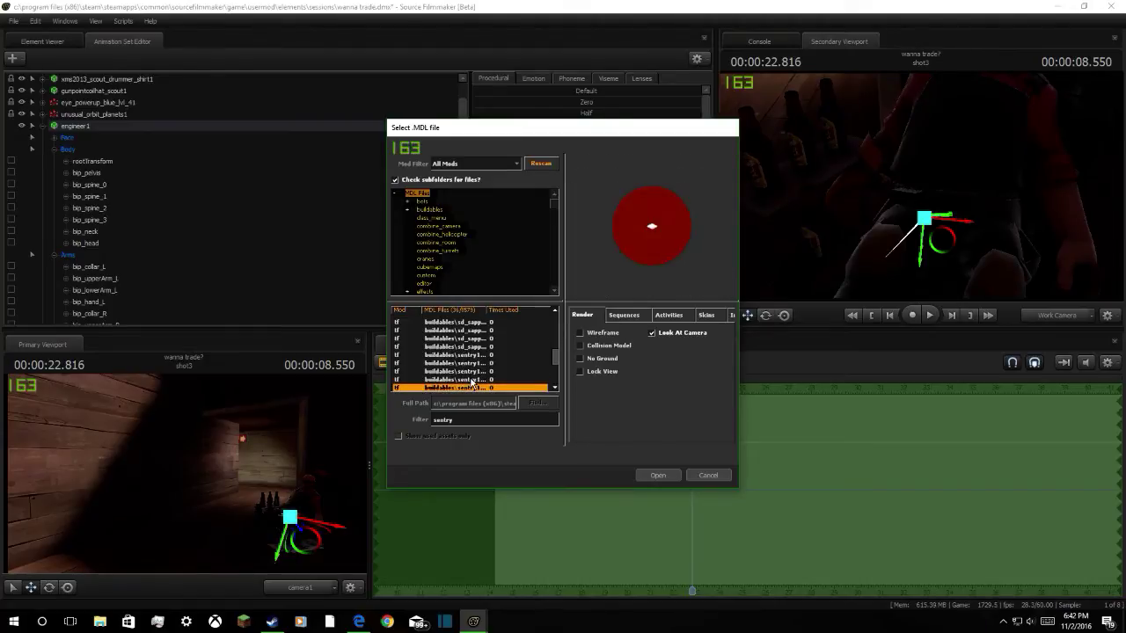
key(Down)
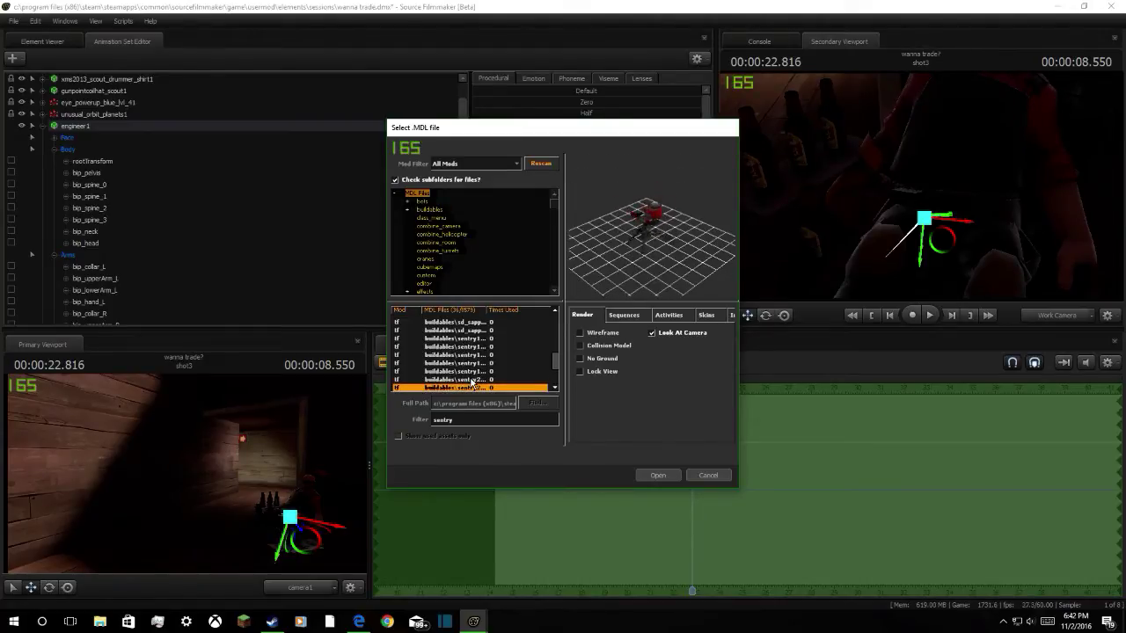
key(Down)
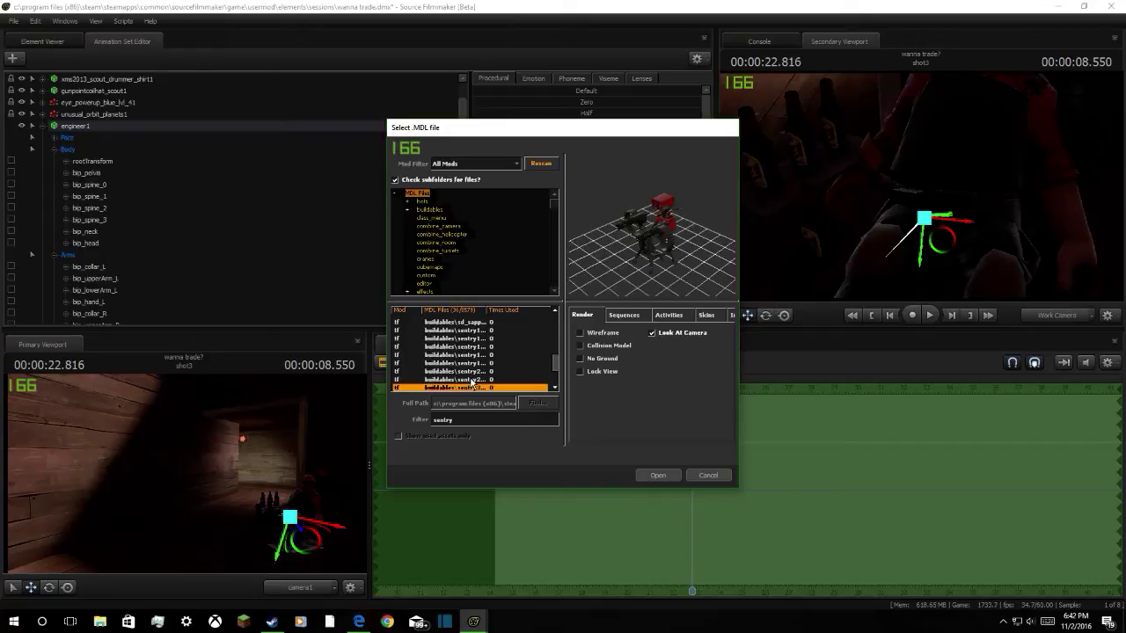
key(Down)
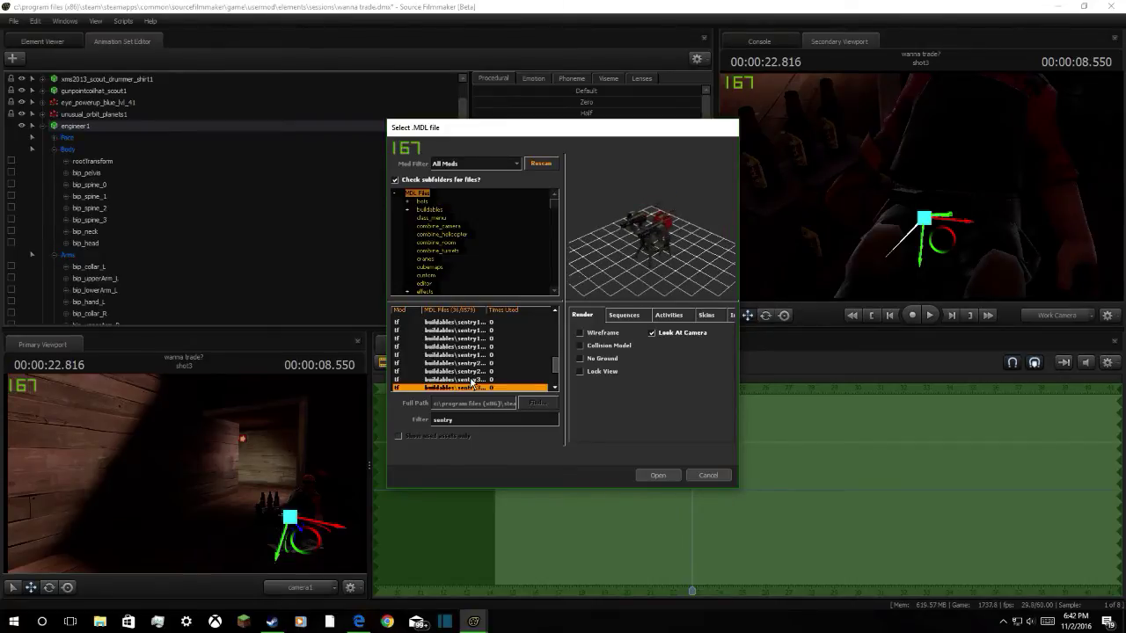
click(651, 475)
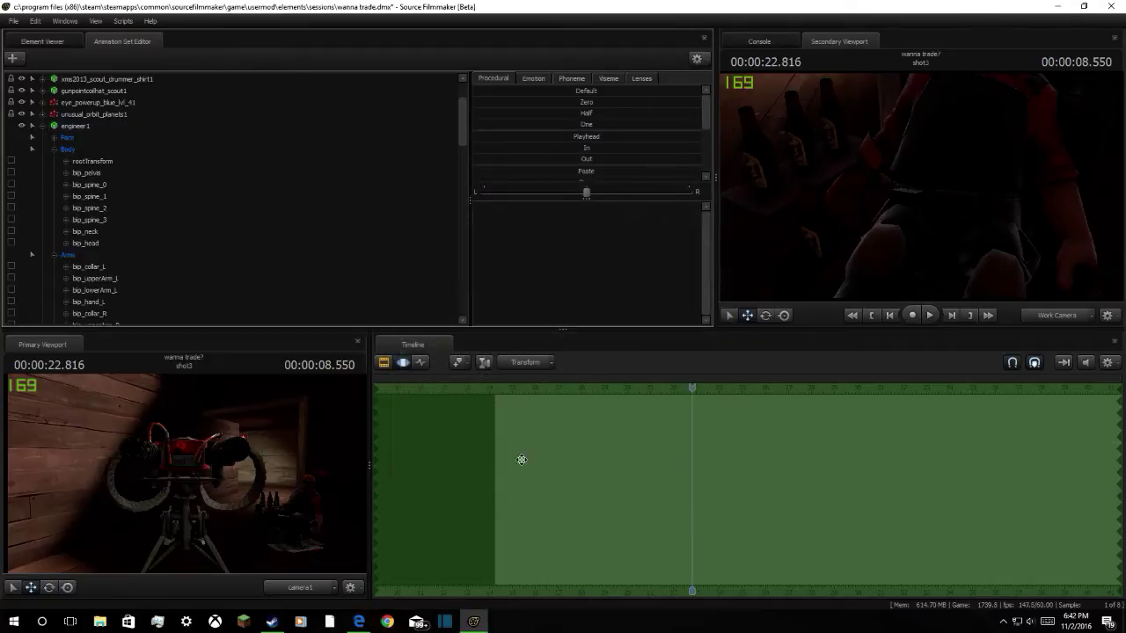
Move the sentry3_heavy1 model farther away from camera1 across the whole shot and apply the change
scroll(148, 258, down, 4)
click(13, 59)
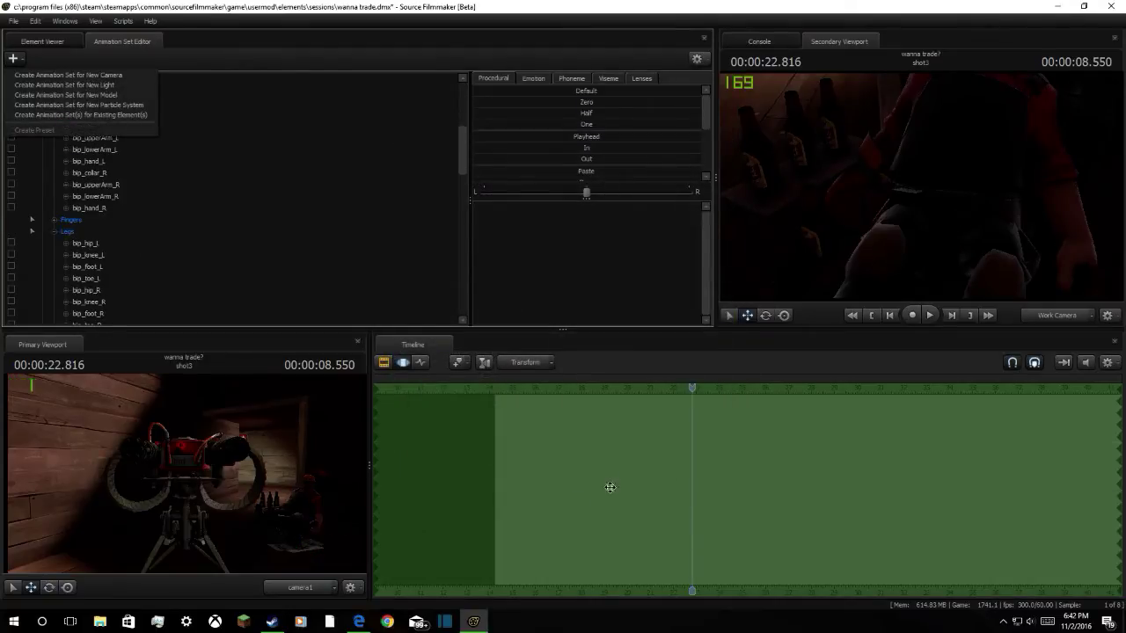
scroll(96, 261, down, 15)
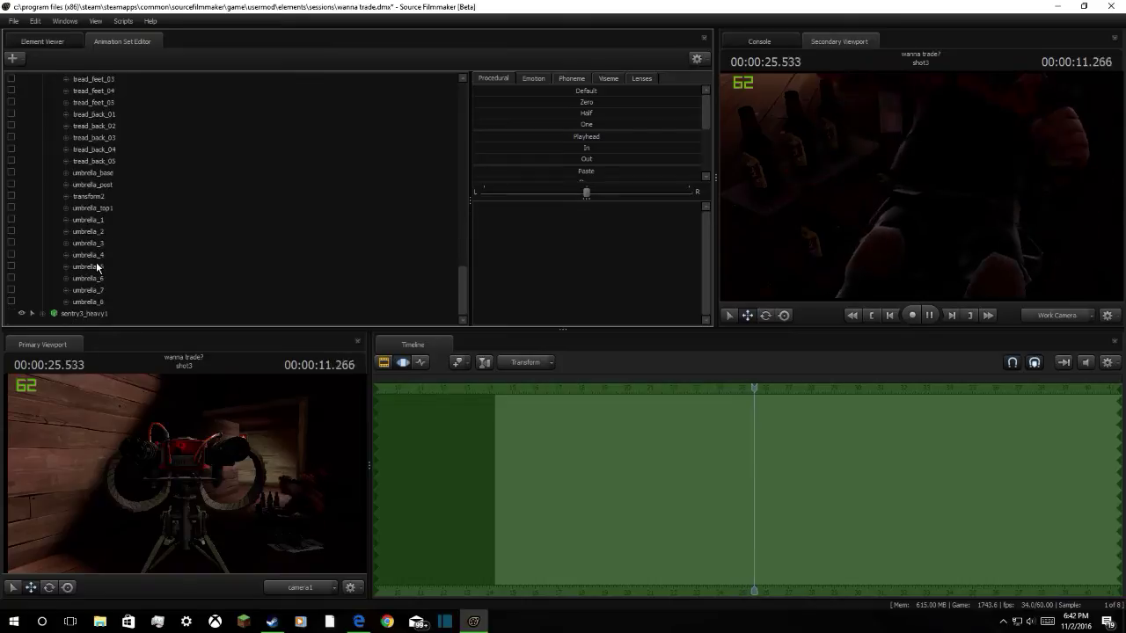
click(88, 314)
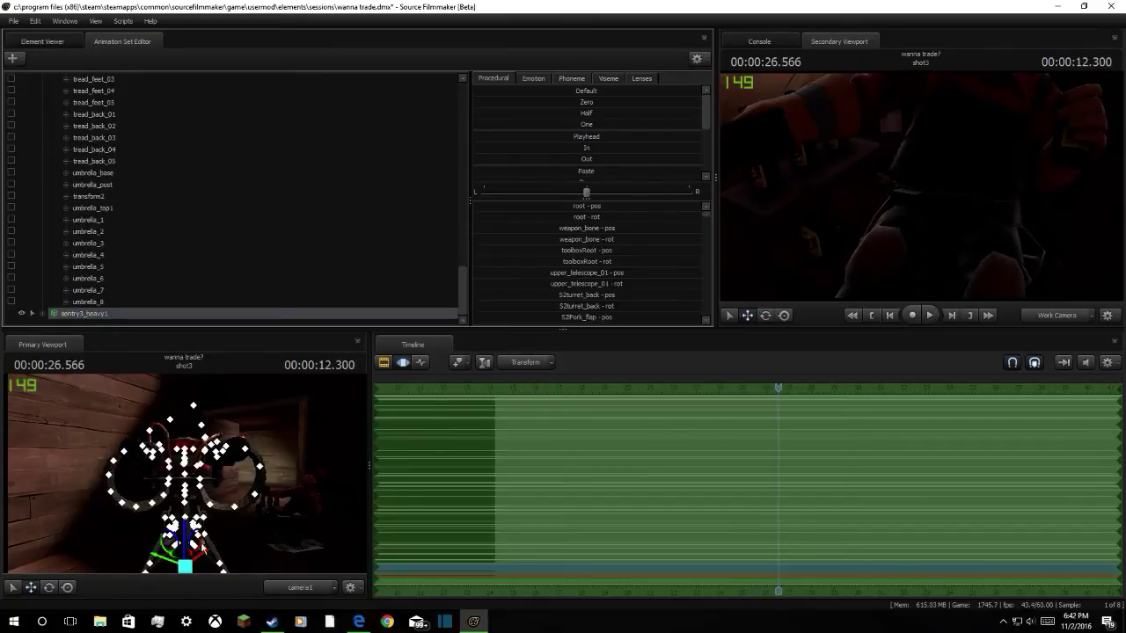
drag(187, 556, 215, 526)
key(space)
key(space)
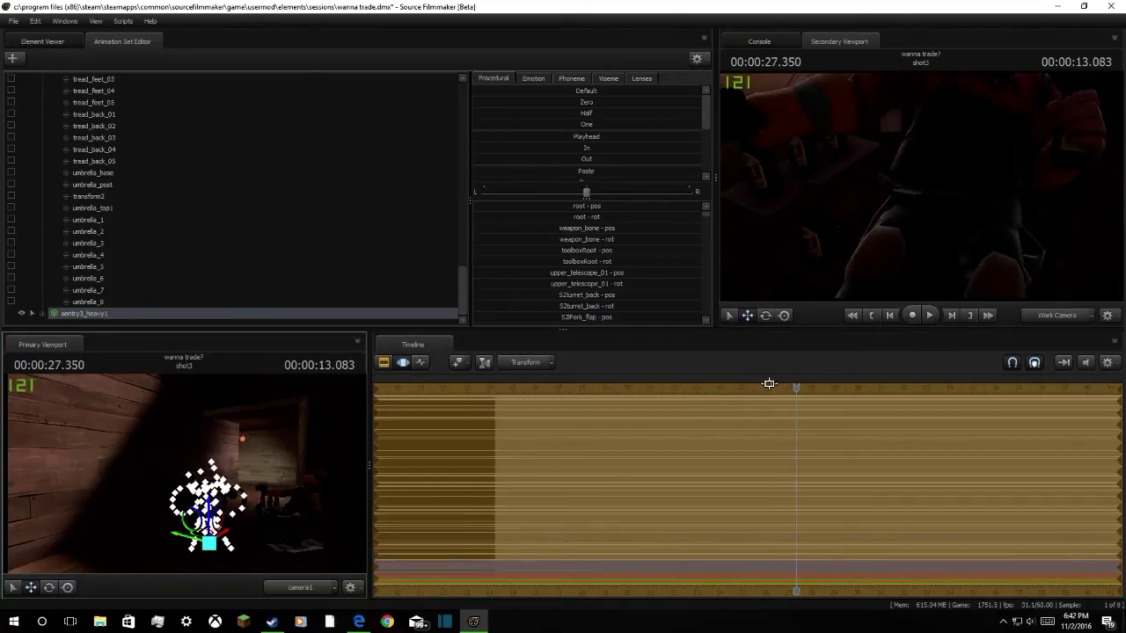
key(Return)
Check which animation sequences can be imported for sentry3_heavy1, without importing any
right_click(149, 313)
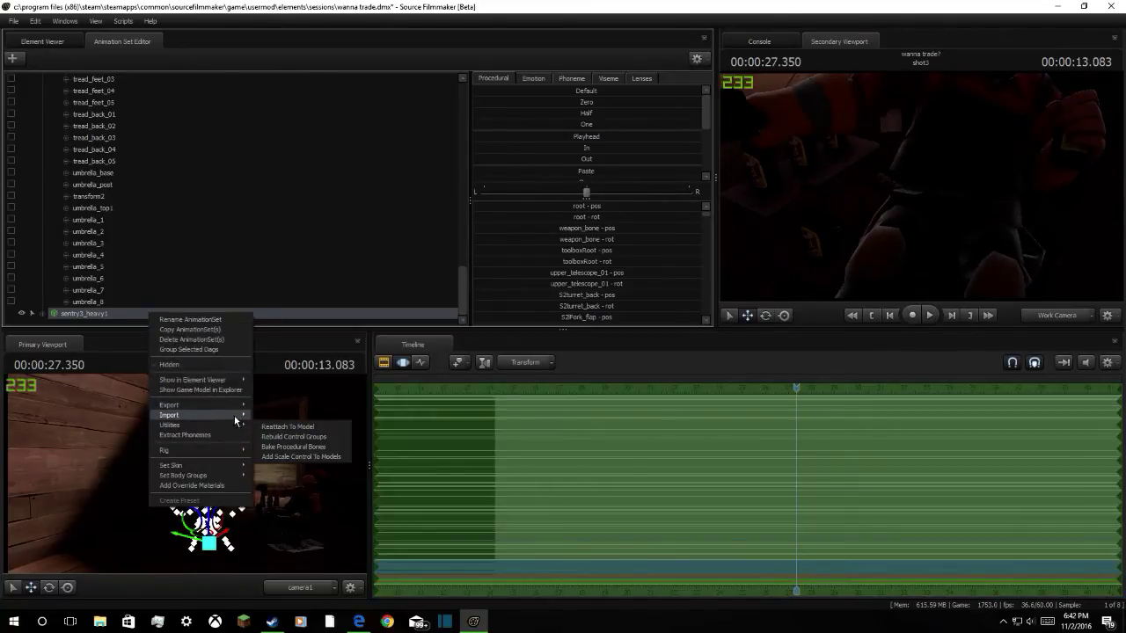
mouse_move(238, 415)
click(271, 427)
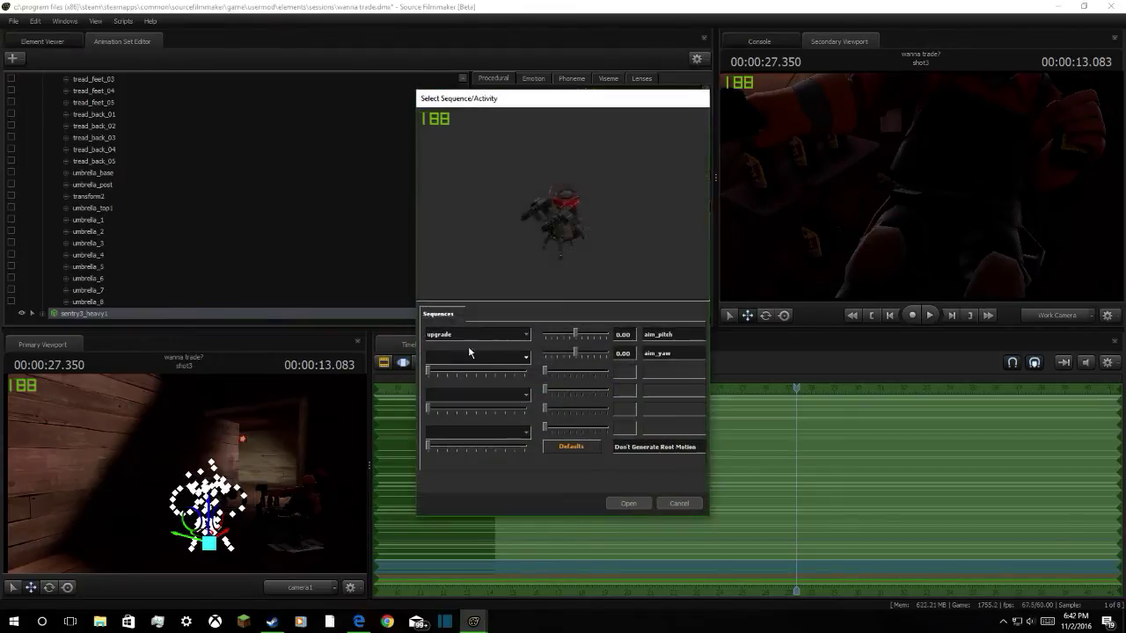
click(490, 335)
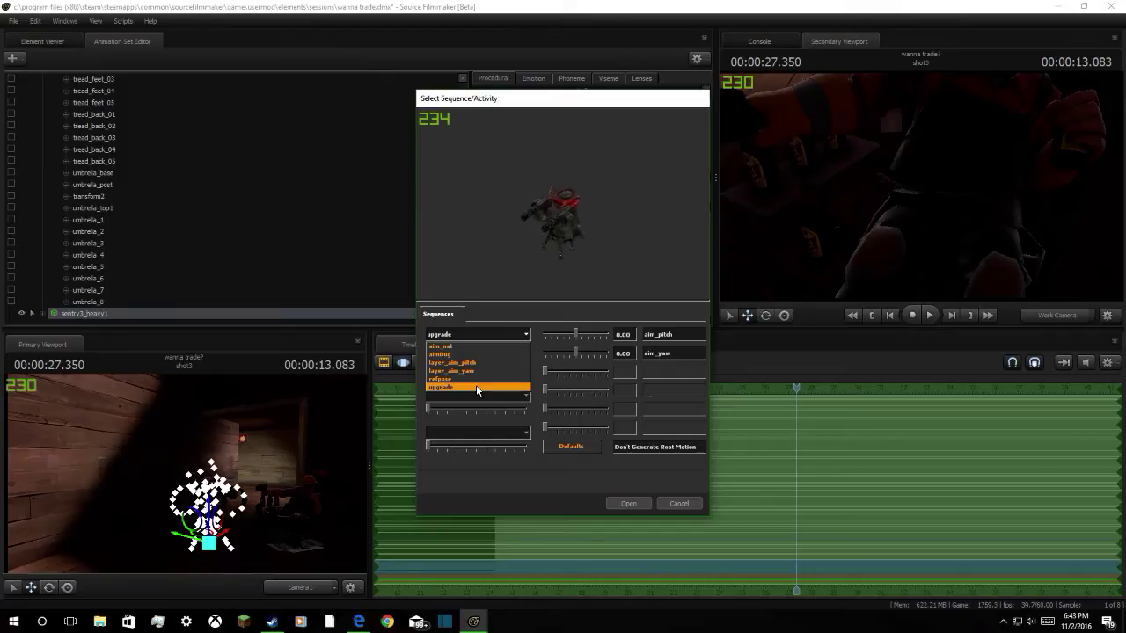
click(685, 506)
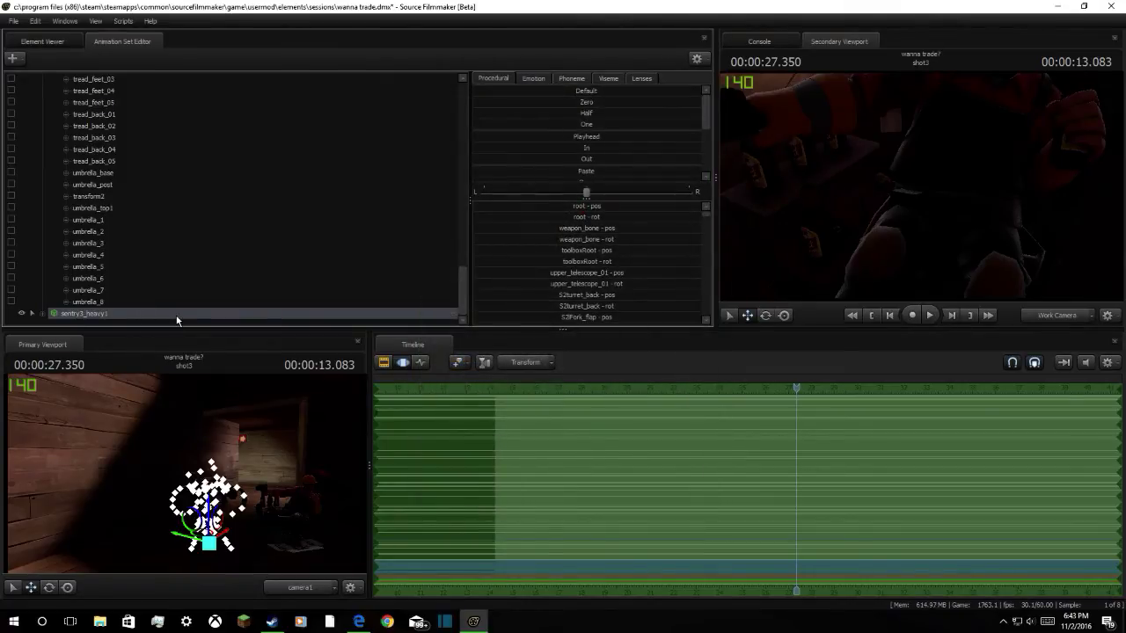
Delete the sentry3_heavy1 animation set and start adding an animation set for a new model
right_click(176, 314)
click(218, 342)
click(20, 59)
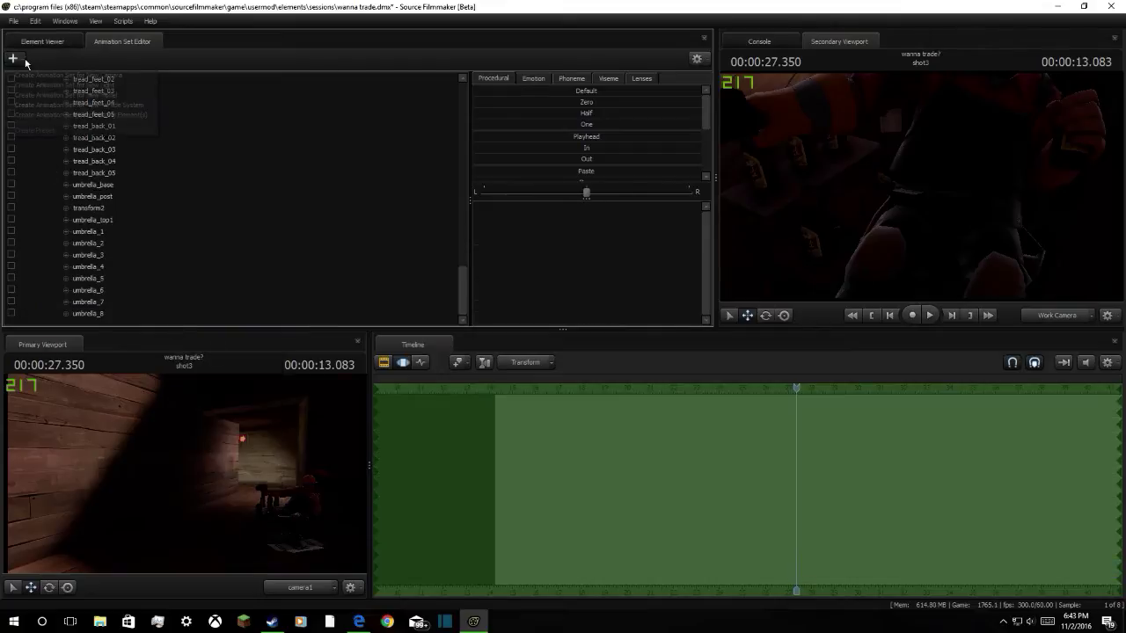
click(93, 96)
Preview the sentry models and load the regular level 3 sentry with the rocket launcher from the buildables folder into the shot
scroll(461, 369, down, 5)
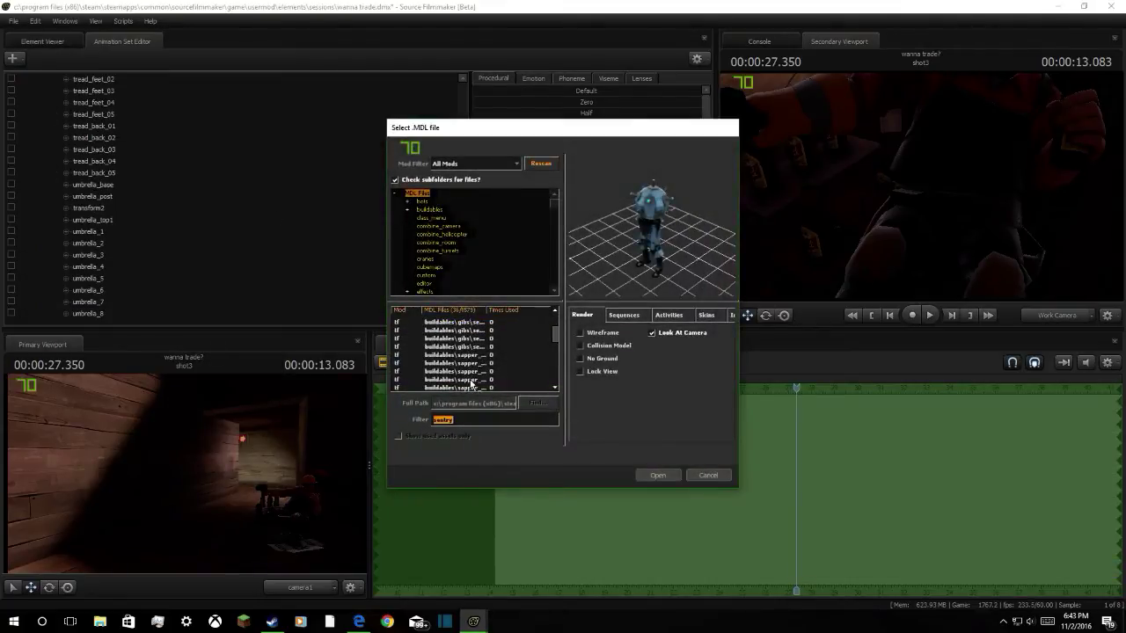
click(472, 379)
click(486, 348)
click(487, 356)
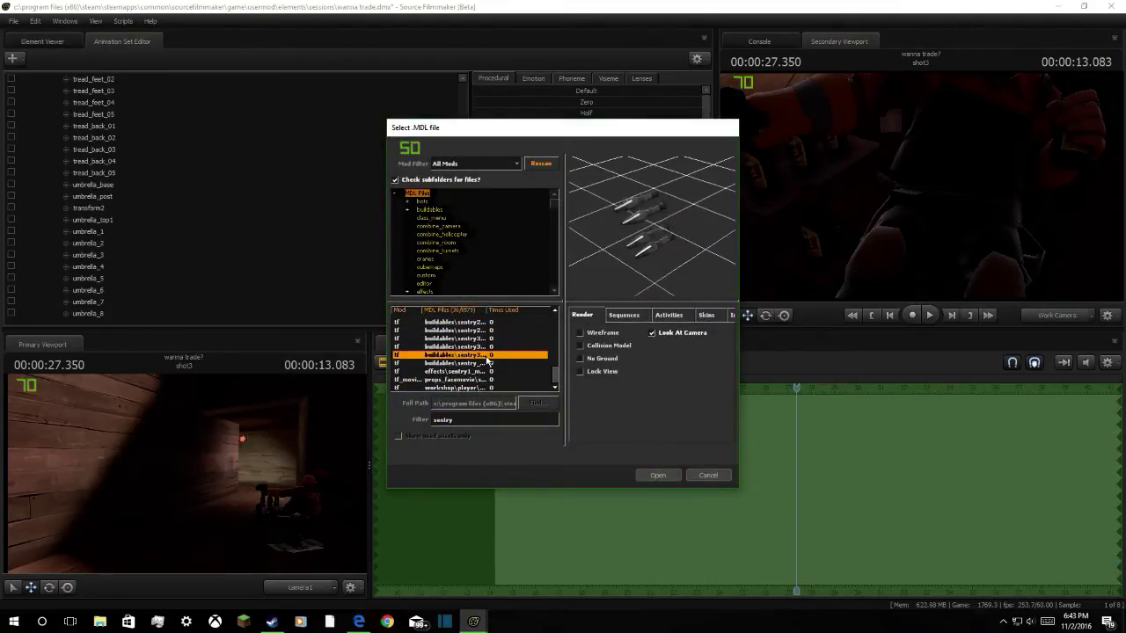
click(481, 348)
click(483, 339)
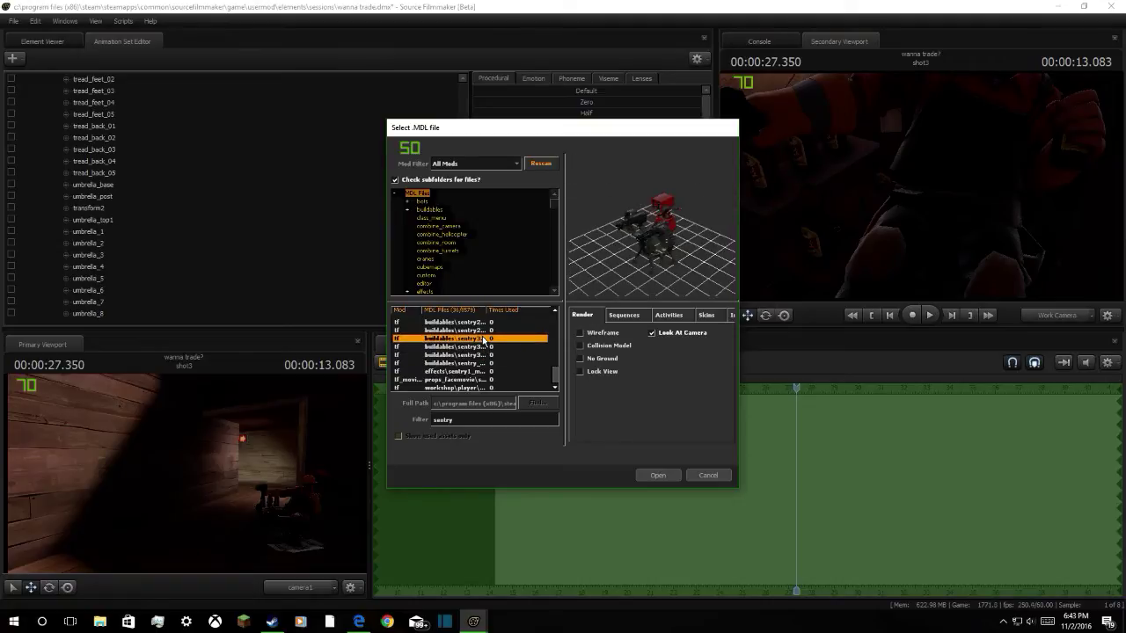
click(652, 475)
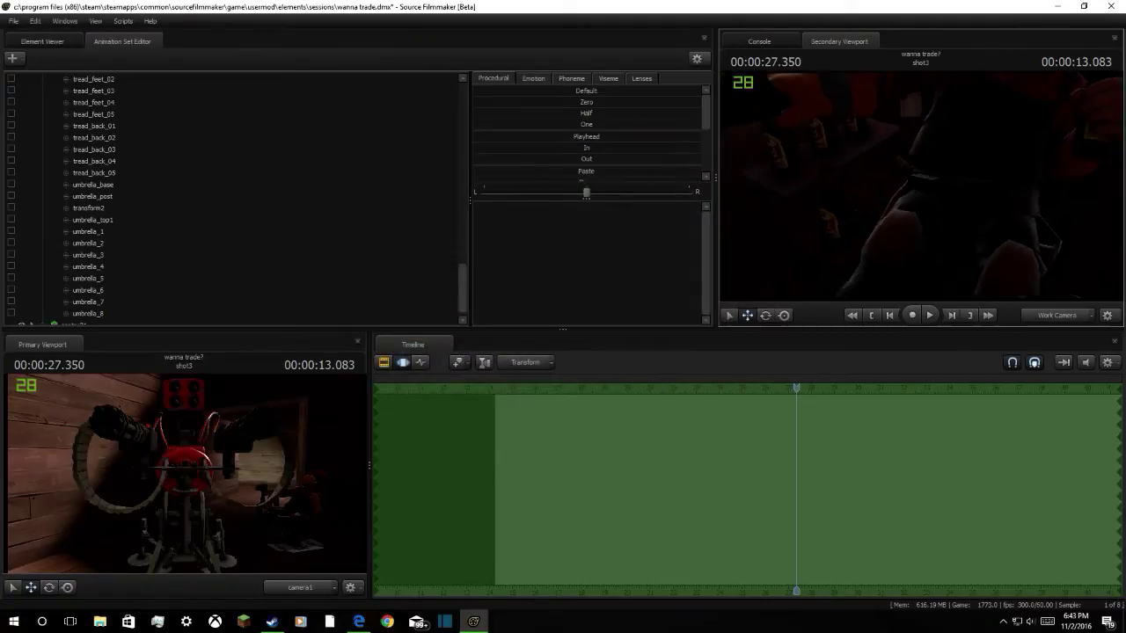
drag(922, 185, 845, 167)
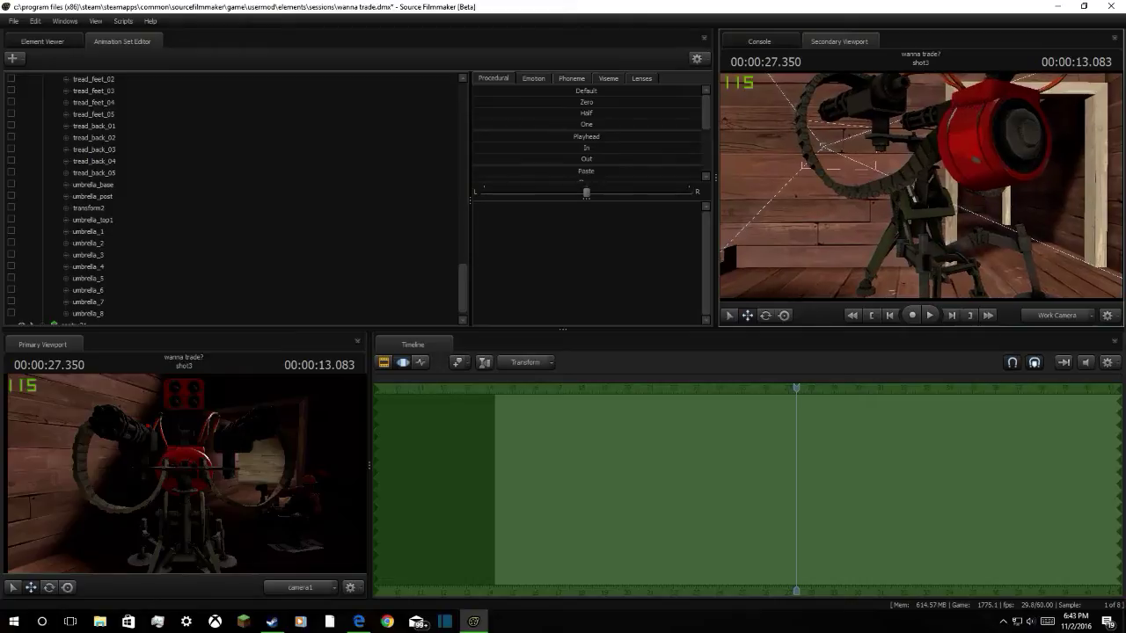
Move the sentry31 model from the foreground back toward the engineer by the doorway
mouse_move(922, 184)
mouse_down()
mouse_move(1011, 186)
mouse_move(920, 191)
mouse_up()
key(s)
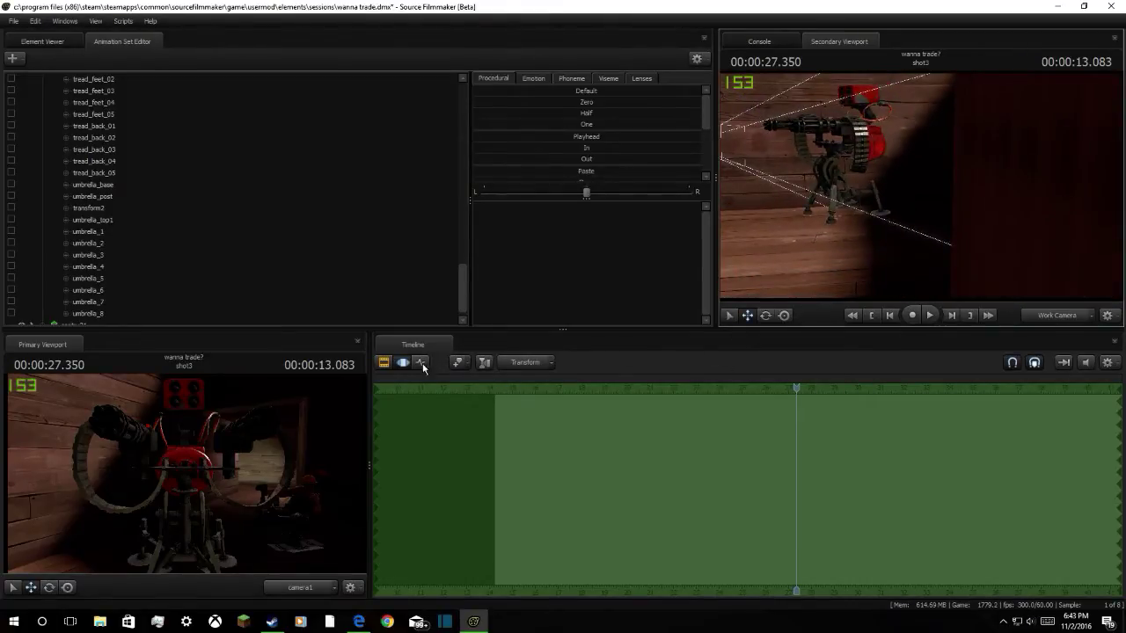
scroll(253, 296, down, 1)
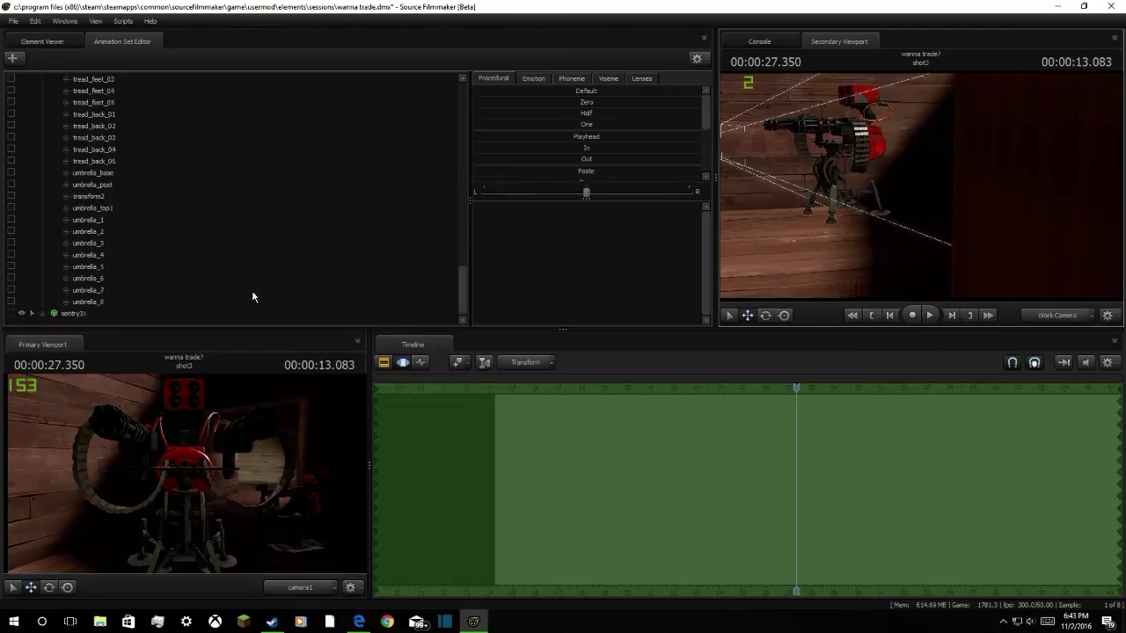
click(72, 314)
drag(866, 211, 921, 190)
key(w)
key(a)
drag(832, 244, 842, 310)
drag(889, 228, 921, 190)
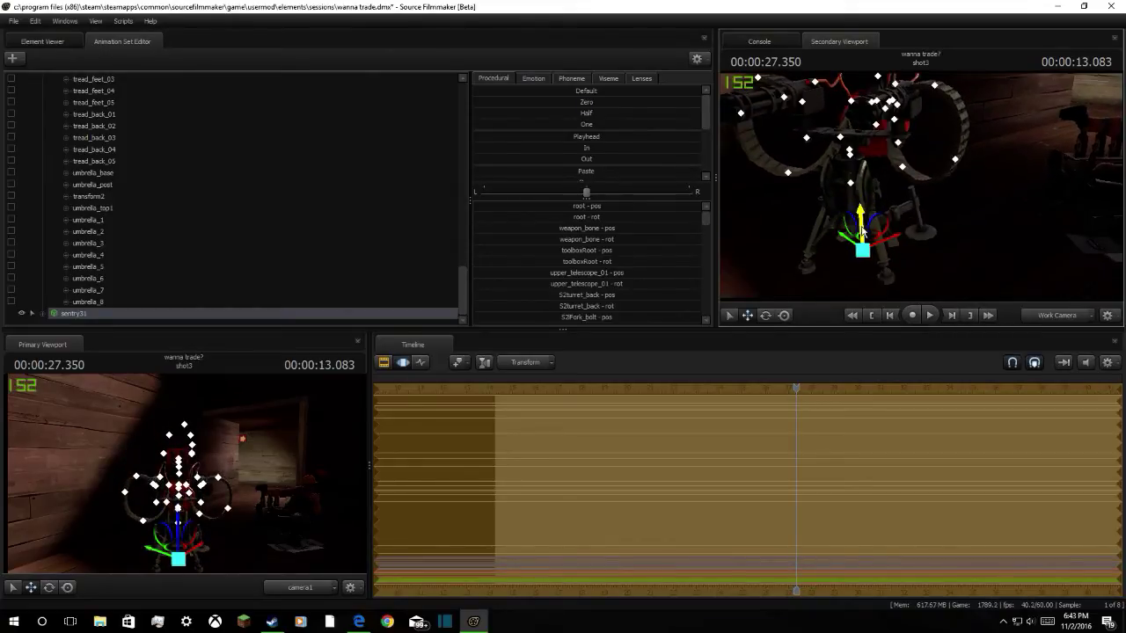
drag(863, 231, 1003, 215)
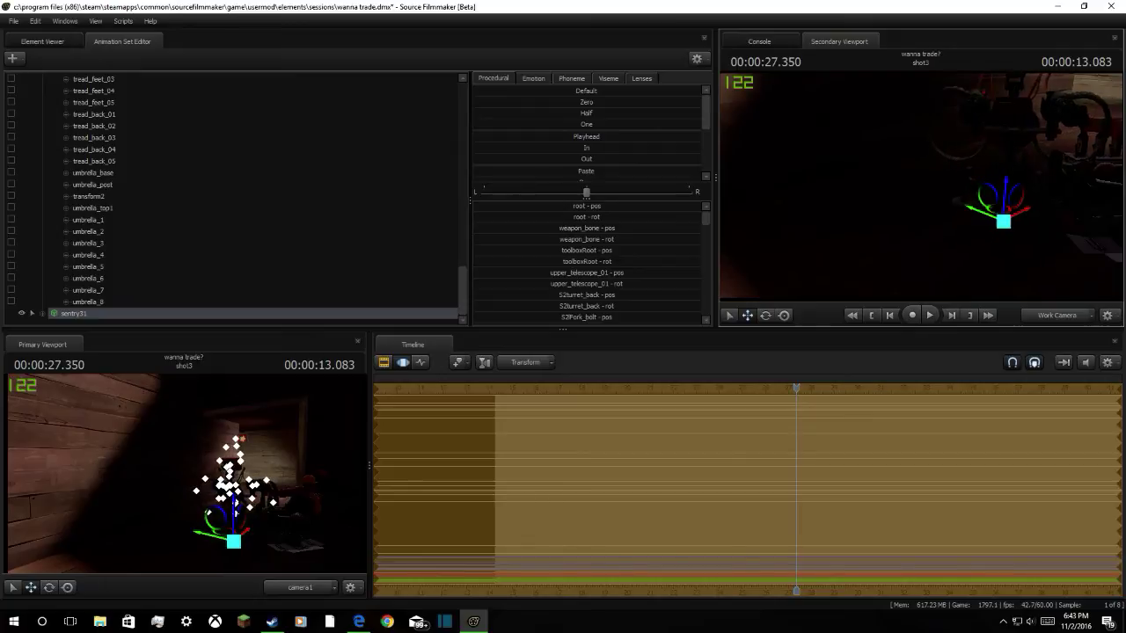
Play back the shot to review the sentry's placement in the scene
key(space)
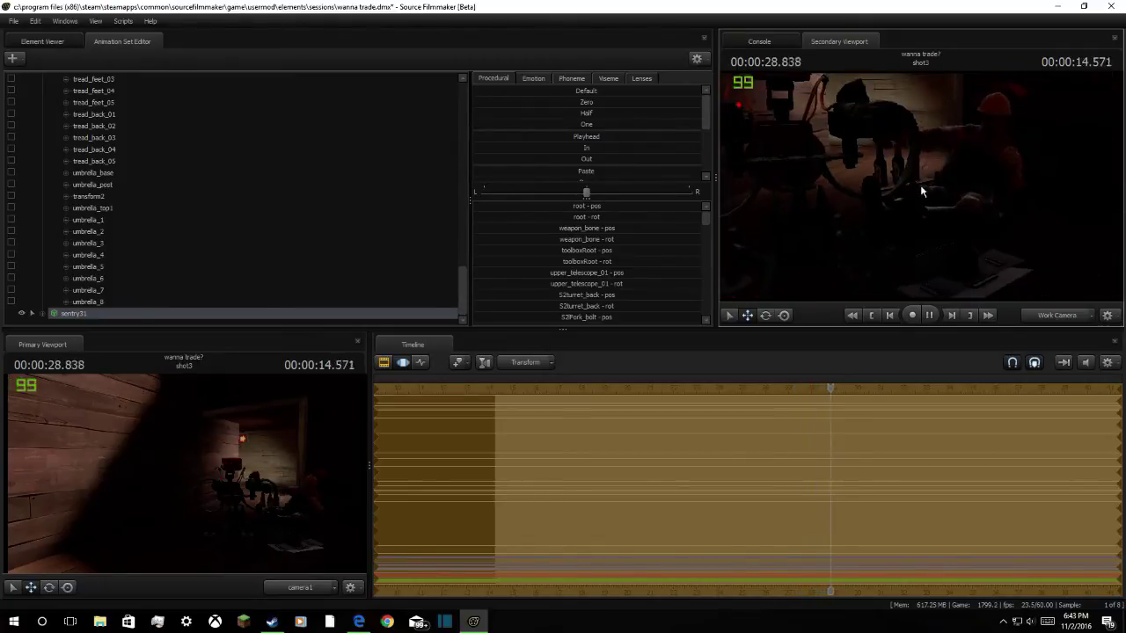
key(space)
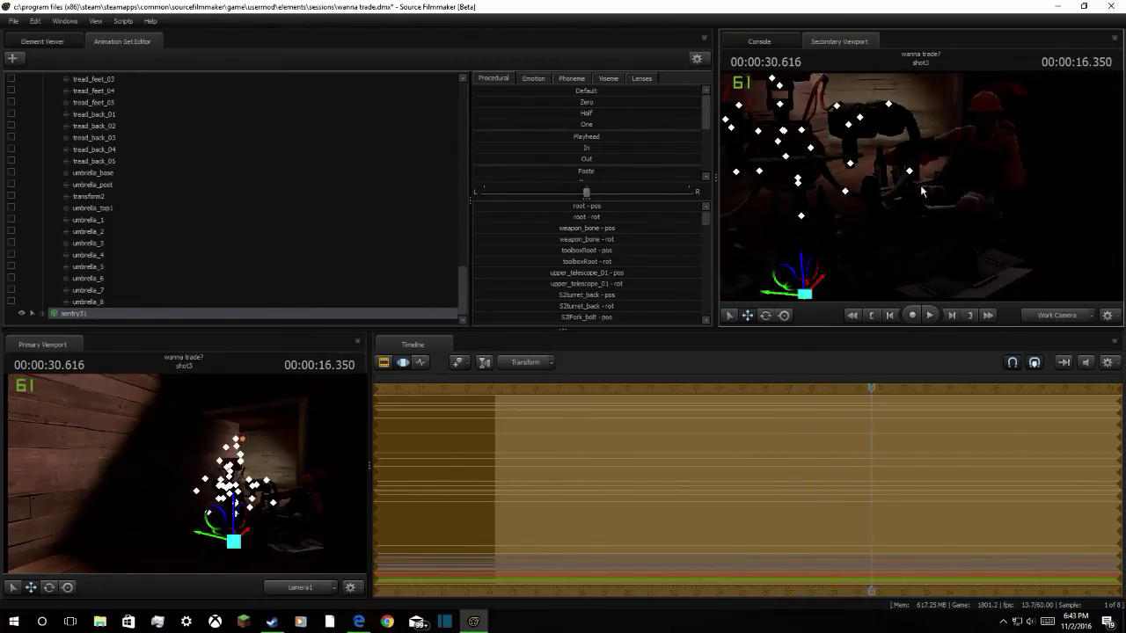
key(Return)
Start a sequence import for sentry31 and preview the aim_nat, layer_aim_yaw, layer_aim_pitch and idle_off sequences
right_click(97, 316)
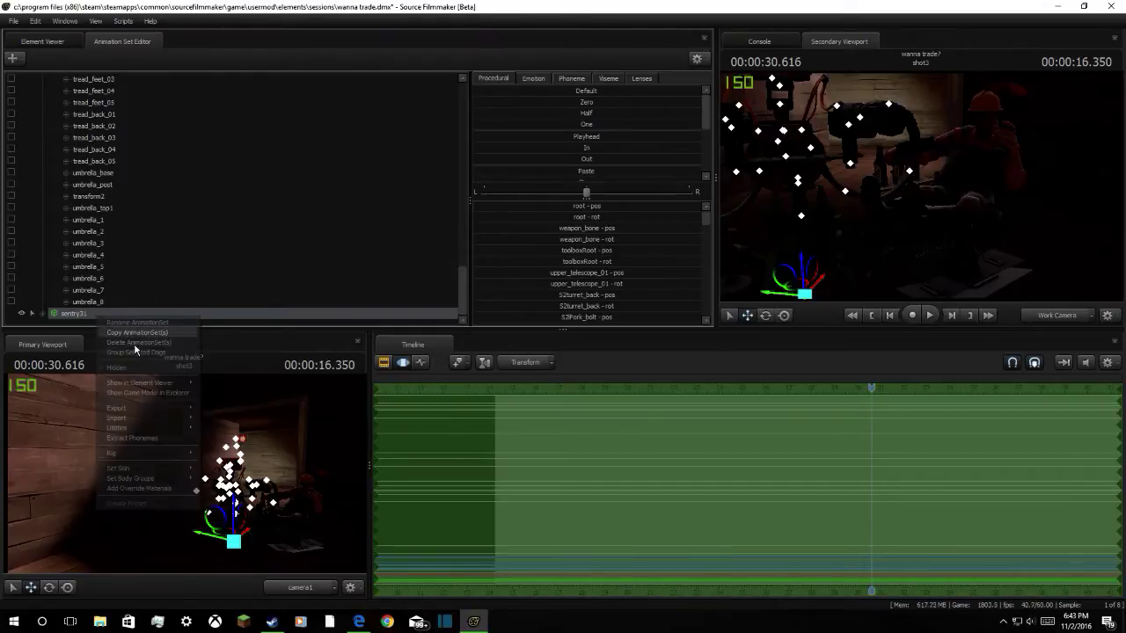
mouse_move(154, 415)
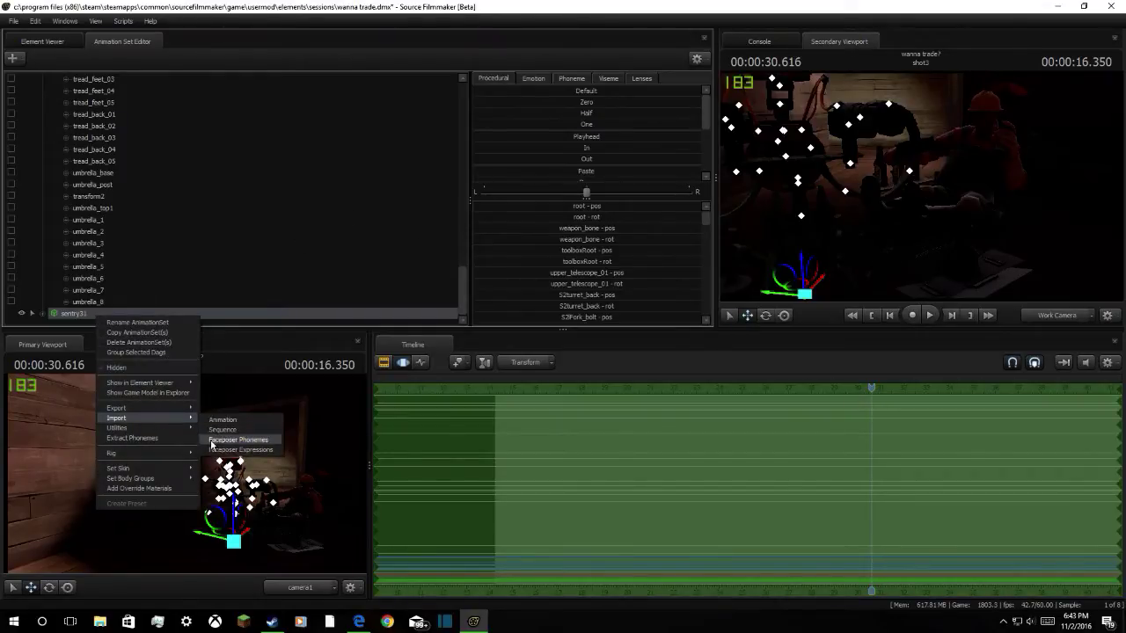
click(234, 429)
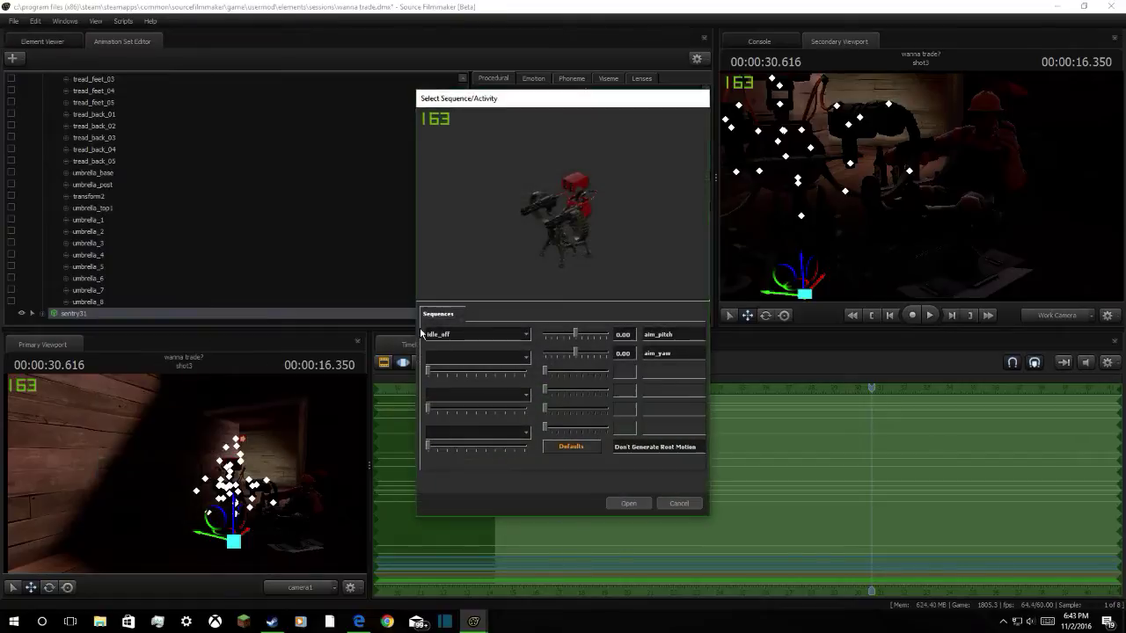
click(440, 334)
click(440, 345)
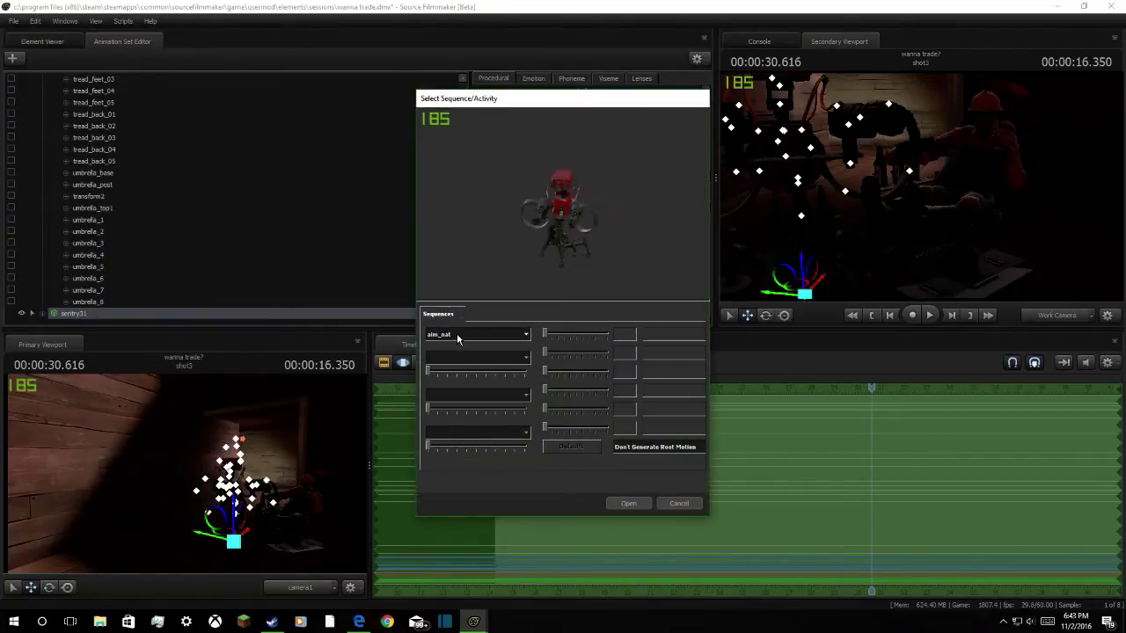
click(457, 334)
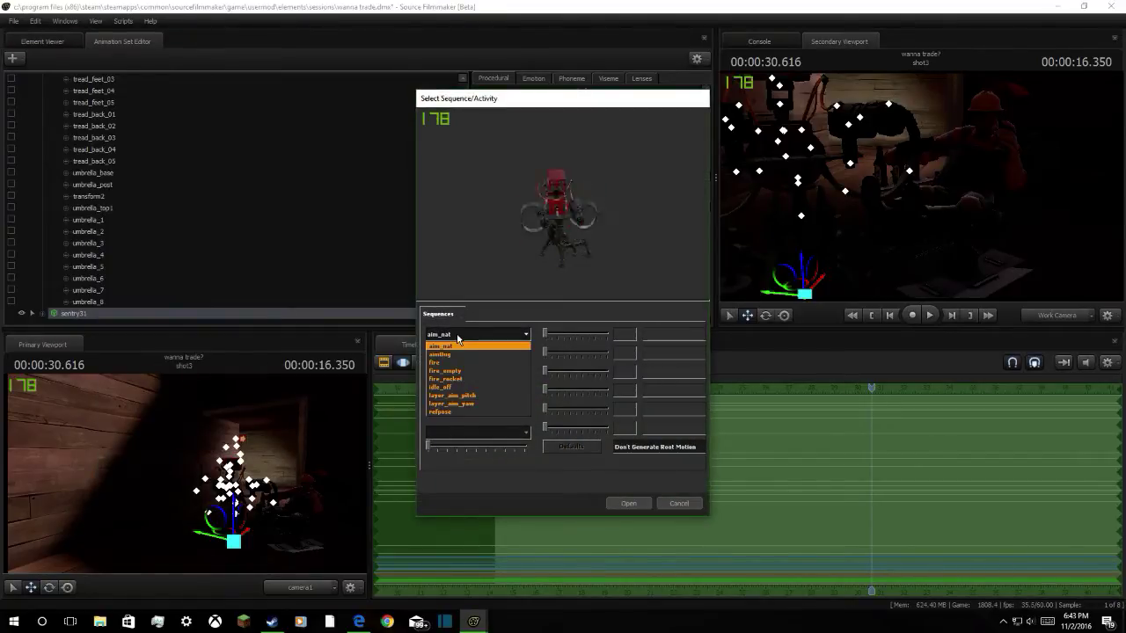
click(450, 411)
click(487, 331)
click(467, 402)
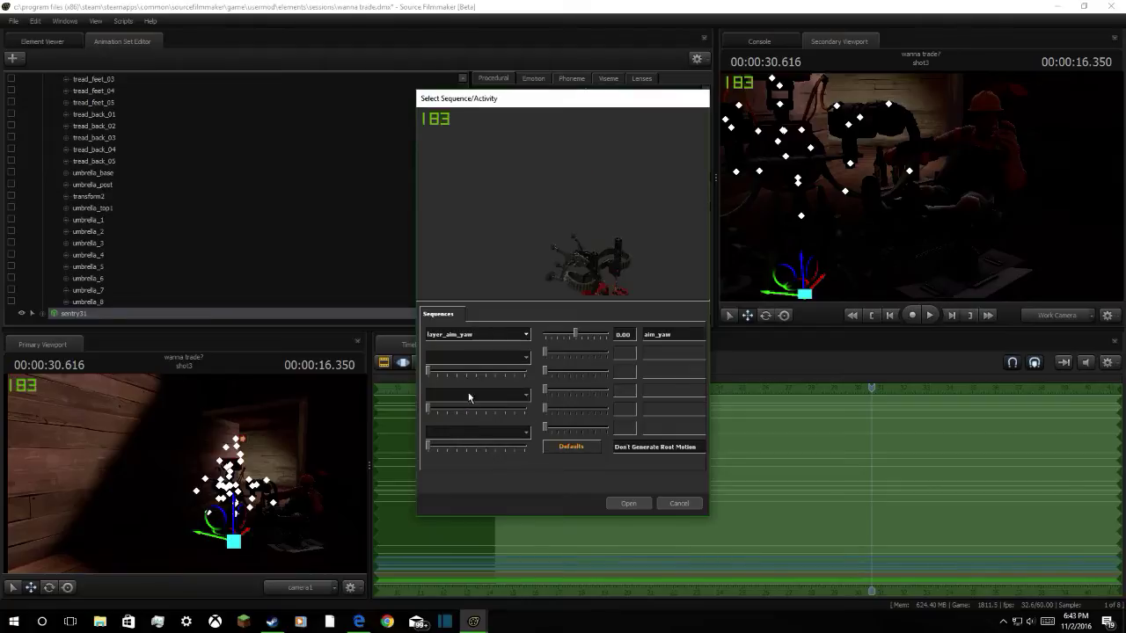
click(487, 337)
click(451, 395)
click(496, 333)
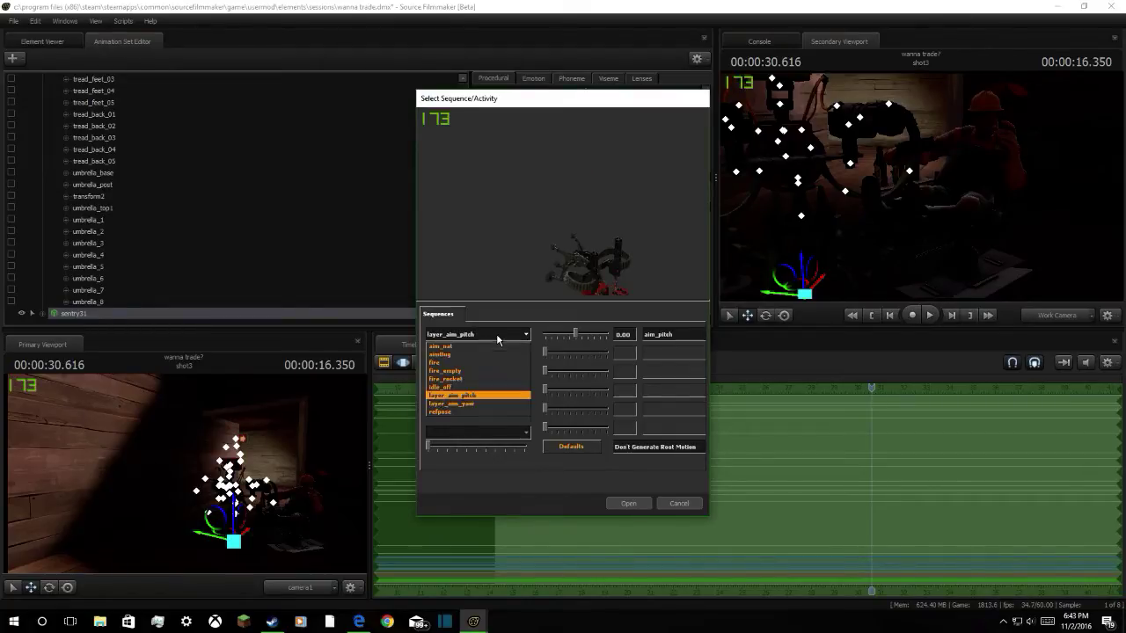
click(472, 387)
Preview the sentry's fire_rocket, aim_nat and fire sequences, and cancel the import
click(489, 336)
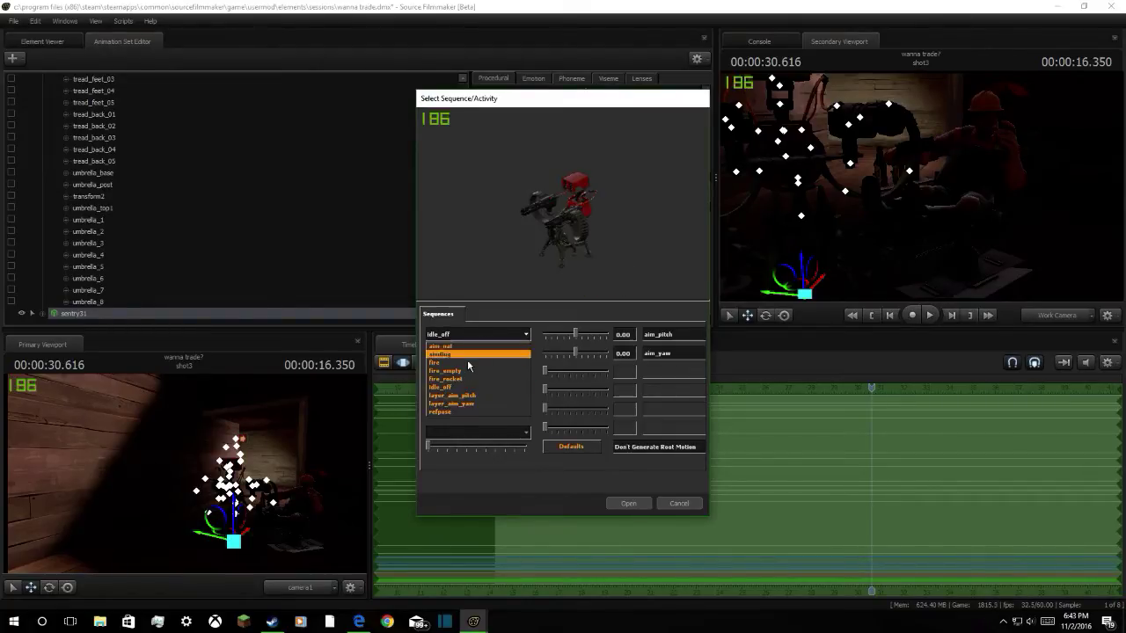
click(466, 360)
click(478, 334)
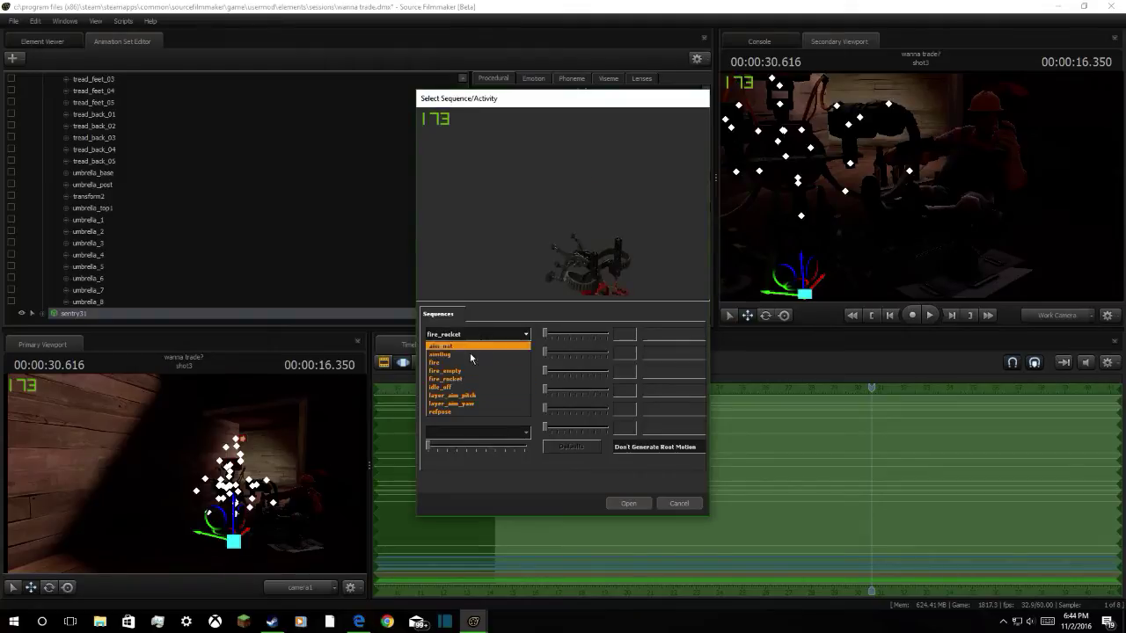
click(466, 363)
click(464, 336)
click(464, 346)
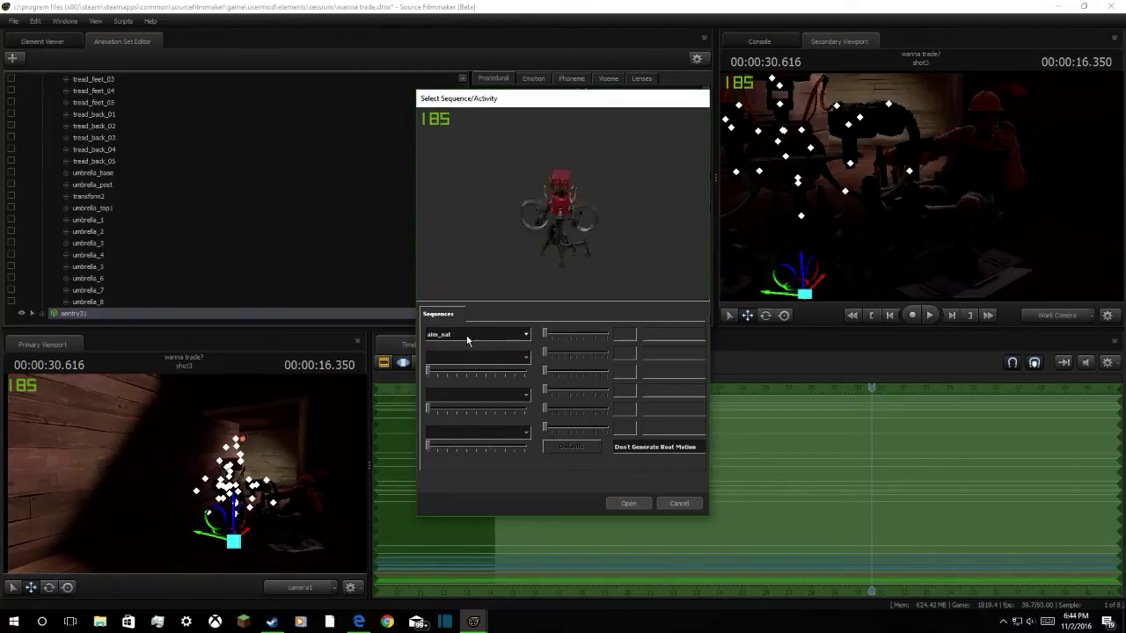
click(469, 336)
click(468, 354)
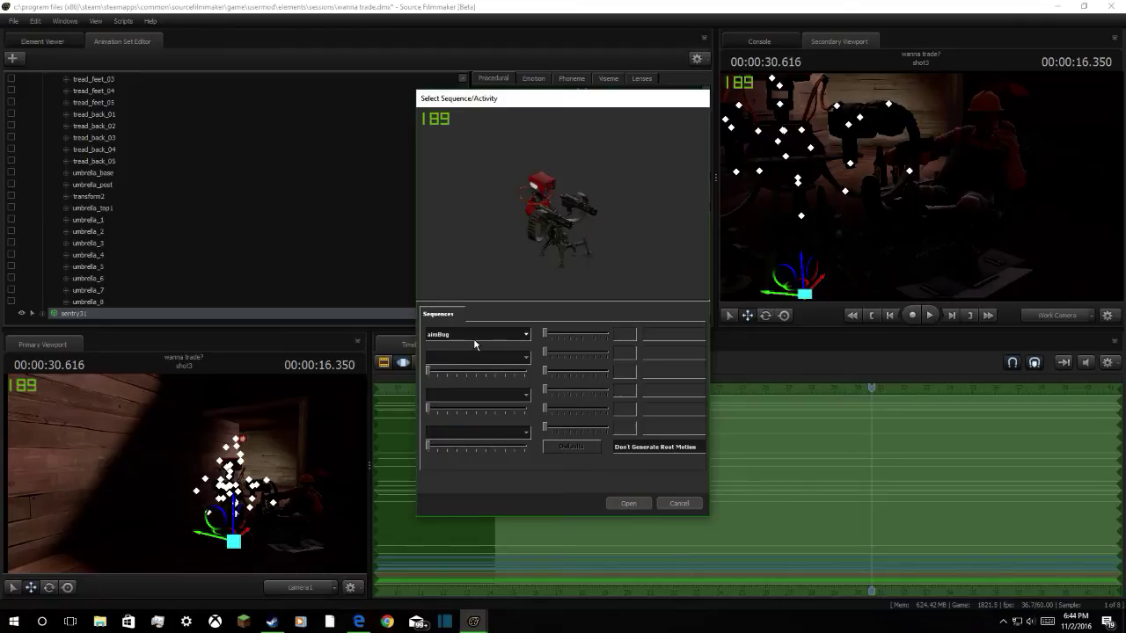
click(473, 338)
click(459, 362)
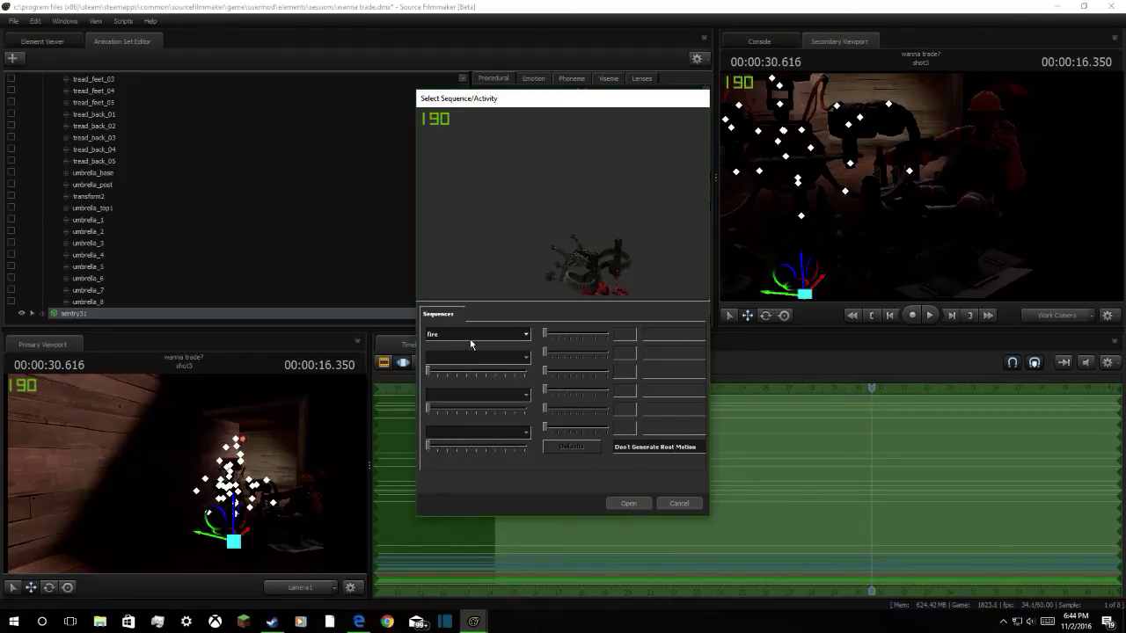
click(469, 339)
click(458, 374)
click(477, 329)
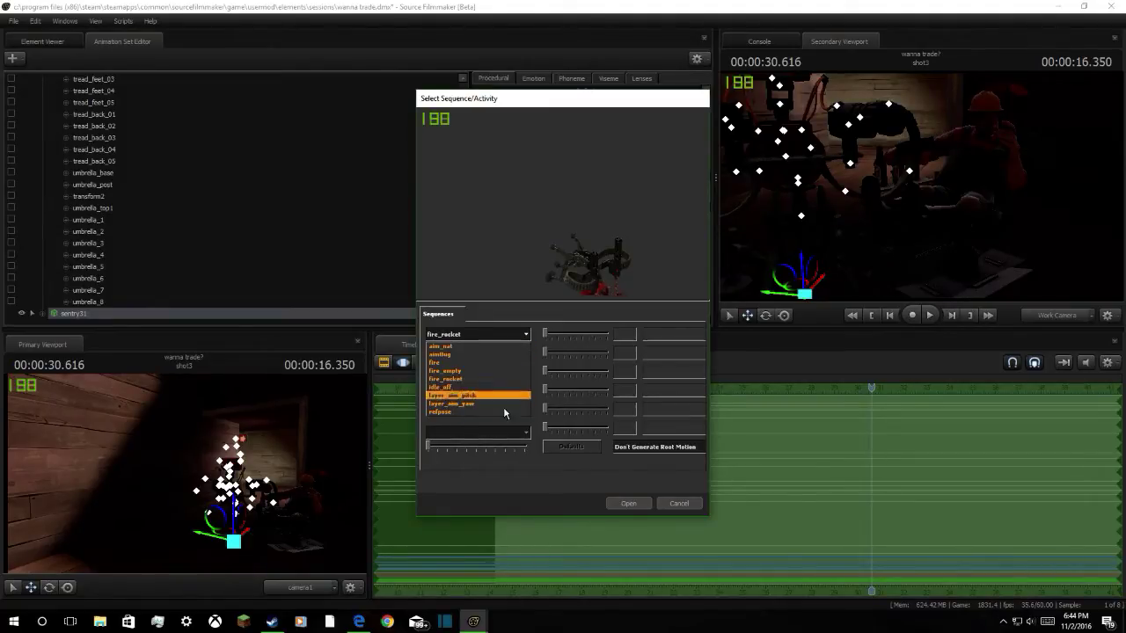
click(676, 499)
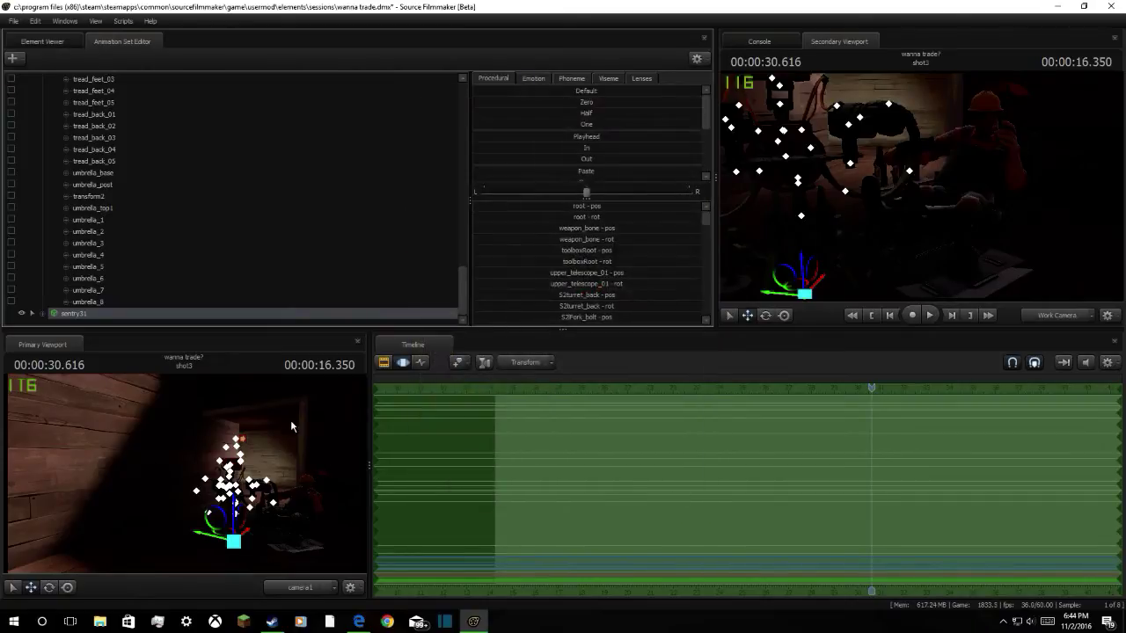
Delete the sentry31 animation set from the shot
drag(891, 185, 940, 170)
key(s)
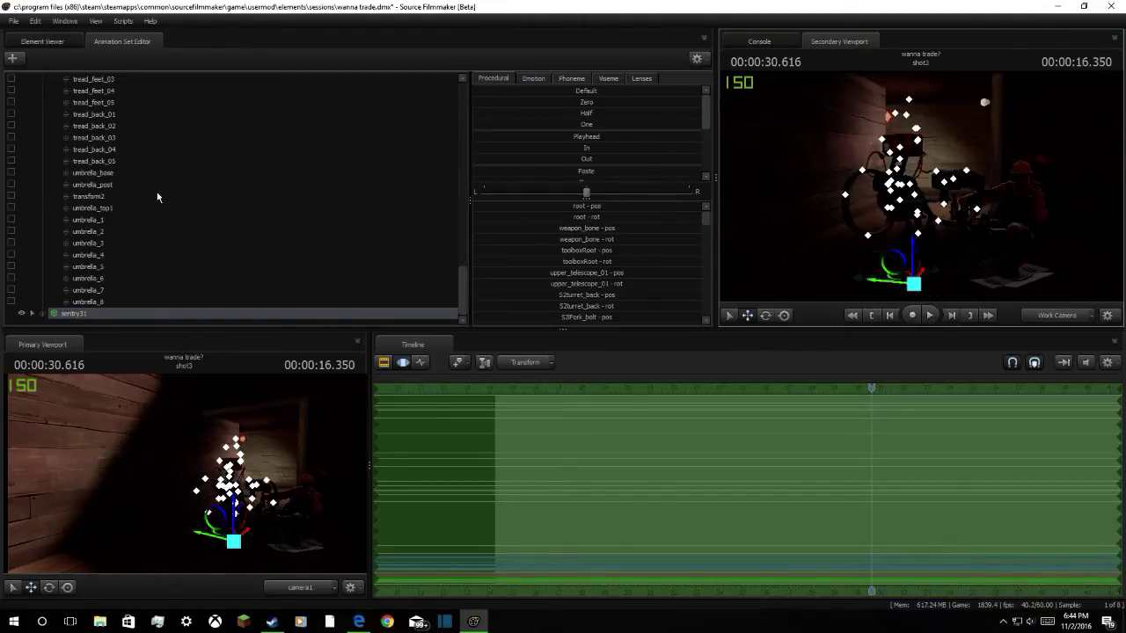
right_click(76, 315)
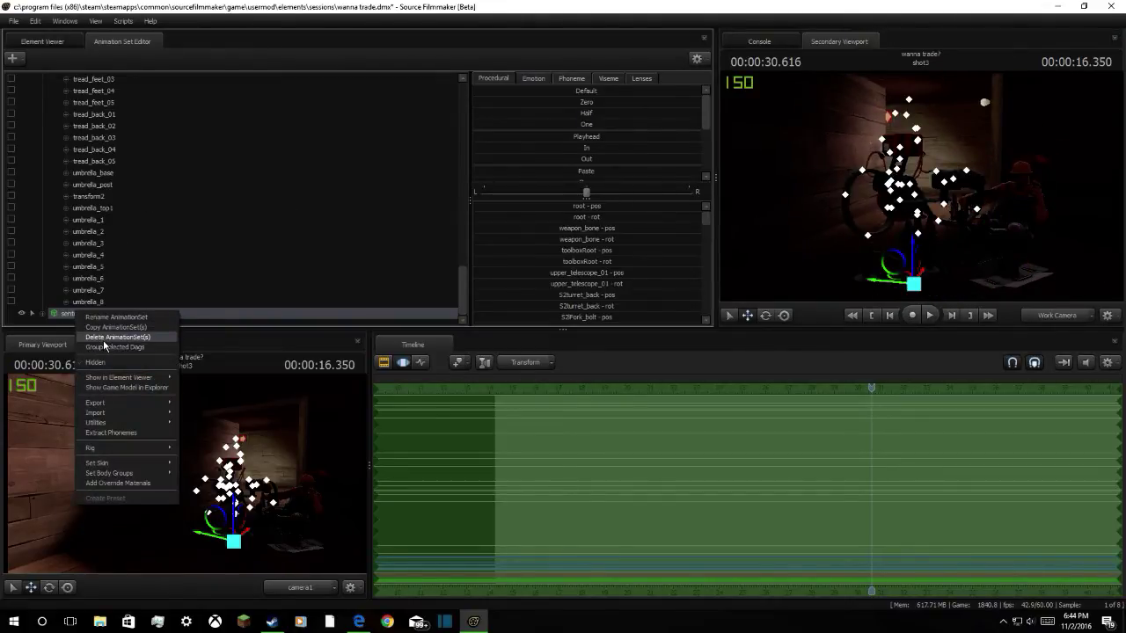
click(110, 335)
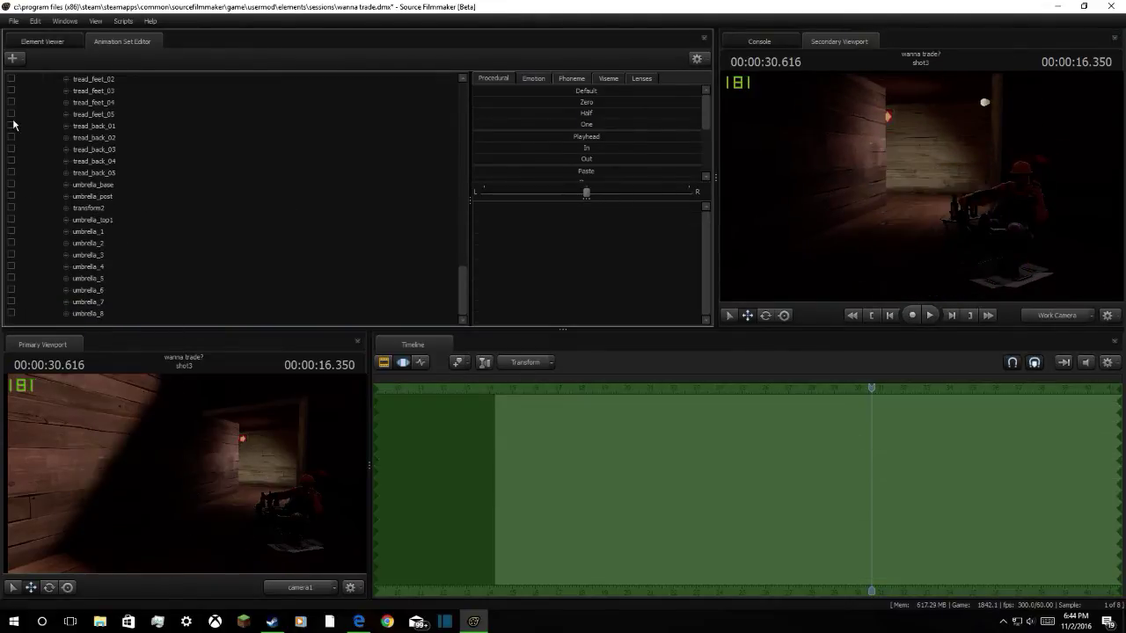
Start adding a new model animation set and go through the sentry-filtered model files up to the sentry2 models
click(13, 57)
click(73, 106)
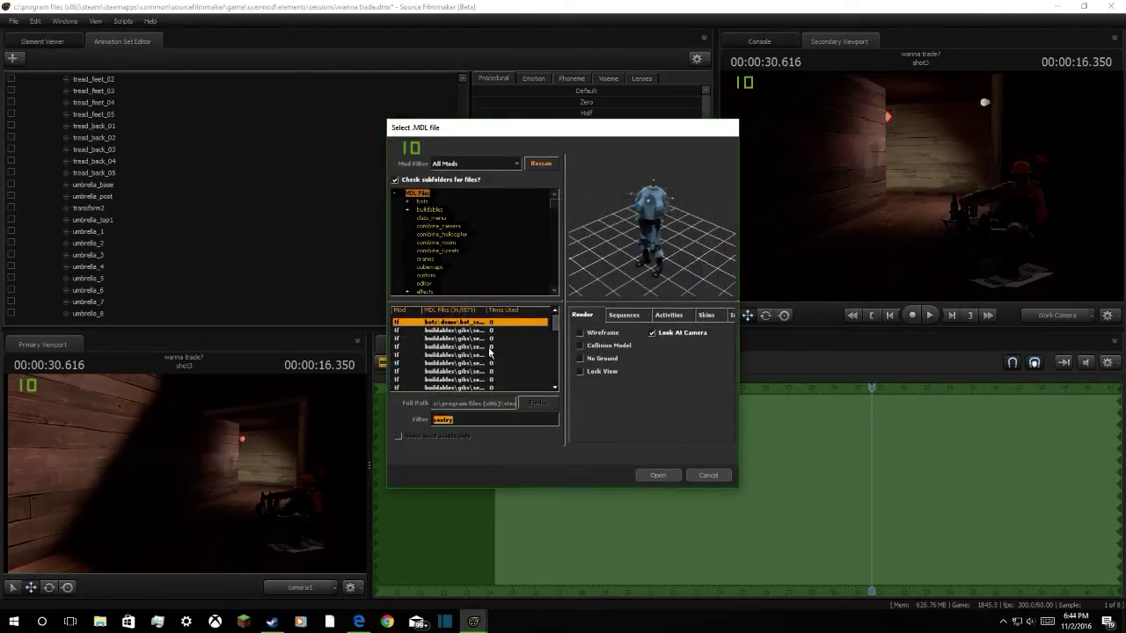
click(490, 349)
click(502, 380)
click(491, 389)
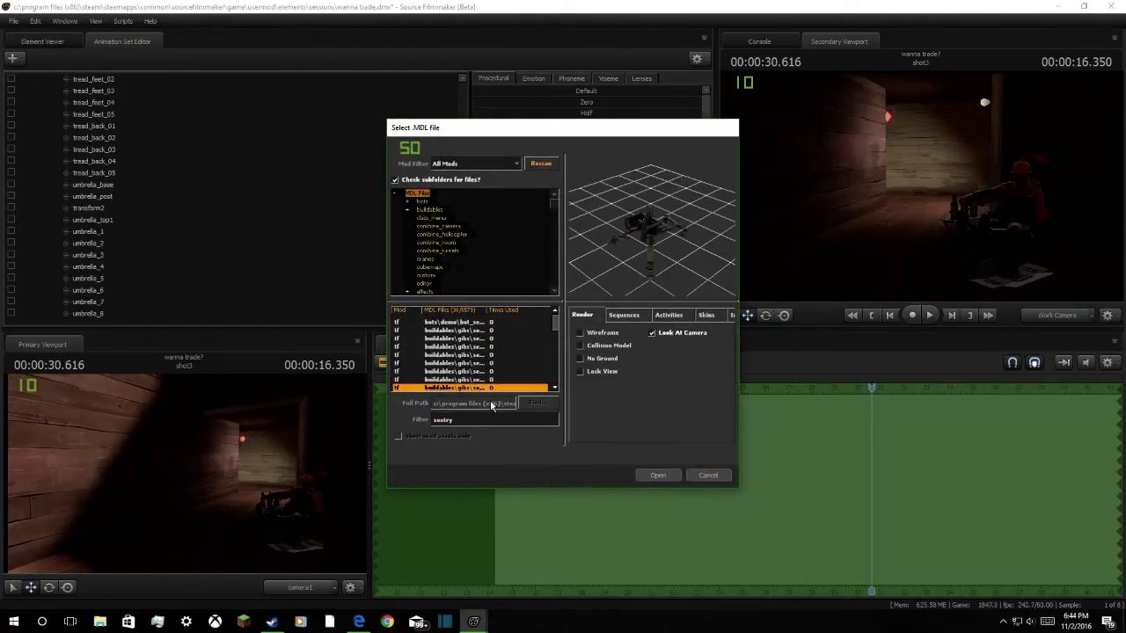
key(Down)
key(Down)
key(Down)
key(Down)
key(Down)
key(Down)
key(Down)
key(Down)
key(Down)
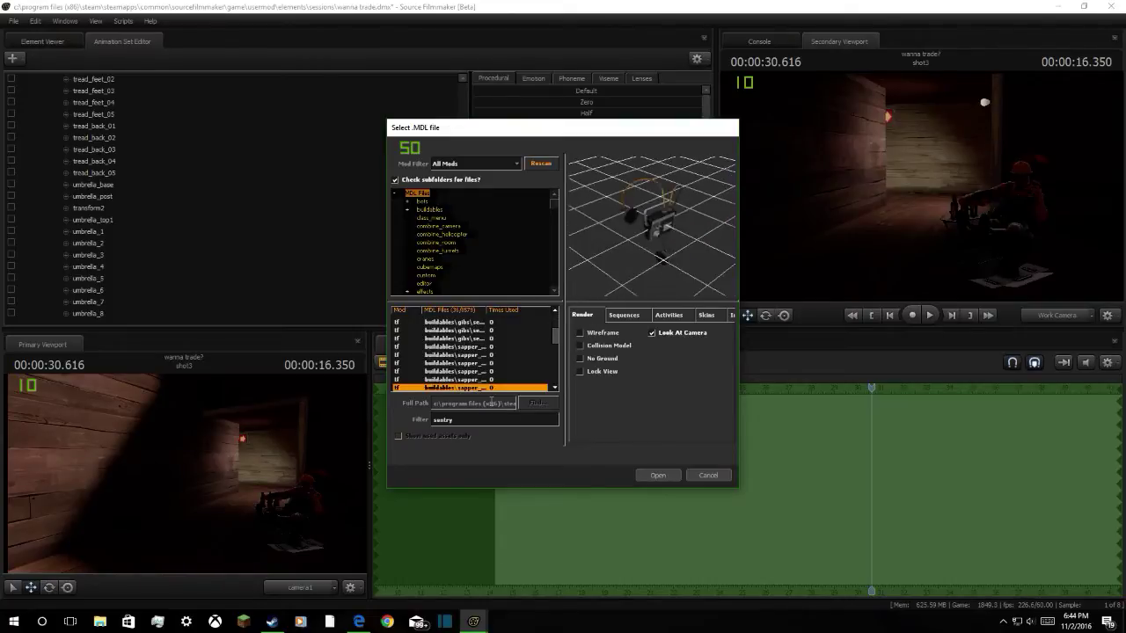
key(Down)
key(Down)
key(Down)
key(Down)
key(Down)
key(Down)
key(Down)
key(Down)
key(Down)
key(Down)
key(Down)
key(Up)
key(Up)
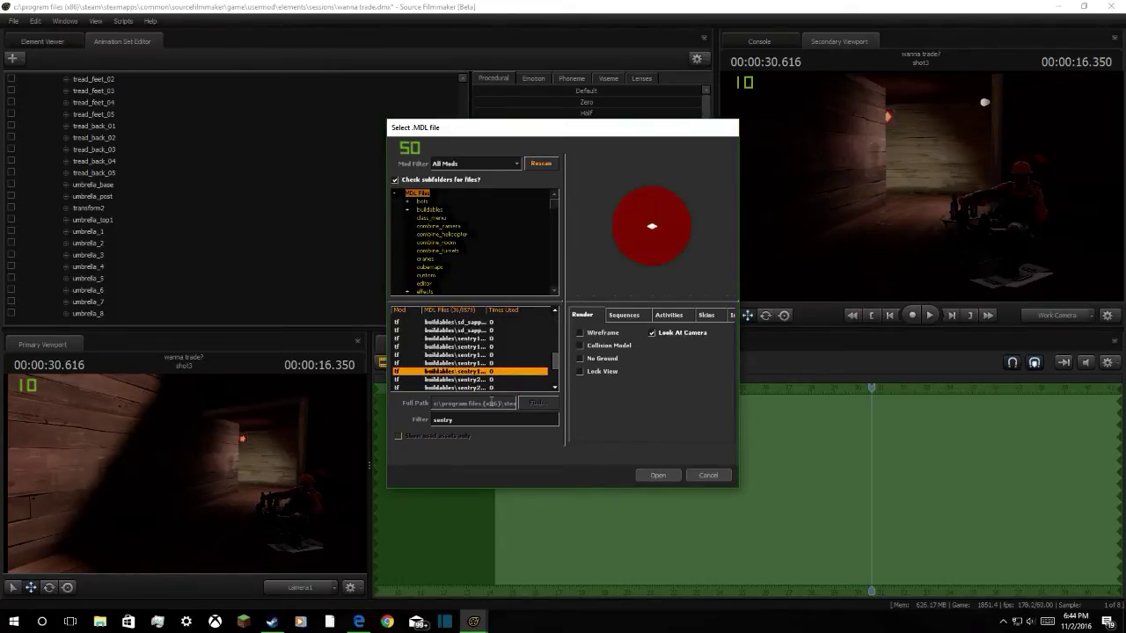
key(Down)
key(Down)
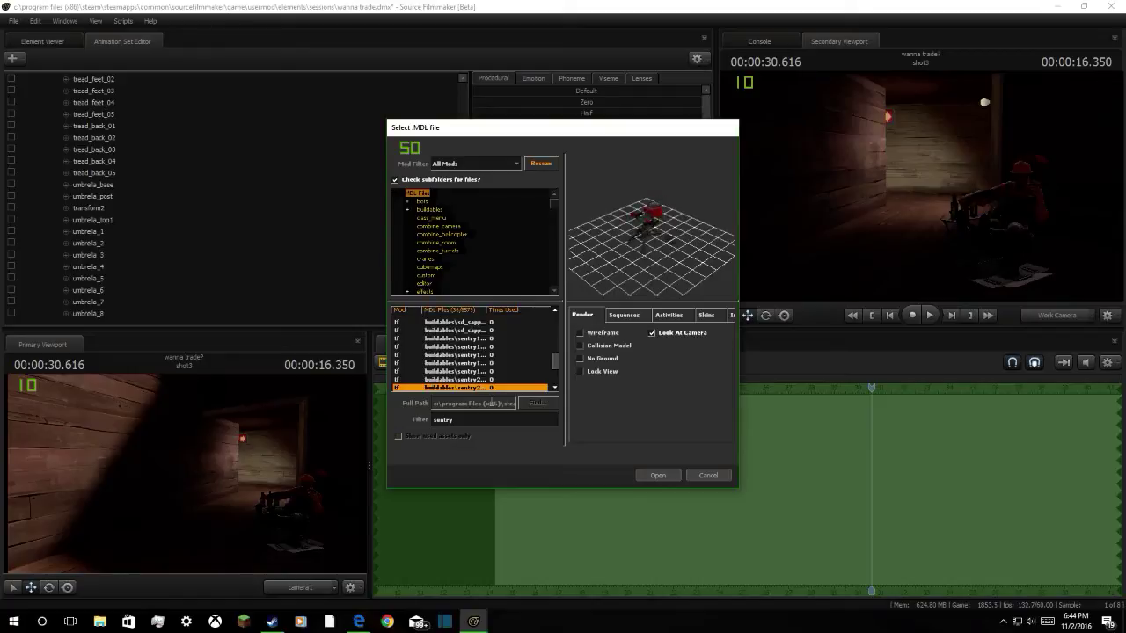
Compare the sentry2 and sentry3 models in the model preview
key(Down)
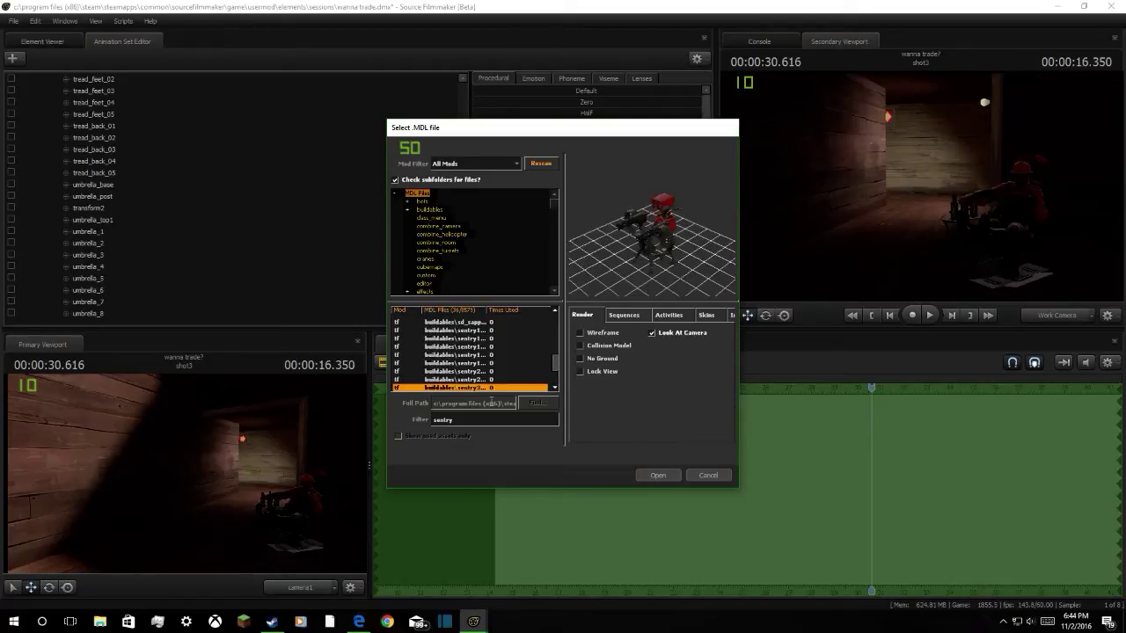
key(Up)
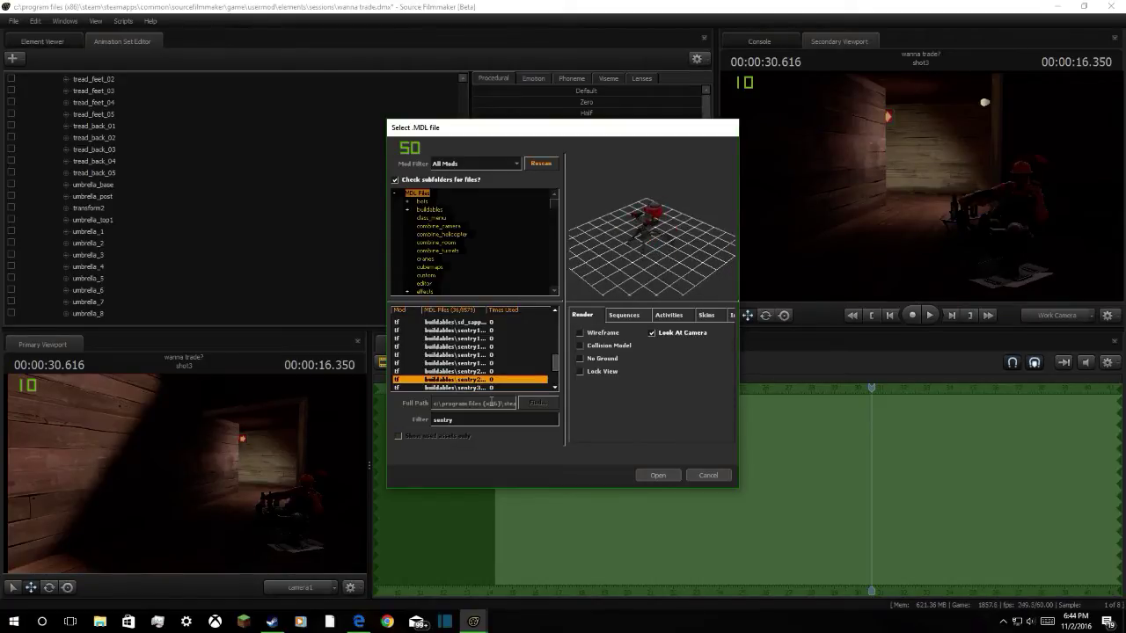
key(Down)
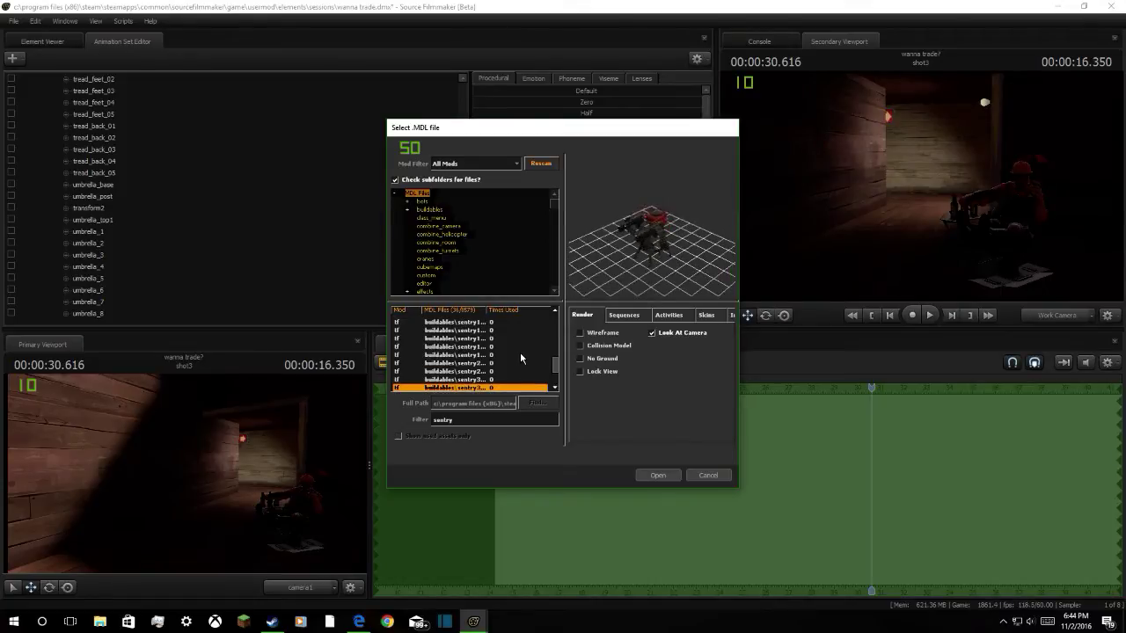
key(Up)
key(Up)
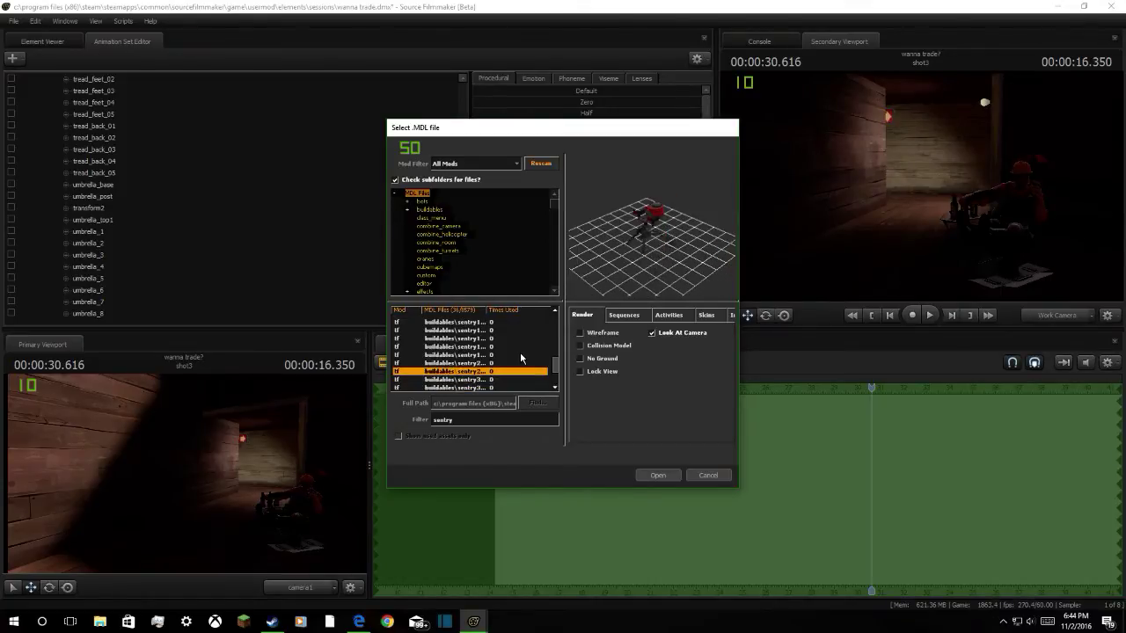
key(Up)
key(Down)
key(Down)
key(Down)
Go back through the sentry-filtered model files and compare the sentry1 models in the preview
key(Up)
key(Up)
key(Up)
key(Up)
key(Up)
key(Up)
key(Up)
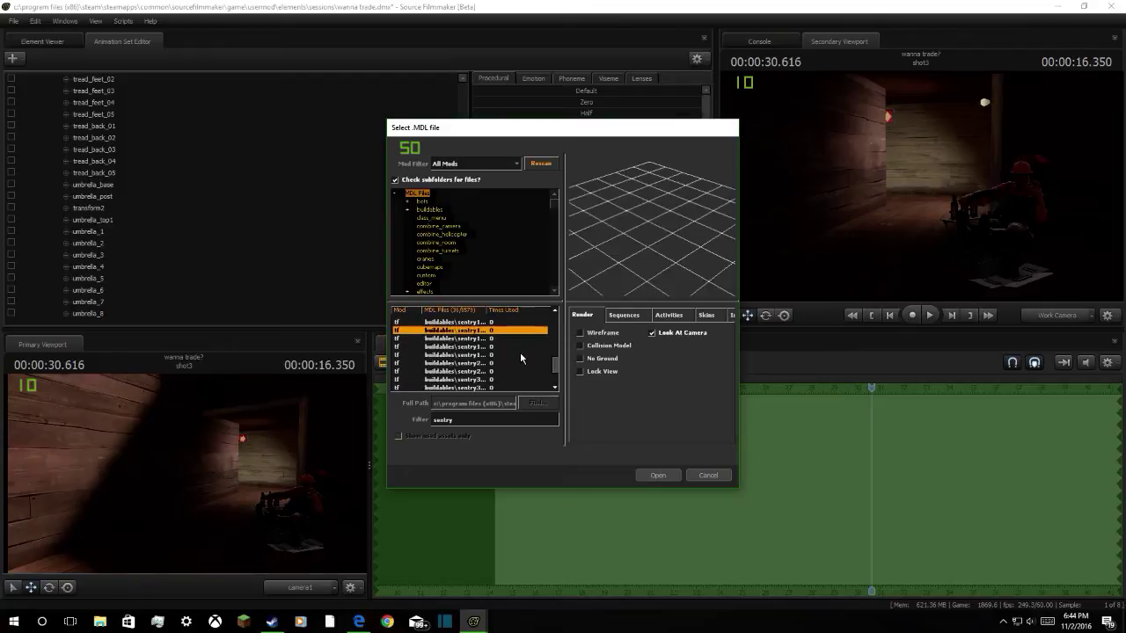
key(Down)
key(Down)
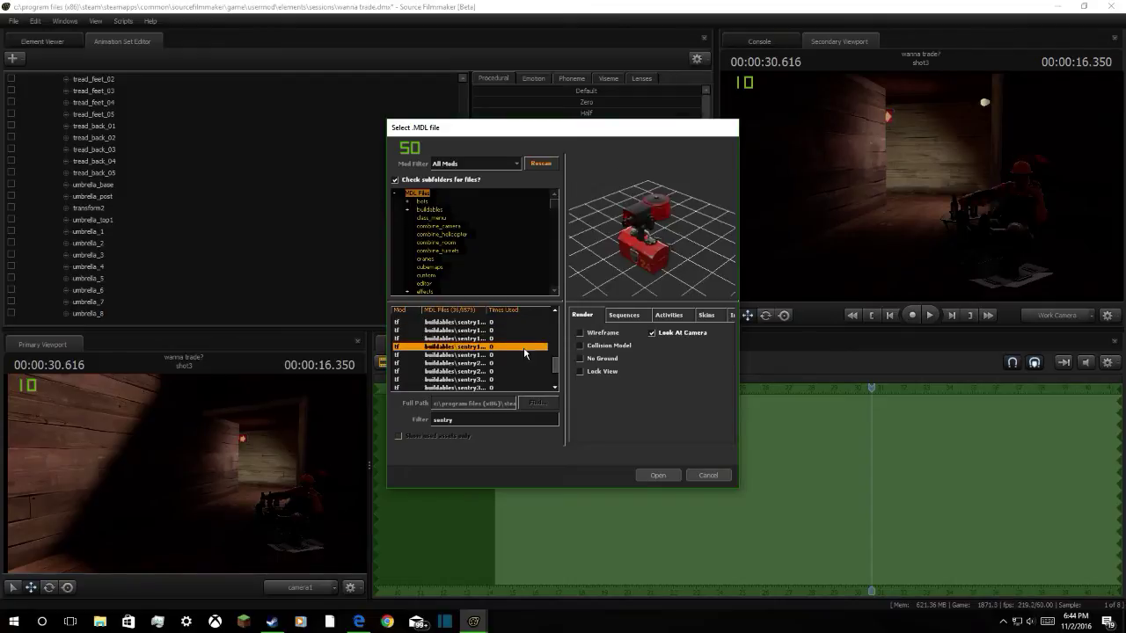
Preview the sentry1 model's ACT_OBJ_RUNNING, ACT_OBJ_ASSEMBLING and ACT_RANGE_ATTACK1 activities
click(660, 316)
click(623, 342)
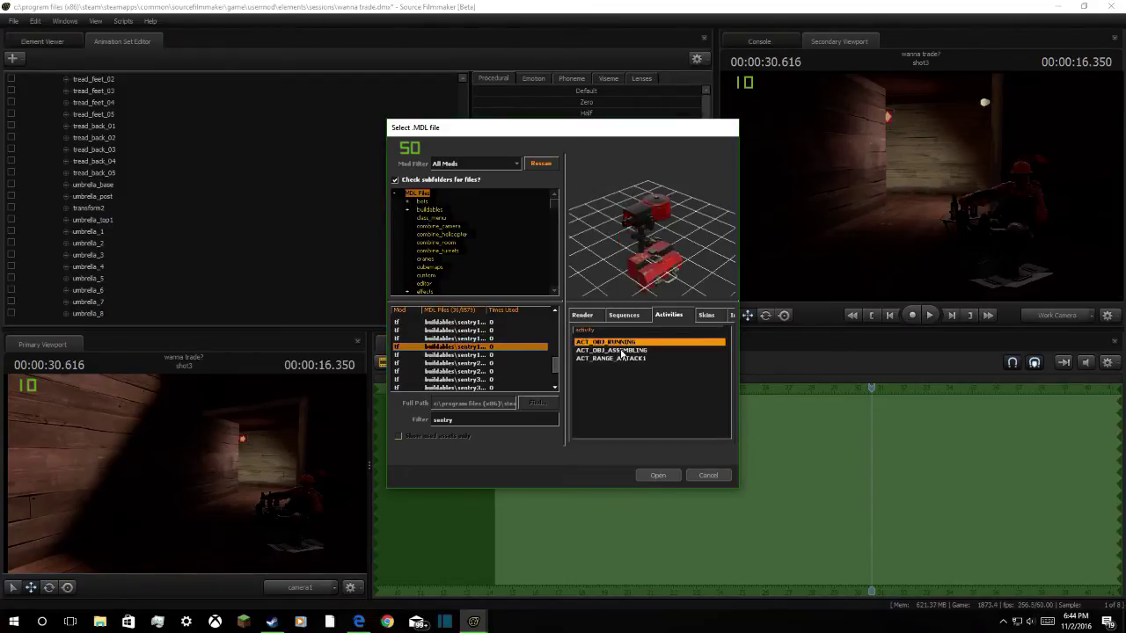
click(622, 350)
click(625, 359)
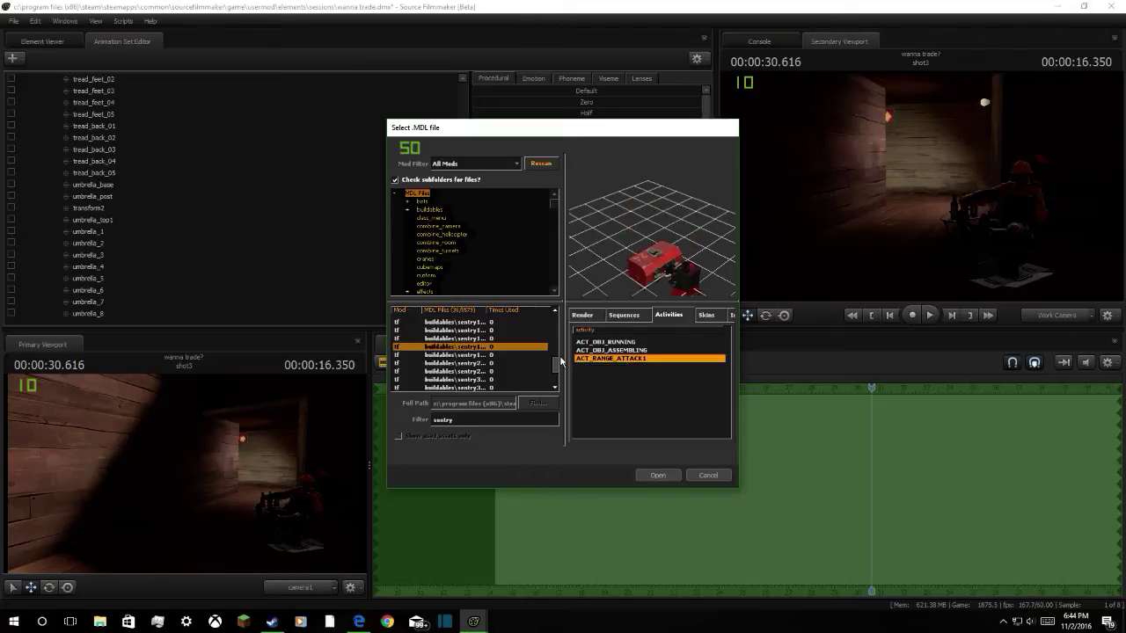
Preview the running and range attack activities of the sentry2 model and the ACT_OBJ_UPGRADING activity of the sentry2 heavy model
click(427, 364)
click(435, 356)
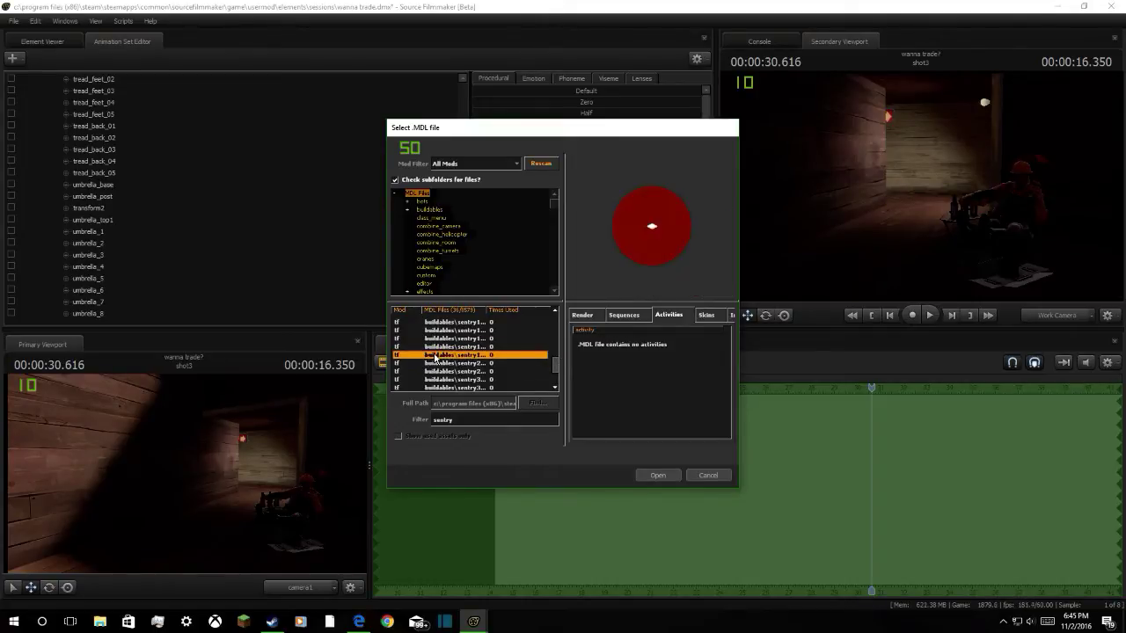
key(Down)
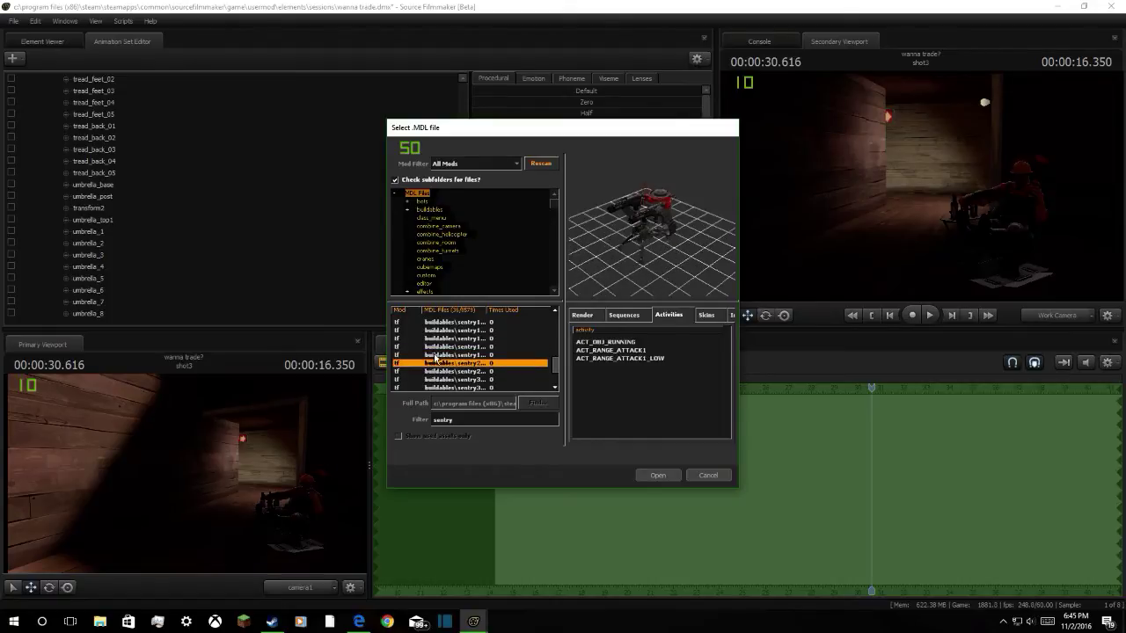
click(651, 342)
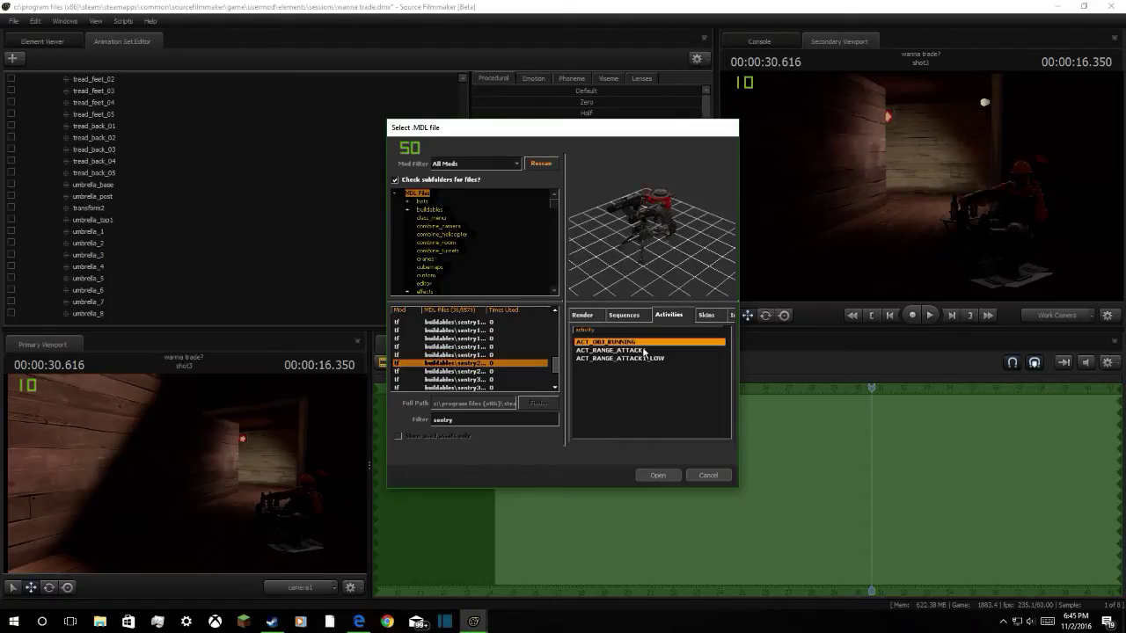
click(645, 350)
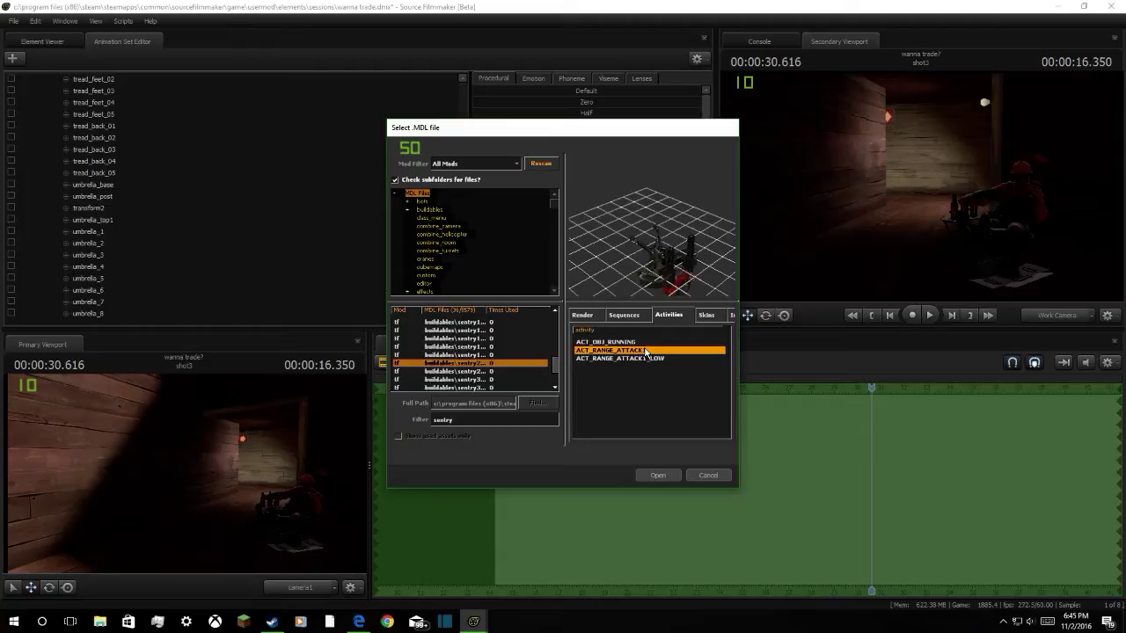
click(625, 342)
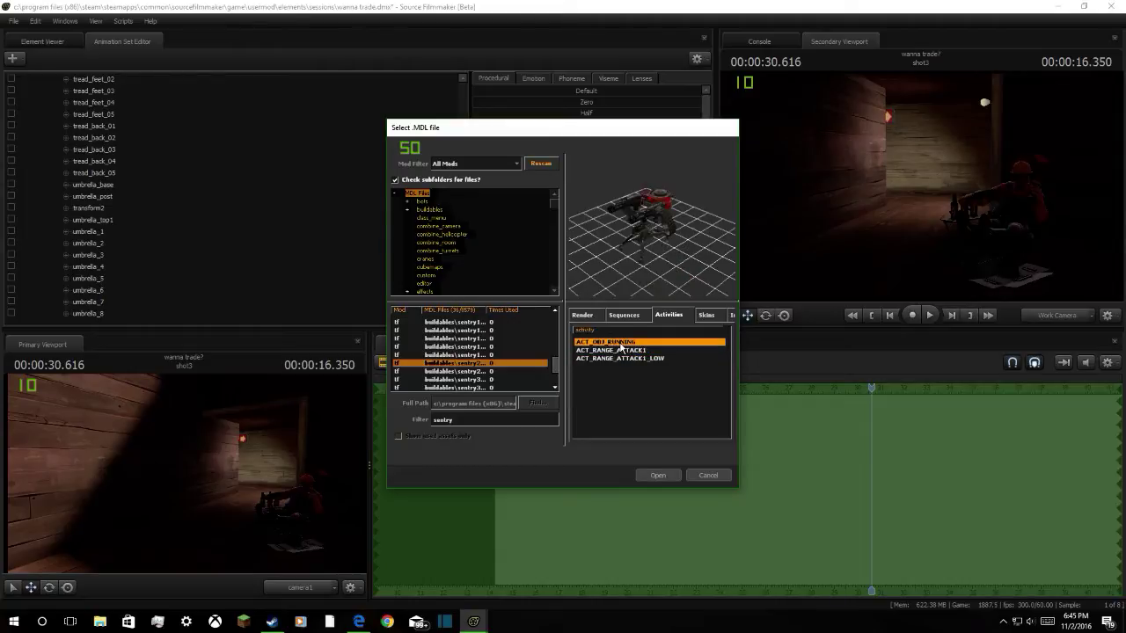
click(620, 350)
click(618, 359)
click(454, 371)
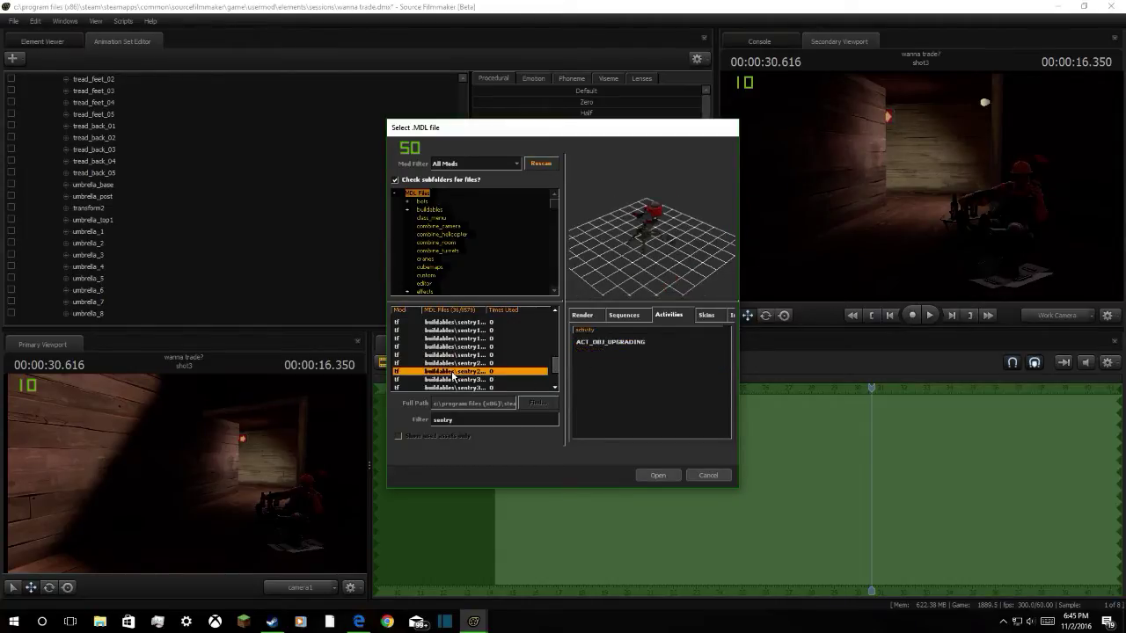
click(619, 342)
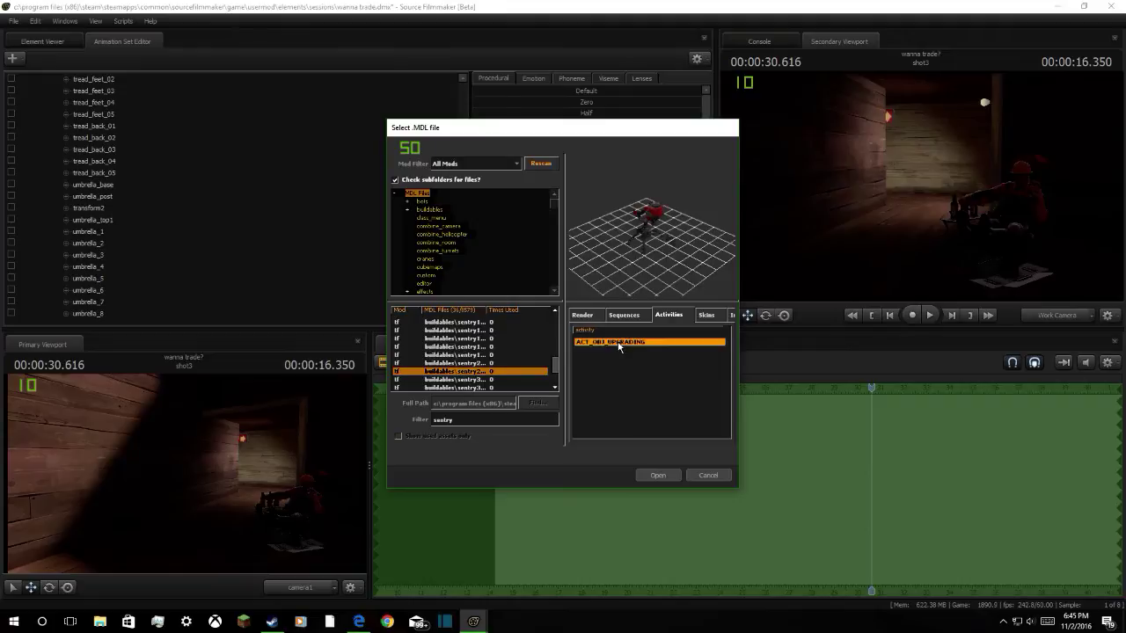
Look through the sentry3 models and preview their range attack activities, including ACT_RANGE_ATTACK1_LOW
click(490, 386)
key(Up)
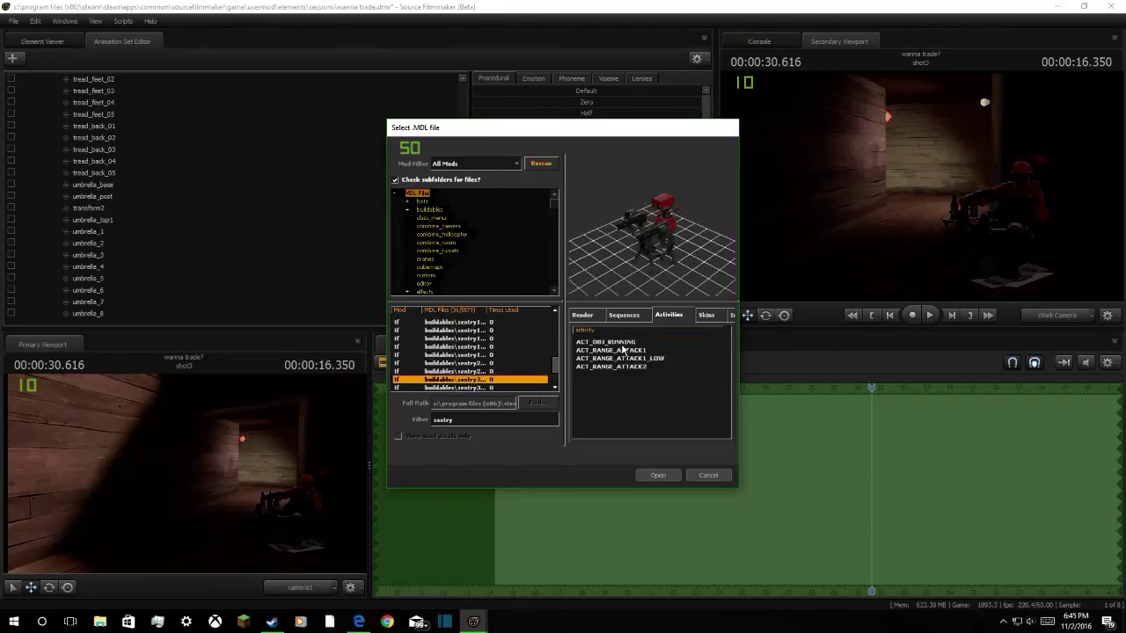
click(622, 351)
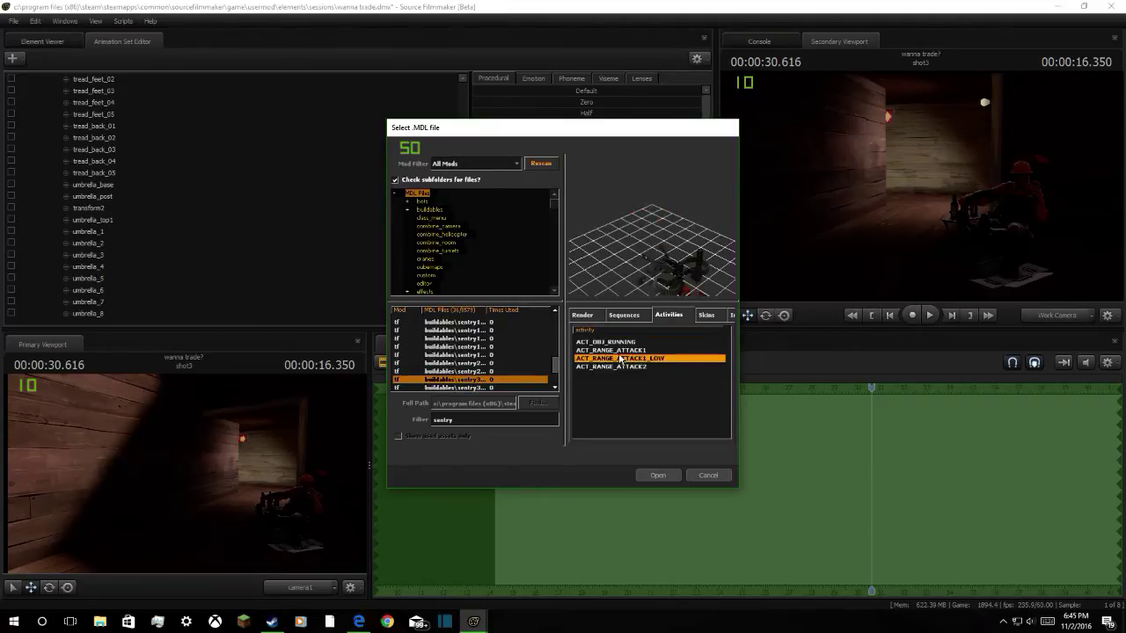
scroll(488, 393, down, 1)
click(482, 382)
click(490, 372)
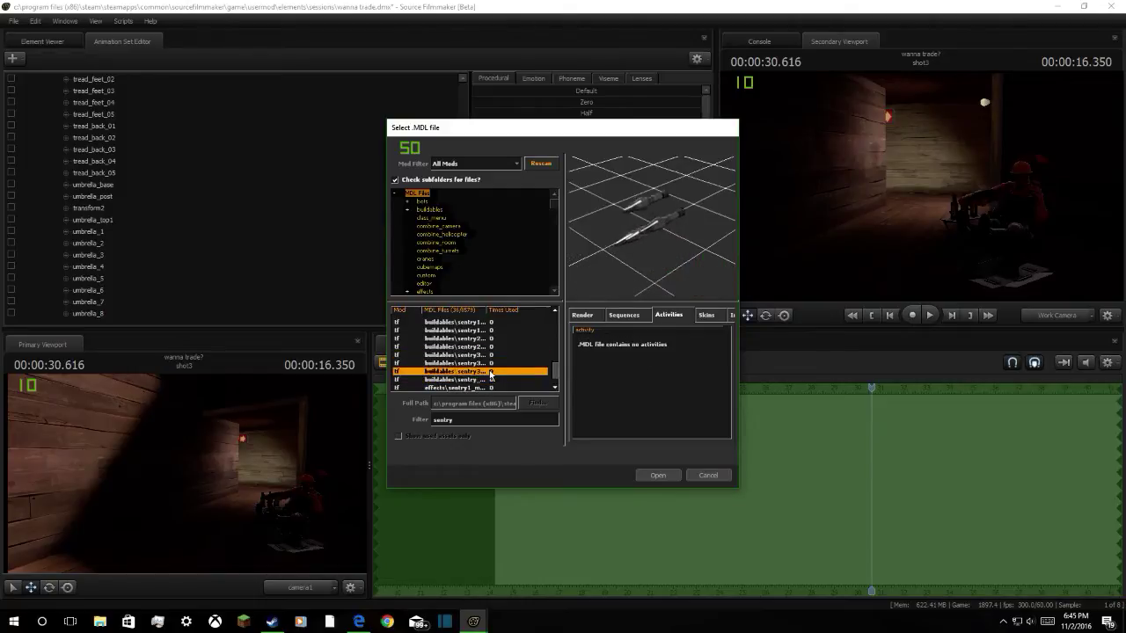
click(495, 364)
click(499, 354)
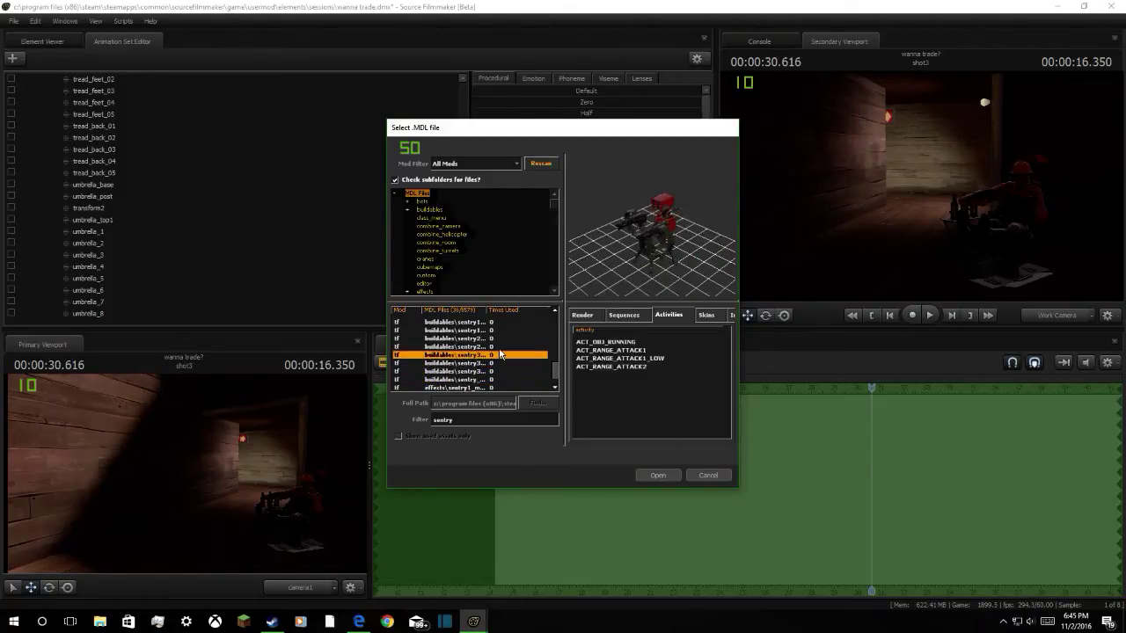
click(623, 351)
click(626, 359)
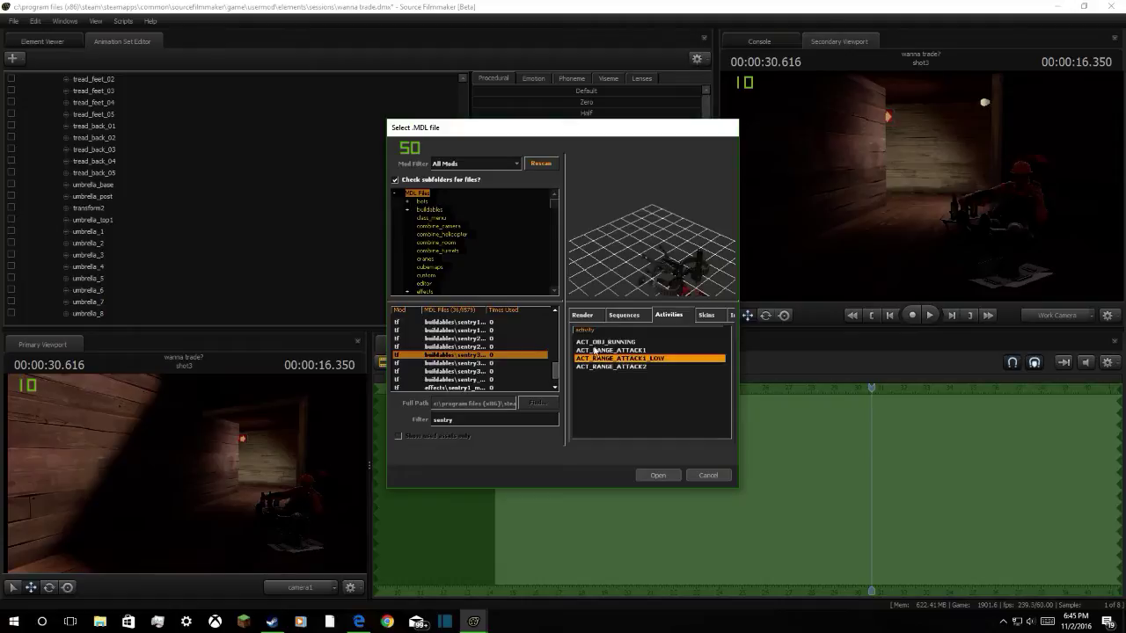
Check the sentry2 heavy model's ACT_OBJ_UPGRADING activity and add that model to the shot
click(490, 349)
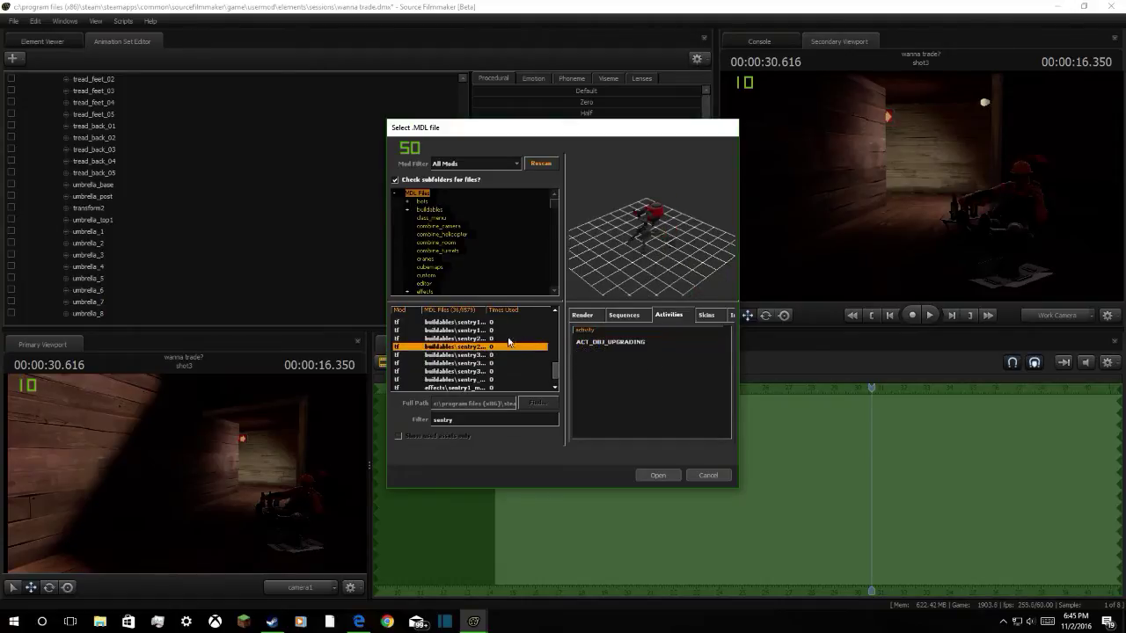
click(613, 342)
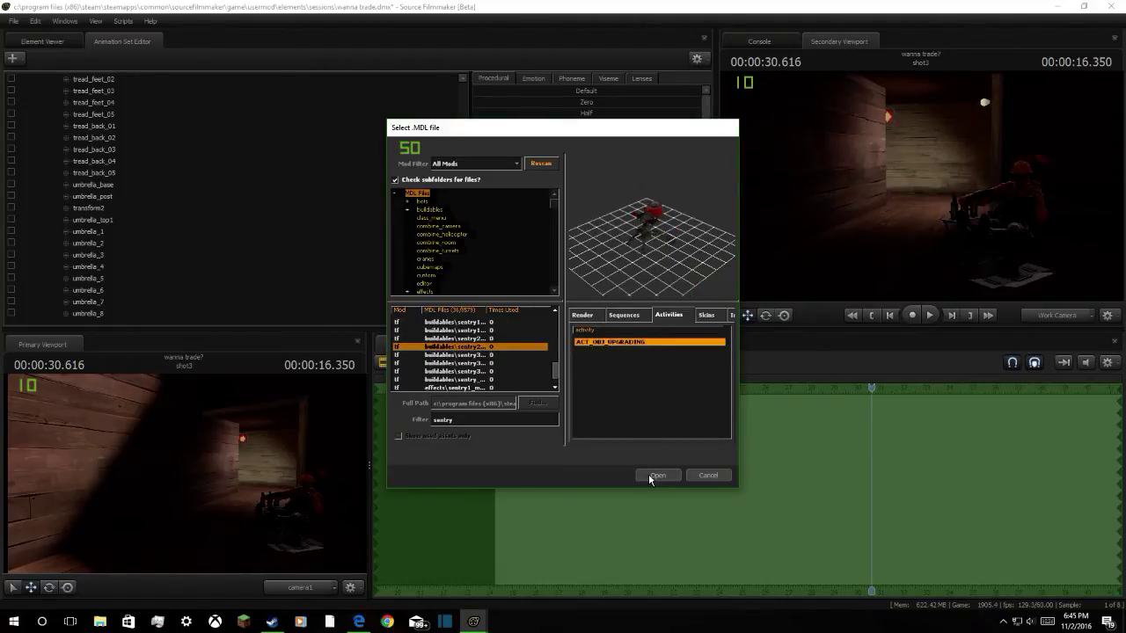
click(651, 477)
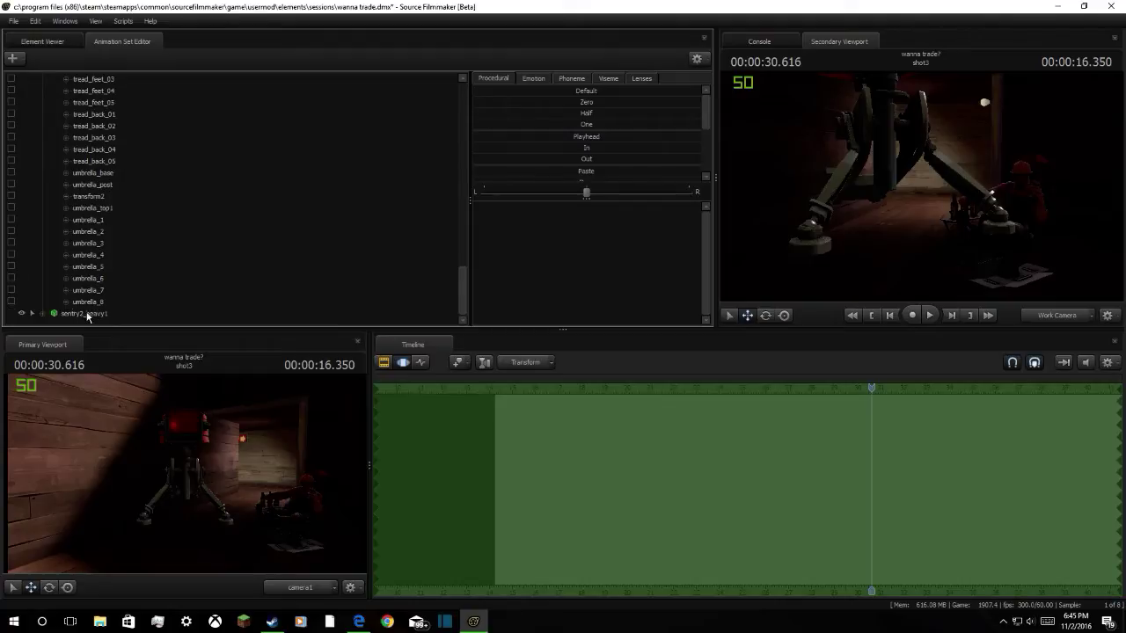
Move the sentry2_heavy1 model across the floor to beside the seated Engineer and play back the shot briefly
click(87, 314)
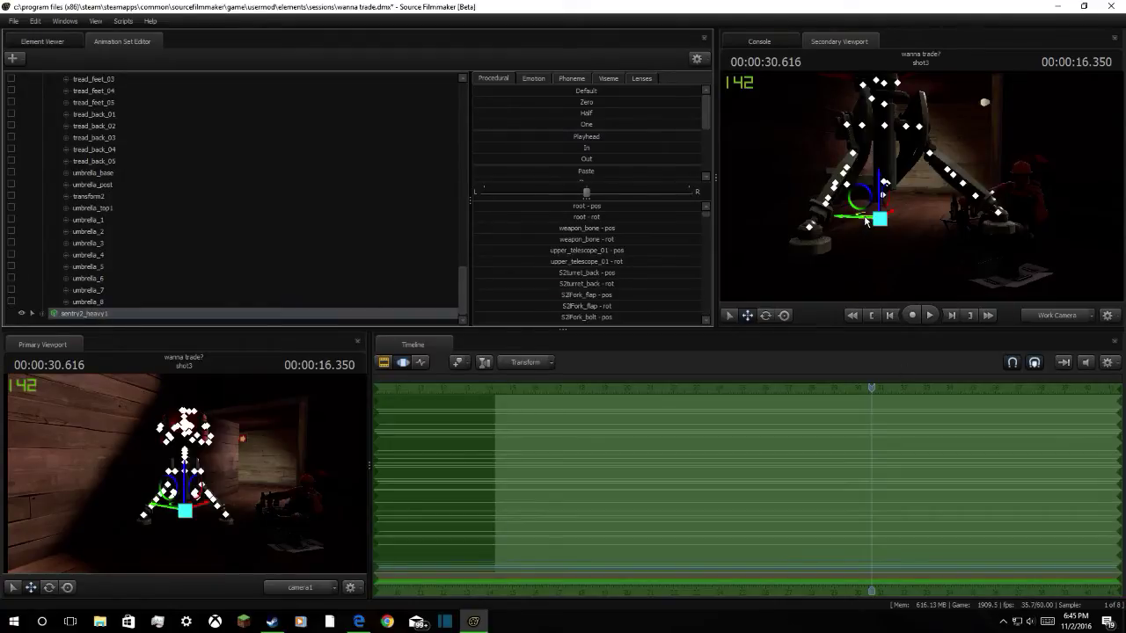
mouse_move(865, 221)
mouse_down()
mouse_move(872, 270)
mouse_move(879, 207)
mouse_up()
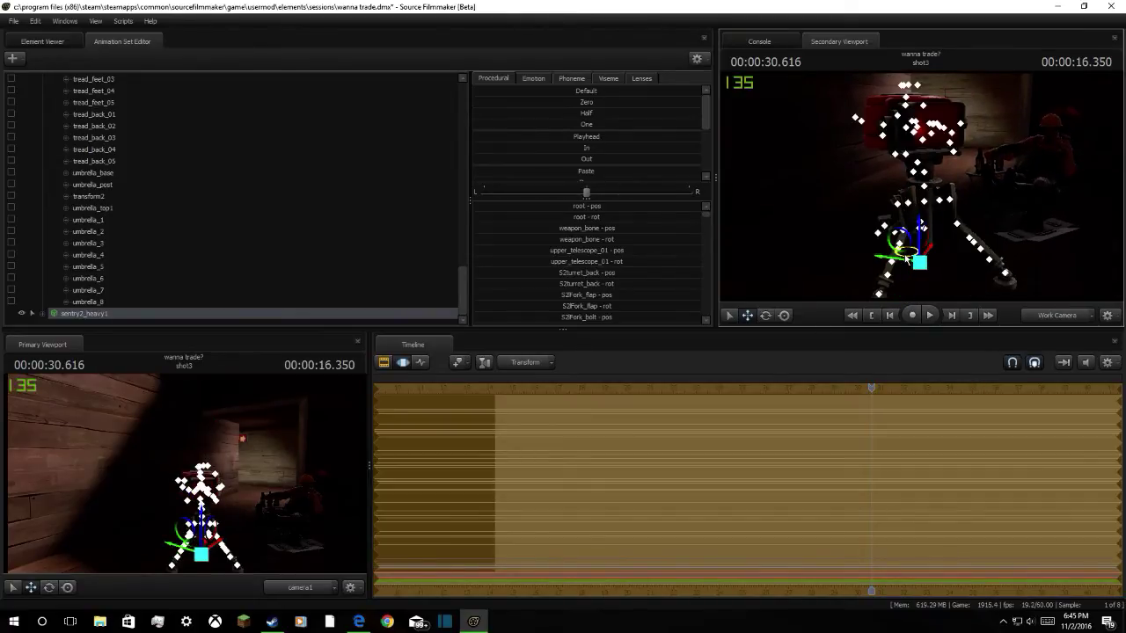
drag(906, 257, 946, 216)
key(w)
drag(1035, 215, 1011, 264)
drag(863, 224, 822, 240)
key(space)
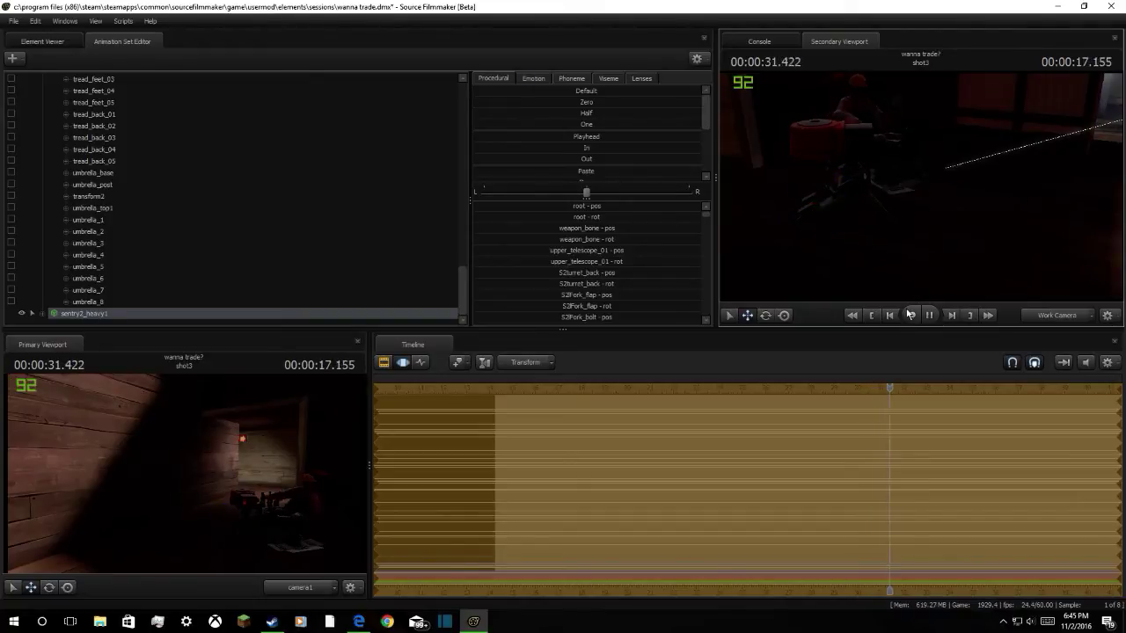
click(910, 315)
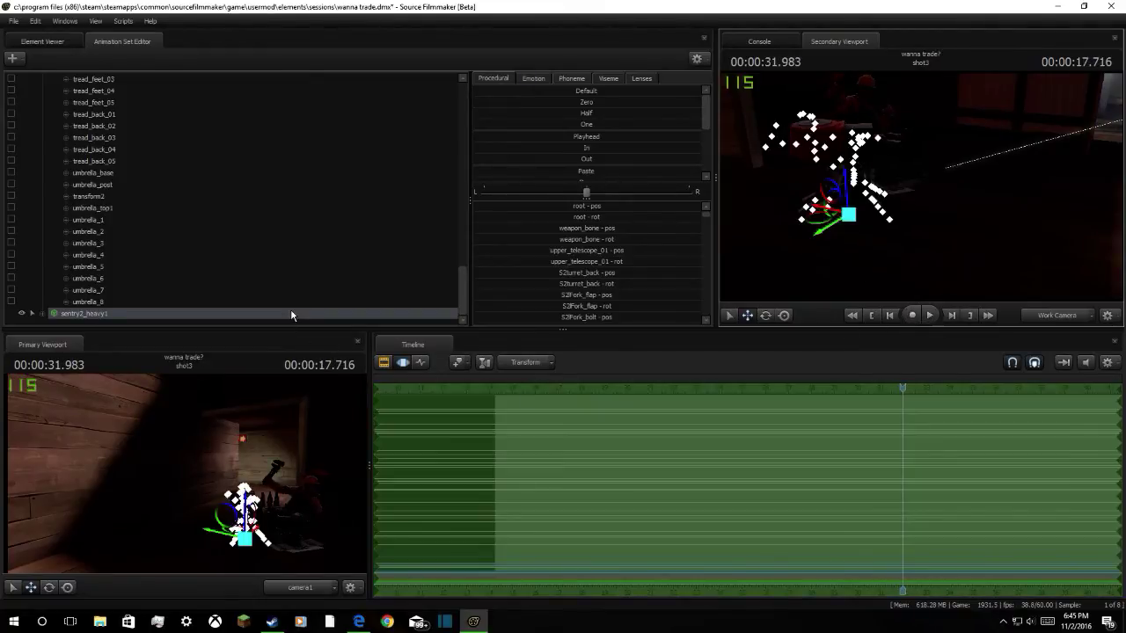
Start a sequence import for sentry2_heavy1 and preview the layer_aim_pitch, layer_aim_yaw and aim_nat sequences
right_click(291, 313)
mouse_move(382, 411)
click(413, 424)
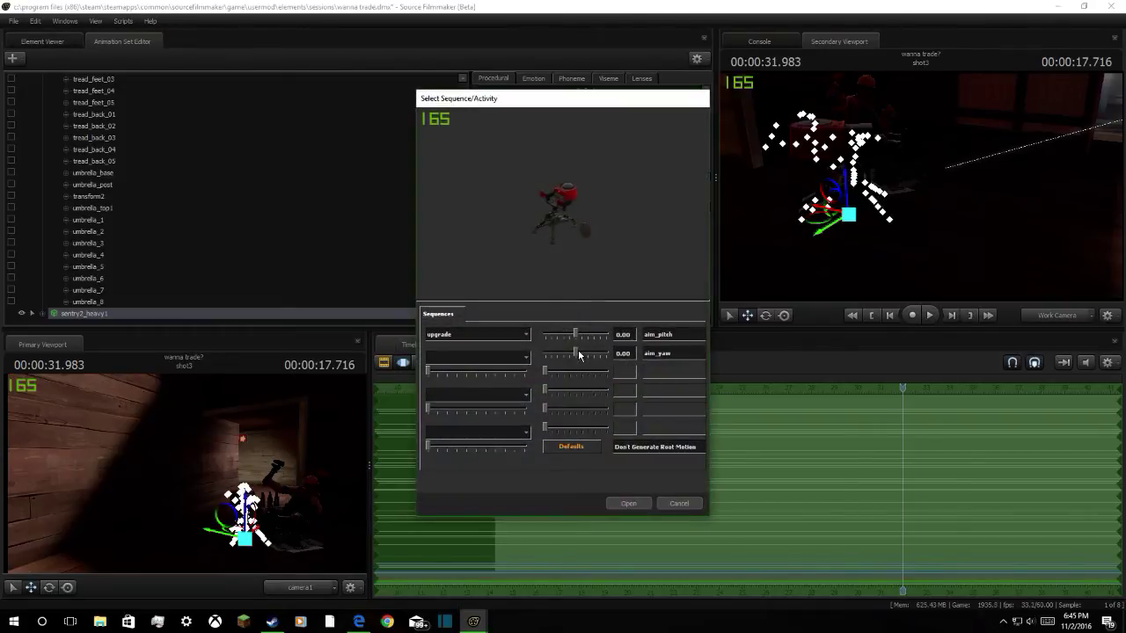
mouse_move(578, 349)
mouse_down()
mouse_move(604, 356)
mouse_move(592, 357)
mouse_up()
click(511, 334)
click(492, 353)
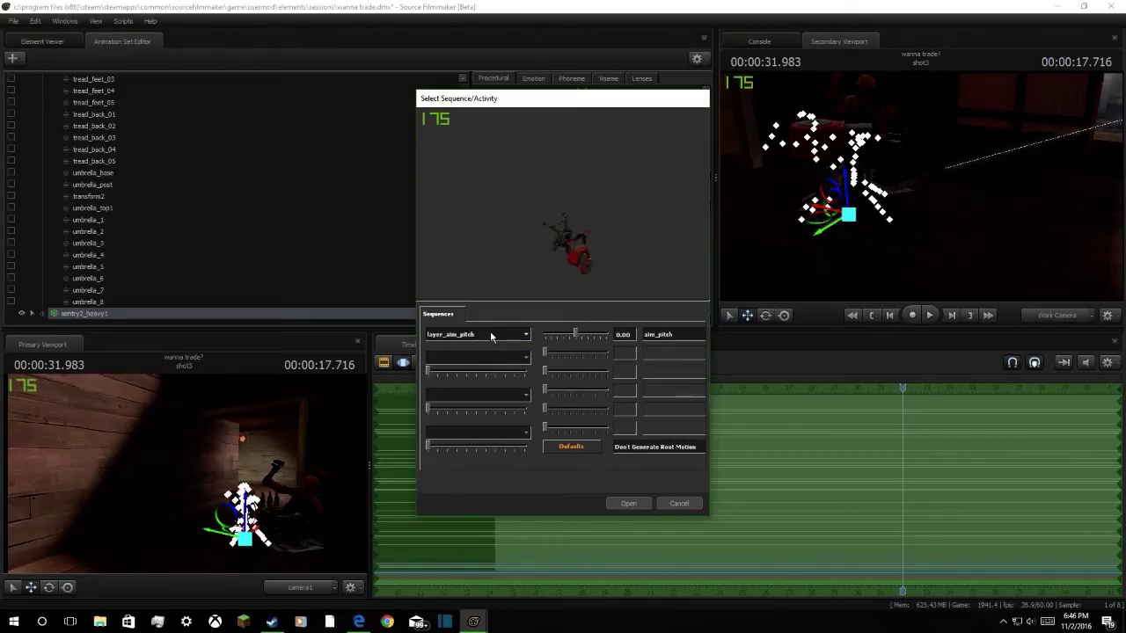
click(491, 334)
click(481, 363)
click(491, 337)
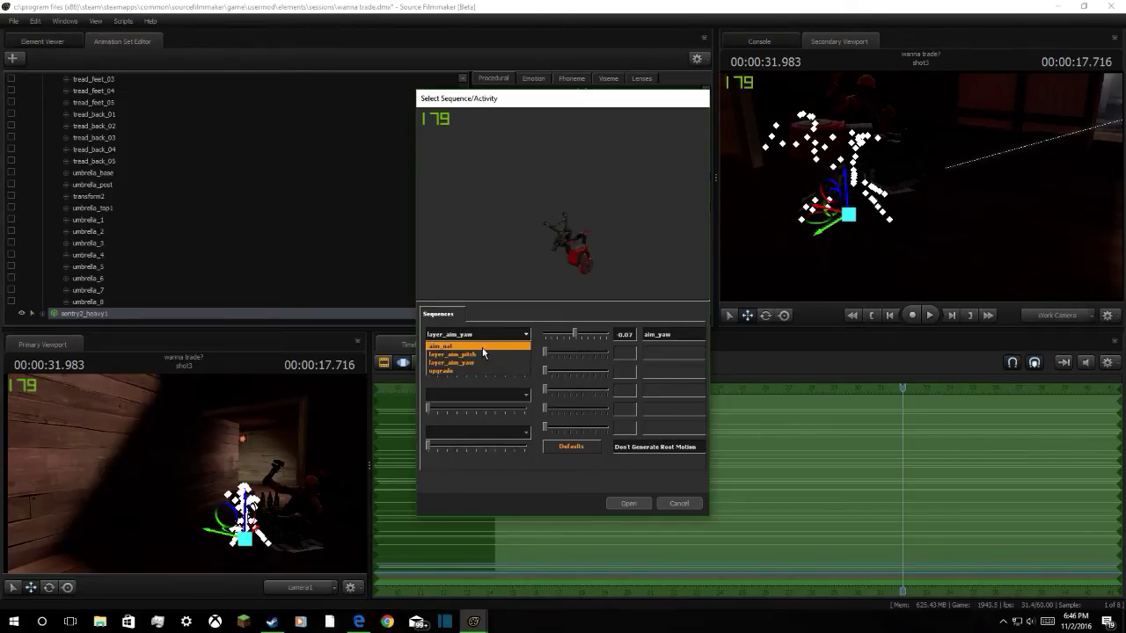
click(483, 348)
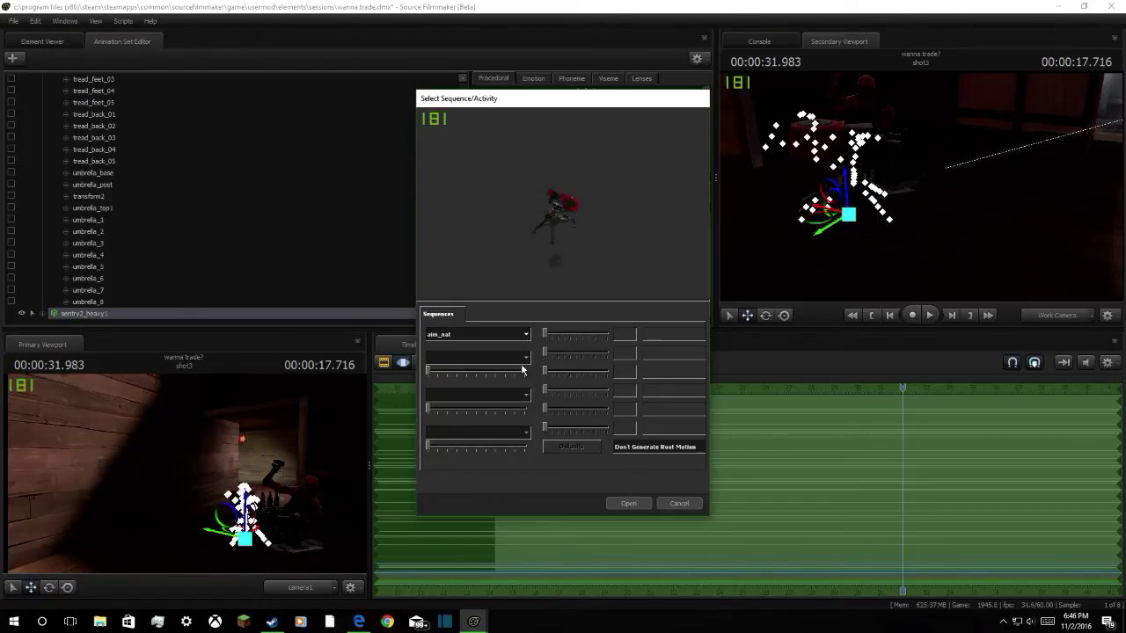
Import the upgrade sequence onto sentry2_heavy1 and play the shot to check the animation
click(493, 335)
click(487, 371)
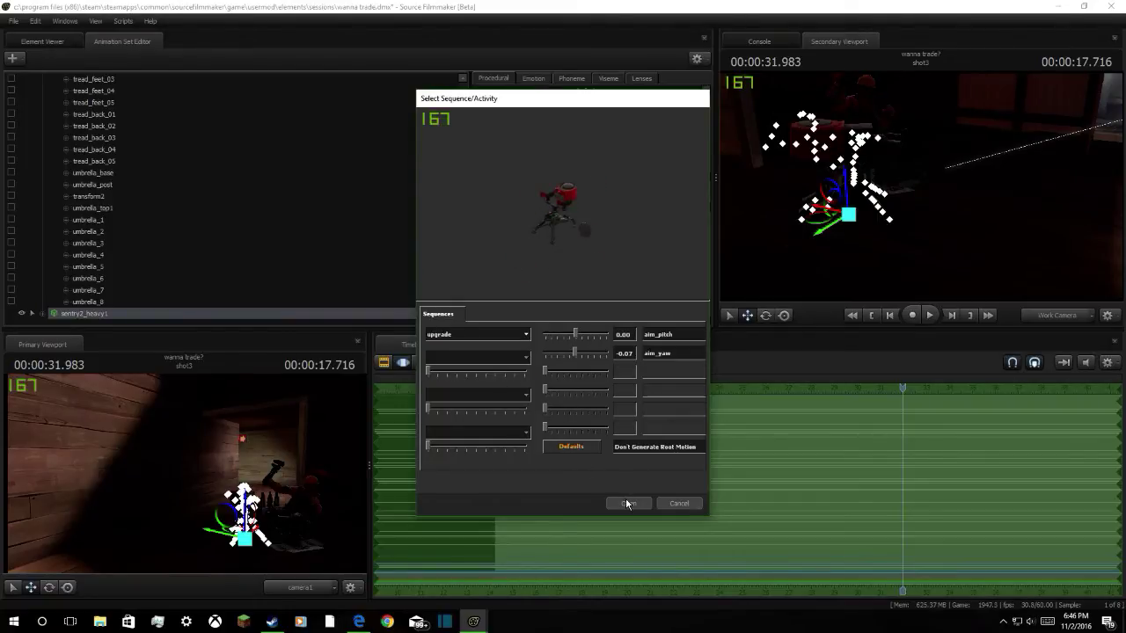
click(628, 503)
key(space)
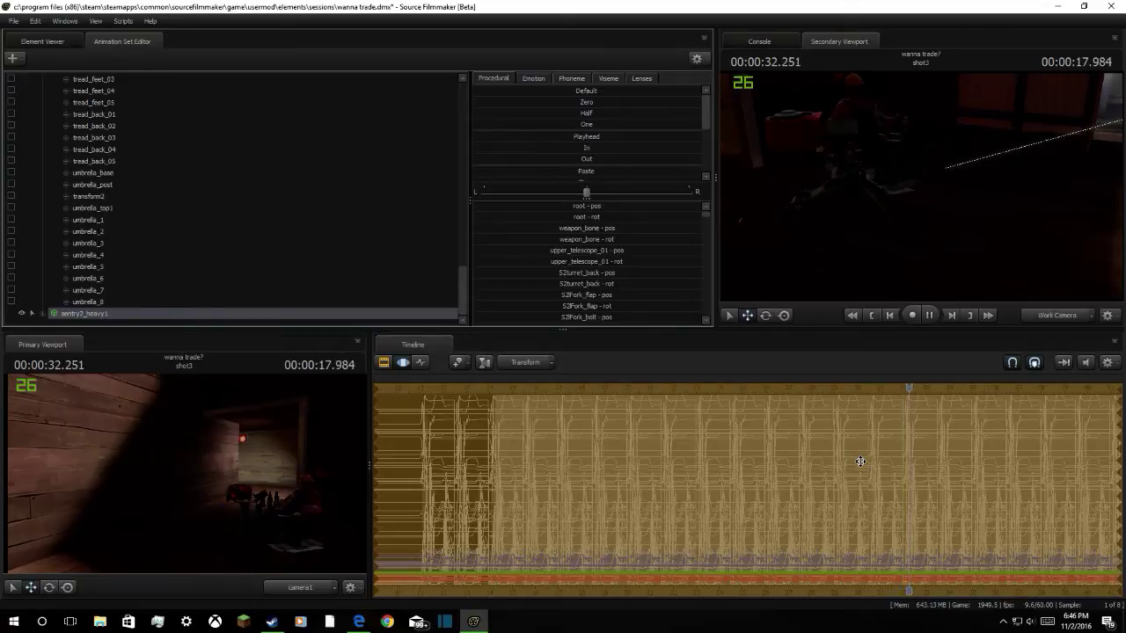
key(space)
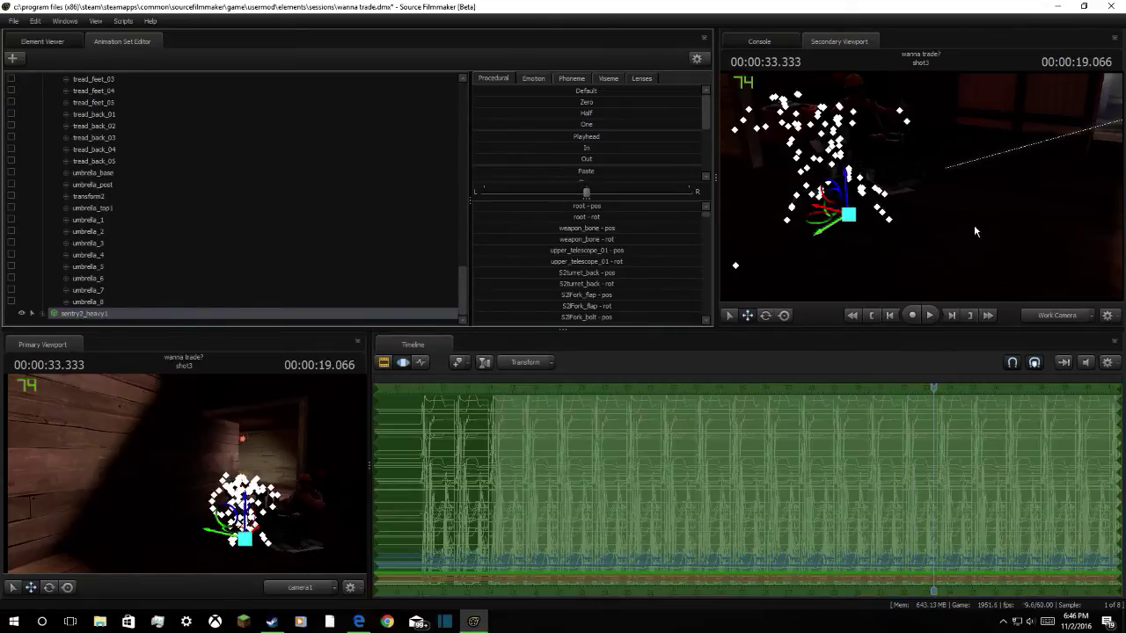
drag(974, 230, 826, 209)
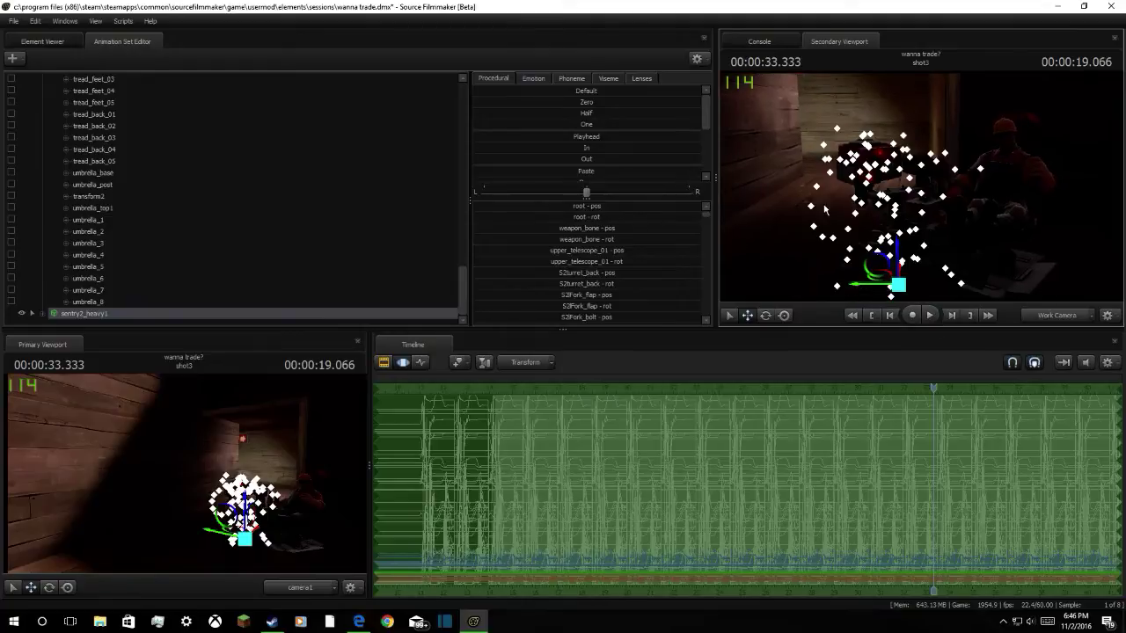
Delete the sentry2_heavy1 animation set from the shot
right_click(56, 313)
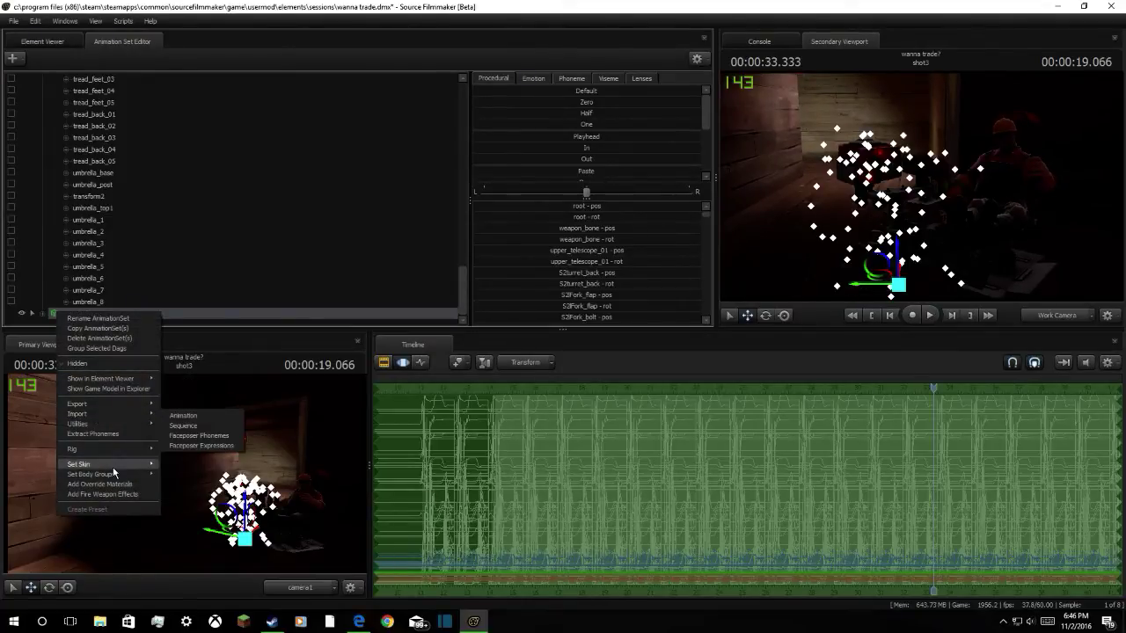
click(100, 338)
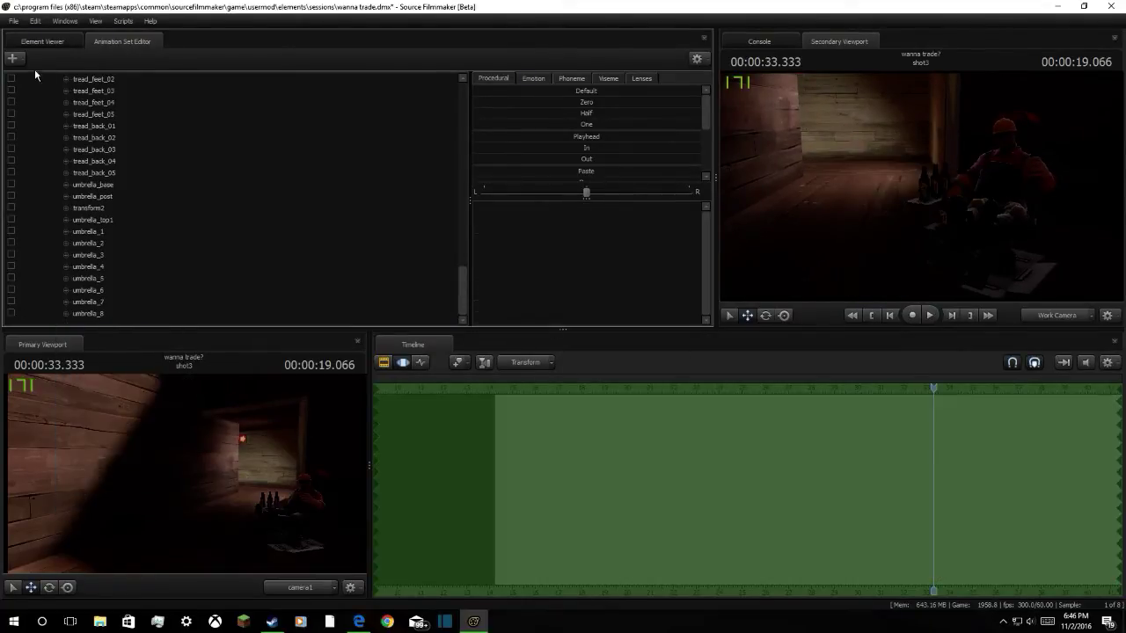
Browse the sentry-filtered models and add the sentry3 model to the shot as a new animation set
click(12, 58)
click(79, 95)
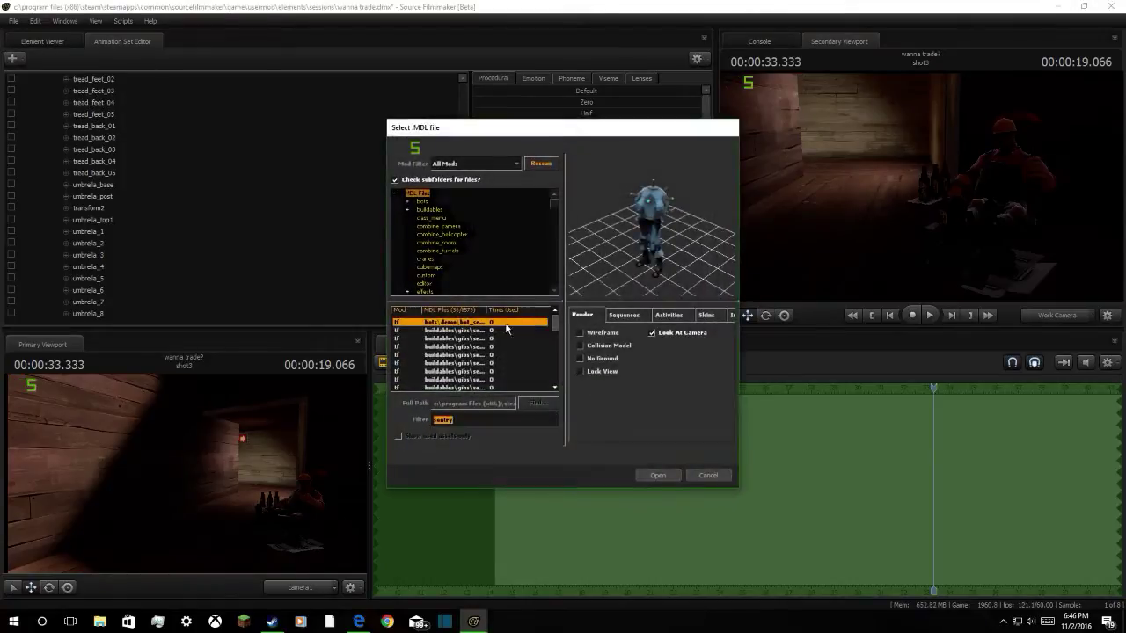
click(498, 355)
click(497, 379)
scroll(495, 380, down, 1)
click(495, 379)
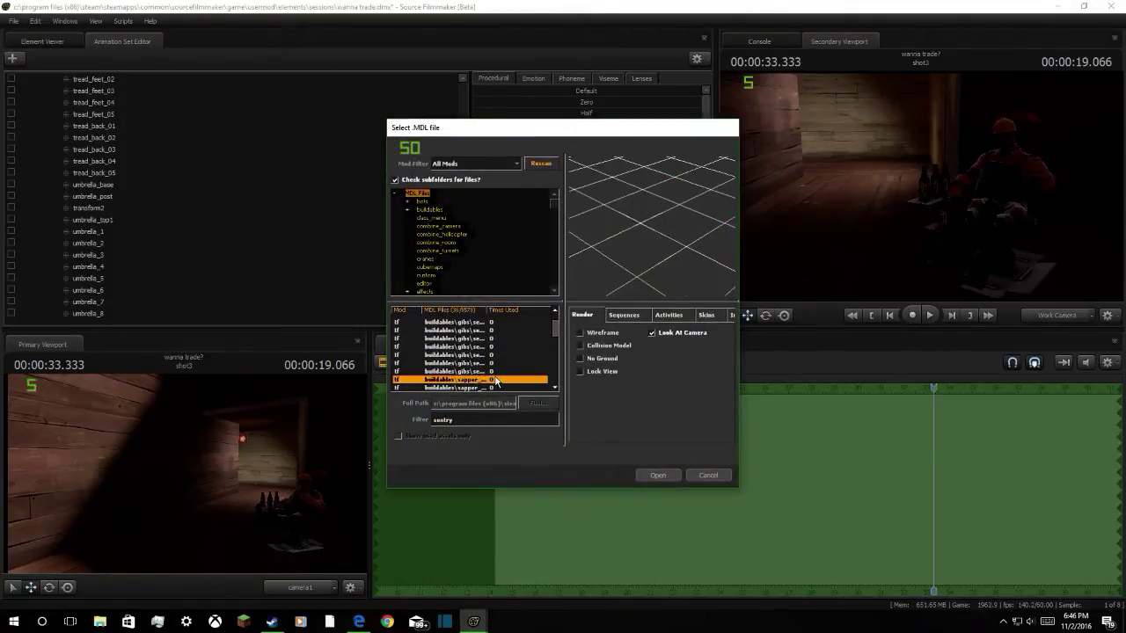
click(495, 365)
click(494, 379)
click(494, 392)
click(493, 388)
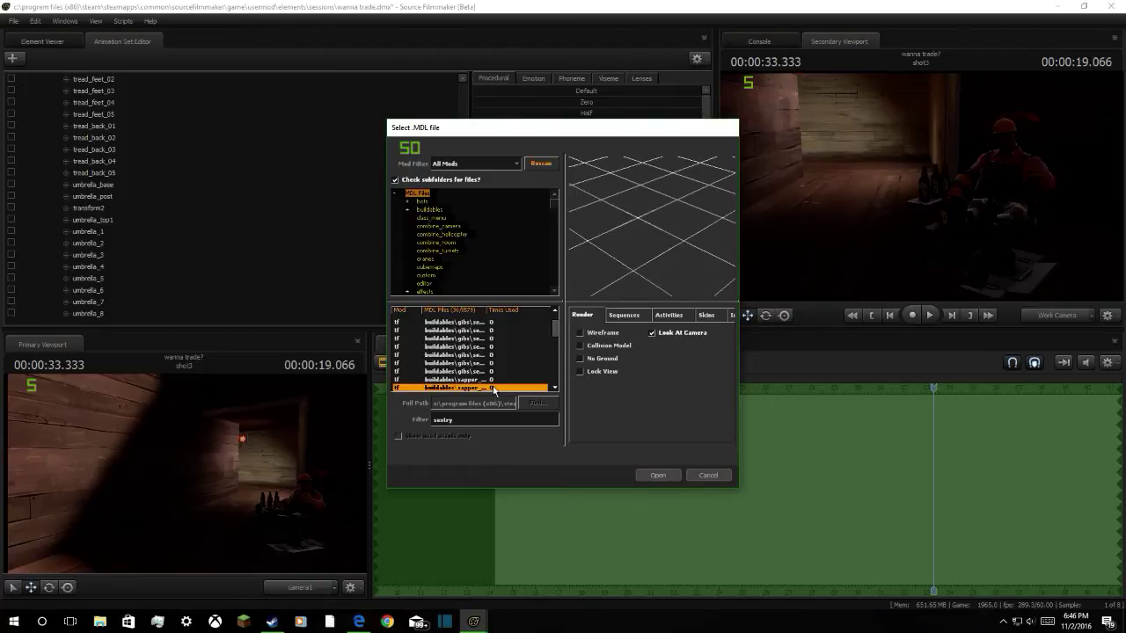
key(Down)
key(Down)
key(Down)
key(Down)
key(Down)
key(Down)
key(Down)
key(Down)
key(Down)
key(Down)
key(Down)
key(Down)
key(Down)
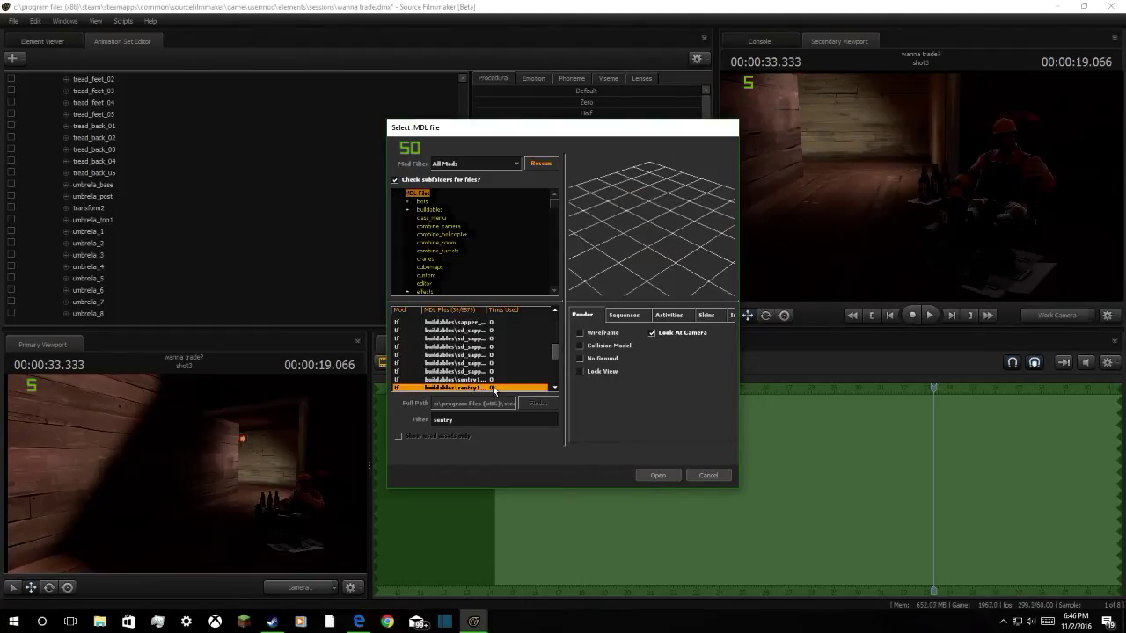
key(Down)
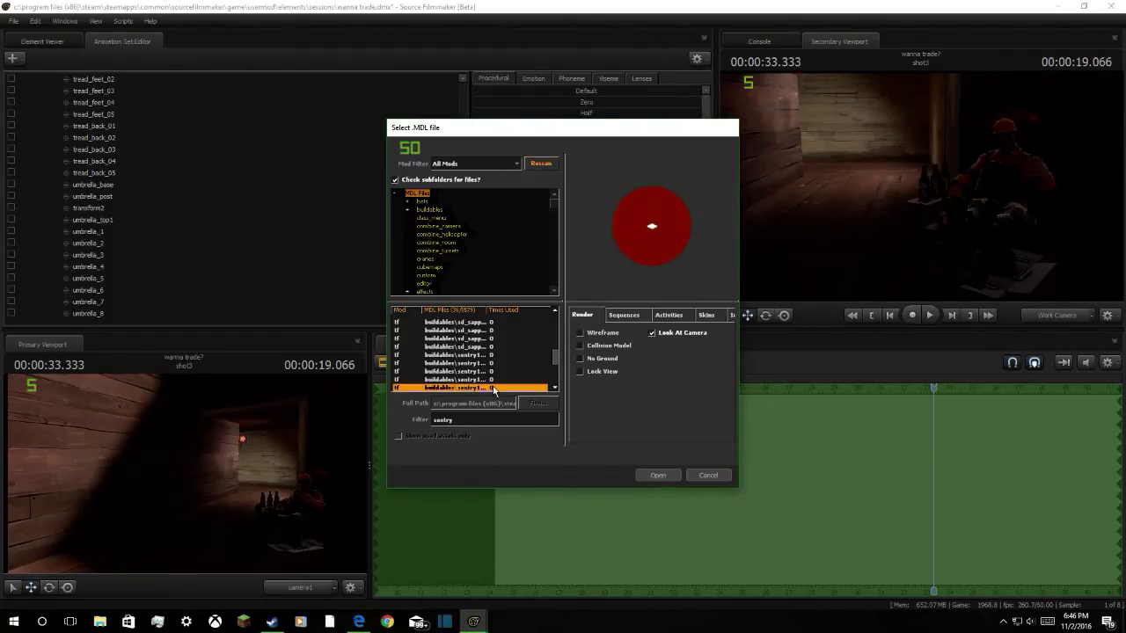
key(Down)
key(Down)
key(Down)
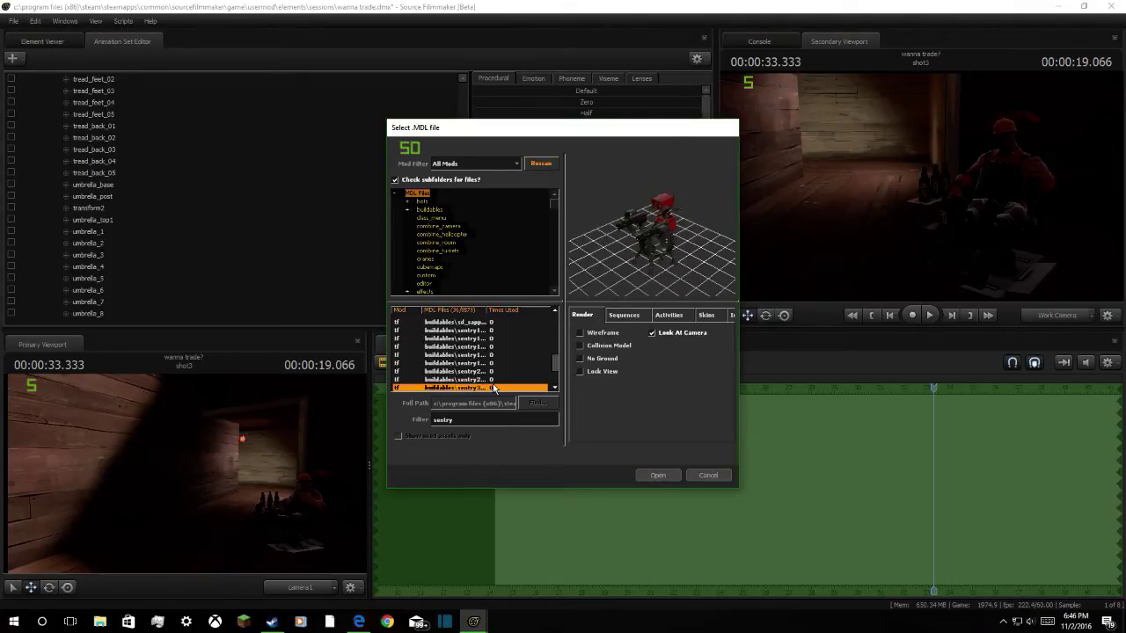
key(Down)
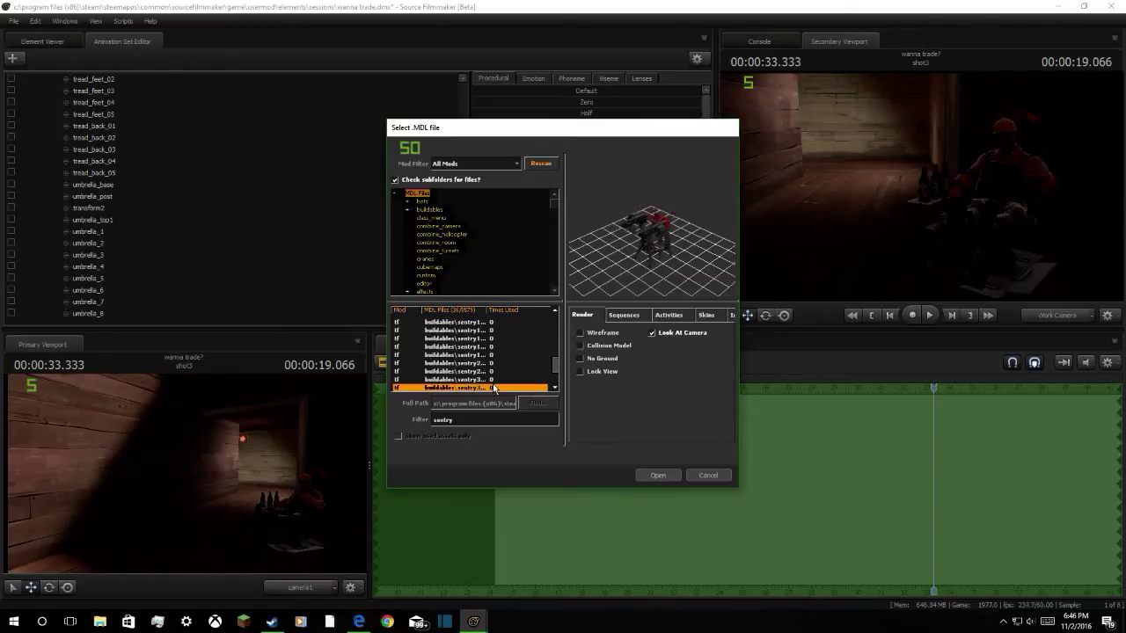
click(662, 473)
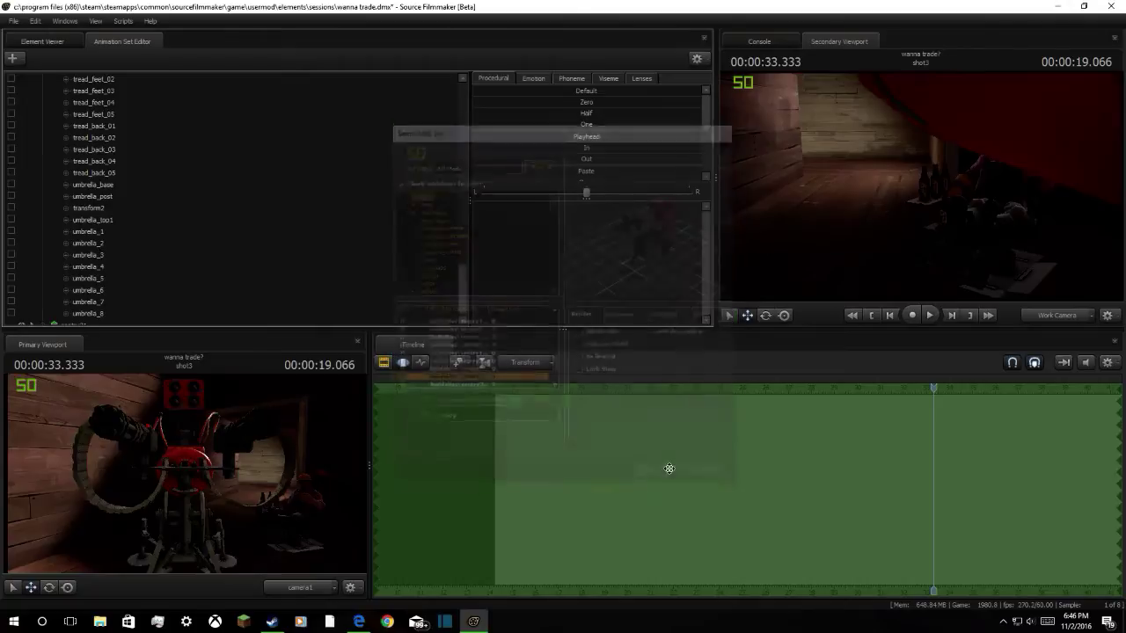
Select the new sentry3 model and move it across the floor to beside the seated Engineer
click(107, 314)
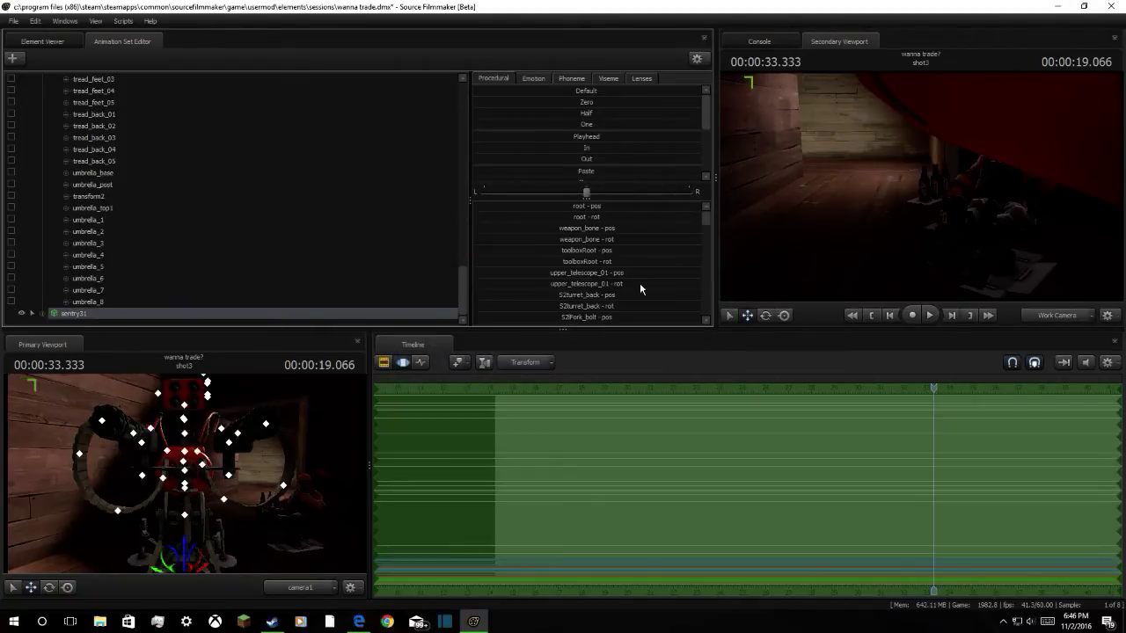
drag(937, 220, 937, 219)
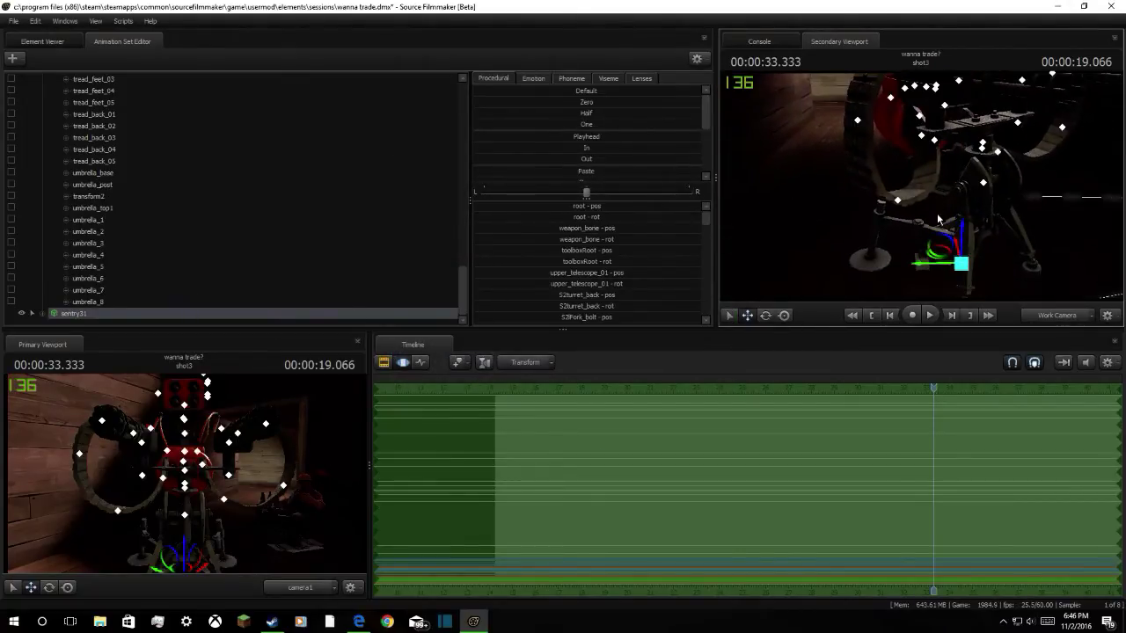
drag(940, 264, 858, 184)
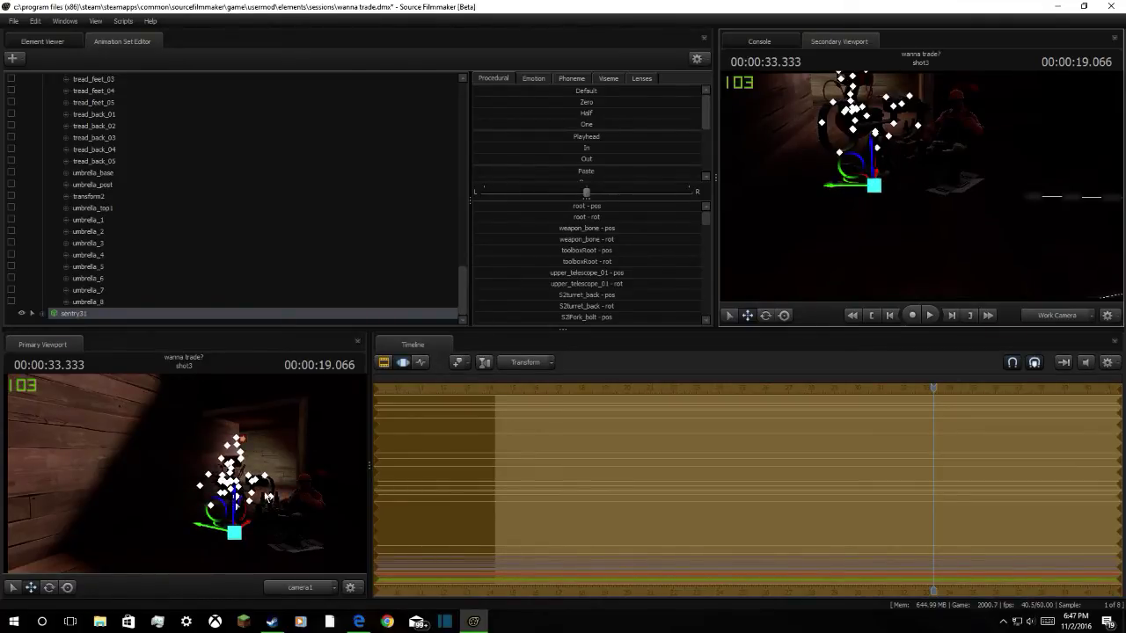
Switch to the YouTube live stream page, read through its chat and return to Source Filmmaker
click(359, 622)
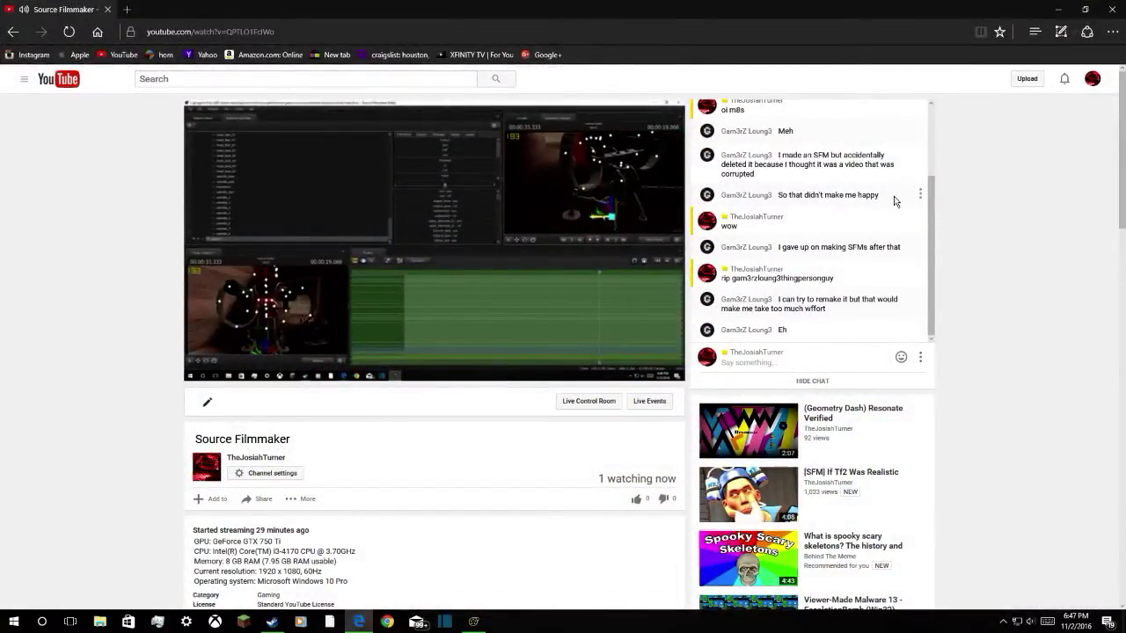
scroll(871, 264, down, 3)
scroll(855, 303, up, 5)
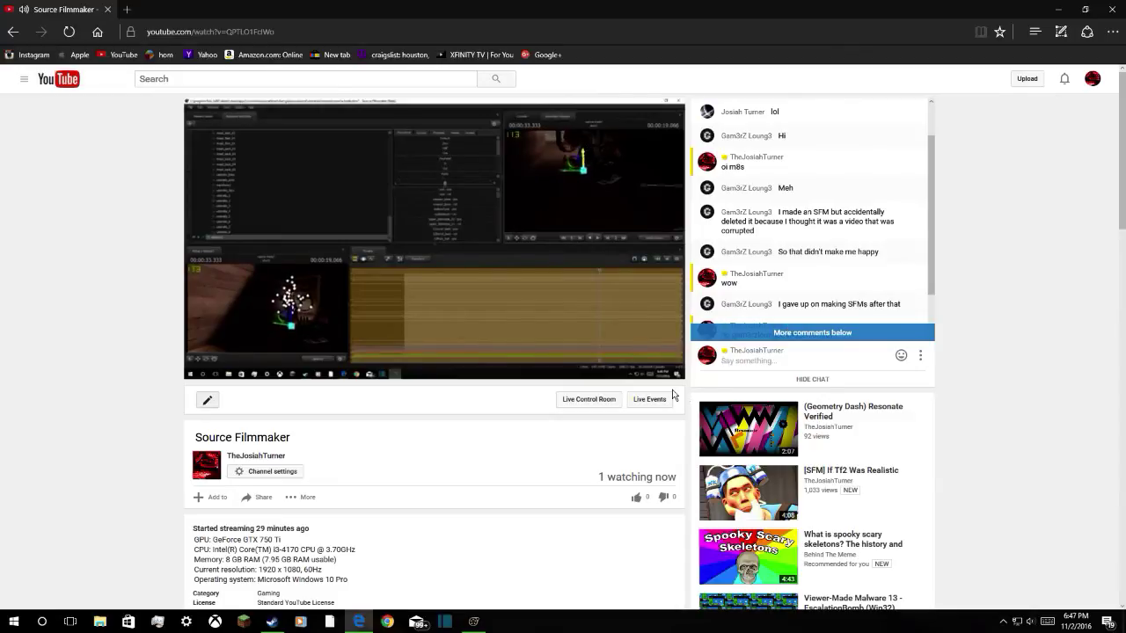
click(1055, 7)
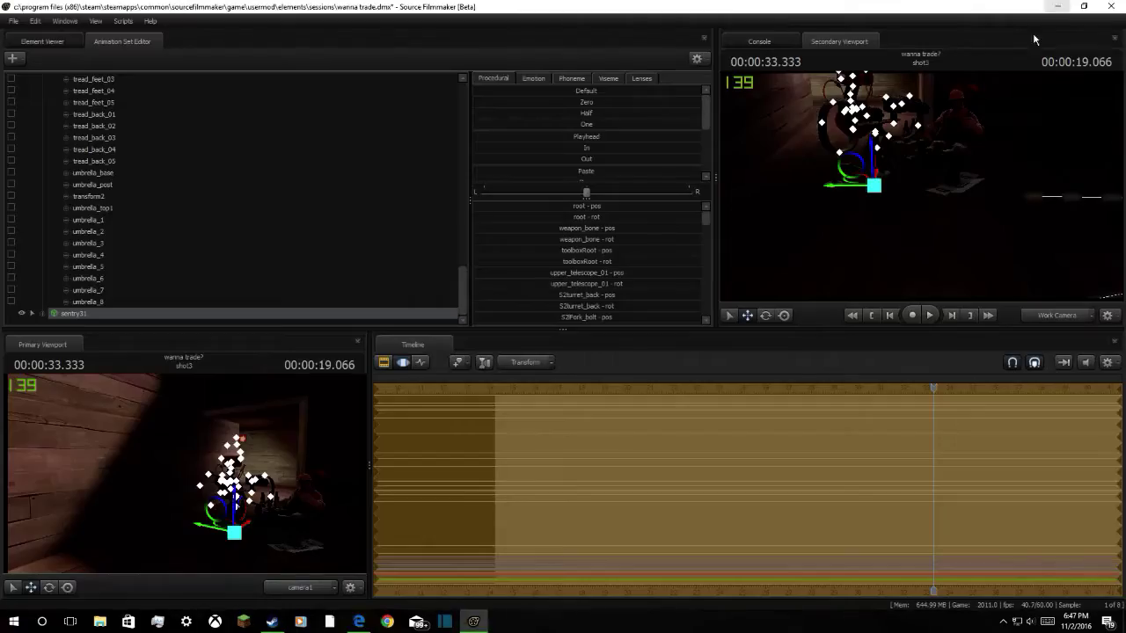
Start a sequence import for the sentry3 animation set and preview the fire_rocket, fire_empty and fire sequences
drag(939, 206, 922, 189)
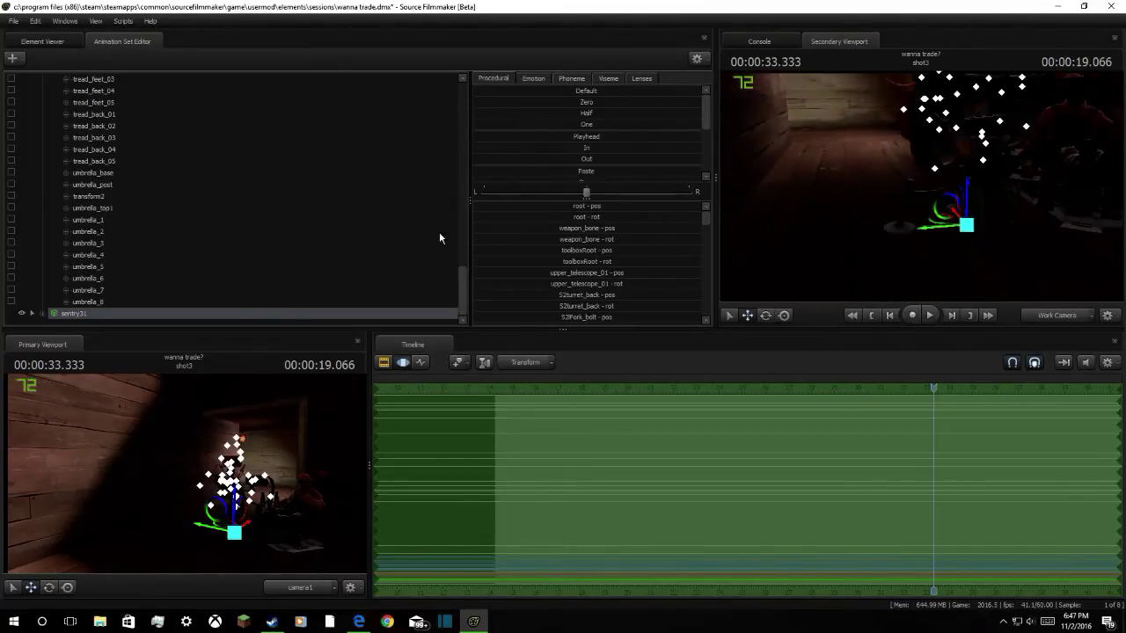
right_click(252, 315)
mouse_move(298, 416)
click(385, 427)
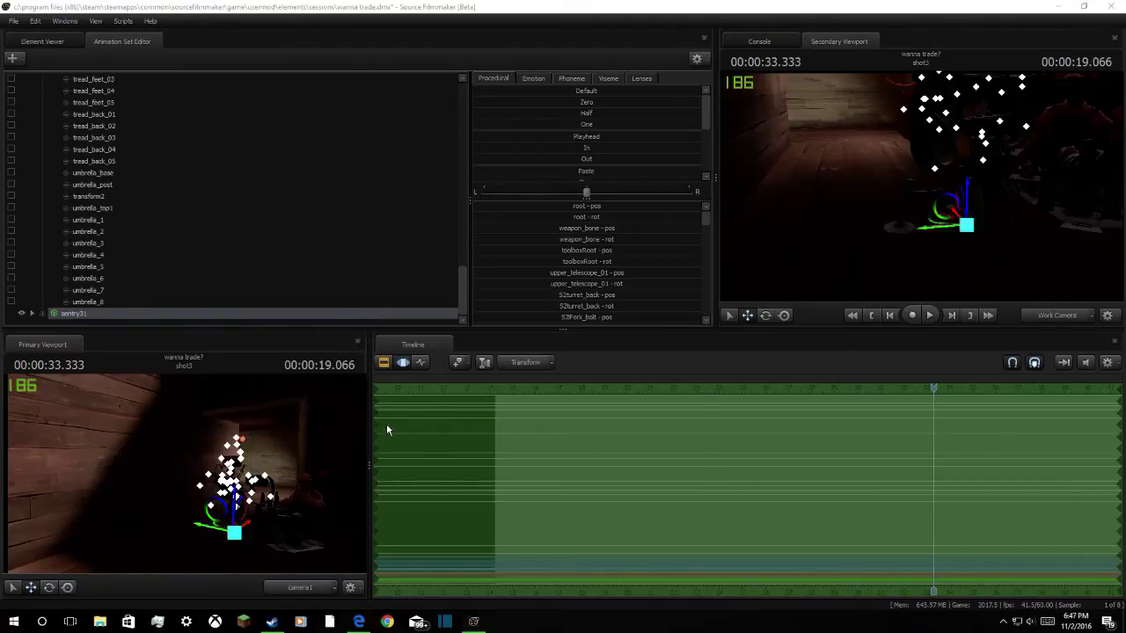
click(498, 338)
click(478, 374)
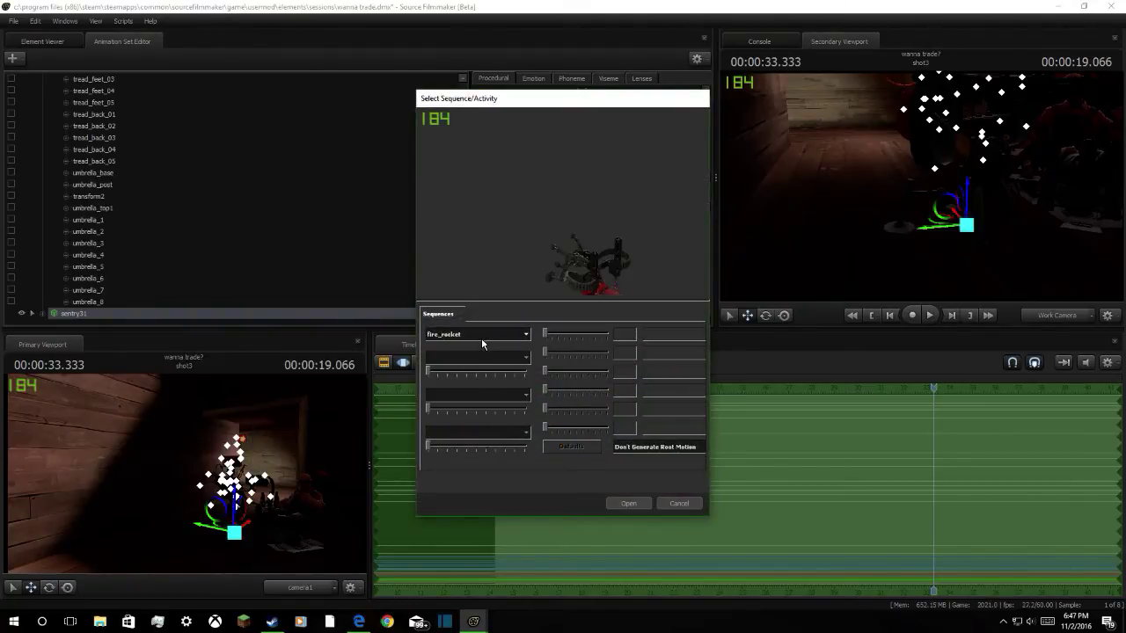
click(481, 338)
click(481, 371)
click(494, 330)
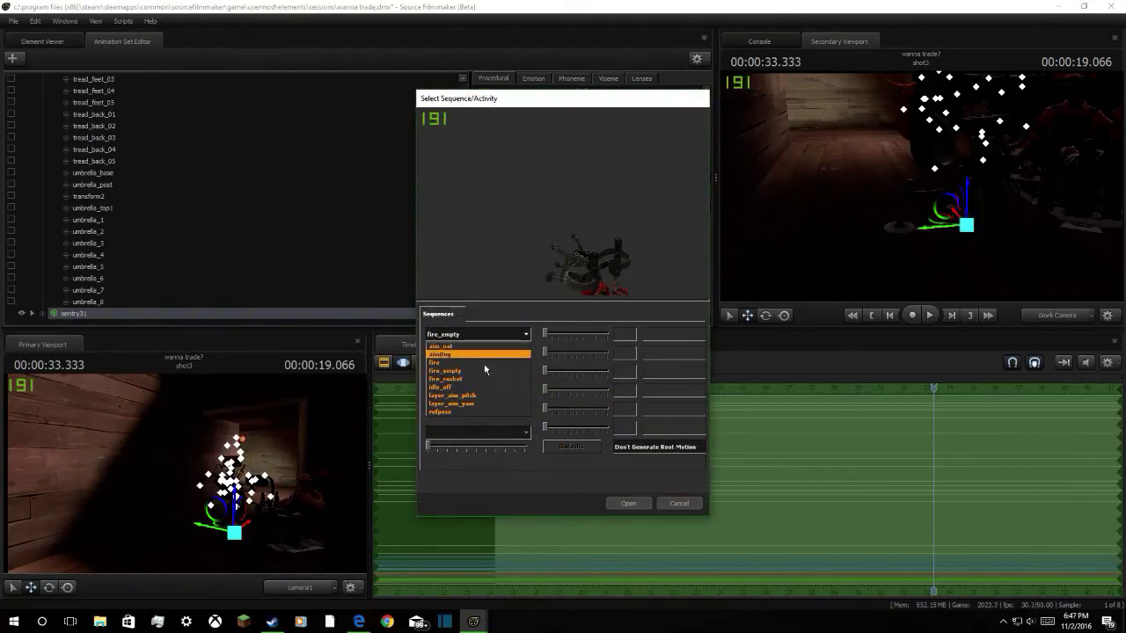
click(482, 368)
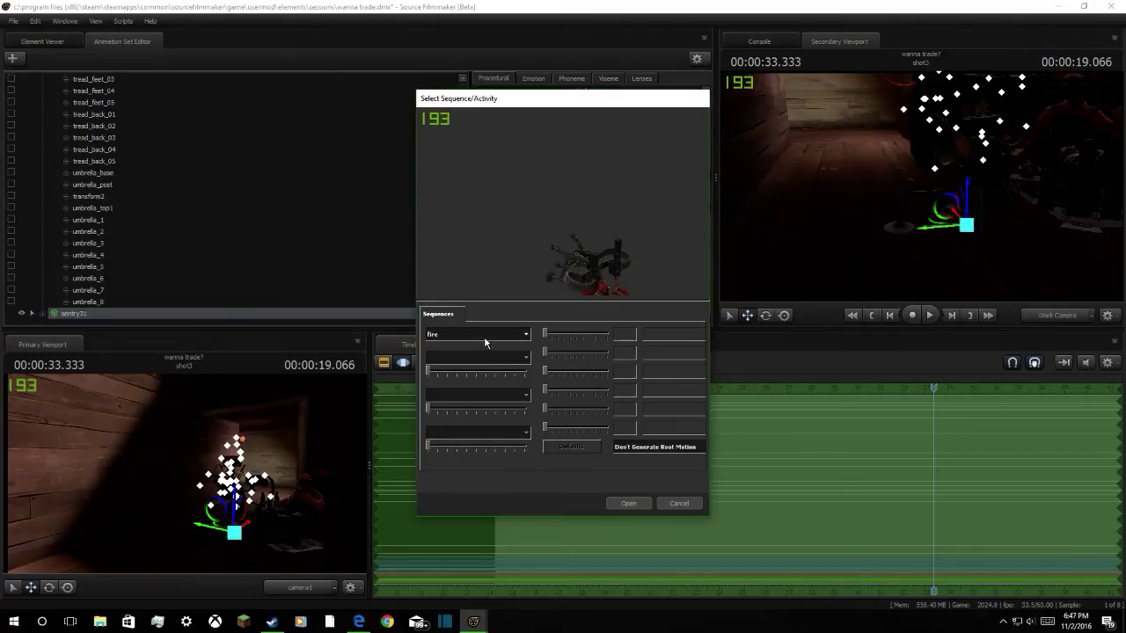
Preview the aim_nat, aimBug, idle_off, refpose and layer_aim_yaw sequences on the sentry3 model
click(485, 334)
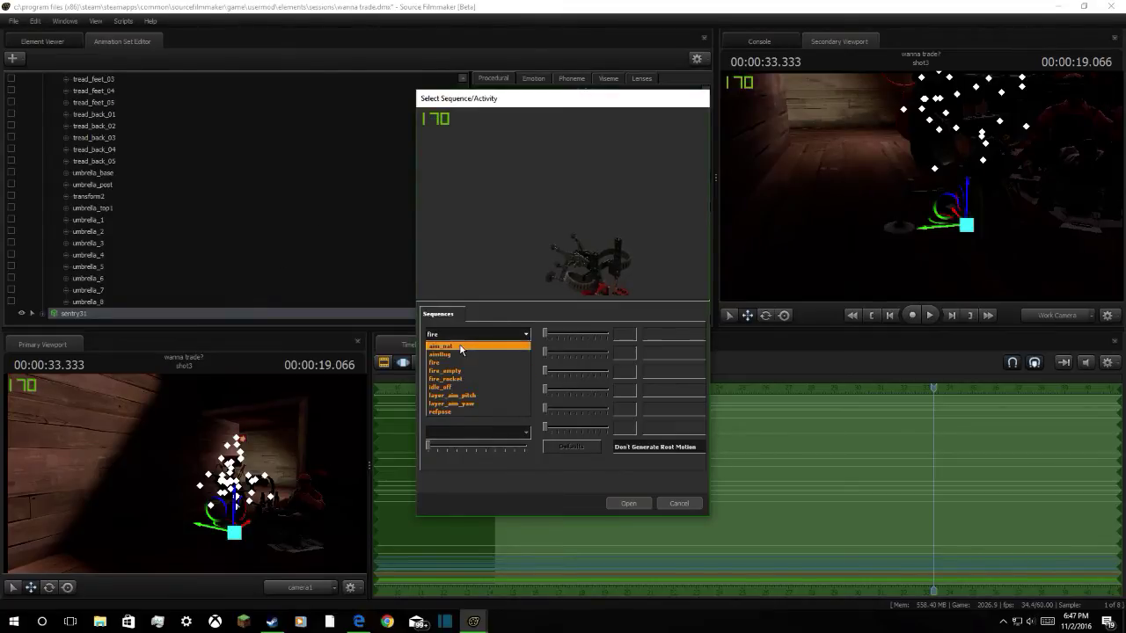
click(460, 346)
click(466, 333)
click(471, 355)
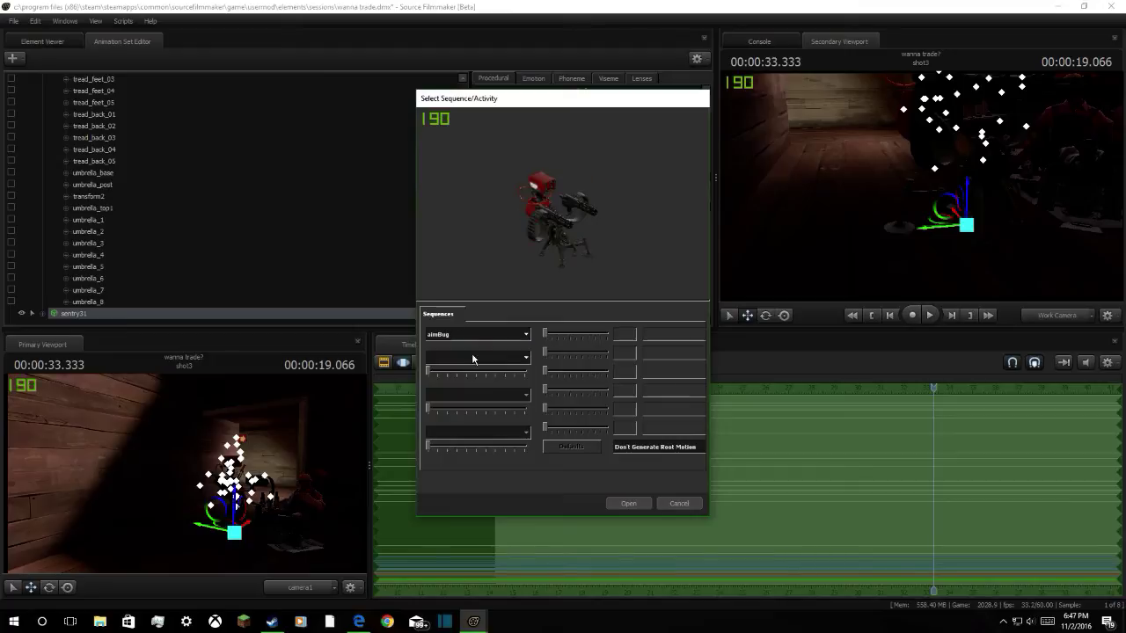
click(478, 345)
click(462, 391)
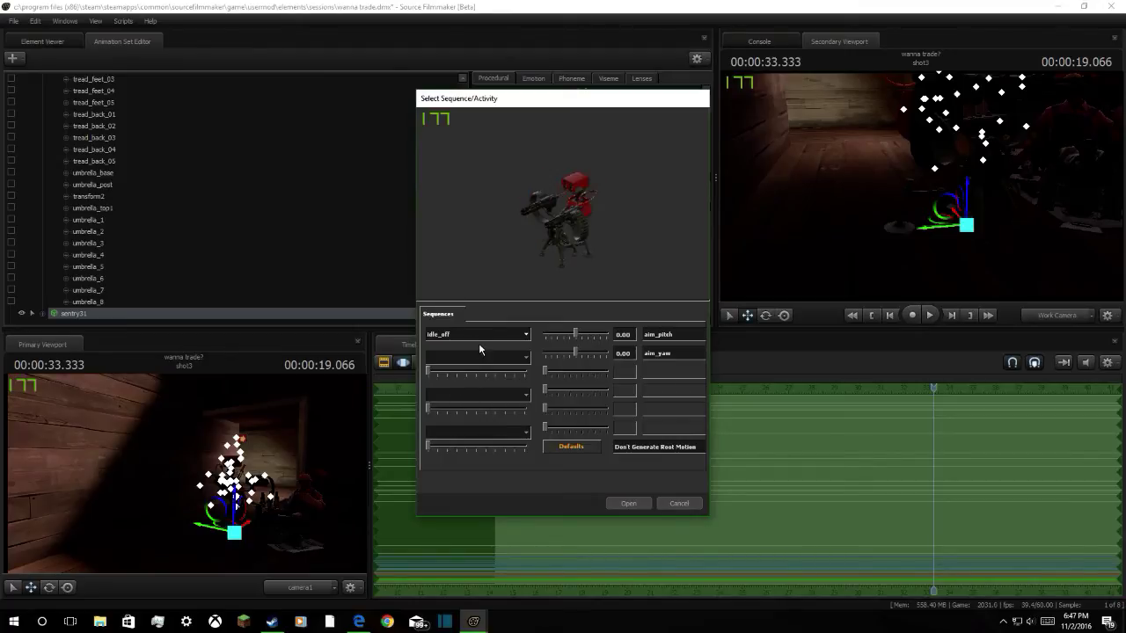
click(480, 344)
click(459, 402)
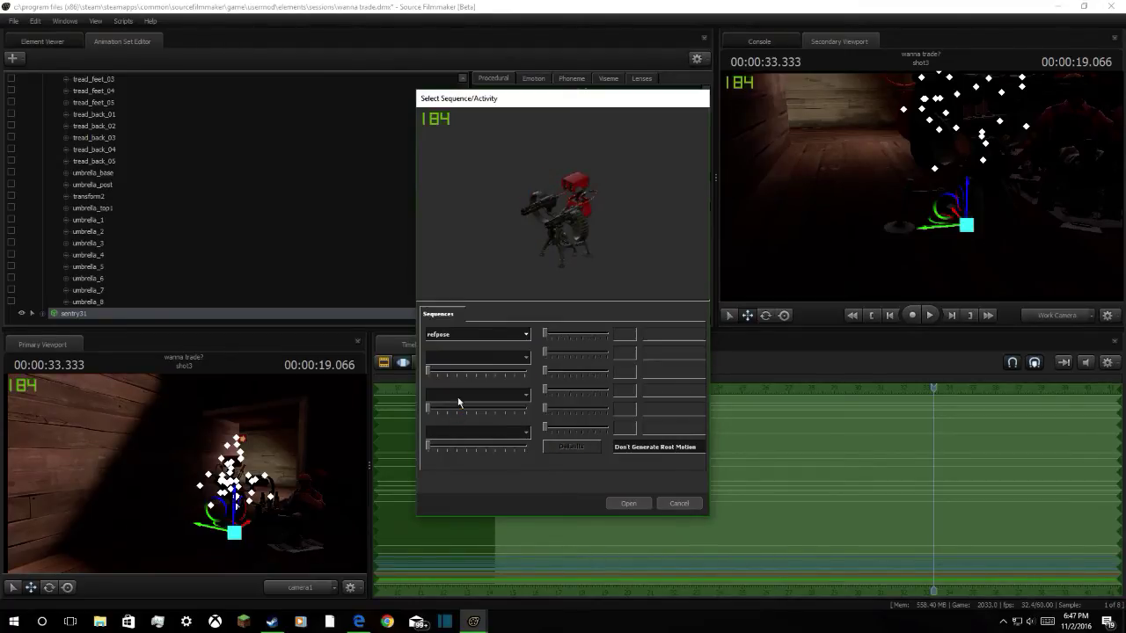
click(495, 338)
click(483, 403)
Preview the layer_aim_pitch, fire_rocket and fire sequences on the sentry3 model
click(509, 338)
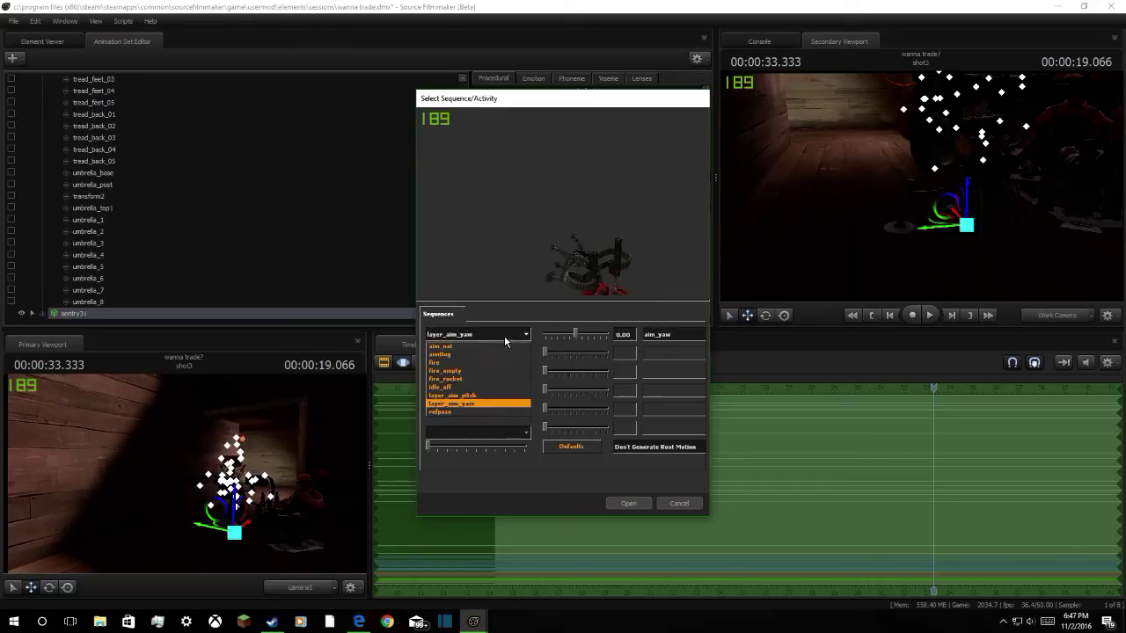
click(485, 396)
click(482, 335)
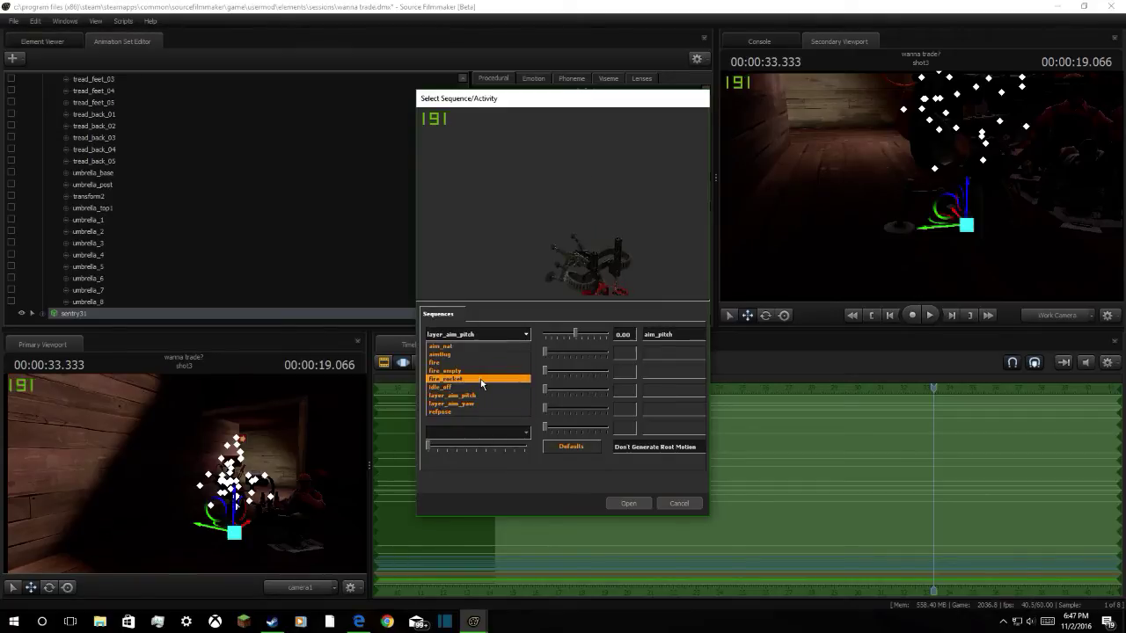
click(475, 378)
click(481, 338)
click(467, 350)
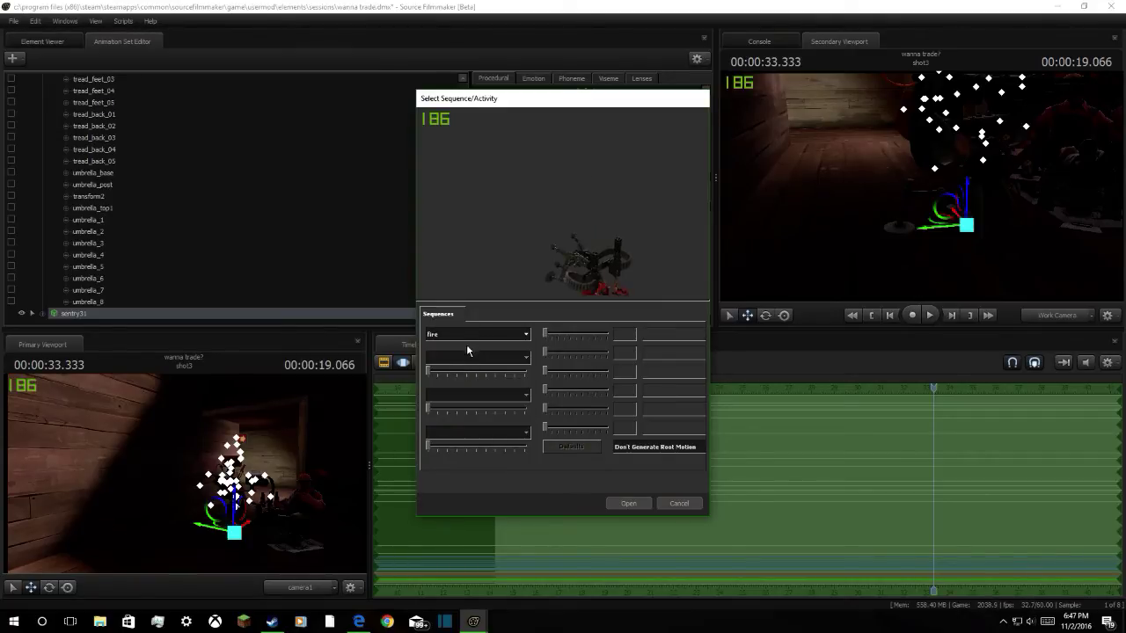
click(469, 335)
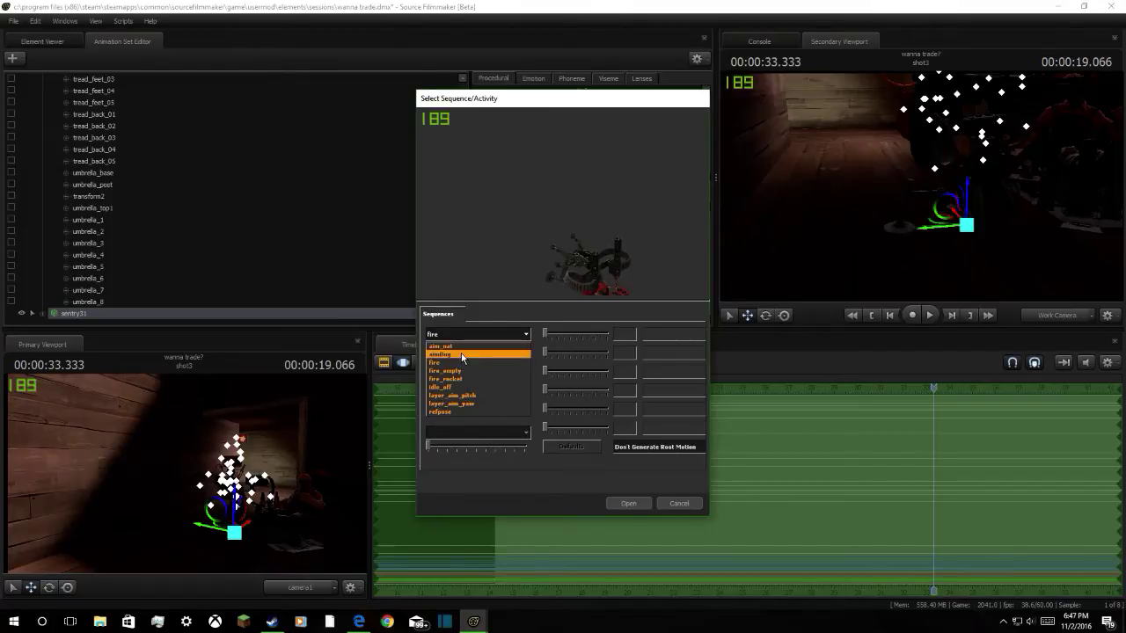
click(454, 362)
Import the aim_nat sequence onto the sentry3 animation set and play the shot to check the movement
click(487, 336)
click(479, 349)
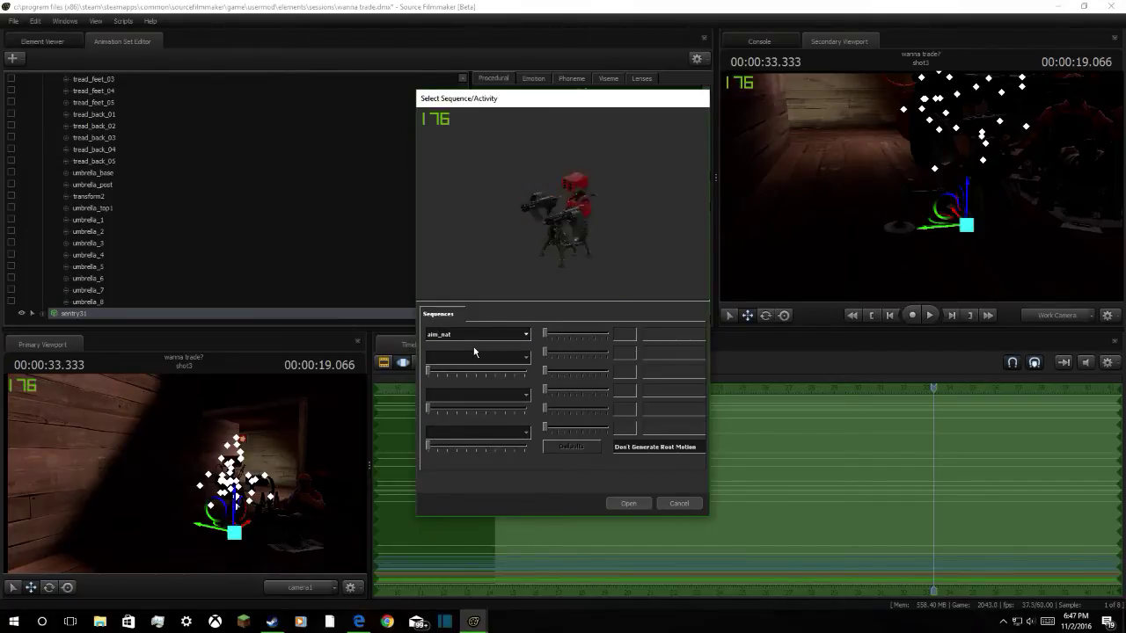
click(629, 504)
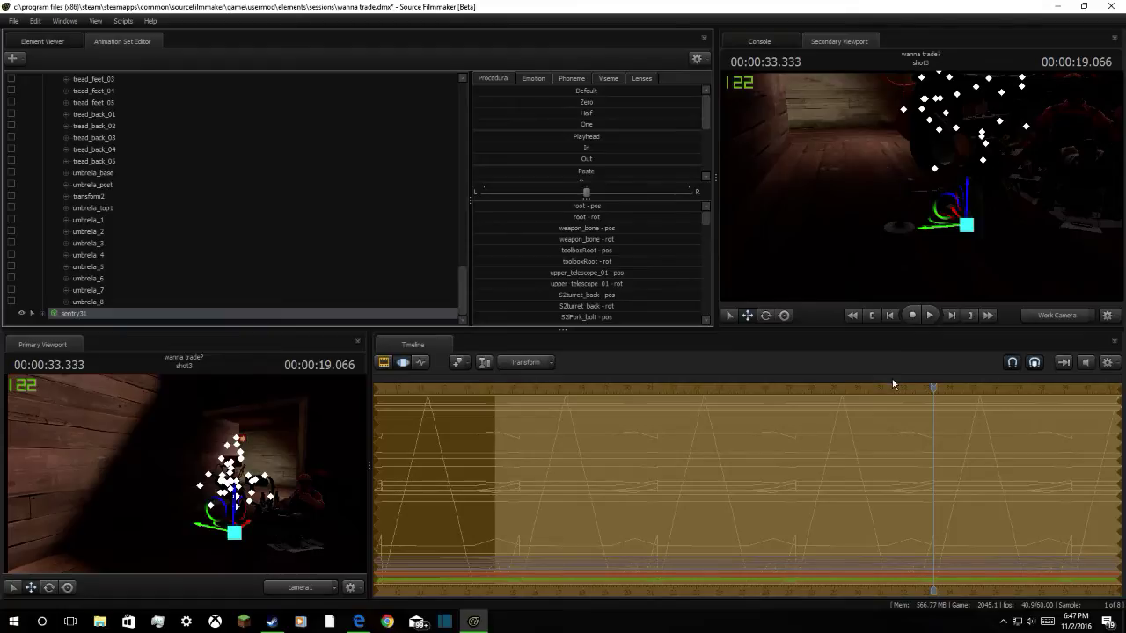
key(space)
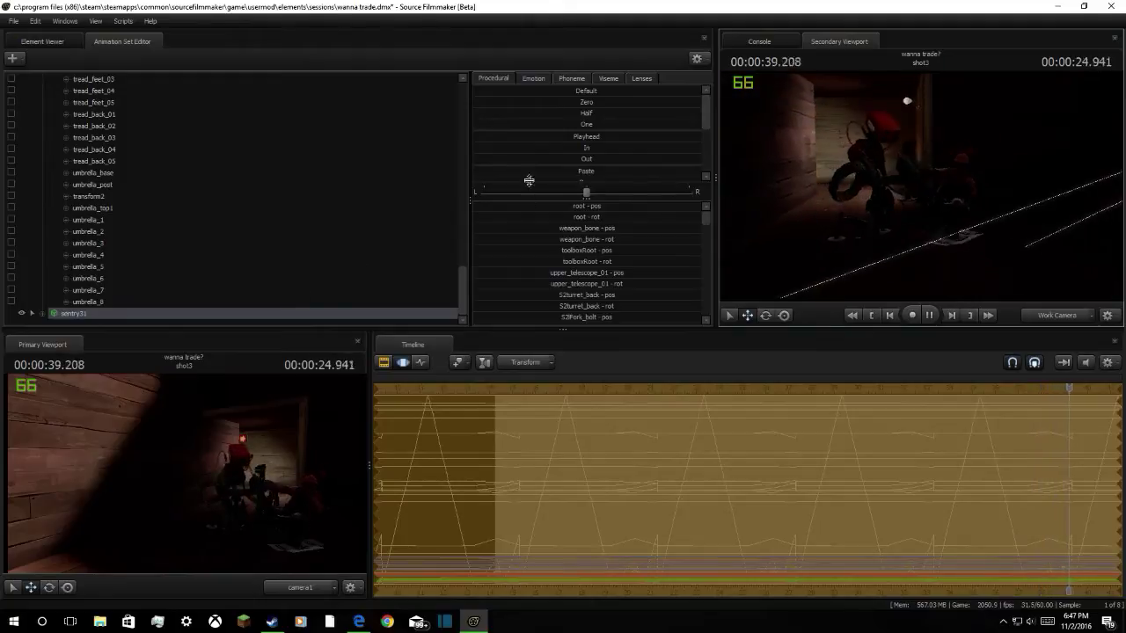
scroll(585, 148, down, 1)
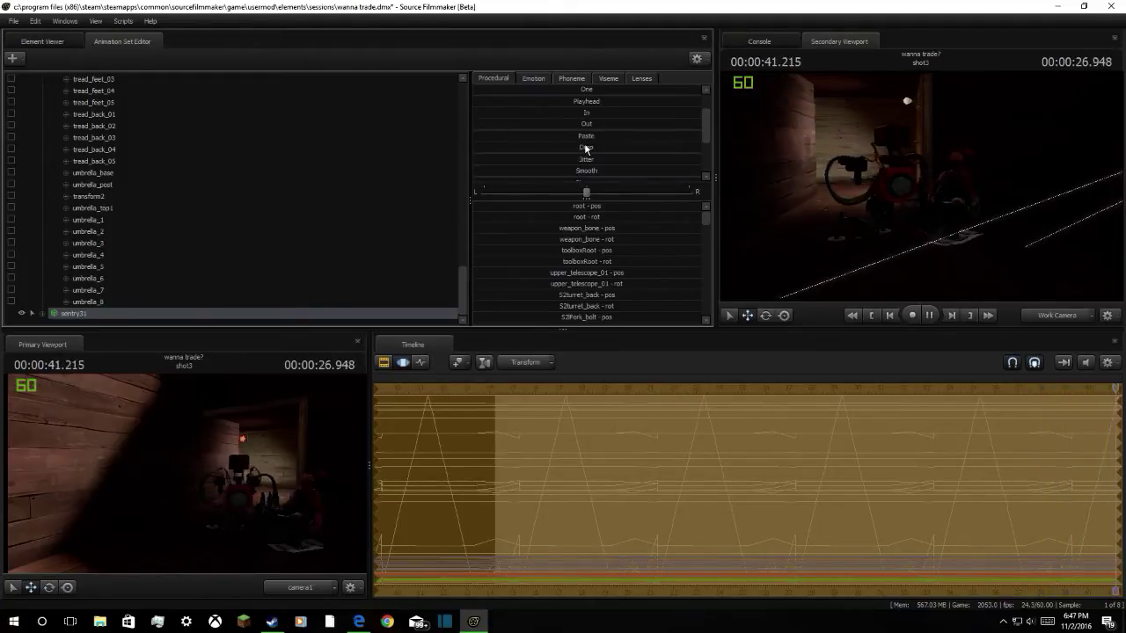
key(space)
Try the Jitter procedural preset on the sentry3 animation and play back the shot
drag(587, 160, 700, 160)
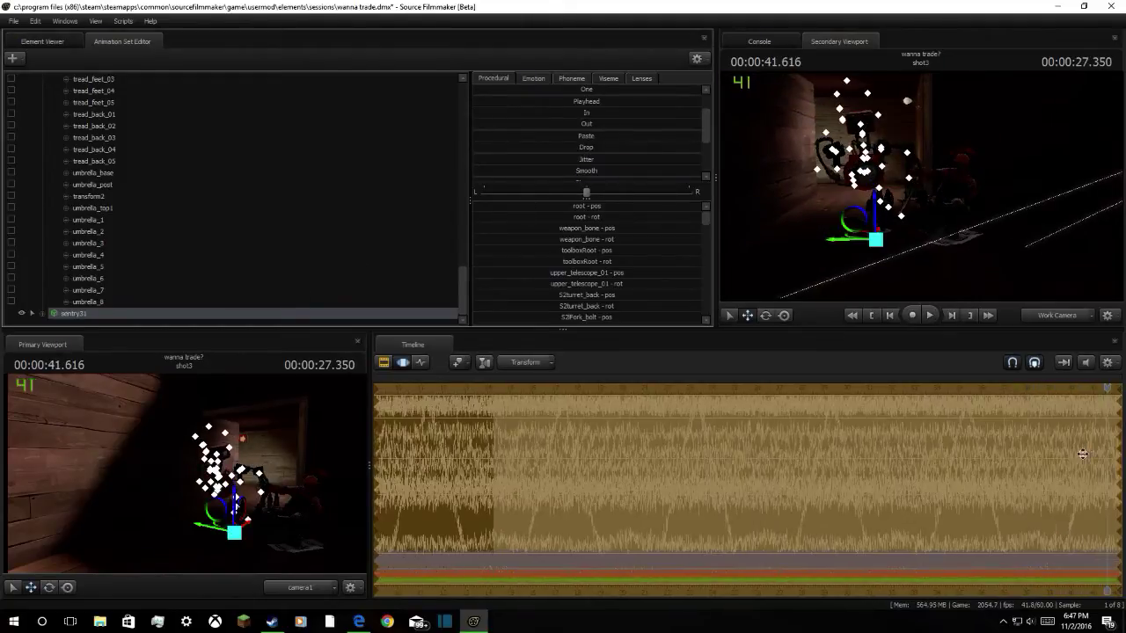
key(space)
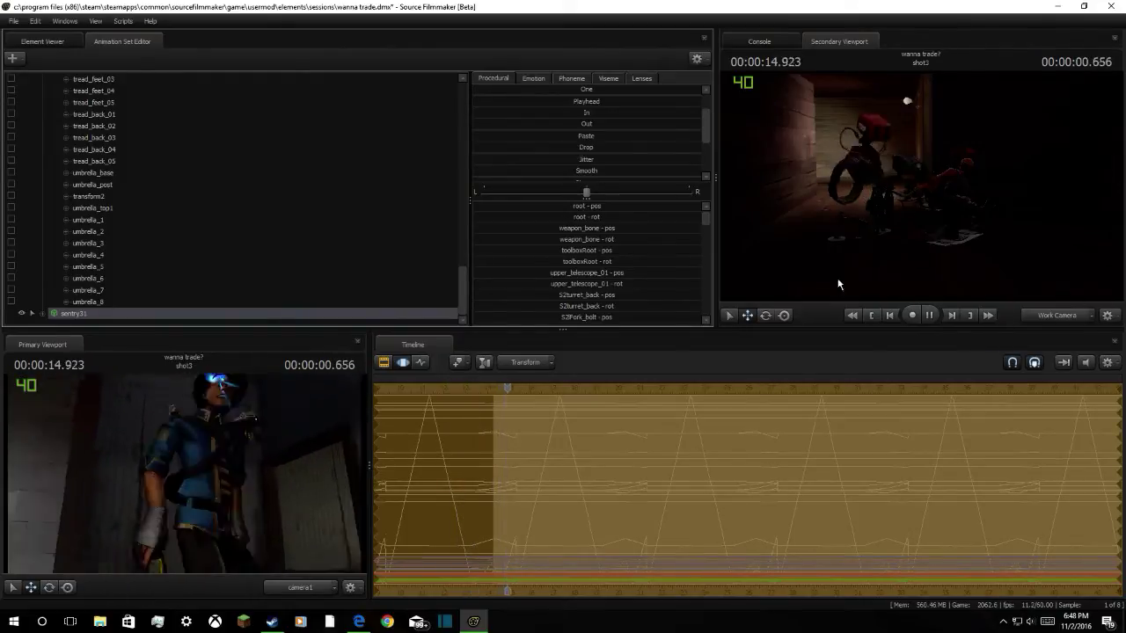
key(space)
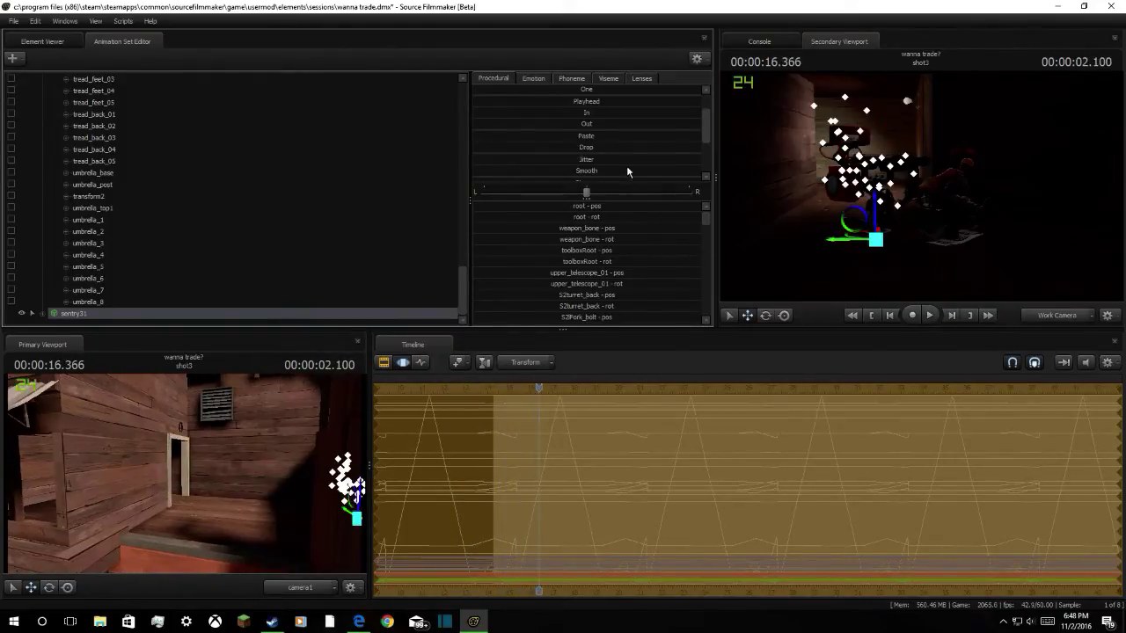
Try the Drop, One and Stagger procedural presets on the sentry3 animation
mouse_move(591, 152)
mouse_down()
mouse_move(819, 151)
mouse_move(590, 151)
mouse_up()
mouse_move(592, 91)
mouse_down()
mouse_move(819, 91)
mouse_move(592, 92)
mouse_up()
scroll(558, 172, down, 1)
drag(577, 151, 475, 147)
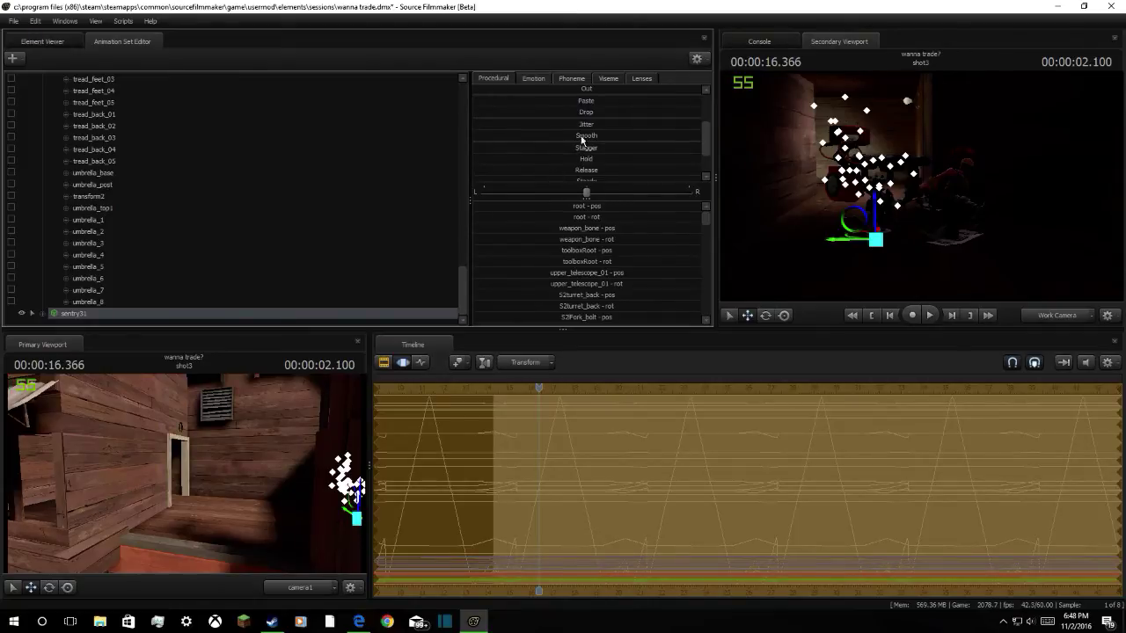
Try further procedural presets, including Round, on the sentry3 animation and play back the shot
scroll(613, 150, down, 1)
drag(613, 151, 792, 151)
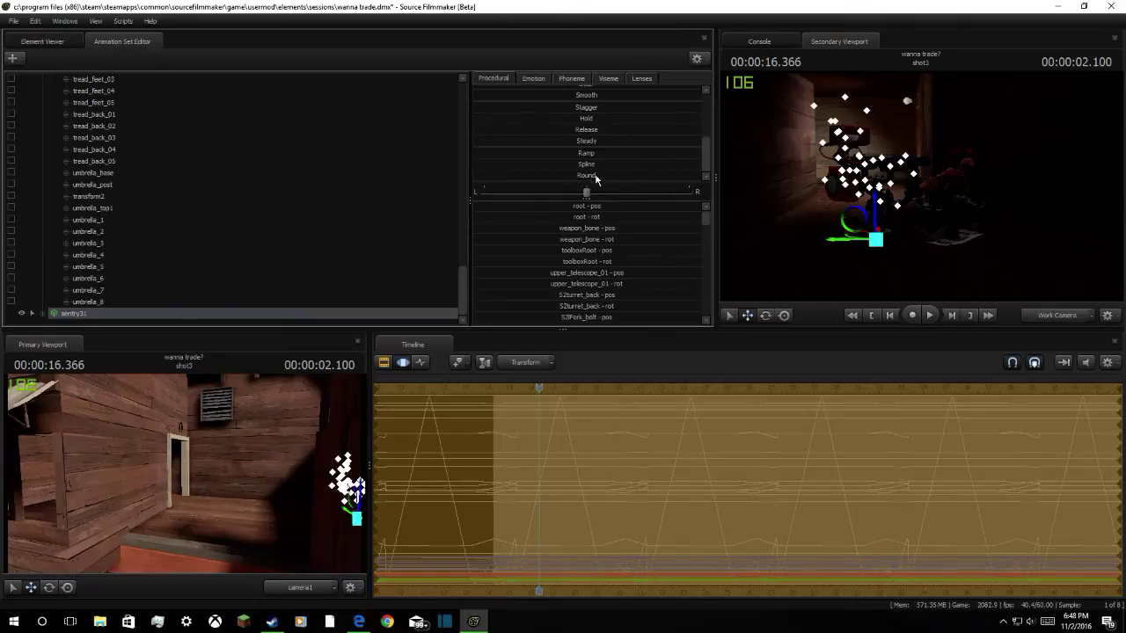
drag(597, 179, 884, 224)
key(space)
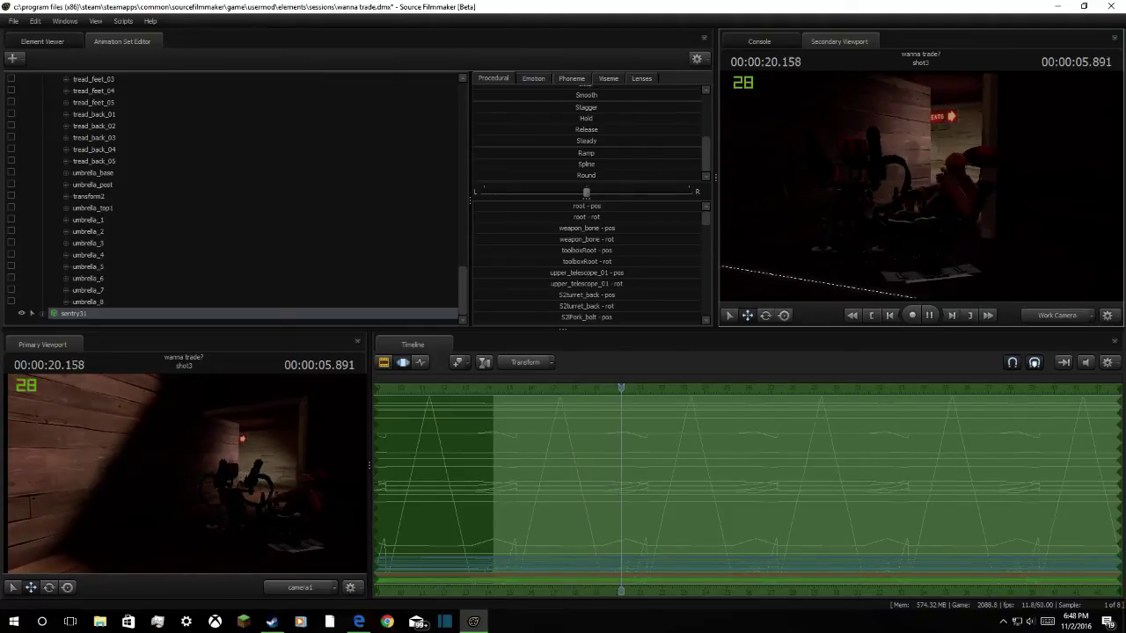
key(space)
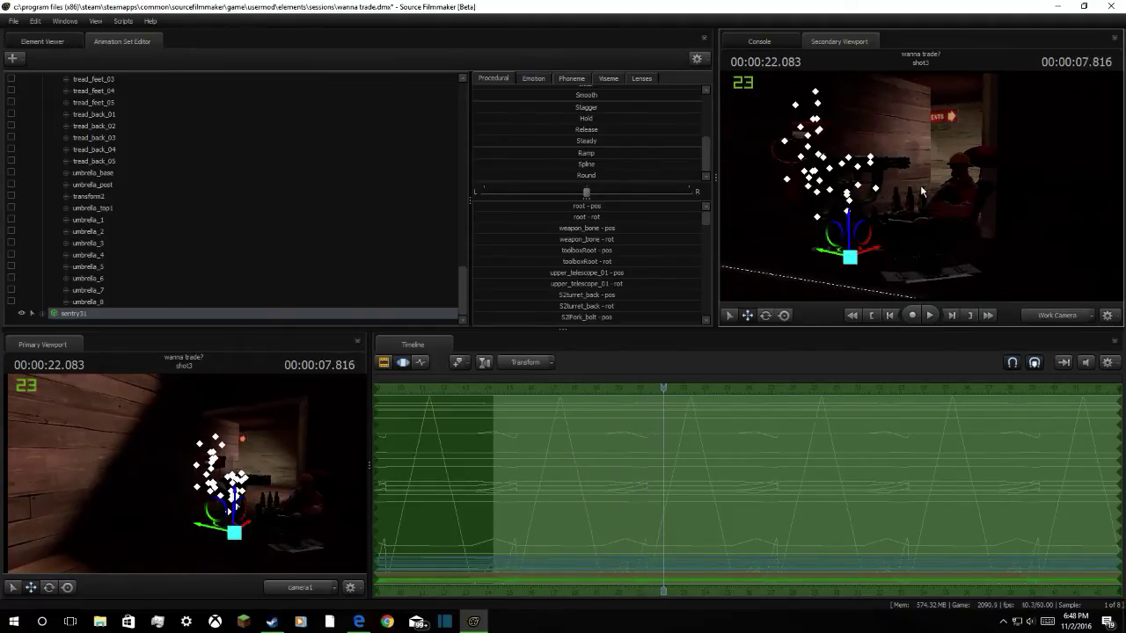
Switch the timeline to clip editing and replay shot3 from an earlier point
click(380, 363)
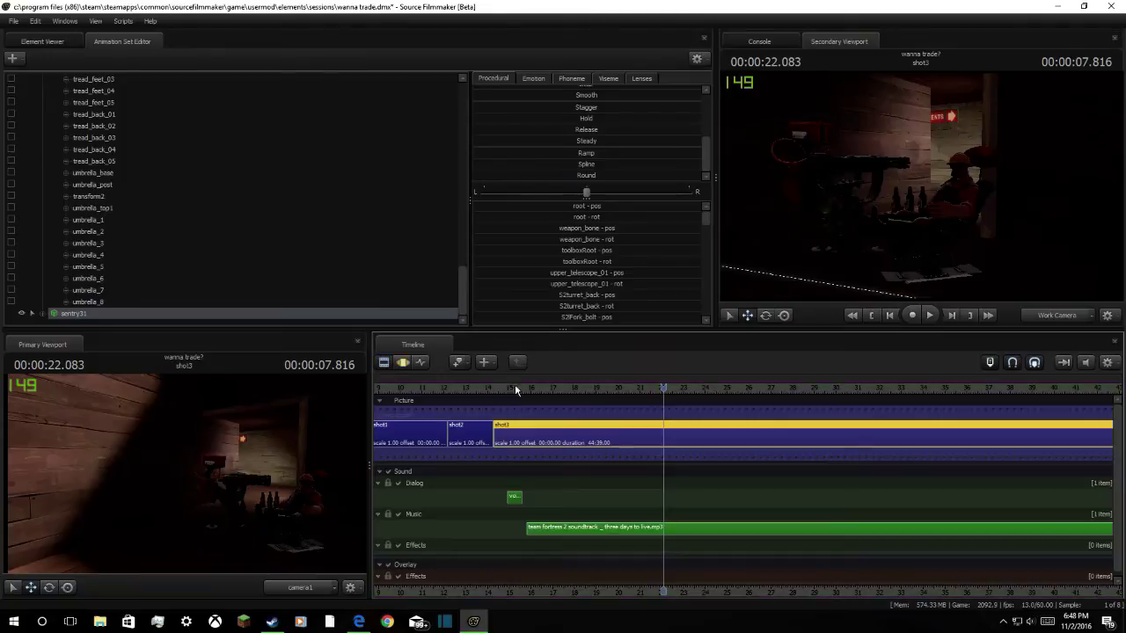
drag(664, 388, 541, 434)
key(space)
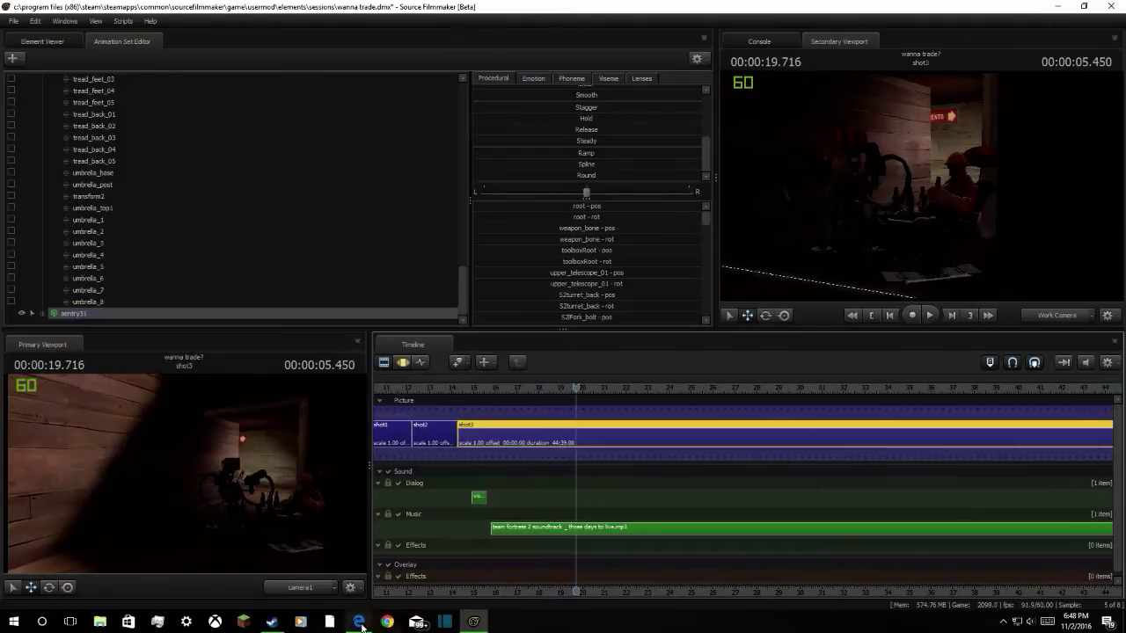
Switch to the YouTube stream page in the browser, post "be determined and jujd dooo it" in the chat, and return to Source Filmmaker
key(alt+Tab)
scroll(898, 211, down, 3)
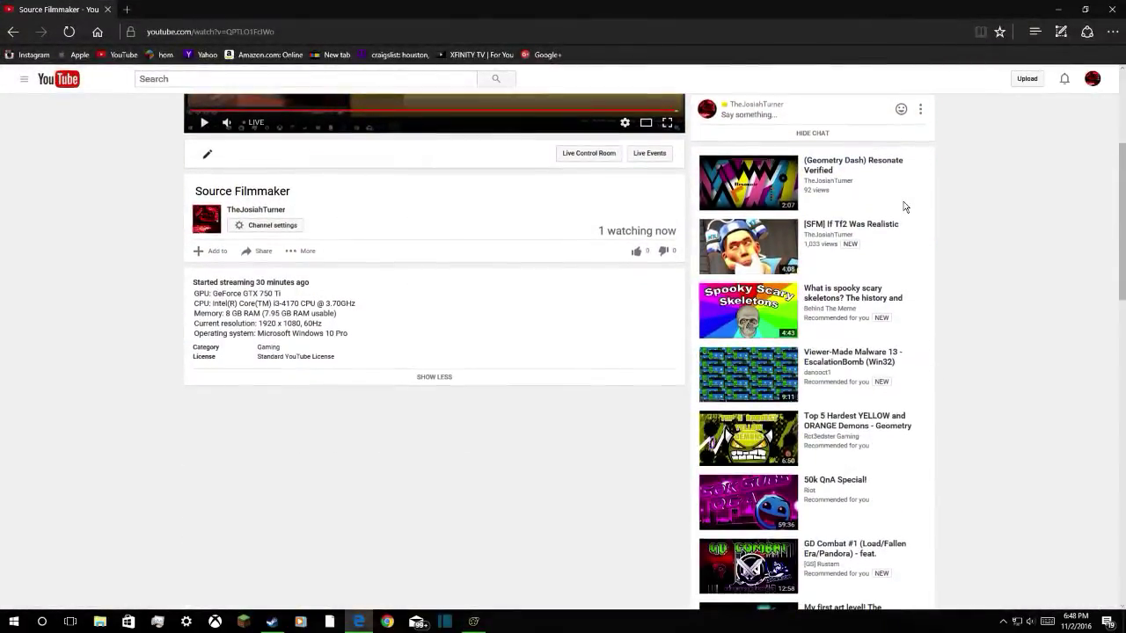
scroll(906, 207, up, 2)
click(927, 252)
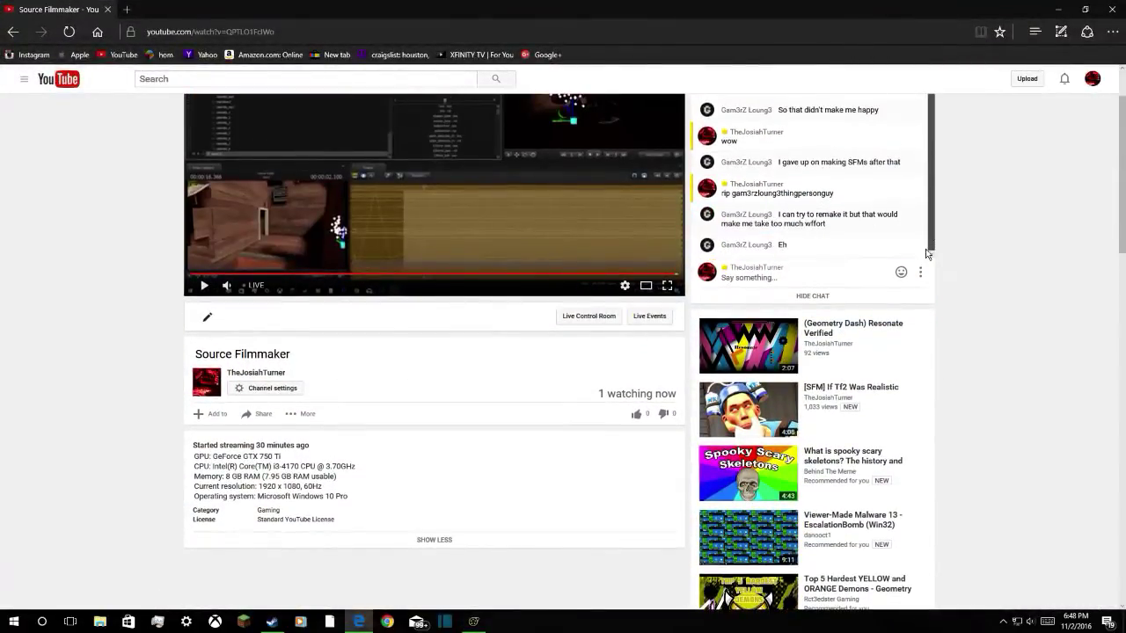
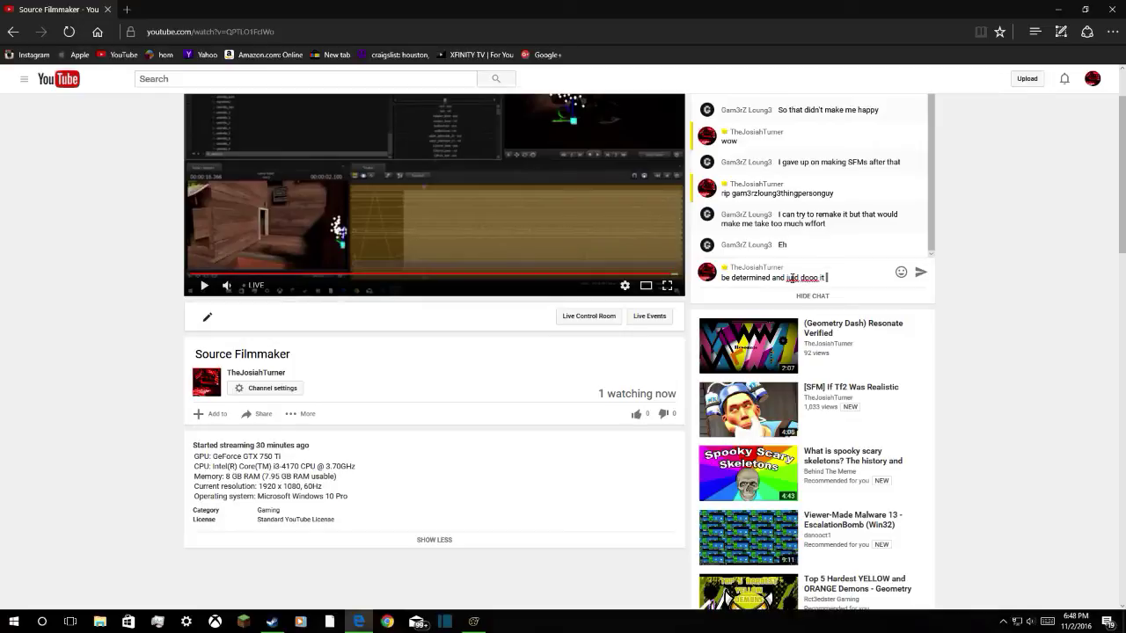
click(920, 272)
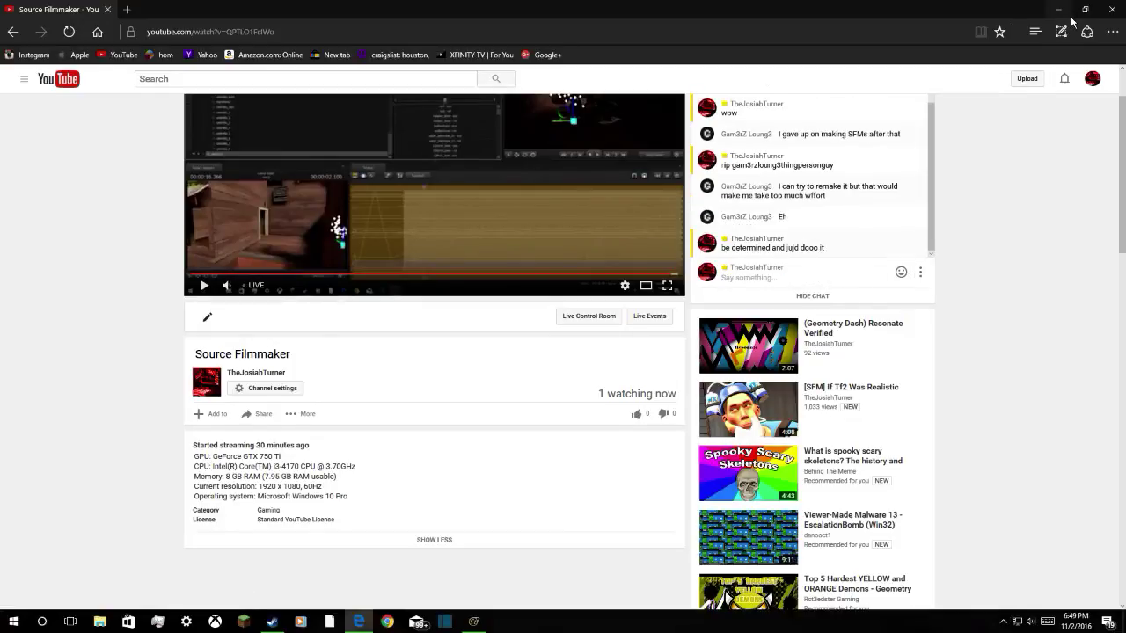
click(1060, 8)
Start adding a sound clip to the Dialog track at about 17.5 s and filter the sound files by "wrench"
key(space)
key(space)
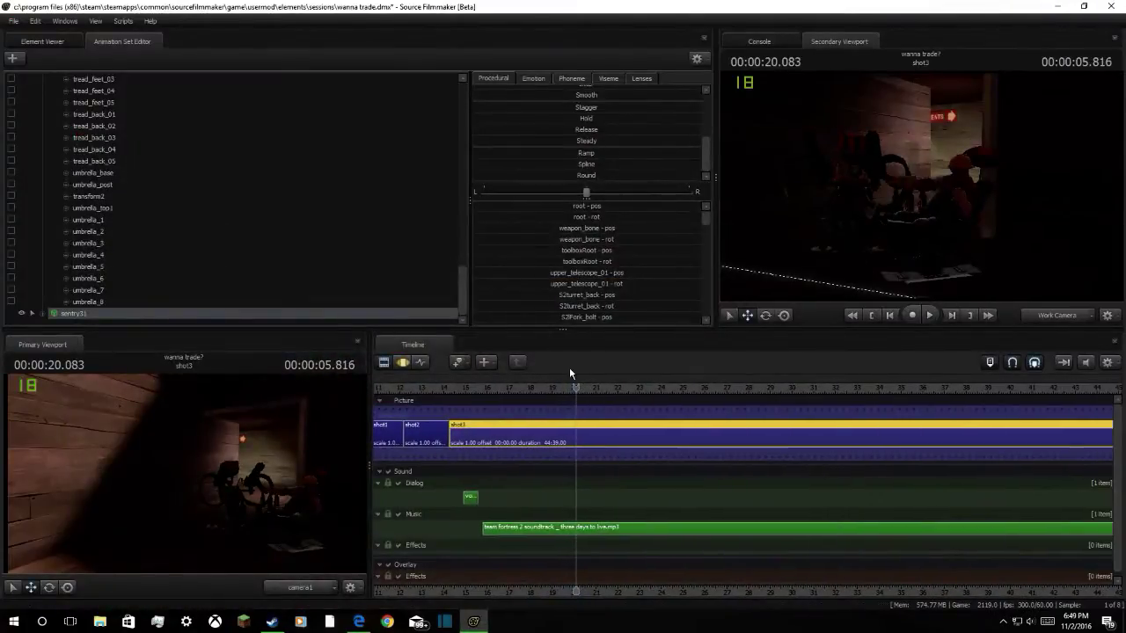
drag(576, 386, 520, 429)
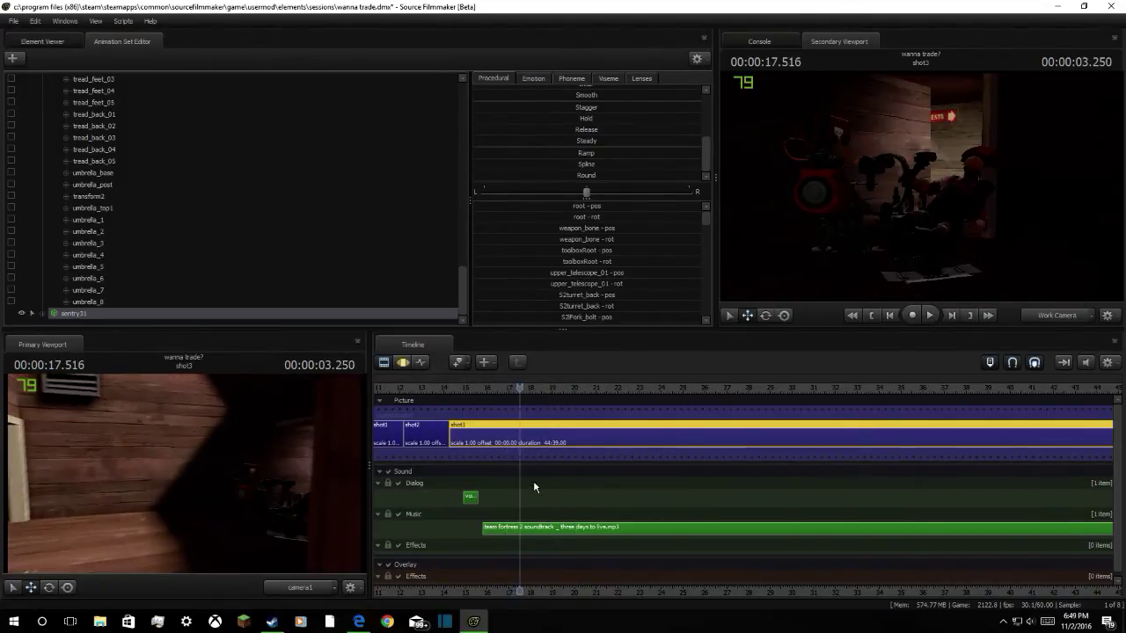
right_click(528, 495)
click(570, 424)
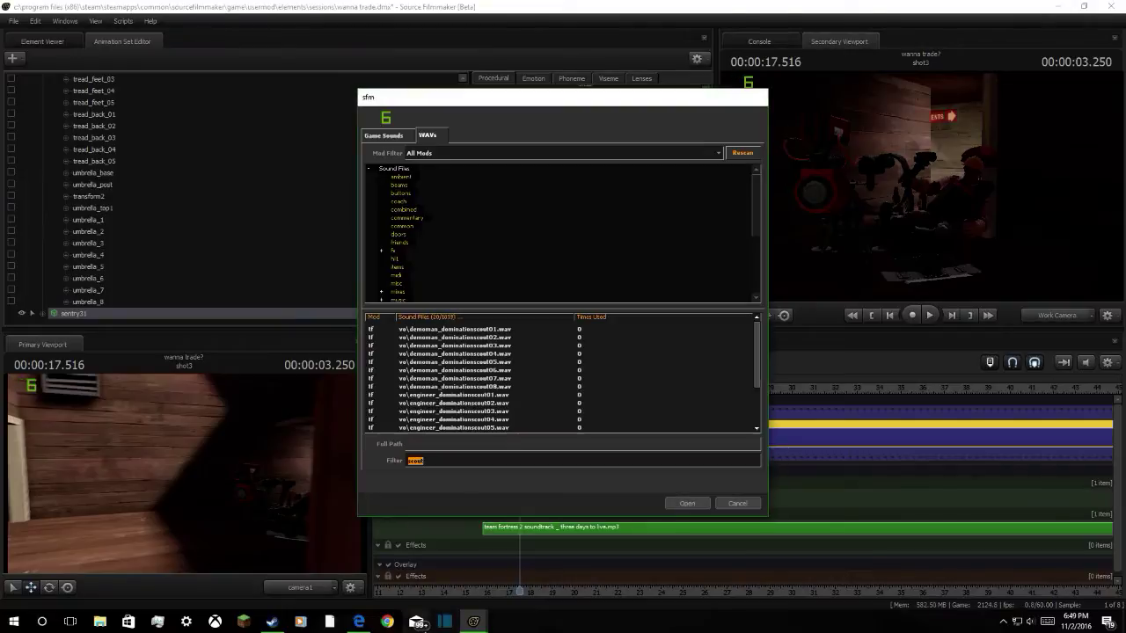
text(e)
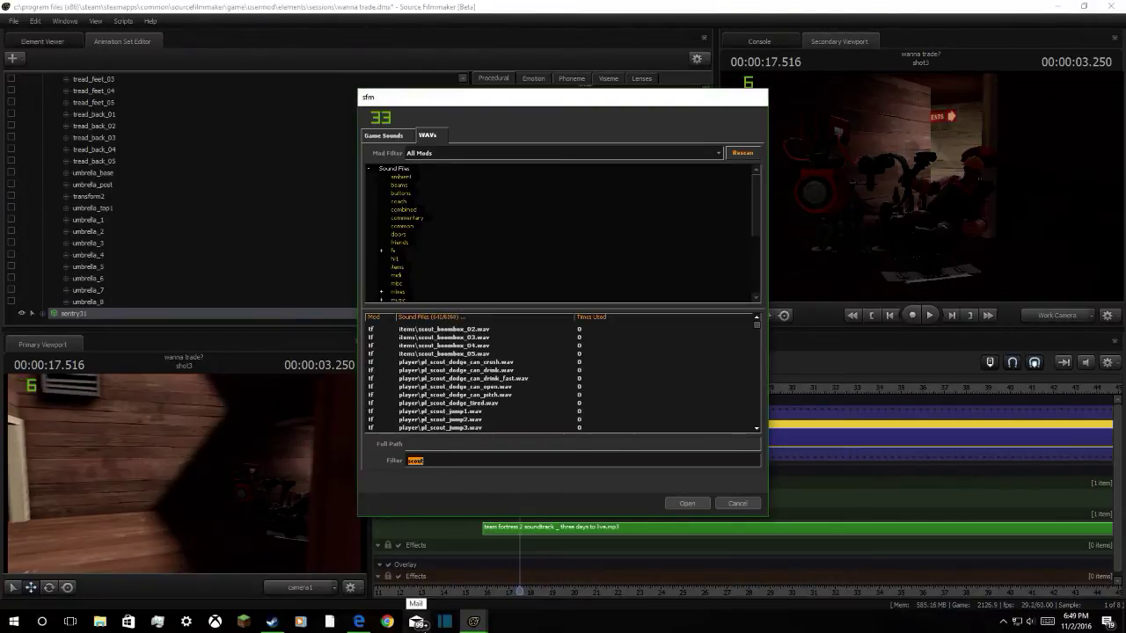
text(ngi)
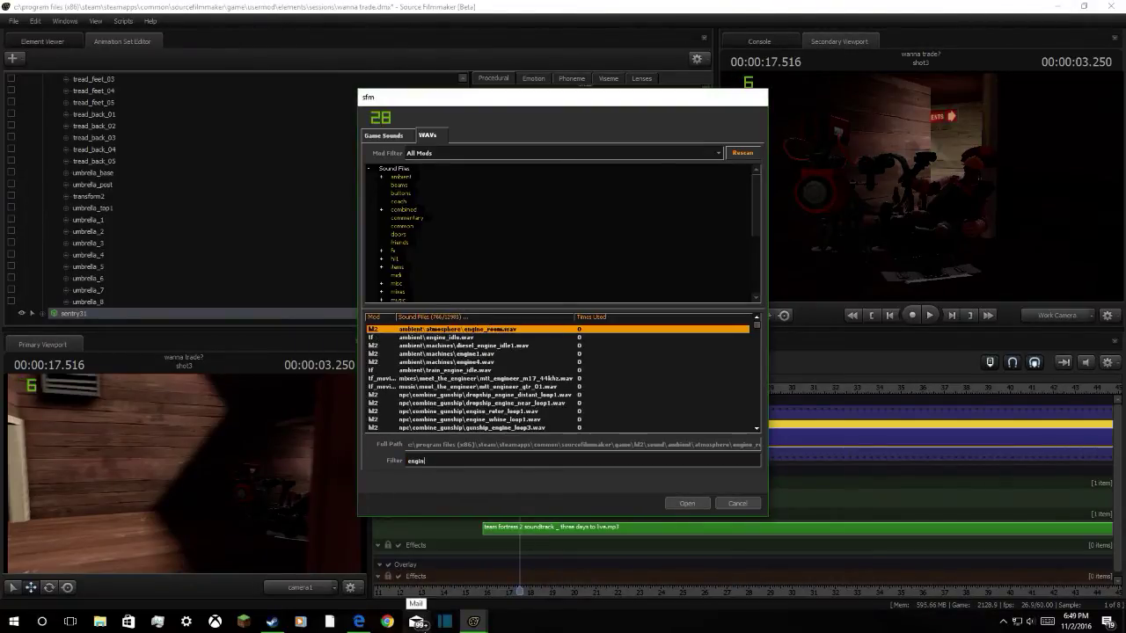
text(n)
key(BackSpace)
key(BackSpace)
key(BackSpace)
text(wrench)
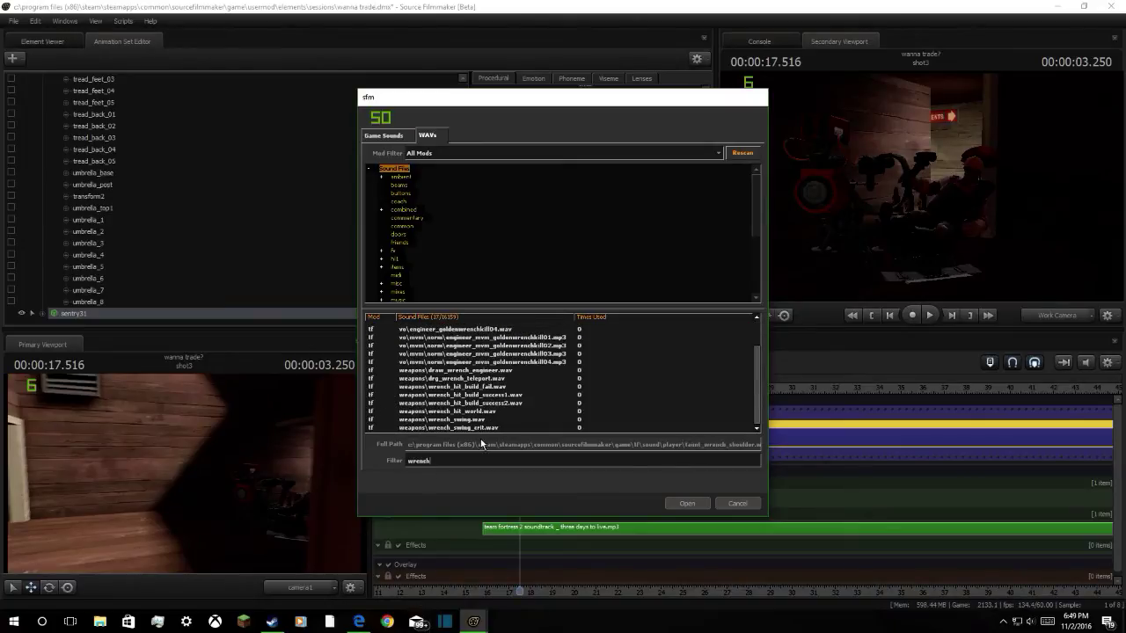
Audition the wrench sounds and add weapons\wrench_hit_build_success1.wav to the Dialog track
click(516, 388)
click(489, 371)
click(490, 379)
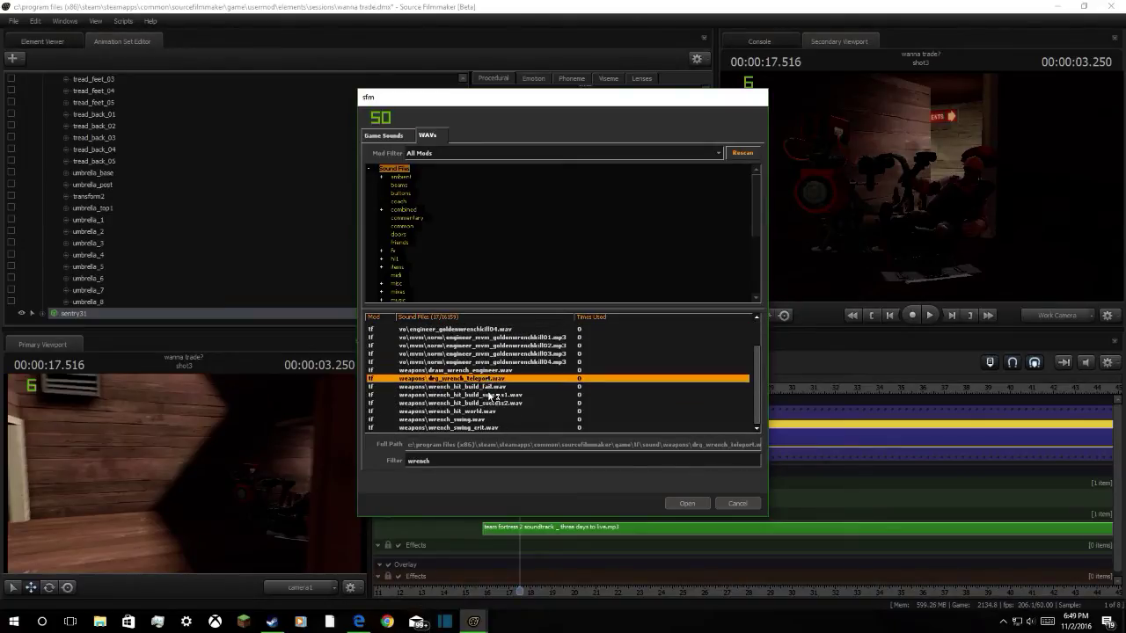
click(492, 395)
click(494, 404)
click(495, 411)
click(497, 404)
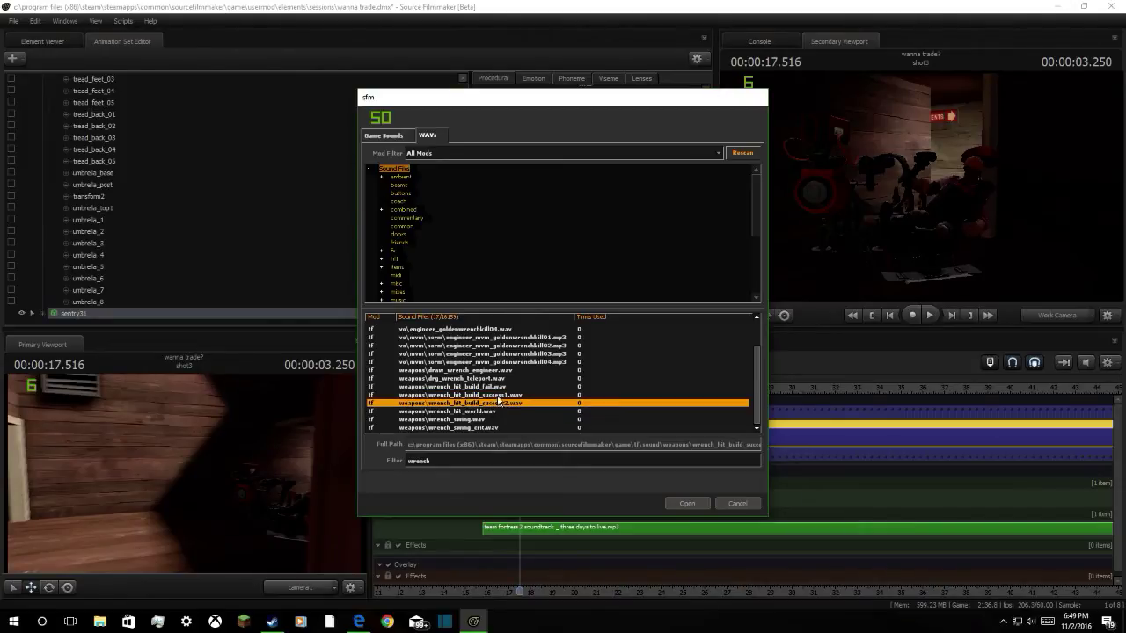
click(499, 395)
click(686, 503)
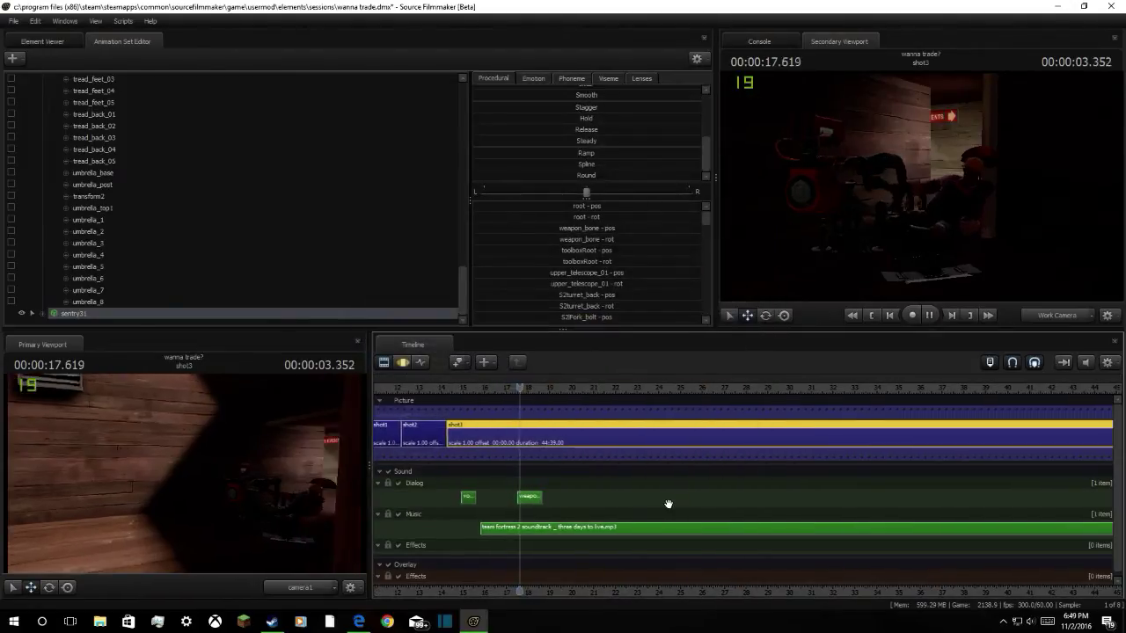
Set the new wrench clip's volume to 0.5 and play back that part of shot3
right_click(525, 498)
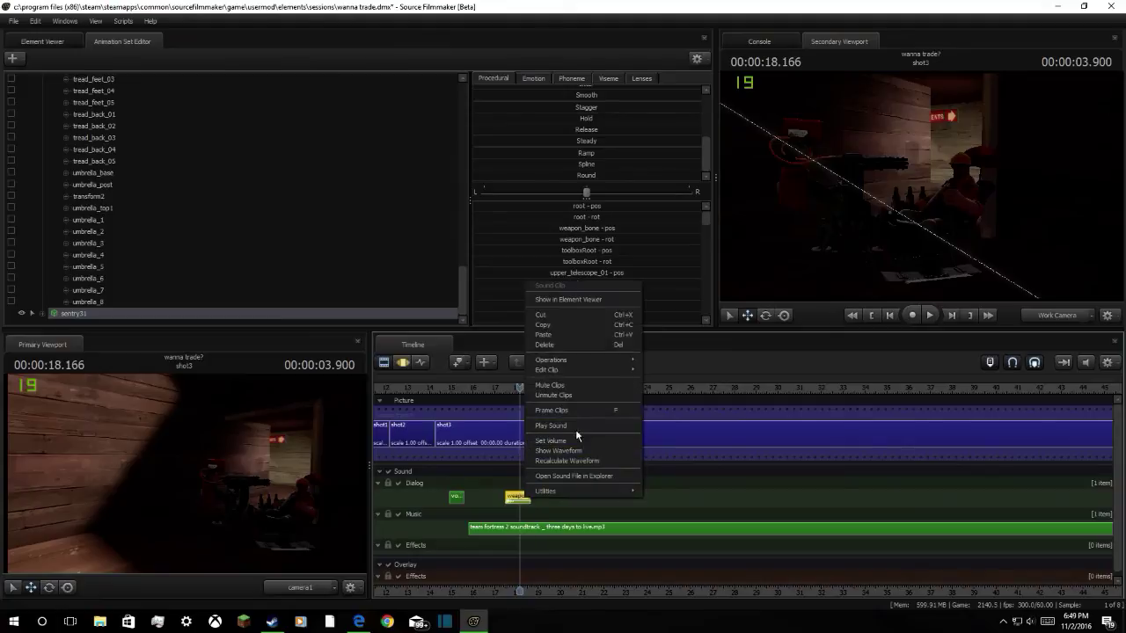
click(552, 441)
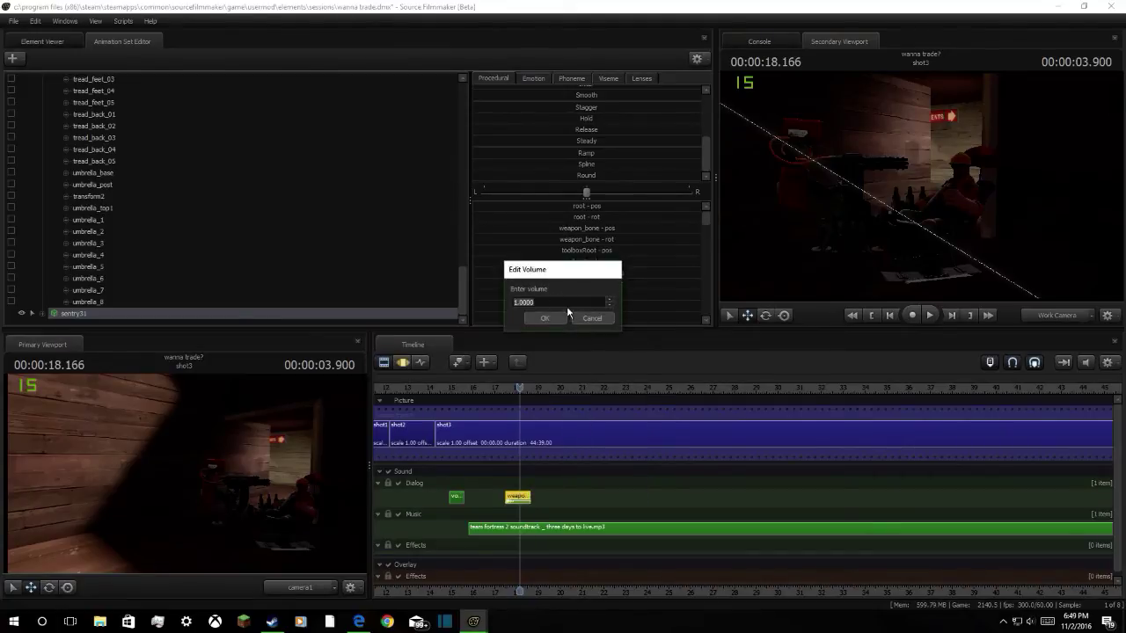
text(.5)
click(545, 318)
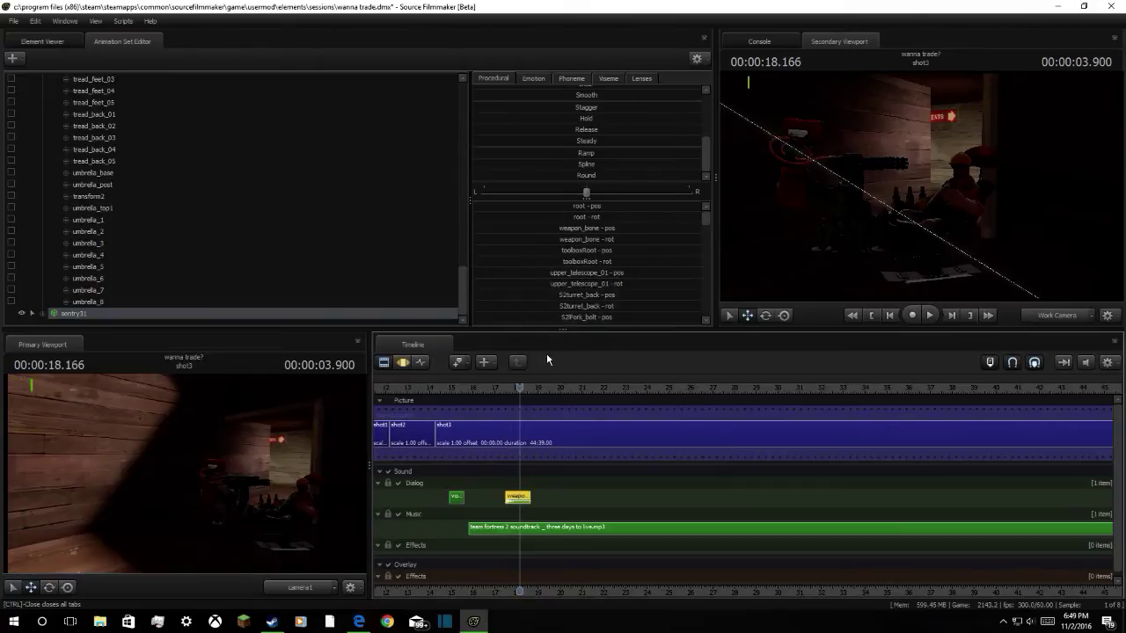
drag(523, 393, 496, 399)
key(space)
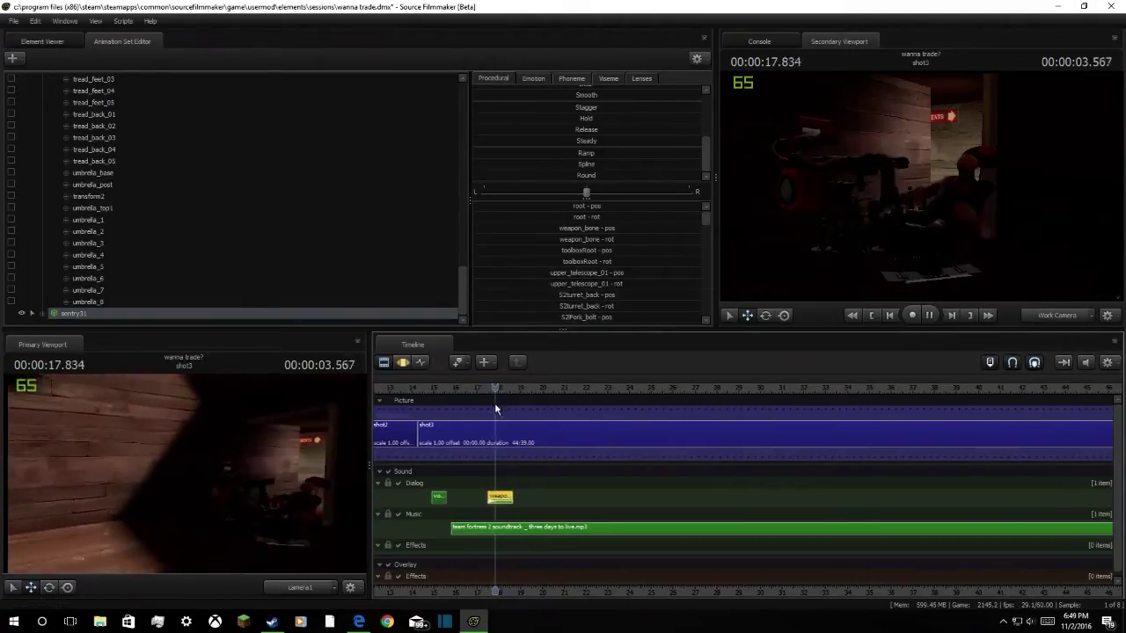
key(space)
Add weapons\wrench_hit_build_success2.wav to the Dialog track at about 18.1 s
right_click(531, 487)
click(571, 422)
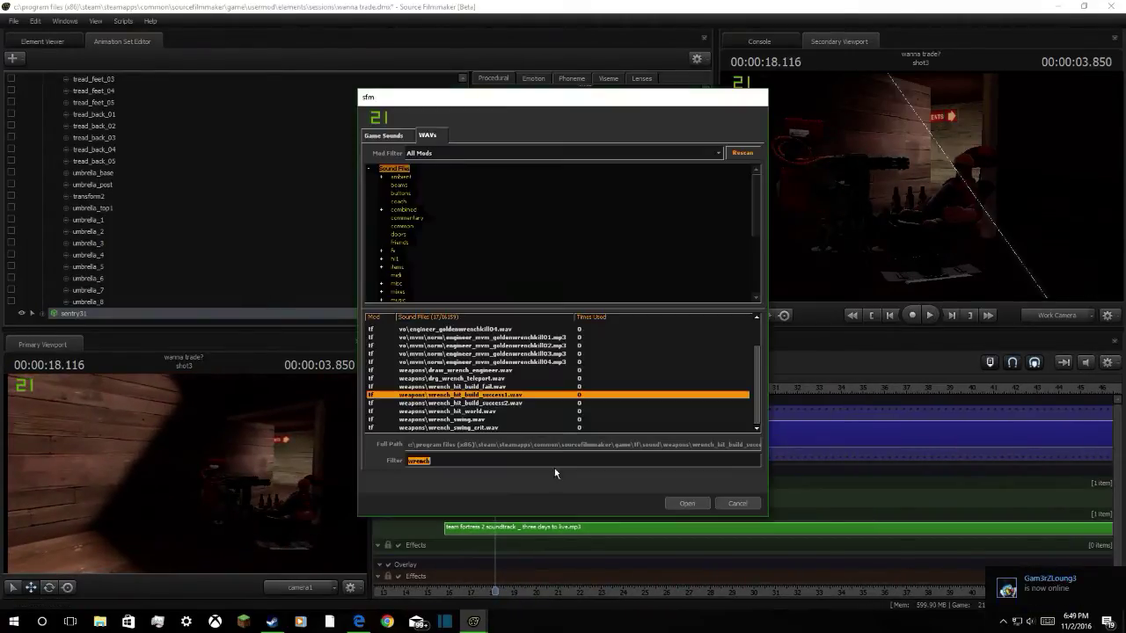
click(498, 404)
click(685, 503)
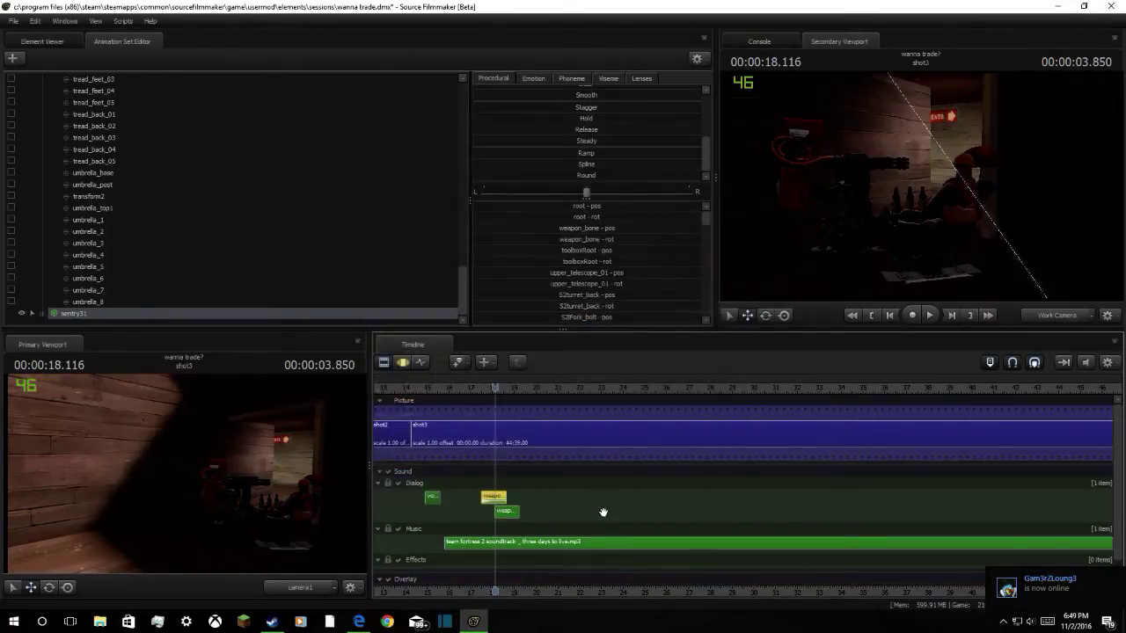
key(space)
Shift the second wrench clip slightly later on the Dialog track and replay the section to check its timing
drag(508, 523, 521, 523)
drag(495, 388, 447, 398)
key(space)
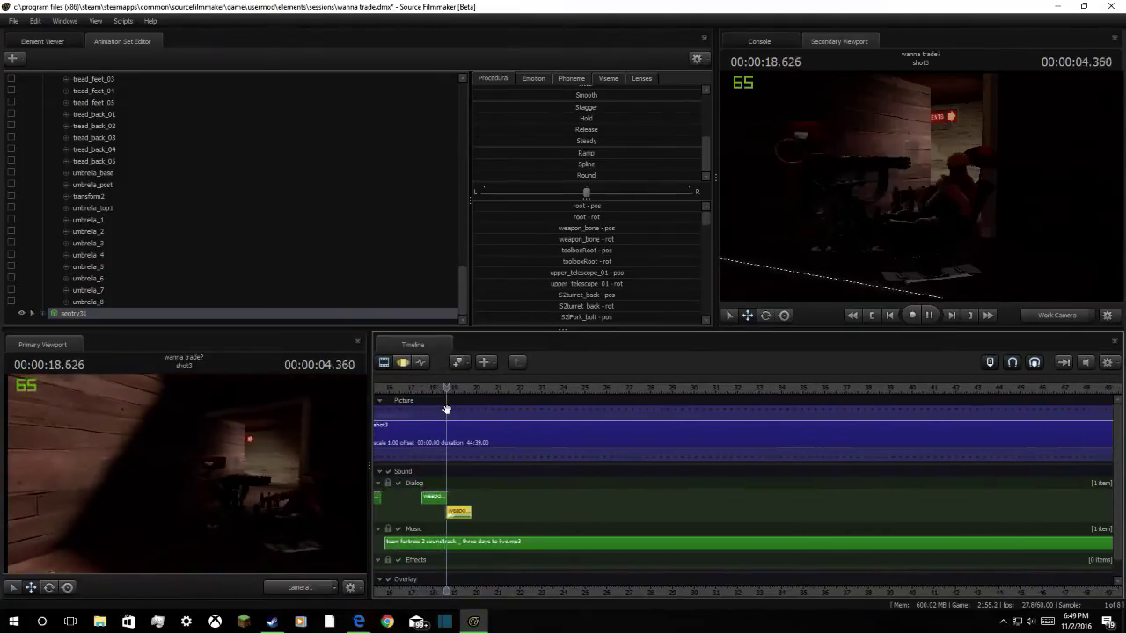
key(space)
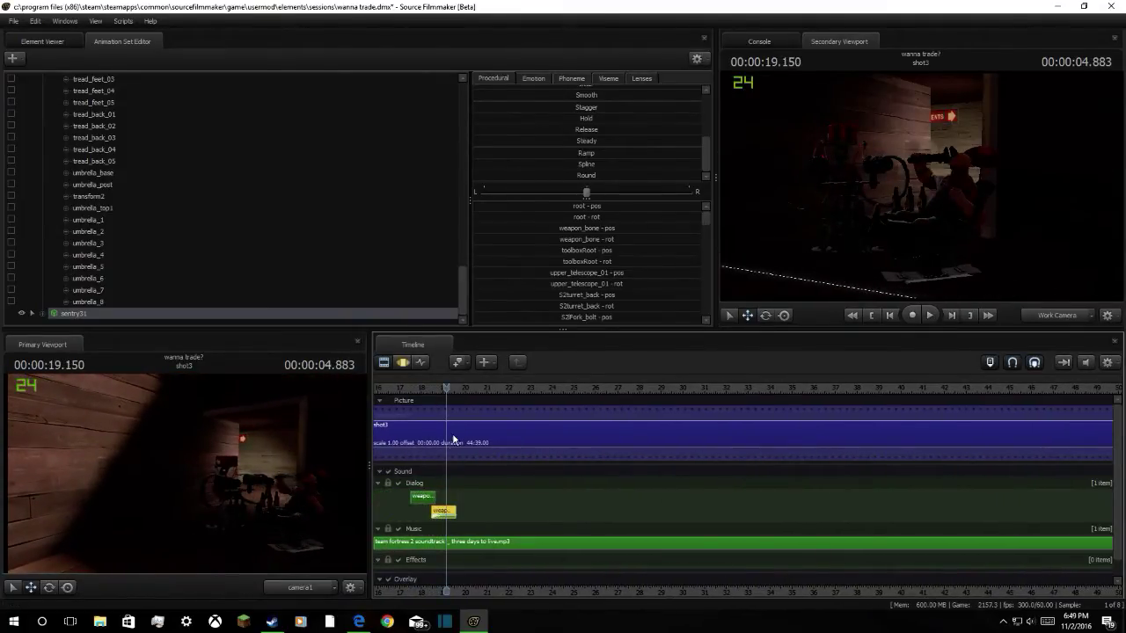
drag(442, 393, 408, 415)
key(space)
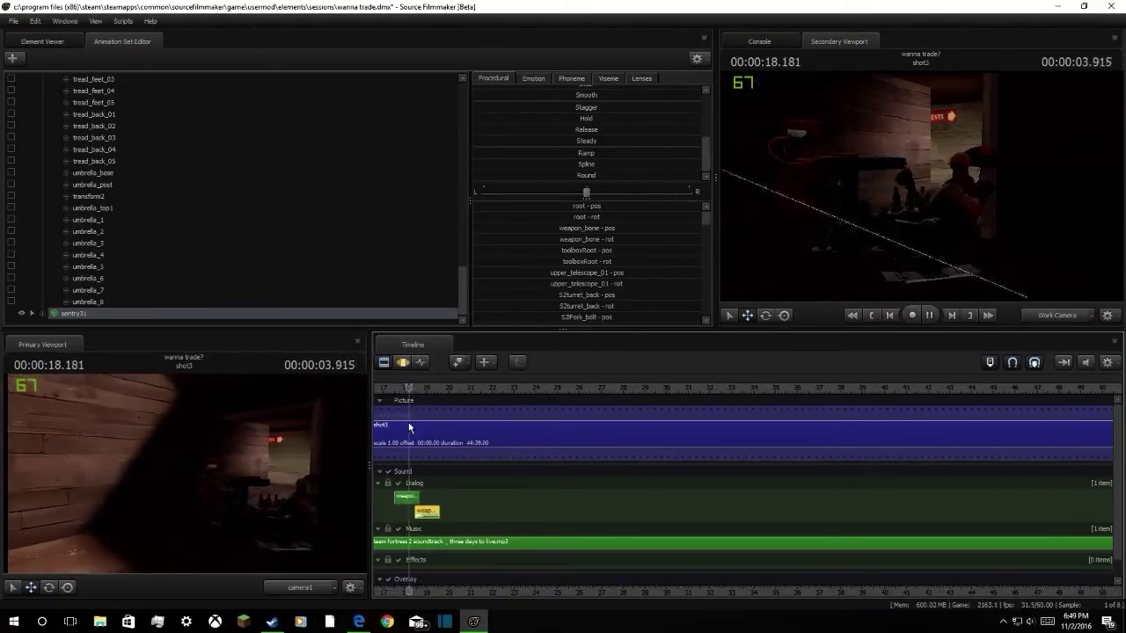
key(space)
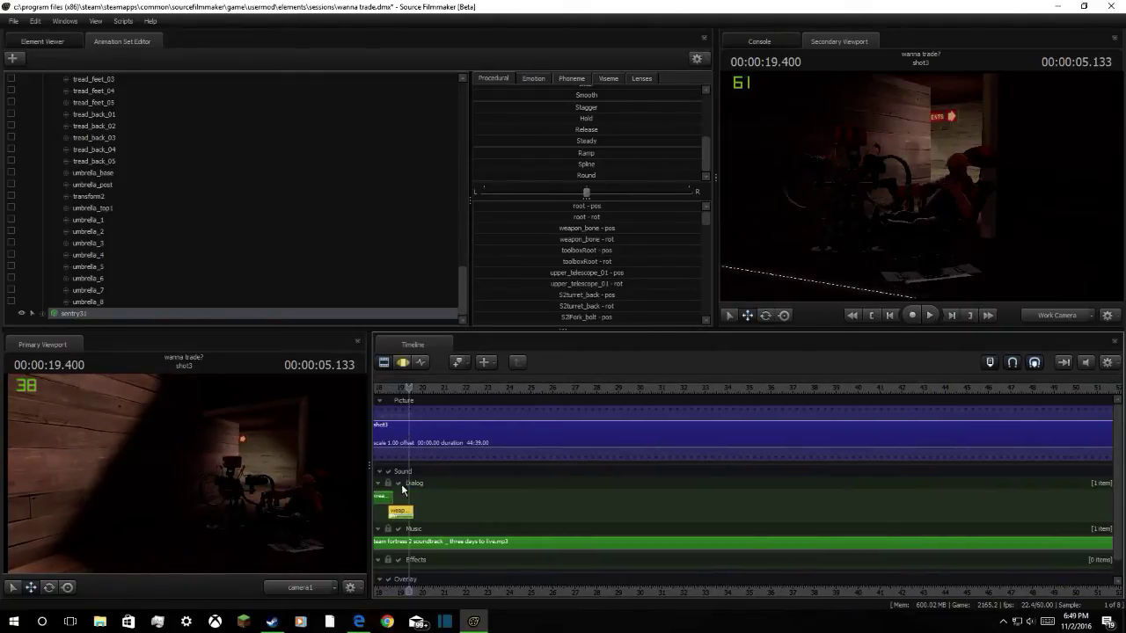
Add two more wrench_hit_build_success2.wav clips to the Dialog track at about 19.4 s and 20.2 s
right_click(441, 516)
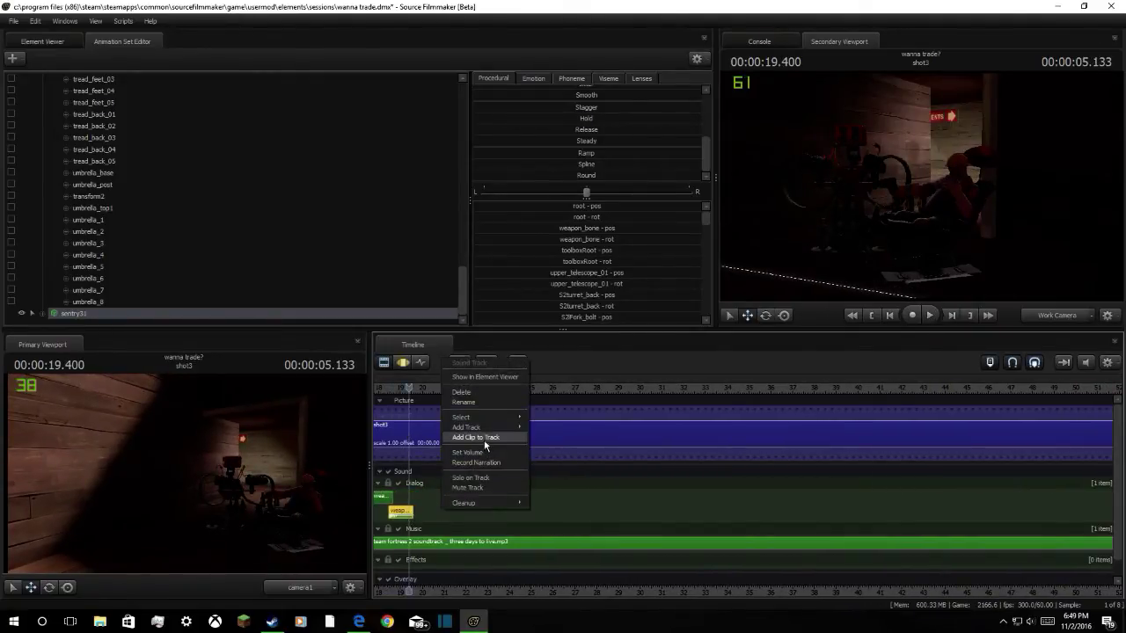
click(484, 440)
click(686, 502)
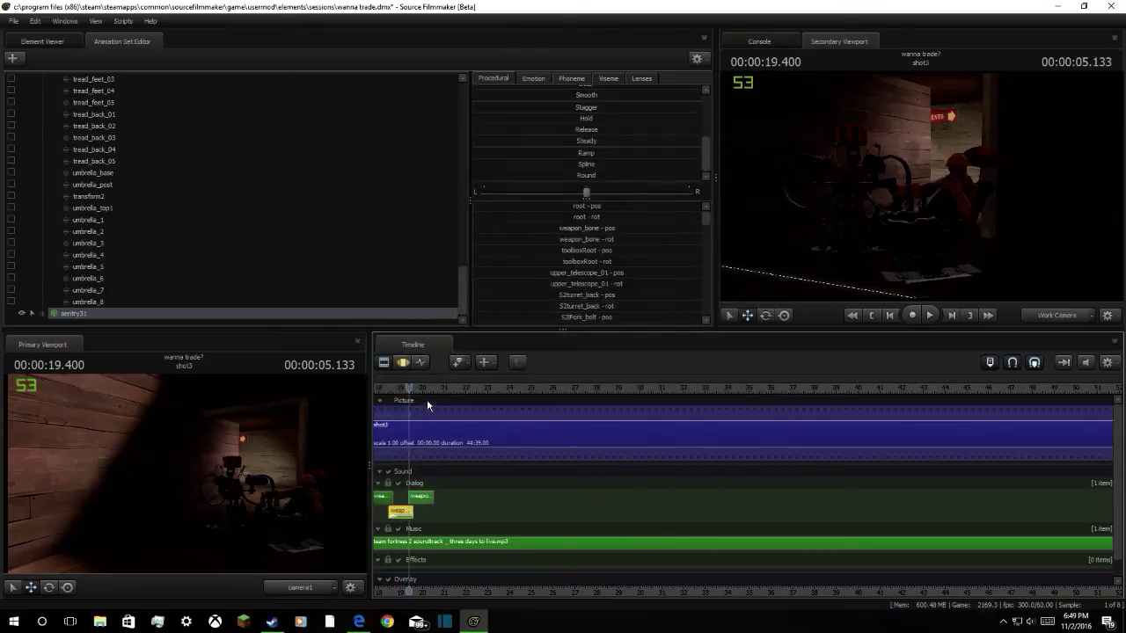
key(space)
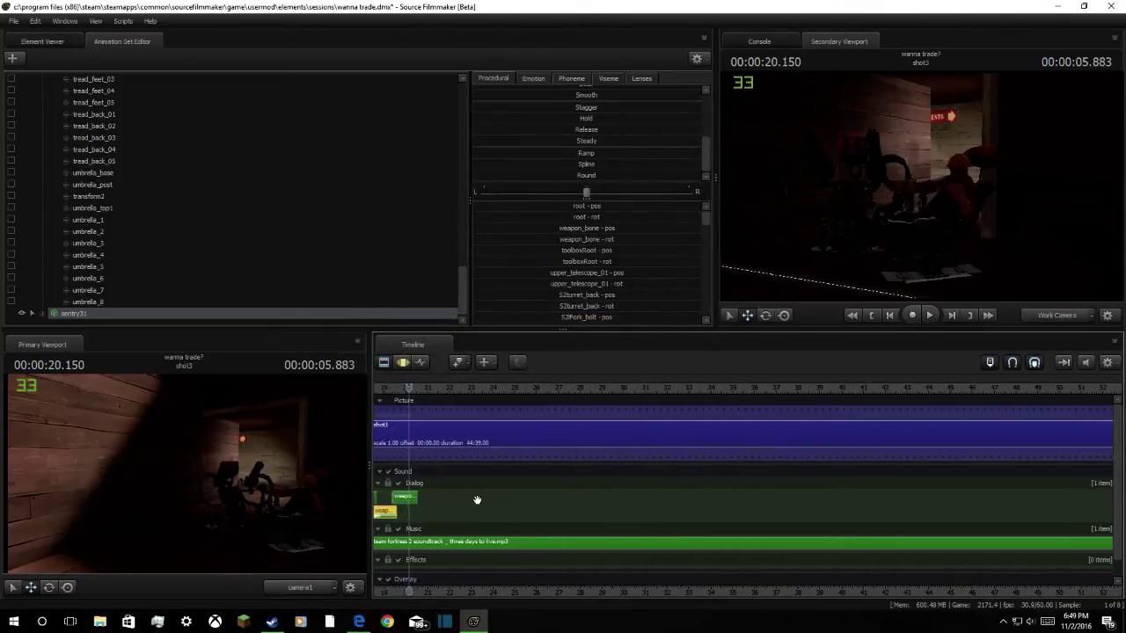
right_click(475, 516)
click(510, 445)
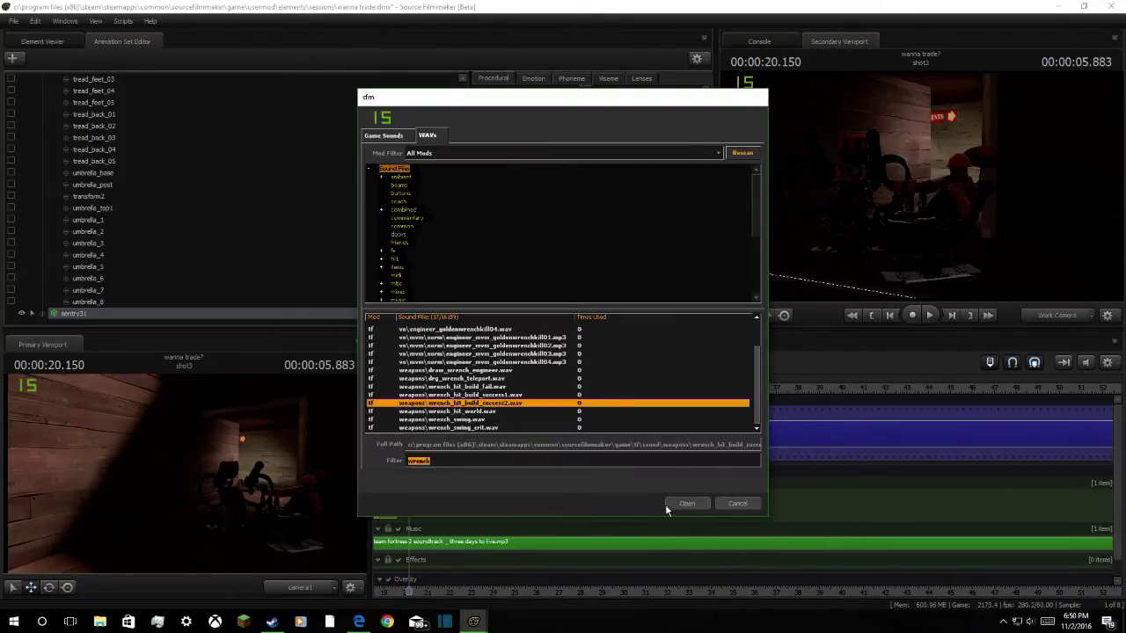
click(685, 503)
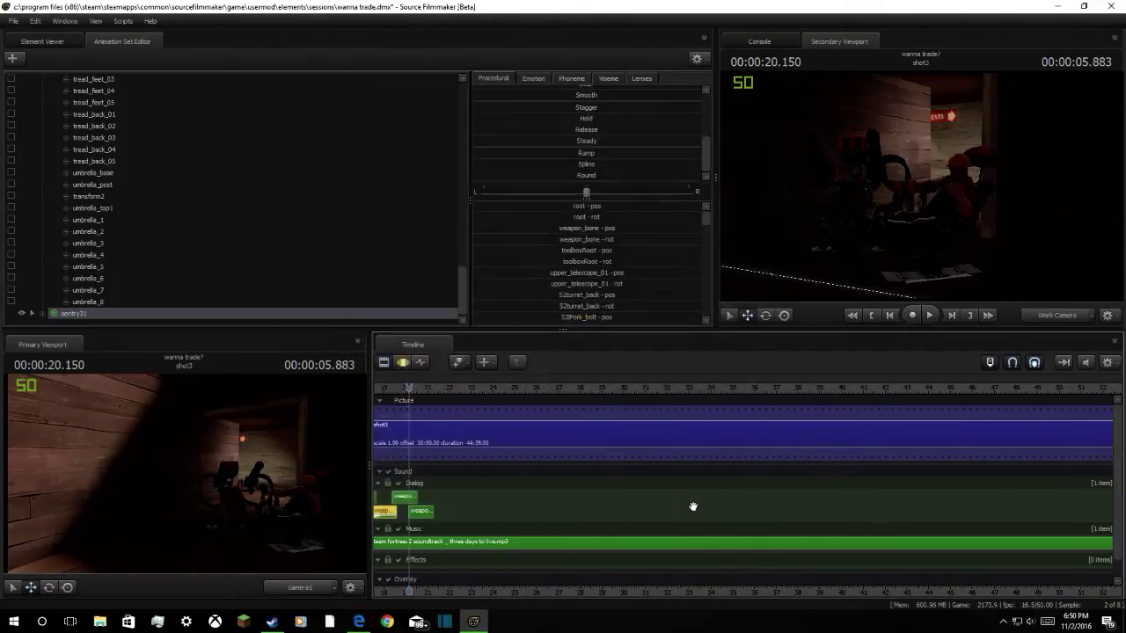
Play back shot3 from about 18.9 s to check the timing of the added wrench sounds
right_click(560, 506)
drag(410, 402, 377, 415)
key(space)
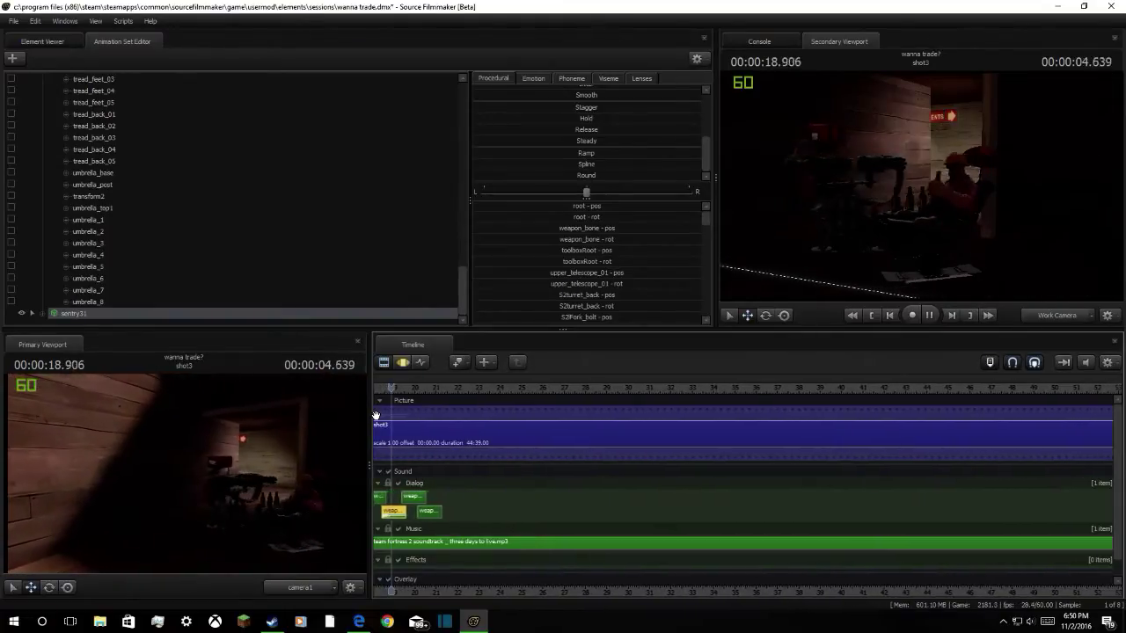
key(space)
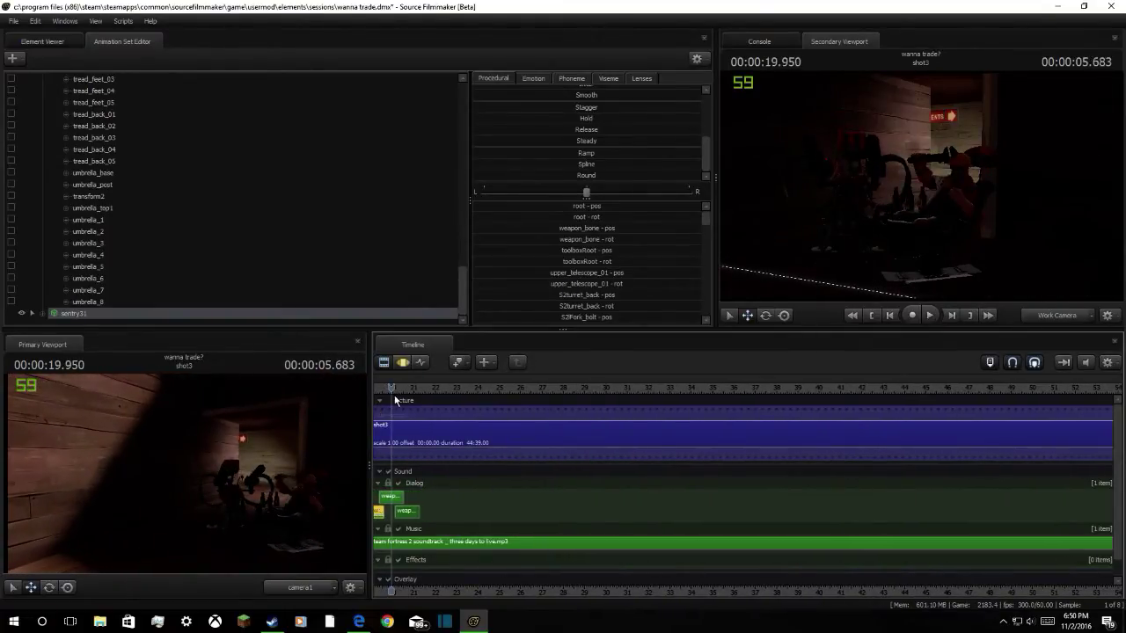
Add the Buzz Killer from the Hats category to engineer1 as a Team Fortress item
drag(394, 395, 337, 398)
scroll(60, 279, up, 5)
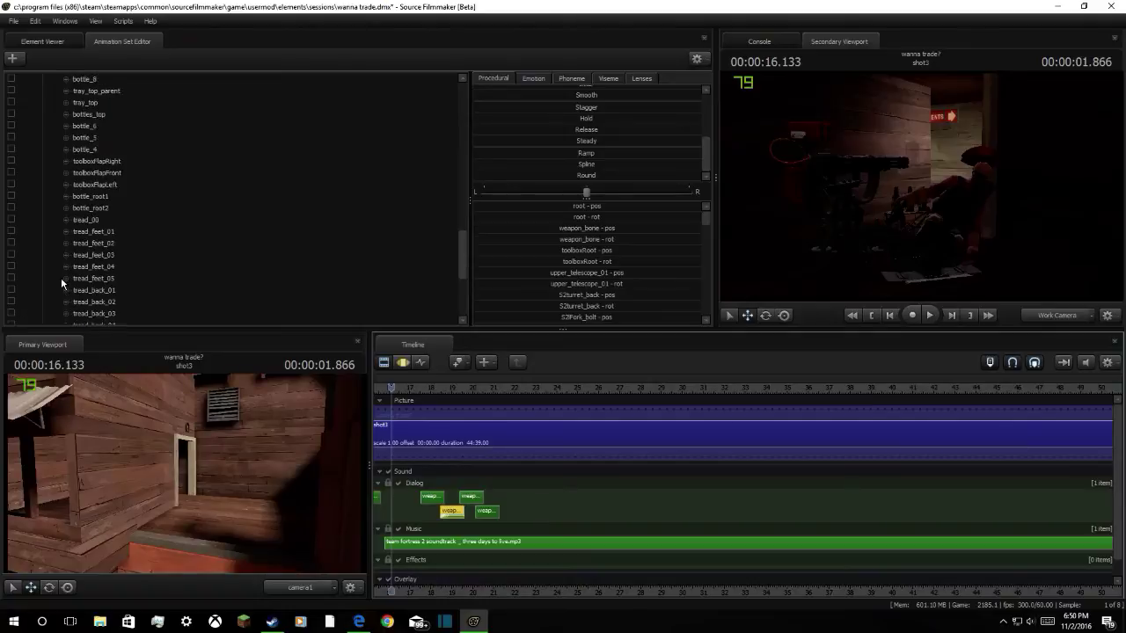
scroll(61, 277, up, 5)
click(42, 244)
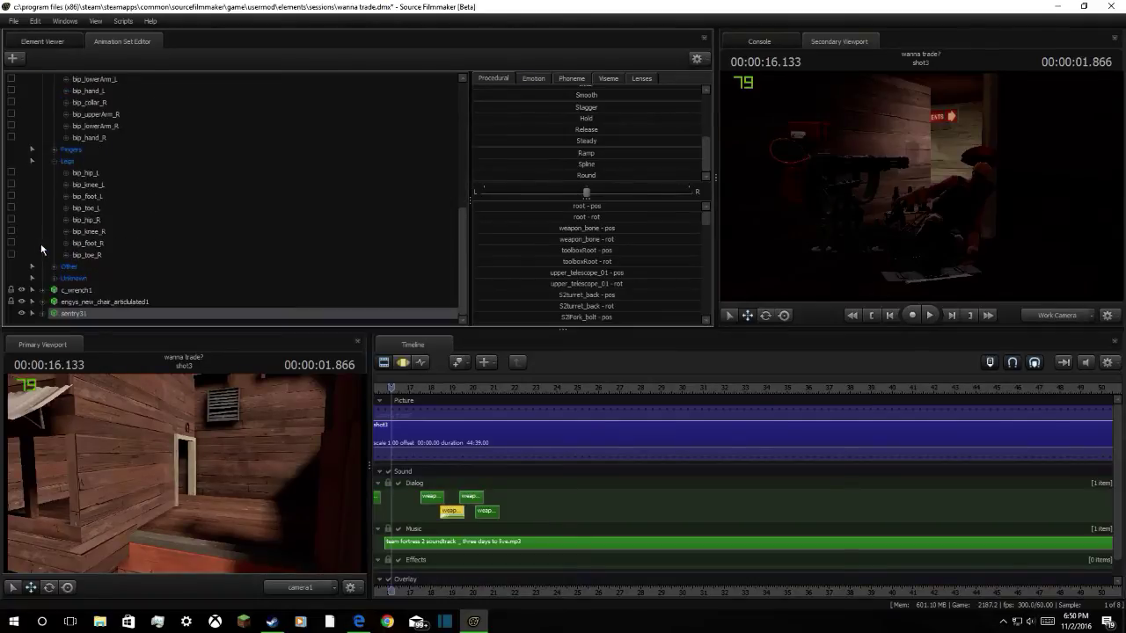
scroll(27, 208, up, 6)
right_click(97, 125)
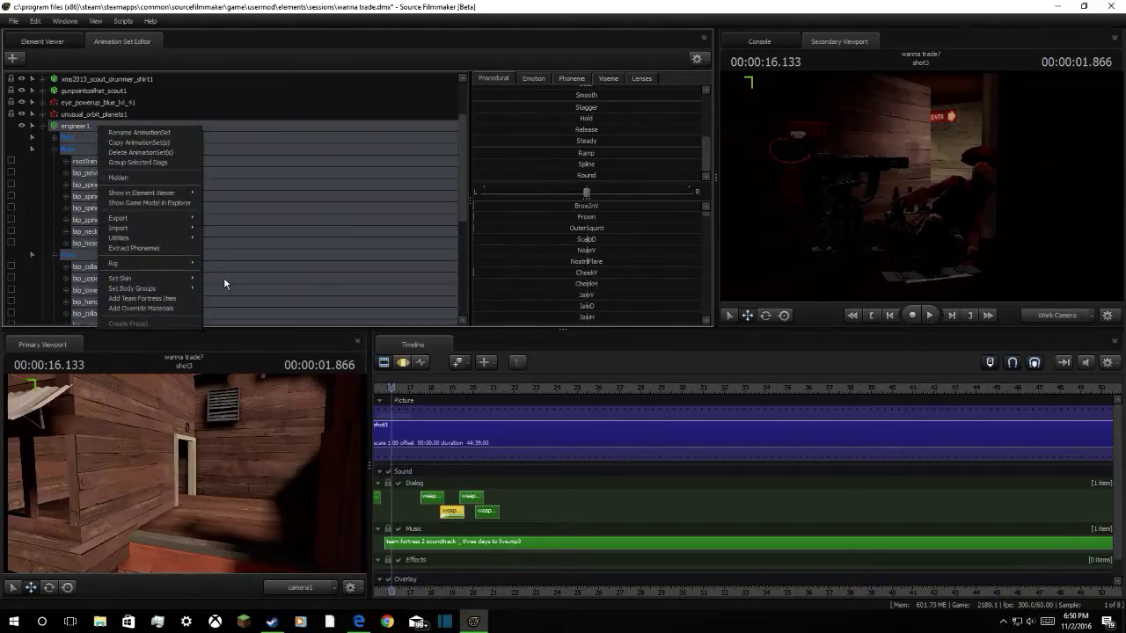
mouse_move(175, 240)
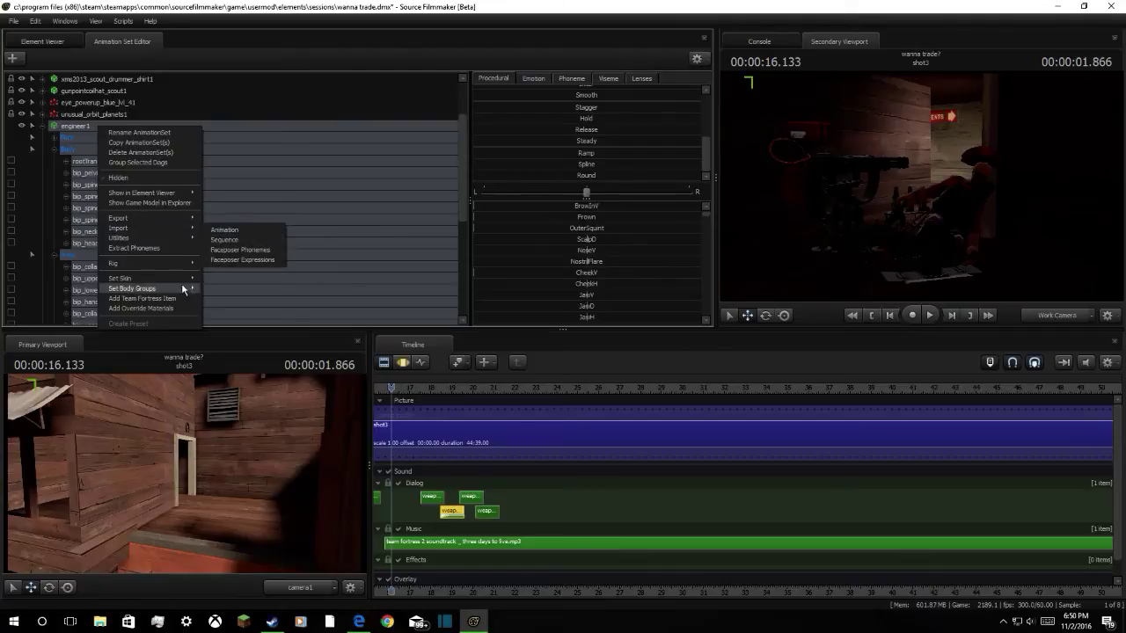
click(166, 300)
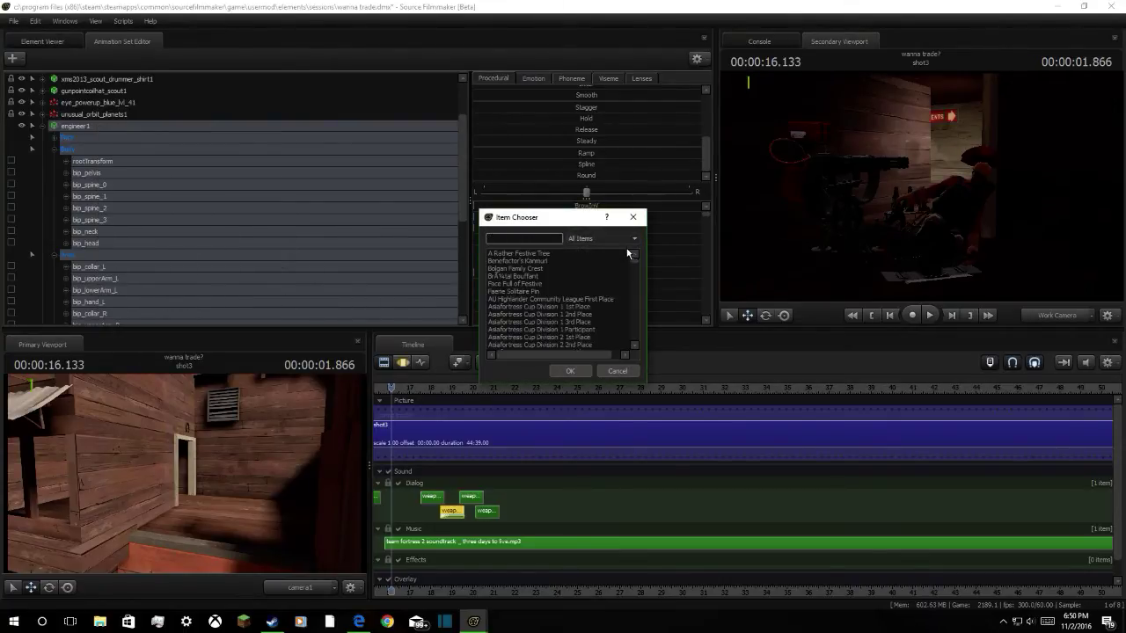
click(607, 239)
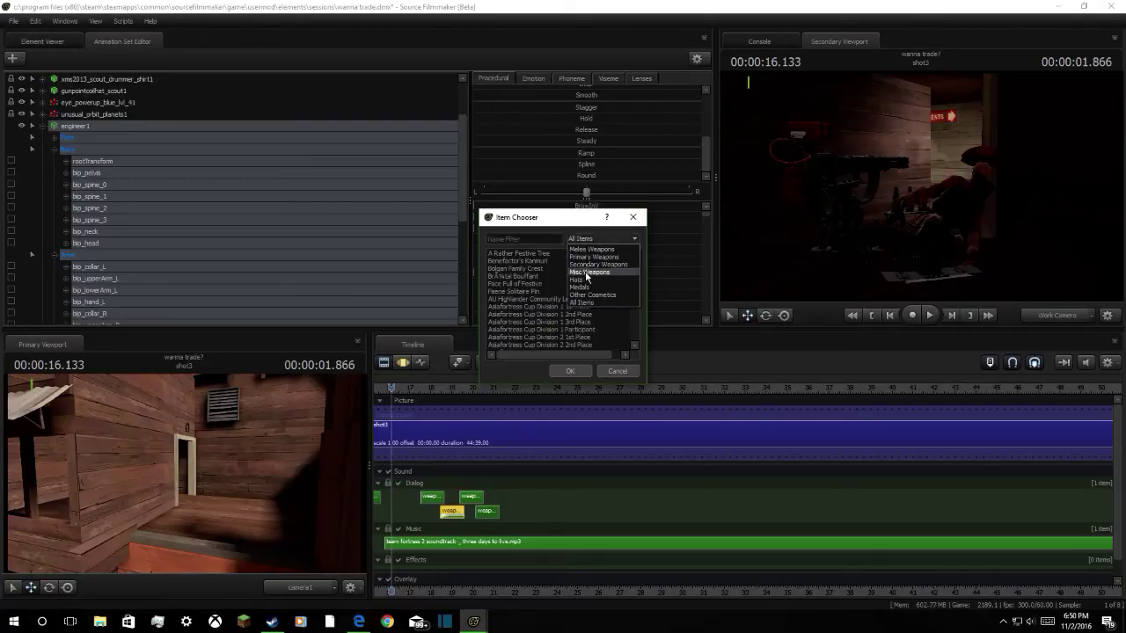
click(583, 277)
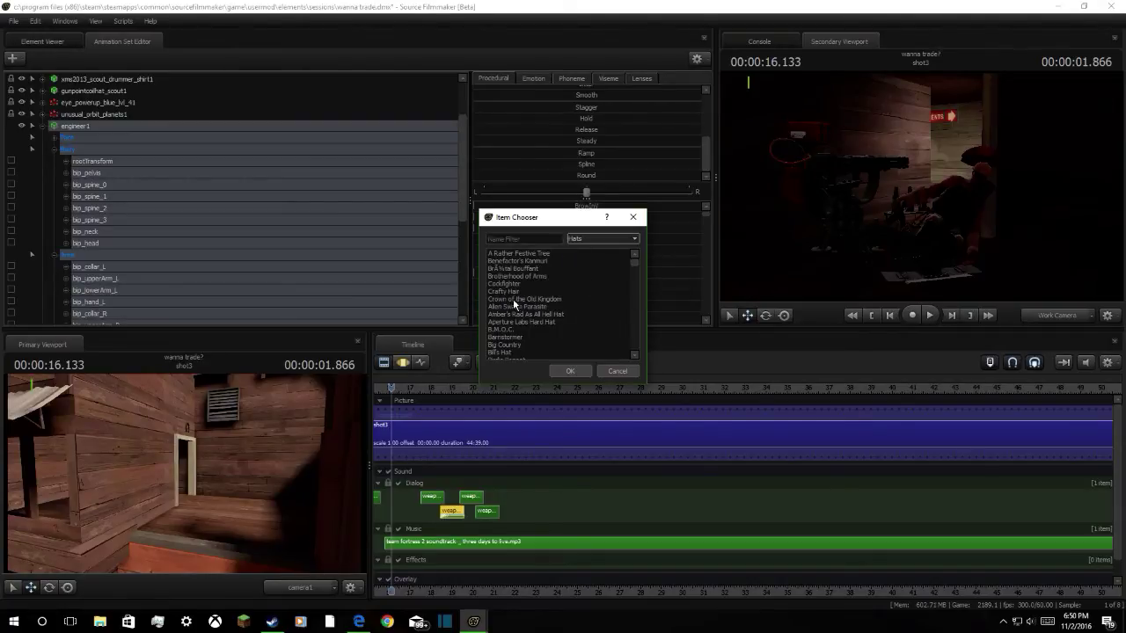
scroll(531, 337, down, 5)
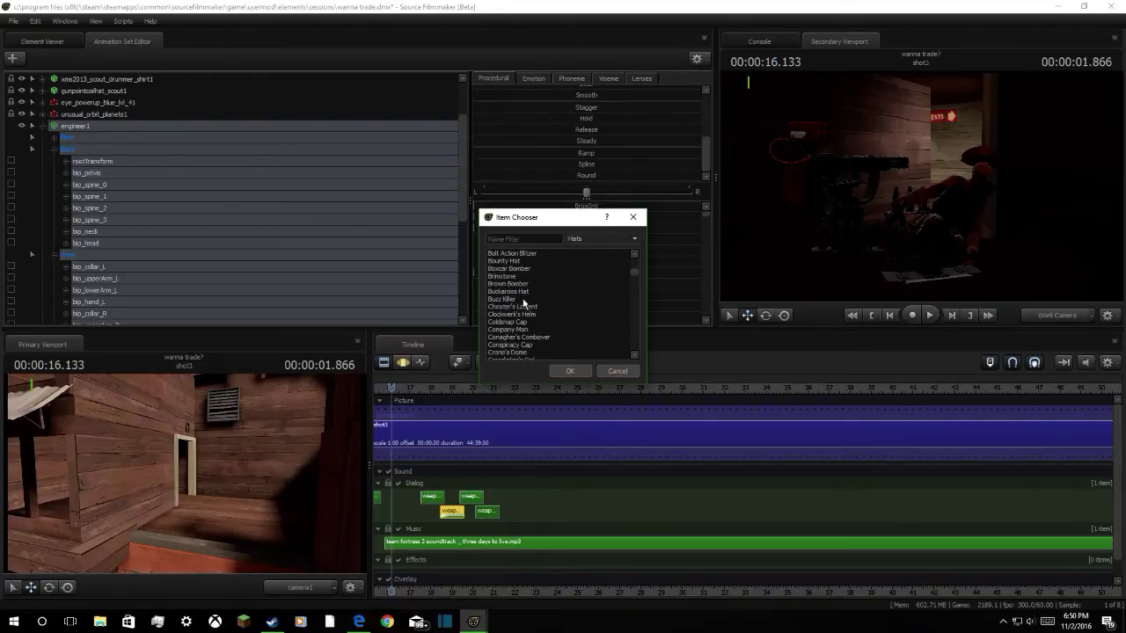
click(571, 371)
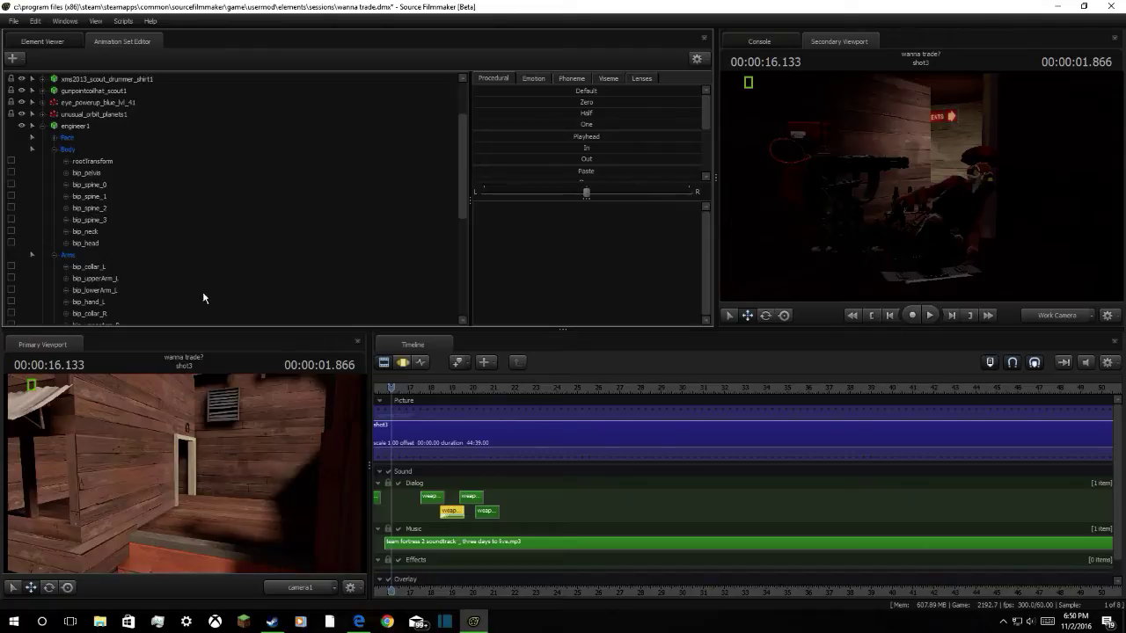
Preview shot3 with the new hat up to about 18.8 s and delete the hat's animation set
key(space)
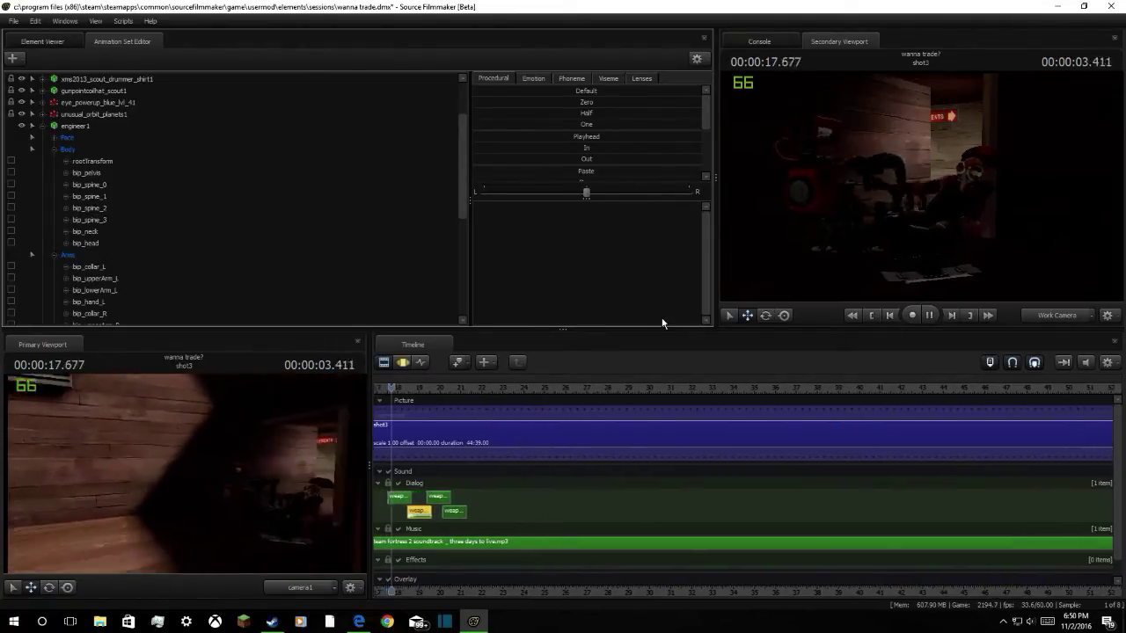
key(space)
scroll(150, 287, down, 6)
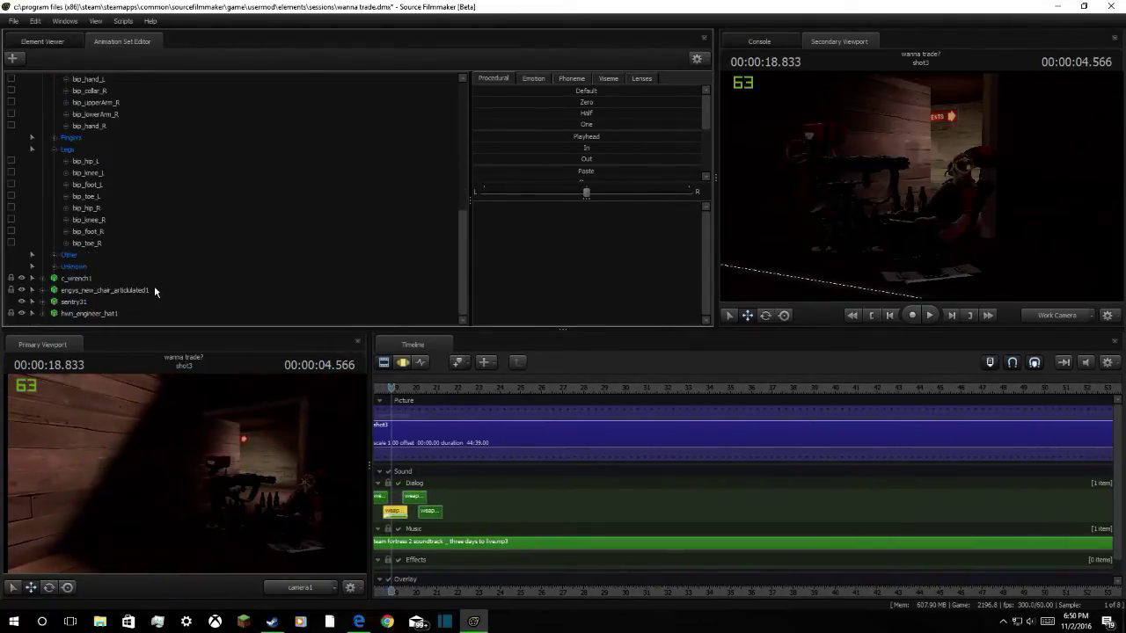
right_click(107, 314)
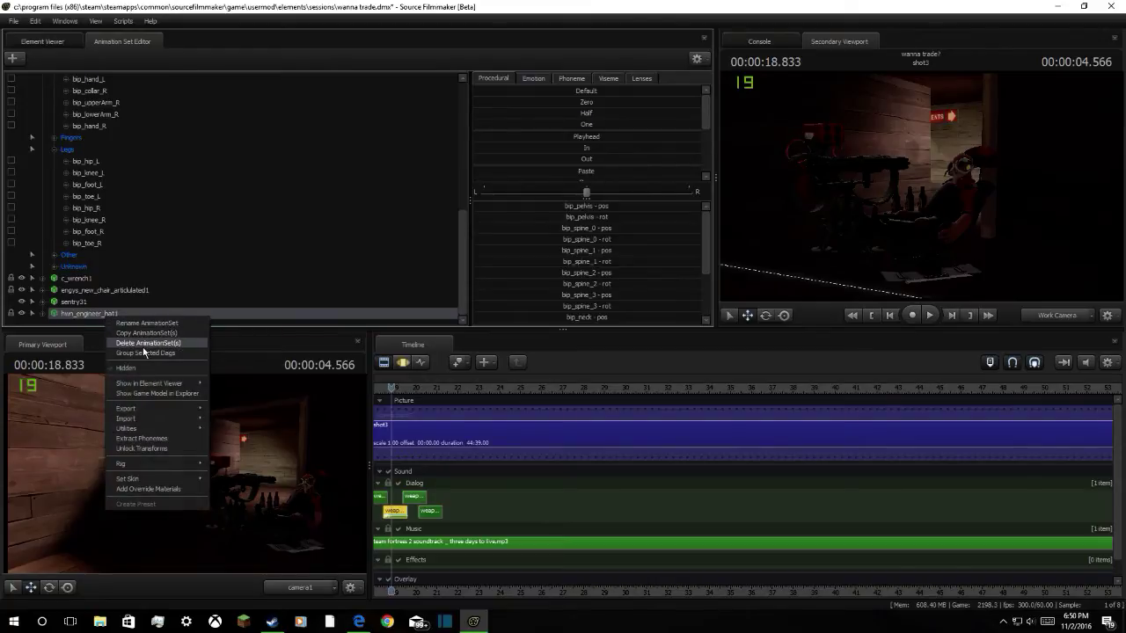
click(145, 343)
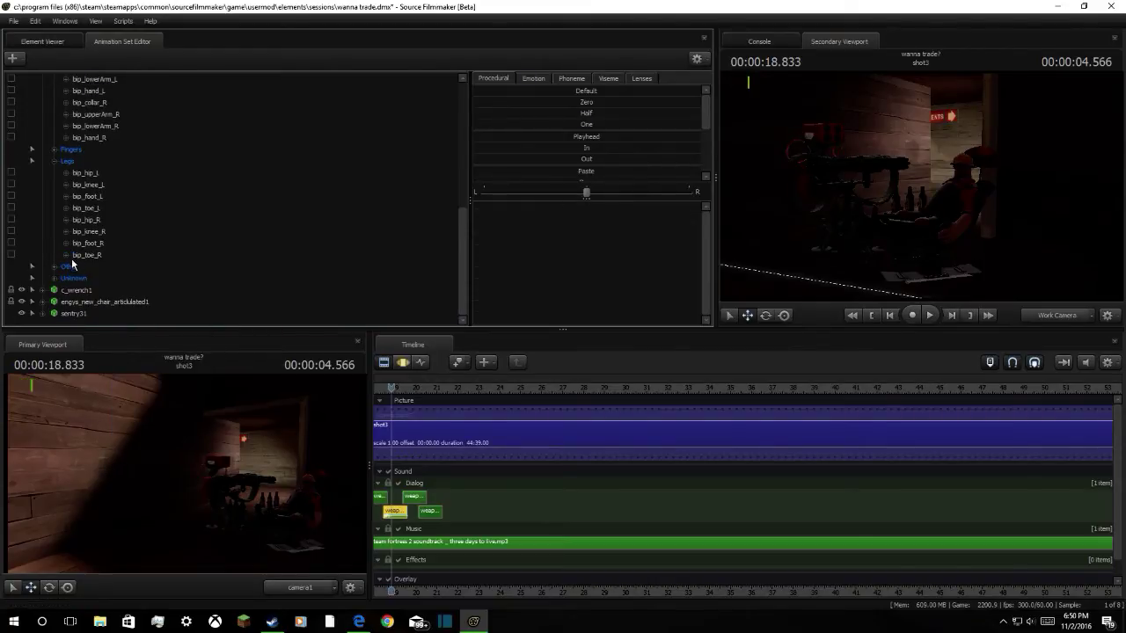
Add a Team Fortress item from the Other Cosmetics category to engineer1
scroll(79, 282, up, 6)
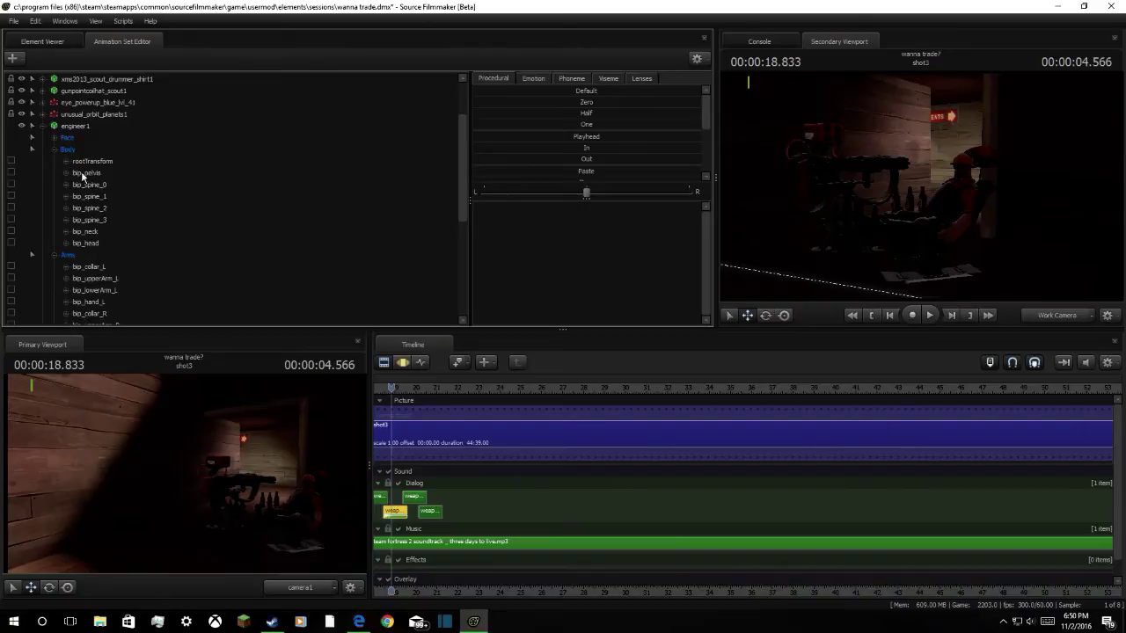
right_click(83, 130)
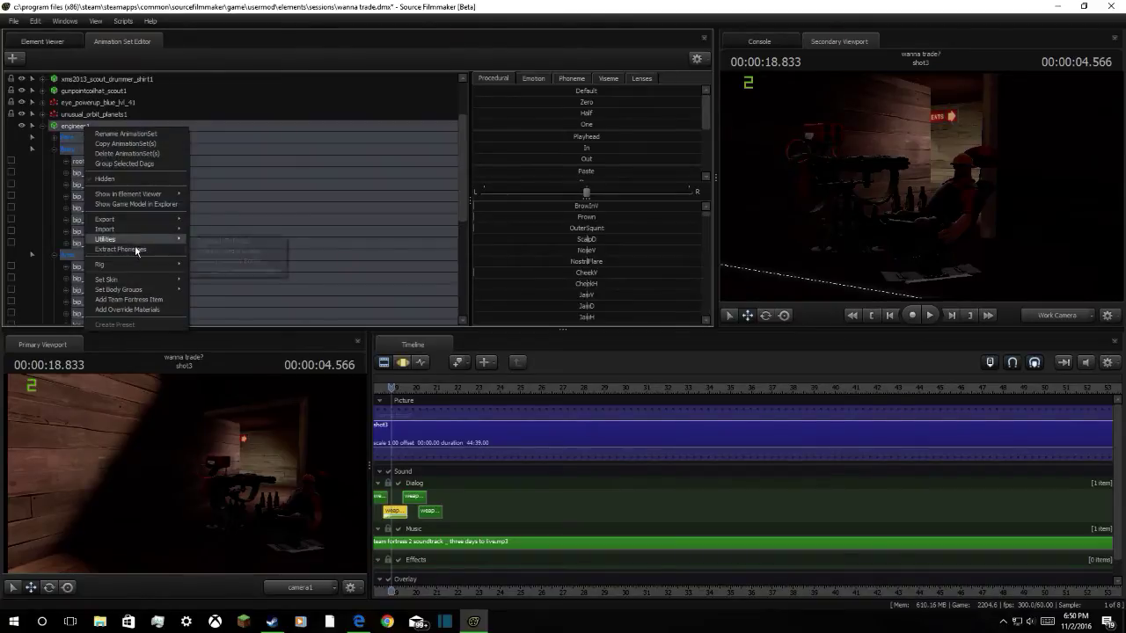
mouse_move(158, 287)
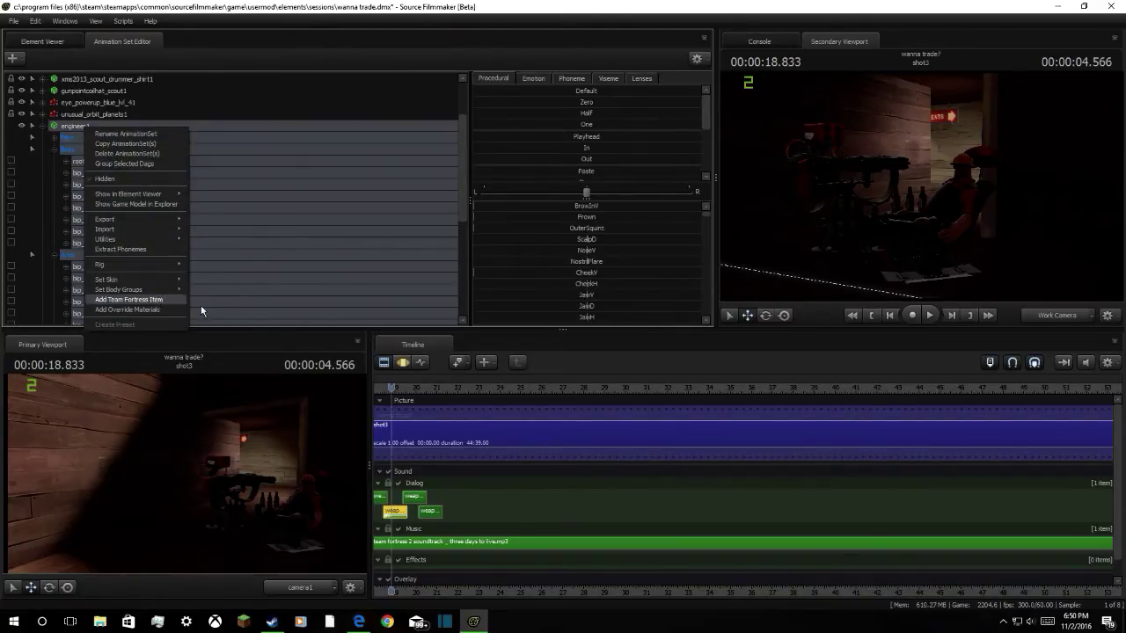
click(167, 298)
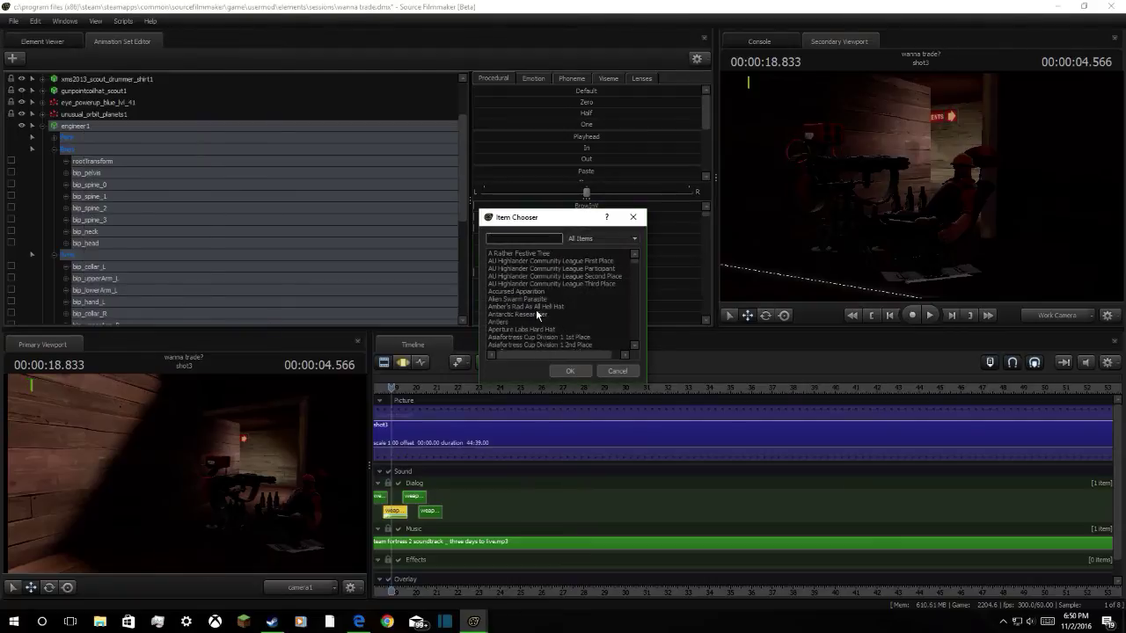
click(593, 239)
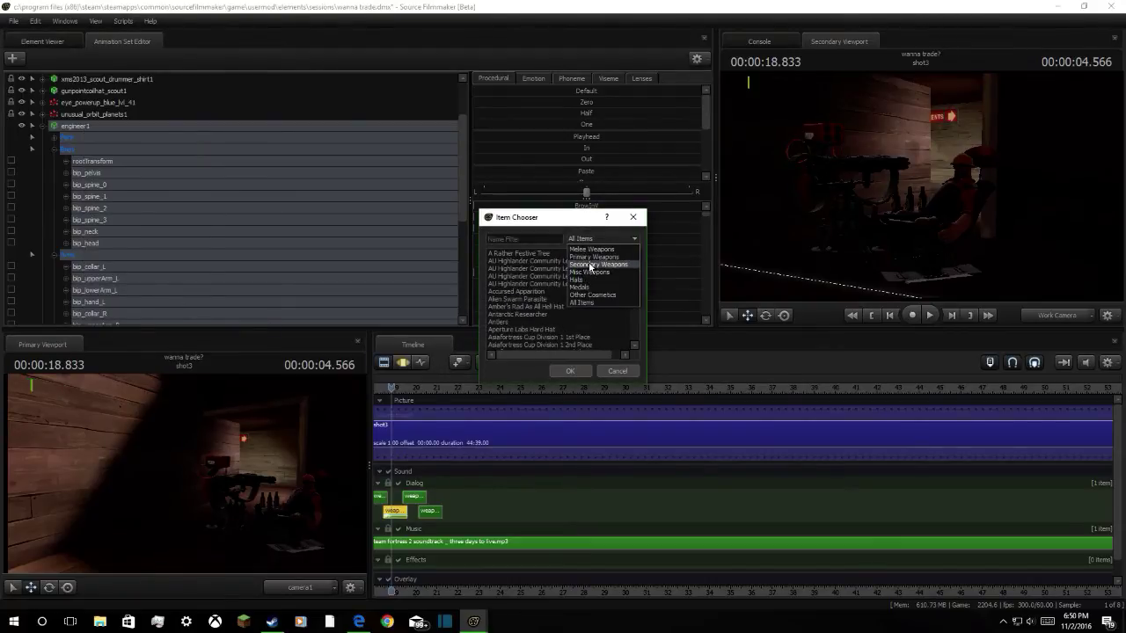
click(587, 248)
click(587, 241)
click(591, 256)
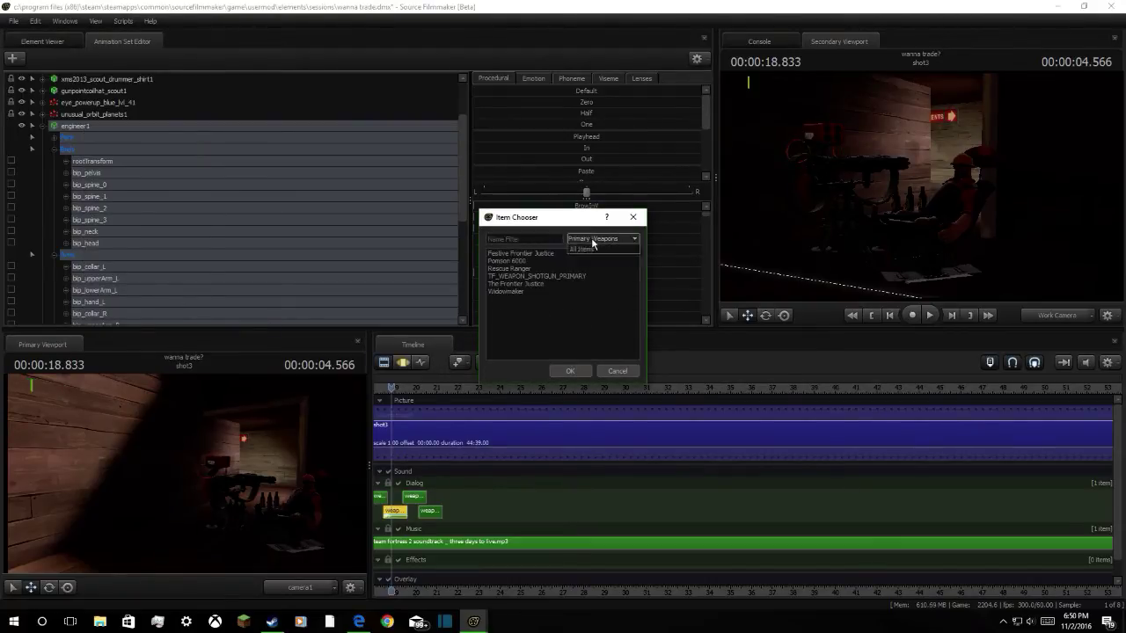
click(591, 237)
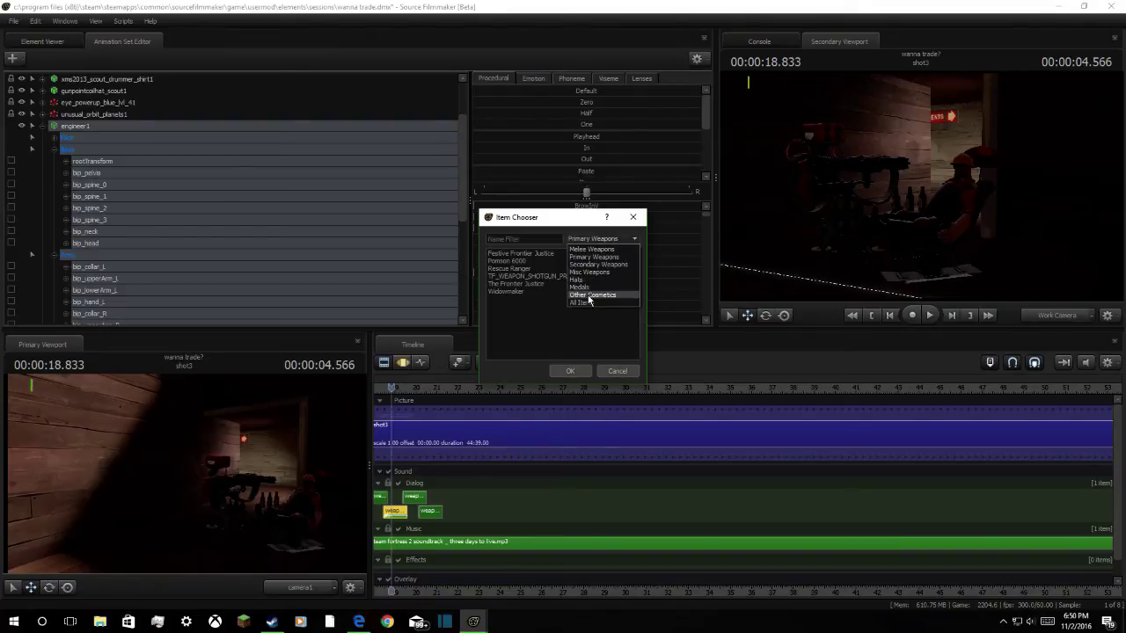
click(581, 295)
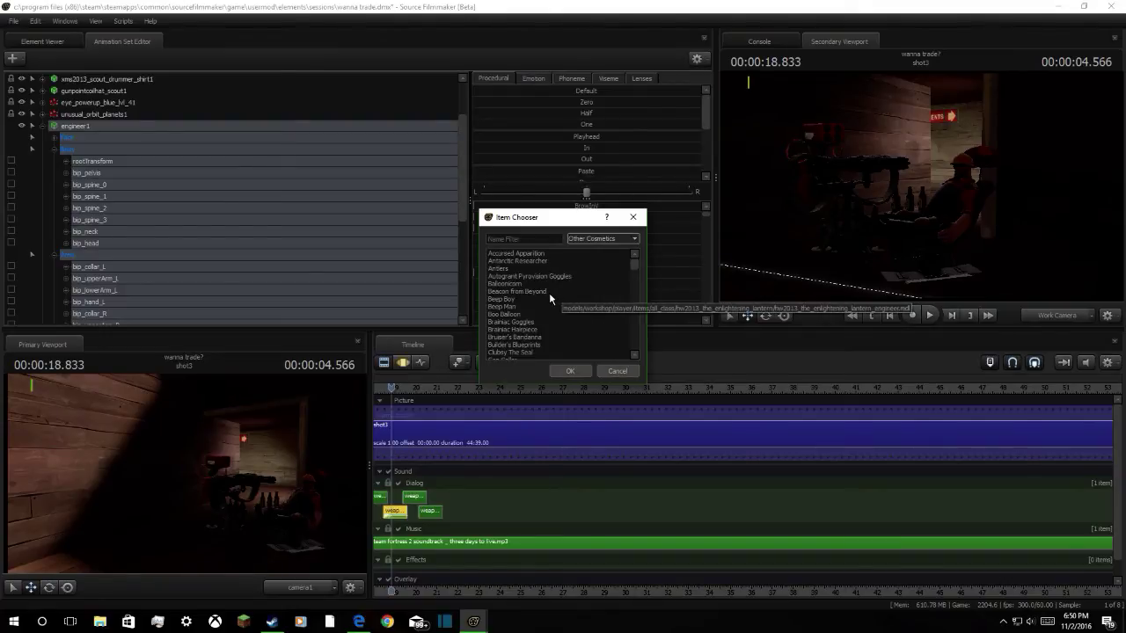
scroll(535, 309, down, 4)
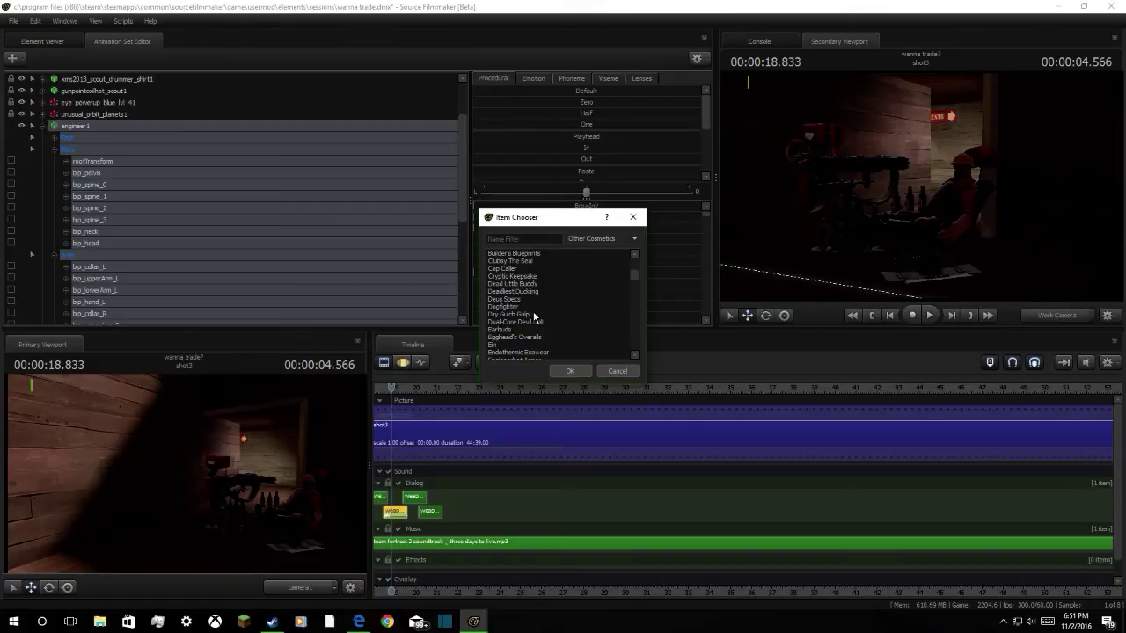
click(566, 370)
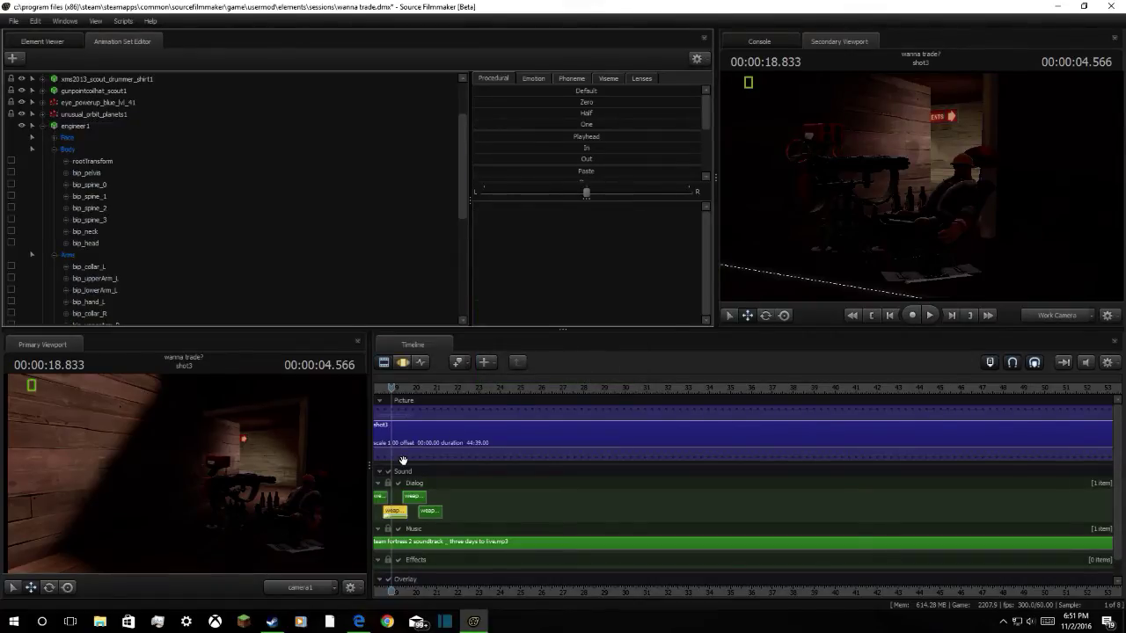
Play on to about 20.7 s and shift the last two wrench clips slightly earlier on the Dialog track
key(space)
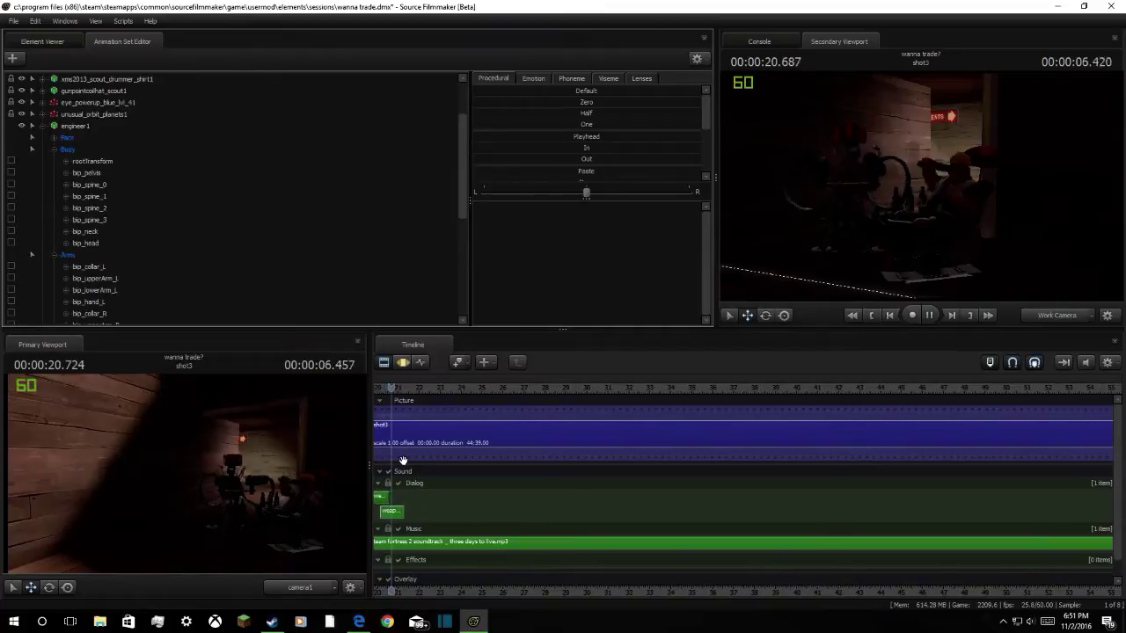
key(space)
drag(392, 388, 456, 424)
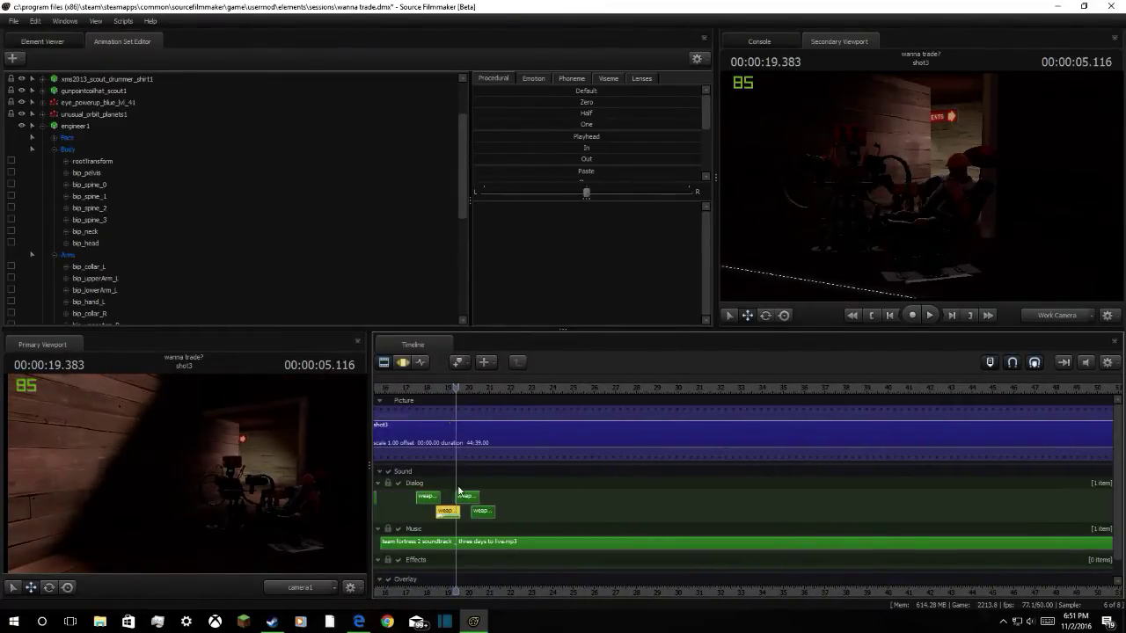
drag(463, 501, 482, 516)
Replay the wrench-hit section of shot3 to check the timing of the shifted clips
drag(452, 388, 432, 404)
key(space)
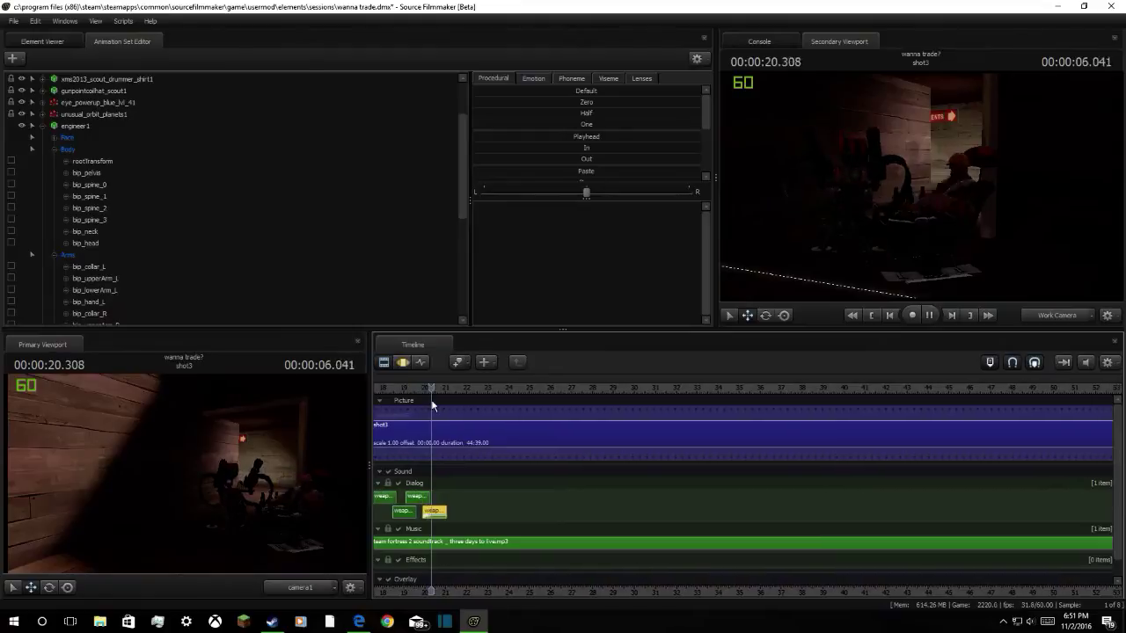
key(space)
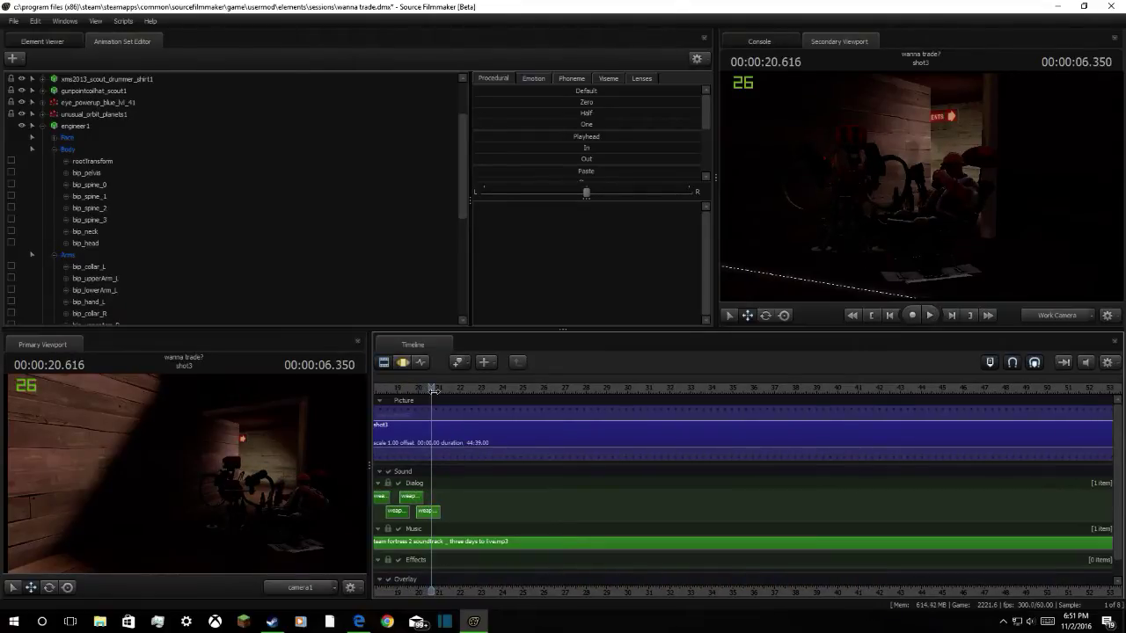
drag(434, 390, 366, 455)
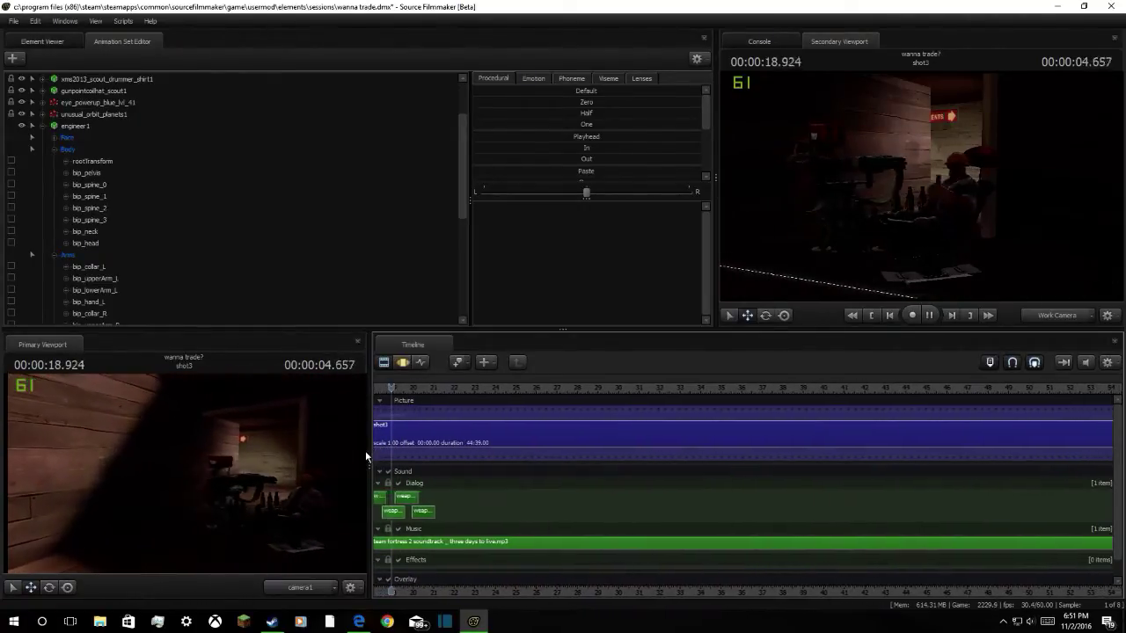
key(space)
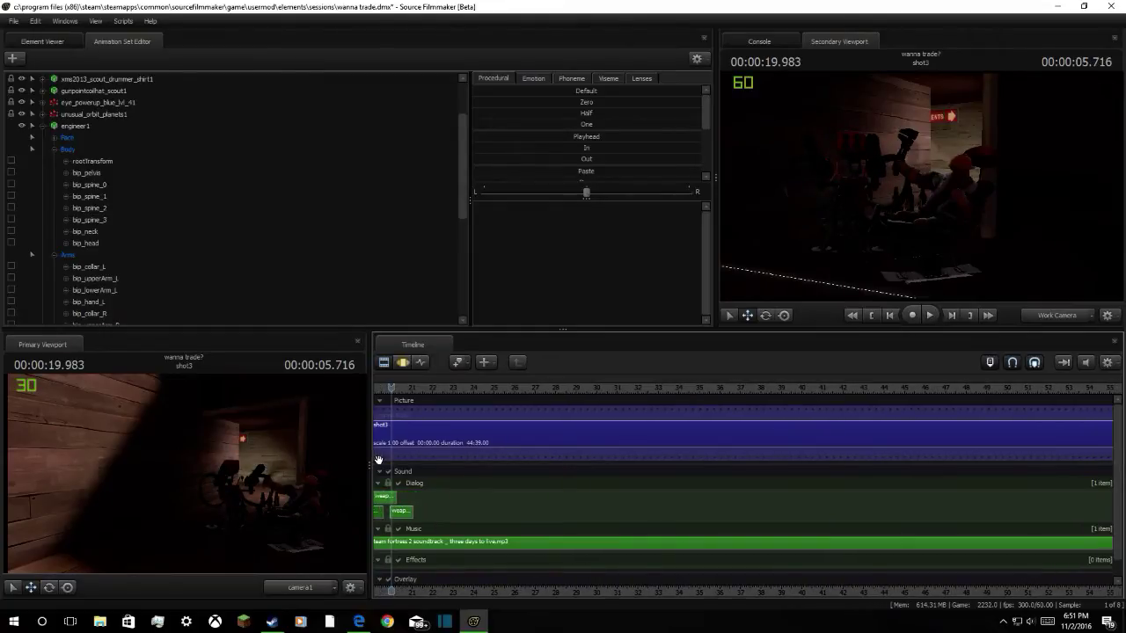
Start adding a sound clip to the Effects track at about 18.2 s and filter the WAV files by "sentry"
drag(395, 408, 627, 412)
right_click(646, 568)
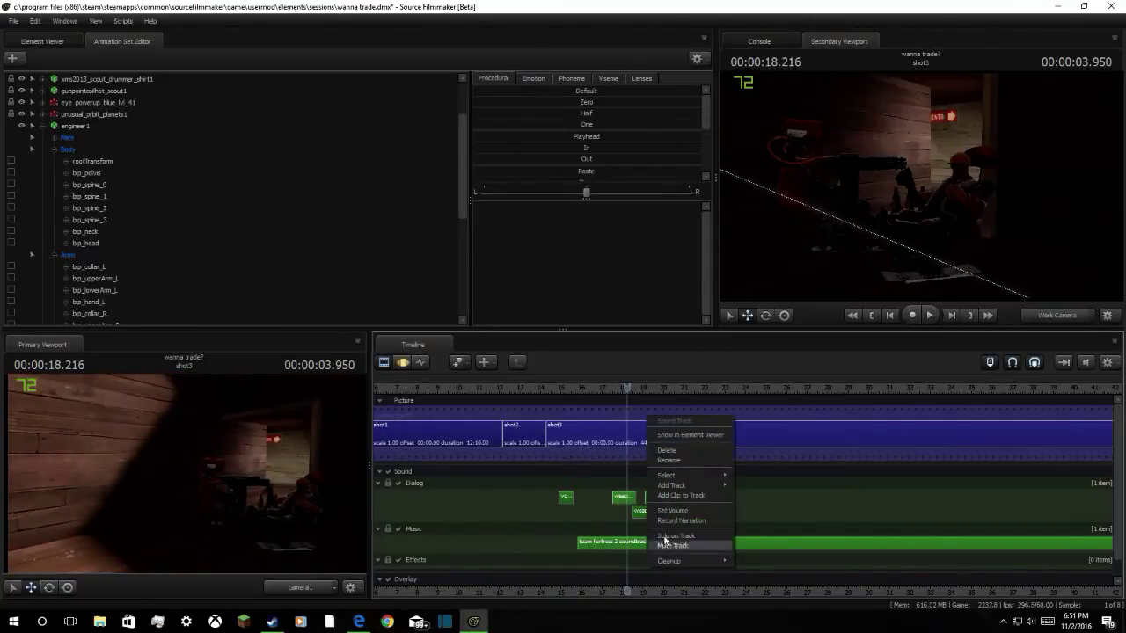
click(677, 496)
text(sentry)
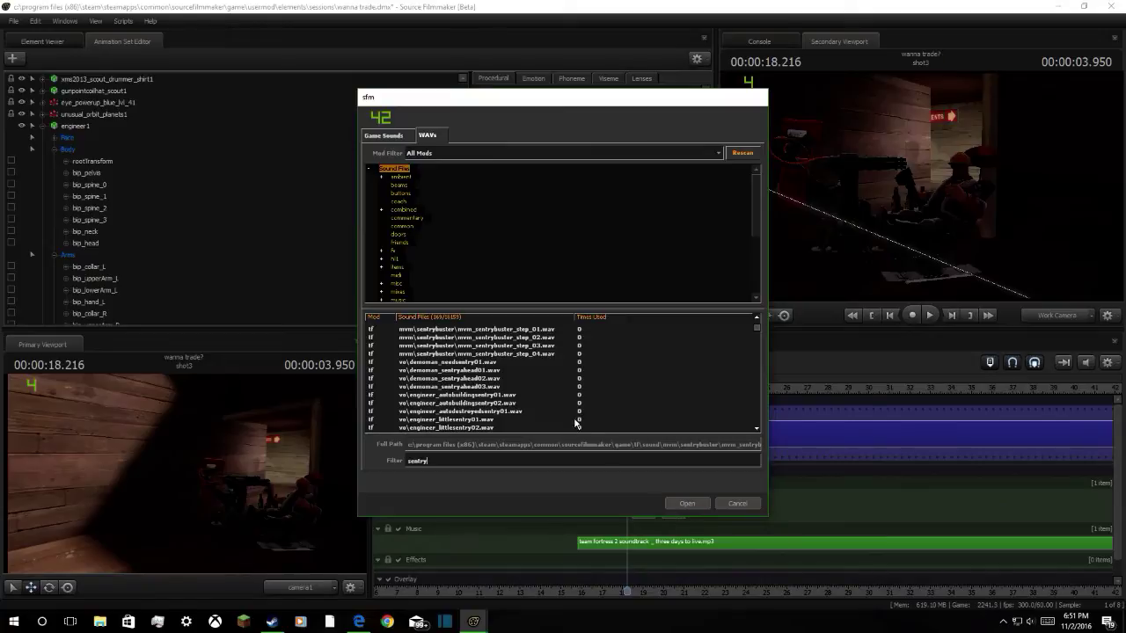
Preview the Sentry Buster step sounds and the Demoman, Engineer and Heavy voice lines among the sentry-filtered WAV files
click(541, 388)
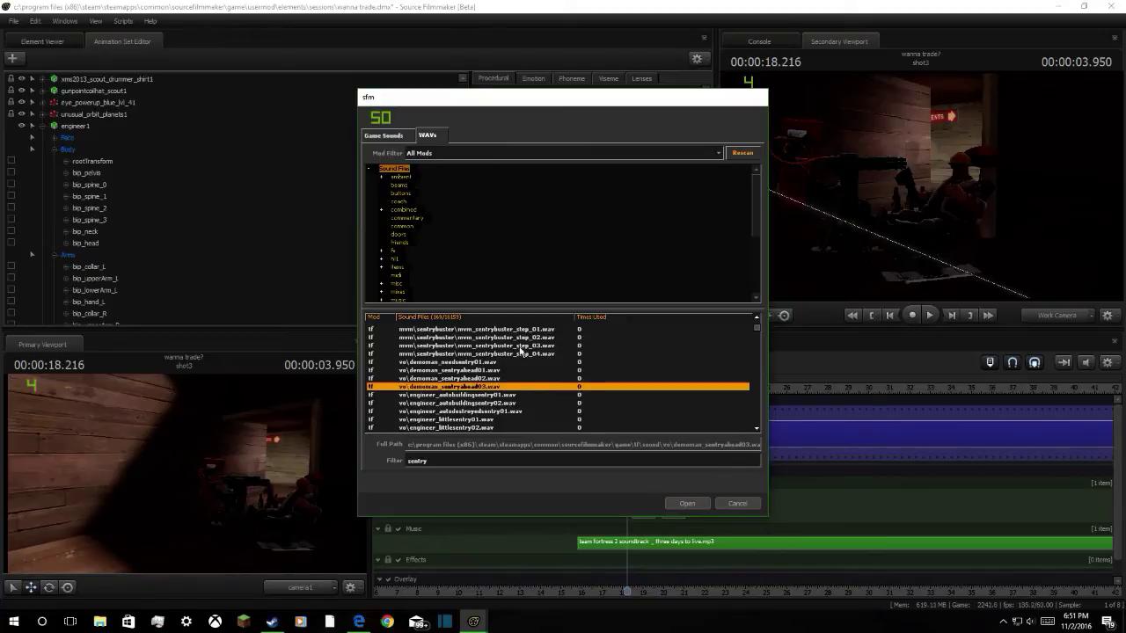
click(523, 348)
click(523, 332)
click(505, 428)
click(488, 420)
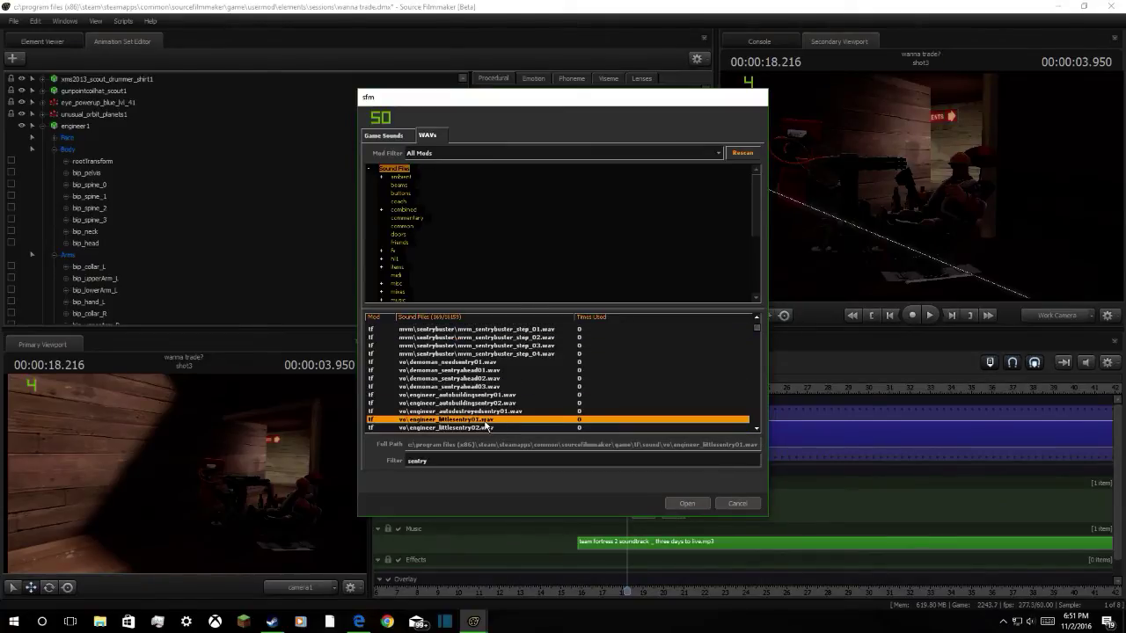
click(496, 397)
click(494, 404)
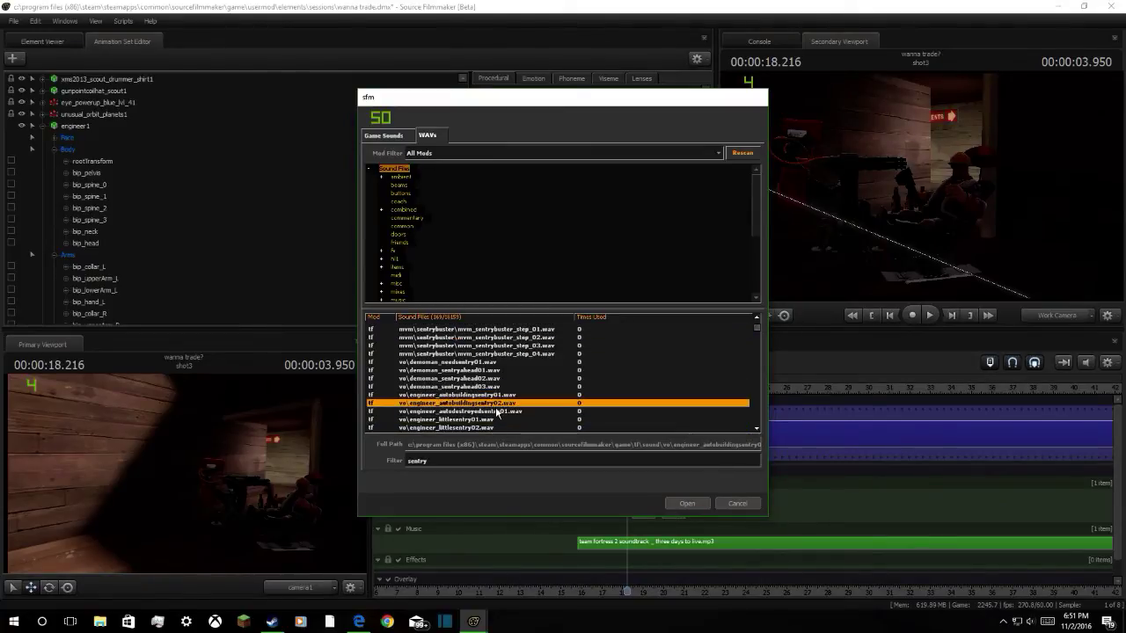
click(497, 412)
scroll(497, 412, down, 4)
click(496, 411)
click(490, 403)
click(490, 390)
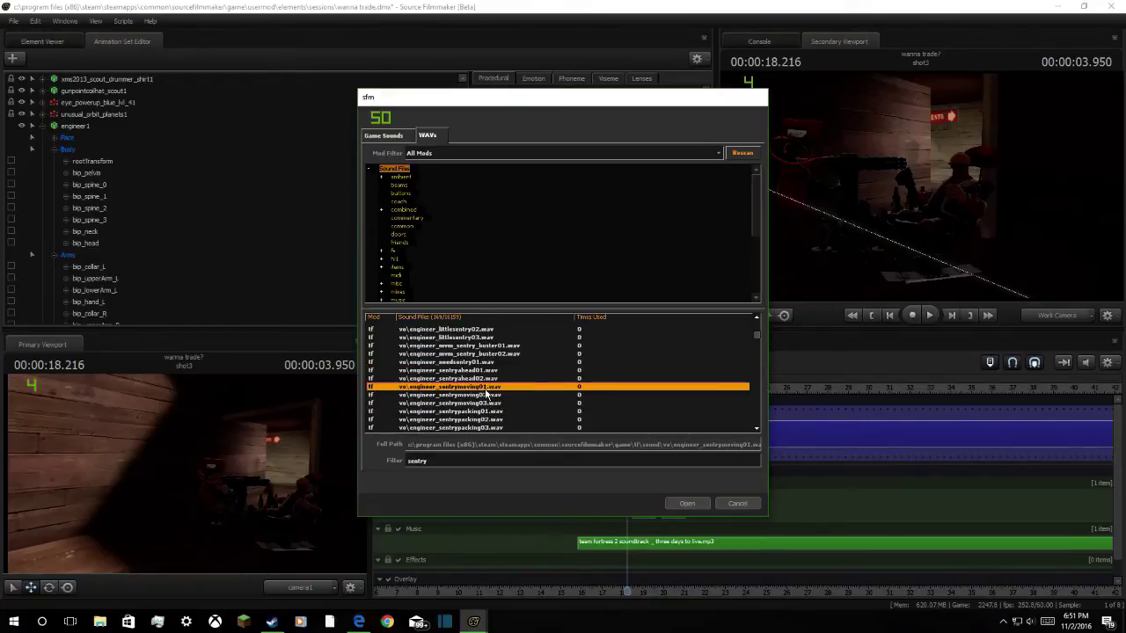
click(489, 414)
scroll(488, 414, down, 4)
click(489, 411)
click(478, 387)
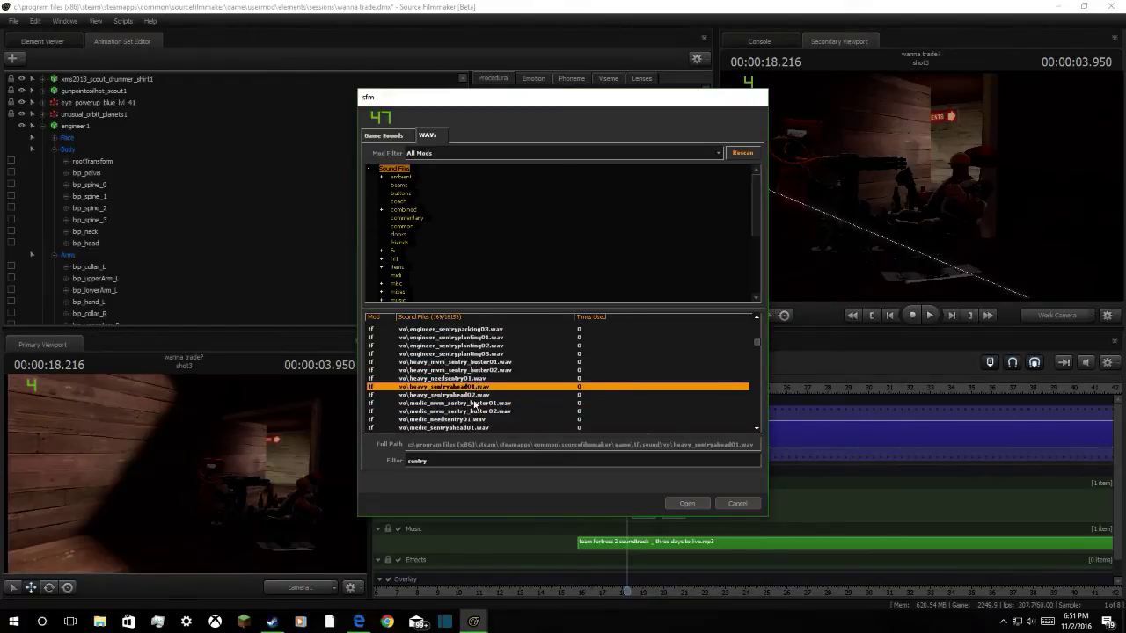
Preview further sentry-filtered sounds, from the Medic and MvM voice lines to the Soldier and Spy ones
click(472, 420)
scroll(472, 420, down, 4)
click(471, 419)
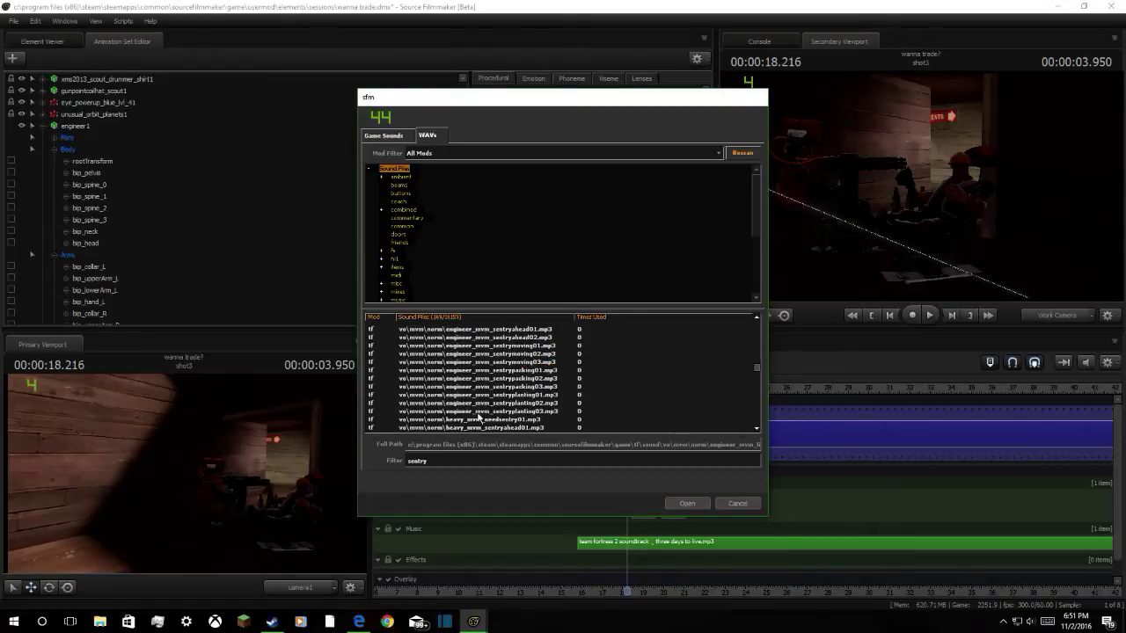
click(479, 419)
scroll(479, 419, down, 10)
scroll(479, 419, down, 3)
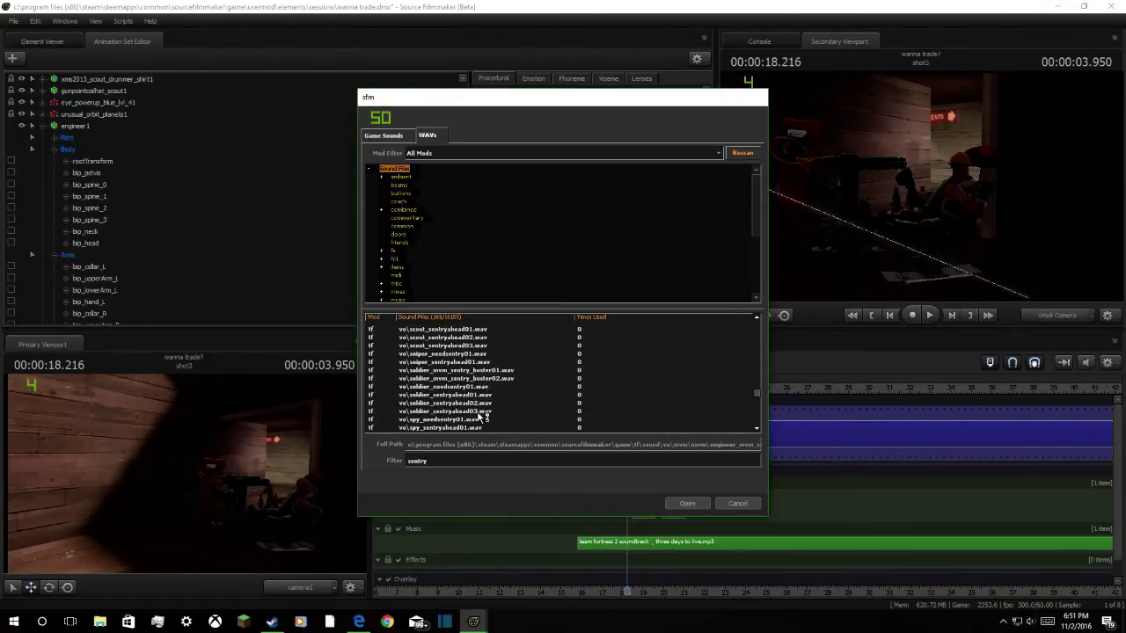
click(479, 411)
scroll(486, 421, down, 2)
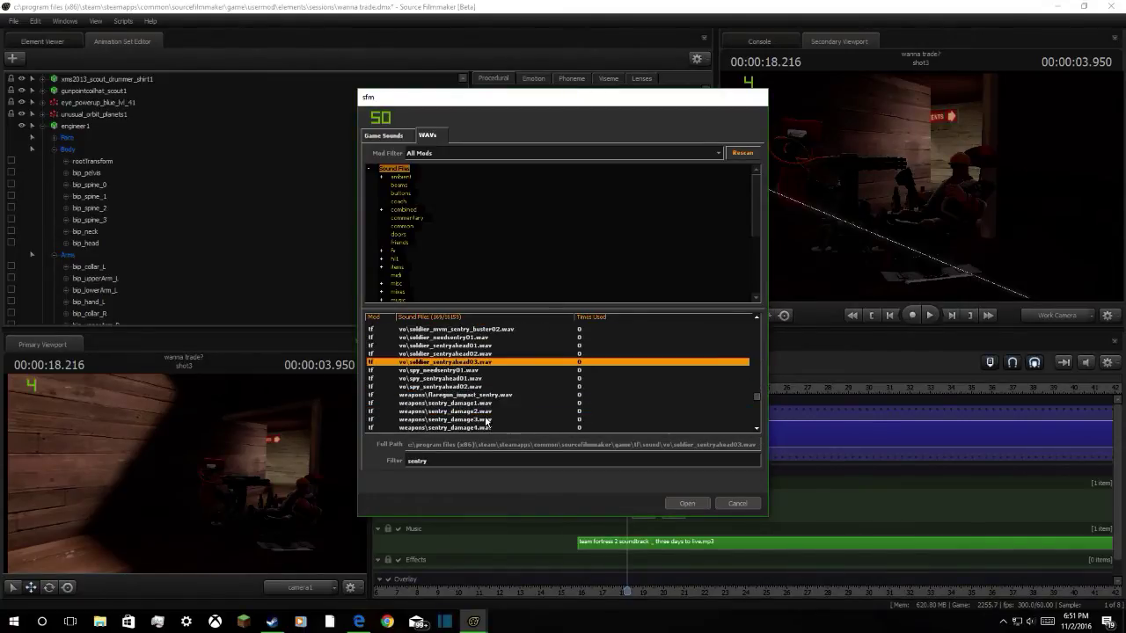
click(484, 411)
click(484, 394)
click(485, 386)
click(474, 379)
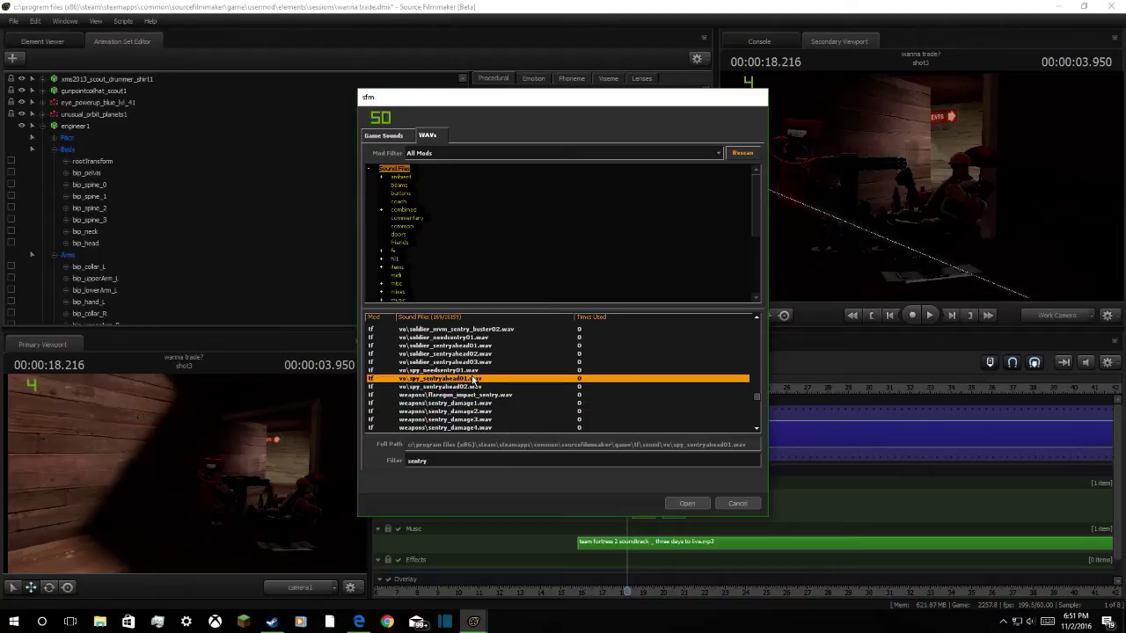
scroll(473, 379, down, 2)
click(474, 379)
Preview the sentry weapon sounds and add weapons\sentry_scan3.wav to the Effects track at about 18.2 s
click(472, 394)
click(471, 403)
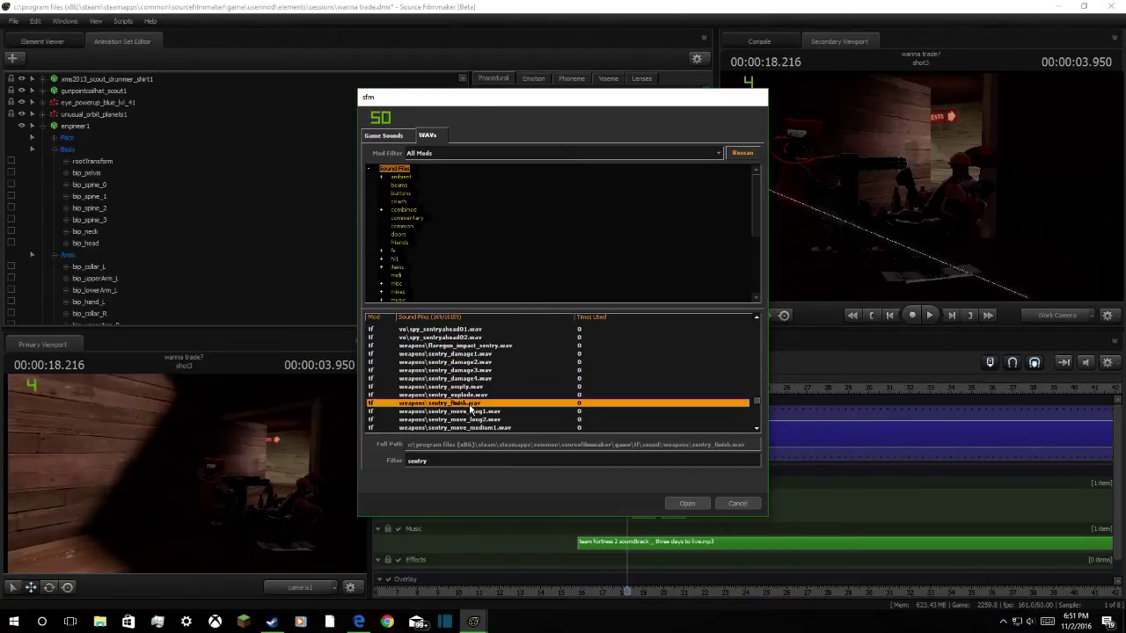
click(474, 411)
scroll(476, 422, down, 1)
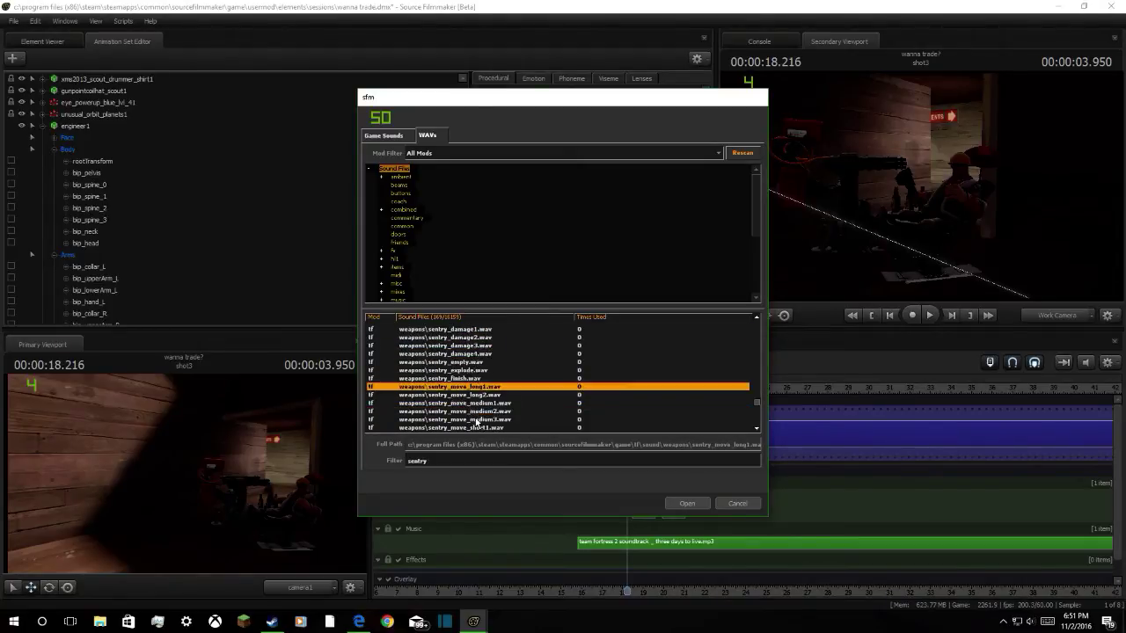
click(476, 403)
click(477, 411)
click(482, 428)
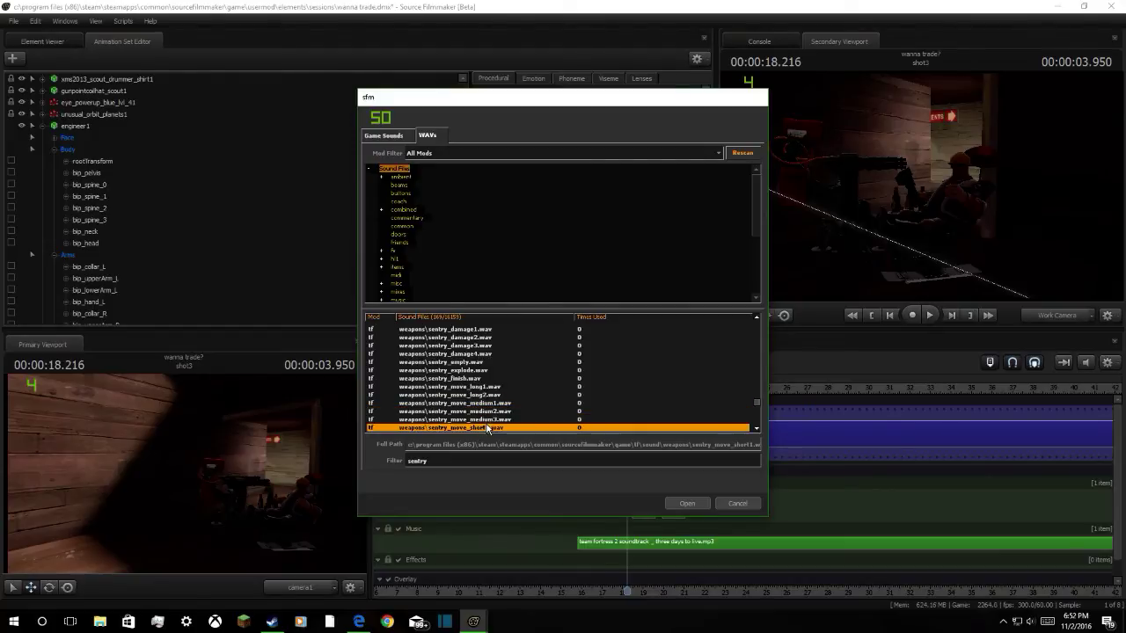
scroll(485, 426, down, 1)
click(489, 420)
click(486, 428)
scroll(487, 429, down, 2)
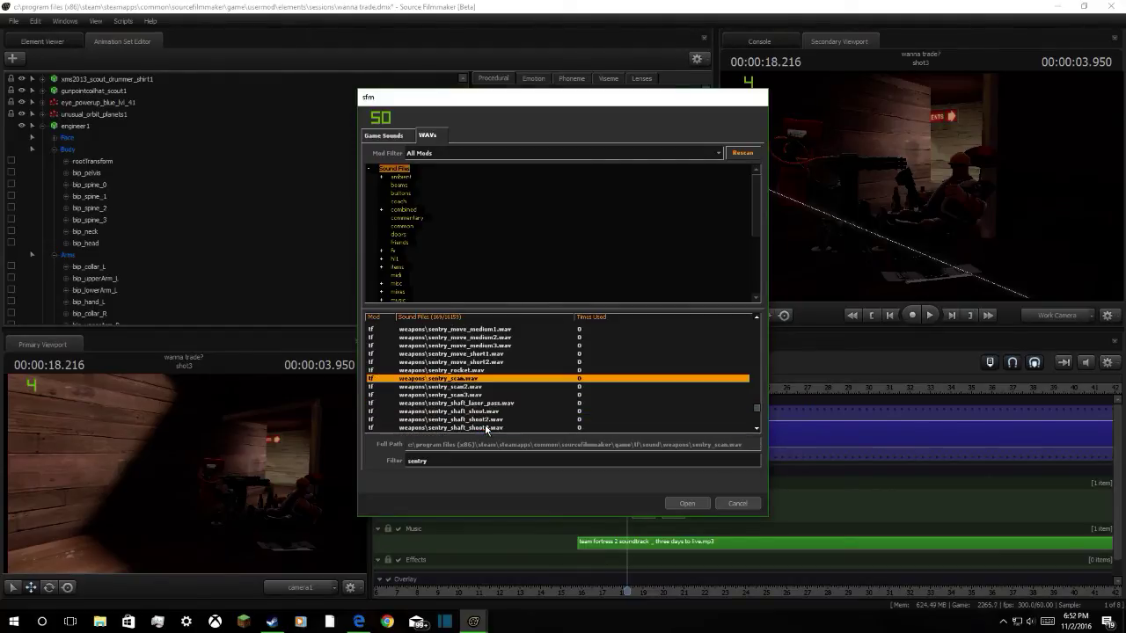
click(480, 387)
click(479, 395)
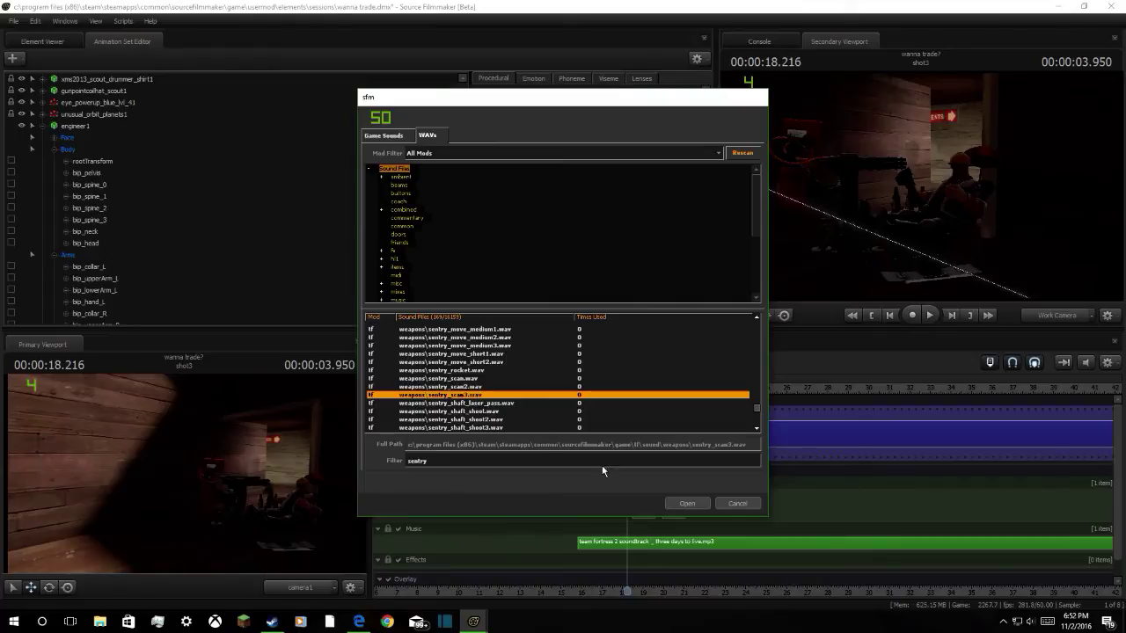
click(686, 503)
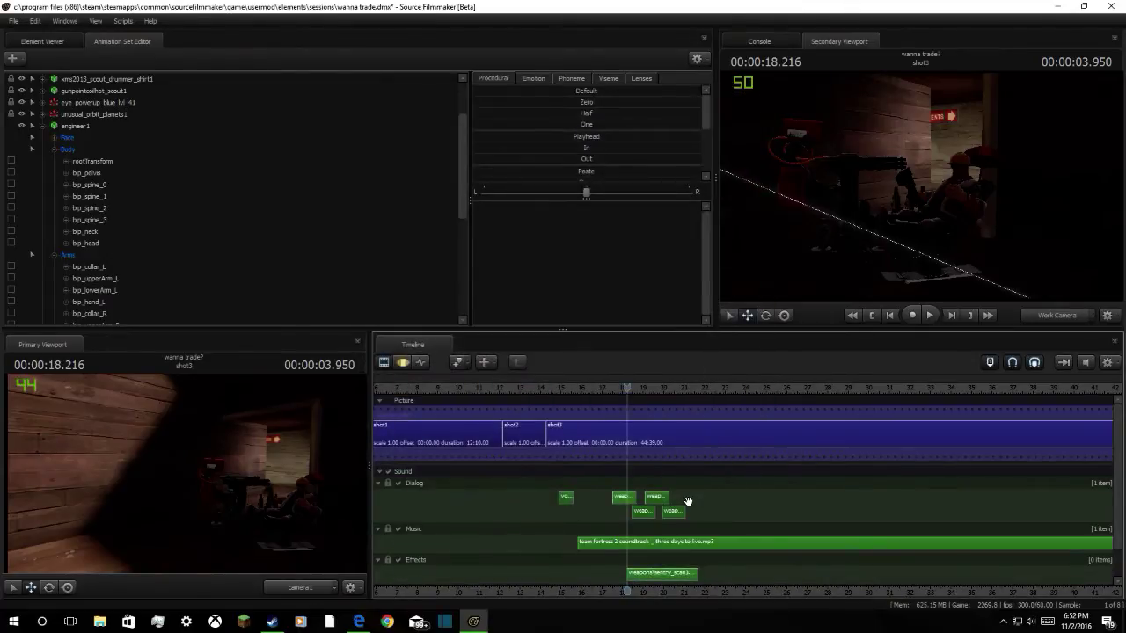
Play shot3 from about 18.2 s and again from about 17.4 s to check the sentry scan sound's timing
key(space)
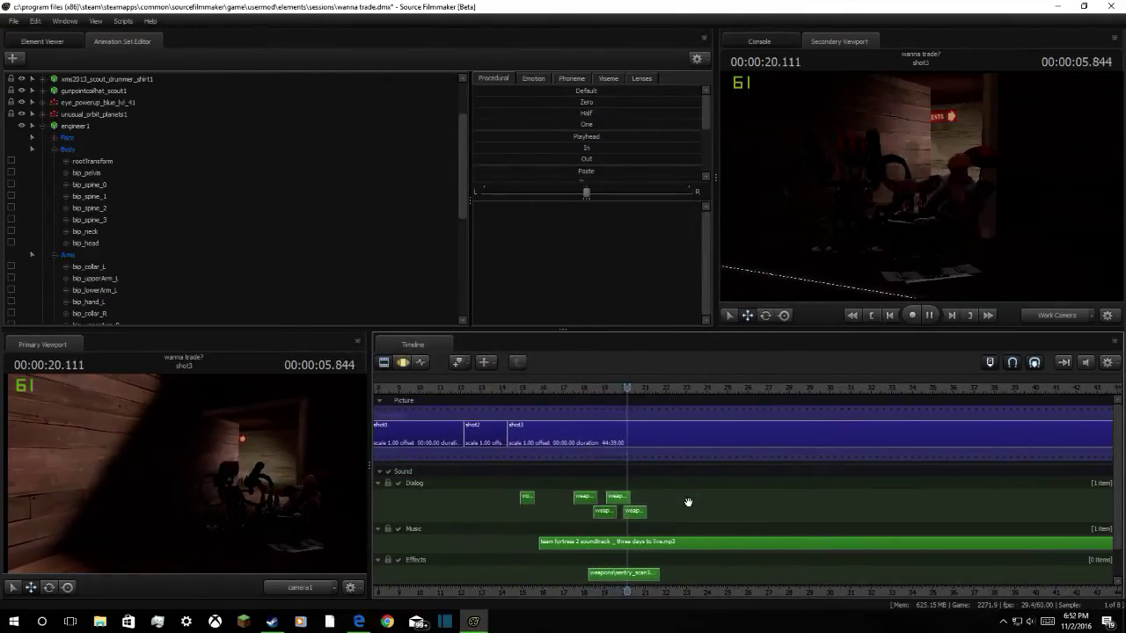
key(space)
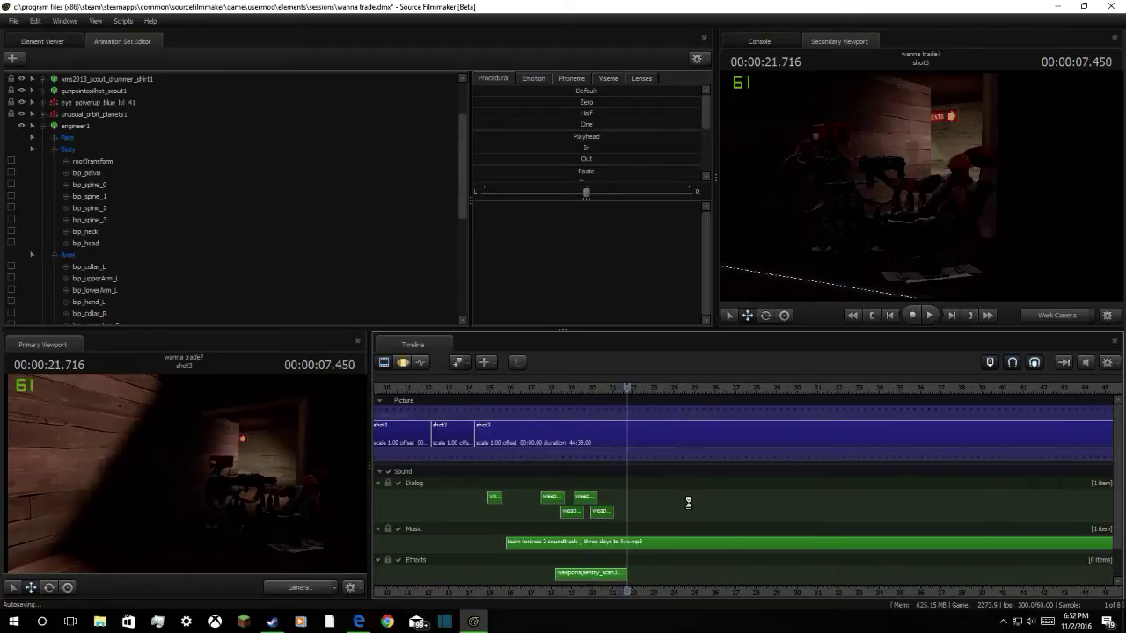
drag(636, 379, 537, 431)
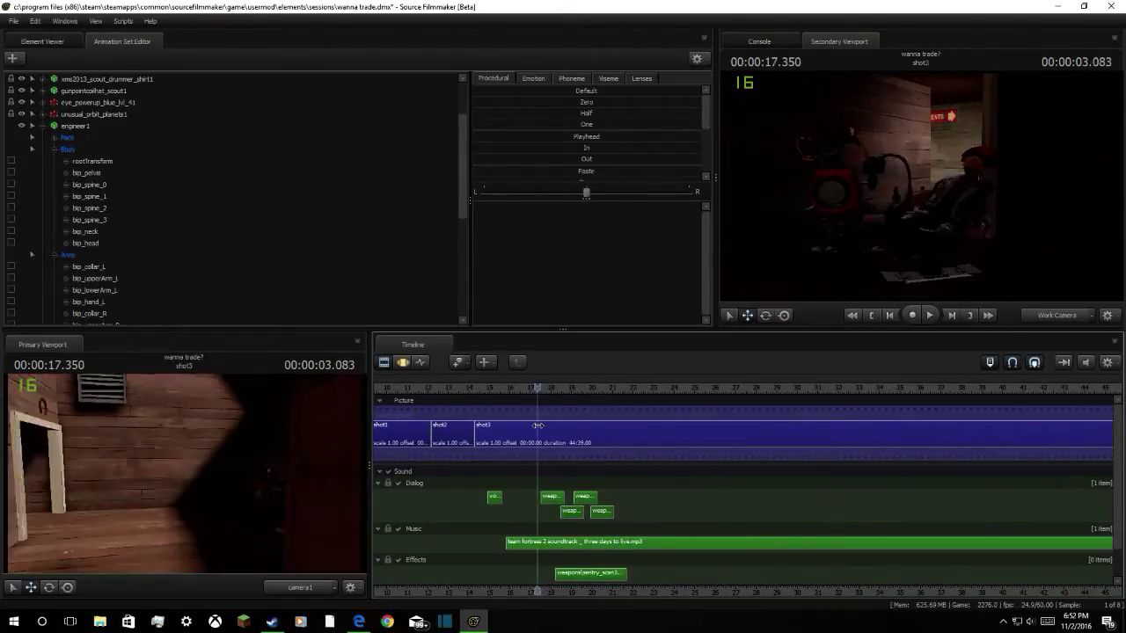
key(space)
key(space)
scroll(89, 192, up, 2)
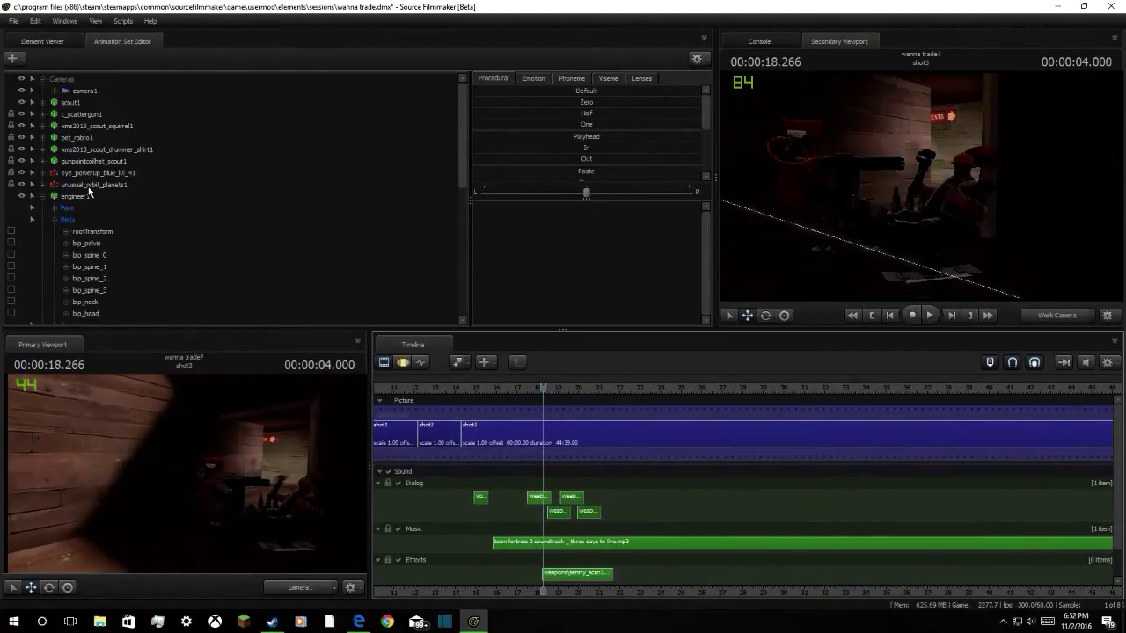
click(84, 91)
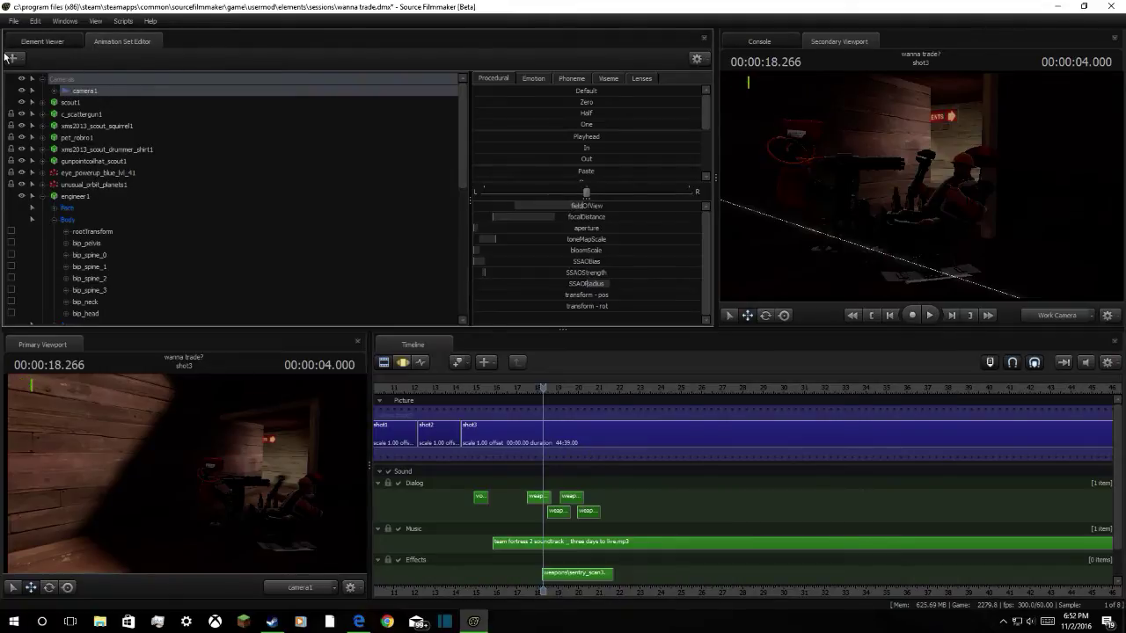
click(11, 58)
click(80, 97)
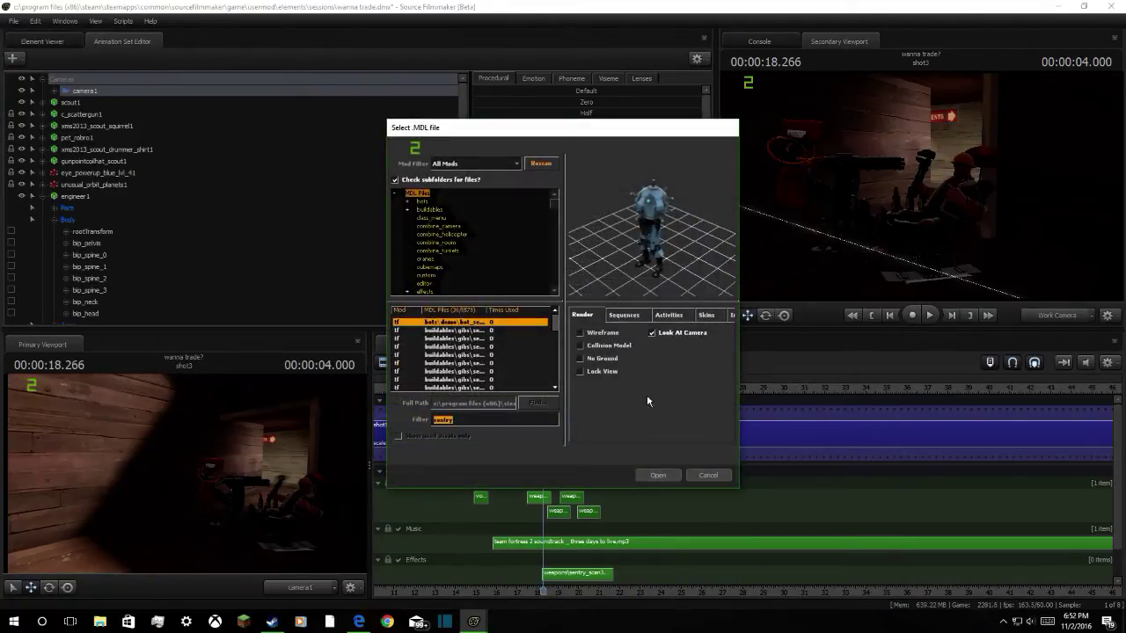
click(709, 475)
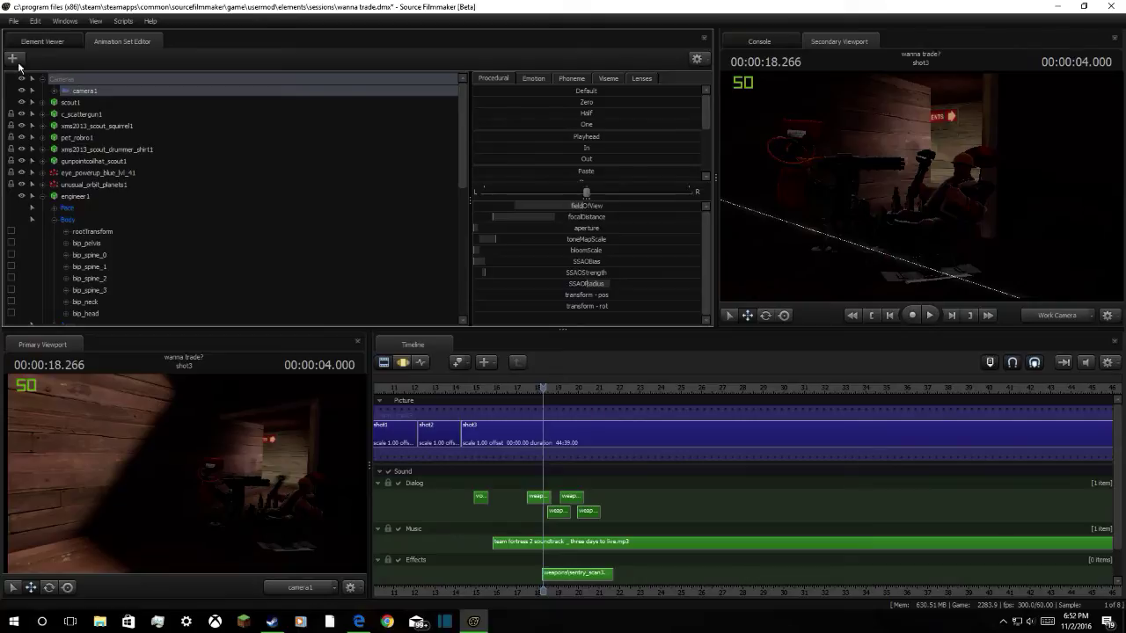
Create an animation set for a new light in shot3
click(12, 58)
click(66, 88)
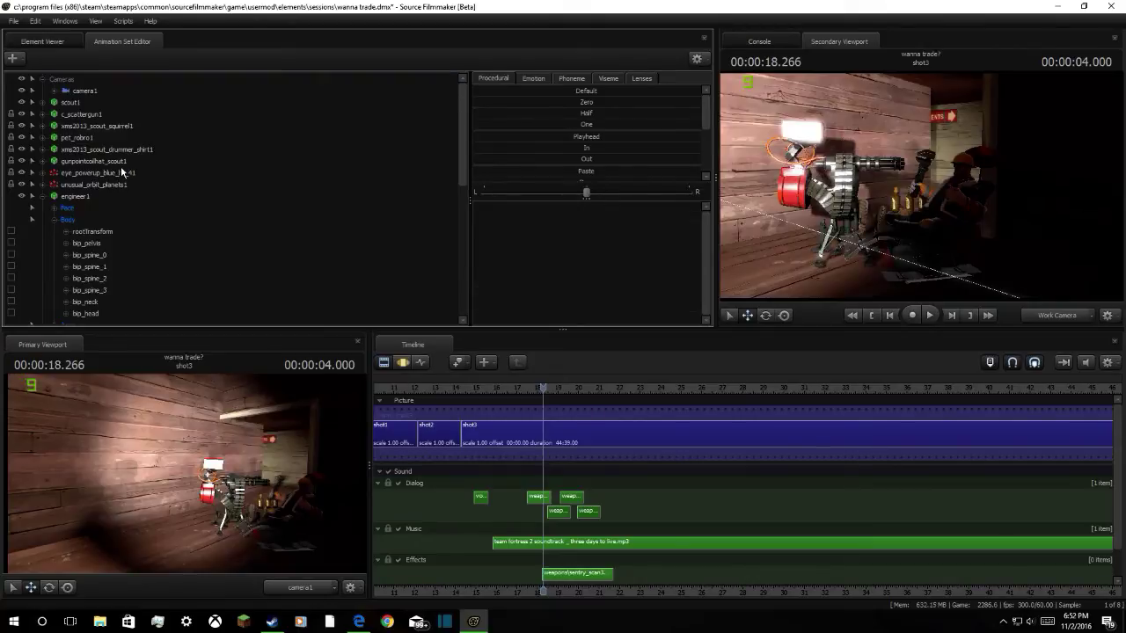
scroll(70, 128, down, 4)
scroll(69, 127, up, 4)
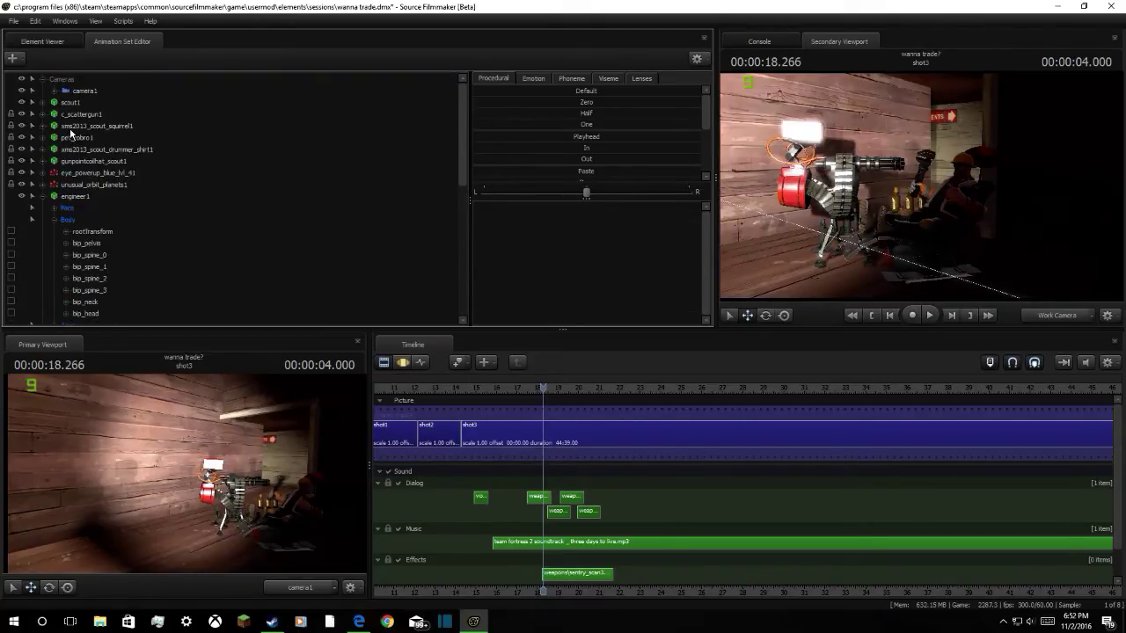
Collapse the Cameras group and engineer1, and expand the Lights group
click(42, 80)
click(51, 184)
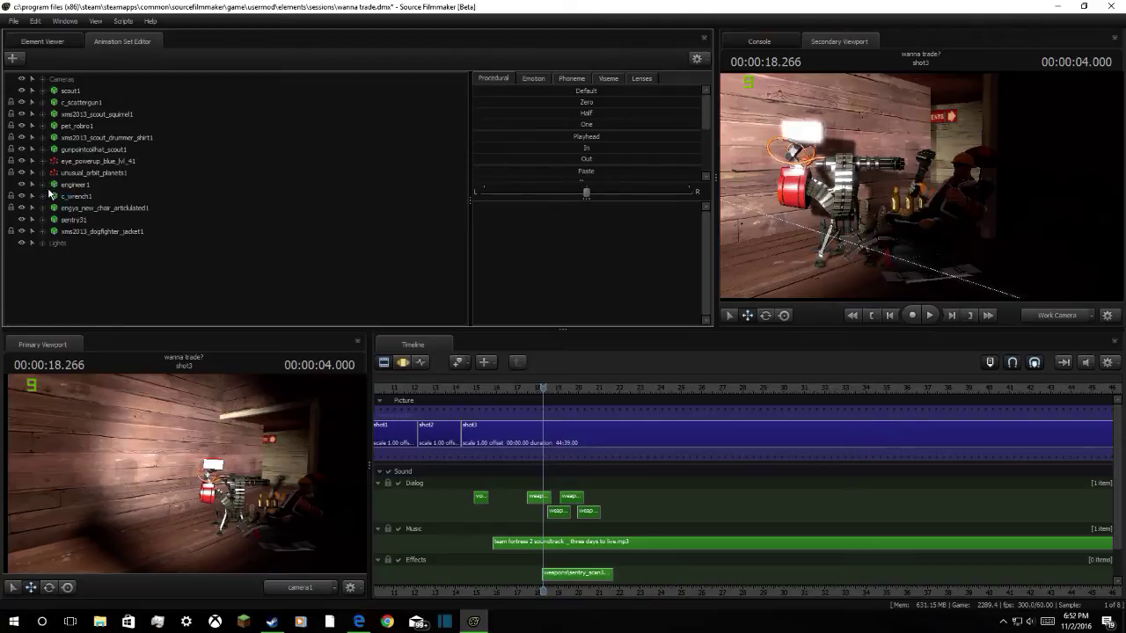
click(57, 244)
click(42, 243)
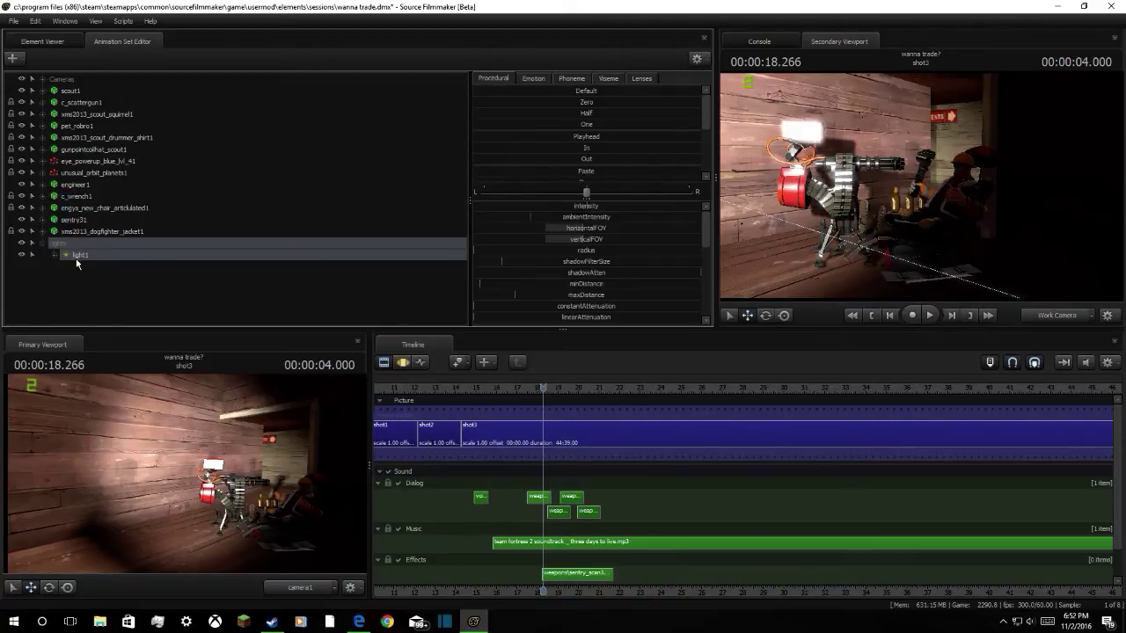
View through light1 in the Primary Viewport and, in the Motion Editor, position it to illuminate the sentry and the seated Engineer
click(221, 434)
click(565, 326)
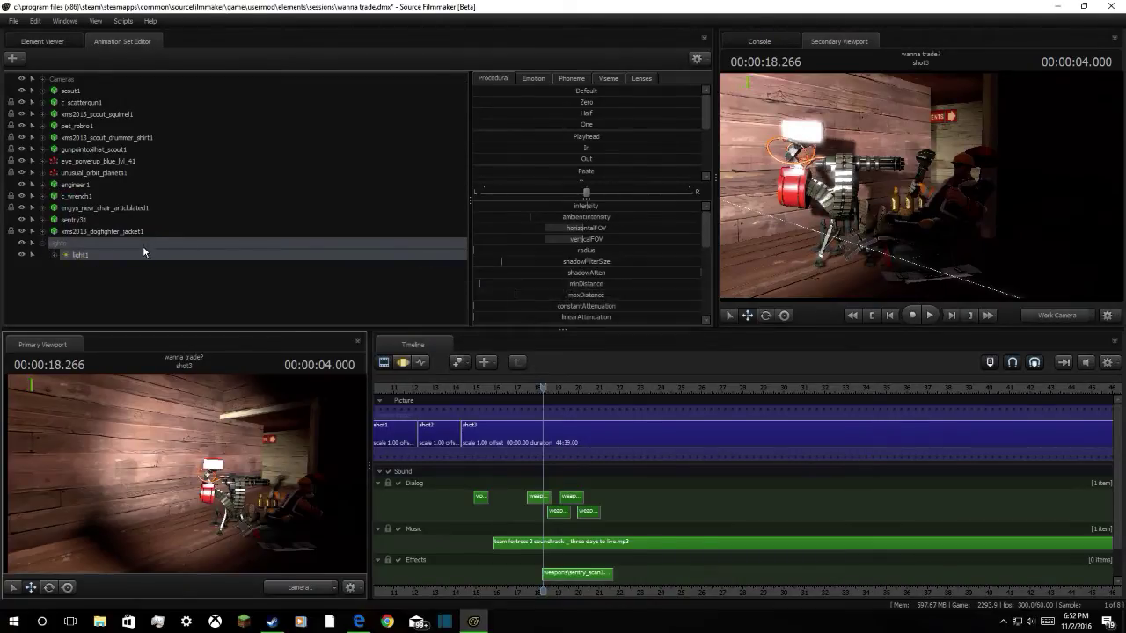
drag(142, 252, 207, 444)
click(485, 430)
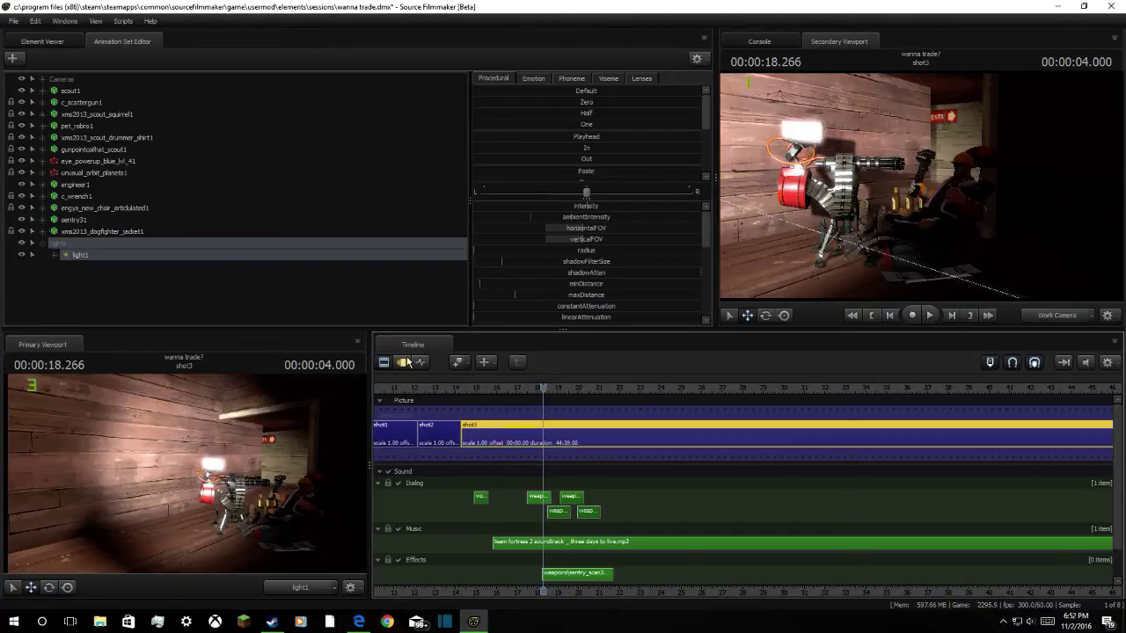
click(405, 363)
drag(155, 469, 184, 471)
key(w)
key(s)
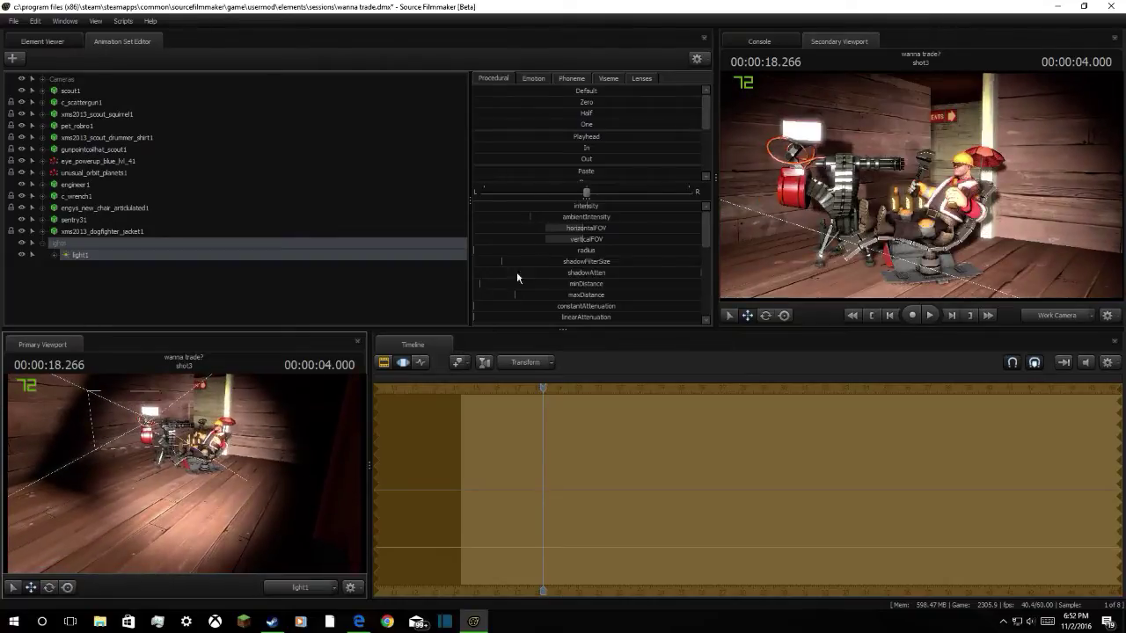
Lower light1's intensity and reposition the light while checking the scene through camera1 in the Secondary Viewport
drag(565, 211, 534, 212)
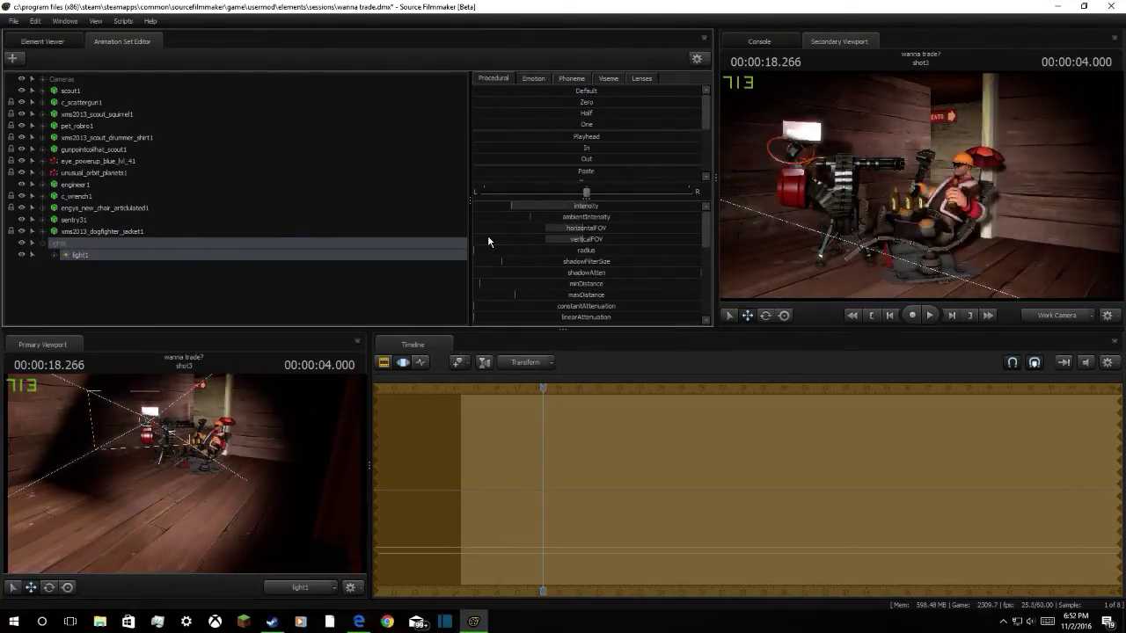
key(space)
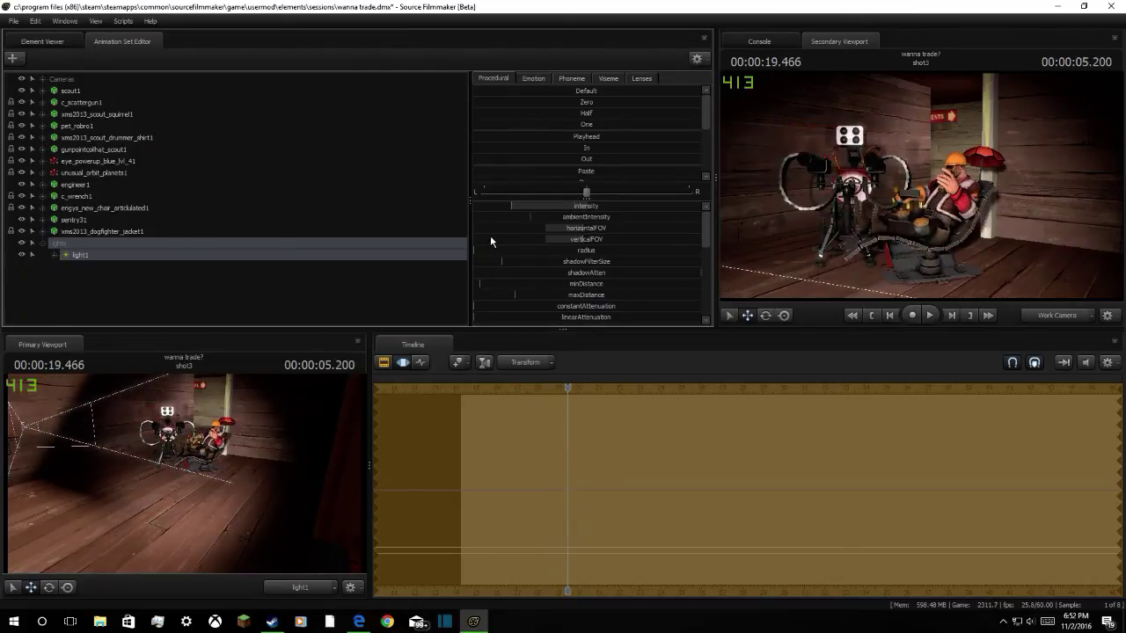
click(1068, 318)
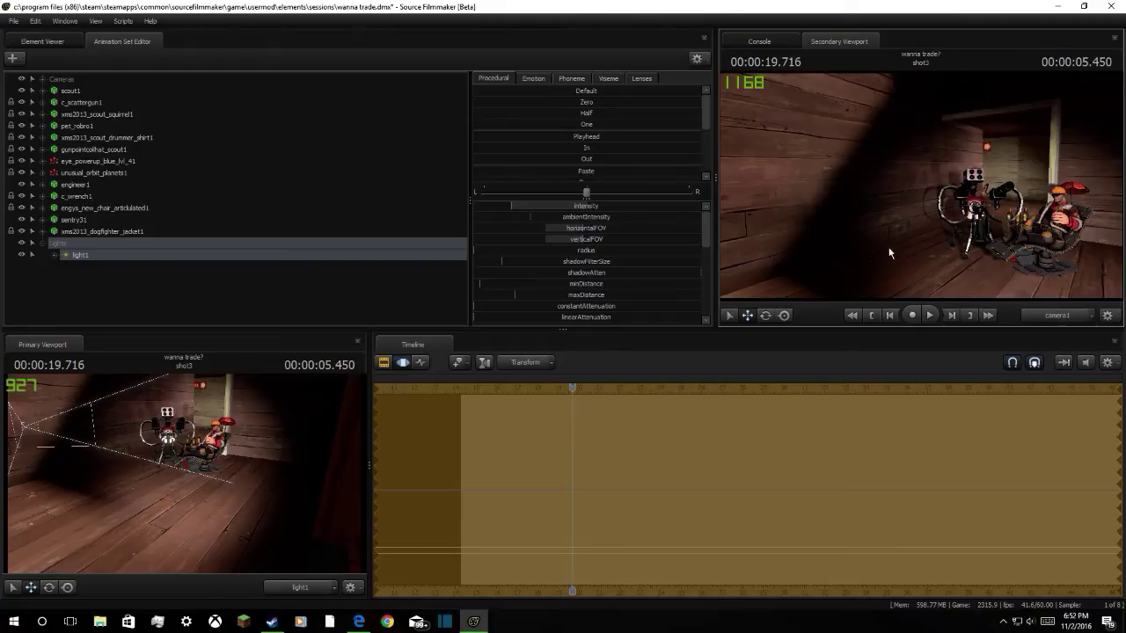
mouse_move(292, 439)
mouse_down()
mouse_move(255, 438)
mouse_move(292, 427)
mouse_up()
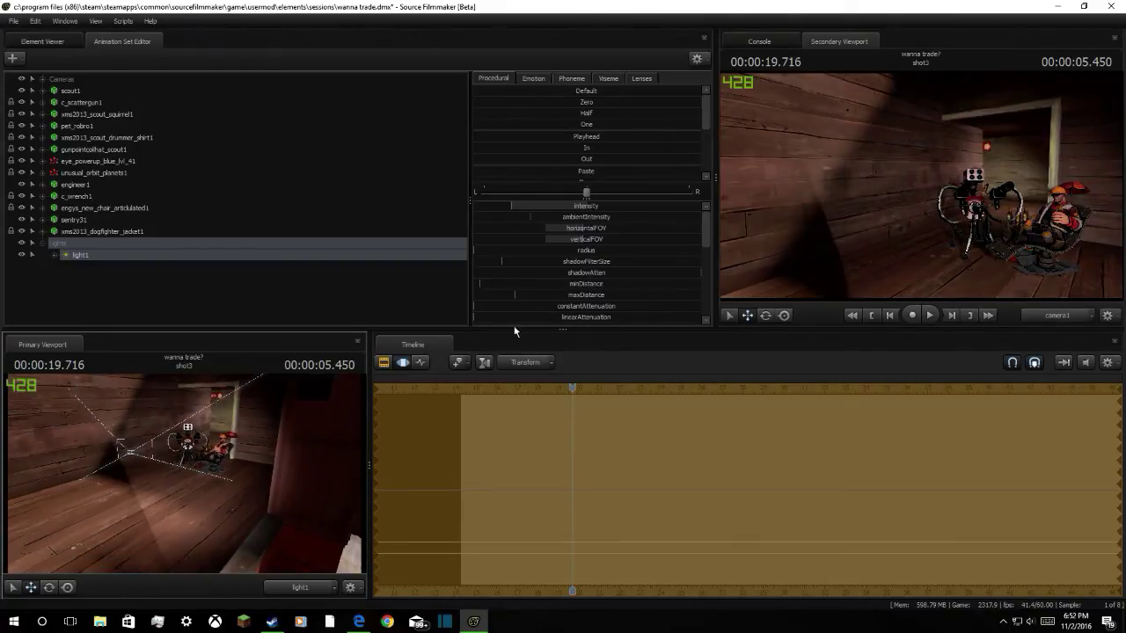
Tint light1 a warm colour by reducing its color_red, color_green and color_blue, keeping red highest and blue lowest, and raise its intensity
scroll(622, 264, down, 4)
scroll(621, 259, down, 2)
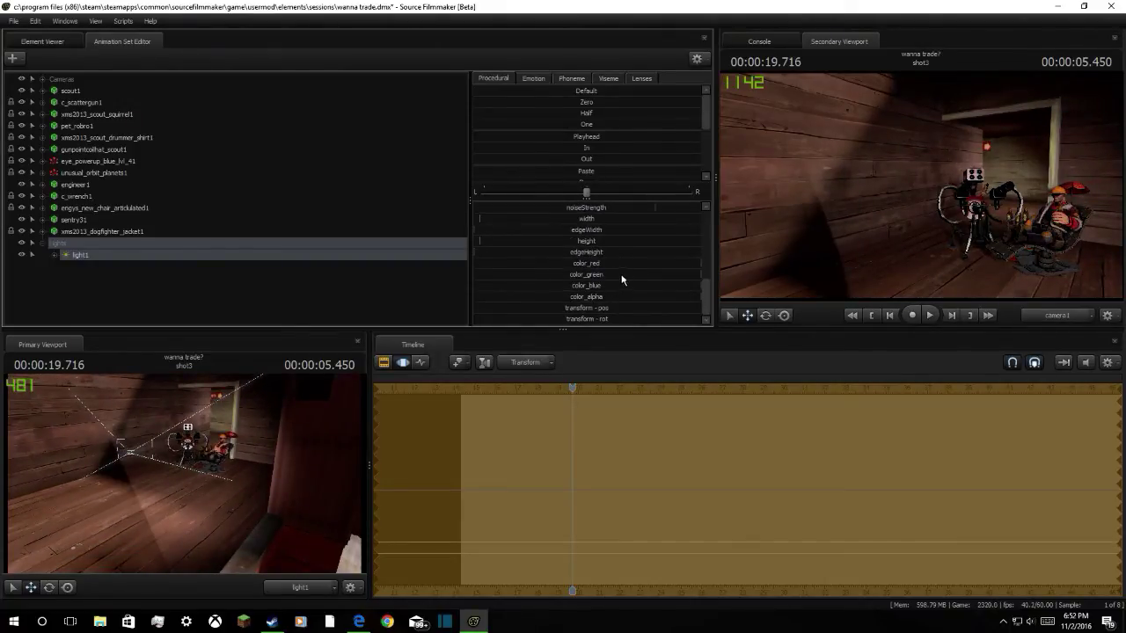
drag(621, 263, 443, 305)
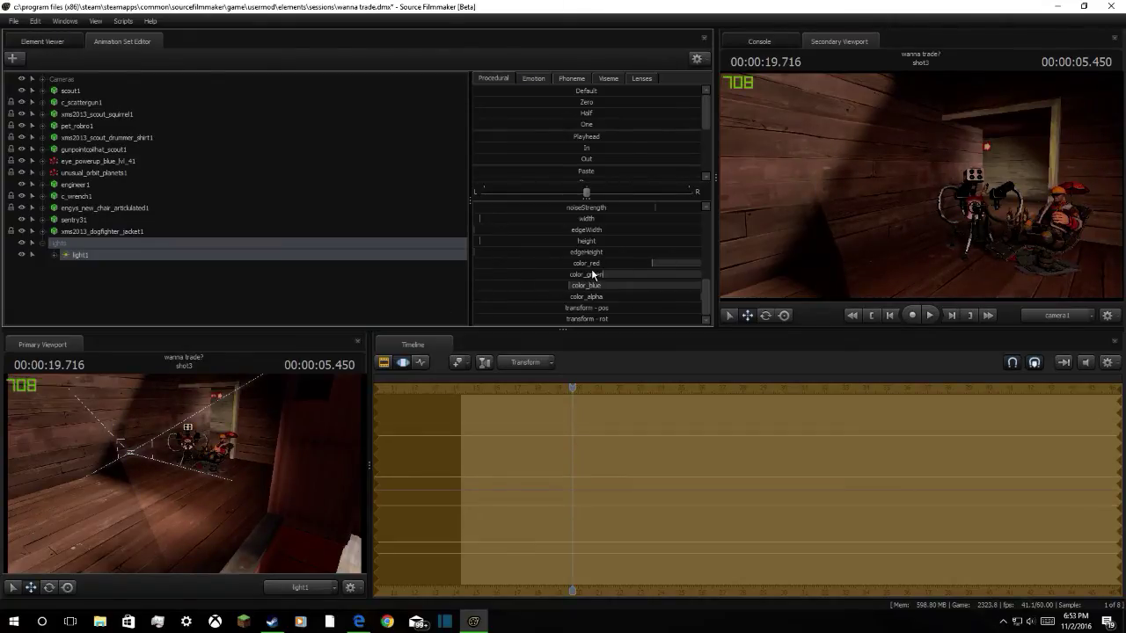
scroll(582, 278, up, 2)
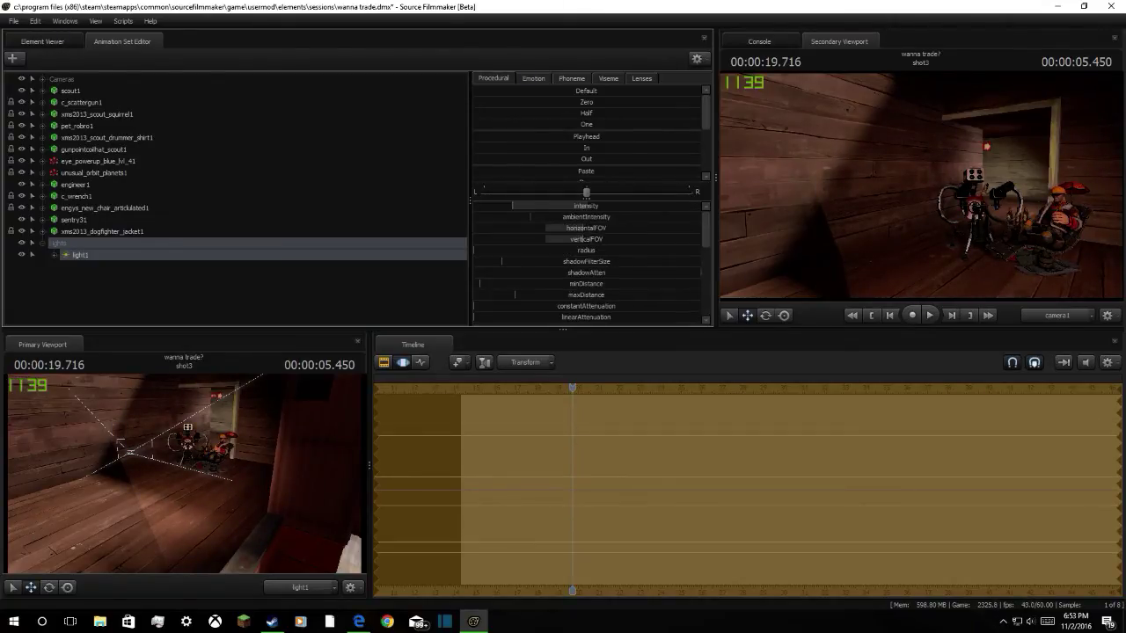
drag(513, 206, 539, 206)
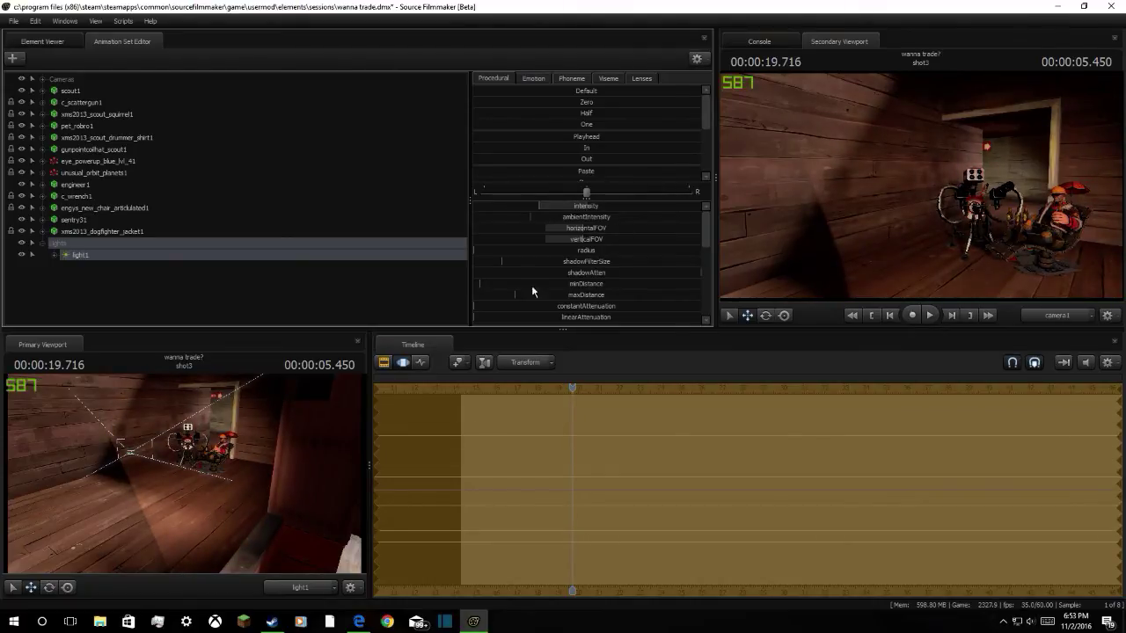
Move light1 closer to the sentry and the seated Engineer, and lower its intensity to near the minimum
drag(159, 471, 189, 463)
key(w)
key(s)
drag(569, 205, 508, 225)
drag(336, 426, 331, 425)
key(w)
key(s)
right_drag(319, 429, 301, 433)
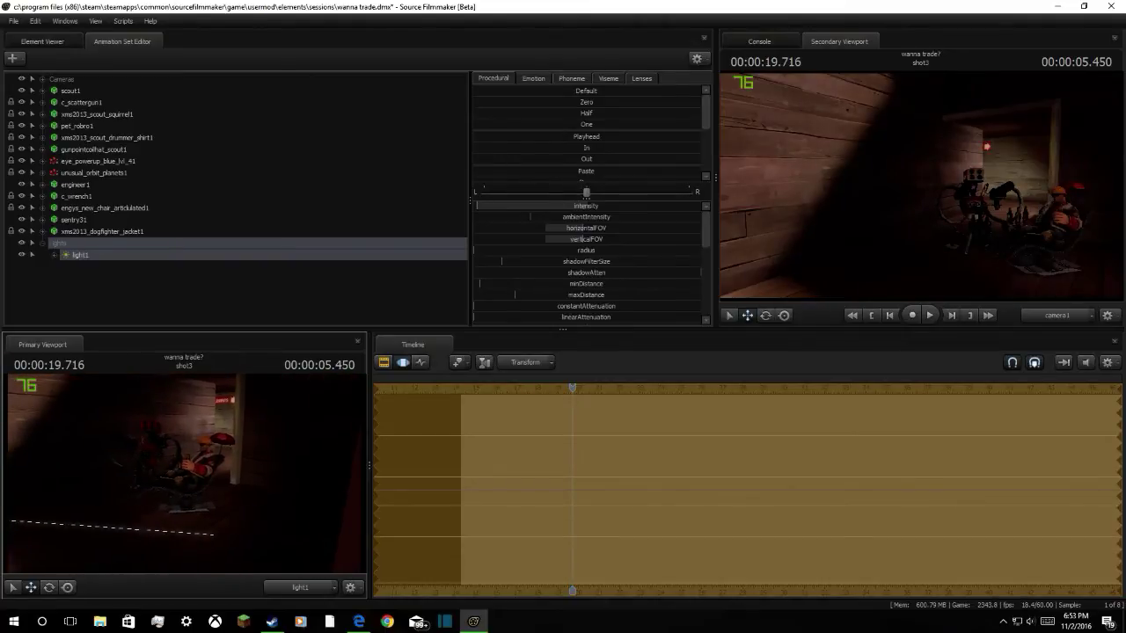
drag(633, 208, 635, 209)
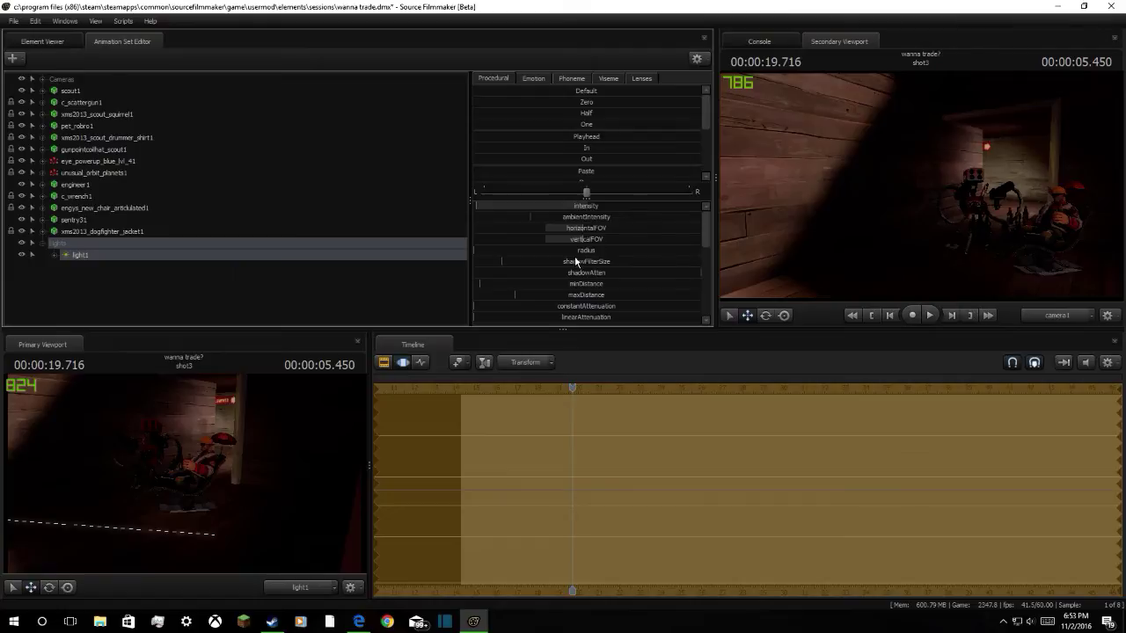
Re-aim light1 at the sentry and Engineer, raise its intensity slightly, and check the lighting in playback
drag(288, 392, 285, 398)
right_drag(288, 384, 184, 475)
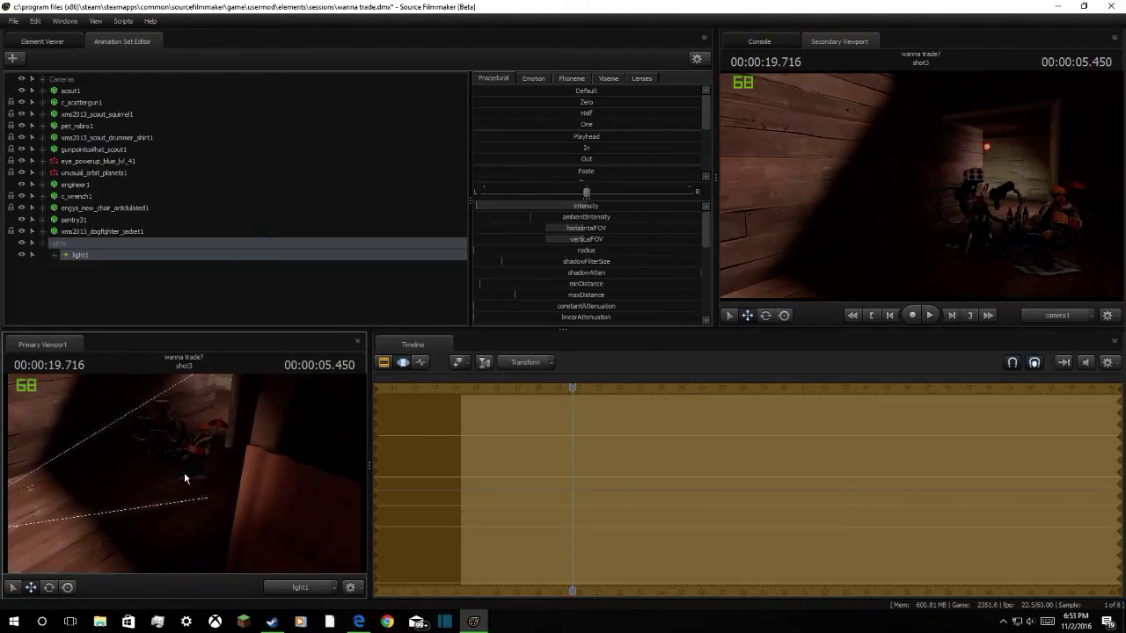
mouse_move(591, 206)
mouse_down()
mouse_move(607, 207)
mouse_move(581, 207)
mouse_up()
drag(187, 475, 184, 475)
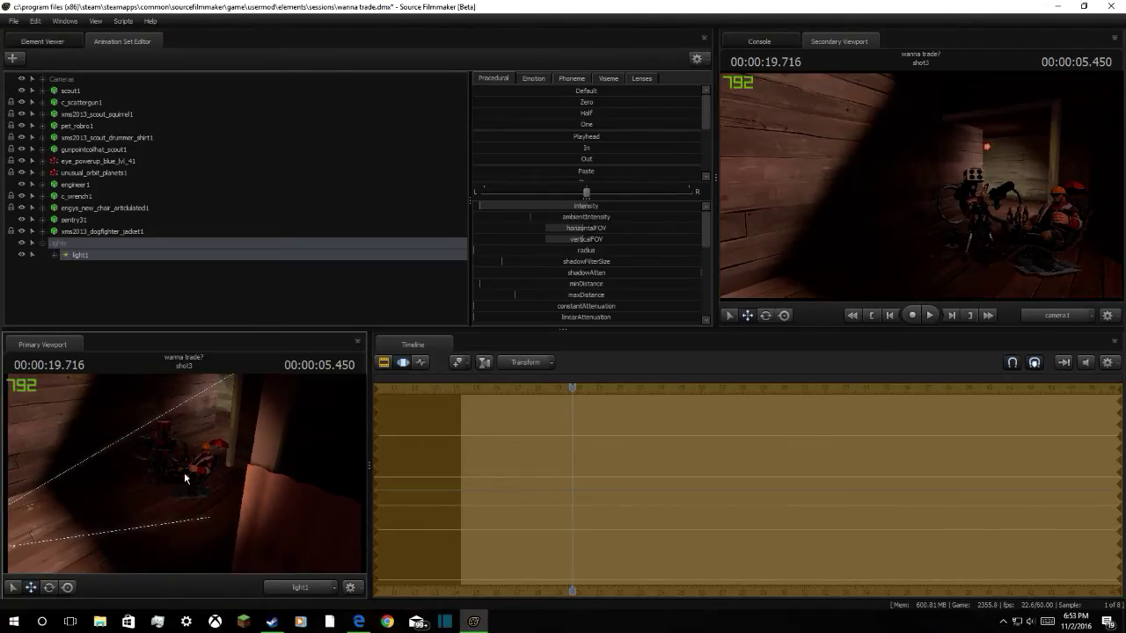
key(space)
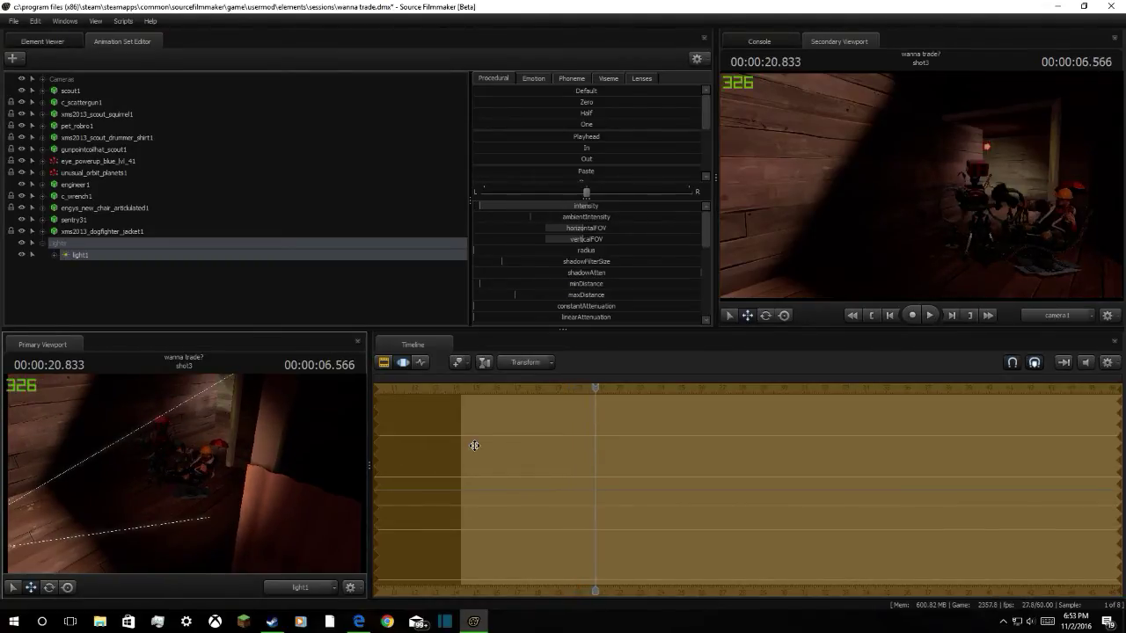
right_drag(210, 465, 209, 465)
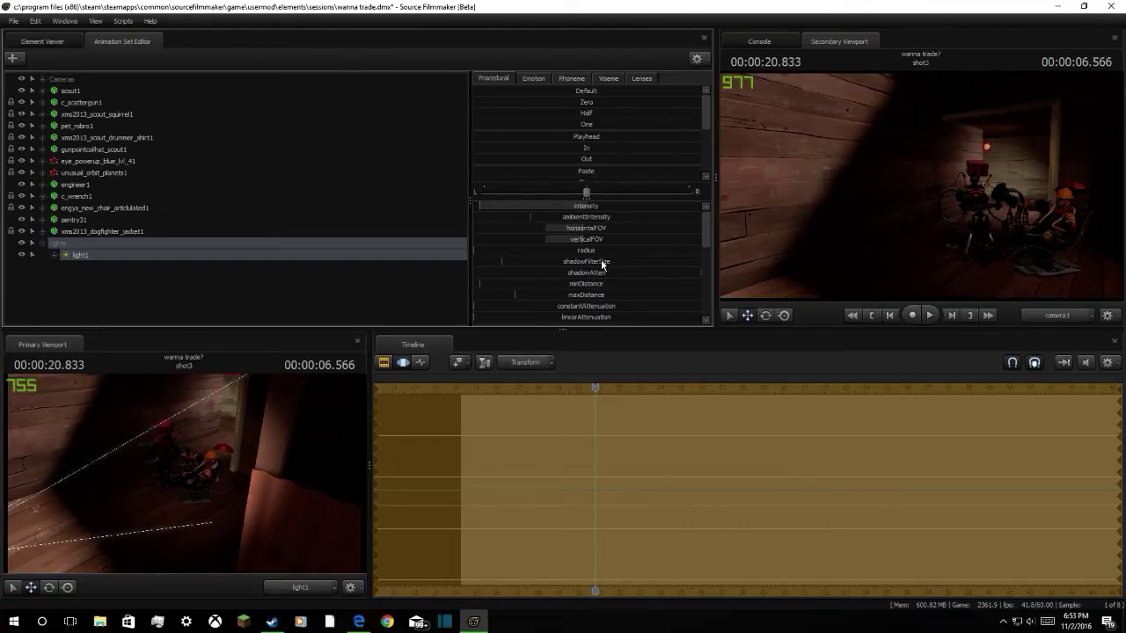
Raise light1's shadowFilterSize to the maximum, adjust its shadowDepthBias, and check the shadows in playback
drag(602, 262, 802, 262)
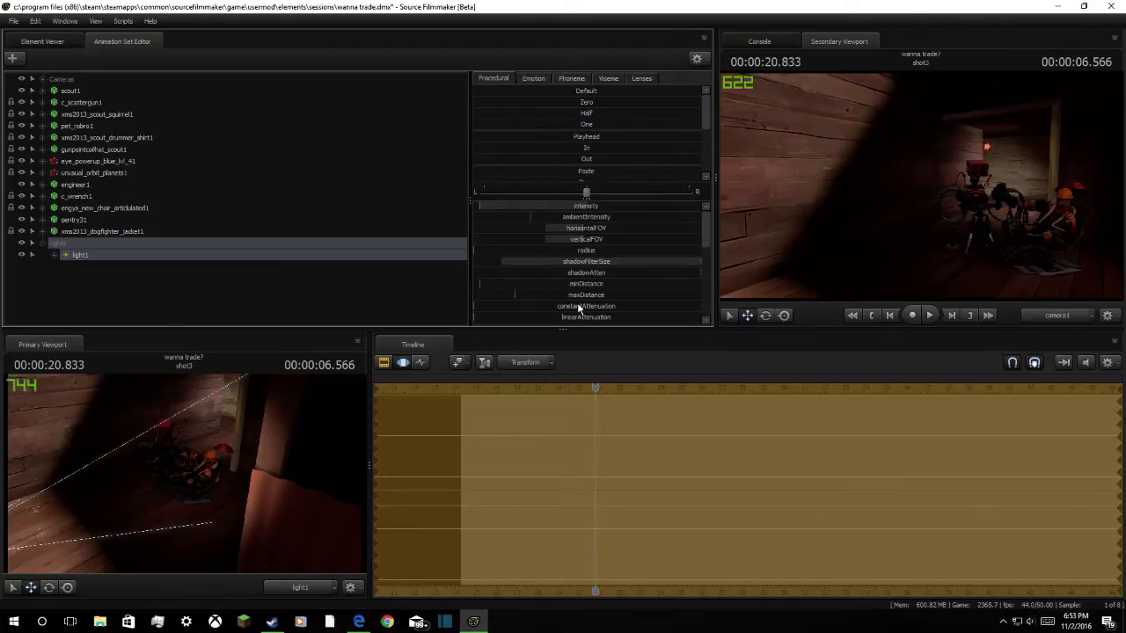
mouse_move(578, 308)
mouse_down()
mouse_move(651, 307)
mouse_move(563, 307)
mouse_up()
mouse_move(475, 307)
mouse_down()
mouse_move(561, 307)
mouse_move(472, 338)
mouse_move(474, 305)
mouse_up()
scroll(599, 295, down, 1)
drag(584, 304, 480, 305)
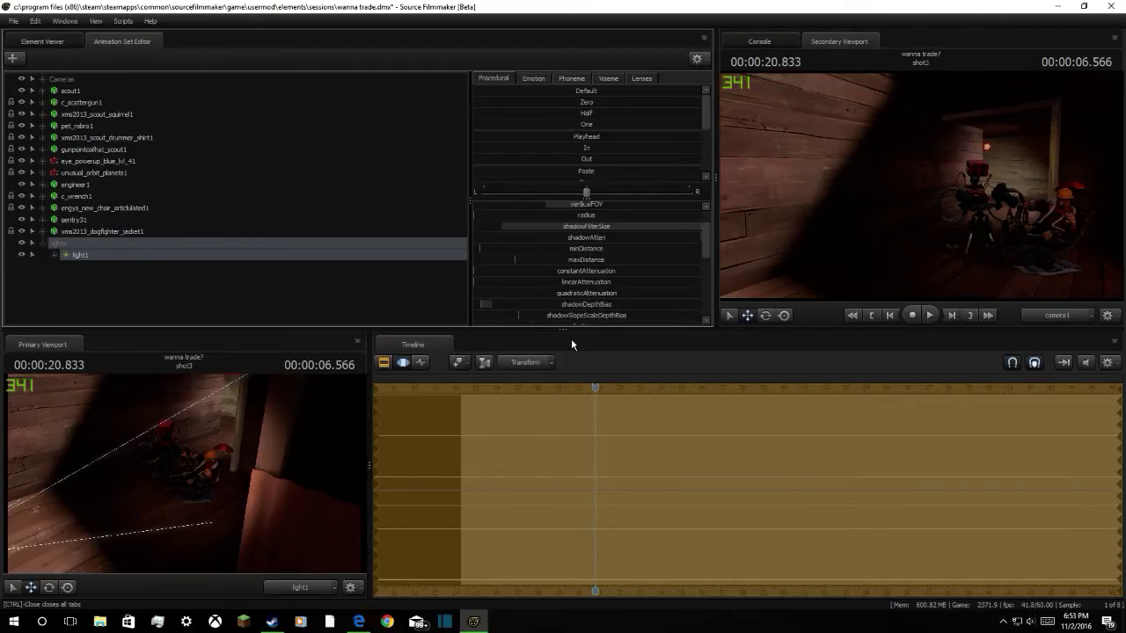
key(space)
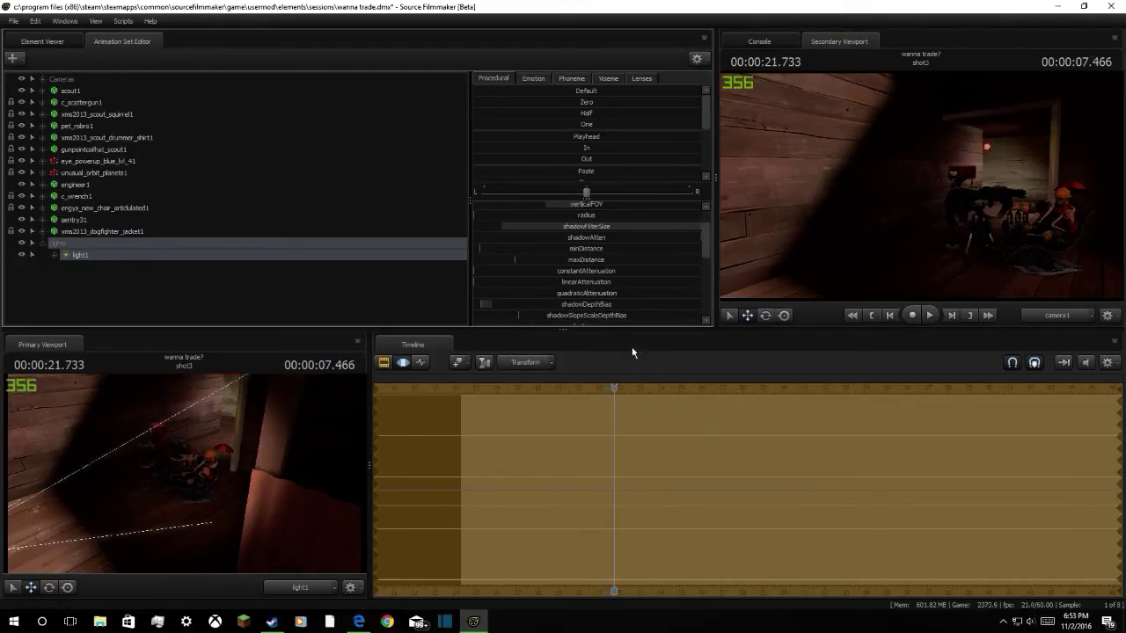
Raise light1's intensity slightly and lower its shadowAtten to the minimum, checking the result in playback
scroll(618, 275, up, 1)
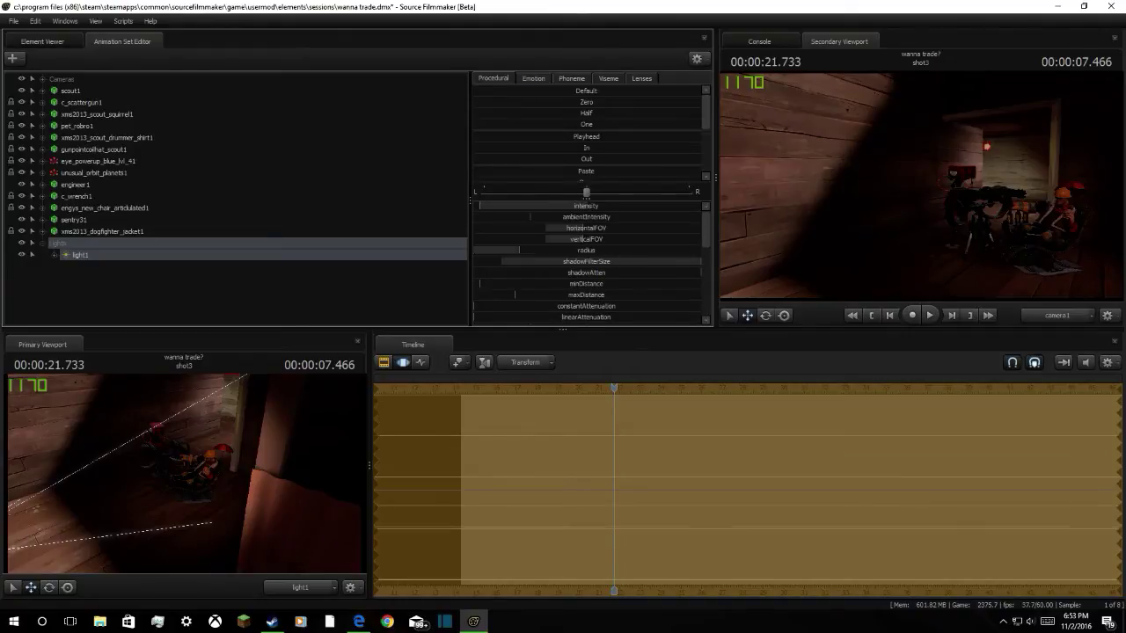
drag(480, 206, 492, 206)
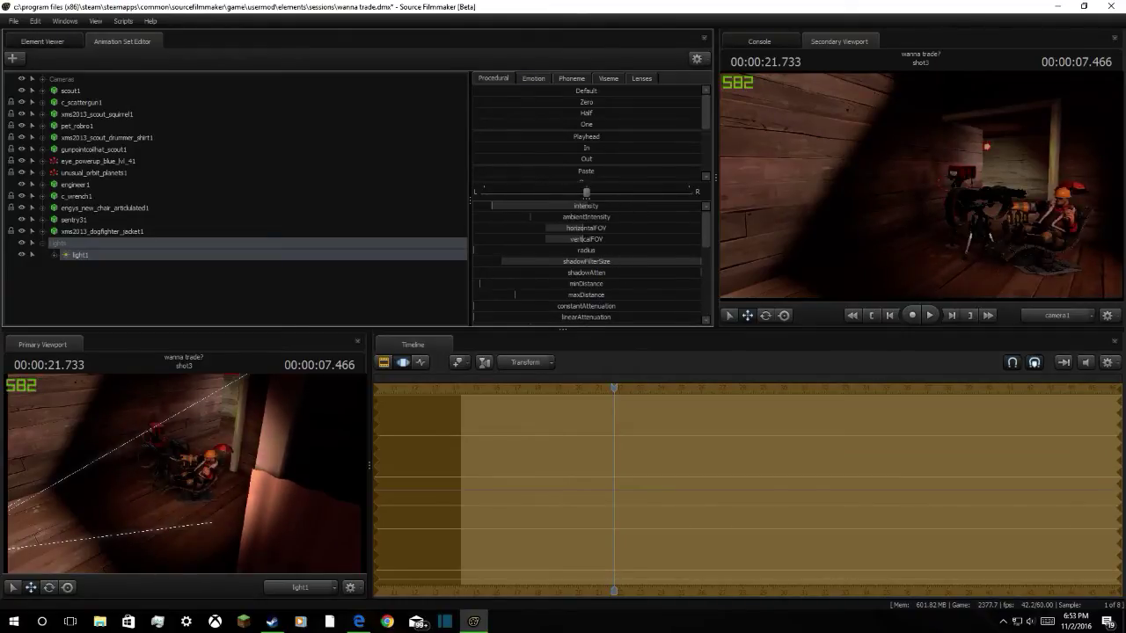
key(space)
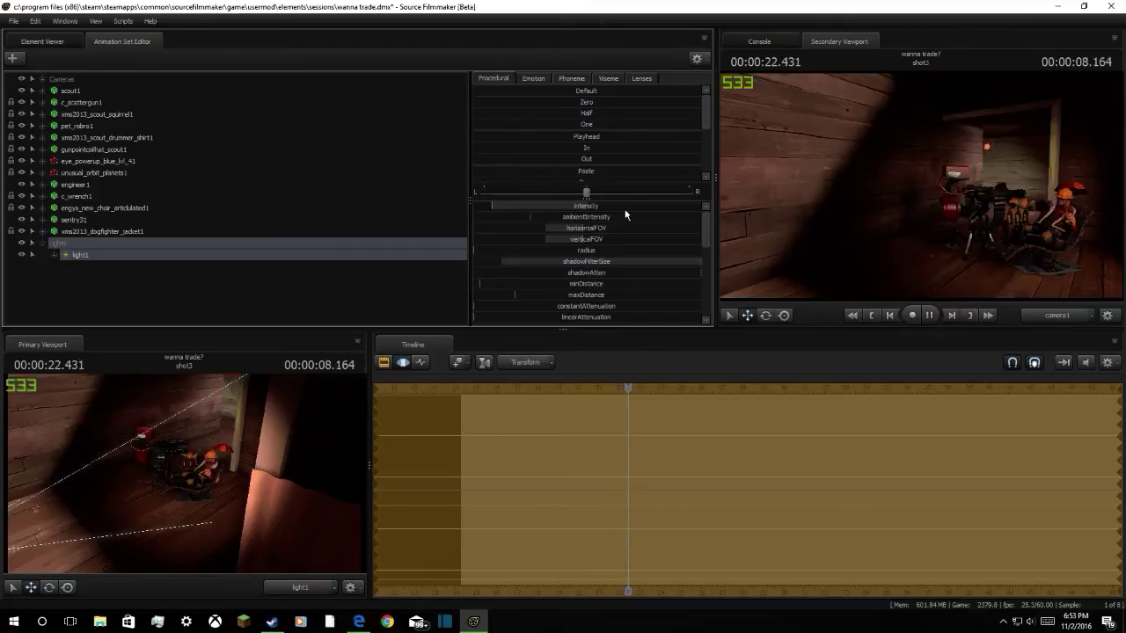
key(space)
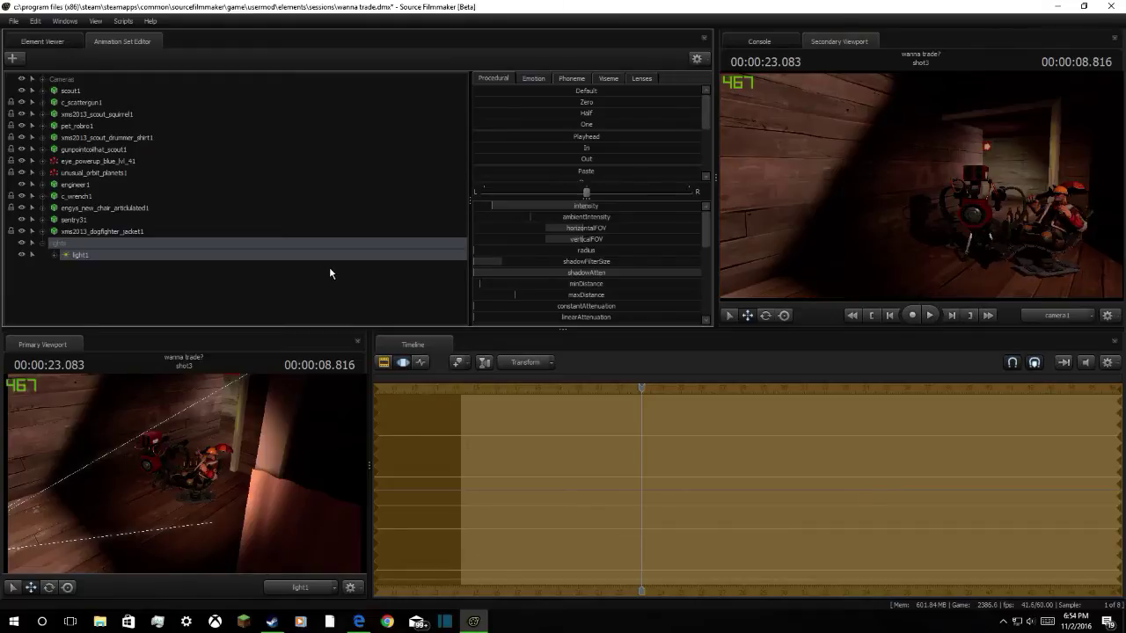
Set light1's shadowFilterSize to a moderate value and replay shot3 from near its start to check the softened shadows
key(space)
drag(536, 262, 616, 265)
key(space)
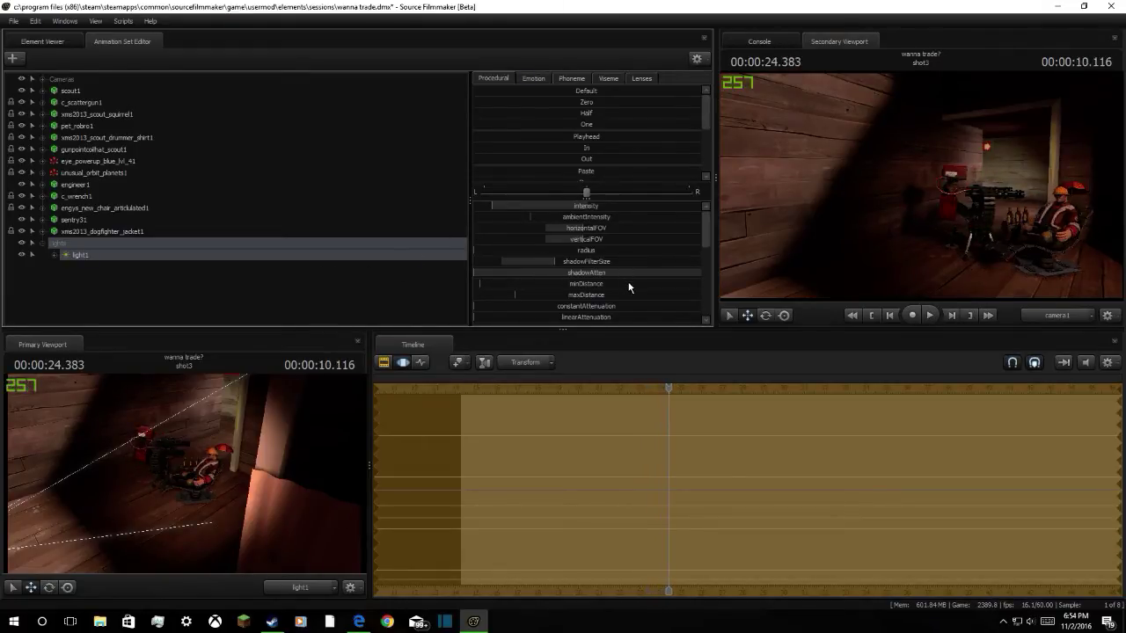
key(space)
drag(673, 386, 478, 403)
key(space)
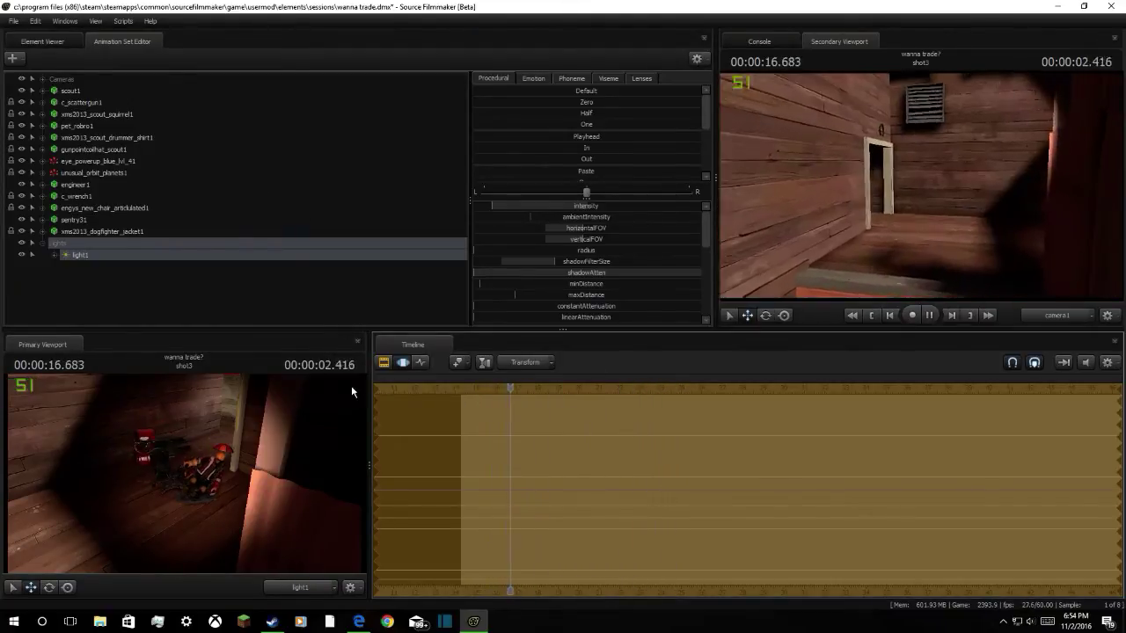
drag(379, 405, 339, 443)
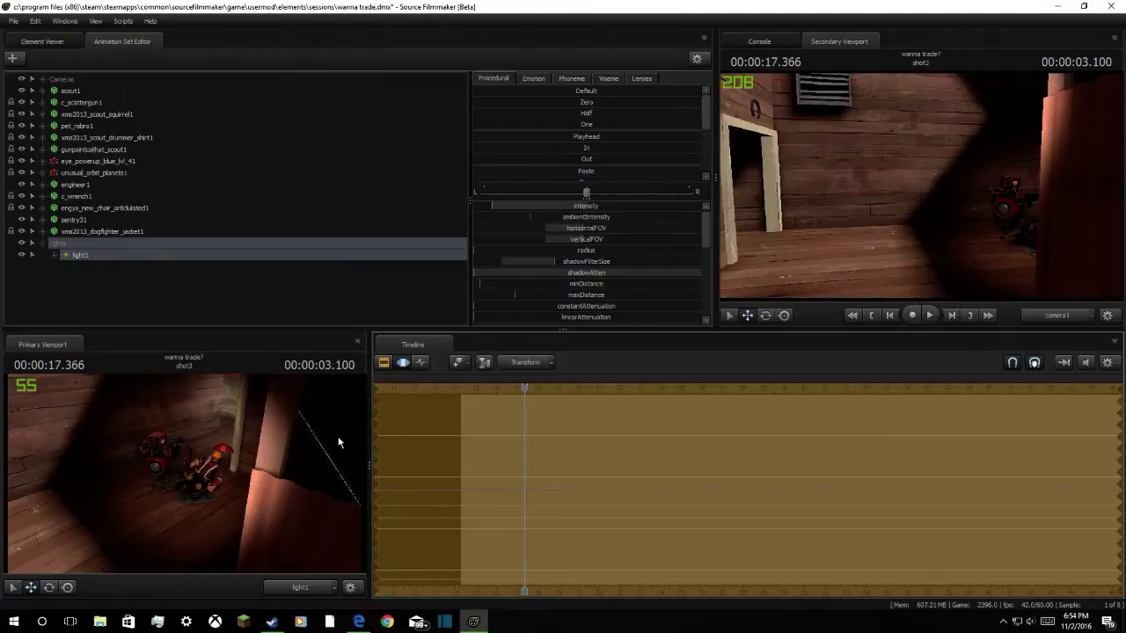
key(space)
key(space)
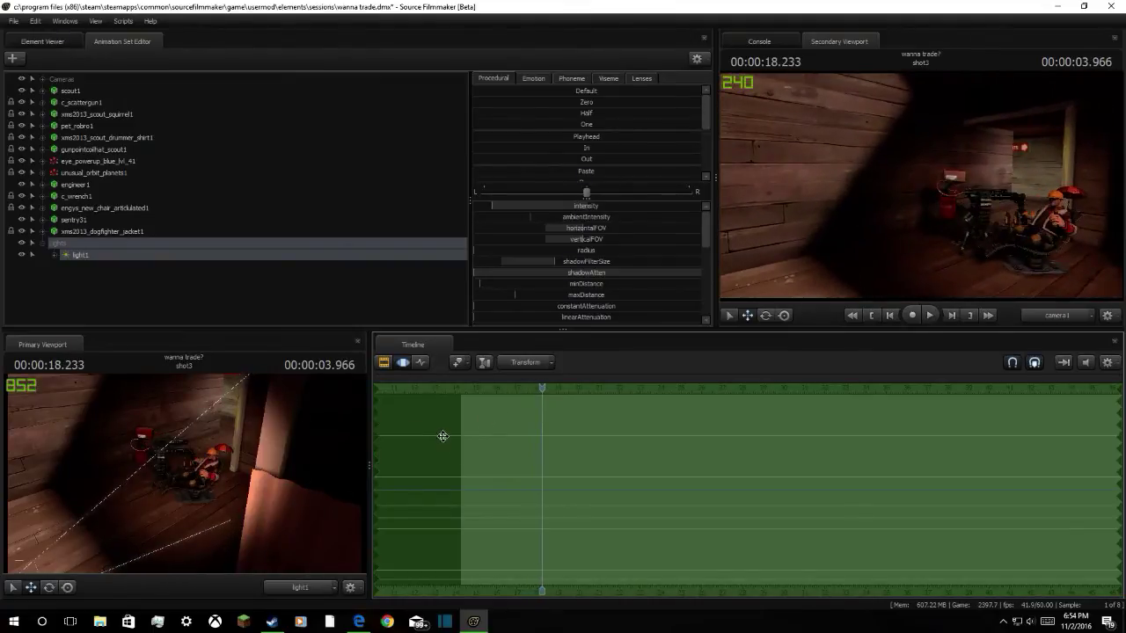
Restrict the time selection to the later part of shot3, with a falloff from about 17 s to 20 s
drag(376, 452, 523, 447)
key(space)
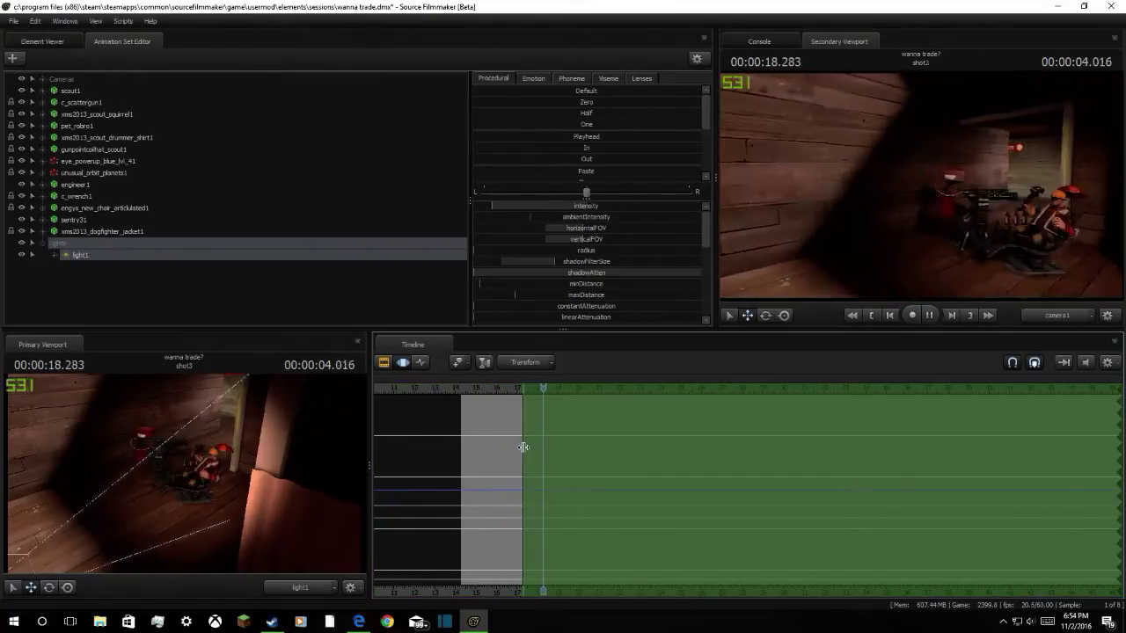
key(space)
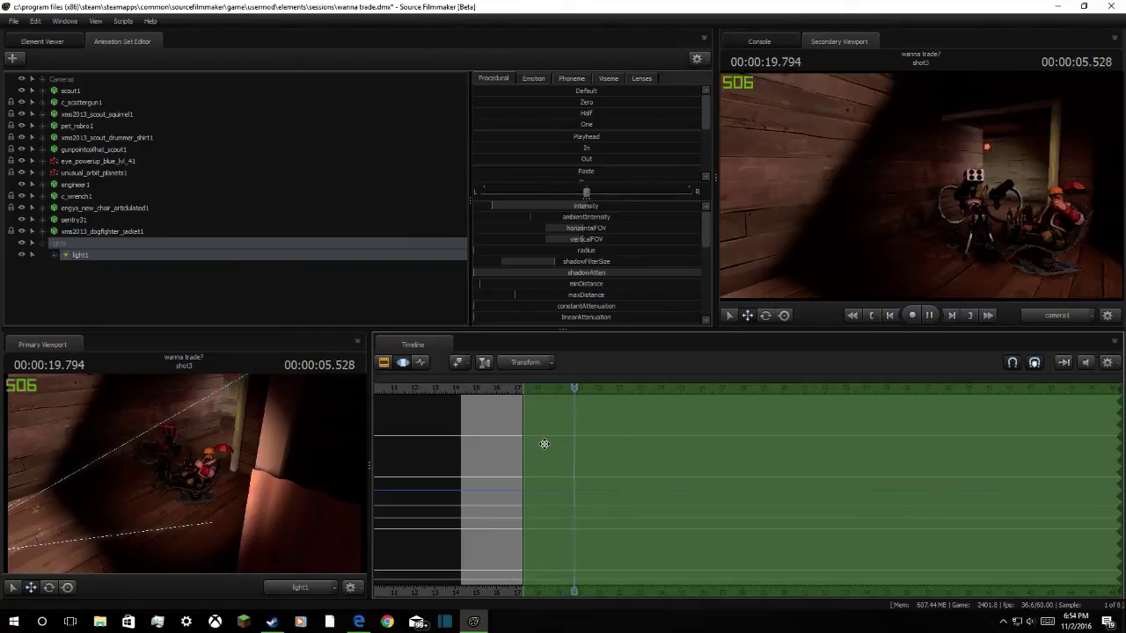
mouse_move(544, 443)
mouse_down()
mouse_move(534, 445)
mouse_move(579, 442)
mouse_up()
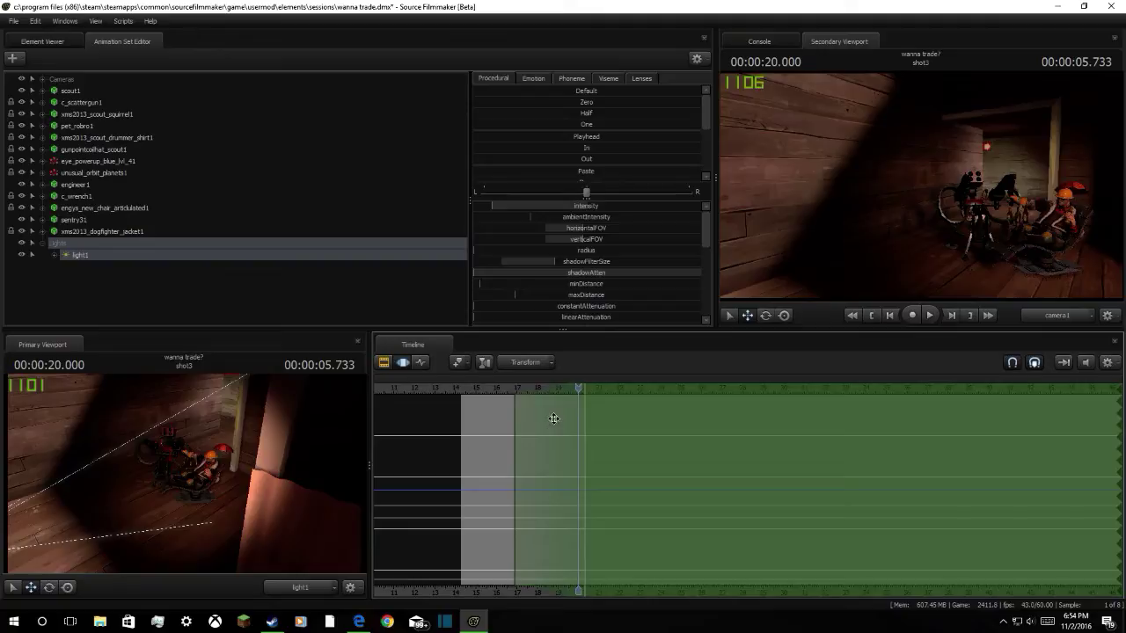
Expand the Cameras group, view through camera1 in the Primary Viewport, and select camera1 for editing
click(41, 80)
click(71, 90)
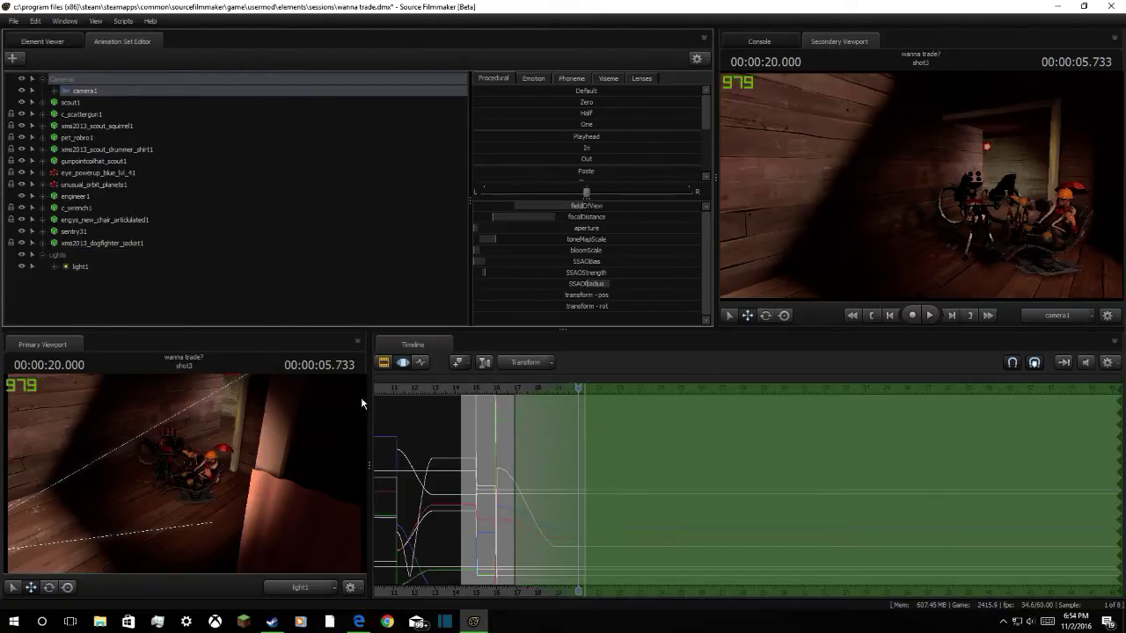
drag(198, 284, 229, 454)
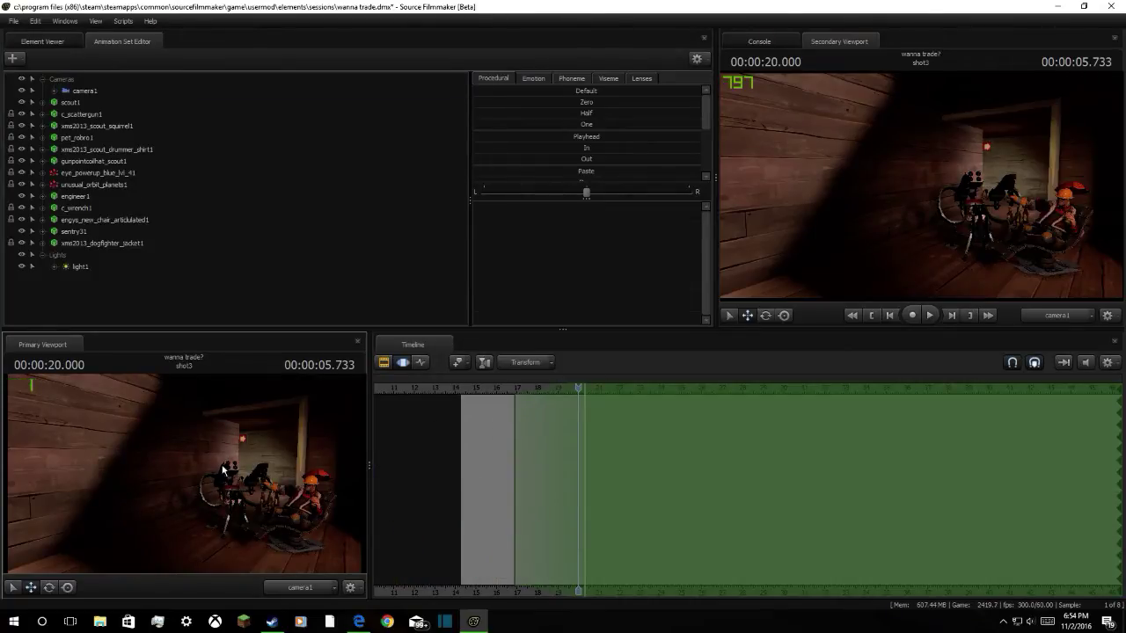
click(92, 94)
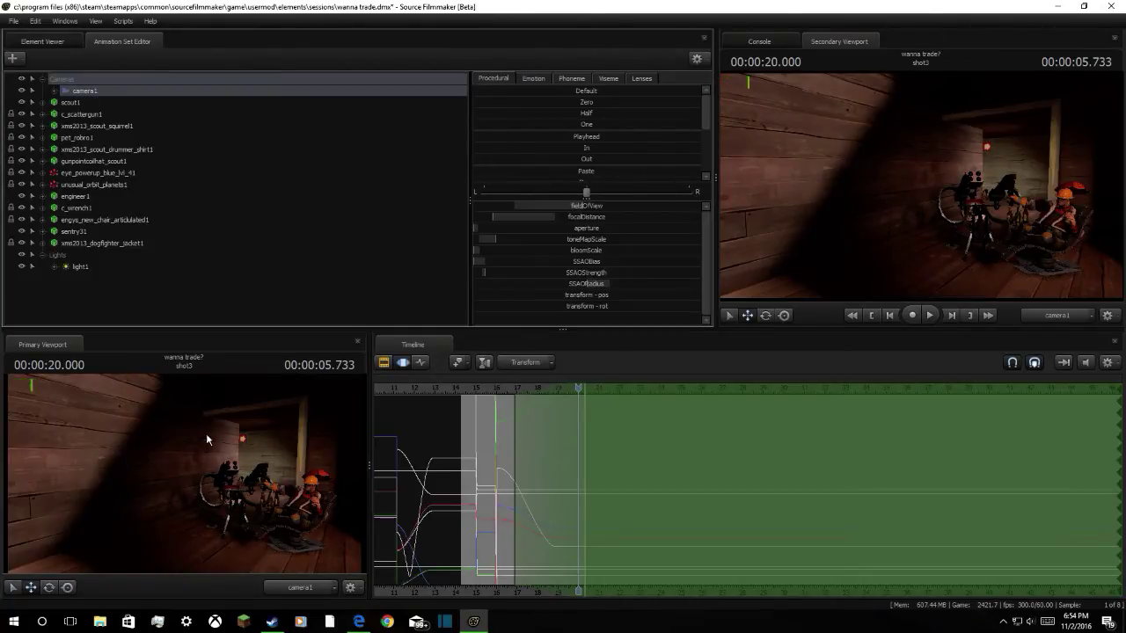
Move camera1 at 20 s to face the wooden wall and red arrow sign, and play back the camera move
drag(206, 433, 184, 480)
key(Return)
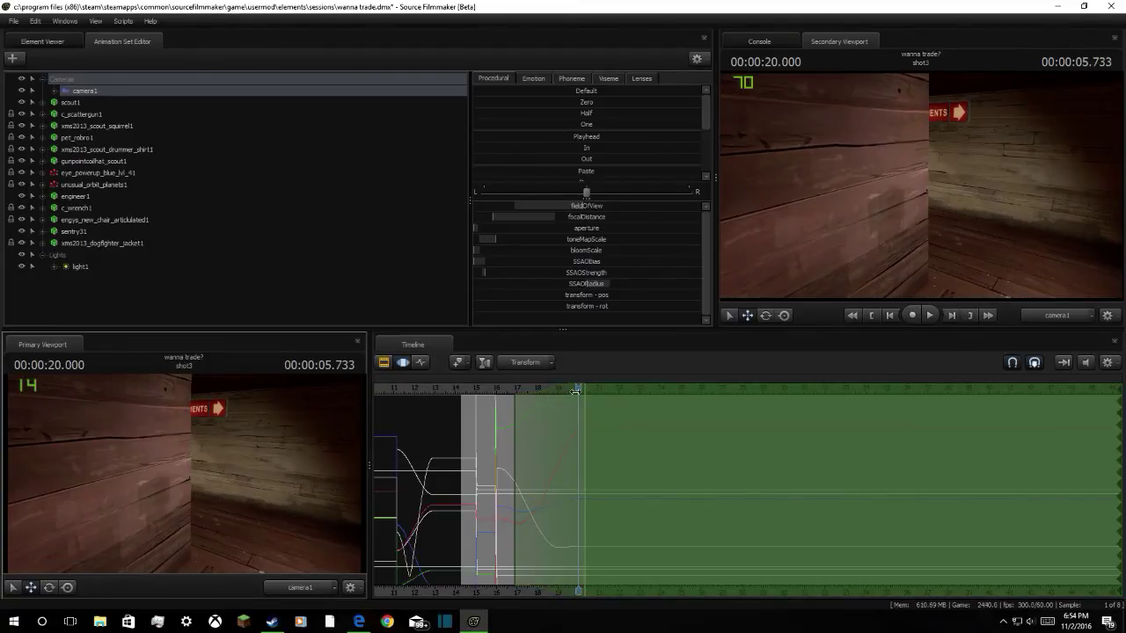
key(space)
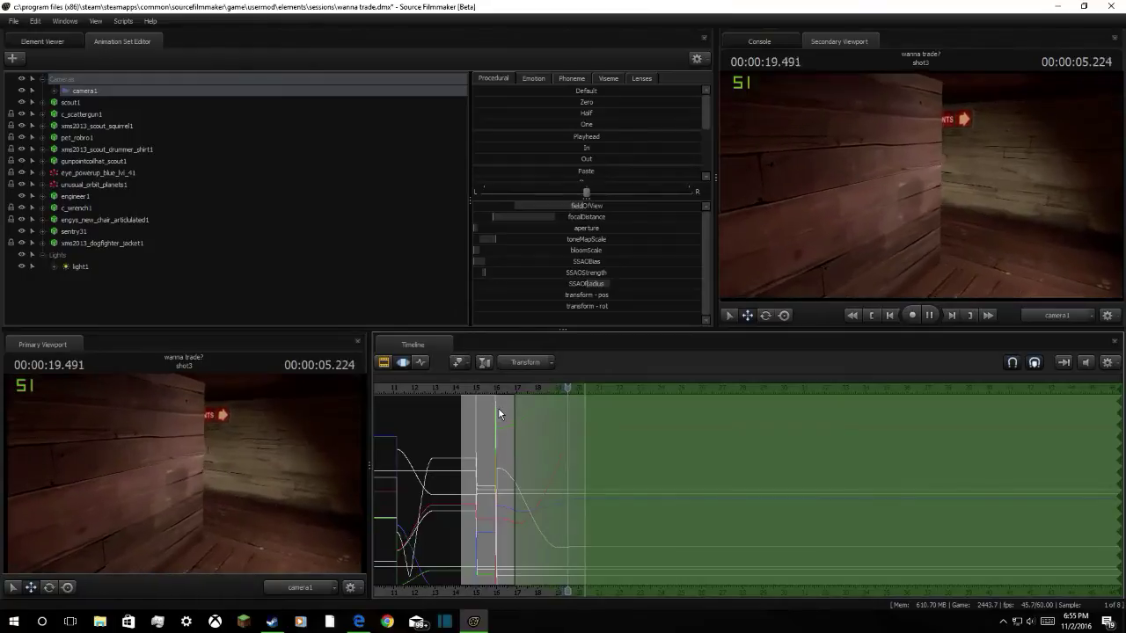
key(space)
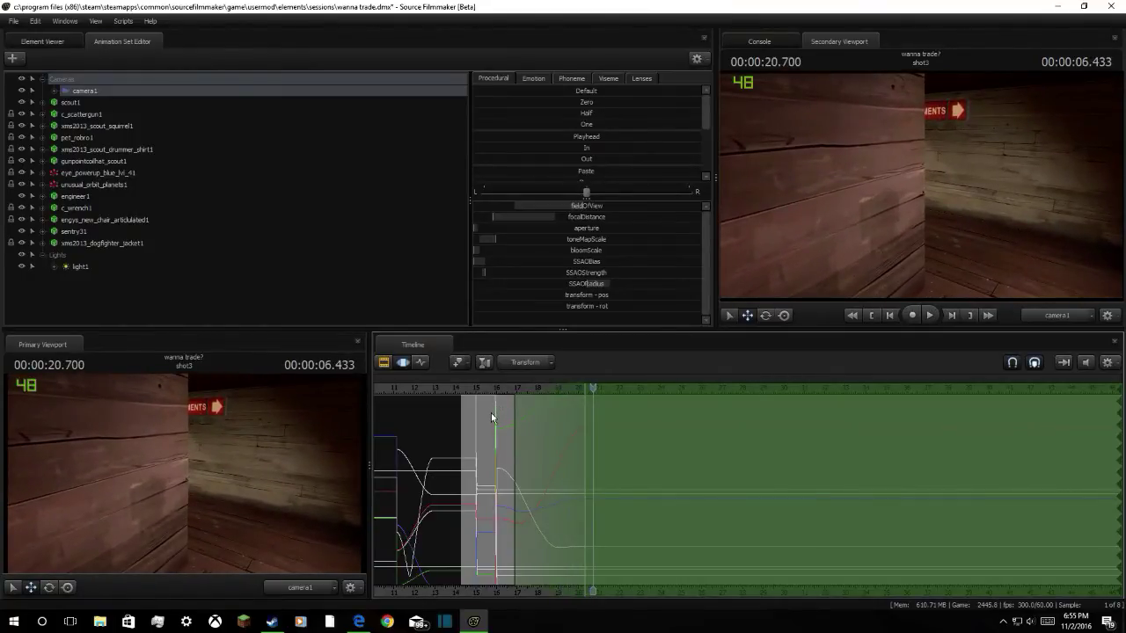
Switch the Secondary Viewport to the work camera and fly it back to a distant view of the Engineer and sentry
click(1059, 317)
drag(977, 220, 1034, 222)
key(w)
key(w)
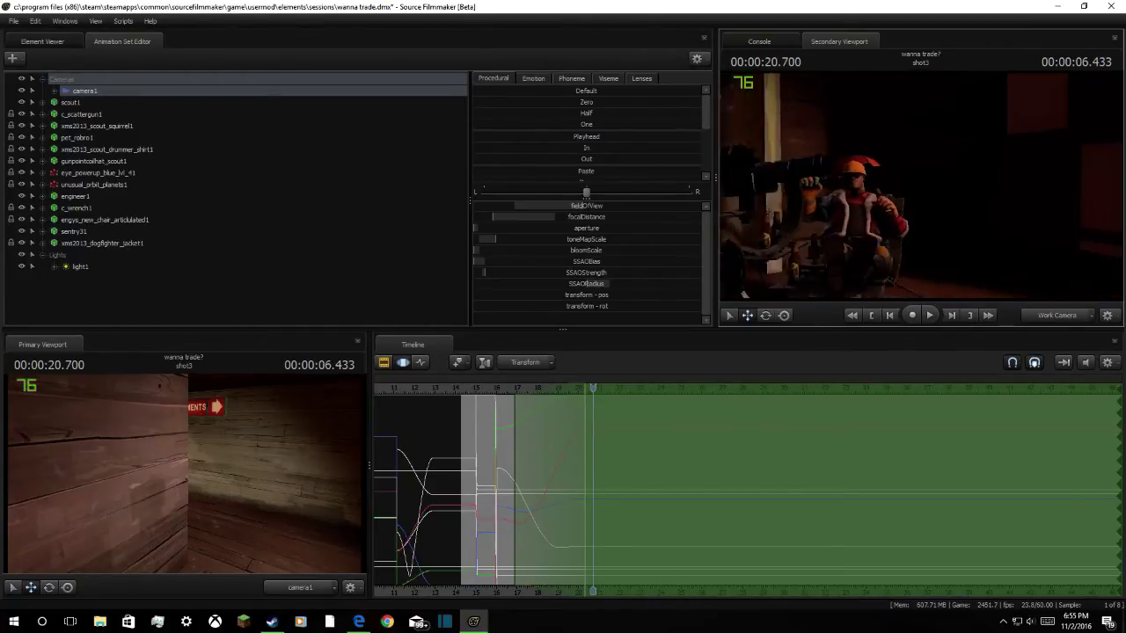
key(w)
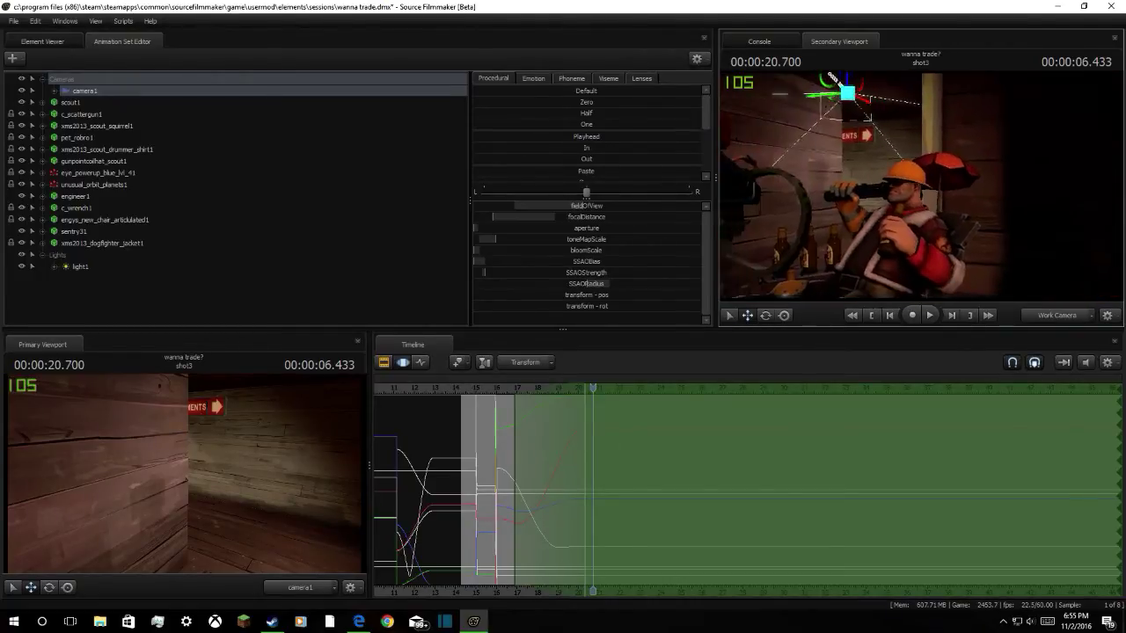
key(w)
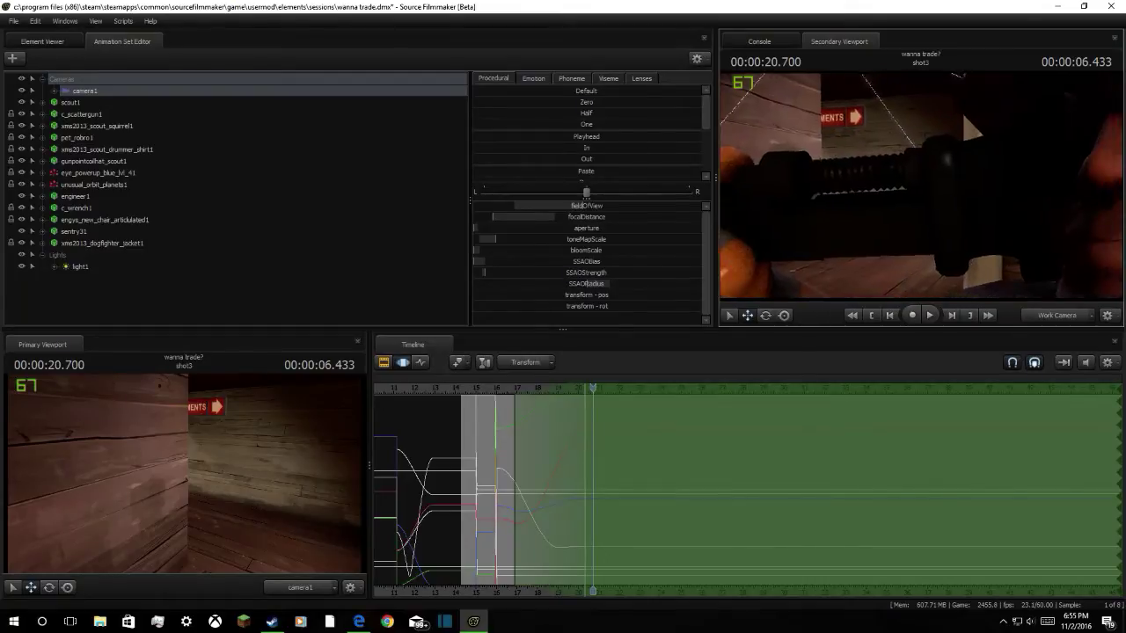
key(s)
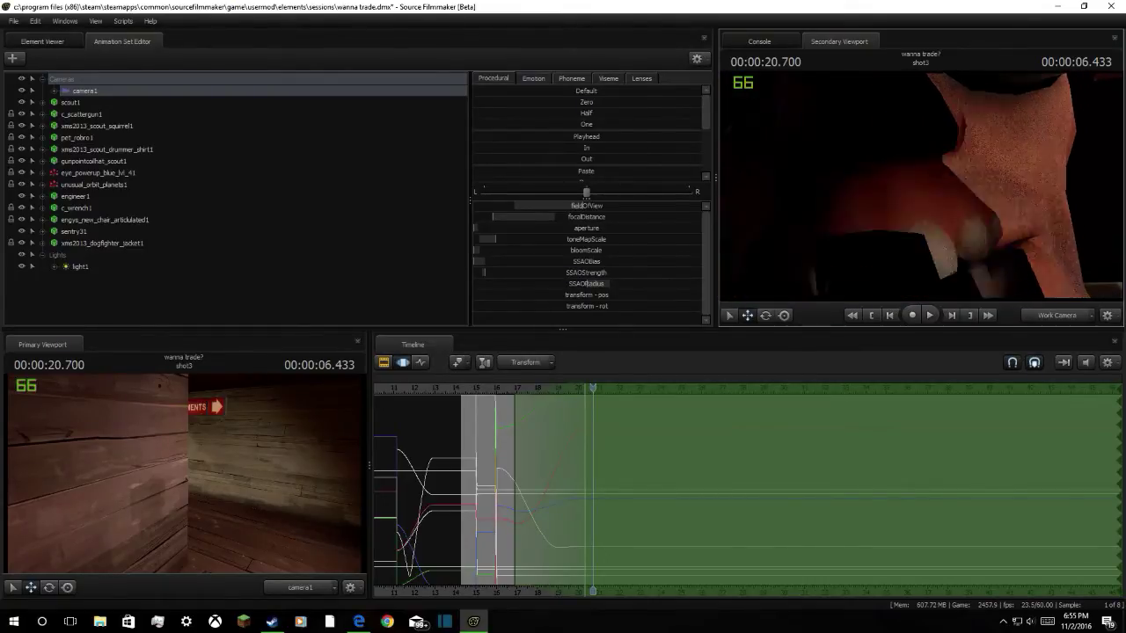
key(w)
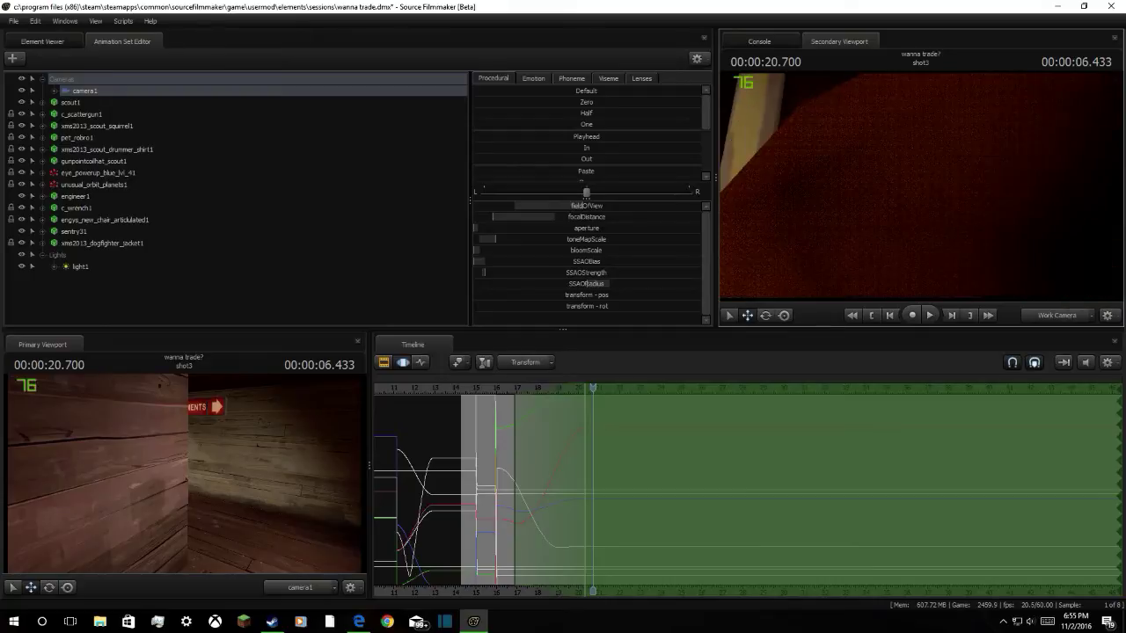
key(w)
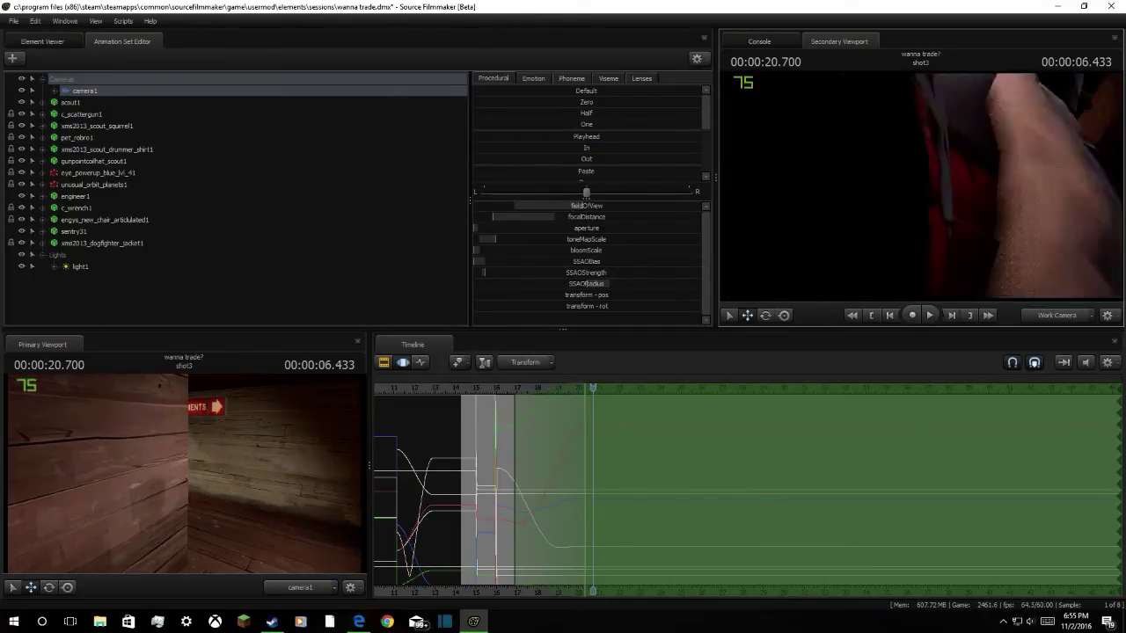
key(w)
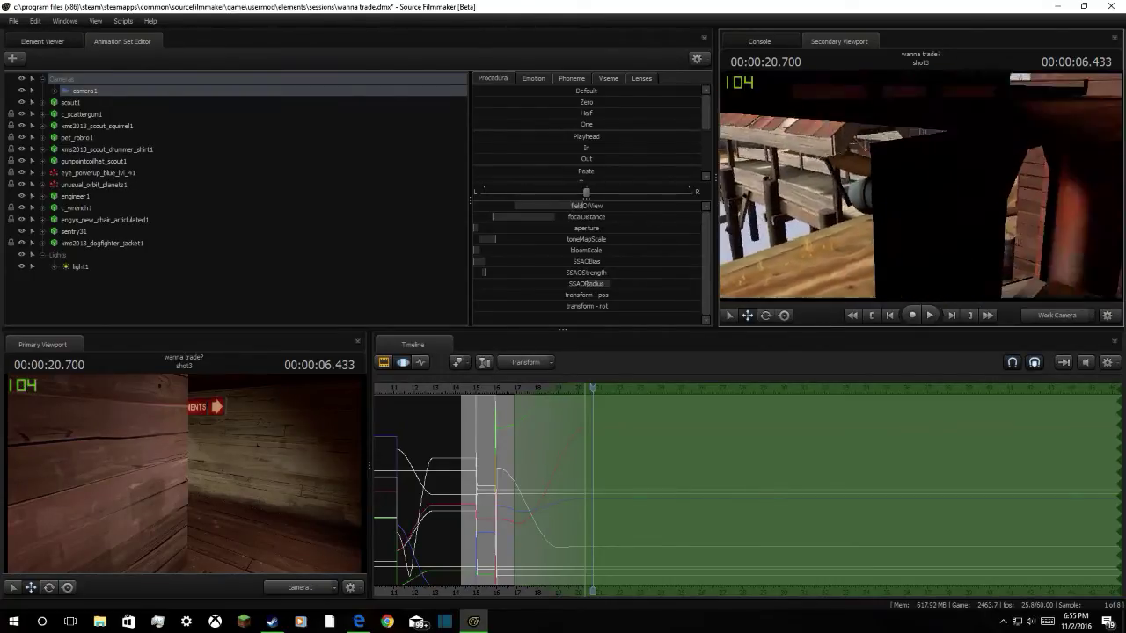
key(w)
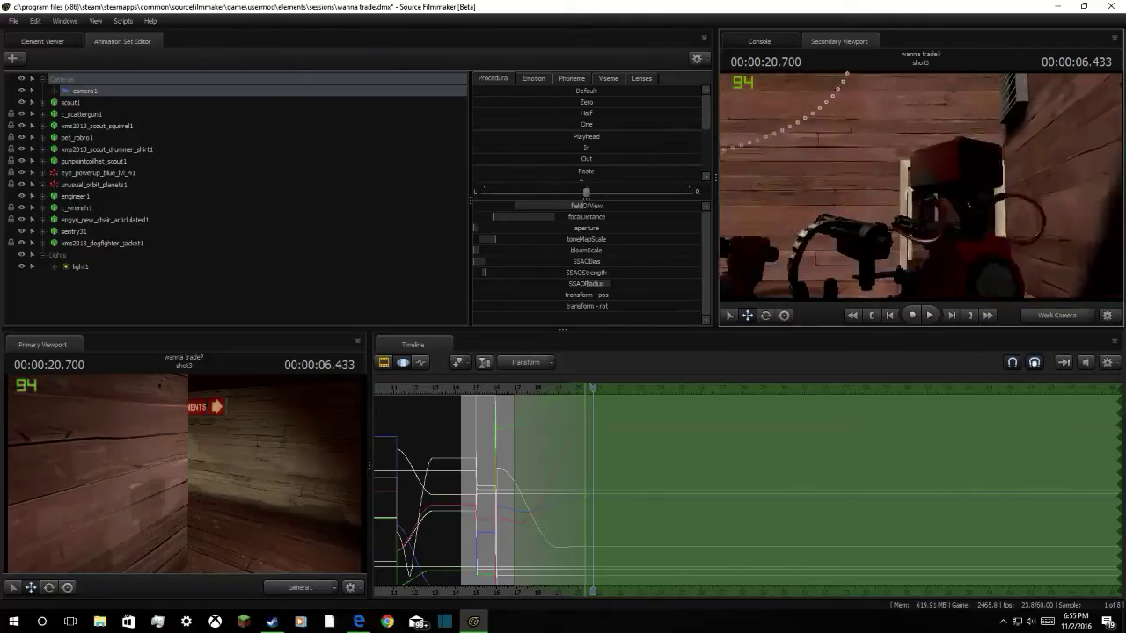
drag(1091, 189, 992, 190)
Play shot3 from about 15.5 s to watch camera1's move from both the work camera and camera1
key(space)
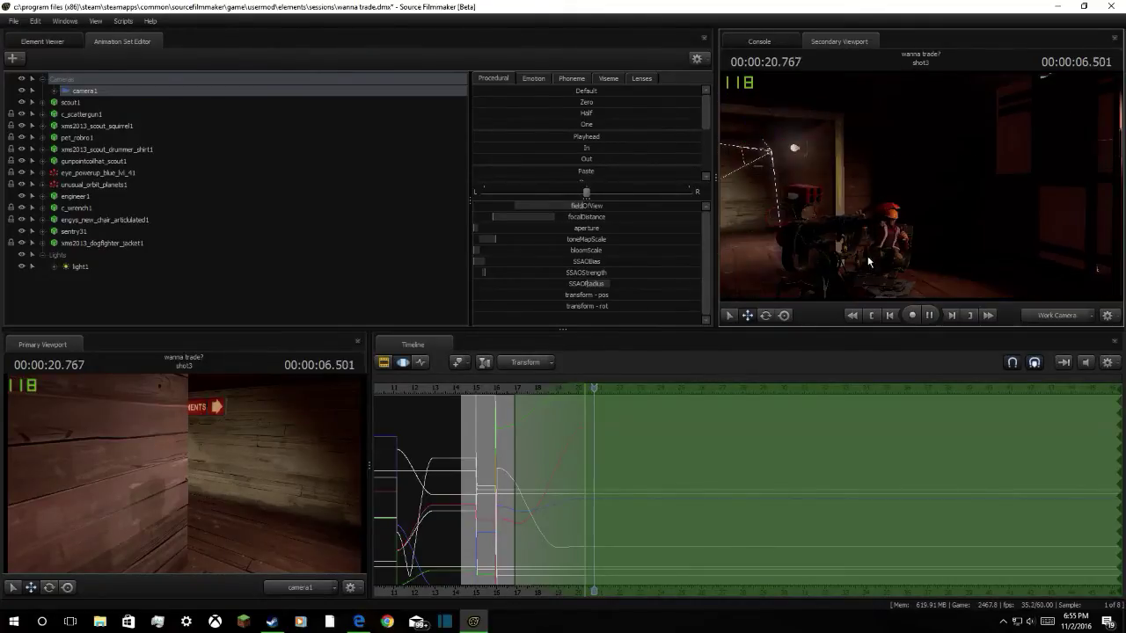
drag(599, 392, 483, 427)
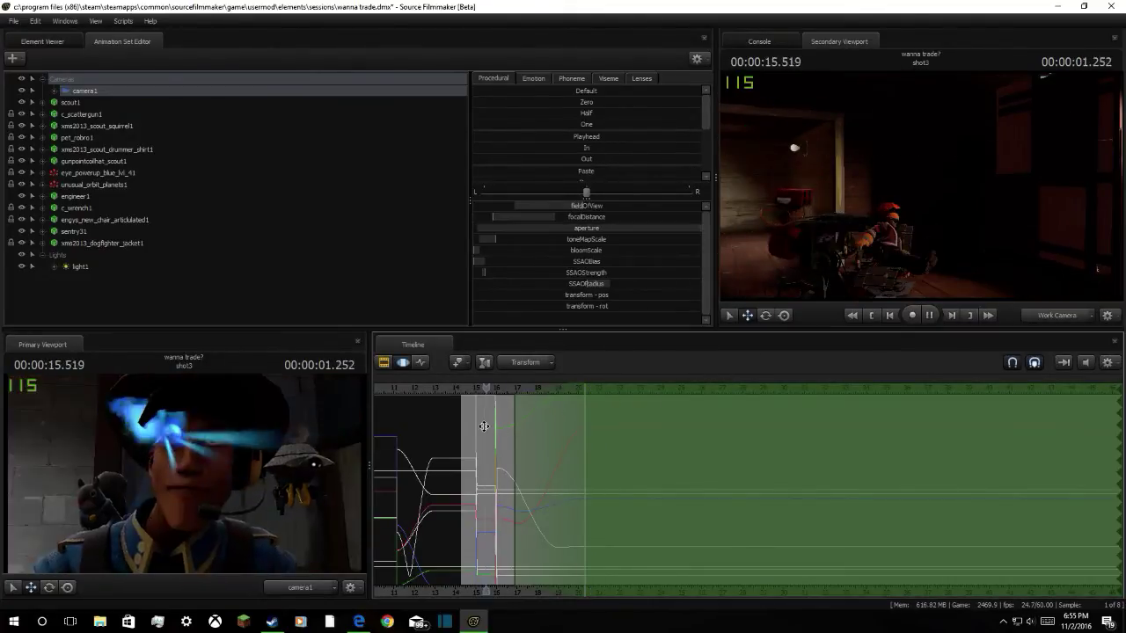
key(space)
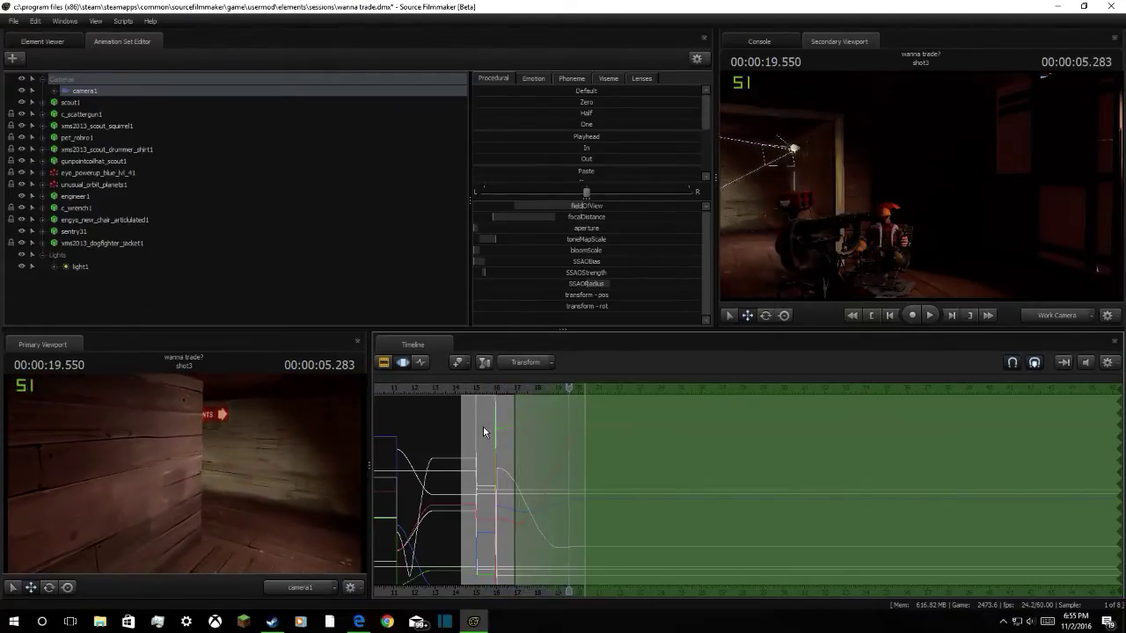
key(space)
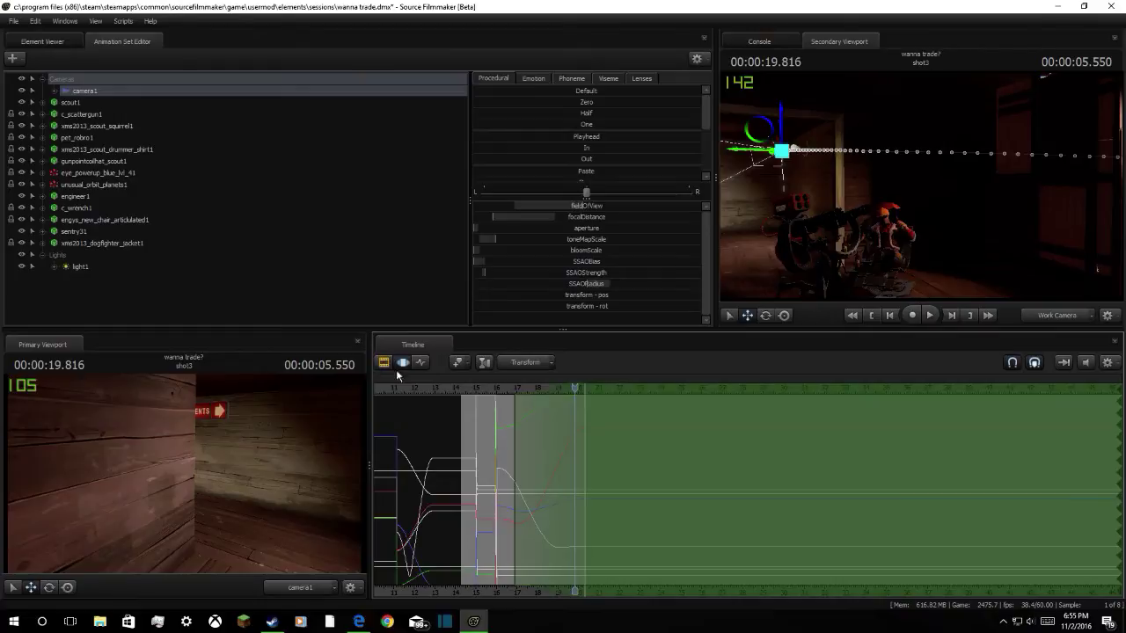
In the Clip Editor, set the volume of the last weapon sound clip on the Dialog track to 0.2
click(387, 365)
right_click(581, 512)
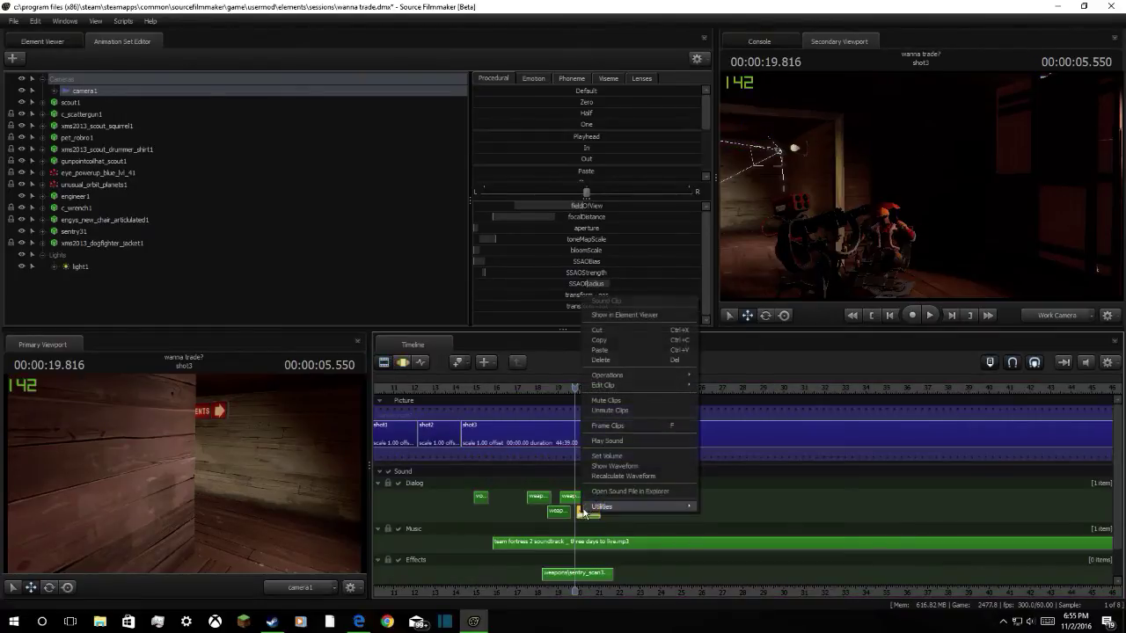
click(607, 458)
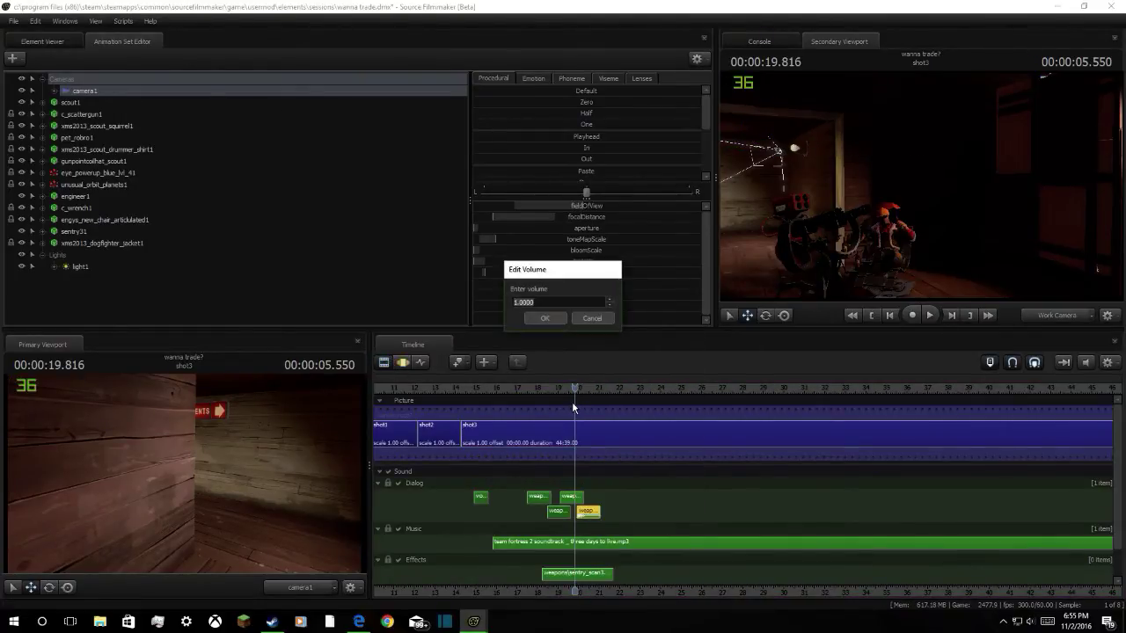
text(.2)
click(551, 317)
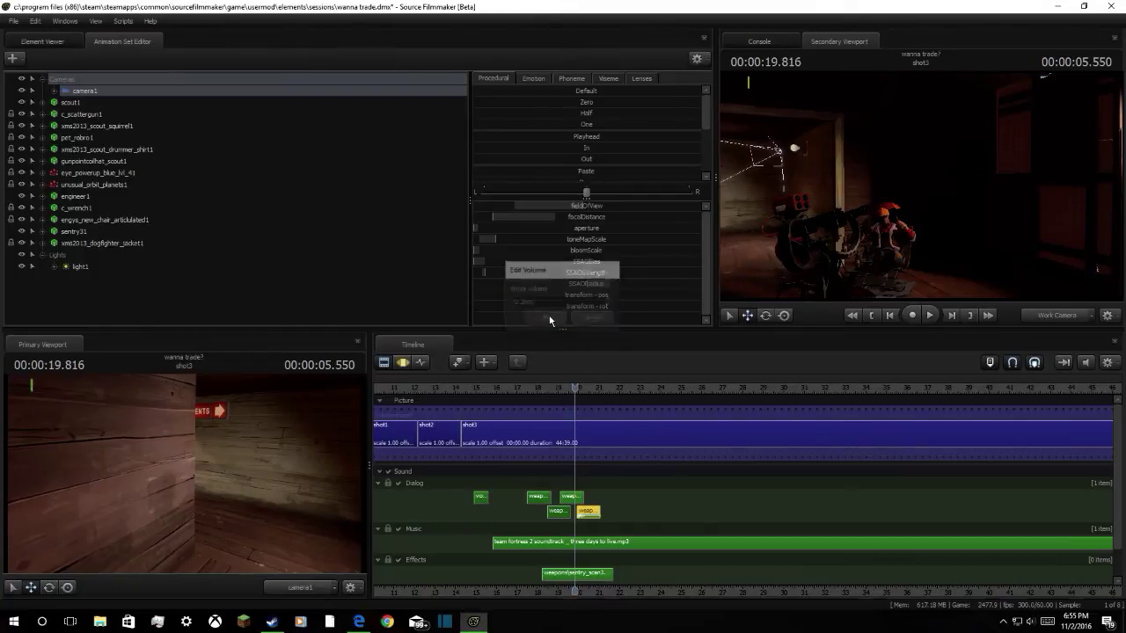
Replay the sentry sounds and edit the volume of the upper Dialog weapon clip at about 19.5 s
key(space)
drag(573, 388, 531, 403)
key(space)
key(space)
right_click(526, 490)
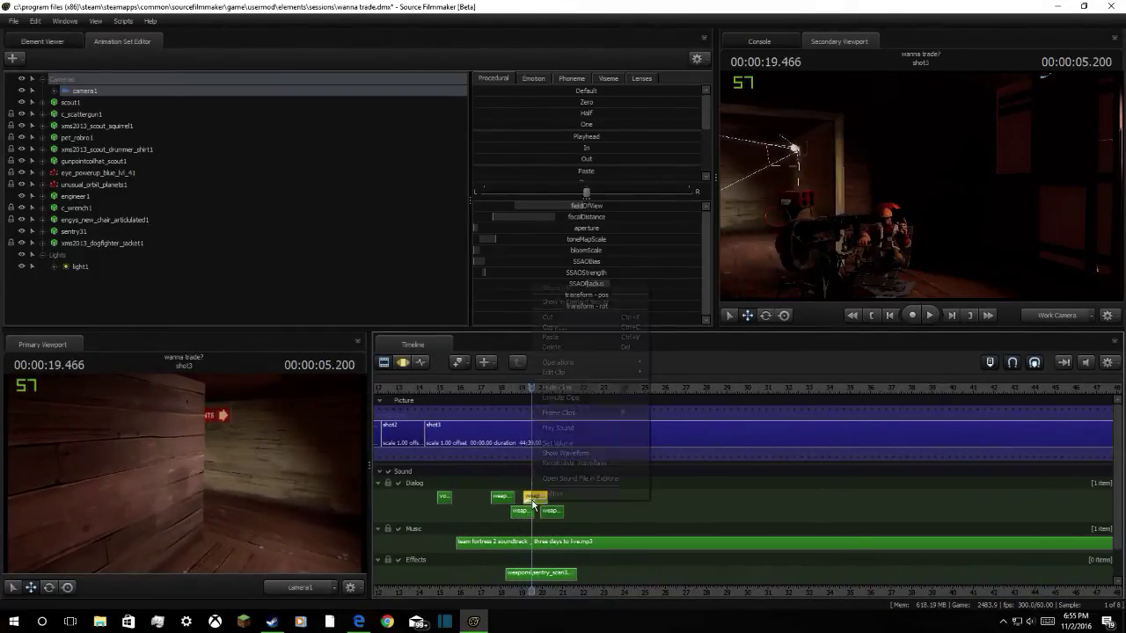
click(563, 430)
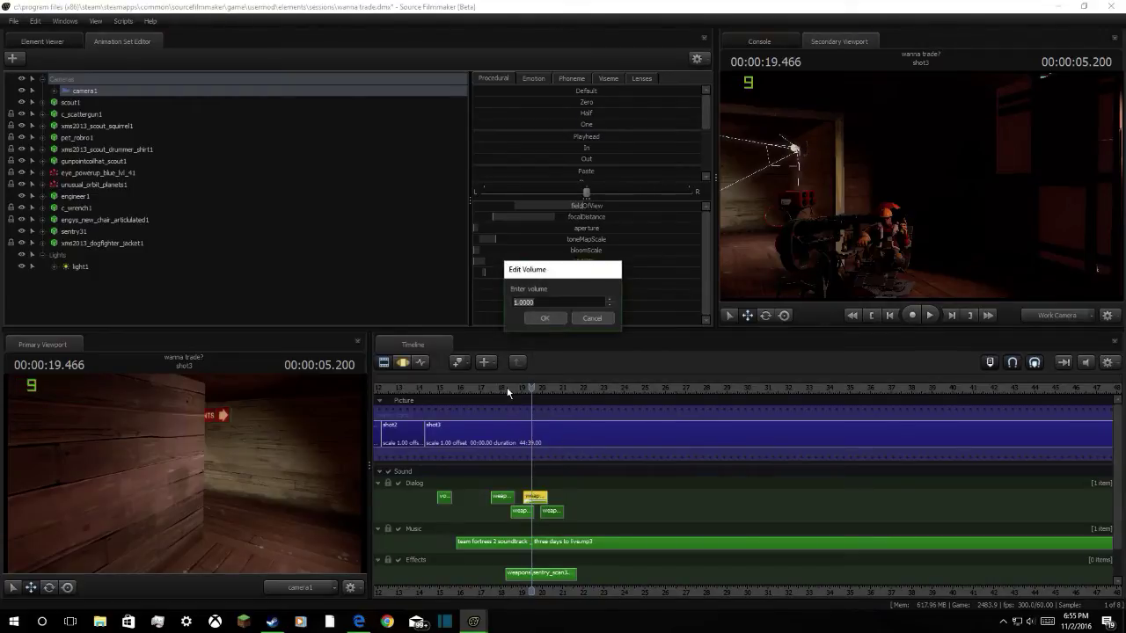
key(Return)
Play back the end of the sentry sound sequence up to about 21 s to check the clip volumes
key(space)
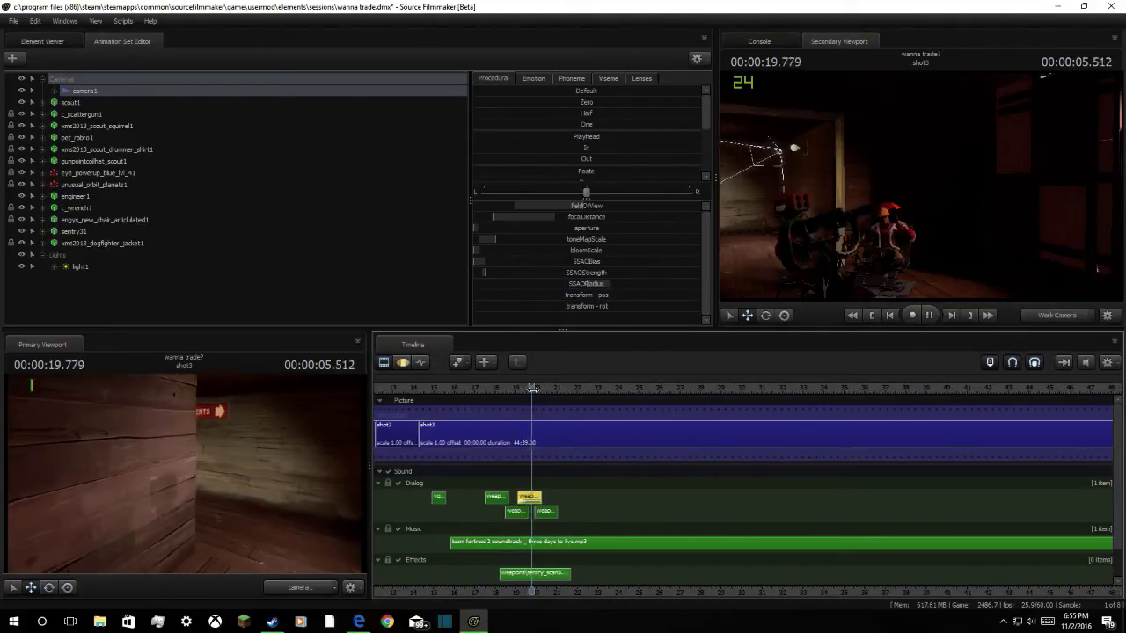
key(space)
key(space)
key(space)
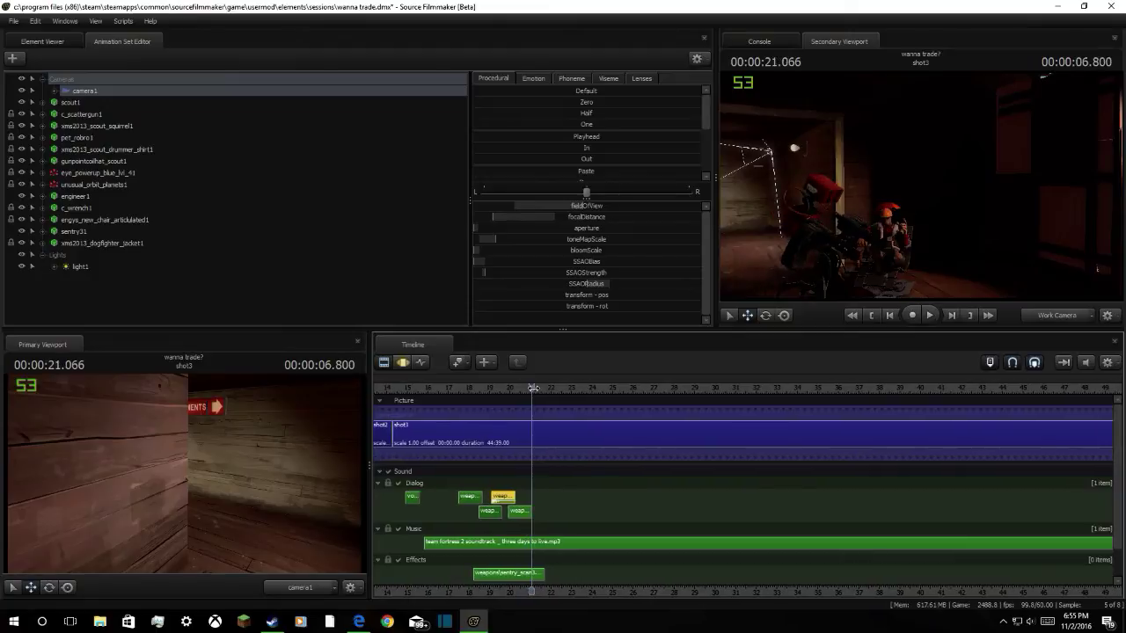
drag(533, 388, 460, 411)
key(space)
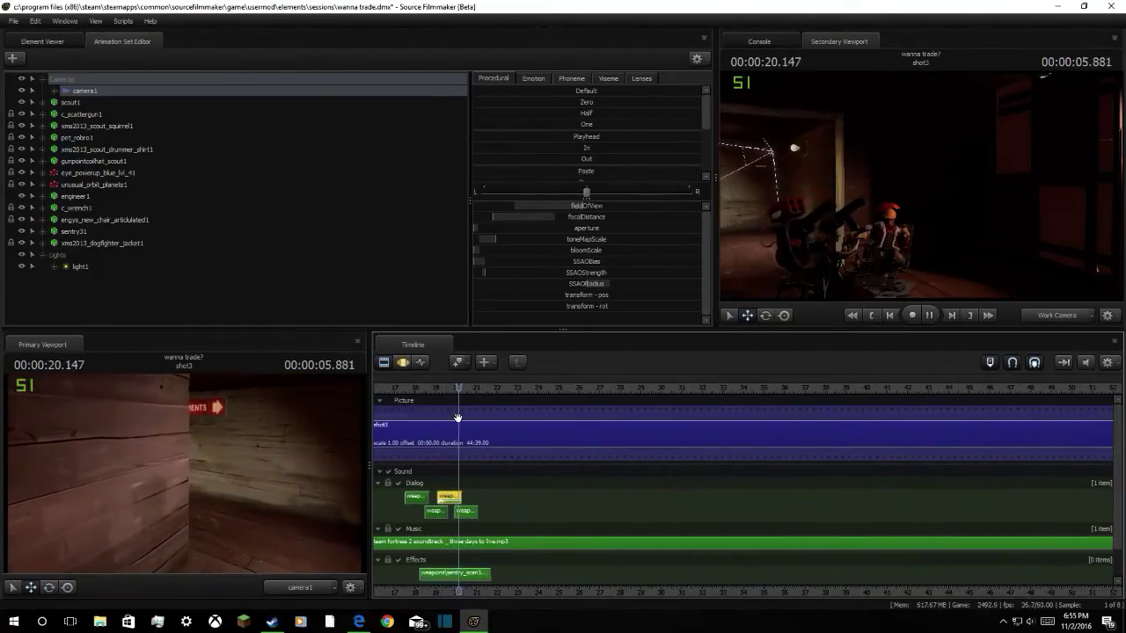
key(space)
Start an animation set for a new model and filter the model list by "sniper"
click(12, 58)
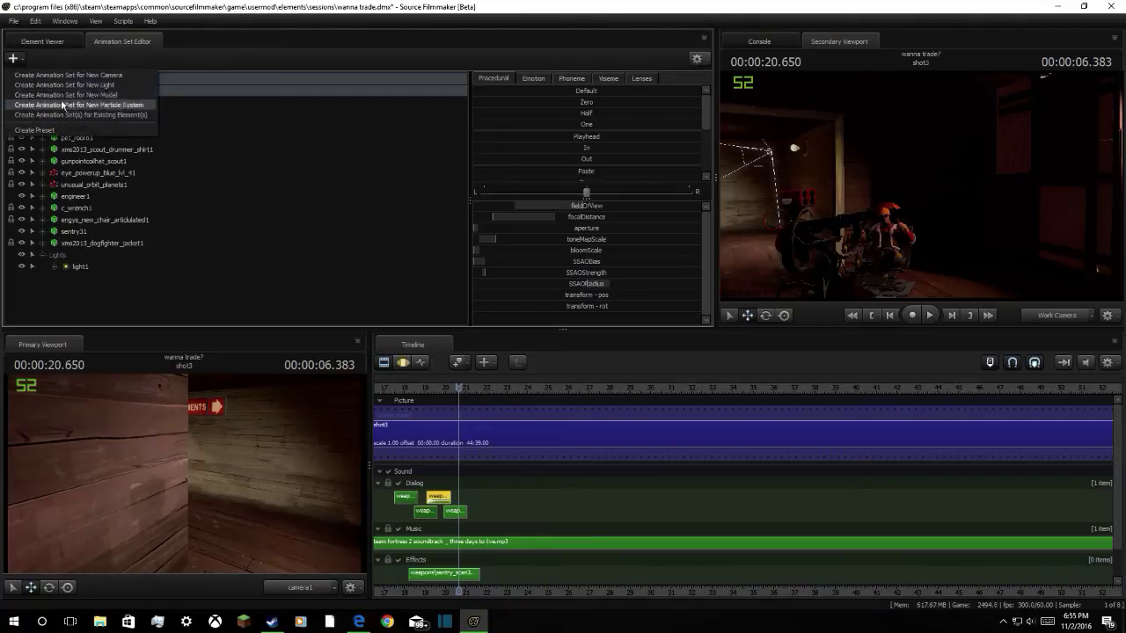
click(82, 95)
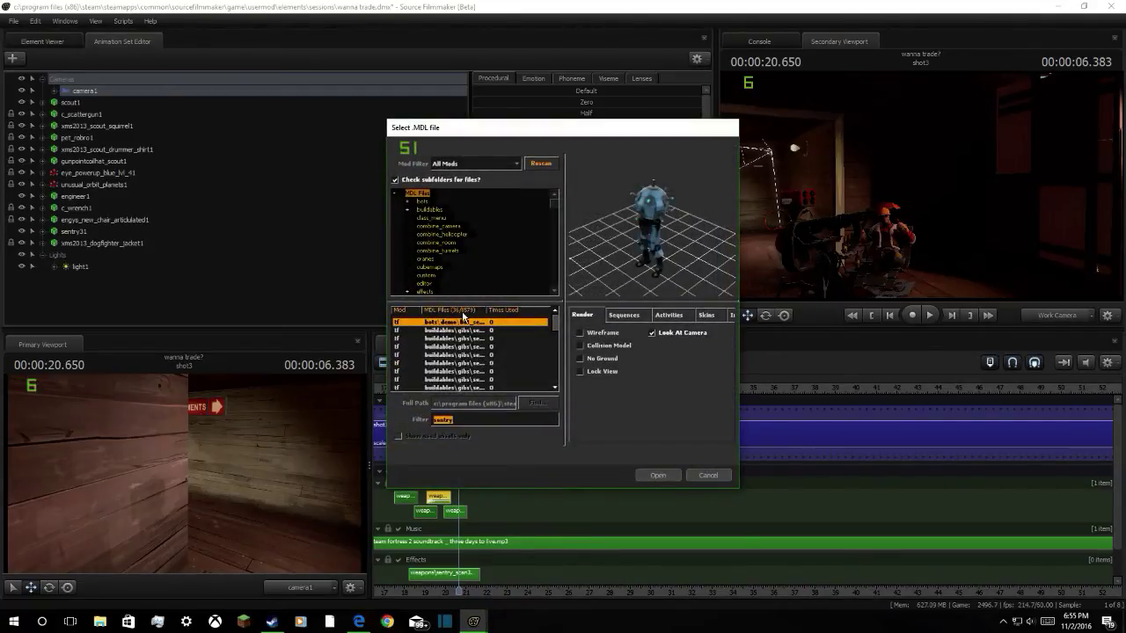
text(snipeer)
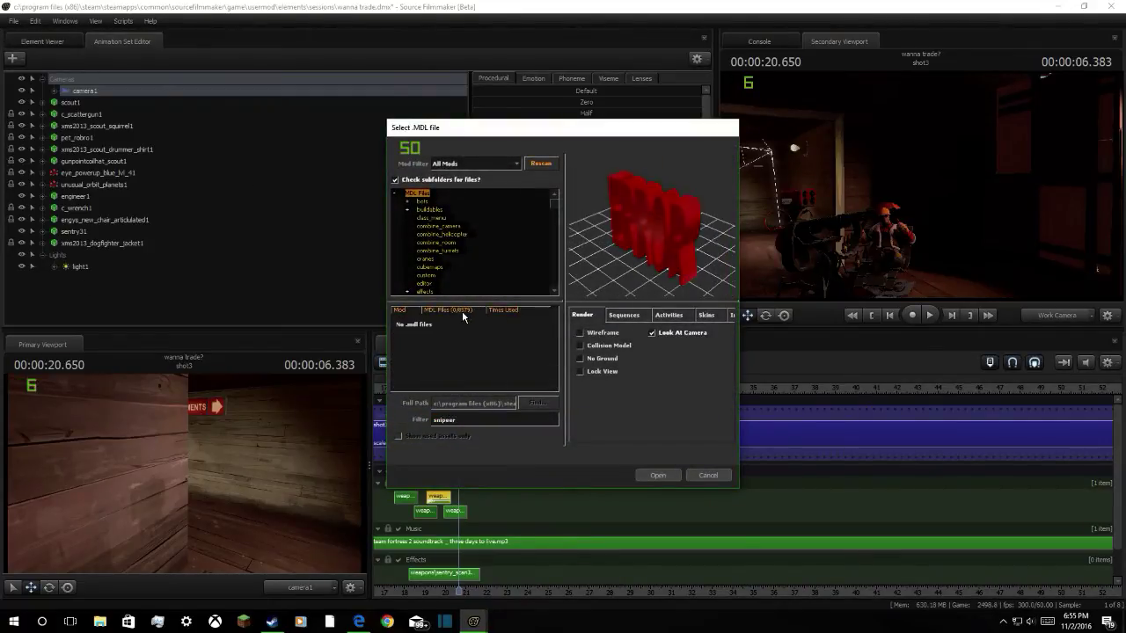
key(BackSpace)
key(BackSpace)
text(r)
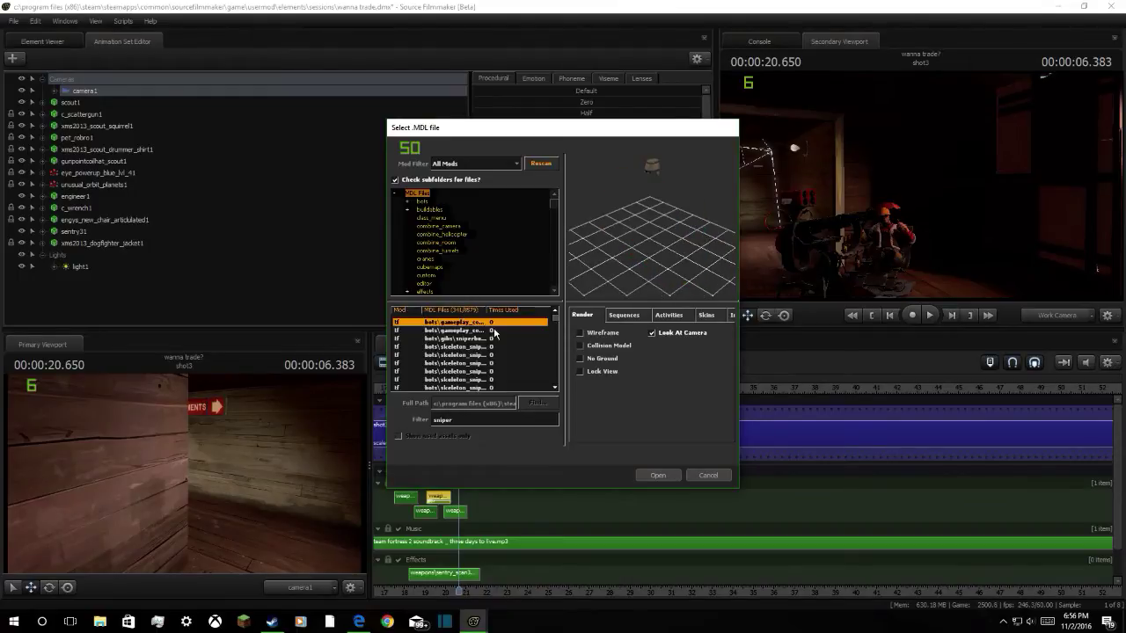
Preview the skeleton, bot, item and gib entries in the filtered list to look for a full Sniper model
click(488, 372)
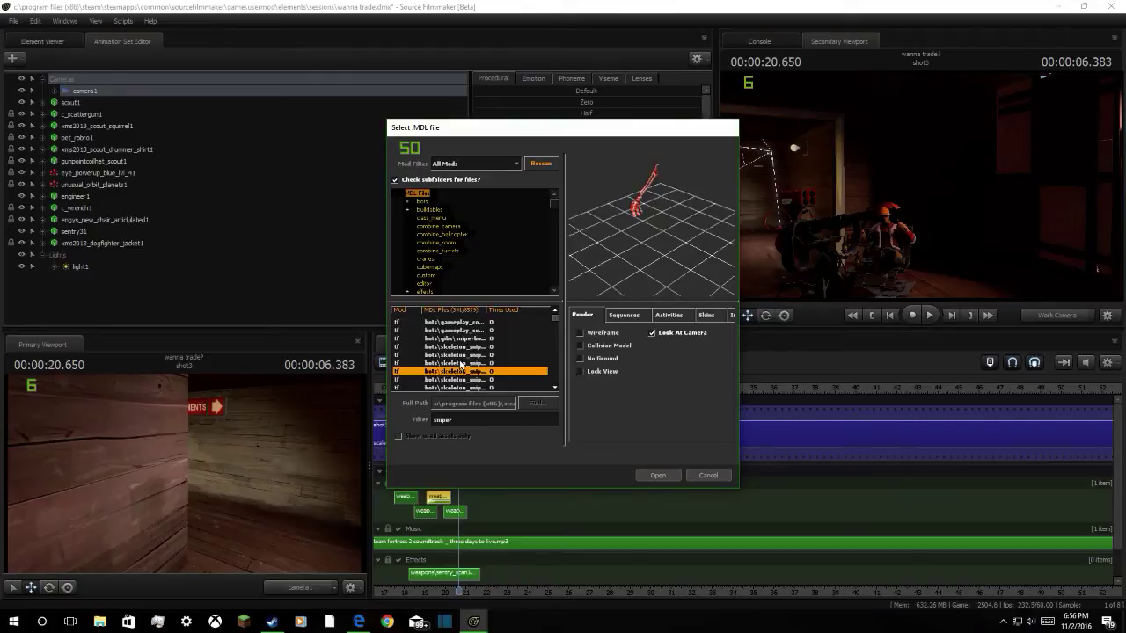
click(454, 388)
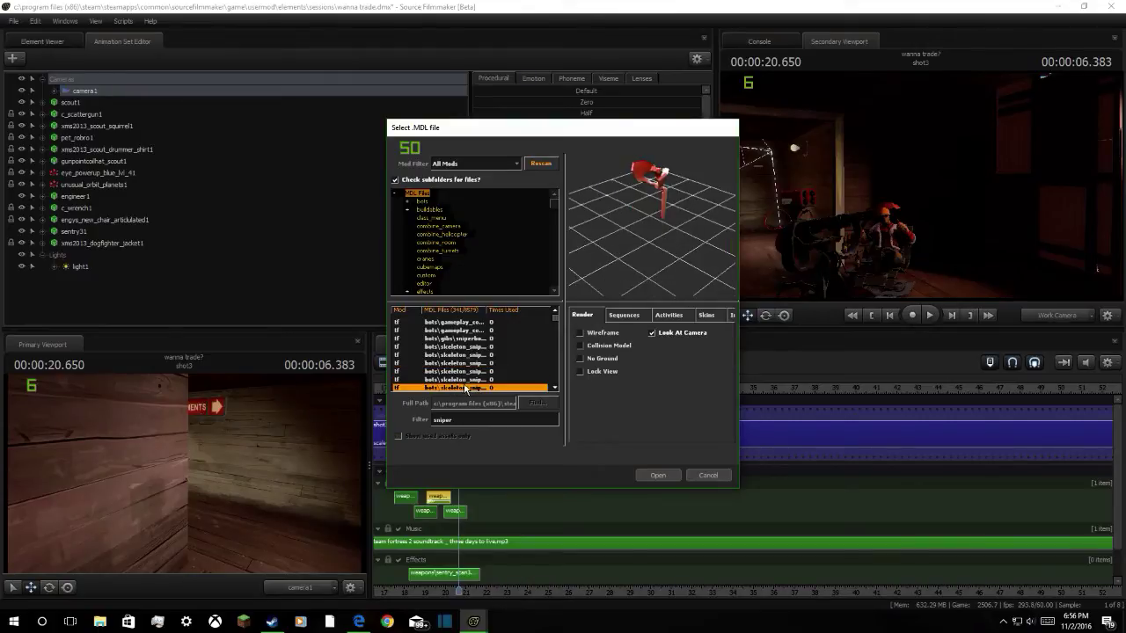
click(466, 381)
click(493, 355)
click(496, 389)
scroll(496, 389, down, 3)
click(501, 371)
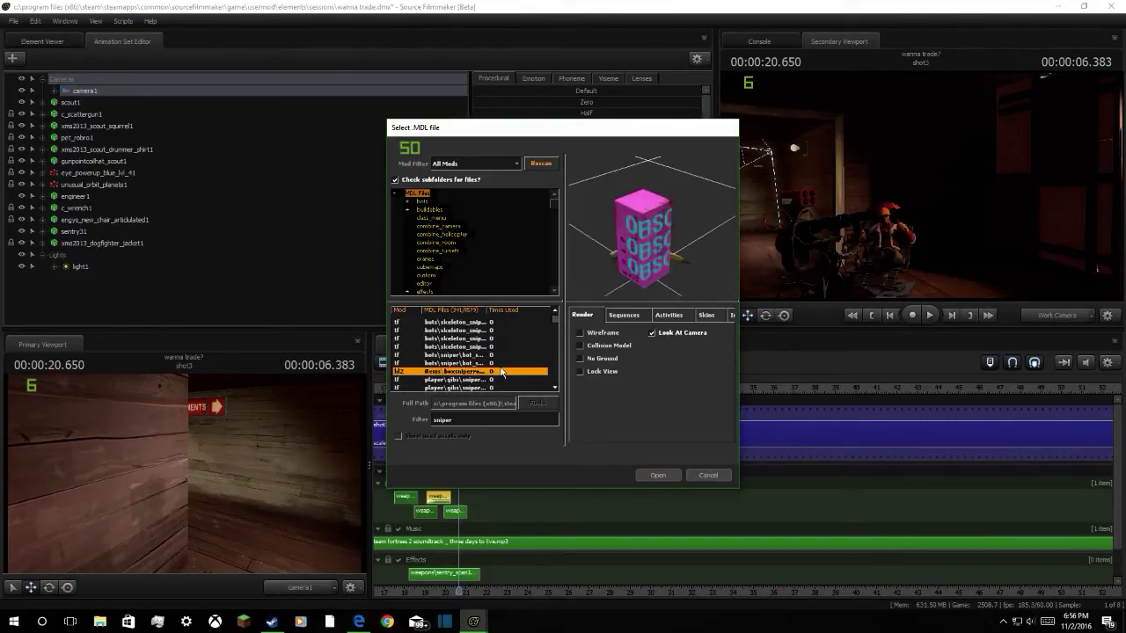
click(485, 364)
click(483, 372)
click(482, 380)
click(481, 389)
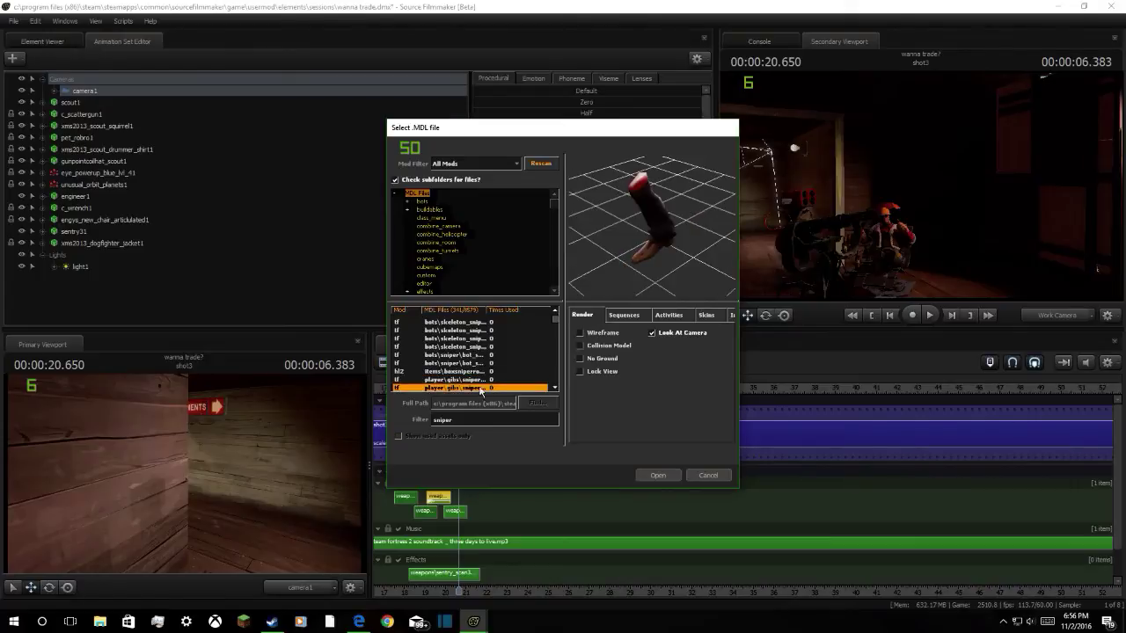
Change the model filter to "hwm" and select the player\hwm Sniper model
key(BackSpace)
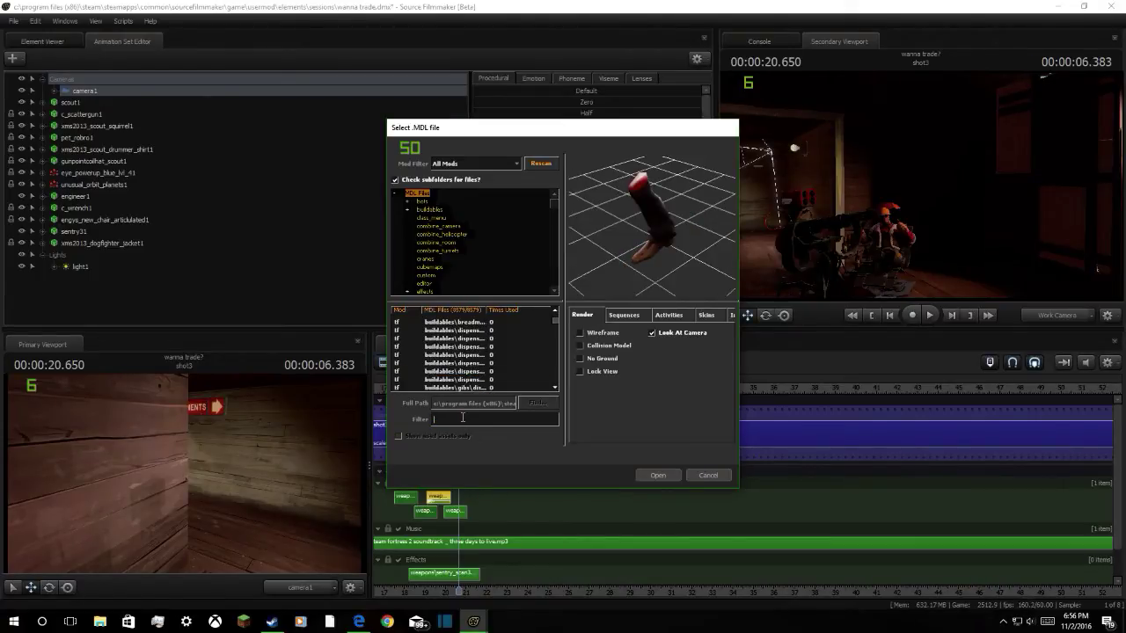
text(hwm)
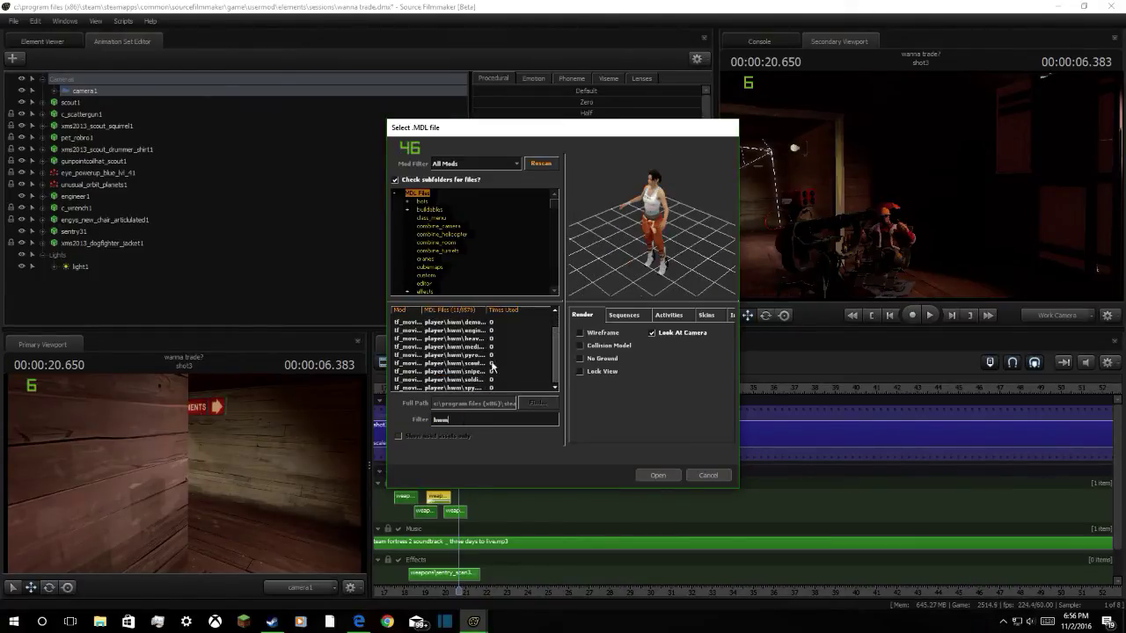
click(491, 356)
click(490, 365)
click(489, 372)
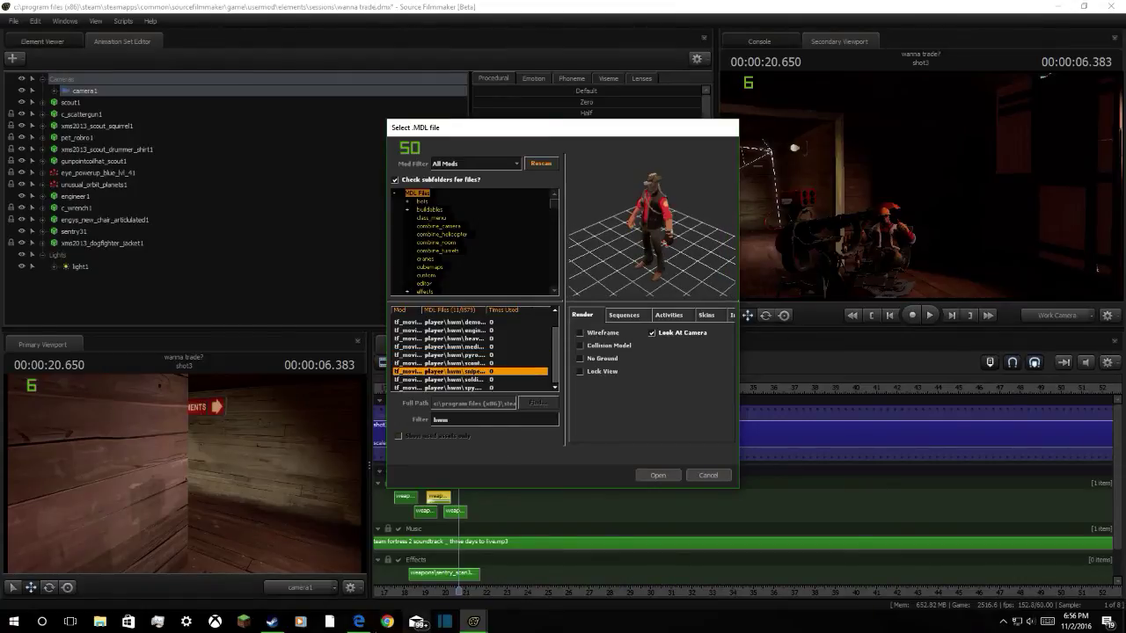
Switch to Microsoft Edge, read the new messages in the YouTube live chat and reply "ik"
click(360, 622)
scroll(825, 239, up, 1)
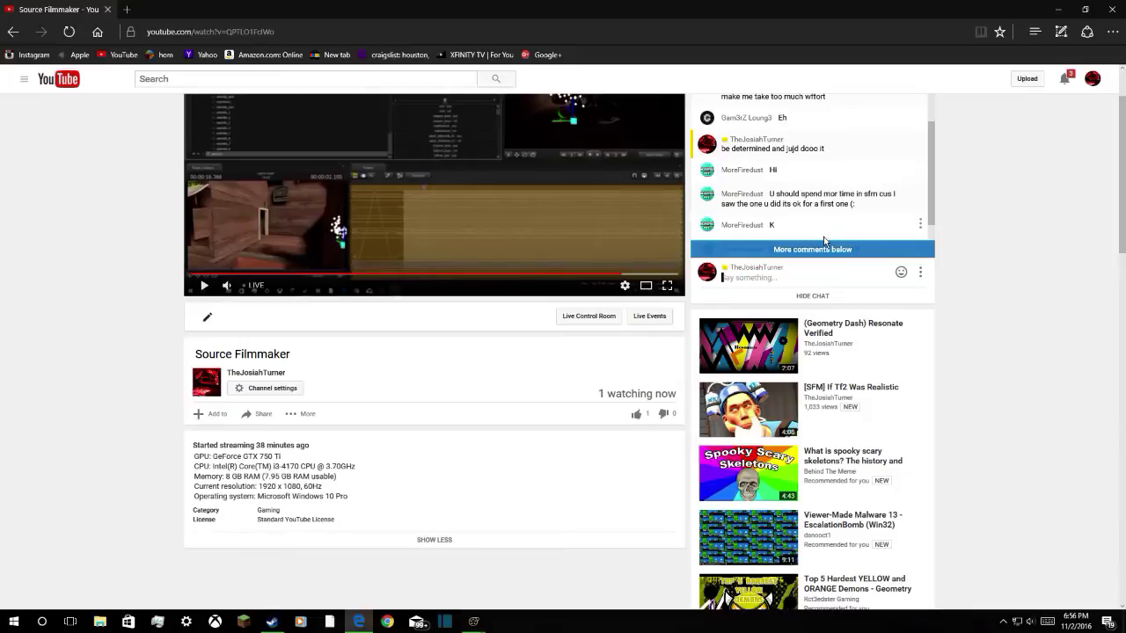
scroll(823, 238, down, 1)
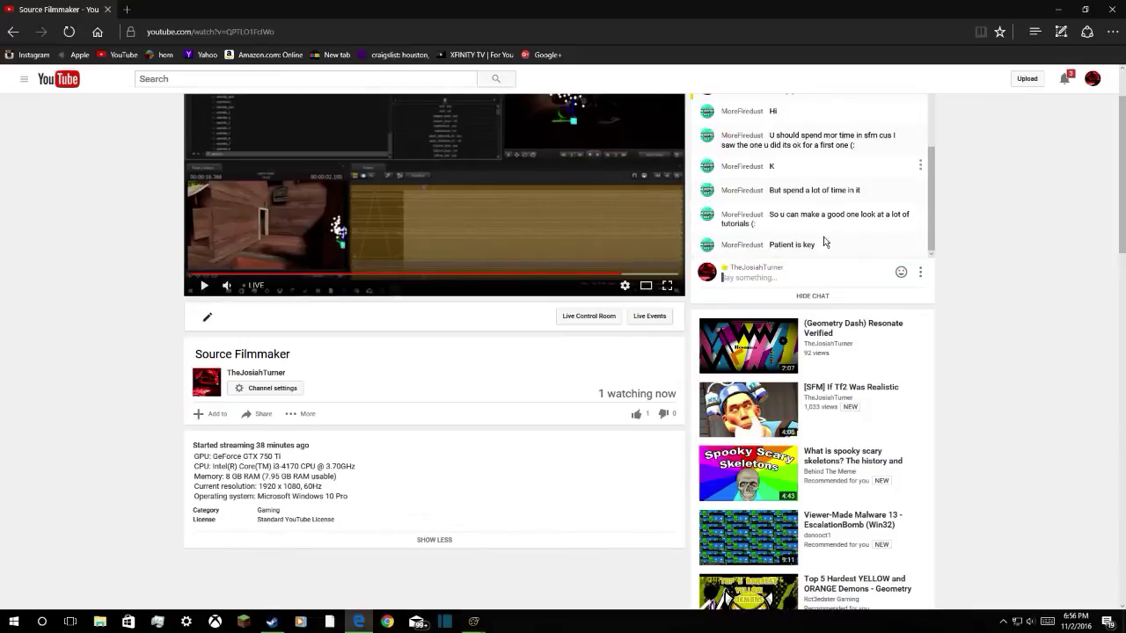
scroll(823, 242, down, 1)
scroll(616, 300, up, 2)
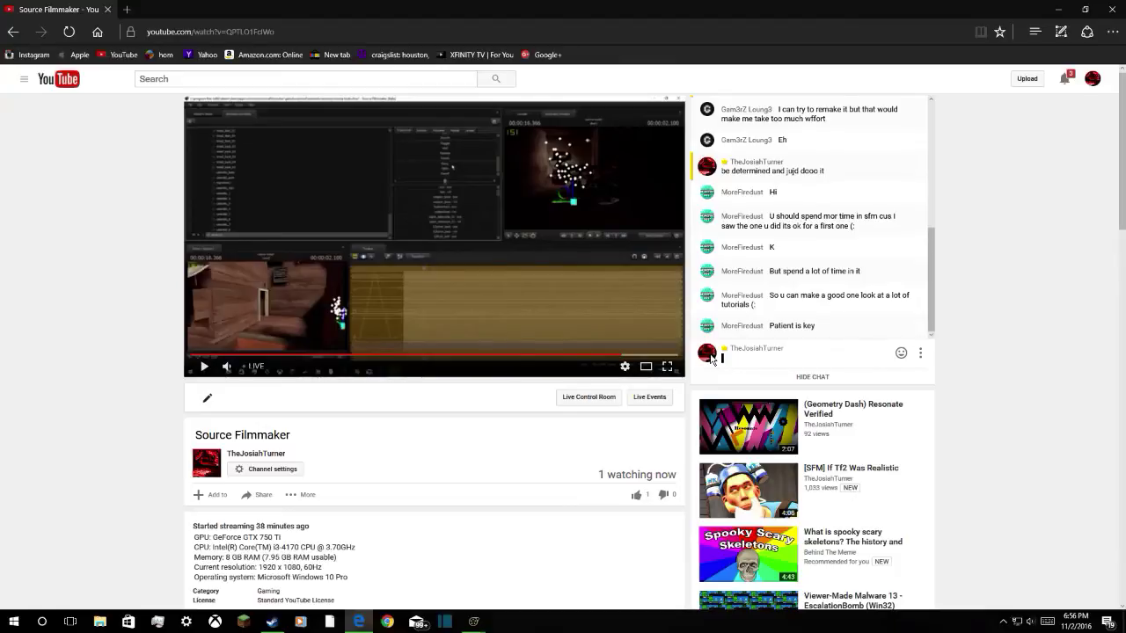
key(Return)
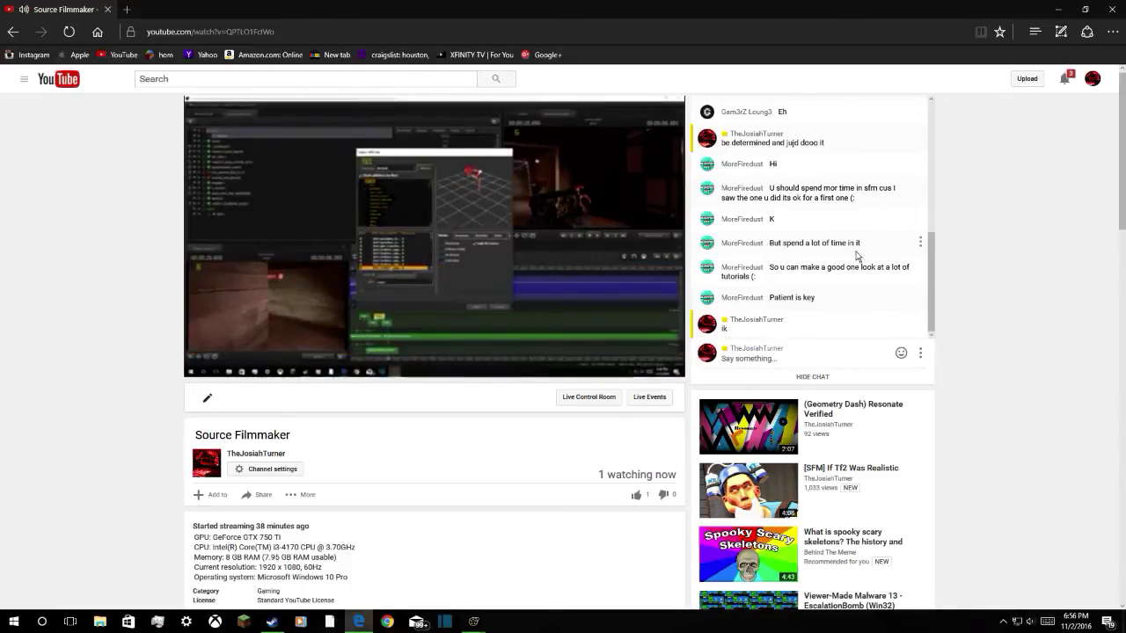
Open the notified comment on "[SFM] If Tf2 Was Realistic", reply "read the description, and watch meh livestream" and close the video's tab
click(1065, 78)
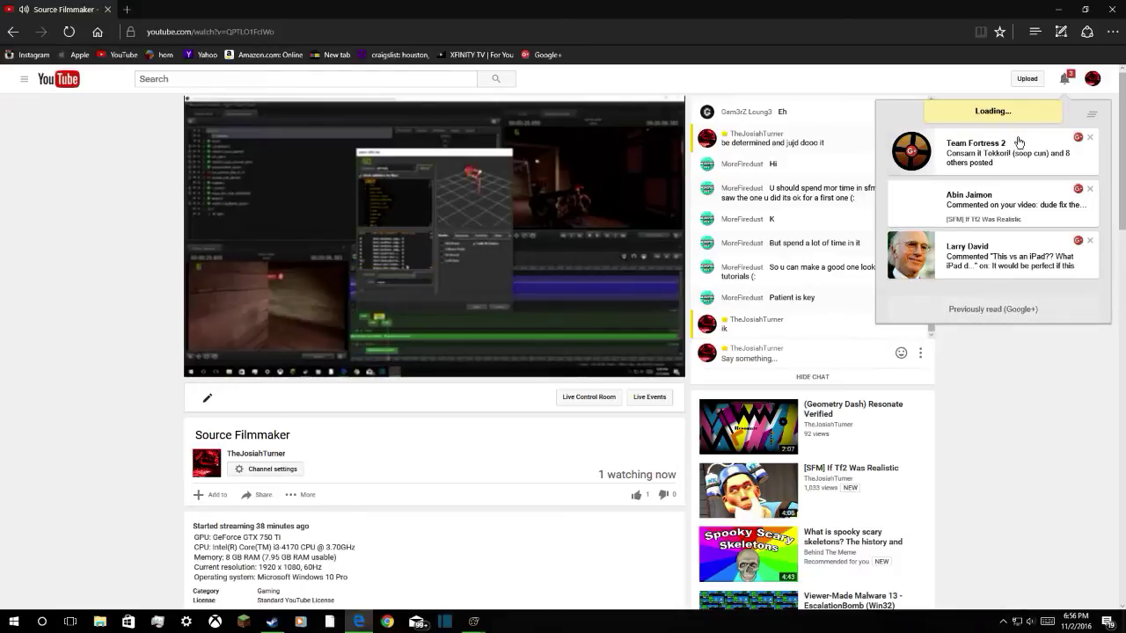
click(1002, 206)
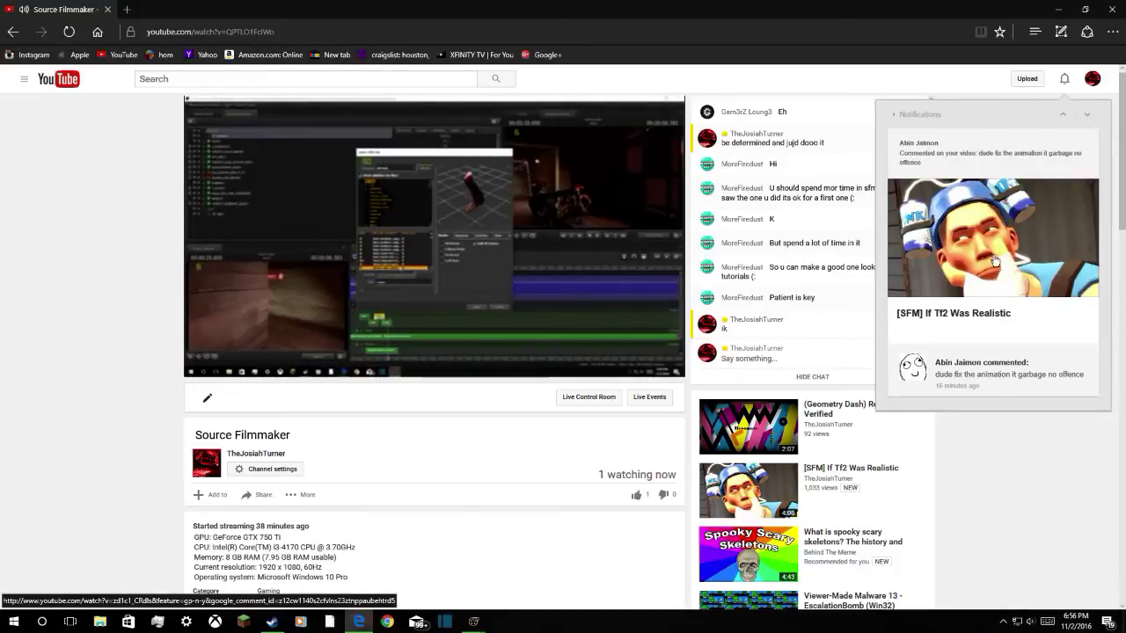
middle_click(1005, 368)
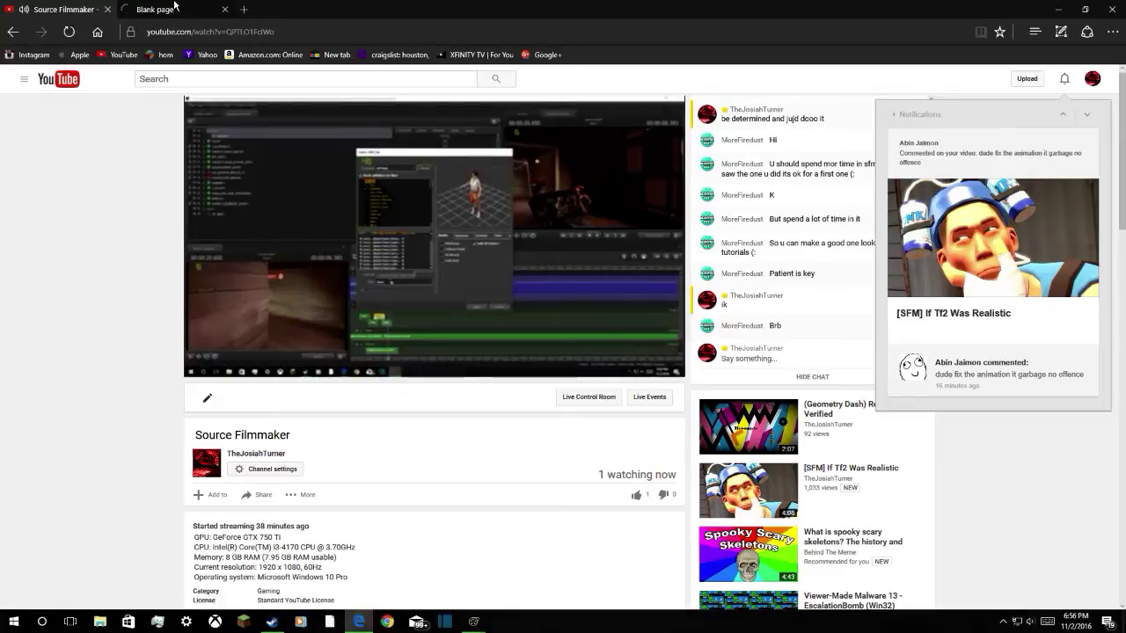
click(174, 8)
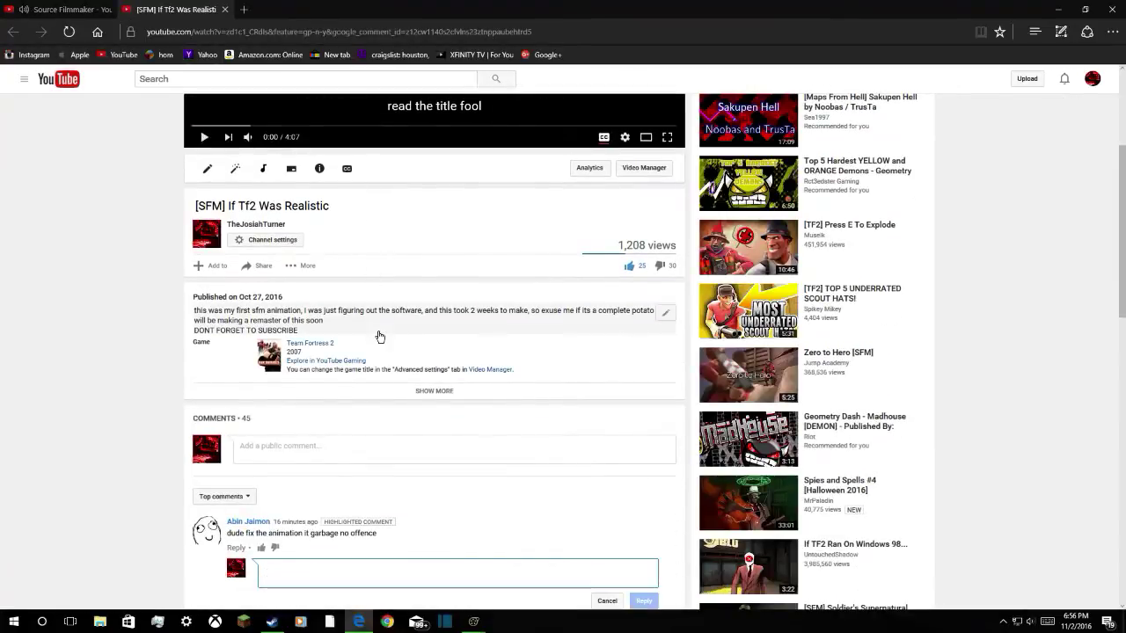
text(read the de)
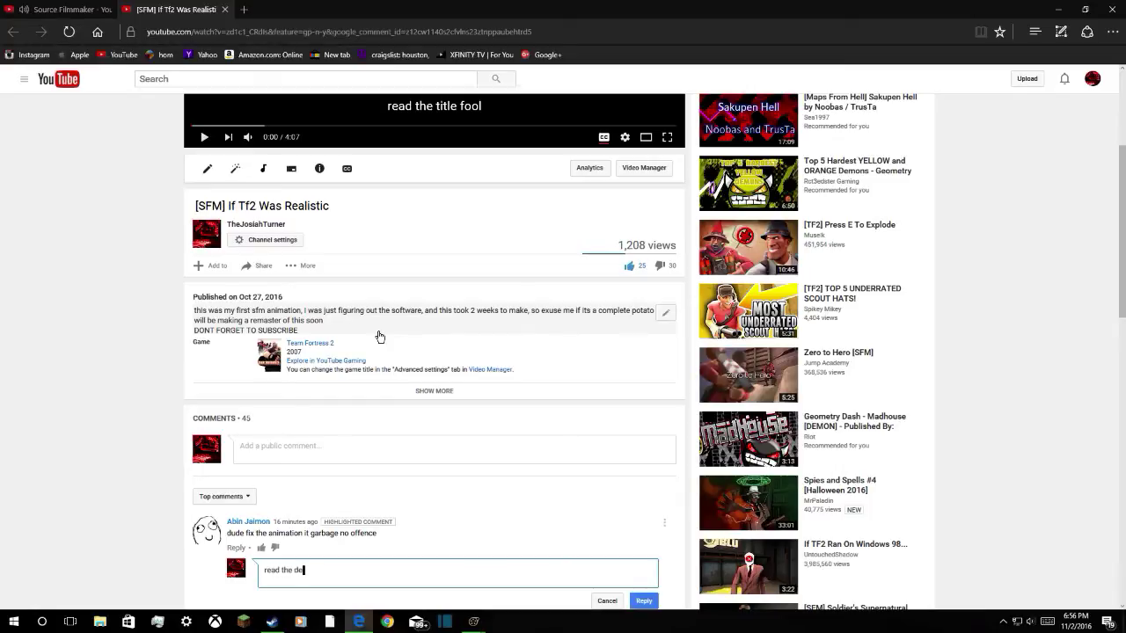
text(s)
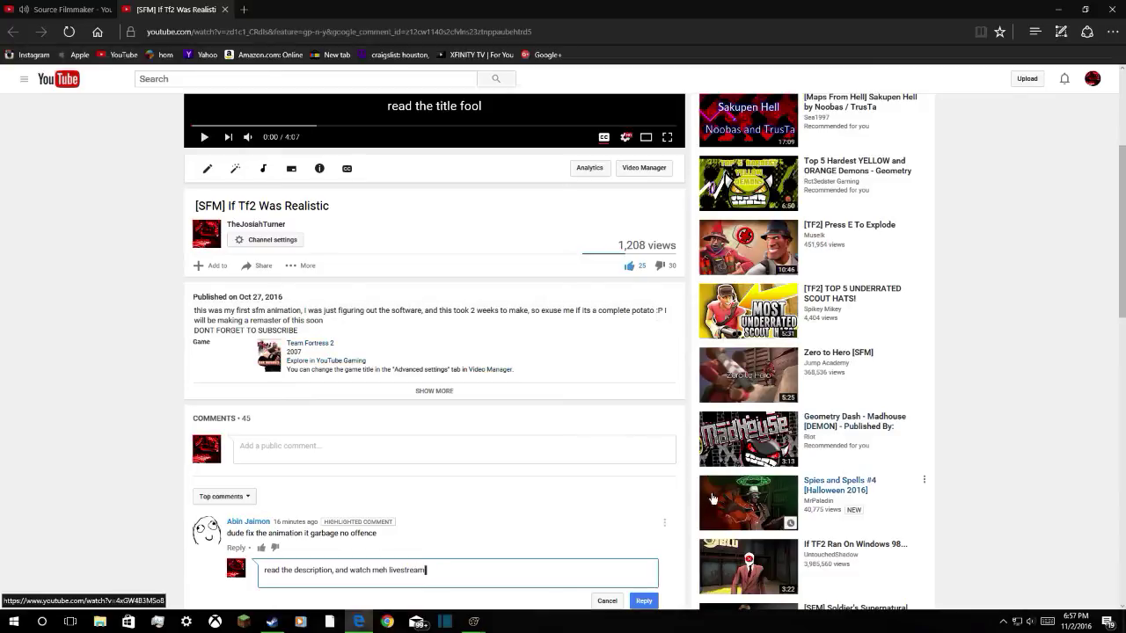
click(644, 601)
click(229, 10)
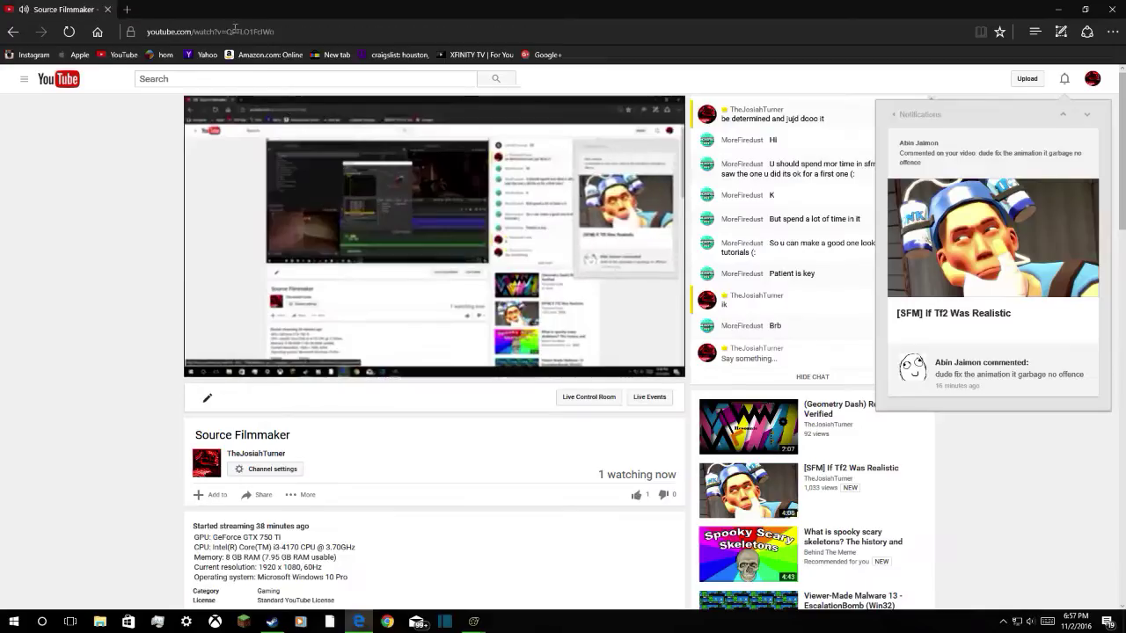
Reply "ipad pro 69 inch" to the notified comment on the MacBook Pro review, expand its comment thread and close the notifications
click(923, 113)
click(1027, 213)
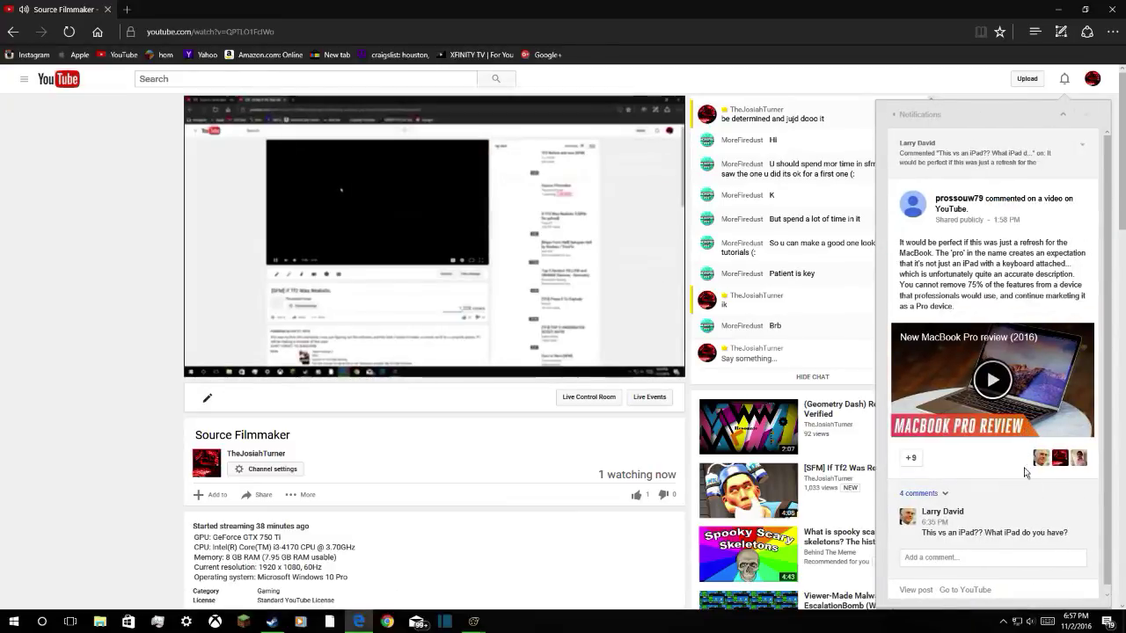
click(1063, 512)
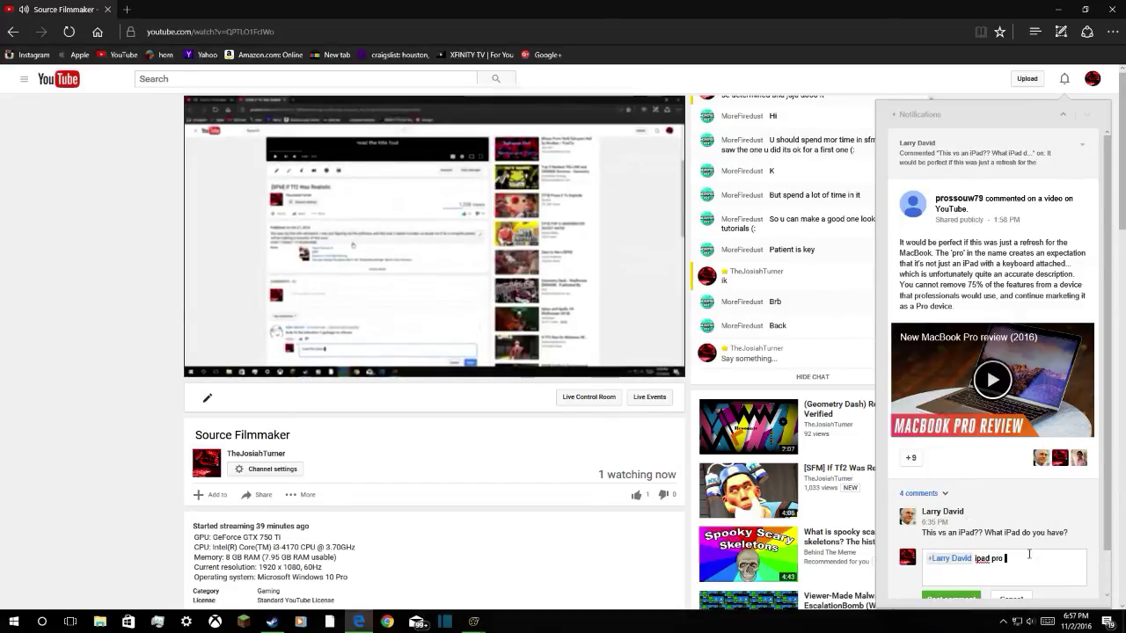
text(ipad pro 69 inch)
click(972, 602)
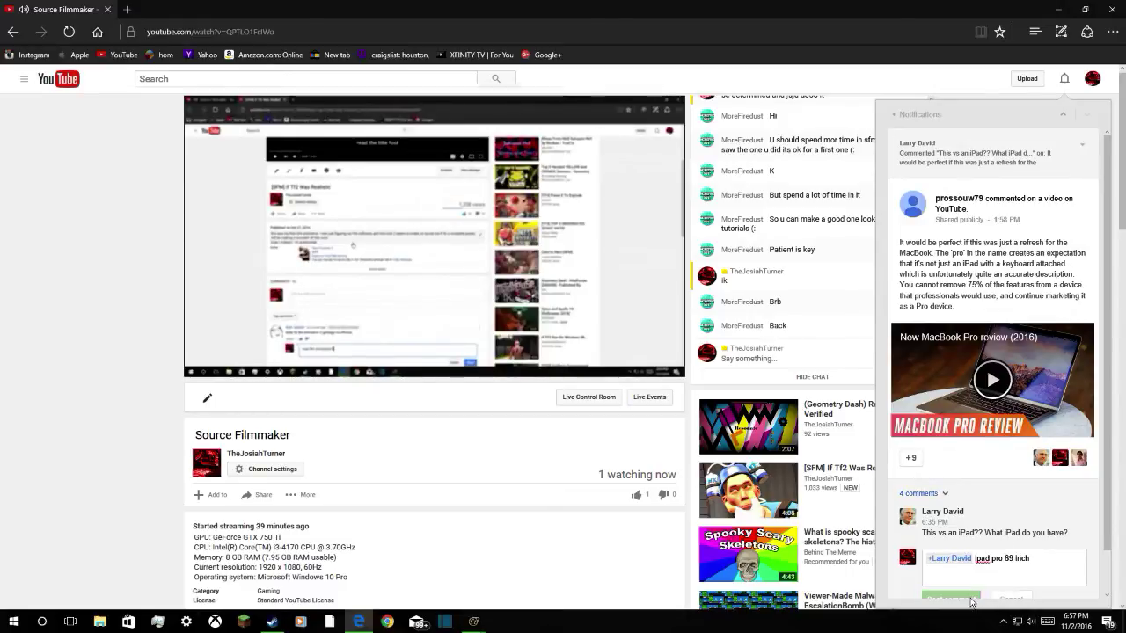
click(925, 495)
scroll(929, 507, down, 3)
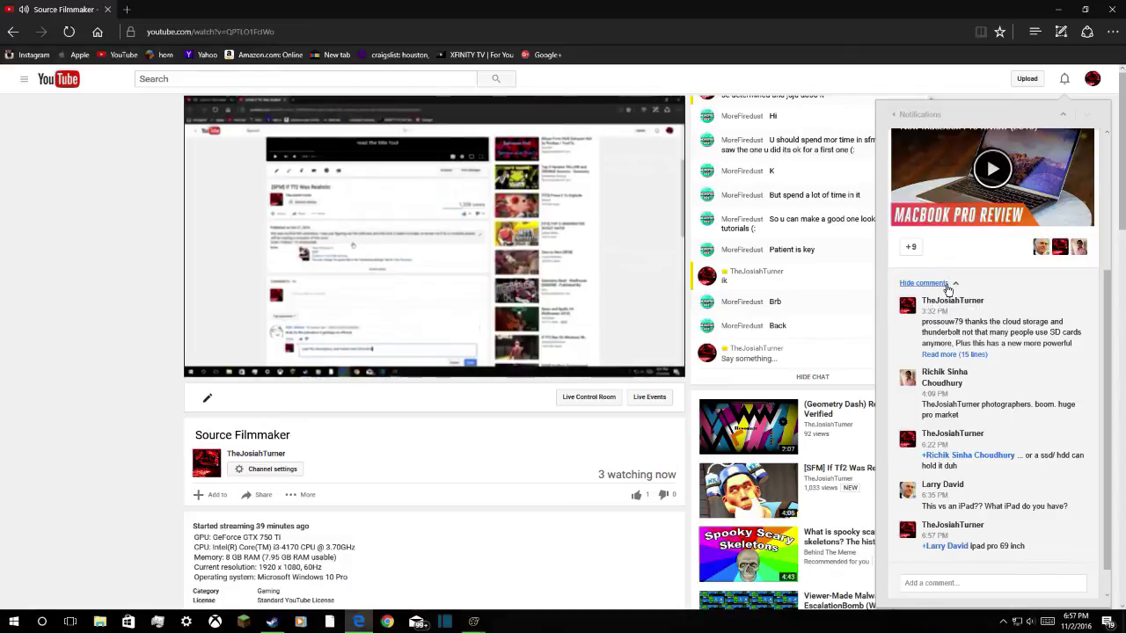
click(930, 112)
click(998, 392)
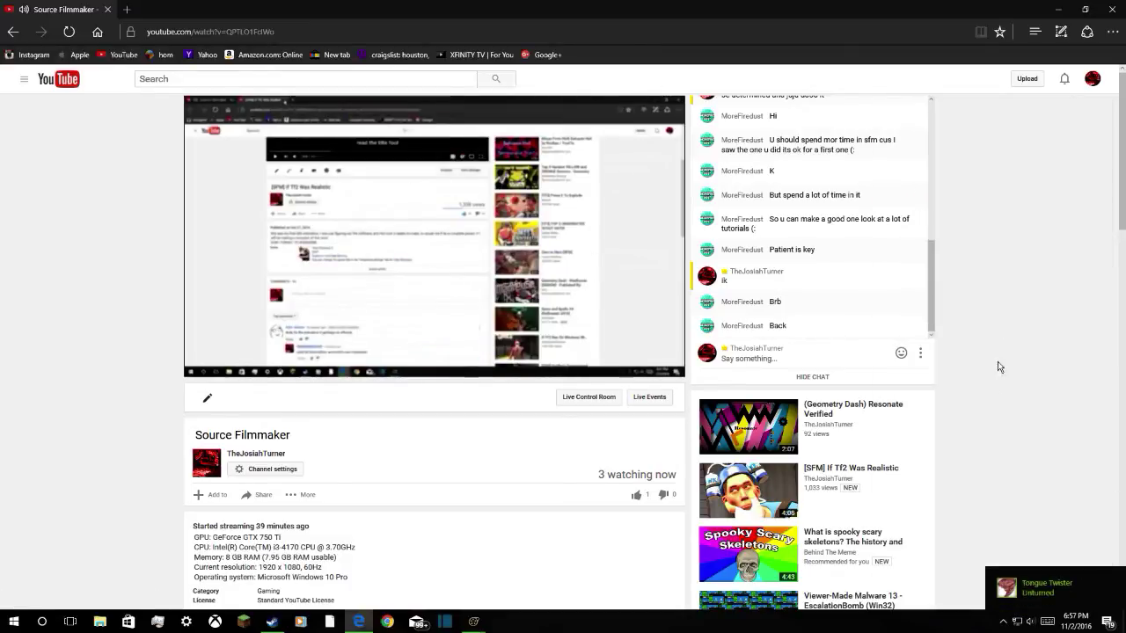
Switch to Source Filmmaker, add the chosen hwm Sniper model to the shot and select its animation set
click(1060, 8)
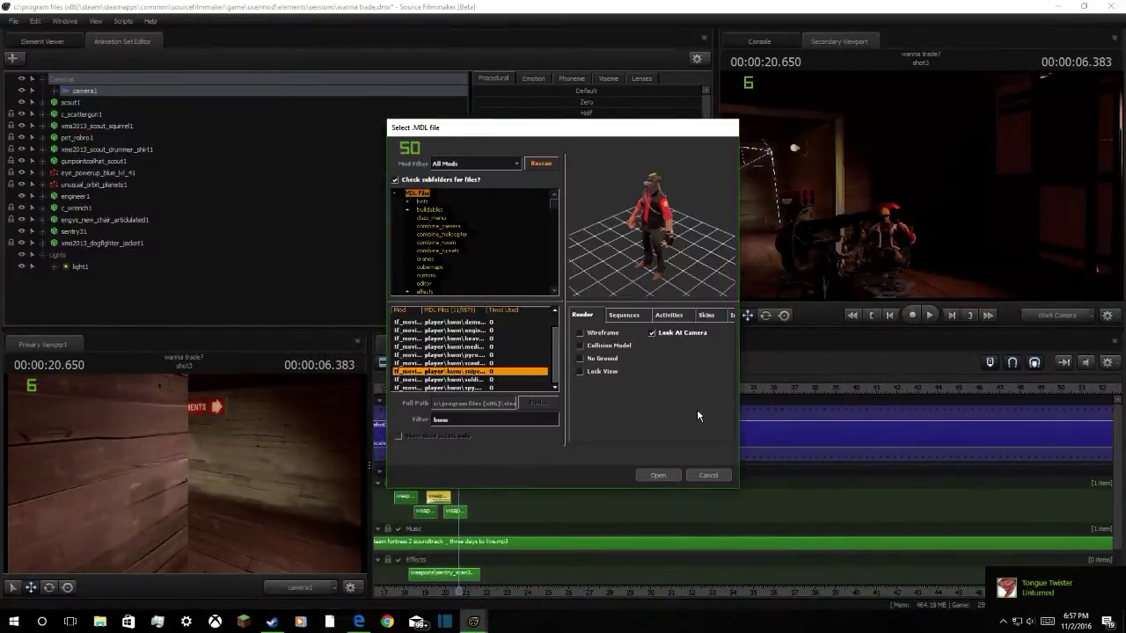
click(669, 475)
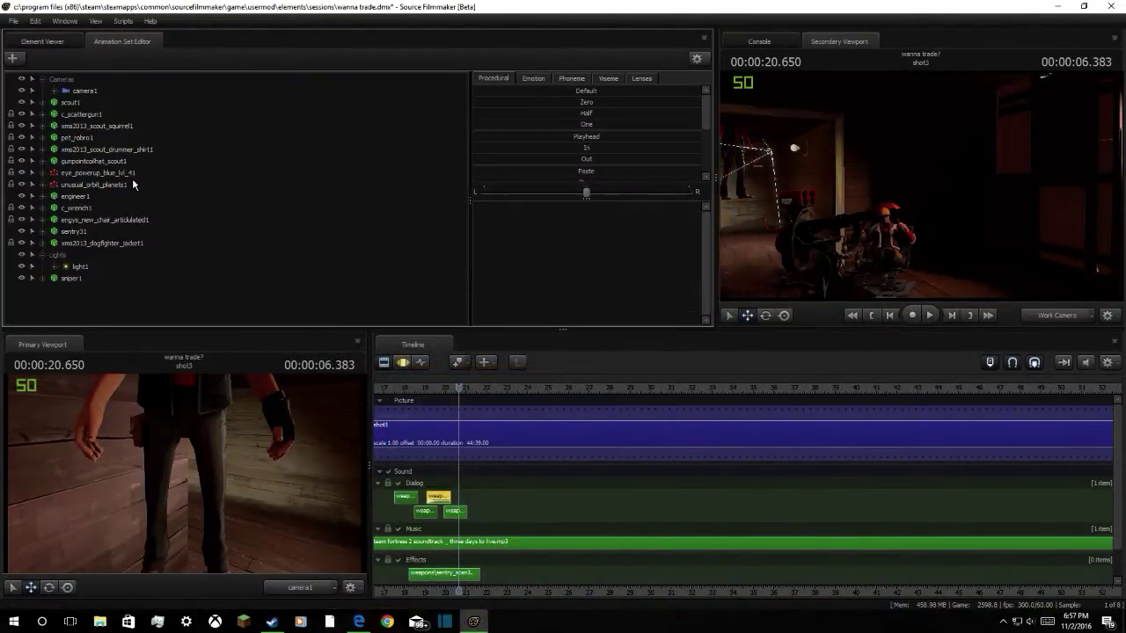
click(79, 278)
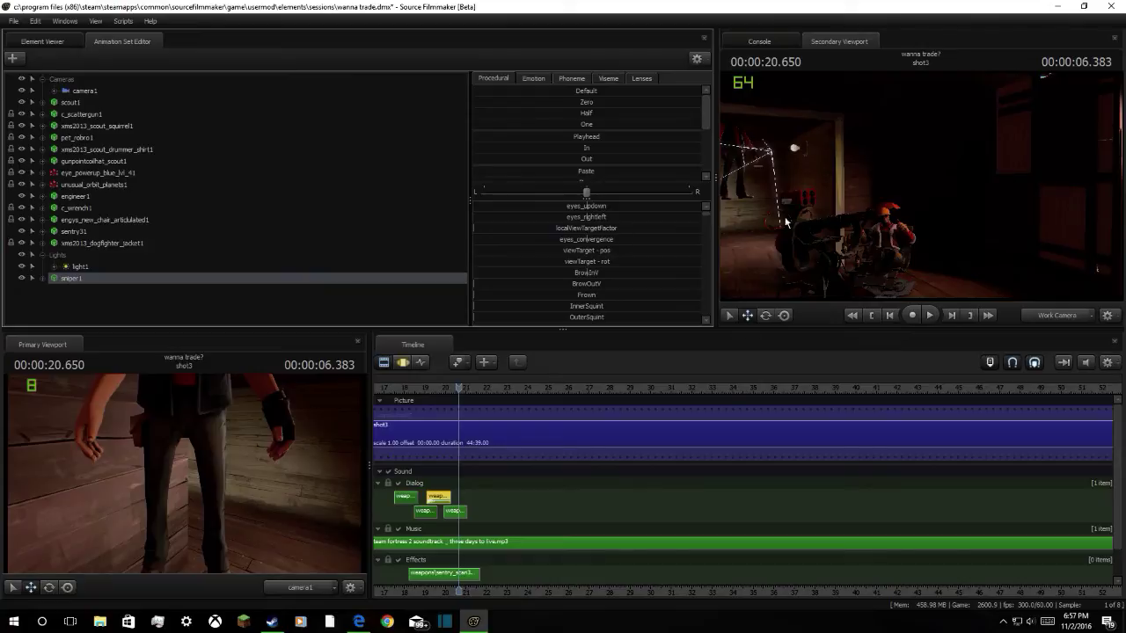
Select the entire time range in the Motion Editor and lower the Sniper from mid-air onto the wooden floor of the hallway
key(w)
drag(846, 203, 762, 317)
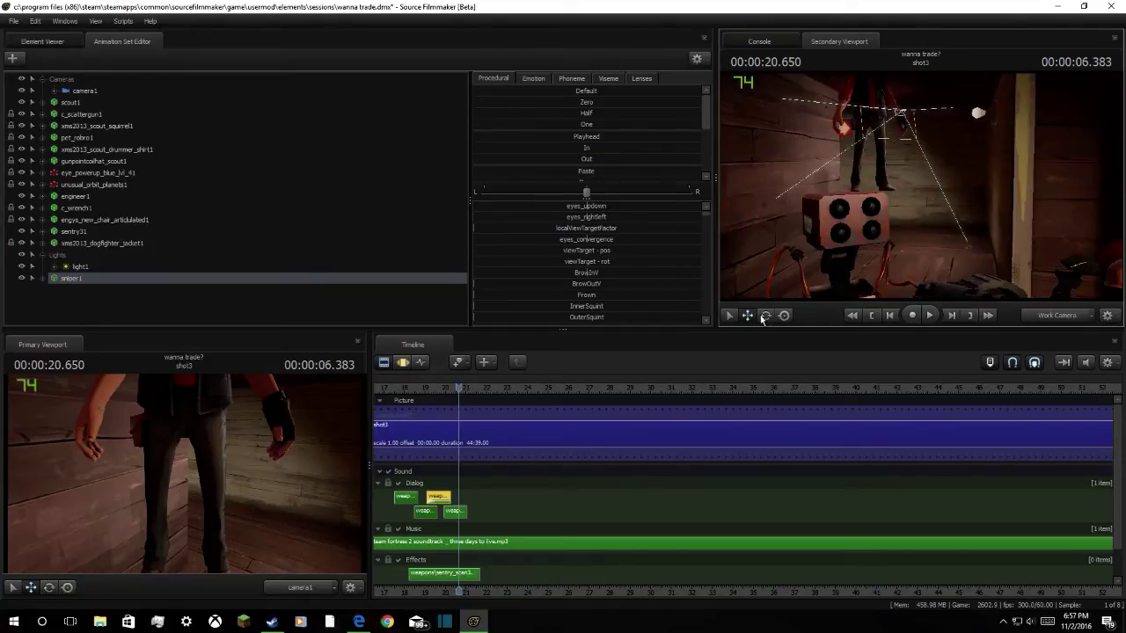
click(403, 364)
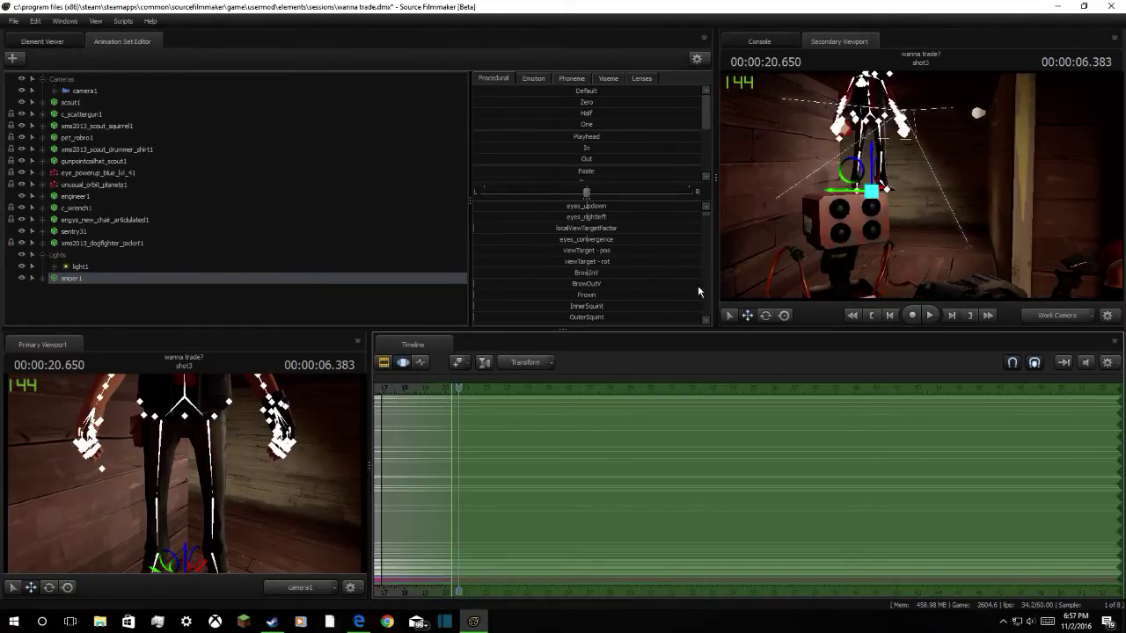
key(ctrl+a)
drag(722, 293, 858, 286)
key(w)
drag(865, 148, 859, 396)
drag(887, 167, 887, 207)
drag(872, 249, 1108, 287)
mouse_move(922, 186)
mouse_down()
mouse_move(1020, 192)
mouse_move(930, 188)
mouse_up()
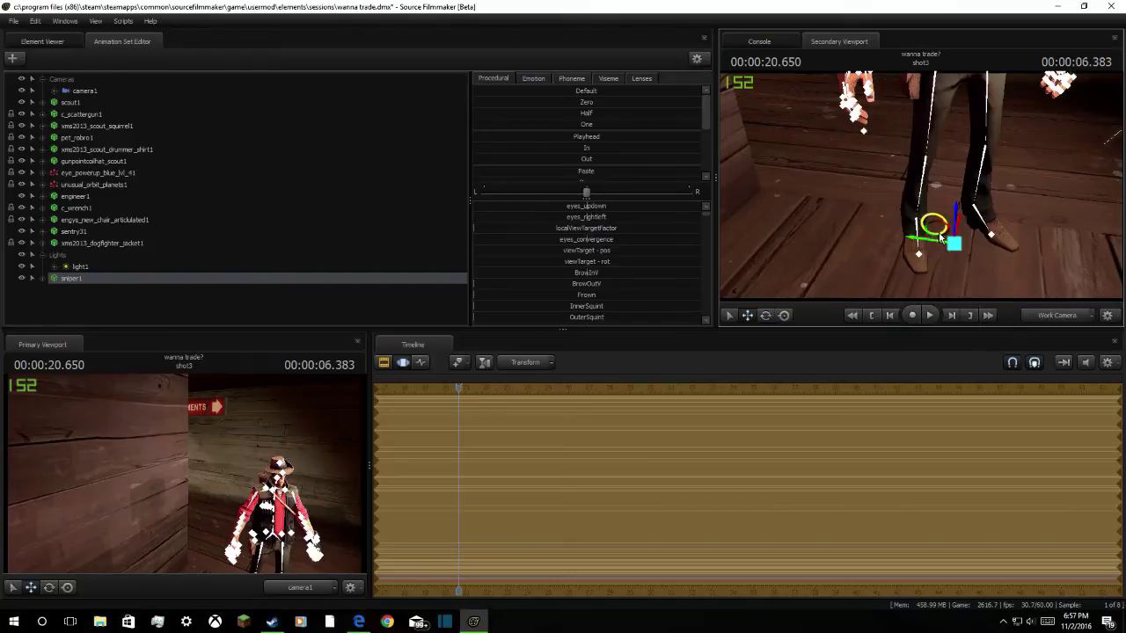
drag(939, 237, 935, 147)
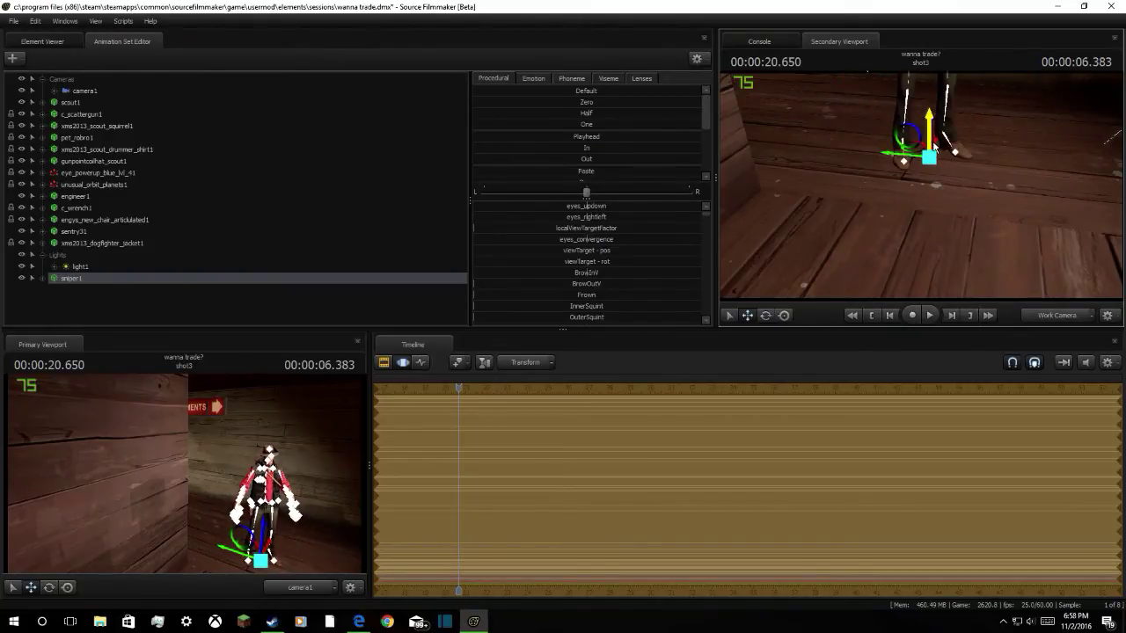
Move the Sniper farther back beside the corner of the wooden wall and choose the rotate manipulator
drag(1003, 172, 985, 129)
drag(995, 262, 983, 288)
drag(876, 246, 908, 201)
click(767, 315)
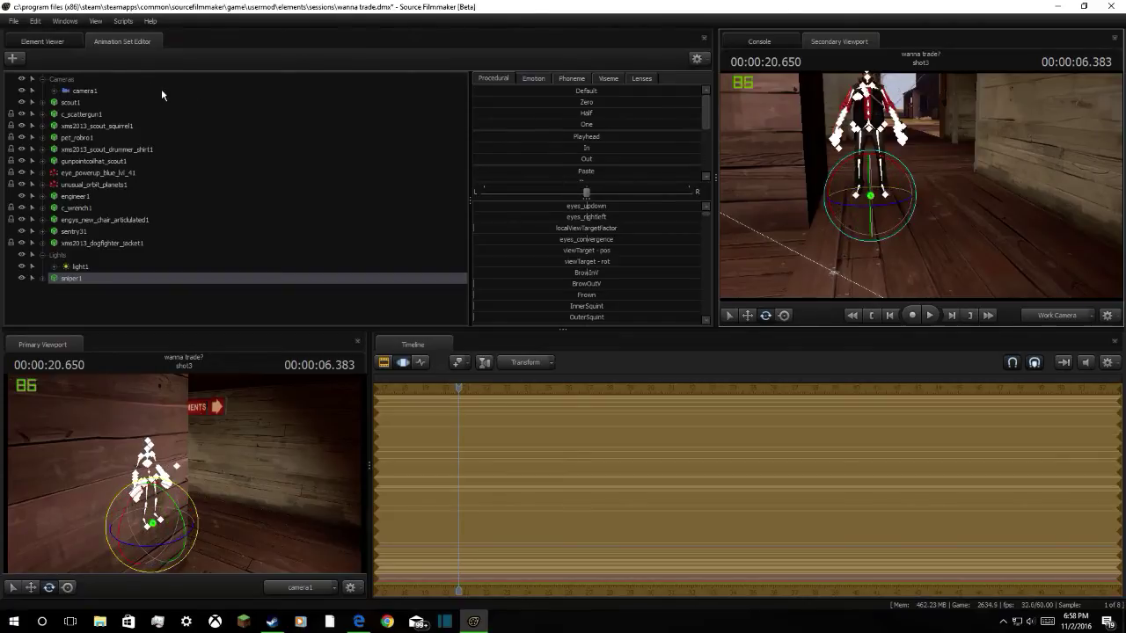
Adjust camera1's view around the wall corner with an eased time selection reaching about 20.8 s, and play it back from about 18.5 s
click(122, 90)
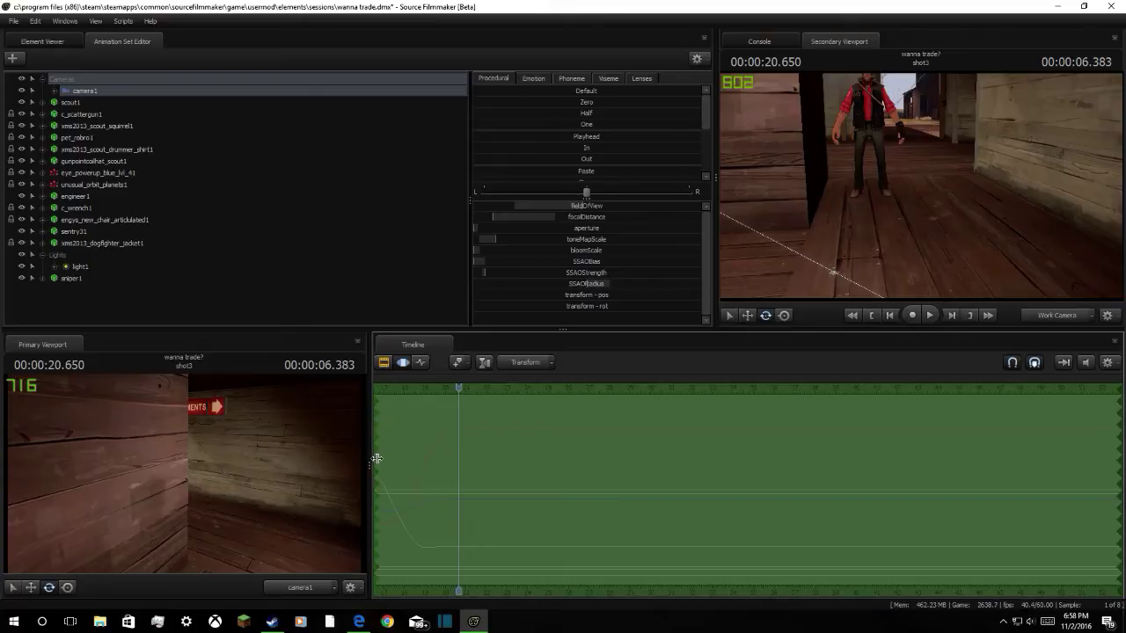
drag(376, 458, 419, 431)
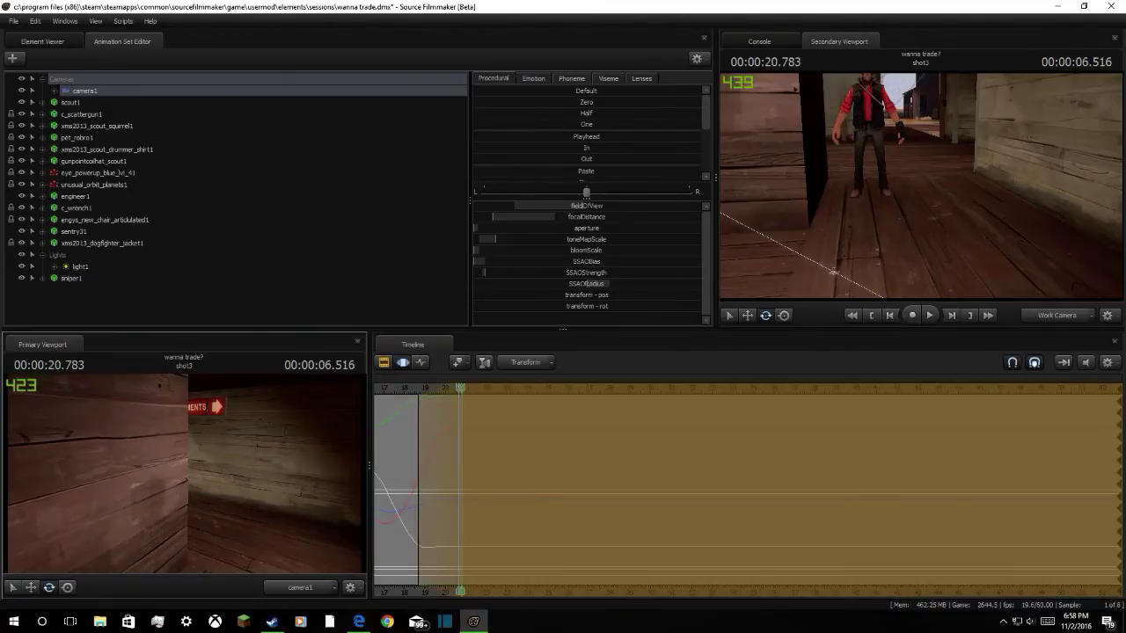
mouse_move(183, 475)
mouse_down()
mouse_move(185, 464)
mouse_move(187, 482)
mouse_move(195, 473)
mouse_up()
drag(203, 465, 211, 457)
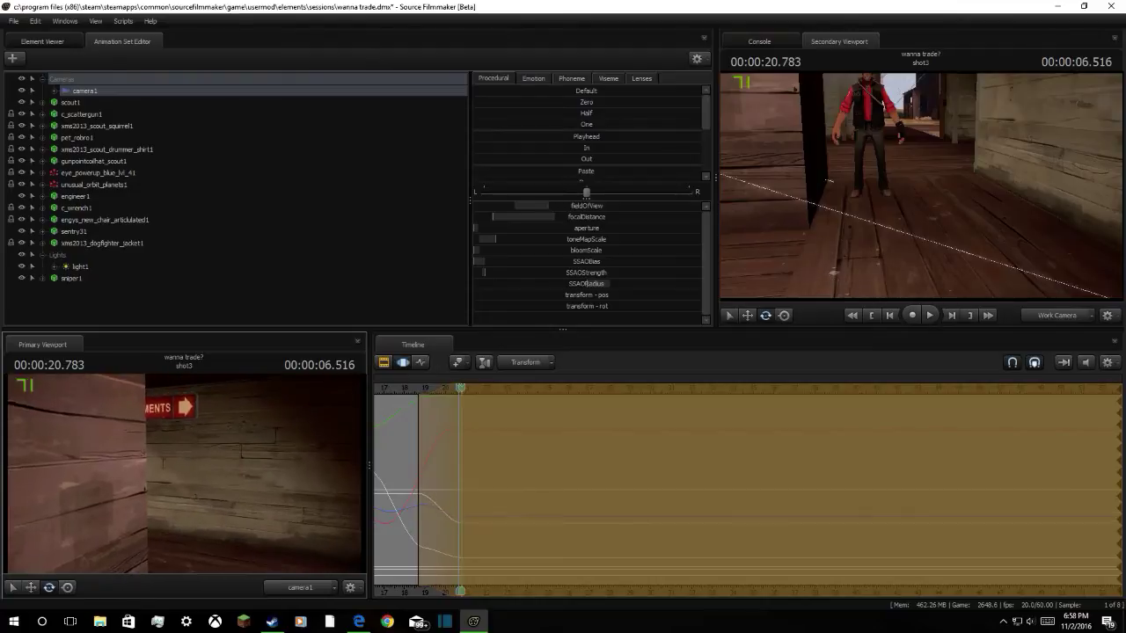
drag(461, 390, 414, 396)
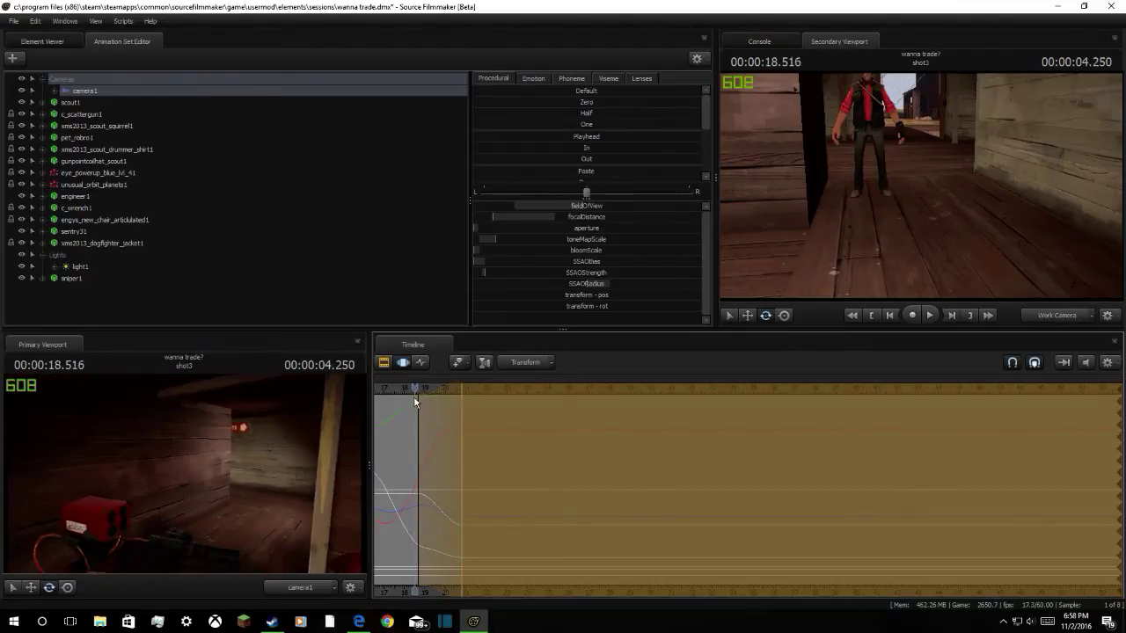
key(space)
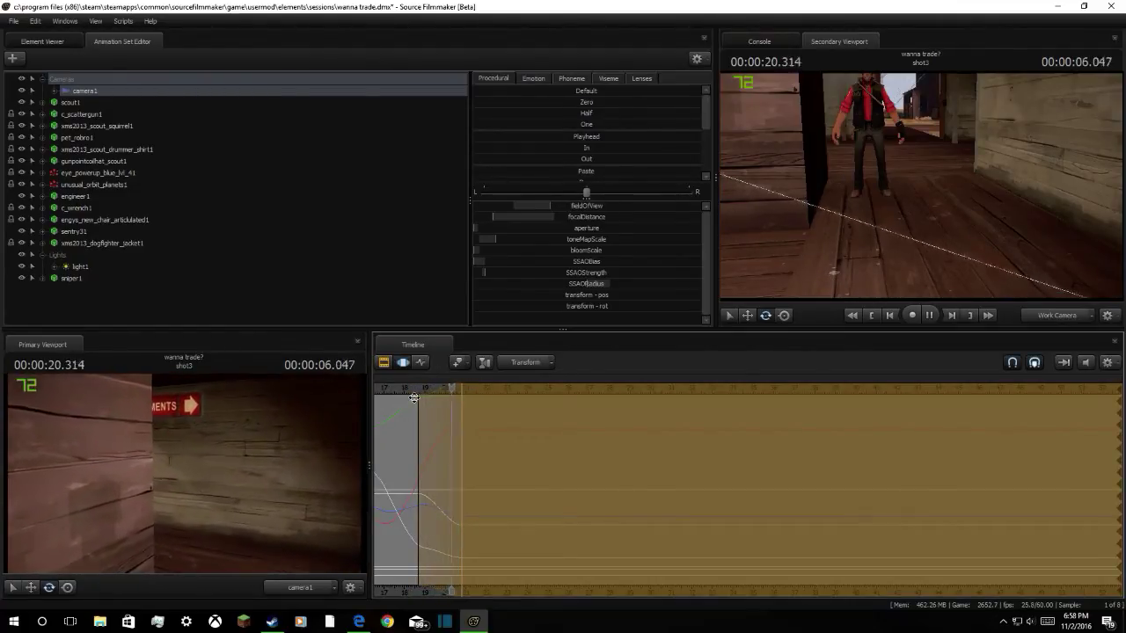
key(space)
key(Return)
Select the Sniper's animation set and move him closer to the wall's edge in the camera1 view at about 21 s
drag(804, 241, 590, 209)
click(87, 279)
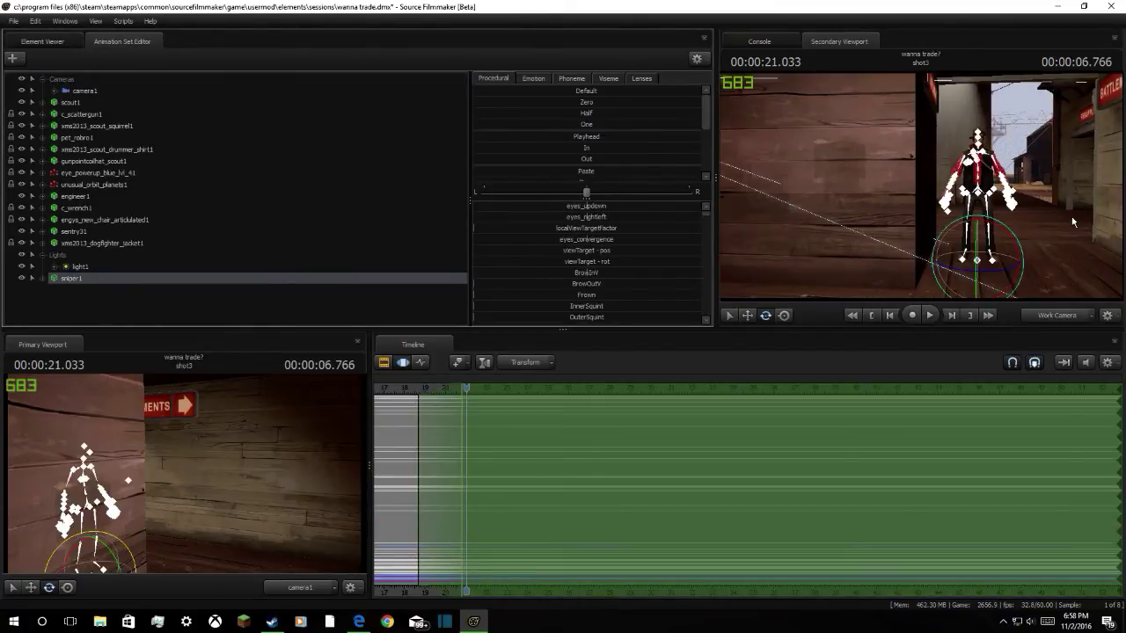
drag(1072, 221, 1068, 263)
key(d)
key(w)
click(748, 316)
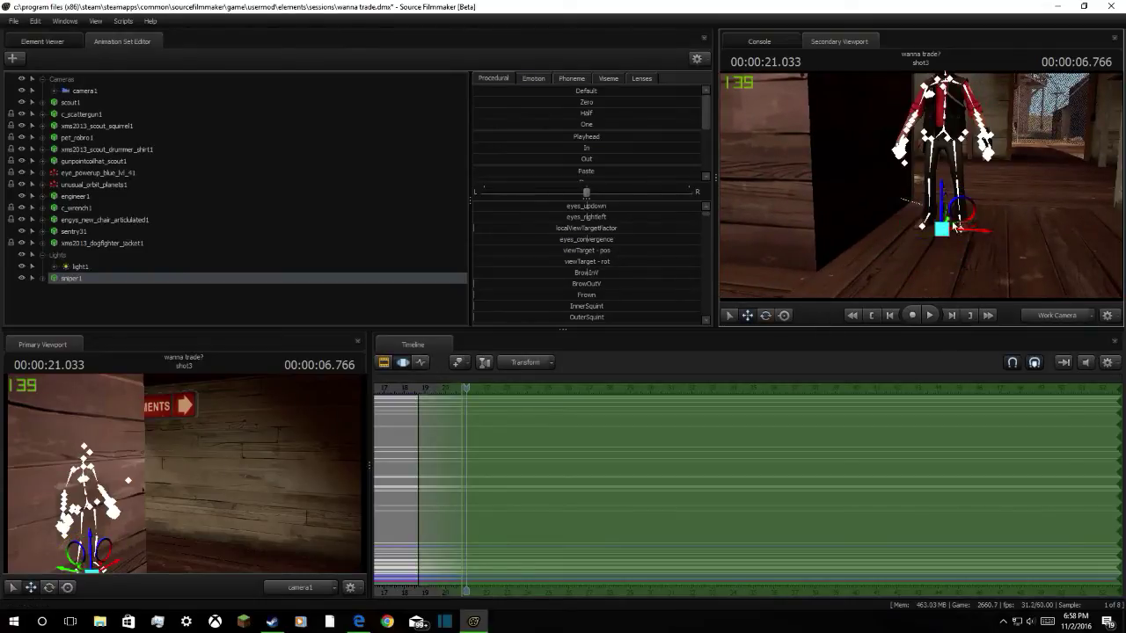
drag(956, 227, 924, 252)
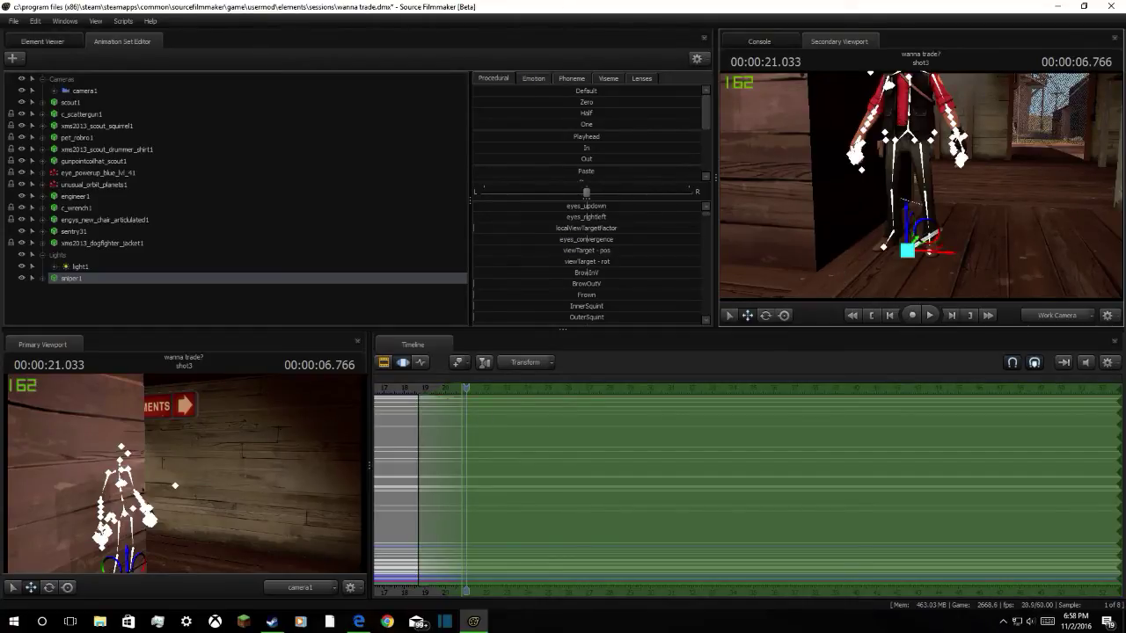
drag(1070, 210, 849, 176)
drag(841, 271, 921, 187)
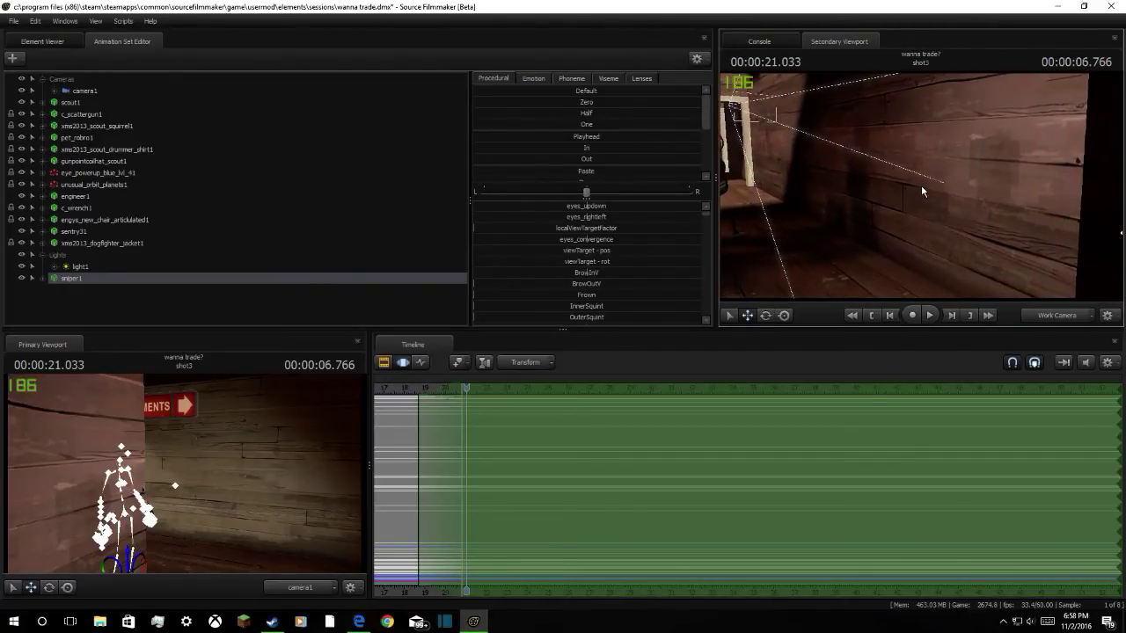
drag(921, 185, 1047, 185)
right_click(76, 283)
mouse_move(162, 385)
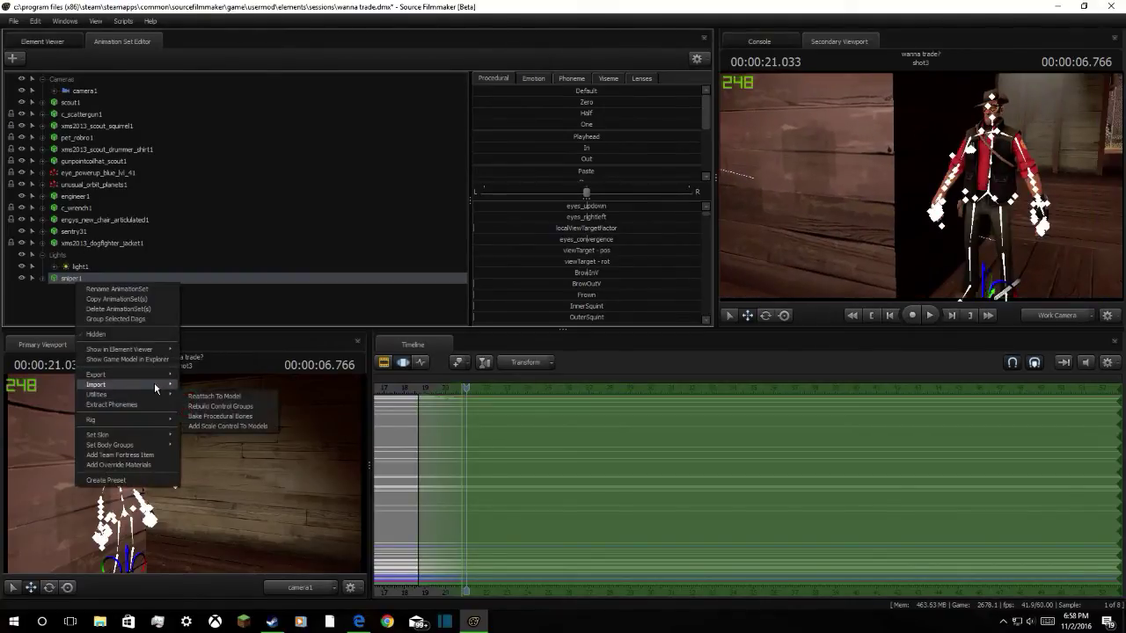
click(220, 389)
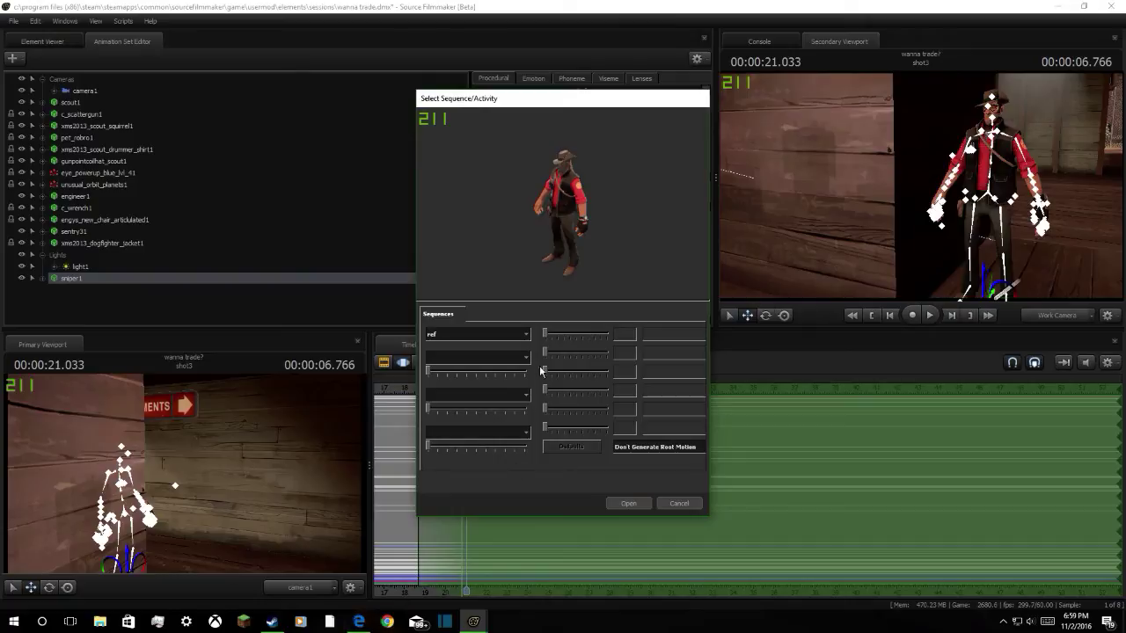
Switch to Microsoft Edge to read the new live chat messages, return to Source Filmmaker and cancel the Sniper's sequence import
click(359, 623)
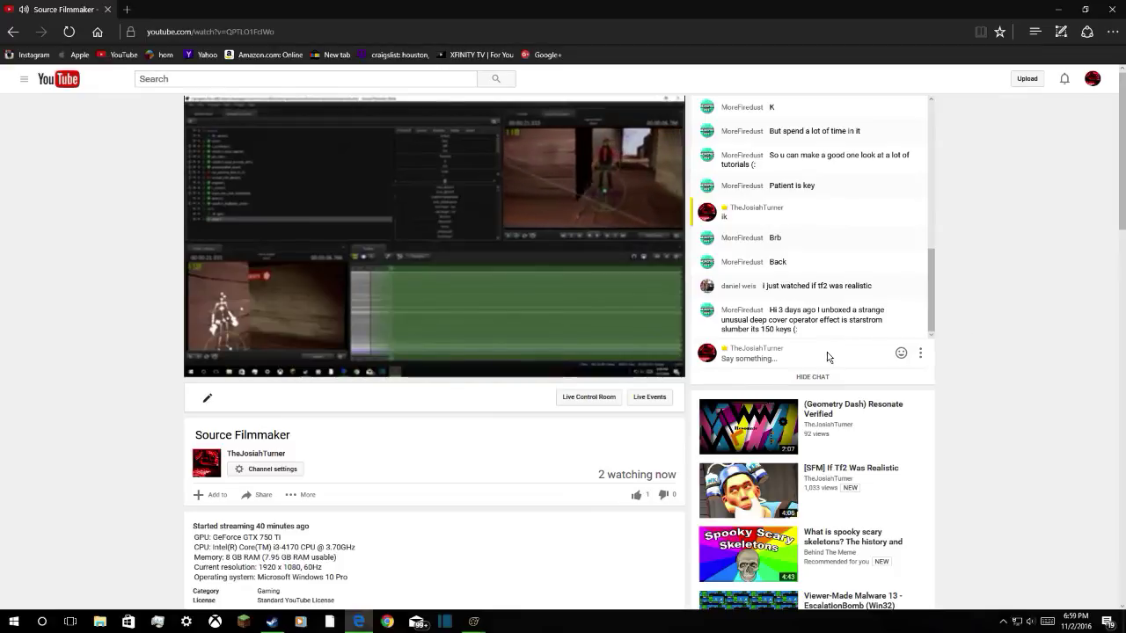
scroll(822, 352, down, 2)
scroll(825, 342, up, 2)
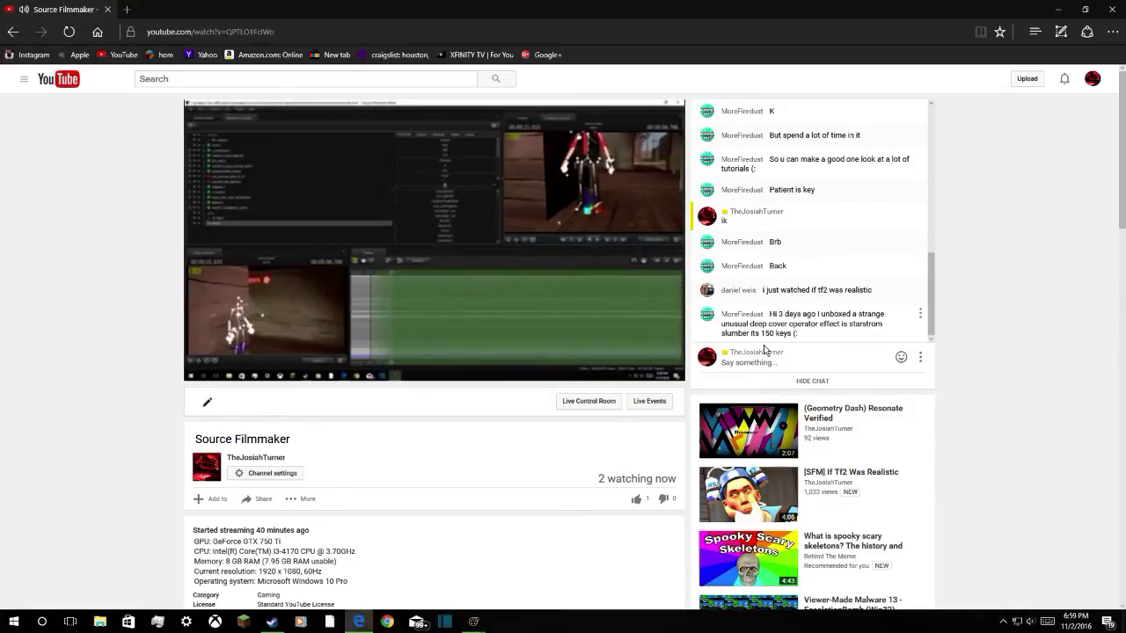
click(1059, 9)
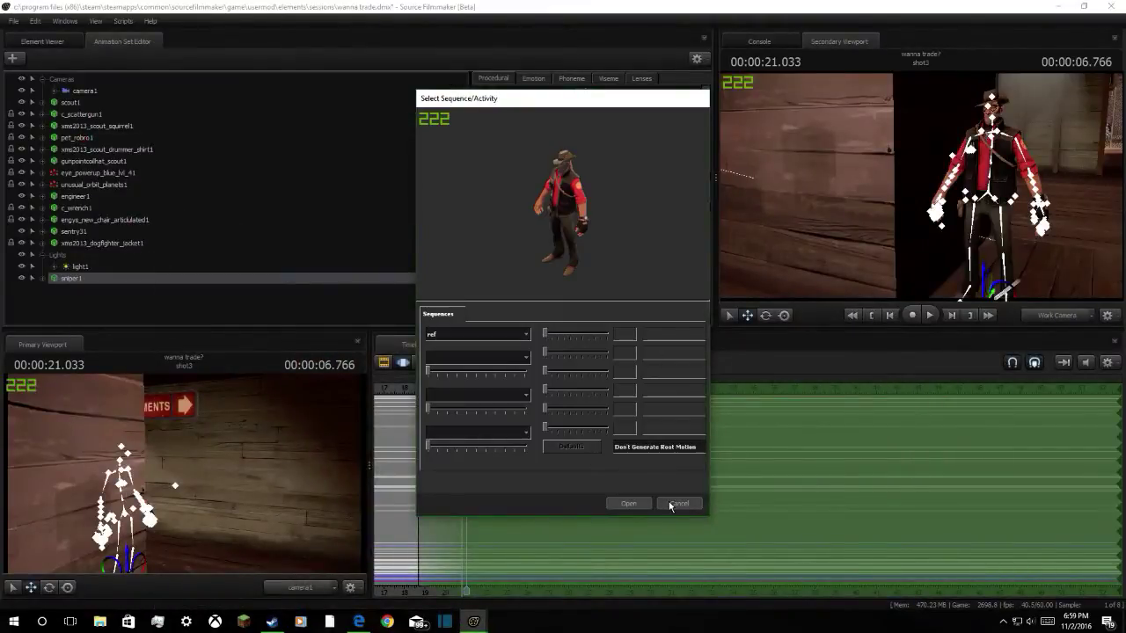
click(670, 505)
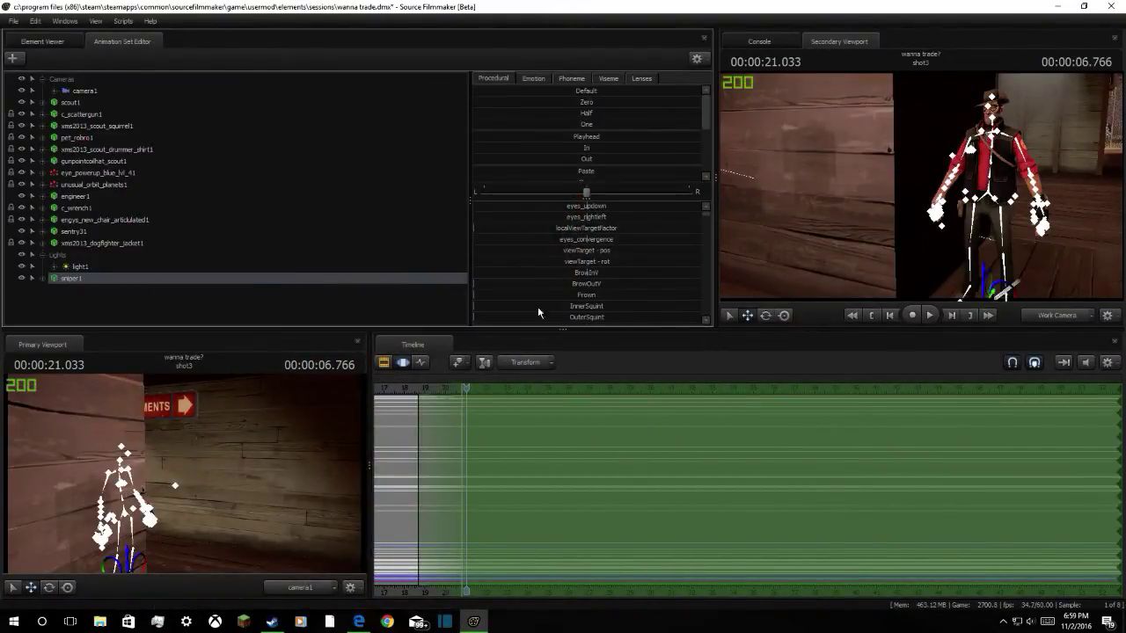
Start importing a sequence onto the Sniper's animation set
right_click(143, 277)
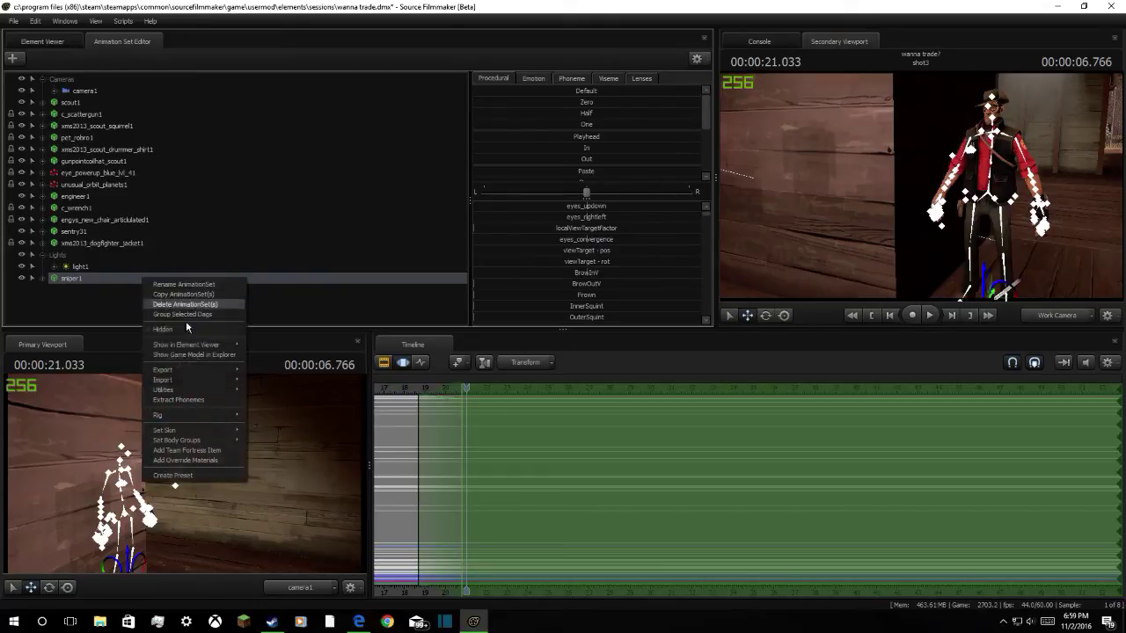
mouse_move(221, 380)
click(281, 391)
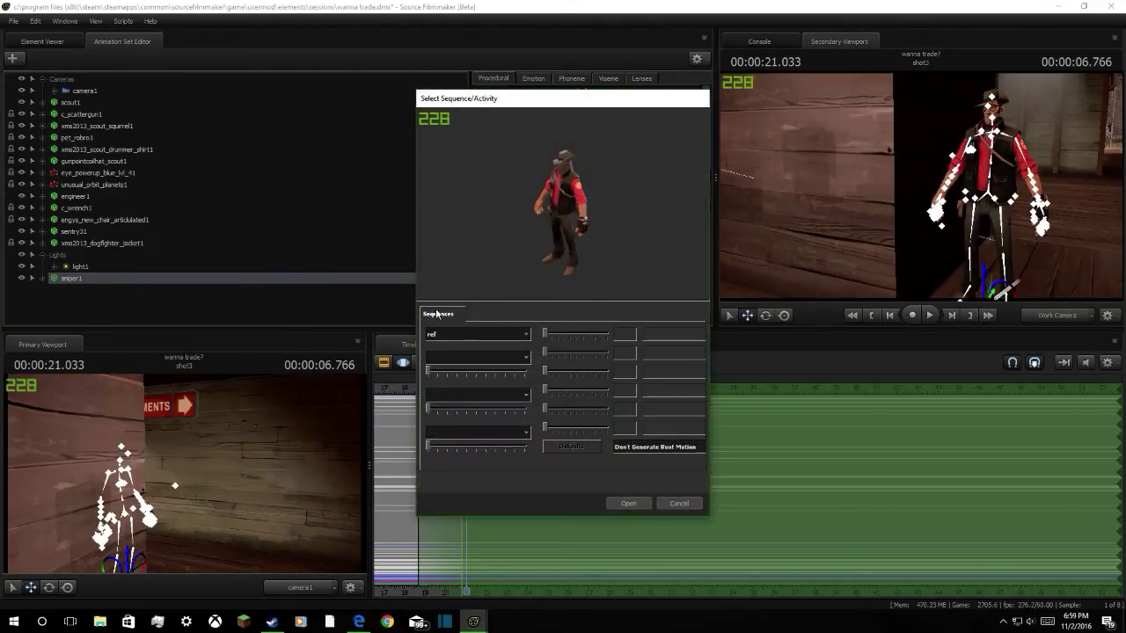
Switch to Microsoft Edge to read the live chat, pause the stream's video and minimise the browser
key(alt+Tab)
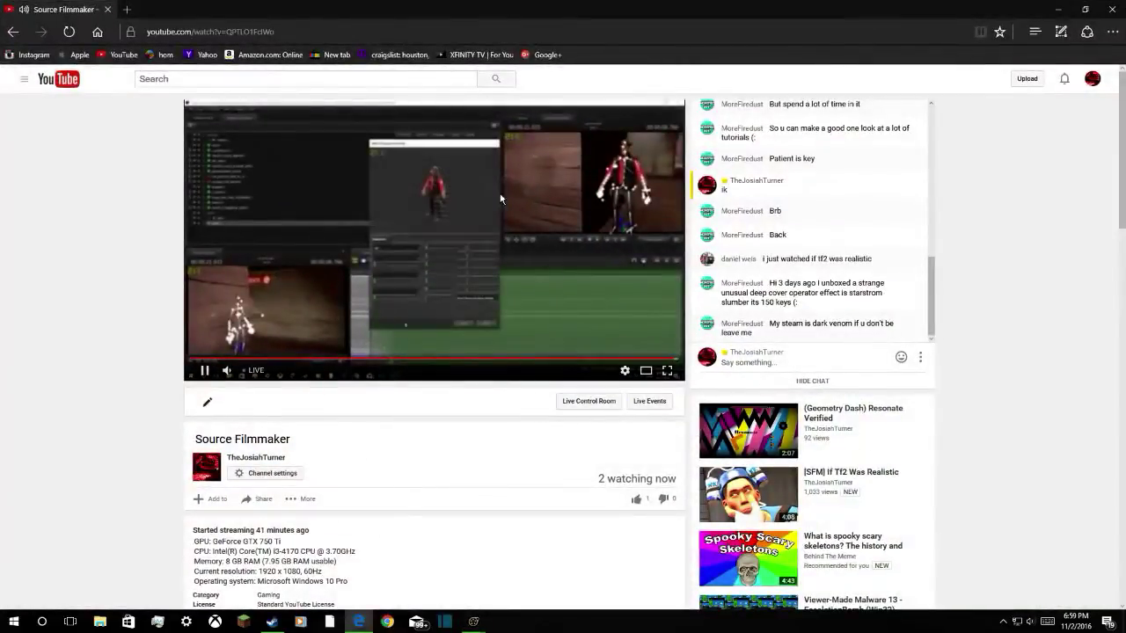
click(501, 199)
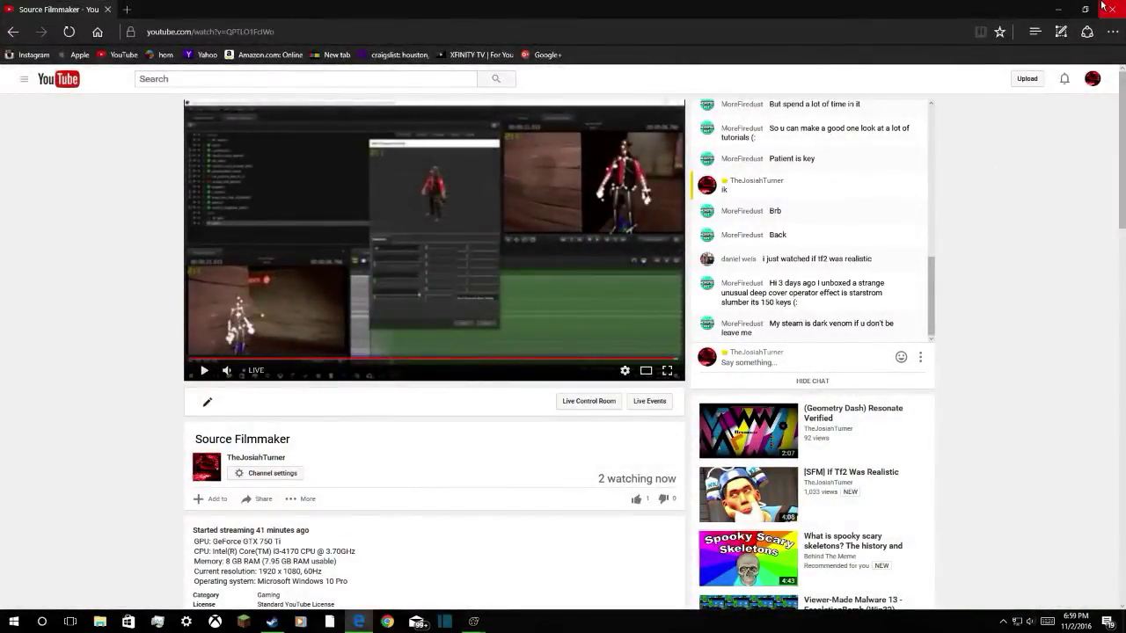
click(506, 273)
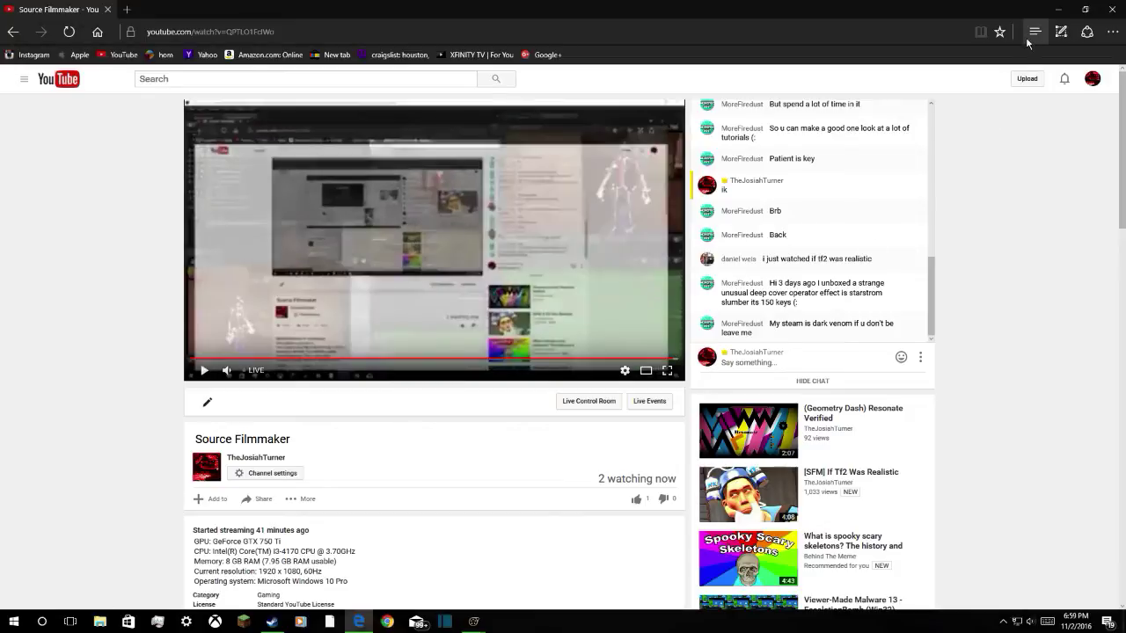
click(1055, 8)
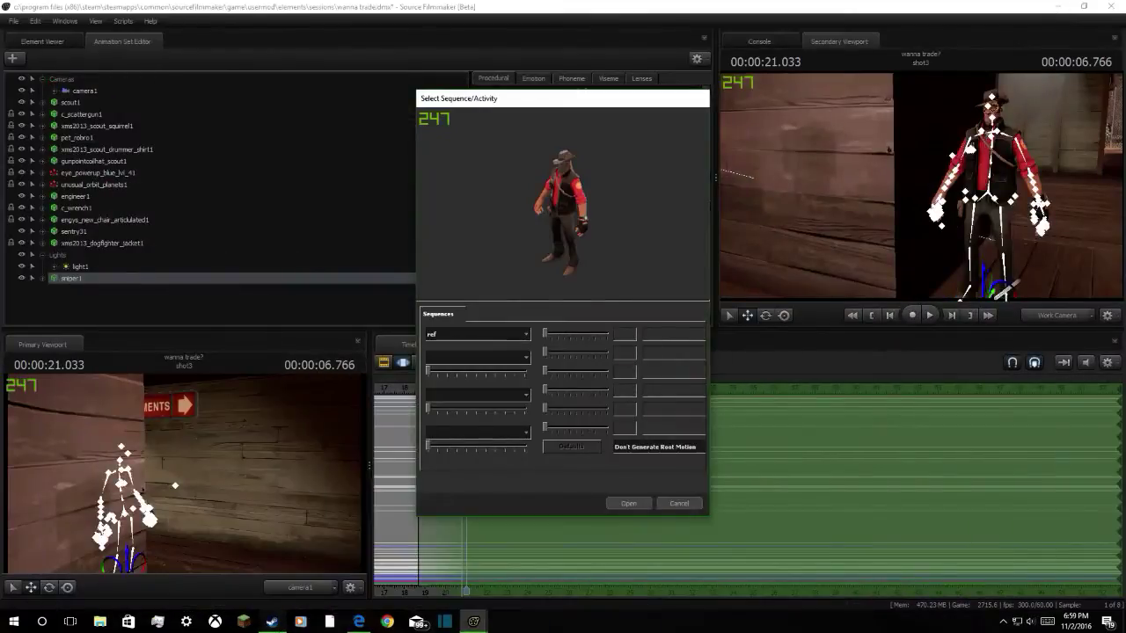
Switch to Steam to search the community for the viewer's account name, recheck the chat in Edge and return to Source Filmmaker's sequence dialog
click(272, 622)
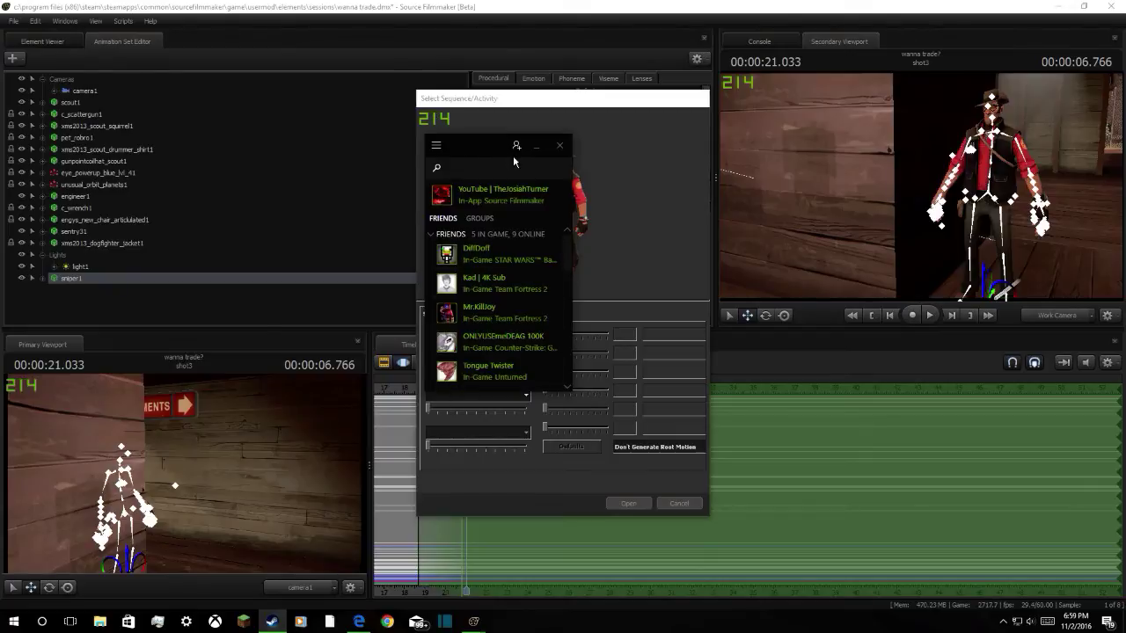
click(508, 189)
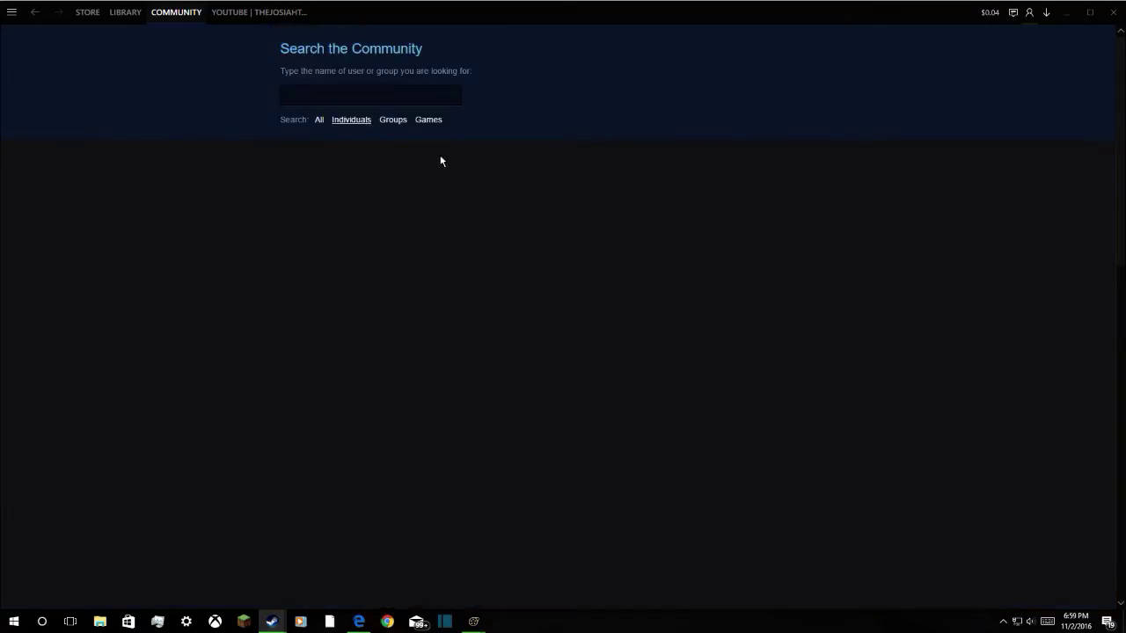
text(dark venom)
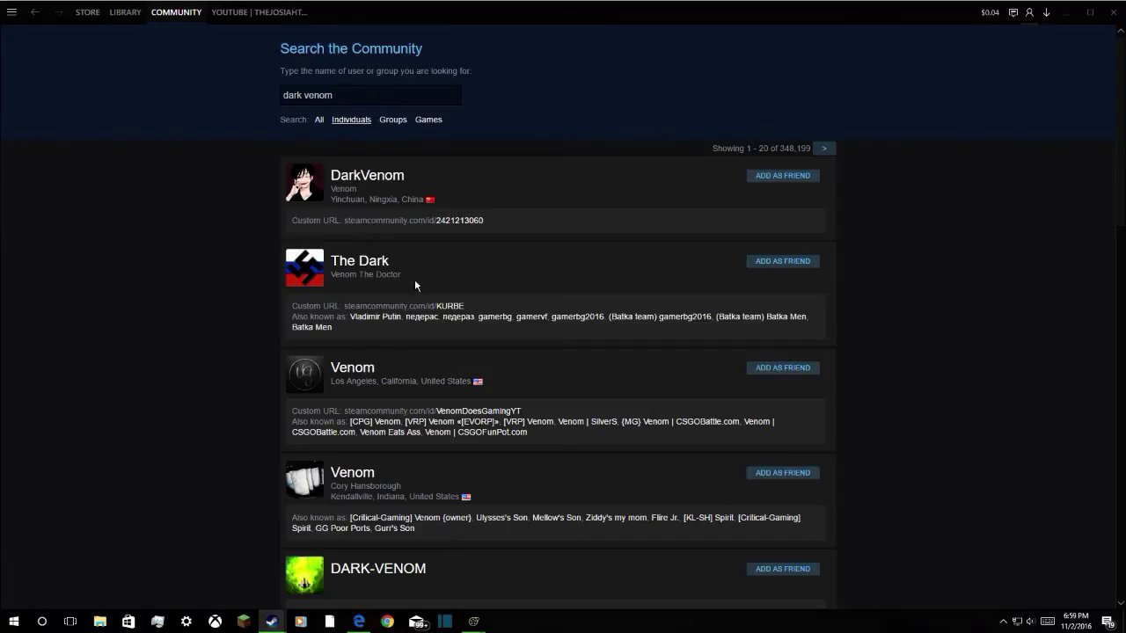
click(359, 621)
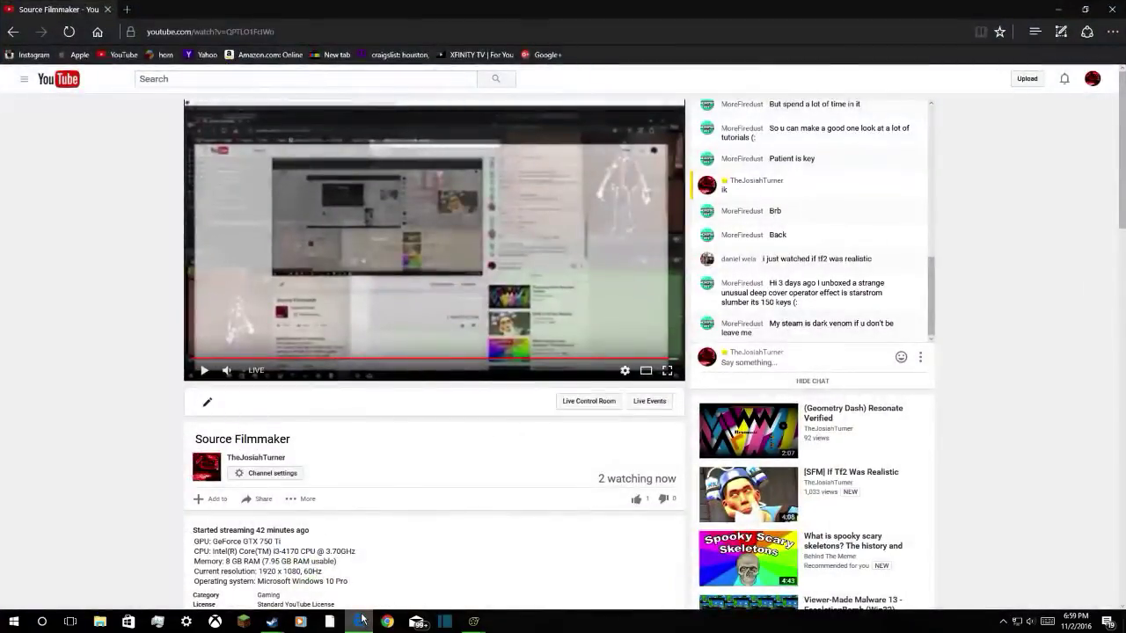
mouse_move(467, 623)
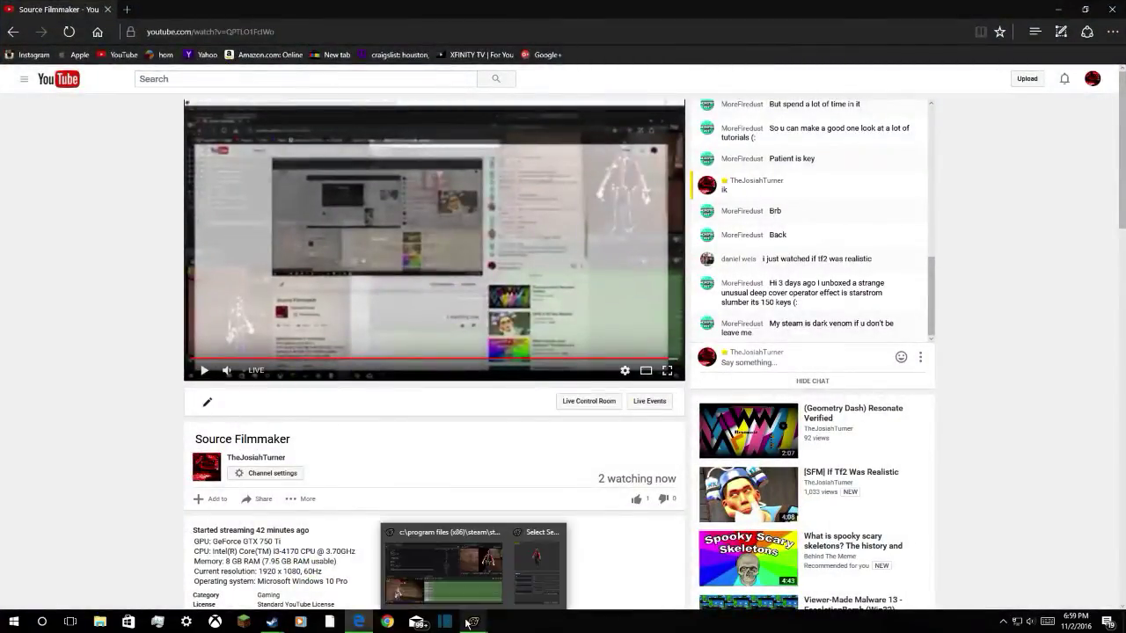
click(483, 572)
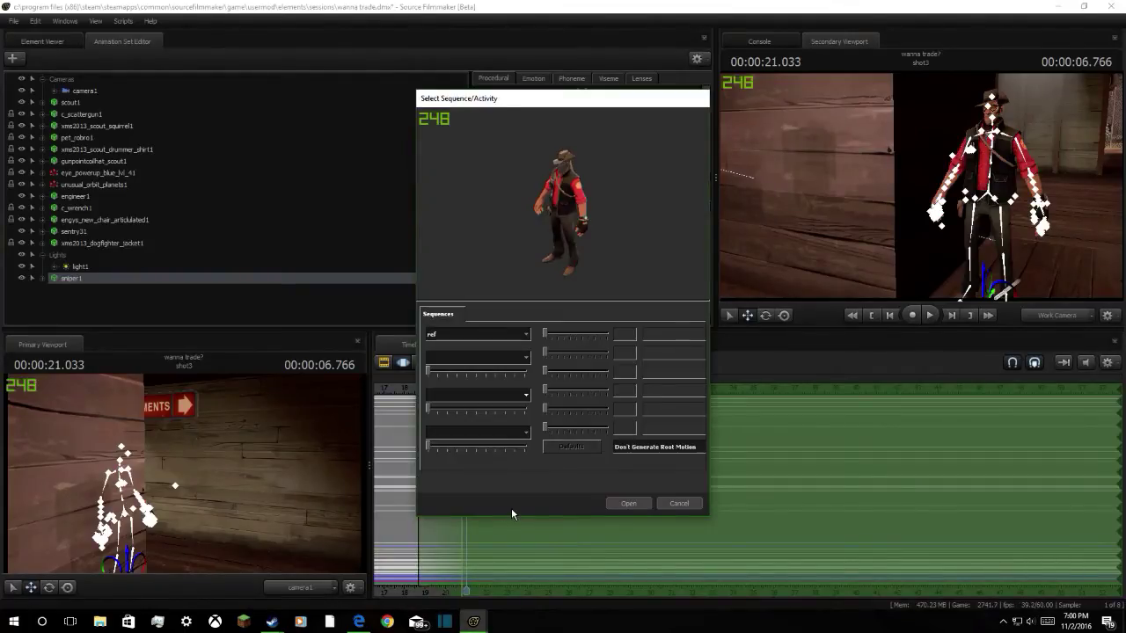
Look through the Sniper's available sequences and preview airwalk_ITEM2
click(508, 333)
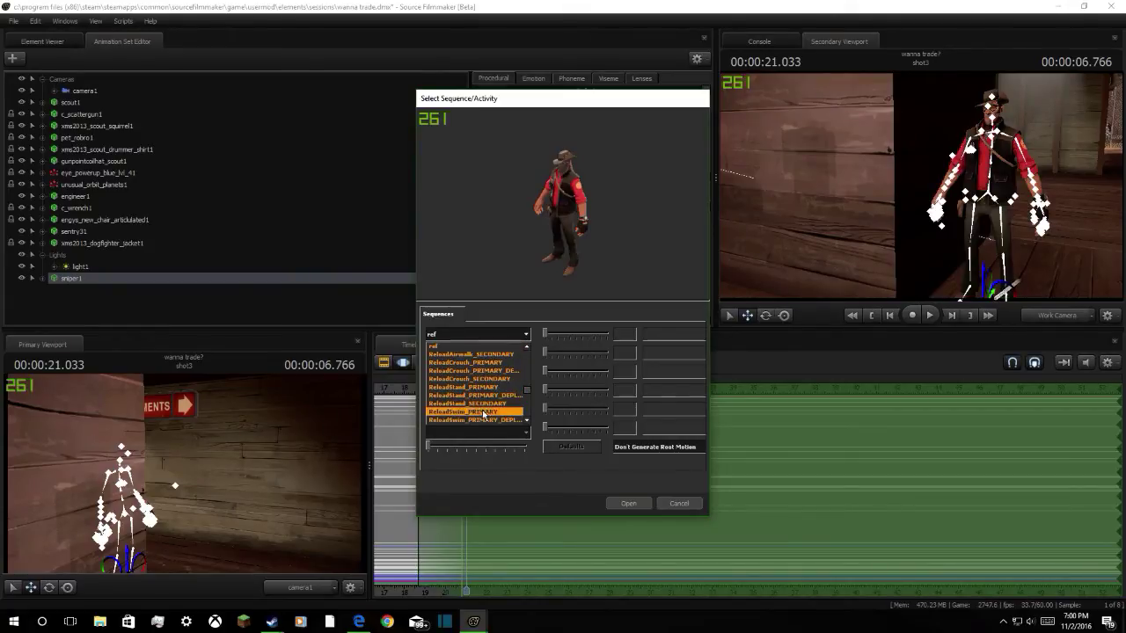
scroll(487, 392, down, 1)
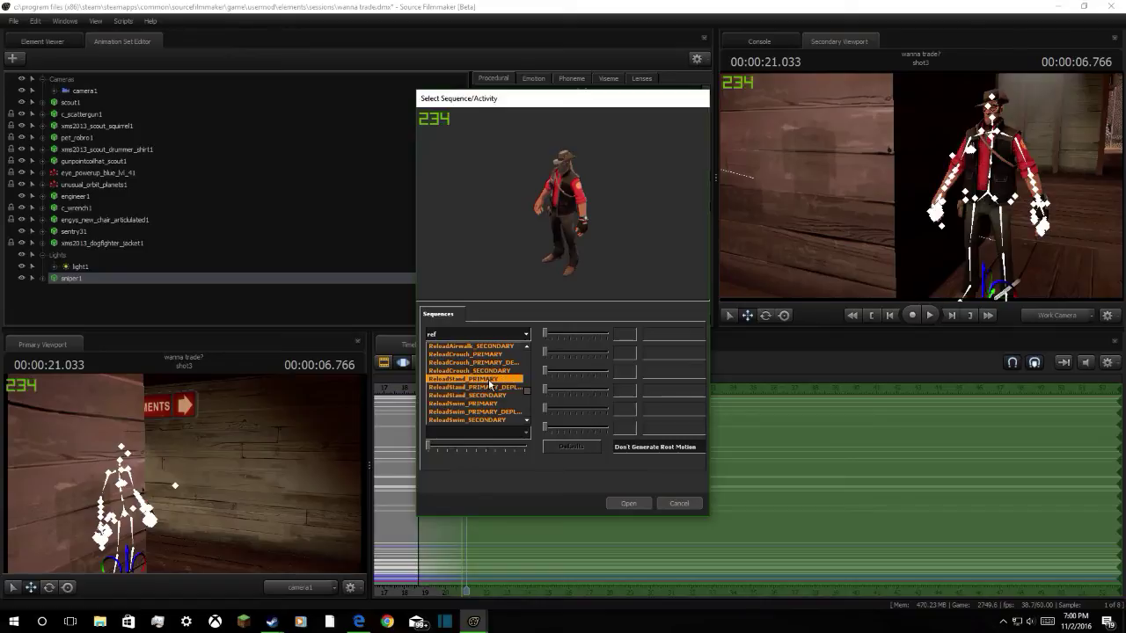
scroll(489, 394, down, 2)
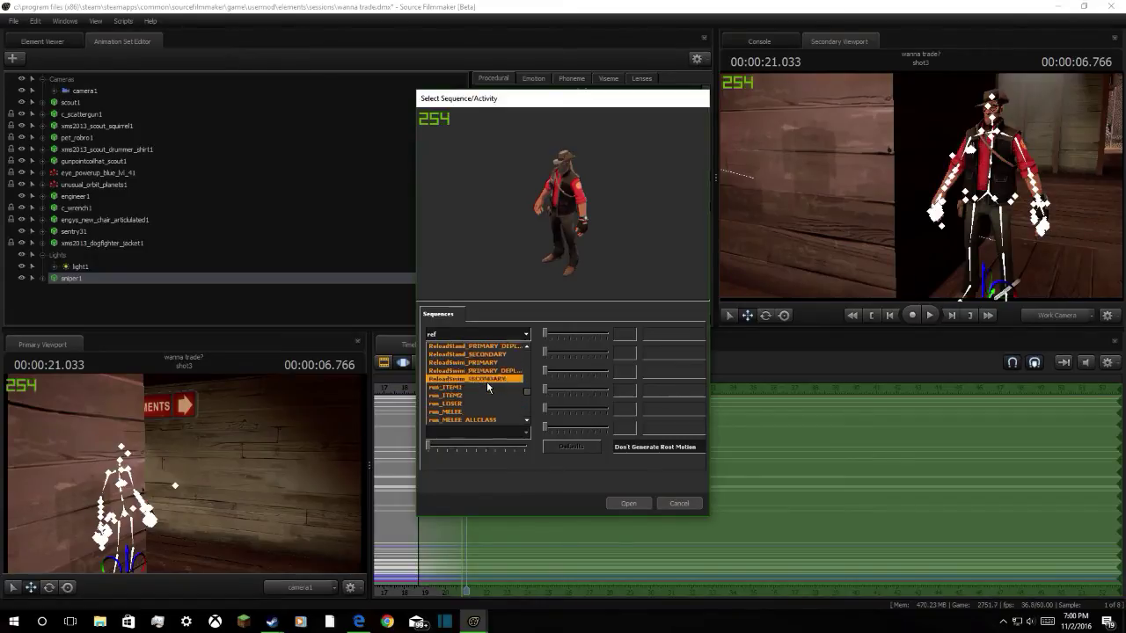
scroll(466, 406, up, 2)
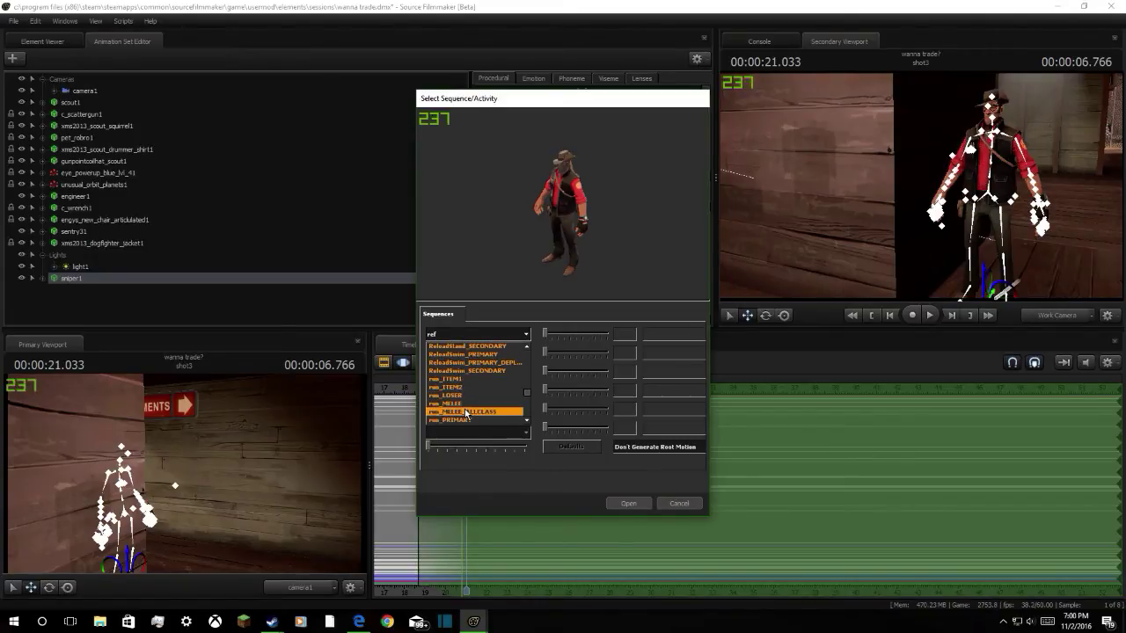
scroll(465, 413, up, 5)
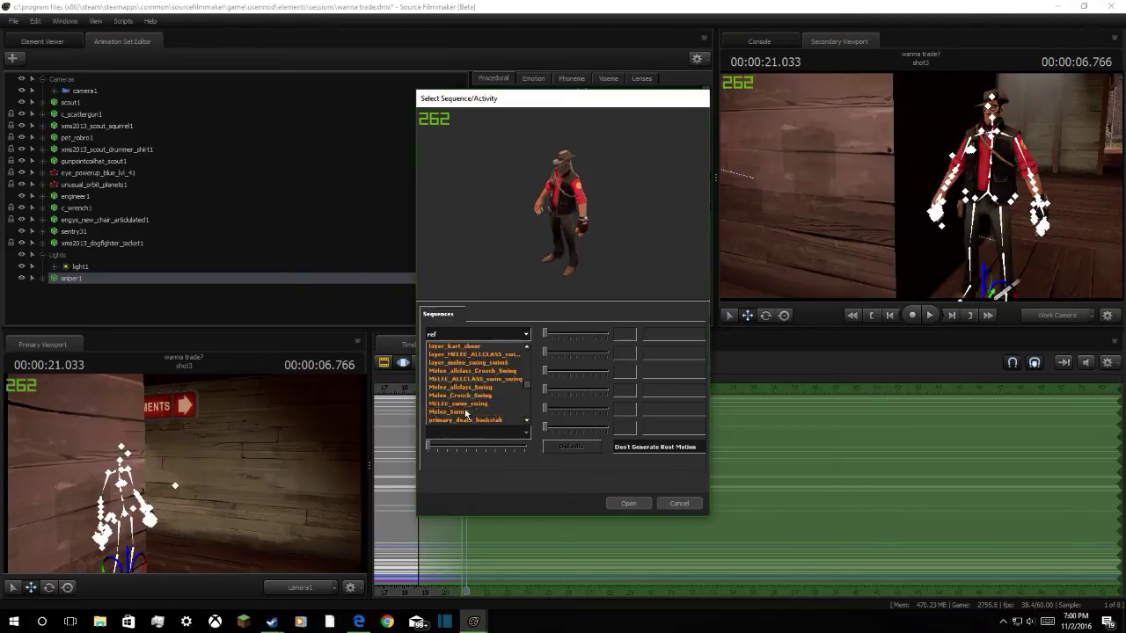
scroll(465, 413, up, 5)
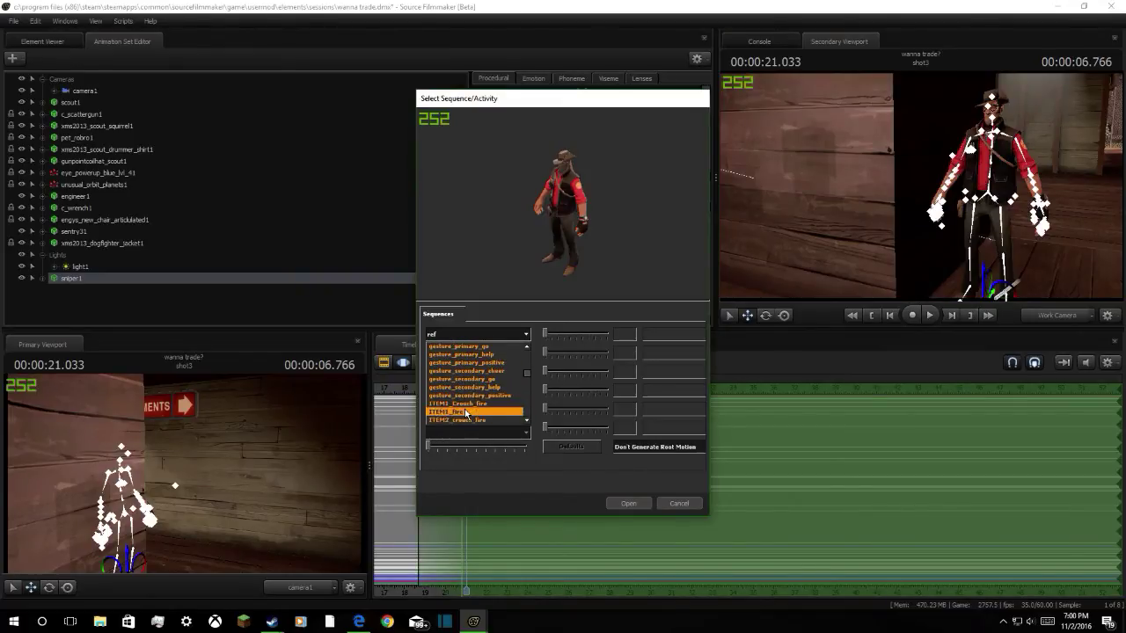
scroll(466, 414, up, 3)
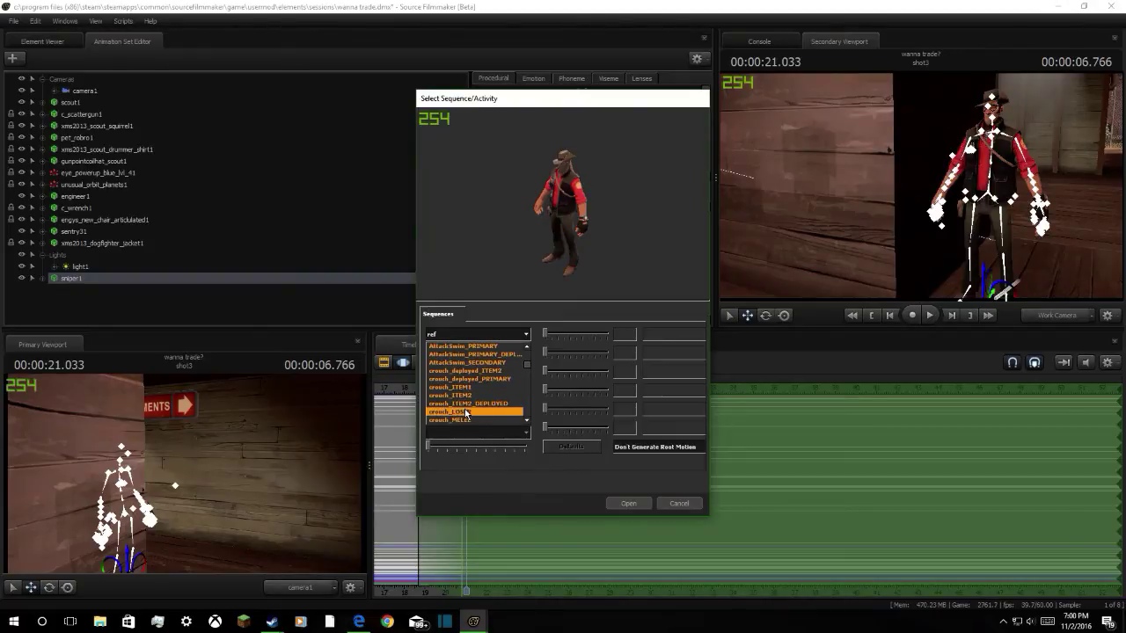
scroll(466, 412, up, 3)
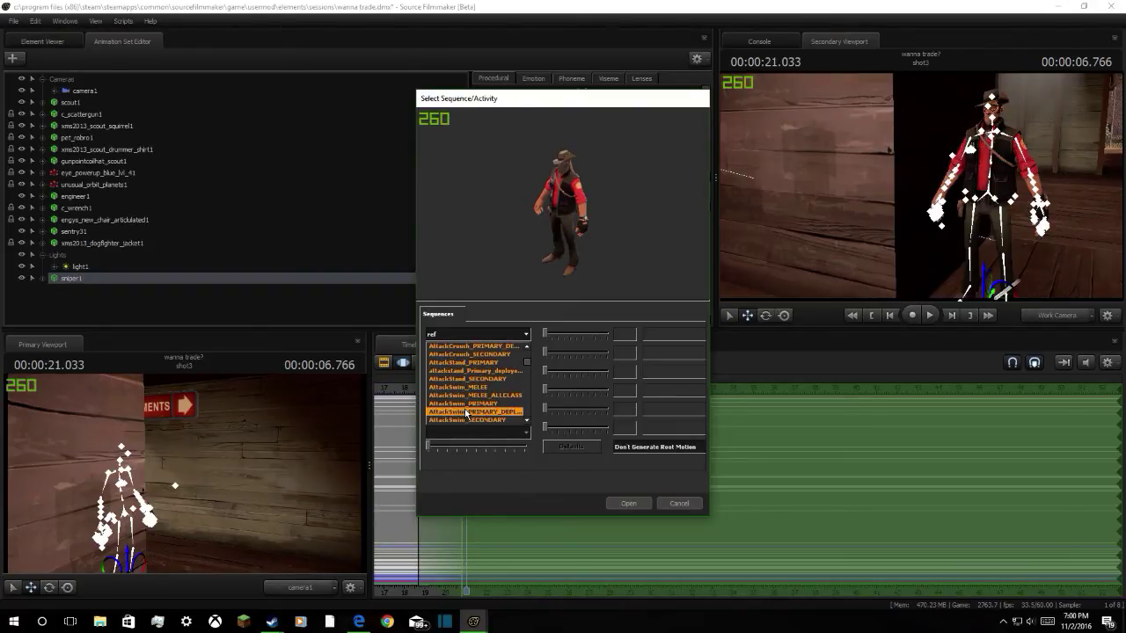
scroll(473, 365, up, 2)
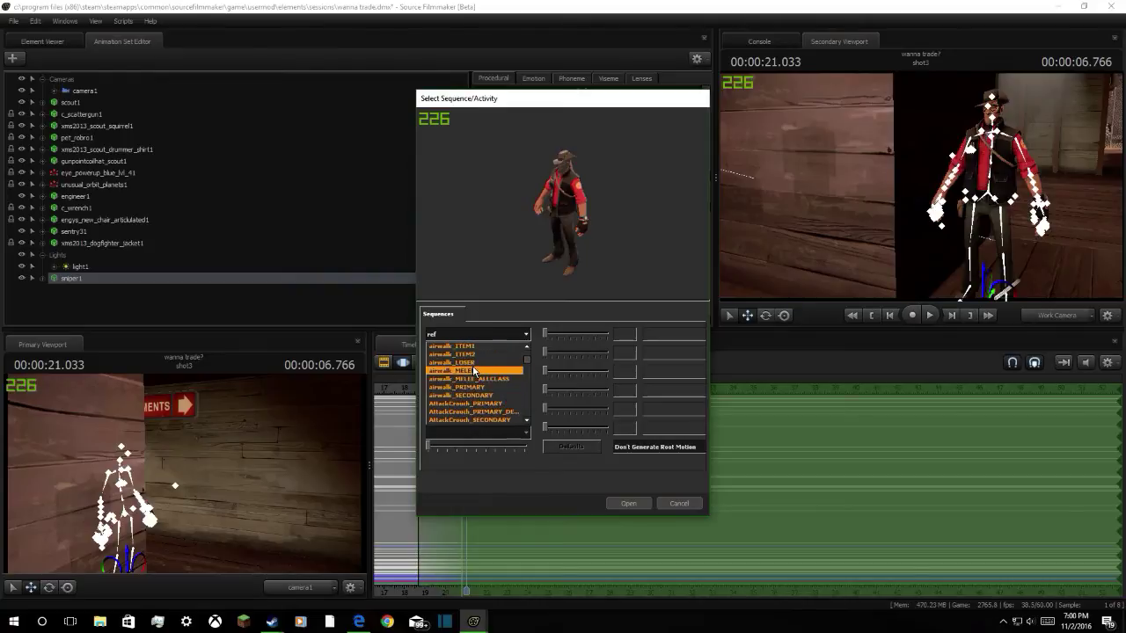
click(466, 353)
Find the taunt sequences for the Sniper and preview taunt_loot
click(482, 337)
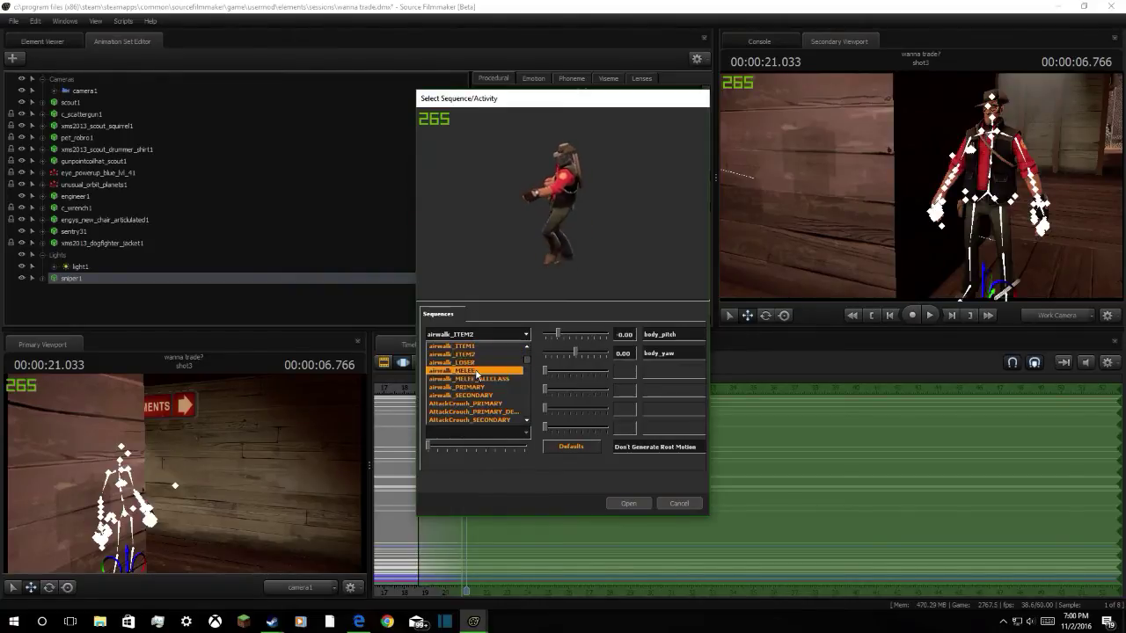
scroll(476, 374, up, 9)
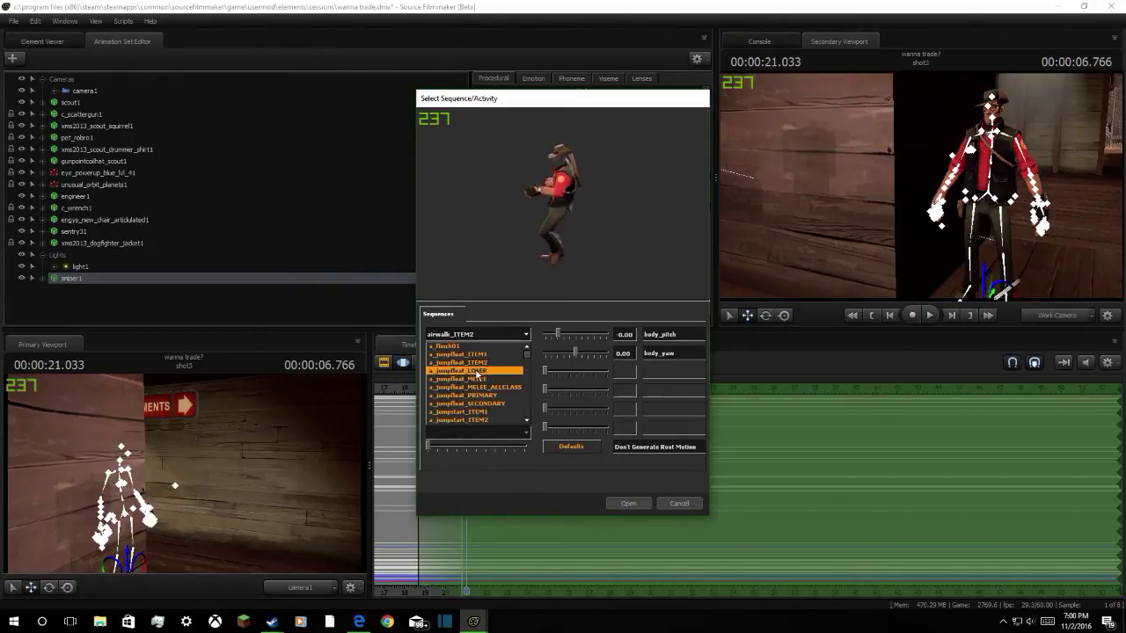
scroll(496, 356, down, 2)
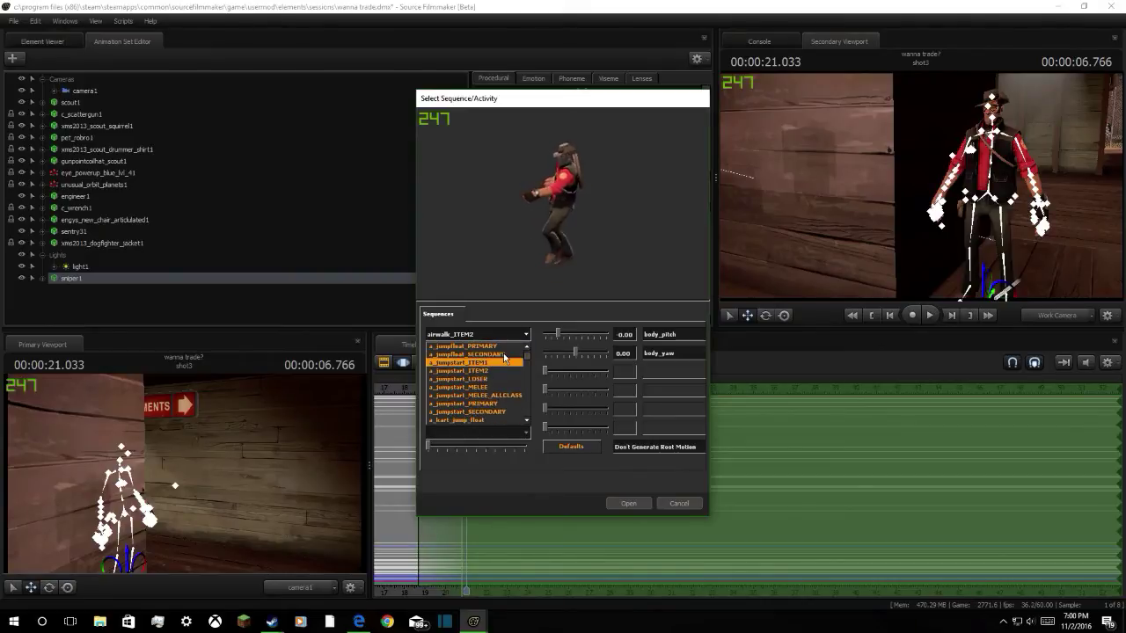
drag(526, 359, 528, 450)
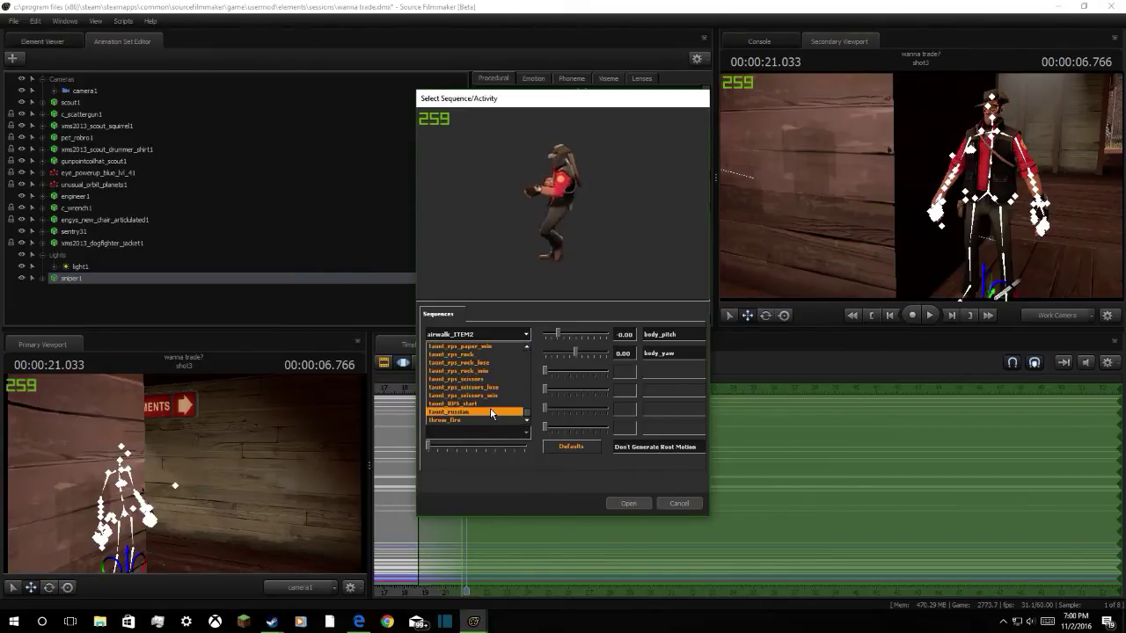
scroll(490, 401, up, 2)
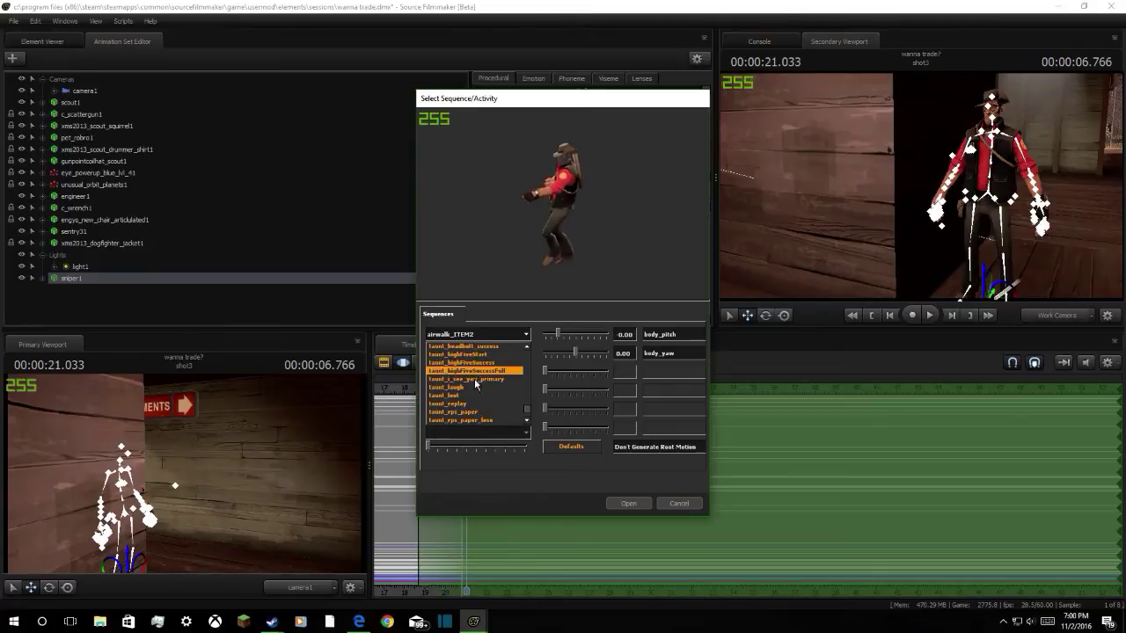
click(474, 394)
Preview the Sniper's taunt_highFiveSuccess, taunt_flip_start and taunt06 sequences in turn
click(497, 334)
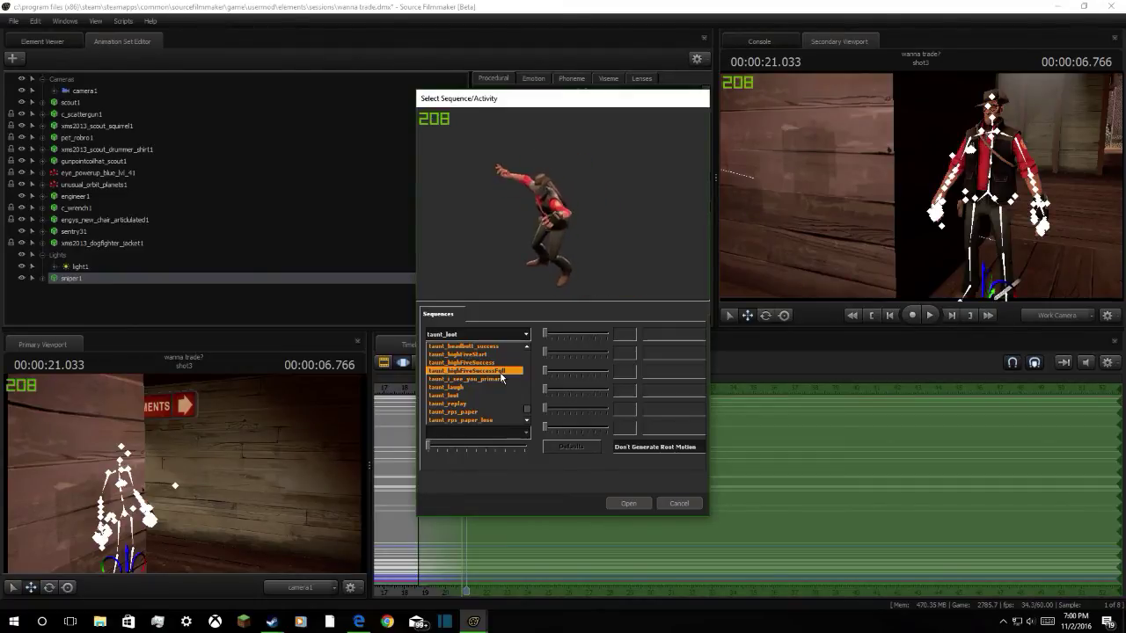
click(502, 362)
click(501, 336)
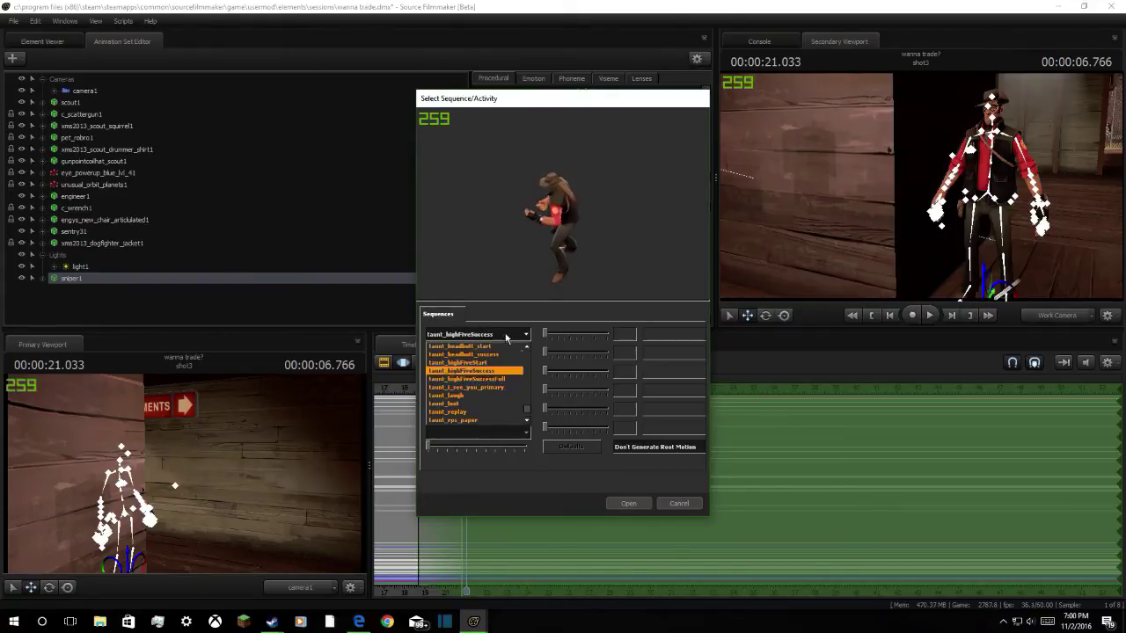
click(493, 361)
click(493, 361)
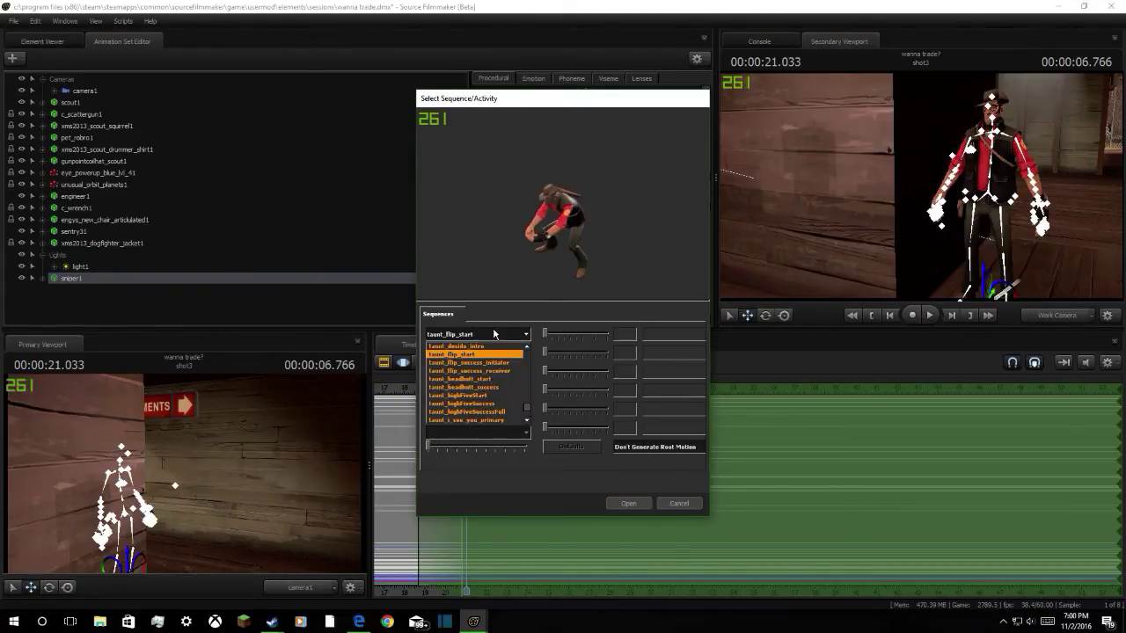
scroll(483, 363, up, 1)
click(475, 379)
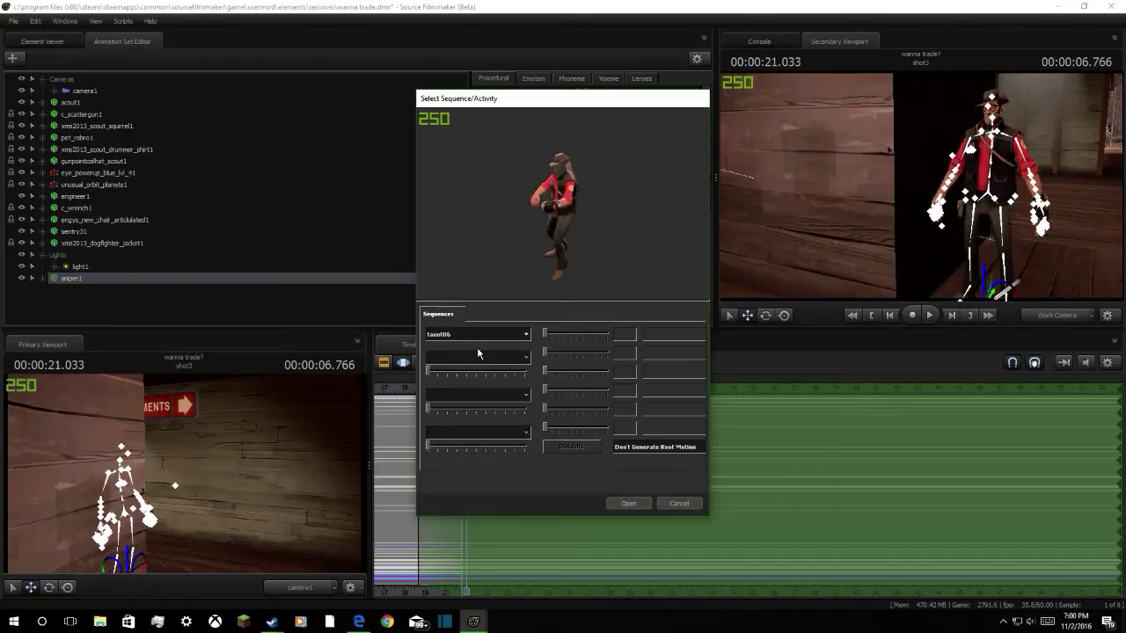
Import the stand_PRIMARY sequence onto the Sniper with body_pitch at 17.21 and body_yaw at 43.22
click(480, 341)
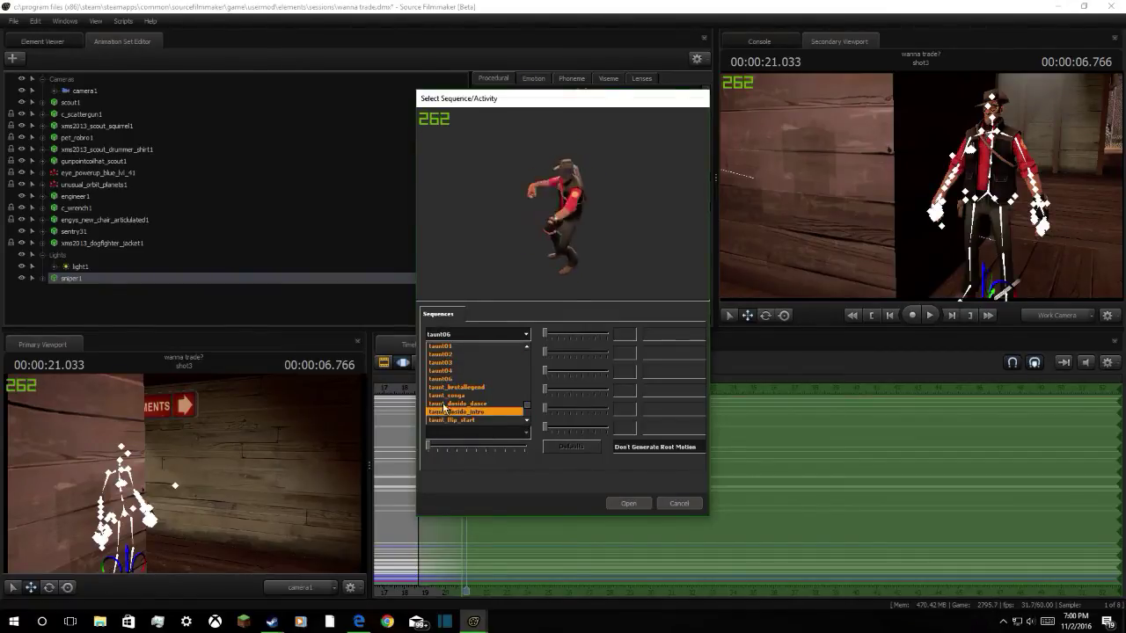
scroll(445, 409, up, 2)
scroll(448, 403, up, 3)
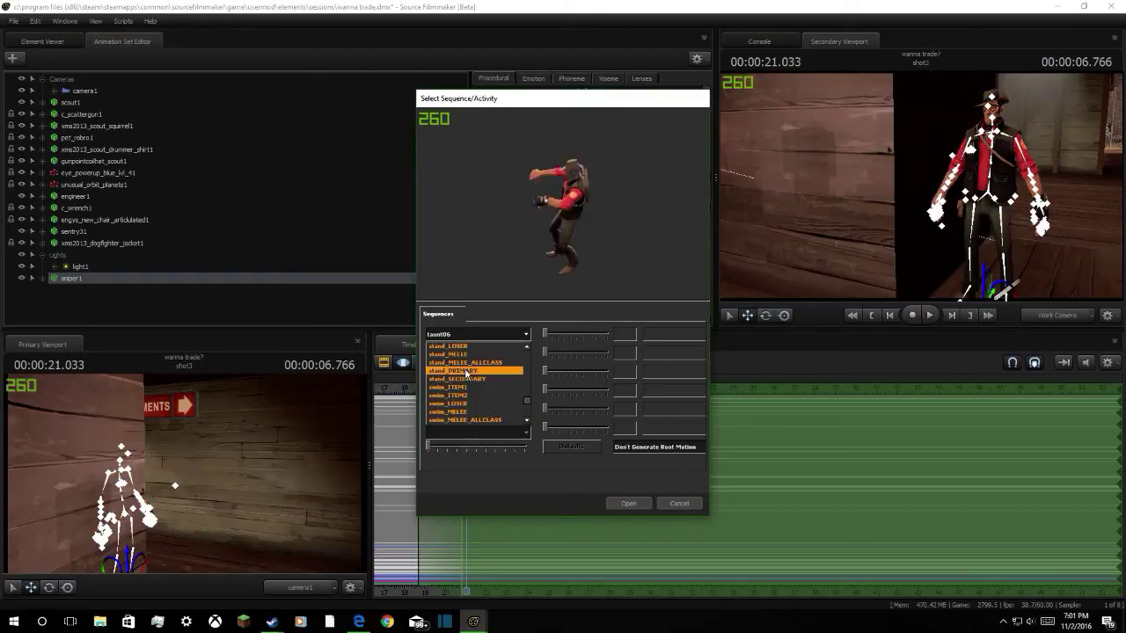
click(453, 370)
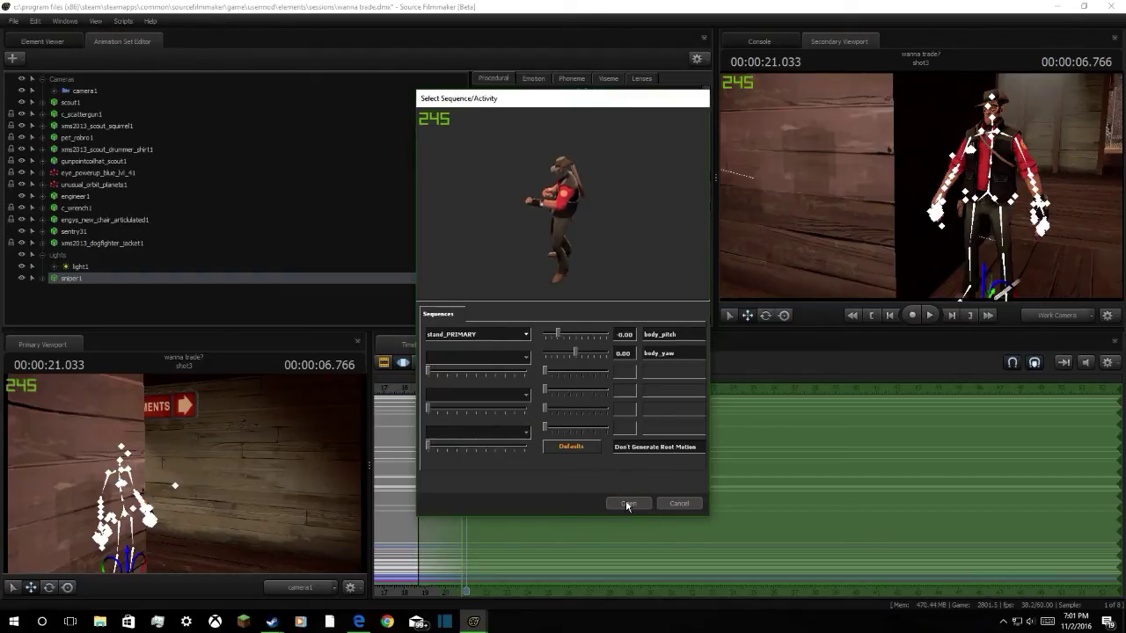
drag(562, 338, 602, 360)
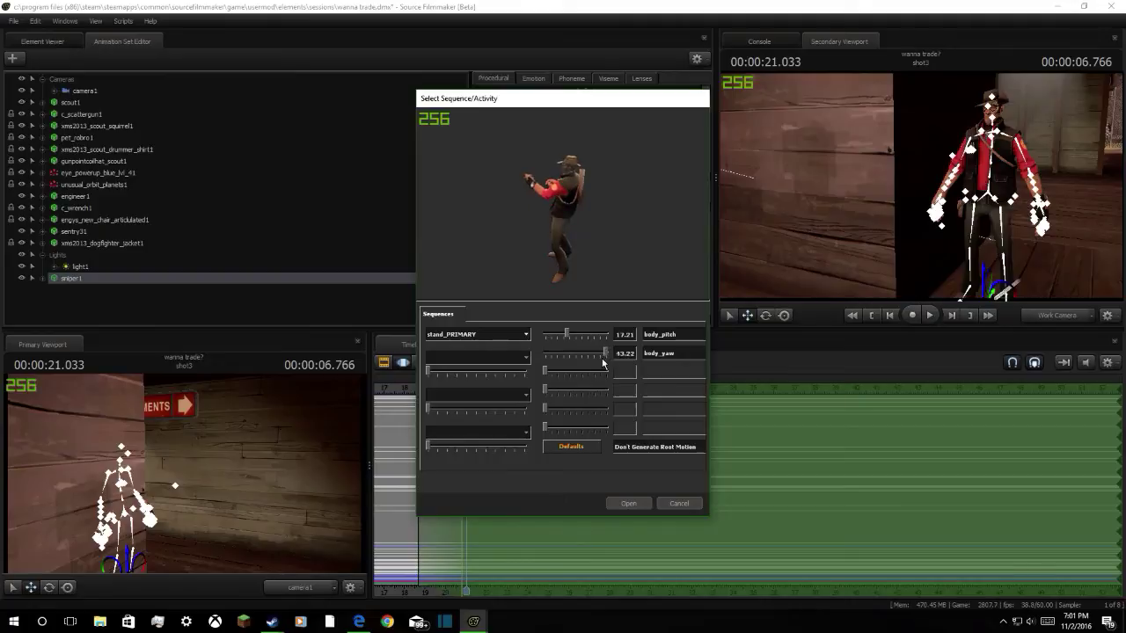
click(628, 503)
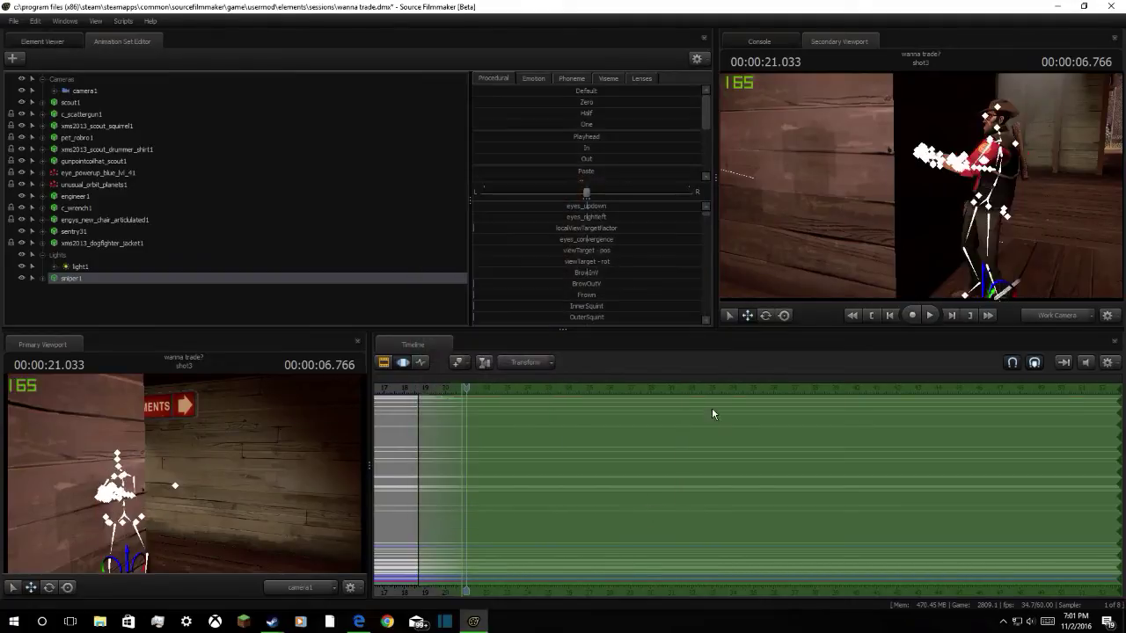
right_click(82, 279)
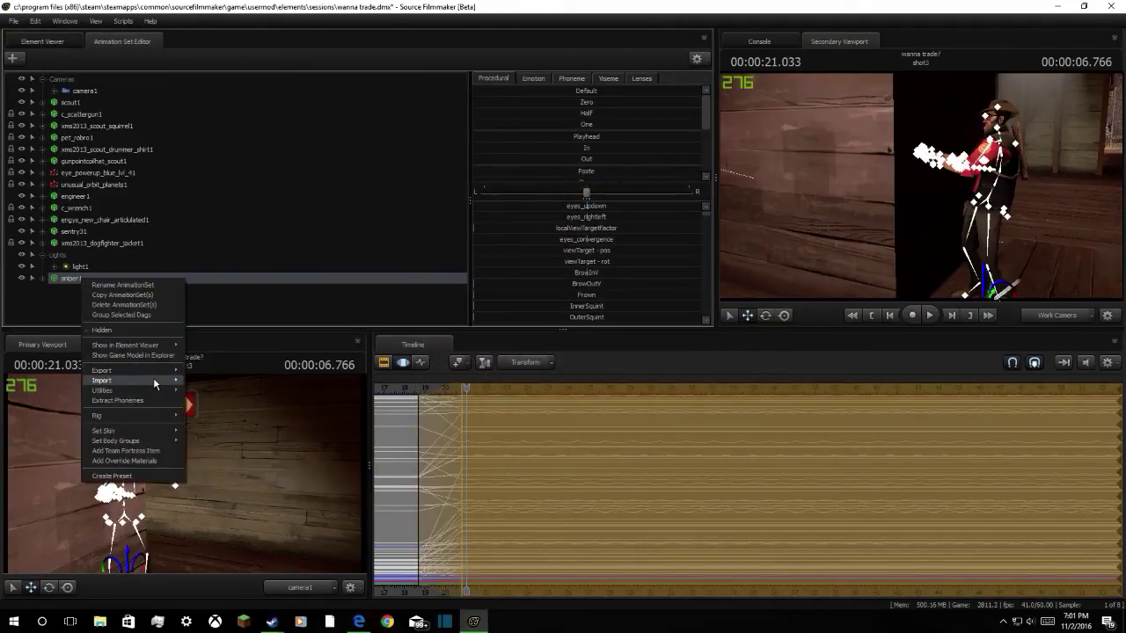
mouse_move(153, 380)
click(213, 392)
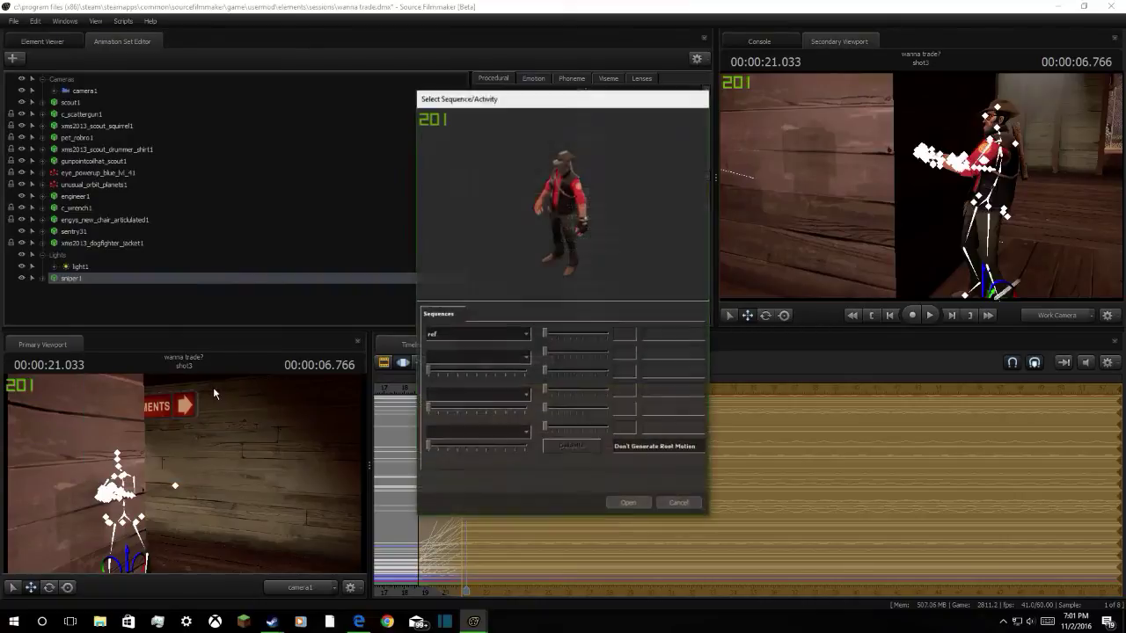
click(671, 497)
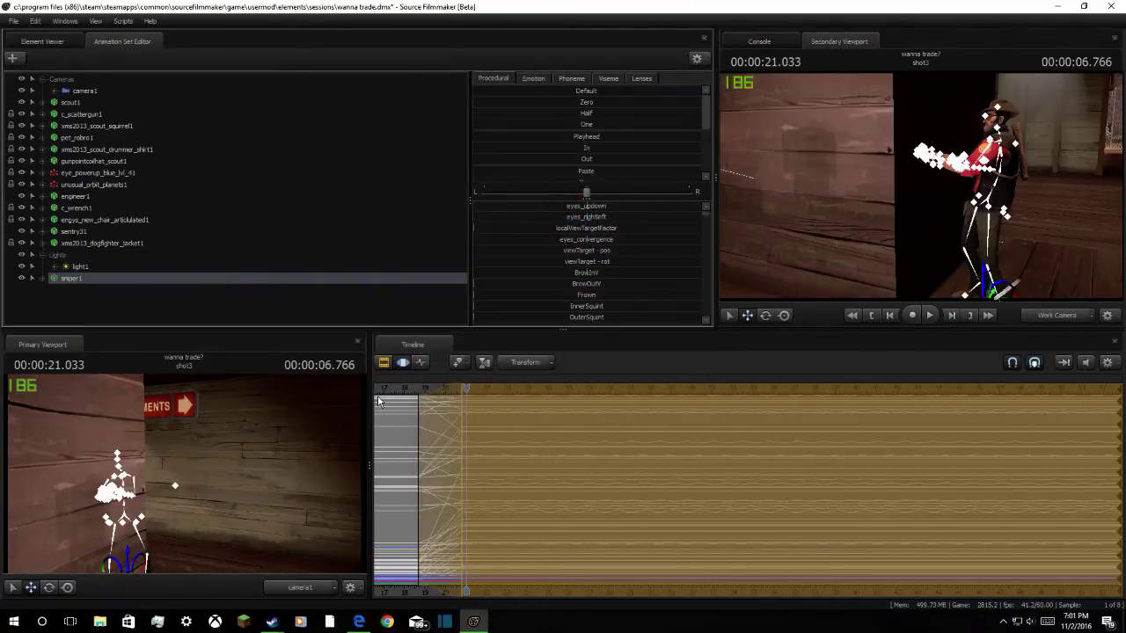
Extend the time selection over the whole shot and play back the Sniper's pose from 00:00:21.550 to 00:00:22.950
key(space)
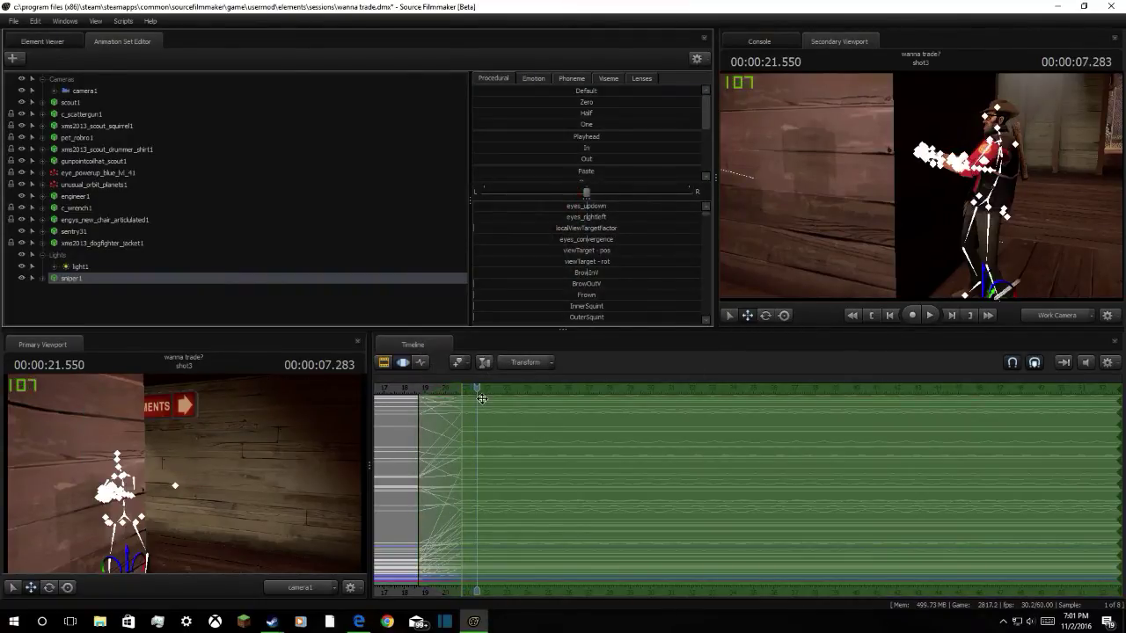
drag(410, 405, 477, 406)
key(alt)
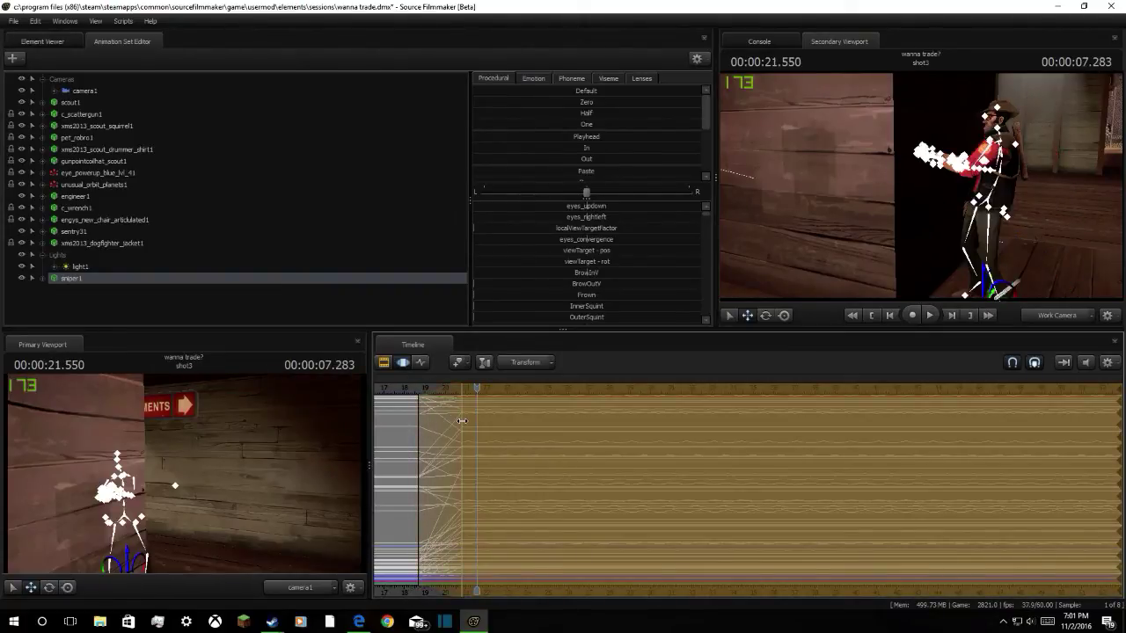
key(ctrl+a)
key(Return)
key(space)
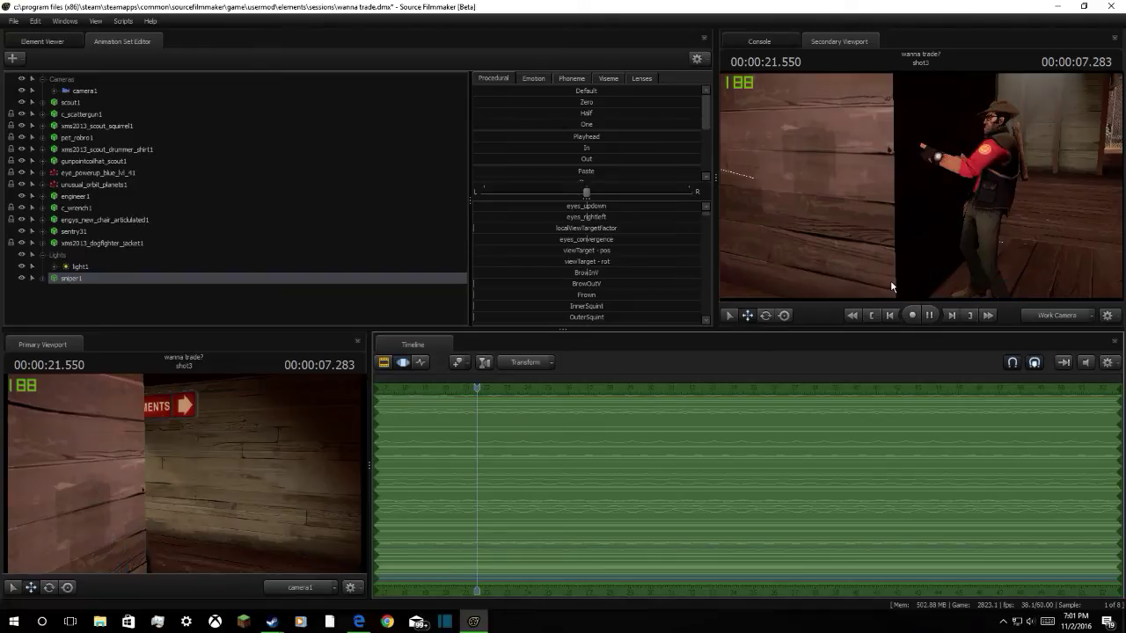
key(space)
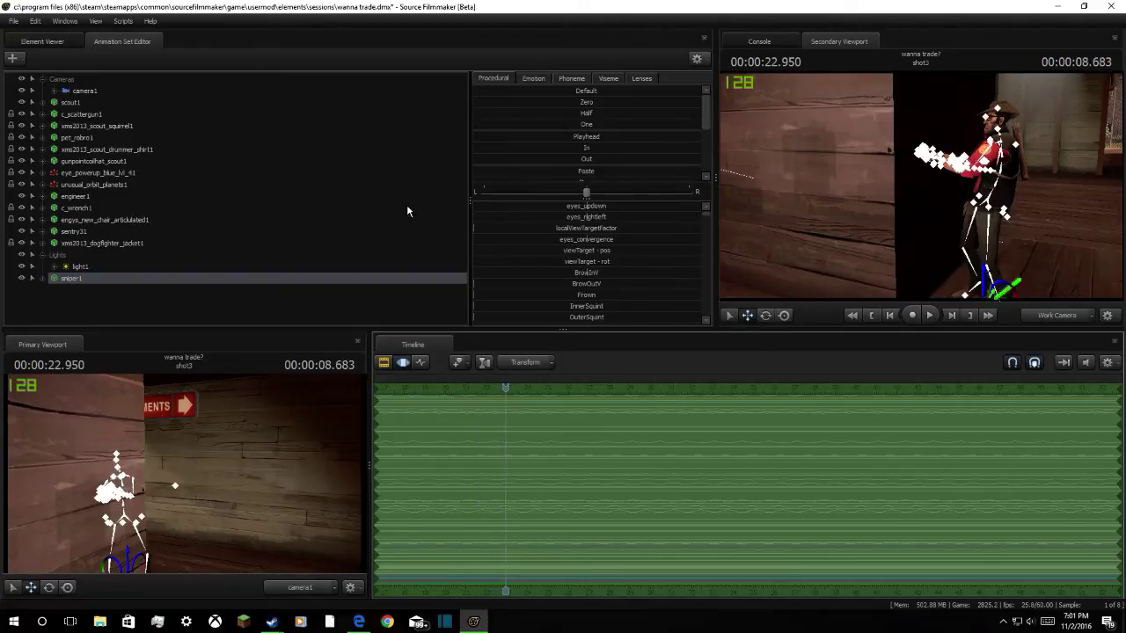
Add the Machina as a Team Fortress item to the Sniper
right_click(212, 276)
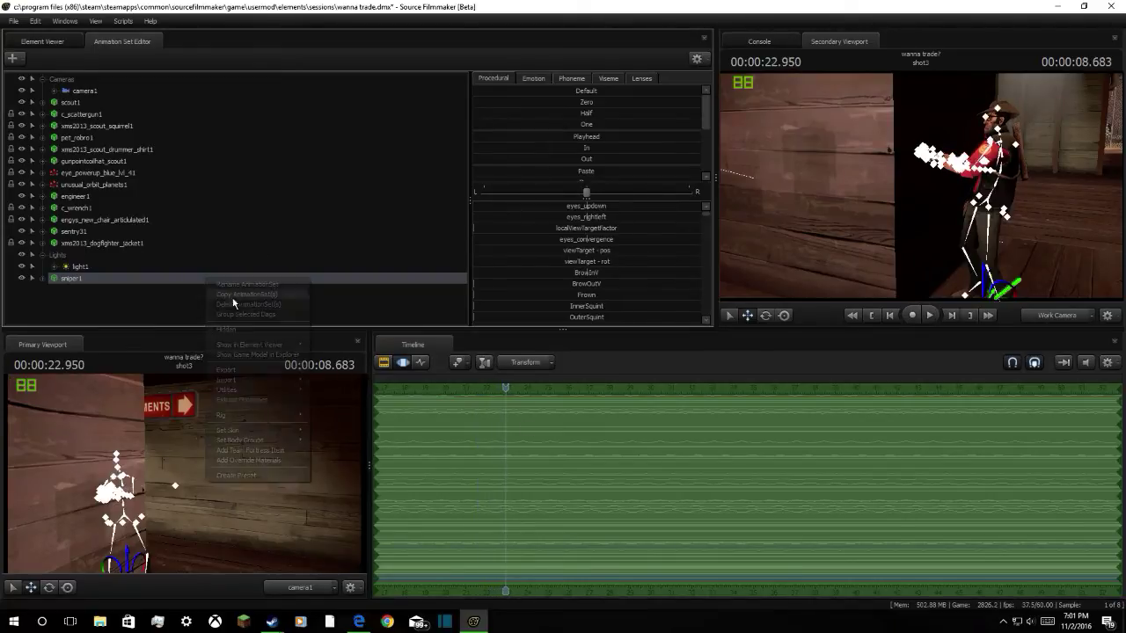
click(266, 446)
text(machin)
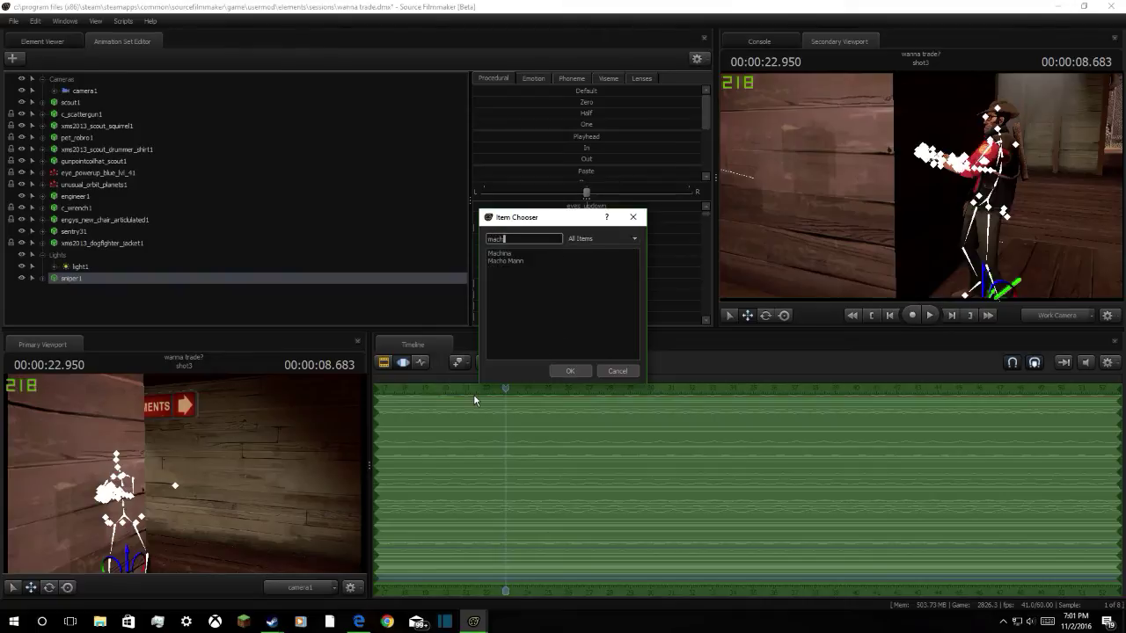
click(571, 370)
right_click(79, 279)
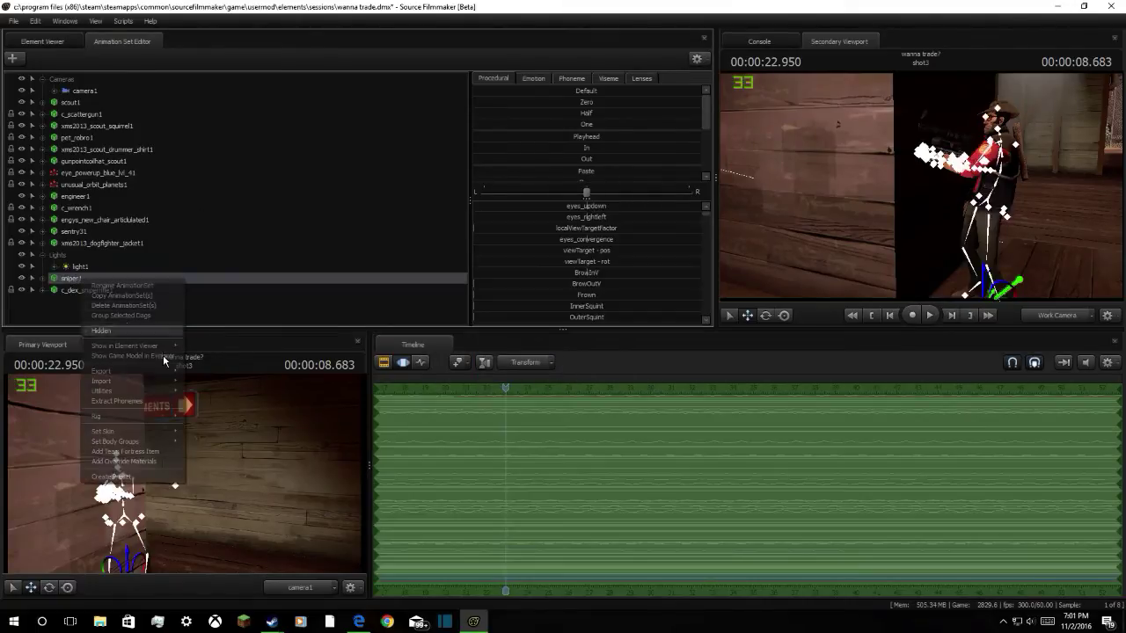
mouse_move(172, 392)
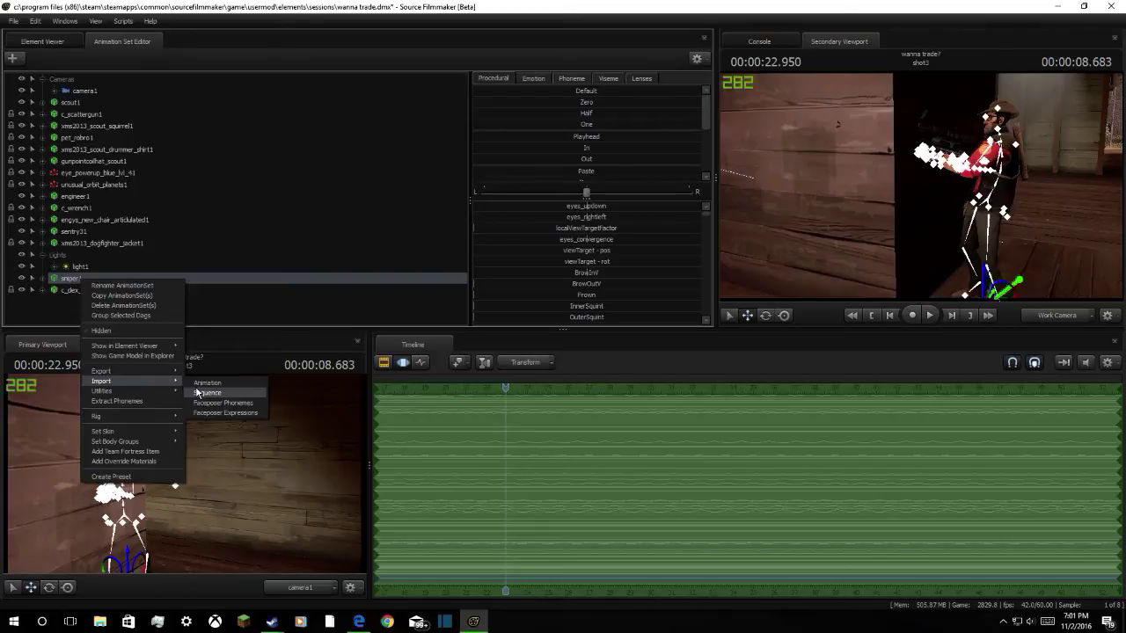
click(198, 394)
key(Escape)
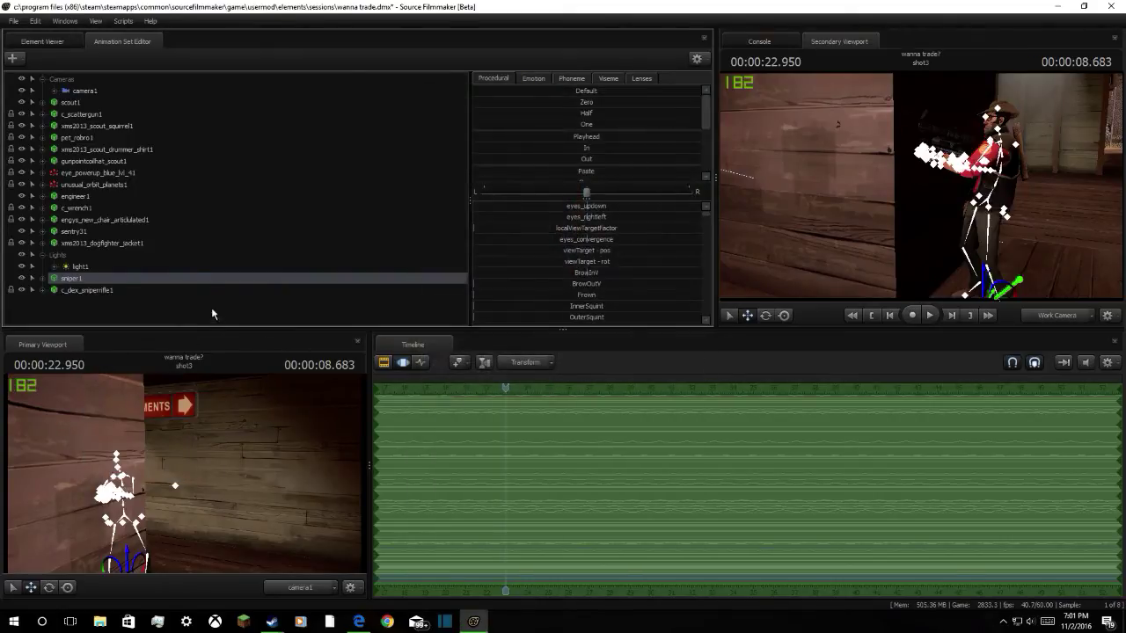
right_click(241, 280)
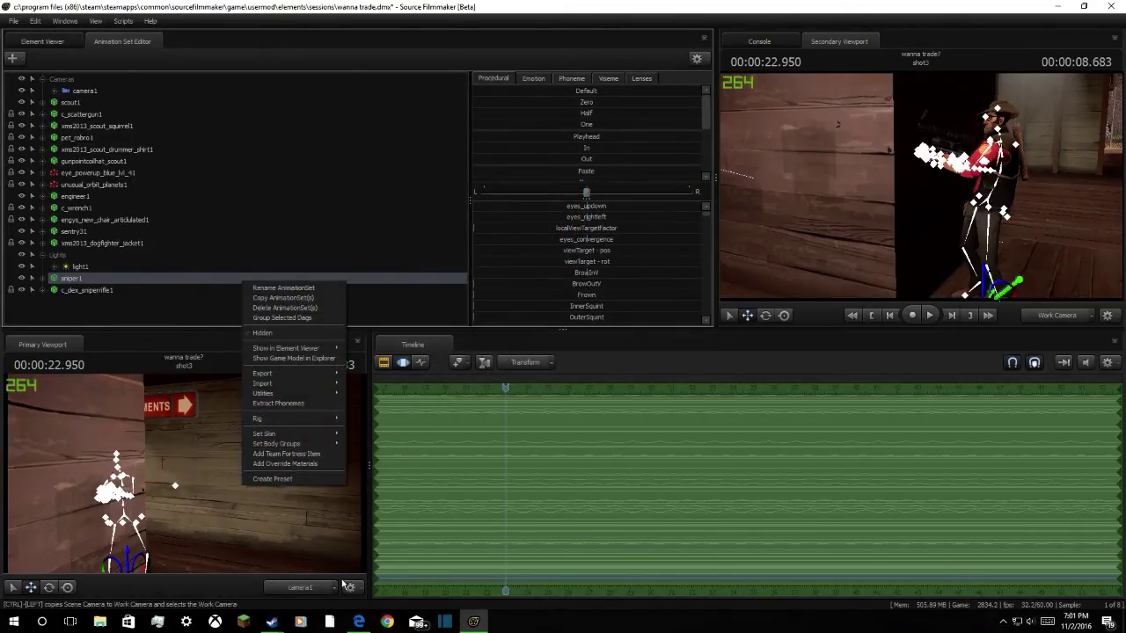
Switch to the browser, read the viewers' newest messages in the live chat, and return to Source Filmmaker
click(359, 622)
key(alt+Tab)
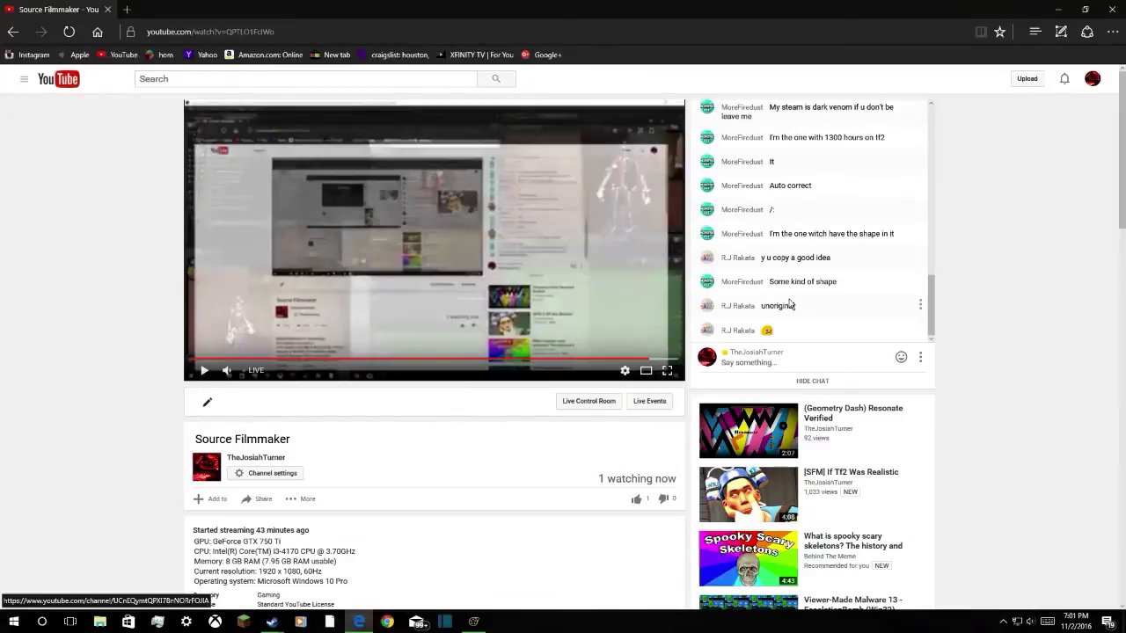
scroll(790, 306, down, 2)
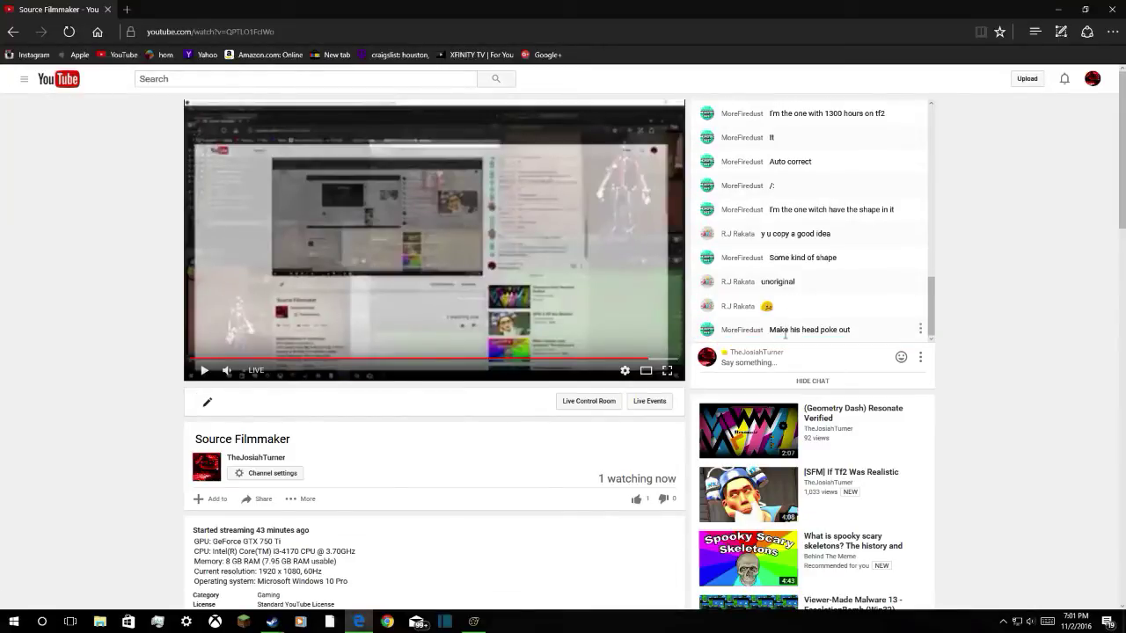
scroll(781, 348, down, 5)
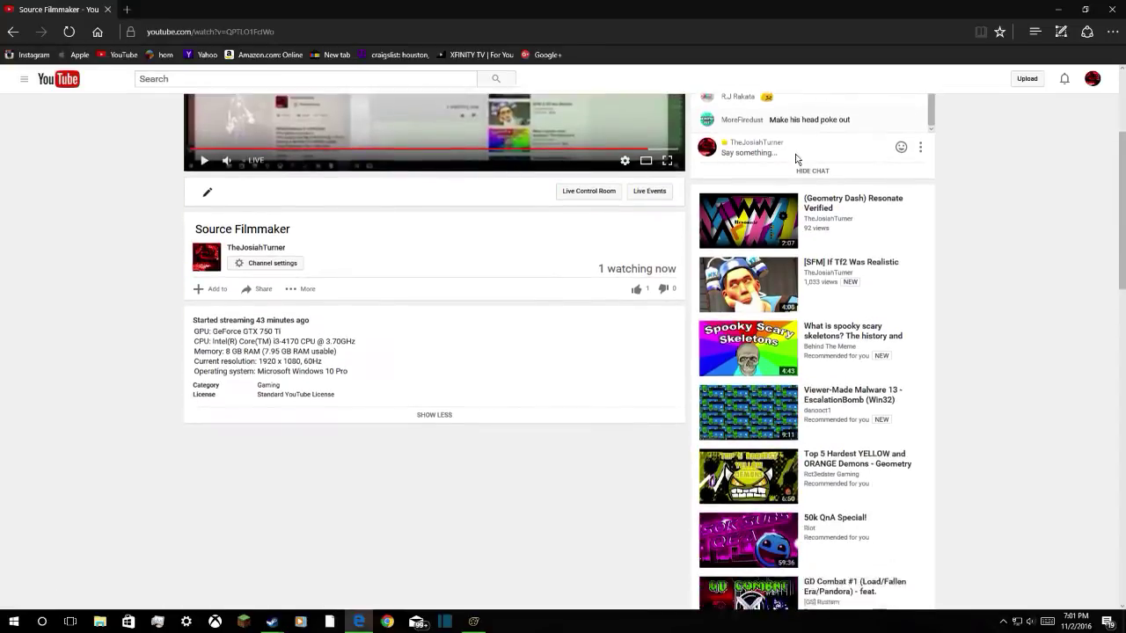
scroll(800, 247, up, 5)
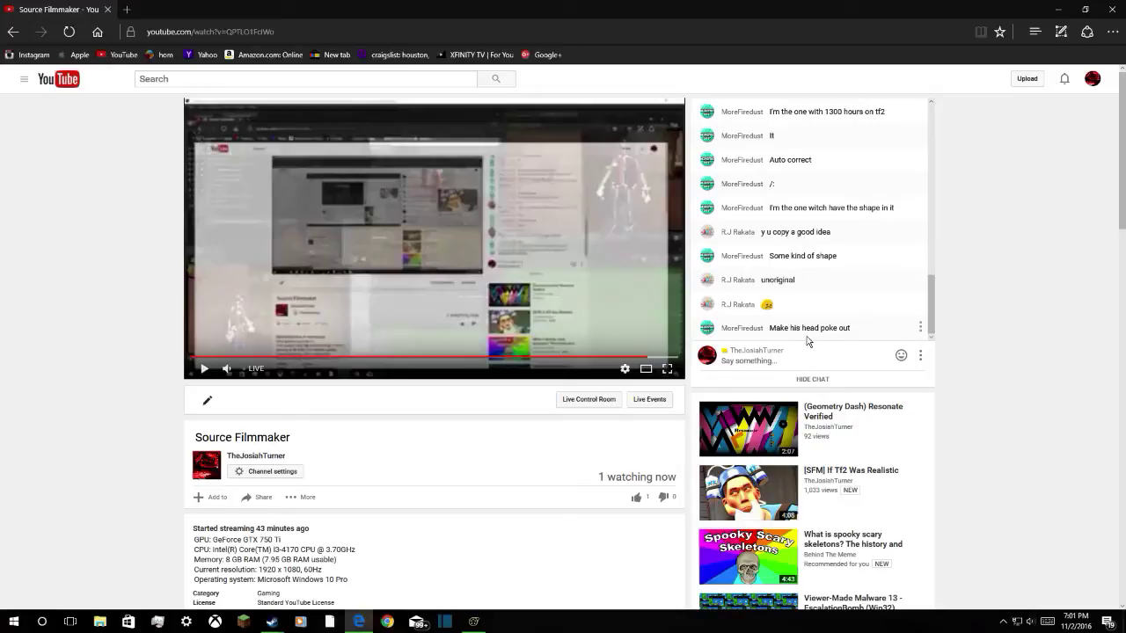
click(1060, 11)
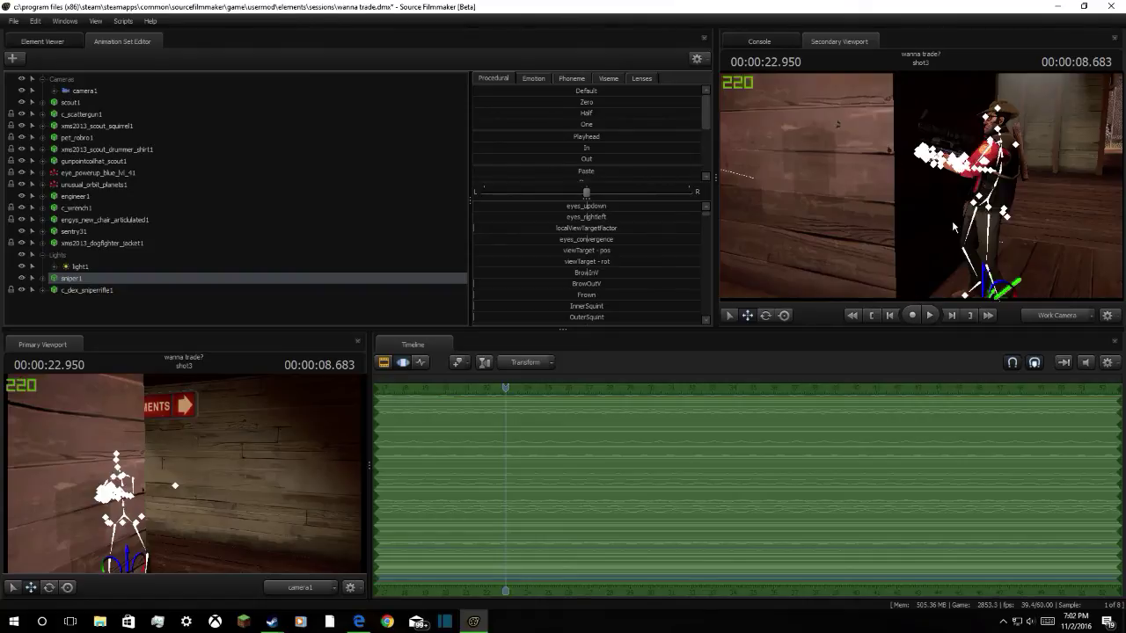
Shift the Sniper's root closer to the wall's edge and set the playhead to 00:00:19.950
drag(953, 224, 921, 191)
drag(973, 224, 946, 224)
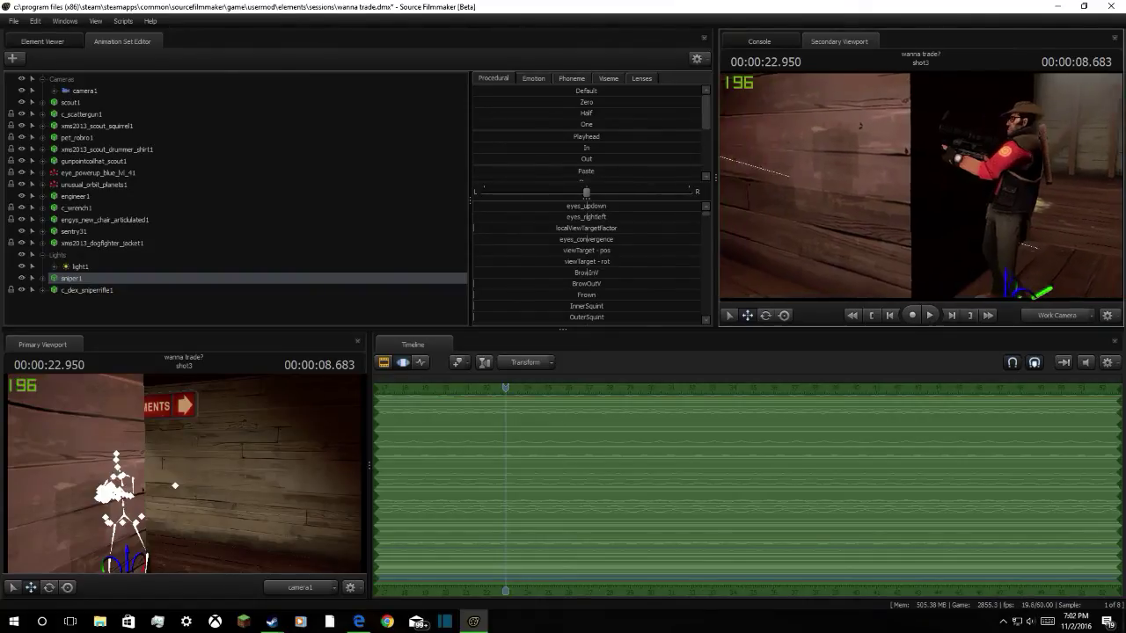
right_drag(934, 220, 921, 187)
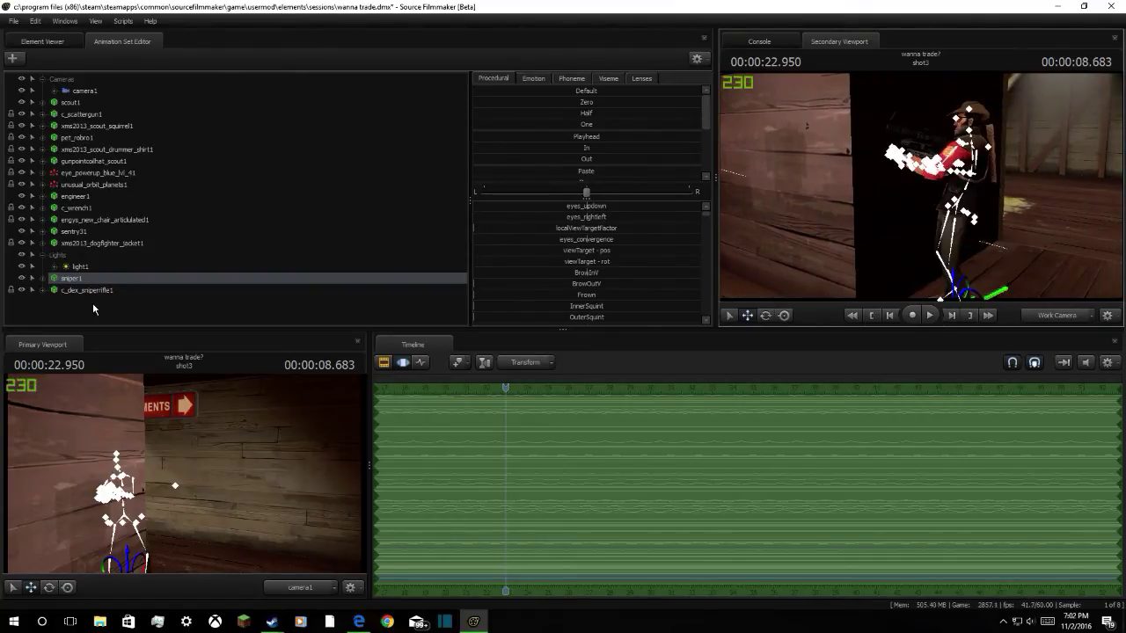
drag(1010, 270, 920, 193)
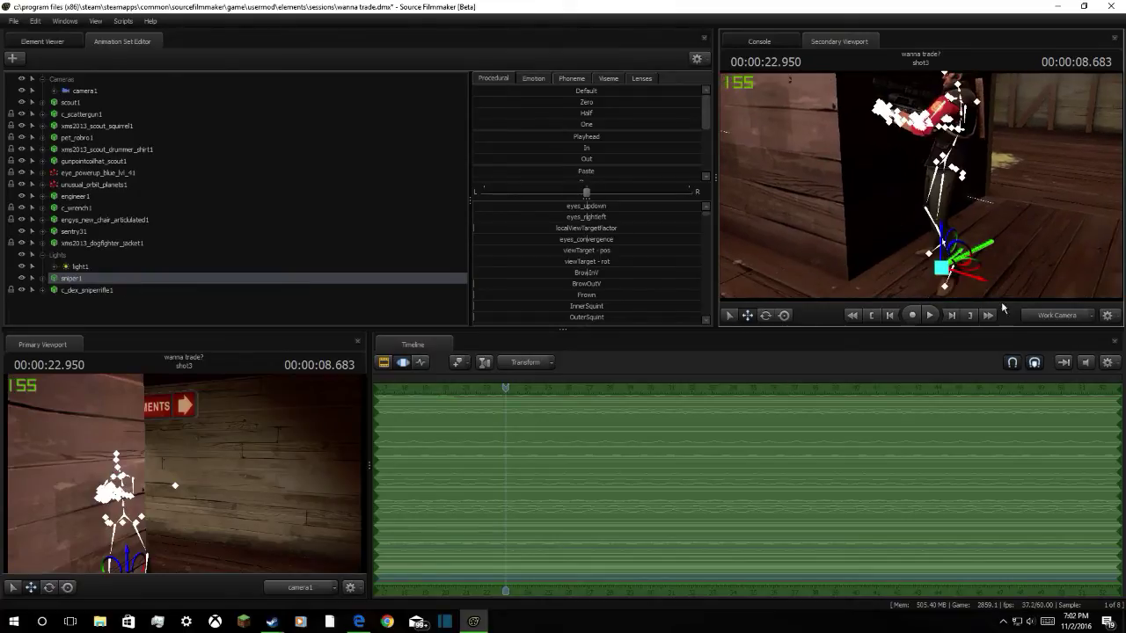
drag(975, 288, 1107, 309)
drag(507, 399, 445, 397)
drag(883, 164, 928, 231)
drag(1065, 221, 916, 132)
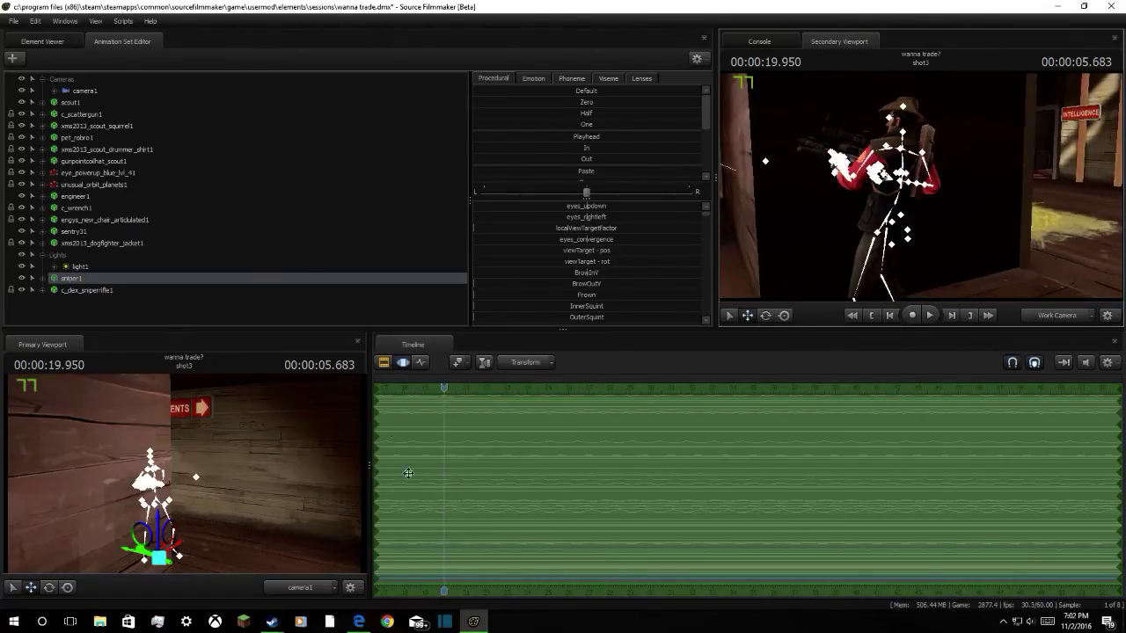
In the Motion Editor, limit the Sniper's time selection to run from about 20.5 seconds to the end of the shot
click(387, 364)
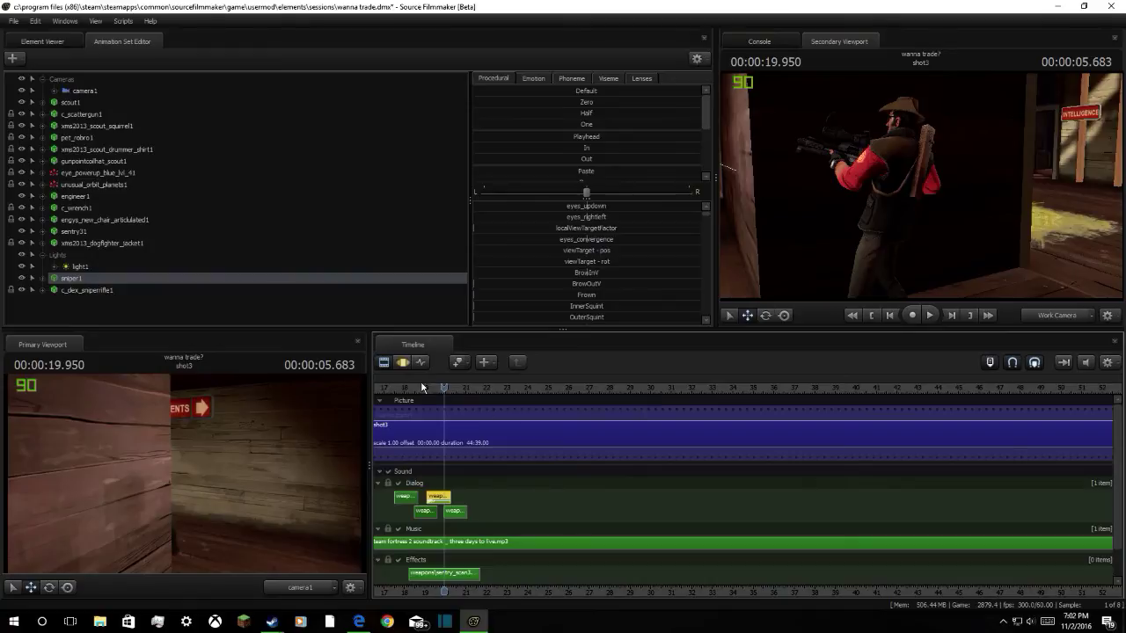
click(406, 366)
drag(379, 453, 456, 454)
scroll(456, 455, up, 1)
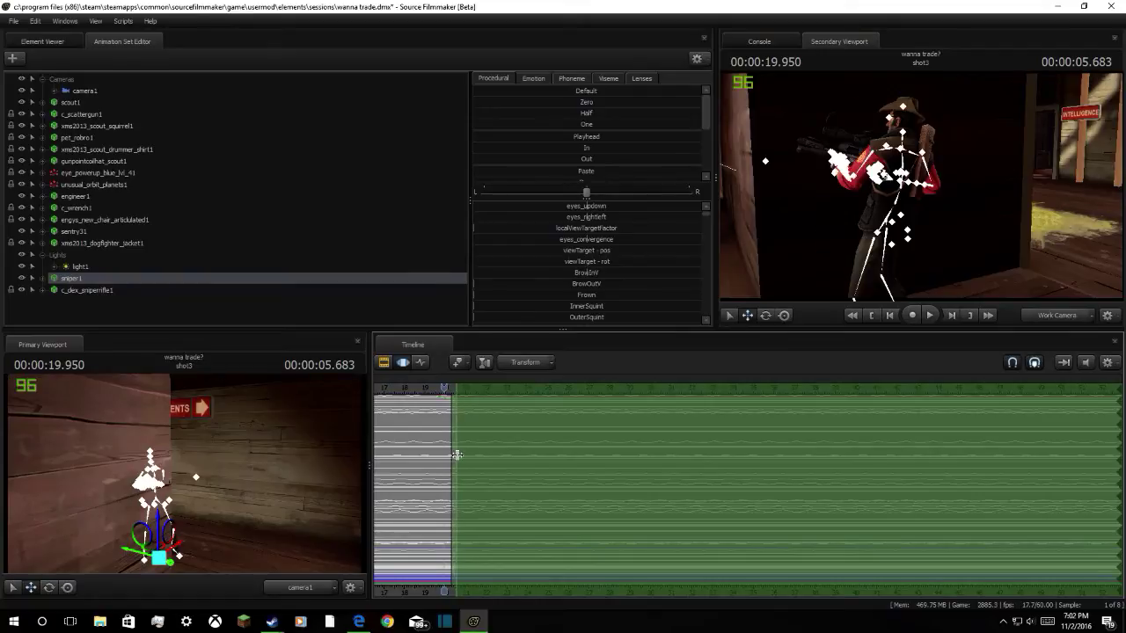
Try to move the Sniper's bip_neck bone at the start of the time selection
drag(879, 209, 856, 206)
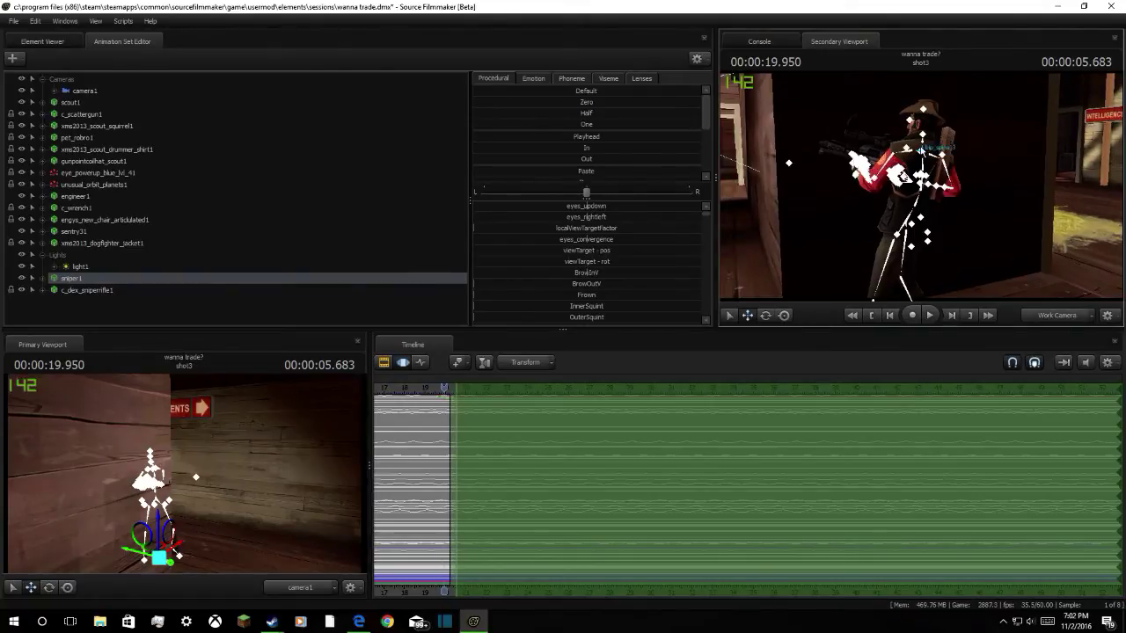
click(887, 182)
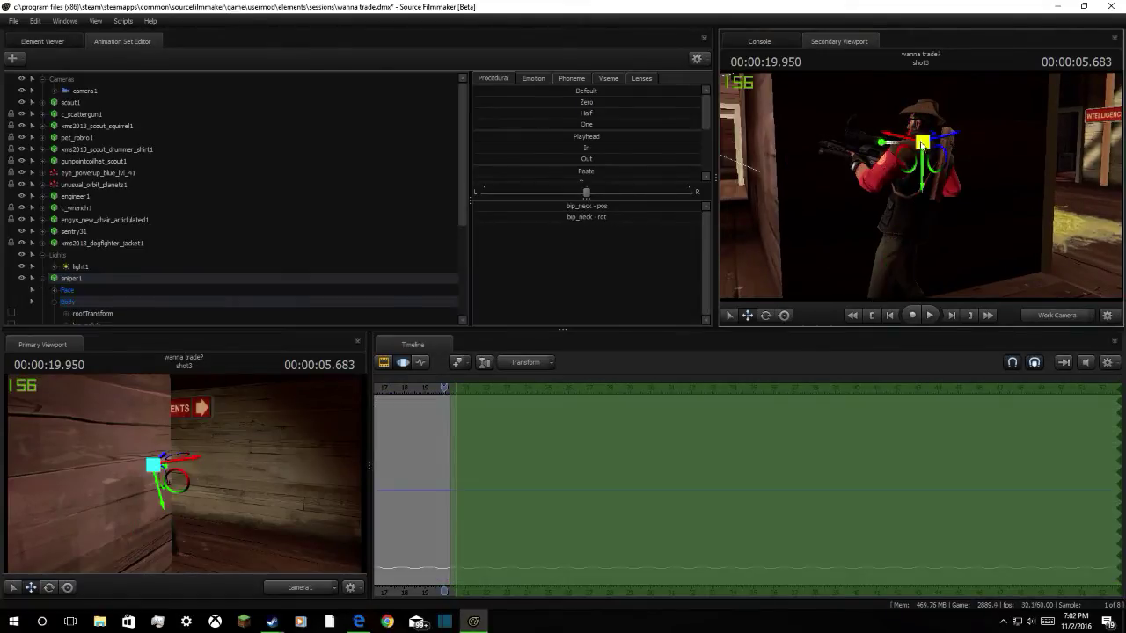
drag(924, 144, 374, 68)
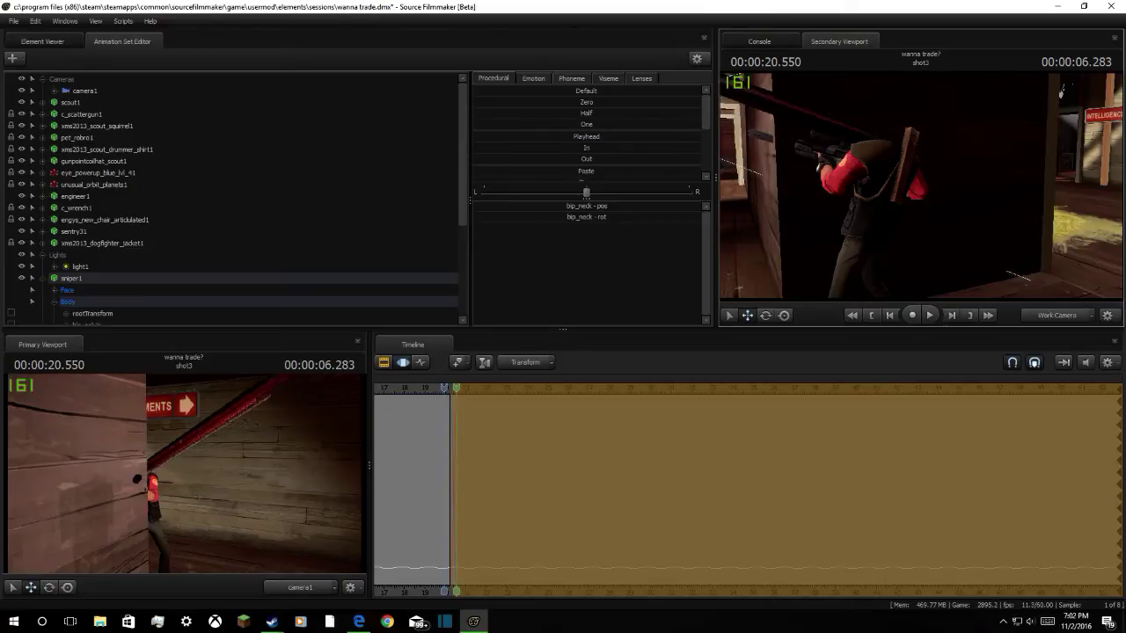
key(ctrl+z)
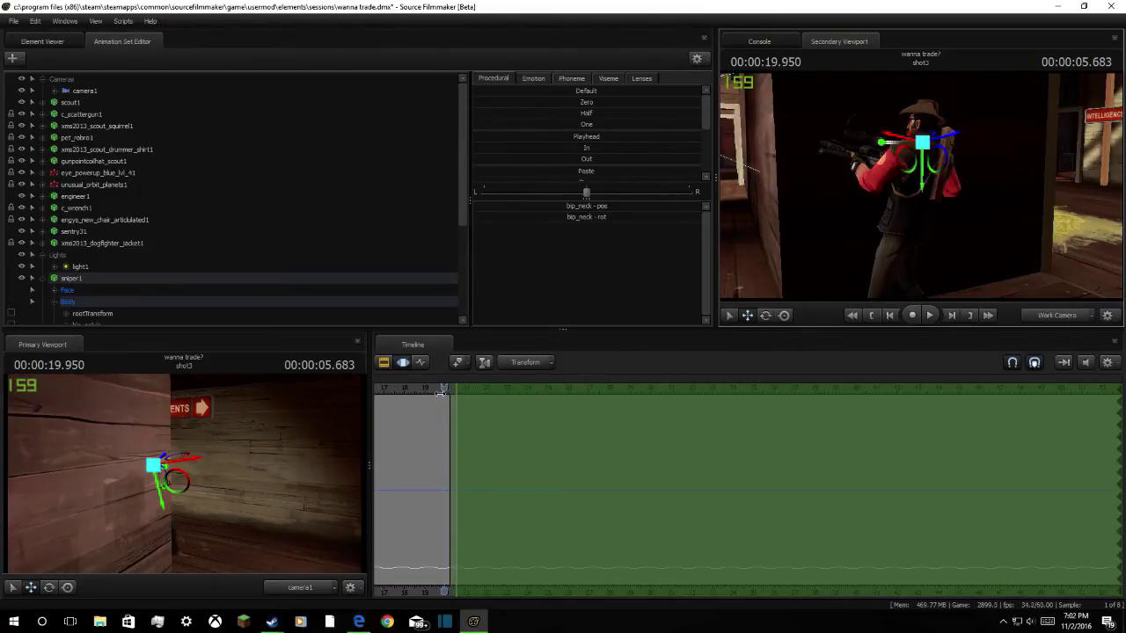
Set the playhead to 00:00:20.516 at the start of the time selection and frame the Sniper's upper body closely
drag(440, 393, 452, 394)
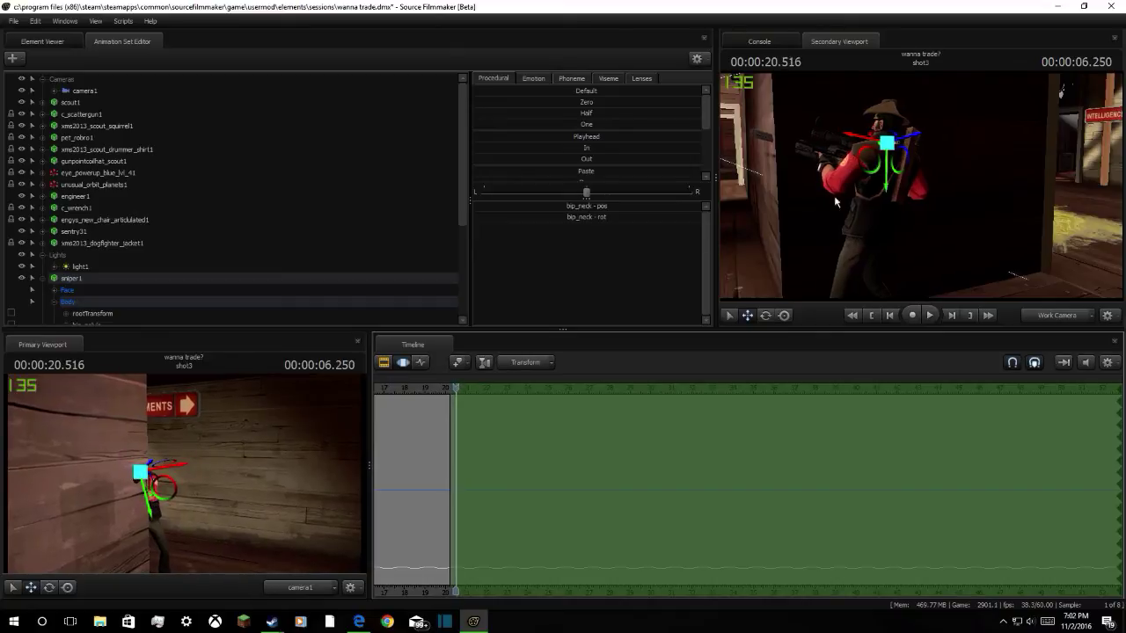
key(w)
drag(836, 201, 922, 191)
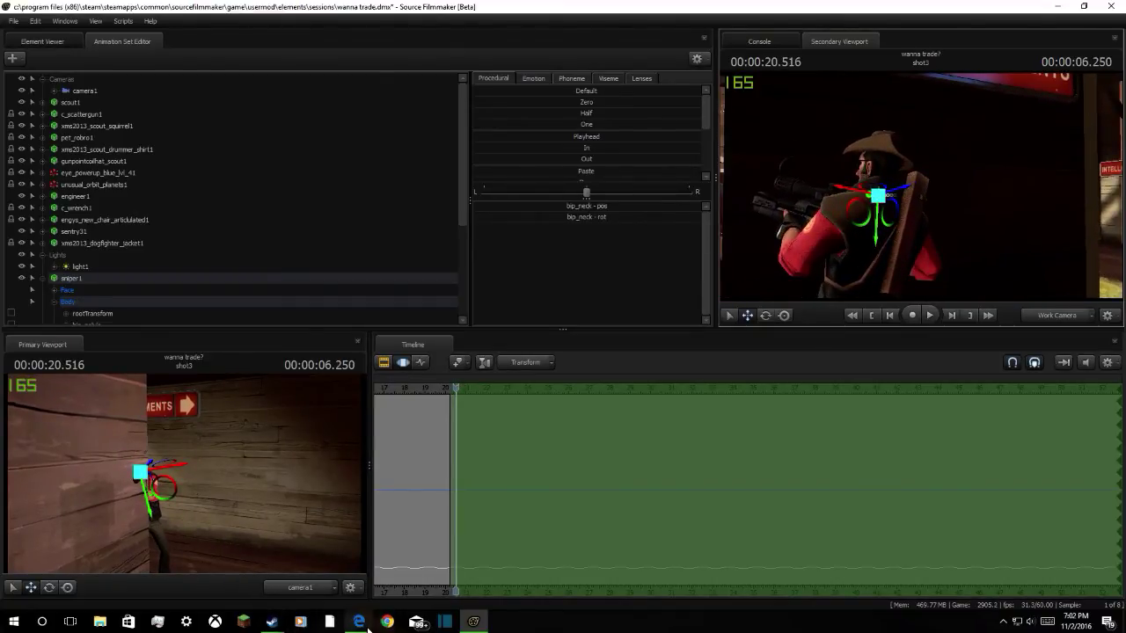
Check the YouTube live chat and look through the Steam community's individual search results before returning to Source Filmmaker
click(367, 628)
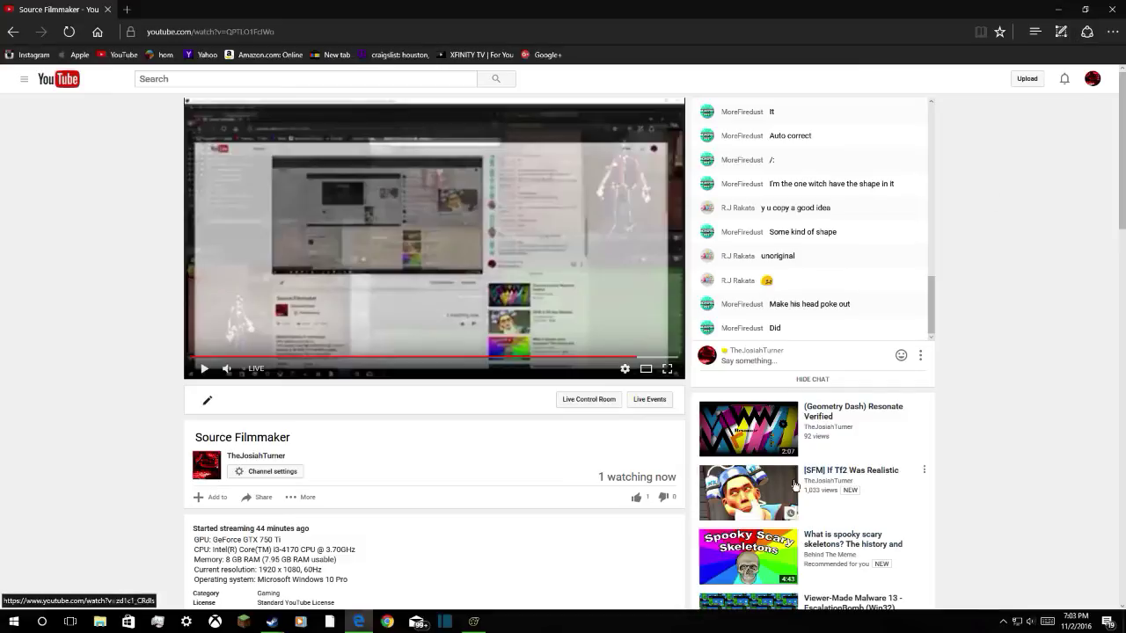
mouse_move(272, 622)
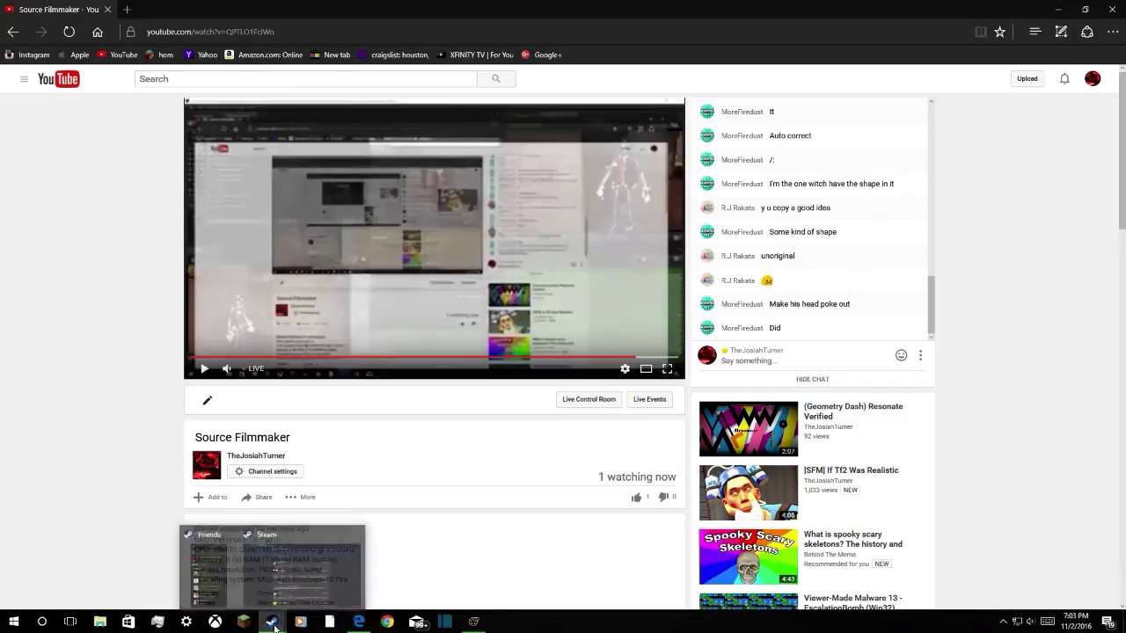
click(257, 576)
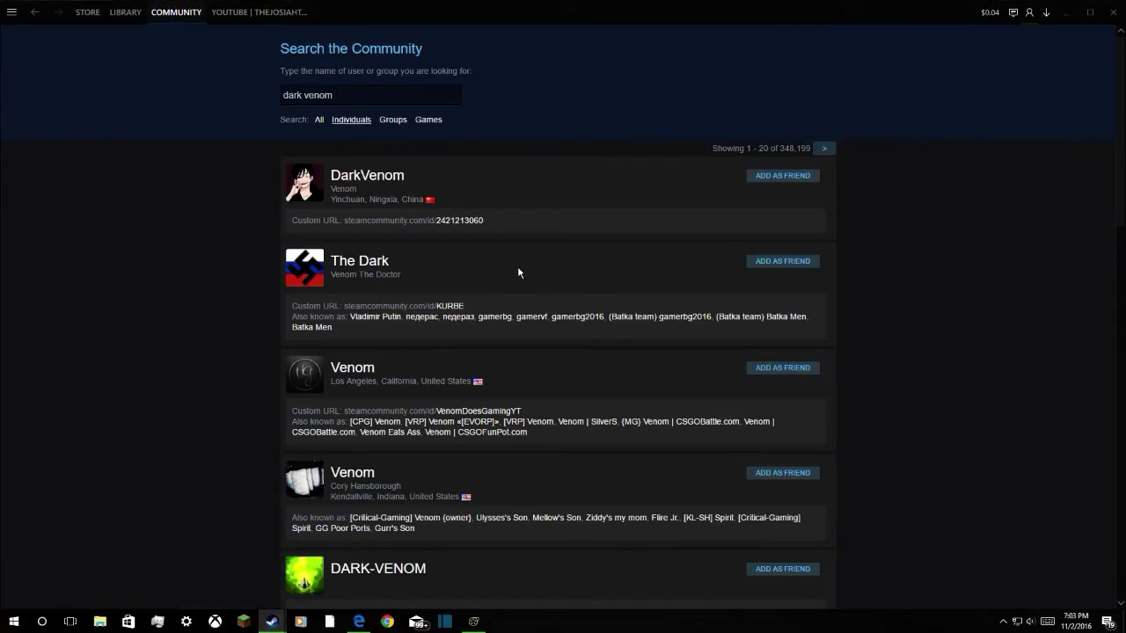
scroll(518, 272, down, 3)
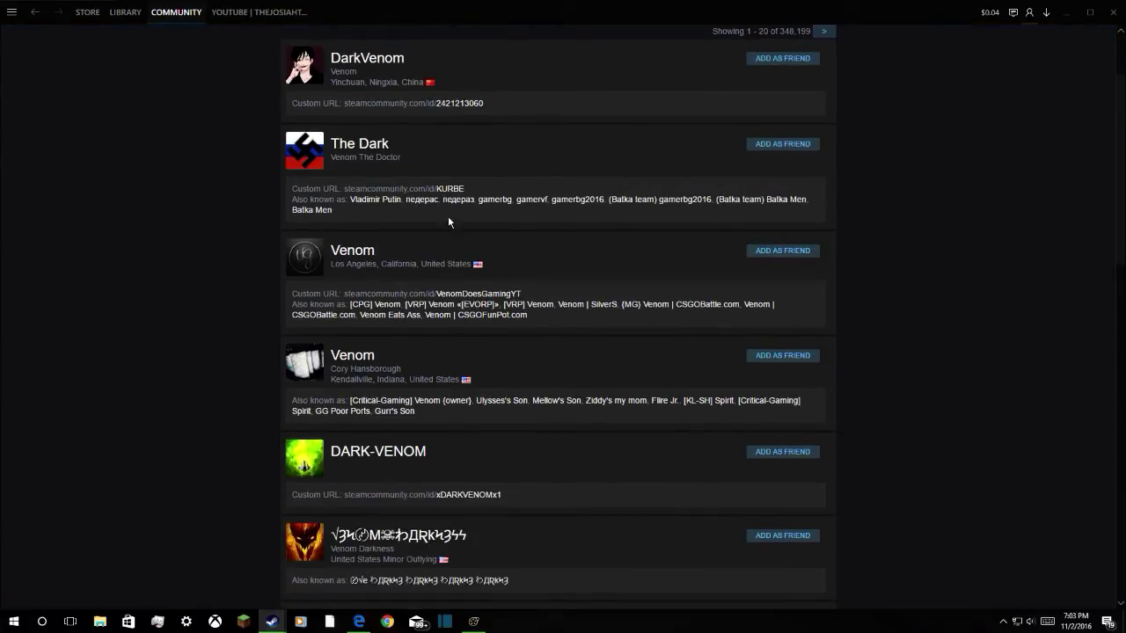
mouse_move(309, 160)
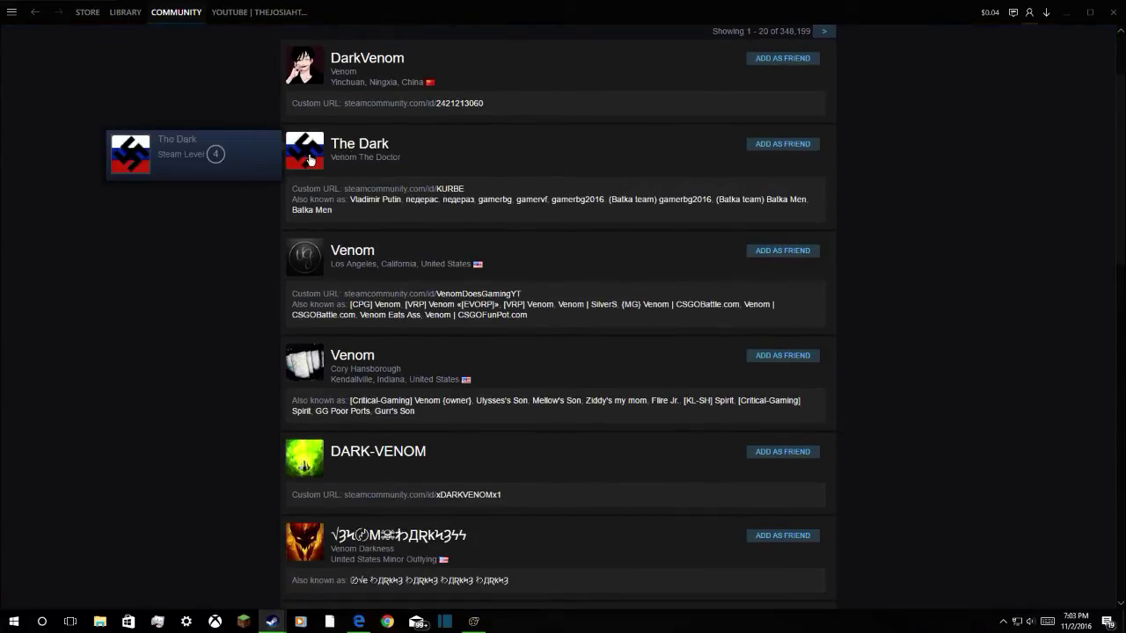
scroll(331, 327, down, 9)
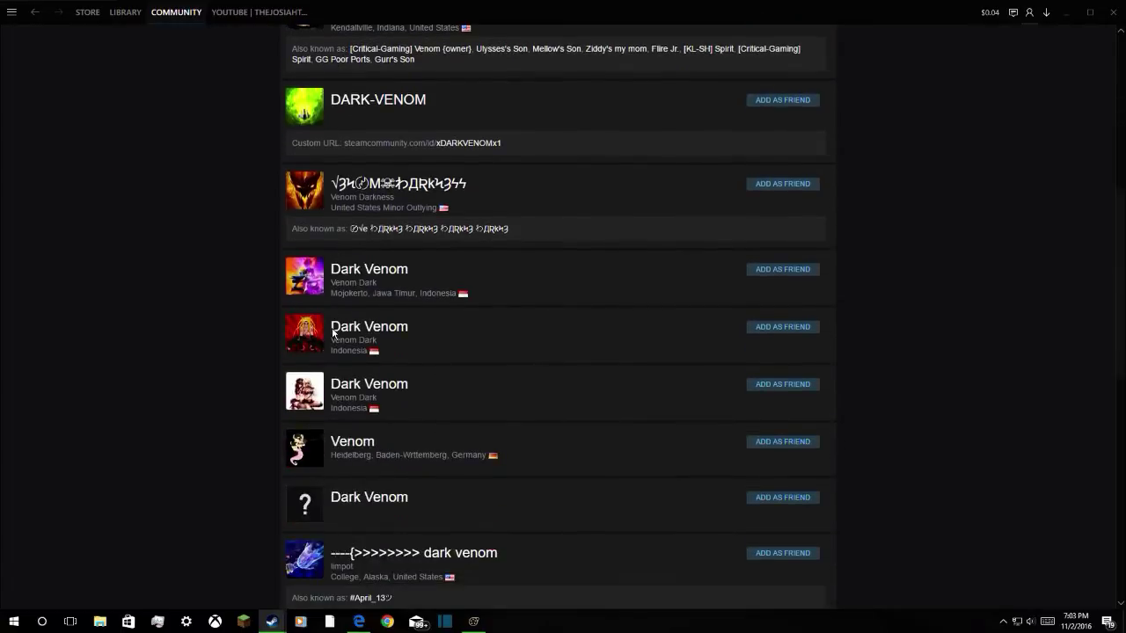
scroll(335, 334, down, 17)
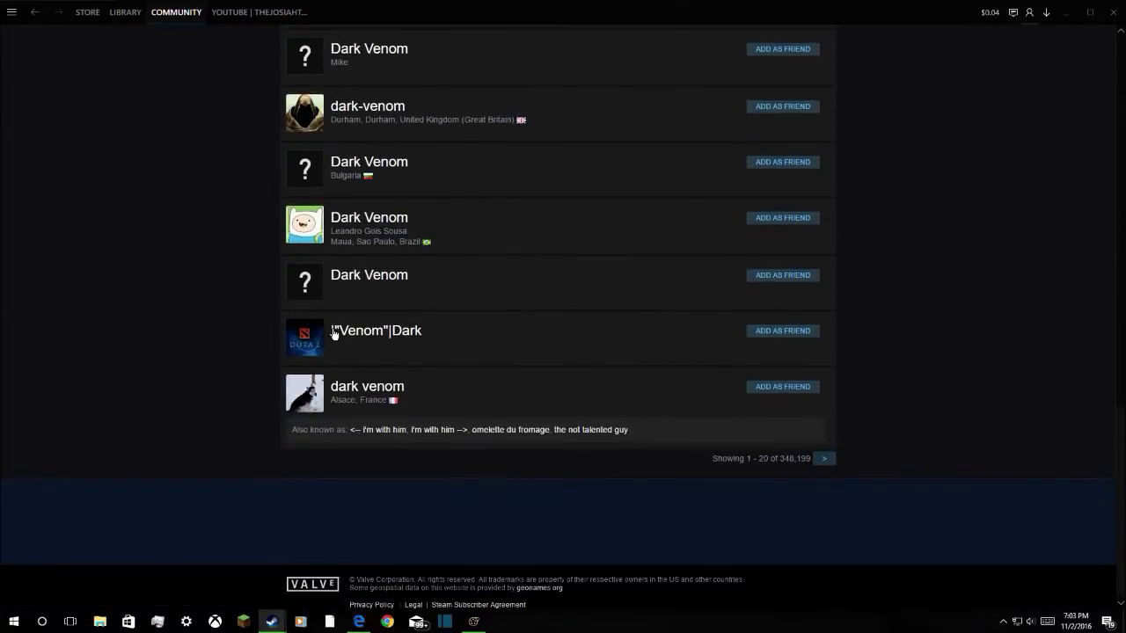
scroll(334, 332, up, 11)
scroll(334, 329, up, 10)
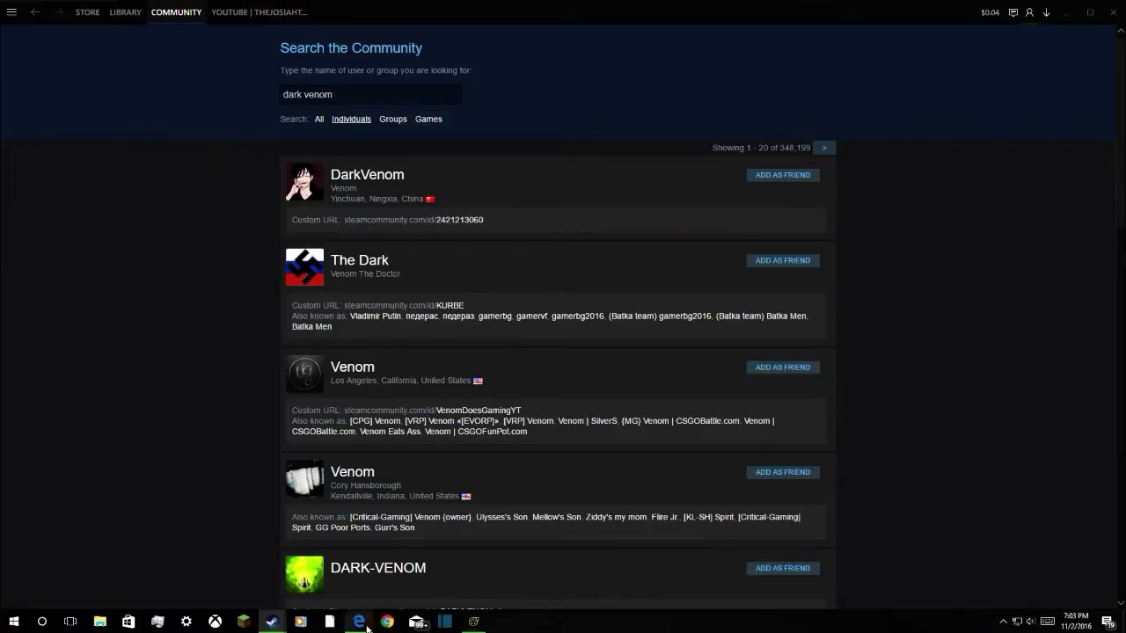
click(367, 626)
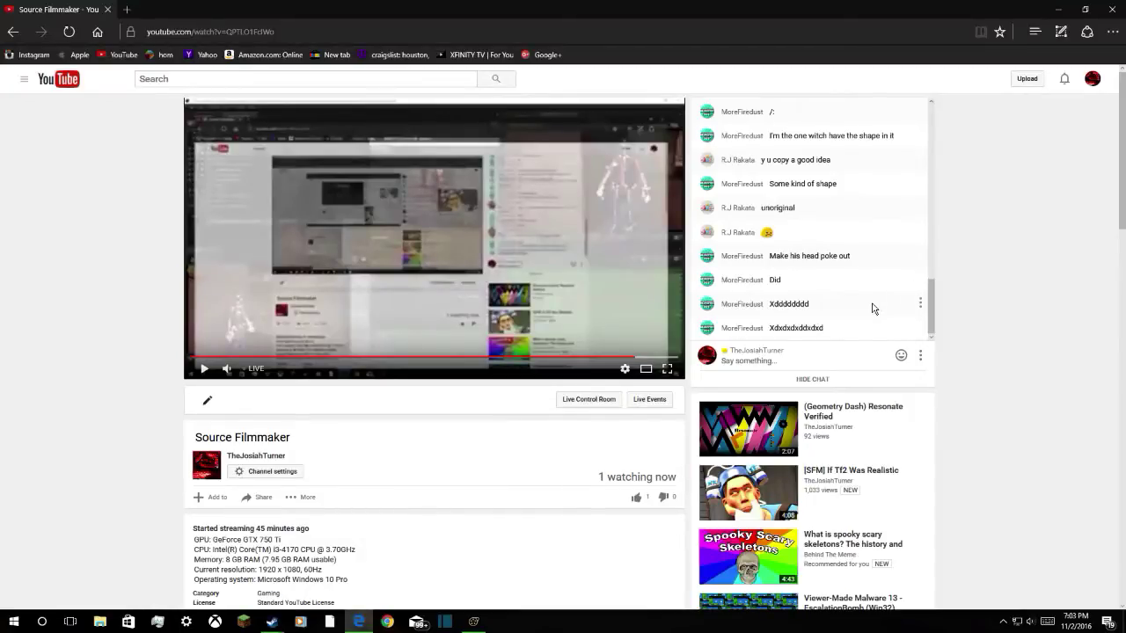
click(471, 622)
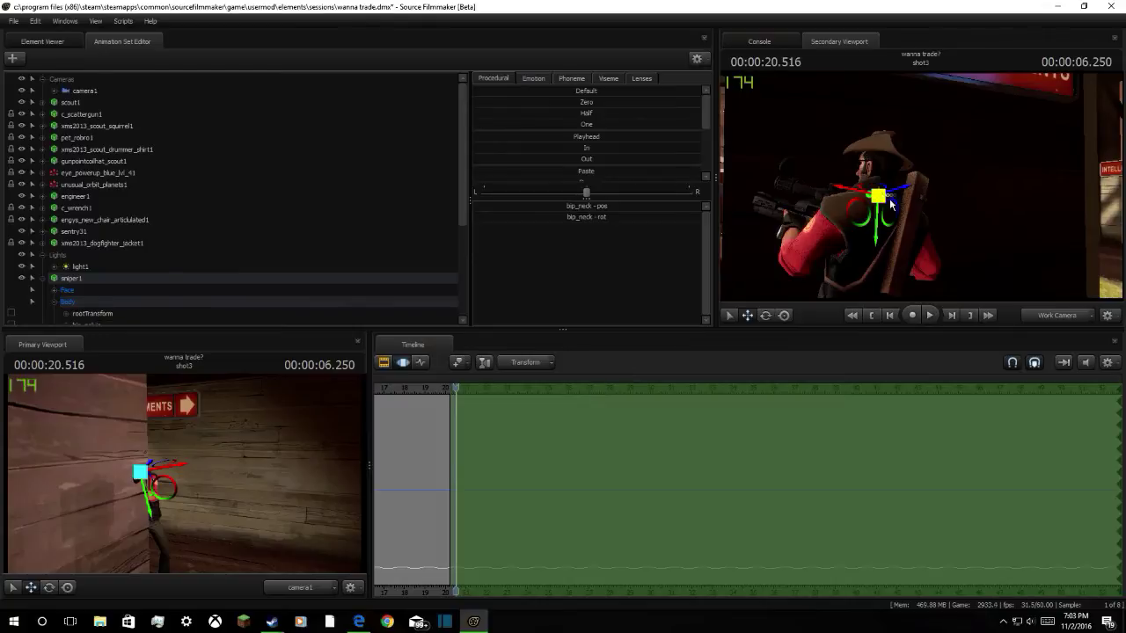
Try to pull the Sniper's bip_neck bone downward near the start of the time selection and undo the move
drag(890, 203, 930, 304)
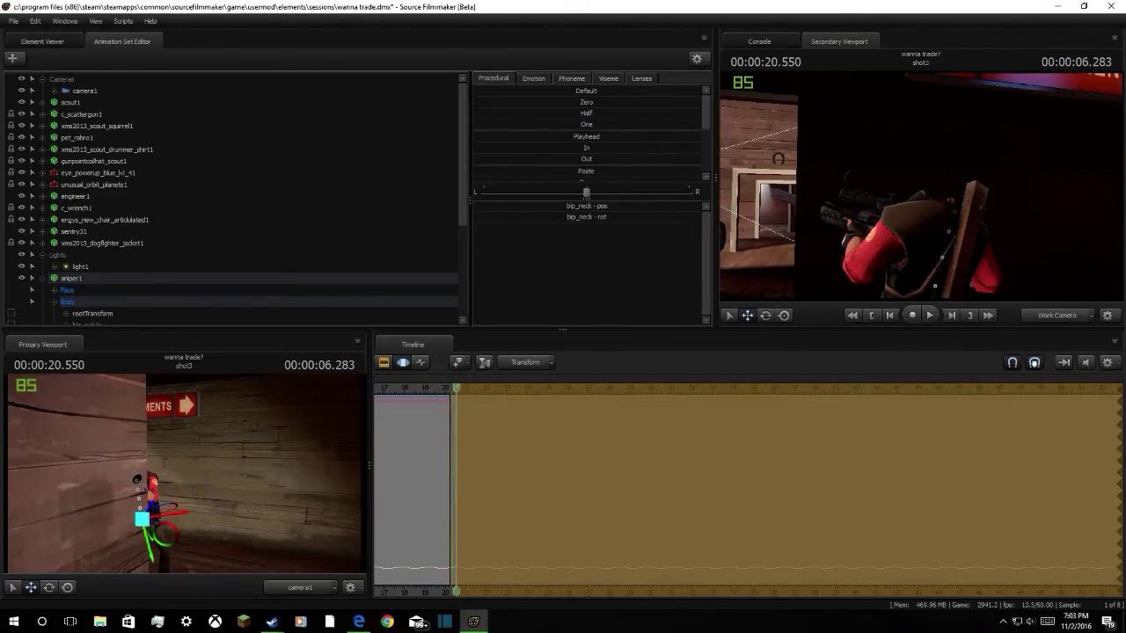
key(Left)
drag(922, 186, 960, 235)
key(ctrl+z)
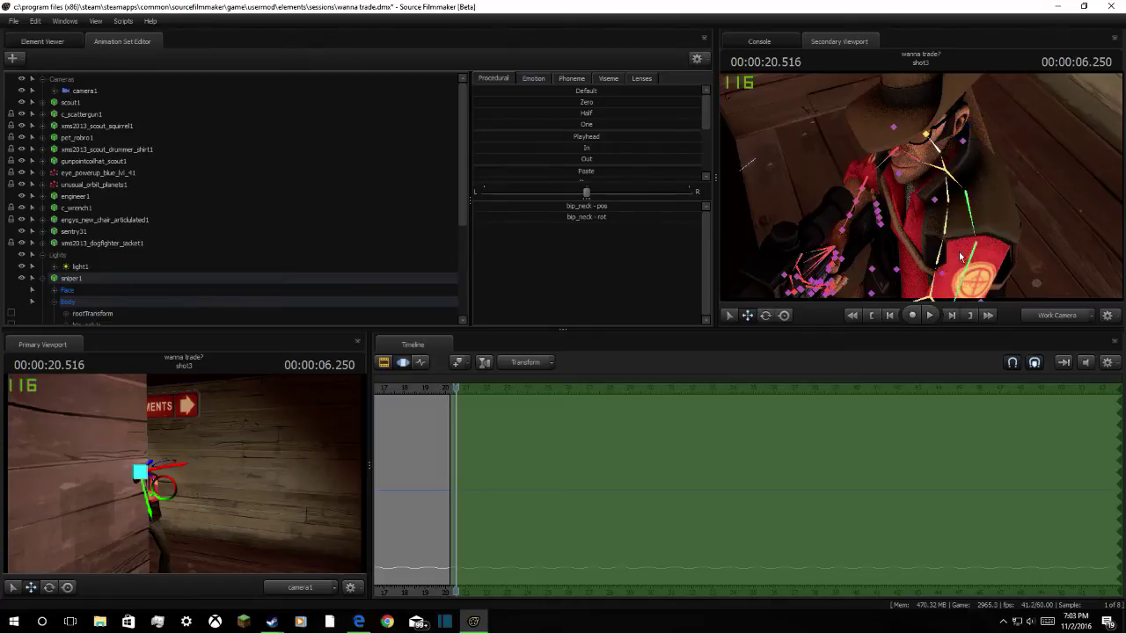
Rotate the Sniper's bip_upperArm_L bone over the time selection to raise the left upper arm
click(974, 261)
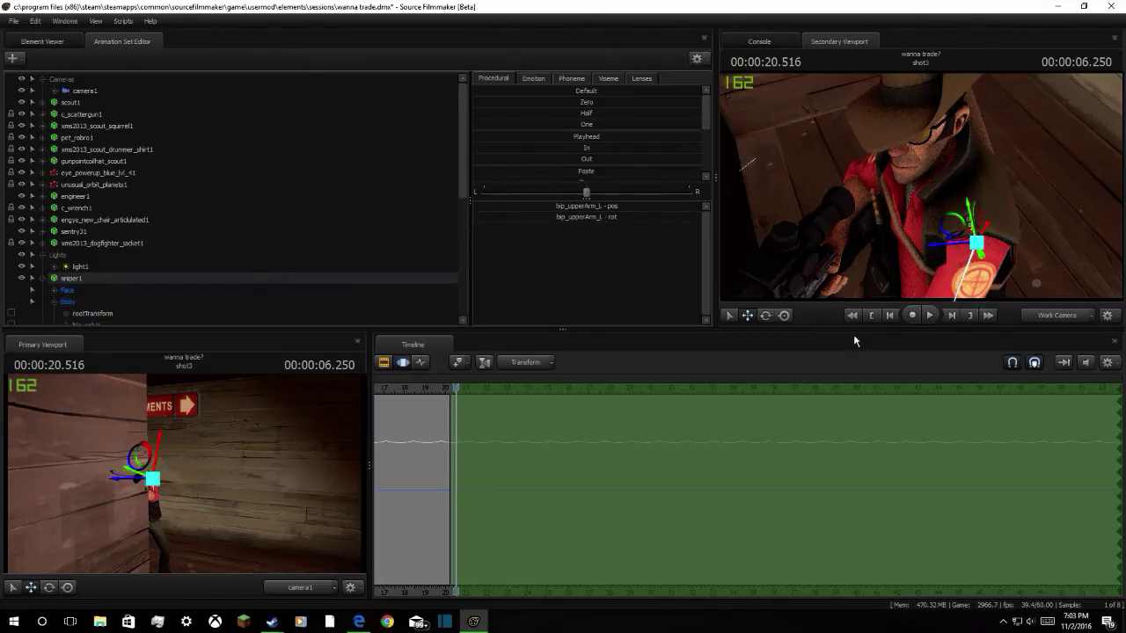
click(770, 318)
drag(1007, 248, 1009, 274)
key(Left)
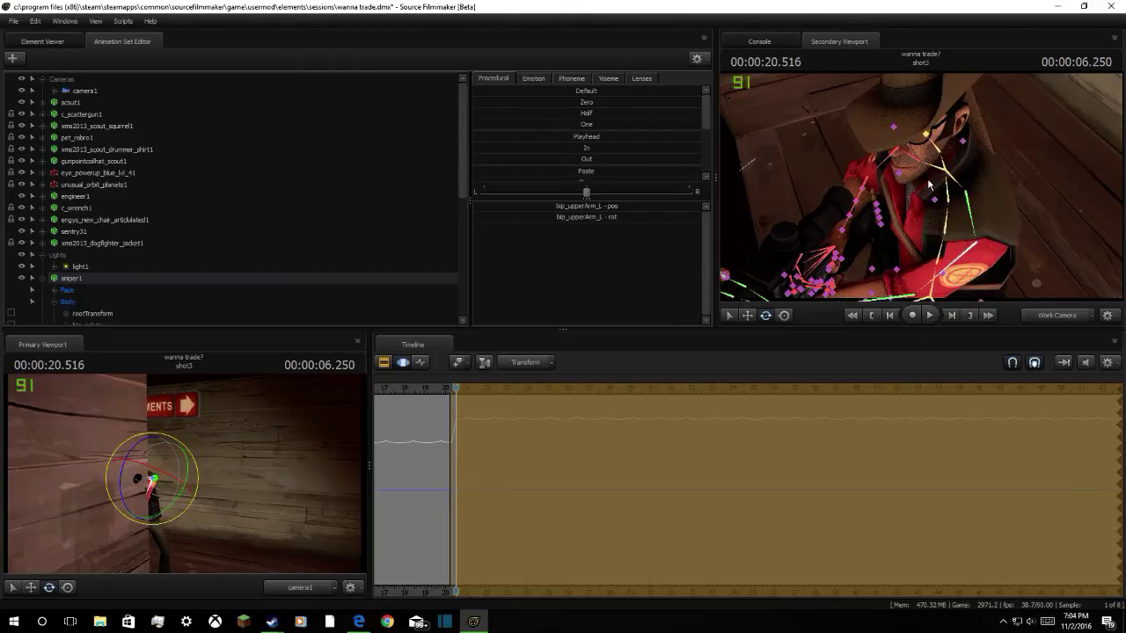
Rotate the Sniper's bip_neck bone slightly over the time selection
click(939, 151)
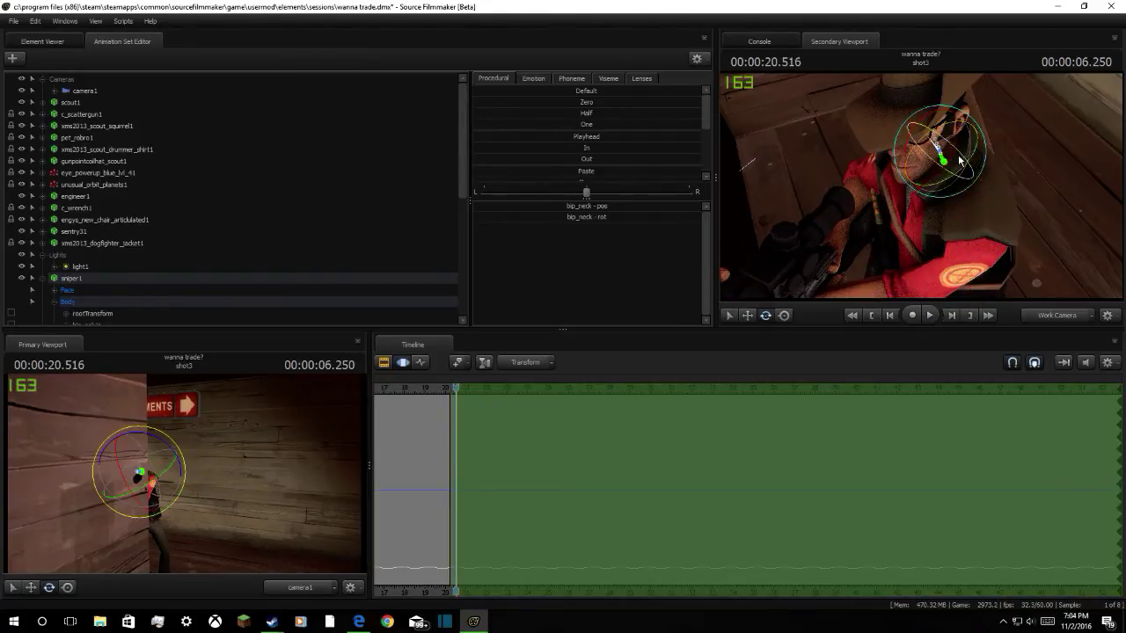
key(Right)
drag(966, 161, 973, 161)
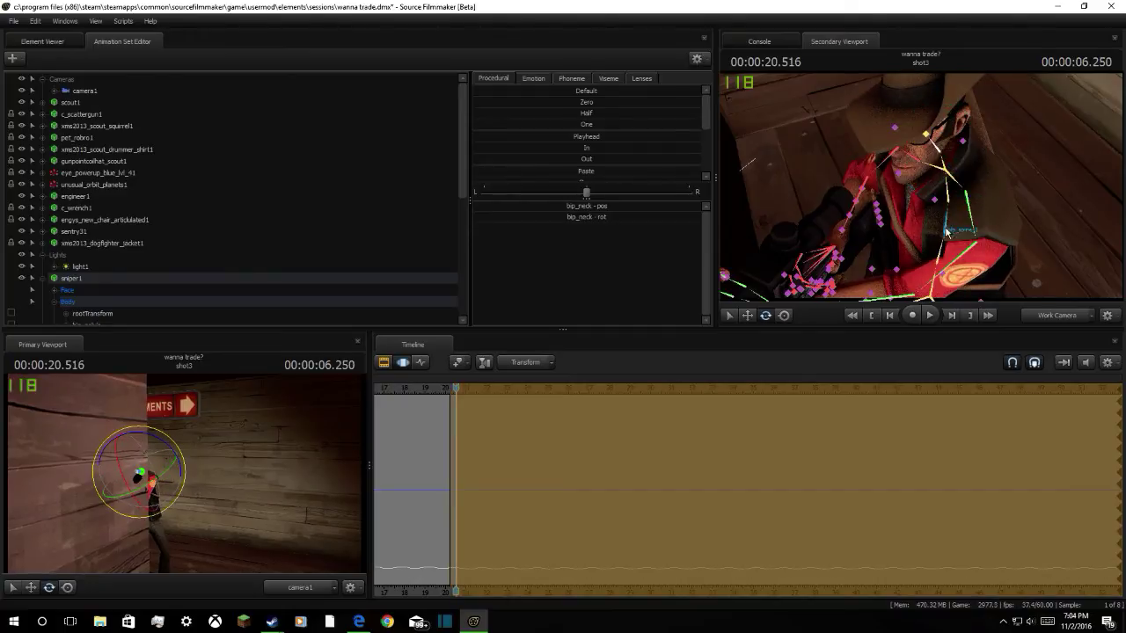
Rotate the Sniper's bip_spine_0 bone to lean the torso out past the wall's edge, and set the playhead to 00:00:20.616
click(947, 231)
key(Right)
drag(973, 264, 982, 272)
key(Left)
drag(458, 401, 495, 381)
Inspect the Sniper's leaning pose from the front and frame the hips and legs in the work camera
drag(921, 186, 954, 110)
drag(871, 189, 880, 219)
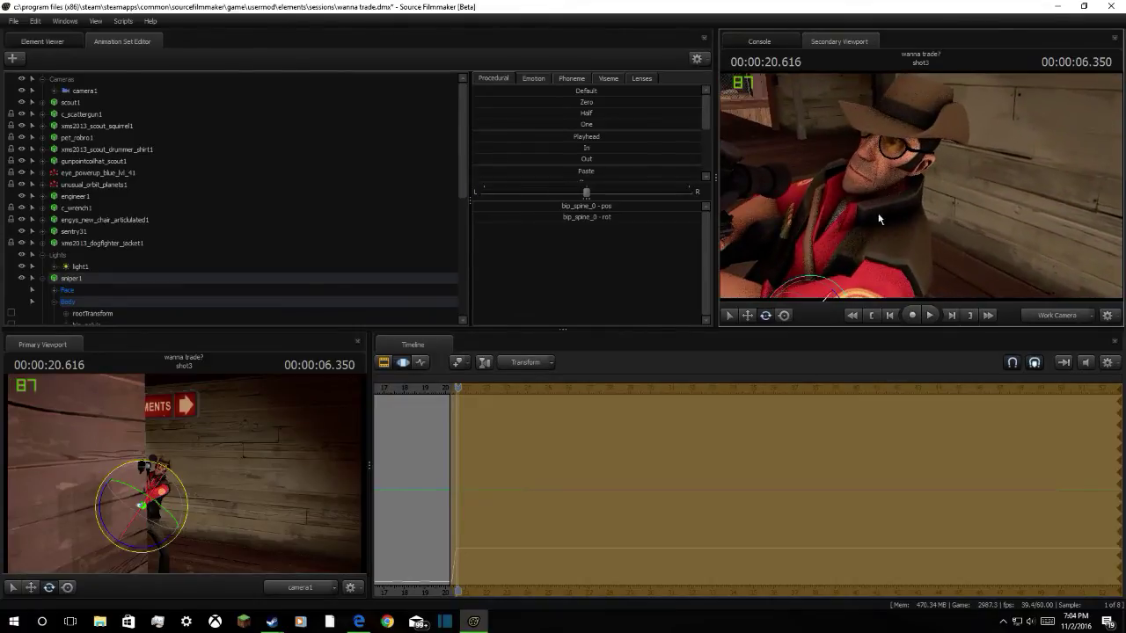
drag(994, 230, 981, 286)
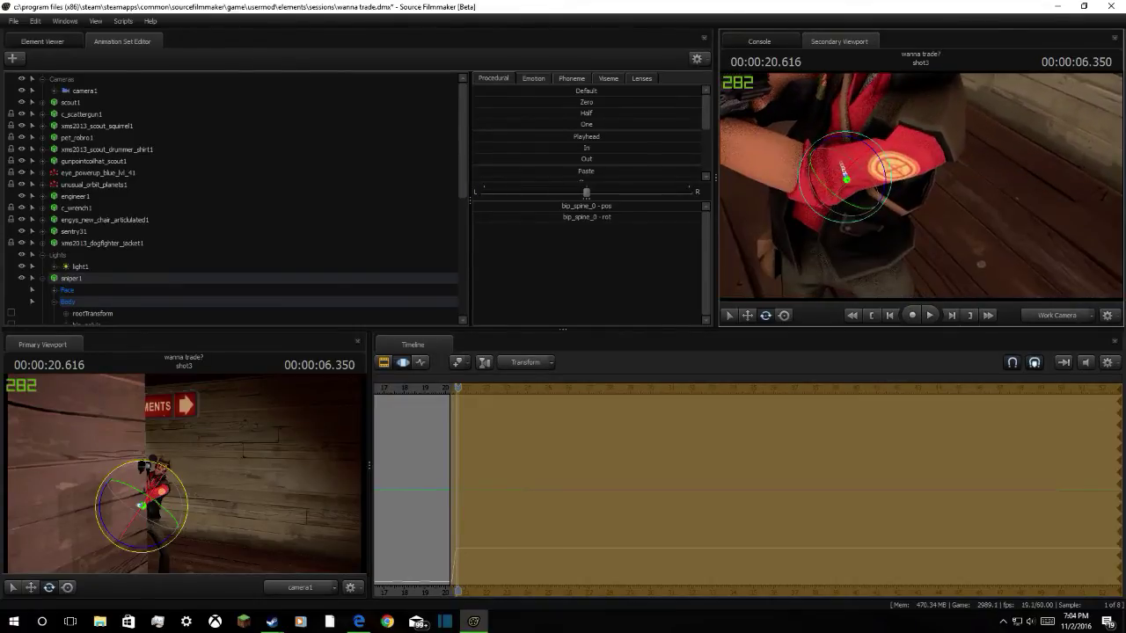
drag(922, 186, 928, 224)
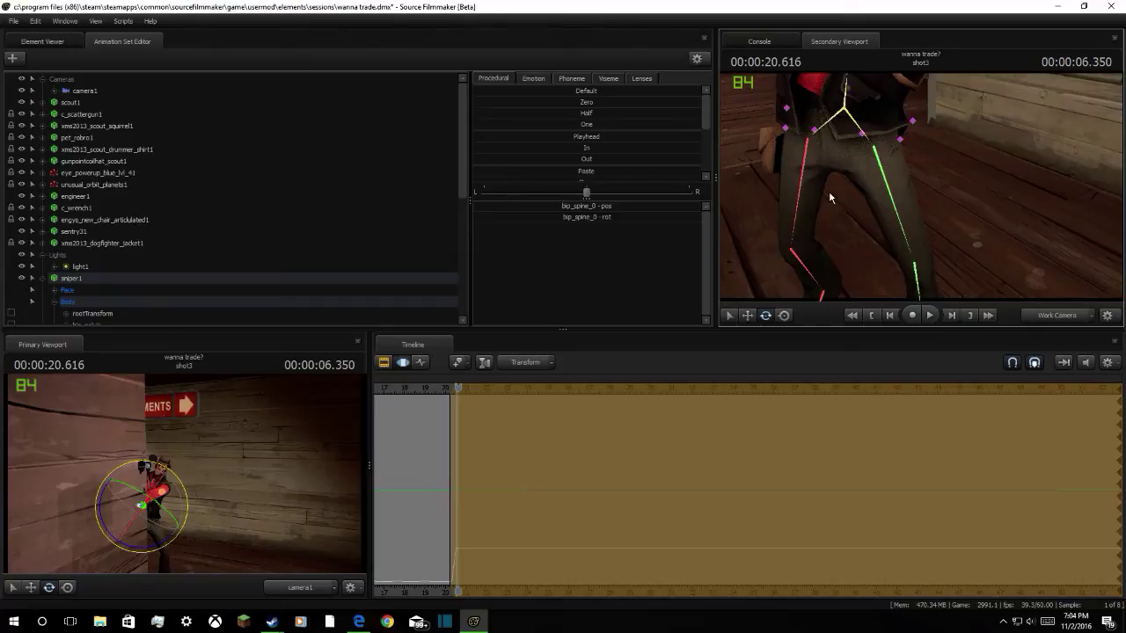
Rotate the sniper's right hip bone outward and his left hip bone so the left leg stands straight down
ctrl+click(800, 209)
drag(842, 139, 836, 154)
click(896, 195)
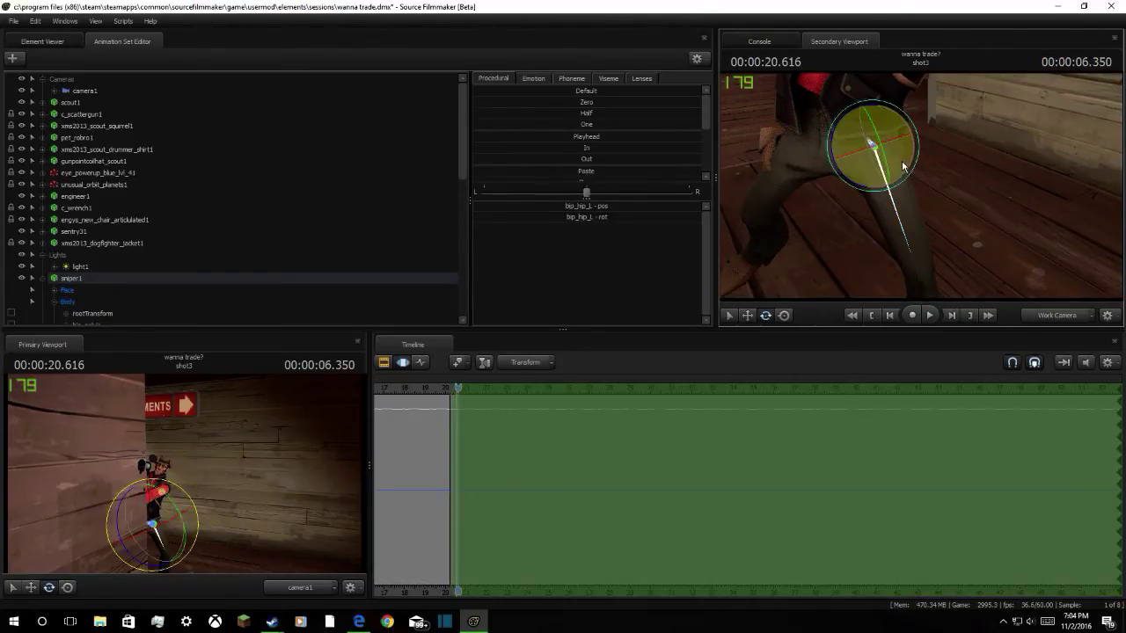
drag(916, 154, 916, 164)
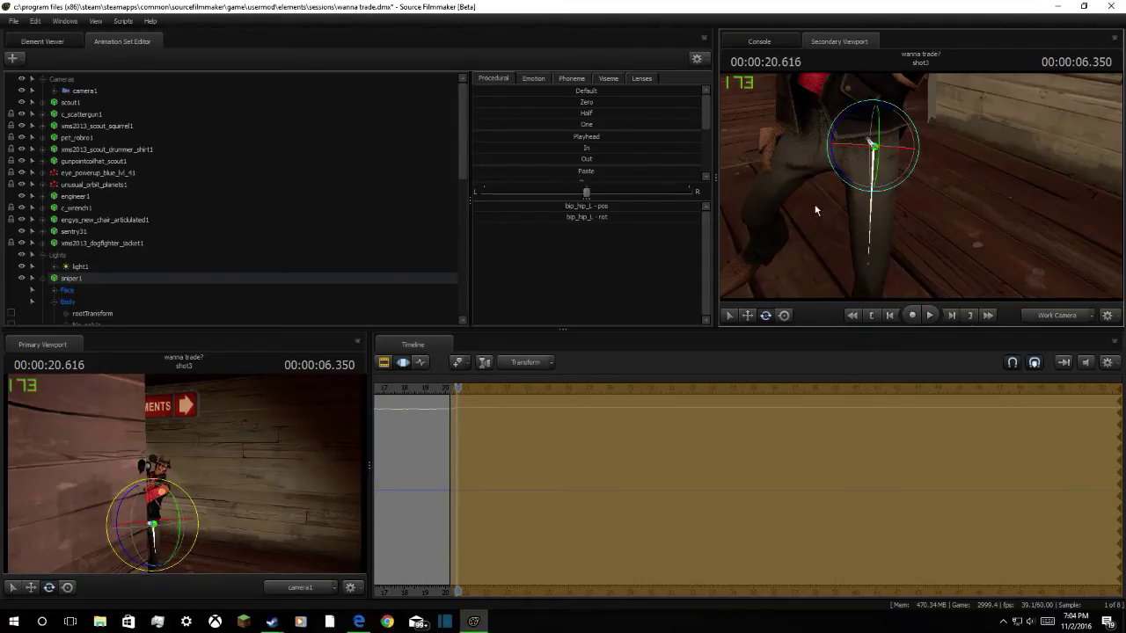
Rotate the sniper's right hip and right knee bones to bring the bent right leg closer to his body
click(761, 214)
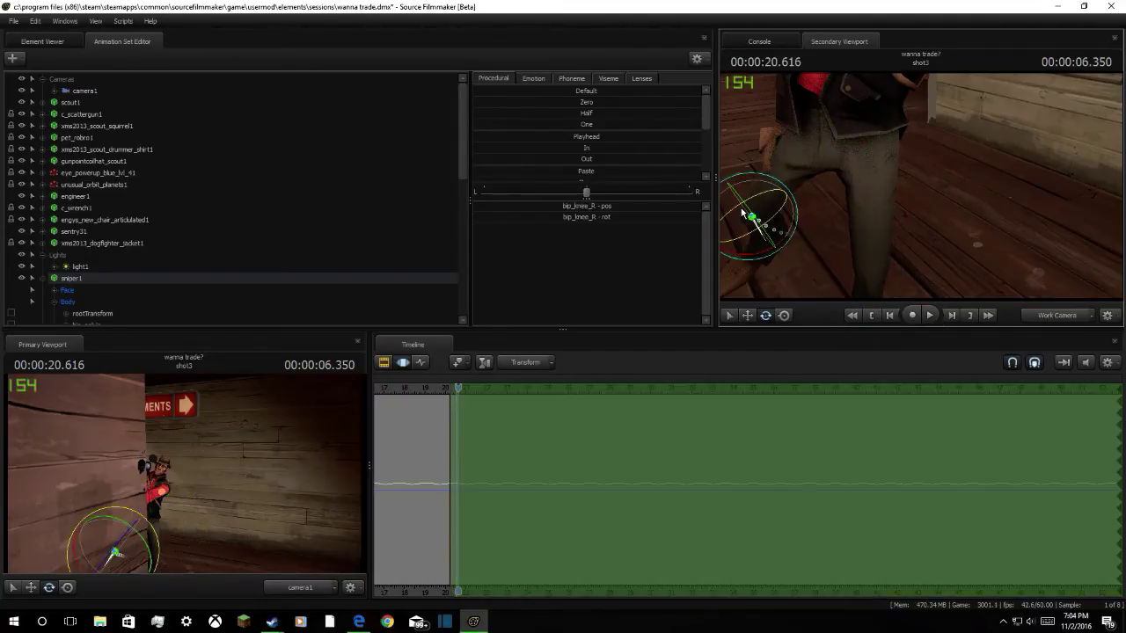
drag(756, 213, 751, 212)
ctrl+click(781, 180)
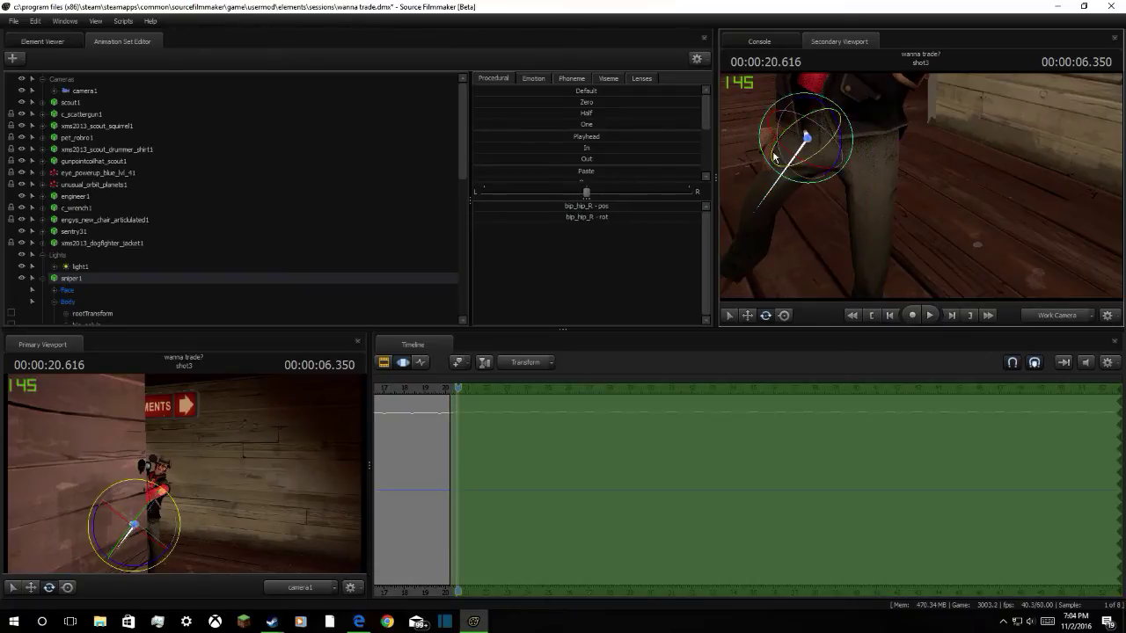
drag(774, 161, 772, 154)
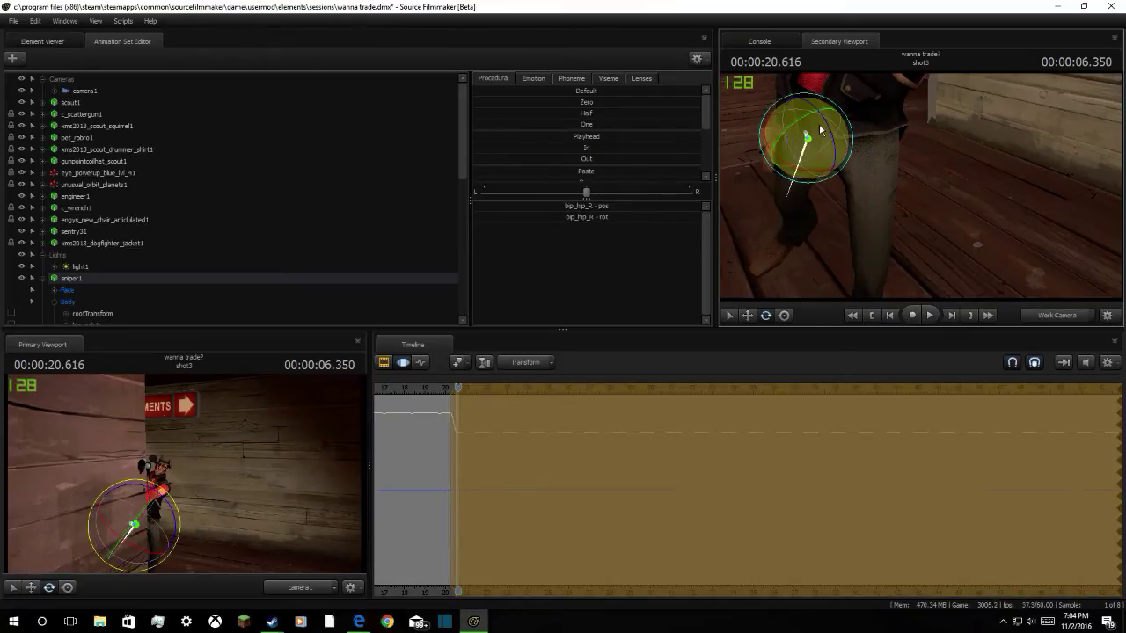
click(786, 204)
drag(789, 186, 731, 188)
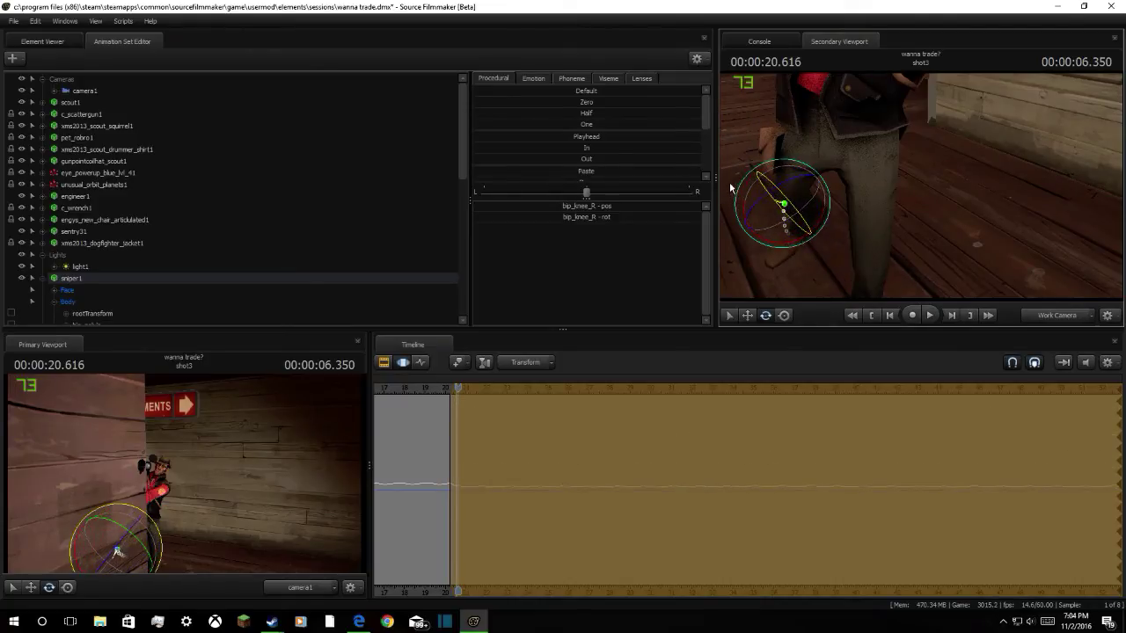
Play back the shot from around 20.4 seconds to check the sniper's new leg pose
mouse_move(921, 186)
mouse_down()
mouse_move(919, 146)
mouse_move(920, 193)
mouse_up()
key(space)
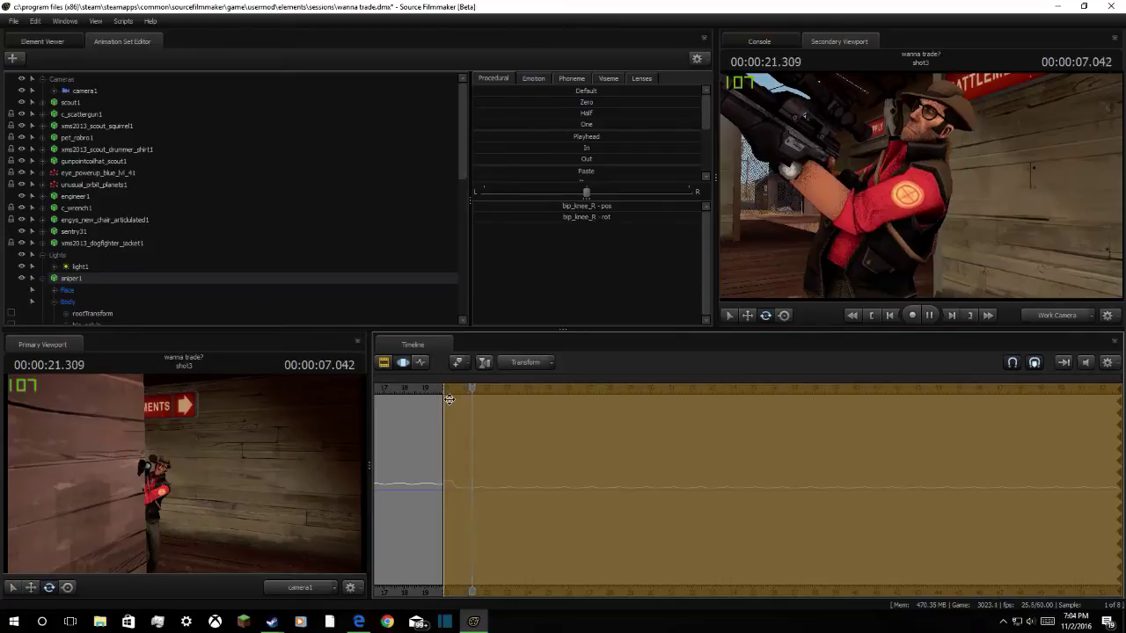
key(space)
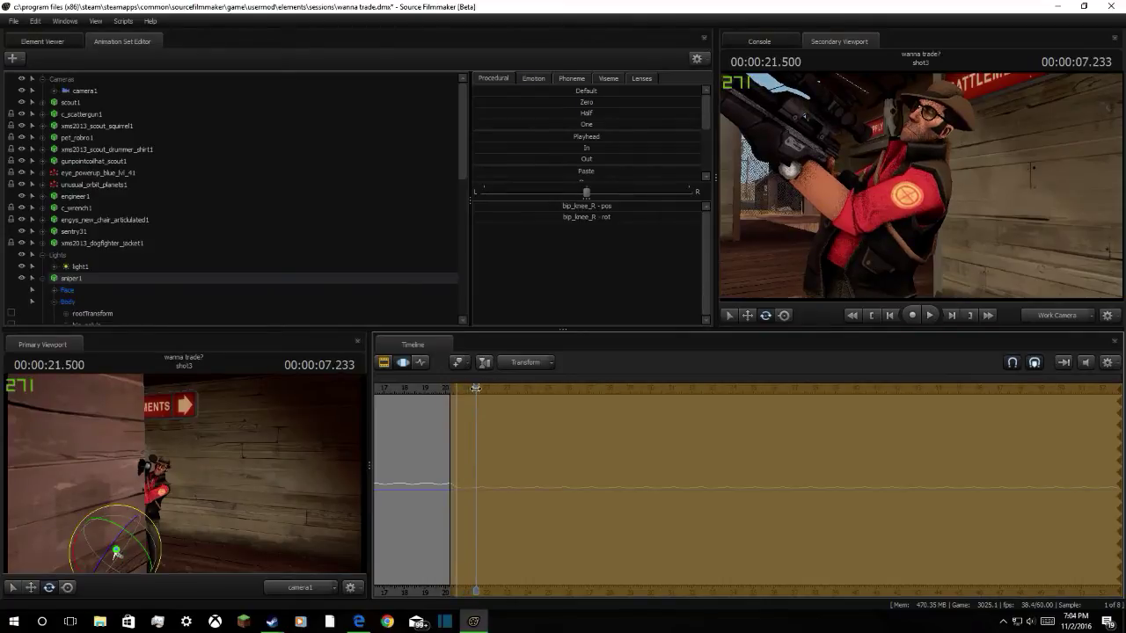
drag(475, 388, 442, 402)
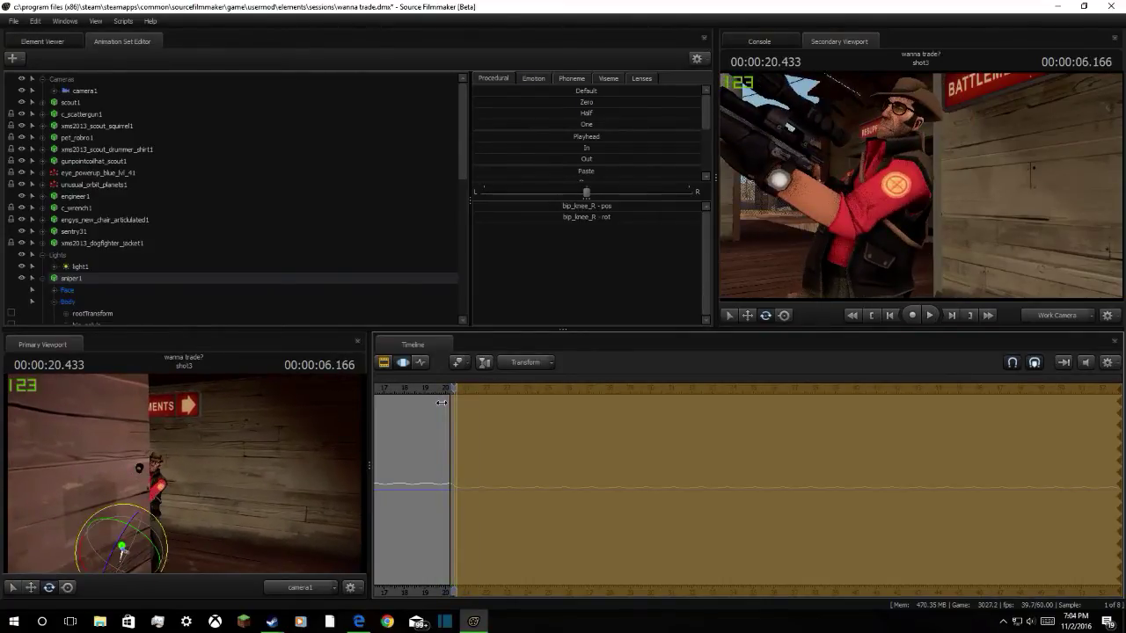
key(space)
key(space)
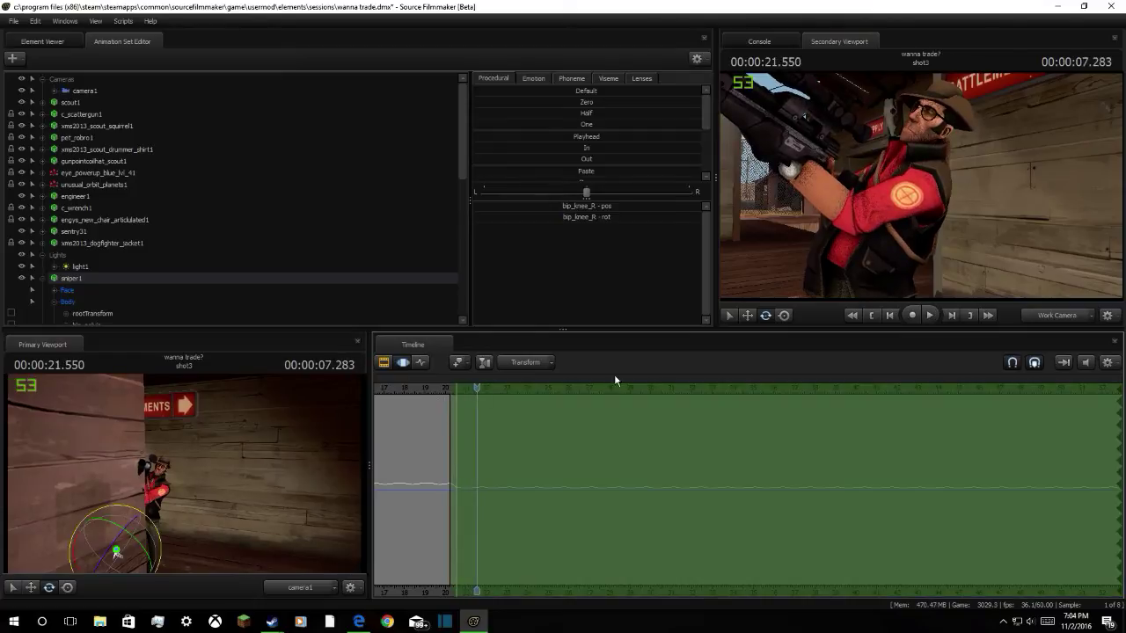
Rotate the sniper's left lower arm bone to swing the forearm and the hand off its raised position
click(905, 246)
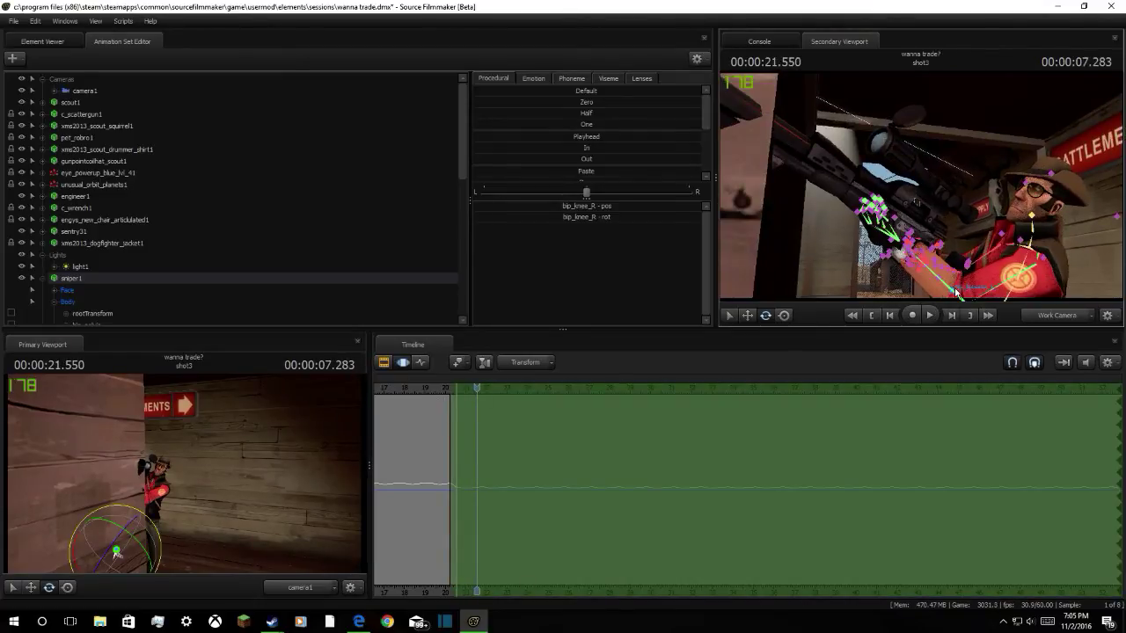
ctrl+click(926, 273)
ctrl+click(938, 277)
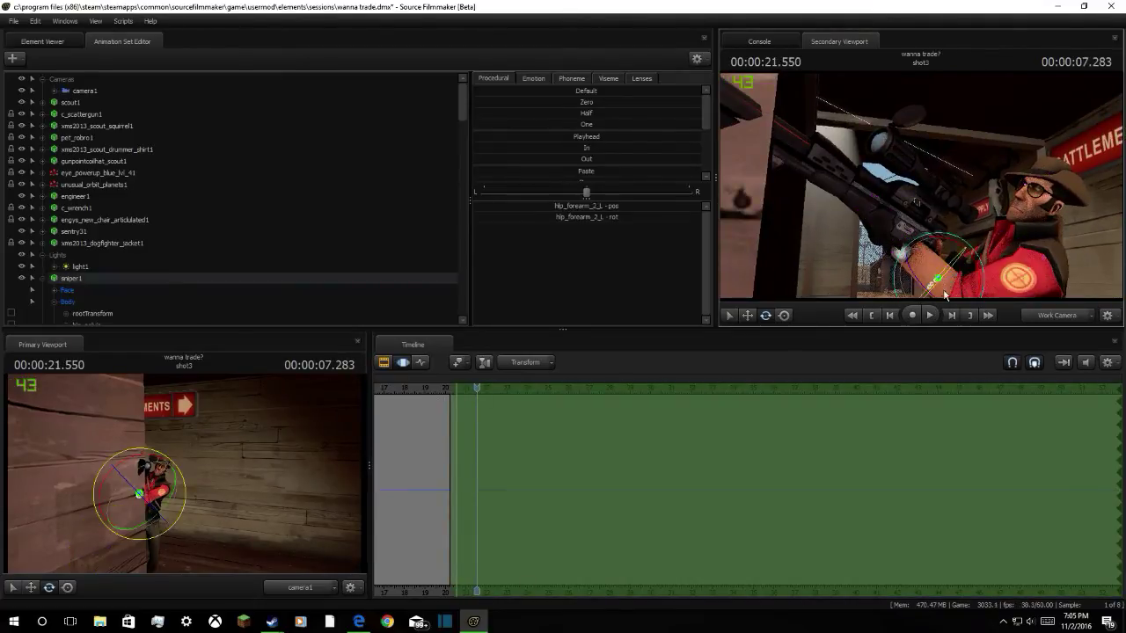
click(929, 265)
click(930, 315)
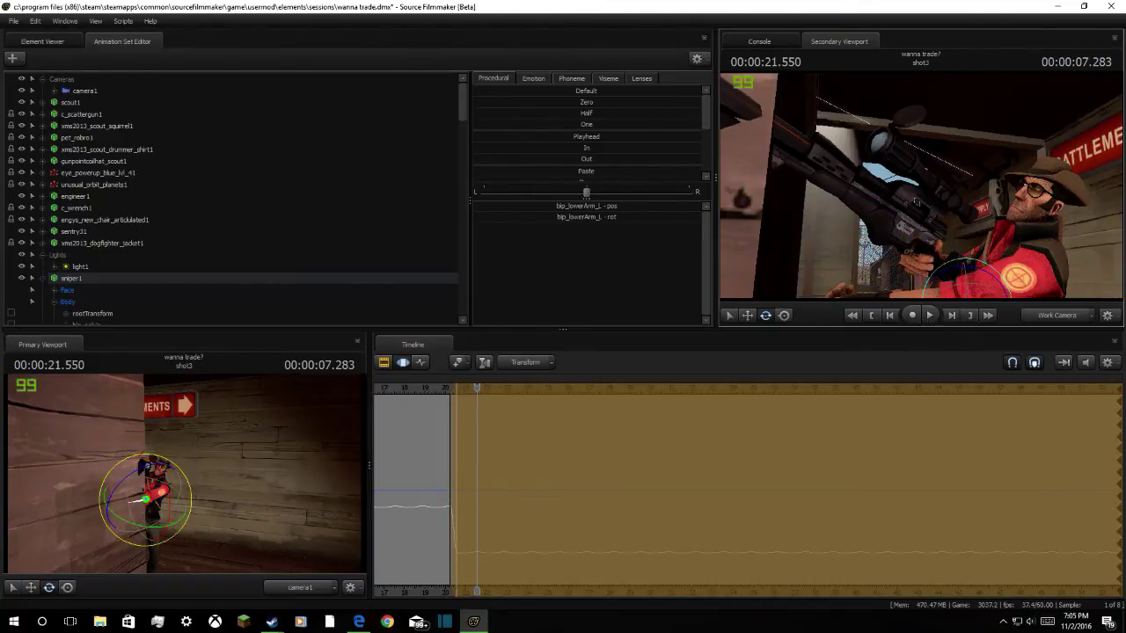
Rotate the sniper's right lower arm and upper arm bones to lower the arm and the rifle in front of him
key(ctrl)
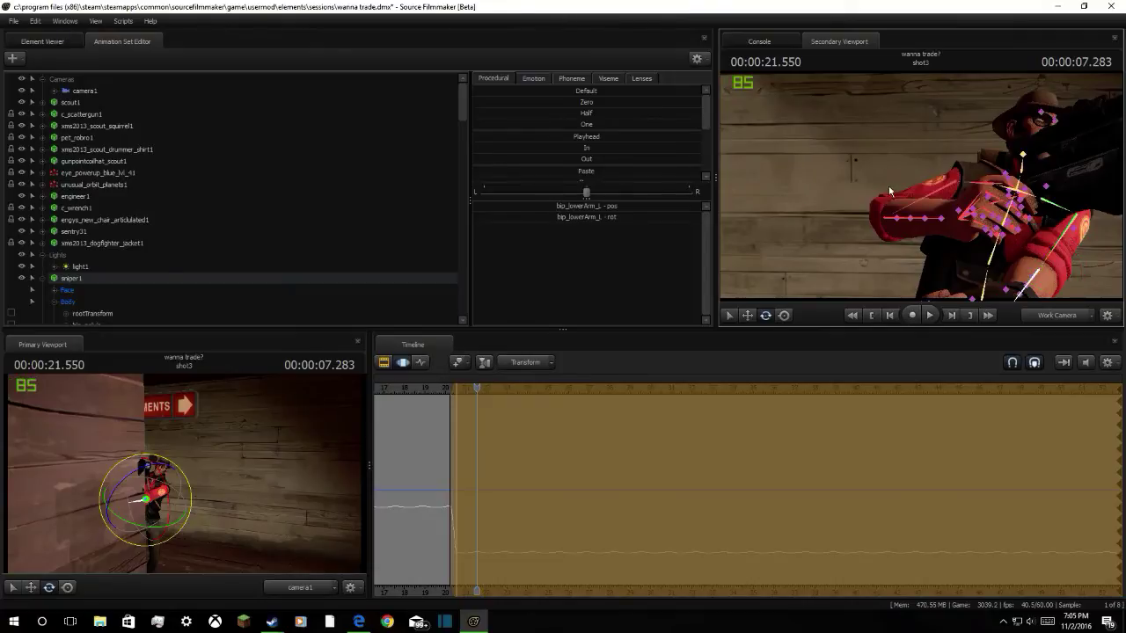
click(912, 219)
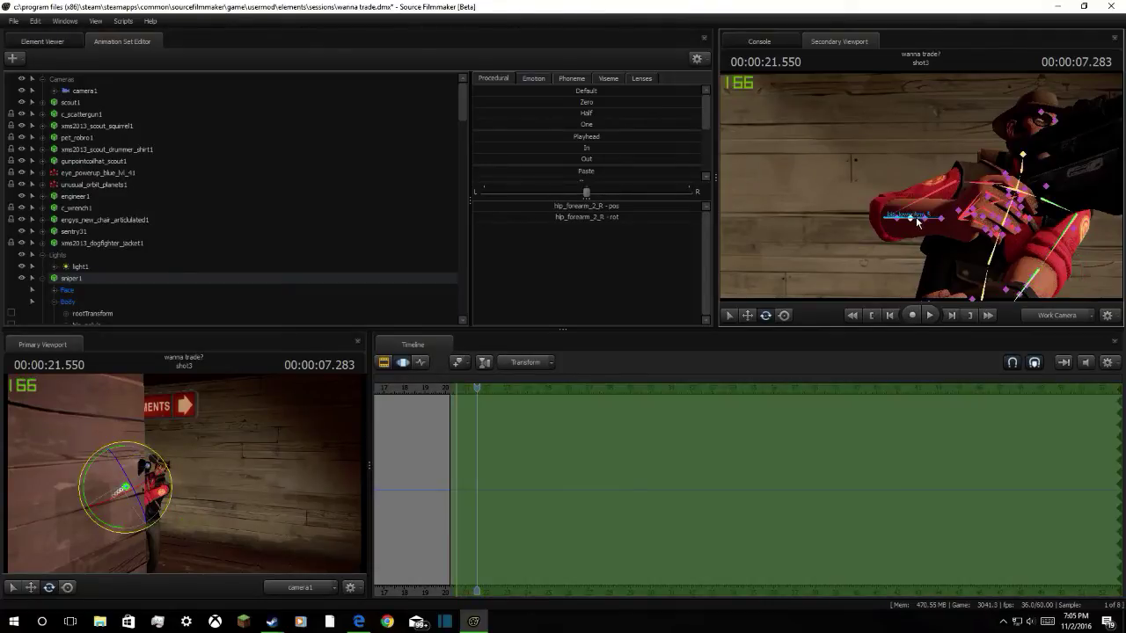
click(918, 220)
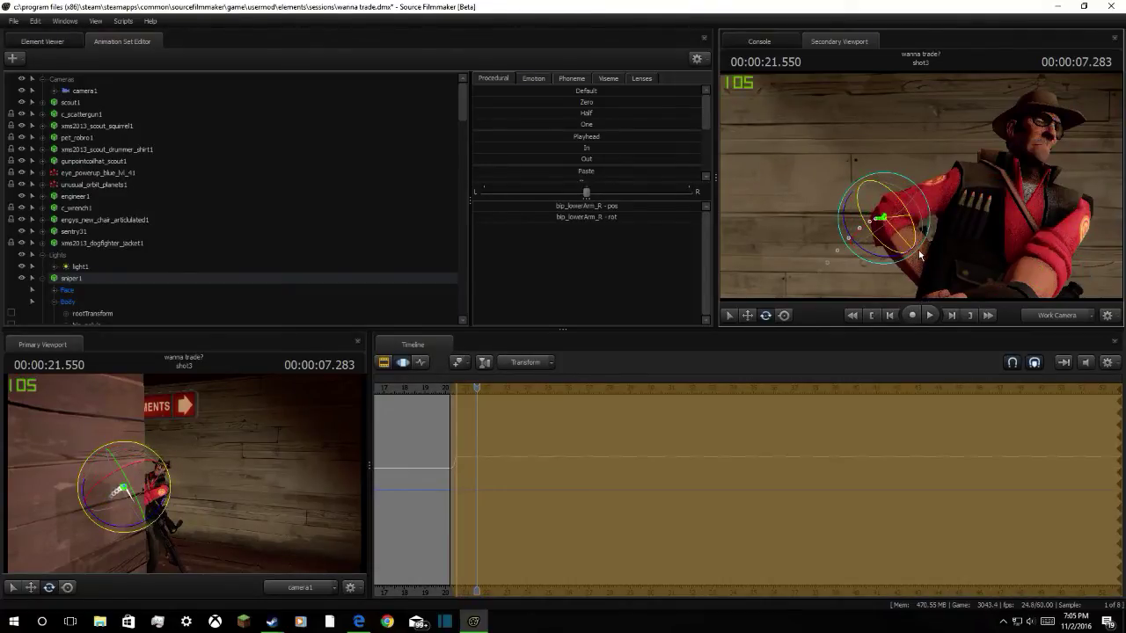
drag(919, 255, 951, 232)
ctrl+click(935, 223)
click(934, 223)
click(928, 201)
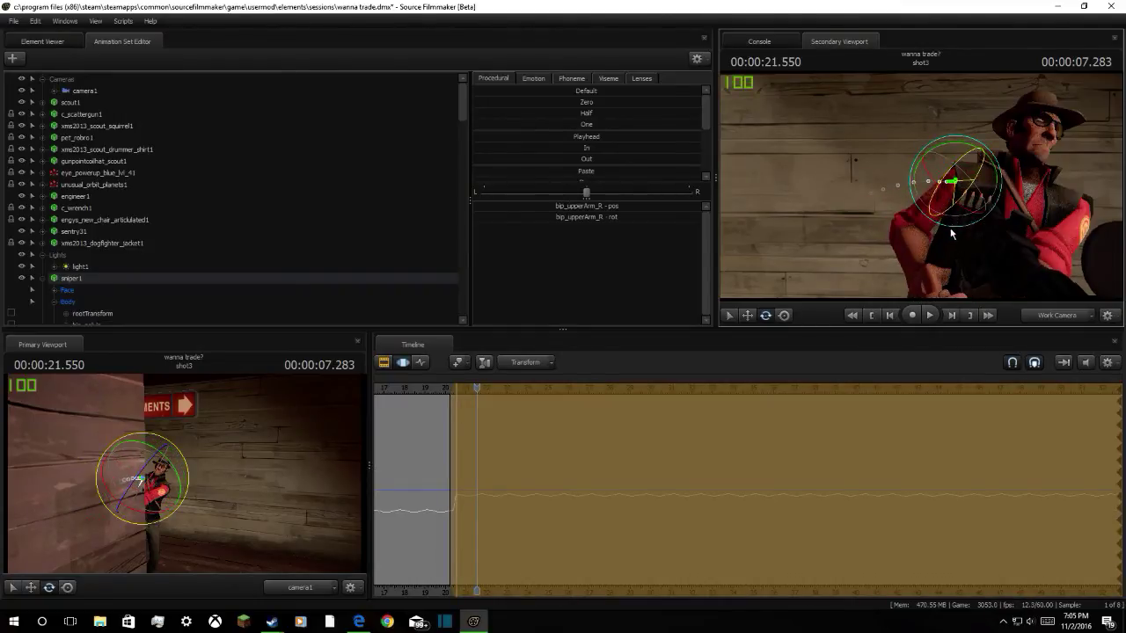
Rotate the sniper's left upper arm bone downward so the arm hangs closer to the lowered rifle
drag(1045, 243, 1065, 276)
drag(1013, 217, 922, 191)
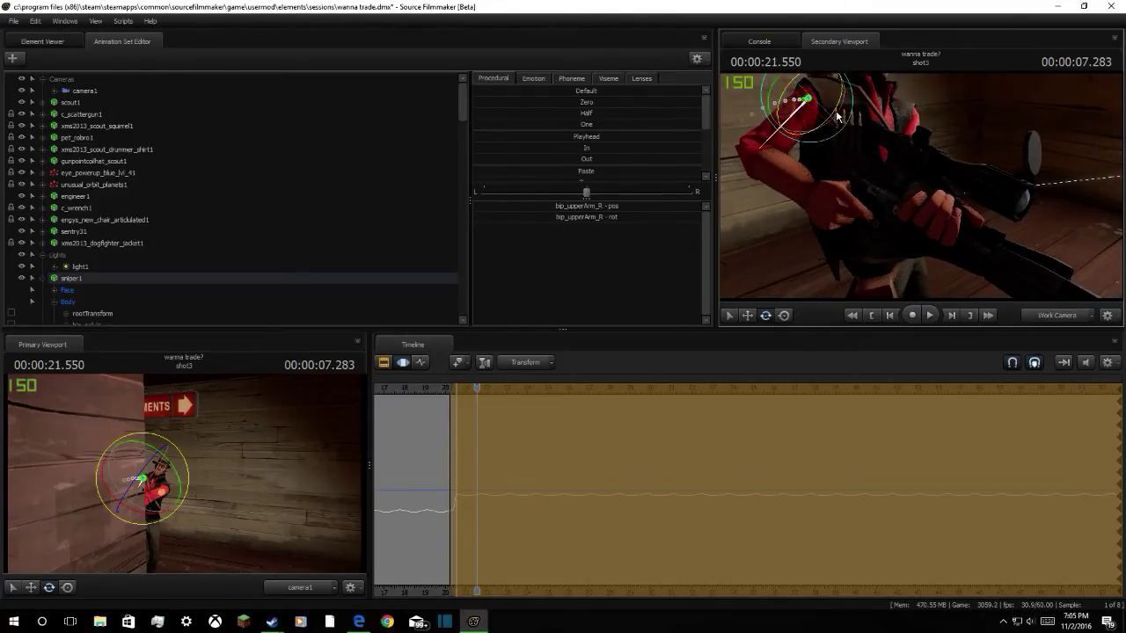
drag(837, 114, 899, 185)
ctrl+click(832, 178)
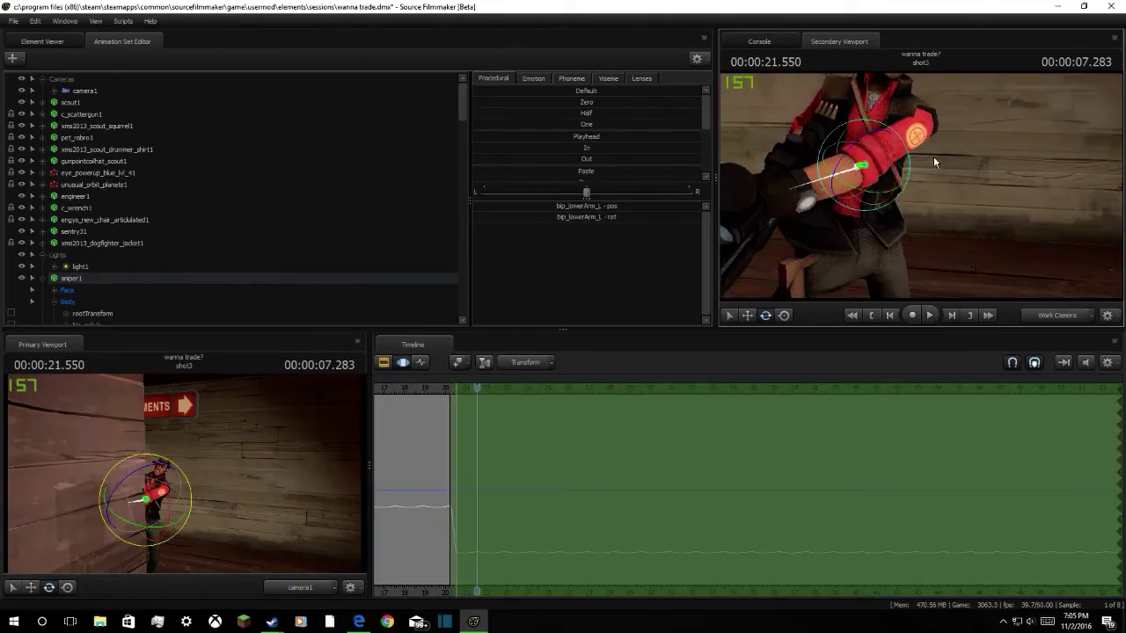
ctrl+click(892, 142)
drag(895, 123, 894, 136)
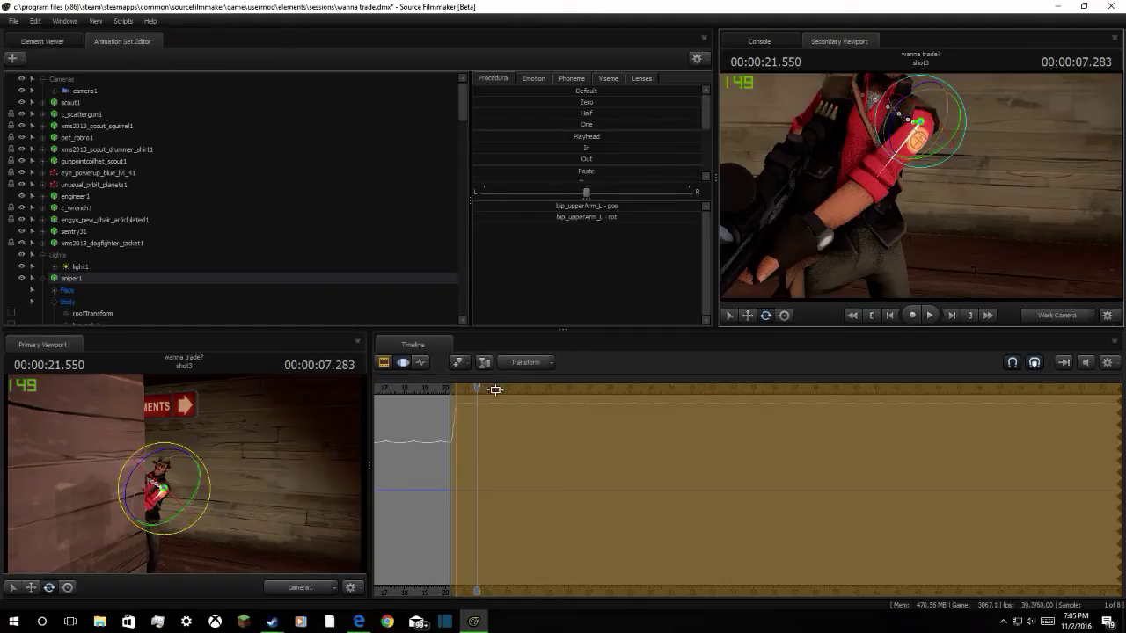
Play back the shot from around 20 seconds to review the sniper's arm pose as he appears
drag(480, 389, 440, 405)
key(space)
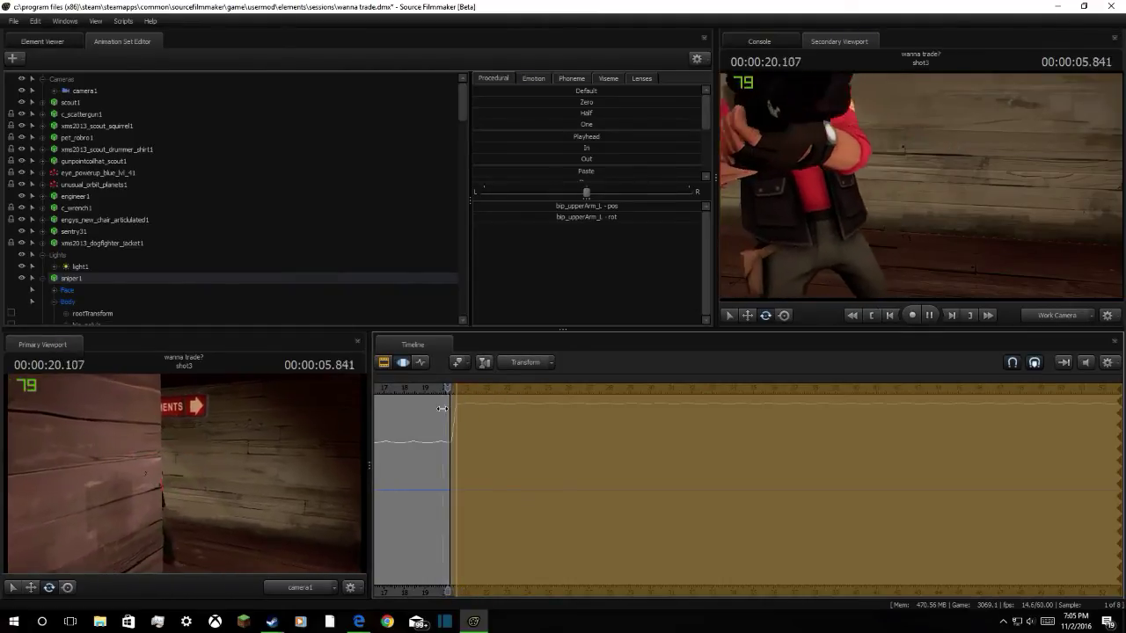
key(space)
drag(868, 207, 920, 187)
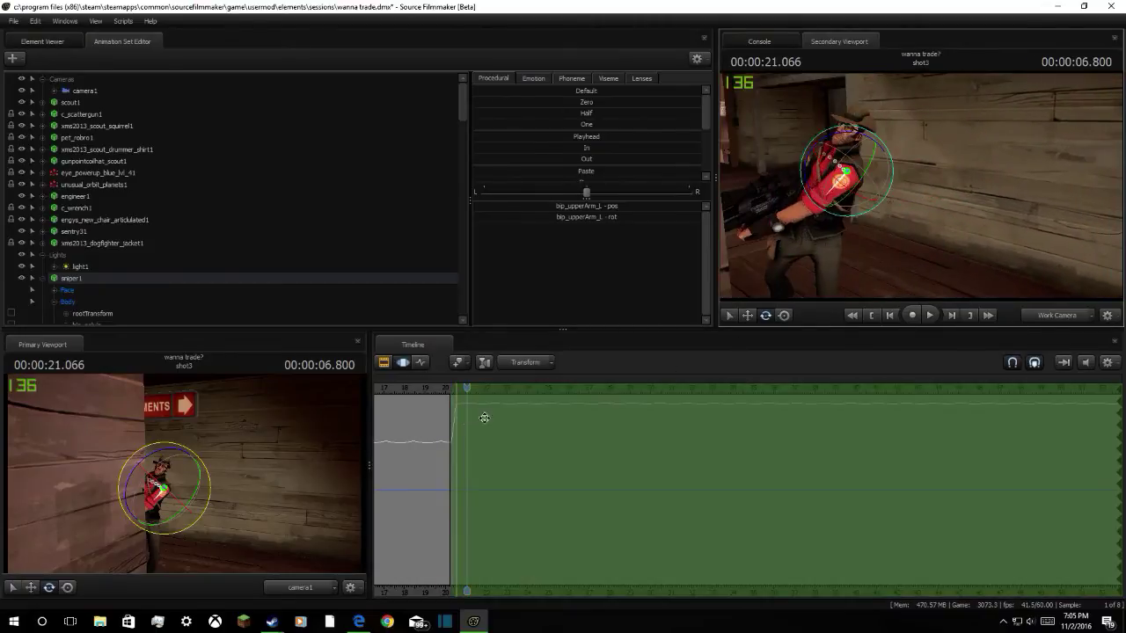
mouse_move(445, 432)
mouse_down()
mouse_move(426, 432)
mouse_move(452, 432)
mouse_up()
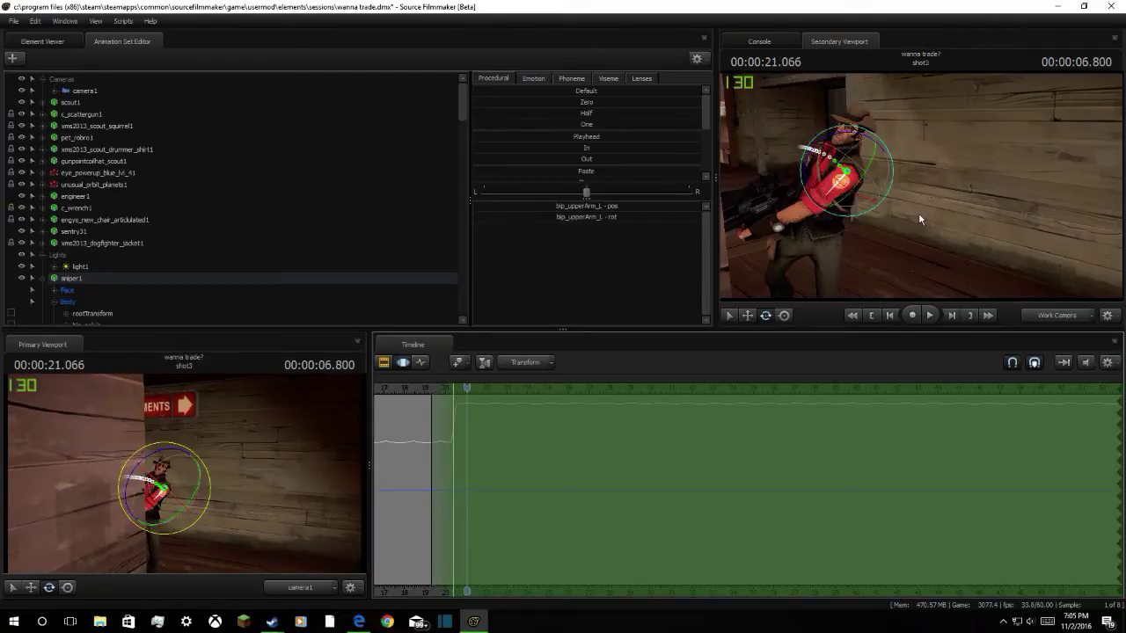
drag(841, 214, 1093, 148)
key(ctrl+z)
key(ctrl)
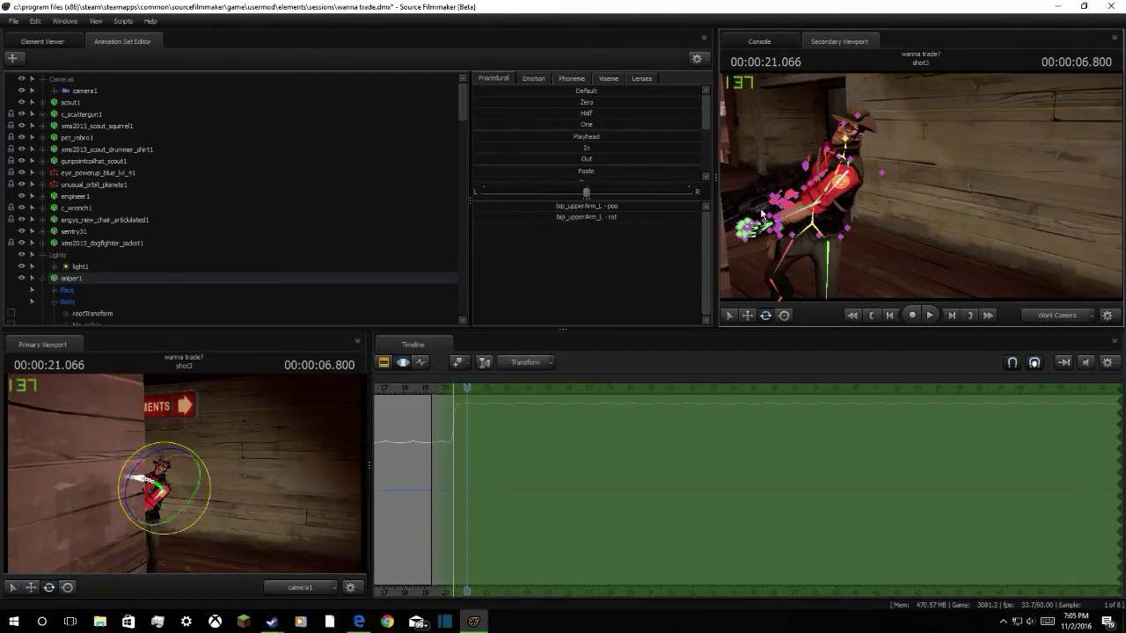
click(777, 206)
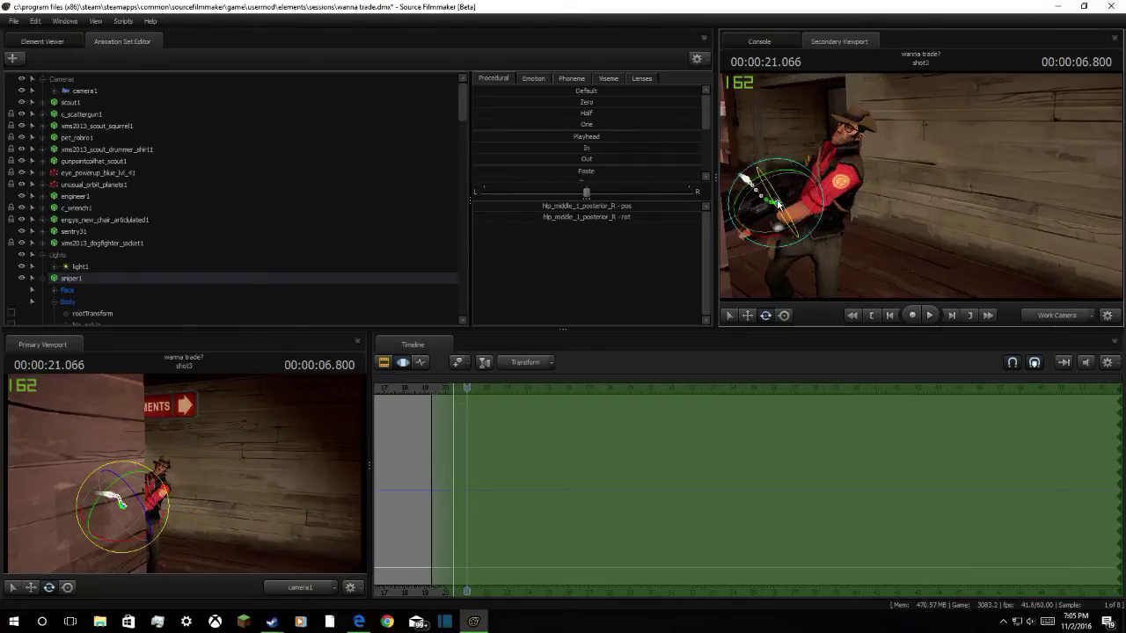
Change the time selection to cover everything before the sniper's new pose, ending shortly after the 20-second mark
key(w)
mouse_move(938, 229)
mouse_down()
mouse_move(906, 227)
mouse_move(968, 227)
mouse_move(950, 218)
mouse_move(943, 229)
mouse_up()
key(w)
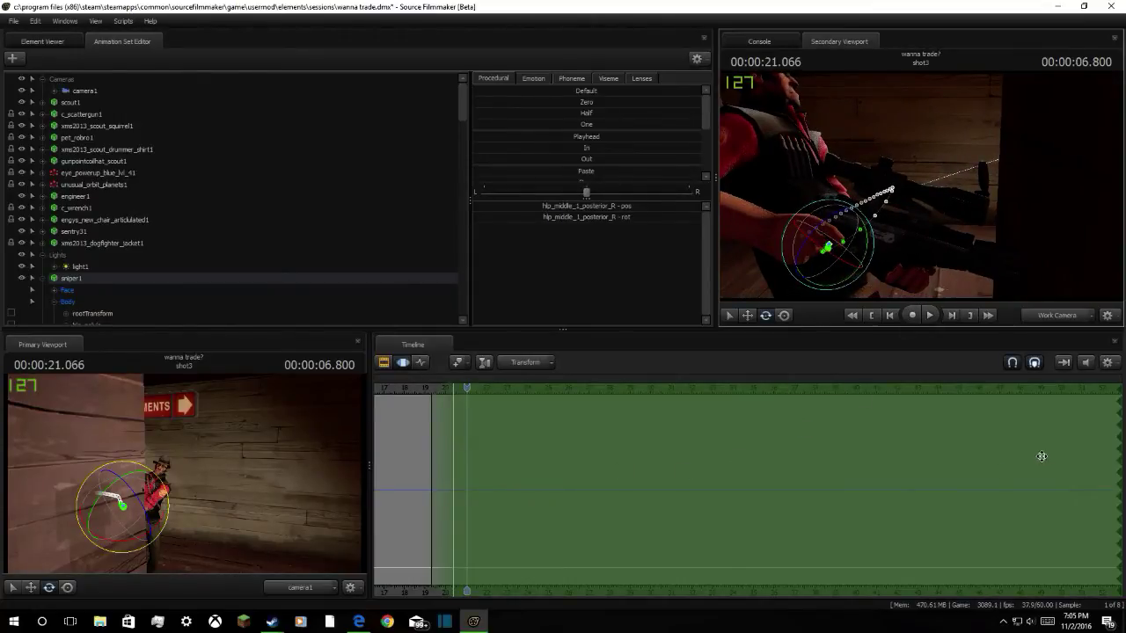
drag(1114, 432, 400, 450)
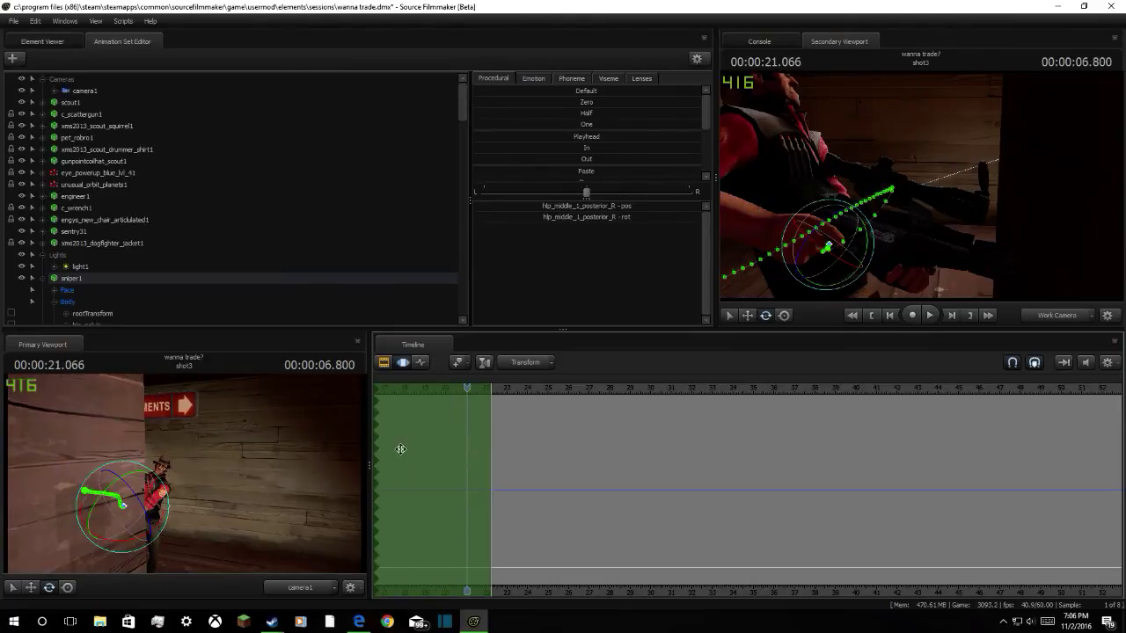
drag(488, 439, 452, 452)
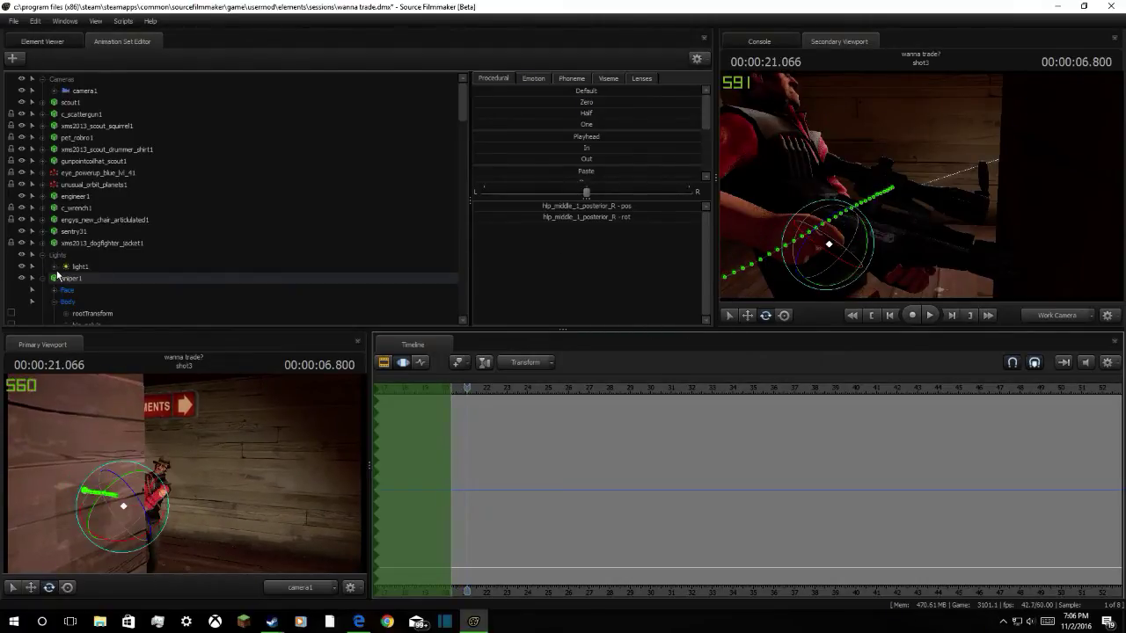
Select the c_dex_sniperrifle1 model and move it far away from the sniper within the selected time span
click(43, 242)
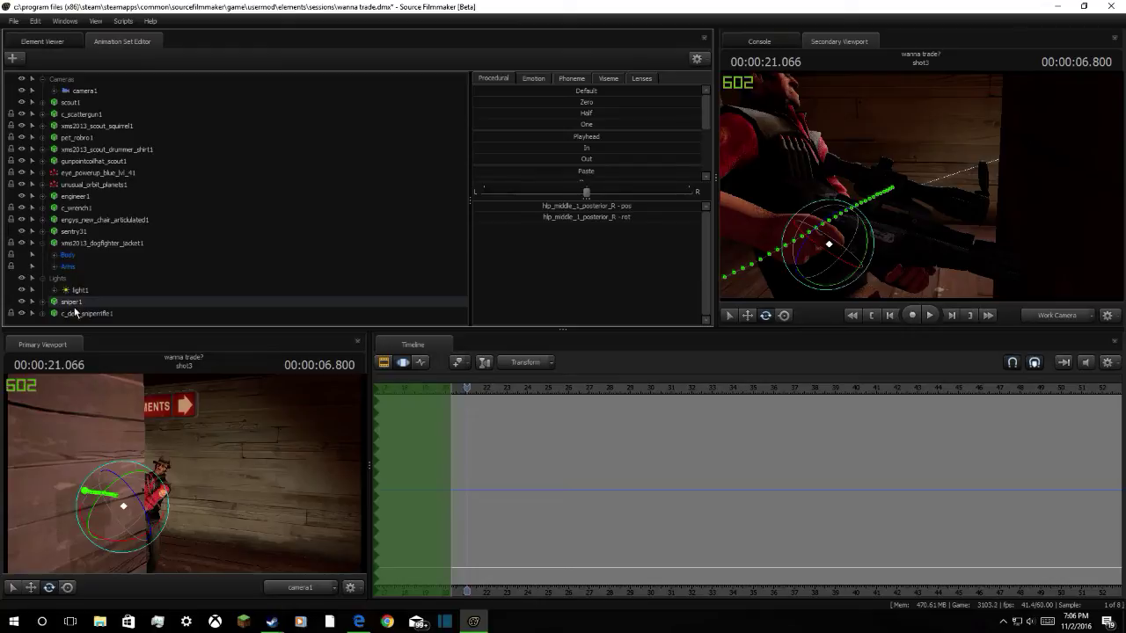
click(39, 243)
click(71, 291)
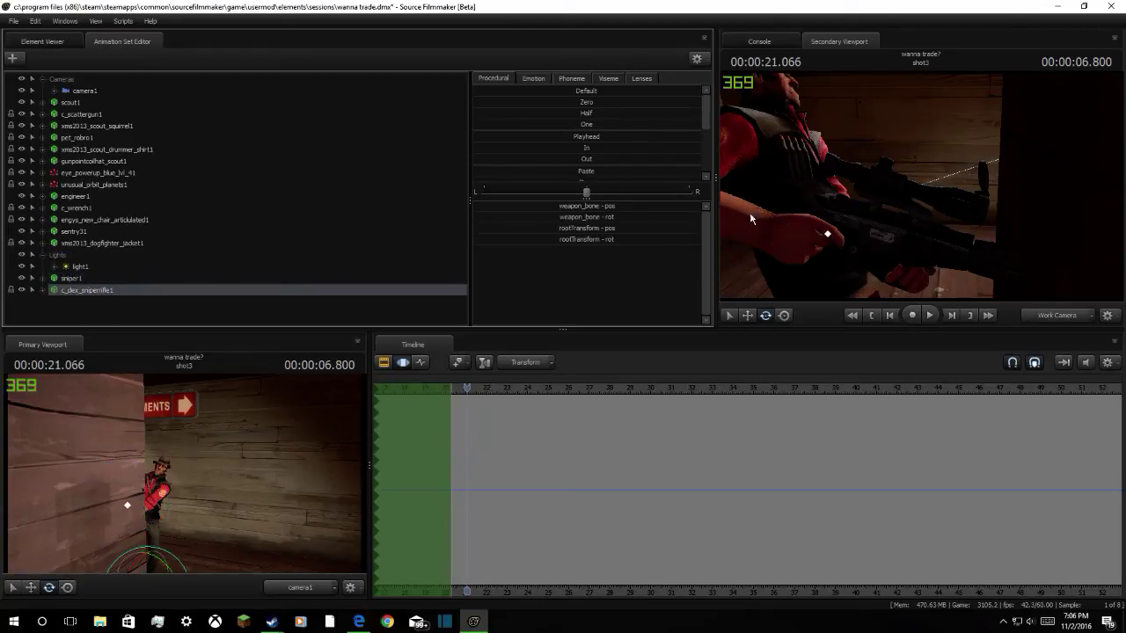
drag(794, 256, 853, 259)
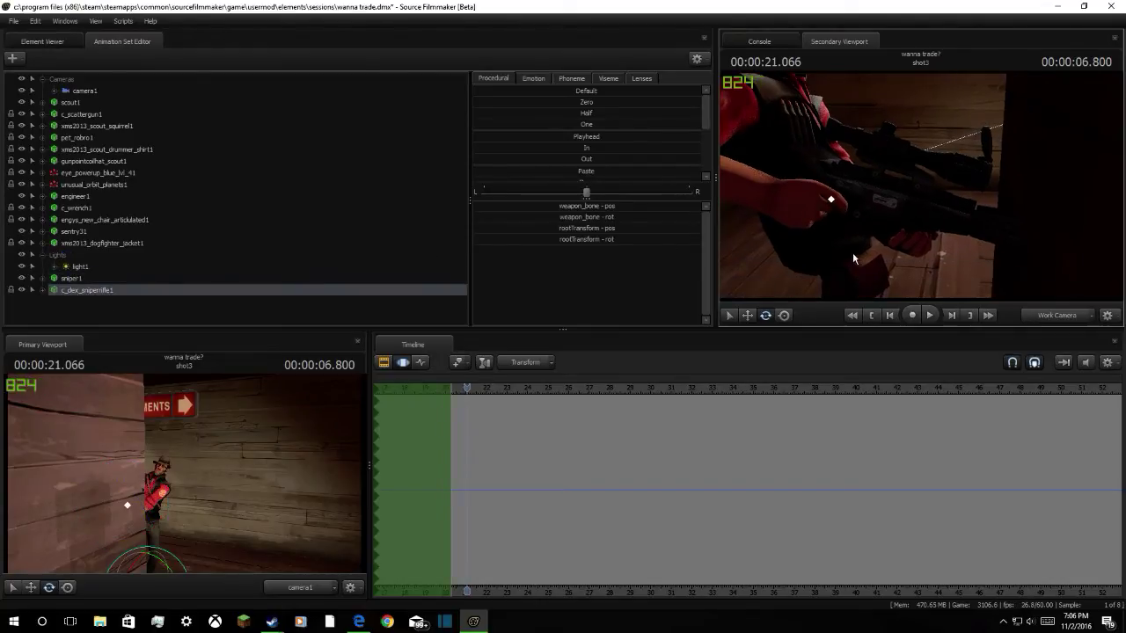
click(751, 316)
mouse_move(1018, 160)
mouse_down()
mouse_move(990, 158)
mouse_move(932, 198)
mouse_move(889, 235)
mouse_move(882, 268)
mouse_move(1112, 7)
mouse_up()
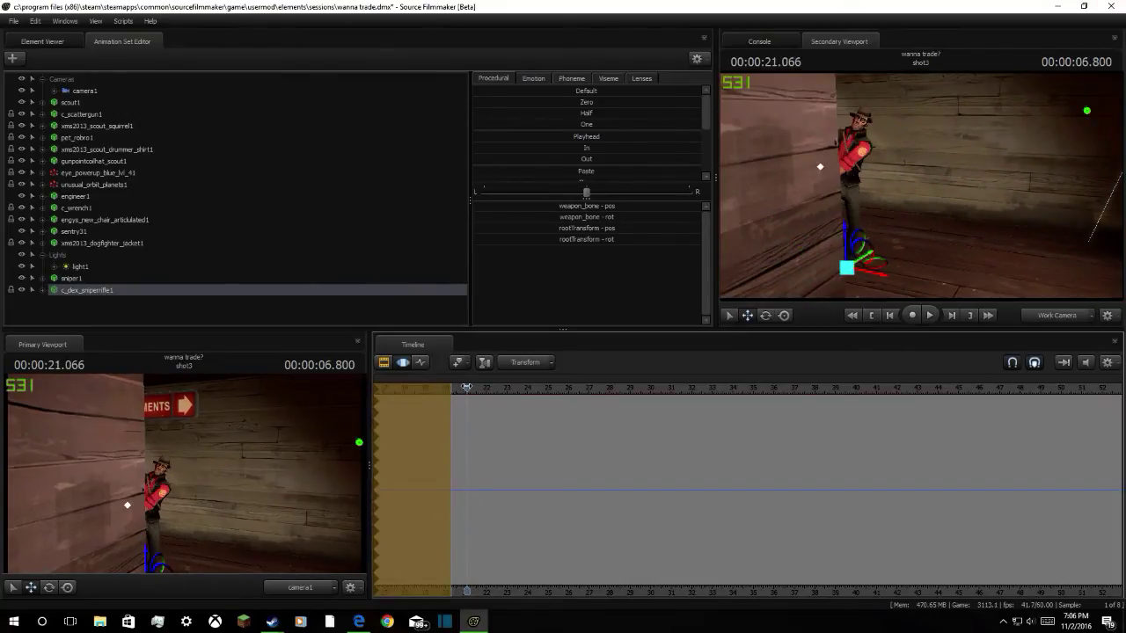
Play back the shot around the 20-second mark to check the rifle's movement
click(447, 388)
key(space)
key(space)
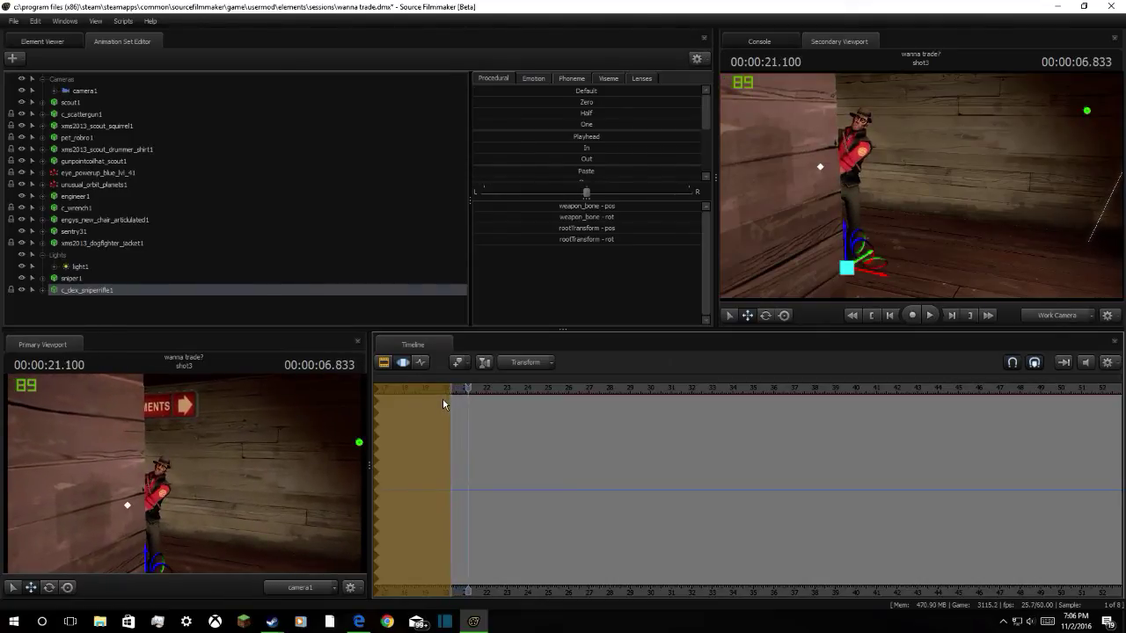
drag(447, 390, 430, 429)
key(space)
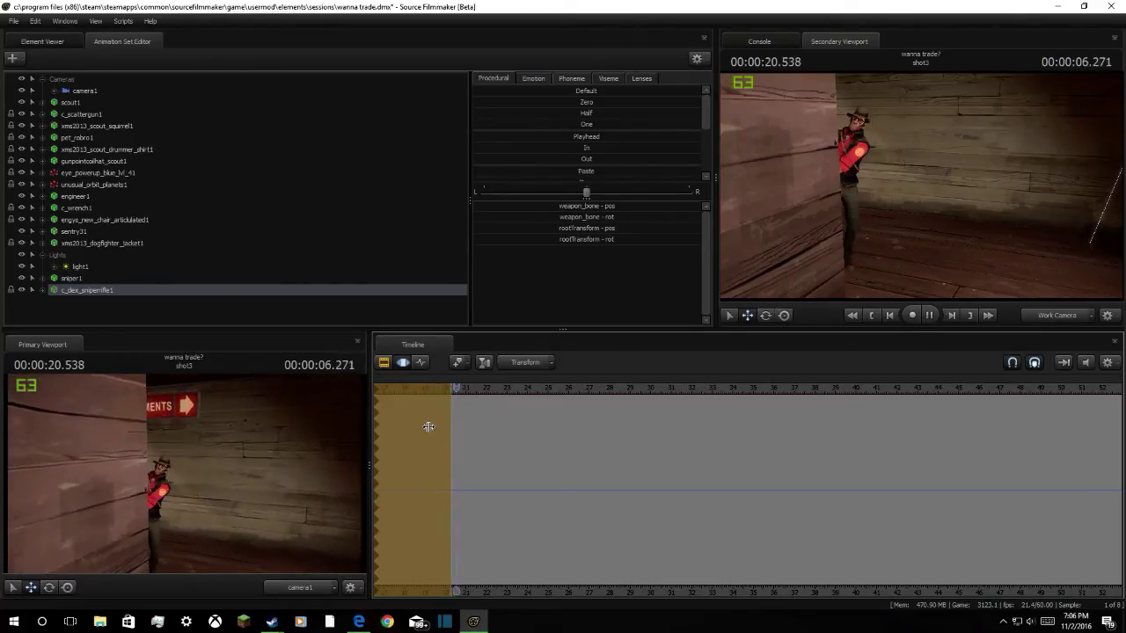
key(space)
Extend the end of the time selection to the playhead at 21.366 seconds
mouse_move(451, 418)
mouse_down()
mouse_move(472, 415)
mouse_move(444, 406)
mouse_up()
key(space)
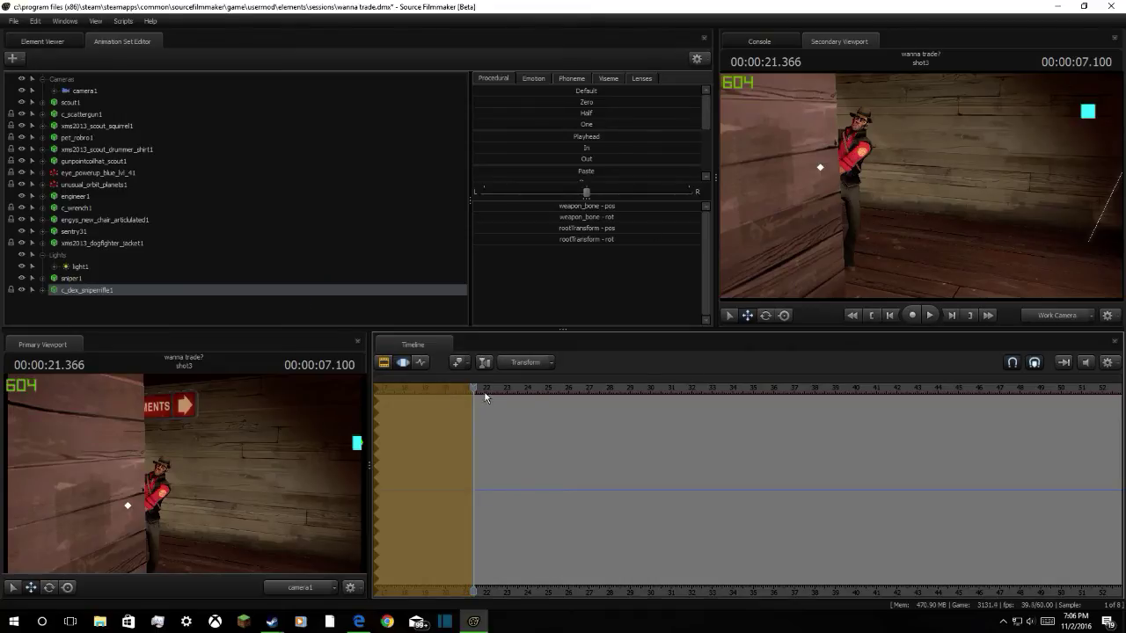
Try to move the c_dex_sniperrifle1 model away from the sniper with the playhead at 20.433 seconds
drag(485, 398, 454, 403)
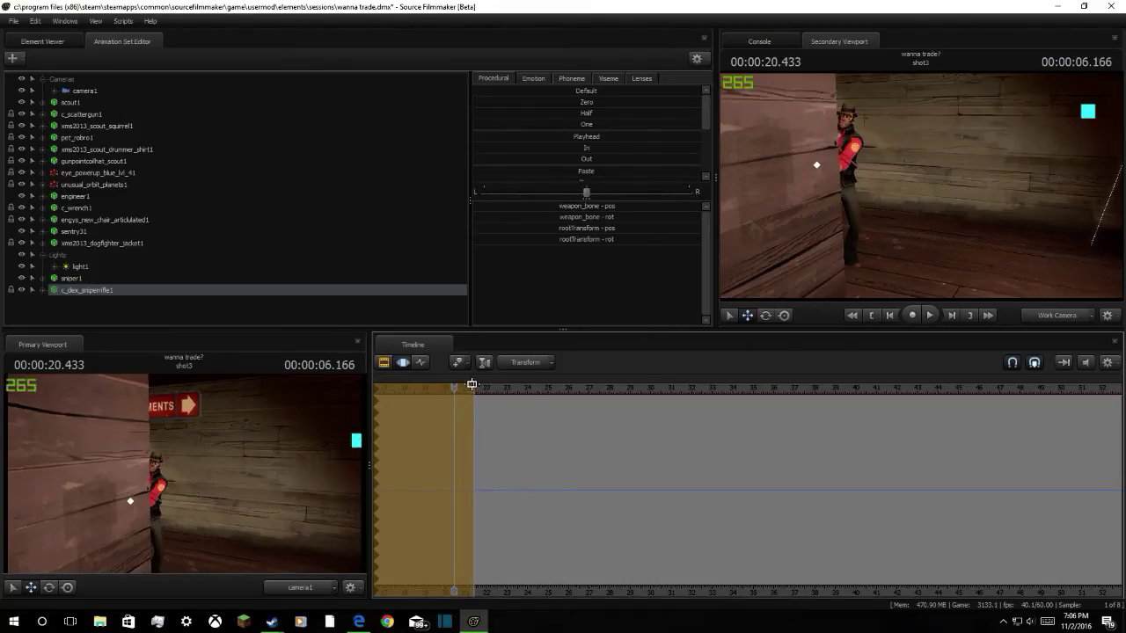
mouse_move(921, 188)
mouse_down()
mouse_move(977, 204)
mouse_move(1020, 189)
mouse_up()
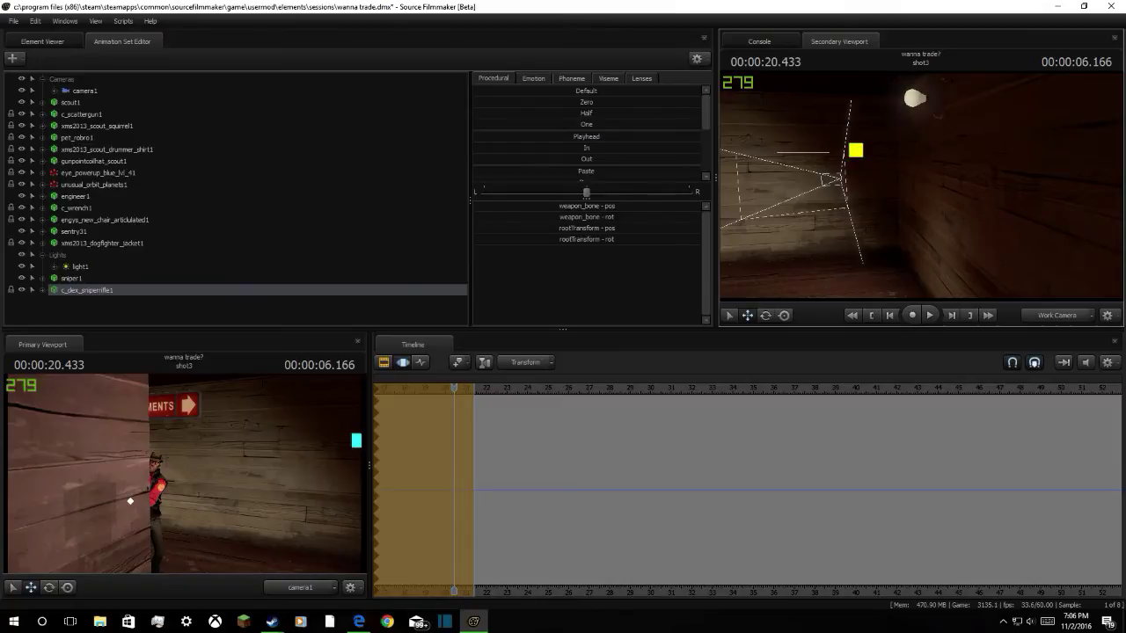
drag(856, 150, 782, 244)
drag(804, 177, 724, 172)
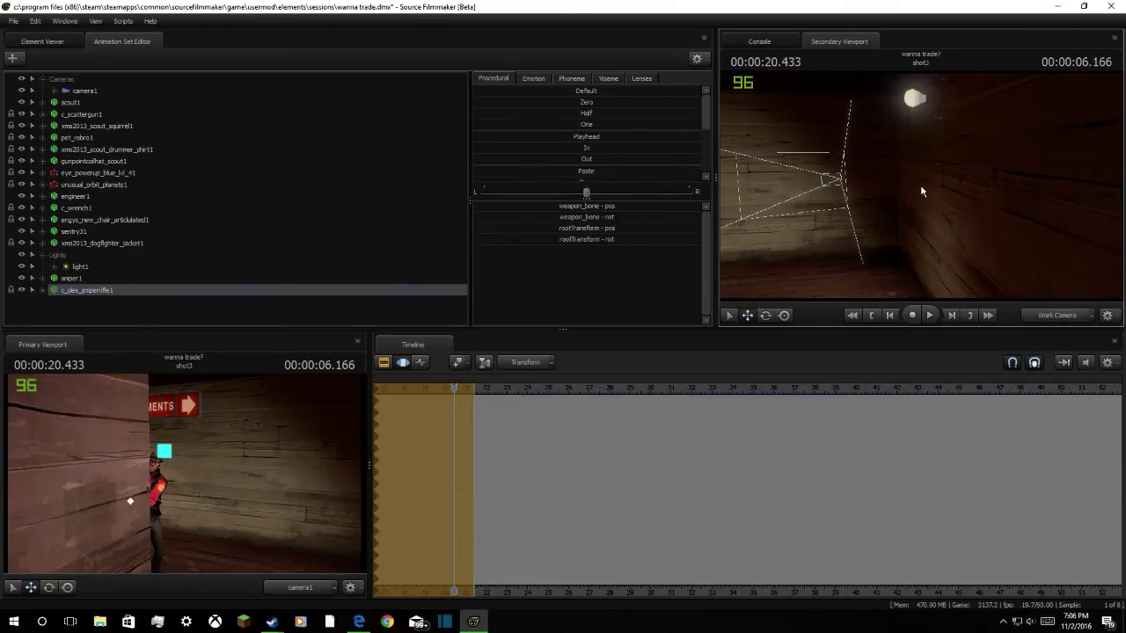
drag(1090, 189, 912, 202)
key(w)
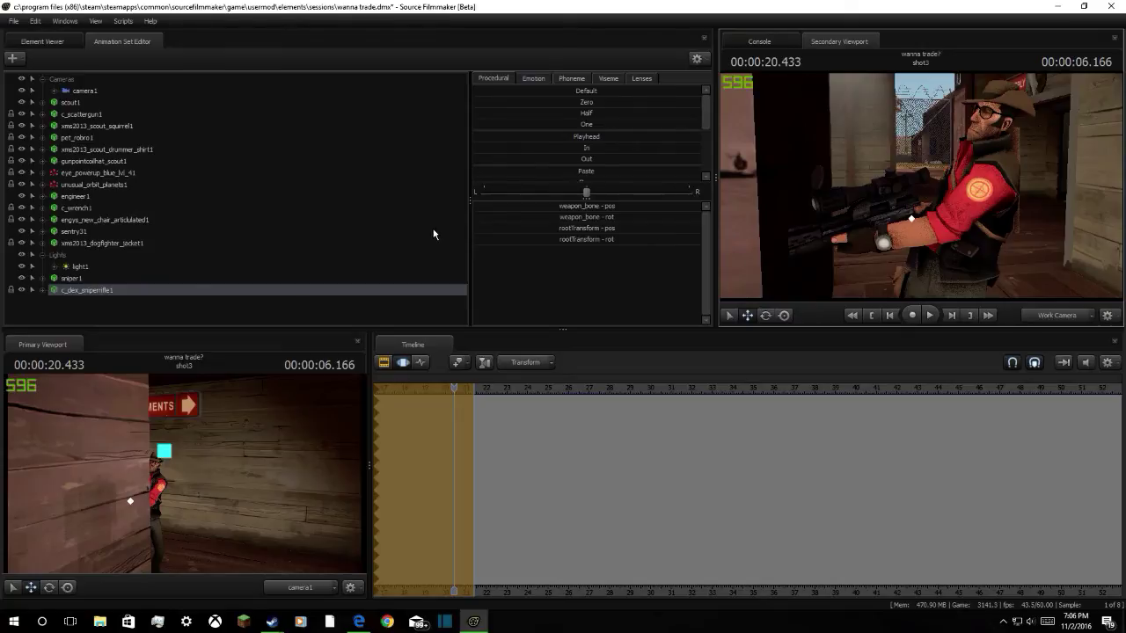
Undo the recent rifle moves and time selection changes, and clear the model selection
key(ctrl+z)
key(ctrl+z)
key(ctrl+z)
key(ctrl+z)
key(ctrl+z)
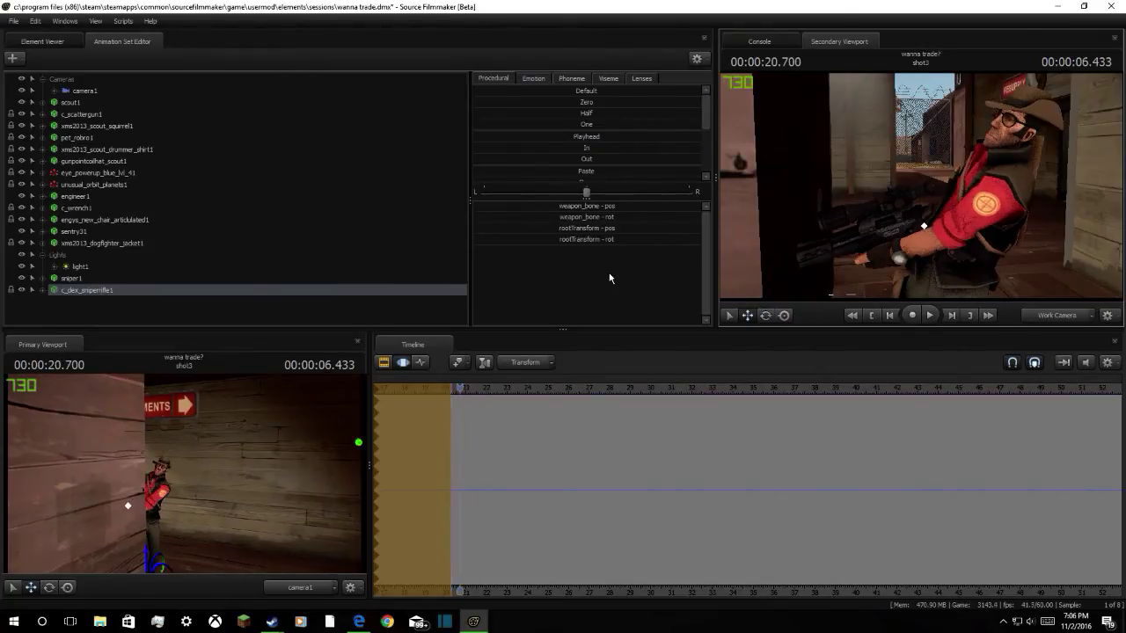
click(610, 278)
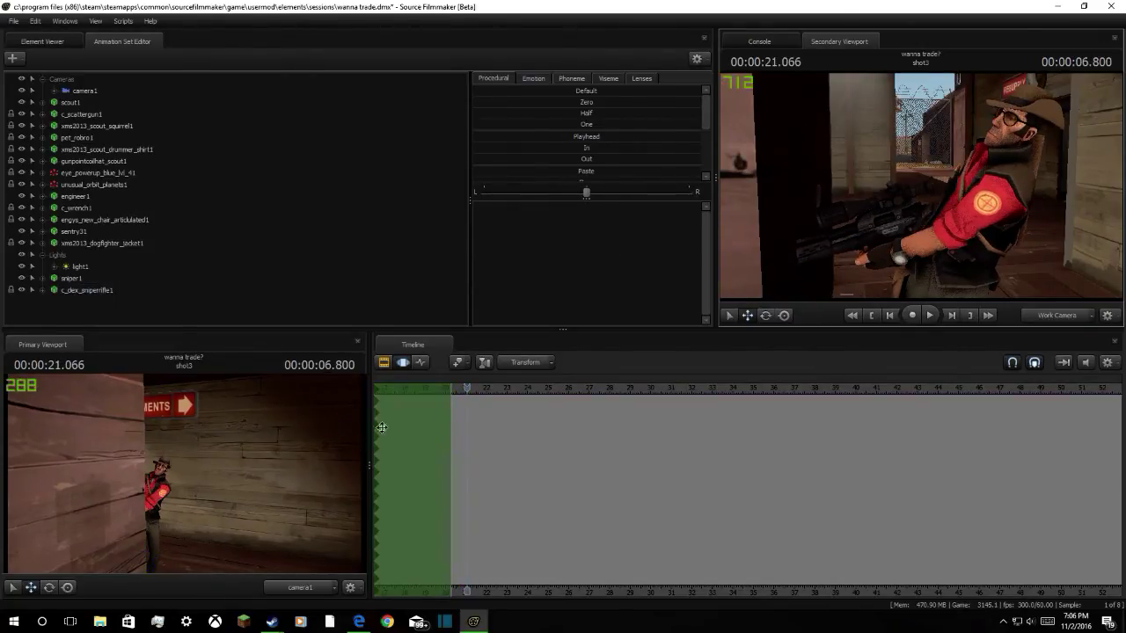
Extend the end of the time selection to 21.066 seconds and select the c_dex_sniperrifle1 model
drag(448, 430, 467, 429)
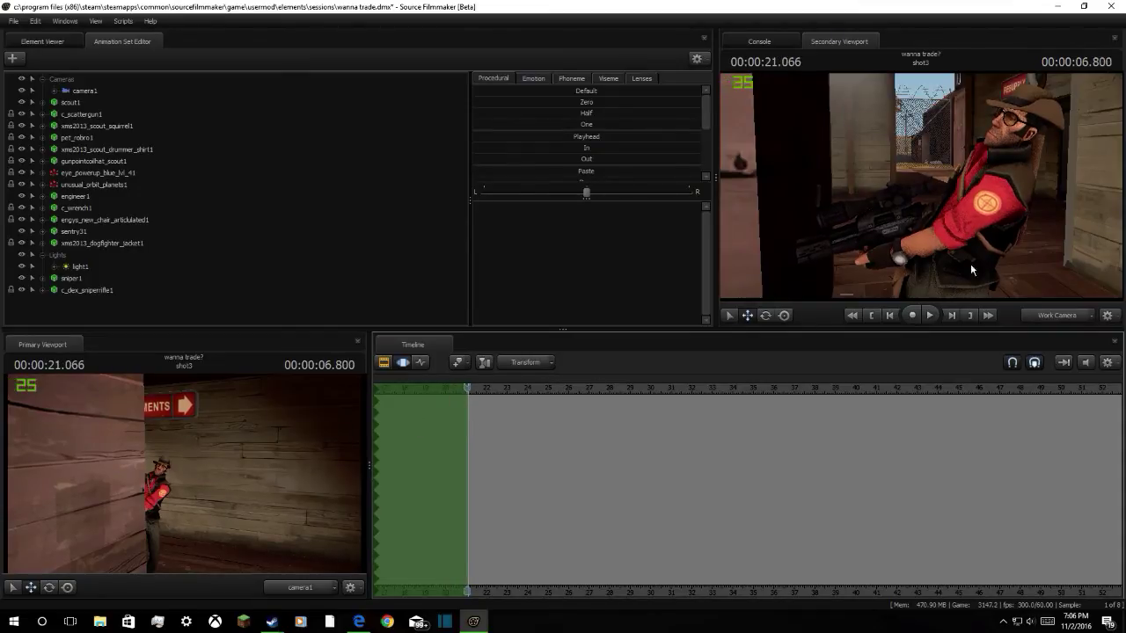
drag(972, 270, 953, 297)
key(ctrl)
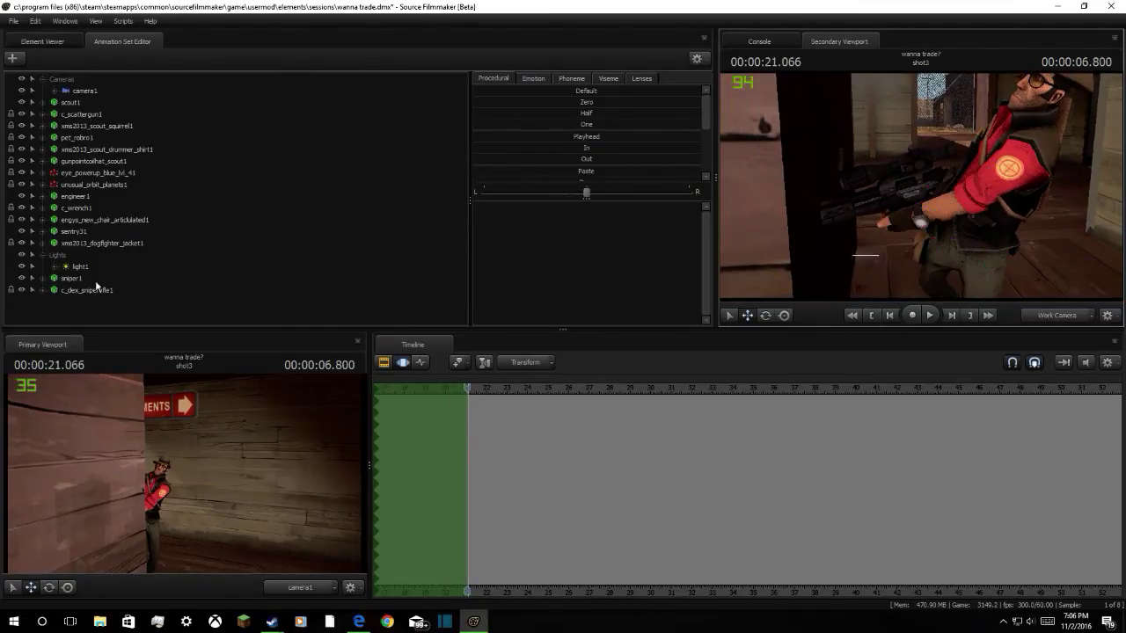
click(110, 290)
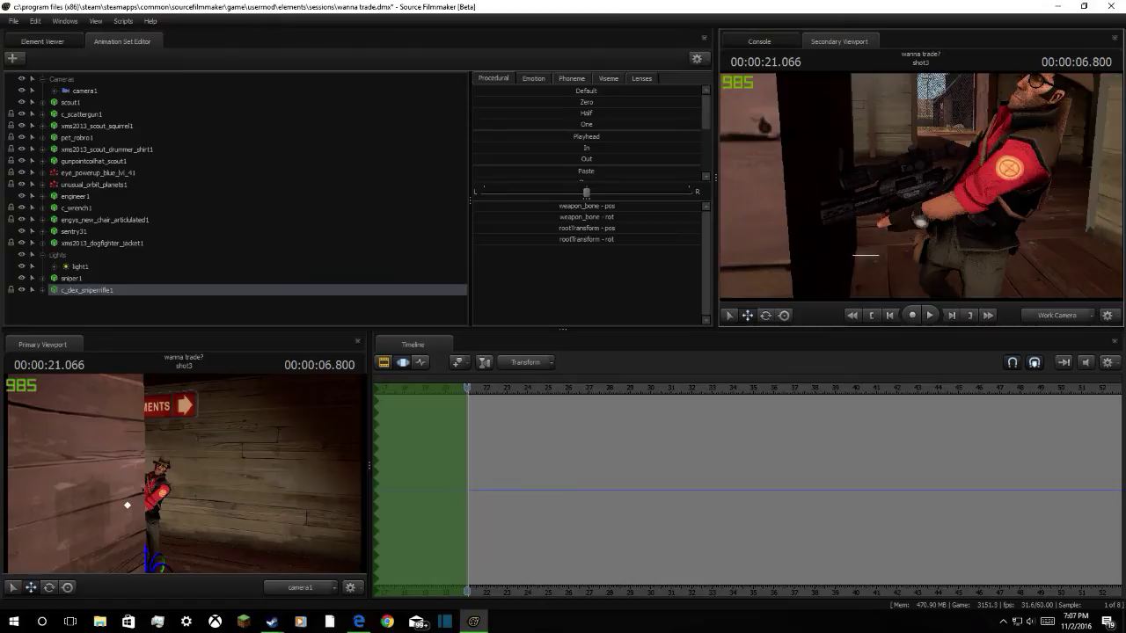
drag(983, 222, 918, 207)
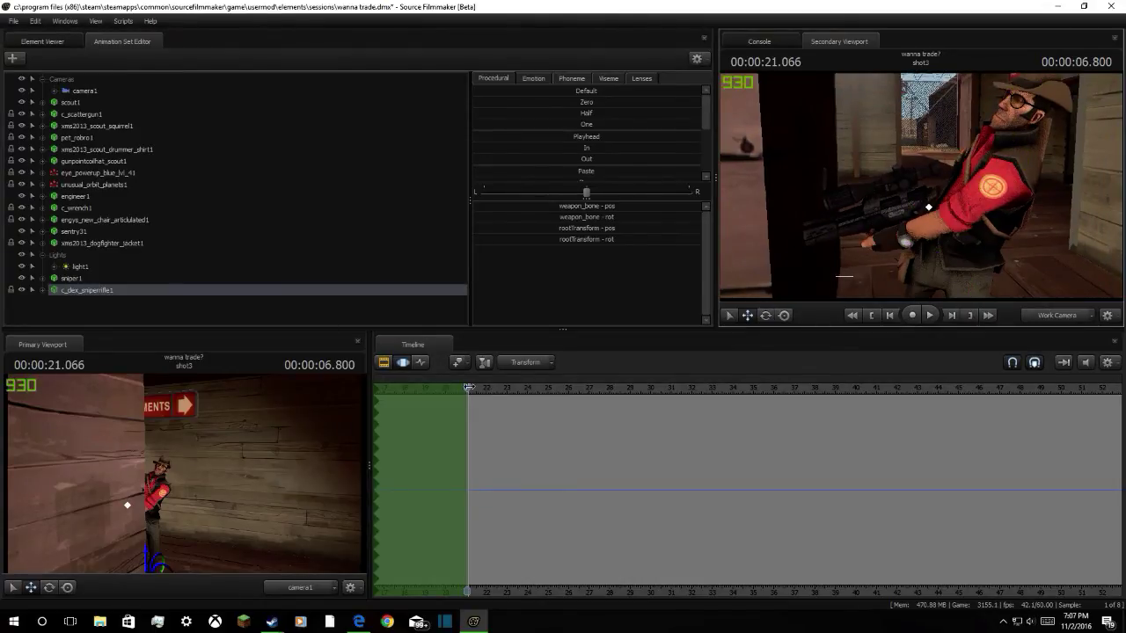
drag(469, 387, 466, 388)
drag(939, 180, 841, 219)
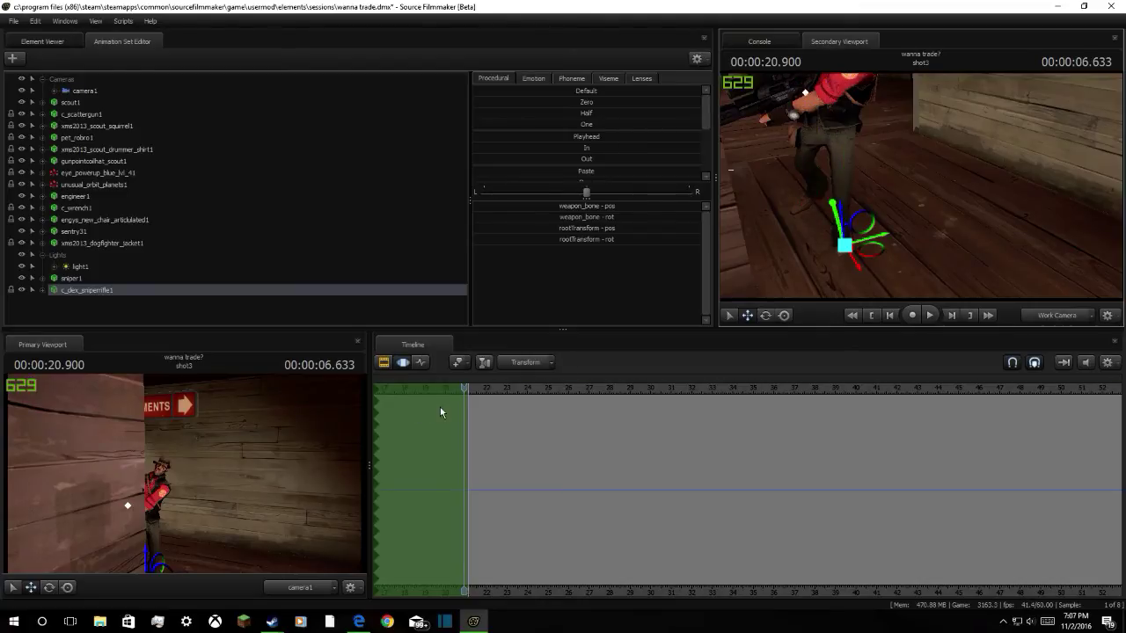
Select the entire timeline, go to 19.066 seconds, and shorten the time selection's end to just before the 21-second mark
key(ctrl+a)
drag(463, 391, 428, 399)
key(space)
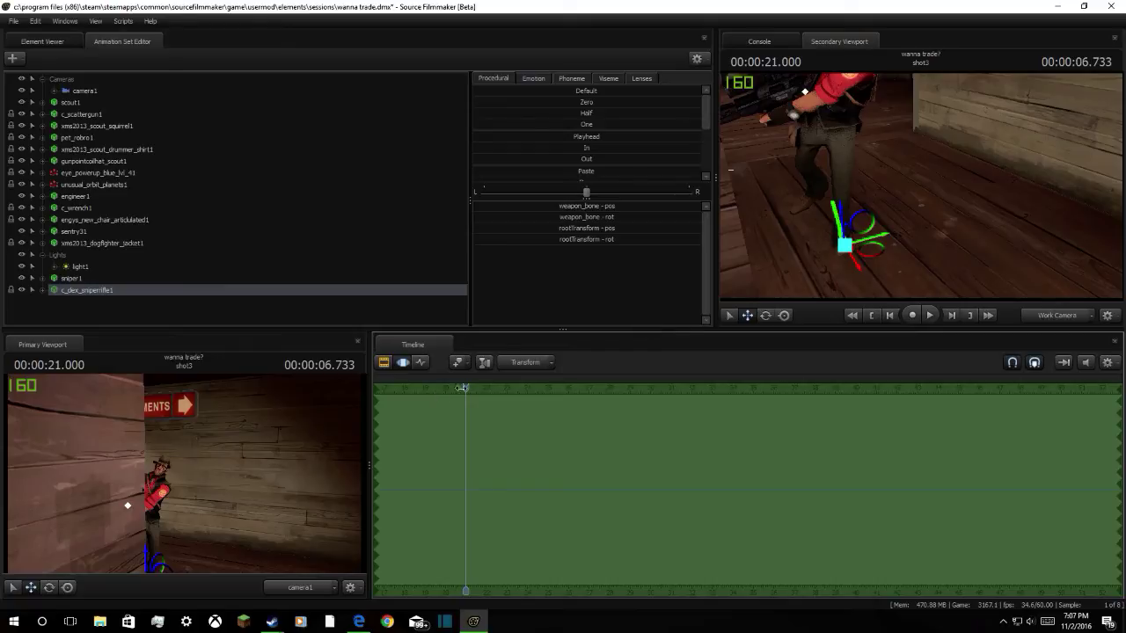
drag(461, 389, 422, 408)
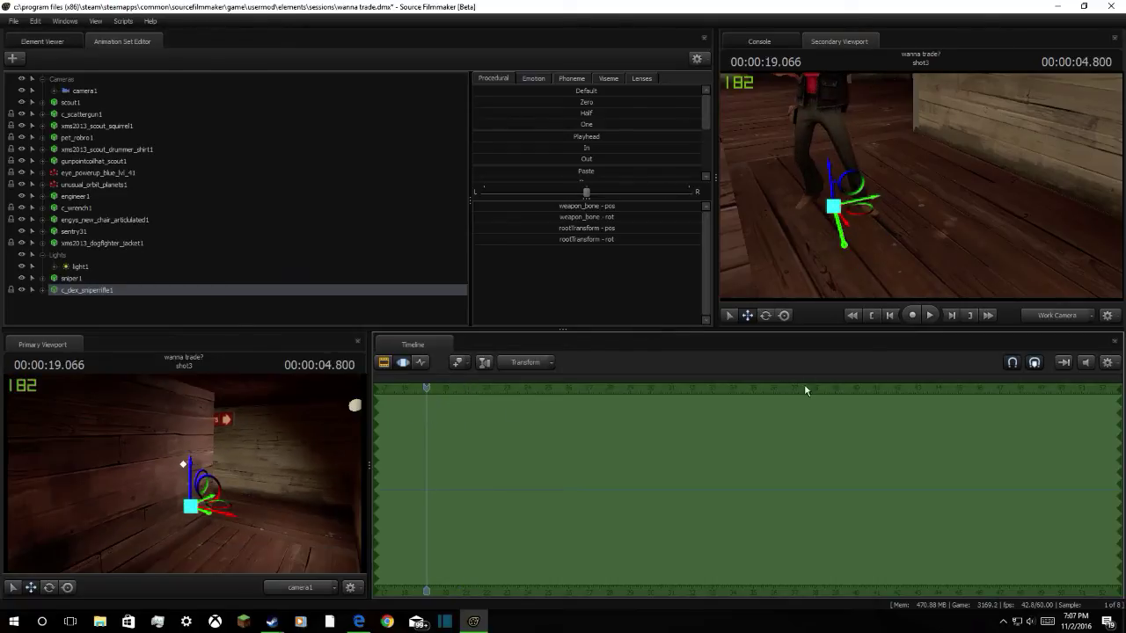
drag(1113, 409, 458, 461)
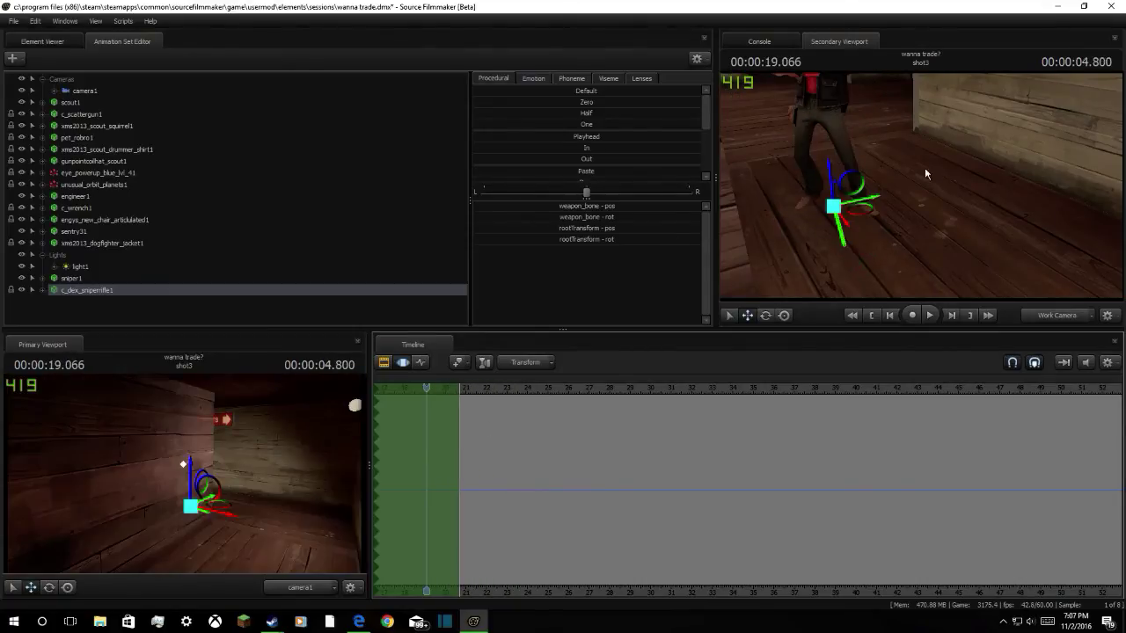
Try moving the sniper's left hand (bip_hand_L) outward from his body at 19.066 seconds, and undo the move
click(922, 190)
click(815, 173)
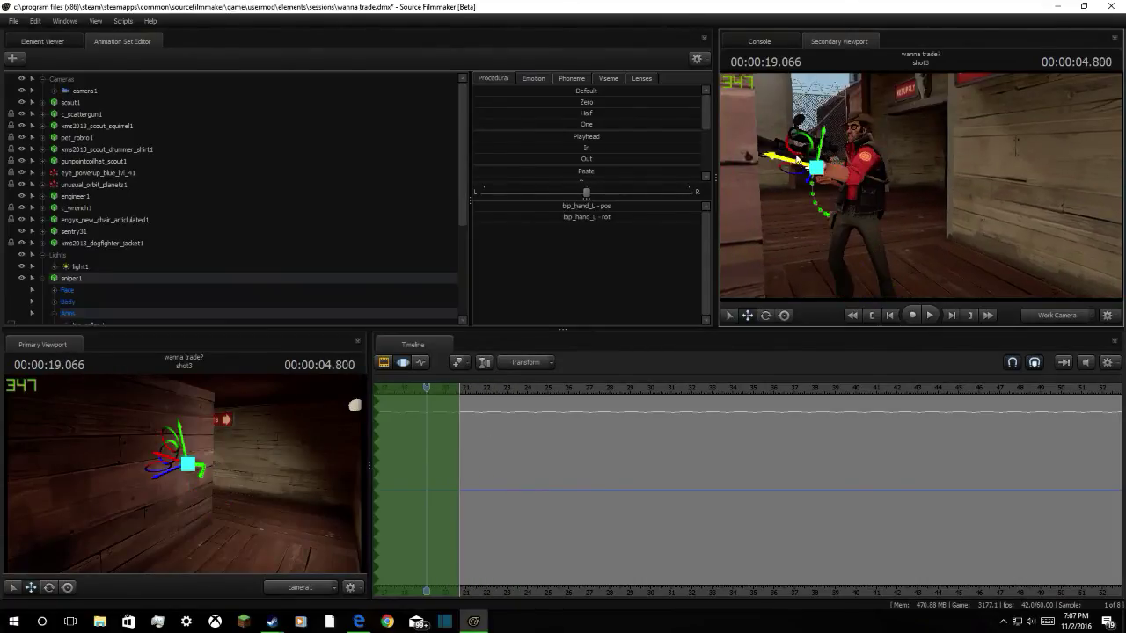
drag(816, 170, 759, 184)
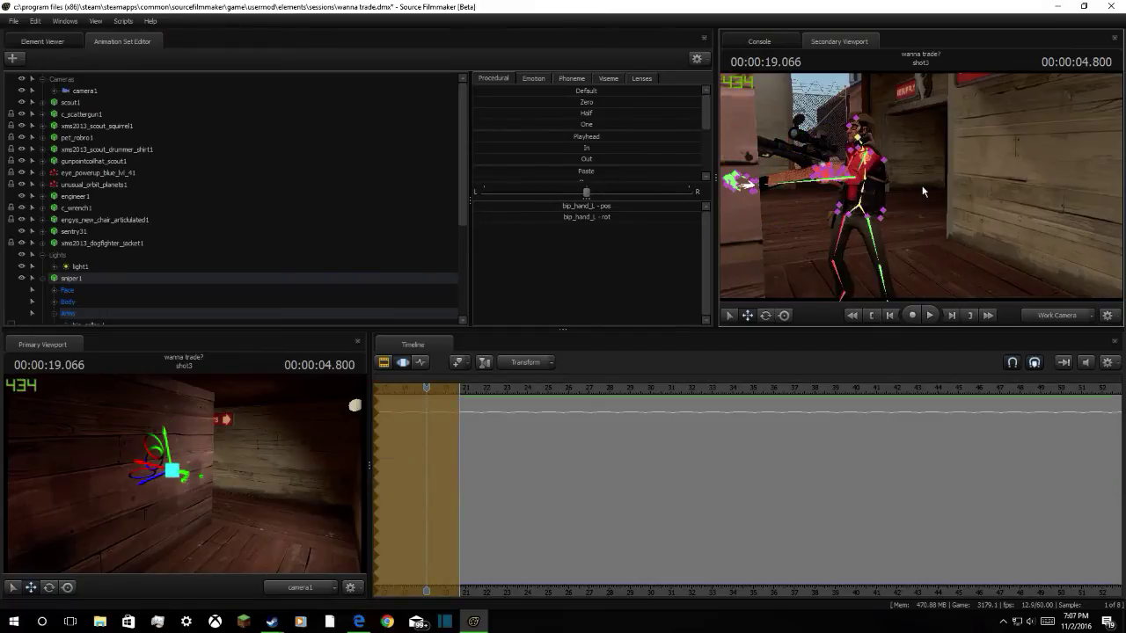
key(ctrl+z)
Move the sniper's right hand (bip_hand_R) away from his body within the selected time span
key(w)
drag(949, 188, 1003, 188)
right_drag(920, 176, 897, 186)
ctrl+click(915, 181)
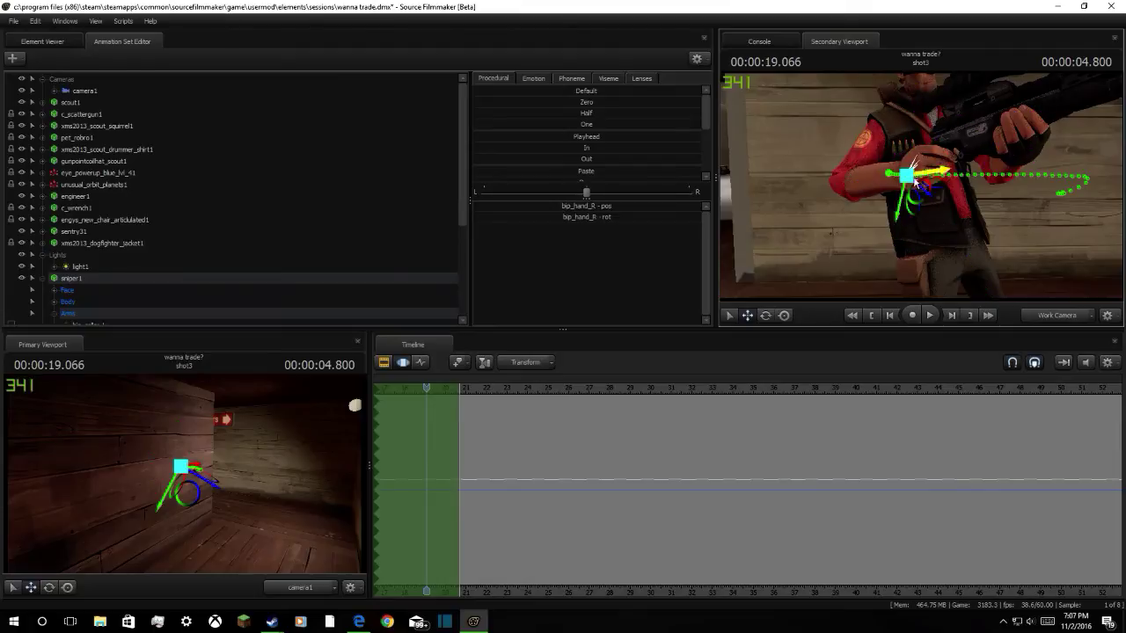
mouse_move(910, 178)
mouse_down()
mouse_move(851, 181)
mouse_move(1003, 186)
mouse_move(924, 195)
mouse_up()
click(923, 194)
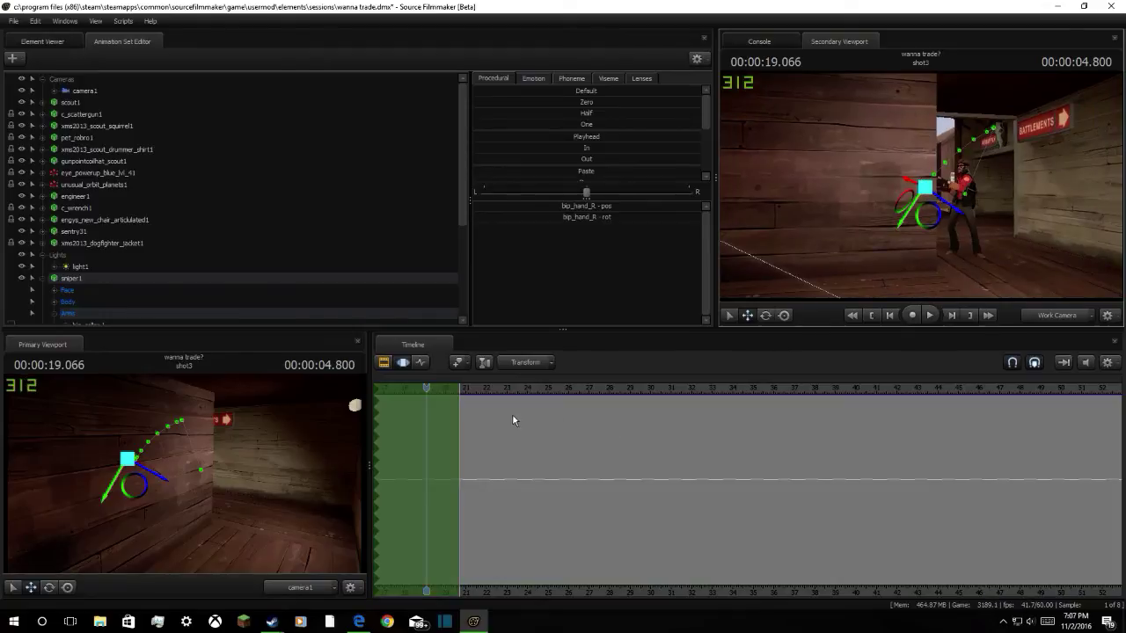
Play back the shot past the end of the time selection to check the sniper's hand and rifle movement
key(space)
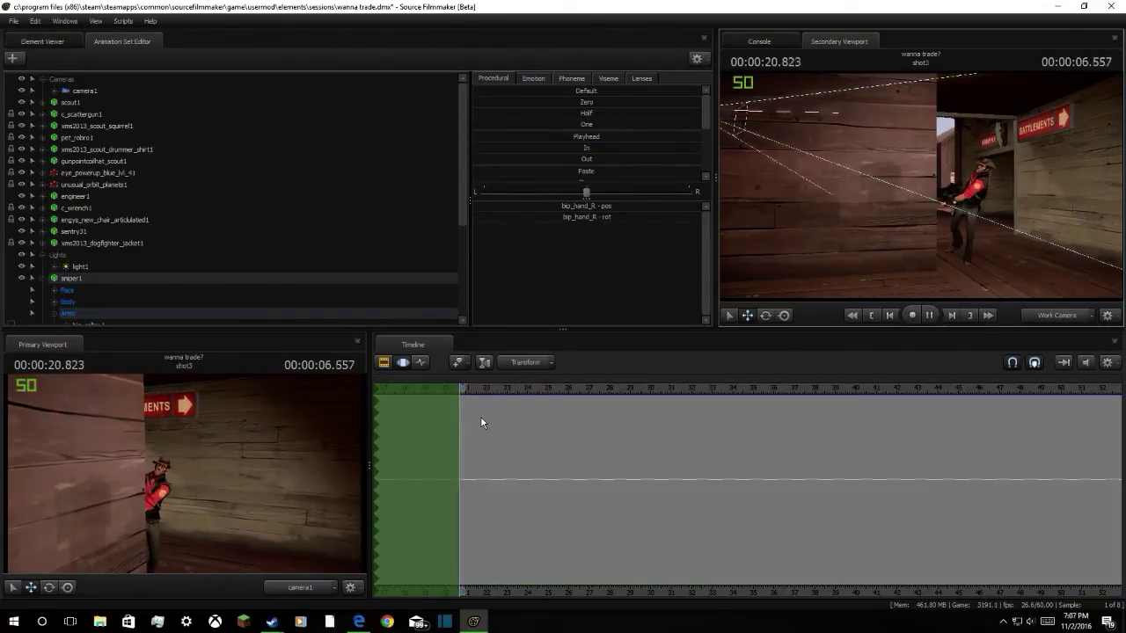
key(space)
drag(915, 195, 922, 191)
key(w)
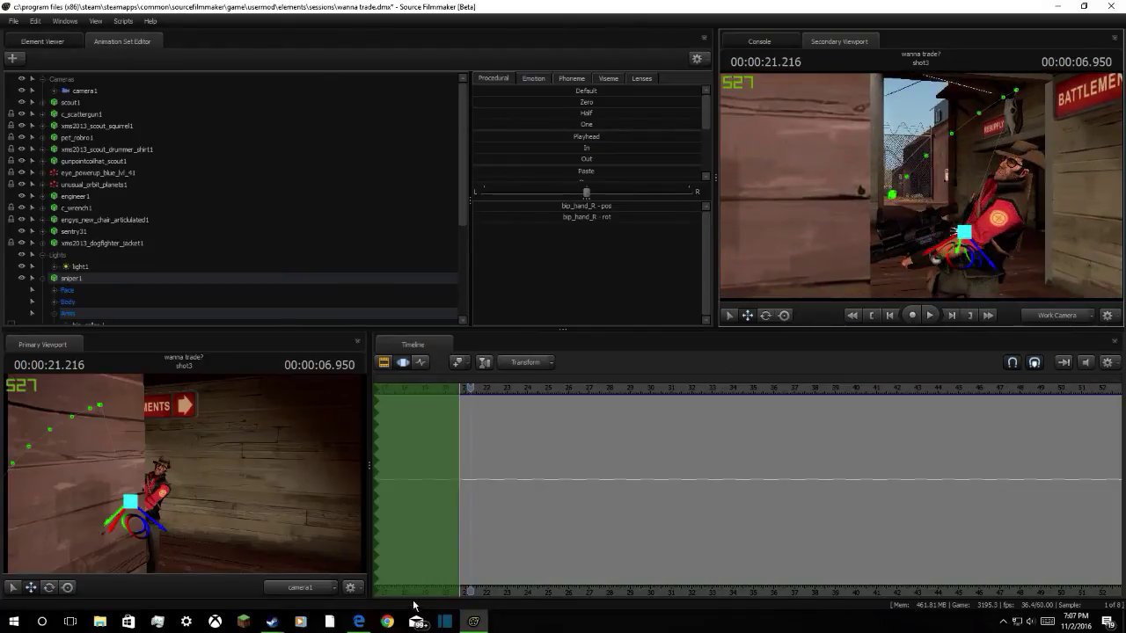
Switch to the YouTube live stream page in Edge and read the viewers' chat comments
click(363, 622)
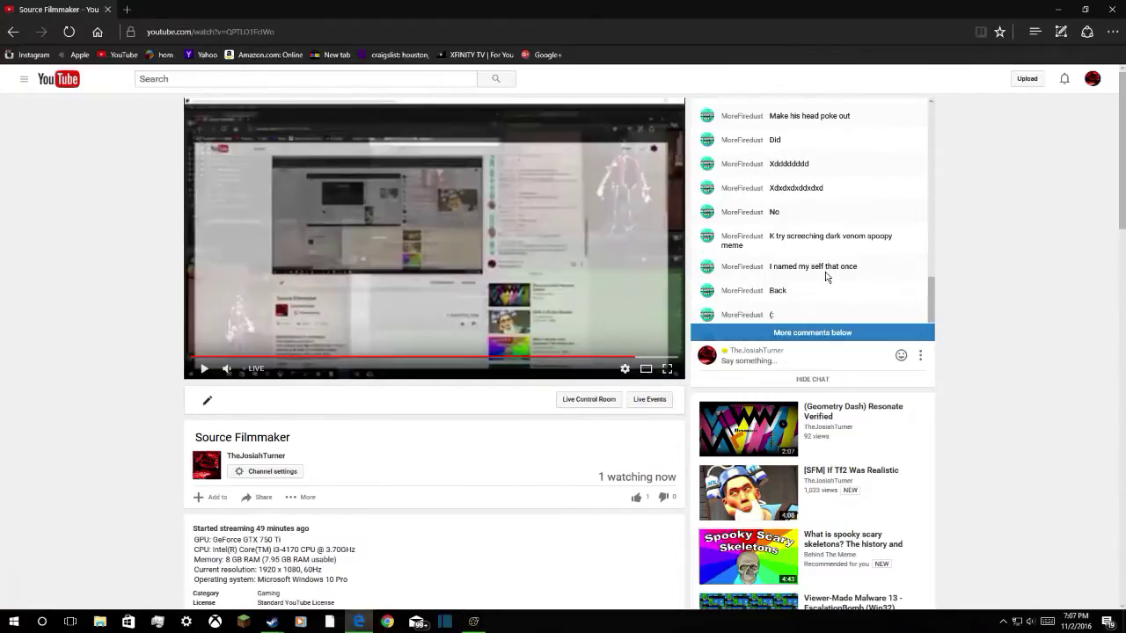
scroll(826, 276, down, 3)
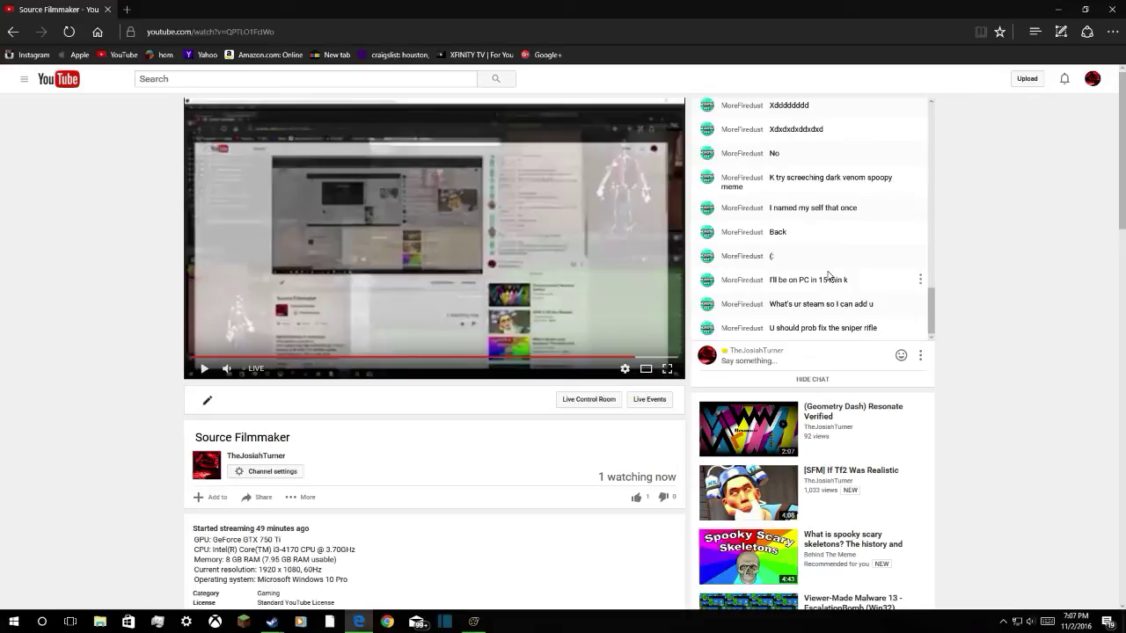
scroll(827, 276, up, 3)
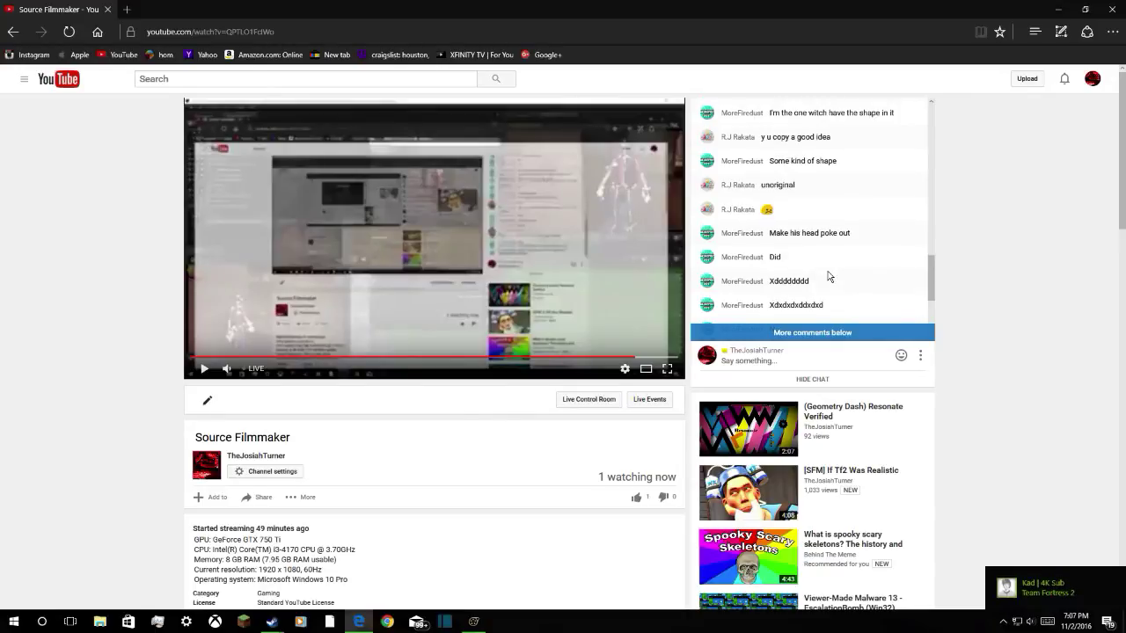
scroll(827, 275, down, 5)
scroll(813, 185, down, 3)
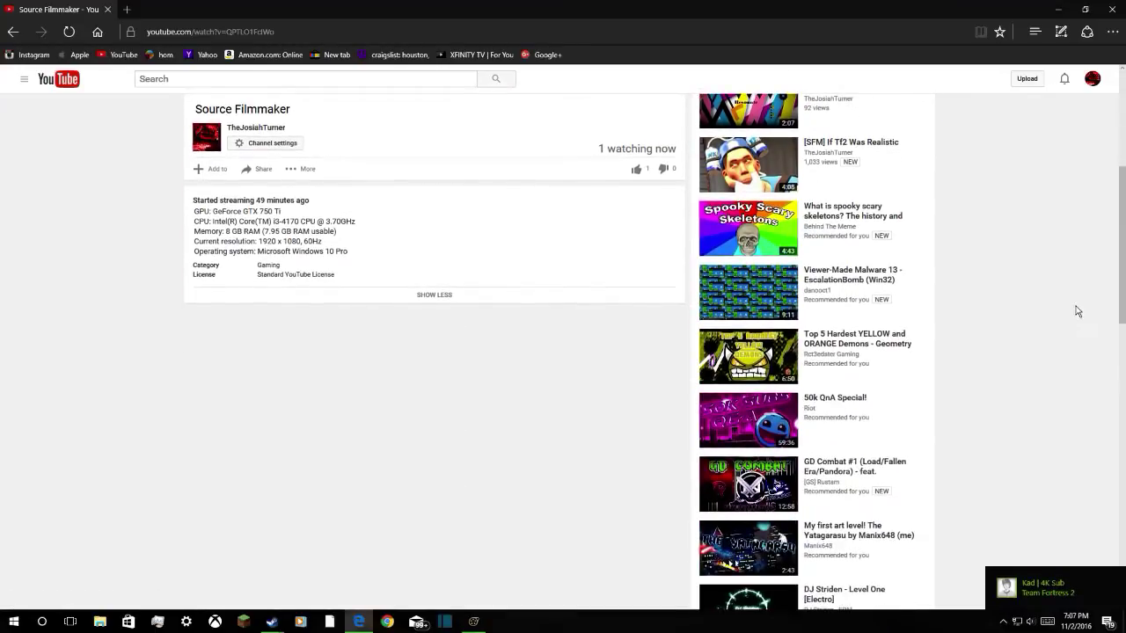
scroll(1081, 311, up, 3)
click(401, 34)
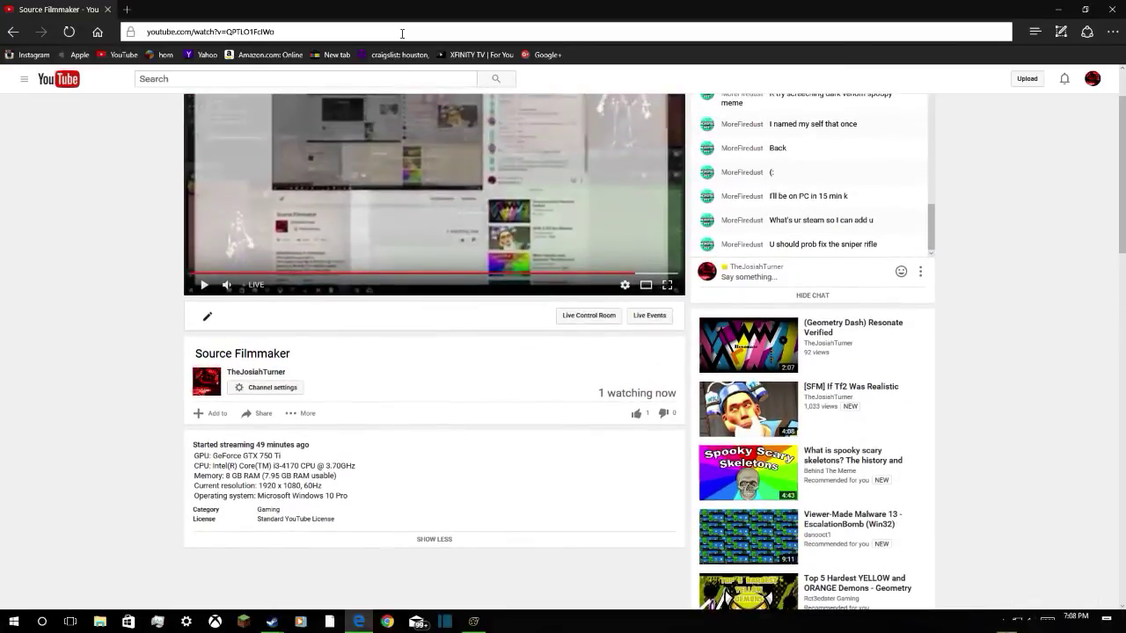
click(402, 33)
right_click(370, 36)
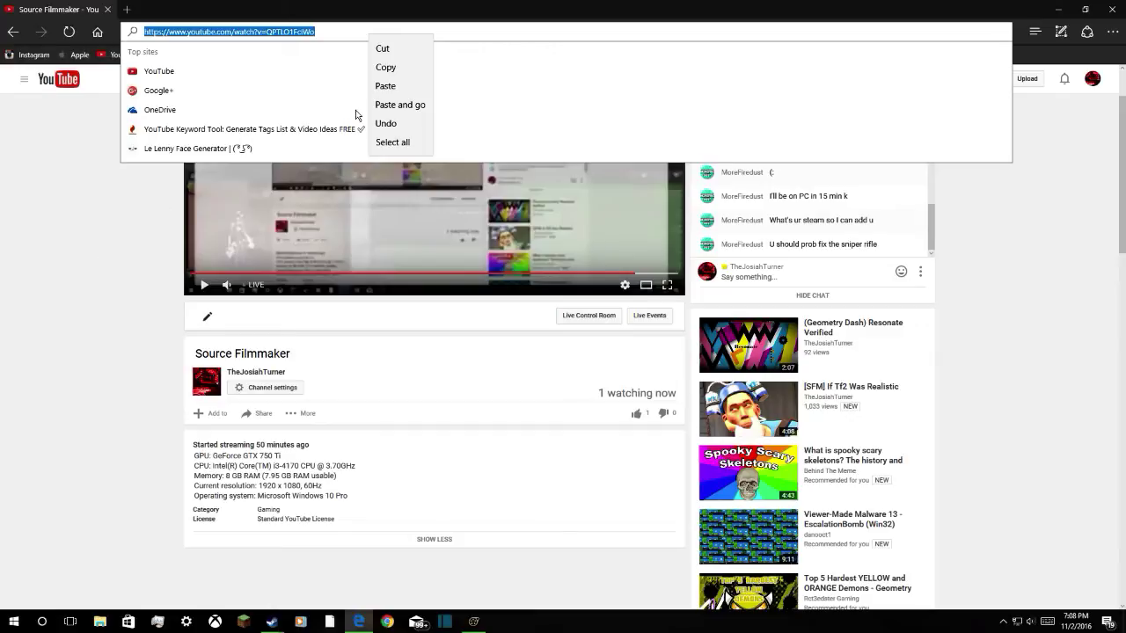
click(109, 243)
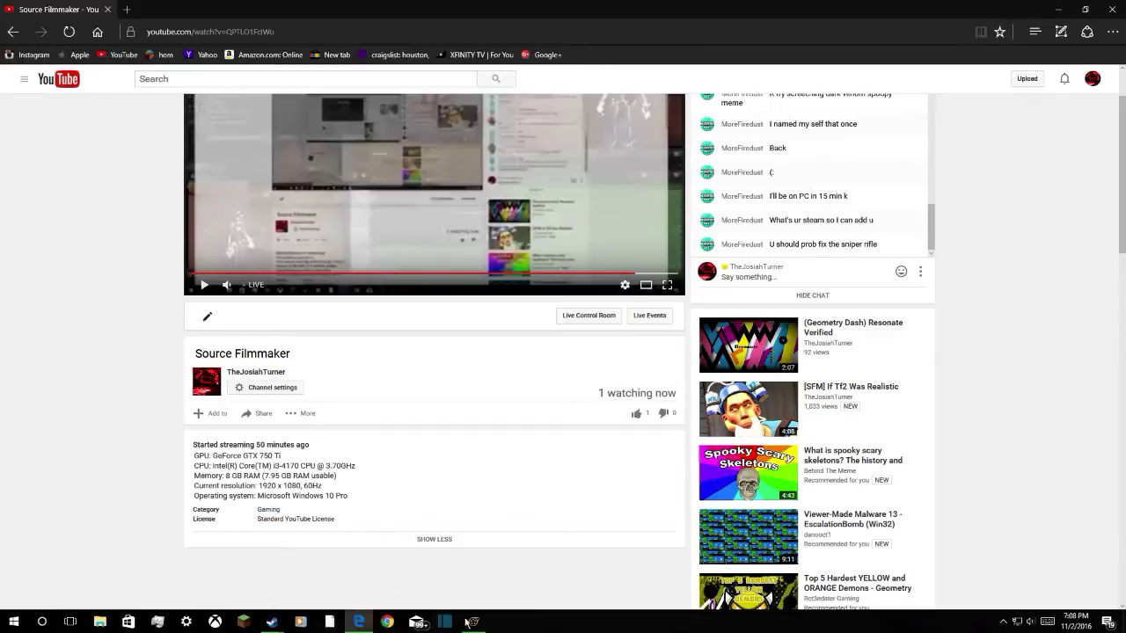
Bring up the Steam friends list and copy the live stream's URL from the browser
mouse_move(270, 621)
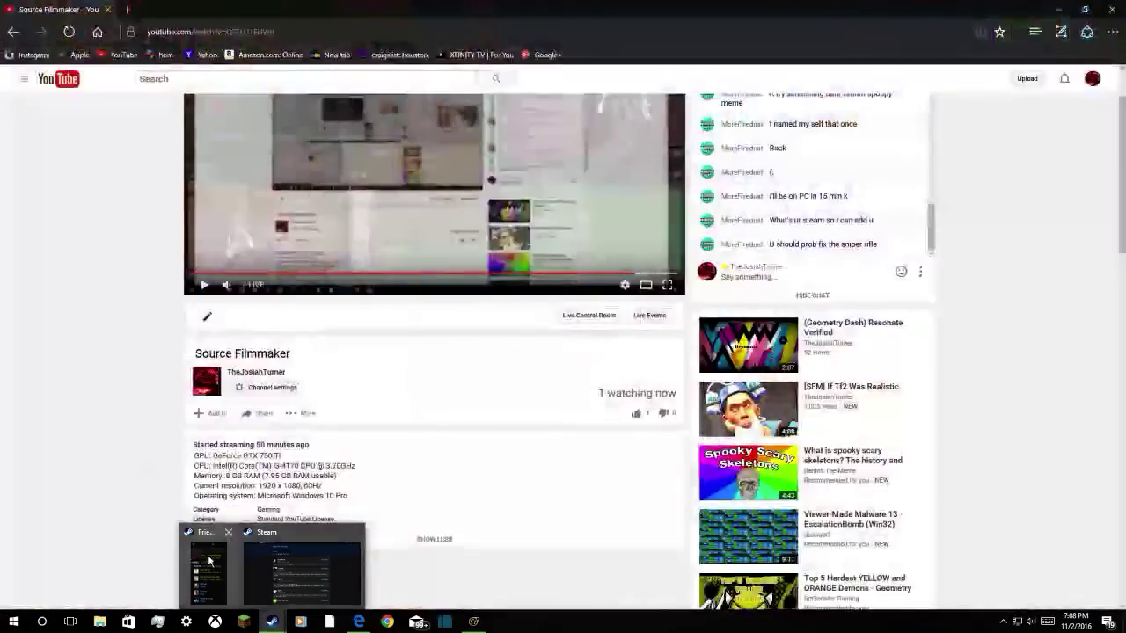
click(215, 572)
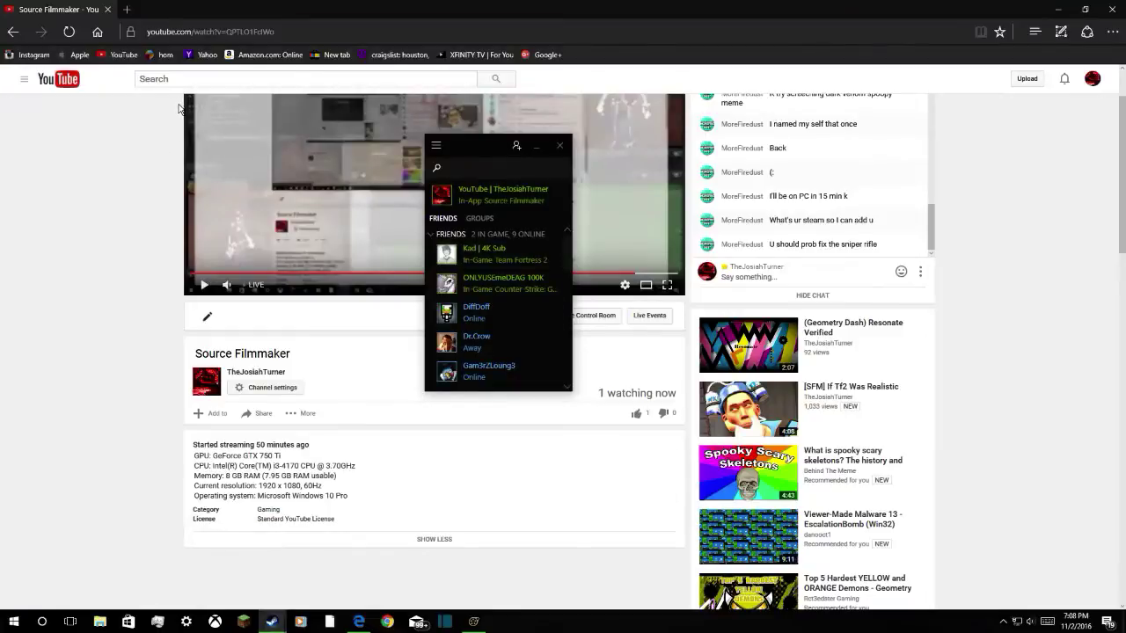
click(193, 39)
right_click(164, 36)
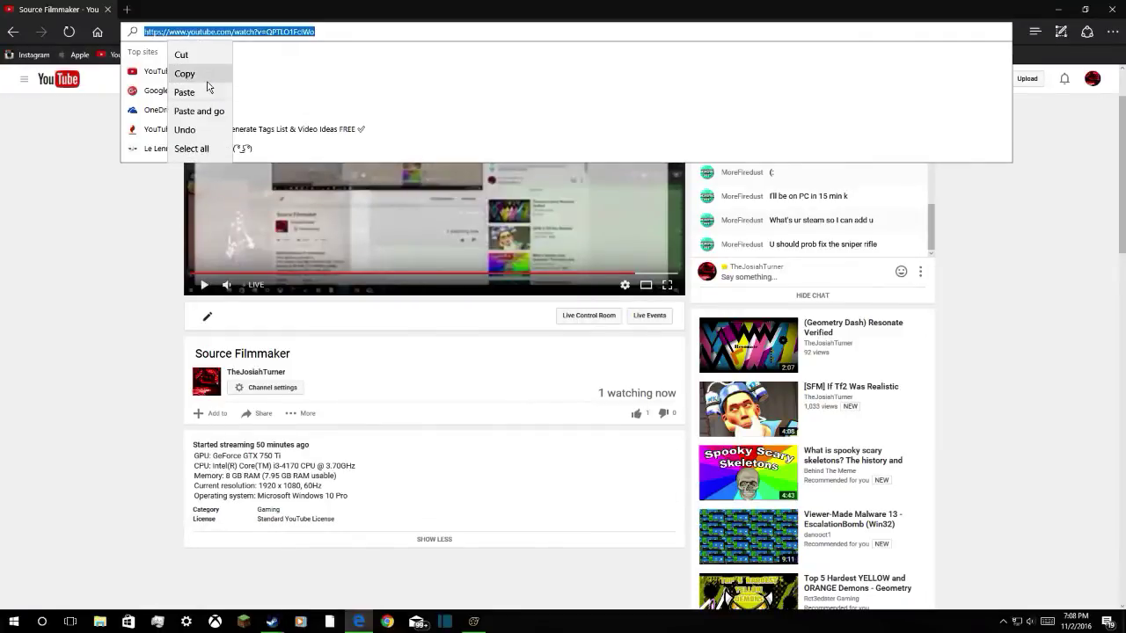
click(182, 73)
Send the copied stream link in a Steam chat to the friend playing Team Fortress 2, and close the chat
click(271, 621)
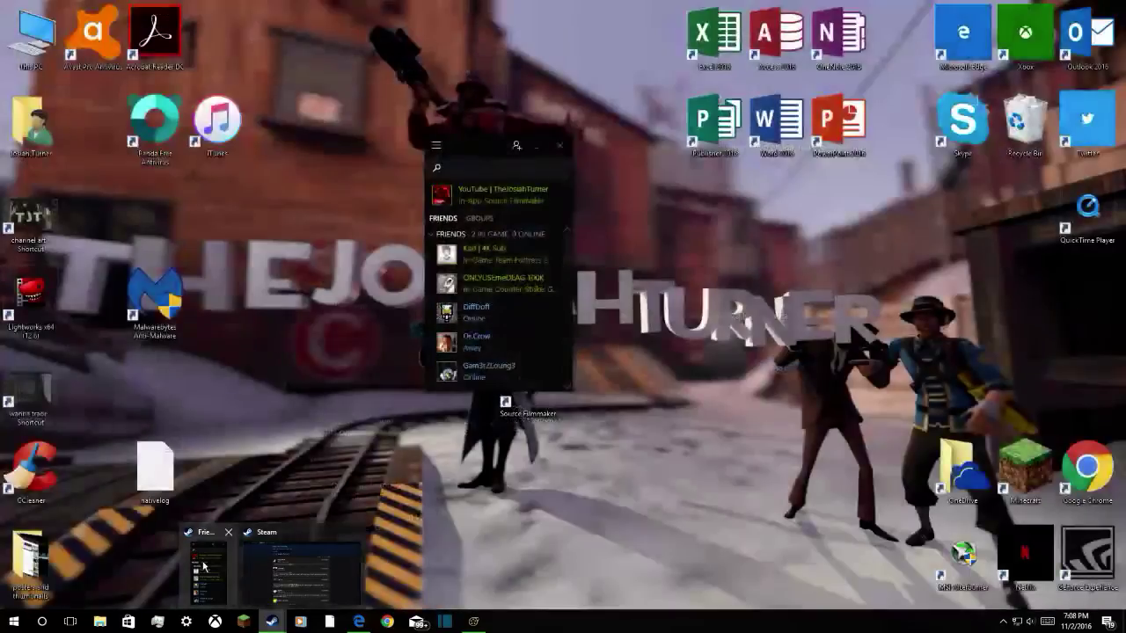
click(208, 571)
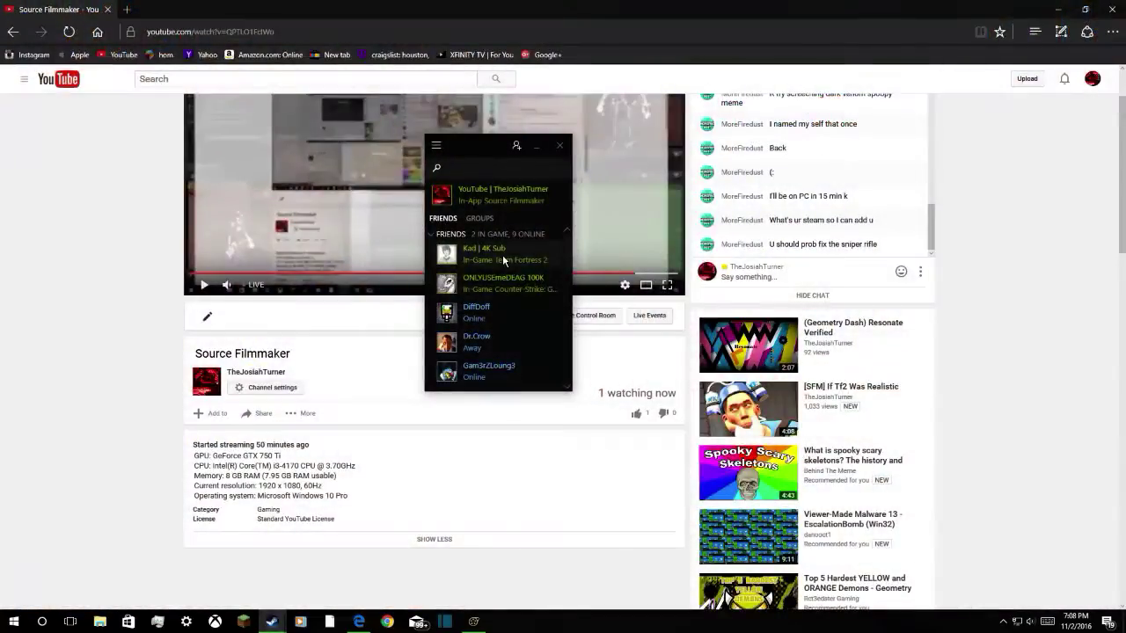
right_click(502, 254)
click(533, 266)
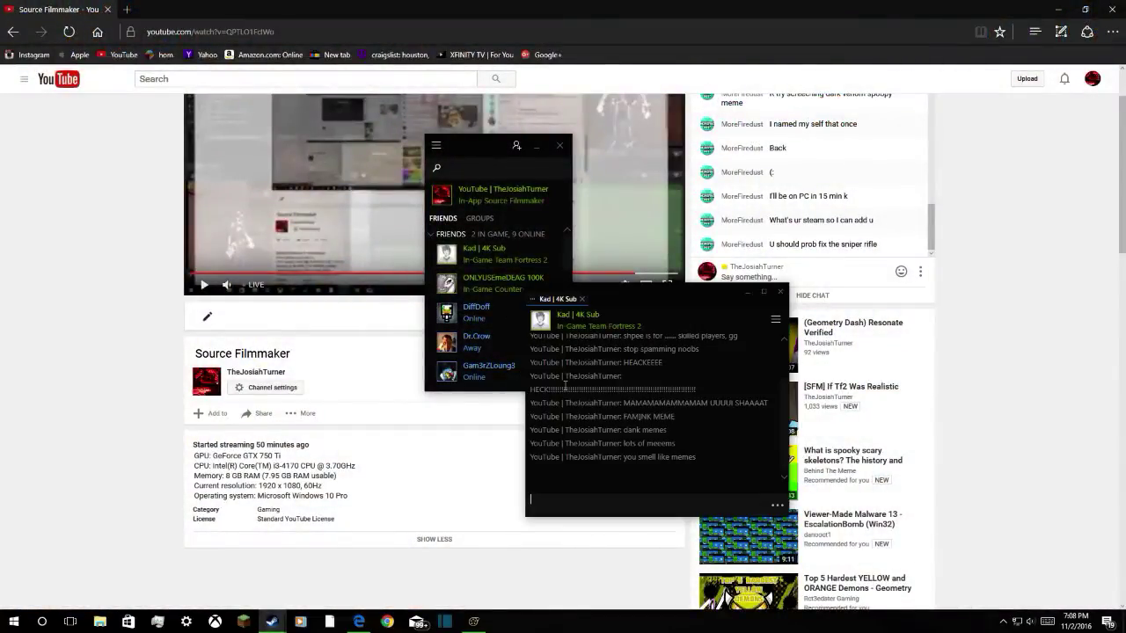
key(ctrl+v)
key(Return)
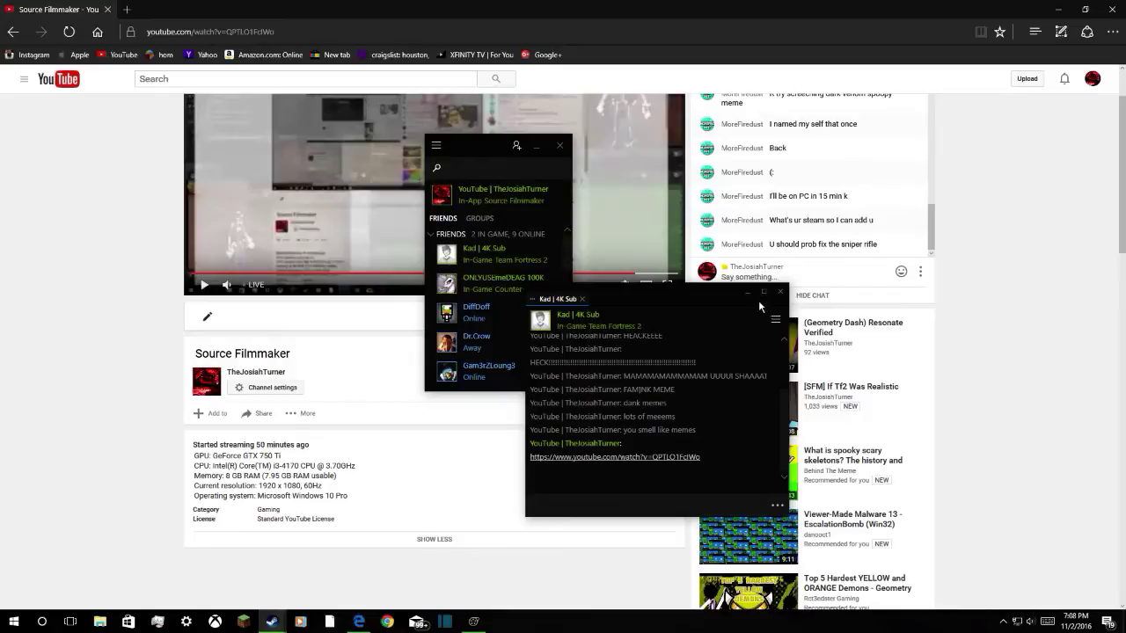
click(780, 292)
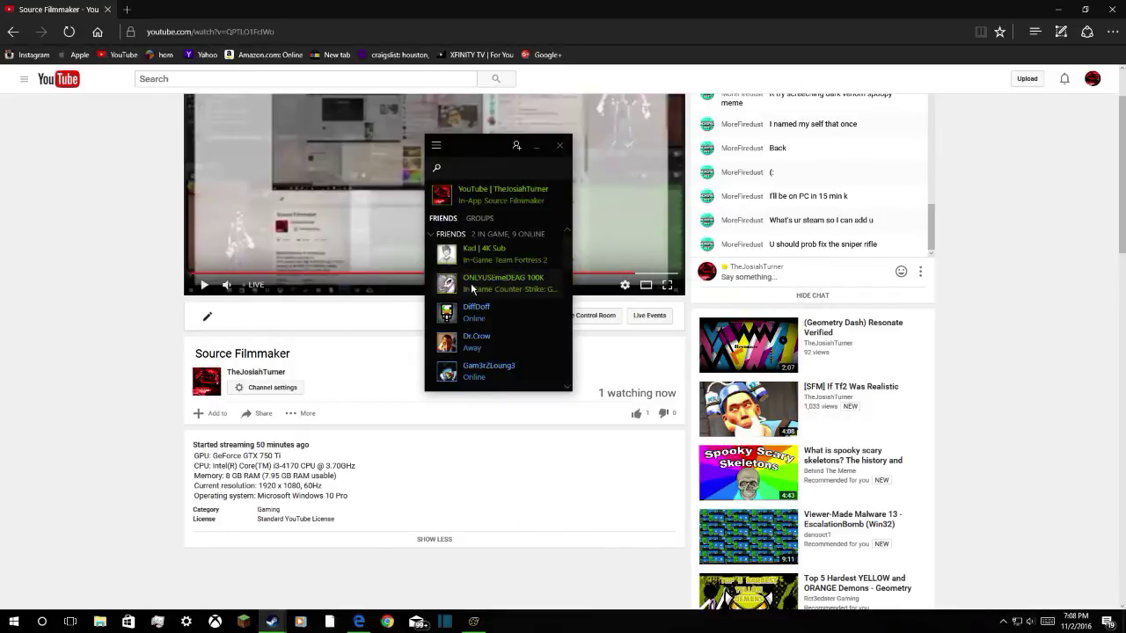
Return to Source Filmmaker and extend the time selection over the whole shot3 timeline
click(538, 147)
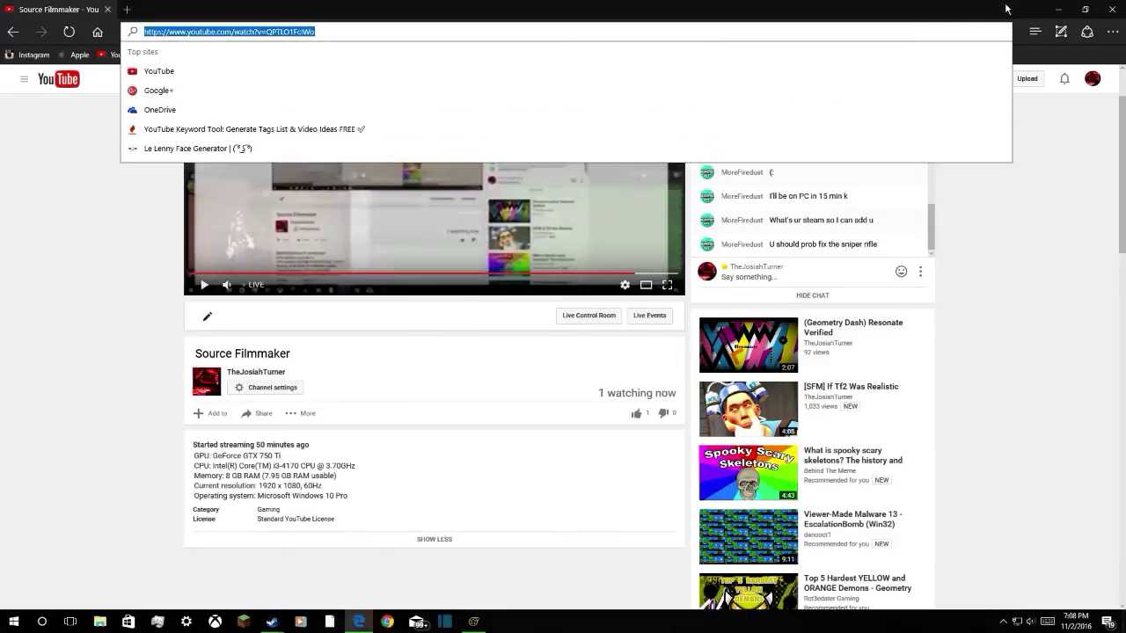
click(1056, 7)
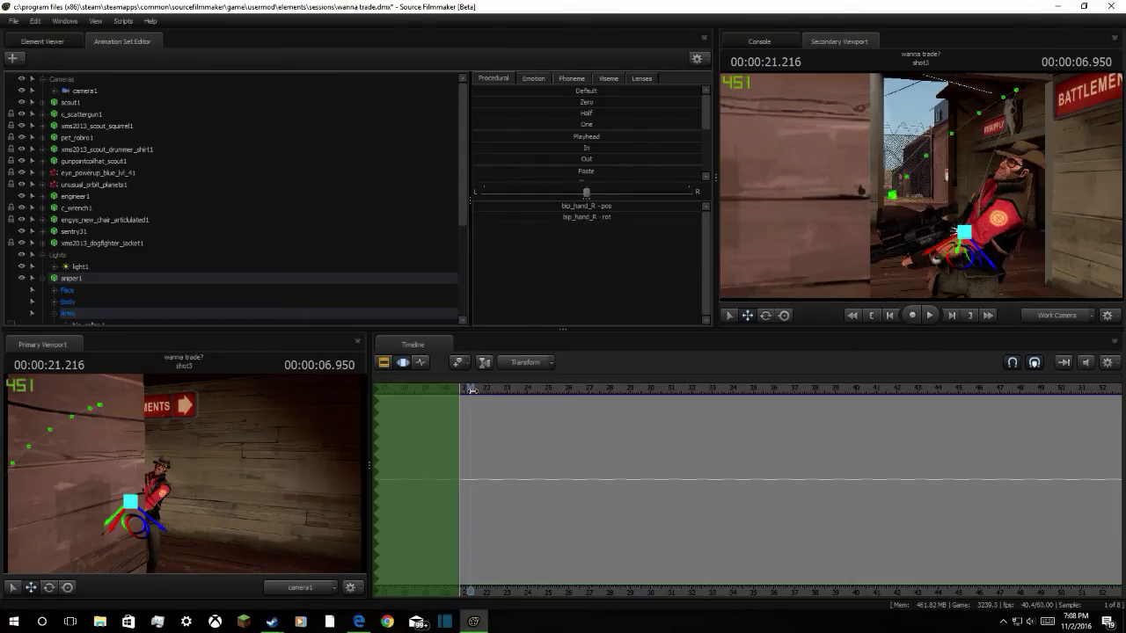
drag(471, 388, 507, 387)
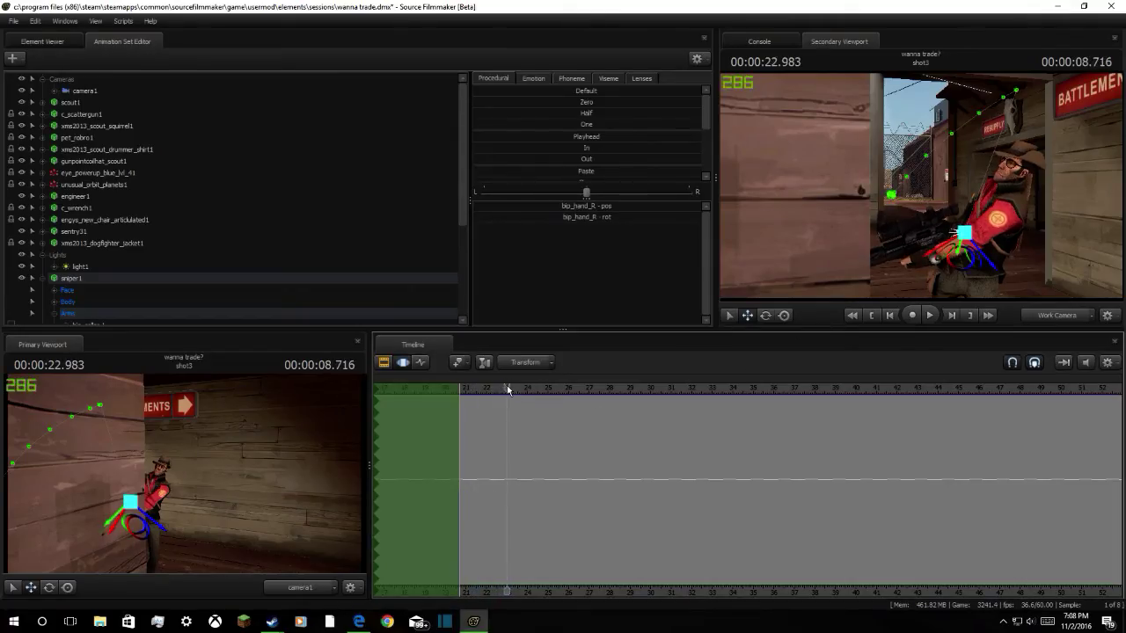
key(super+a)
click(590, 414)
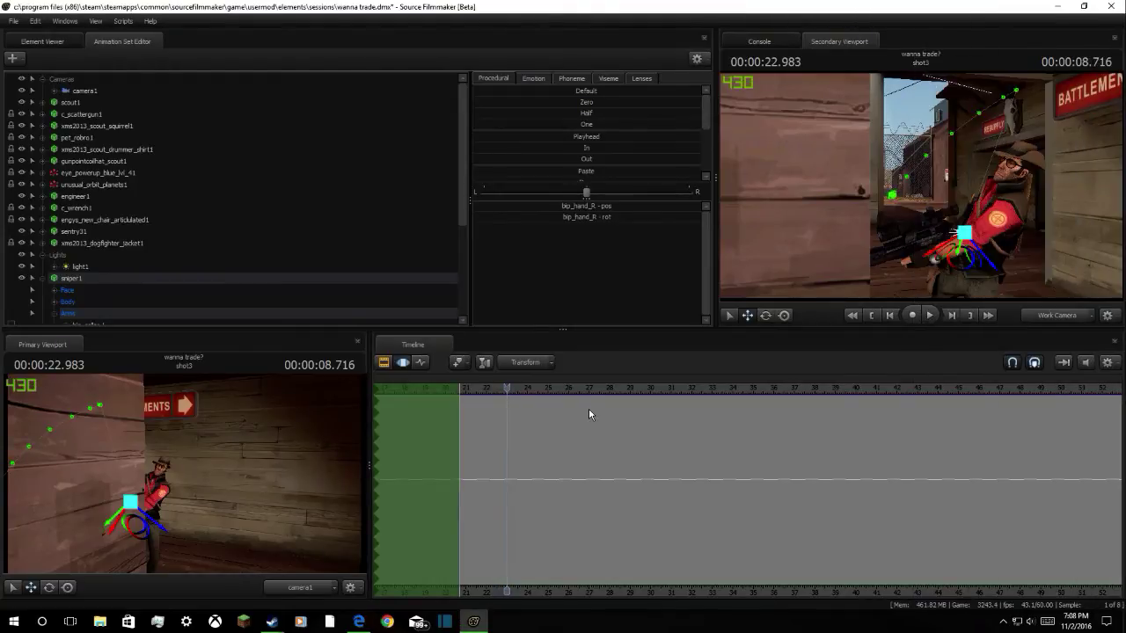
key(ctrl+z)
key(ctrl+a)
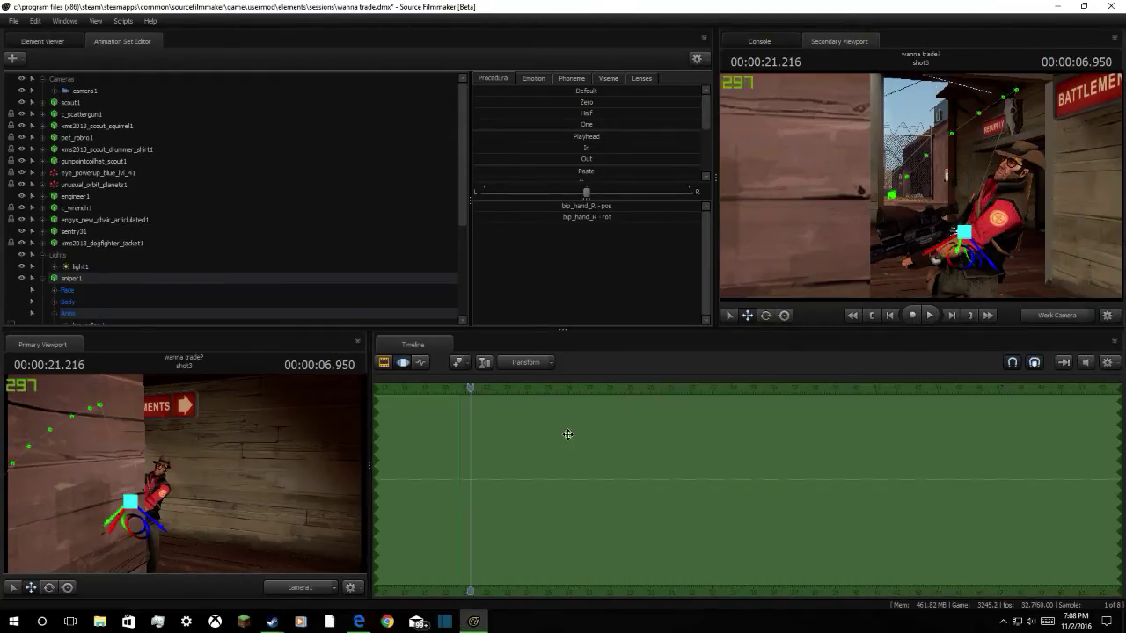
View the sniper from behind the corner and play back a short stretch of the shot
drag(917, 256, 920, 191)
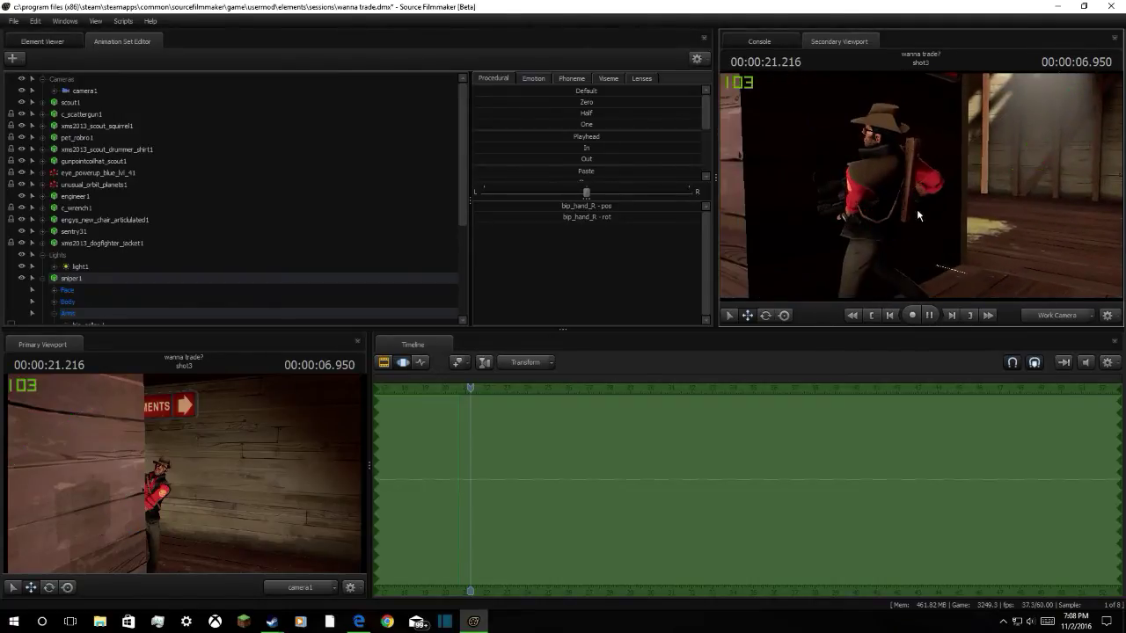
key(space)
key(space)
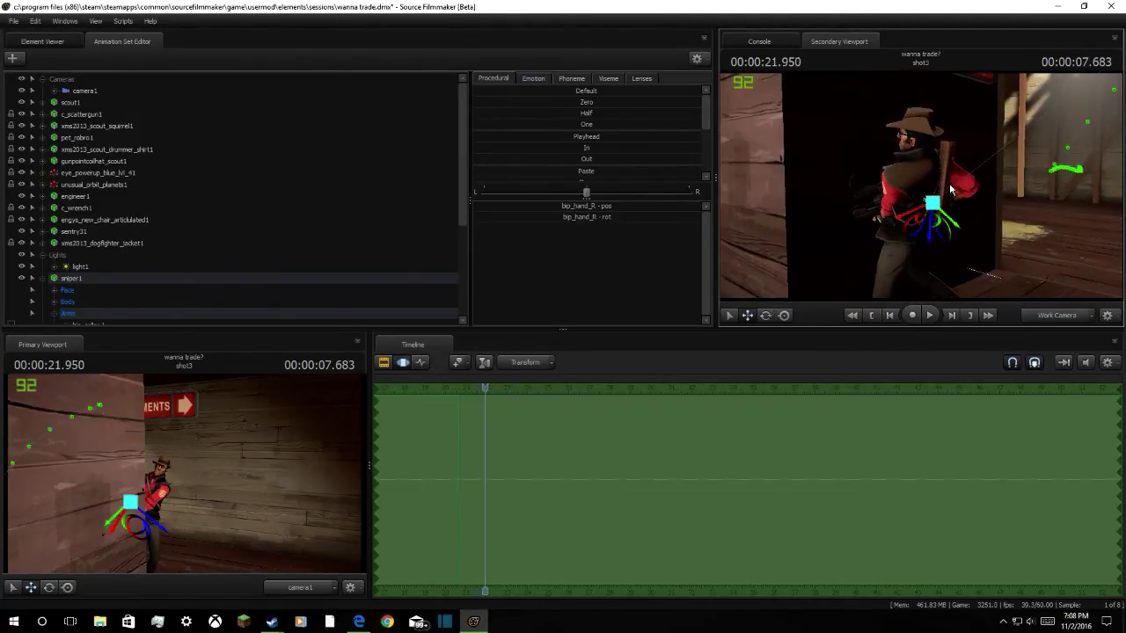
Try the Bolted Bushman on sniper1 as an added Team Fortress item
right_click(68, 280)
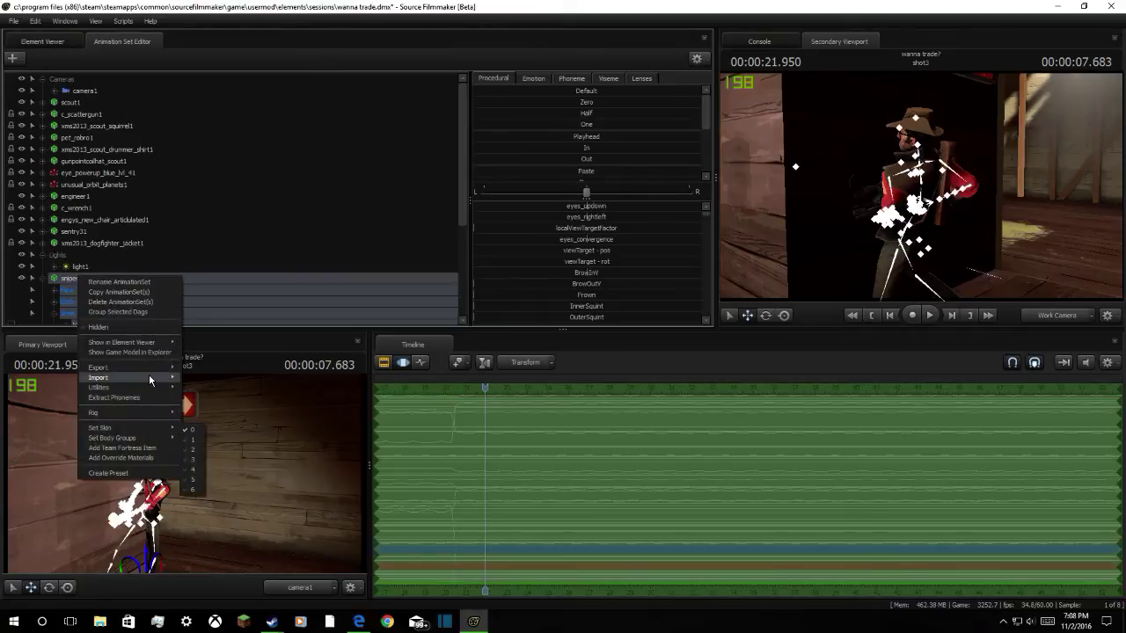
mouse_move(151, 377)
click(123, 448)
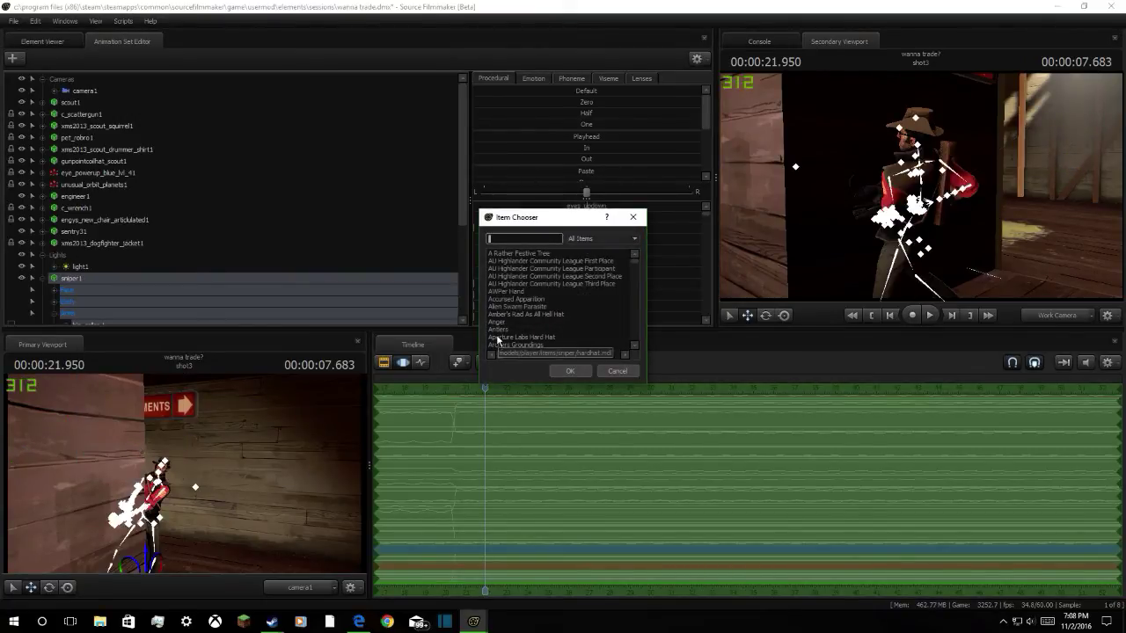
scroll(504, 326, down, 1)
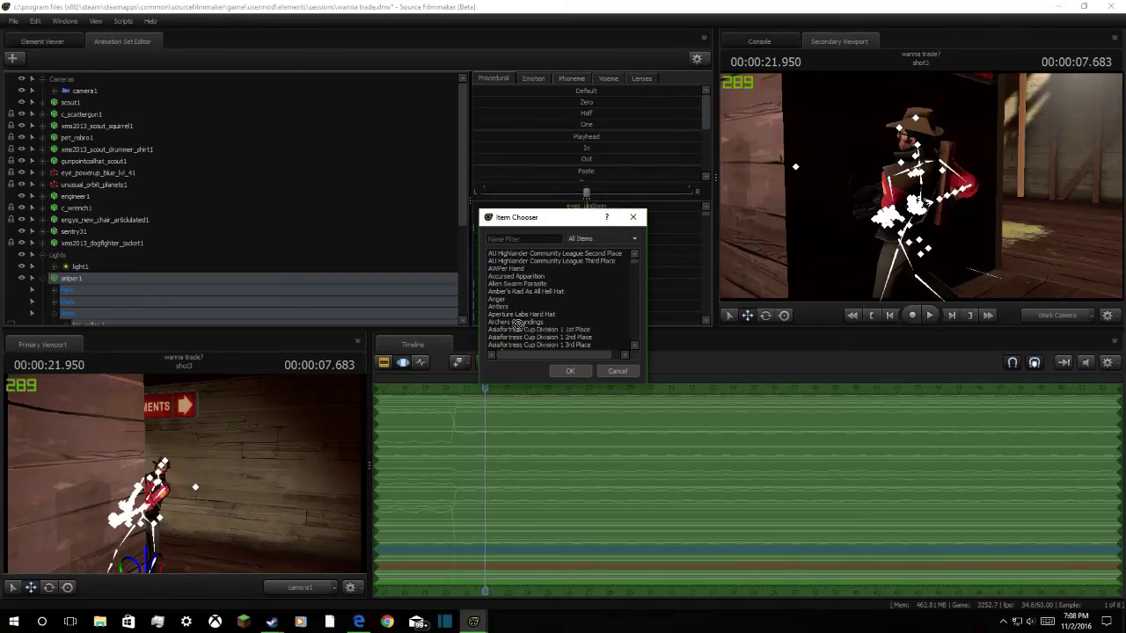
scroll(568, 309, down, 6)
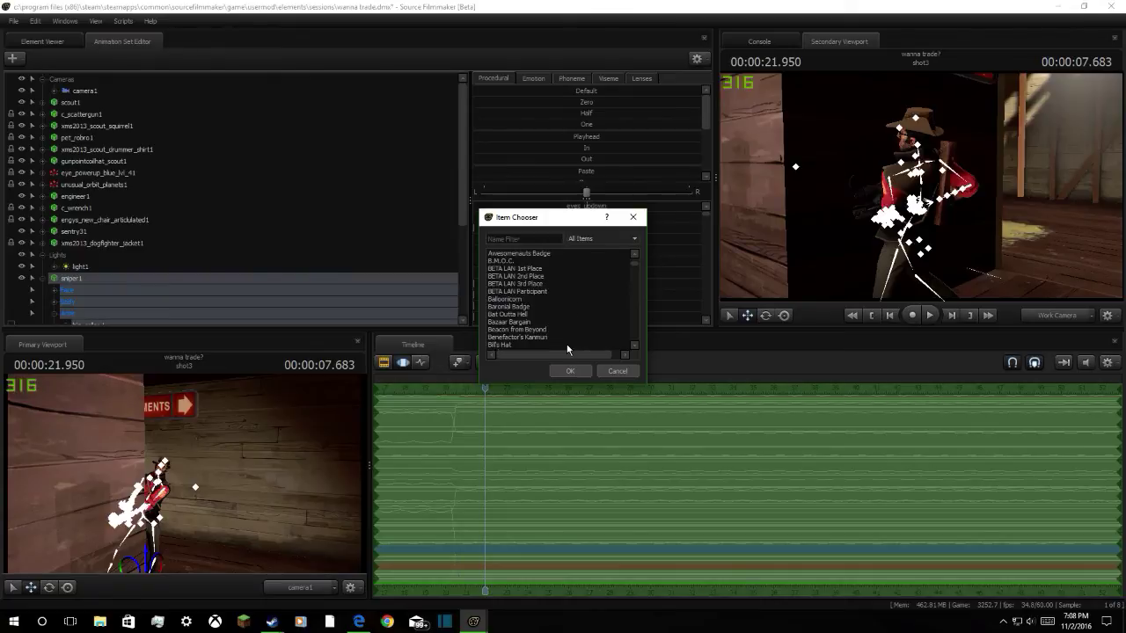
scroll(545, 341, down, 1)
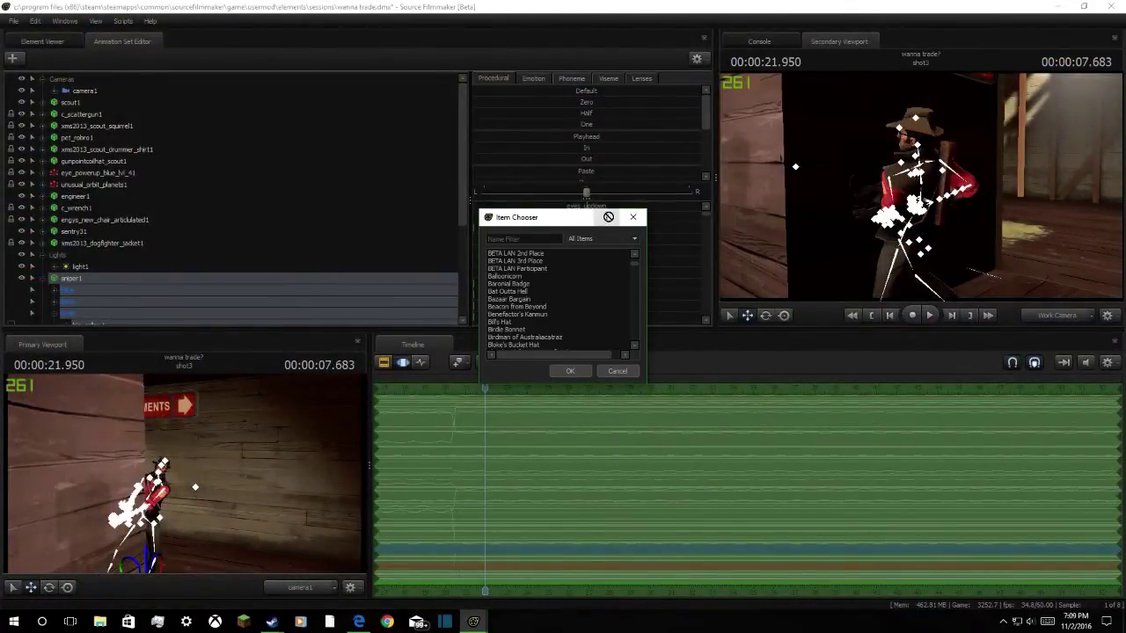
scroll(534, 318, down, 1)
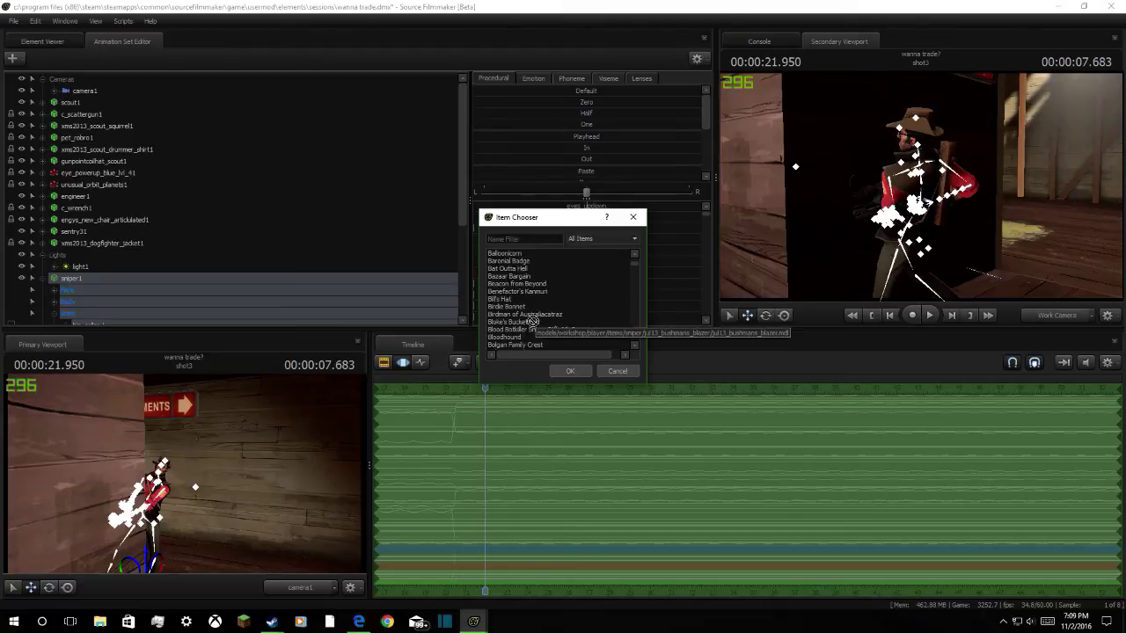
right_click(600, 225)
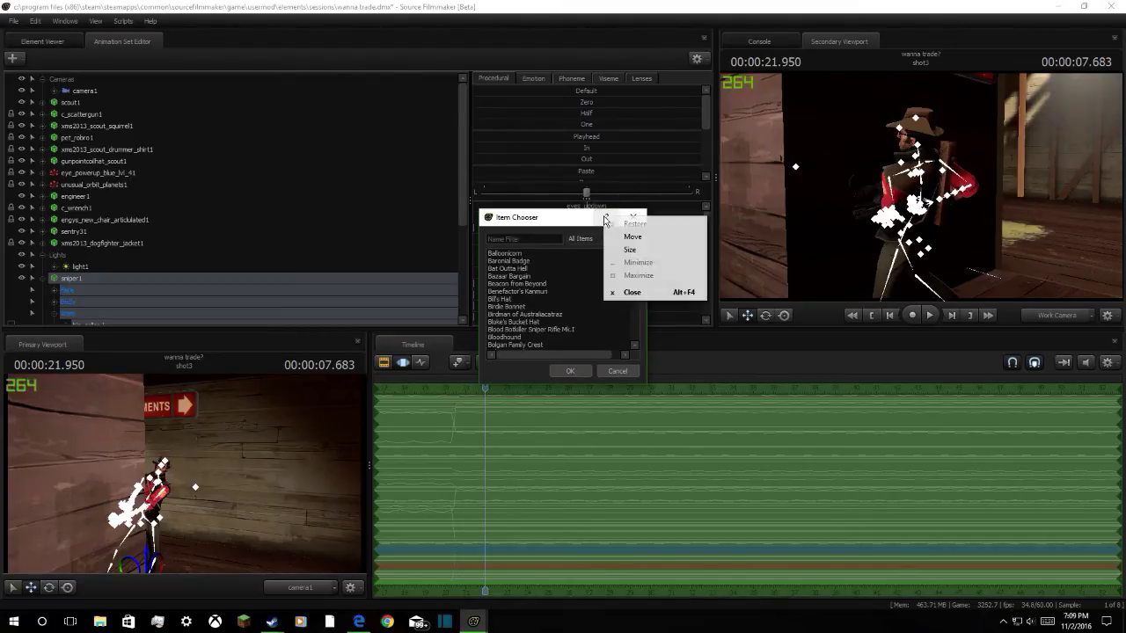
click(603, 218)
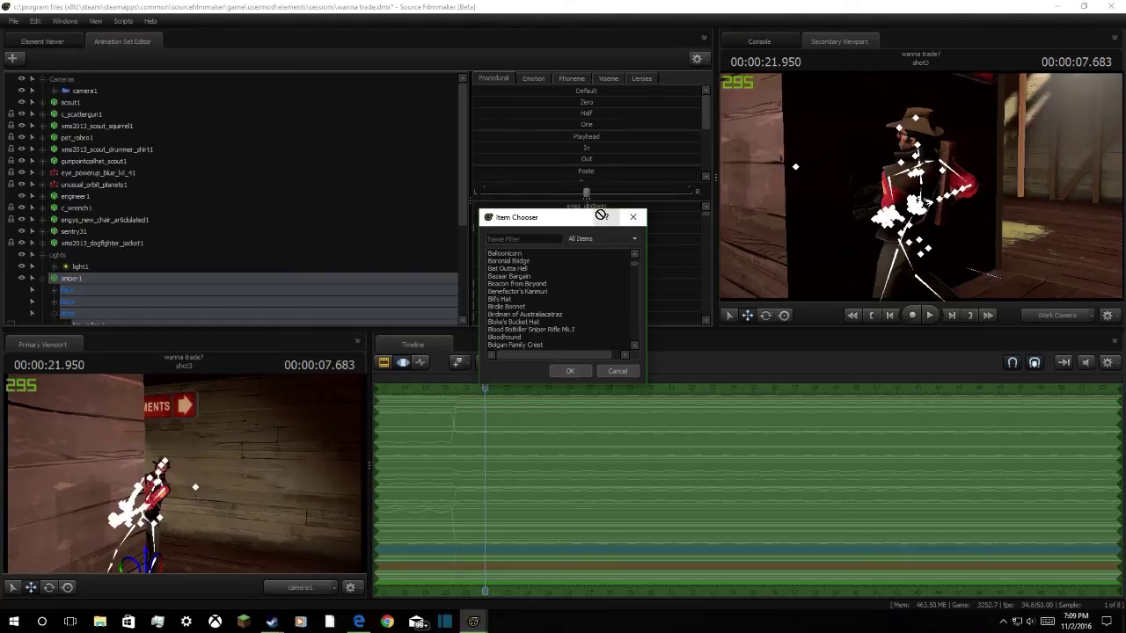
click(519, 337)
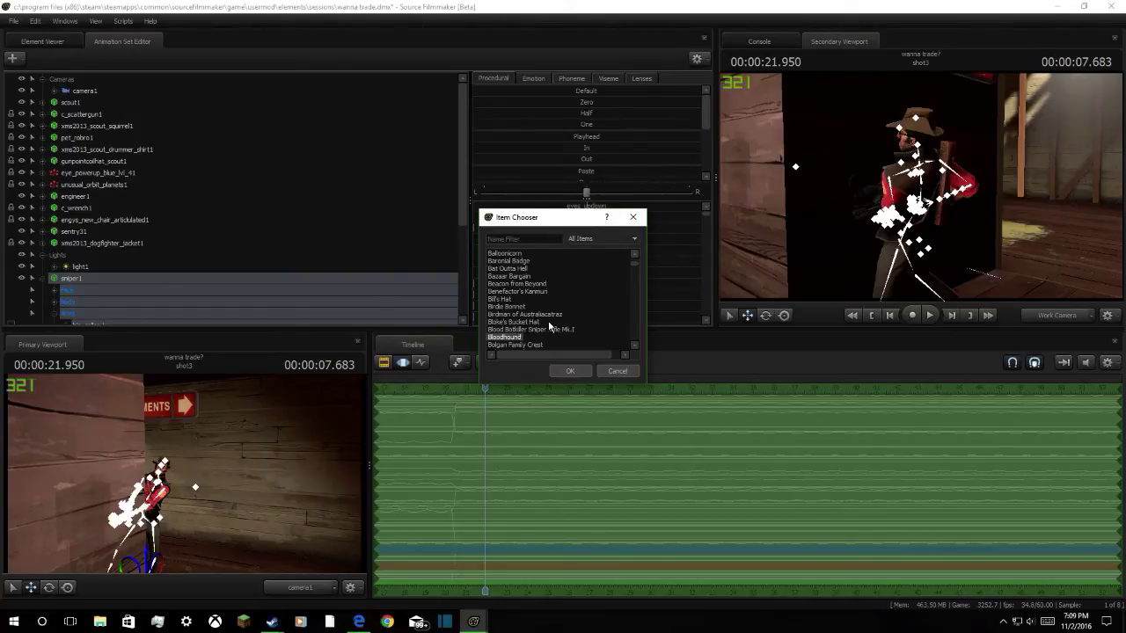
scroll(524, 334, down, 1)
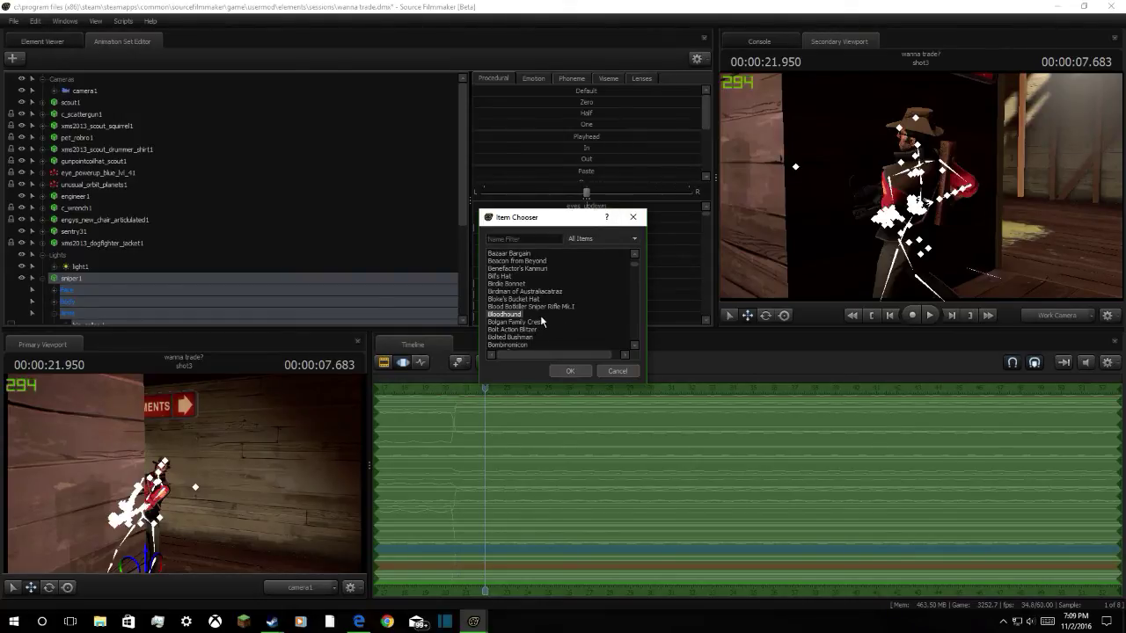
click(515, 337)
click(563, 371)
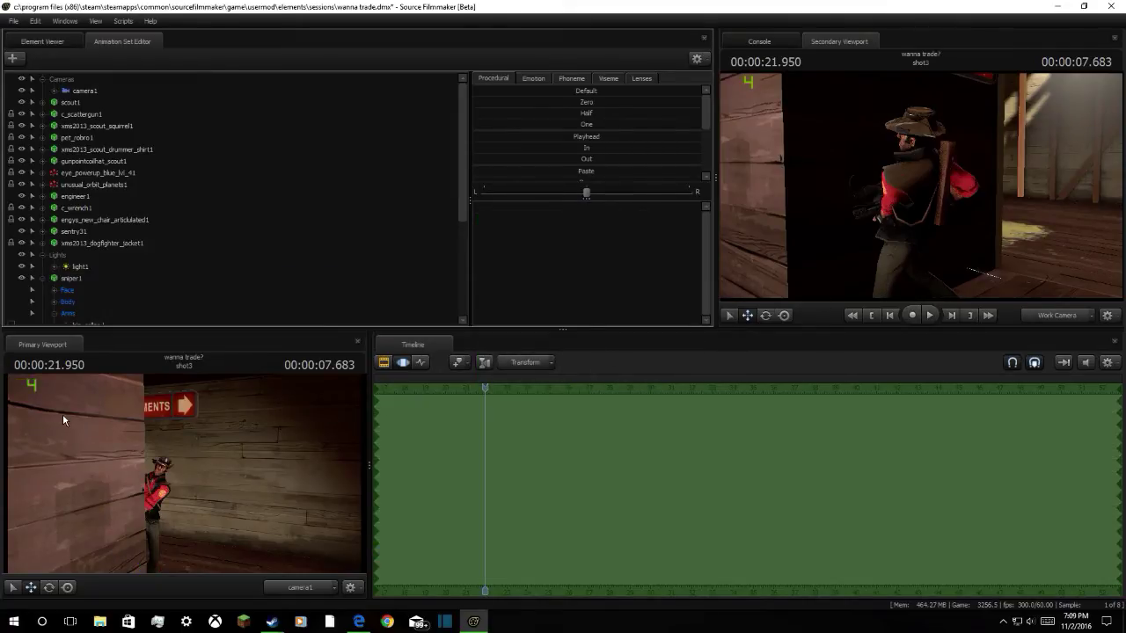
Try the Medic Mask from the Hats category on sniper1 as an added Team Fortress item
right_click(83, 277)
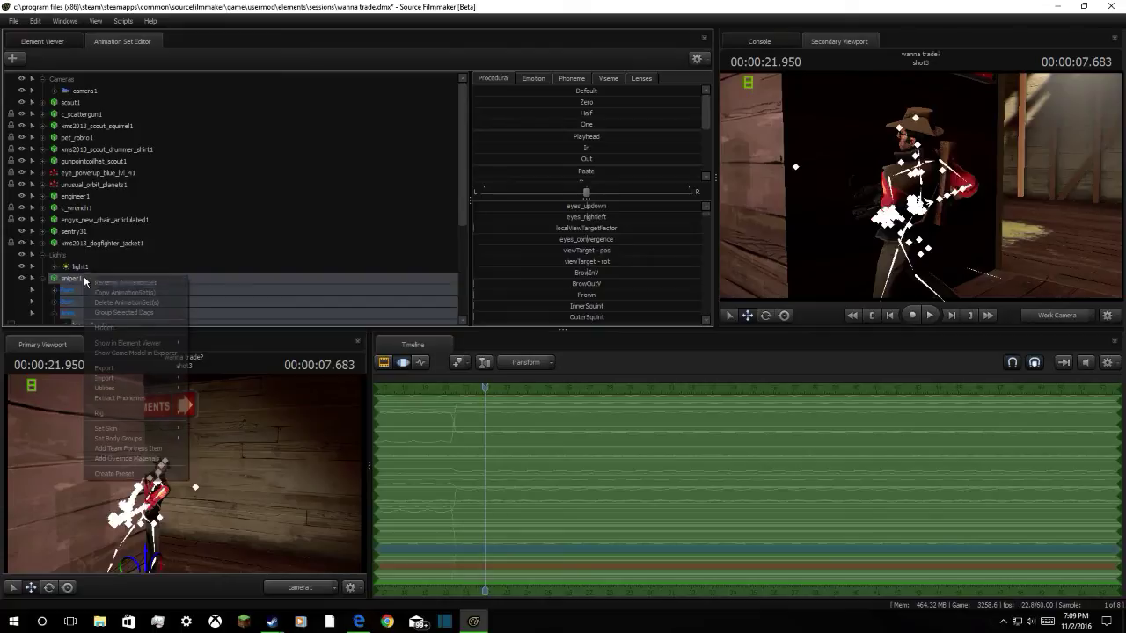
click(157, 450)
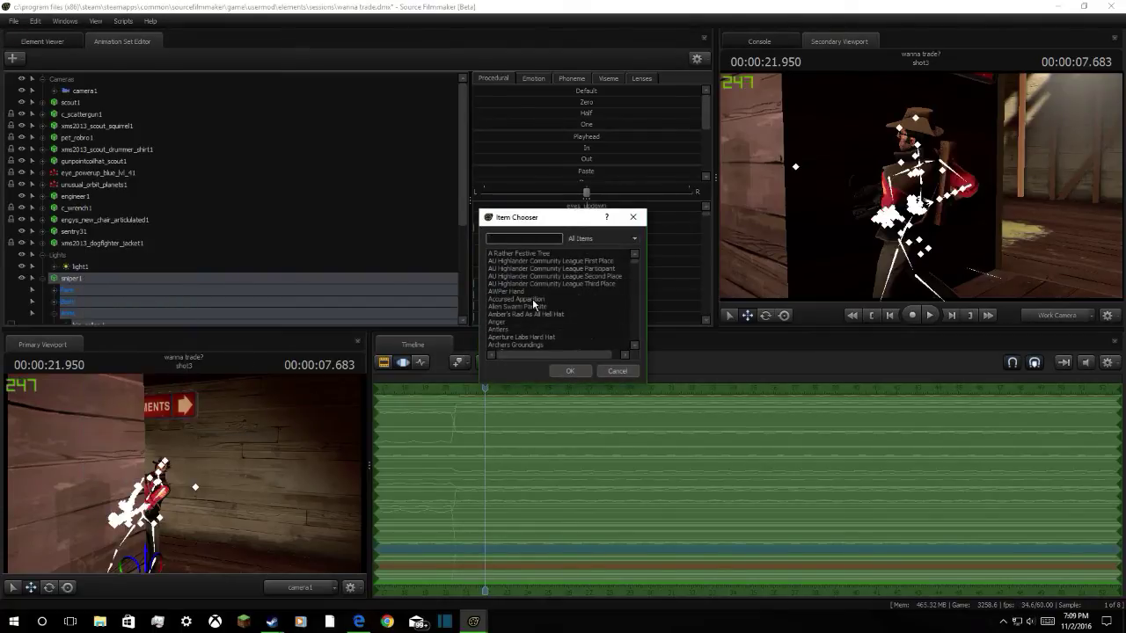
click(593, 239)
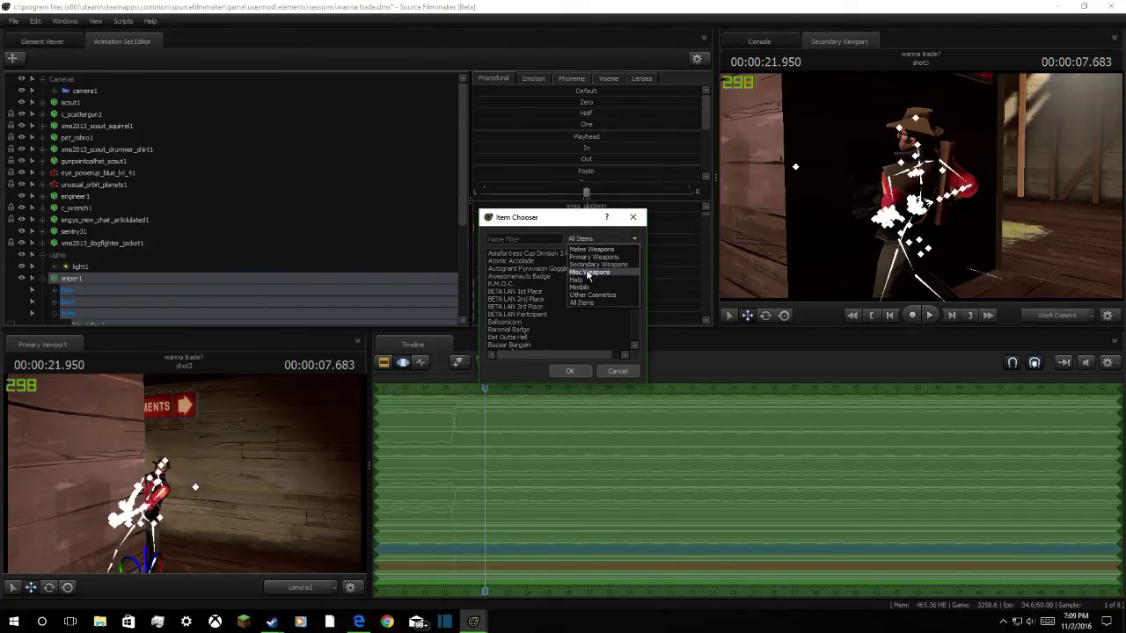
click(583, 280)
scroll(583, 281, down, 5)
scroll(583, 281, down, 5)
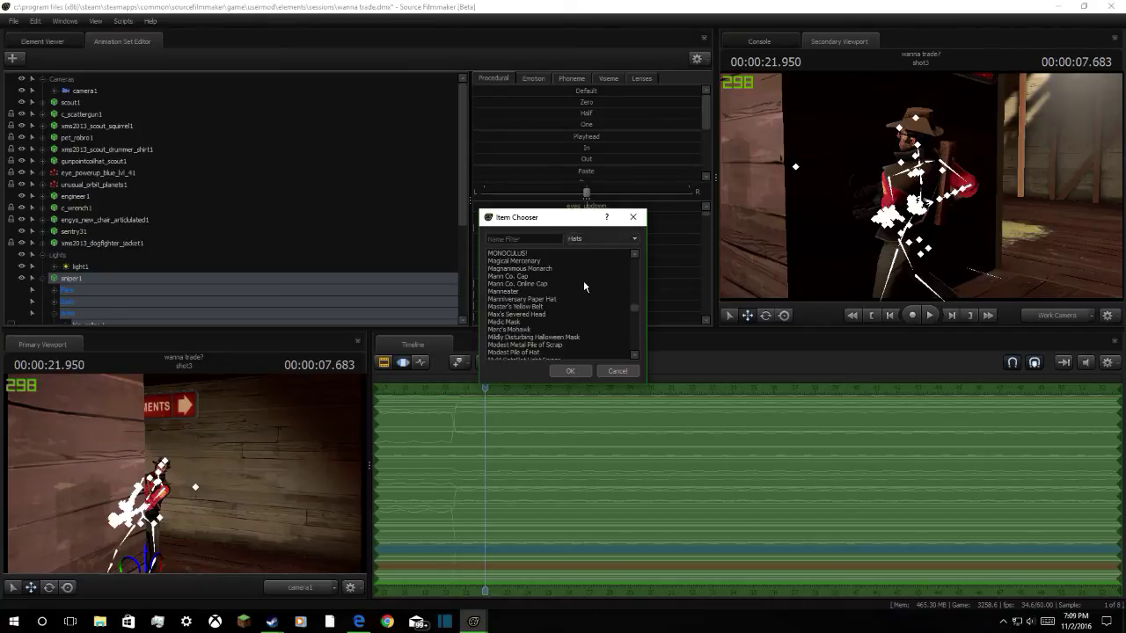
click(519, 322)
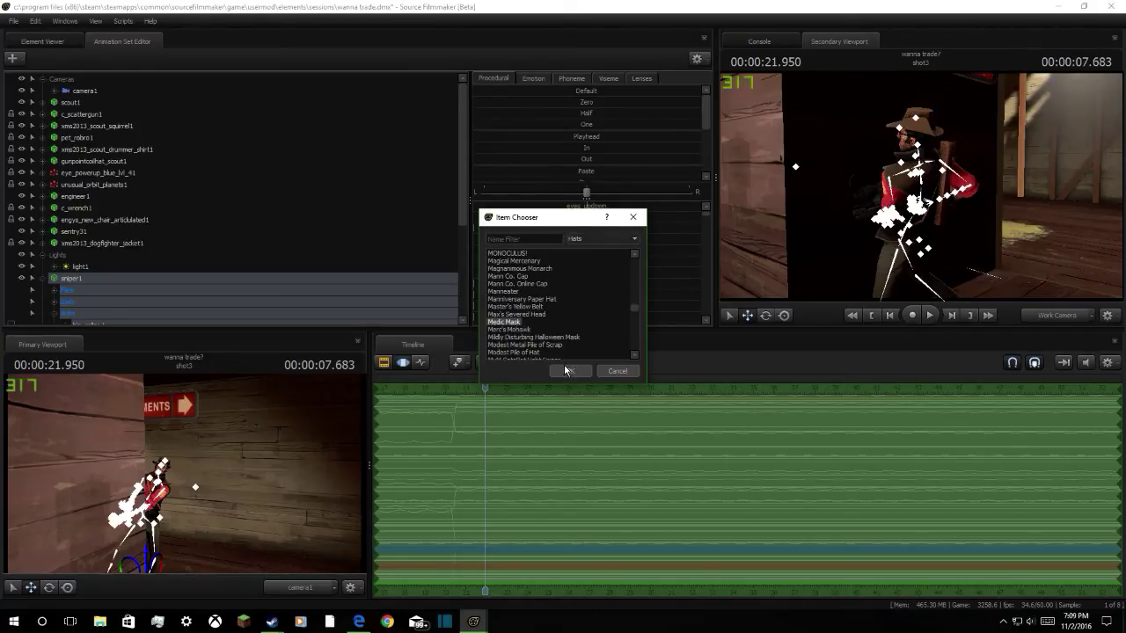
click(570, 371)
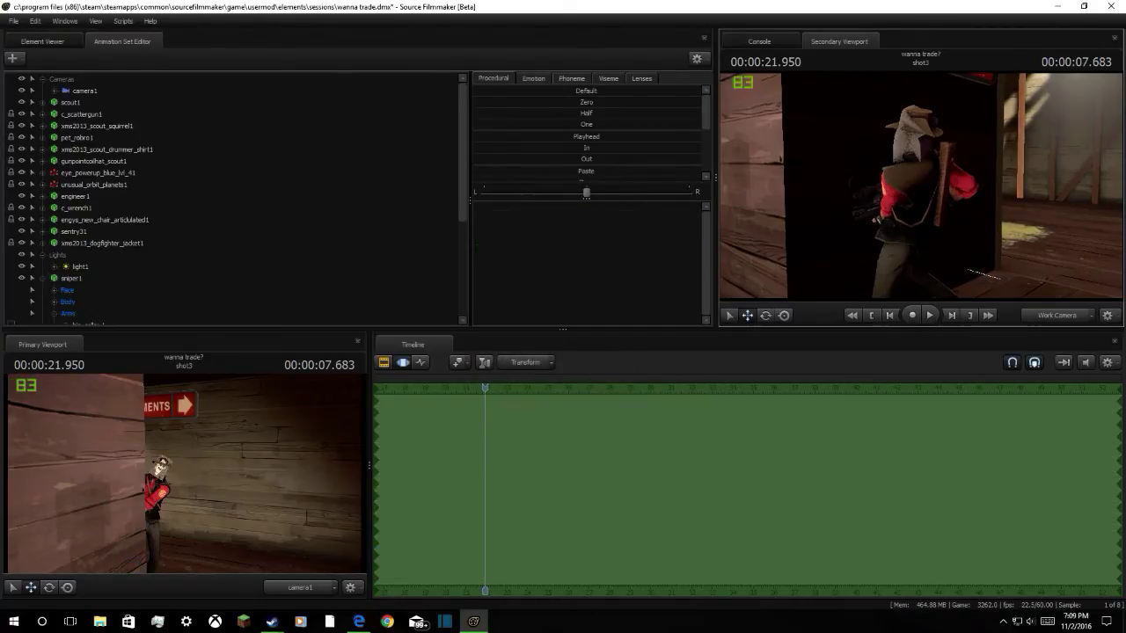
Start adding another Team Fortress item to sniper1 and limit the item list to Hats
scroll(119, 263, down, 3)
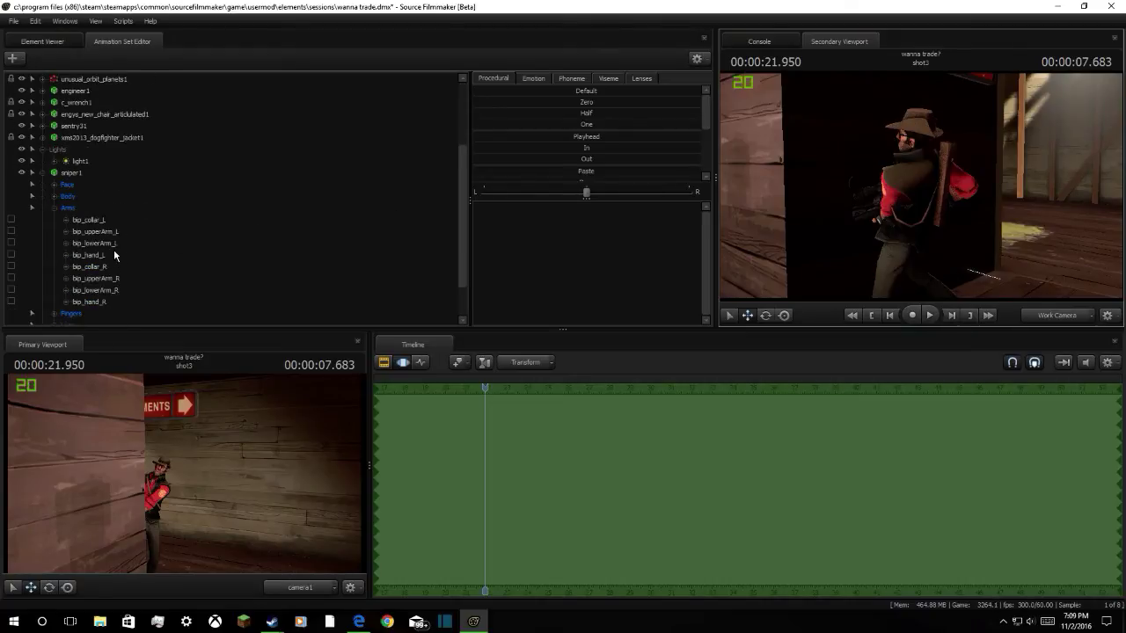
right_click(64, 177)
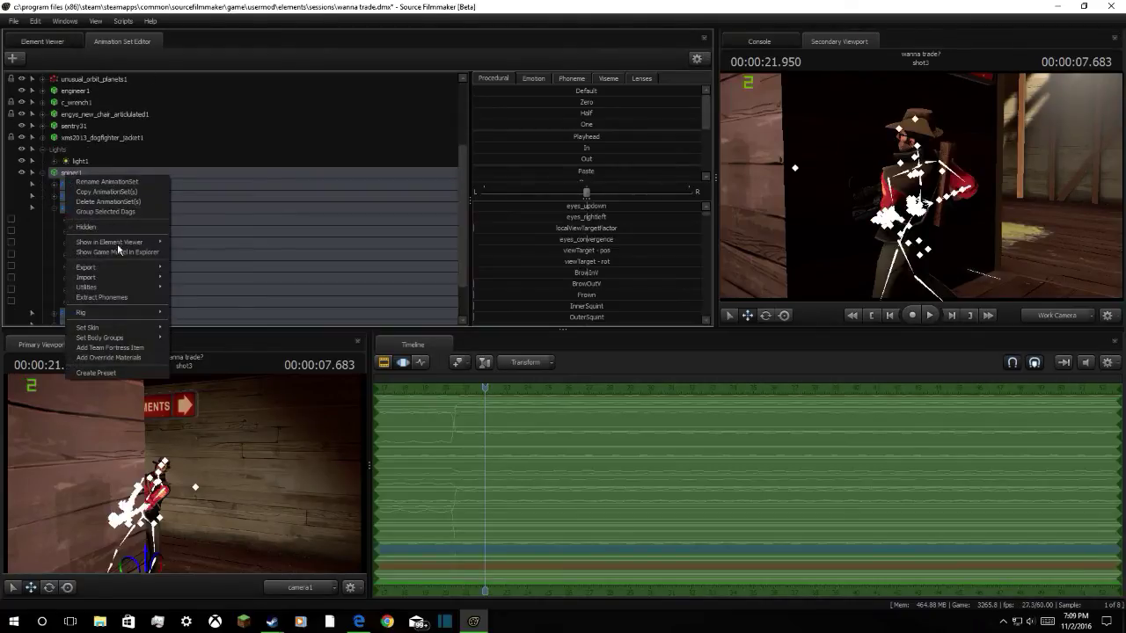
click(142, 346)
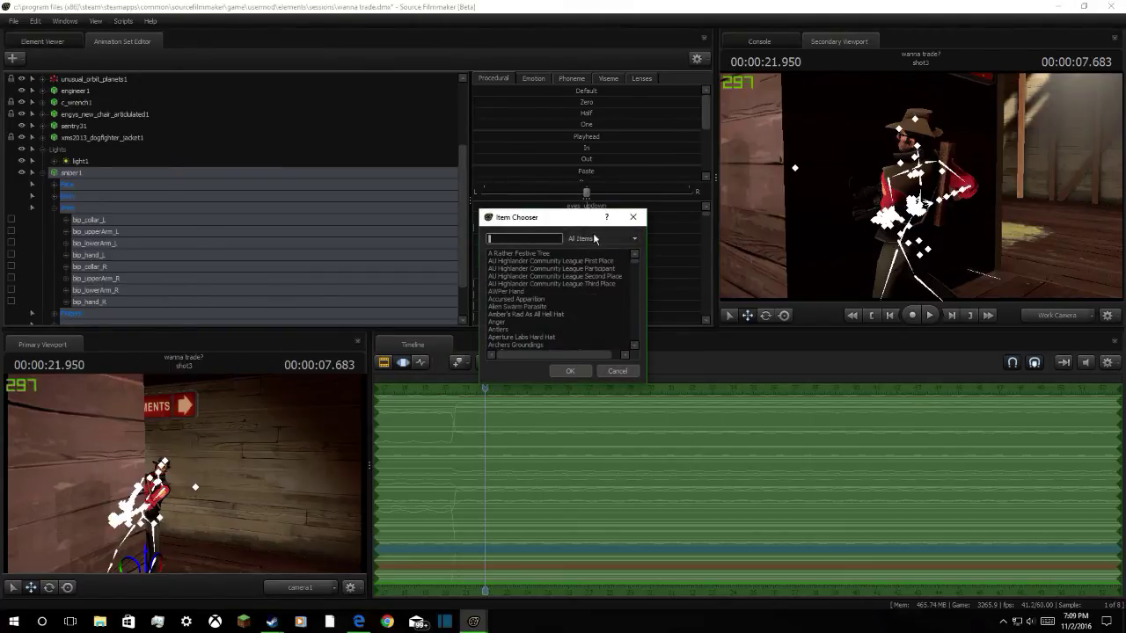
click(602, 238)
click(574, 276)
Look through the Hats category and add the Toy Soldier hat to sniper1
scroll(573, 277, down, 5)
scroll(575, 280, down, 5)
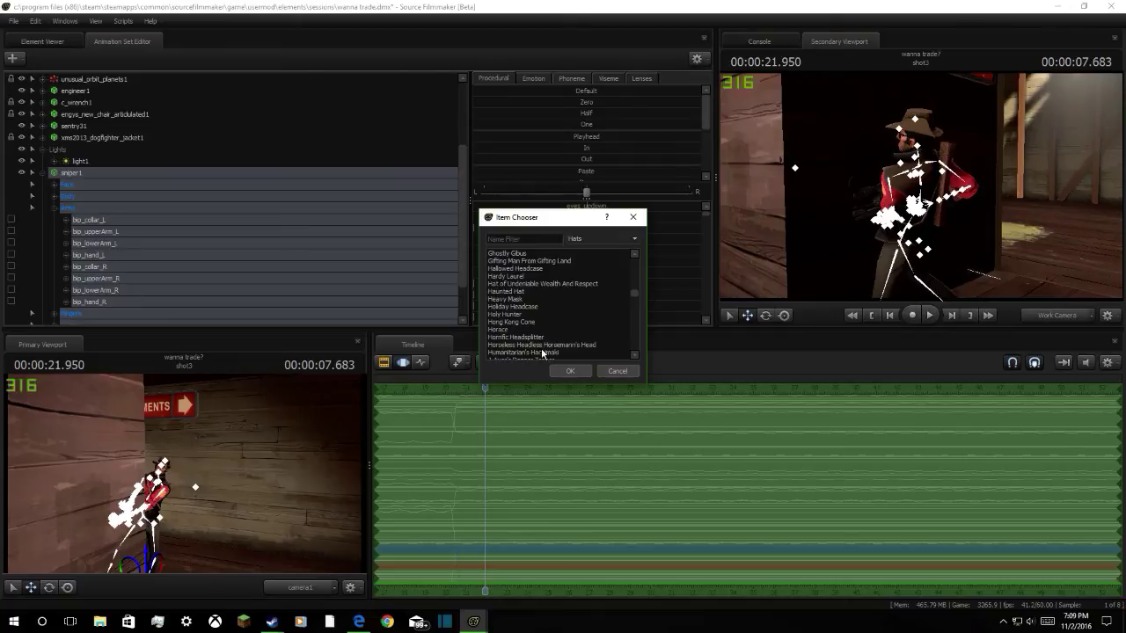
scroll(558, 345, down, 1)
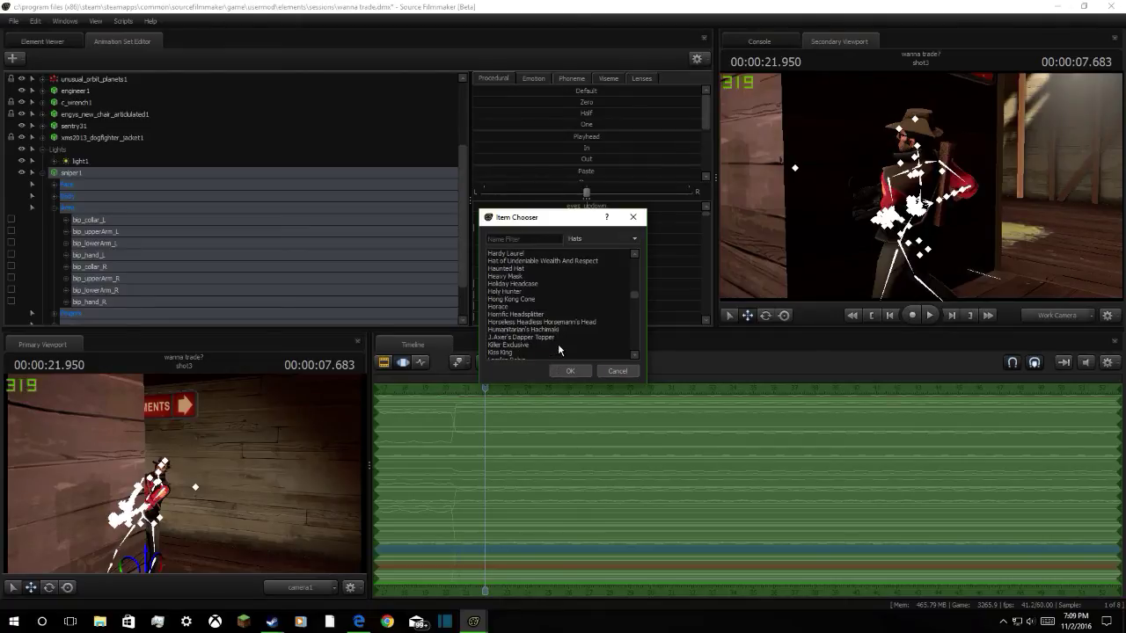
scroll(559, 347, down, 2)
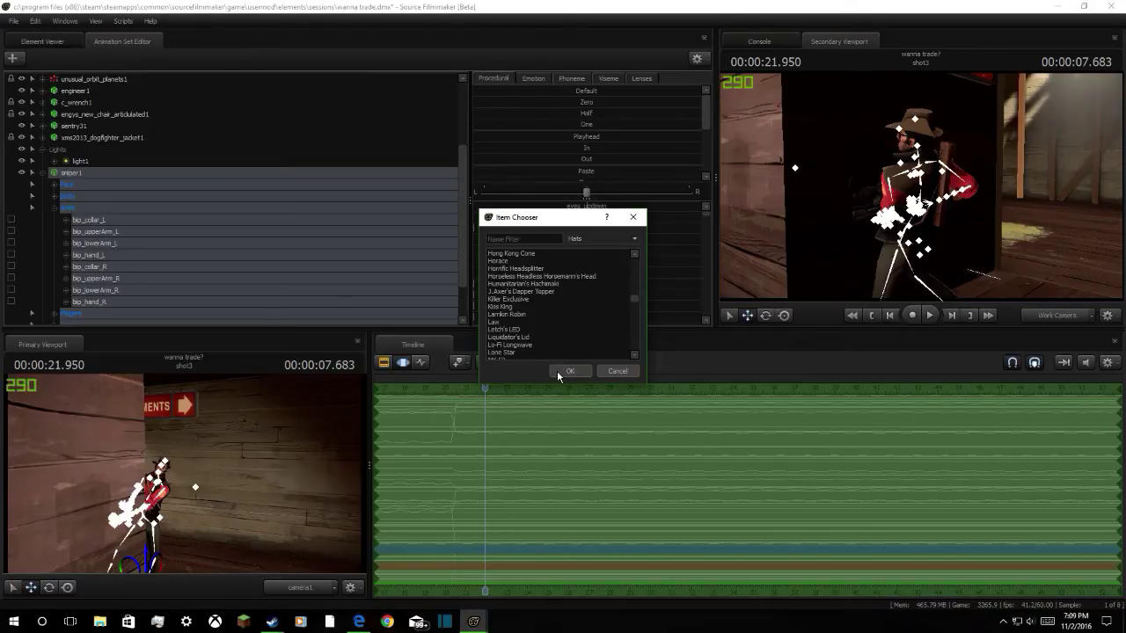
scroll(526, 343, down, 1)
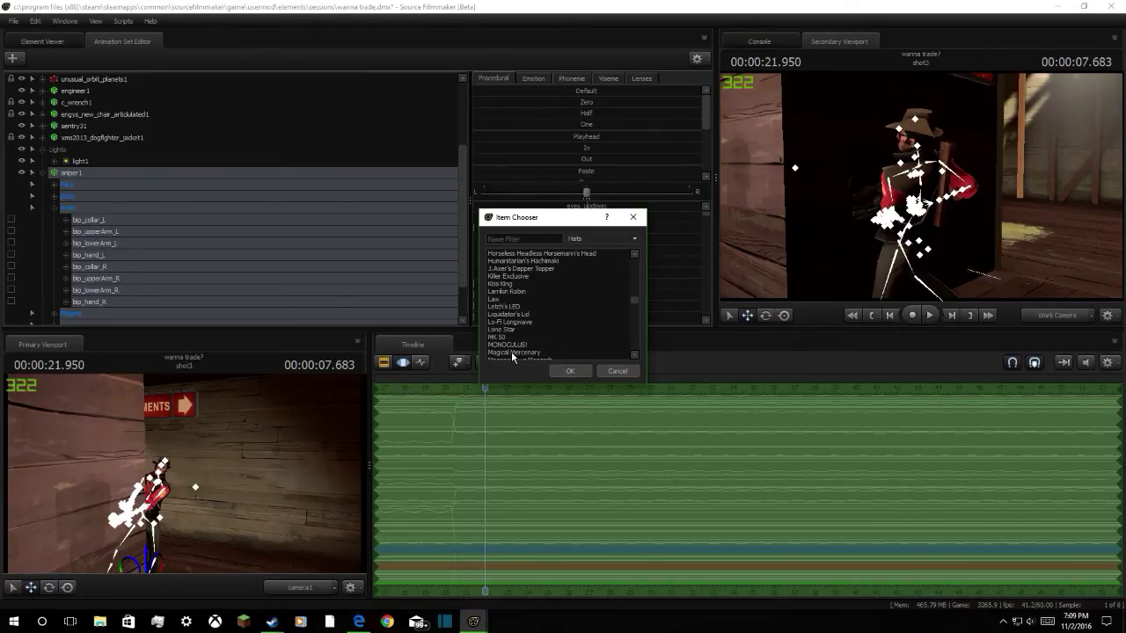
scroll(513, 350, down, 1)
click(519, 337)
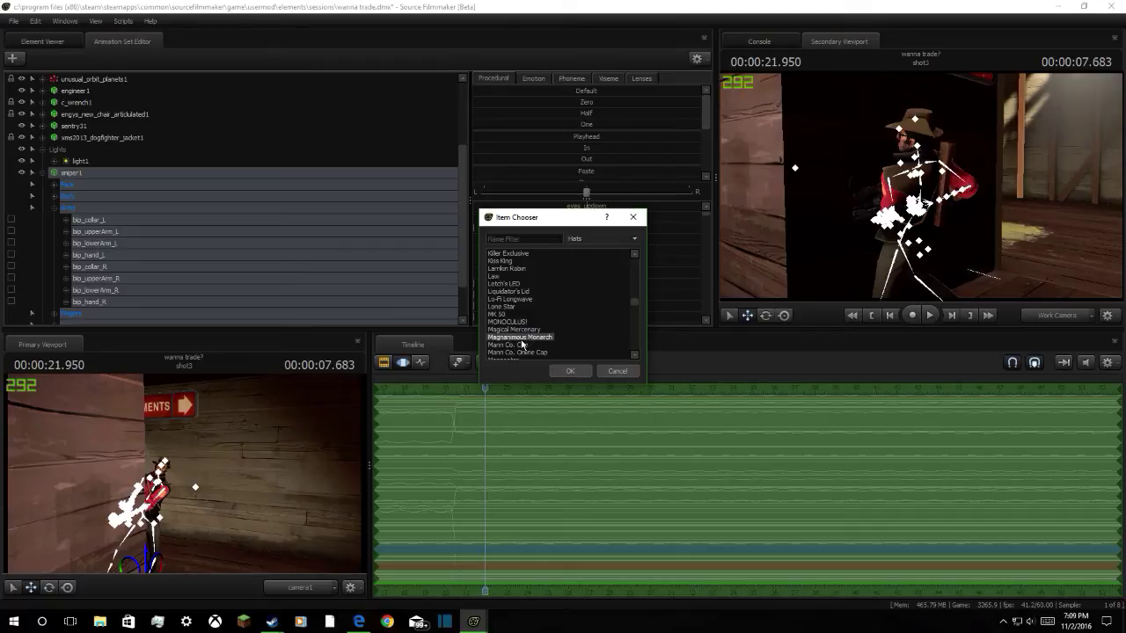
scroll(523, 344, down, 2)
click(521, 345)
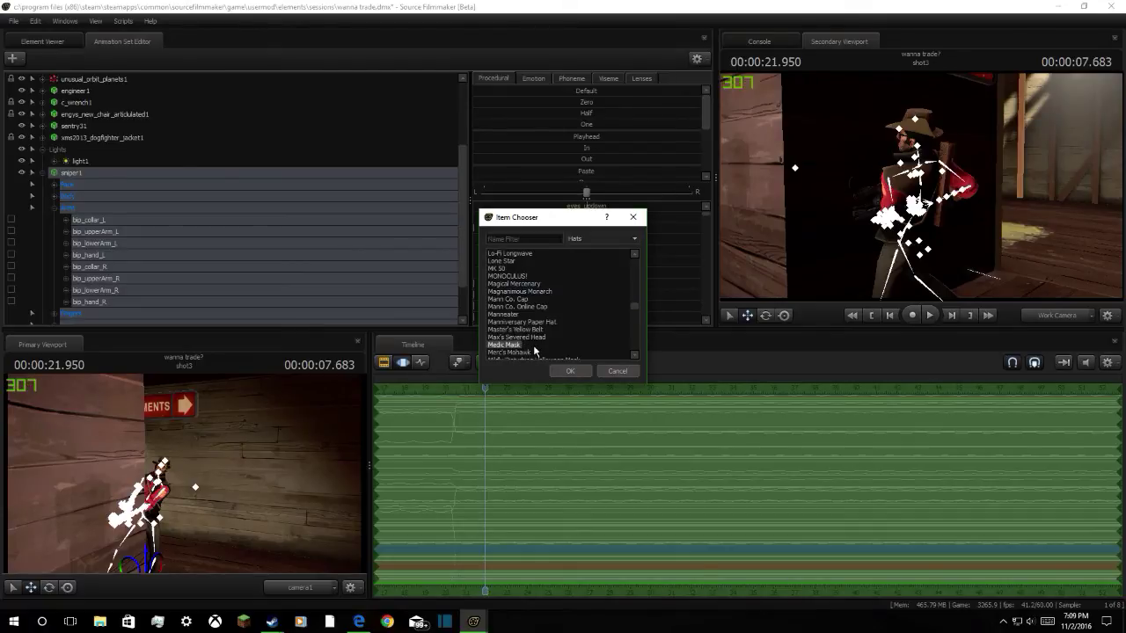
scroll(533, 347, down, 2)
click(535, 345)
scroll(539, 345, down, 4)
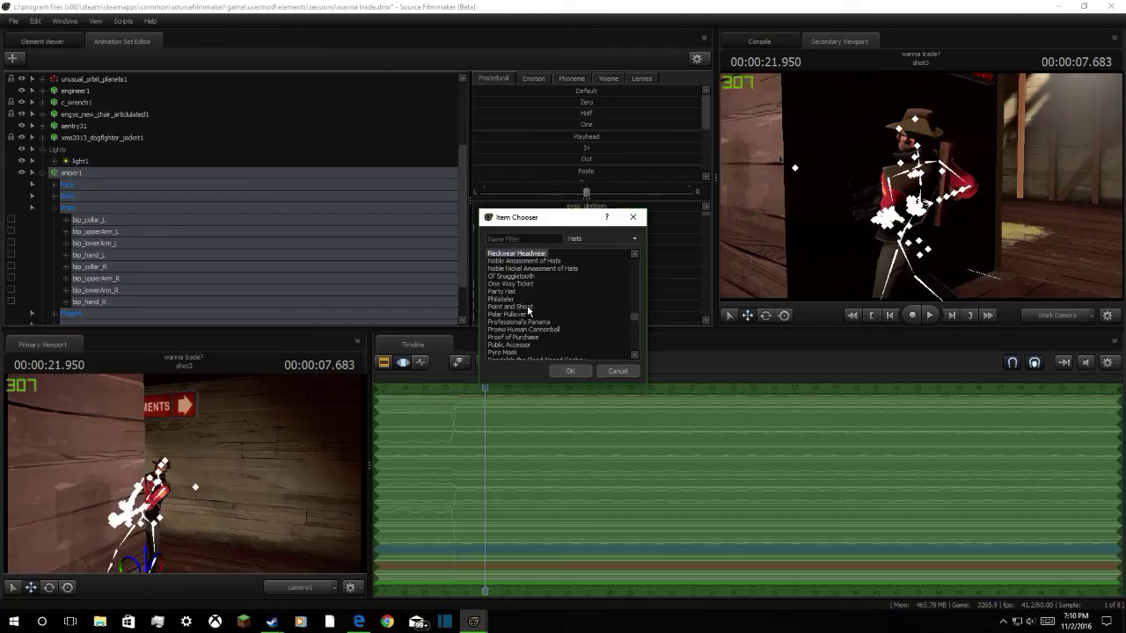
click(514, 351)
scroll(514, 353, down, 2)
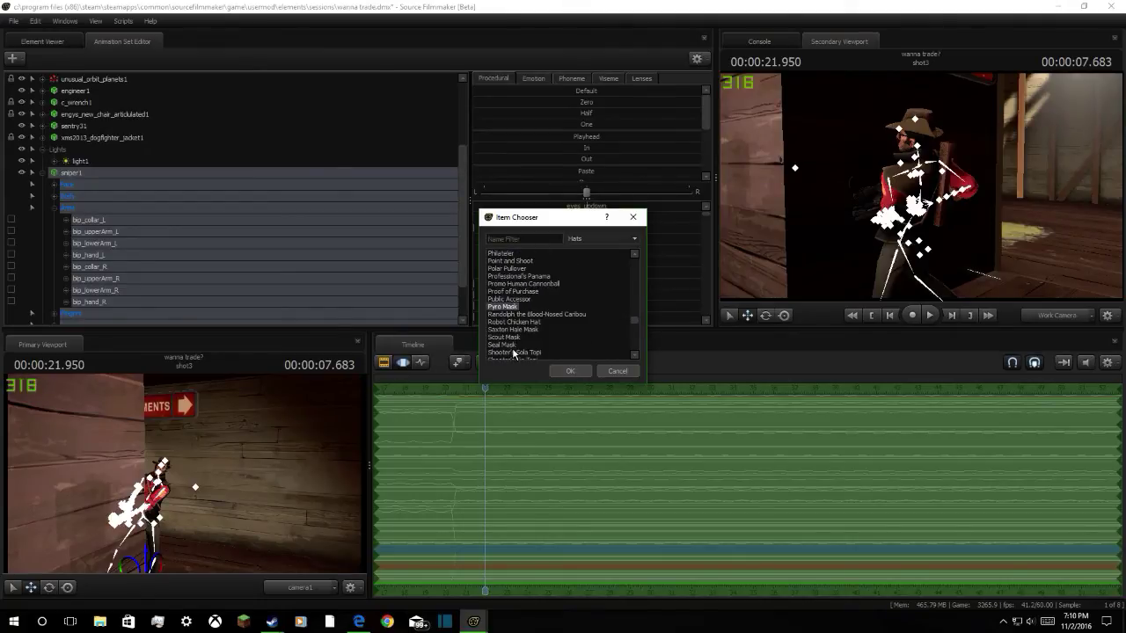
click(529, 329)
scroll(527, 334, down, 3)
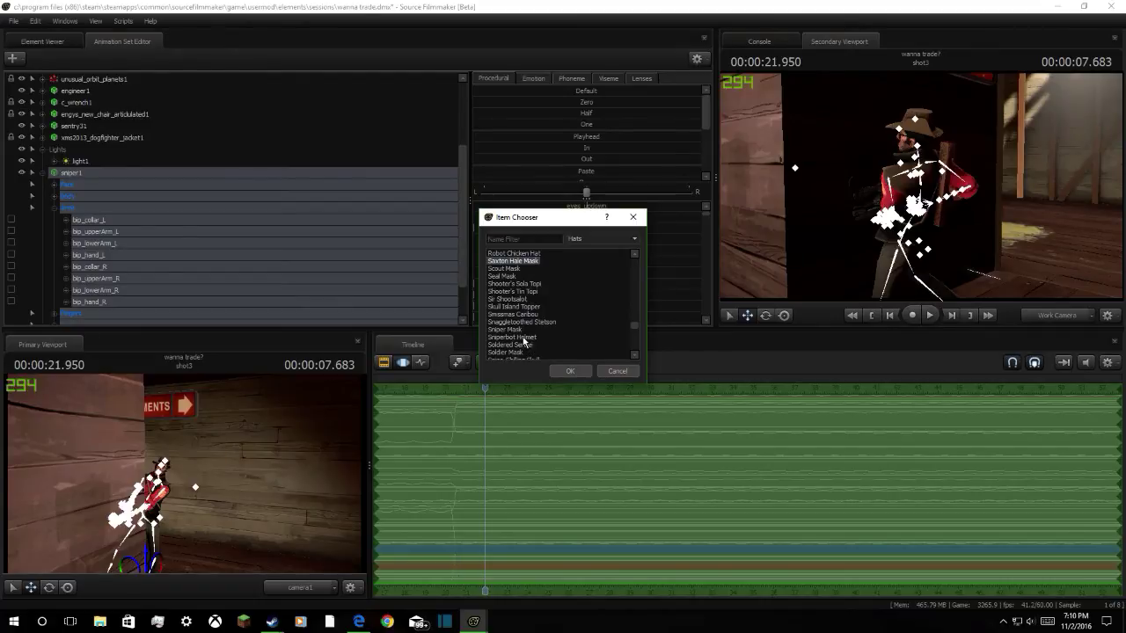
scroll(518, 332, down, 3)
scroll(518, 333, down, 2)
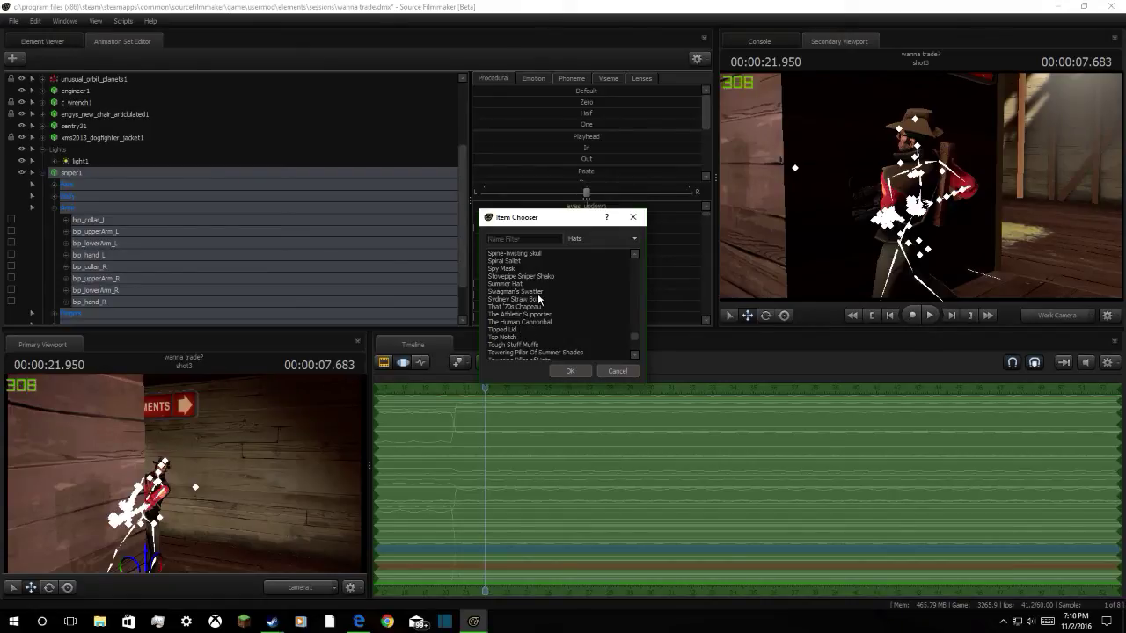
scroll(523, 320, down, 2)
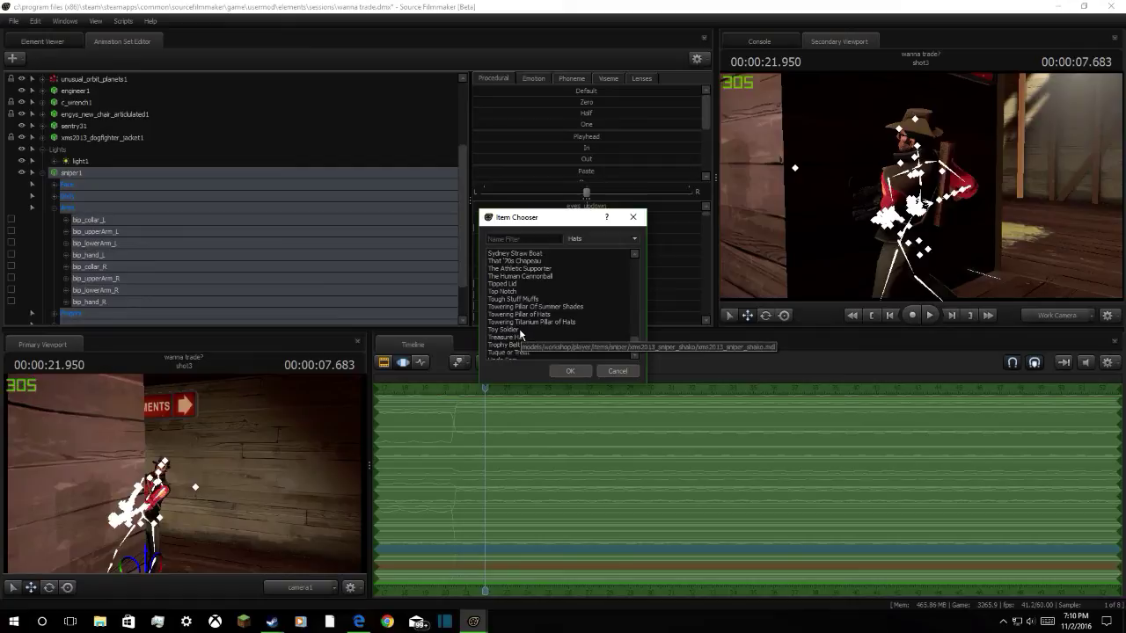
click(519, 330)
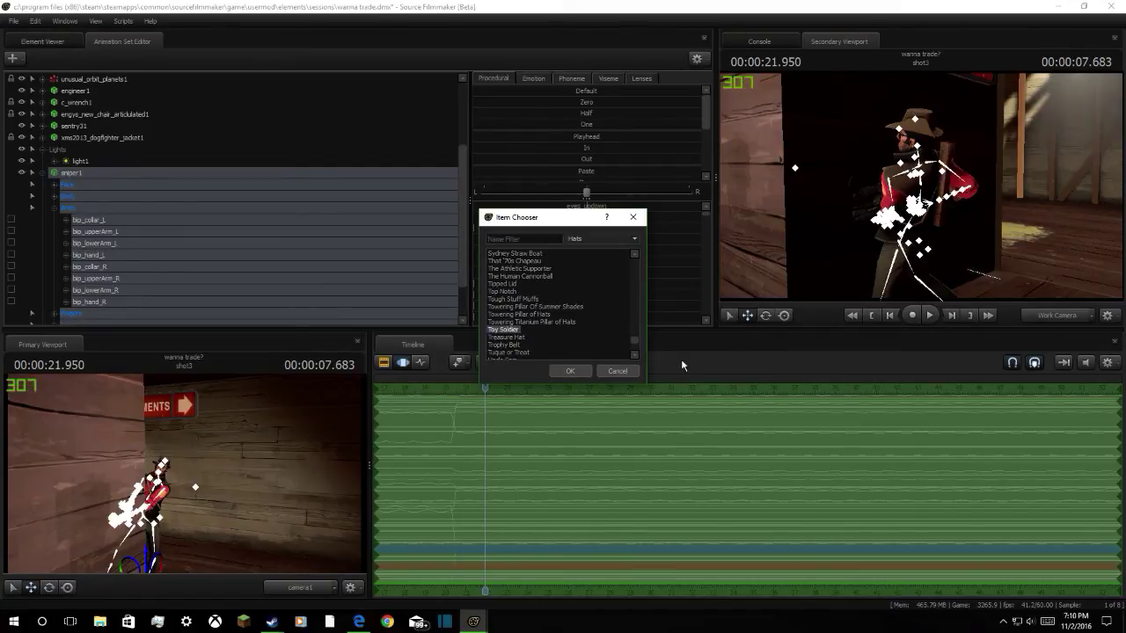
click(570, 371)
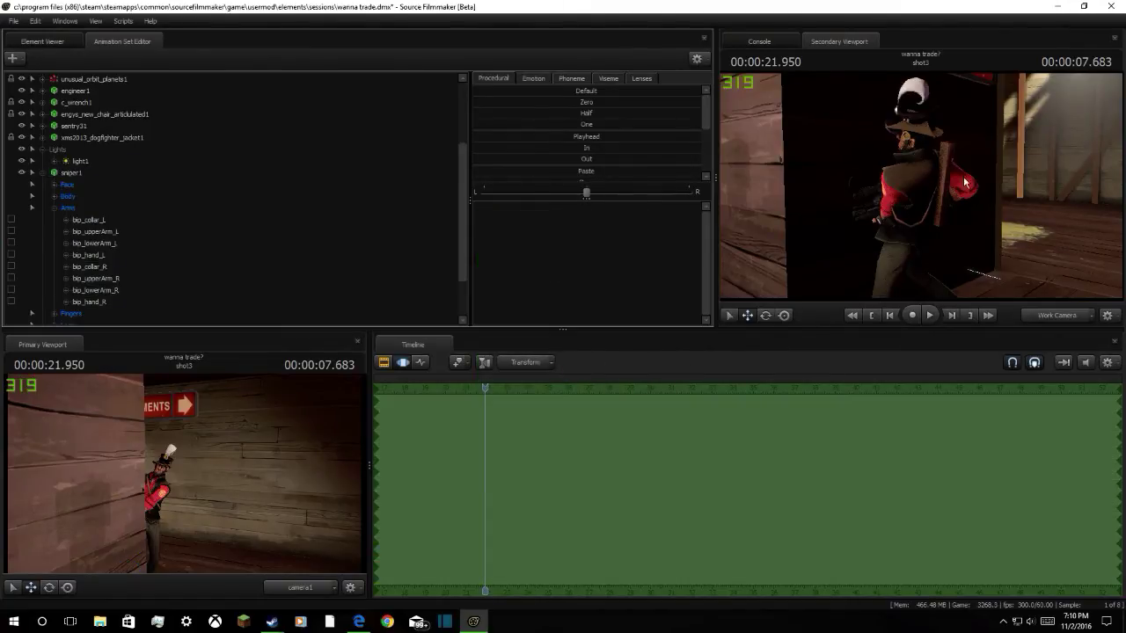
Add a scale control to the prp_hat bone in sniper1's Unknown group
click(916, 132)
scroll(64, 276, down, 2)
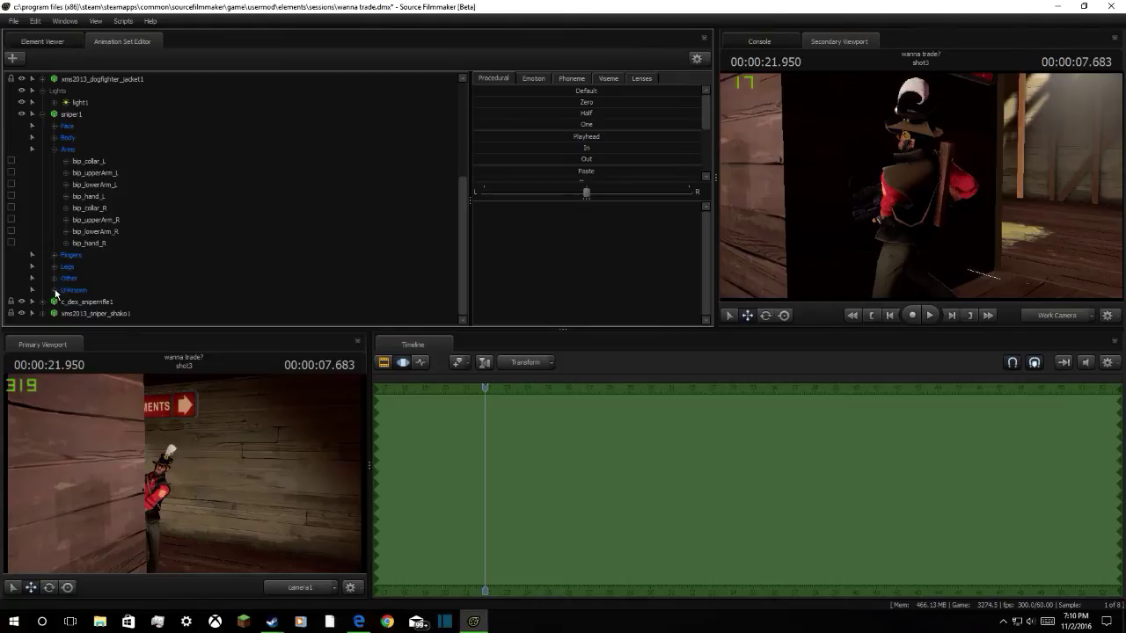
click(55, 291)
scroll(73, 281, down, 10)
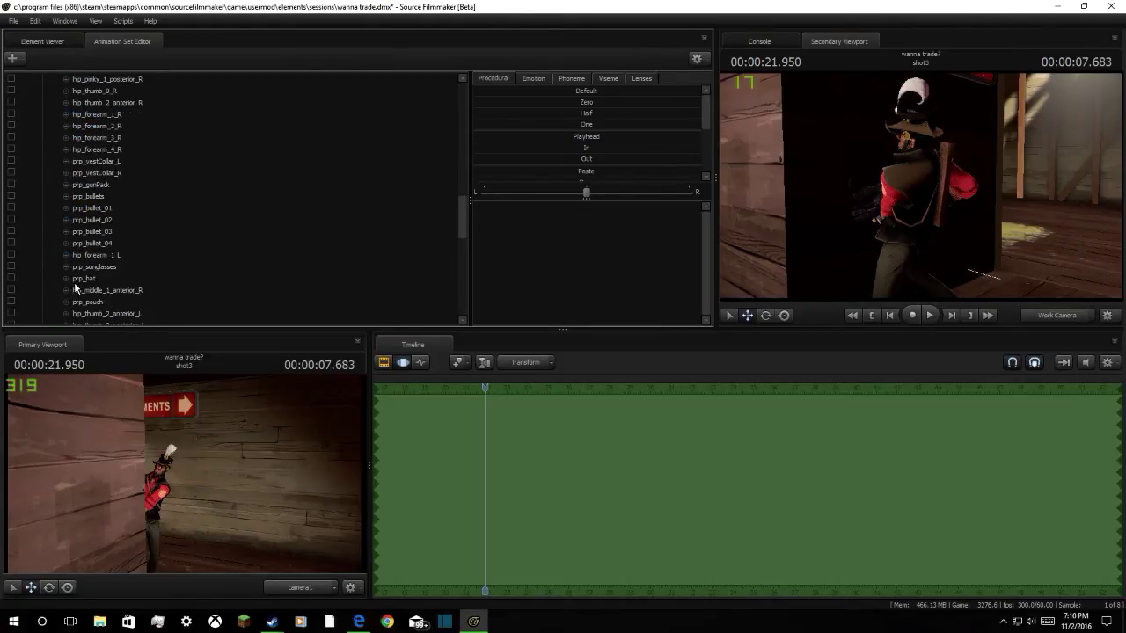
click(84, 279)
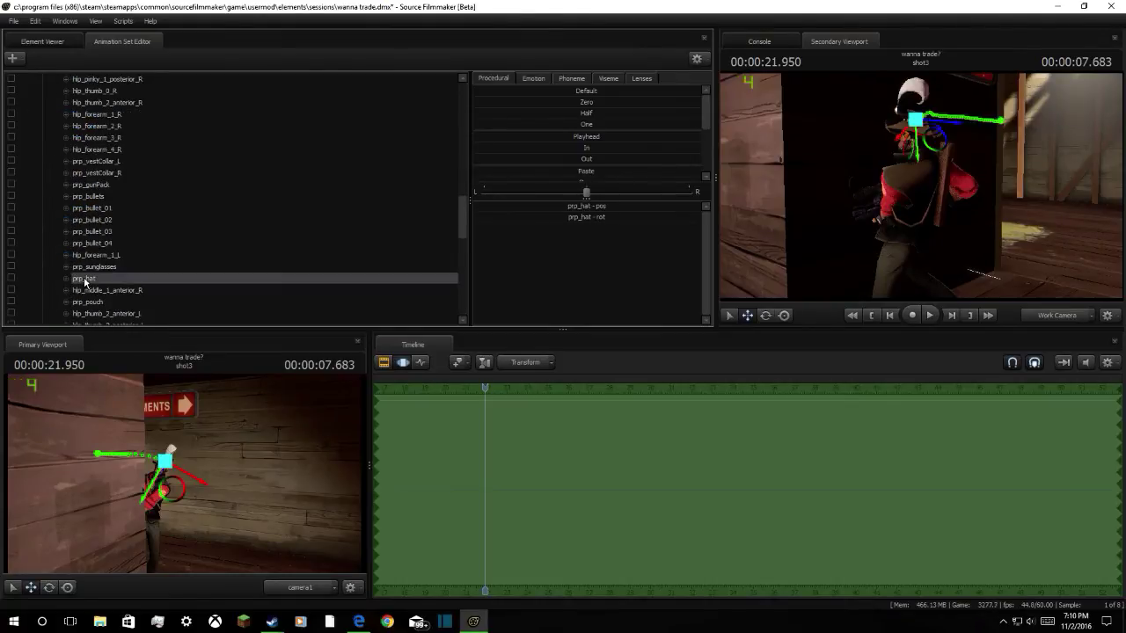
right_click(171, 281)
click(204, 309)
scroll(208, 290, down, 10)
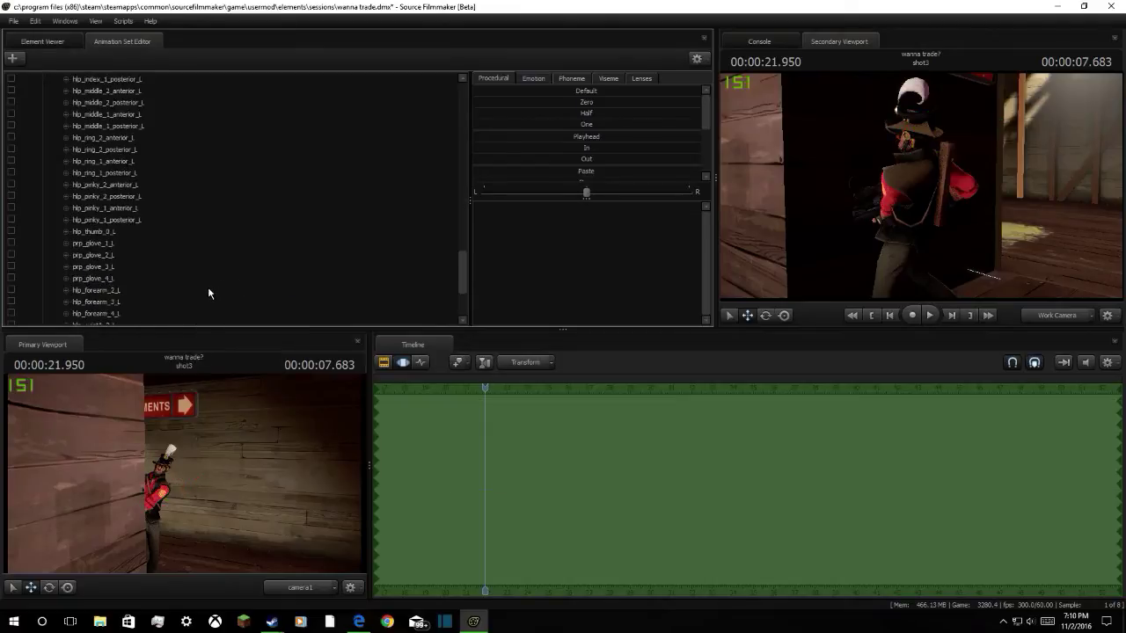
Shrink sniper1's original hat to the minimum with the prp_hat_scale control and check the sniper's head up close
click(219, 290)
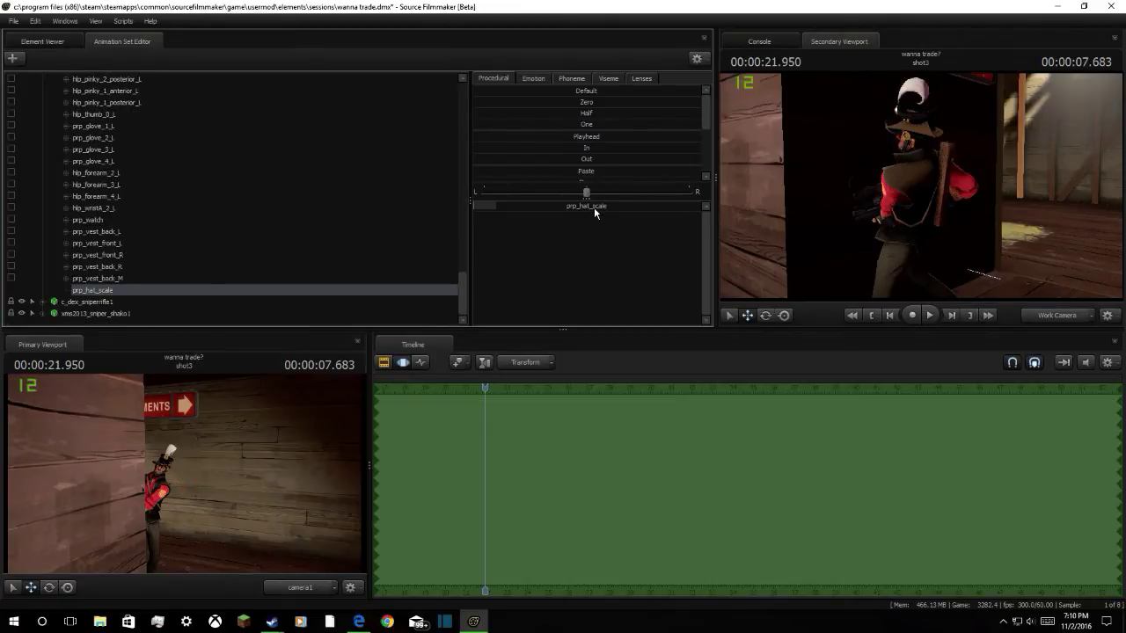
drag(593, 207, 246, 224)
drag(946, 130, 903, 116)
key(w)
key(d)
key(w)
key(w)
key(w)
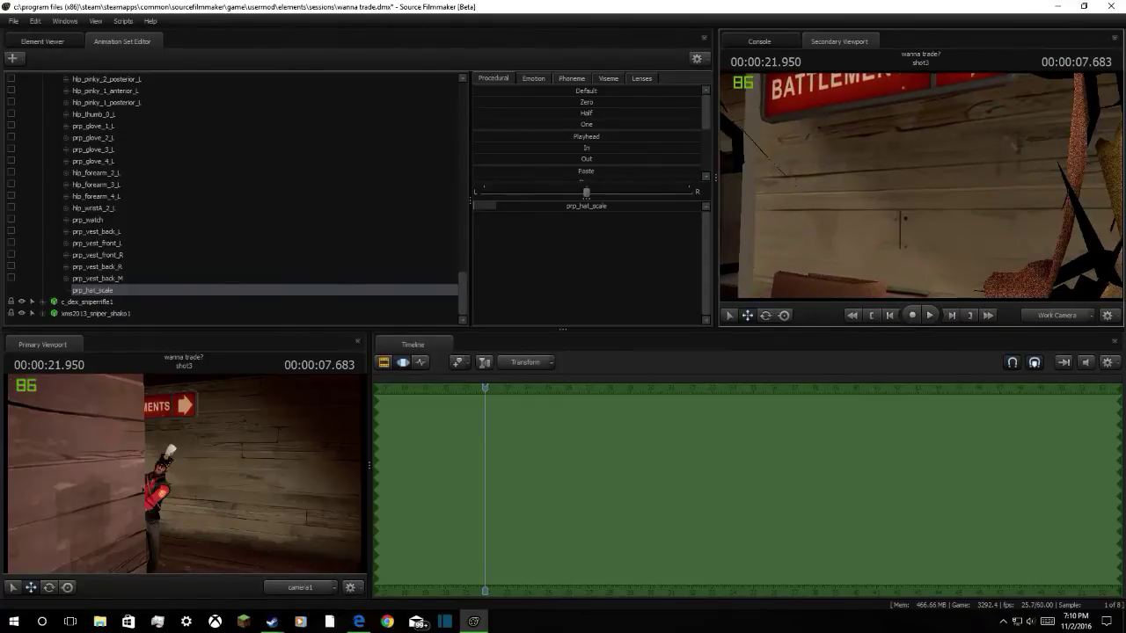
key(s)
drag(922, 186, 922, 190)
key(s)
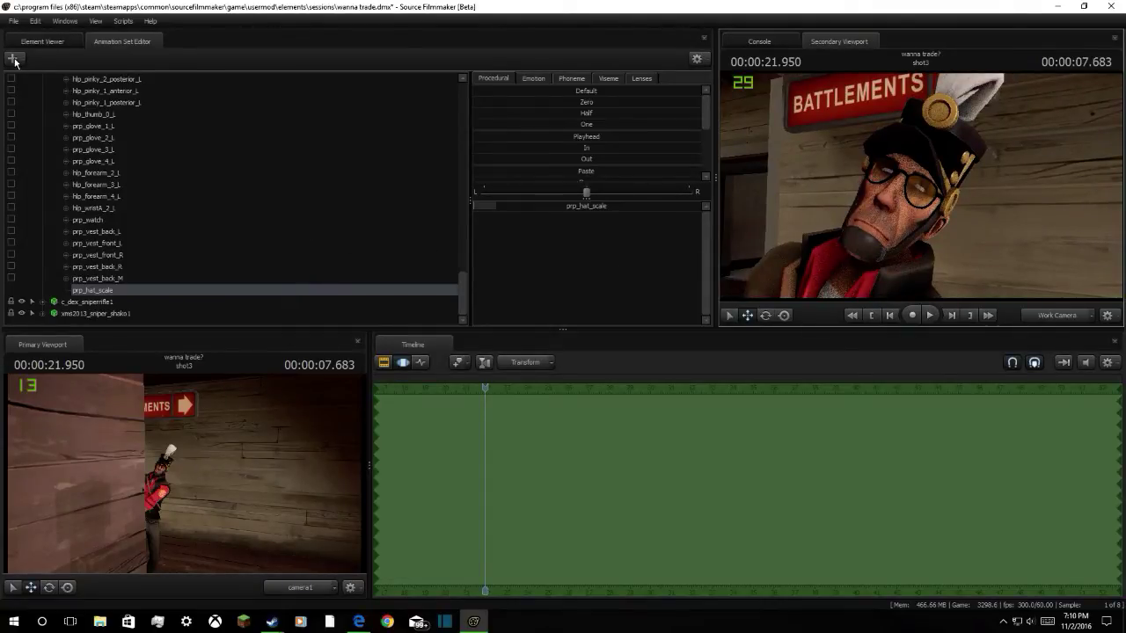
Try the Bushman's Bristles from Other Cosmetics on sniper1 and remove that beard again
scroll(67, 138, up, 10)
scroll(73, 152, up, 5)
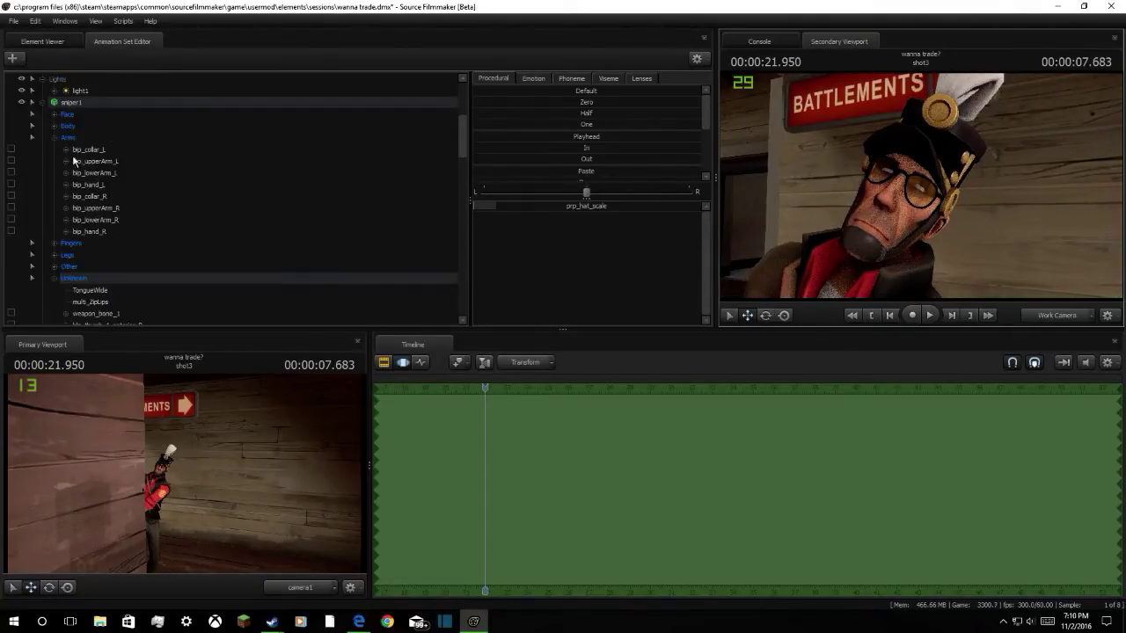
right_click(96, 101)
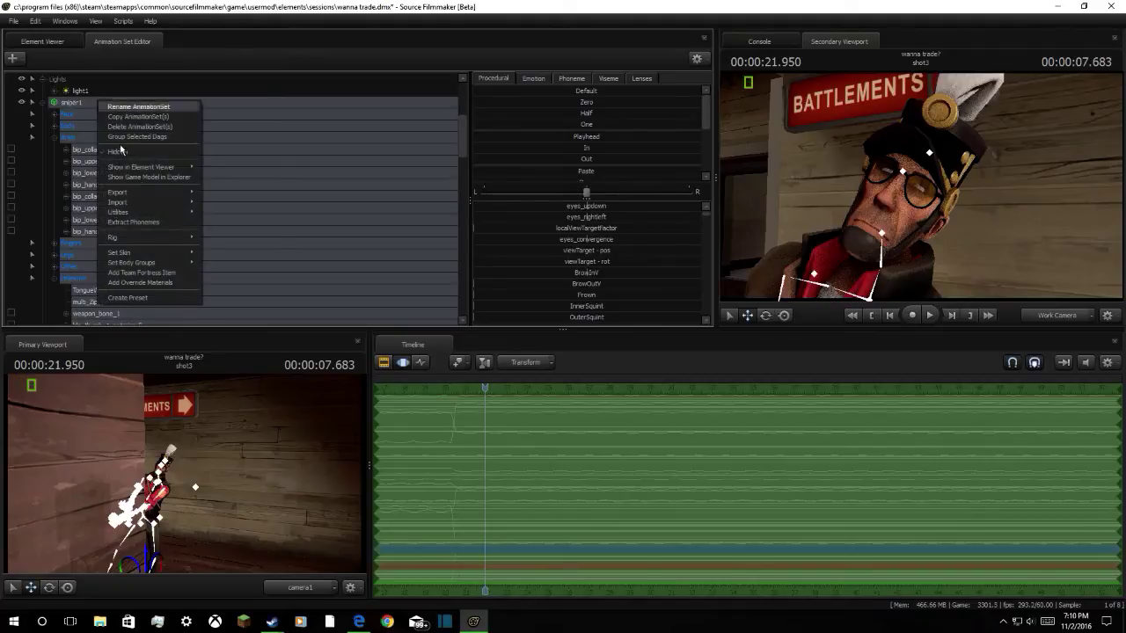
click(170, 271)
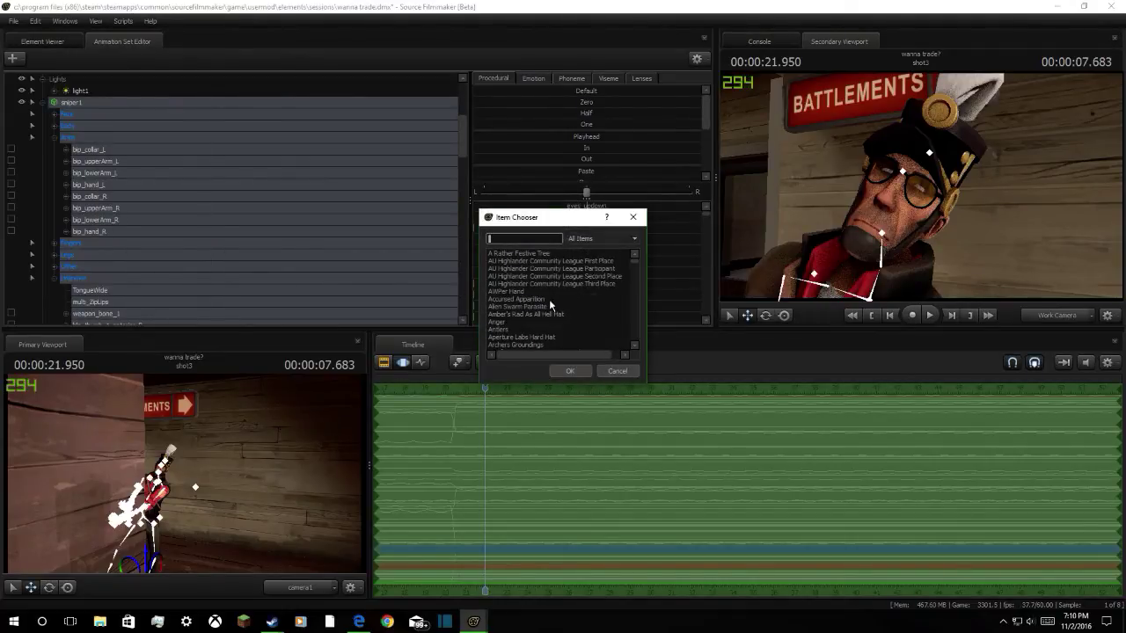
click(629, 239)
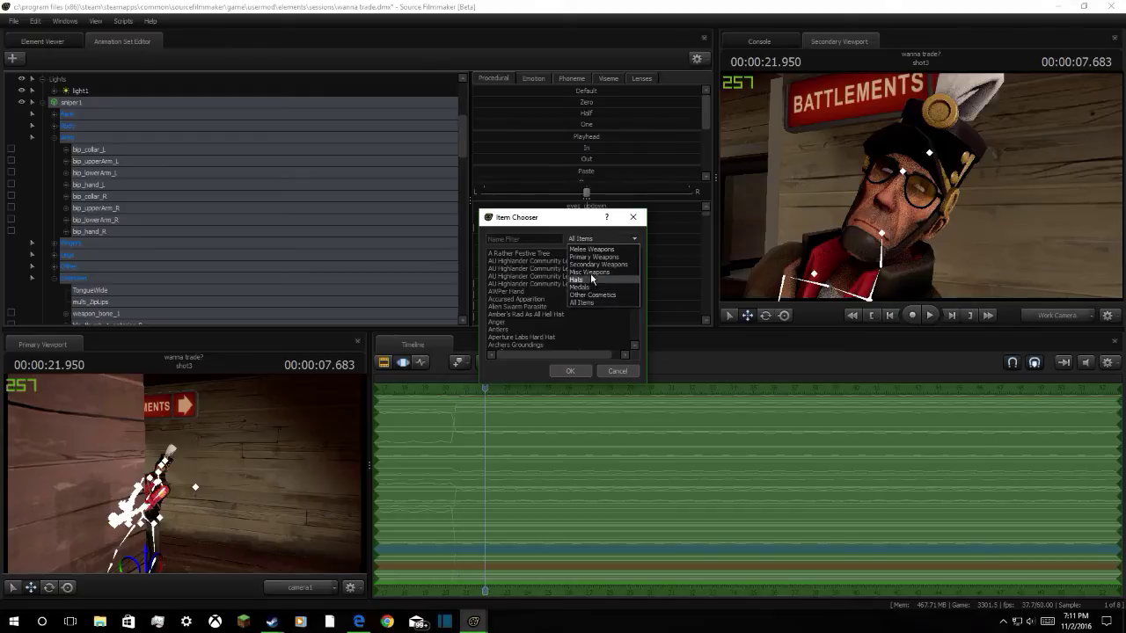
click(590, 295)
click(543, 322)
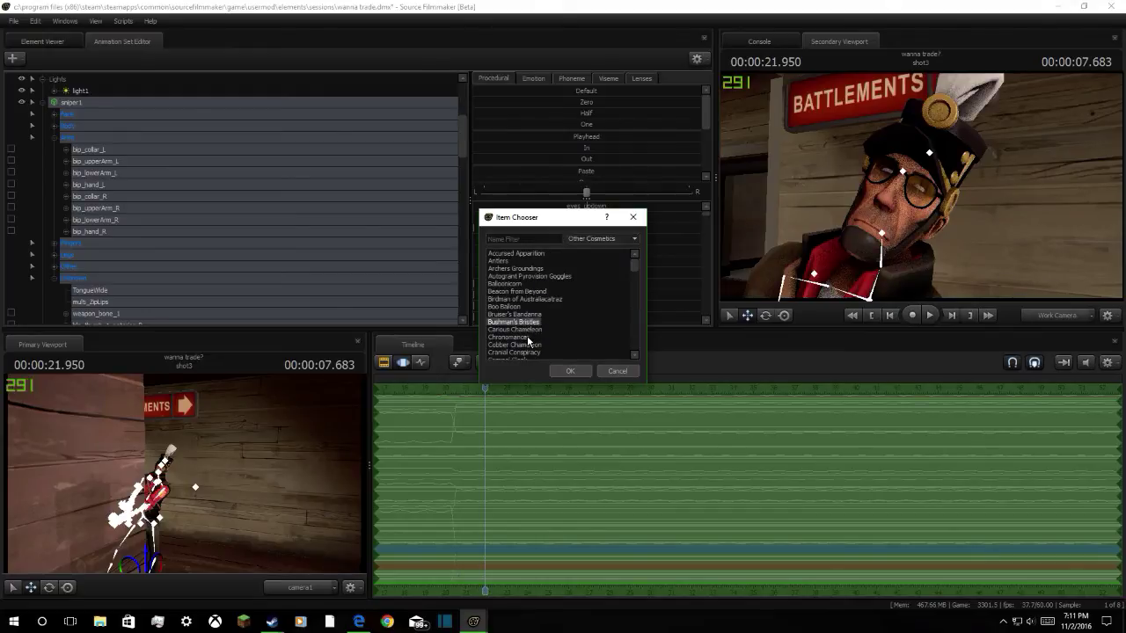
click(570, 370)
drag(889, 250, 888, 274)
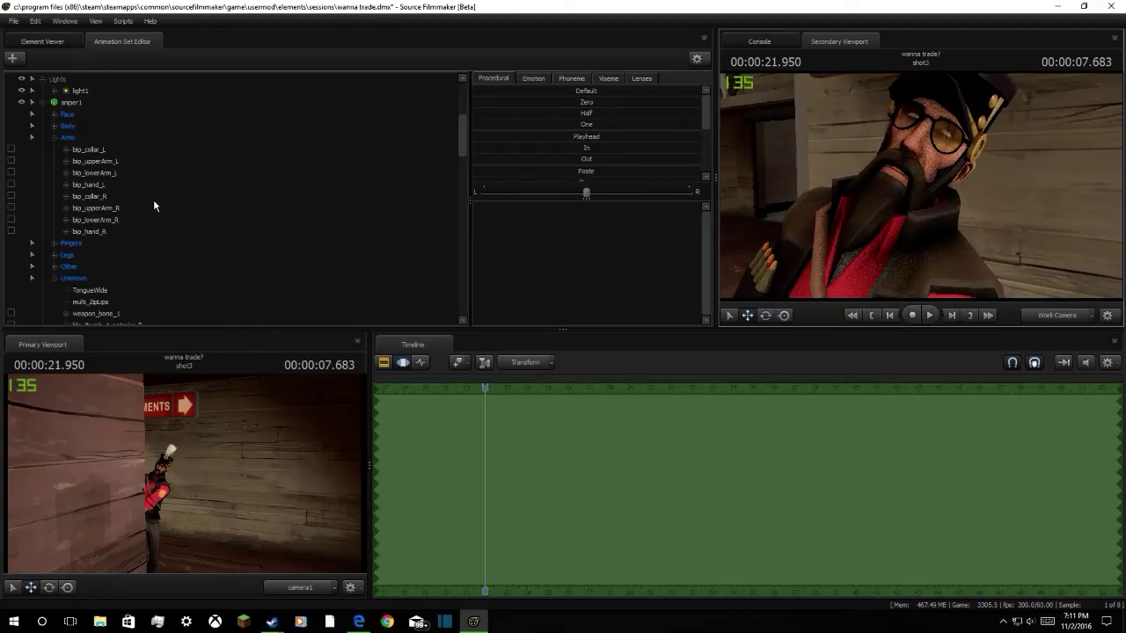
scroll(164, 204, down, 15)
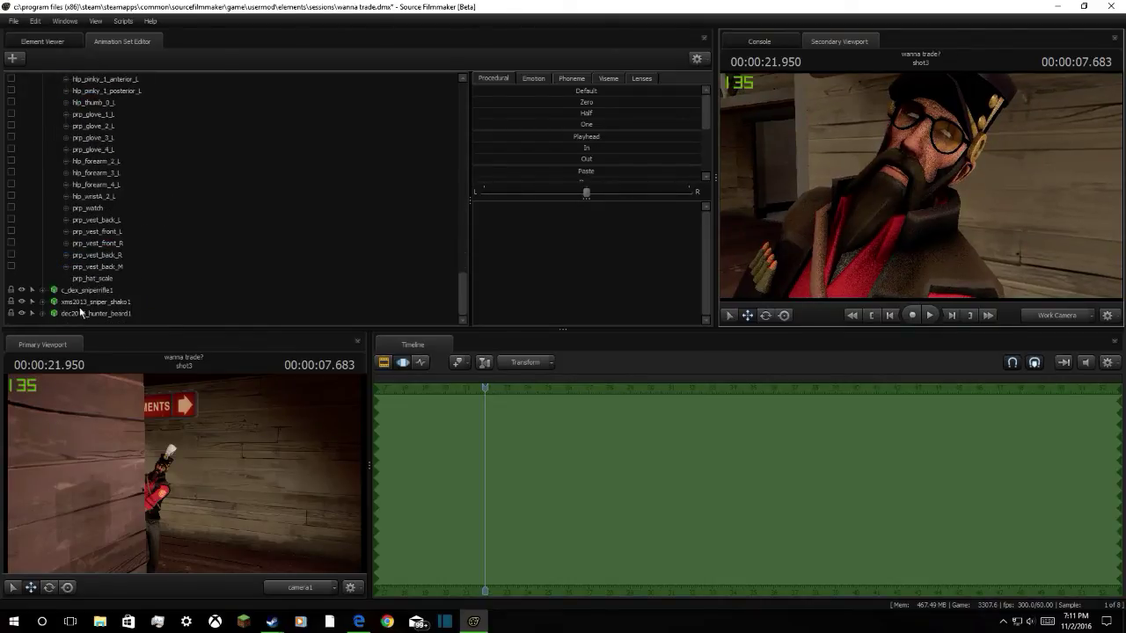
scroll(203, 211, up, 15)
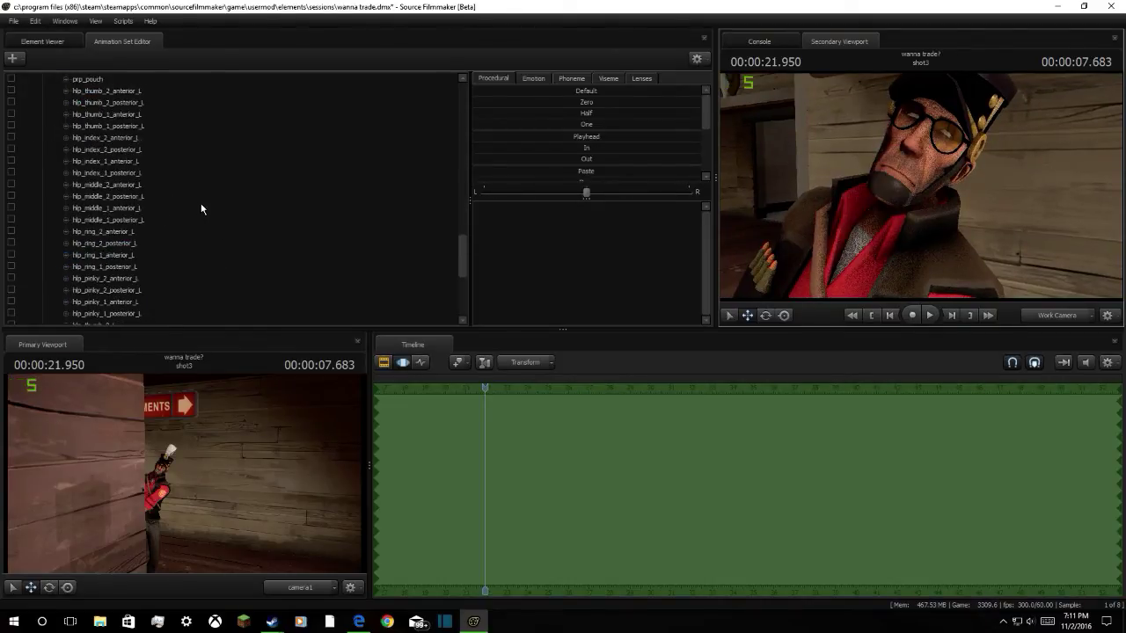
Look through the Other Cosmetics category, add the Snow Scoper to sniper1 and check the jacket up close
right_click(79, 103)
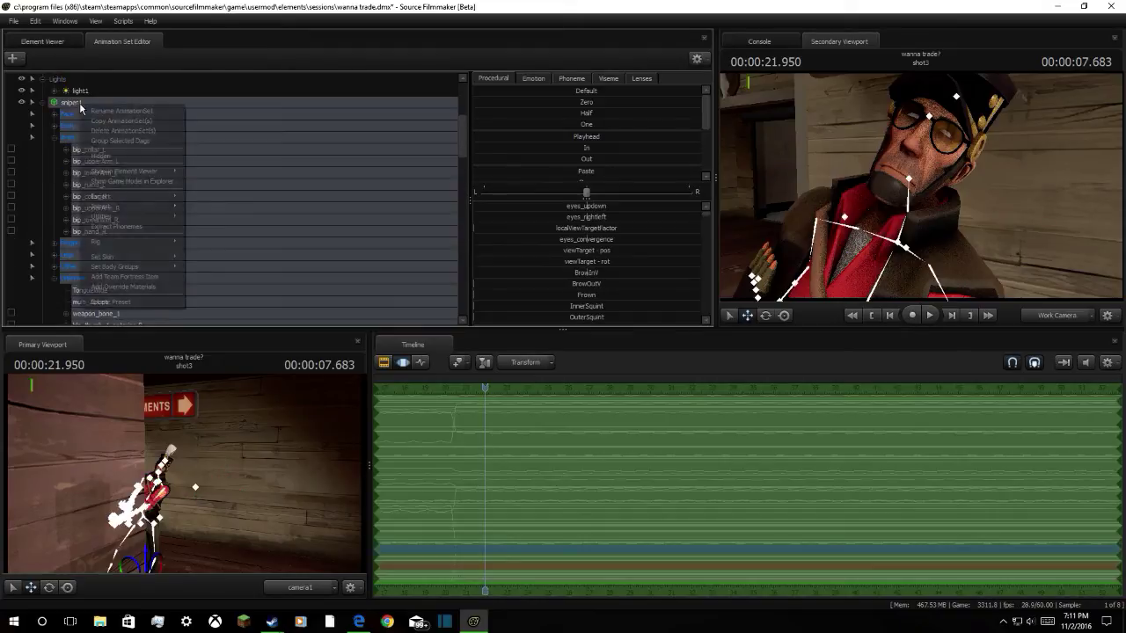
click(149, 279)
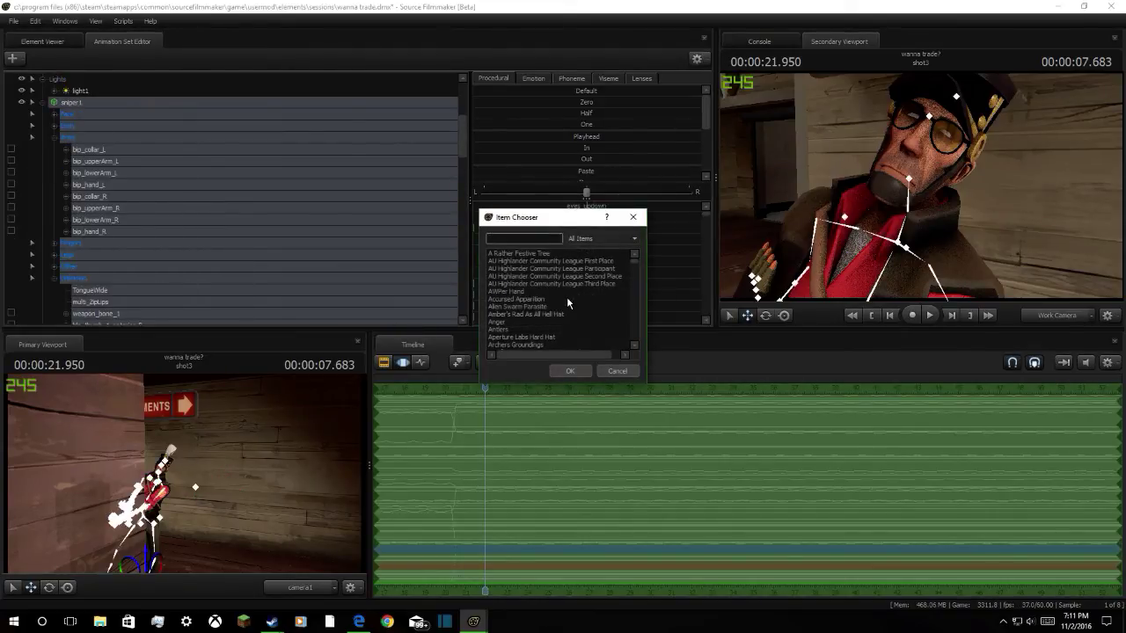
click(602, 238)
click(582, 299)
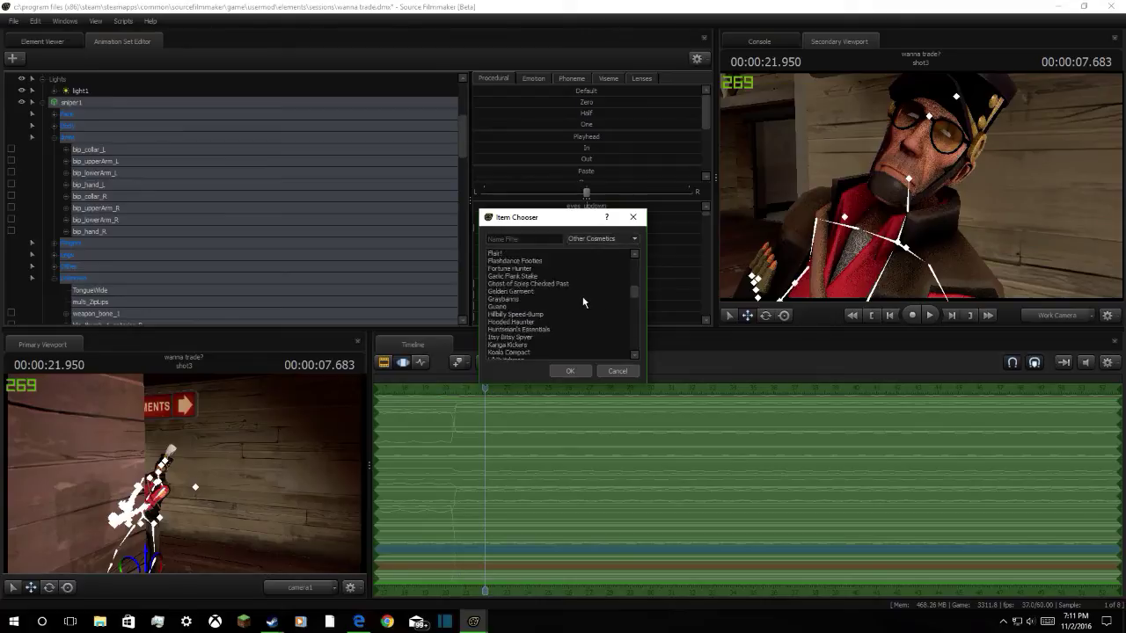
scroll(582, 297, down, 6)
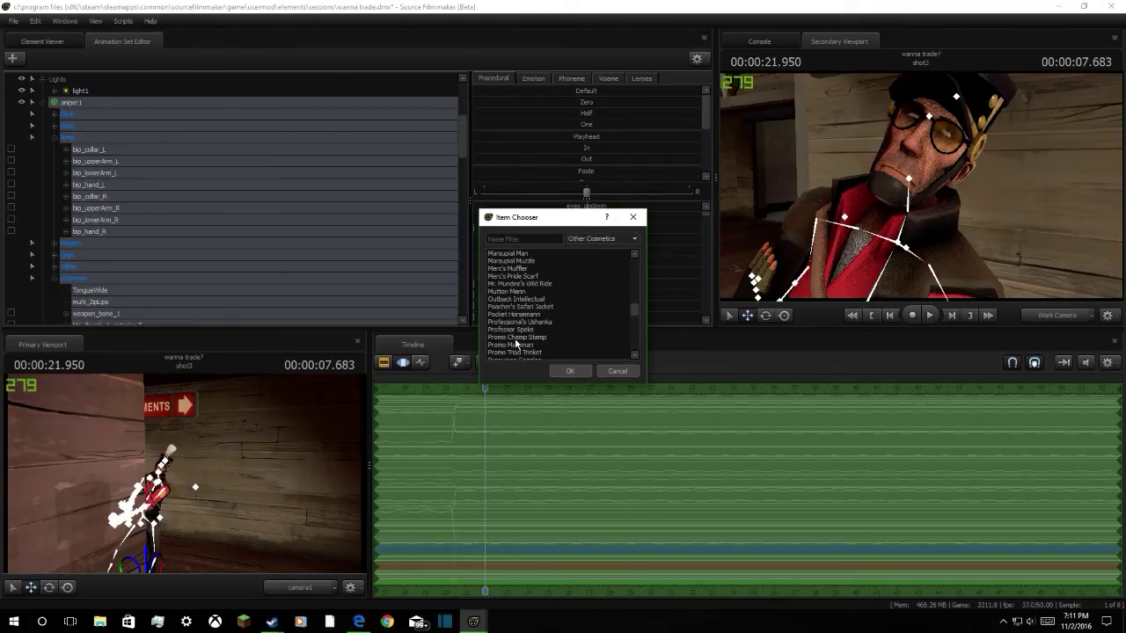
click(515, 352)
scroll(520, 335, down, 3)
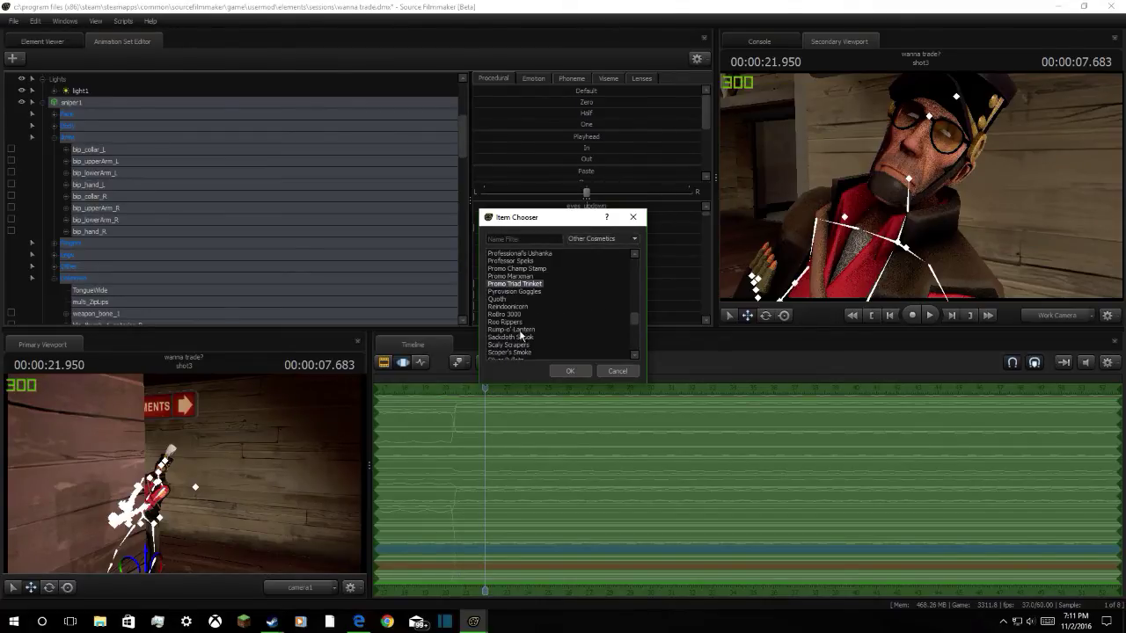
click(518, 315)
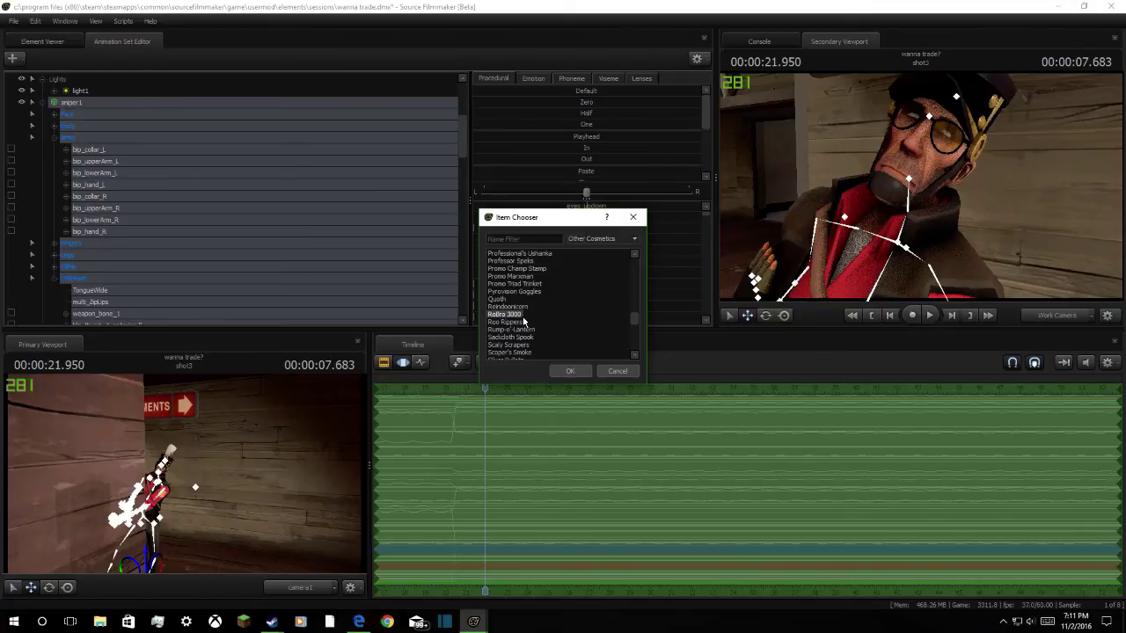
click(523, 307)
scroll(521, 338, down, 2)
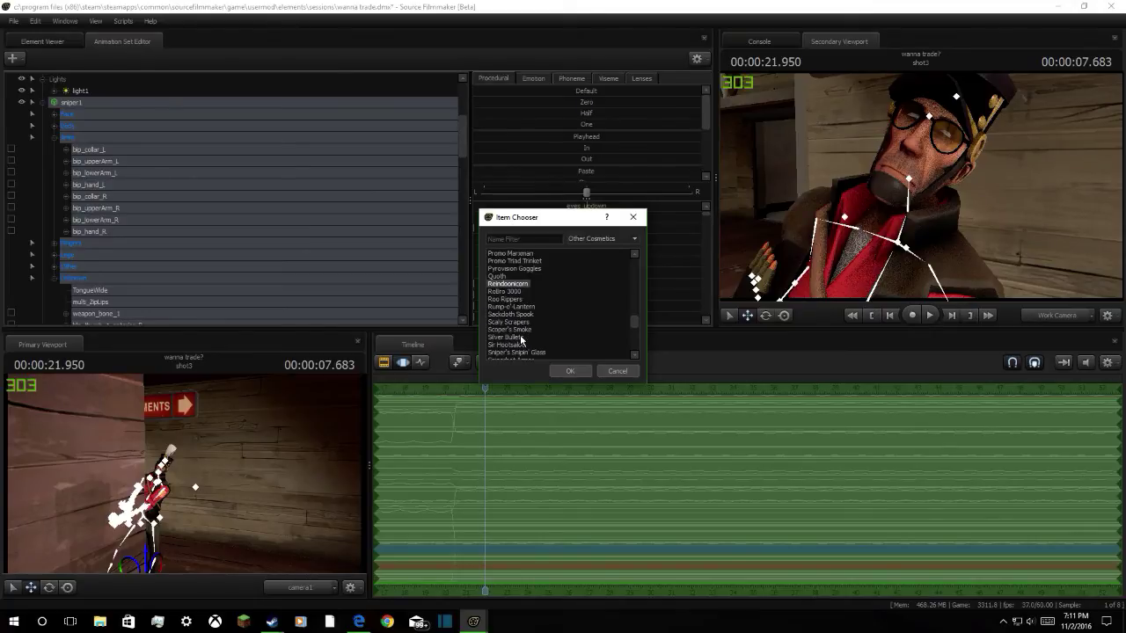
click(518, 339)
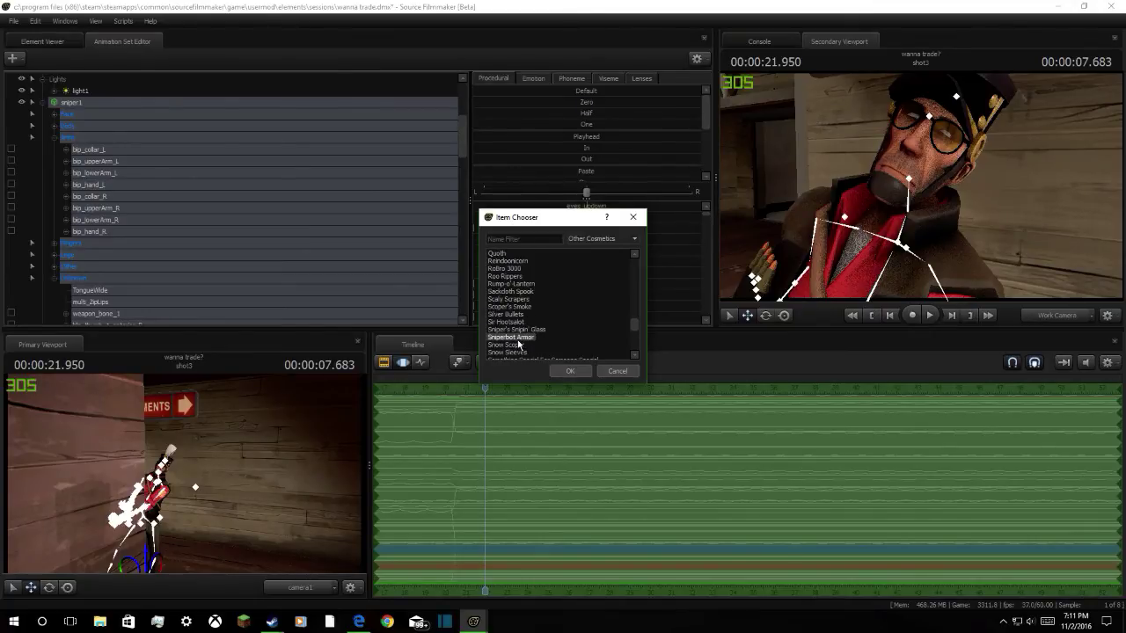
scroll(525, 347, down, 2)
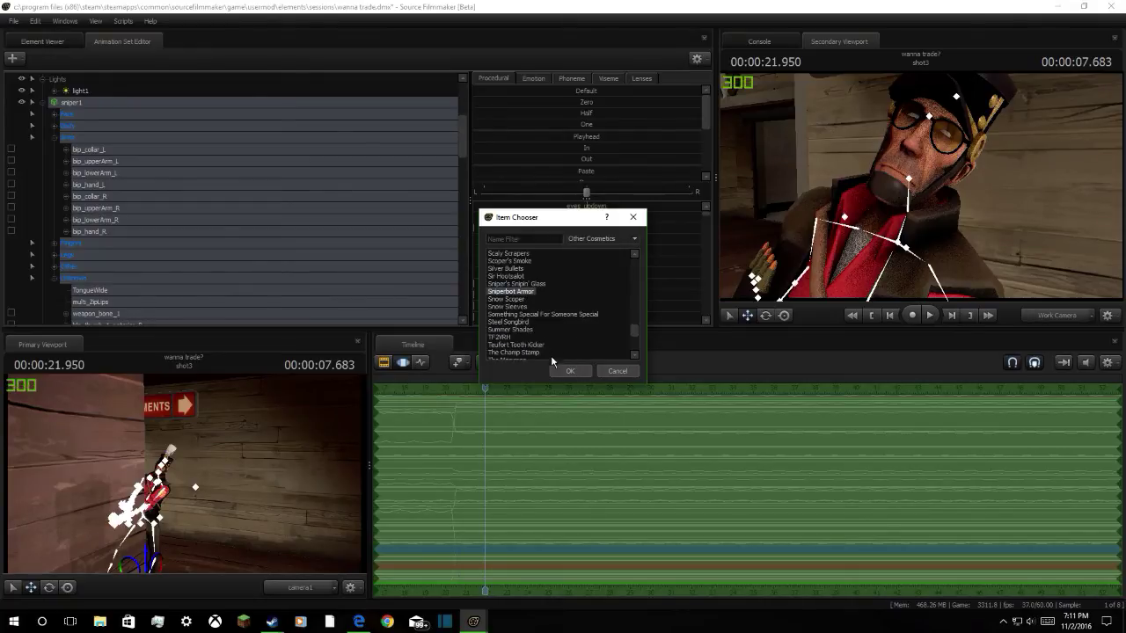
click(516, 338)
click(507, 299)
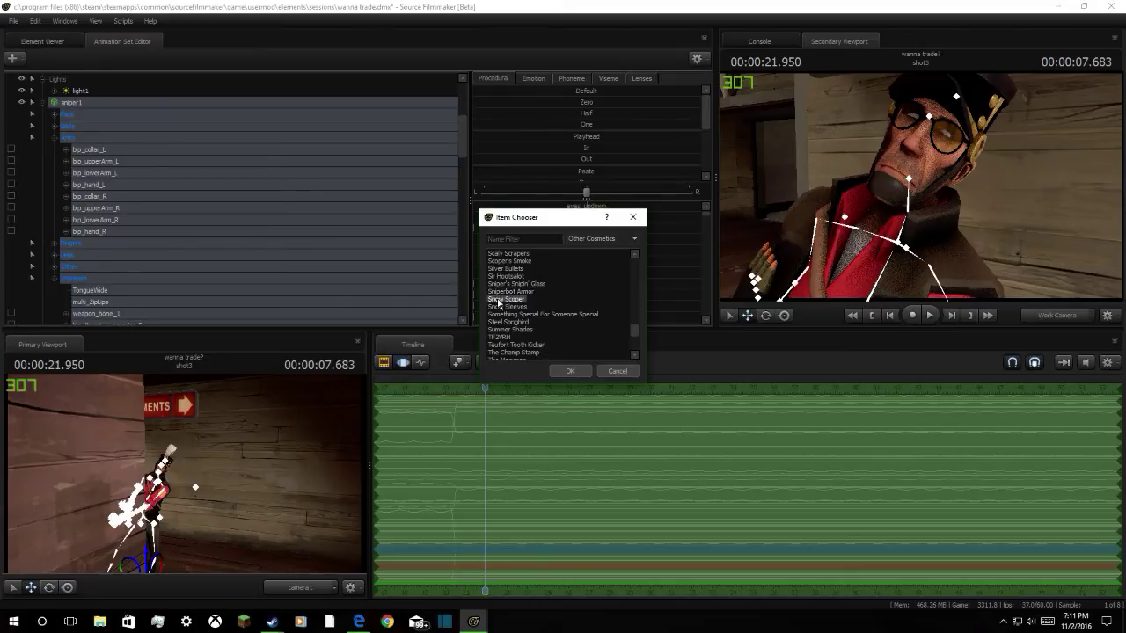
click(570, 370)
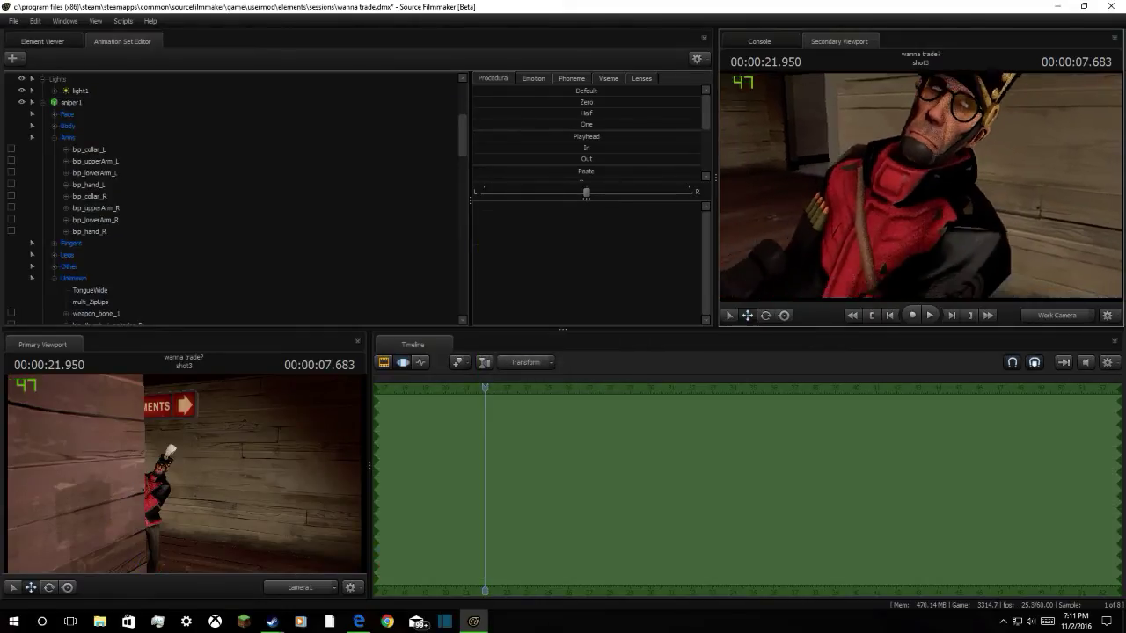
drag(922, 186, 1011, 186)
mouse_move(1059, 248)
mouse_down()
mouse_move(1087, 243)
mouse_move(1056, 246)
mouse_move(1078, 246)
mouse_up()
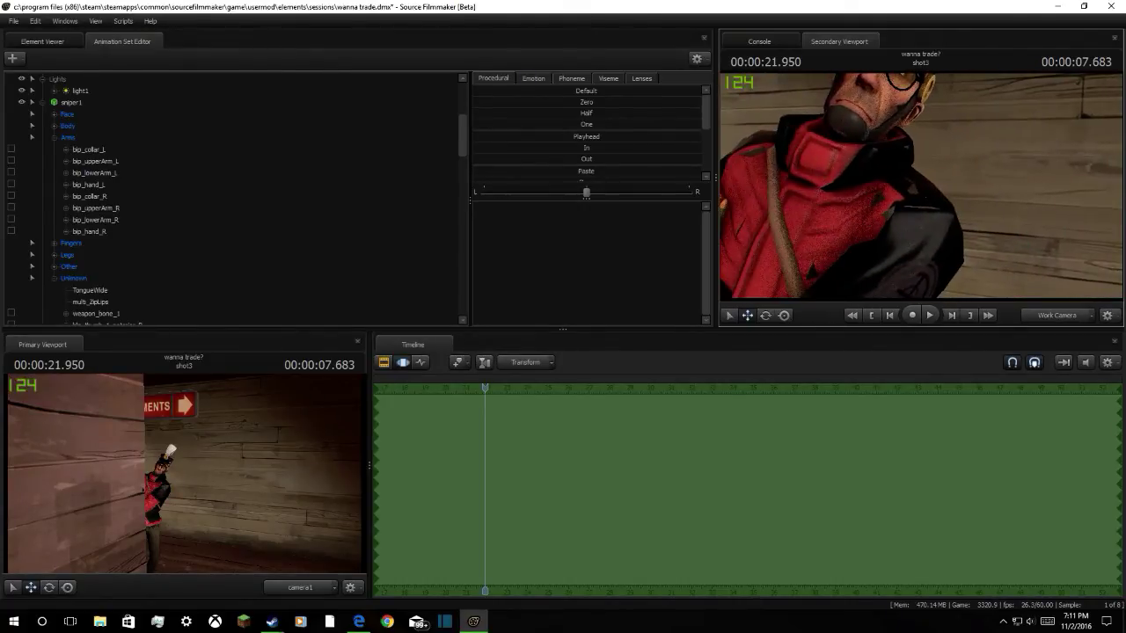
Find the vest bones in sniper1's Unknown group and add scale controls to all bones of that group
scroll(110, 203, down, 3)
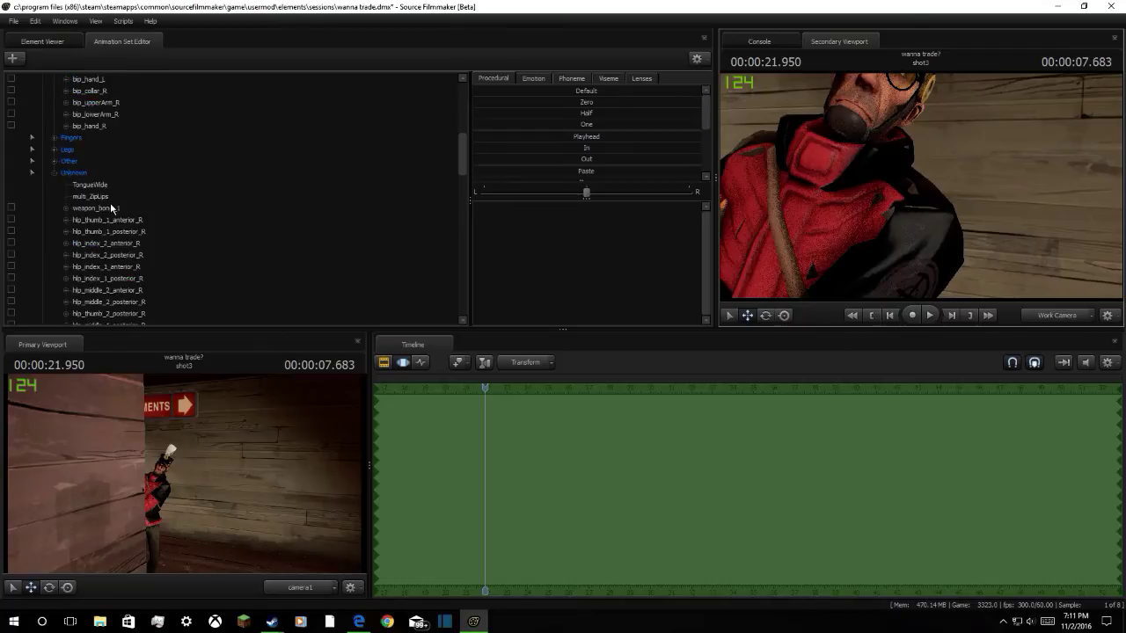
scroll(110, 203, down, 3)
scroll(175, 261, down, 15)
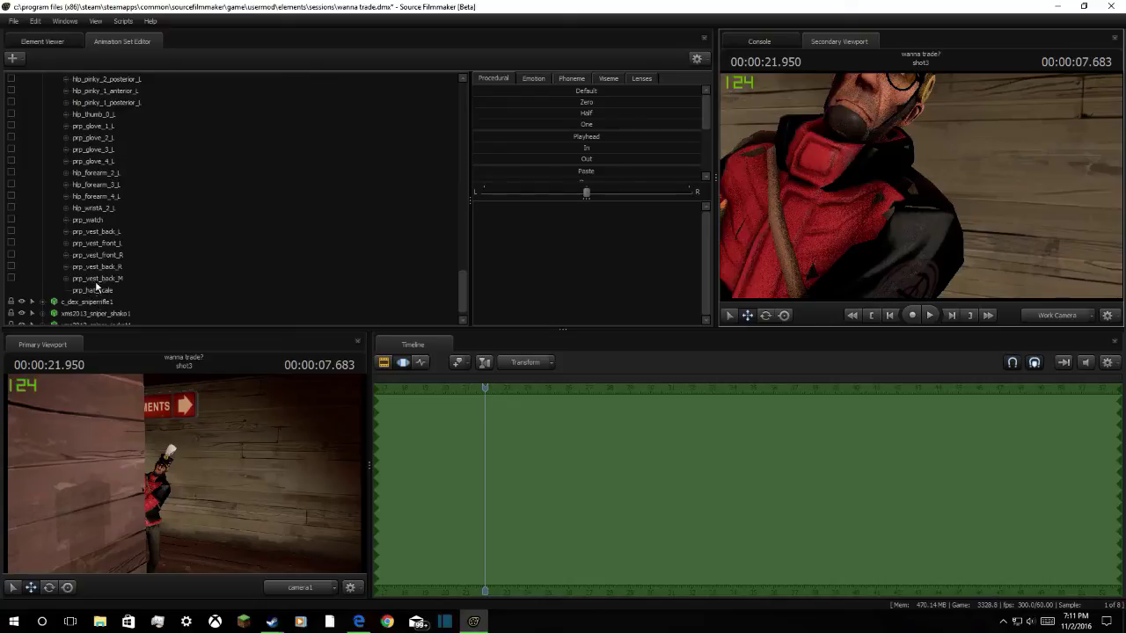
click(99, 280)
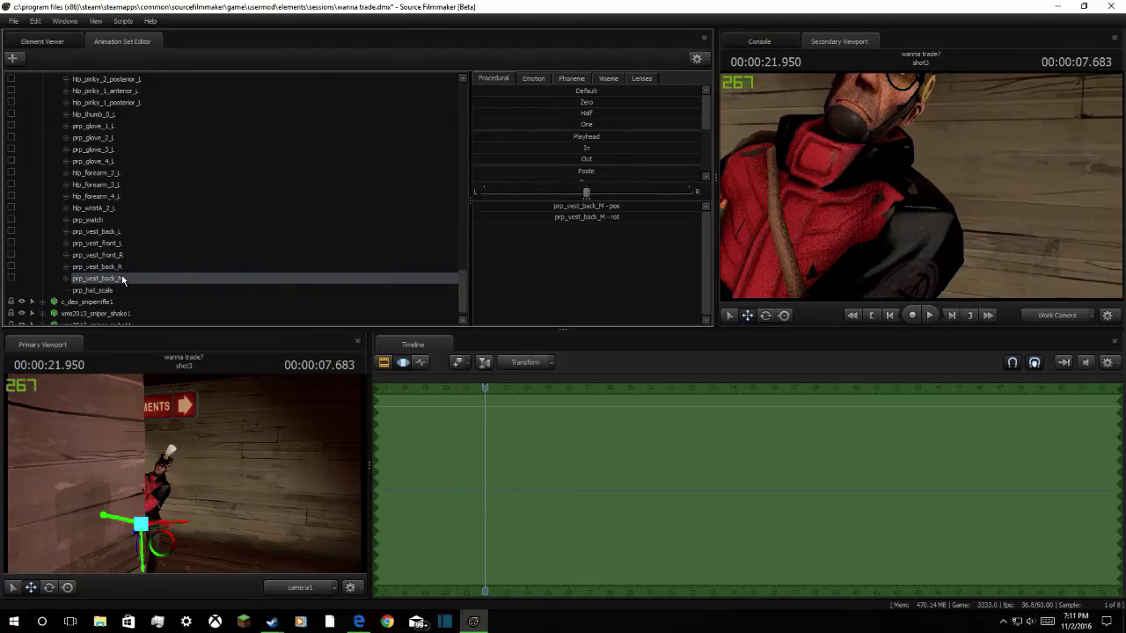
scroll(121, 266, up, 10)
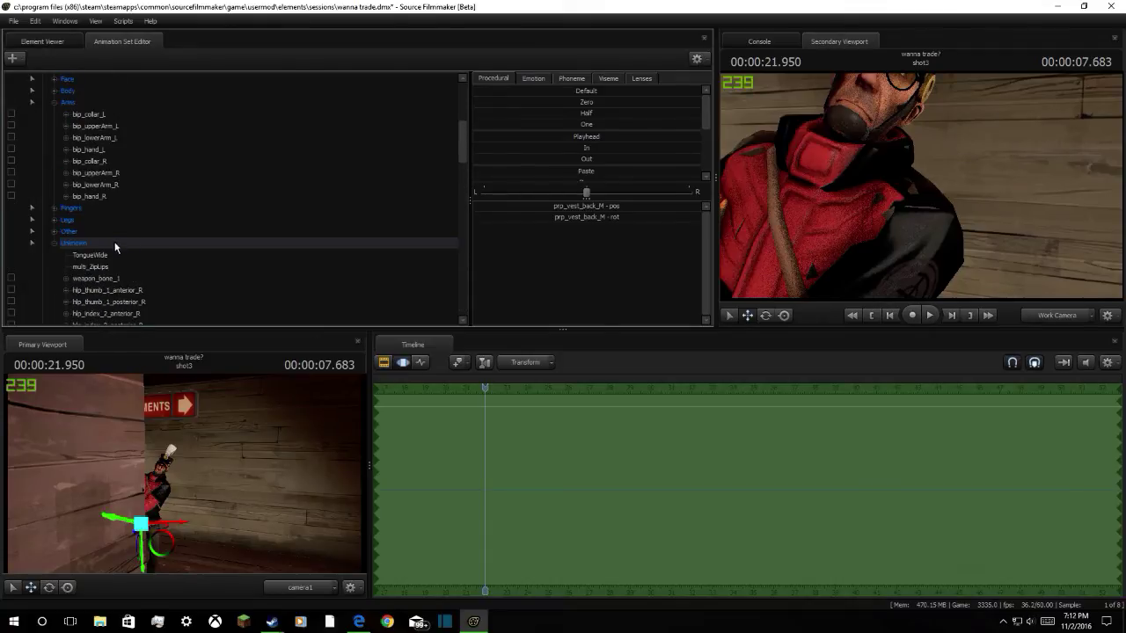
right_click(112, 248)
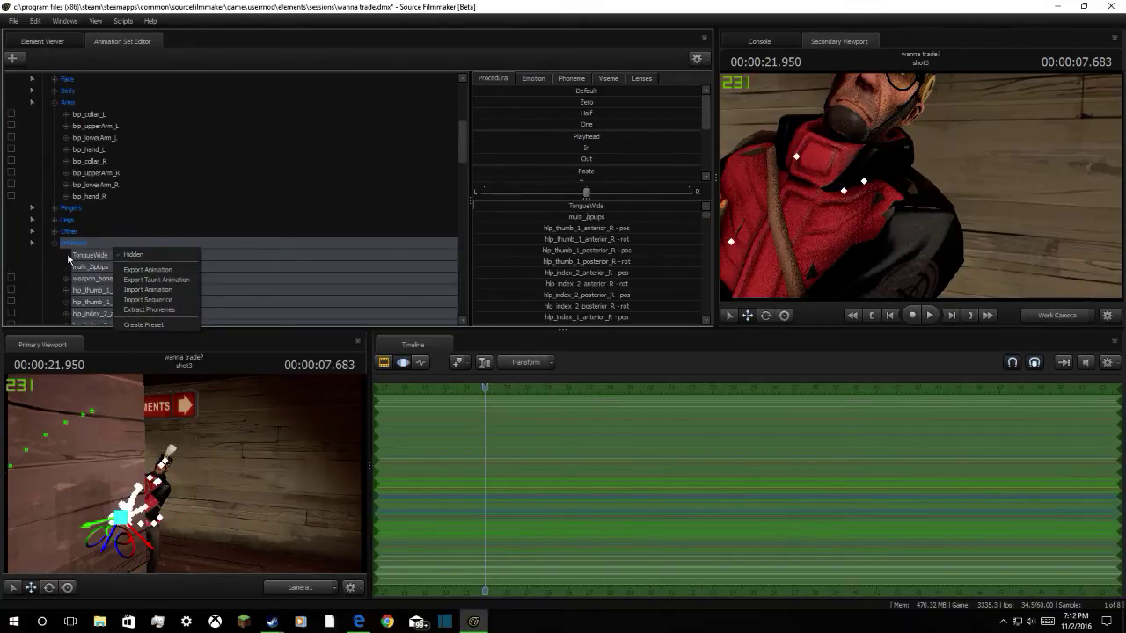
right_click(68, 255)
right_click(80, 255)
right_click(73, 295)
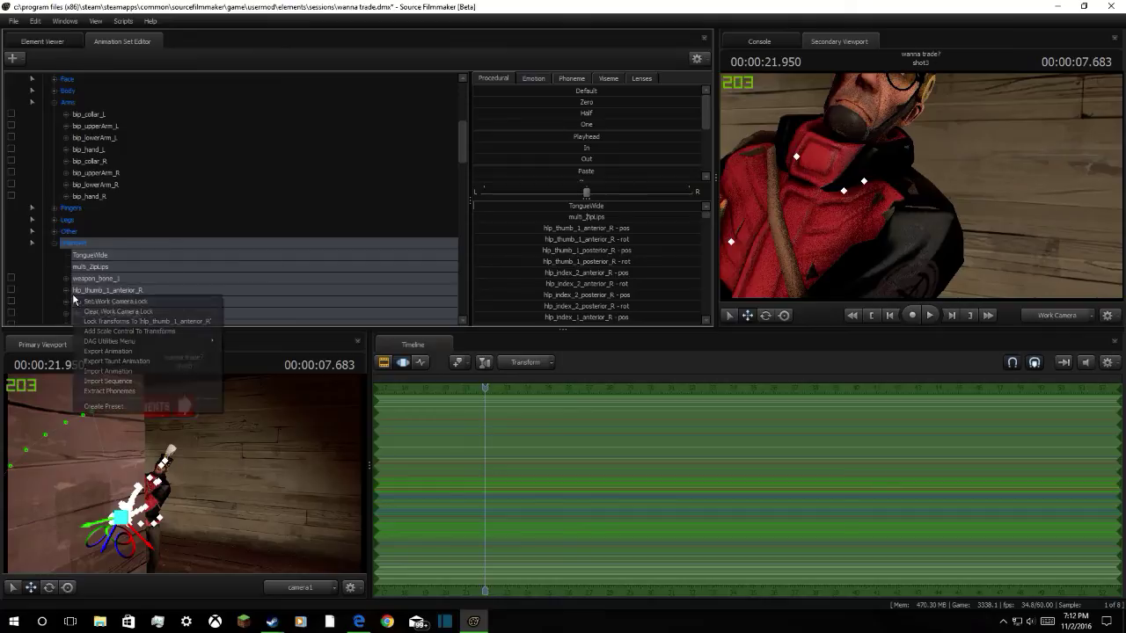
click(130, 332)
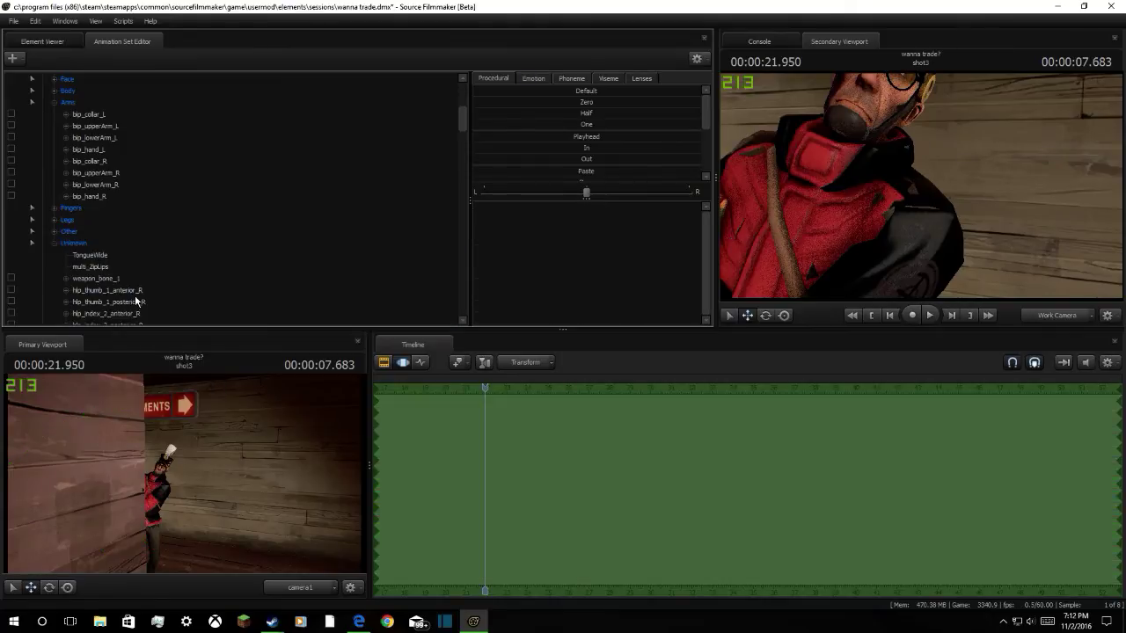
Select sniper1's prp_vest_back_L_scale control and bring the sniper's back into view in the work camera
scroll(143, 273, down, 15)
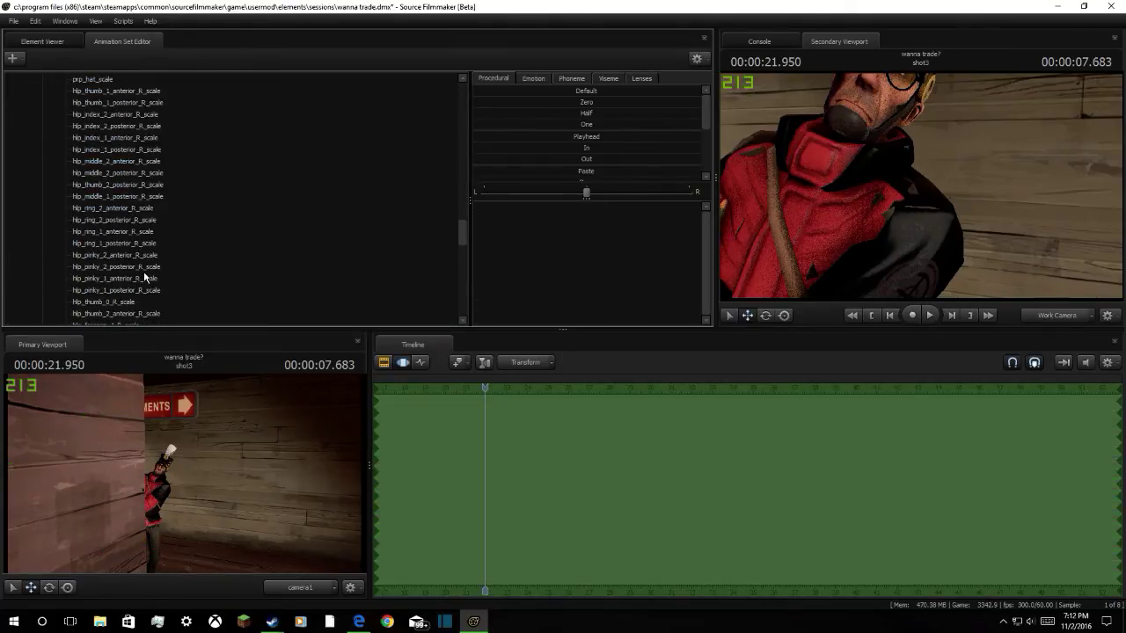
scroll(143, 225, down, 4)
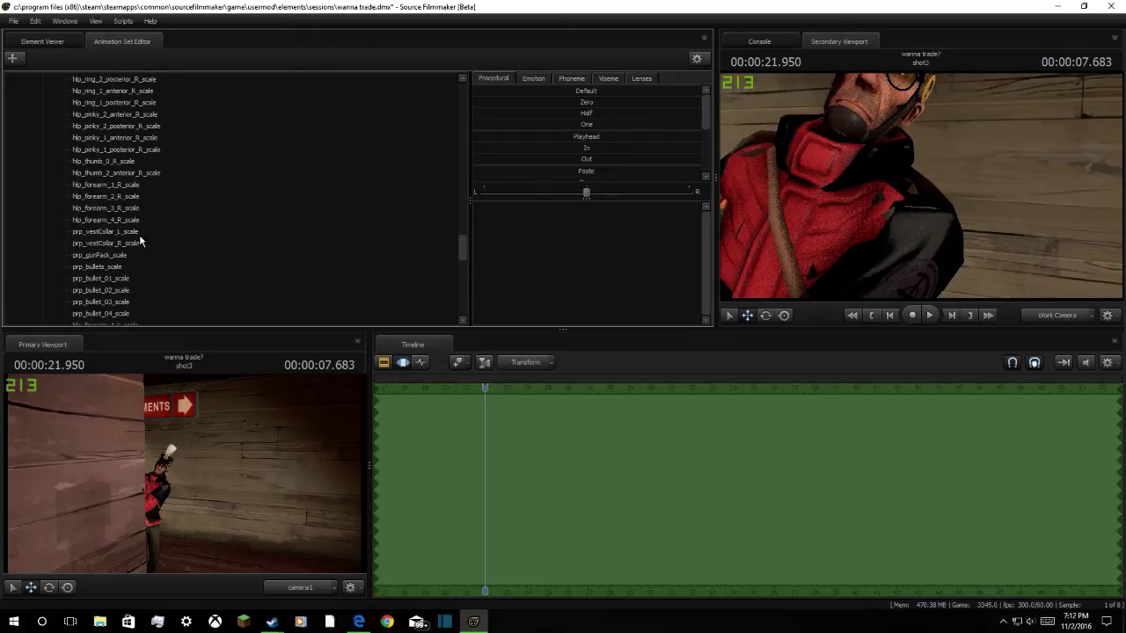
scroll(132, 229, down, 12)
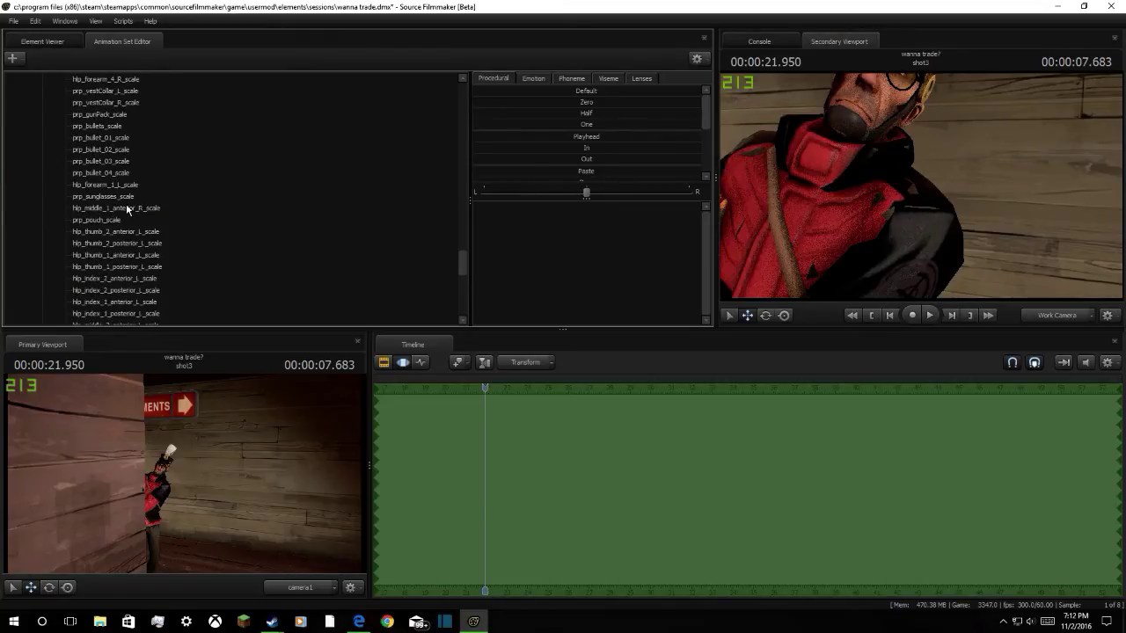
scroll(139, 267, down, 2)
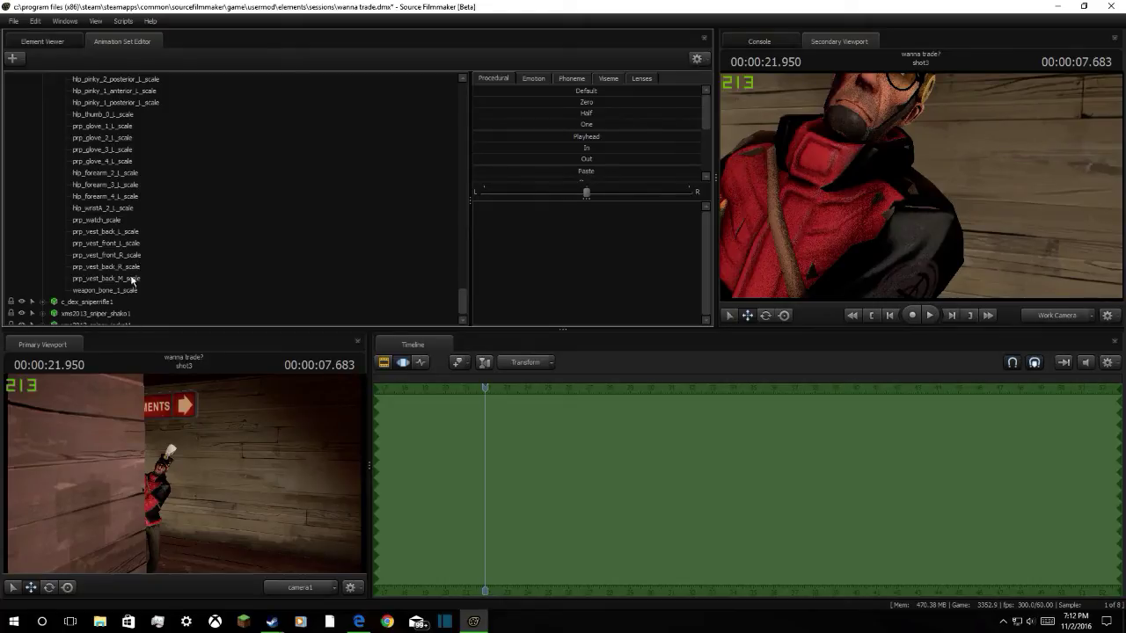
click(115, 229)
key(F3)
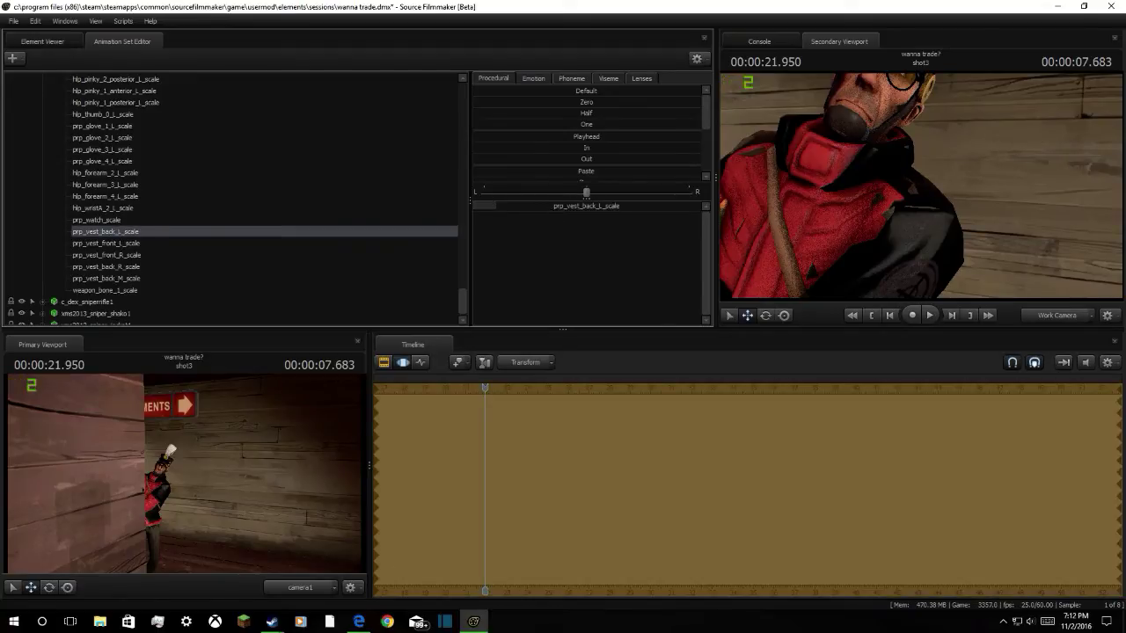
key(s)
drag(933, 227, 793, 199)
key(w)
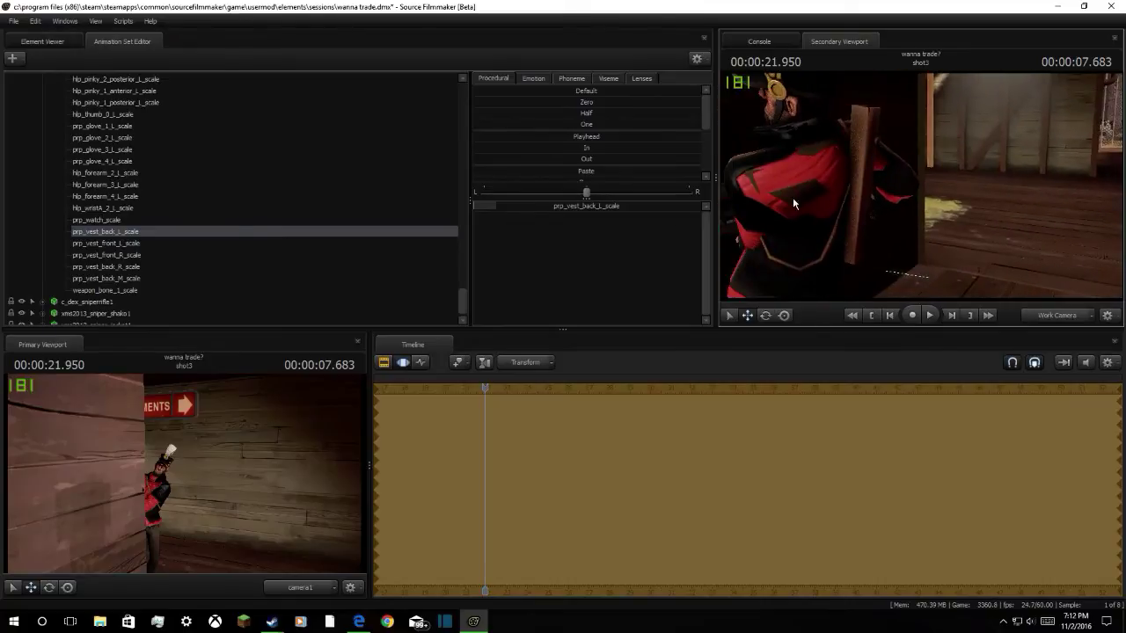
Shrink sniper1's front and back vest bones, including prp_vest_back_M, to the minimum with their scale controls
click(211, 243)
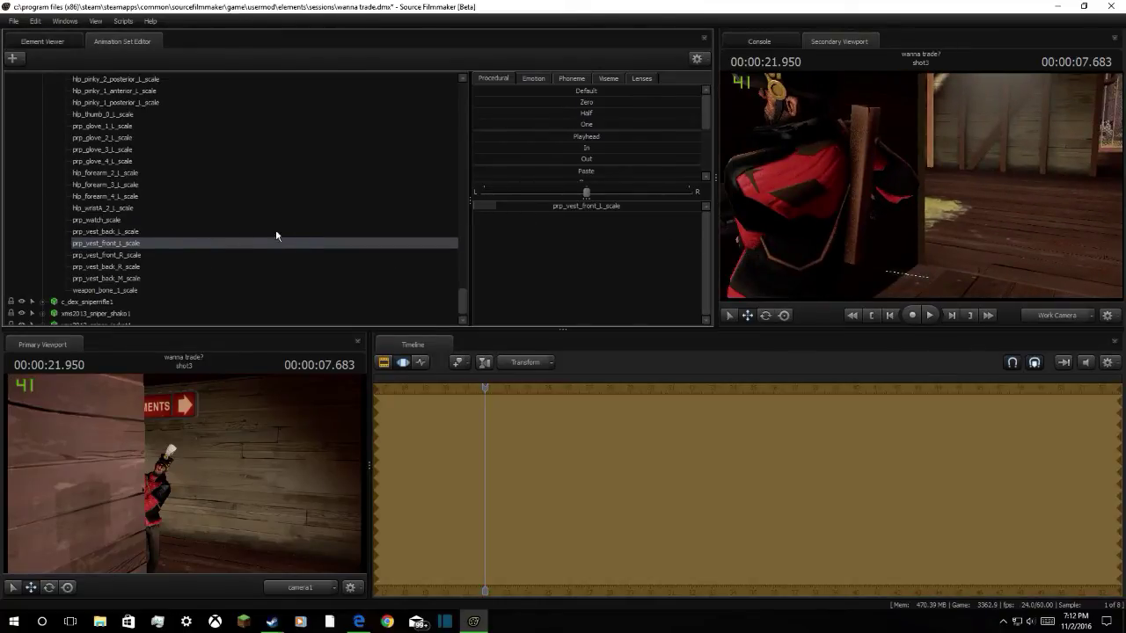
click(109, 255)
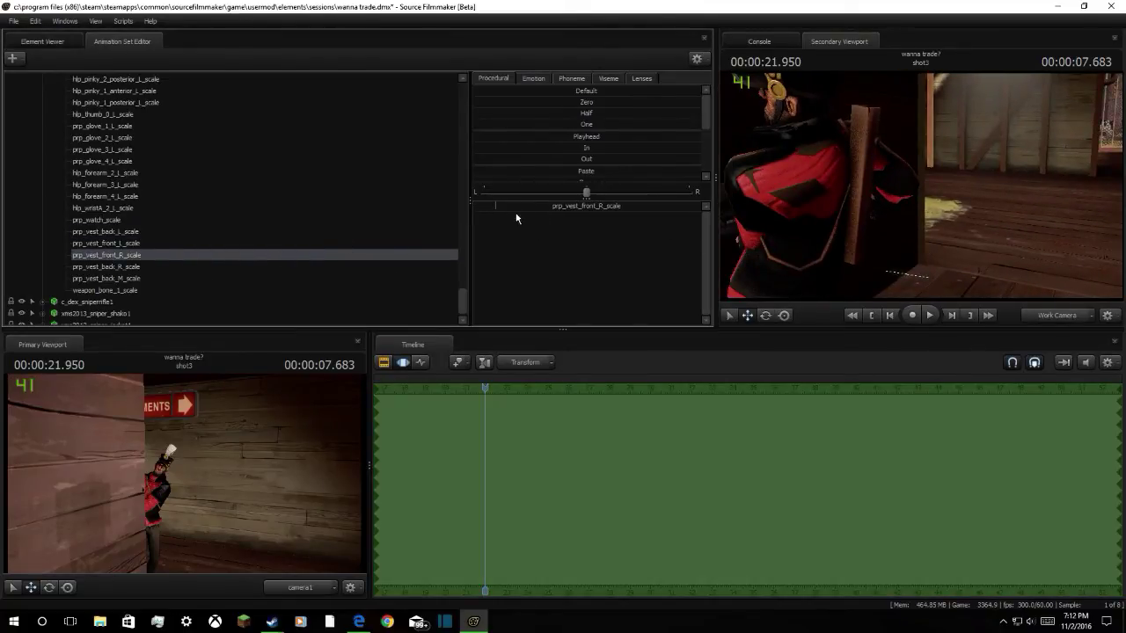
click(191, 266)
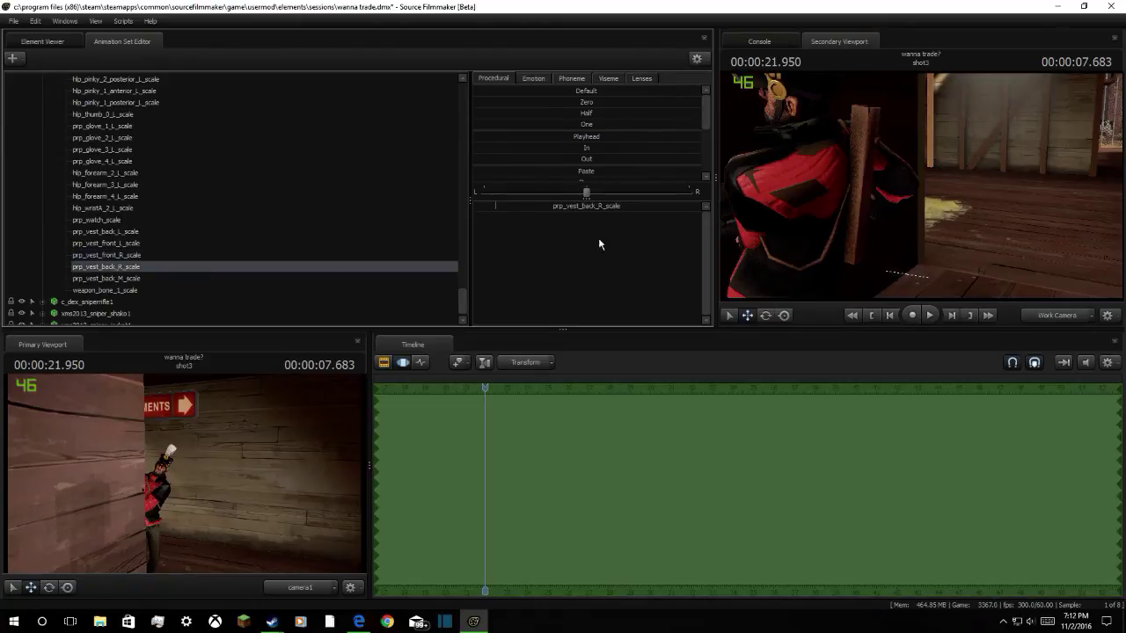
drag(576, 208, 537, 209)
click(168, 279)
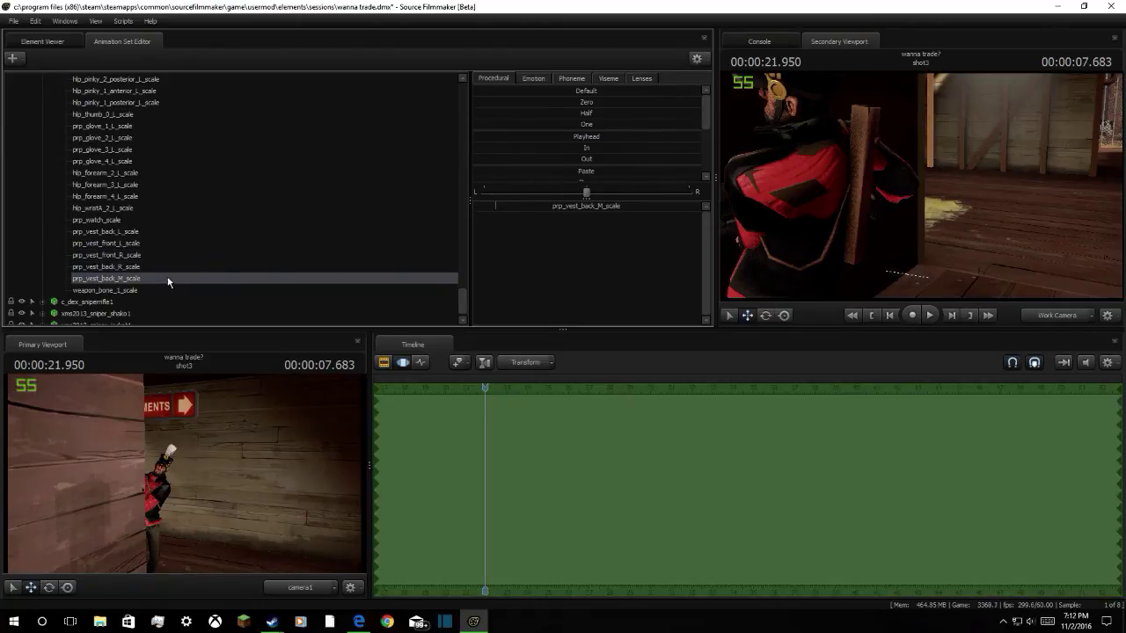
drag(1032, 202, 972, 195)
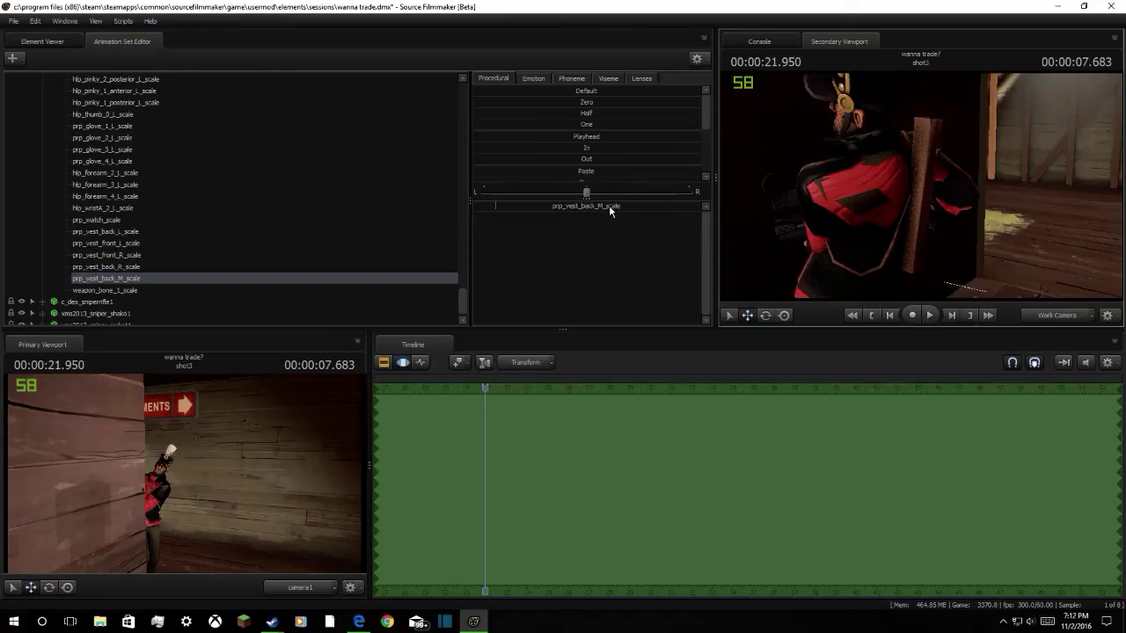
Shrink sniper1's weapon_bone_1 and hlp_wristA_2_L bones to the minimum with their scale controls
click(111, 290)
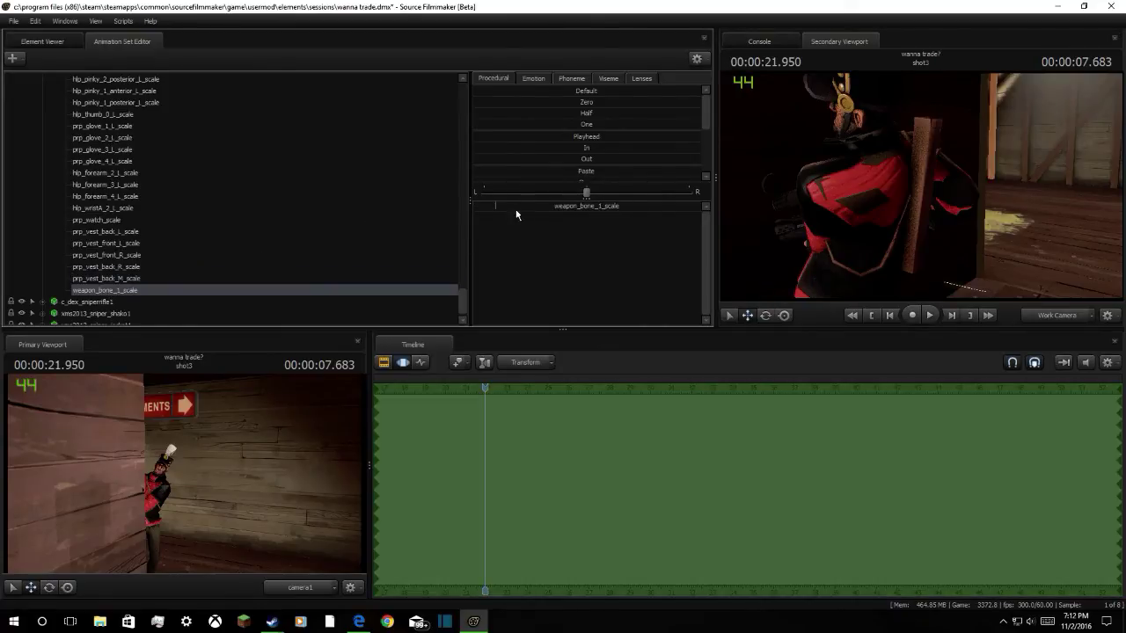
drag(516, 212, 600, 211)
click(103, 207)
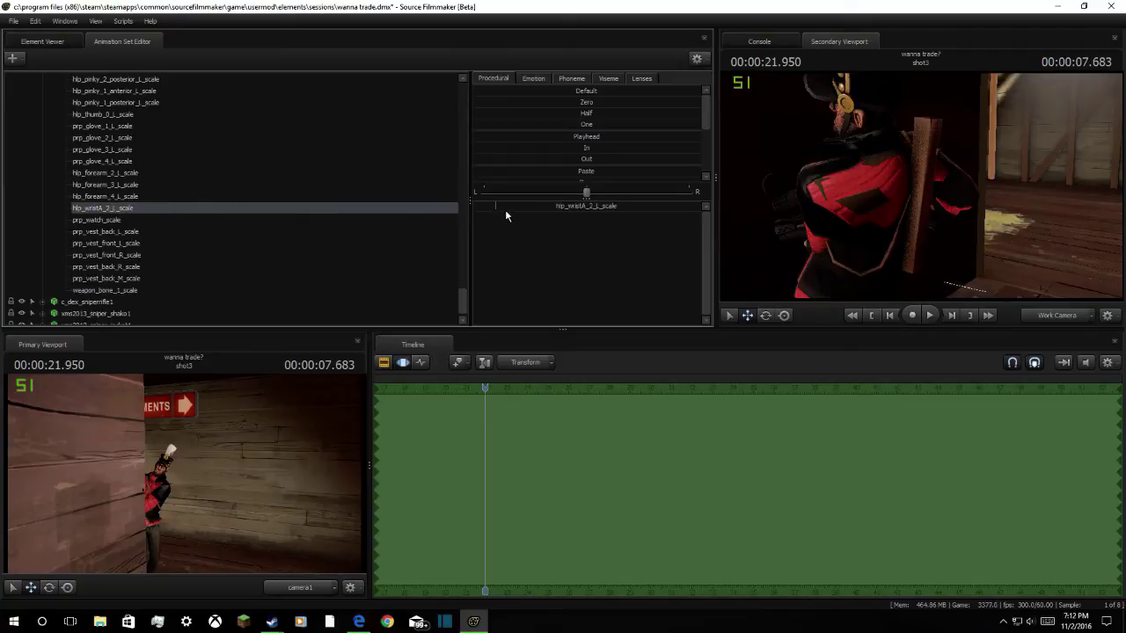
Shrink sniper1's hlp_thumb_1_anterior_L and hlp_thumb_1_posterior_L bones to the minimum with their scale controls
scroll(287, 229, up, 10)
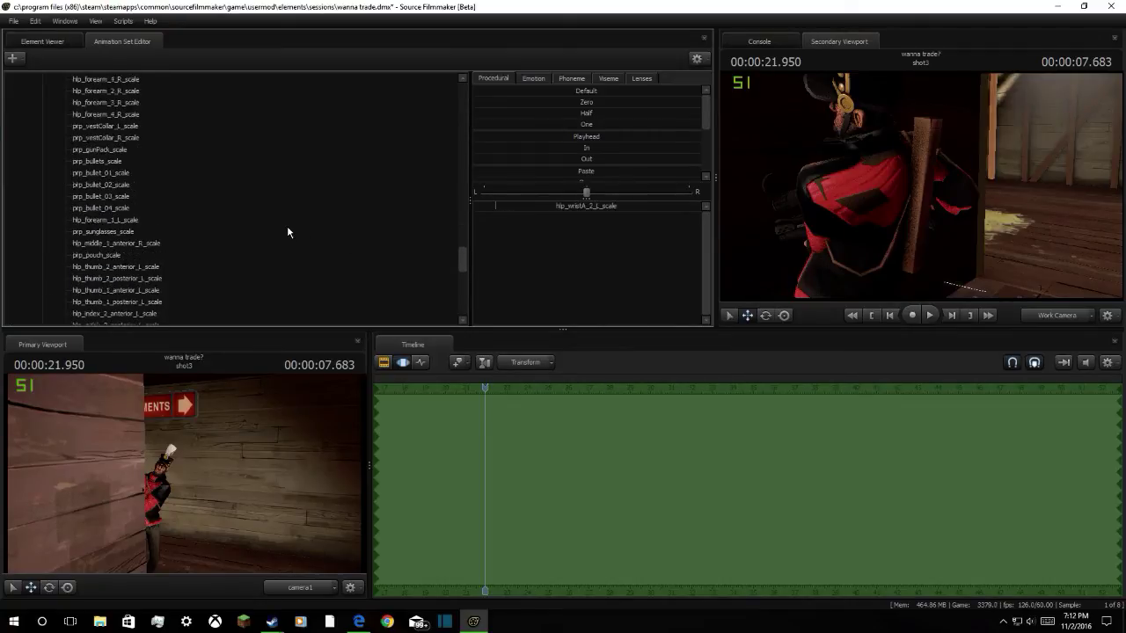
scroll(288, 232, up, 10)
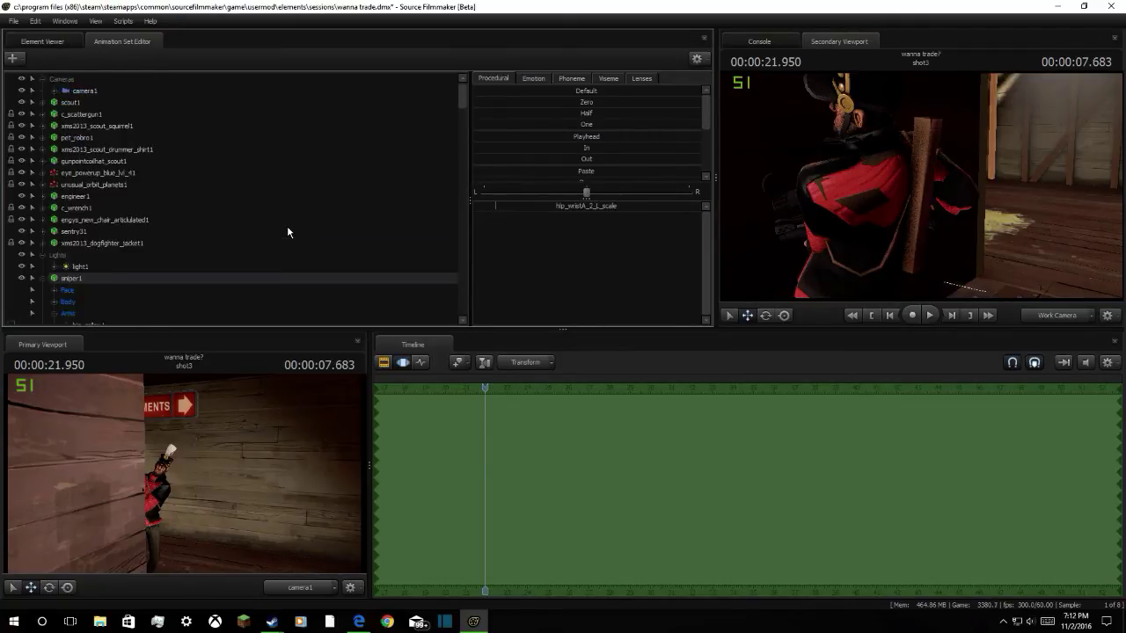
scroll(288, 231, down, 5)
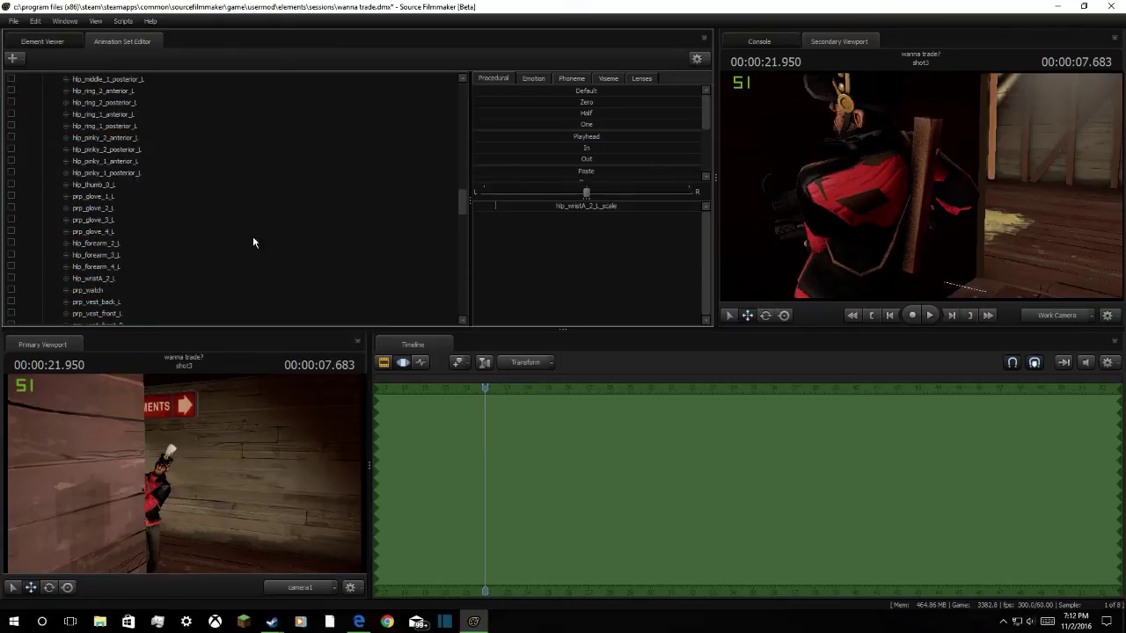
click(132, 244)
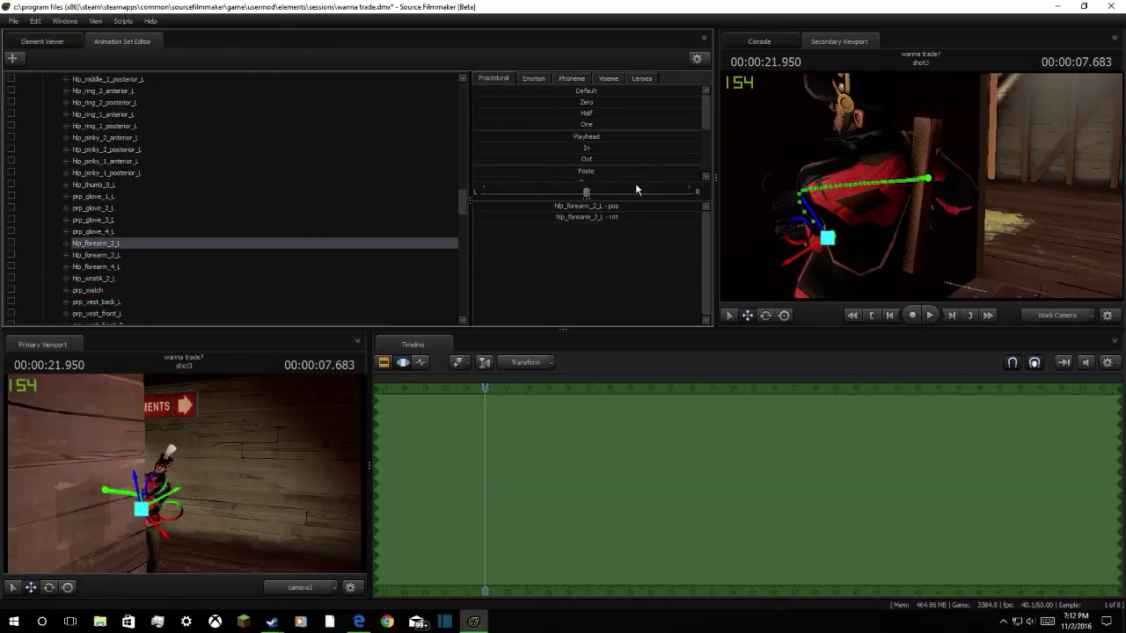
scroll(224, 250, down, 6)
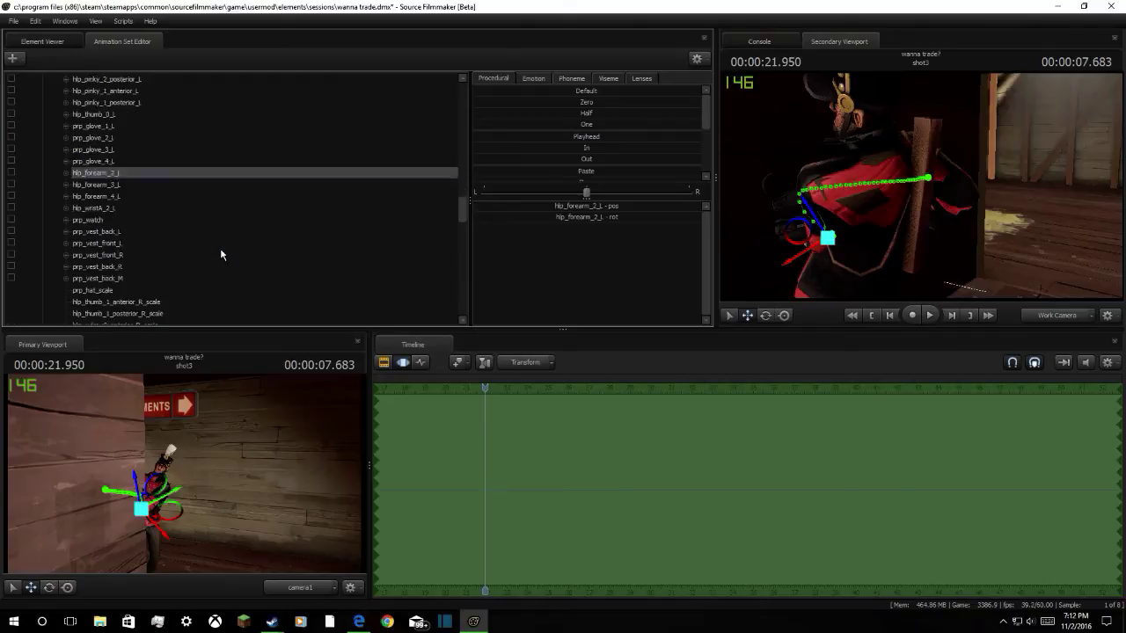
click(140, 254)
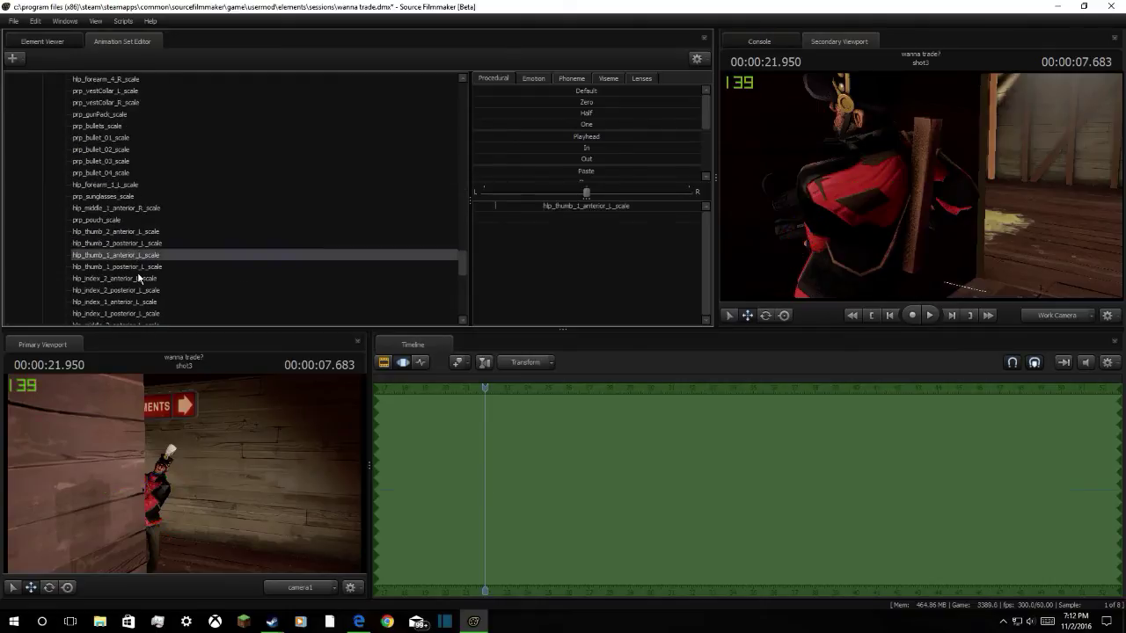
drag(603, 207, 605, 207)
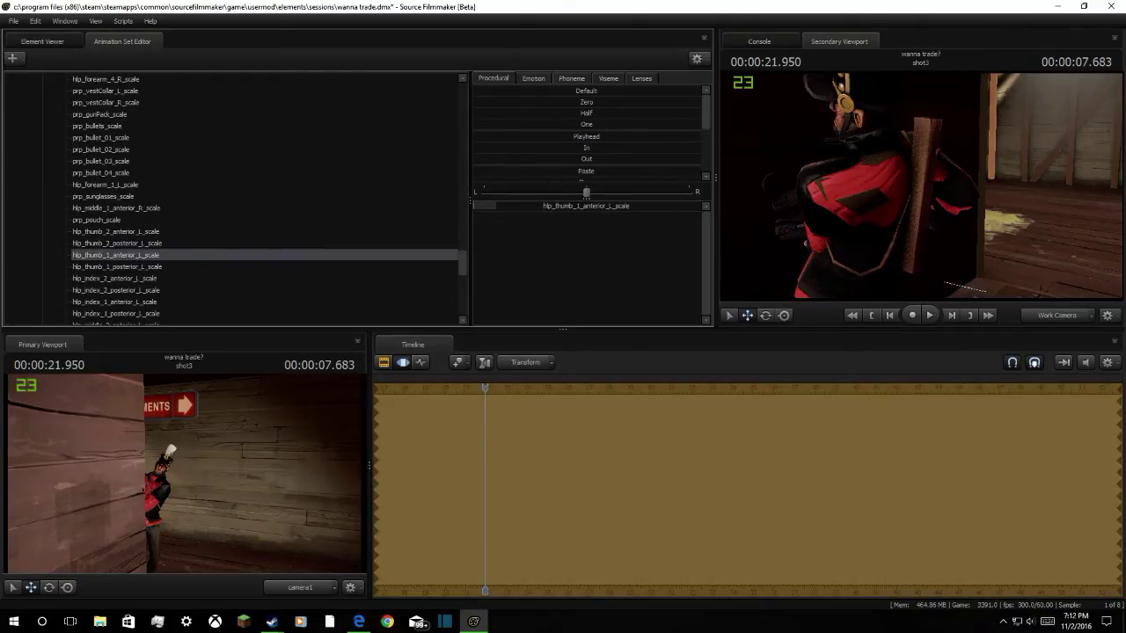
mouse_move(884, 191)
mouse_down()
mouse_move(858, 191)
mouse_move(885, 191)
mouse_move(875, 195)
mouse_up()
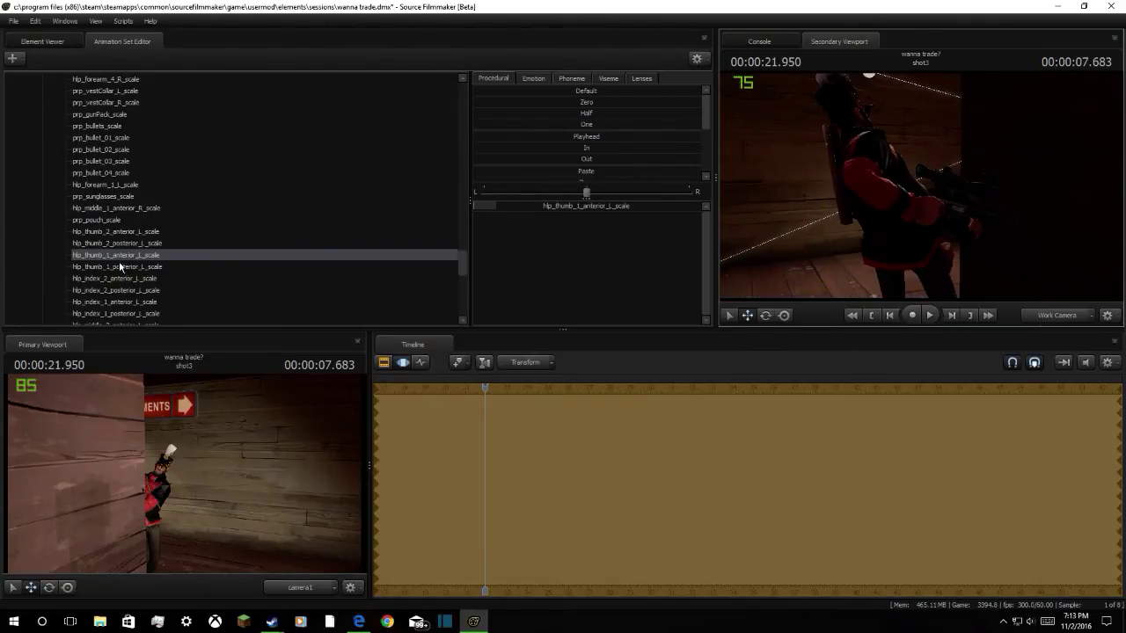
click(120, 265)
drag(548, 207, 245, 210)
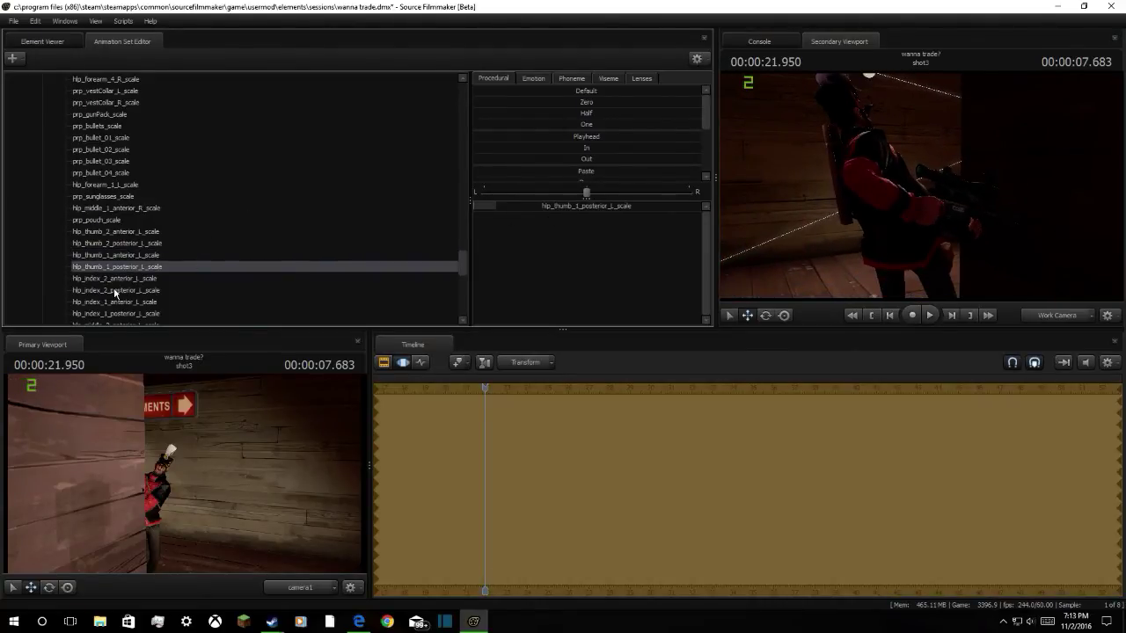
Find sniper1's left forearm scale controls and shrink the hlp_forearm_2_L bone to the minimum
click(114, 289)
scroll(281, 293, down, 2)
click(259, 300)
click(166, 312)
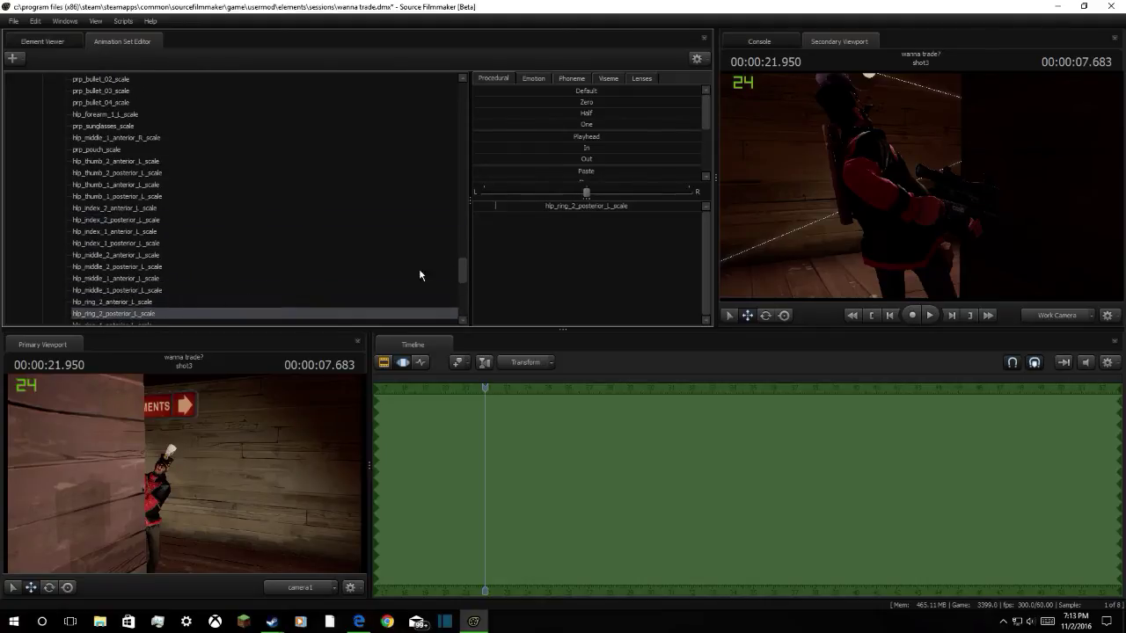
scroll(458, 254, down, 5)
click(147, 280)
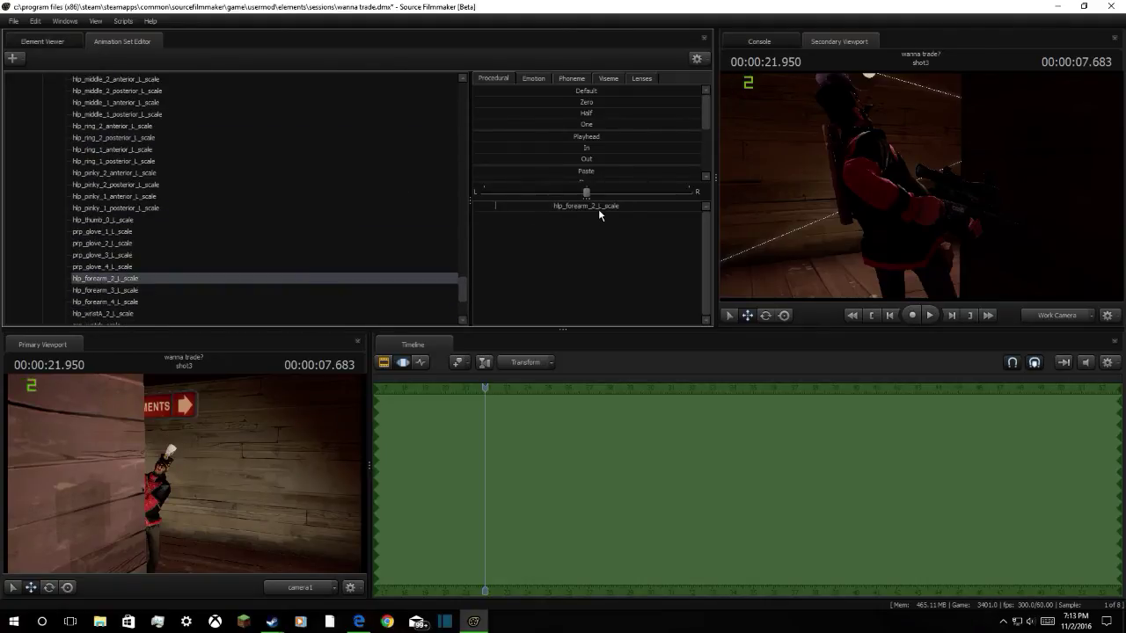
drag(511, 208, 384, 211)
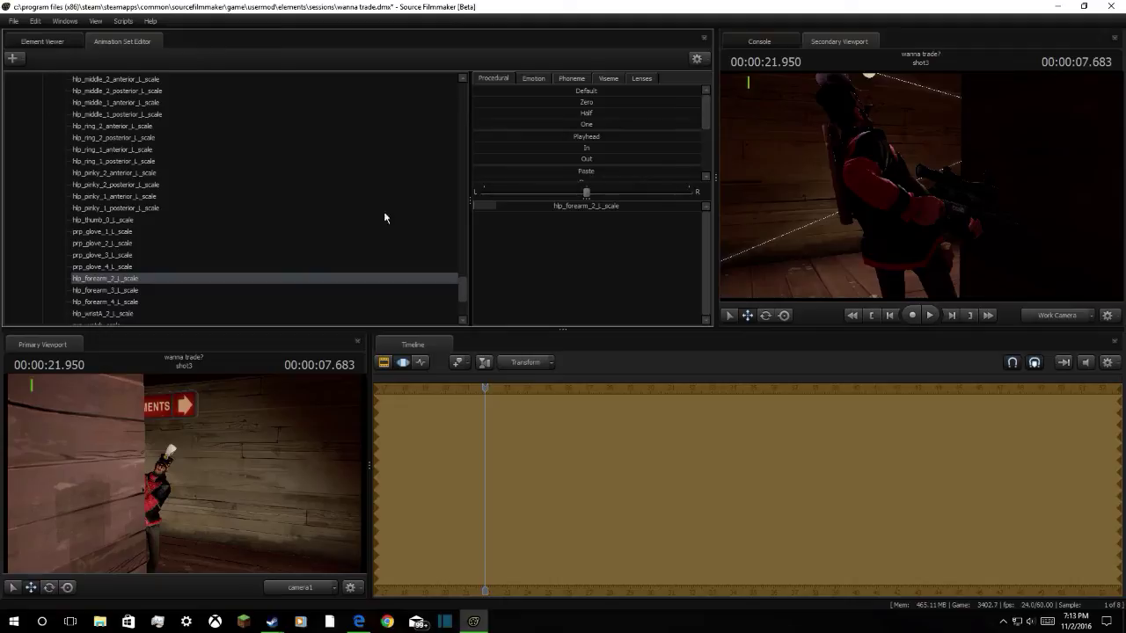
Shrink sniper1's hlp_forearm_3_L and prp_vest_back_R bones to the minimum with their scale controls
mouse_move(890, 196)
mouse_down()
mouse_move(853, 193)
mouse_move(890, 195)
mouse_up()
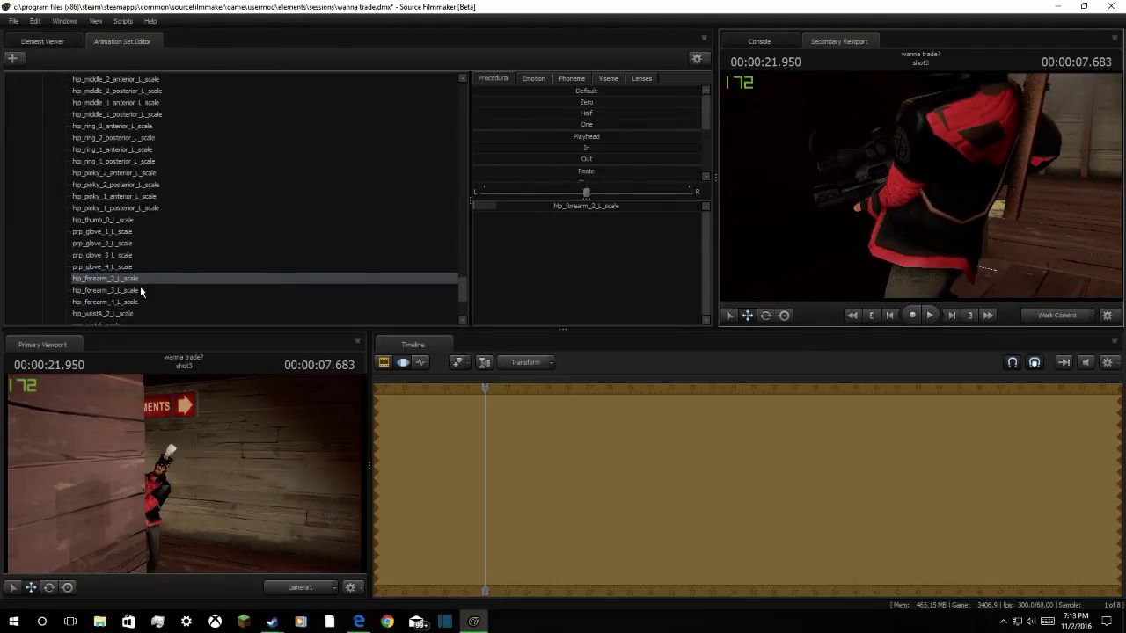
click(141, 290)
mouse_move(517, 215)
mouse_down()
mouse_move(472, 209)
mouse_move(495, 211)
mouse_up()
click(111, 304)
click(115, 317)
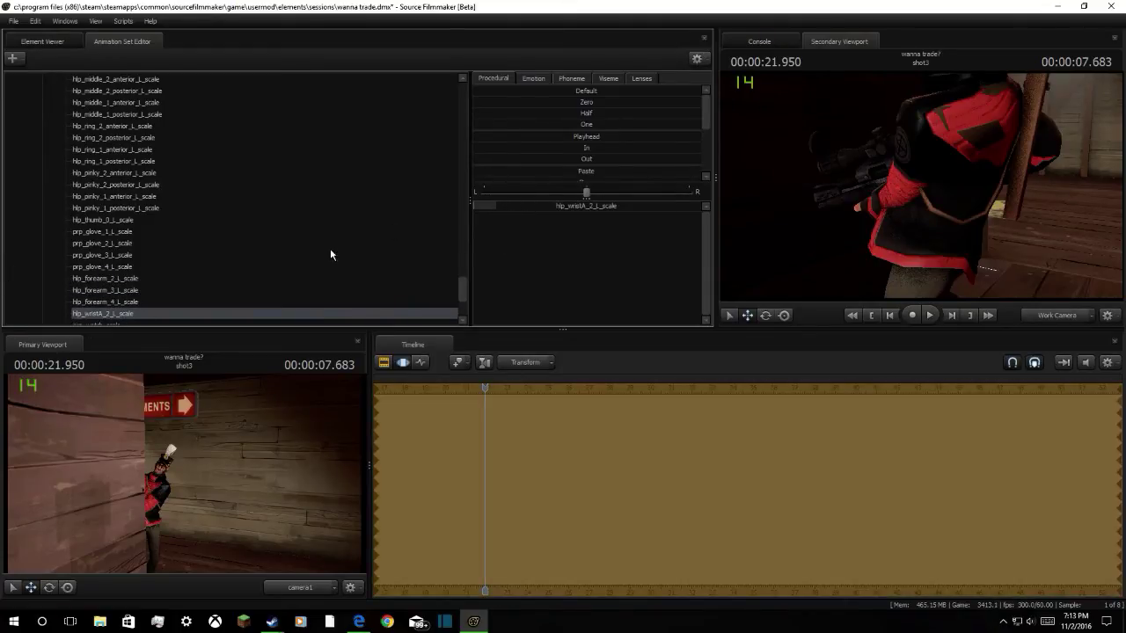
scroll(152, 280, down, 3)
click(132, 267)
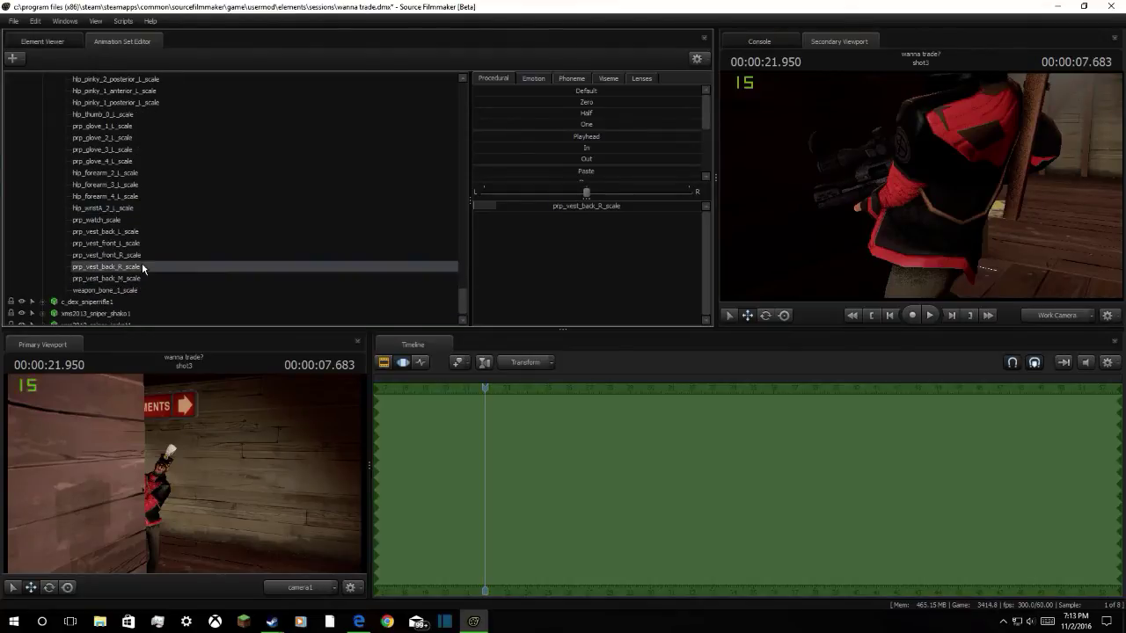
drag(500, 209, 495, 208)
Shrink sniper1's right forearm bones hlp_forearm_4_R and hlp_forearm_2_R to the minimum with their scale controls
scroll(104, 280, up, 10)
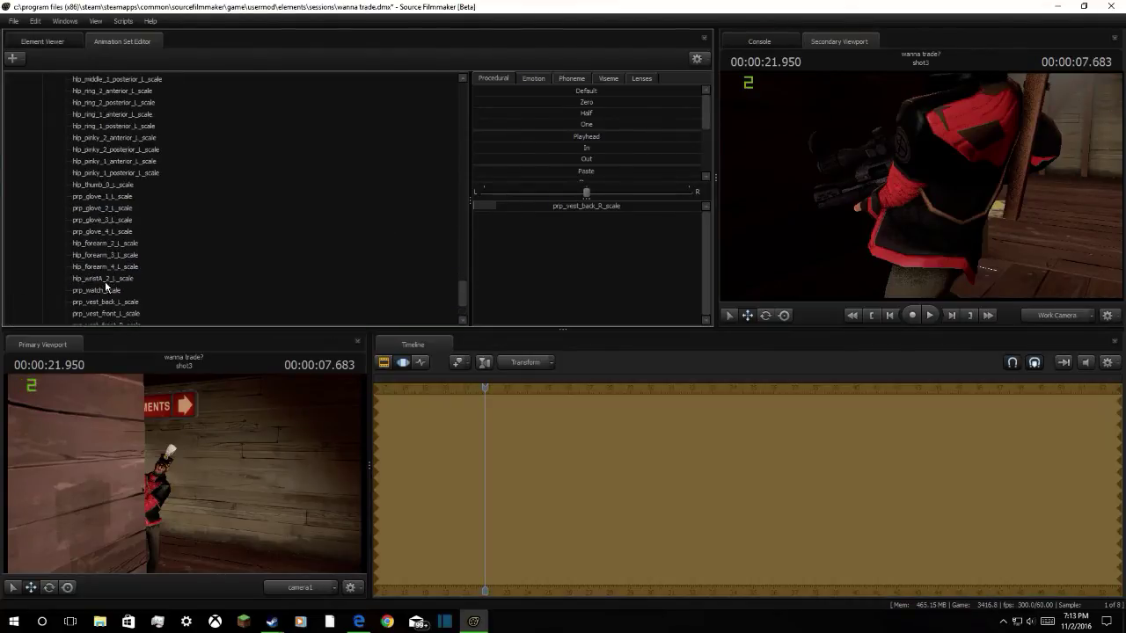
scroll(105, 280, up, 3)
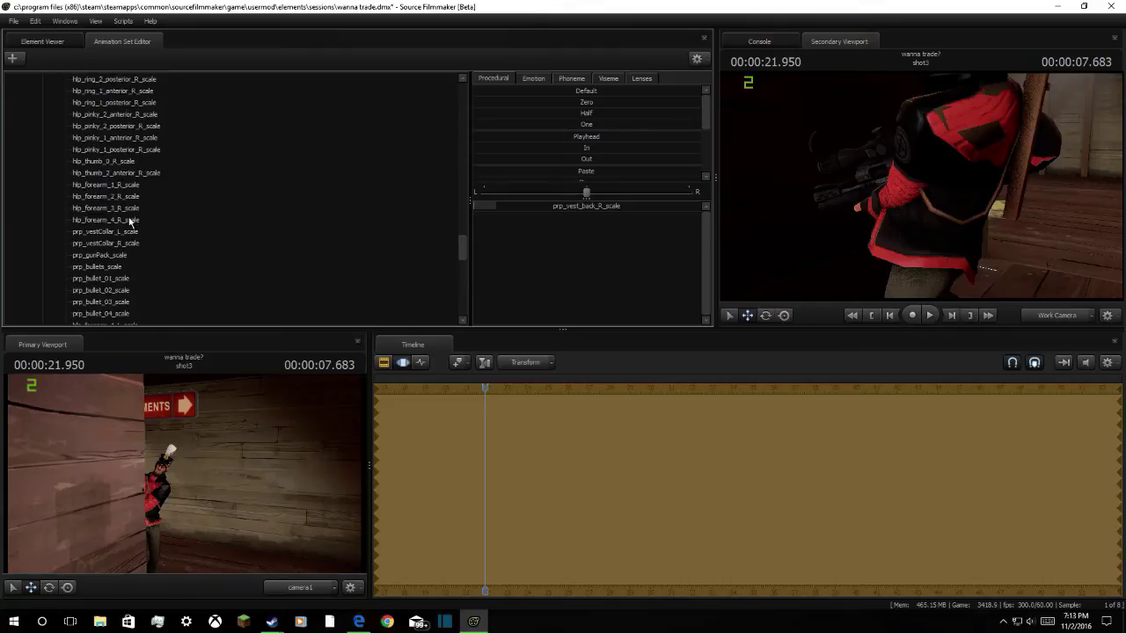
click(132, 219)
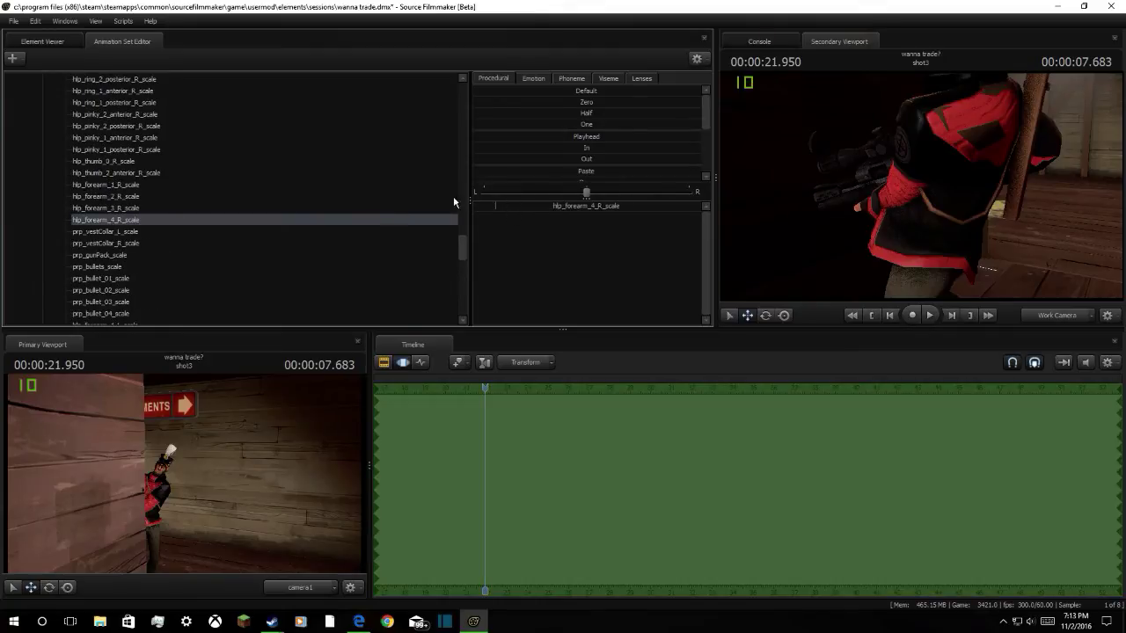
drag(515, 208, 218, 212)
click(220, 207)
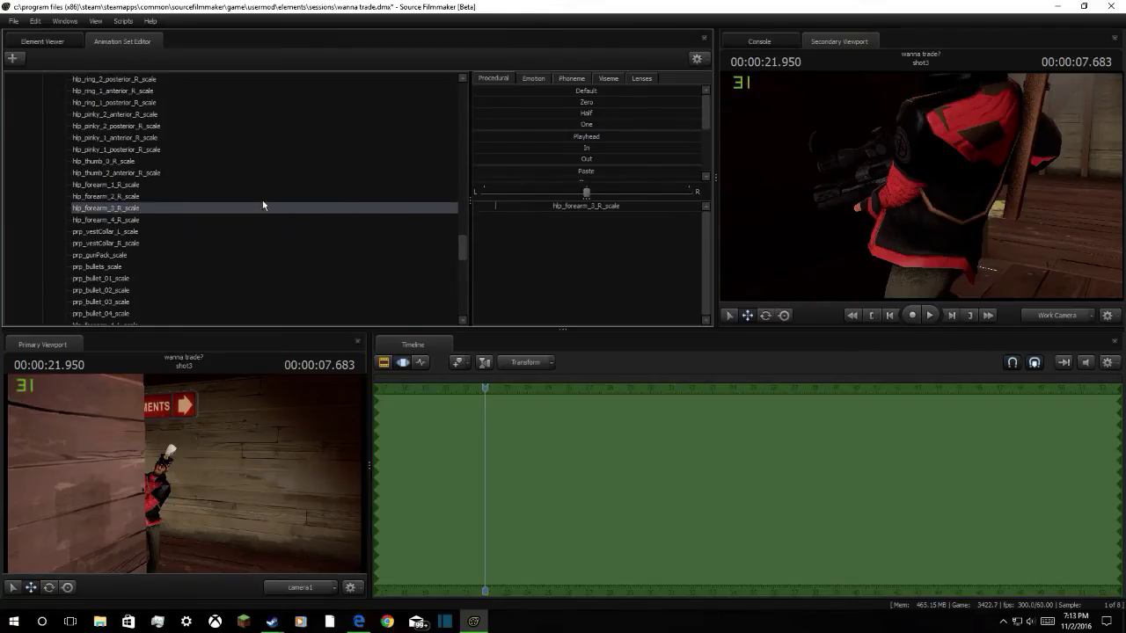
click(154, 193)
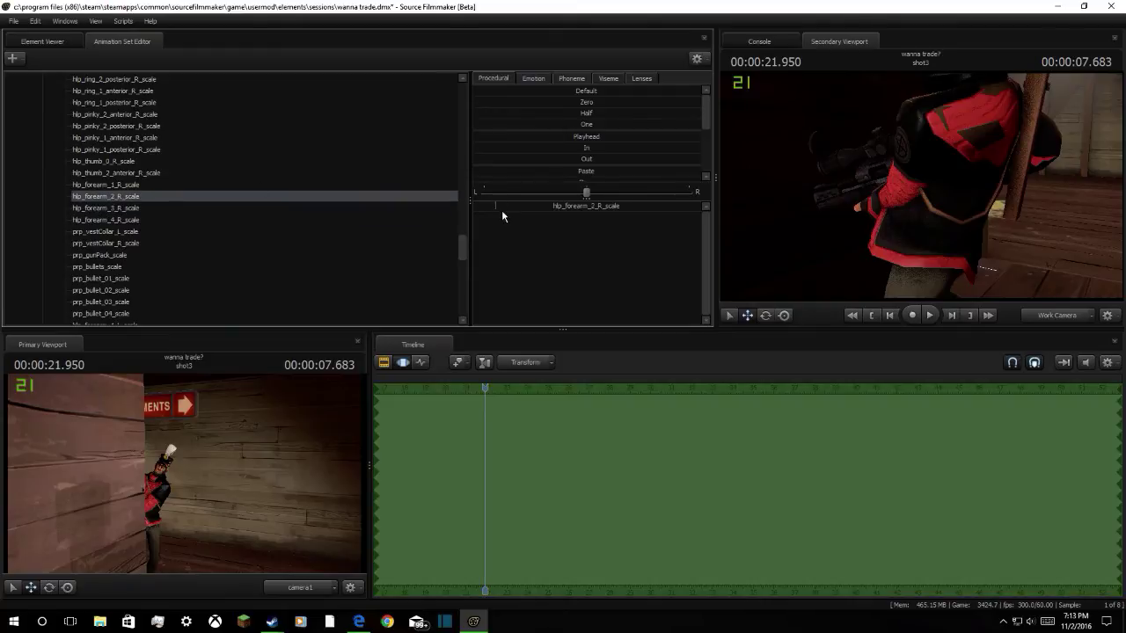
drag(531, 211, 244, 217)
Shrink sniper1's right pinky bones hlp_pinky_1_anterior_R, hlp_pinky_1_posterior_R and hlp_pinky_2_posterior_R to the minimum with their scale controls
scroll(166, 203, up, 1)
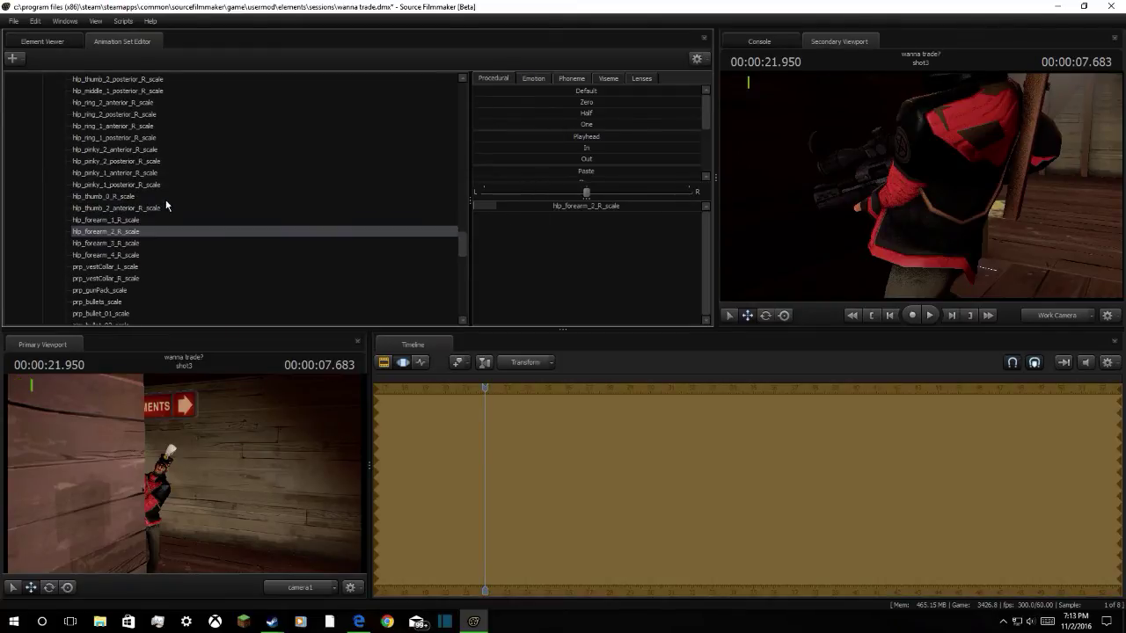
click(117, 174)
drag(535, 211, 157, 207)
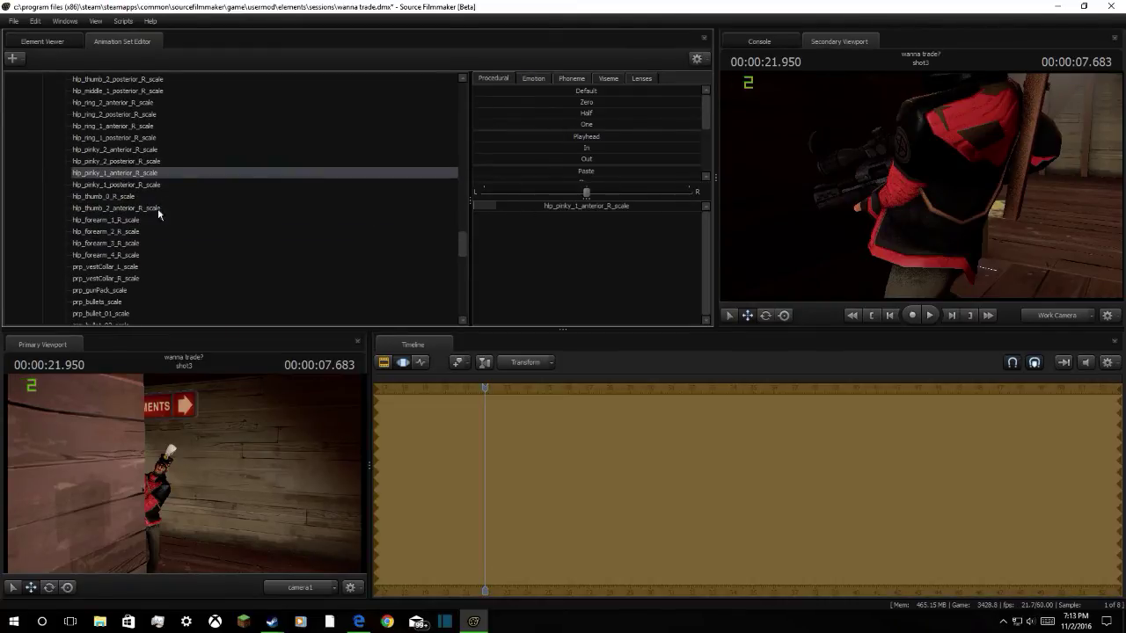
click(212, 187)
drag(528, 206, 93, 204)
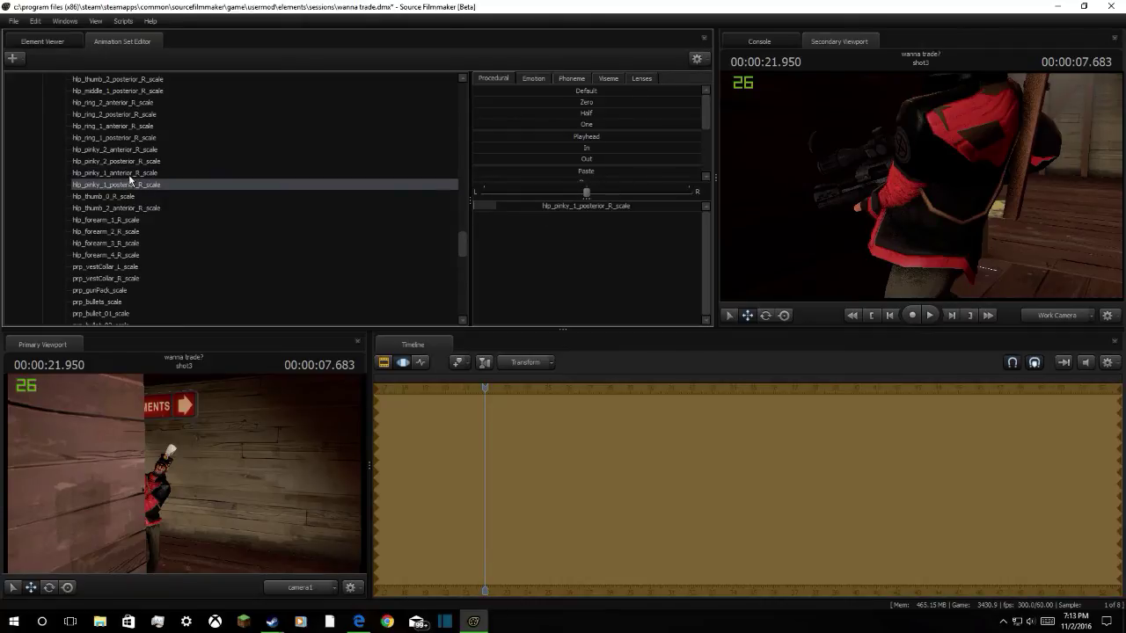
click(129, 175)
drag(502, 211, 422, 211)
click(123, 162)
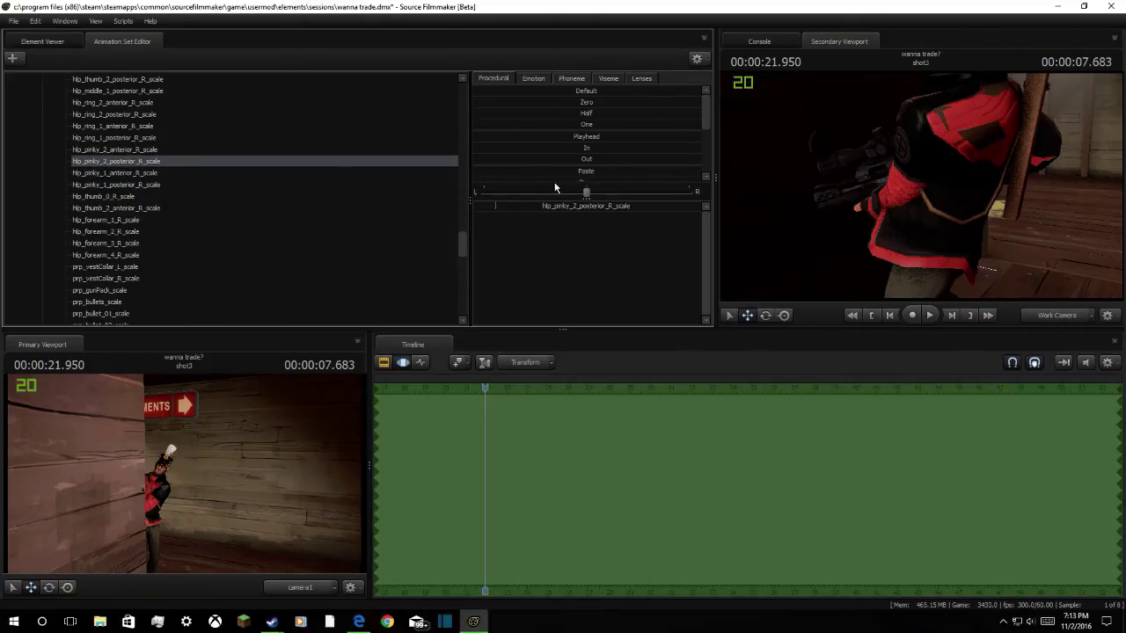
drag(523, 210, 299, 206)
Select sniper1's whole Unknown group and apply the Zero preset to all of its controls
scroll(293, 204, up, 10)
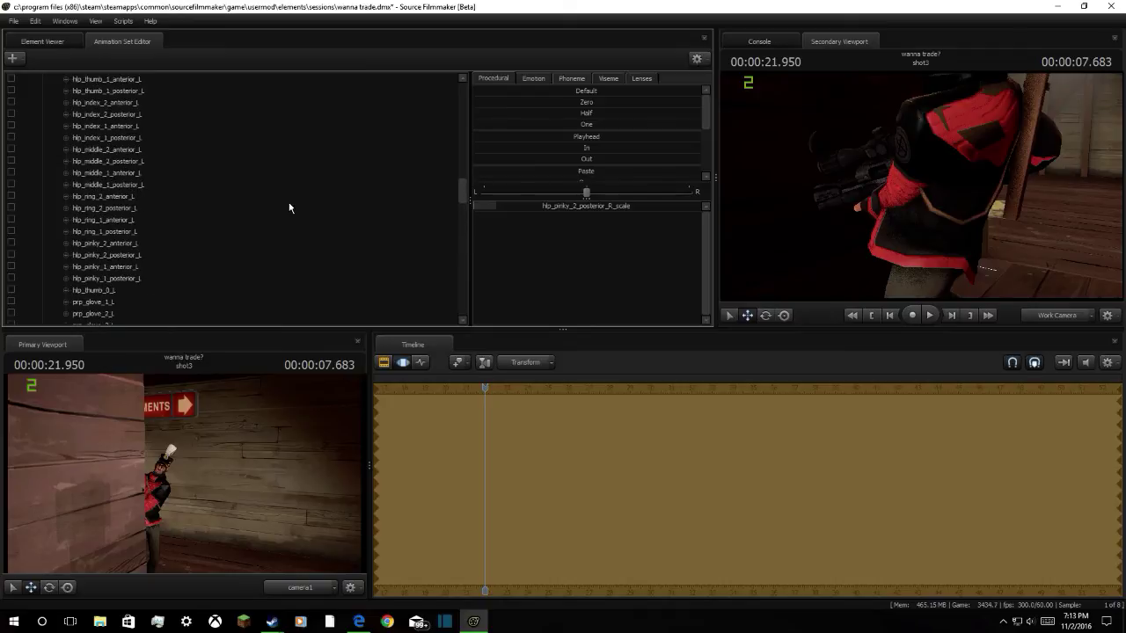
scroll(290, 205, up, 10)
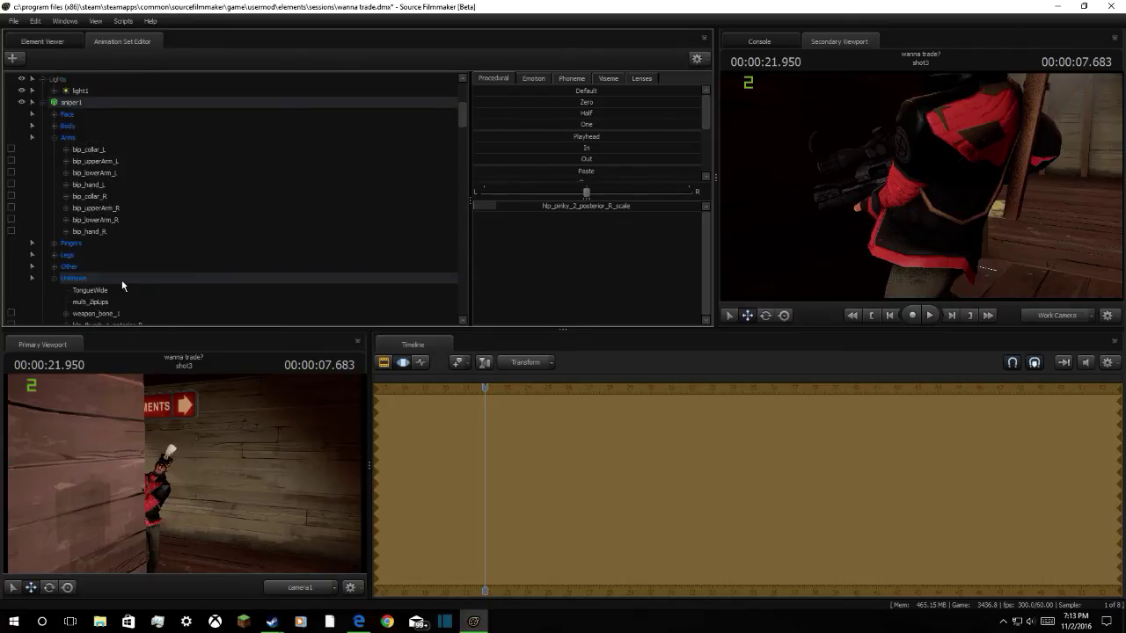
click(121, 280)
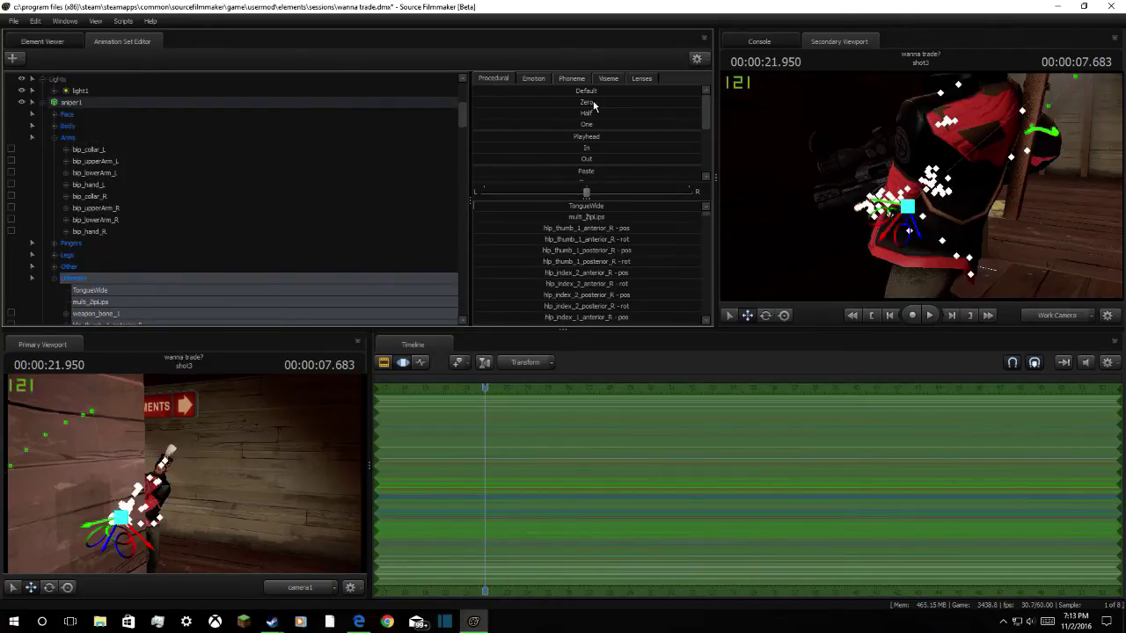
click(594, 106)
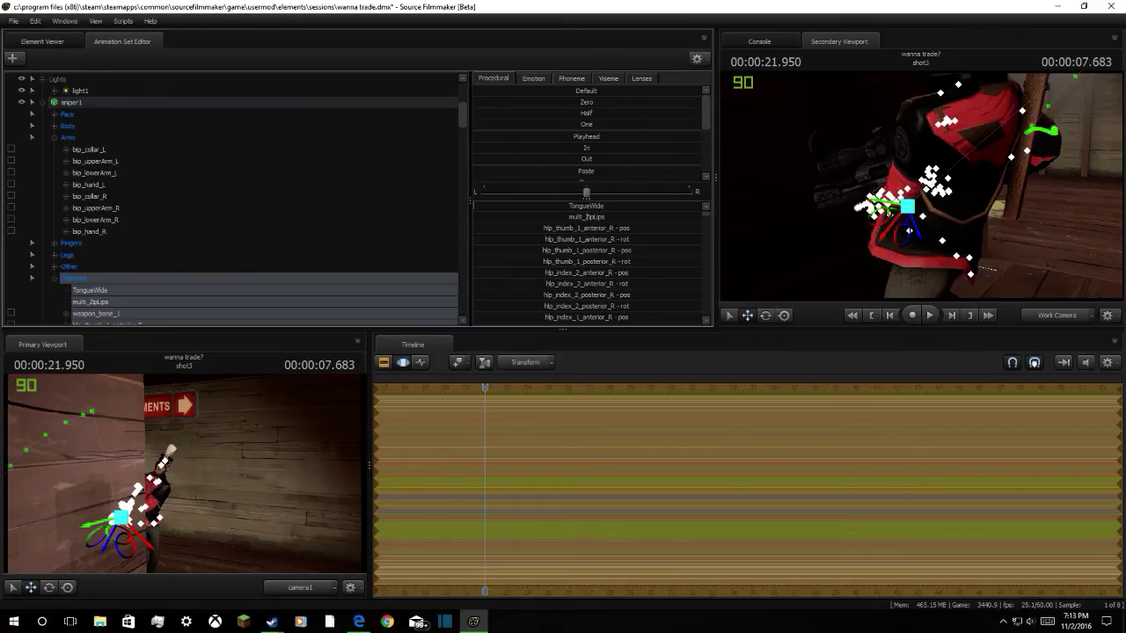
drag(480, 103, 699, 103)
click(482, 103)
drag(818, 185, 880, 224)
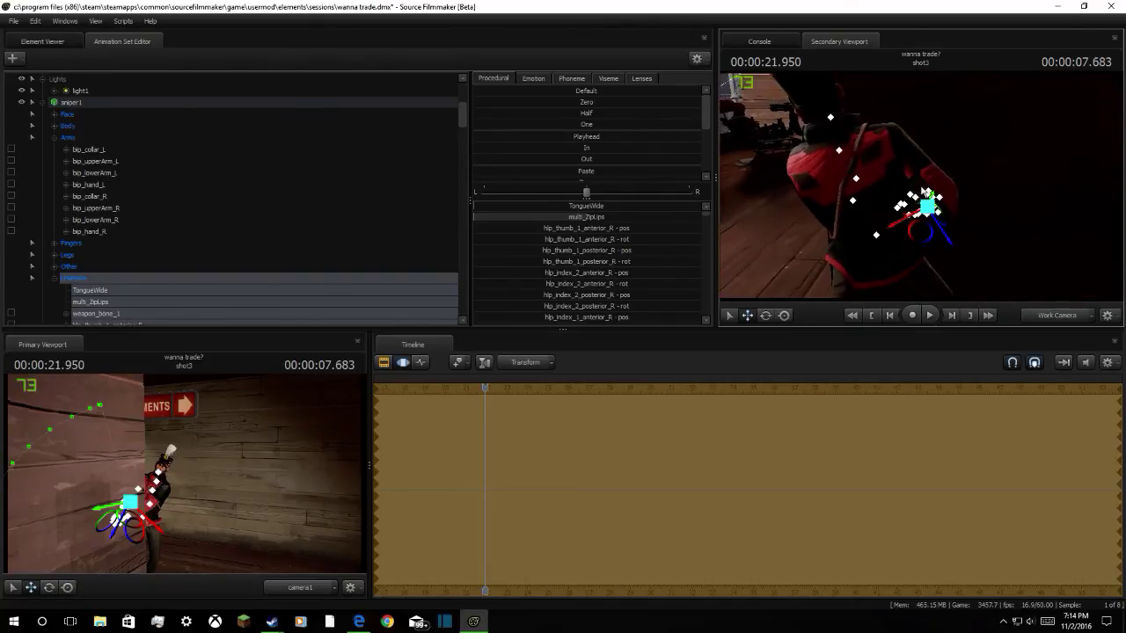
Try the Half and One presets on all controls of sniper1's Unknown group and return them to Zero
click(587, 113)
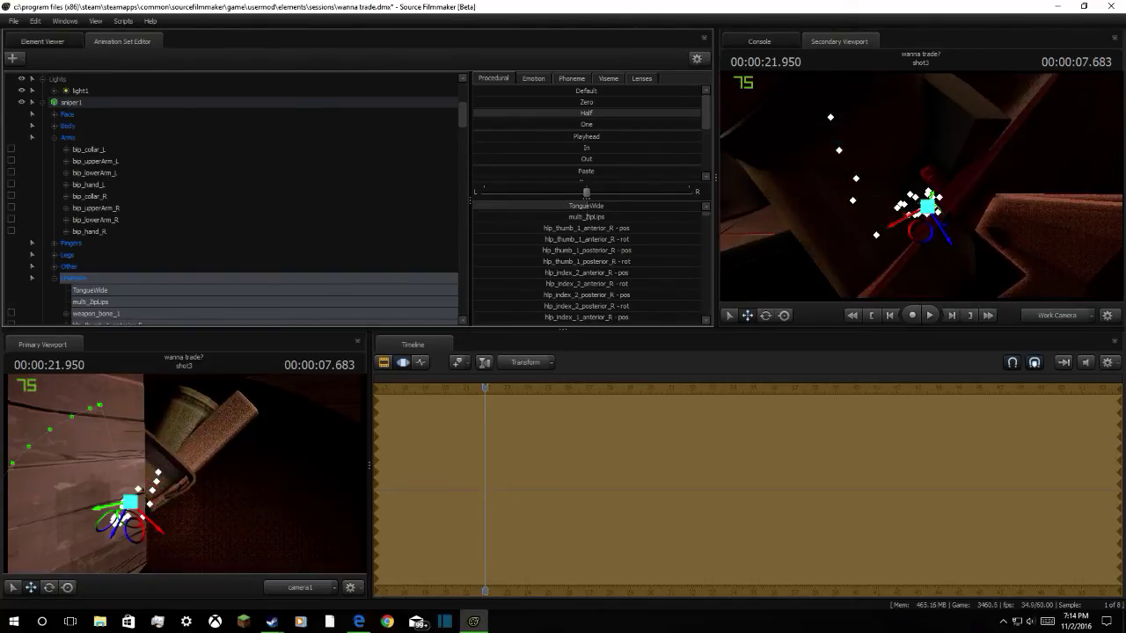
mouse_move(915, 194)
mouse_down()
mouse_move(933, 192)
mouse_move(922, 191)
mouse_up()
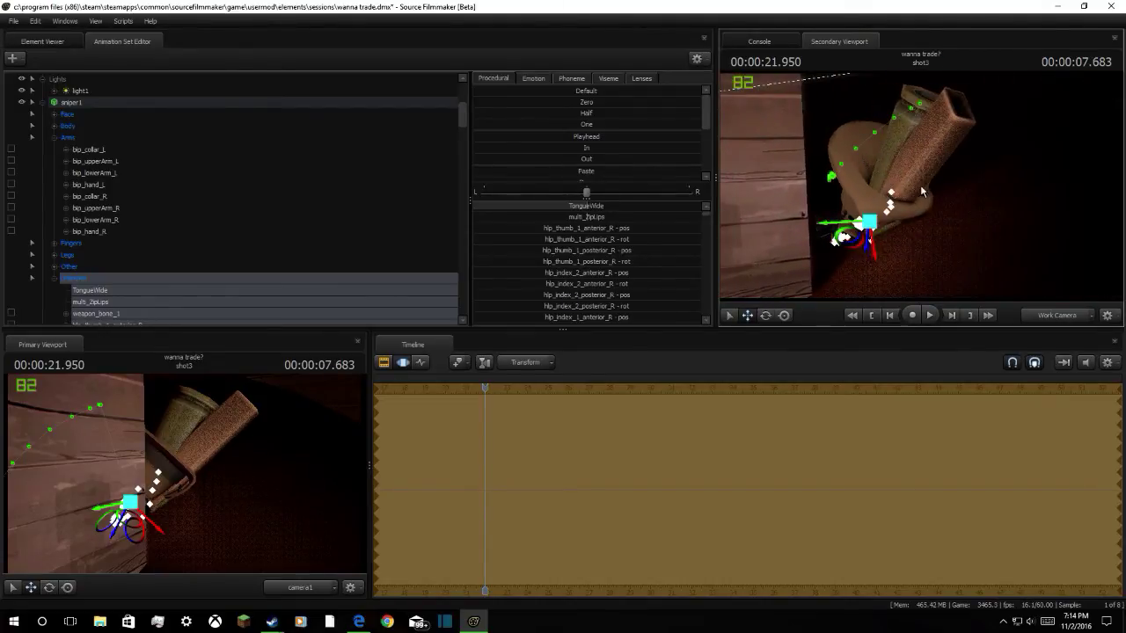
click(587, 124)
drag(579, 124, 700, 124)
drag(918, 188, 802, 193)
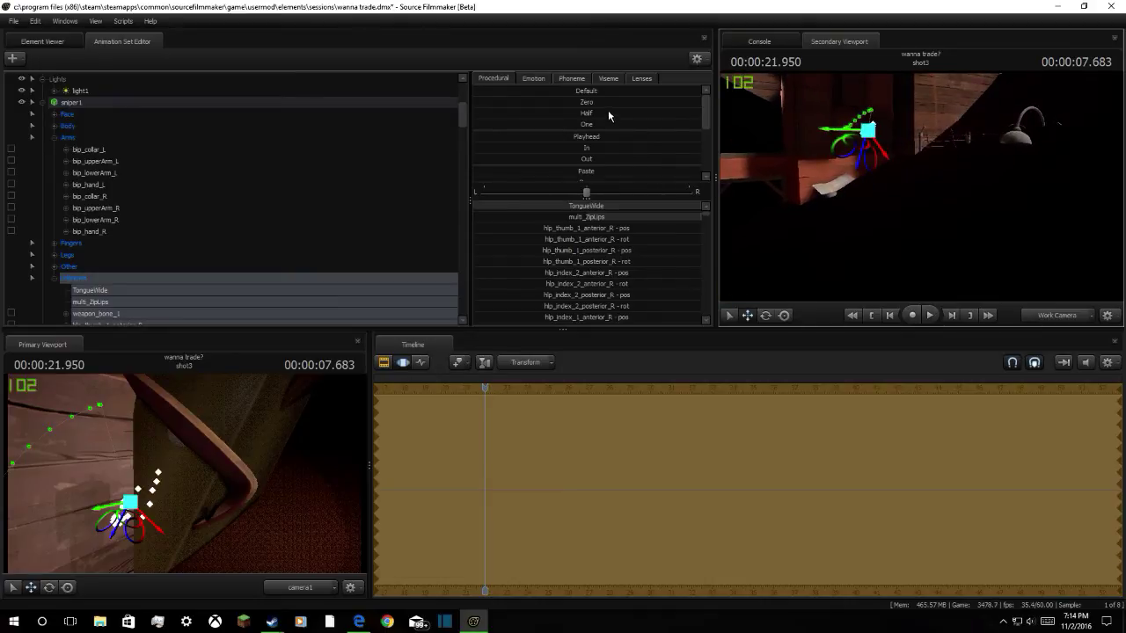
drag(587, 103, 701, 103)
Select sniper1's prp_sunglasses bone and try the Half preset on it
drag(1047, 172, 1020, 157)
key(w)
key(w)
key(s)
drag(792, 190, 847, 198)
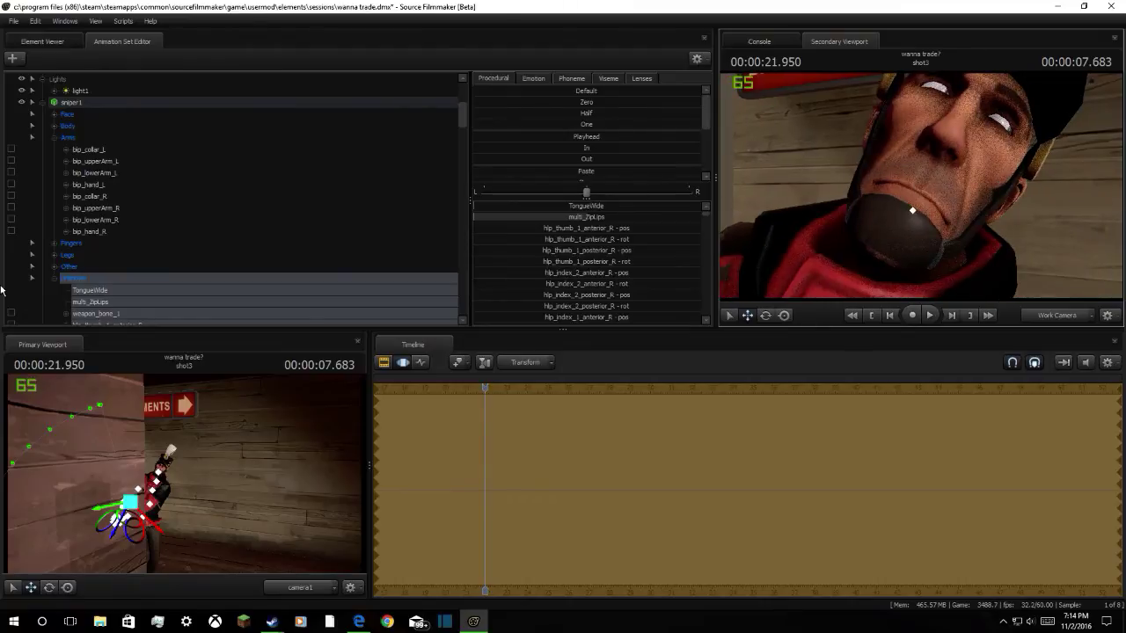
scroll(75, 273, down, 8)
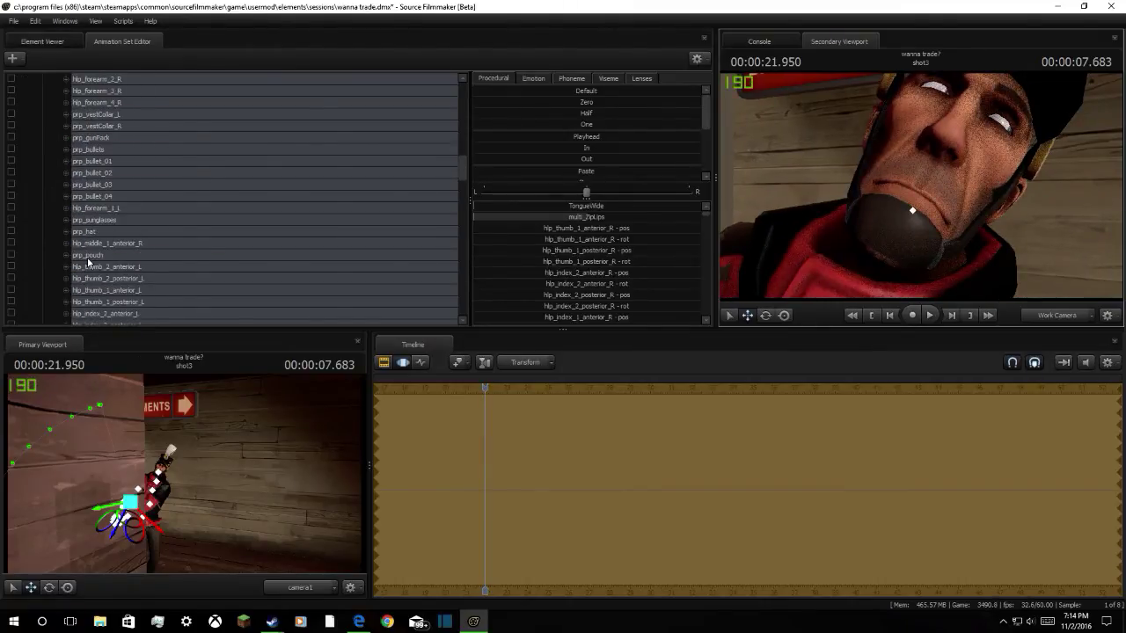
click(122, 220)
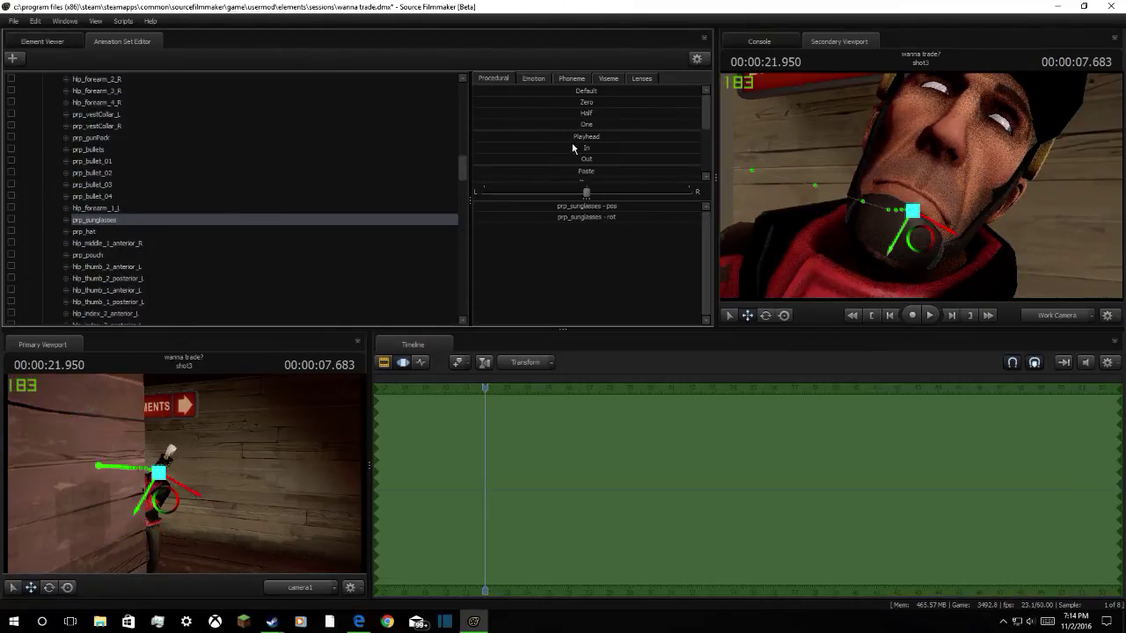
drag(583, 112, 539, 121)
key(s)
drag(849, 165, 866, 180)
key(d)
Raise sniper1's prp_sunglasses_scale control to restore the shrunken sunglasses to their default size
scroll(242, 209, down, 11)
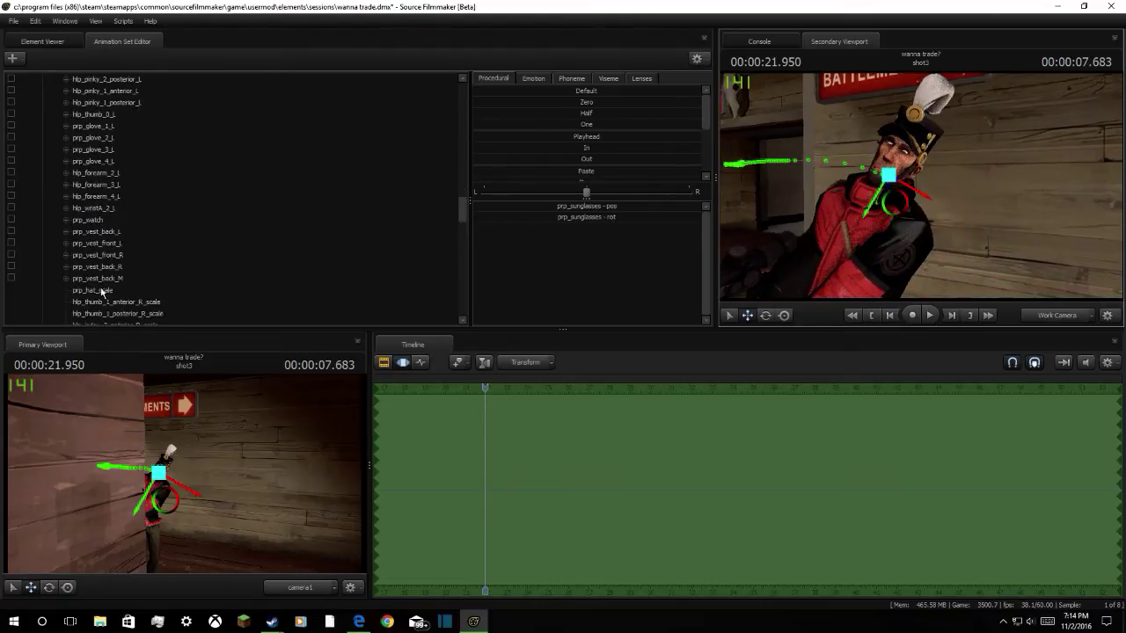
scroll(89, 293, down, 4)
scroll(89, 293, down, 8)
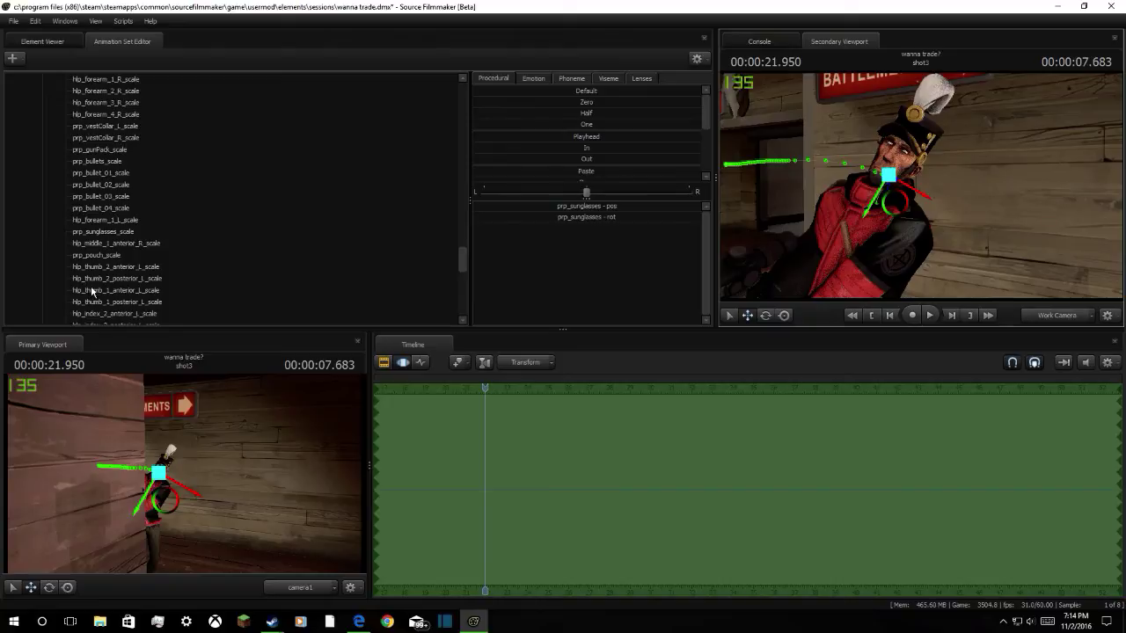
scroll(91, 291, down, 2)
click(119, 162)
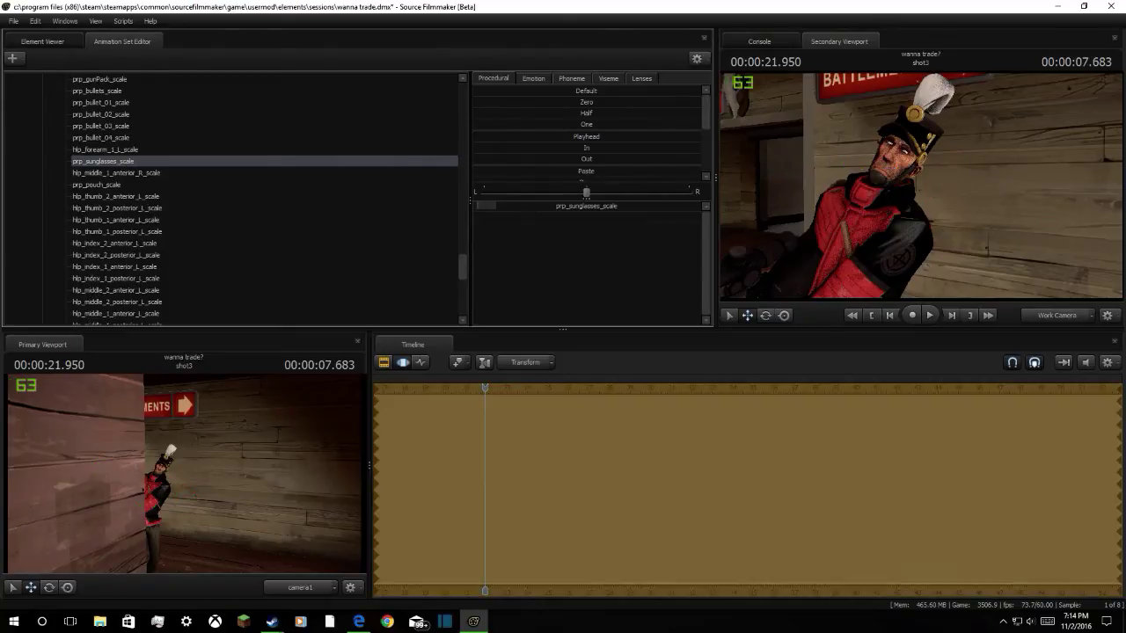
mouse_move(476, 205)
mouse_down()
mouse_move(528, 206)
mouse_move(497, 206)
mouse_up()
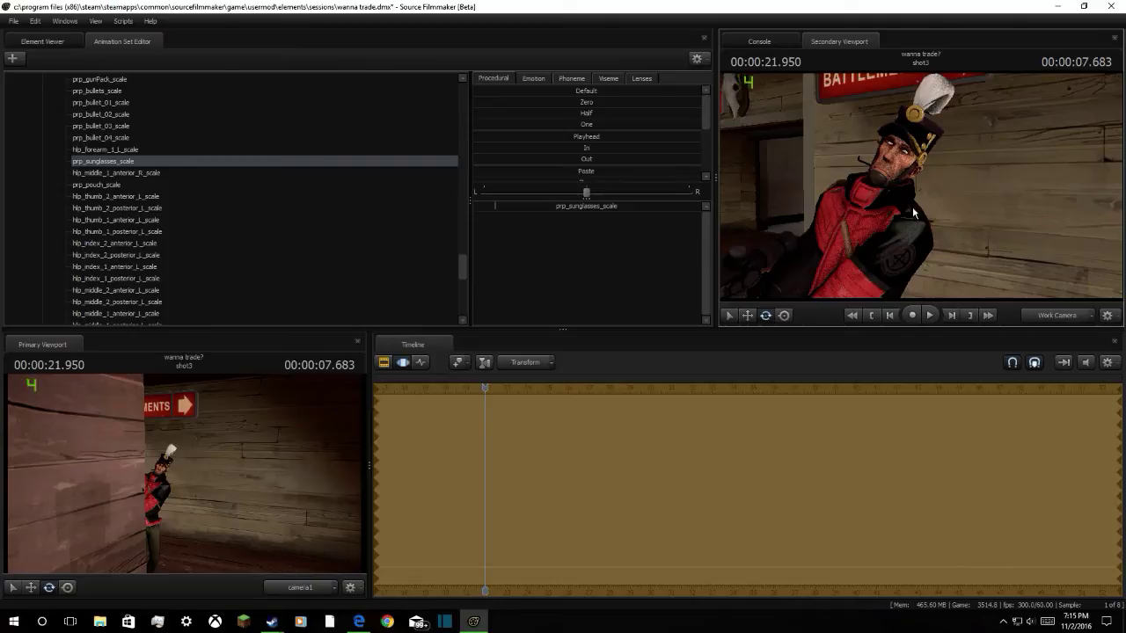
Select sniper1's prp_sunglasses bone and rotate the sunglasses around the head
mouse_move(912, 209)
mouse_down()
mouse_move(889, 209)
mouse_move(1021, 209)
mouse_move(912, 208)
mouse_up()
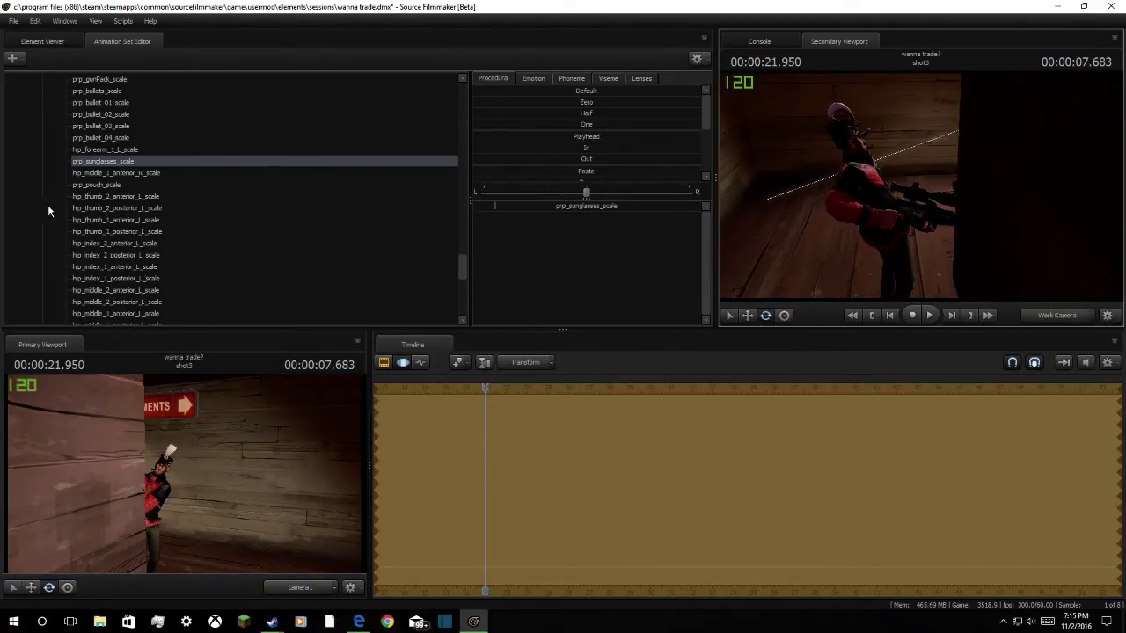
scroll(79, 171, up, 12)
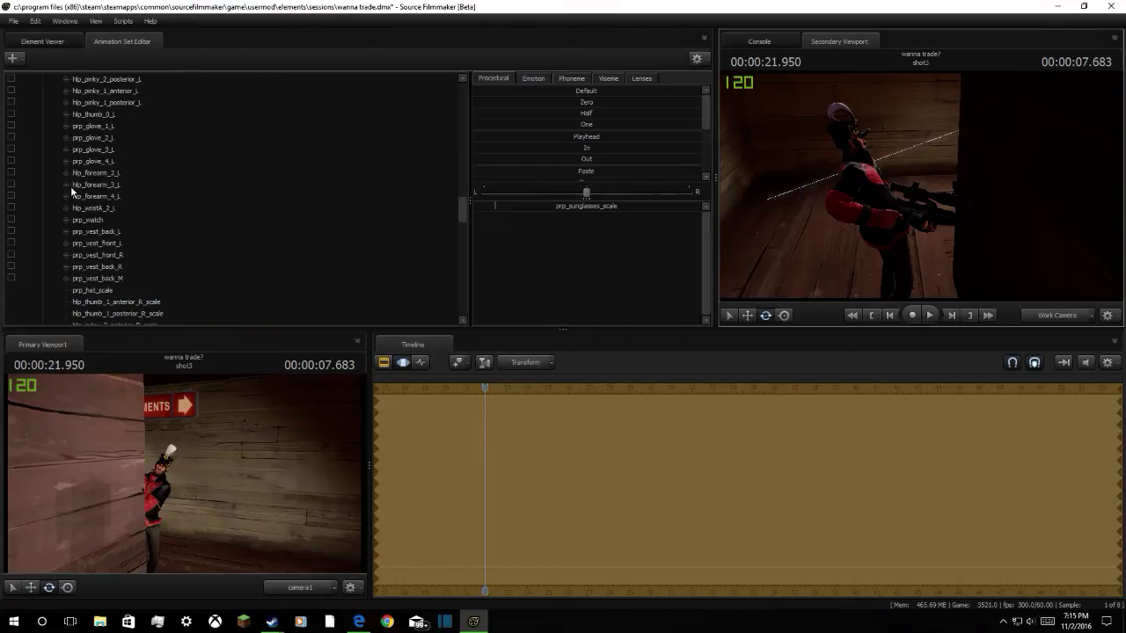
scroll(68, 190, up, 2)
scroll(68, 196, up, 3)
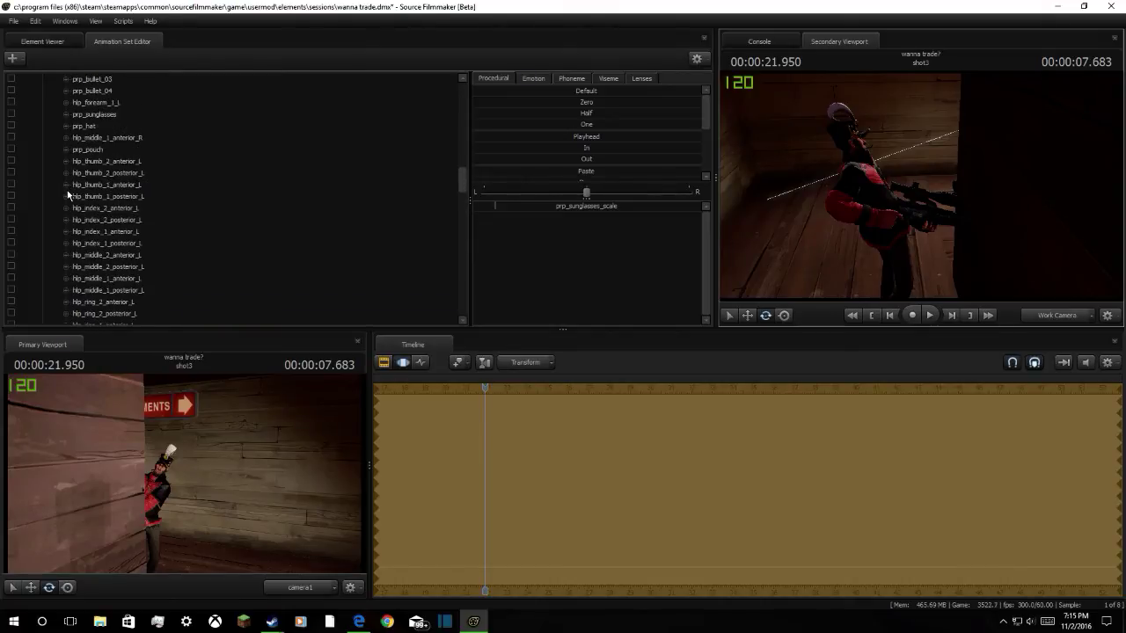
click(98, 115)
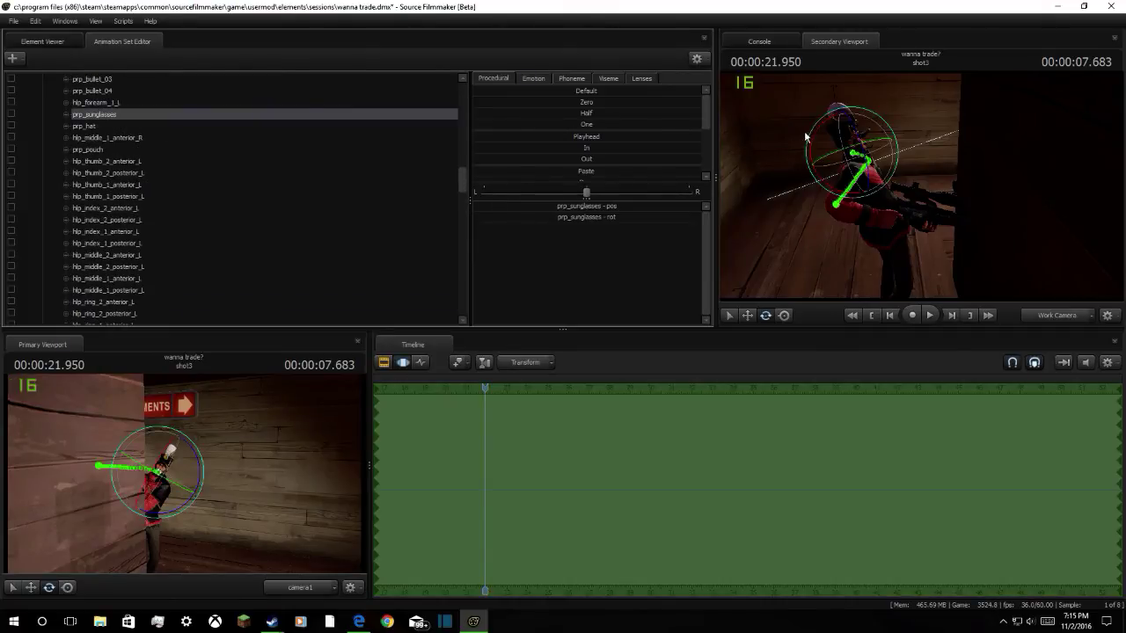
drag(806, 137, 795, 216)
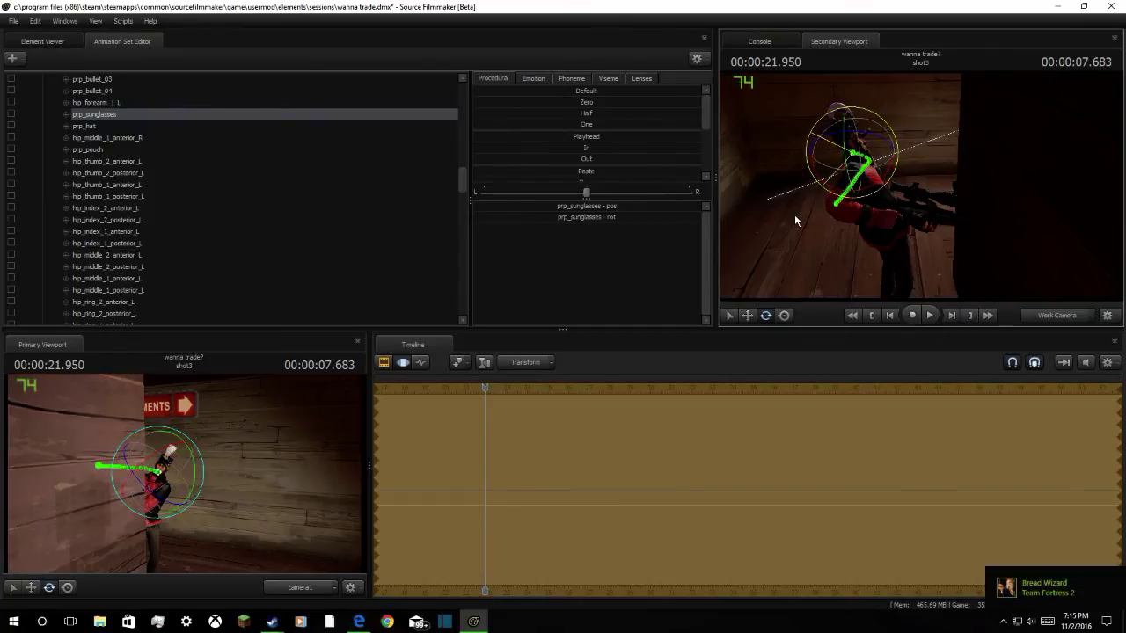
Move the sunglasses up beside the sniper's brow under the hat and adjust their rotation
drag(882, 199, 851, 79)
key(w)
key(w)
click(746, 316)
mouse_move(915, 189)
mouse_down()
mouse_move(895, 165)
mouse_move(909, 168)
mouse_move(902, 176)
mouse_move(916, 189)
mouse_up()
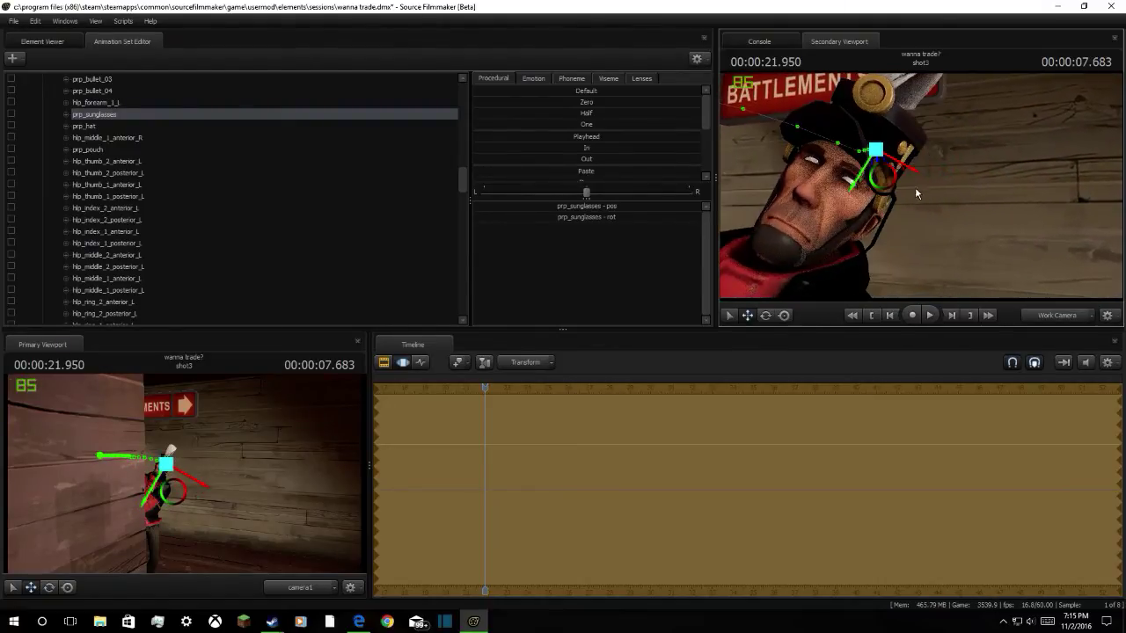
click(766, 315)
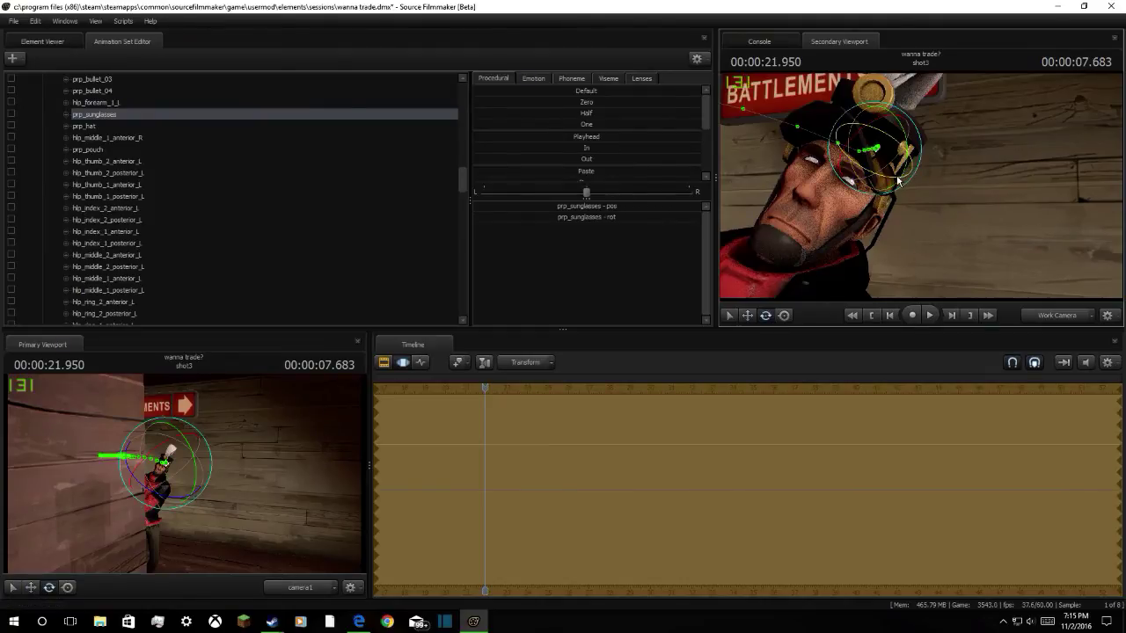
drag(899, 182, 793, 239)
Position the sunglasses over the sniper's eyes and briefly play the shot to check their fit up close
click(747, 315)
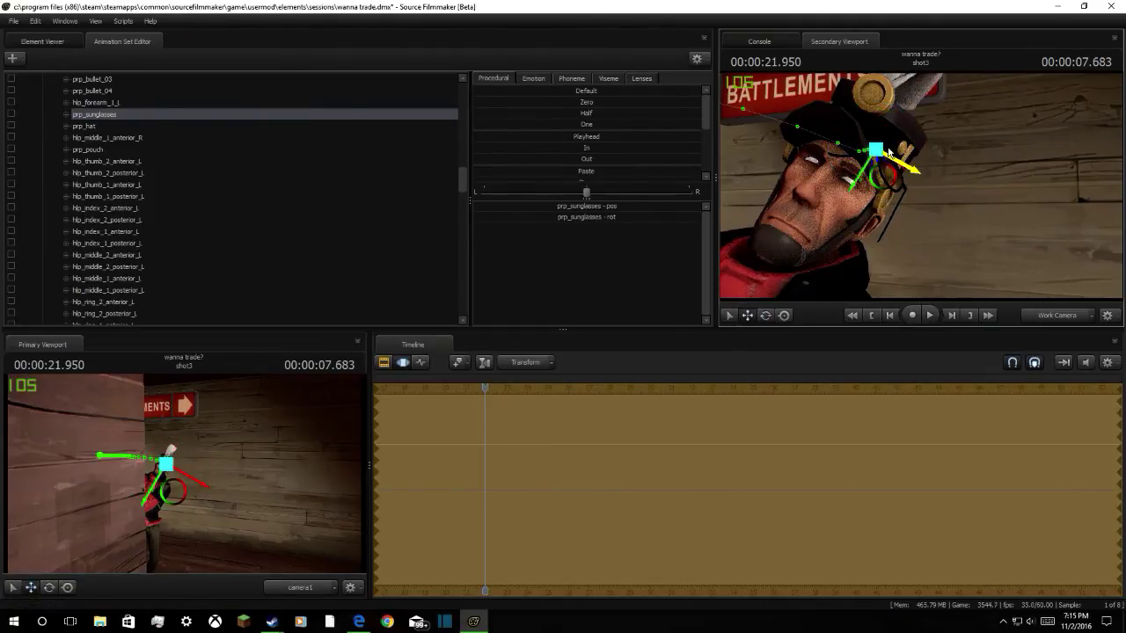
drag(876, 150, 832, 157)
click(765, 315)
click(748, 315)
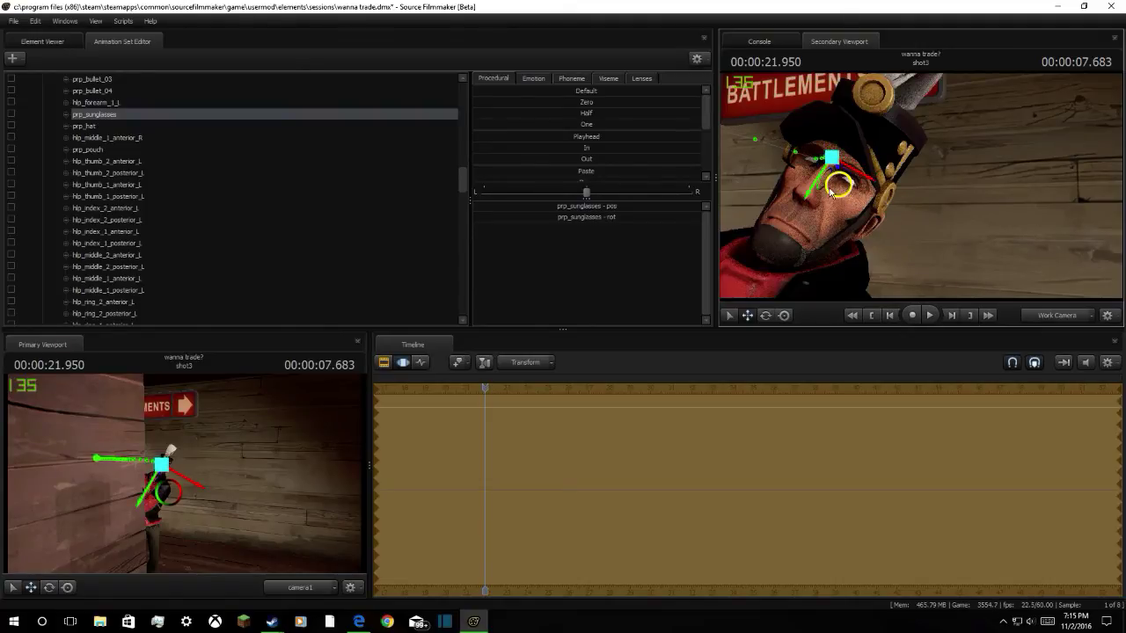
drag(817, 185, 851, 173)
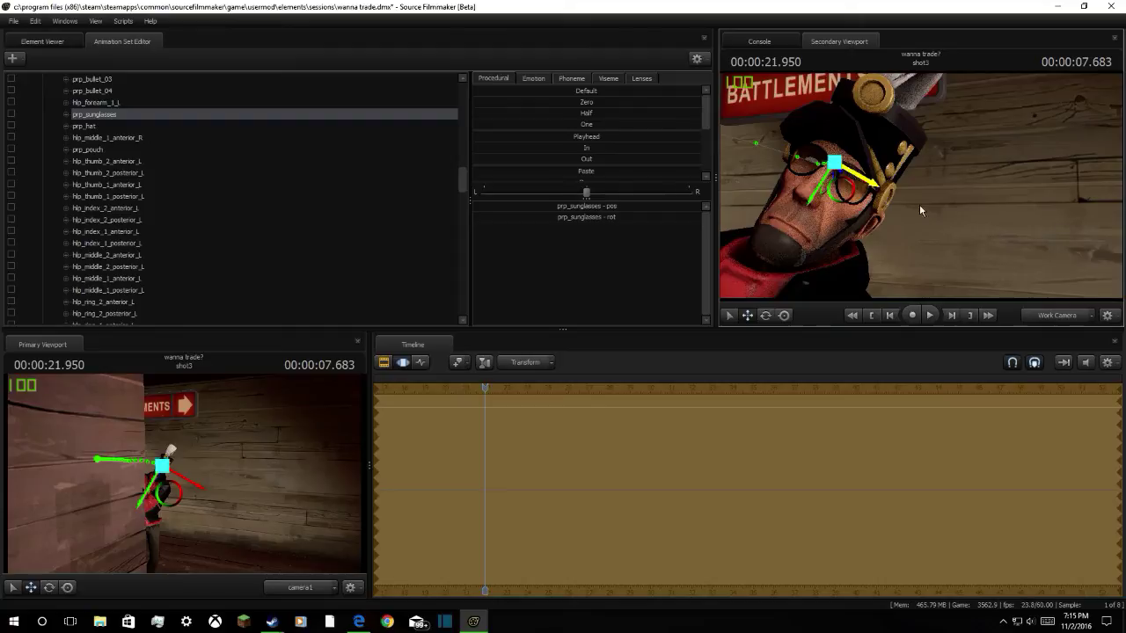
drag(920, 206, 881, 206)
key(space)
key(space)
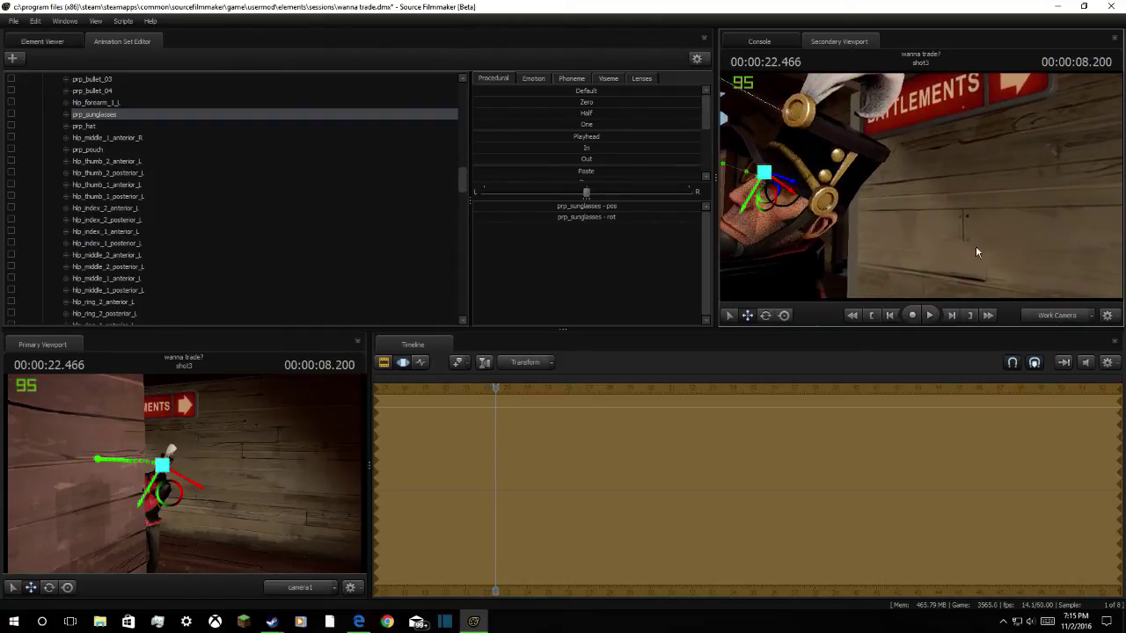
key(w)
drag(977, 250, 929, 250)
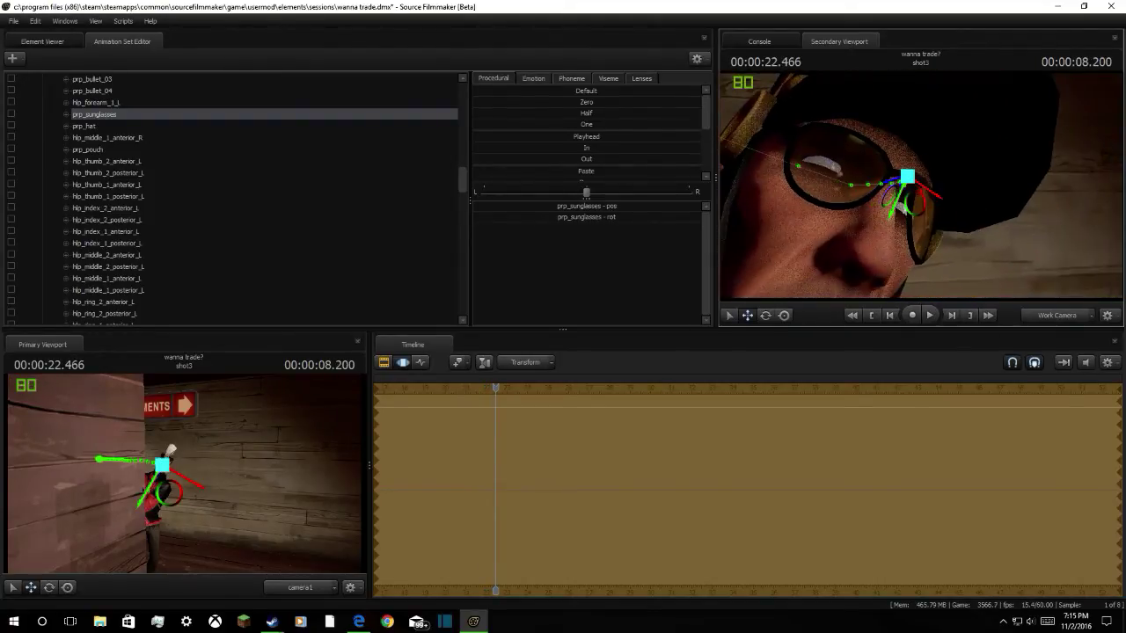
key(a)
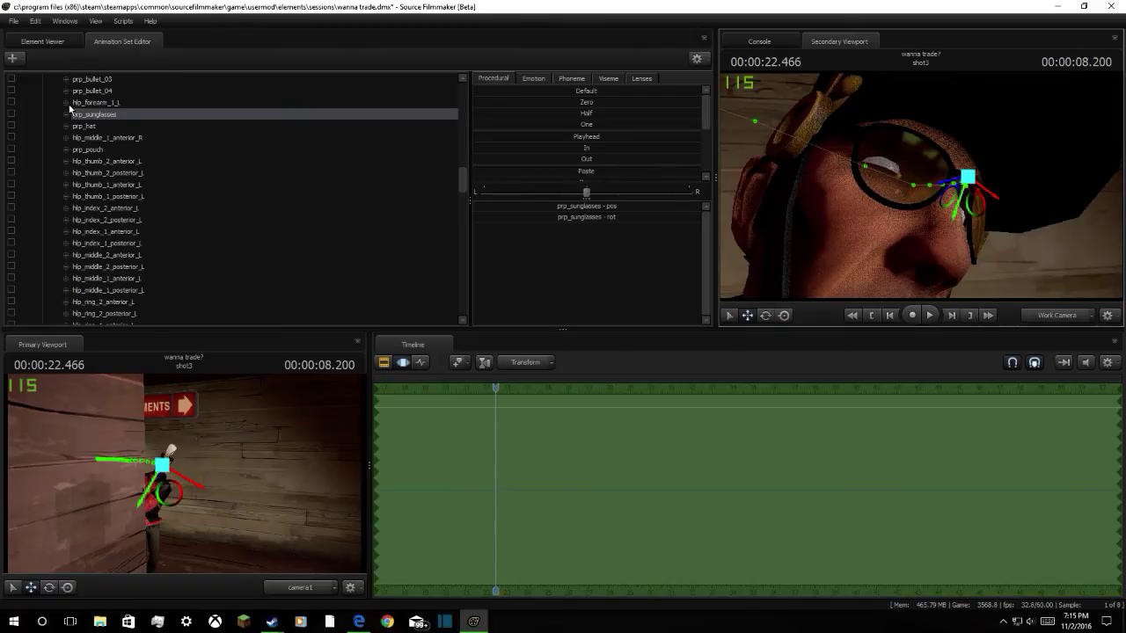
Select sniper1 and adjust his gaze with eyes_updown and eyes_rightleft, then lower CloseLid to open his eyelids wider
scroll(33, 132, up, 5)
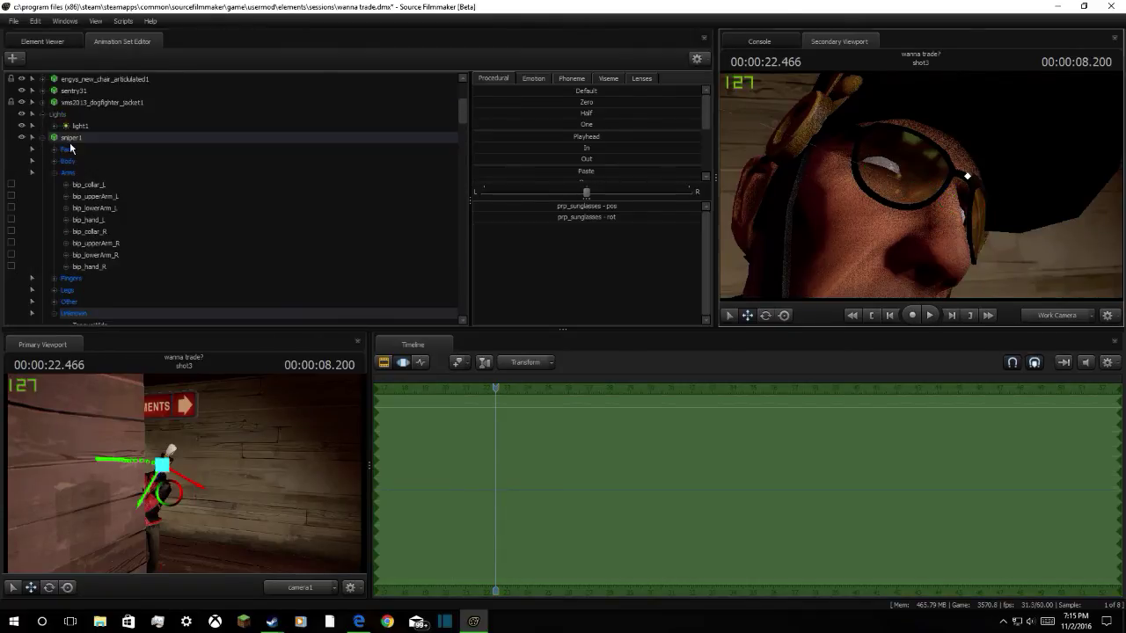
click(69, 138)
key(d)
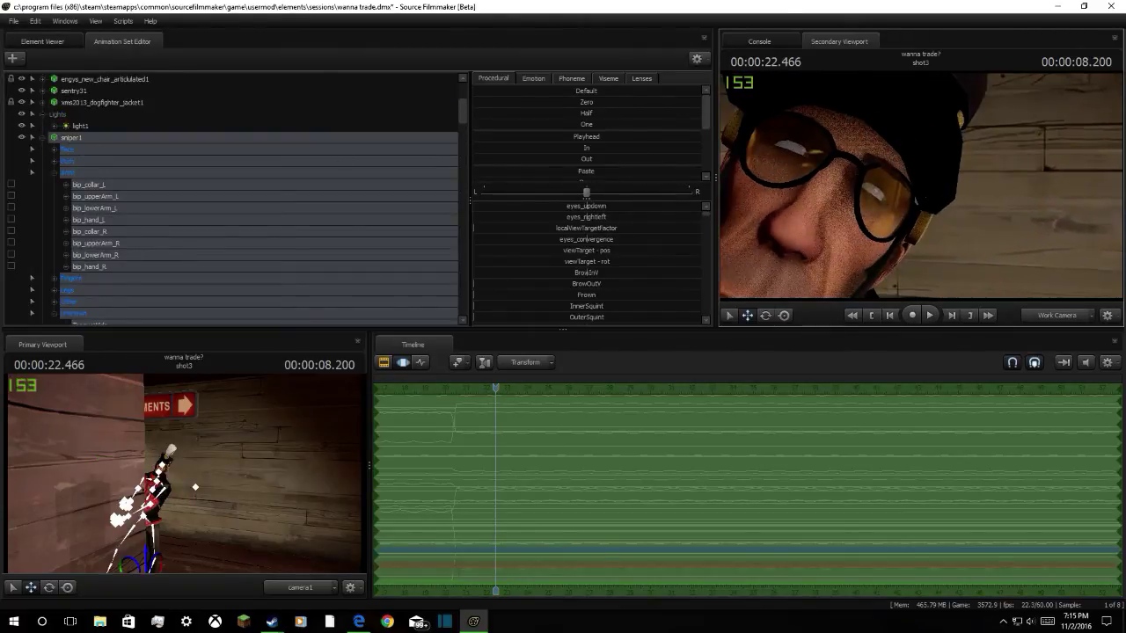
drag(599, 206, 591, 207)
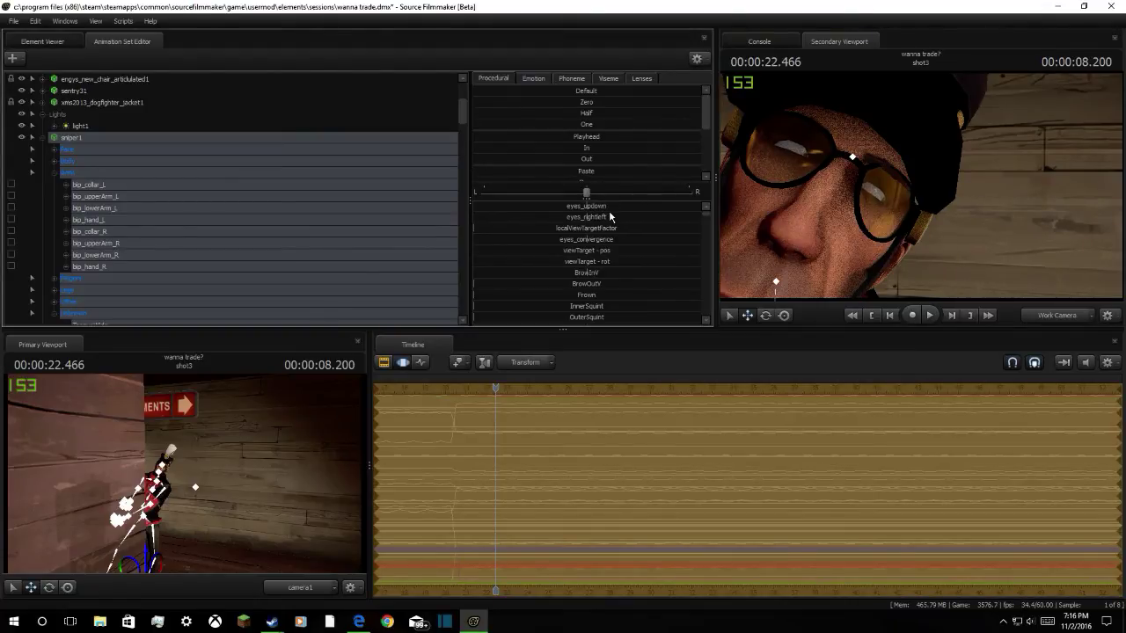
drag(587, 218, 526, 217)
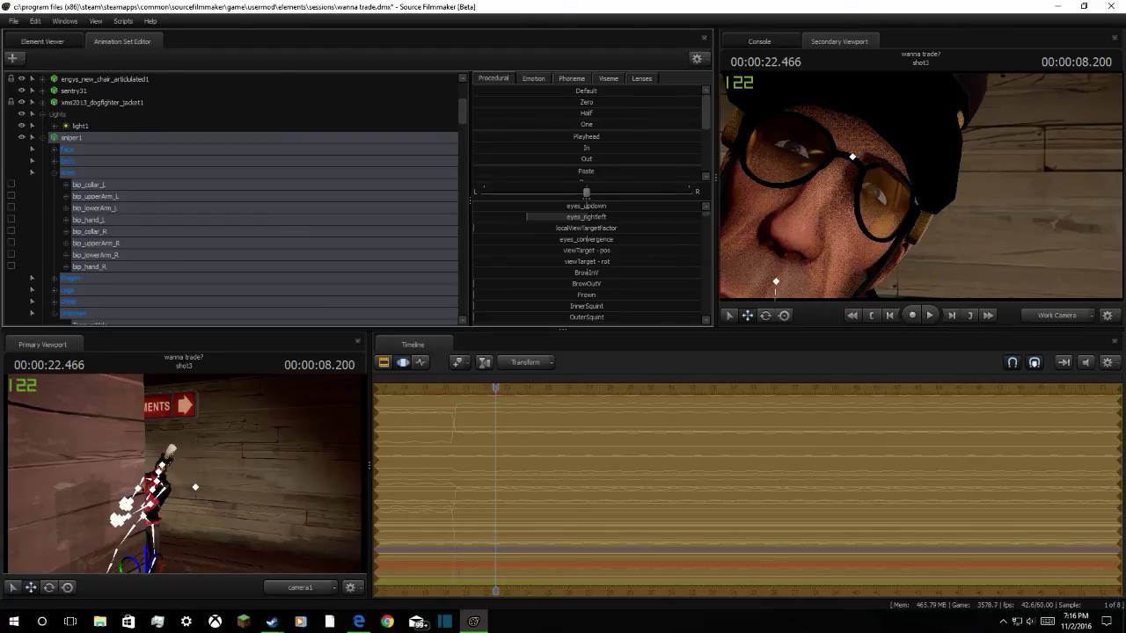
scroll(578, 295, down, 2)
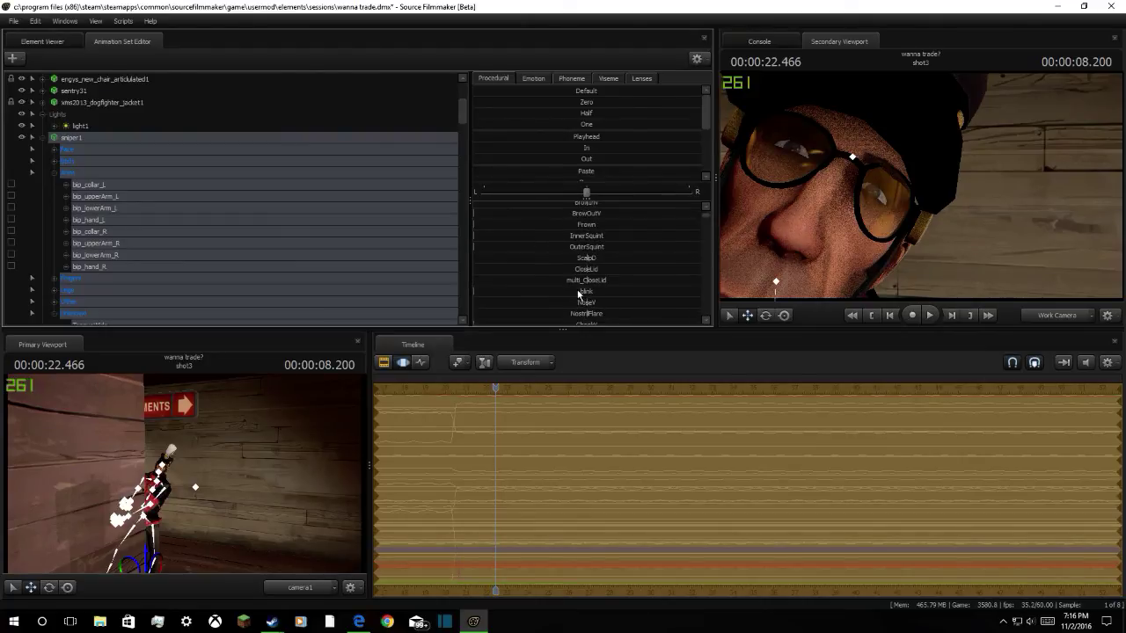
drag(577, 272, 523, 272)
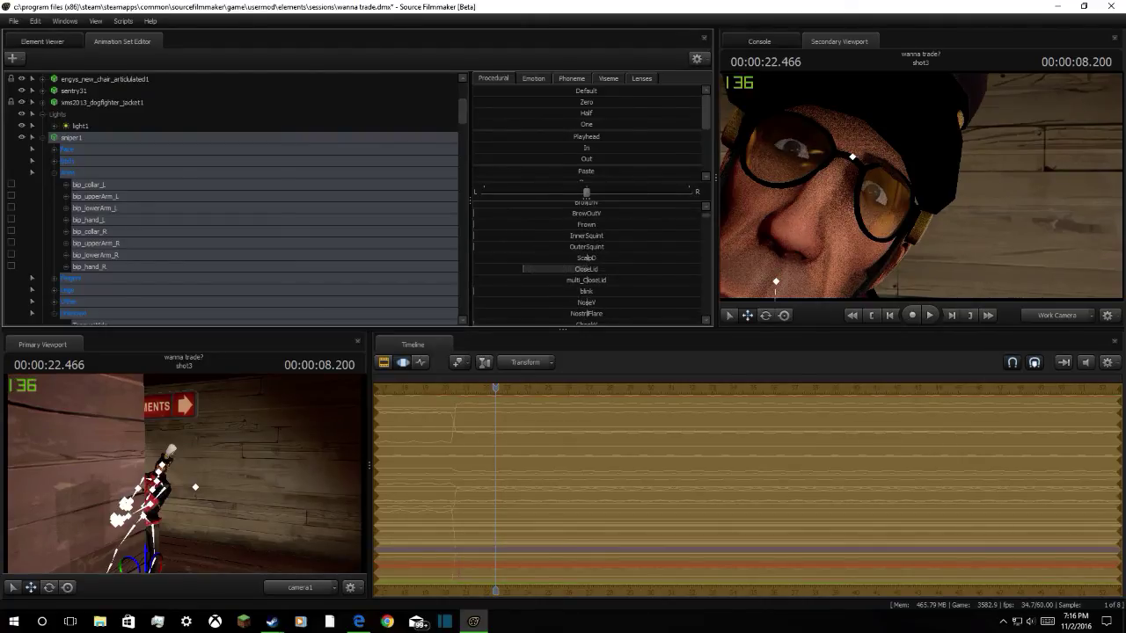
Switch to the Edge browser, read the YouTube live stream's chat messages, and return to Source Filmmaker
click(358, 621)
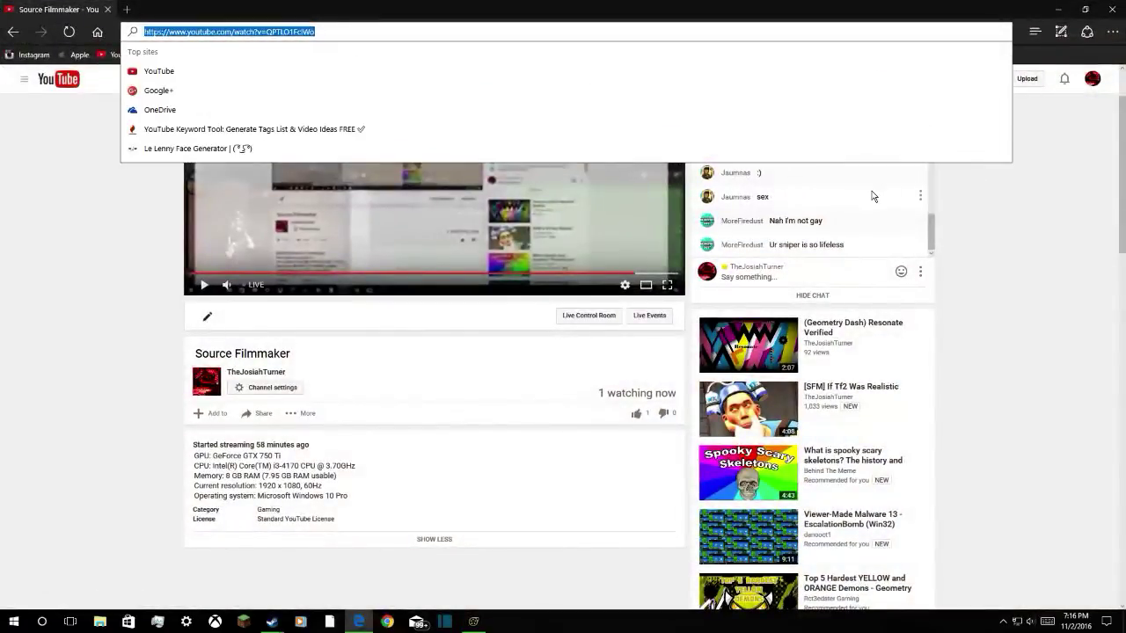
click(1008, 293)
scroll(781, 175, up, 1)
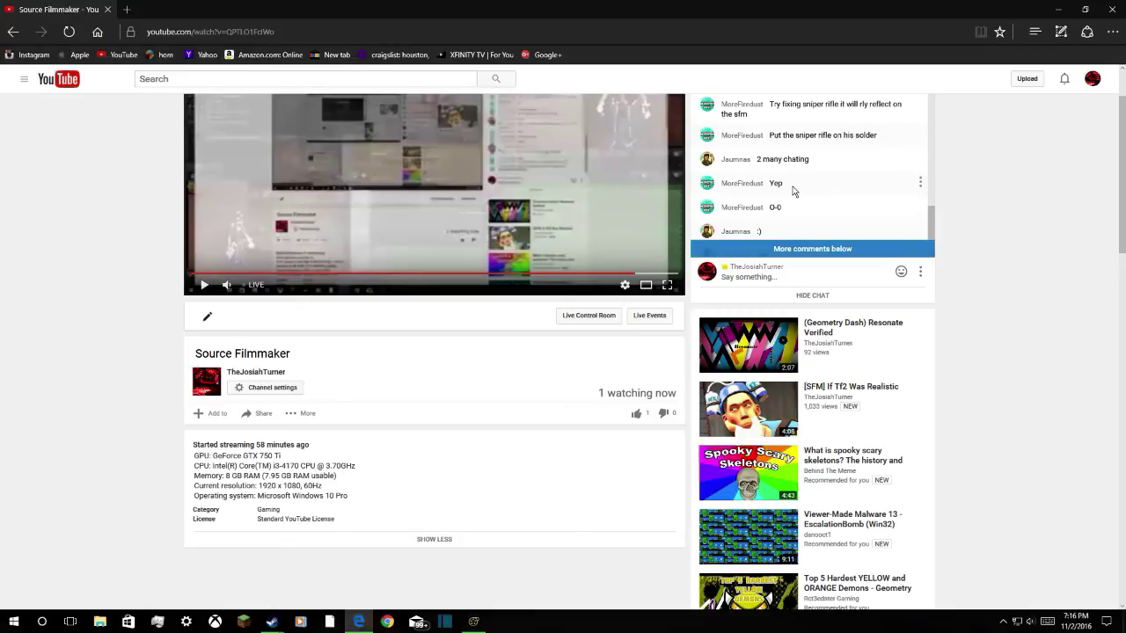
scroll(793, 191, up, 1)
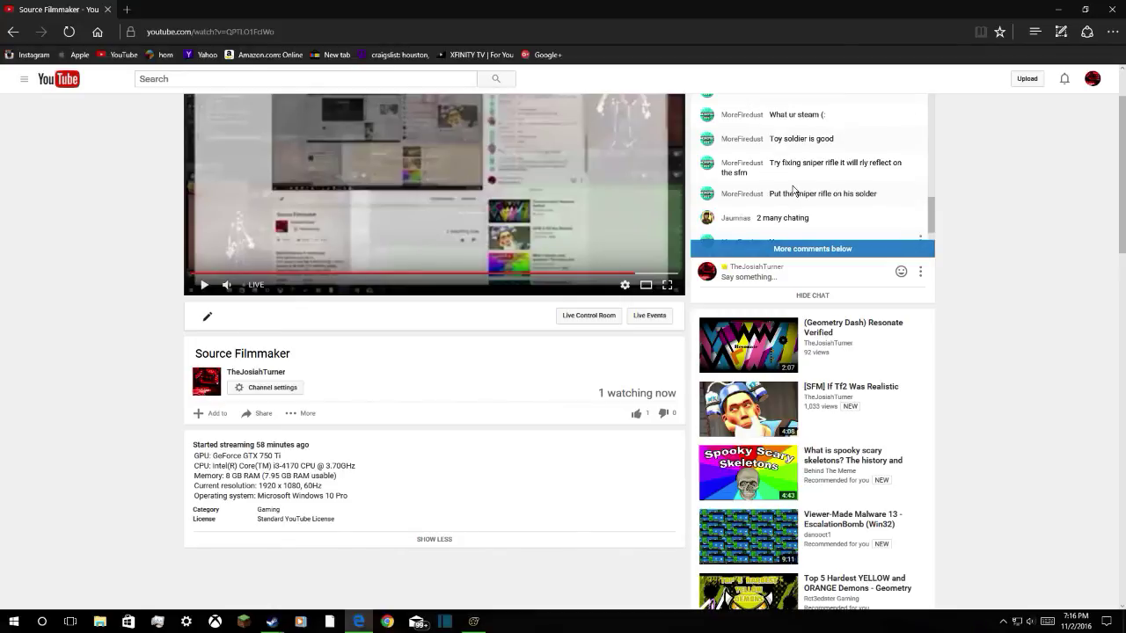
scroll(792, 190, up, 1)
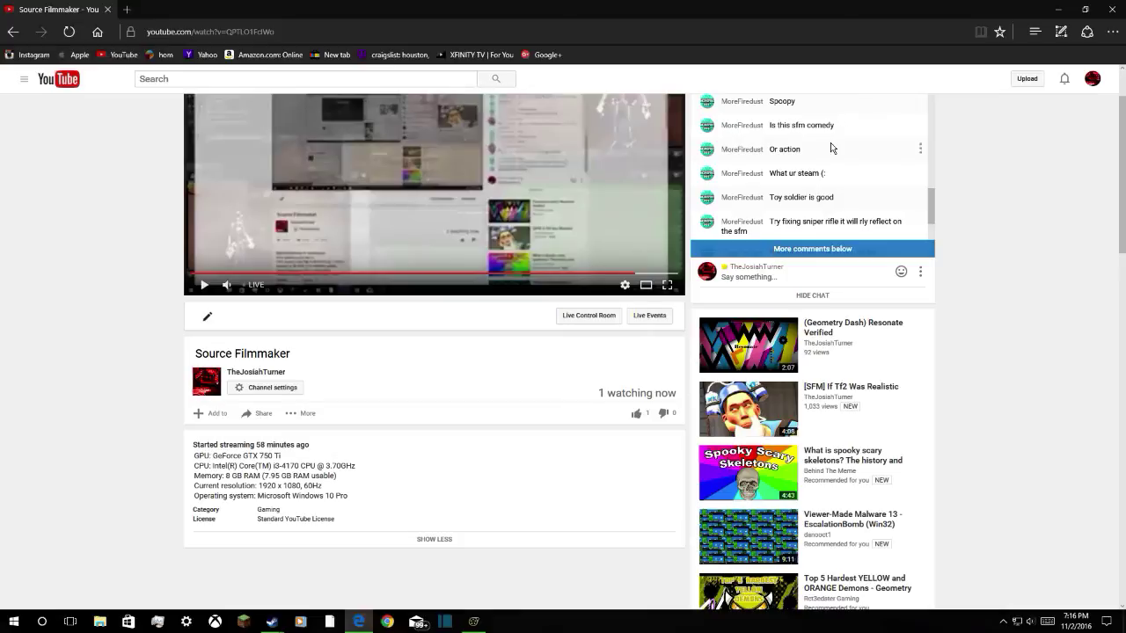
scroll(831, 144, down, 3)
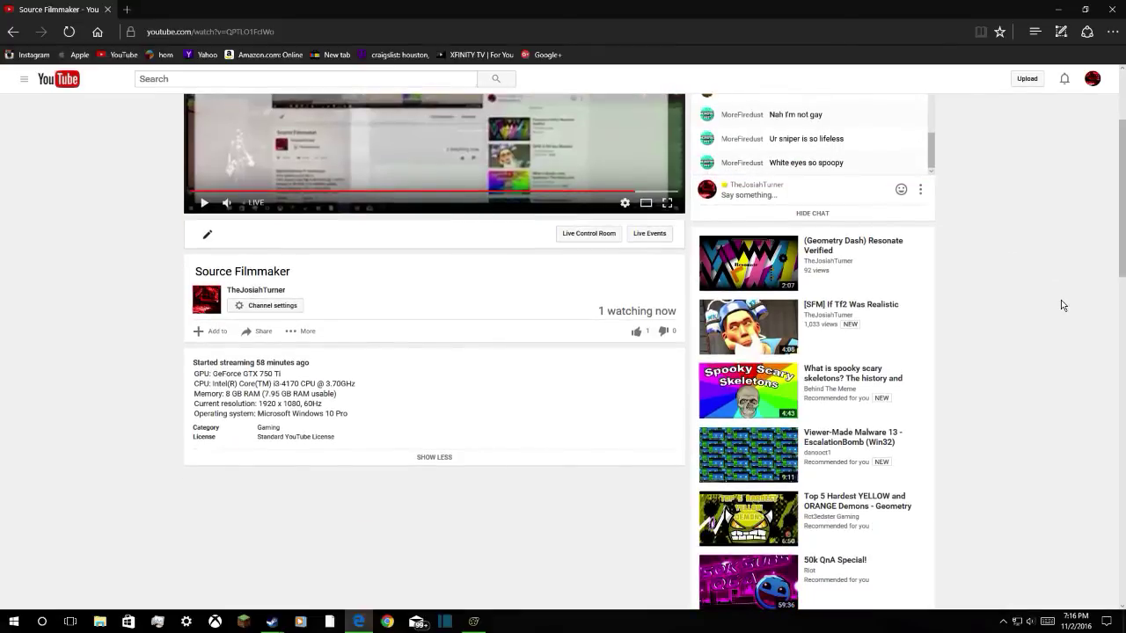
scroll(1063, 304, up, 3)
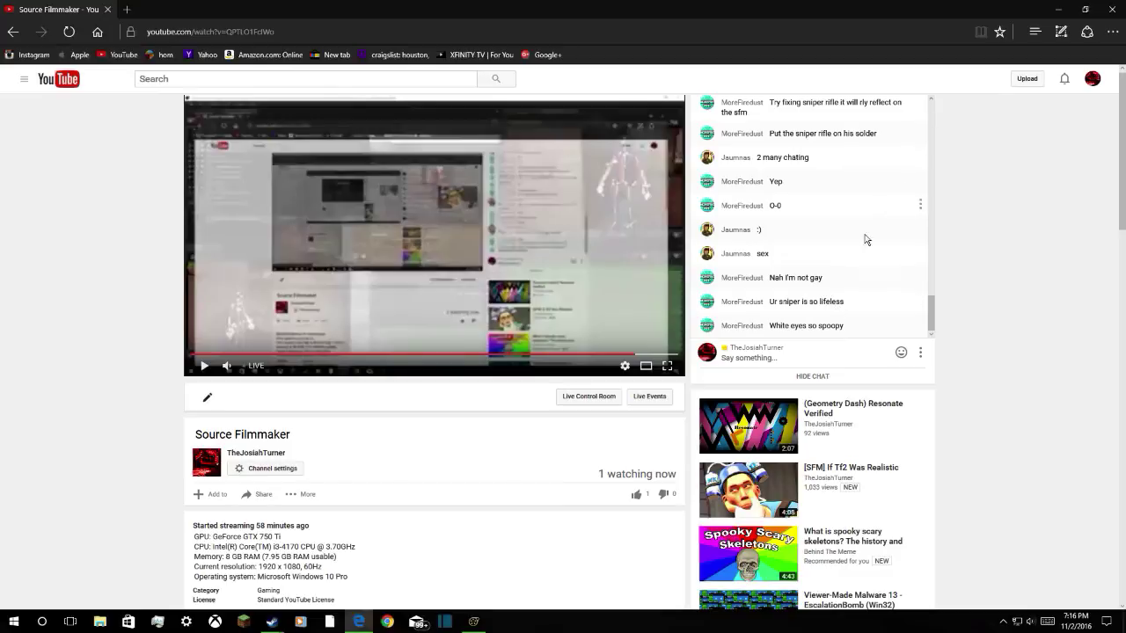
click(1055, 7)
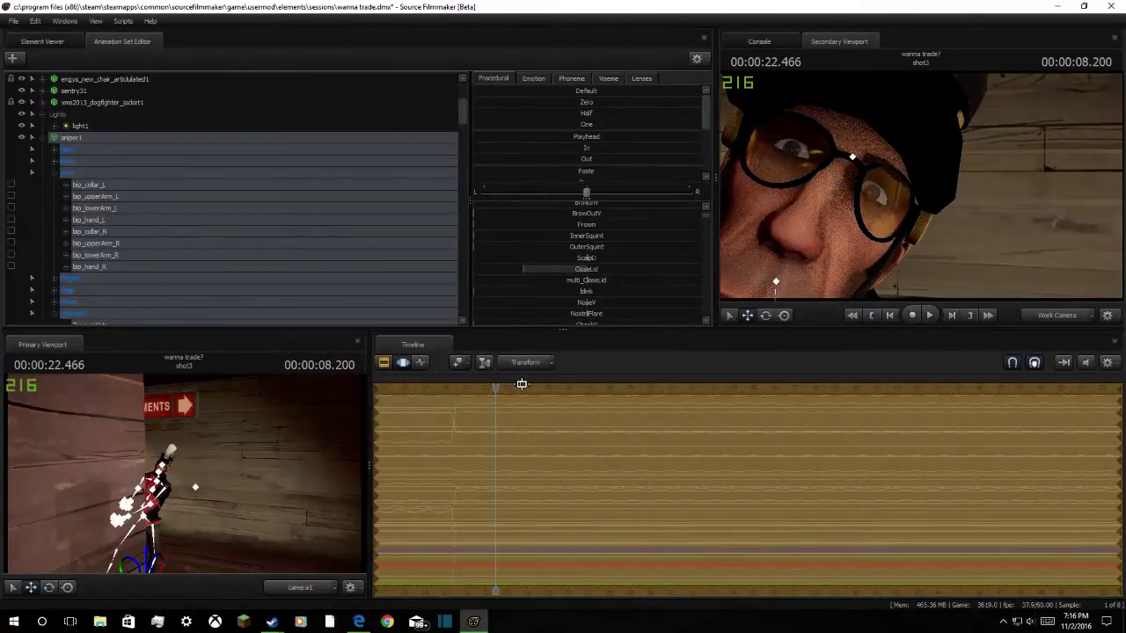
Pull the work camera back to examine the dressed sniper's full body behind the wall
key(s)
drag(892, 218, 730, 209)
key(s)
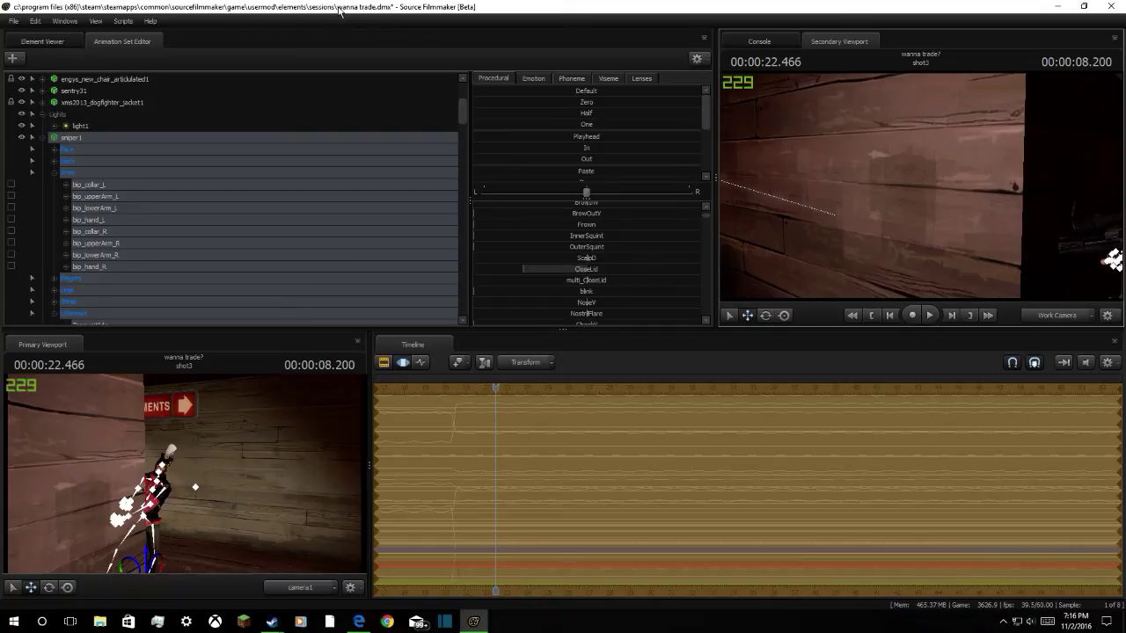
drag(970, 120, 1059, 163)
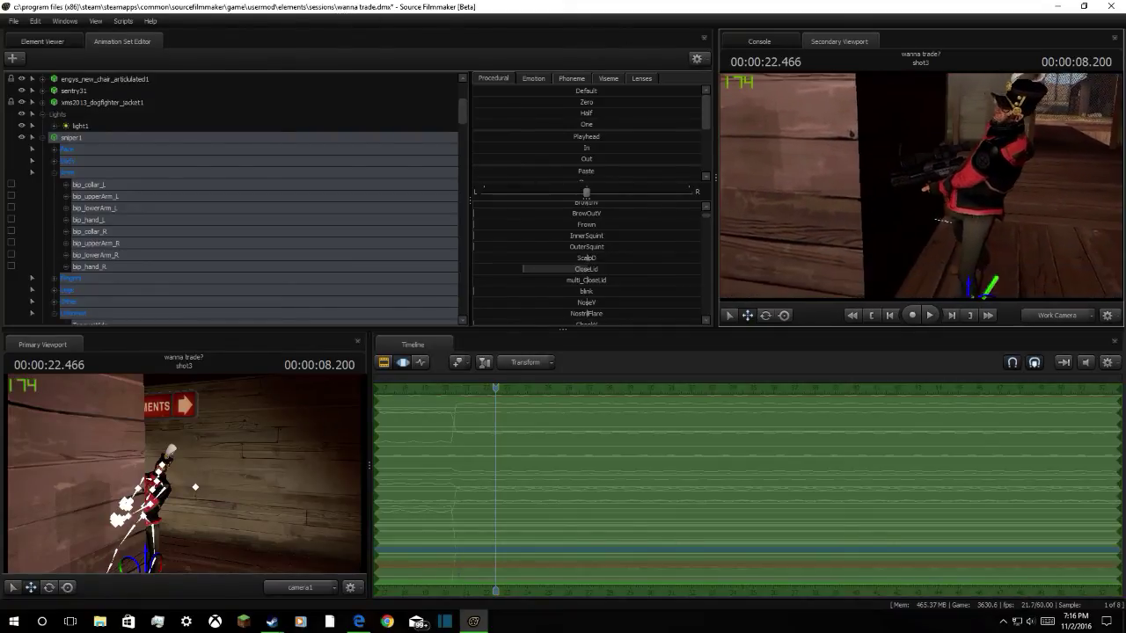
Replay the early part of shot3 to check the sniper's motion around the corner
key(space)
key(space)
drag(503, 388, 393, 417)
key(space)
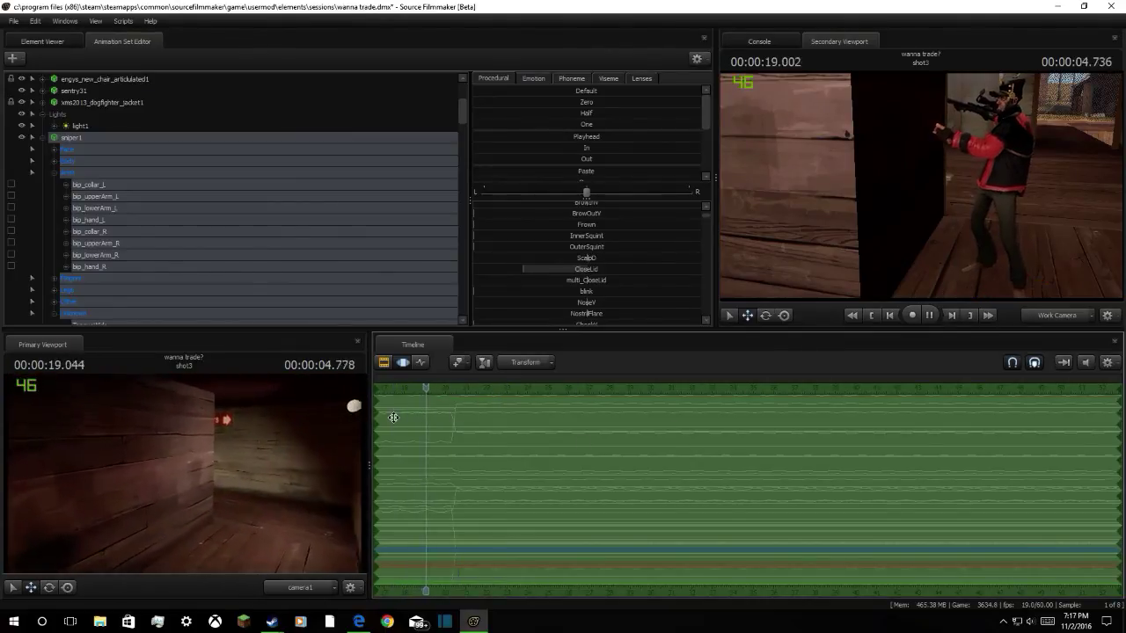
key(space)
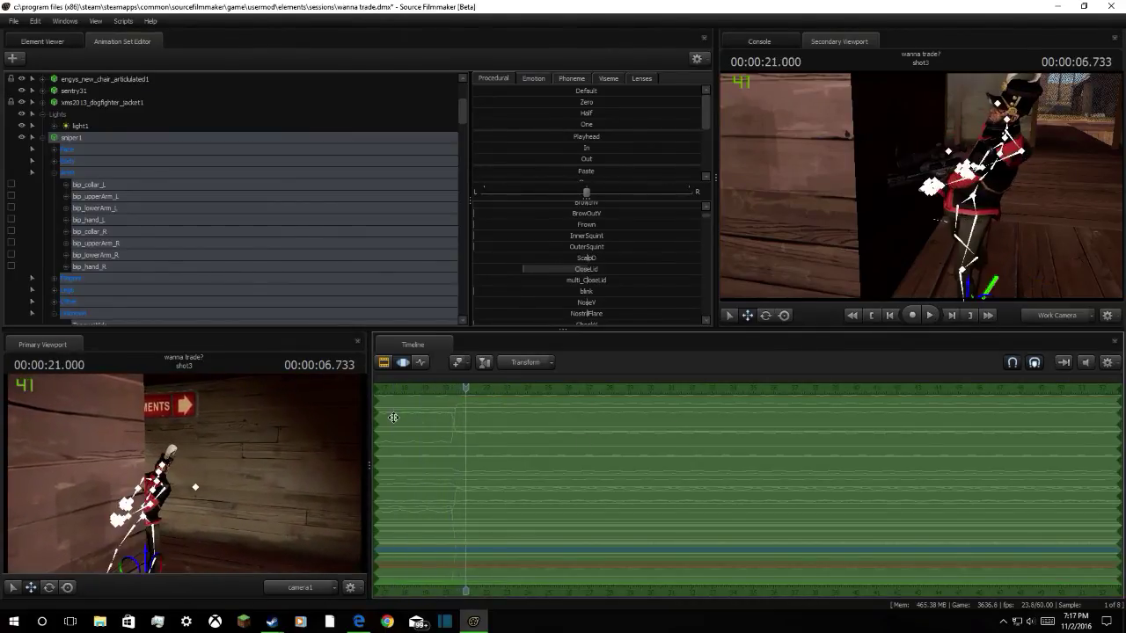
Start the time selection with a falloff from about 22.6 to 23.8 seconds, and select the sniper's bip_hip_L bone
drag(1038, 237, 855, 201)
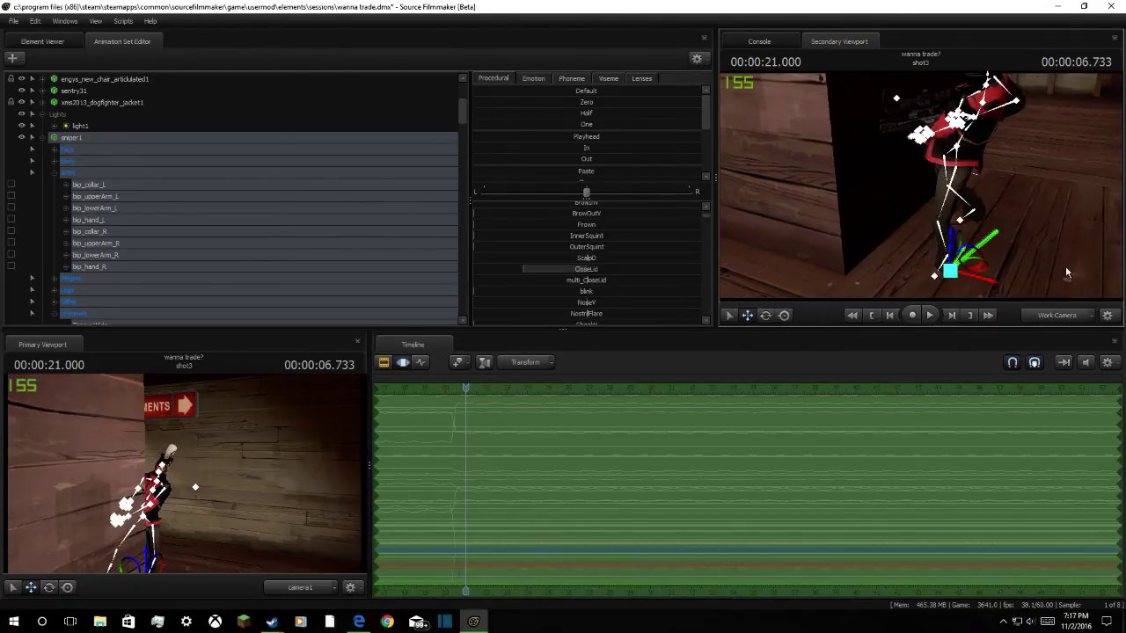
drag(384, 483, 467, 454)
drag(970, 257, 972, 205)
key(space)
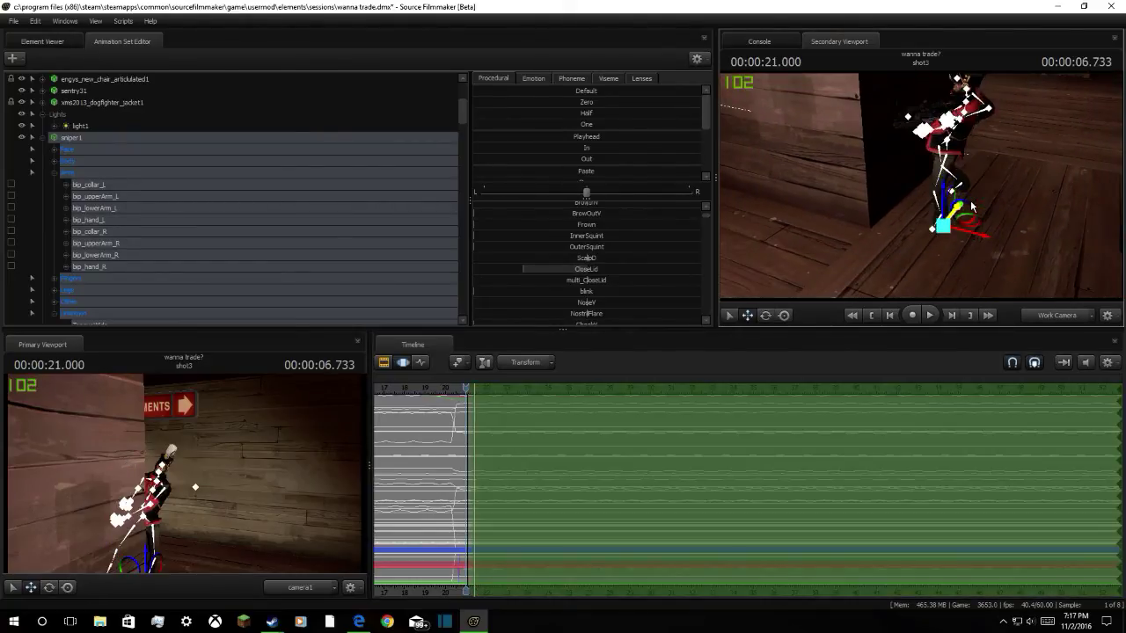
drag(1065, 221, 1016, 217)
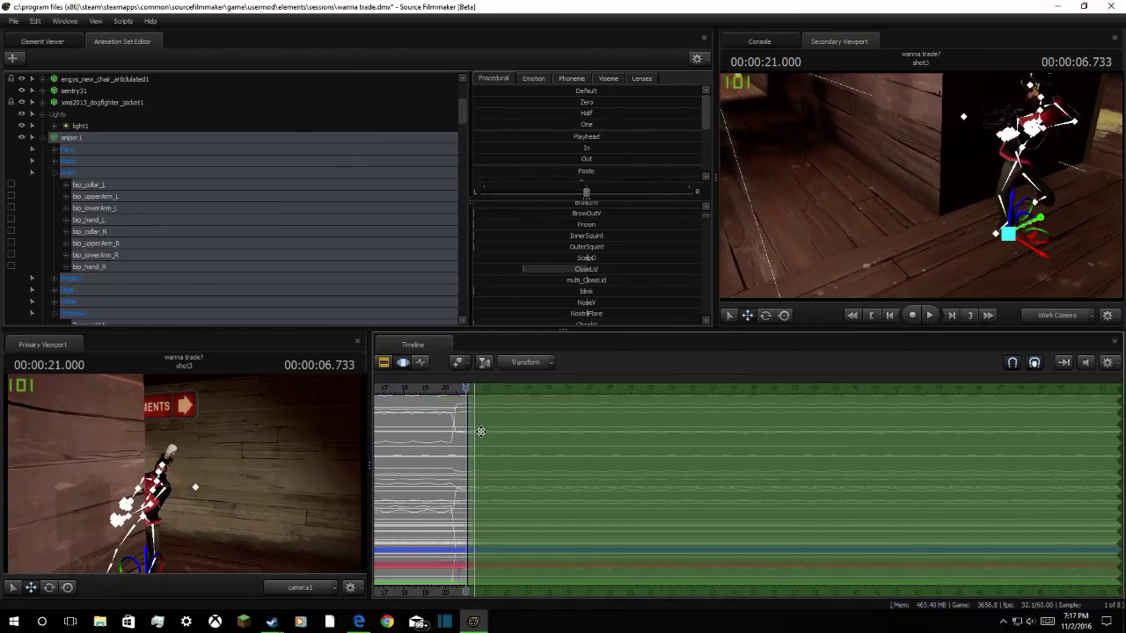
mouse_move(476, 433)
mouse_down()
mouse_move(492, 424)
mouse_move(473, 424)
mouse_move(520, 426)
mouse_move(490, 429)
mouse_move(507, 419)
mouse_up()
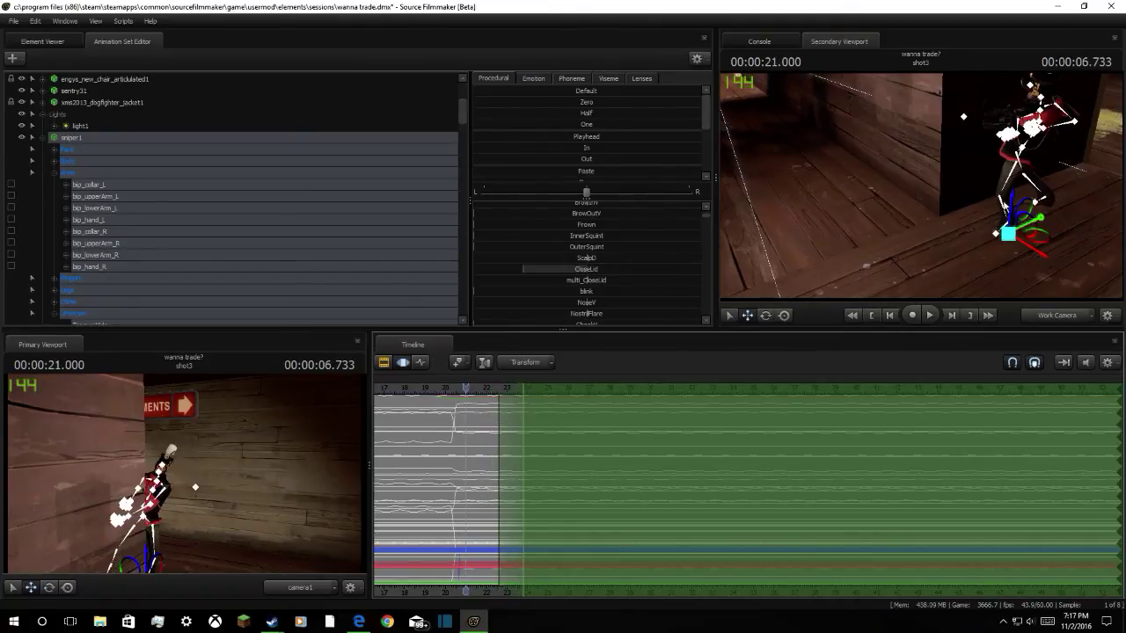
click(1017, 188)
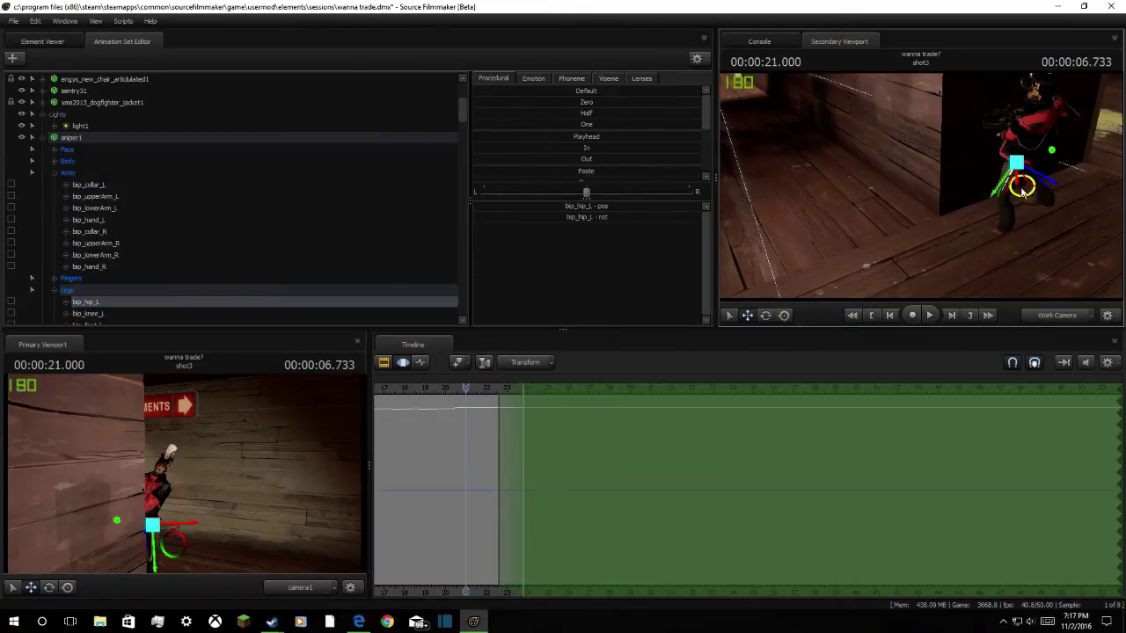
Try to move bip_hip_L with the playhead at 21 seconds
drag(1017, 188, 981, 191)
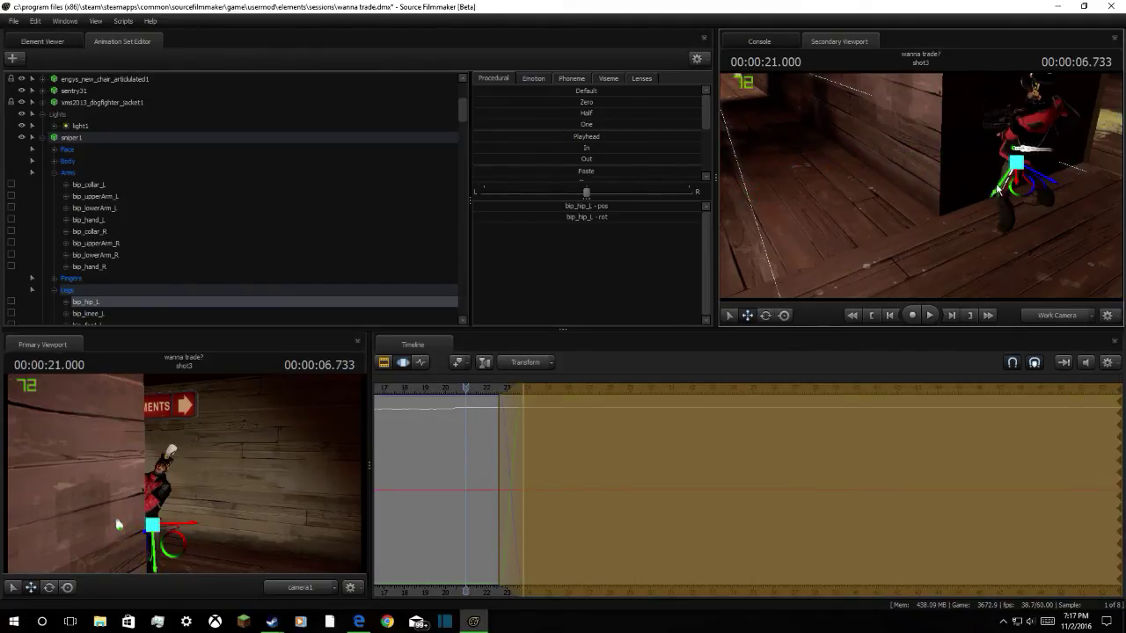
drag(1010, 231, 920, 185)
key(ctrl+z)
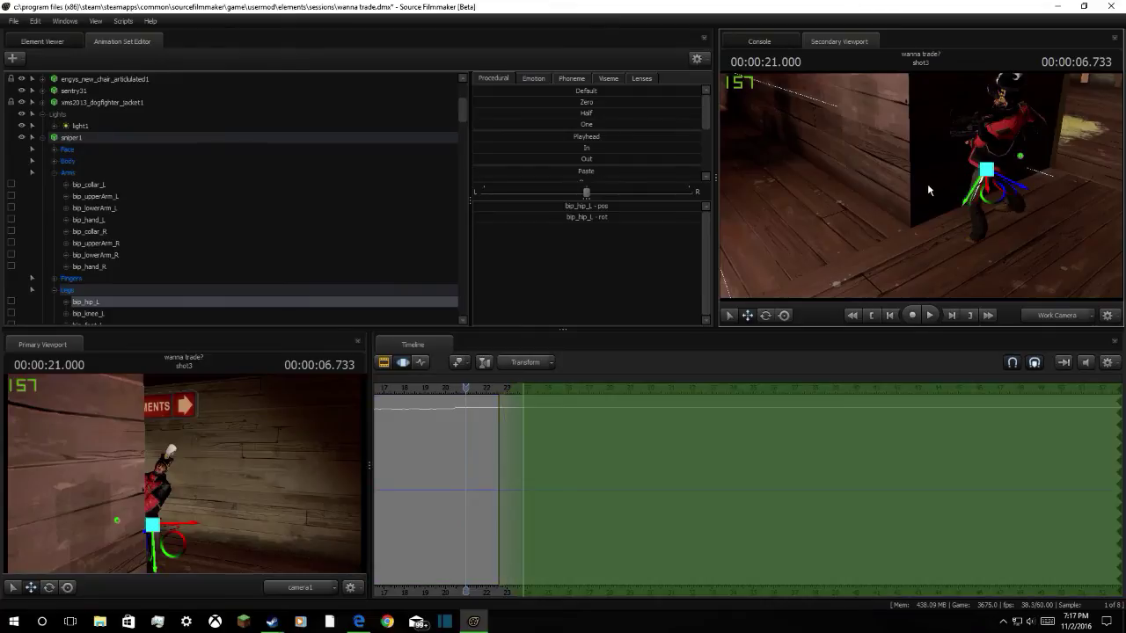
Move bip_hip_L at 23.816 seconds, pulling the sniper's left leg away from his body near the wall corner
drag(461, 393, 523, 389)
key(w)
drag(921, 185, 732, 173)
key(s)
drag(890, 155, 853, 180)
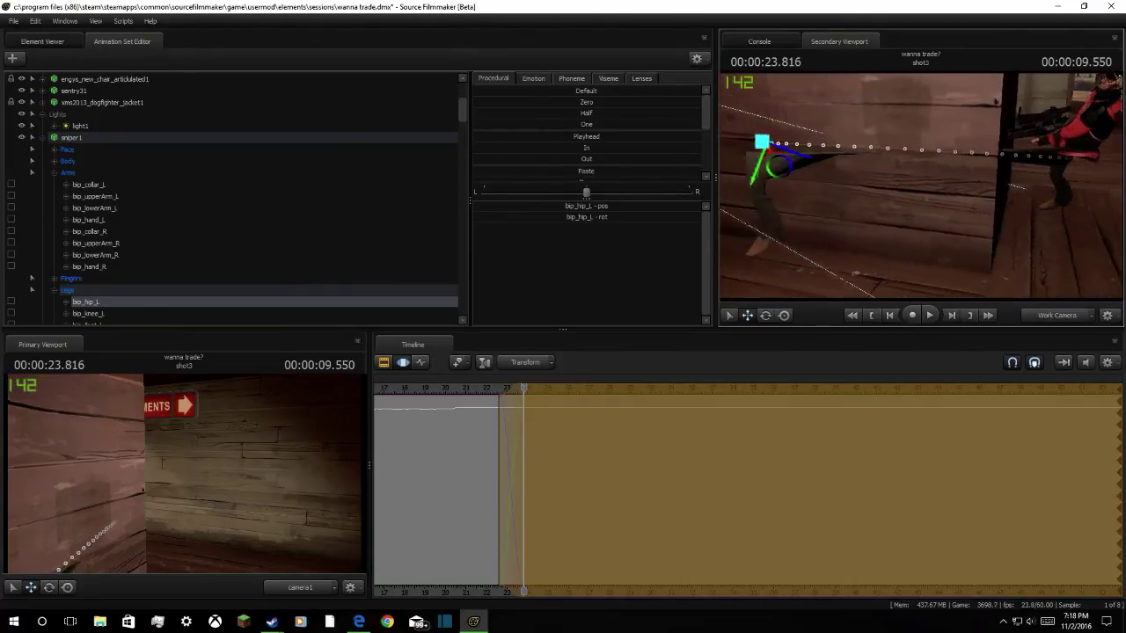
drag(755, 162, 916, 194)
drag(819, 186, 1006, 207)
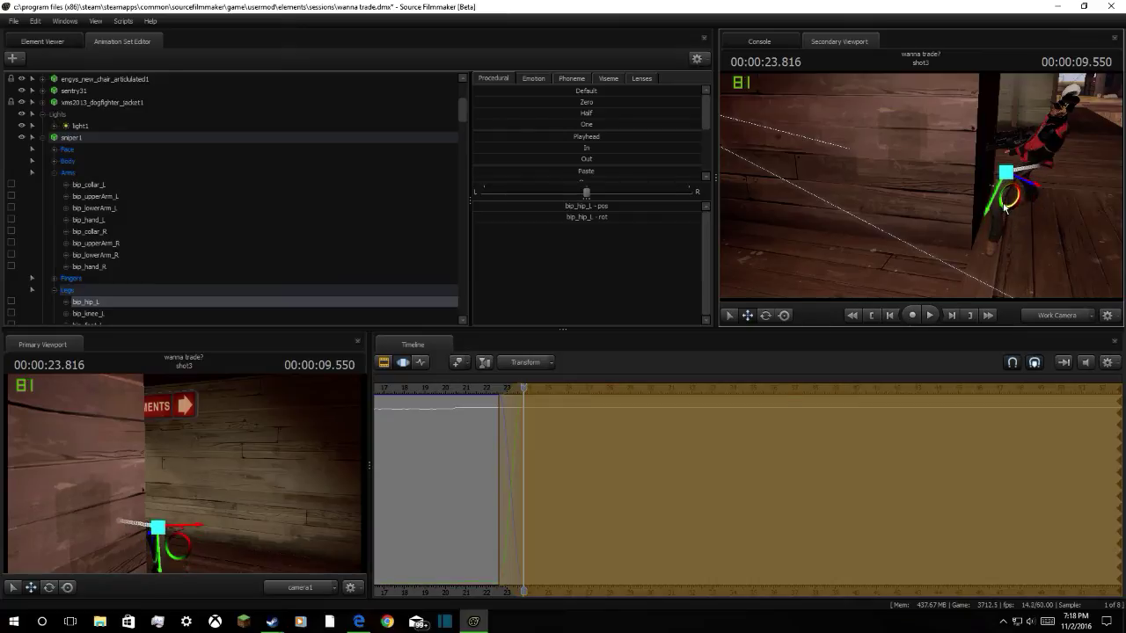
Rotate bip_hip_L to swing the stretched left leg out past the wall edge, and select bip_knee_L
click(766, 316)
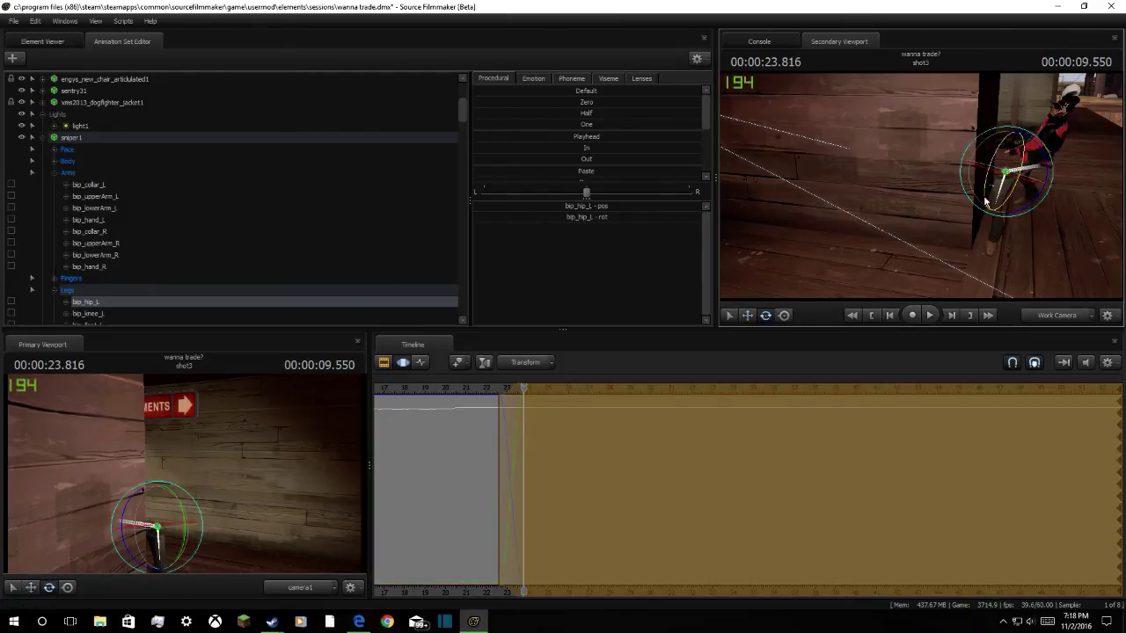
drag(1019, 169, 999, 155)
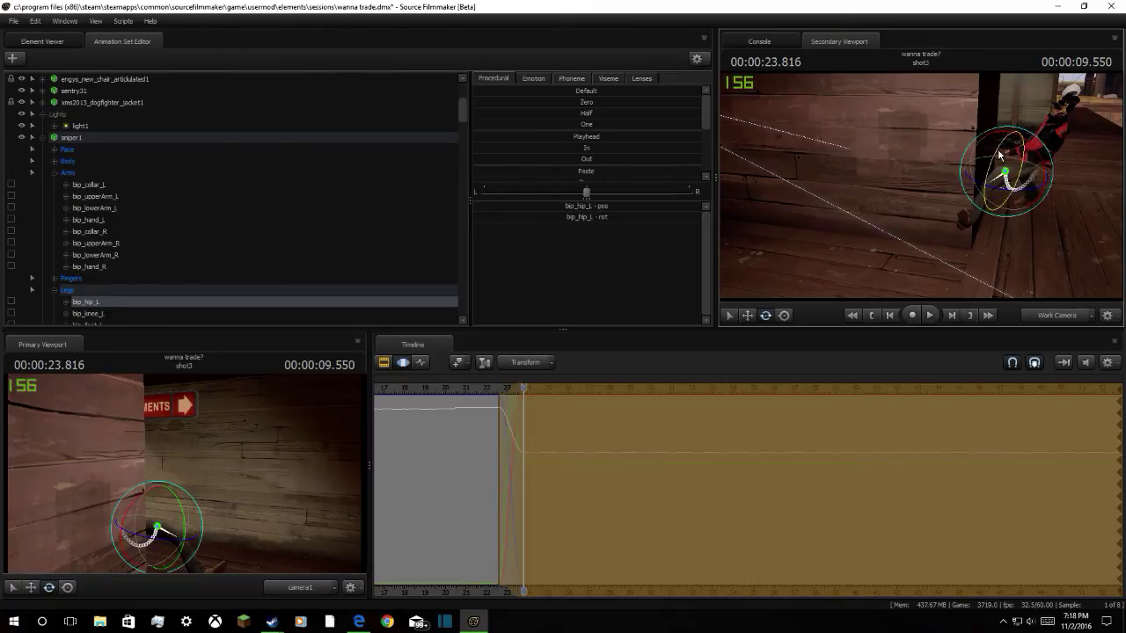
key(w)
drag(922, 186, 948, 181)
click(822, 210)
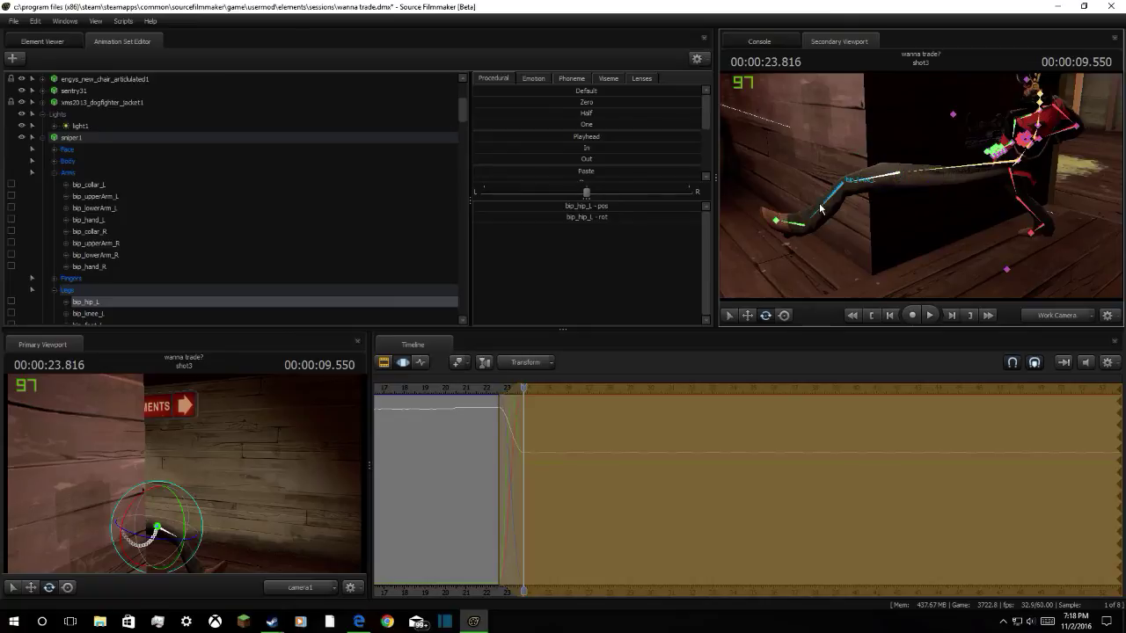
drag(847, 200, 787, 213)
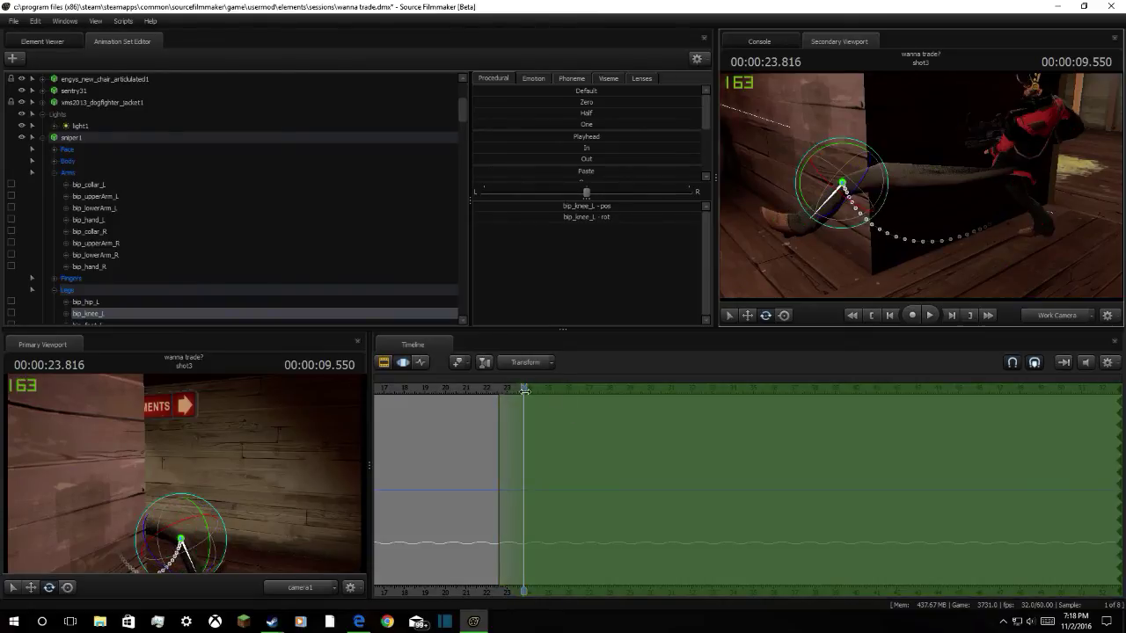
Shorten the time selection's falloff to end at about 23 seconds and briefly play the leg motion
drag(525, 392, 502, 398)
key(space)
key(space)
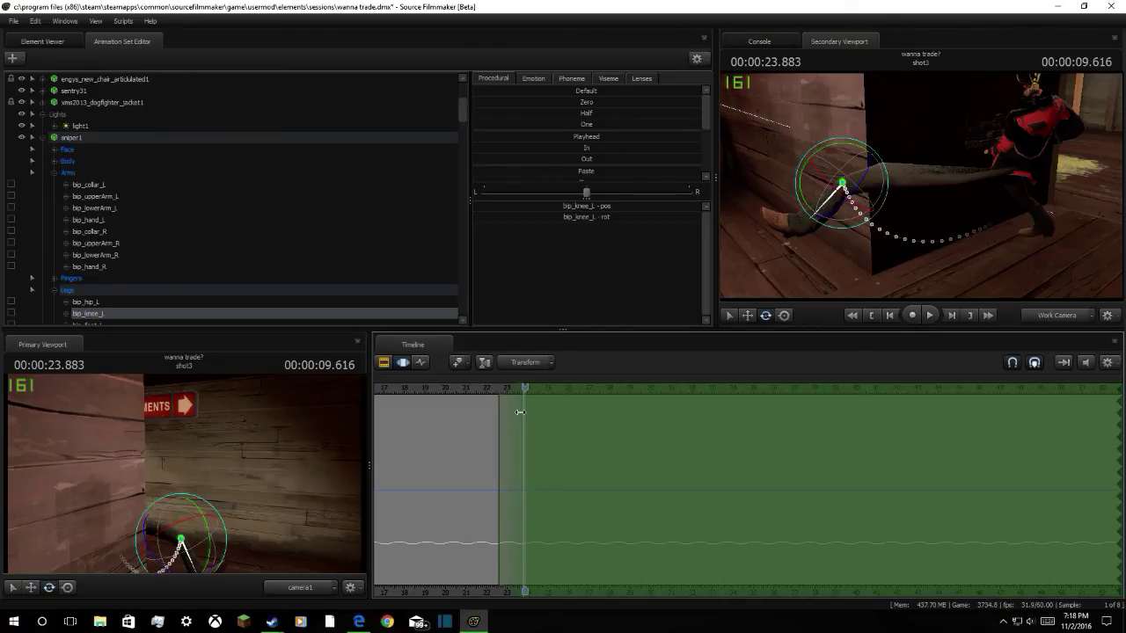
click(520, 413)
drag(520, 412, 504, 424)
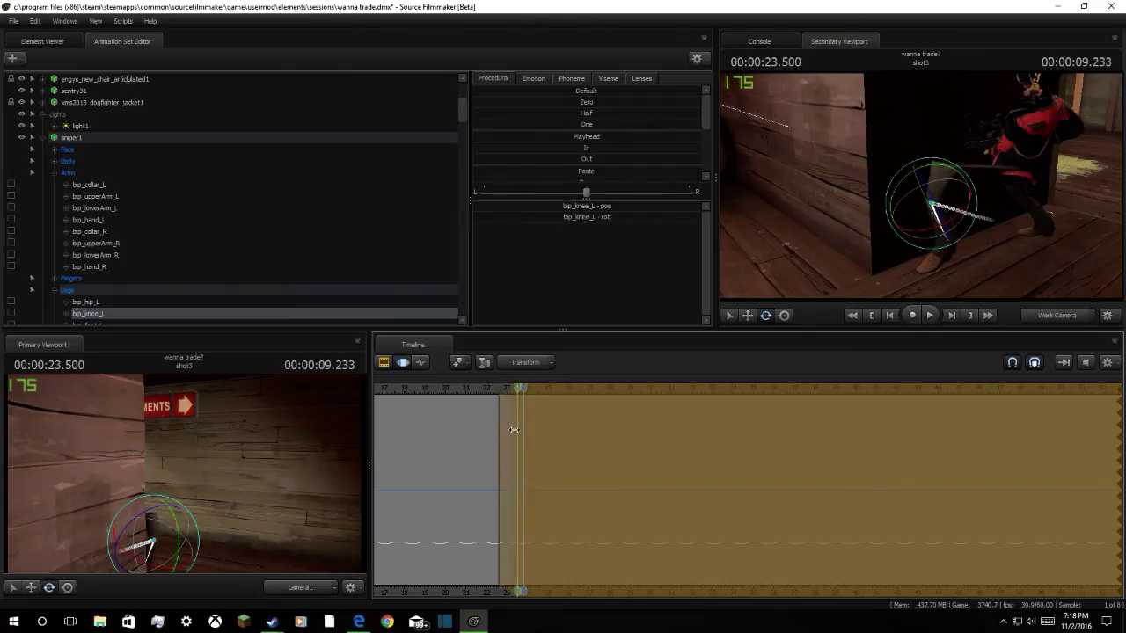
mouse_move(513, 430)
mouse_down()
mouse_move(506, 434)
mouse_move(499, 406)
mouse_move(513, 409)
mouse_up()
key(space)
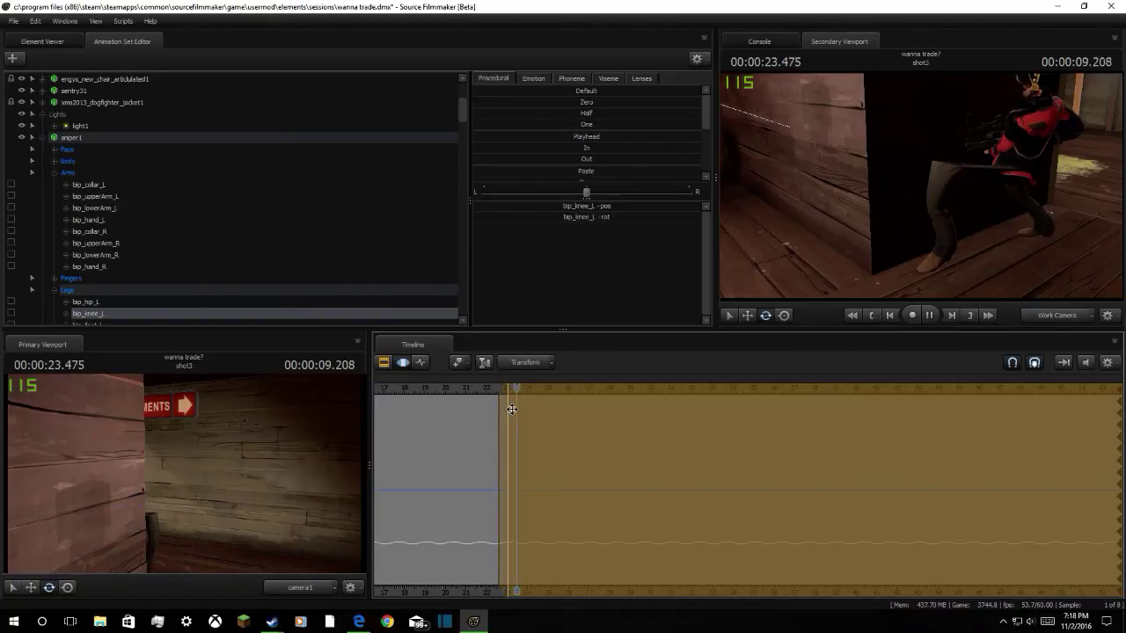
key(space)
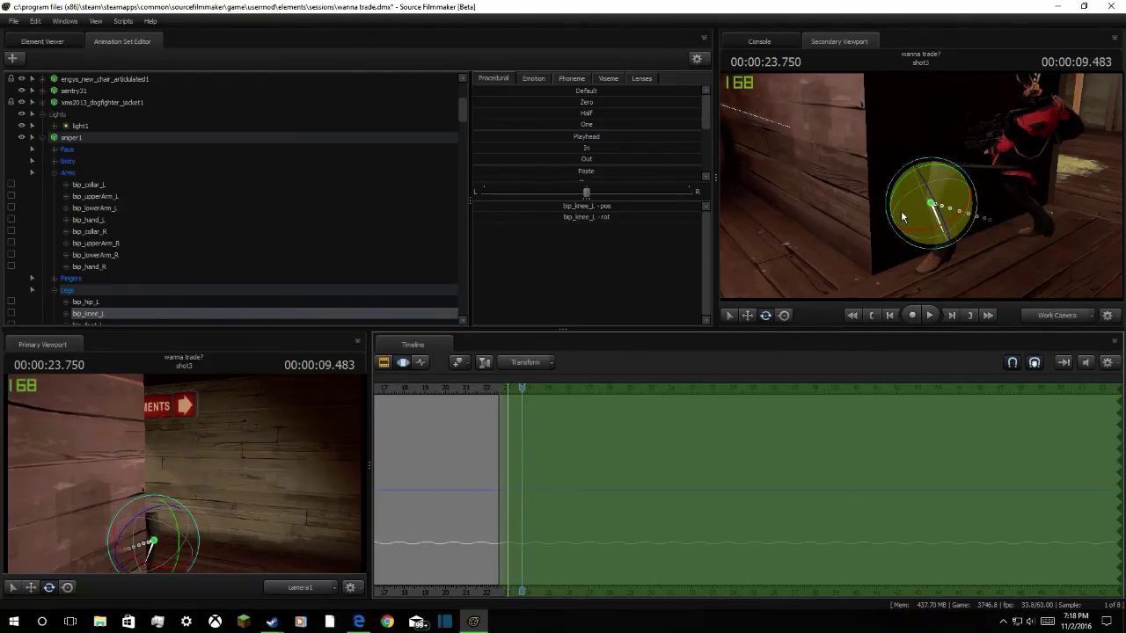
Adjust the left hip and knee bones at 23.750 seconds so the leg kicks out horizontally past the corner
drag(899, 210, 936, 124)
ctrl+click(950, 152)
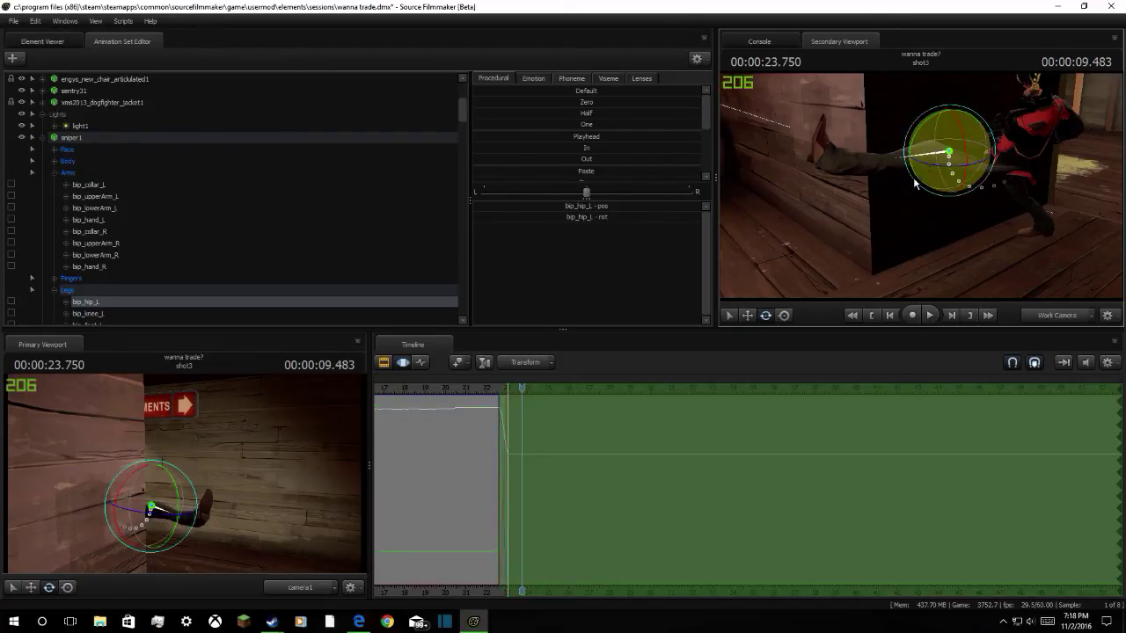
click(875, 165)
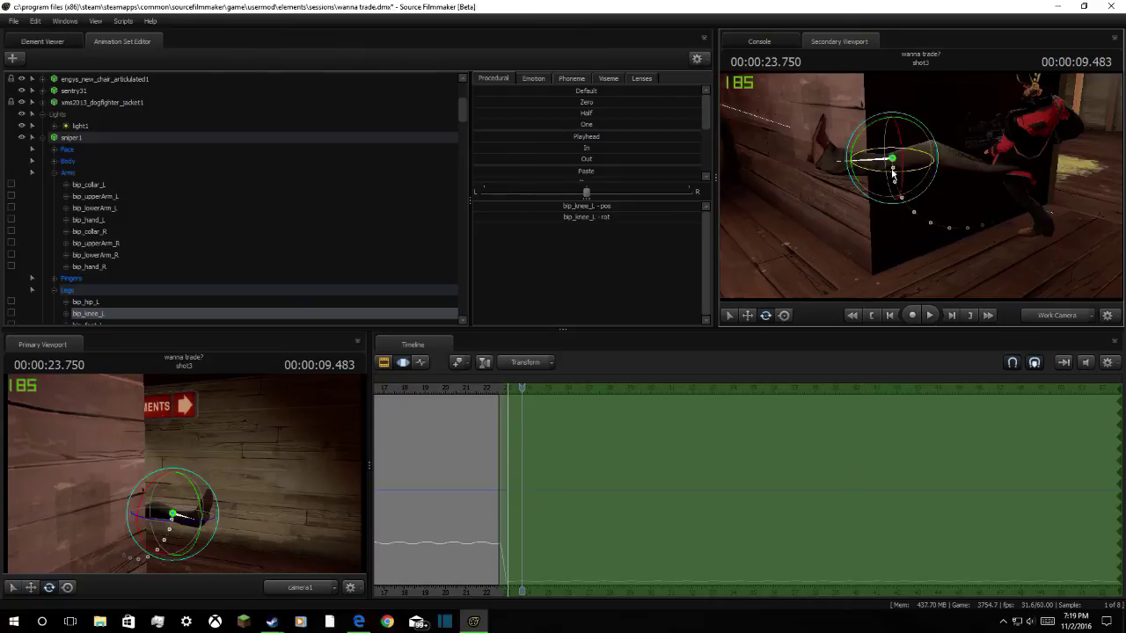
drag(890, 180, 887, 237)
key(s)
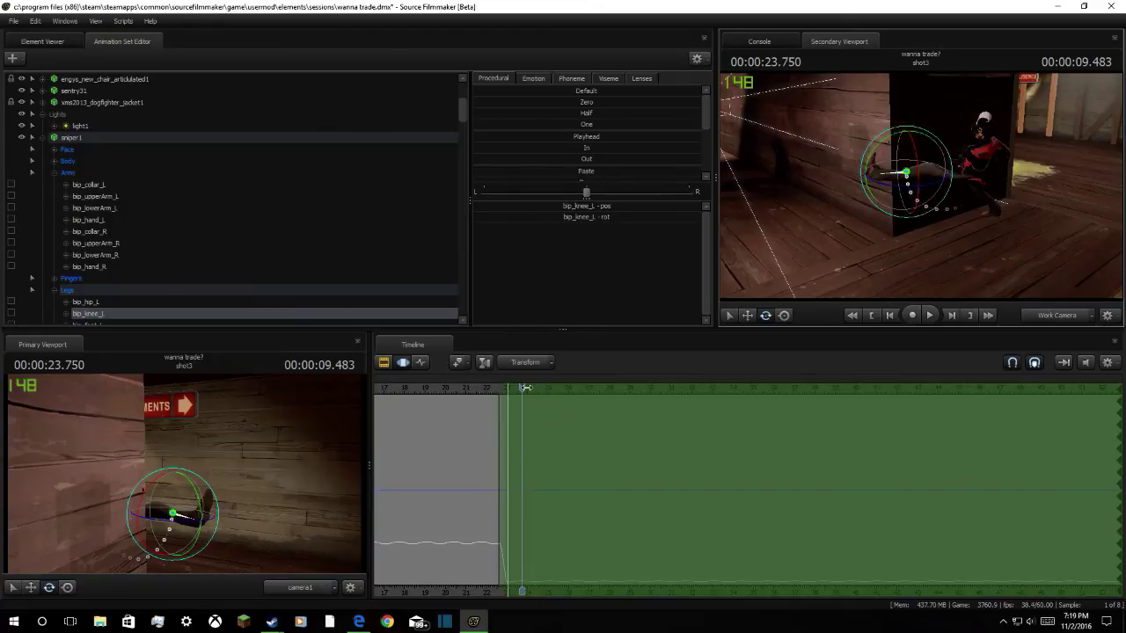
Shift the time selection's start to about 23.3 seconds and rotate bip_knee_L at 24.266 seconds to bend the lower leg
drag(525, 388, 533, 415)
drag(873, 258, 878, 206)
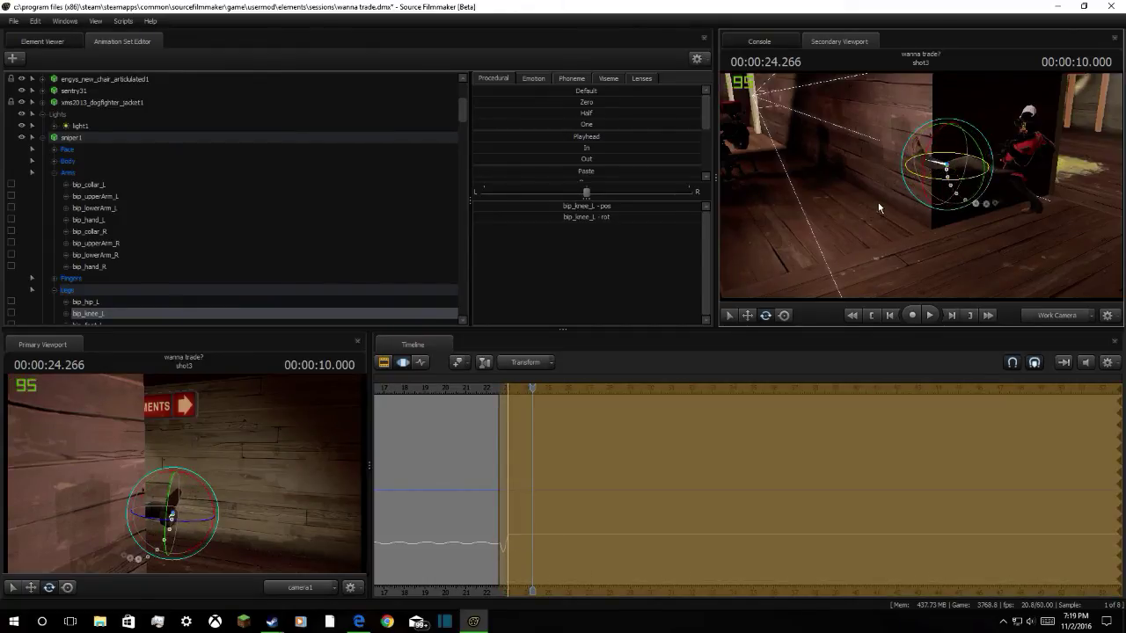
key(ctrl+z)
mouse_move(511, 457)
mouse_down()
mouse_move(527, 451)
mouse_move(515, 453)
mouse_up()
drag(928, 195, 792, 241)
drag(858, 229, 861, 235)
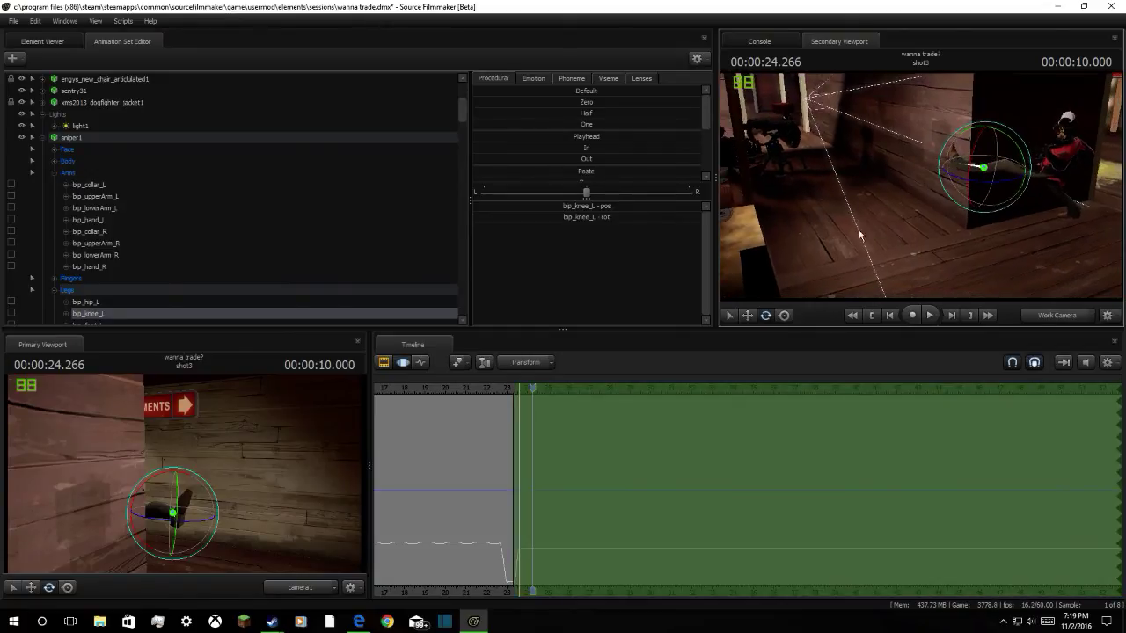
Move bip_knee_L far away from the sniper at 24.266 seconds, stretching the left leg across the building
click(748, 316)
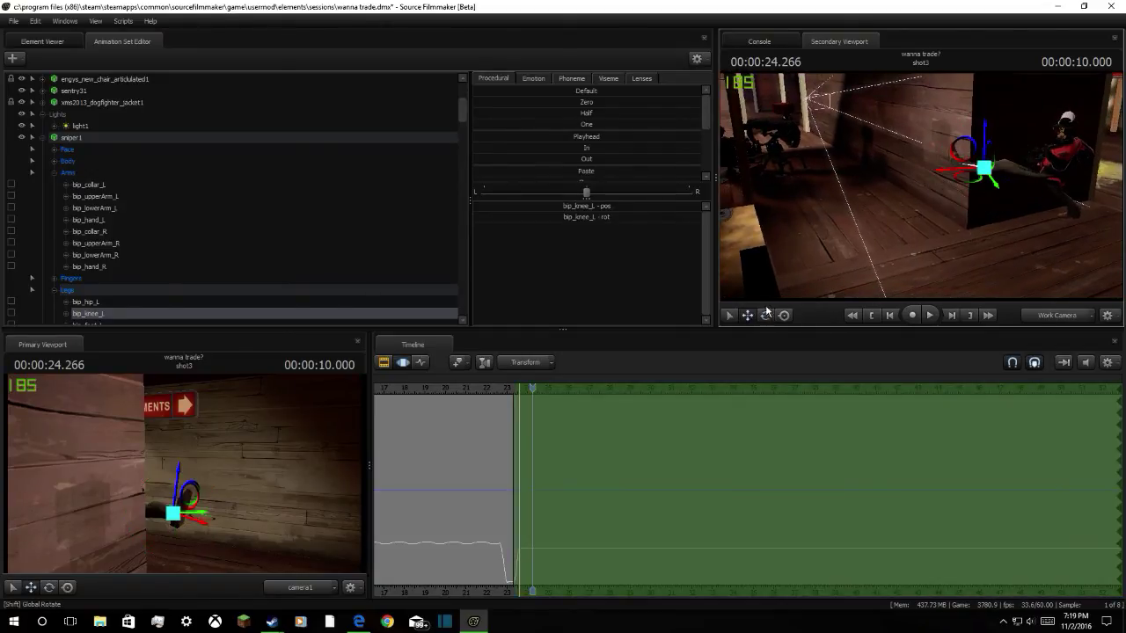
drag(912, 261, 912, 260)
drag(1068, 184, 878, 249)
drag(896, 192, 895, 191)
drag(836, 213, 784, 145)
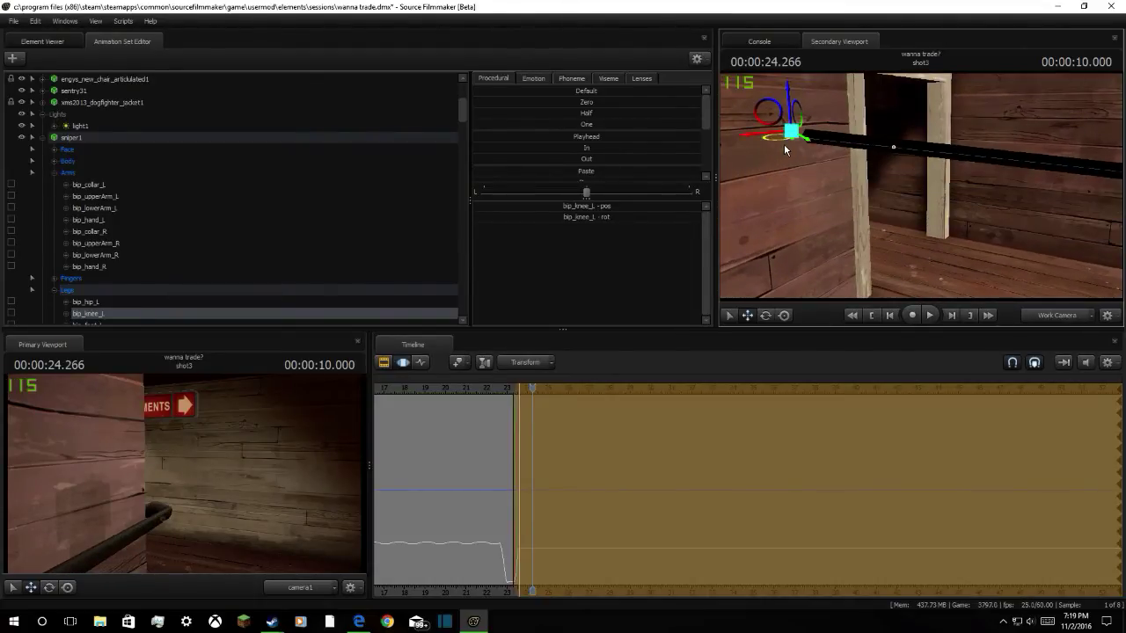
drag(827, 189, 827, 189)
drag(984, 165, 815, 261)
drag(871, 202, 871, 202)
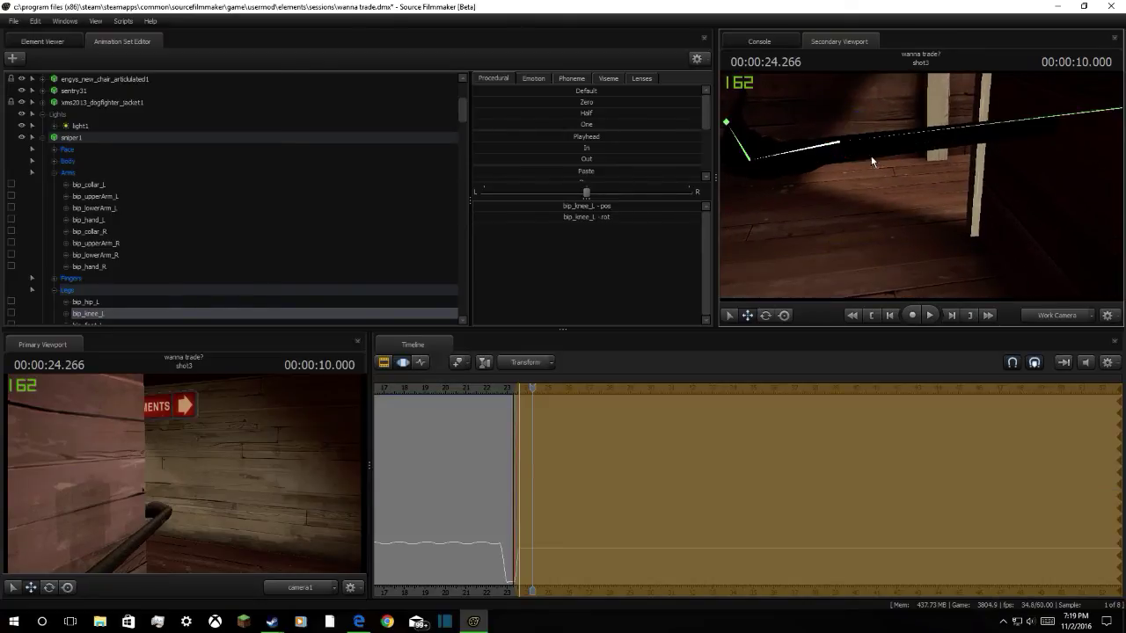
Rotate bip_knee_L at the end of the stretched leg so the lower leg points down to the floor
ctrl+click(765, 161)
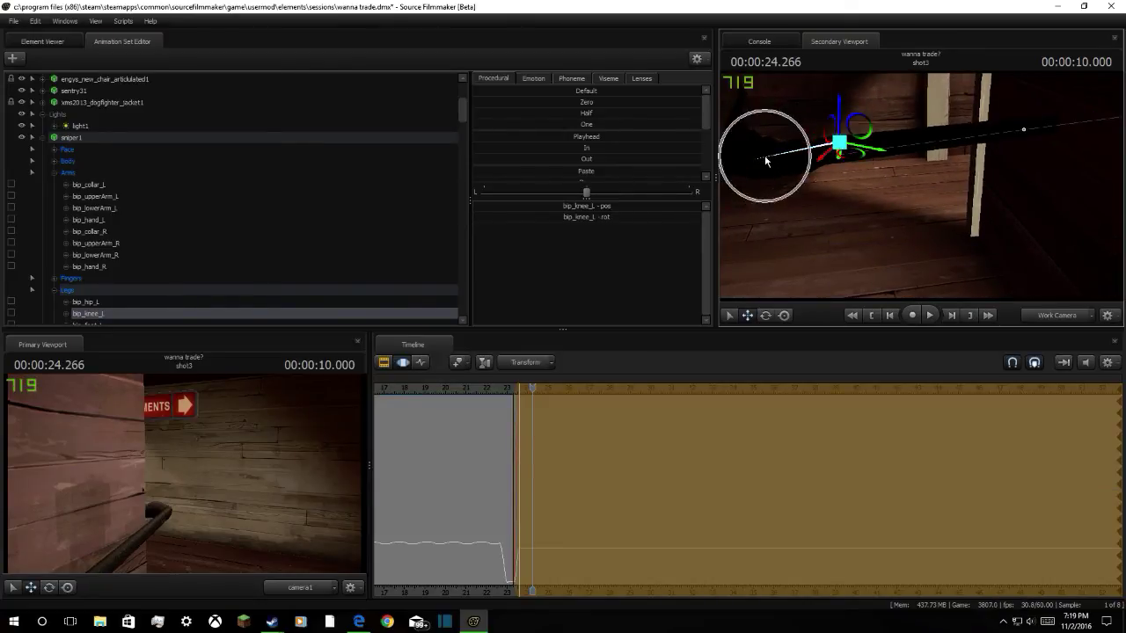
ctrl+click(824, 143)
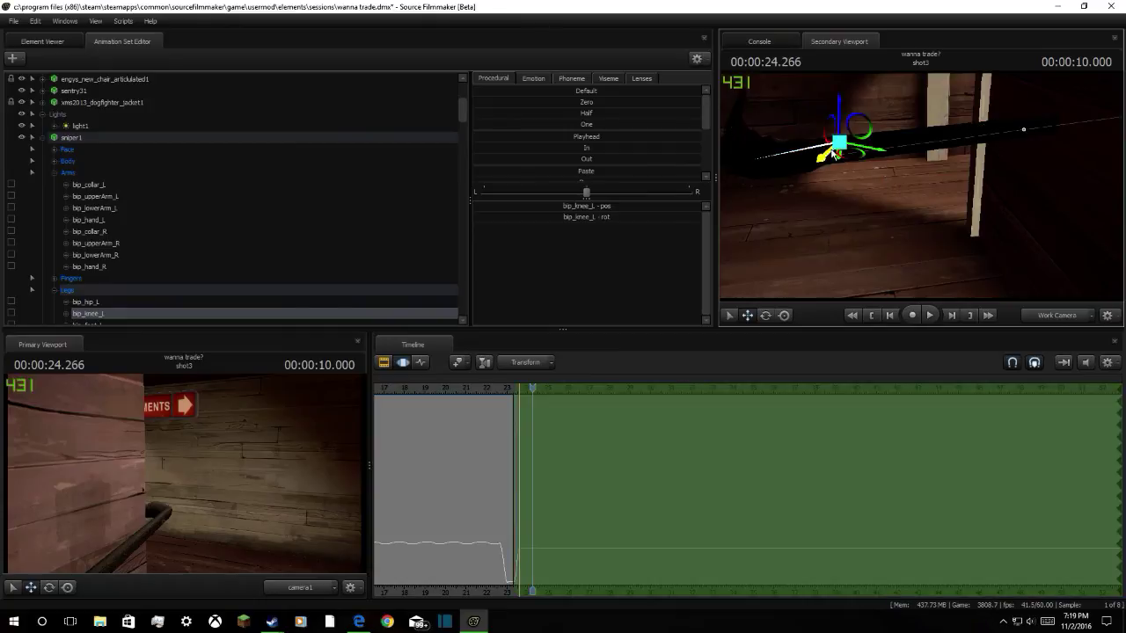
click(766, 316)
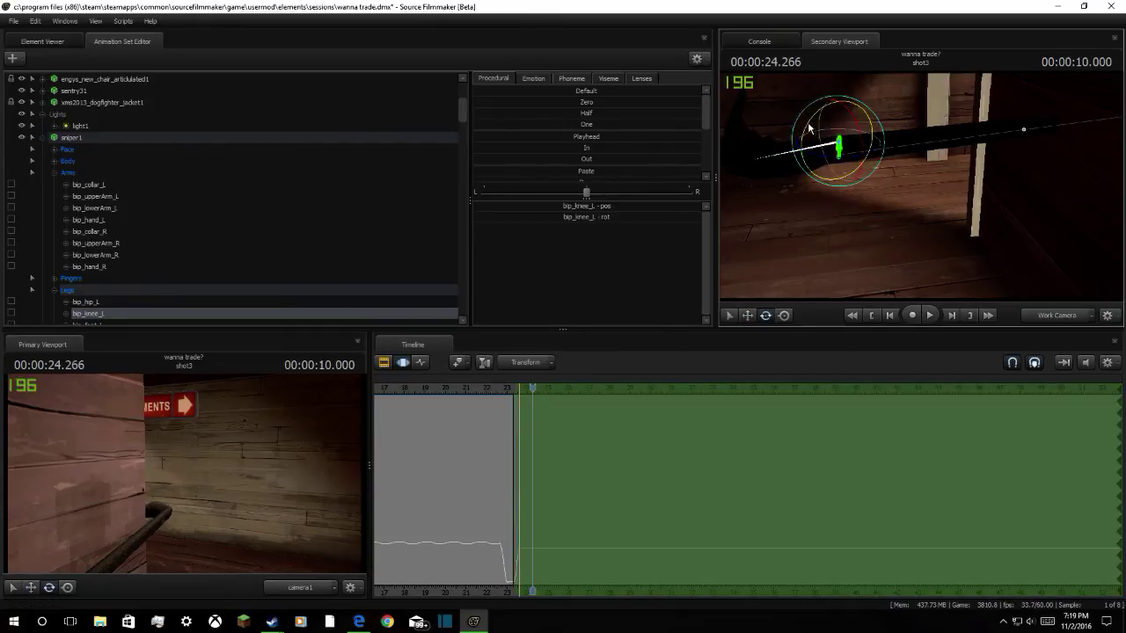
drag(807, 135, 833, 214)
drag(909, 214, 846, 95)
Play shot3 from about 22.6 seconds to review the left leg stretching around the corner
click(936, 318)
click(933, 315)
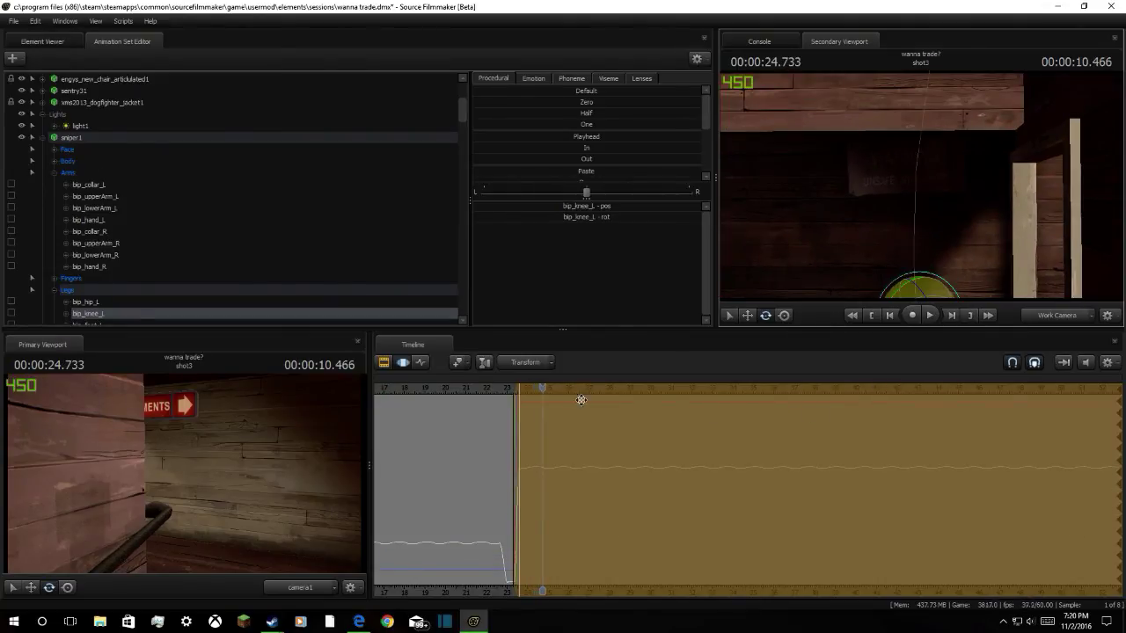
drag(540, 387, 498, 404)
key(space)
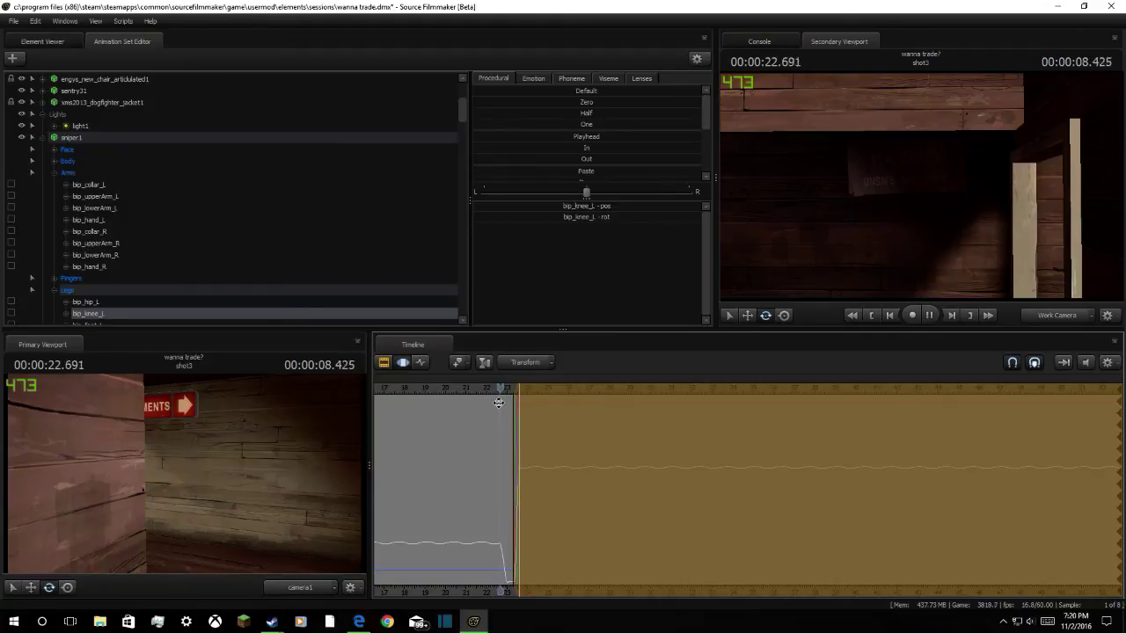
key(space)
Move bip_knee_L at 24.05 seconds to plant the far end of the stretched left leg on the floor inside the building
drag(849, 204, 852, 246)
drag(915, 207, 939, 213)
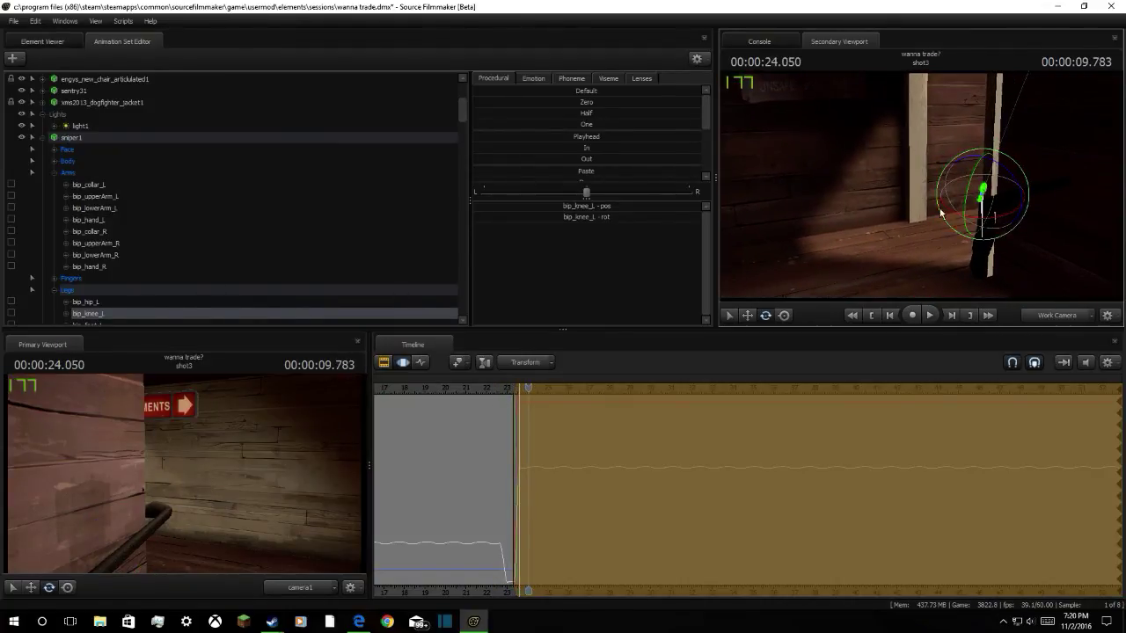
click(752, 317)
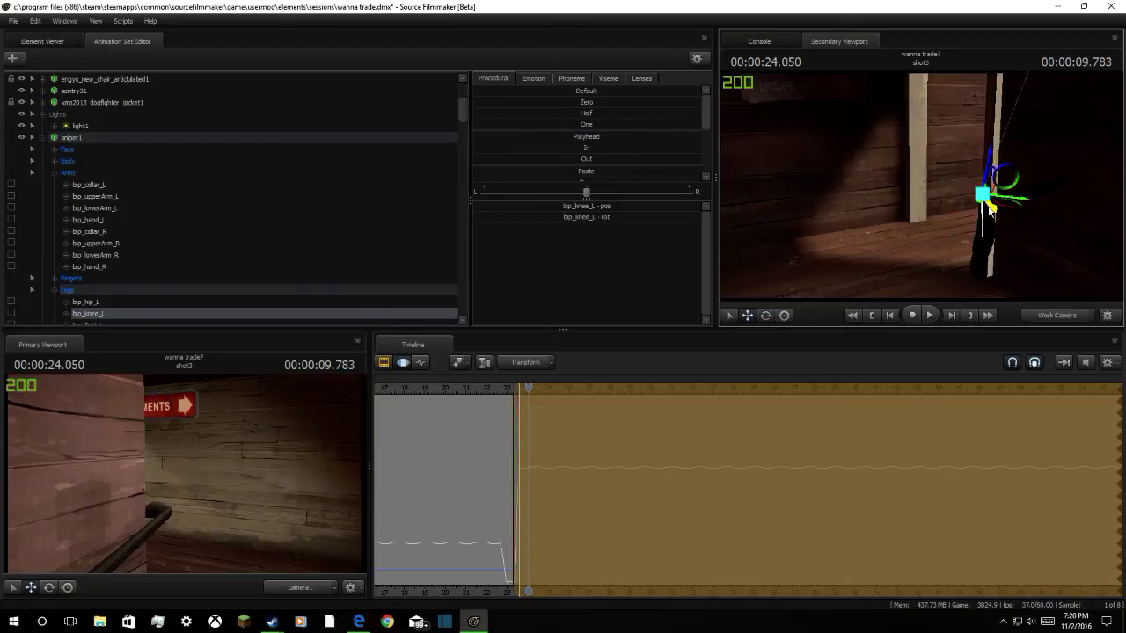
drag(947, 199, 923, 184)
drag(1053, 184, 804, 229)
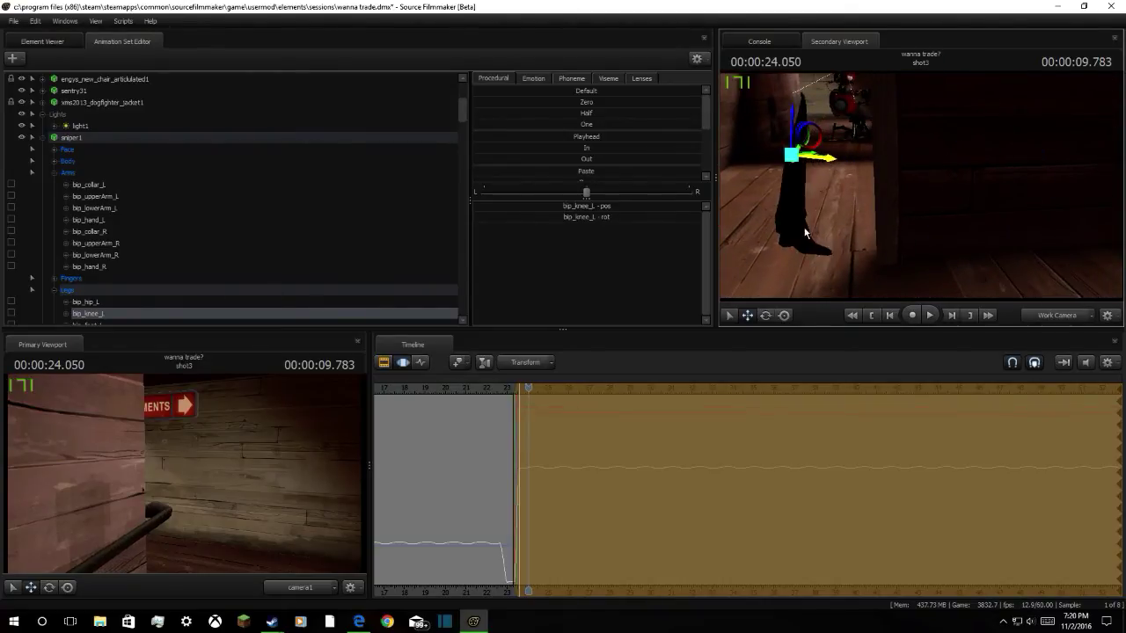
drag(785, 141, 727, 205)
Set the time selection to start at 23.8 seconds and open the sequence import for sniper1 with its sequence list
drag(530, 387, 520, 424)
drag(916, 240, 900, 194)
key(w)
key(s)
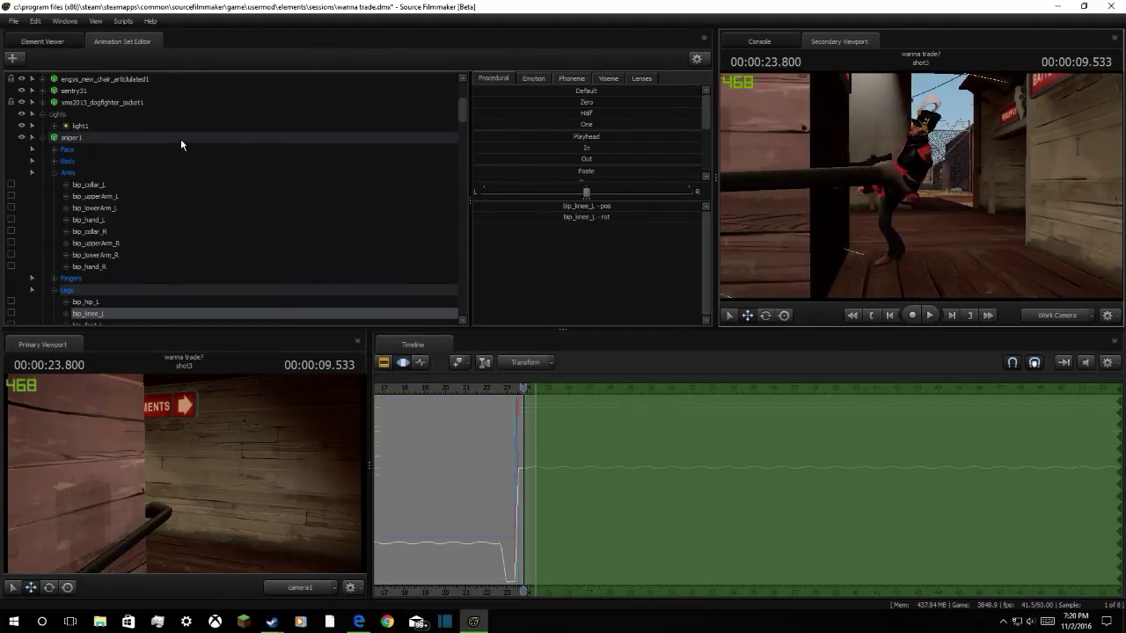
right_click(180, 139)
mouse_move(274, 244)
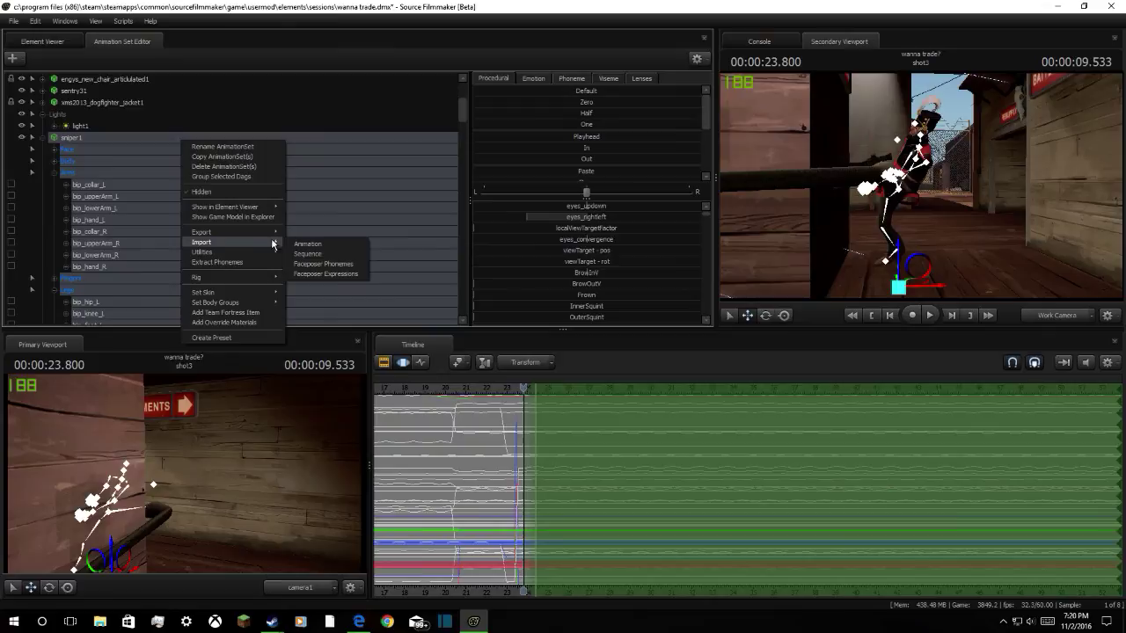
click(348, 256)
click(502, 339)
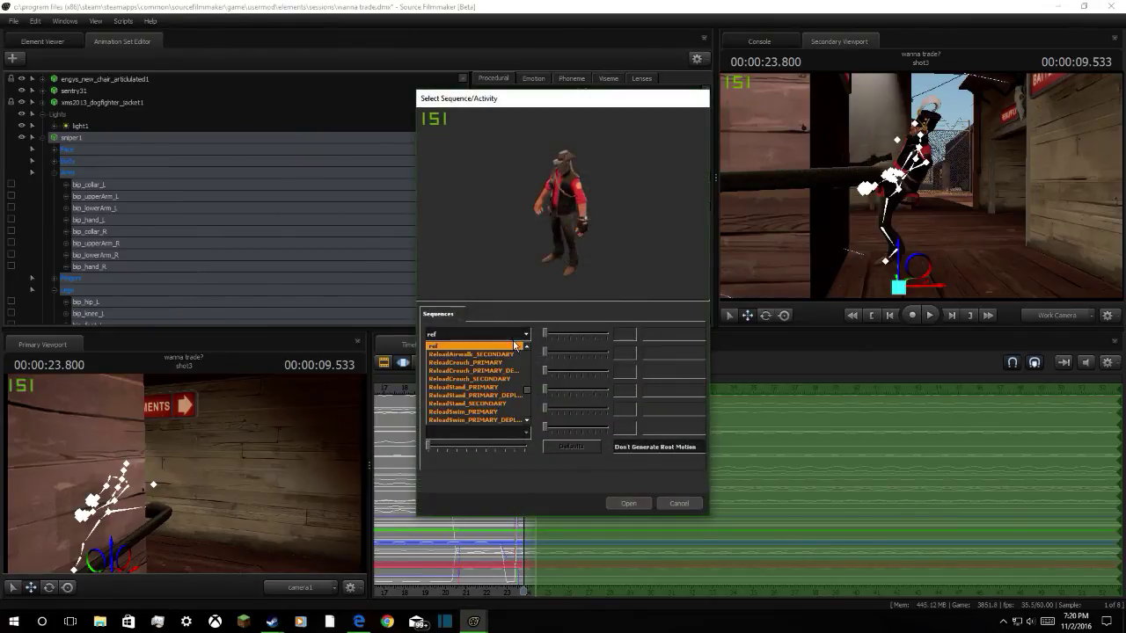
Preview the stand_LOSER, stand_ITEM2 and stand_MELEE sequences, then import stand_PRIMARY onto sniper1
scroll(498, 400, up, 4)
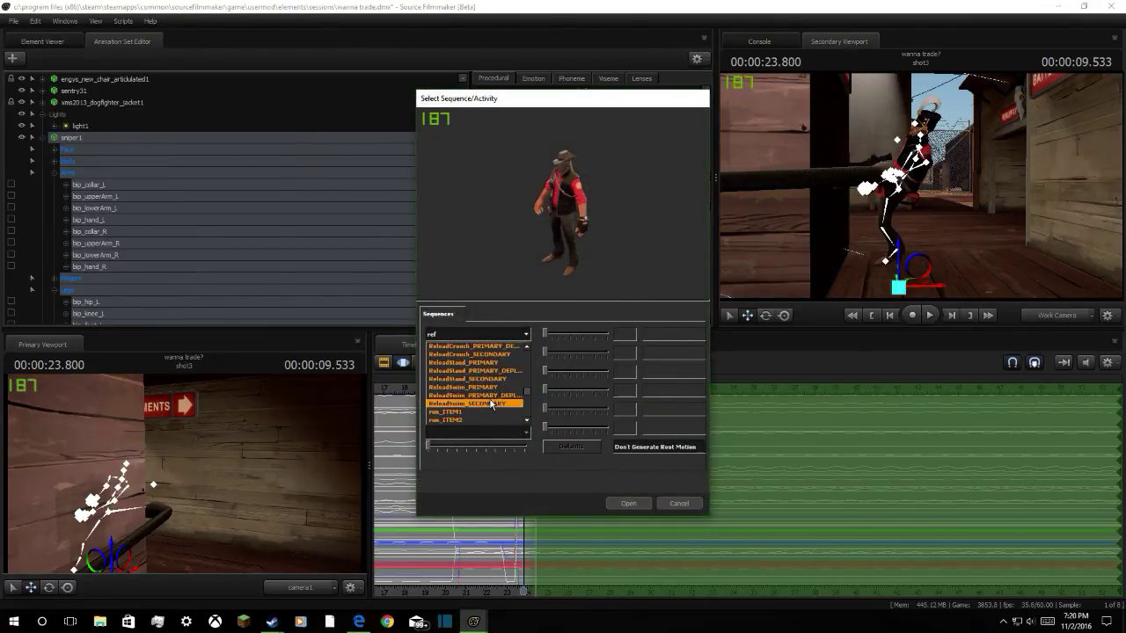
scroll(490, 404, up, 1)
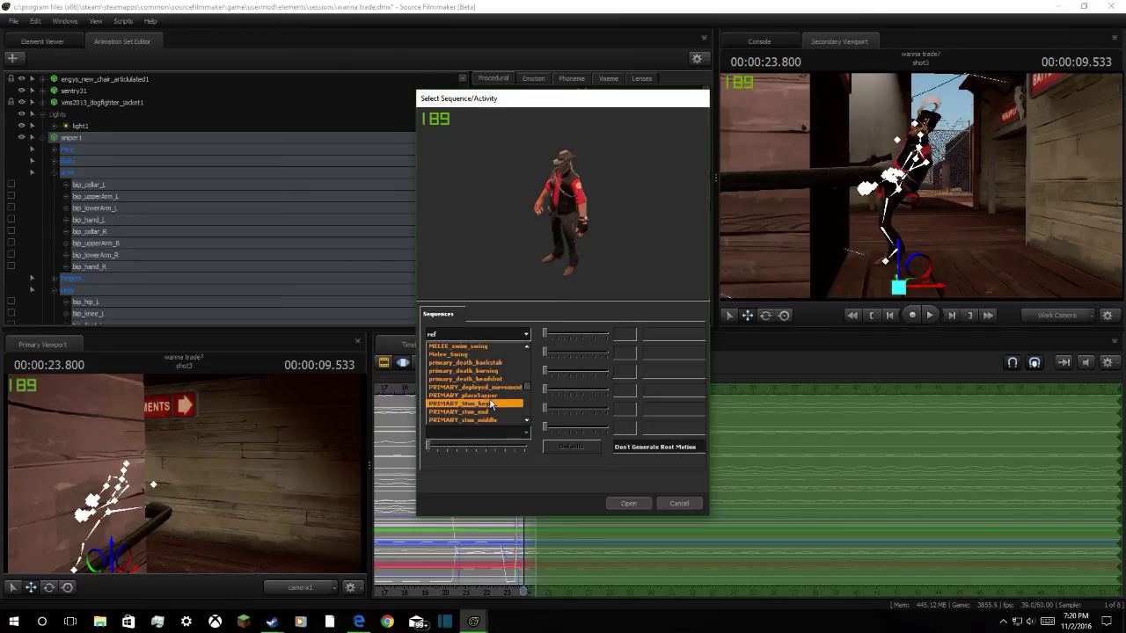
scroll(488, 403, down, 5)
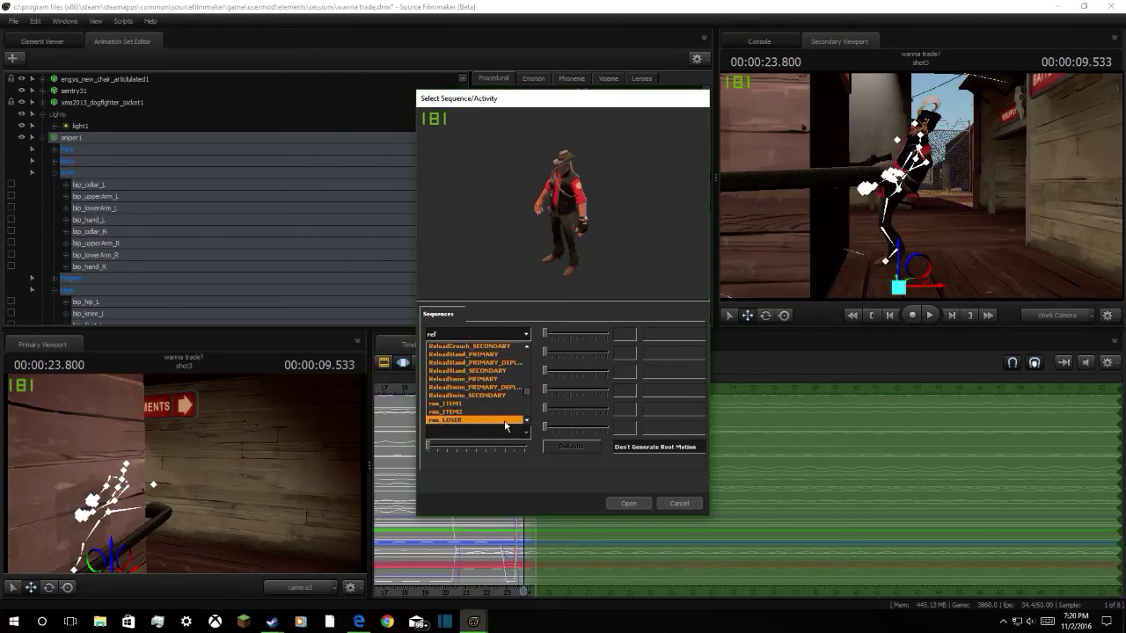
scroll(483, 417, down, 8)
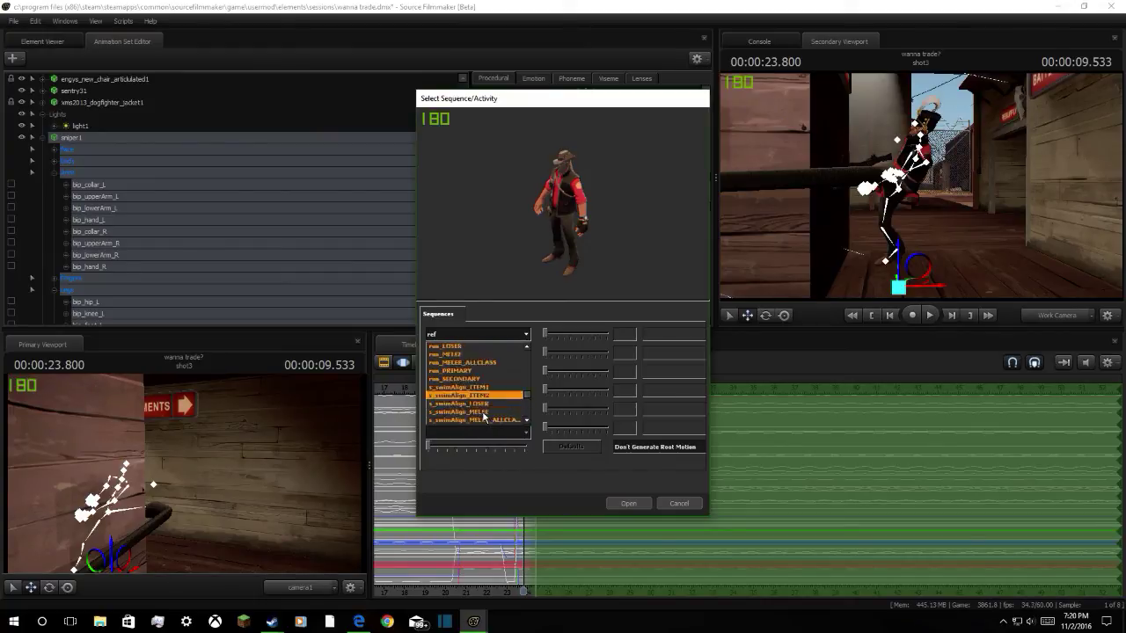
click(468, 371)
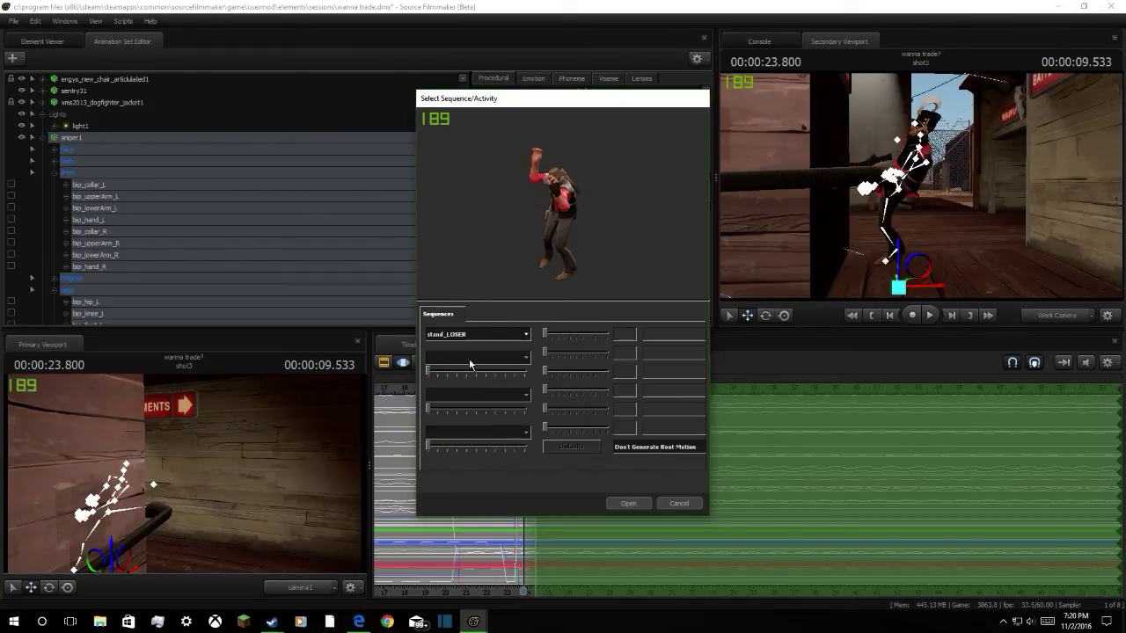
click(483, 334)
click(473, 361)
click(478, 334)
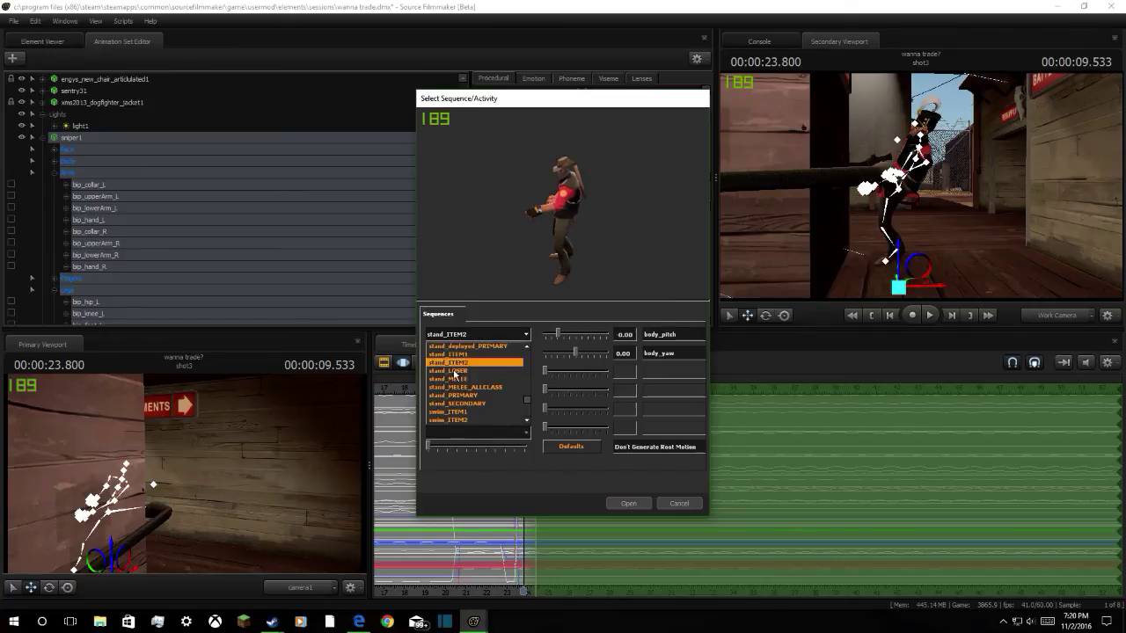
click(450, 379)
click(474, 336)
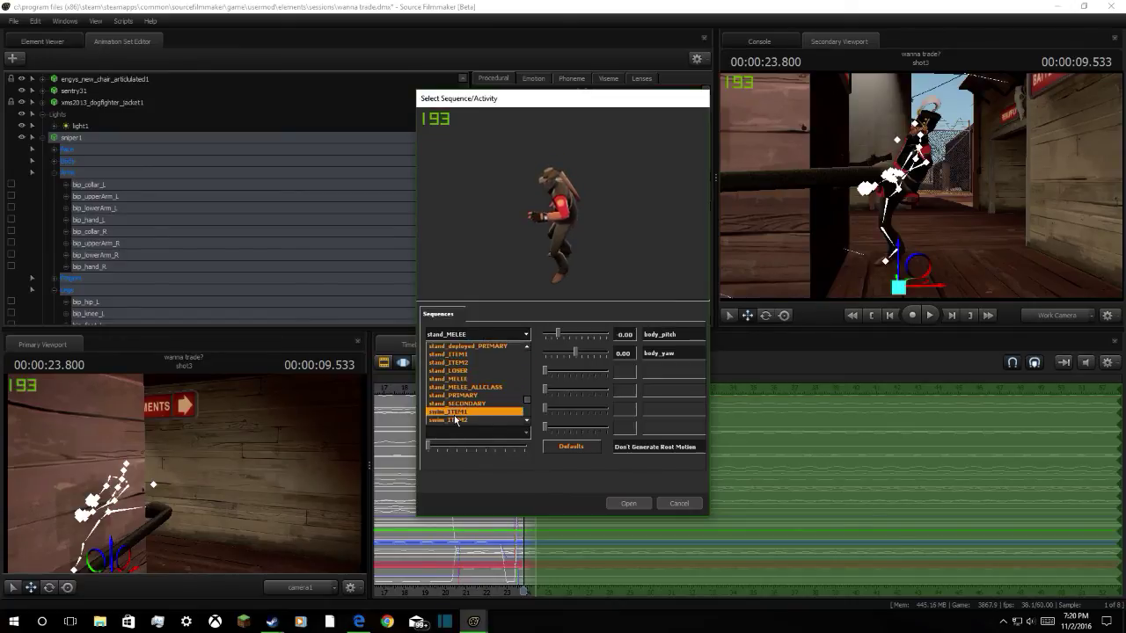
click(462, 395)
click(627, 503)
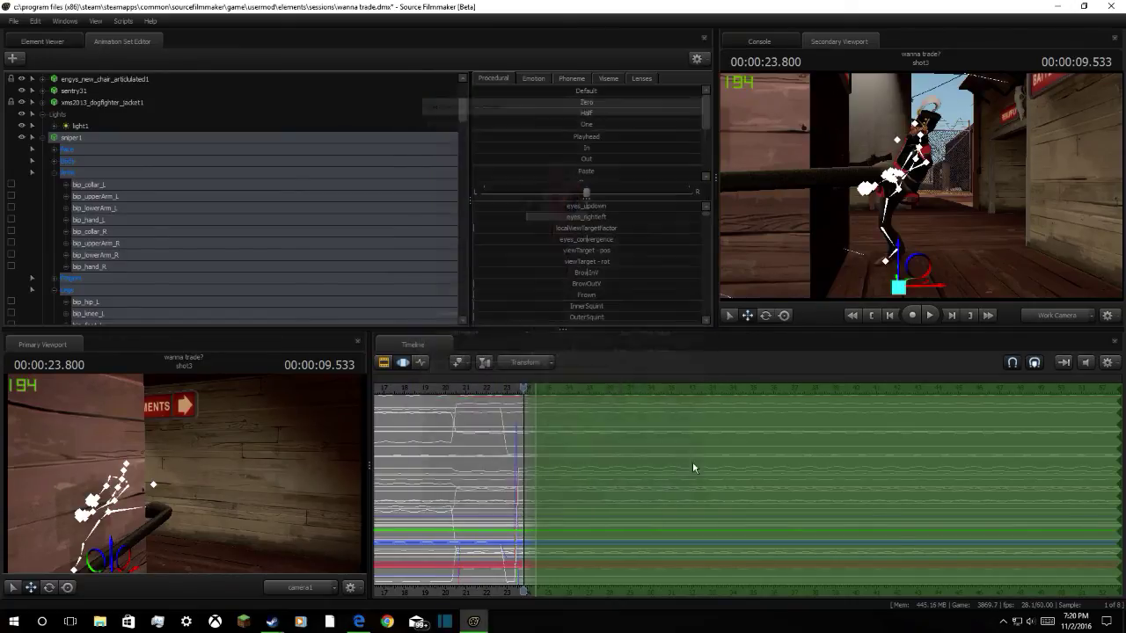
Play shot3 from 23.8 seconds and examine where the sniper goes relative to the stretched leg
drag(936, 263, 897, 224)
key(space)
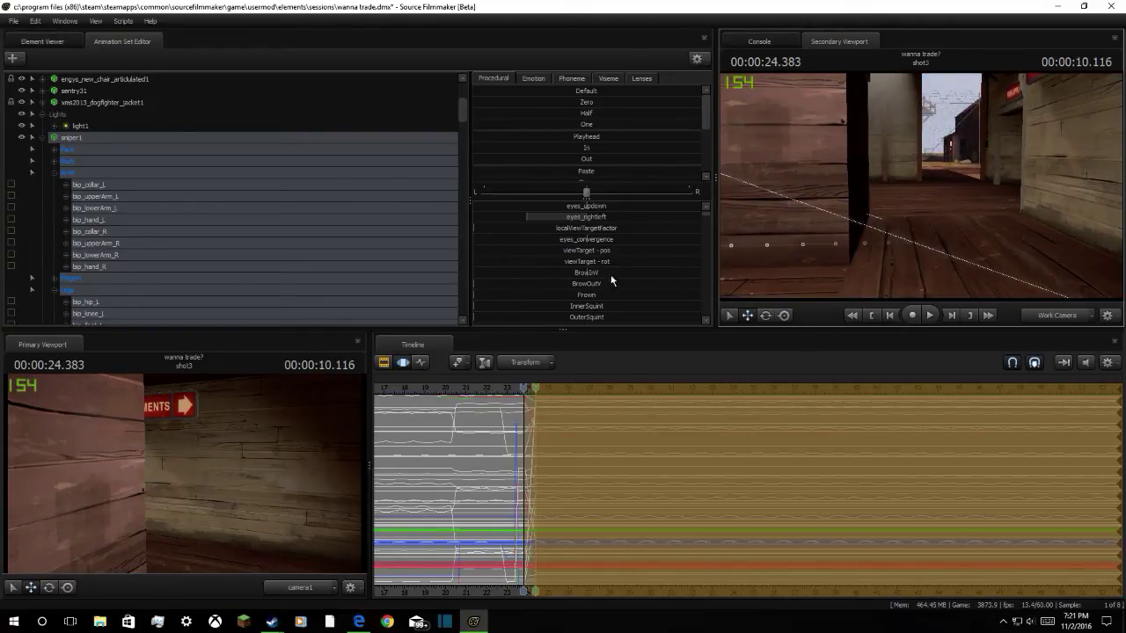
key(space)
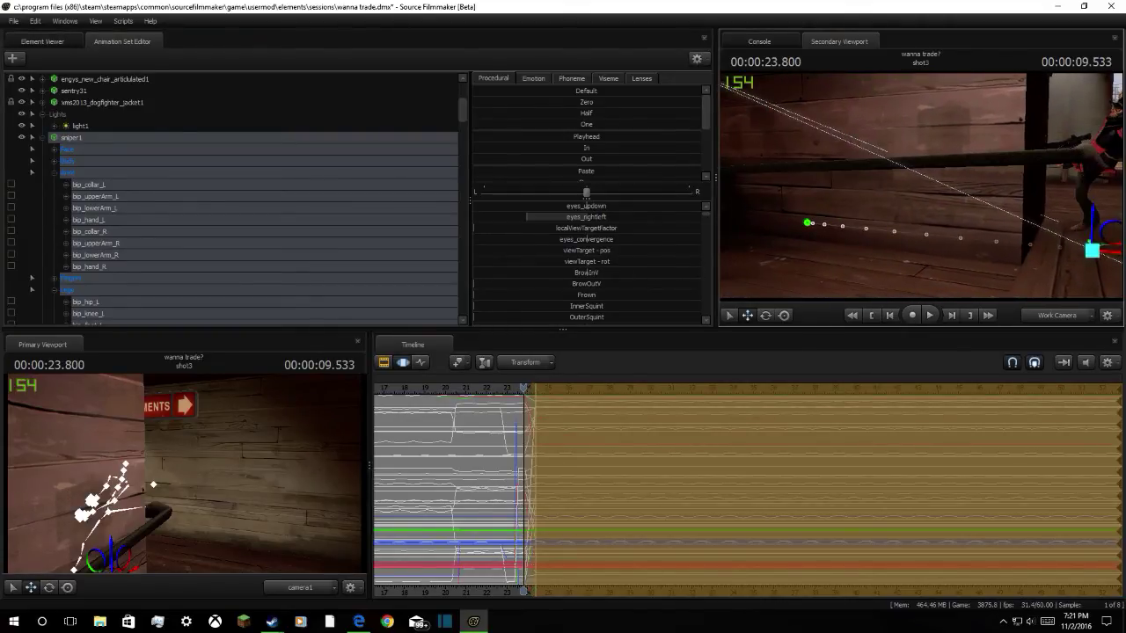
key(s)
drag(921, 185, 765, 185)
key(w)
drag(858, 211, 940, 182)
drag(1025, 176, 655, 262)
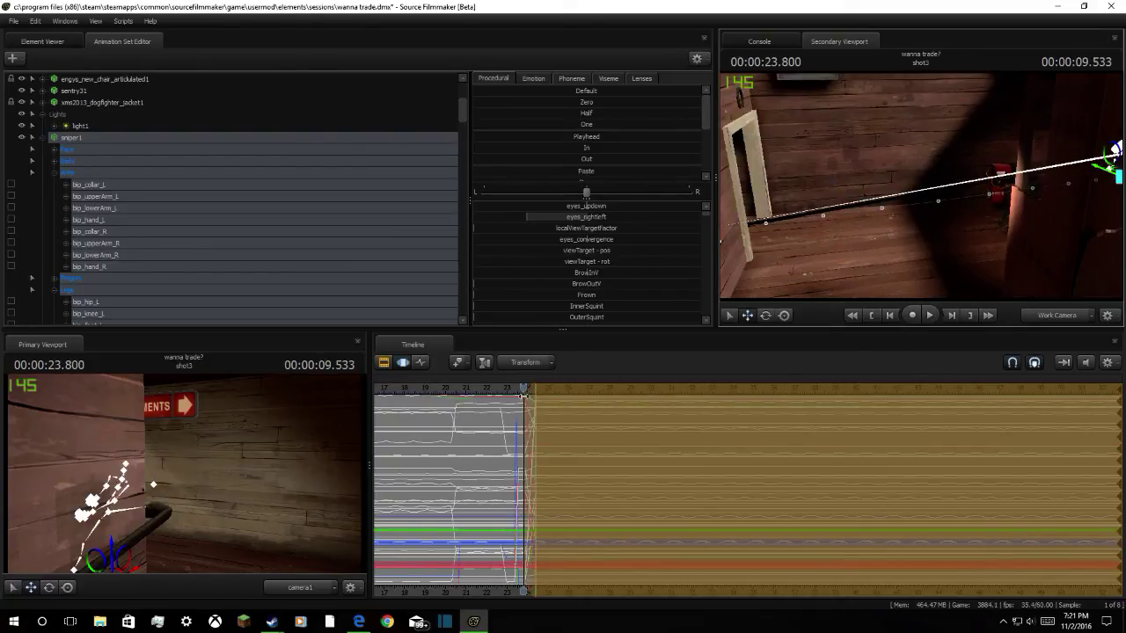
Move the whole sniper1 model at 24.35 seconds from the roof into the wooden room around the corner
drag(523, 393, 535, 397)
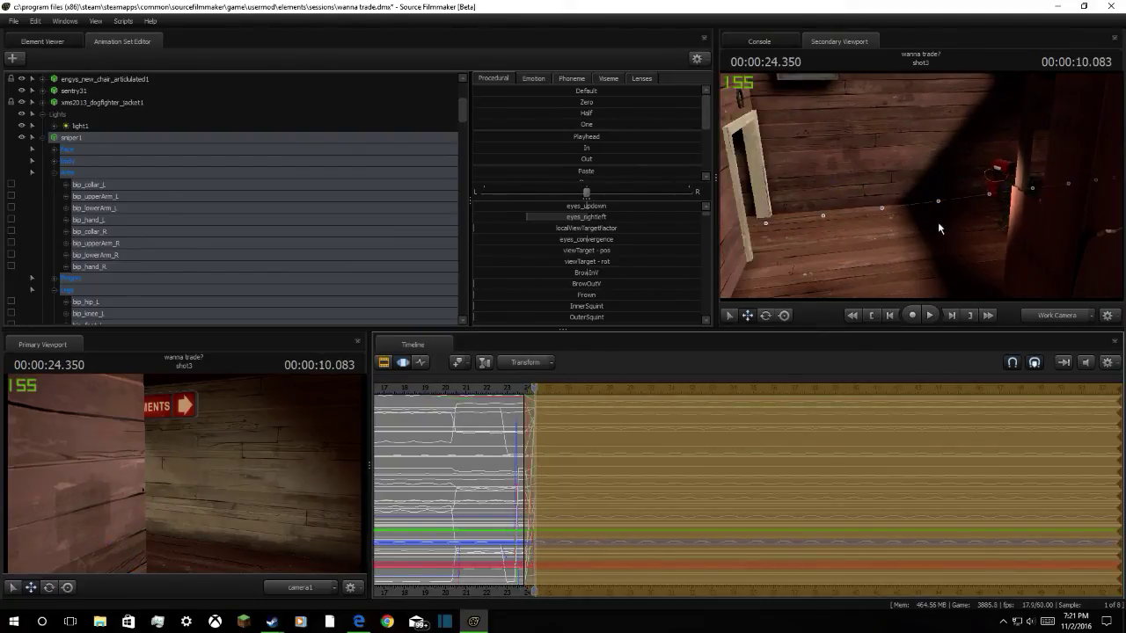
drag(938, 228, 924, 191)
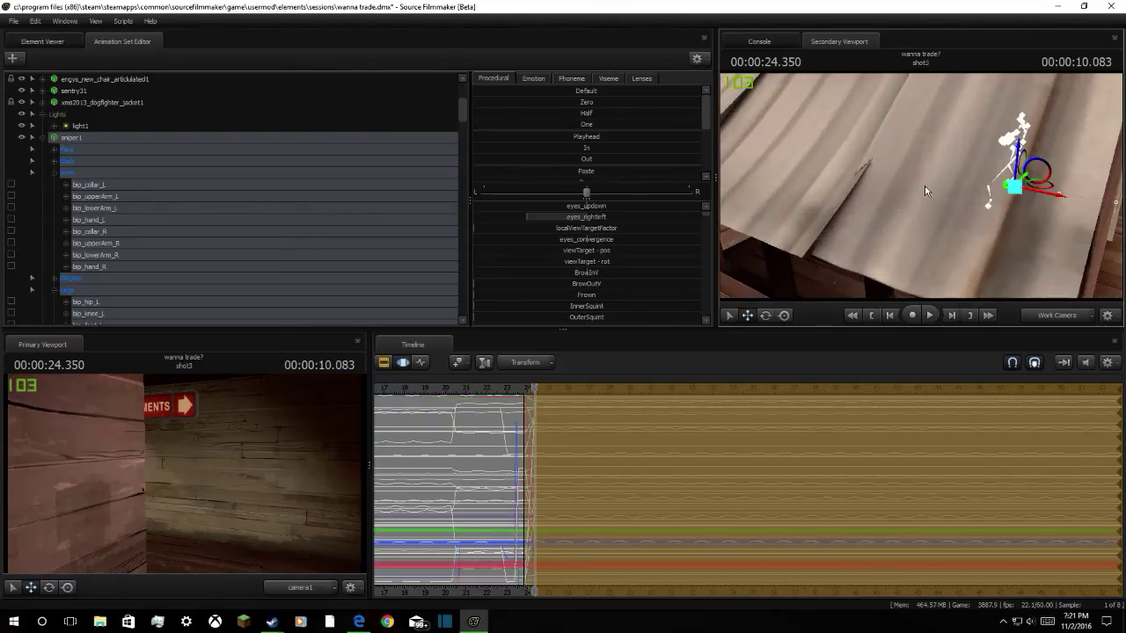
drag(560, 447, 557, 446)
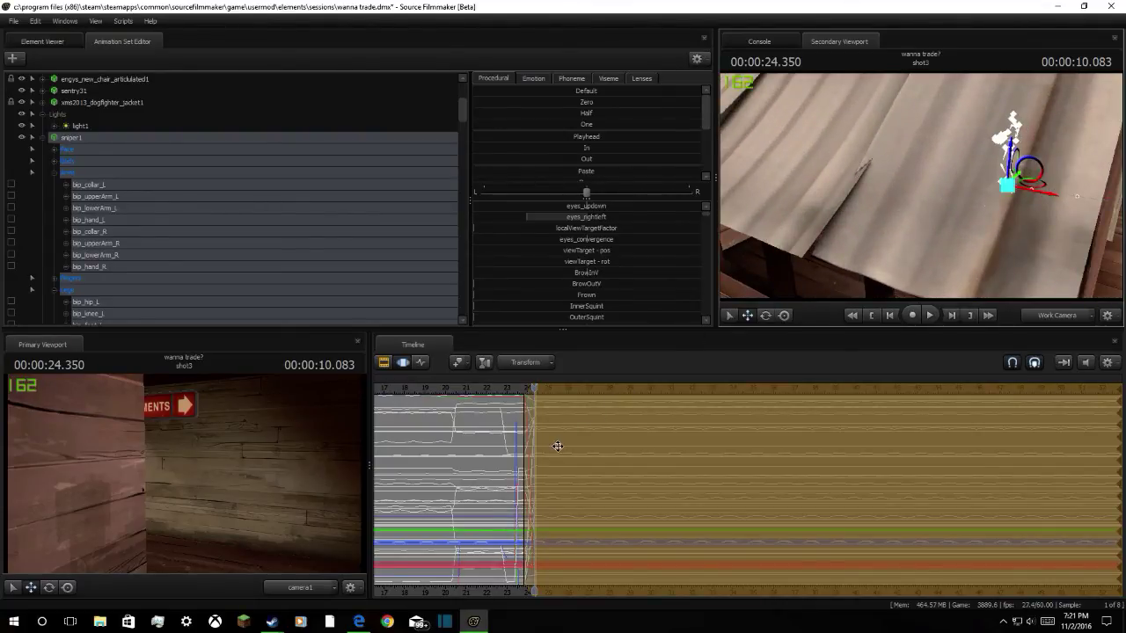
drag(902, 254, 843, 299)
drag(867, 255, 910, 251)
drag(928, 144, 918, 190)
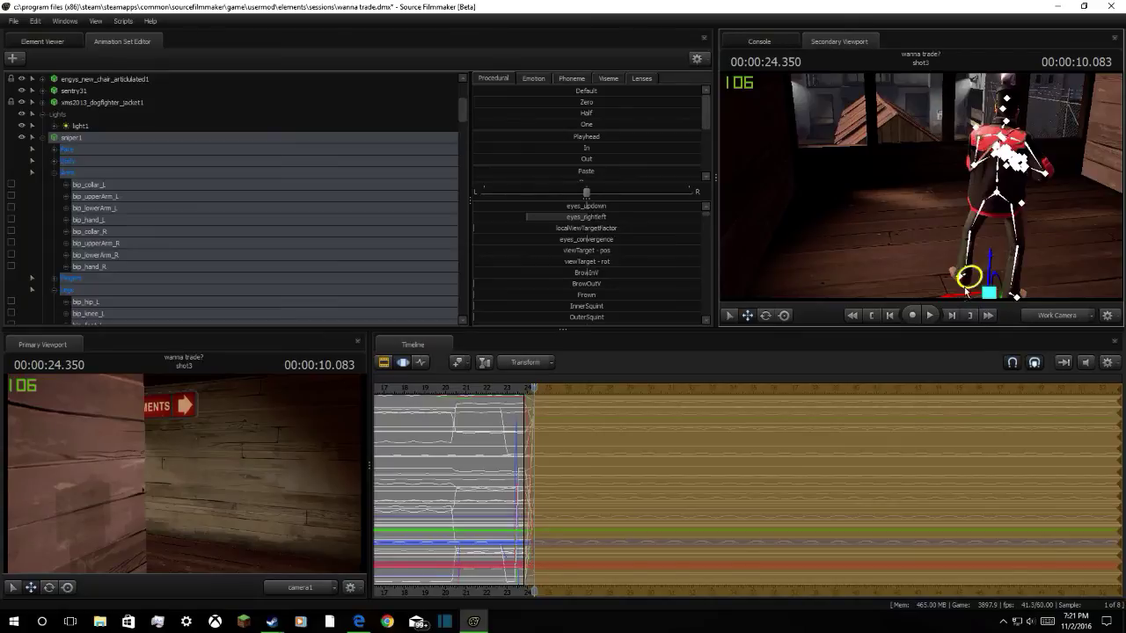
Rotate and reposition sniper1 at 24.35 seconds so he stands on the wooden floor aiming his rifle
drag(1081, 181, 860, 238)
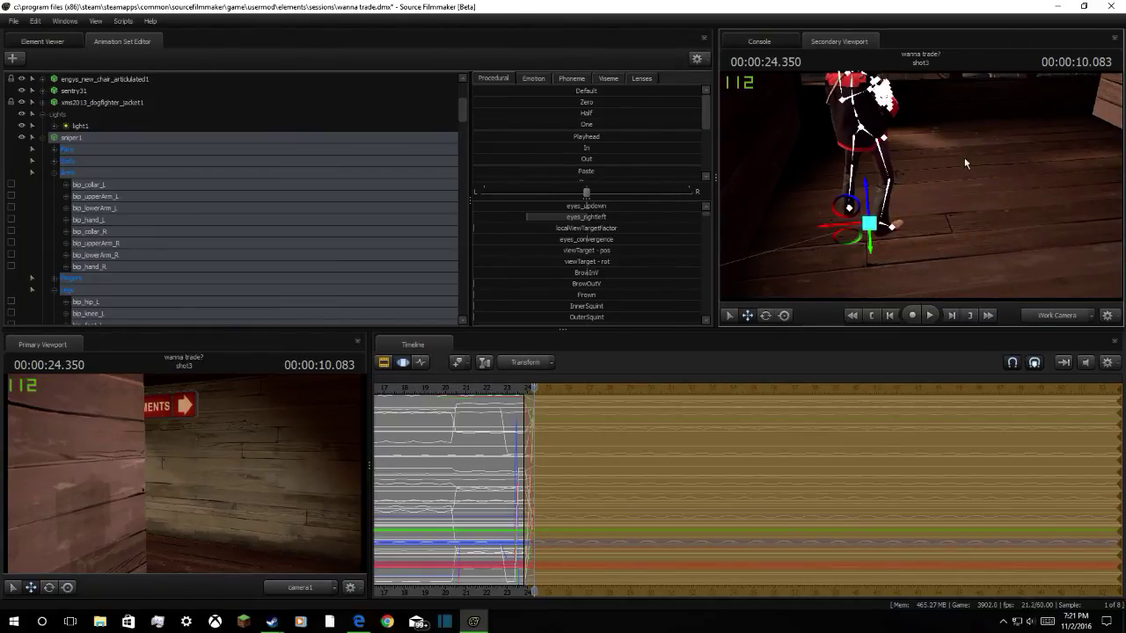
drag(965, 160, 871, 326)
drag(965, 225, 895, 164)
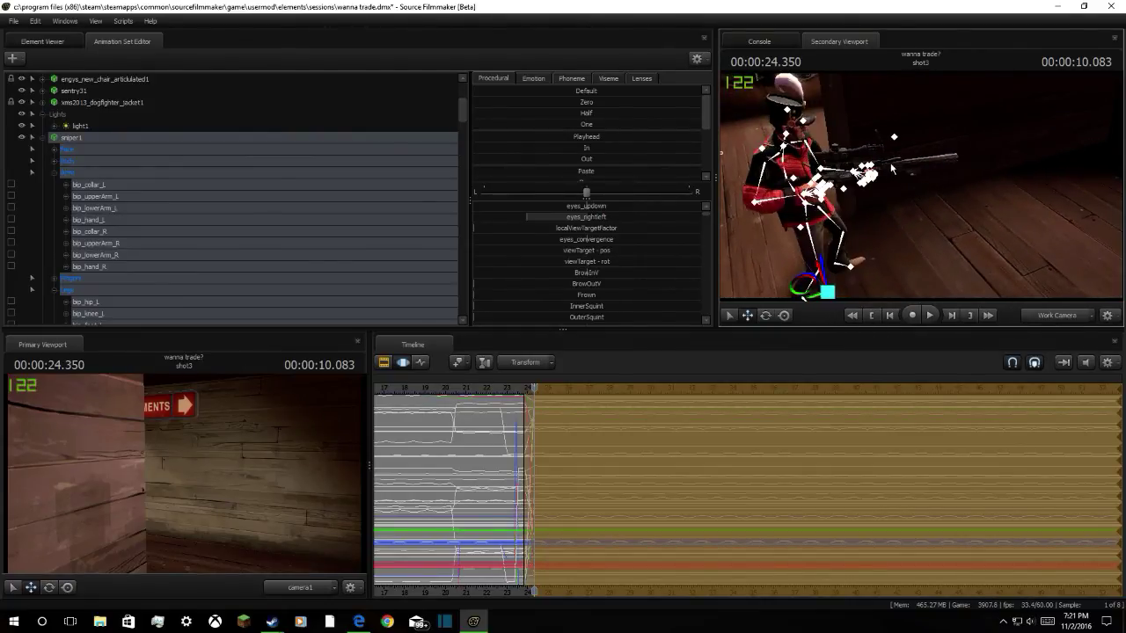
Play shot3 around 24 seconds twice to review the sniper's transition from the stretched leg to the standing pose
drag(533, 388, 495, 399)
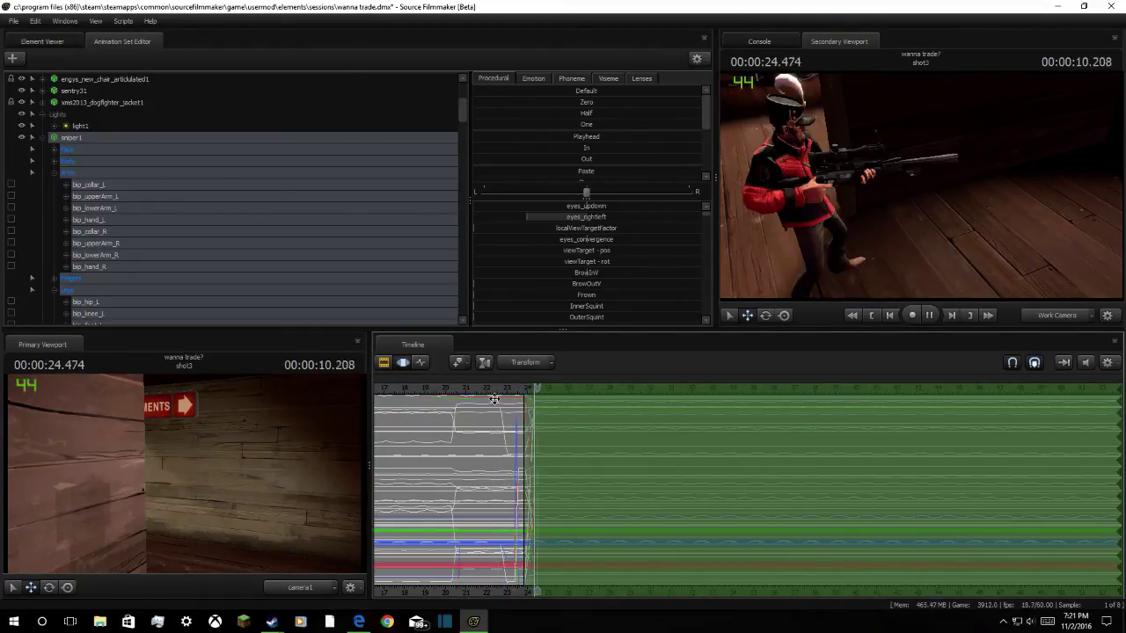
key(space)
key(s)
drag(922, 187, 846, 186)
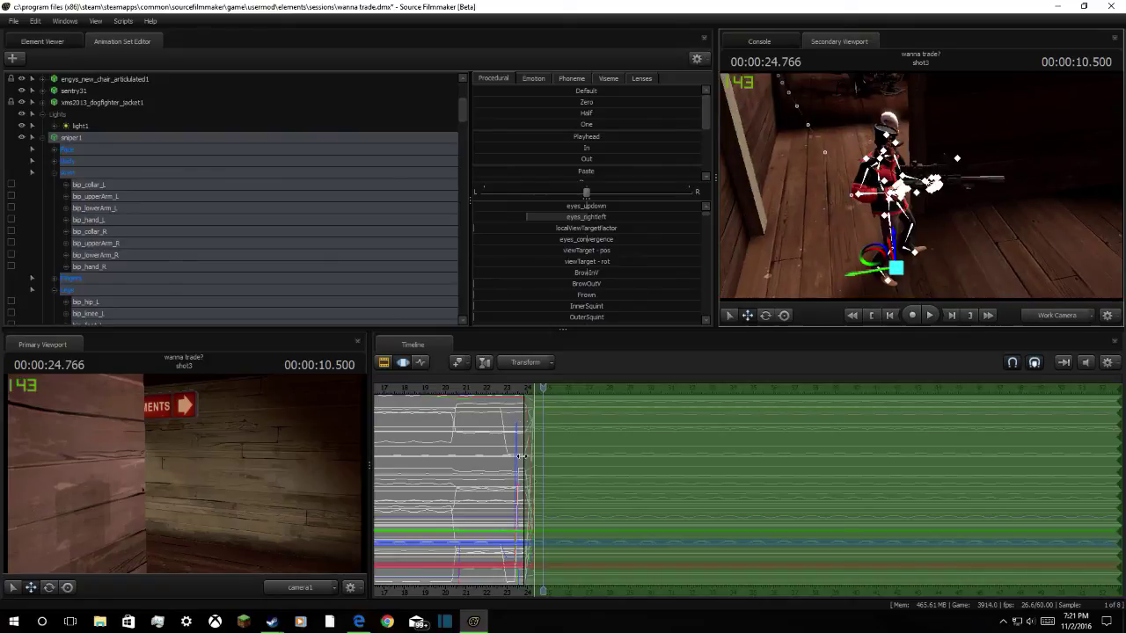
drag(542, 388, 523, 396)
key(space)
drag(943, 230, 938, 194)
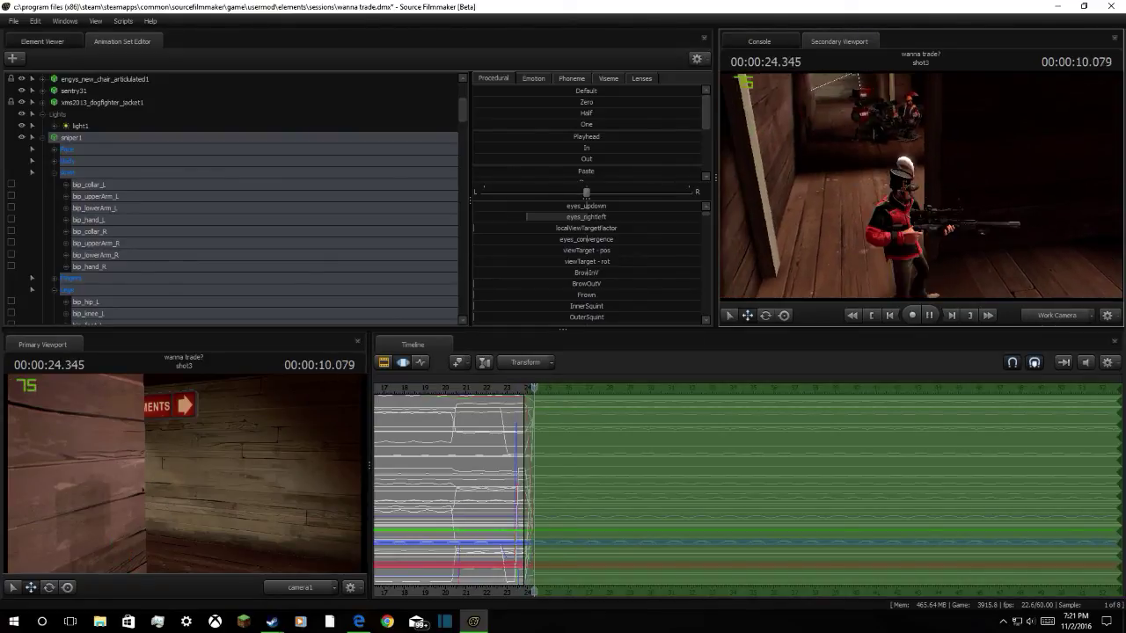
key(space)
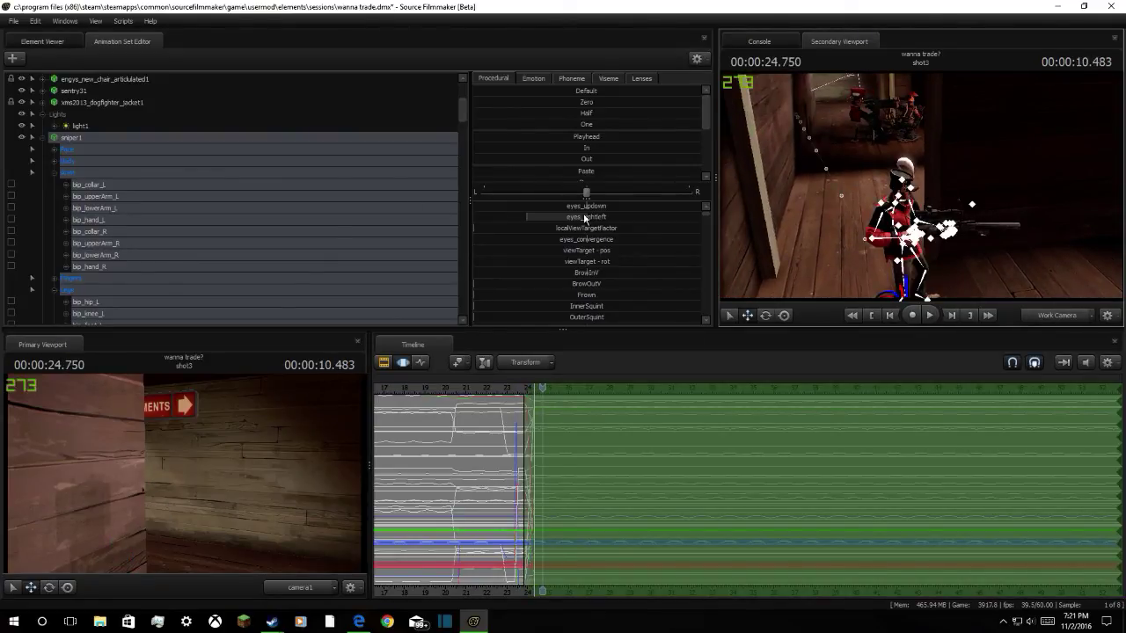
Shift the time selection's start to about 23.3 seconds and reframe camera1 at 24.75 seconds to face the sniper from the front
scroll(104, 154, up, 4)
click(82, 92)
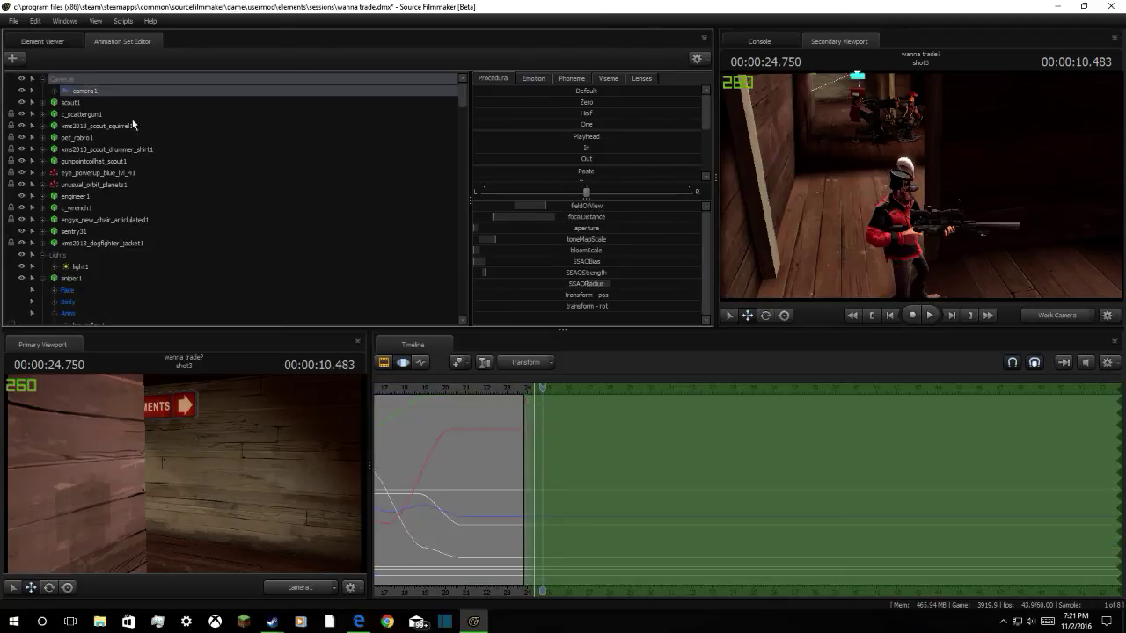
drag(520, 408, 526, 431)
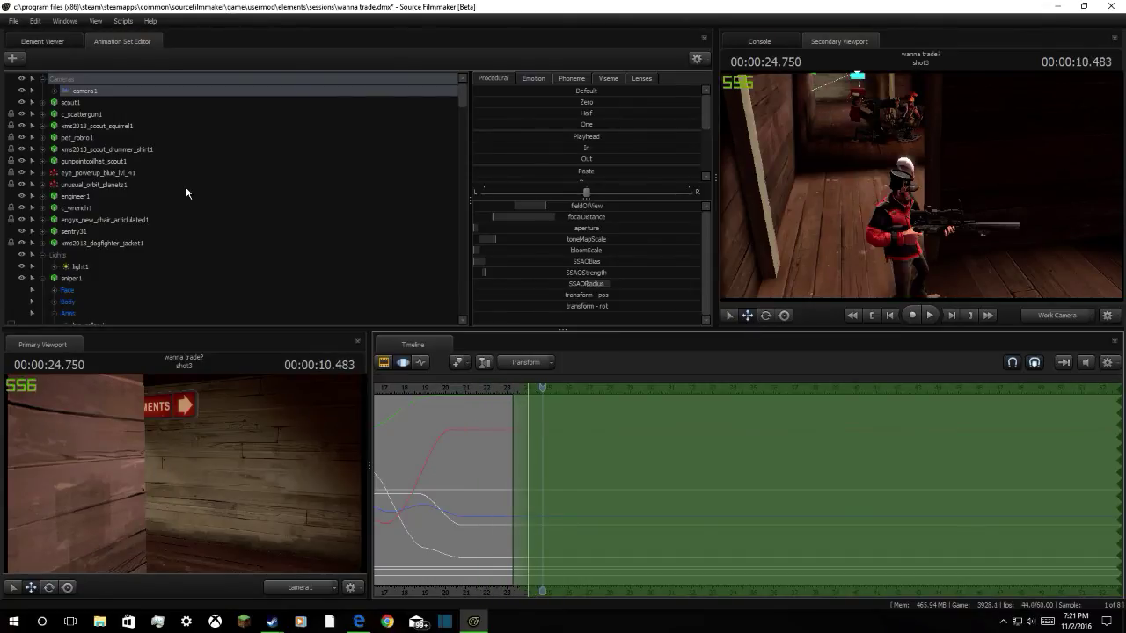
drag(186, 475, 317, 486)
key(w)
key(s)
key(z)
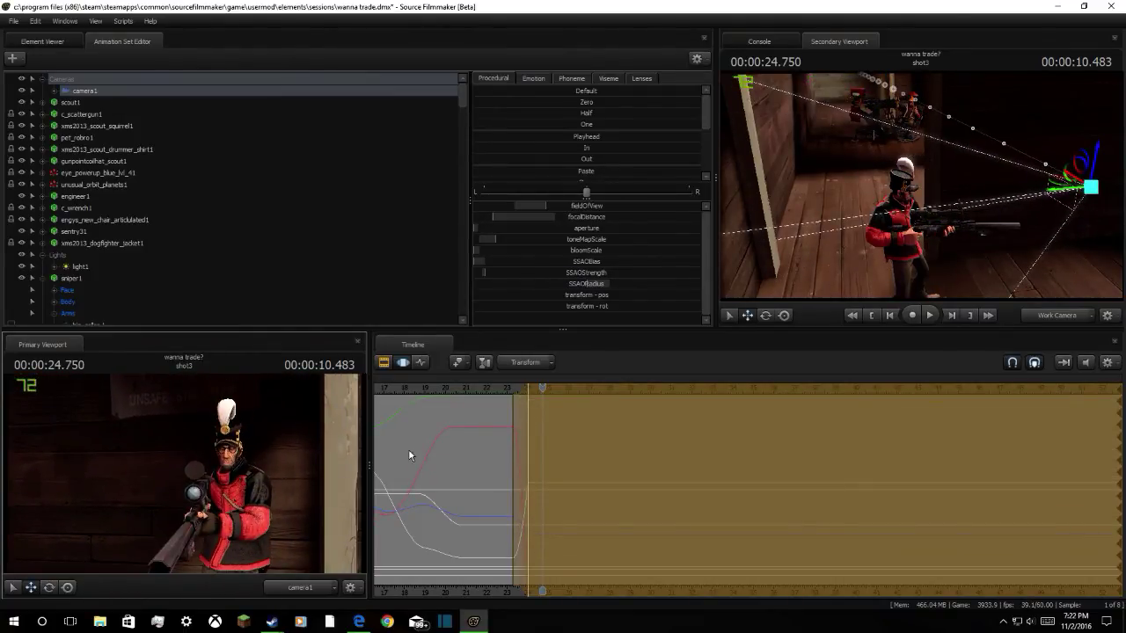
Collapse the camera move's fade-in into a hard cut at about 24.3 seconds, then shift the cut to about 23.5 seconds and replay
drag(545, 395, 495, 401)
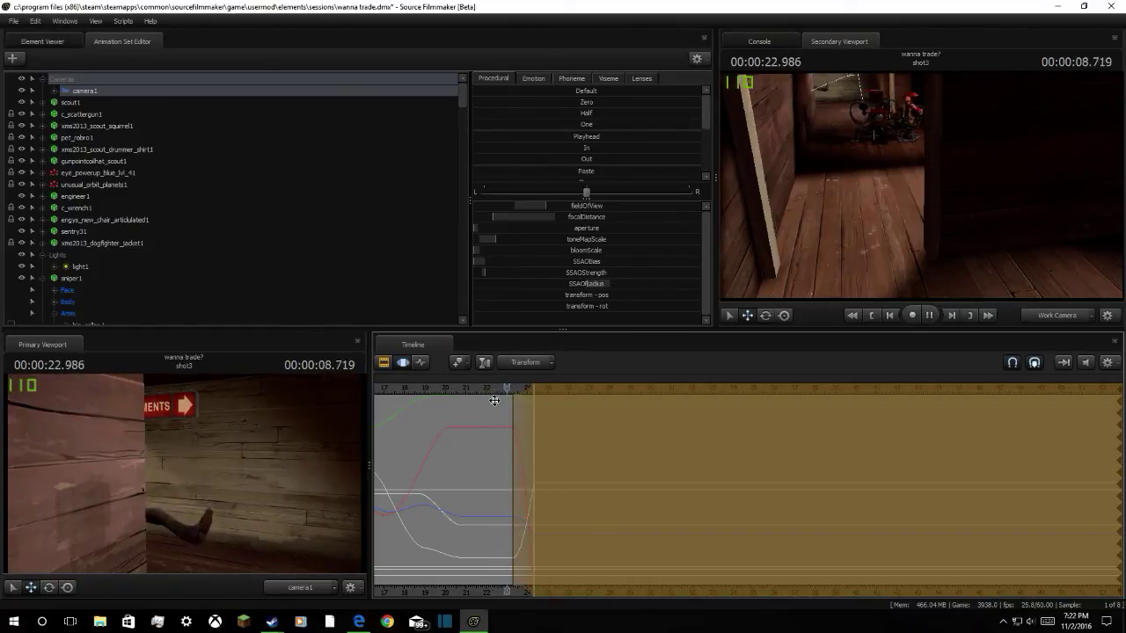
key(space)
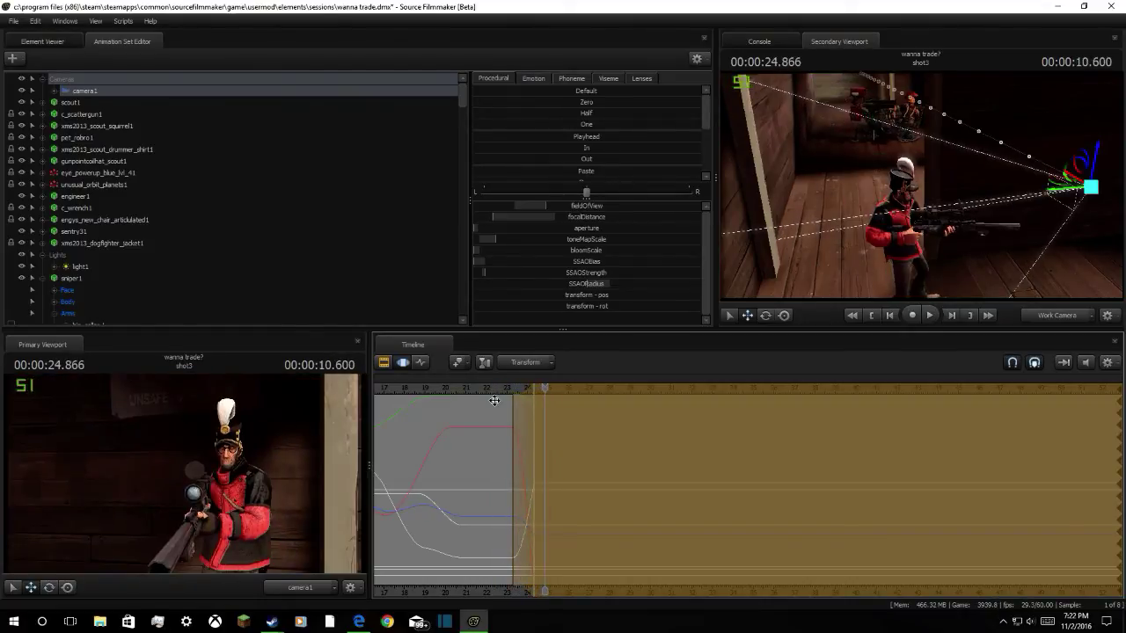
drag(514, 420, 544, 410)
key(space)
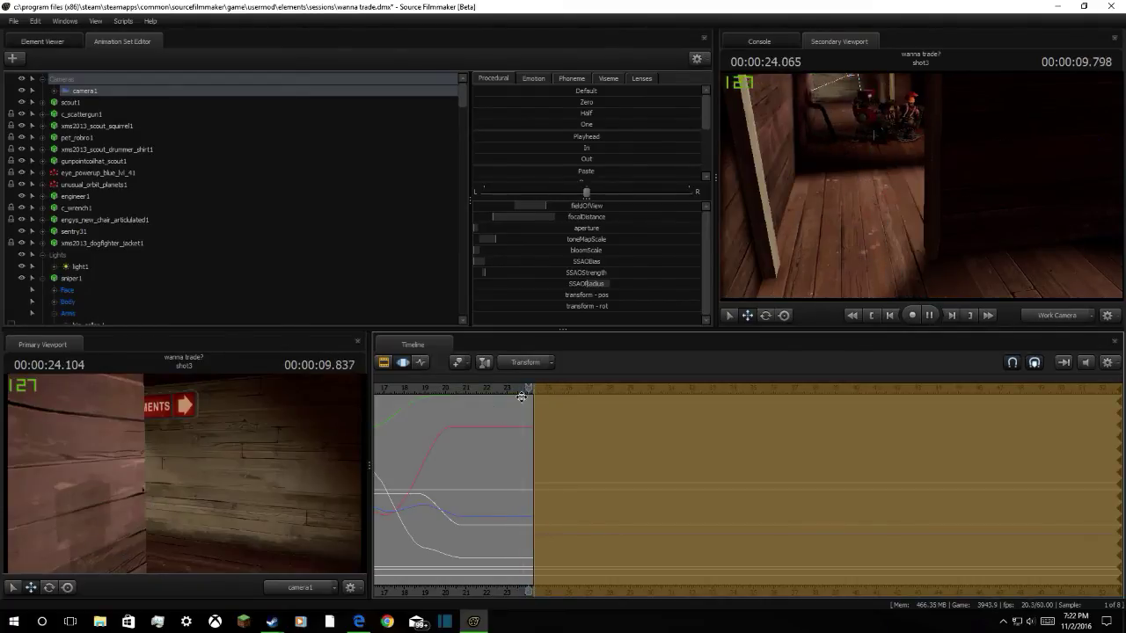
key(space)
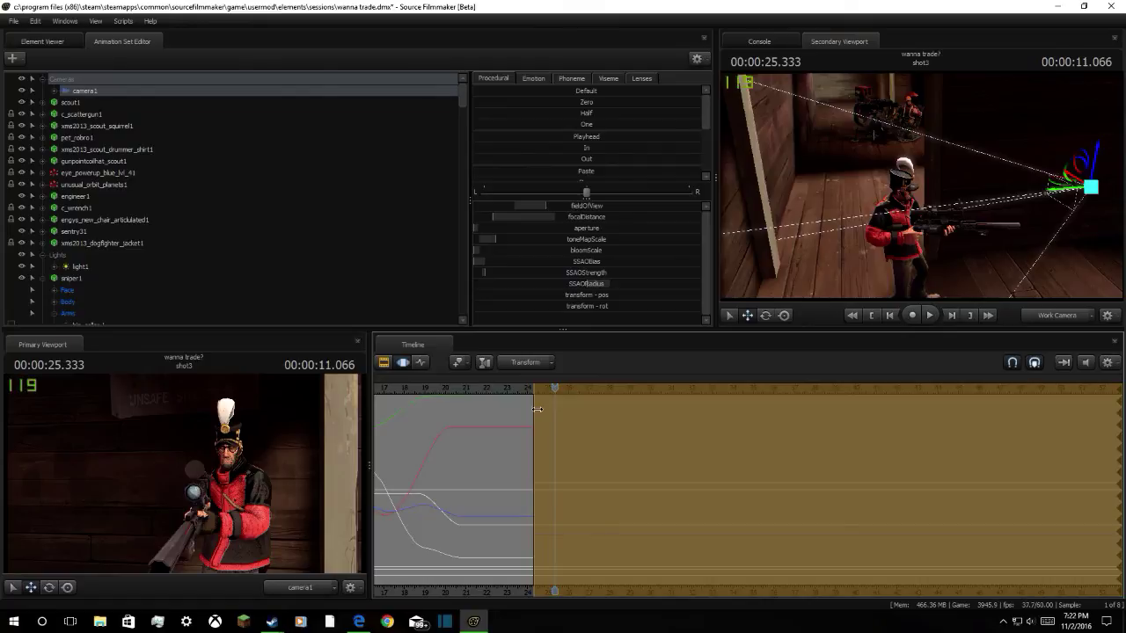
drag(537, 409, 511, 390)
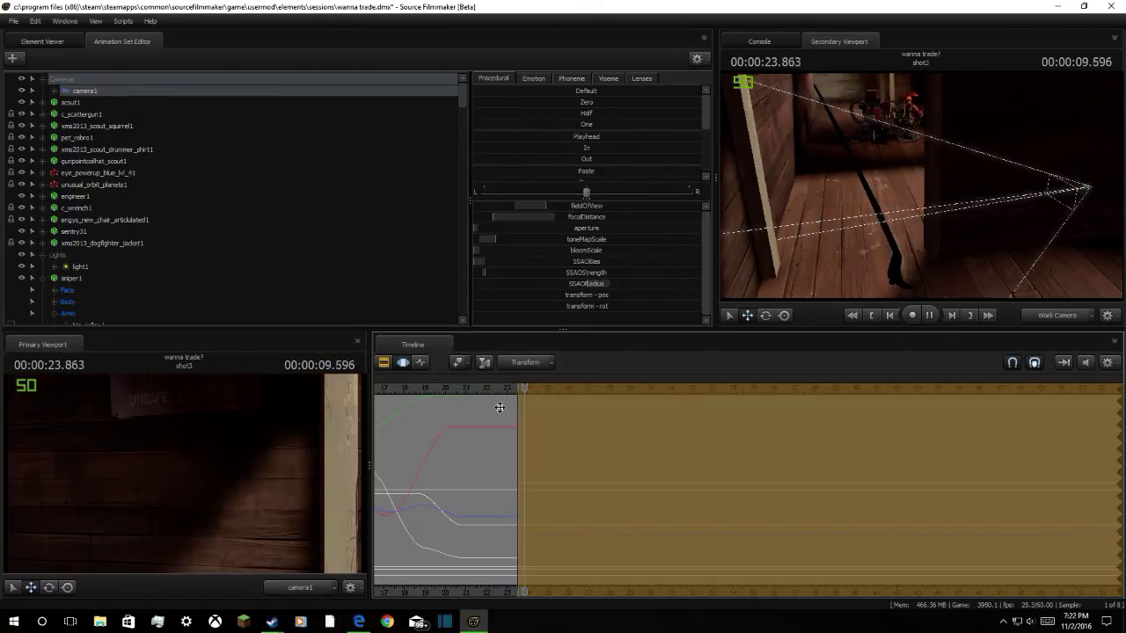
Stop the replay and undo the hard cut and front-facing reframing of camera1
key(space)
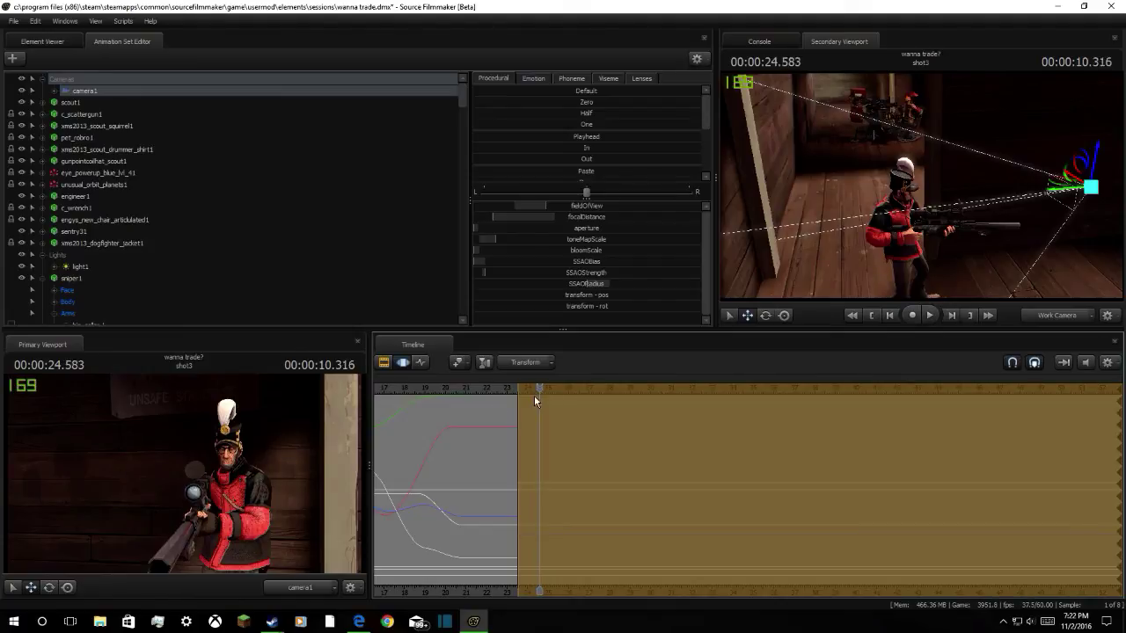
drag(534, 395, 539, 402)
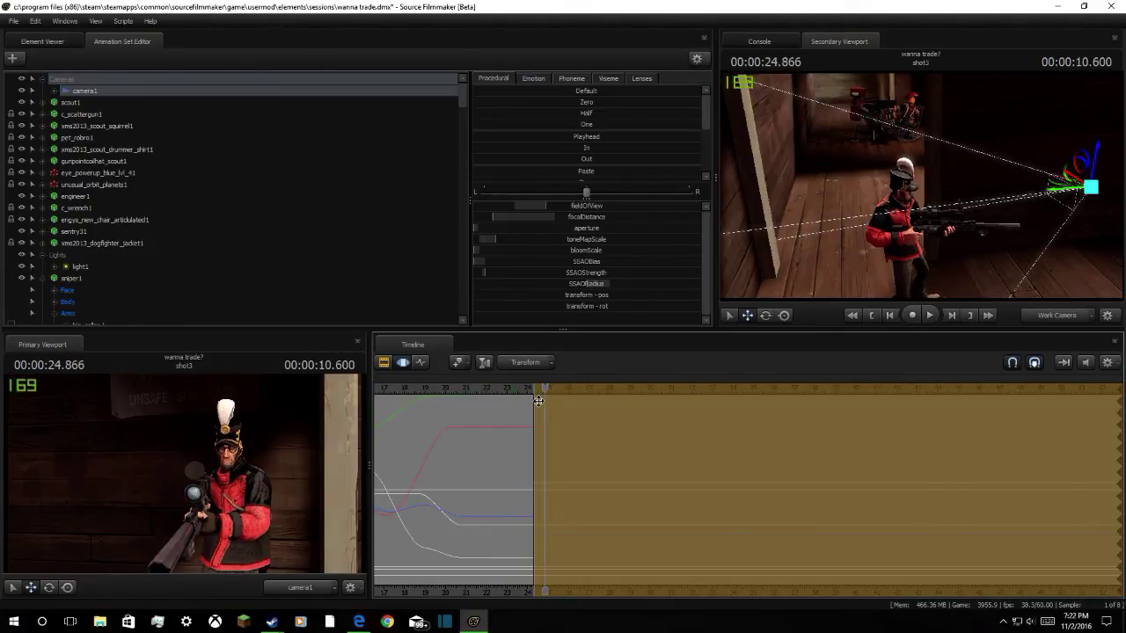
key(ctrl+z)
key(ctrl+z)
key(ctrl+z)
key(ctrl+z)
key(ctrl+z)
key(ctrl+z)
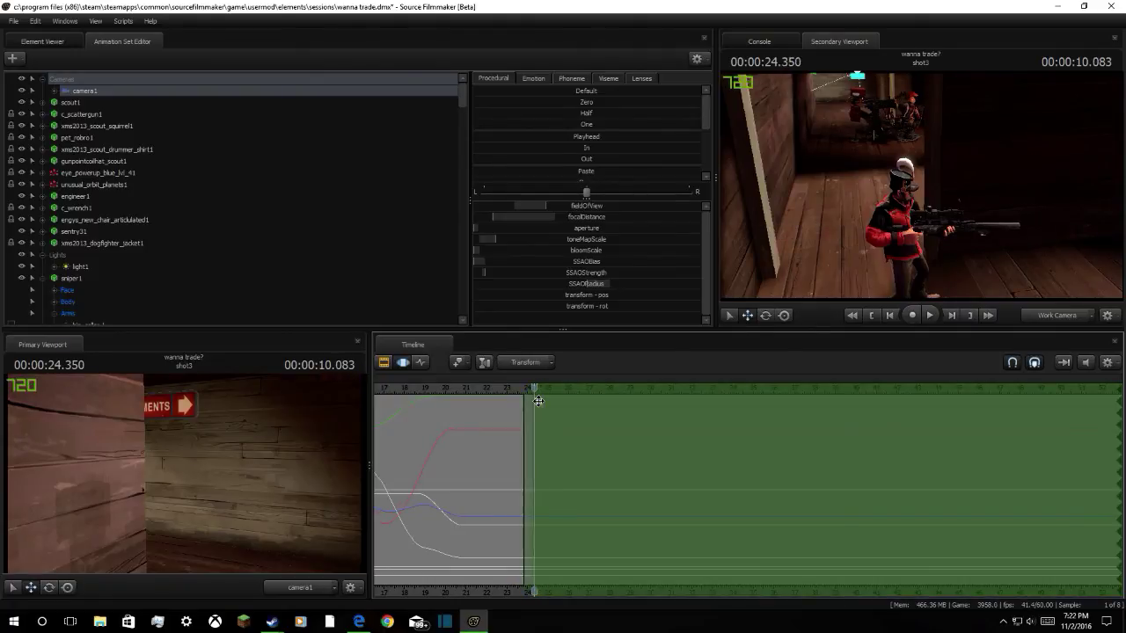
Undo the repositioning of sniper1 as a standing rifleman on the wooden floor
key(ctrl+z)
key(ctrl+z)
key(ctrl+z)
key(ctrl+z)
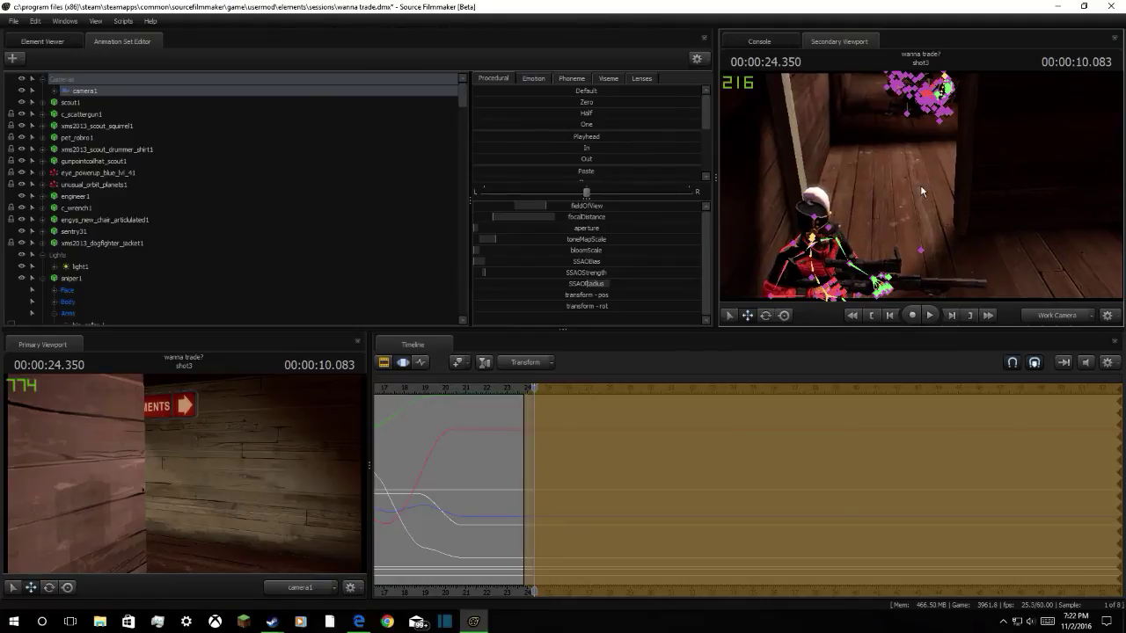
key(ctrl+z)
key(ctrl+z)
key(ctrl+z)
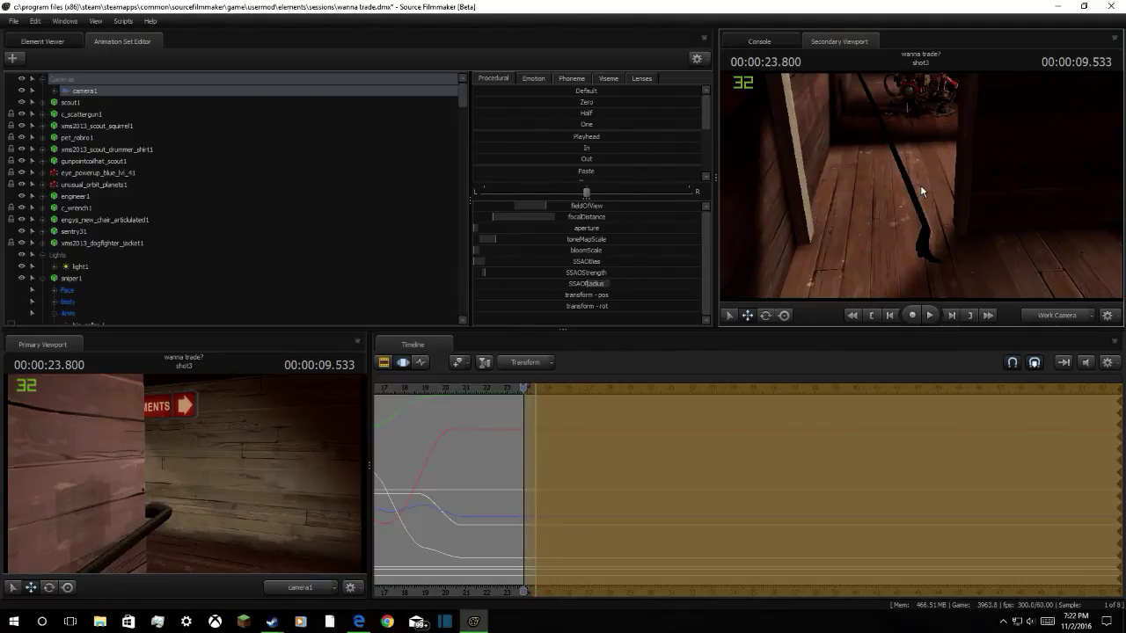
drag(891, 219, 894, 141)
drag(908, 186, 908, 175)
key(w)
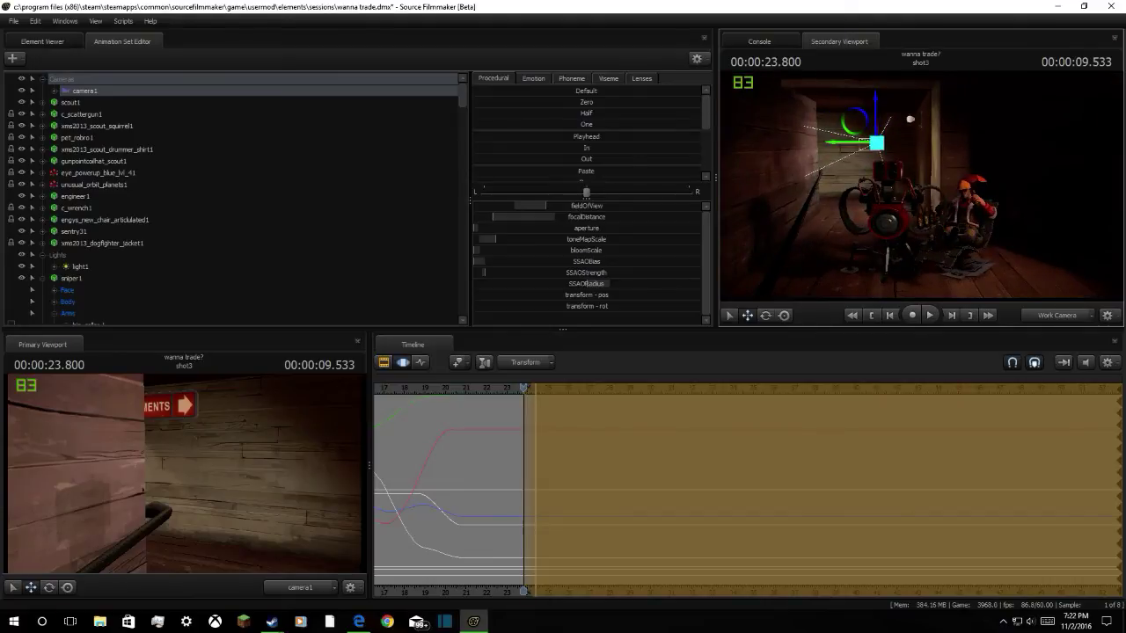
click(13, 21)
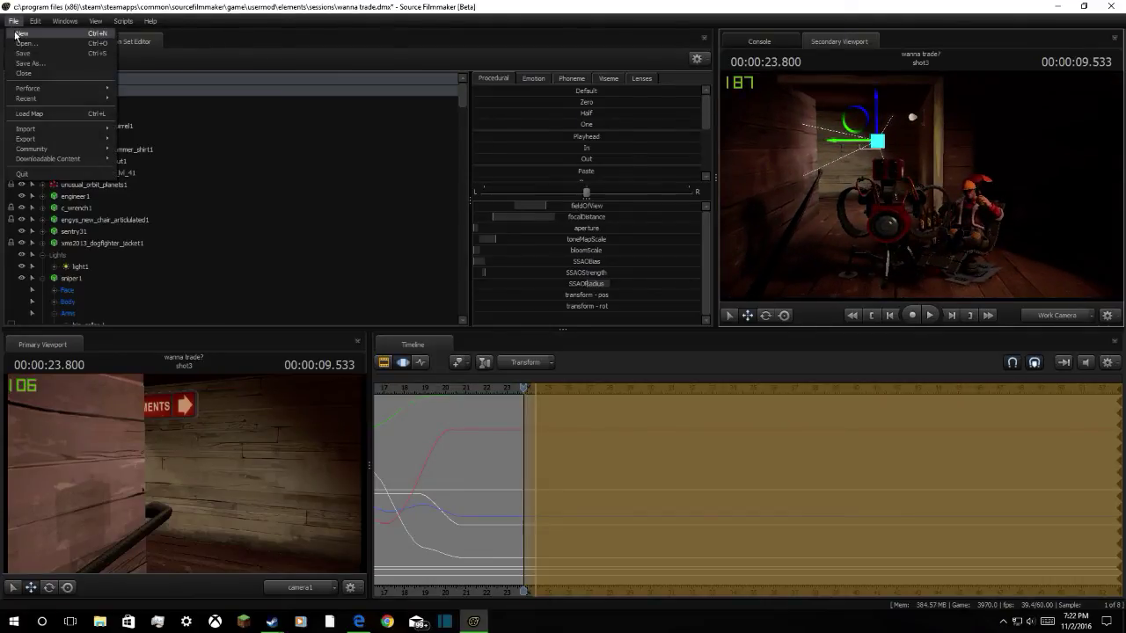
click(355, 162)
drag(872, 194, 787, 205)
key(w)
key(s)
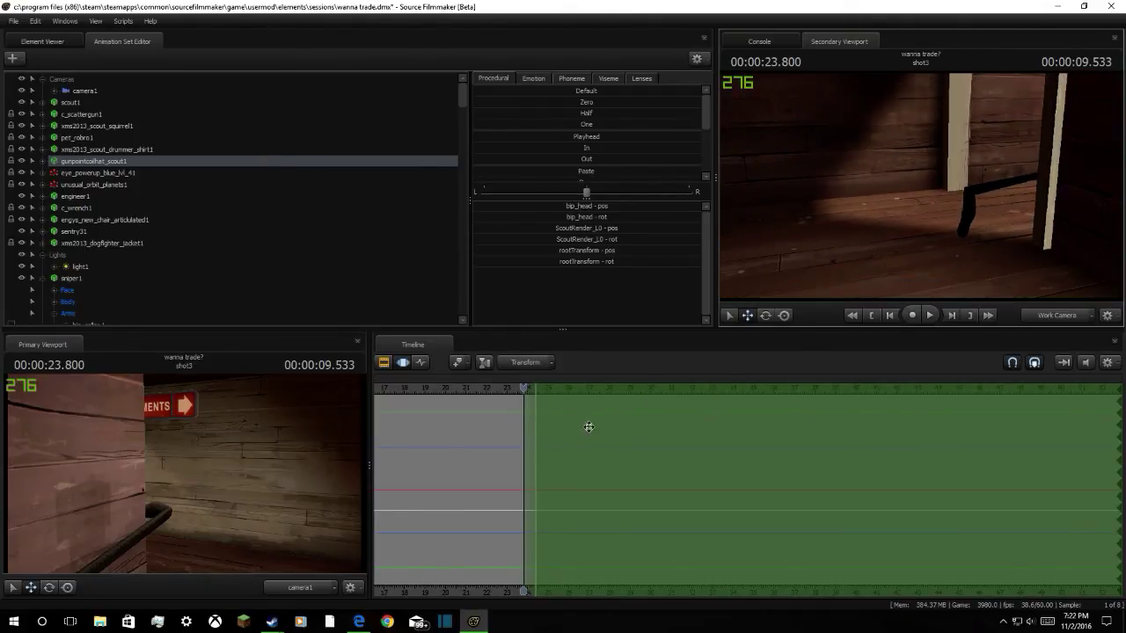
drag(536, 443, 546, 443)
Switch to the YouTube live stream page in Edge and post "its me, duh" in the live chat
click(361, 622)
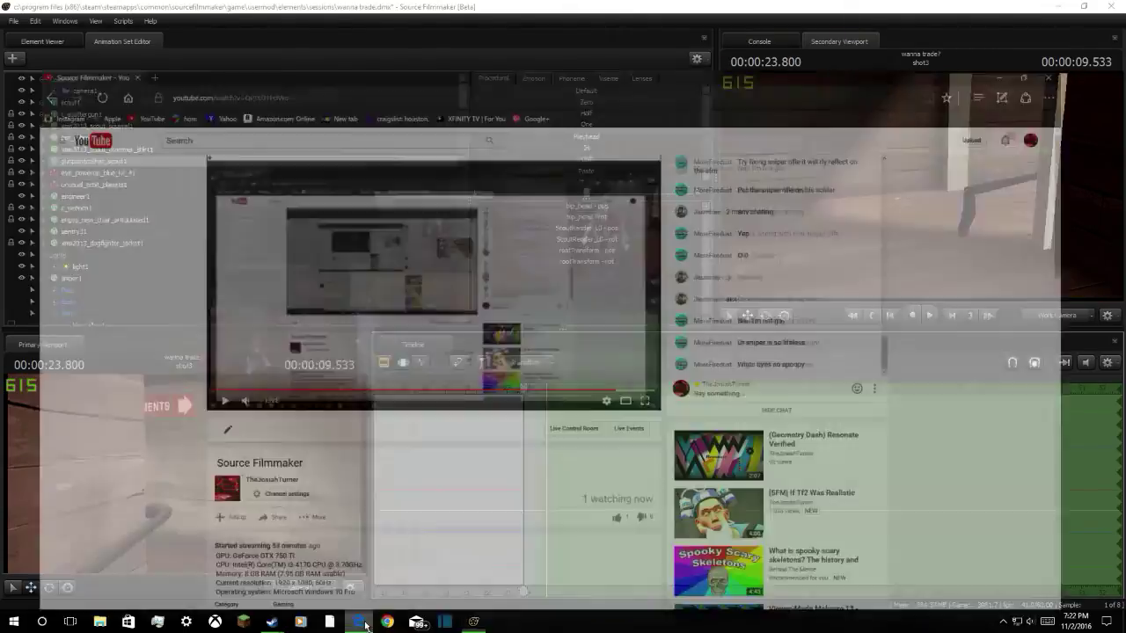
scroll(827, 250, down, 2)
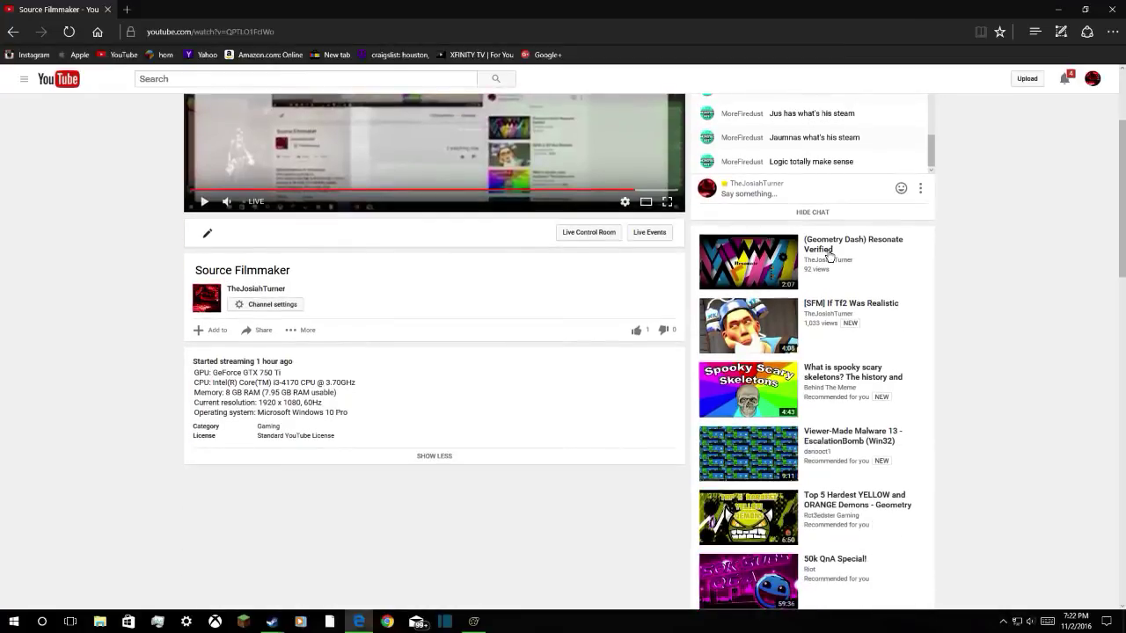
scroll(988, 251, up, 1)
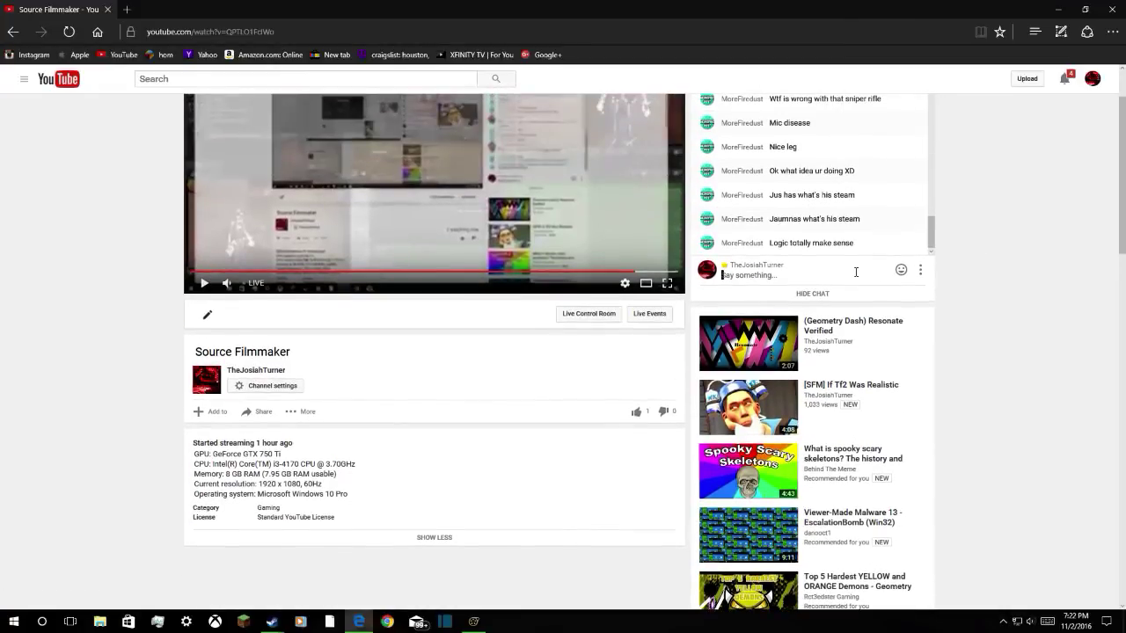
text(its me, duh)
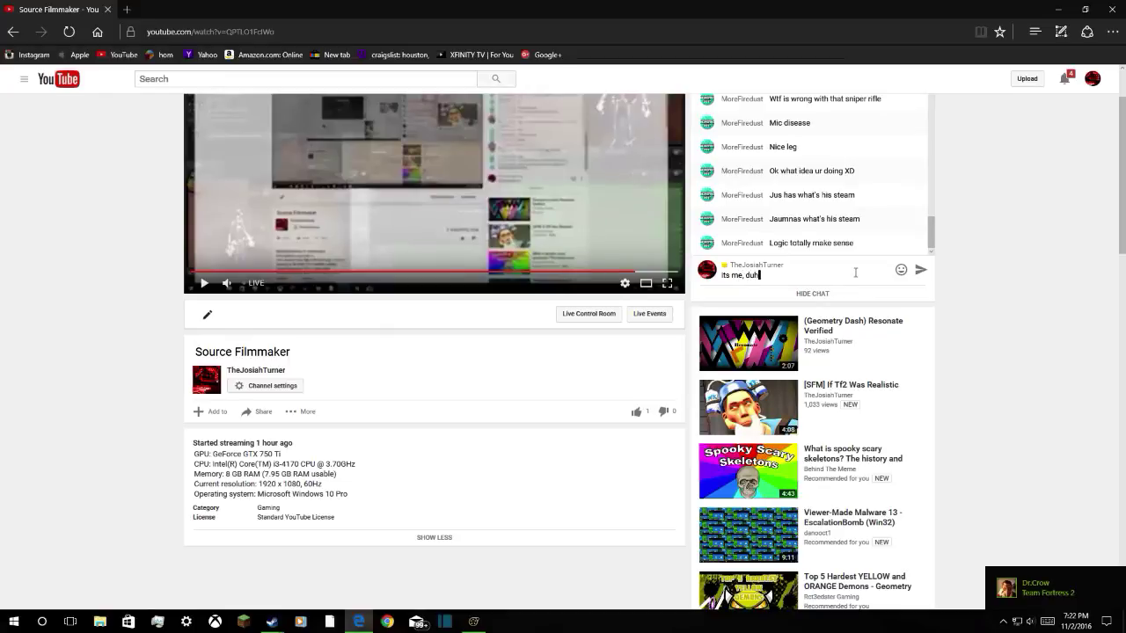
key(Return)
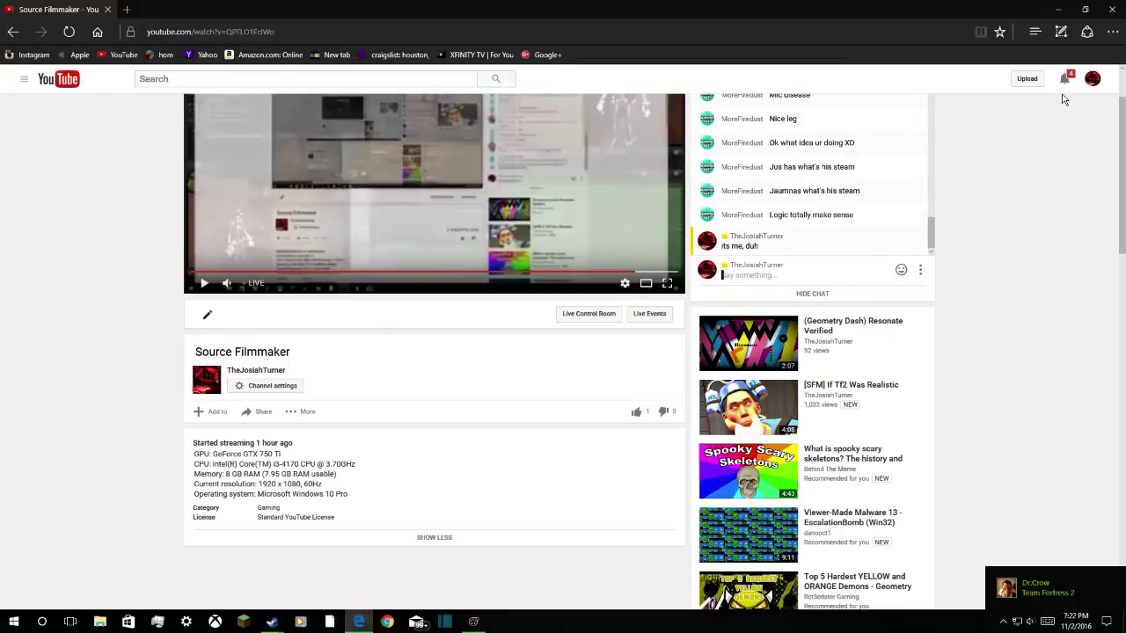
Read the Google notifications about the video comment, the duals poll vote and the MacBook Pro review comment
click(1065, 78)
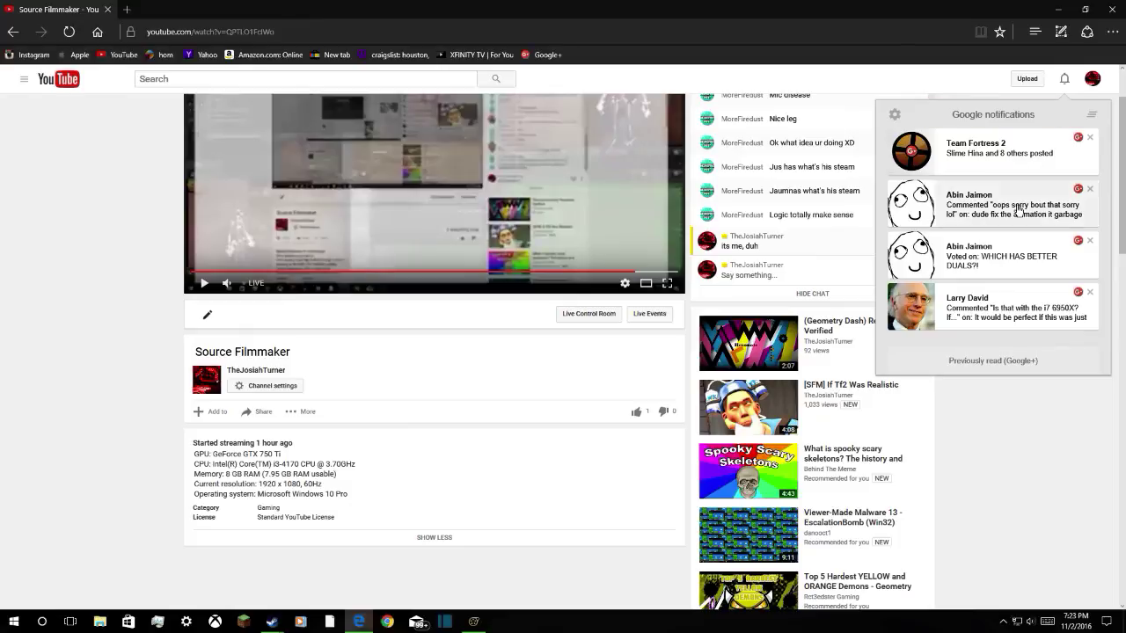
click(1018, 208)
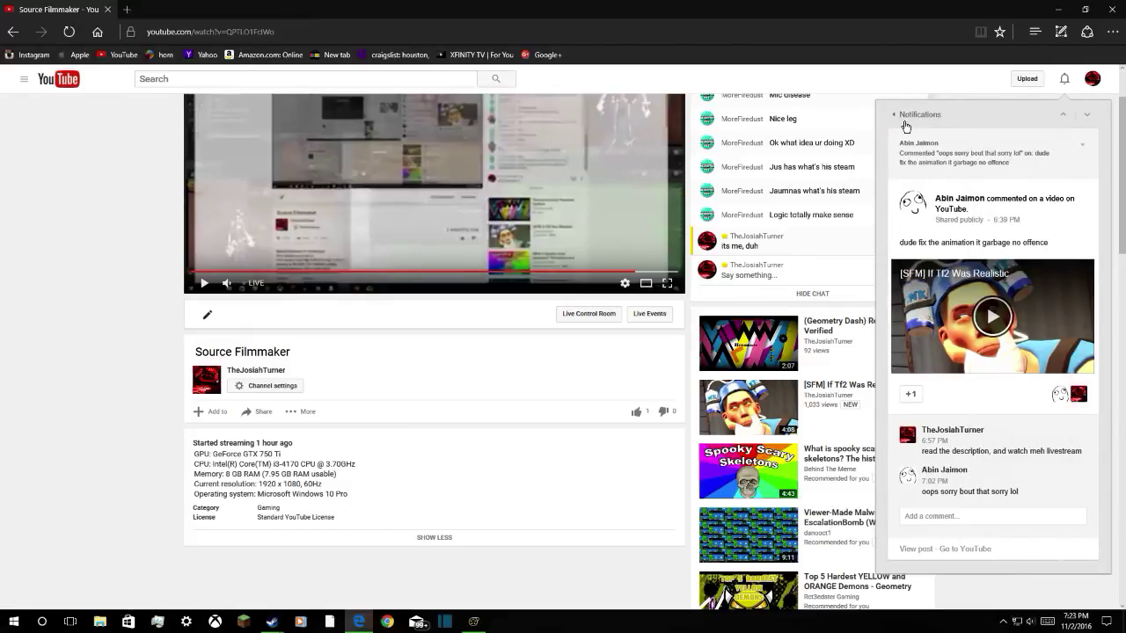
click(905, 126)
click(982, 200)
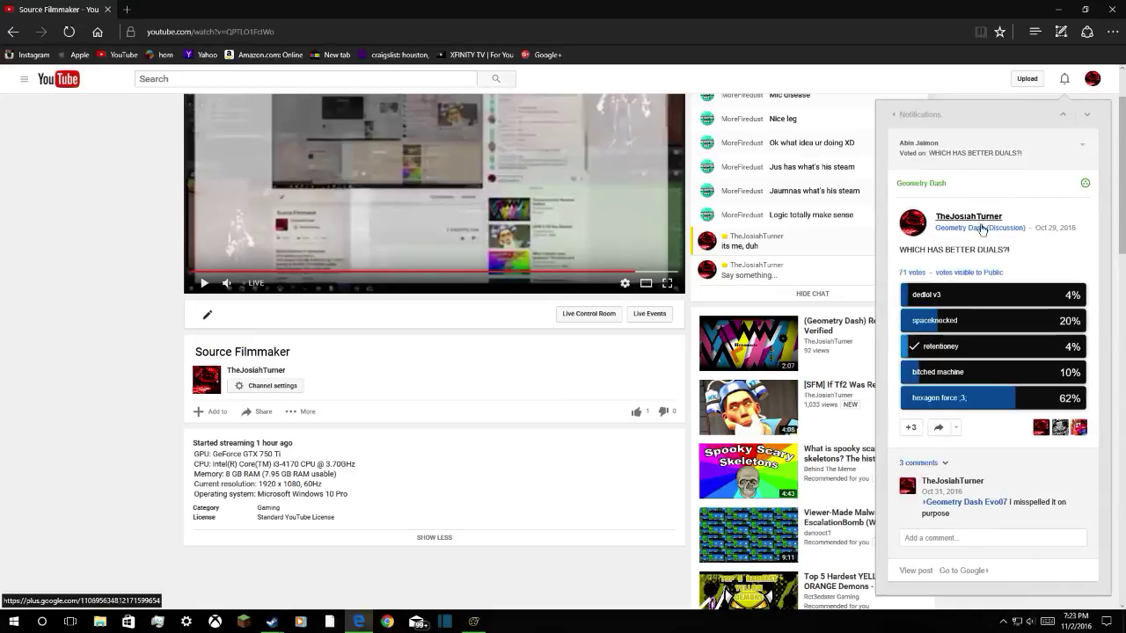
click(932, 124)
click(954, 200)
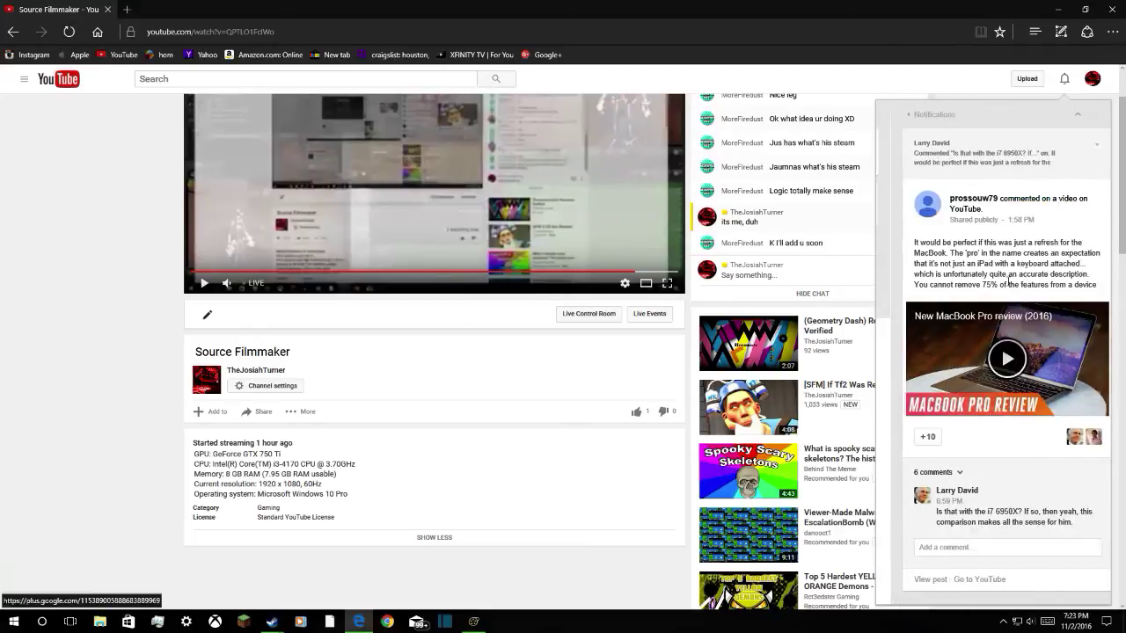
click(924, 112)
Return to Source Filmmaker and undo the recent time selection and sniper1 pose changes around 24 seconds
key(alt+Tab)
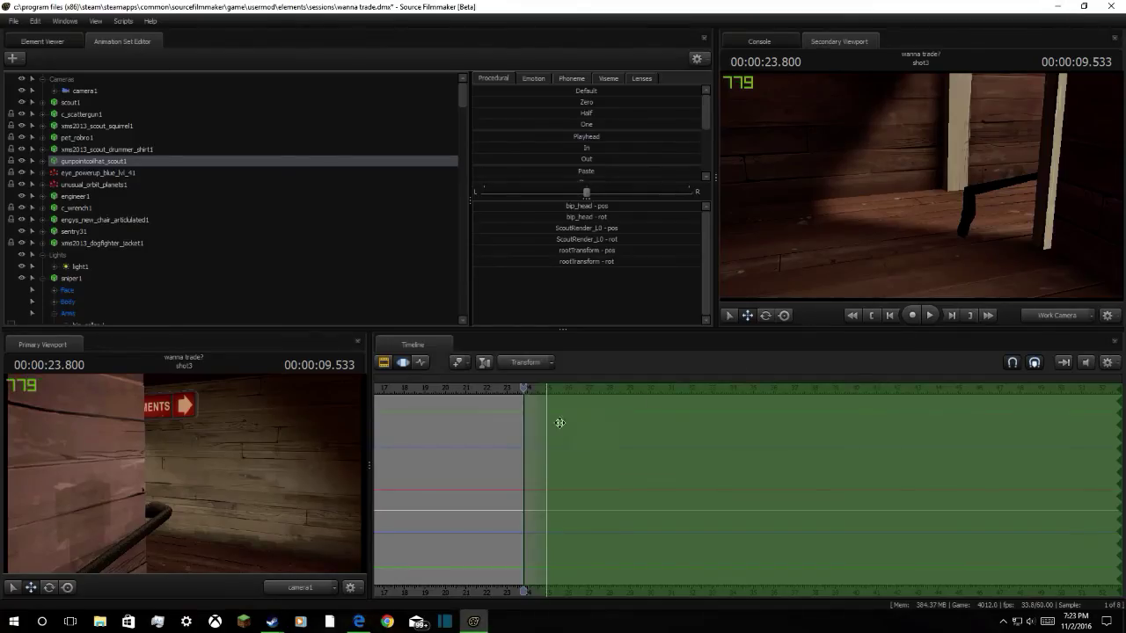
mouse_move(526, 381)
mouse_down()
mouse_move(514, 387)
mouse_move(536, 390)
mouse_move(529, 394)
mouse_up()
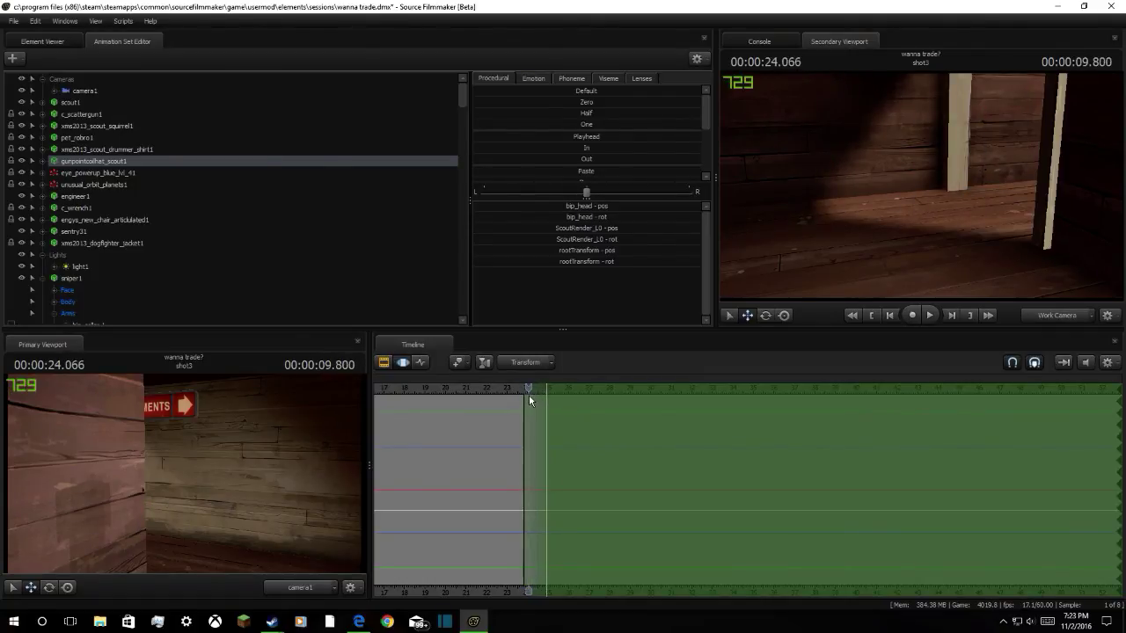
key(ctrl+z)
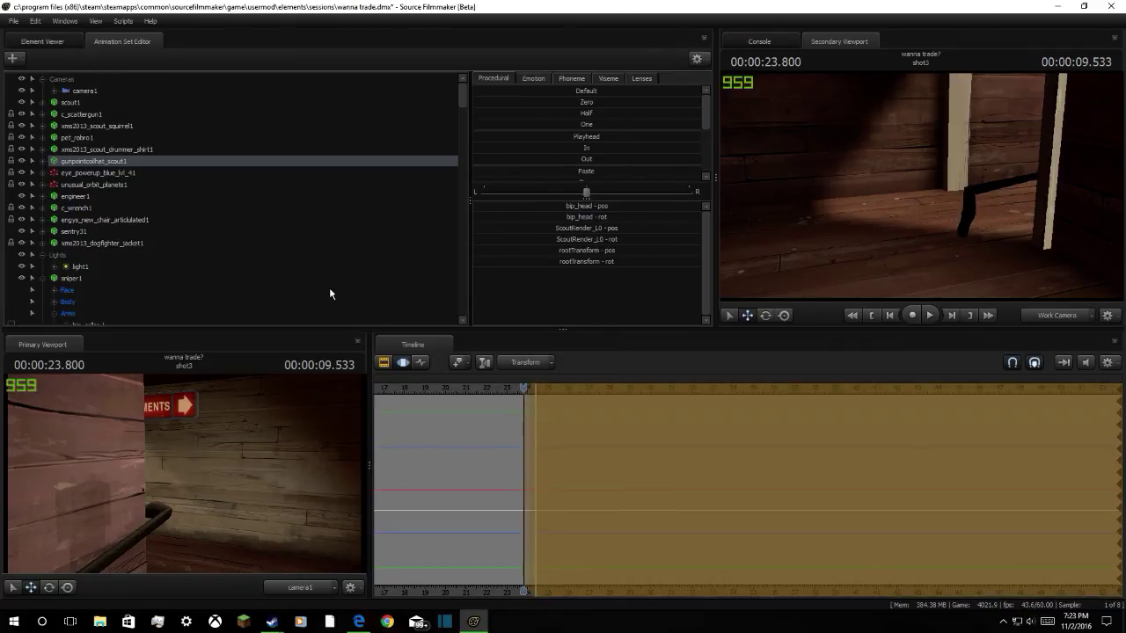
key(ctrl+z)
key(ctrl+z)
key(ctrl+z)
key(ctrl+z)
key(ctrl+z)
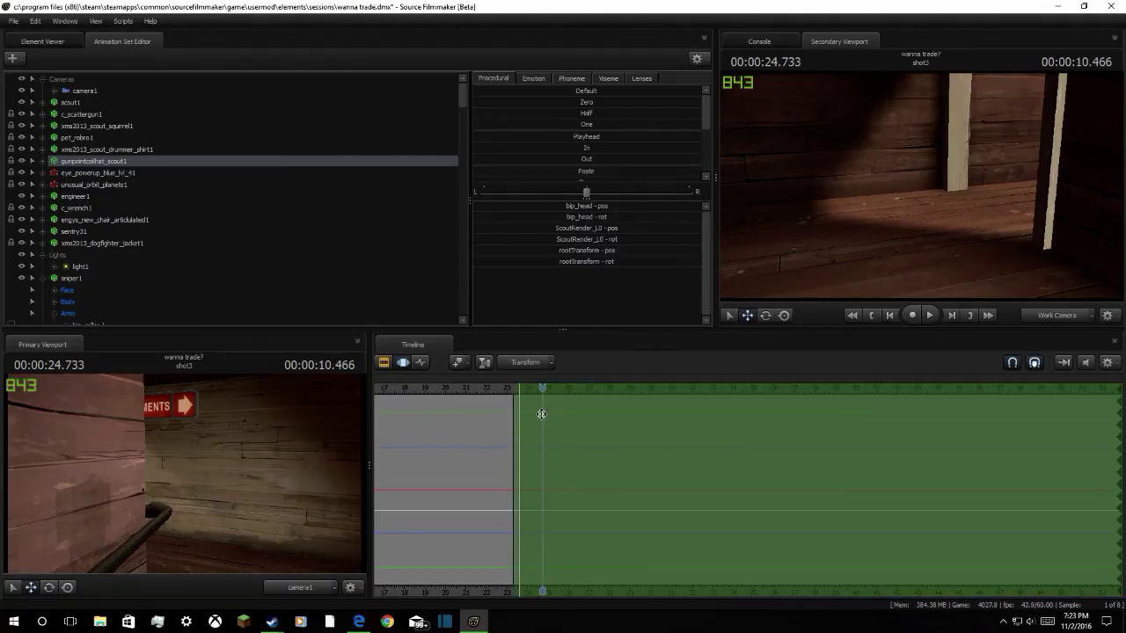
Rotate sniper1's left hip bone at 24.733 seconds so the stretched leg extends nearly horizontally past the wooden post
drag(862, 198, 1039, 203)
mouse_move(922, 186)
mouse_down()
mouse_move(866, 204)
mouse_move(827, 198)
mouse_move(921, 189)
mouse_up()
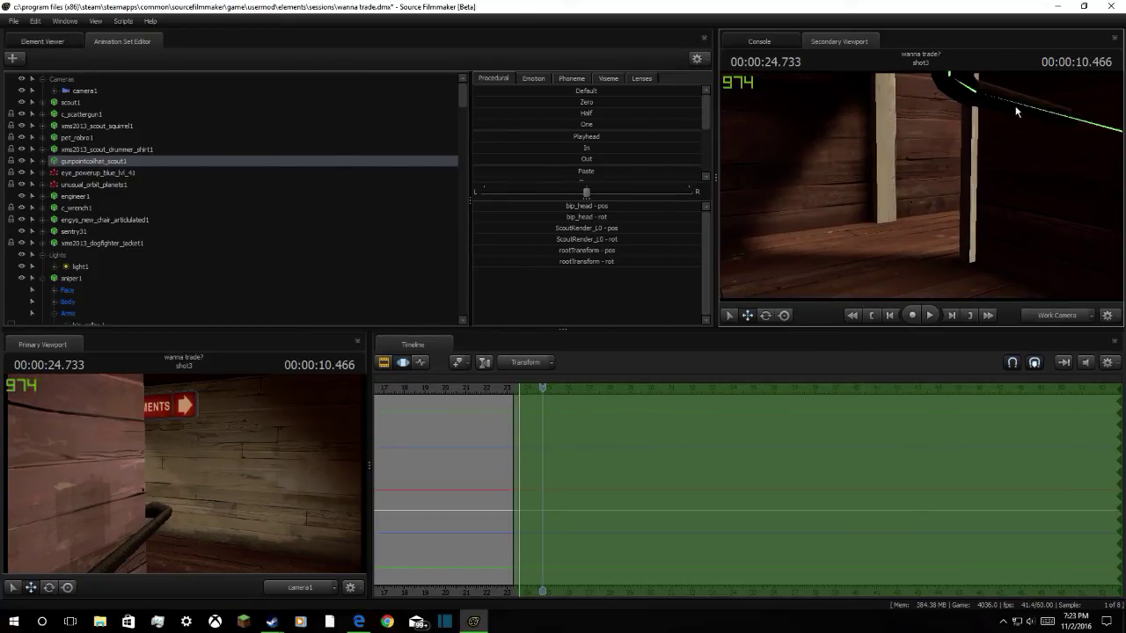
click(1010, 117)
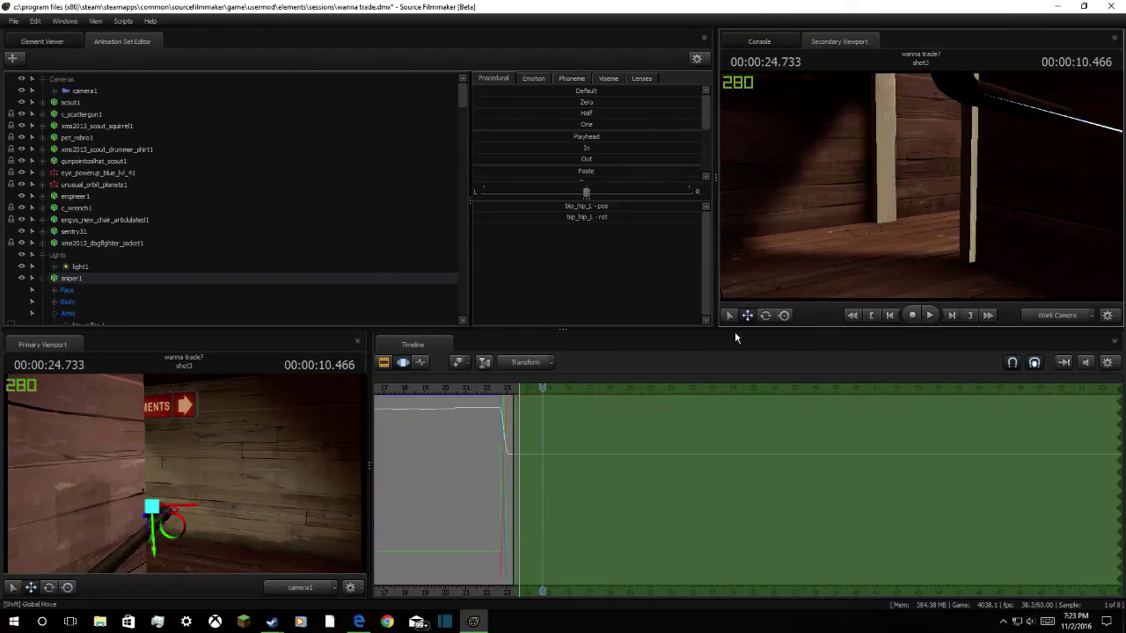
click(765, 315)
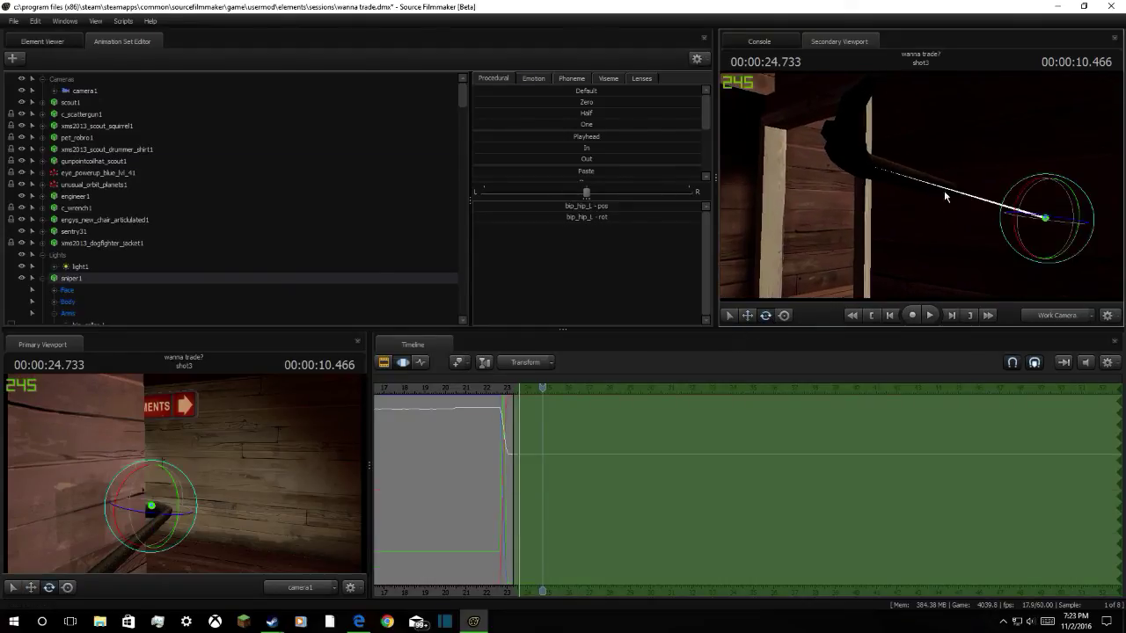
drag(1031, 218, 938, 167)
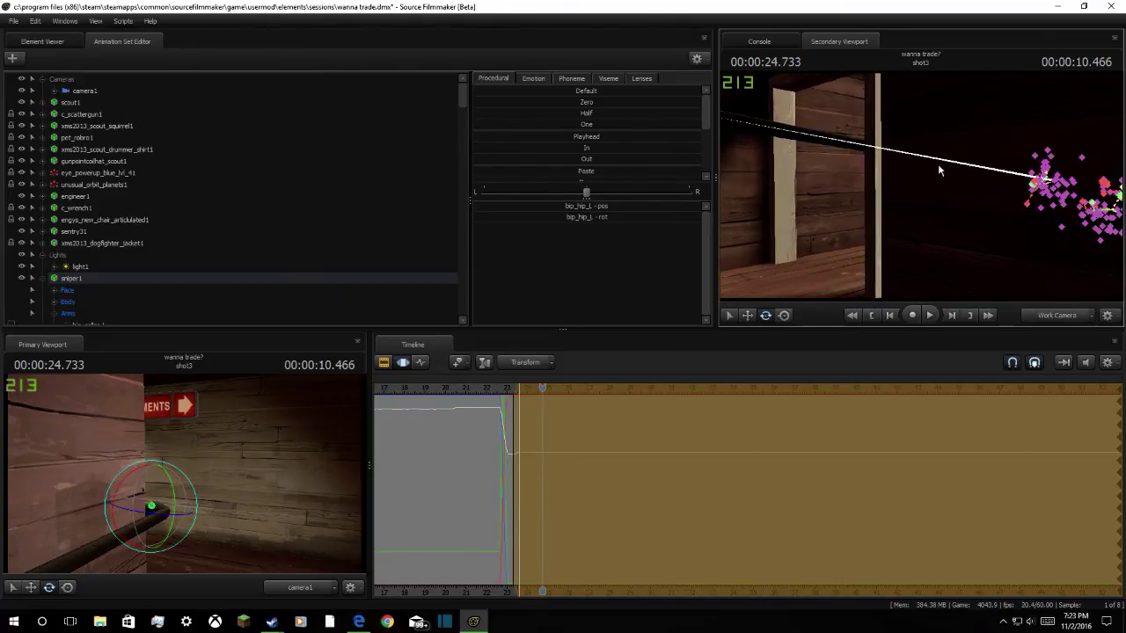
drag(1041, 168, 1012, 180)
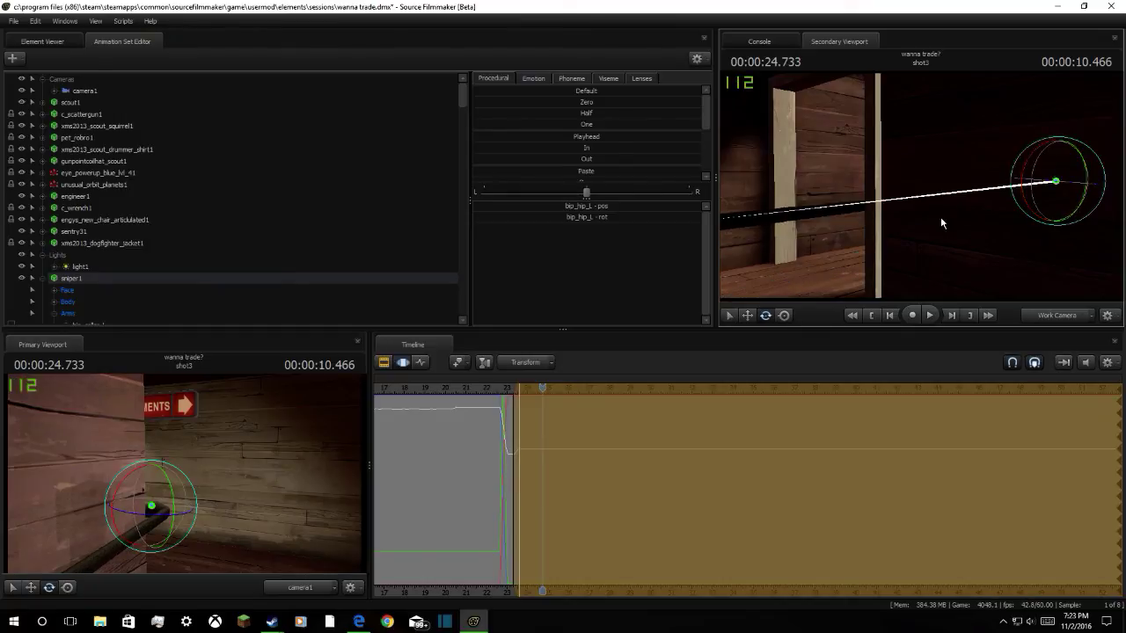
drag(941, 224, 851, 220)
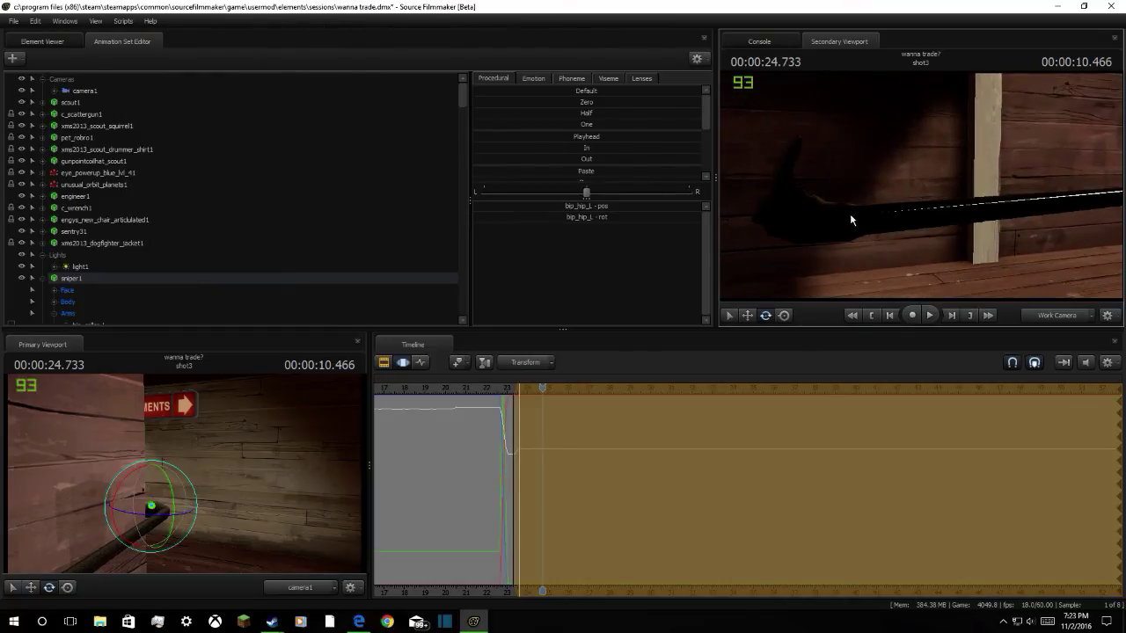
ctrl+click(827, 224)
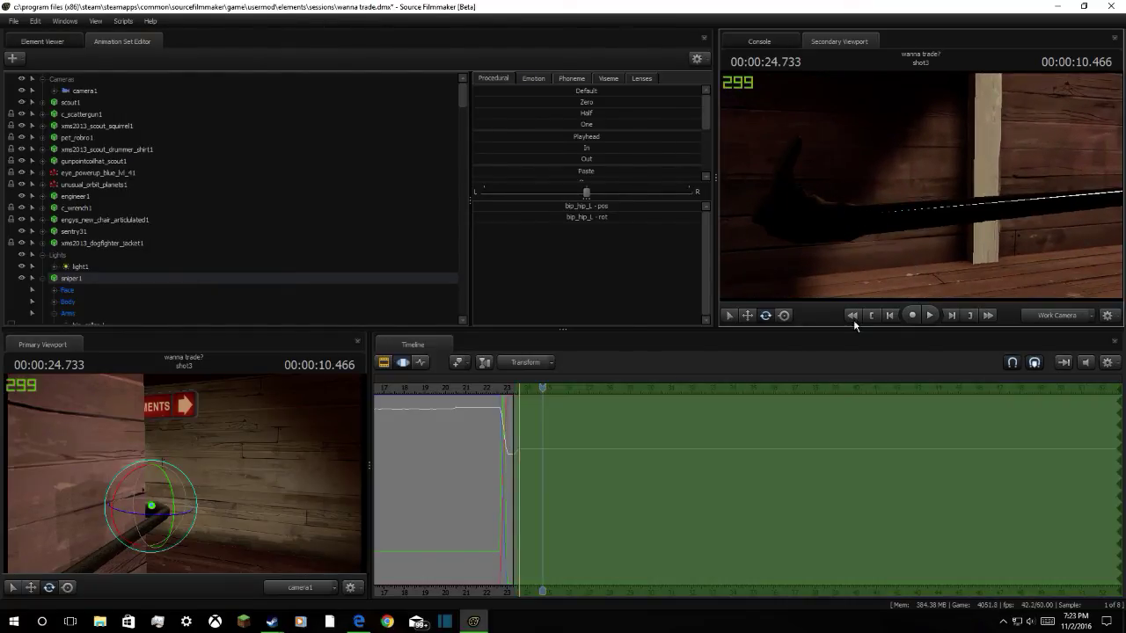
Shift the time selection's start to a hard edge at about 23.7 seconds and reframe camera1 on the stretched foot
drag(538, 387, 522, 428)
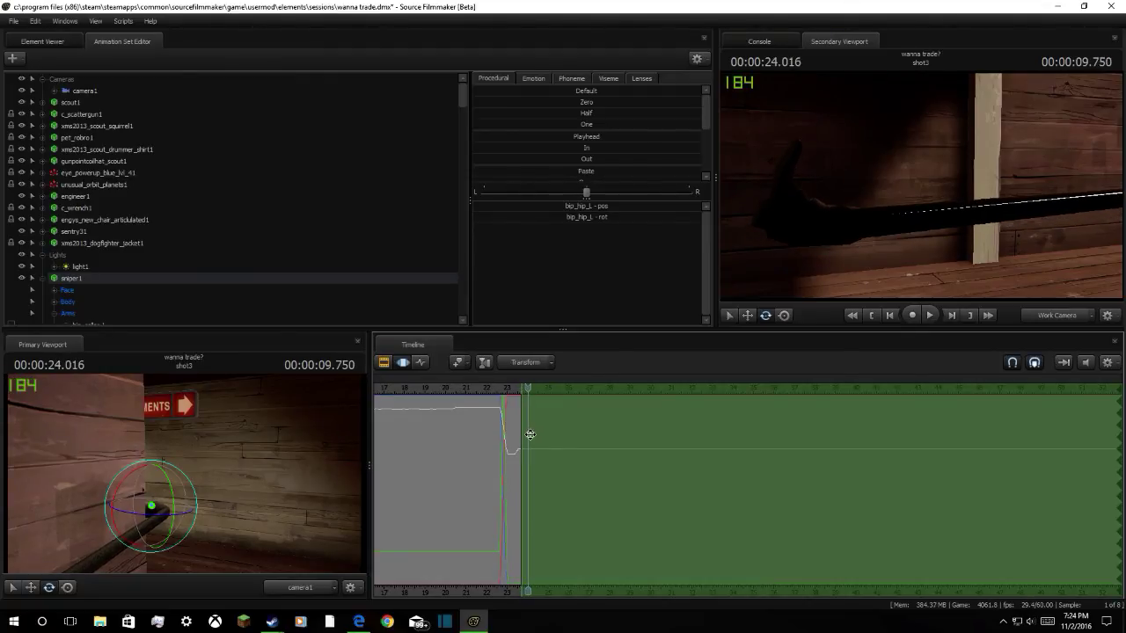
click(85, 90)
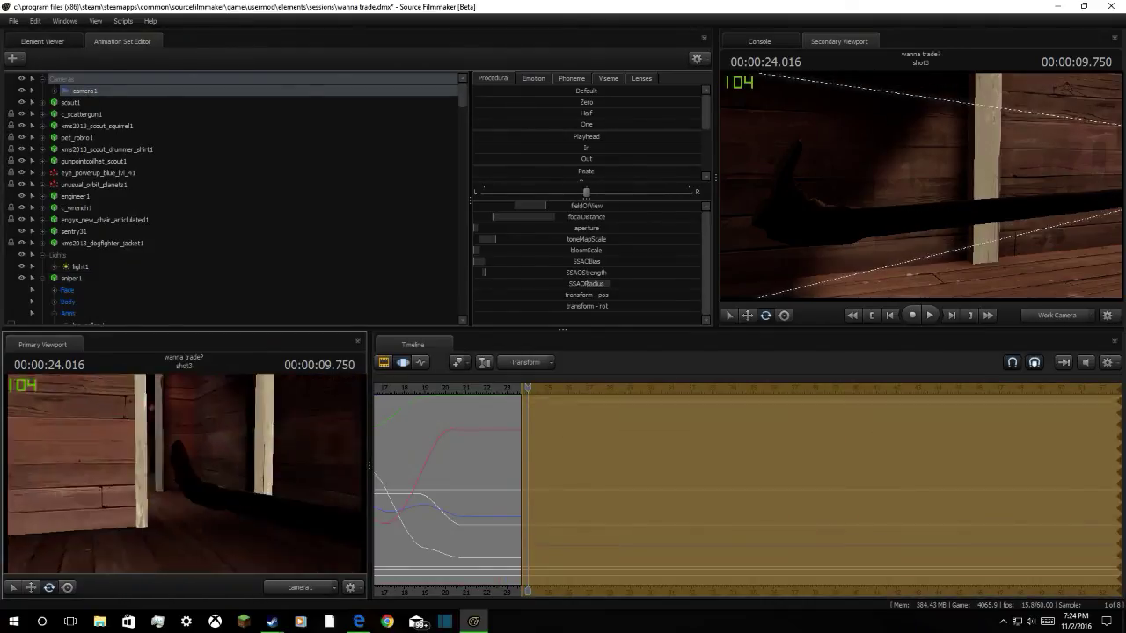
drag(184, 475, 166, 485)
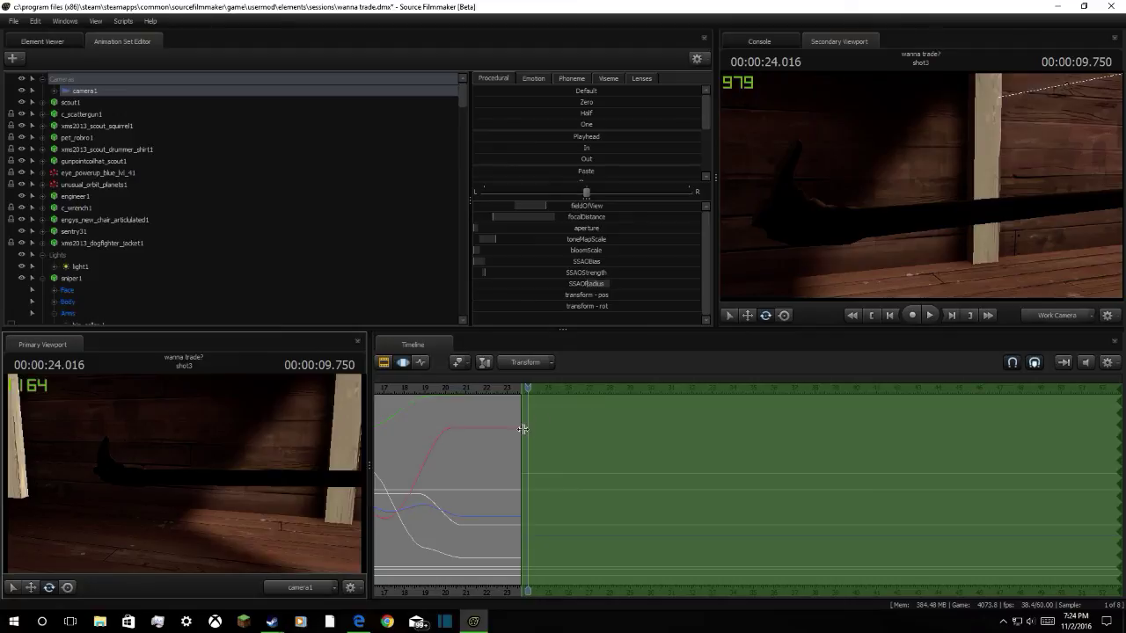
Extend the time selection's starting falloff to about 25 seconds, bend sniper1's left knee bone toward the floor and play back the motion
drag(523, 428, 537, 430)
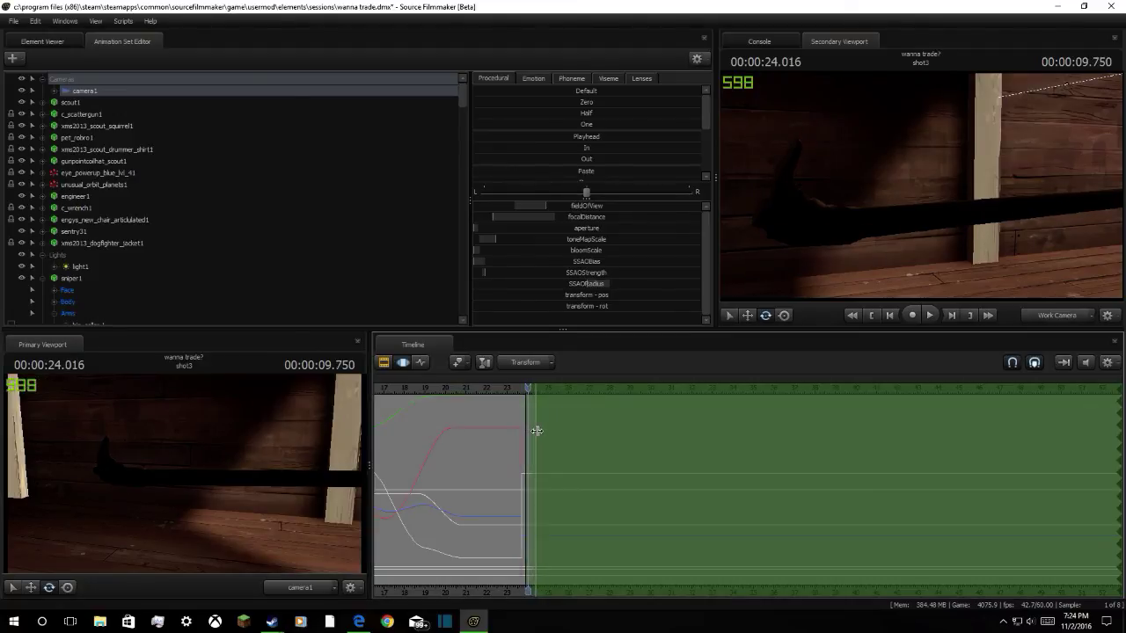
drag(537, 432, 552, 432)
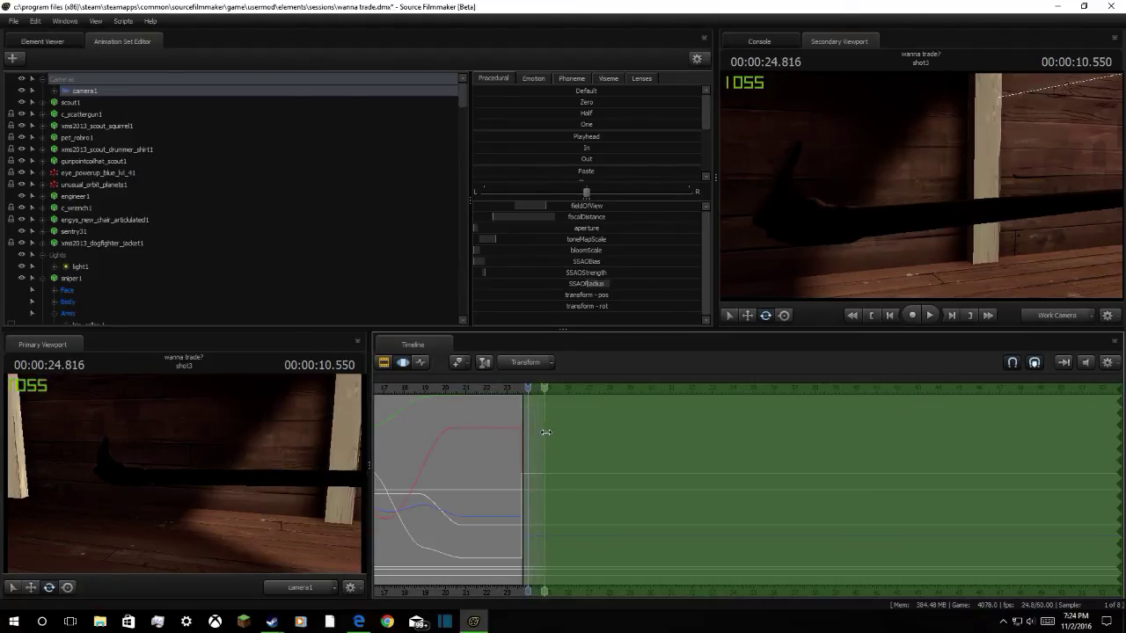
click(133, 493)
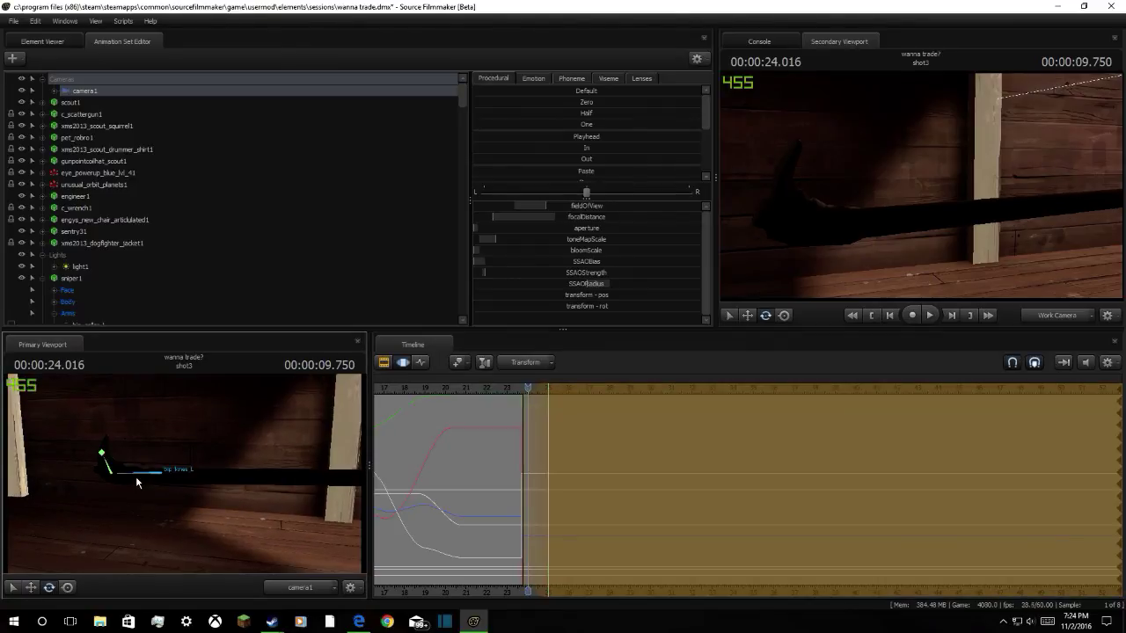
ctrl+click(136, 478)
drag(206, 460, 186, 438)
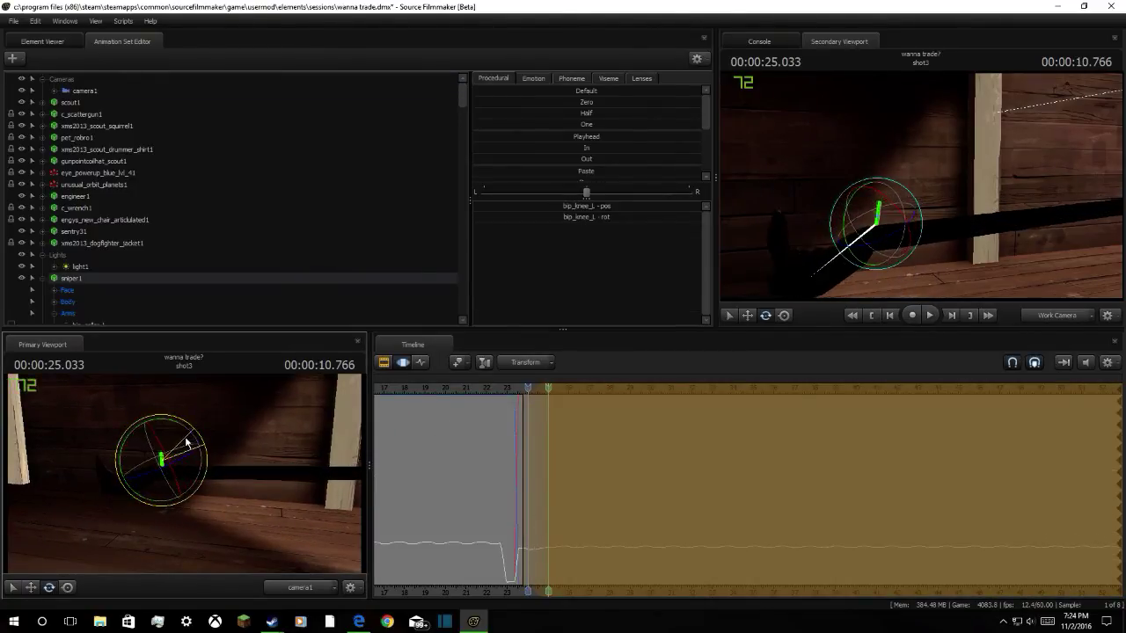
key(Down)
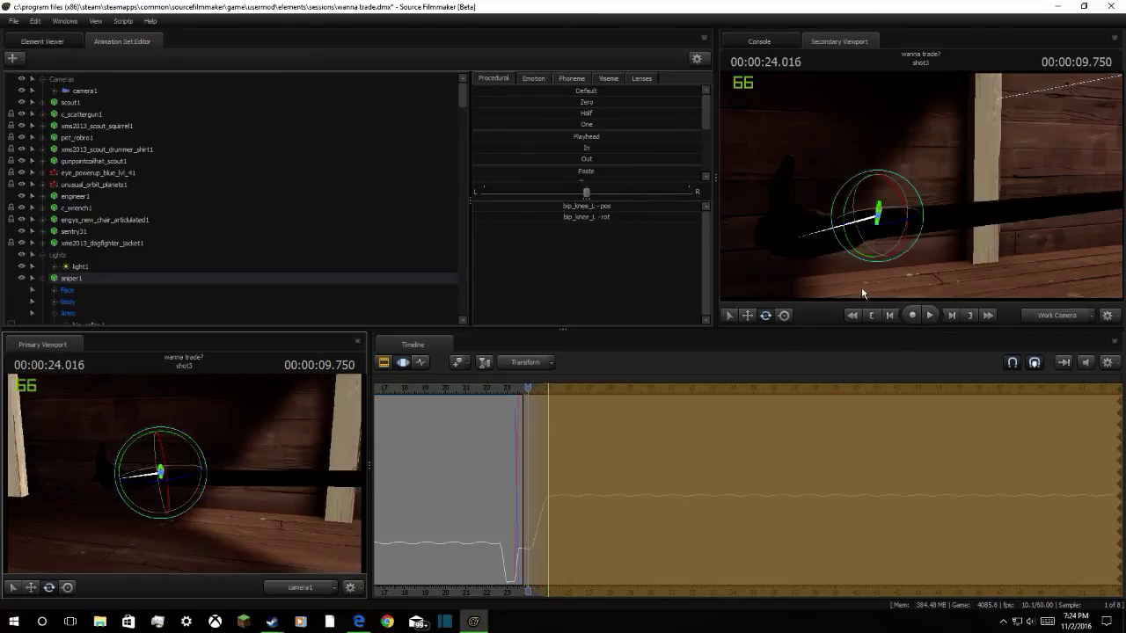
drag(861, 293, 959, 280)
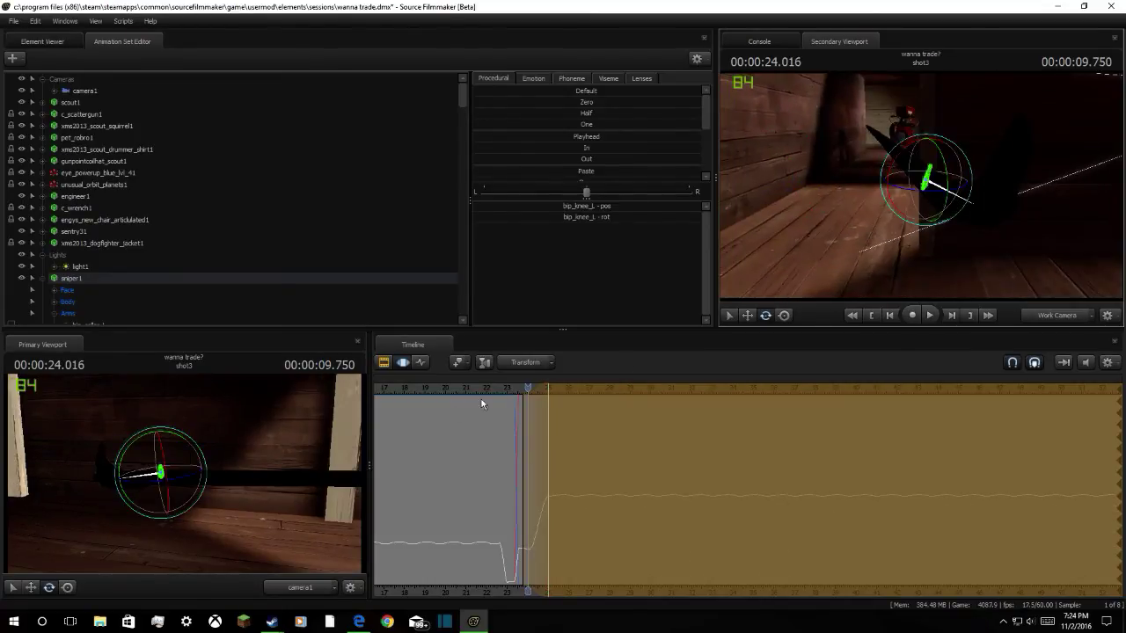
key(space)
key(space)
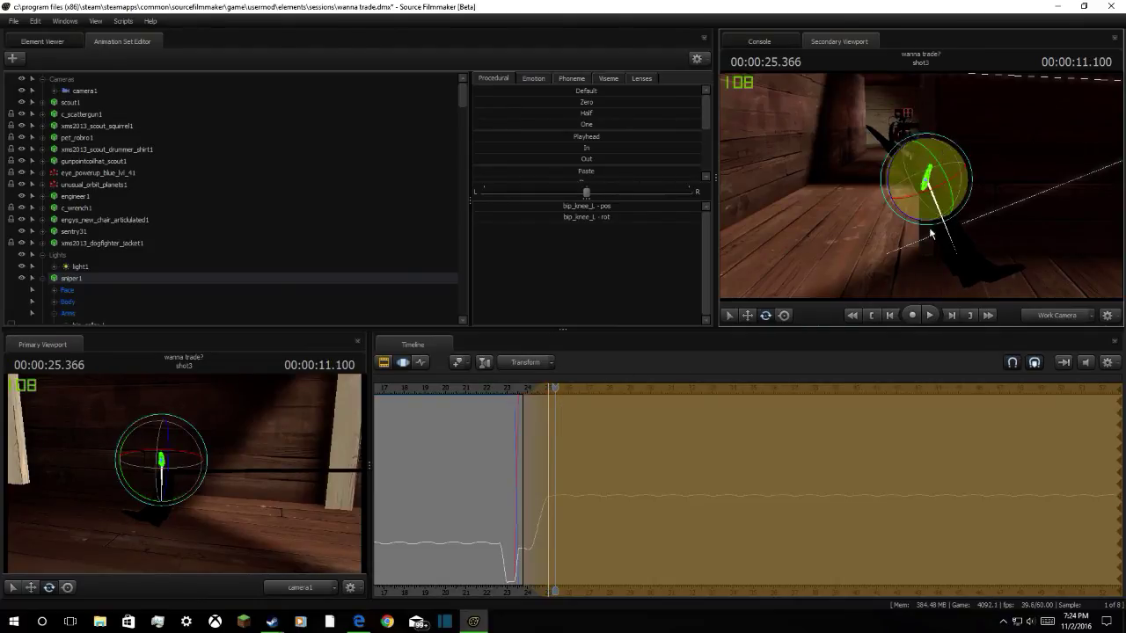
Try moving sniper1's left foot bone down toward the floor and outward at 25.366 seconds
click(747, 315)
click(961, 260)
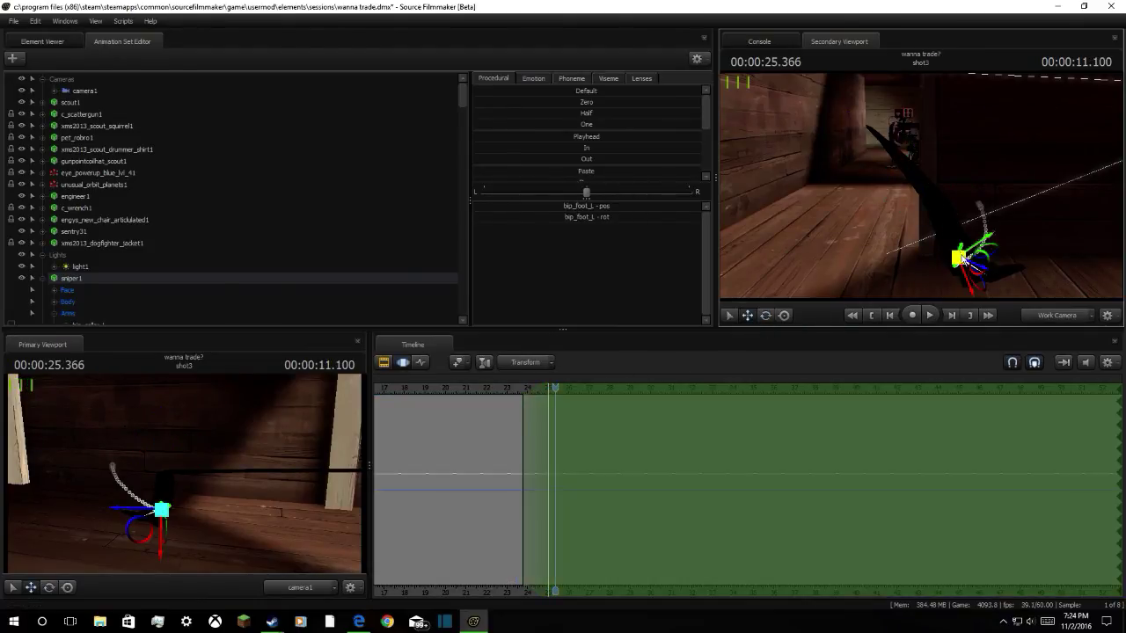
drag(970, 285, 981, 324)
drag(906, 149, 920, 187)
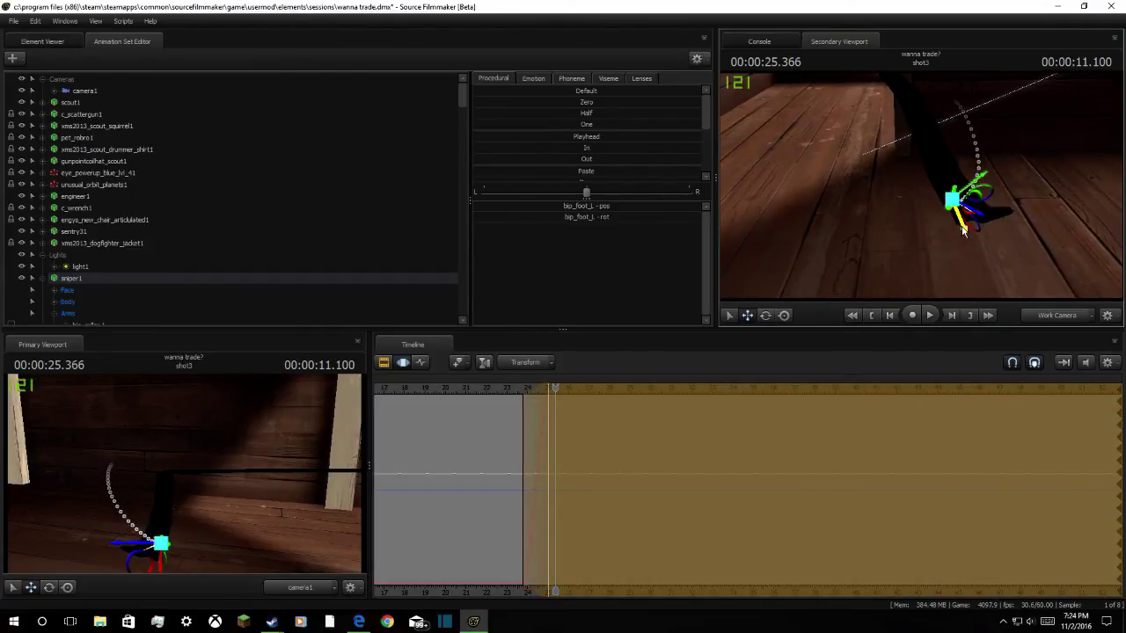
drag(962, 232, 1001, 242)
click(766, 314)
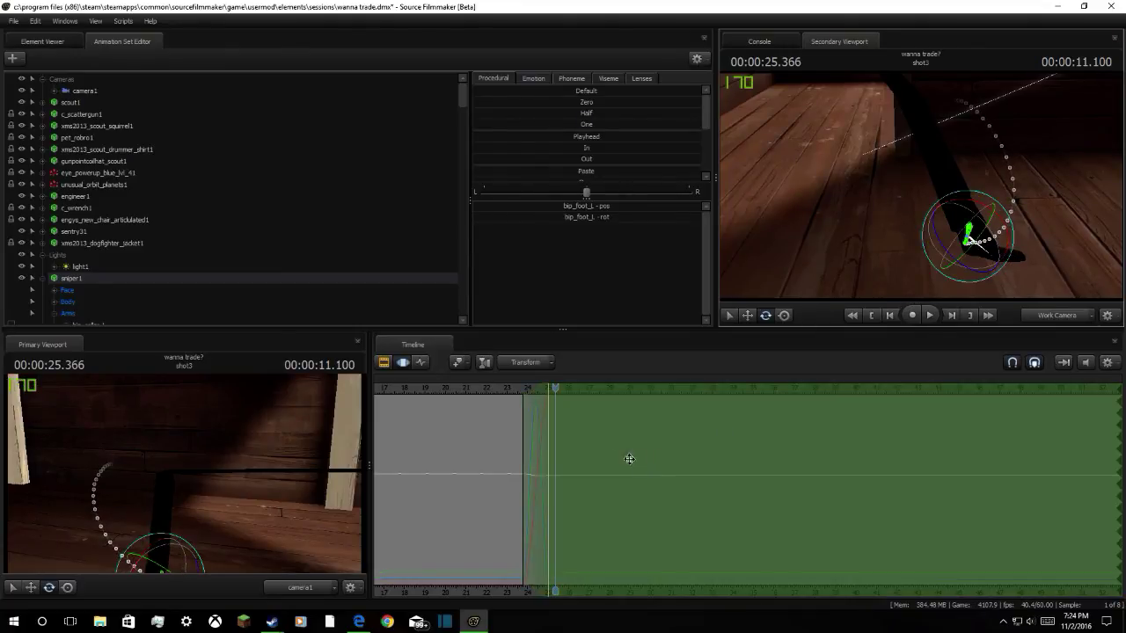
Undo the last left foot edits, shorten the selection's starting falloff to about 24 seconds and replay the leg drop
drag(562, 392, 507, 415)
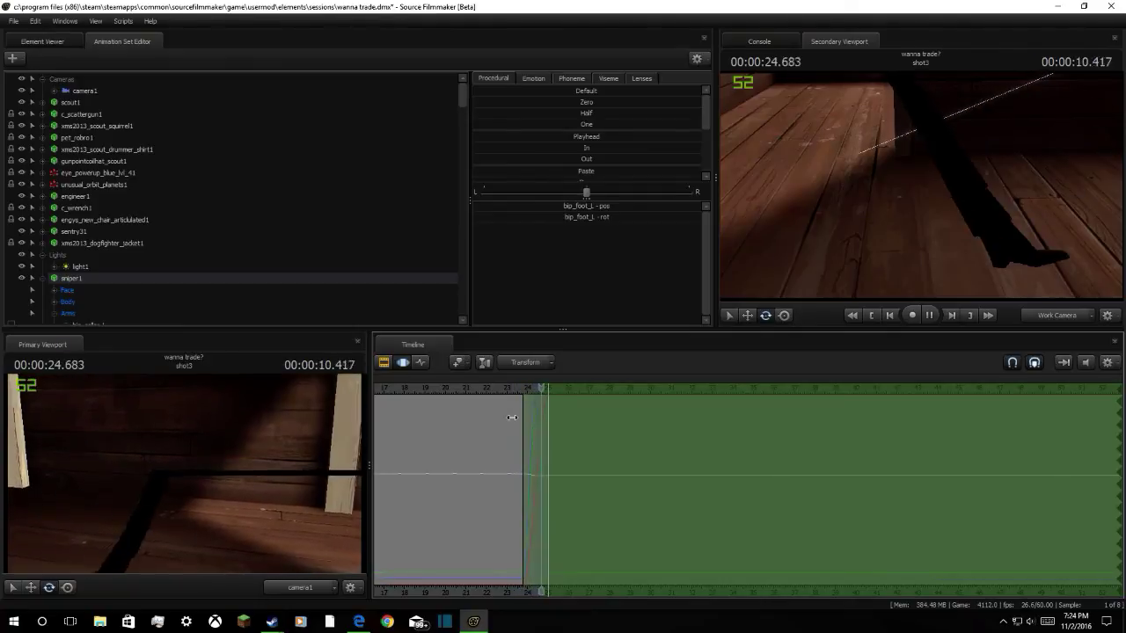
key(ctrl+z)
key(ctrl+z)
key(ctrl+z)
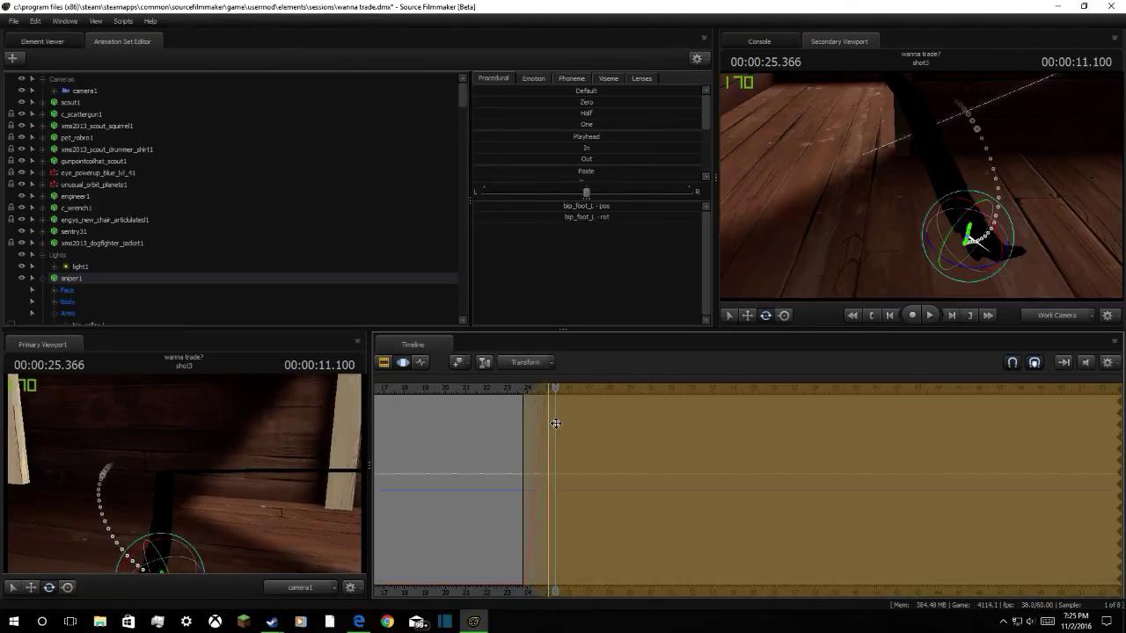
drag(550, 432, 555, 404)
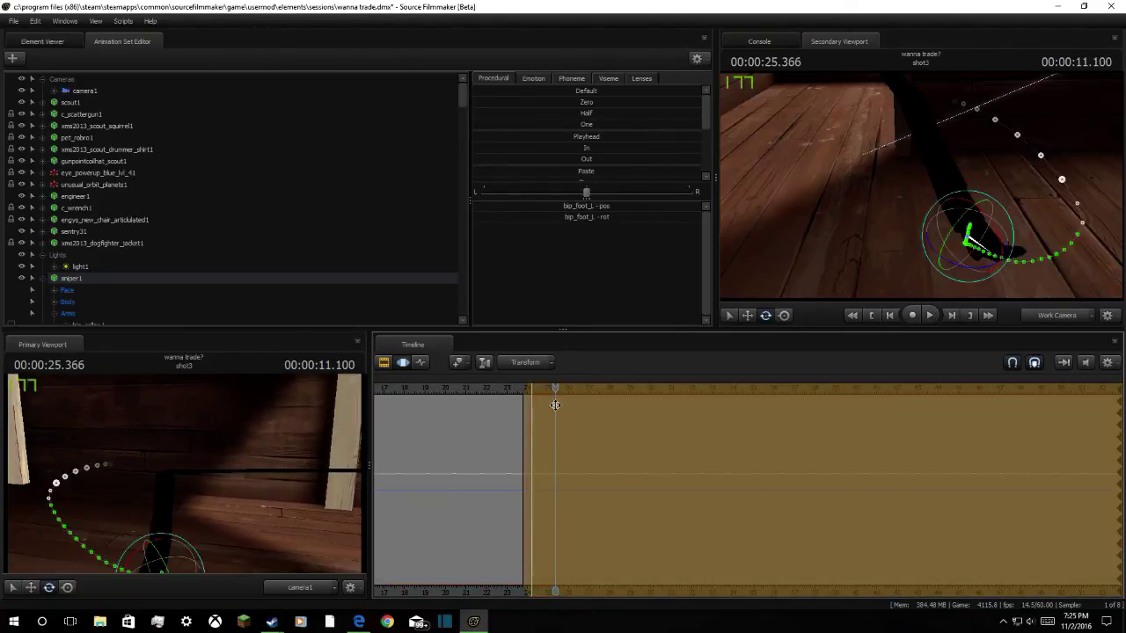
key(space)
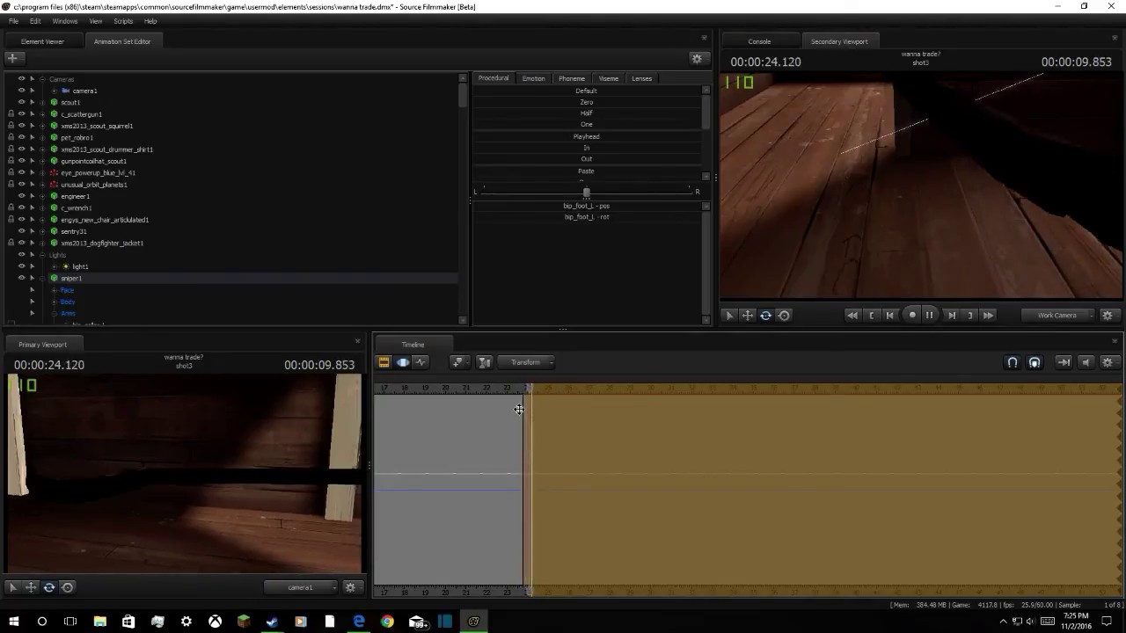
key(space)
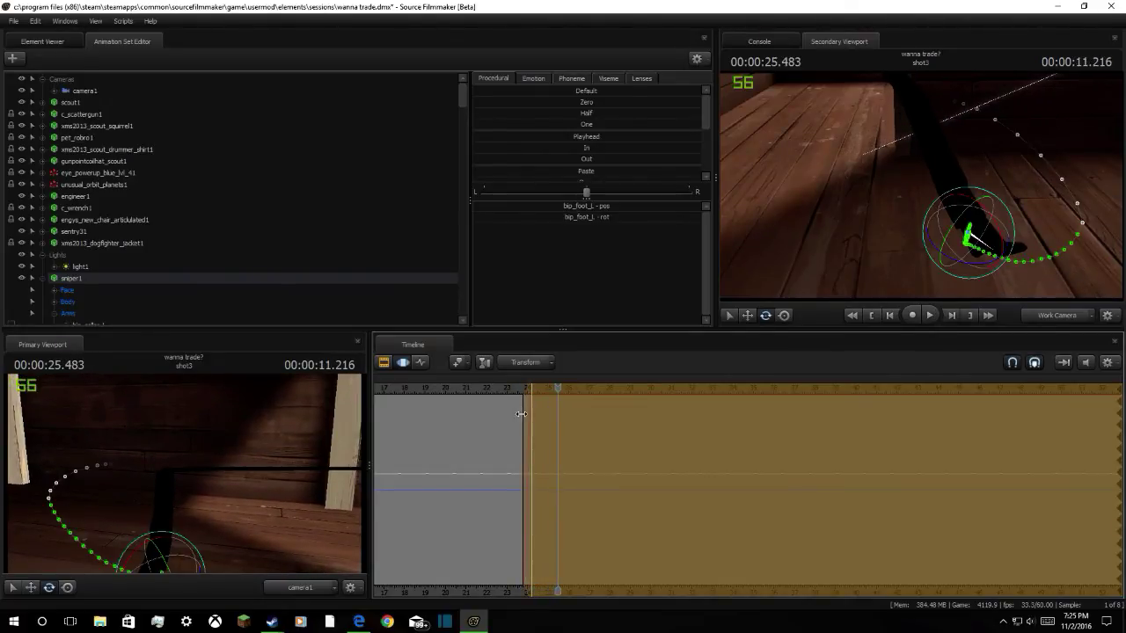
drag(532, 427, 518, 413)
key(space)
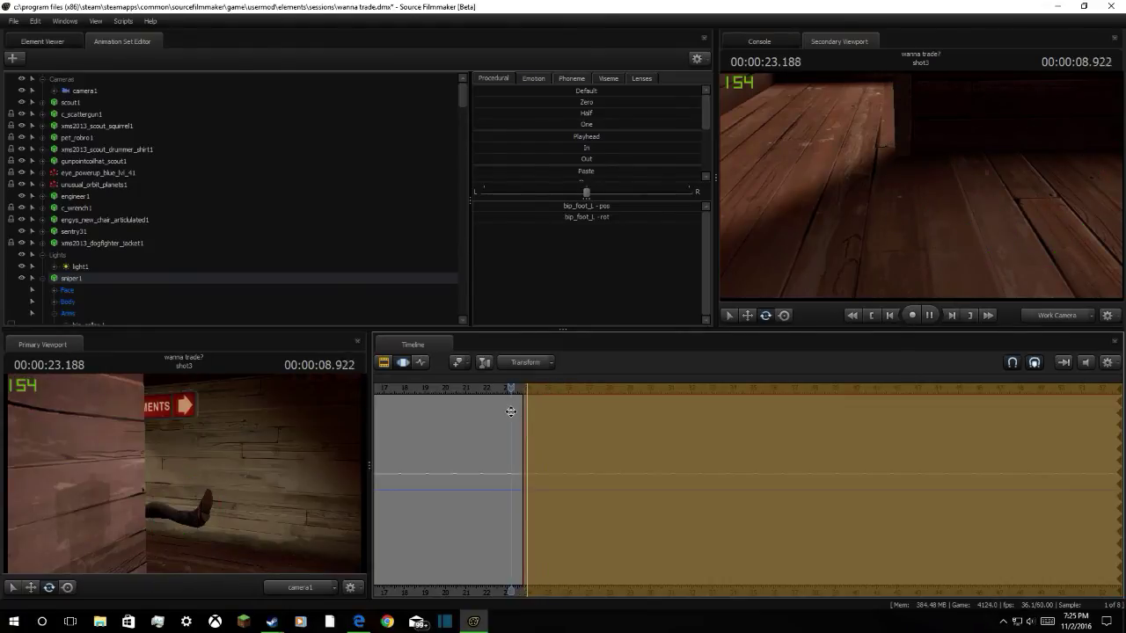
key(space)
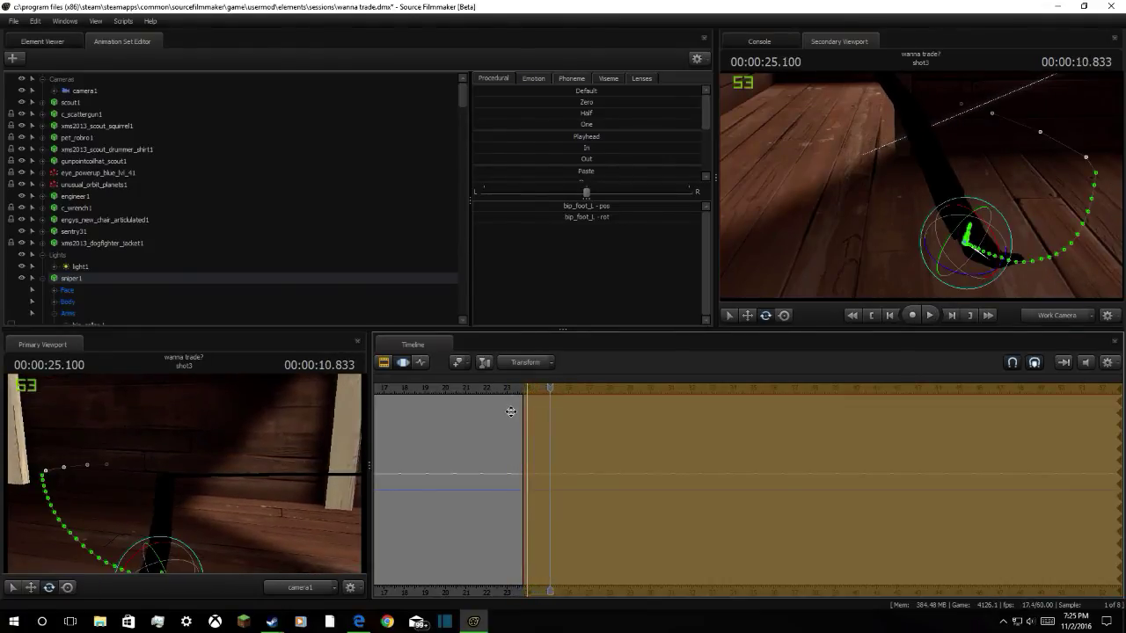
Undo the falloff changes, the left foot moves and the left knee rotation on sniper1
key(ctrl+z)
key(ctrl+z)
key(ctrl+z)
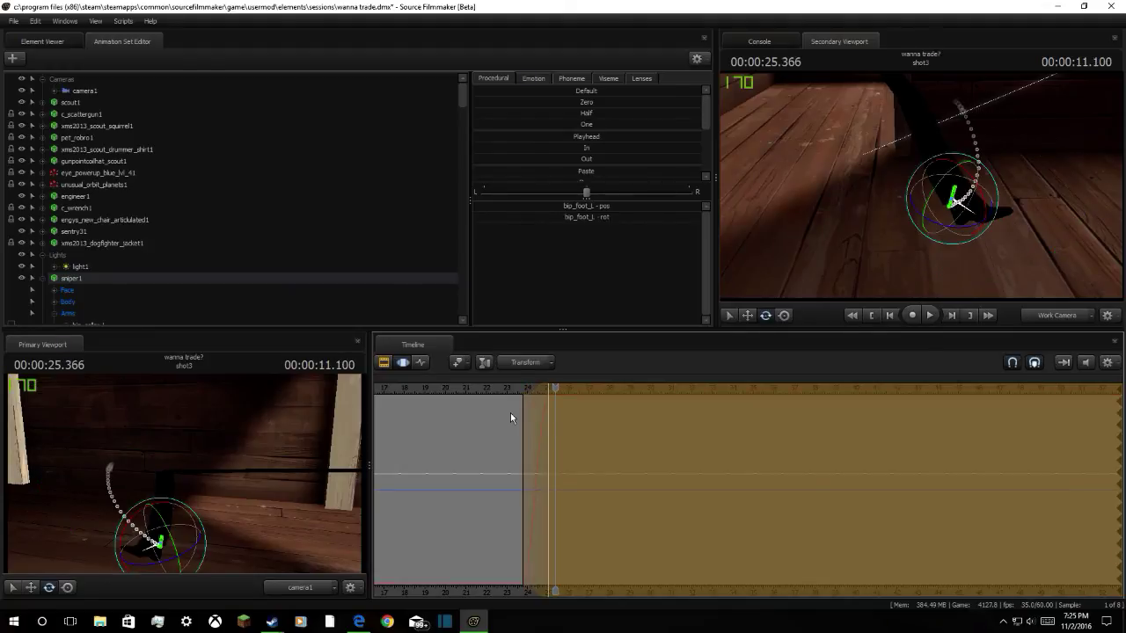
key(ctrl+z)
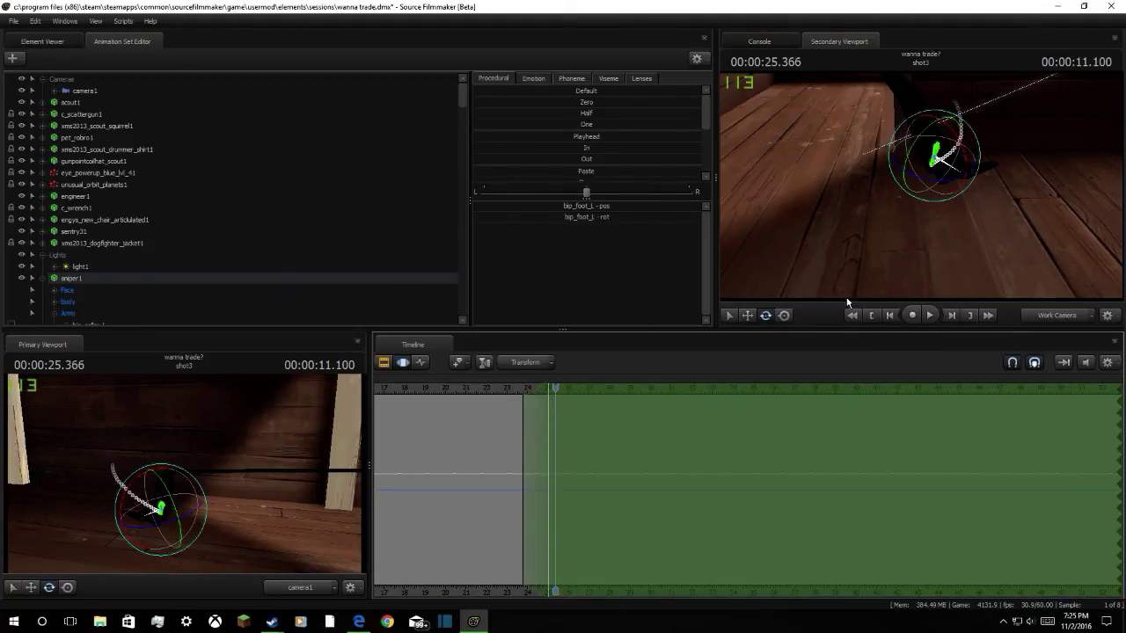
drag(563, 387, 528, 403)
key(ctrl+z)
key(ctrl+z)
key(ctrl+z)
key(ctrl+z)
key(ctrl+z)
Shorten the starting falloff to about 24 seconds, rotate sniper1's left knee bone at 24.700 seconds so the lower leg drops, and preview it
drag(564, 389, 542, 413)
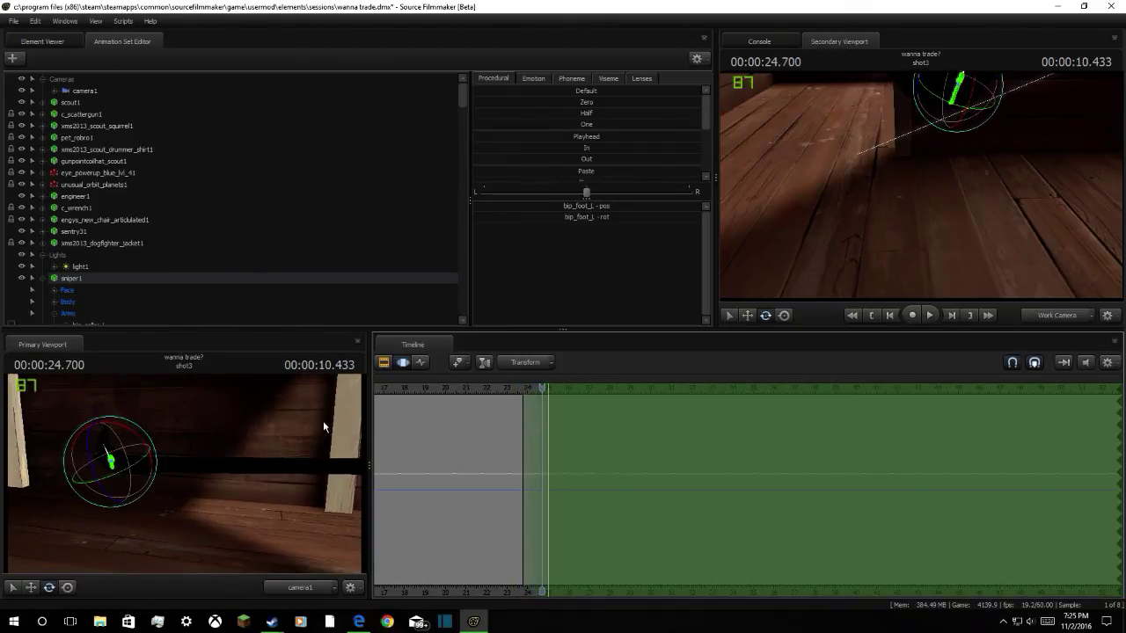
ctrl+click(163, 464)
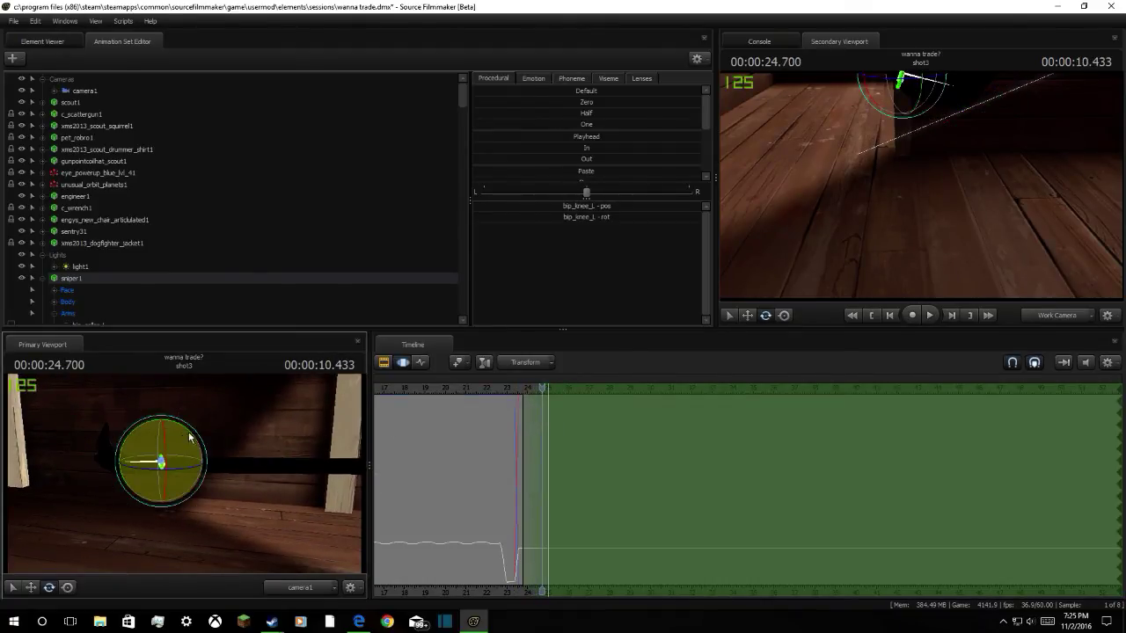
drag(547, 400, 528, 411)
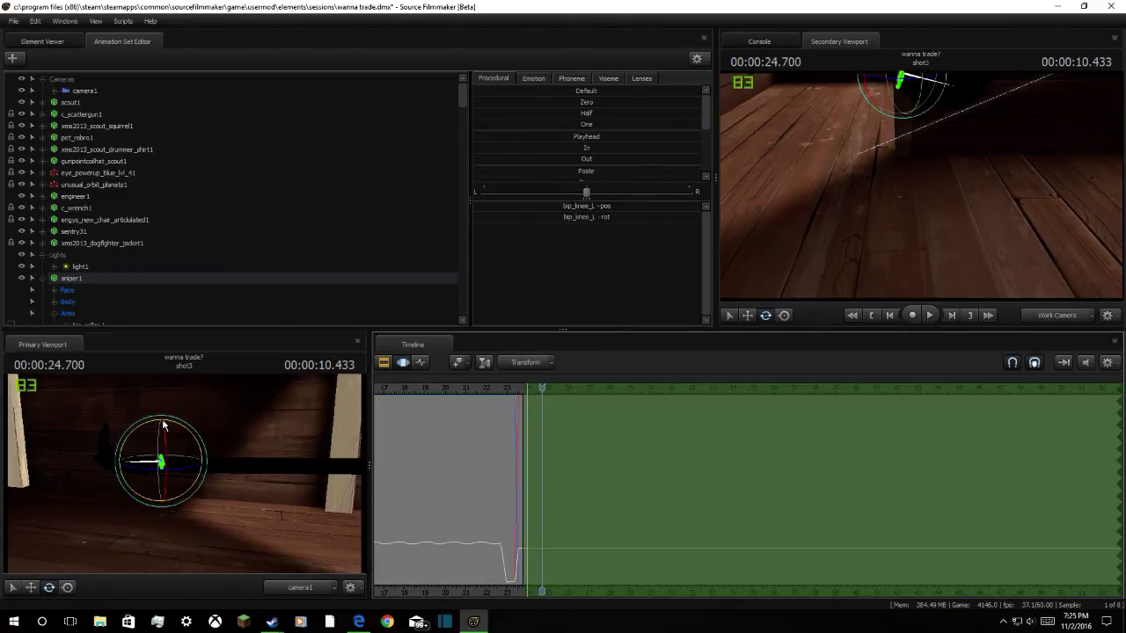
drag(158, 420, 128, 477)
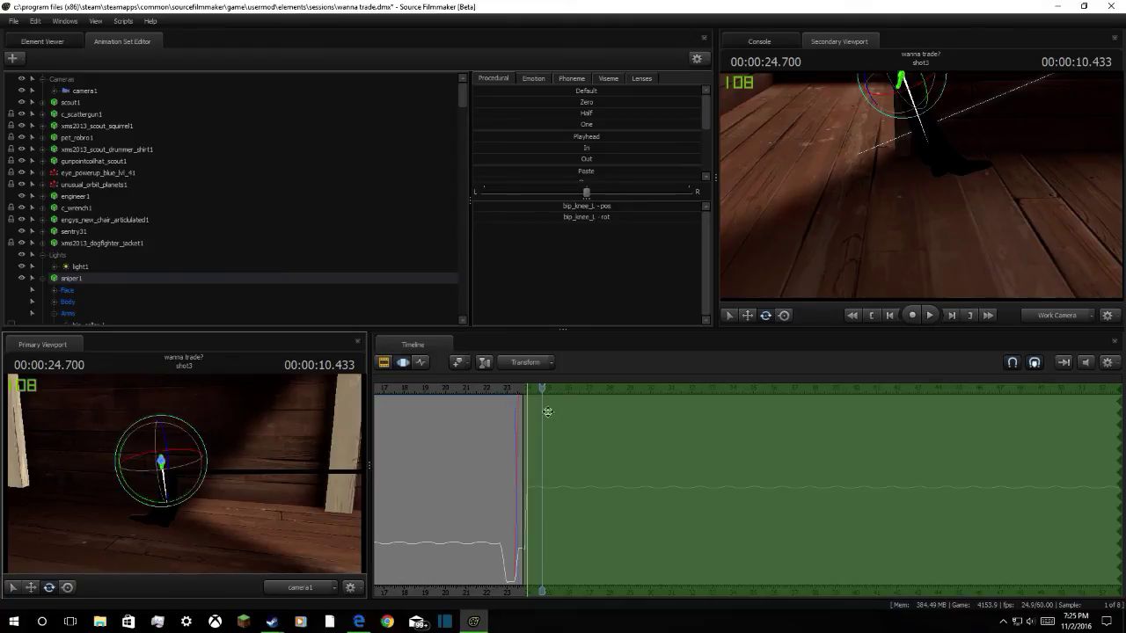
drag(544, 388, 505, 401)
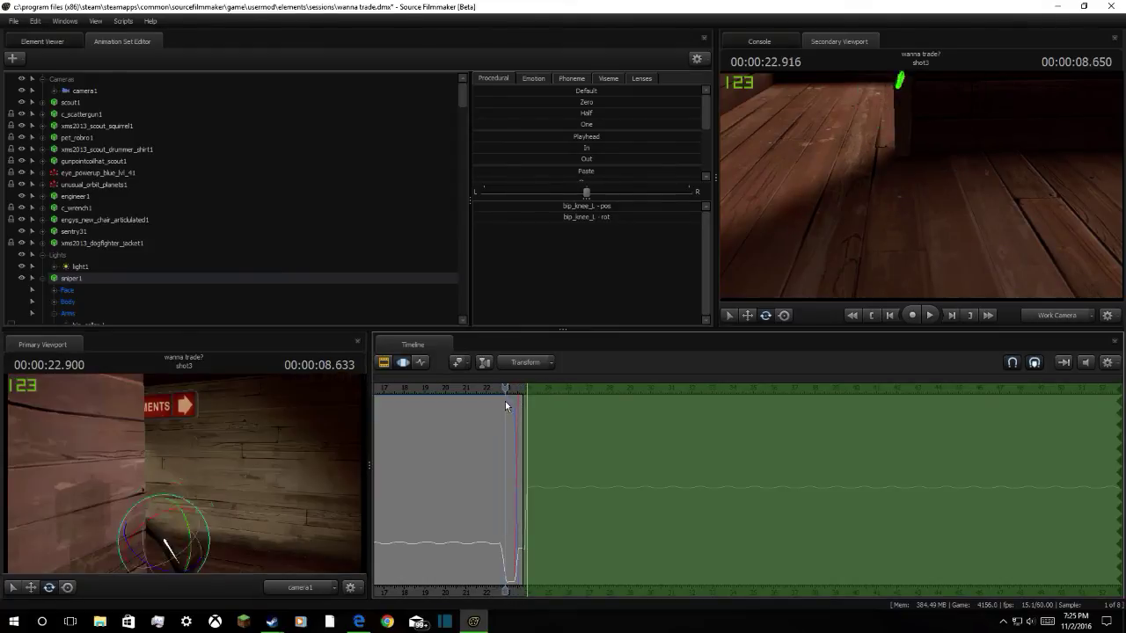
key(space)
key(space)
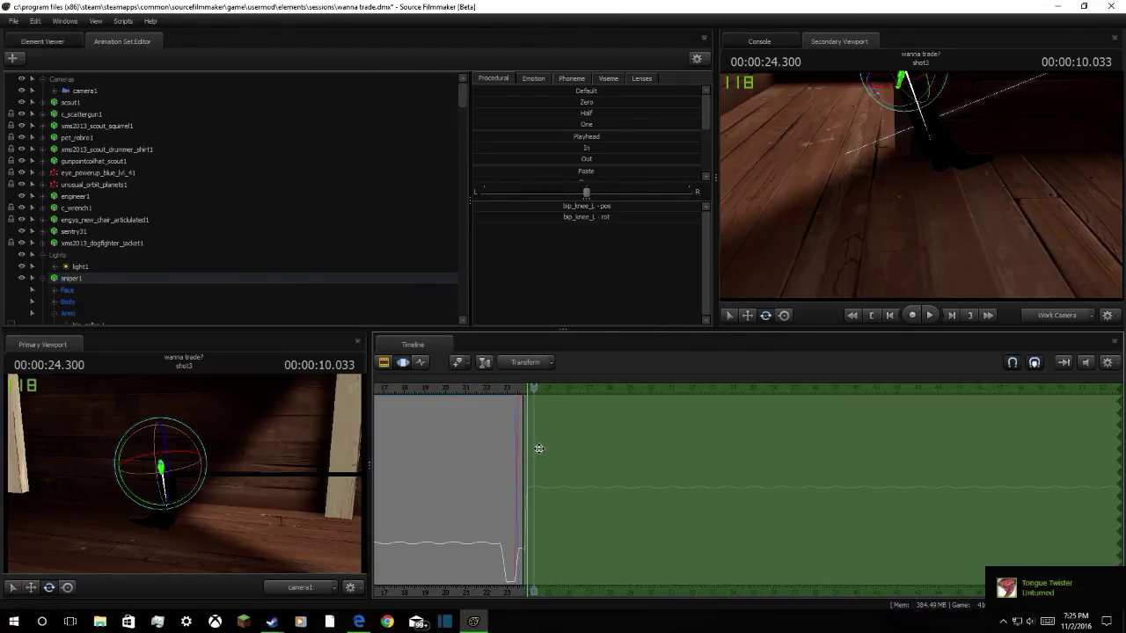
Set the time selection's starting falloff from about 24.7 to 26 seconds and import the stand_PRIMARY sequence onto sniper1
drag(530, 451, 574, 441)
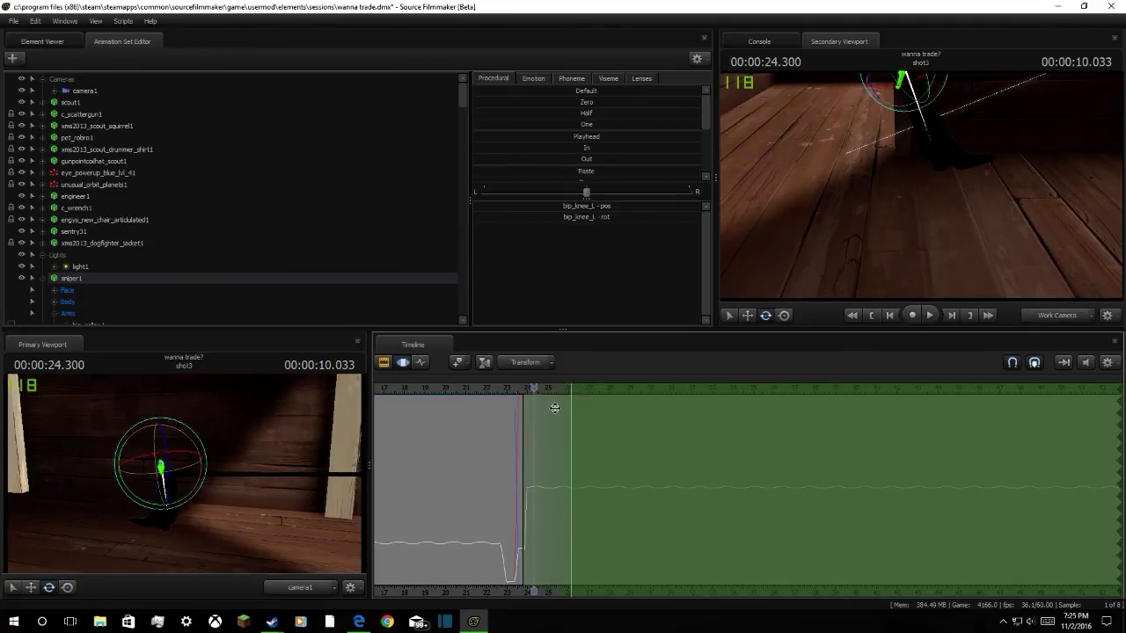
drag(526, 425, 545, 428)
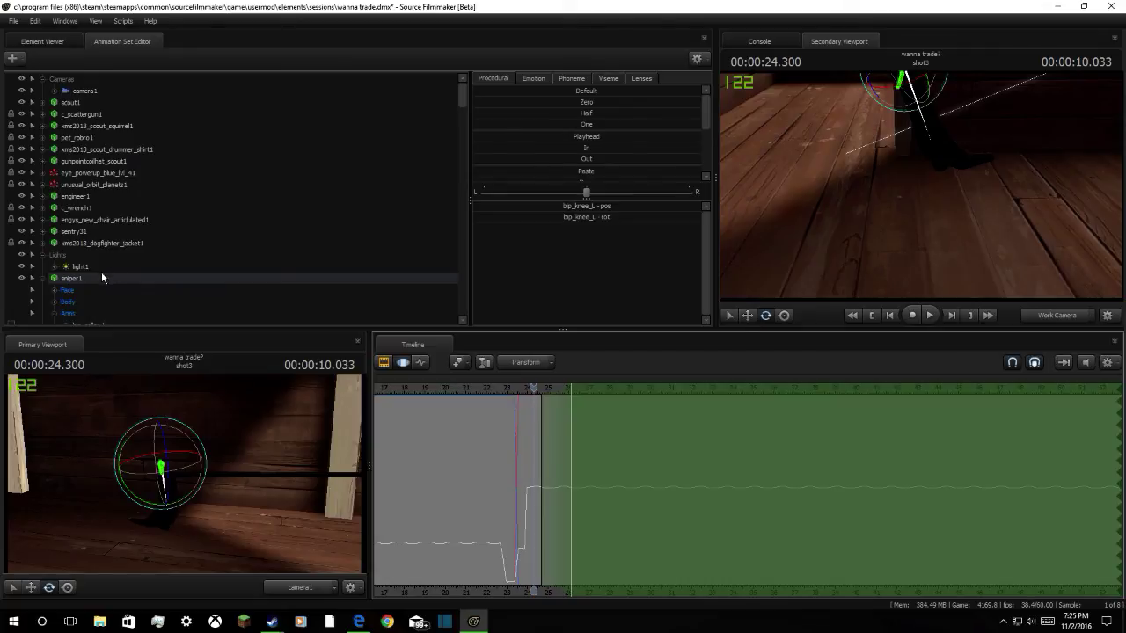
click(101, 276)
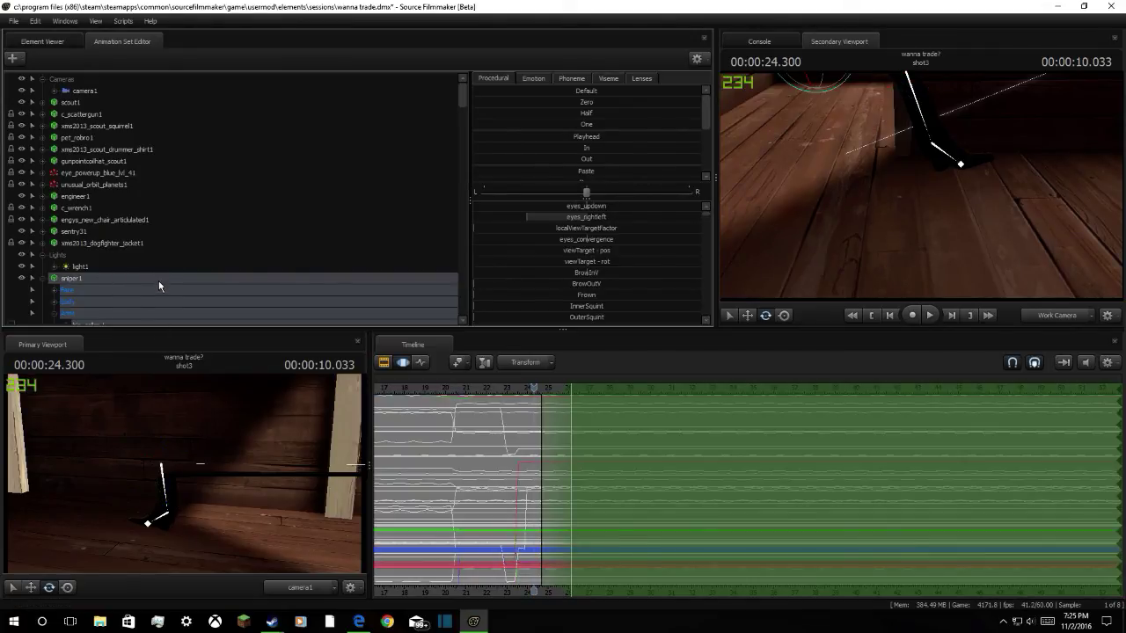
right_click(160, 285)
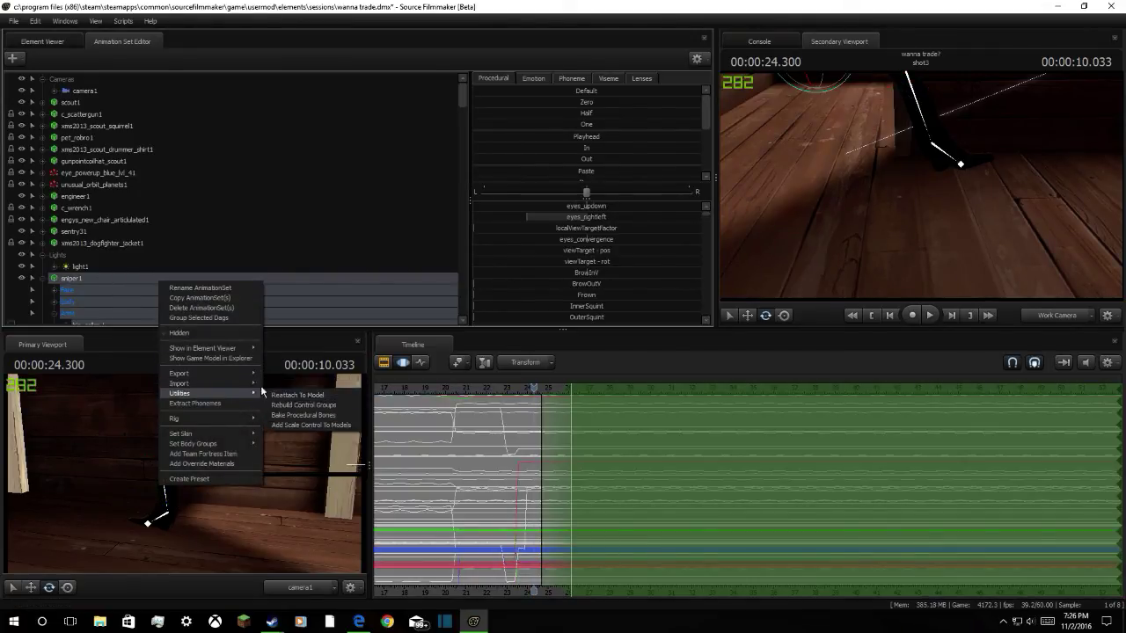
click(284, 395)
click(475, 334)
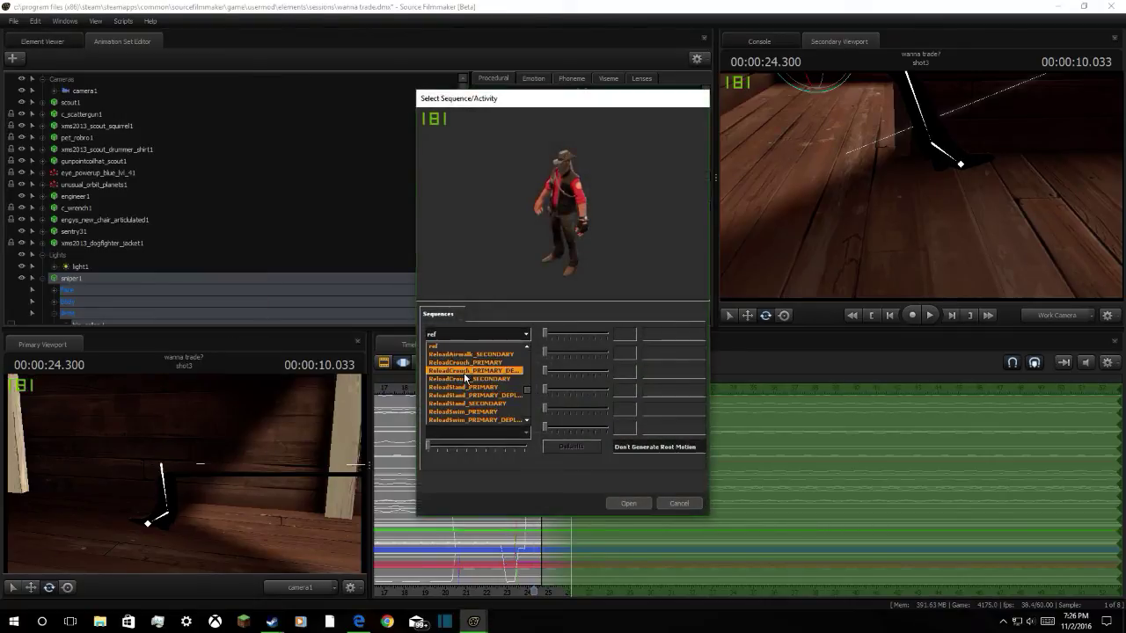
scroll(465, 378, down, 5)
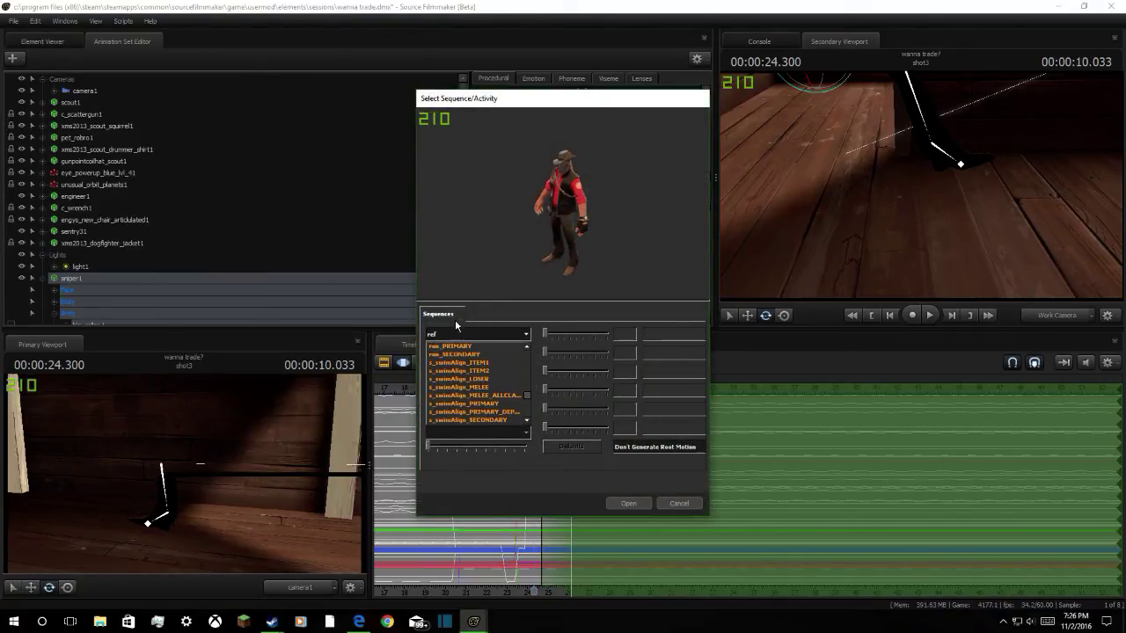
scroll(504, 413, down, 3)
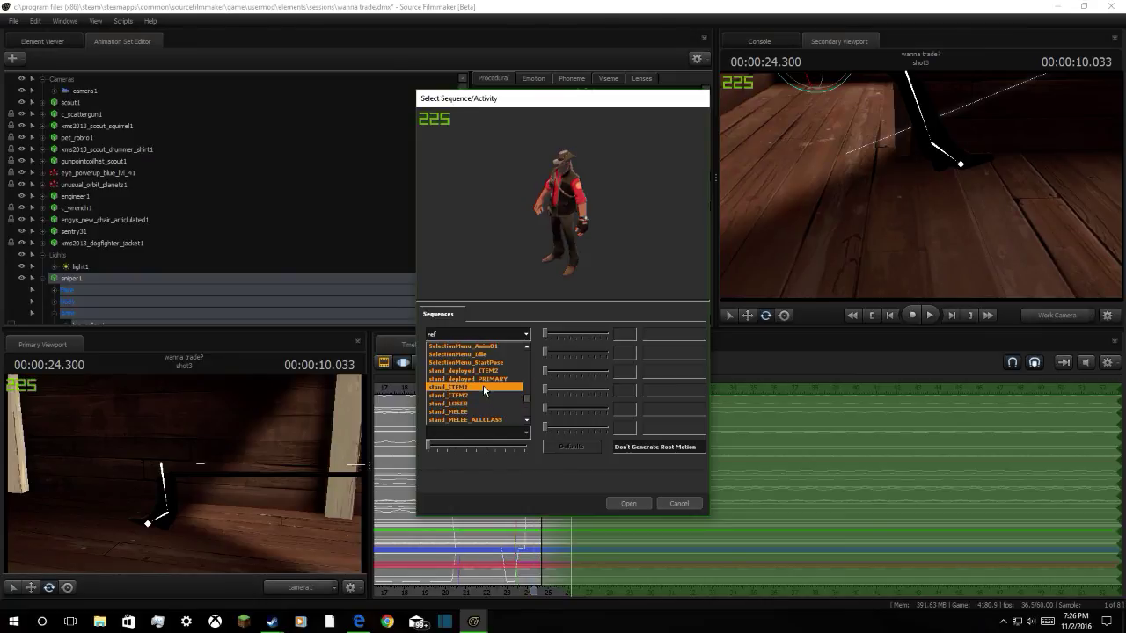
scroll(467, 392, down, 2)
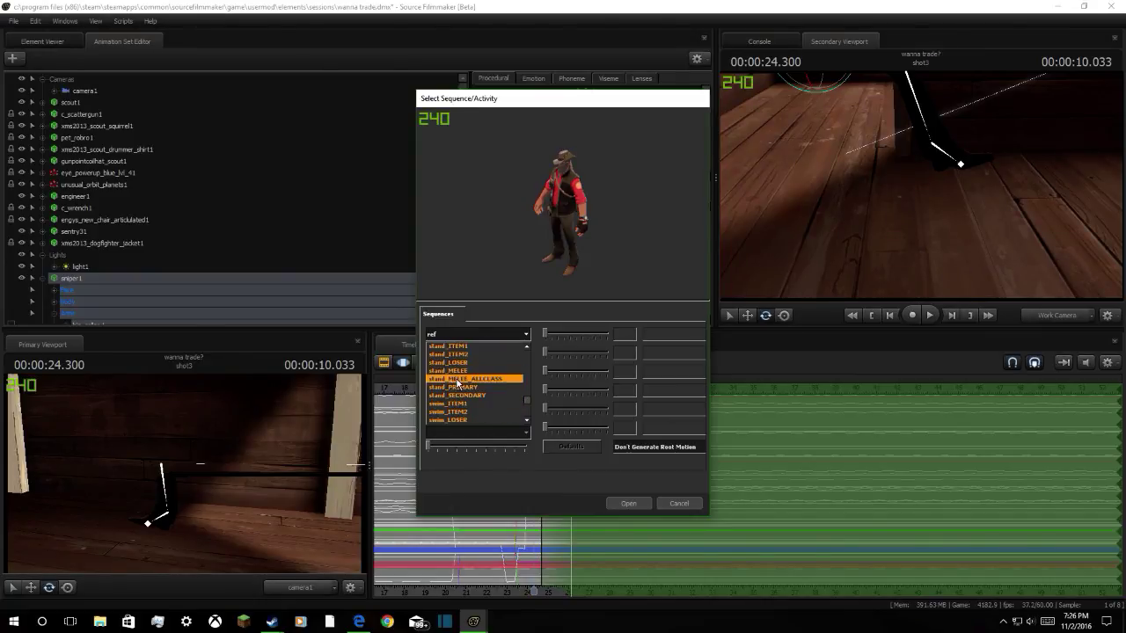
click(455, 391)
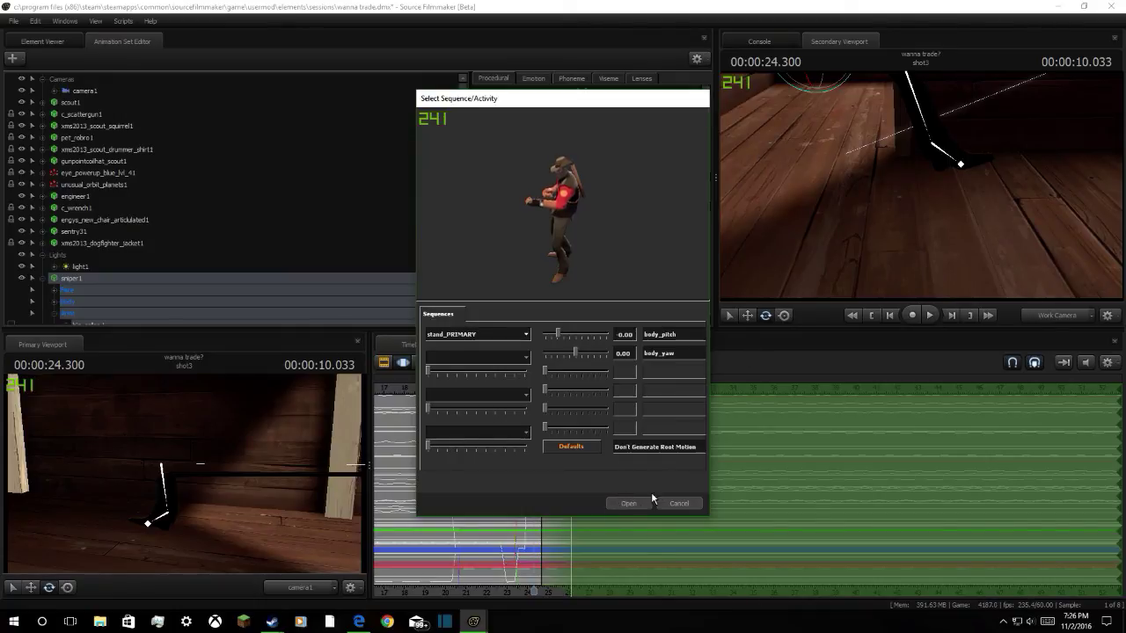
click(630, 504)
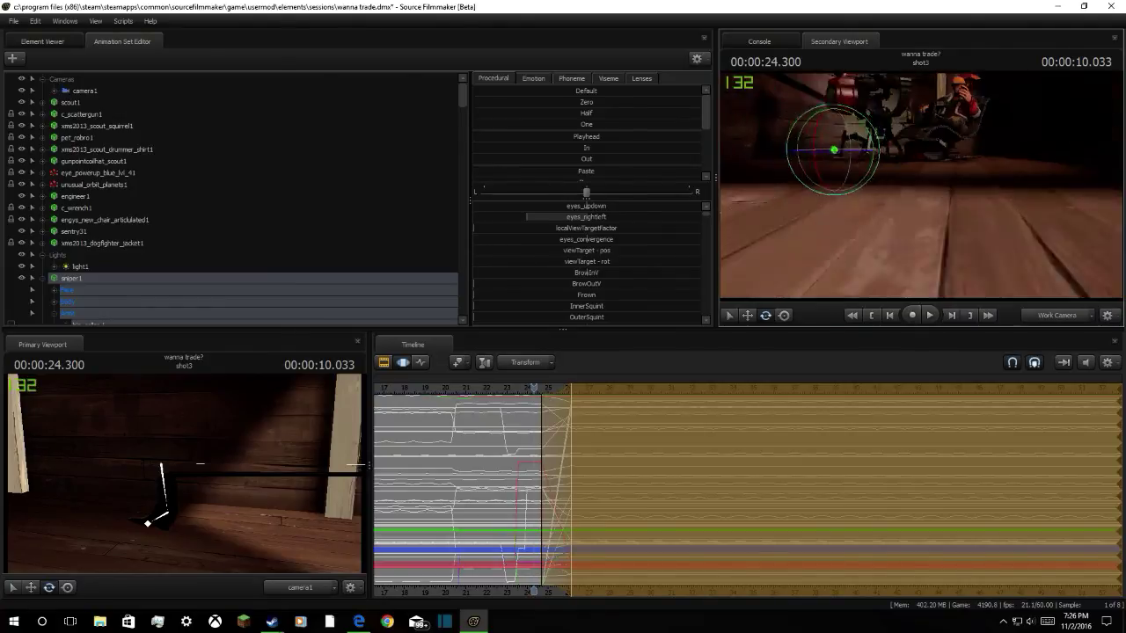
At 26.300 seconds, try moving the standing sniper1 away from the chair toward the wooden wall across the room
drag(915, 211, 902, 214)
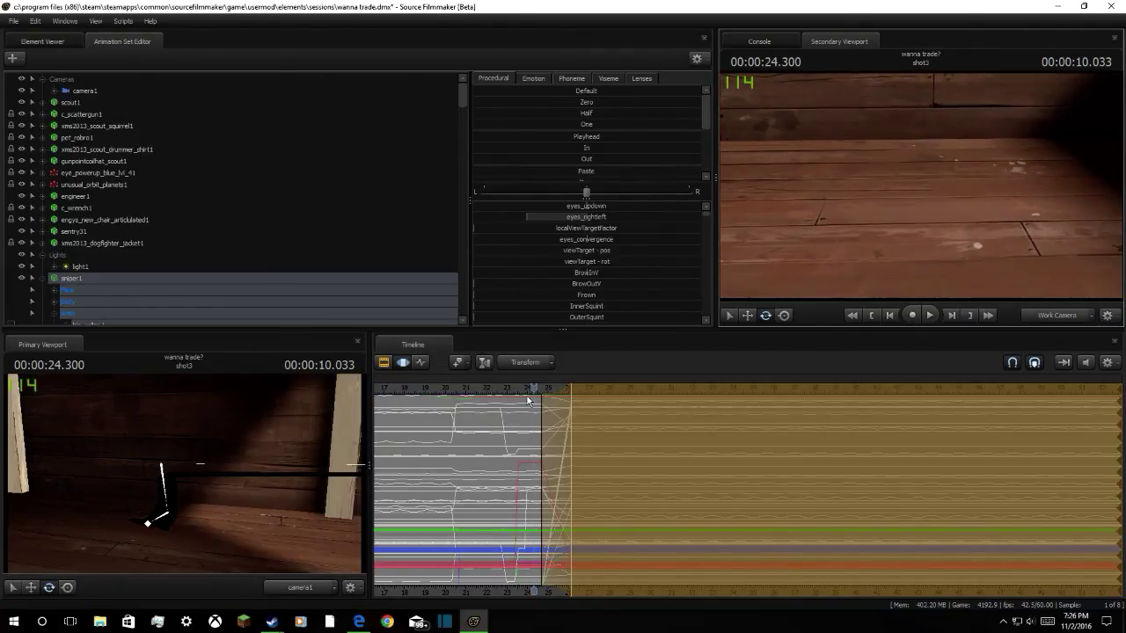
drag(531, 388, 575, 385)
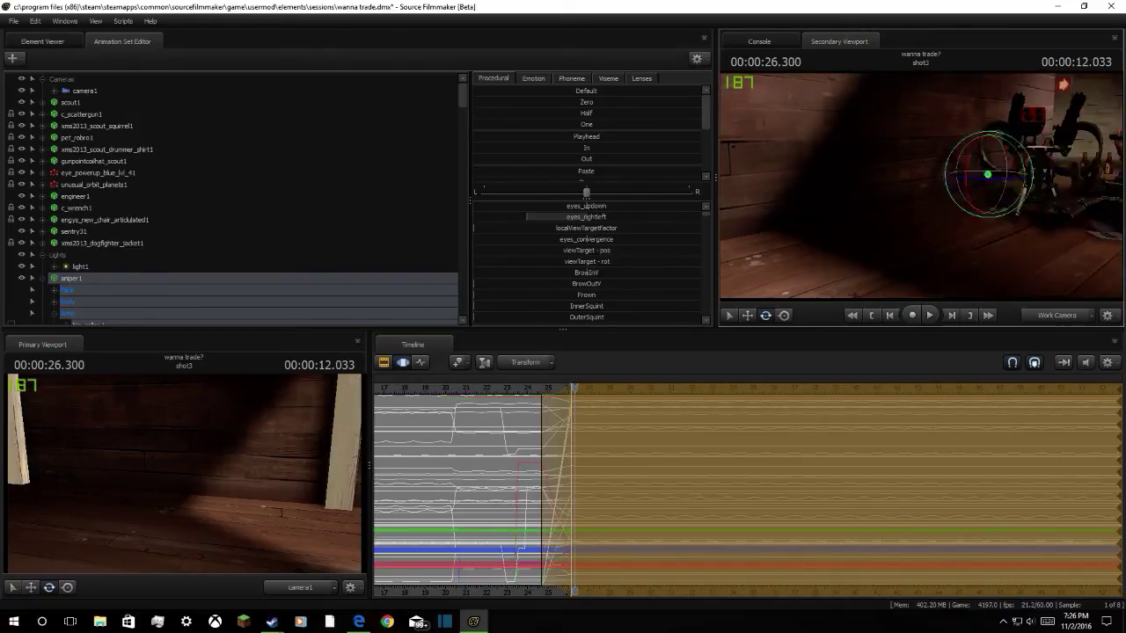
drag(912, 207, 916, 207)
click(748, 316)
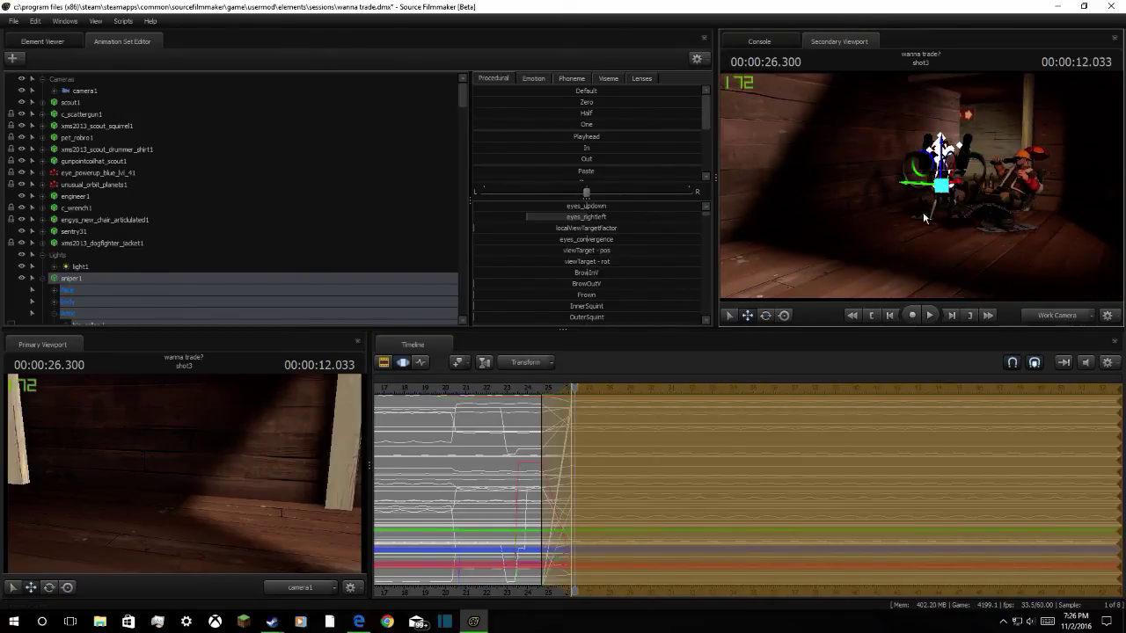
drag(936, 184, 622, 290)
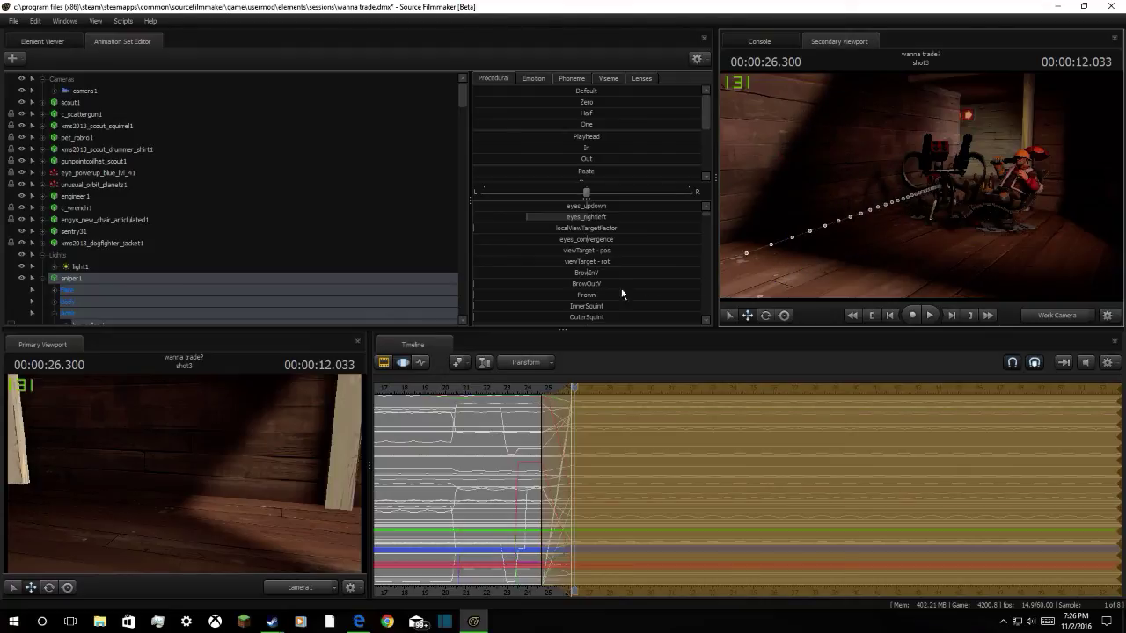
drag(799, 264, 926, 206)
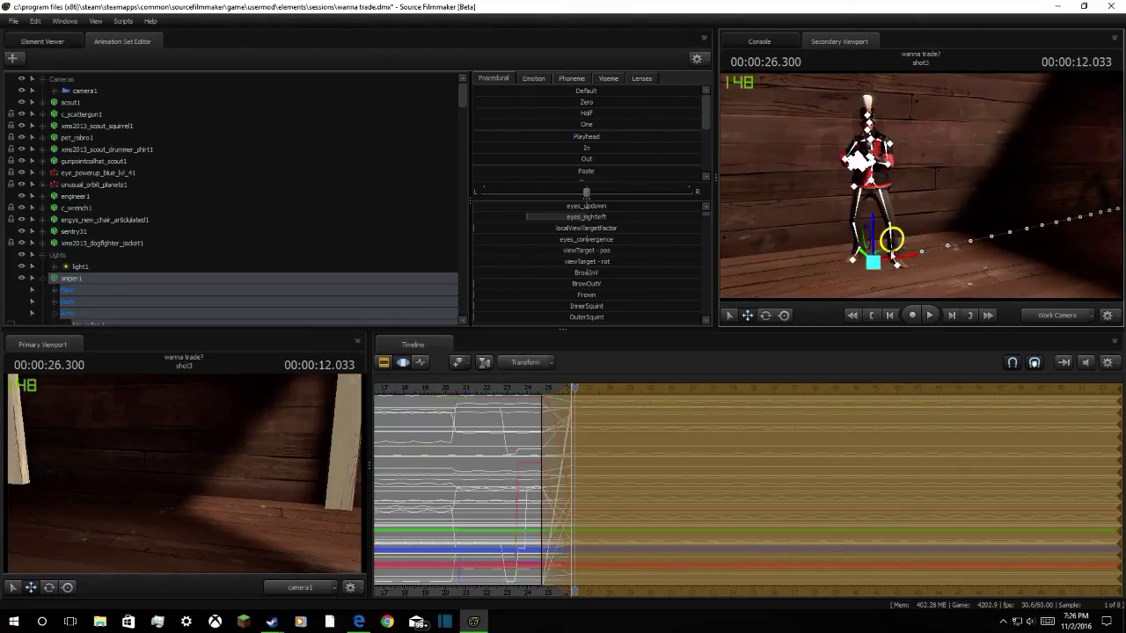
Try to move sniper1 further past the wooden post and into camera1's view at 26.300 seconds
drag(874, 262, 707, 310)
drag(844, 238, 739, 231)
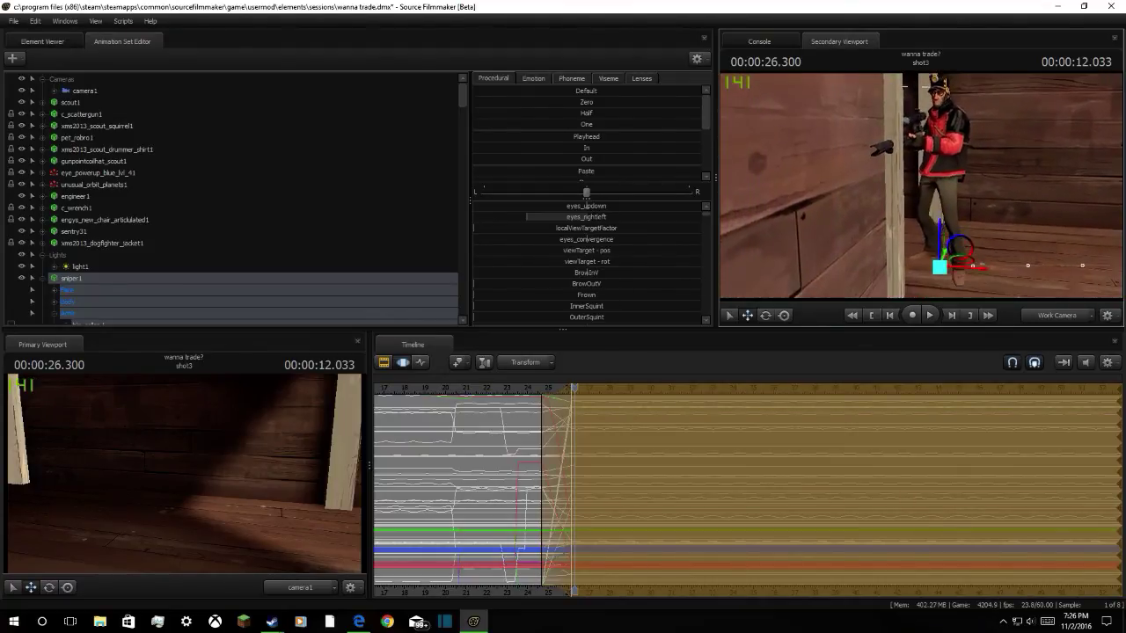
drag(975, 268, 842, 265)
drag(946, 227, 908, 205)
click(573, 389)
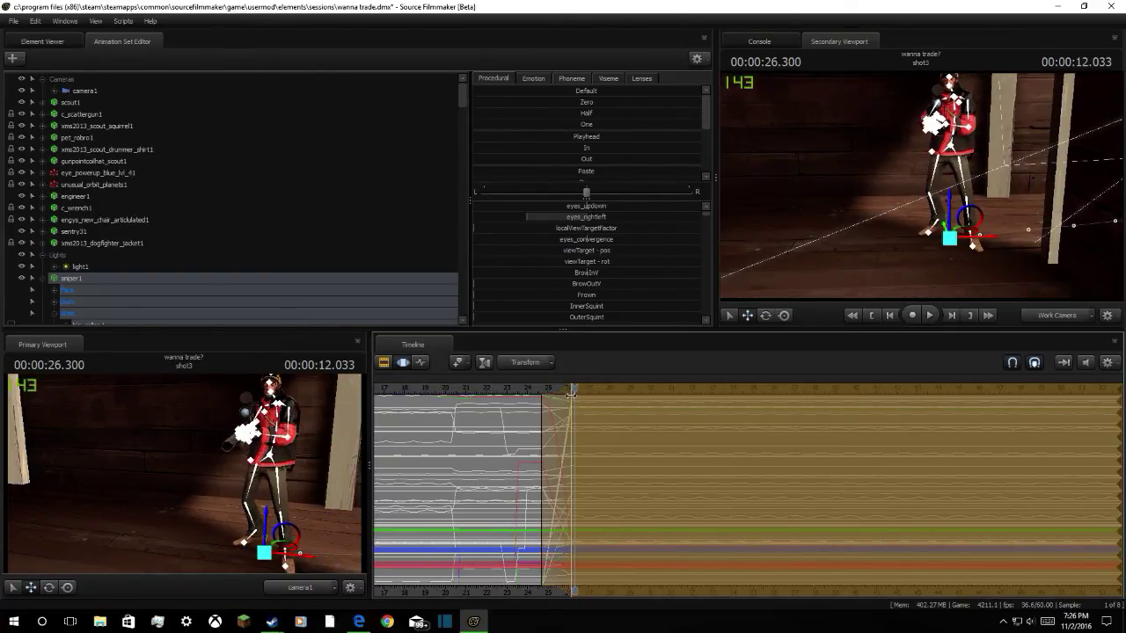
Try shortening the starting falloff to about 25.6 seconds, bring sniper1 further into camera1's frame, and replay the transition from about 24 seconds
drag(571, 400, 561, 400)
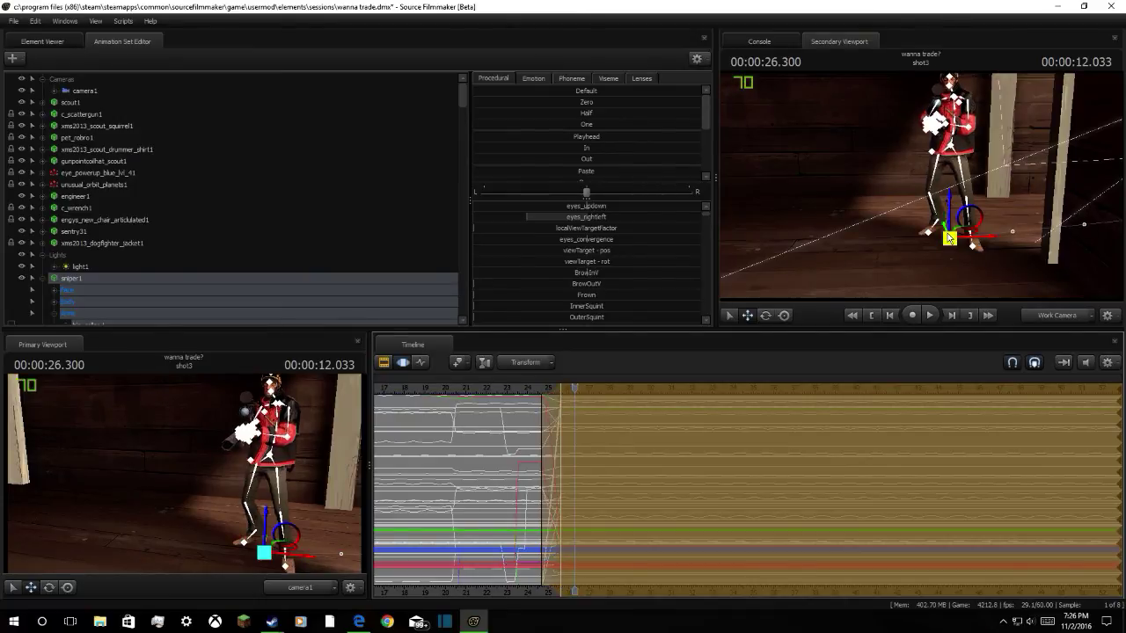
drag(965, 234, 931, 261)
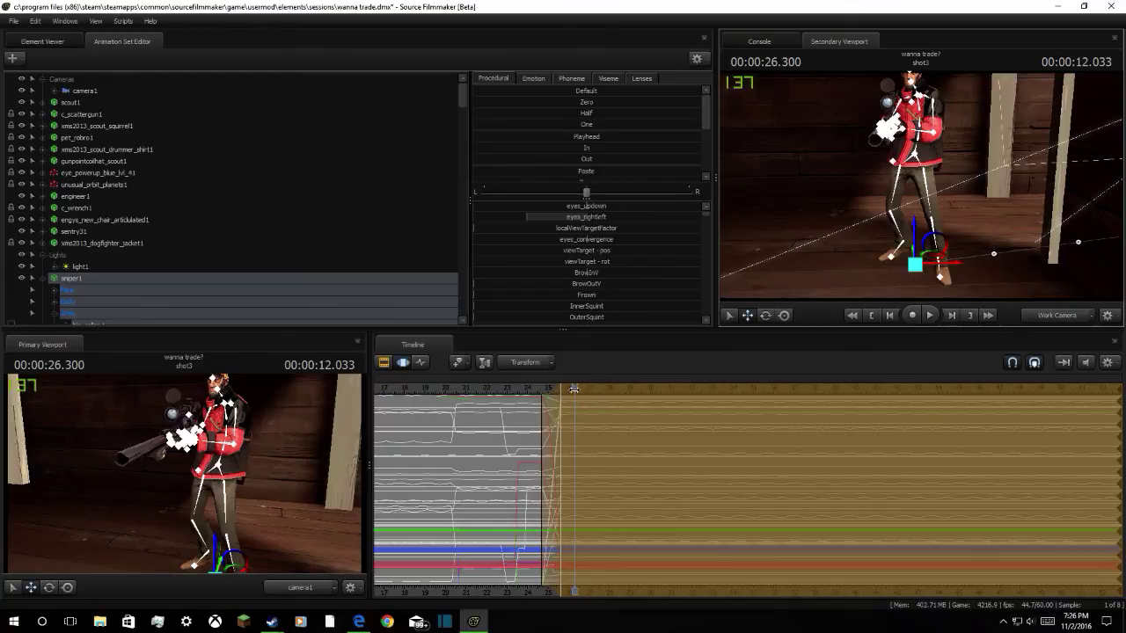
drag(574, 388, 529, 393)
key(space)
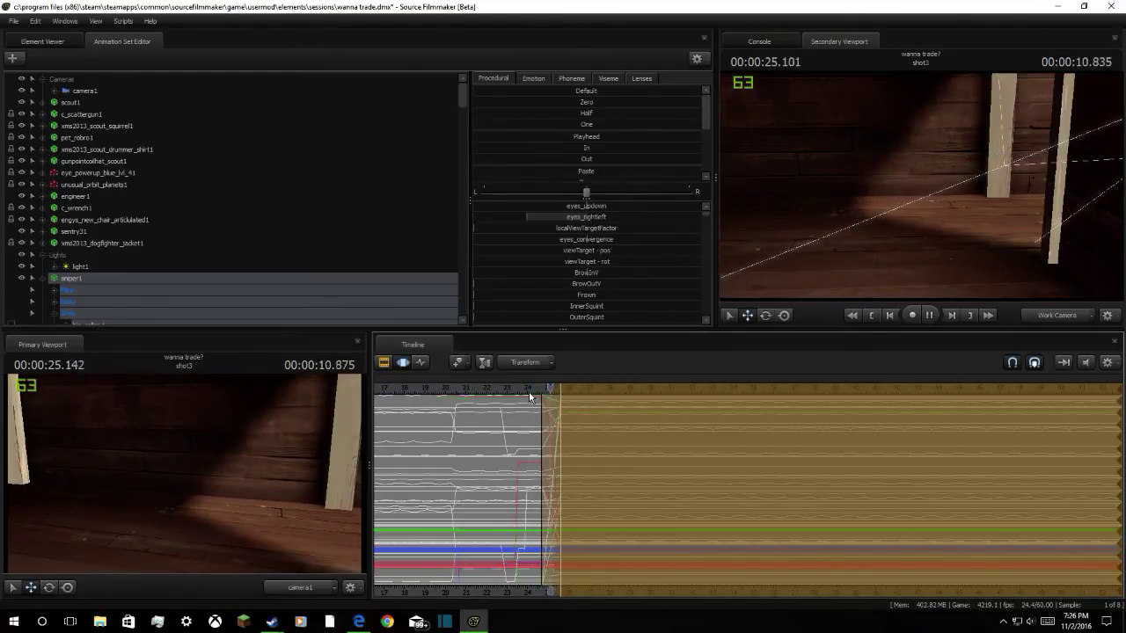
key(space)
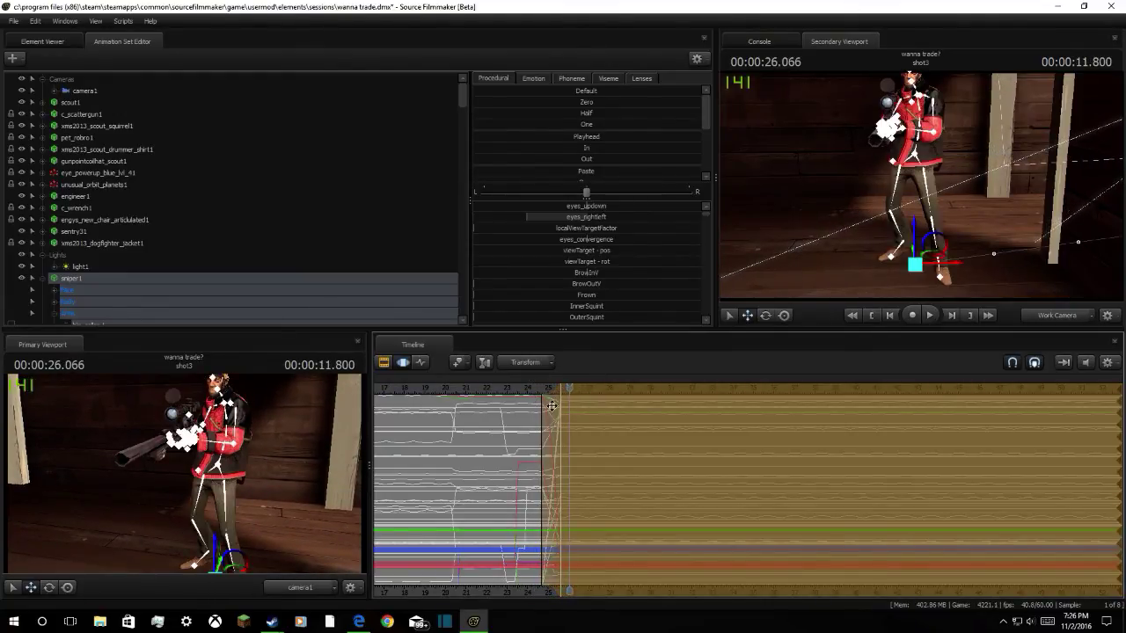
Undo the shortened falloff and sniper1's last moves into camera1's view
mouse_move(570, 400)
mouse_down()
mouse_move(531, 414)
mouse_move(567, 411)
mouse_up()
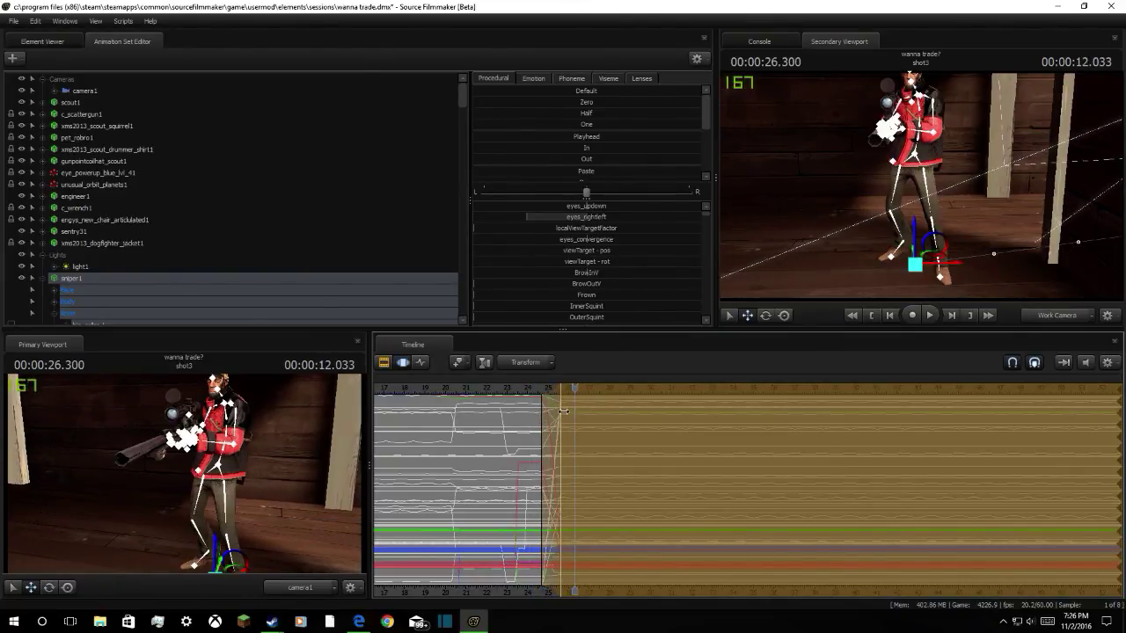
key(ctrl+z)
key(ctrl+z)
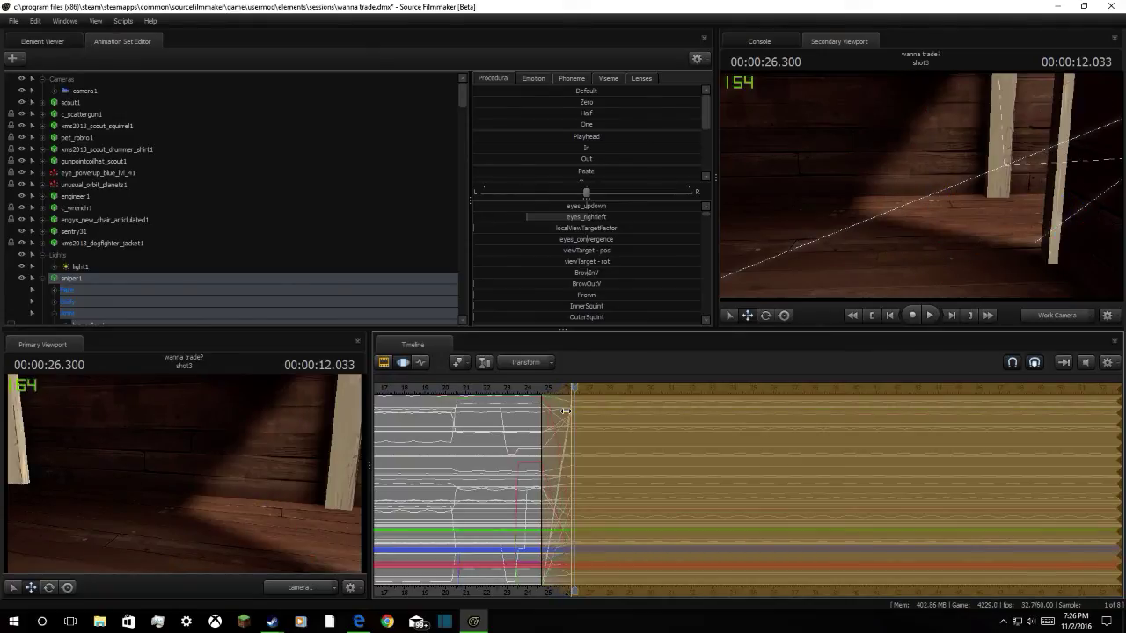
Try extending the starting falloff to about 29 seconds, play the result, and undo it together with sniper1's remaining move
drag(835, 247, 950, 281)
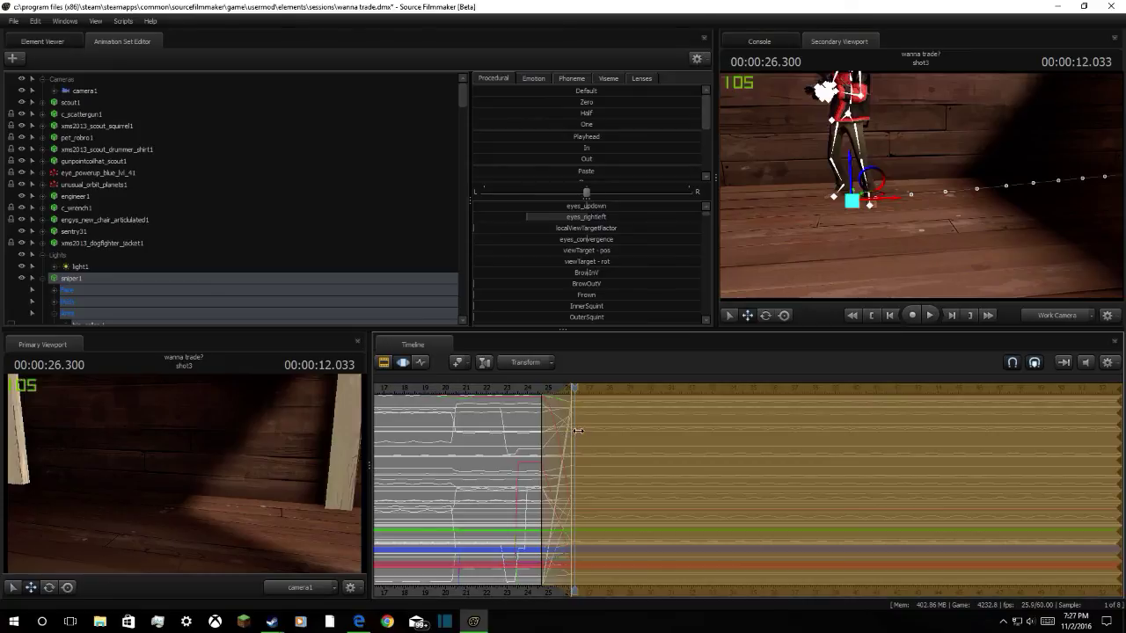
drag(585, 428, 632, 412)
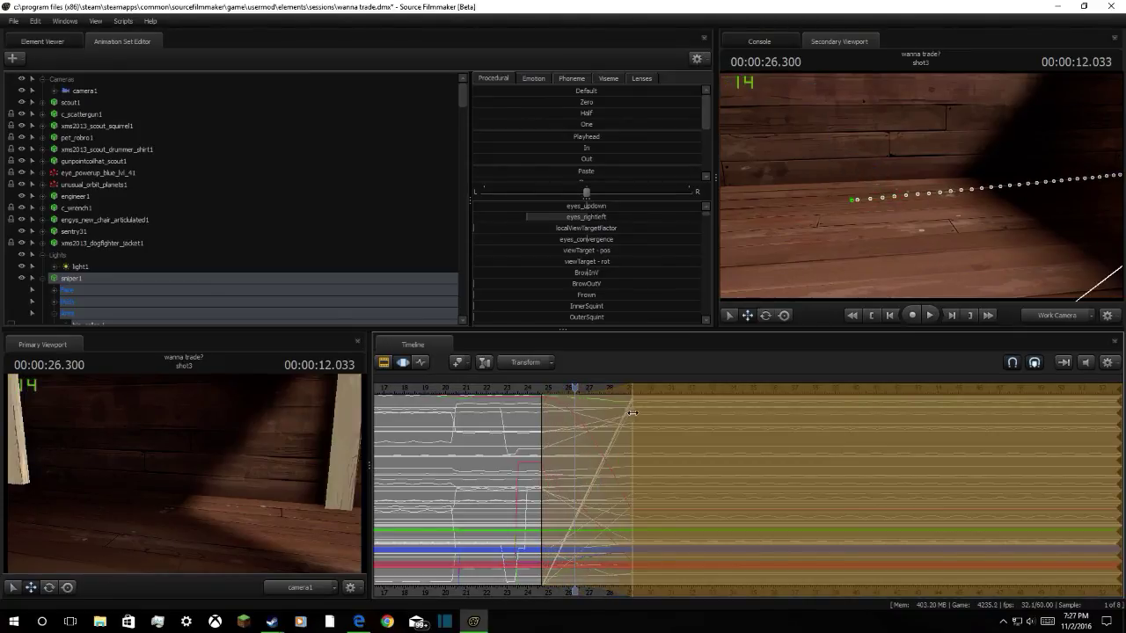
key(space)
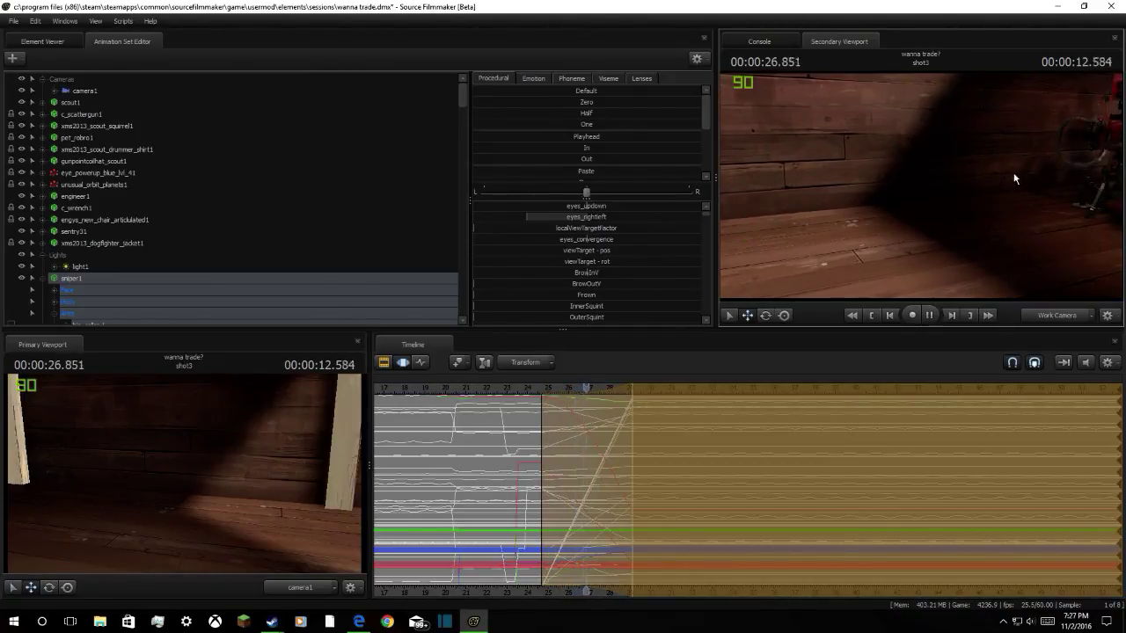
key(space)
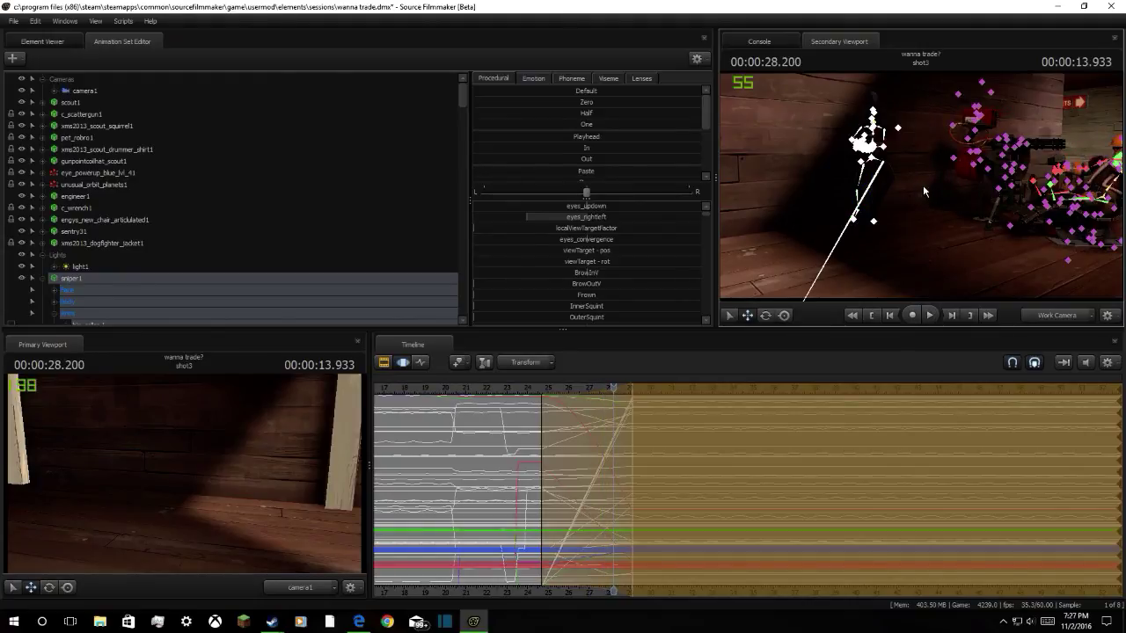
key(ctrl+z)
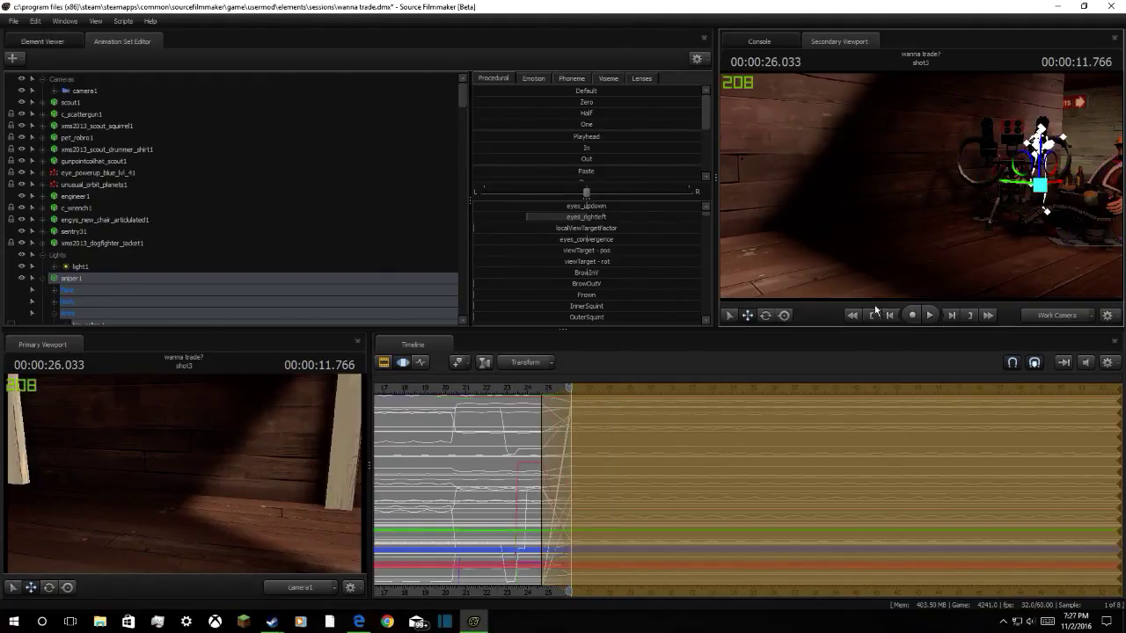
Extend the time selection's starting falloff to about 27.4 seconds and preview the blend into the standing pose
drag(577, 430, 604, 433)
key(Escape)
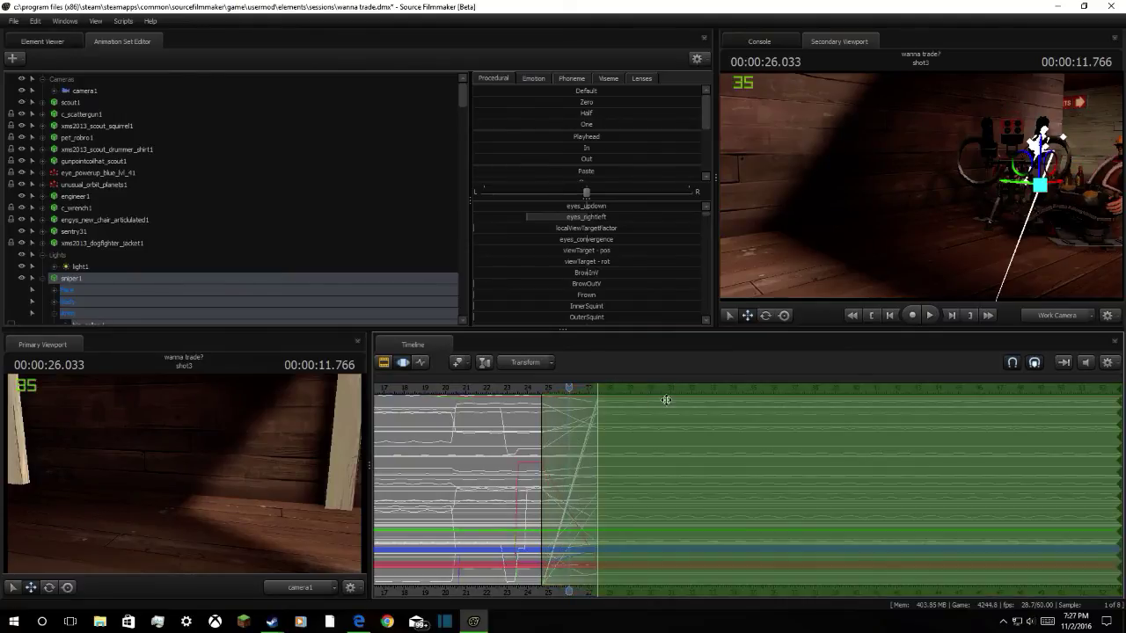
key(space)
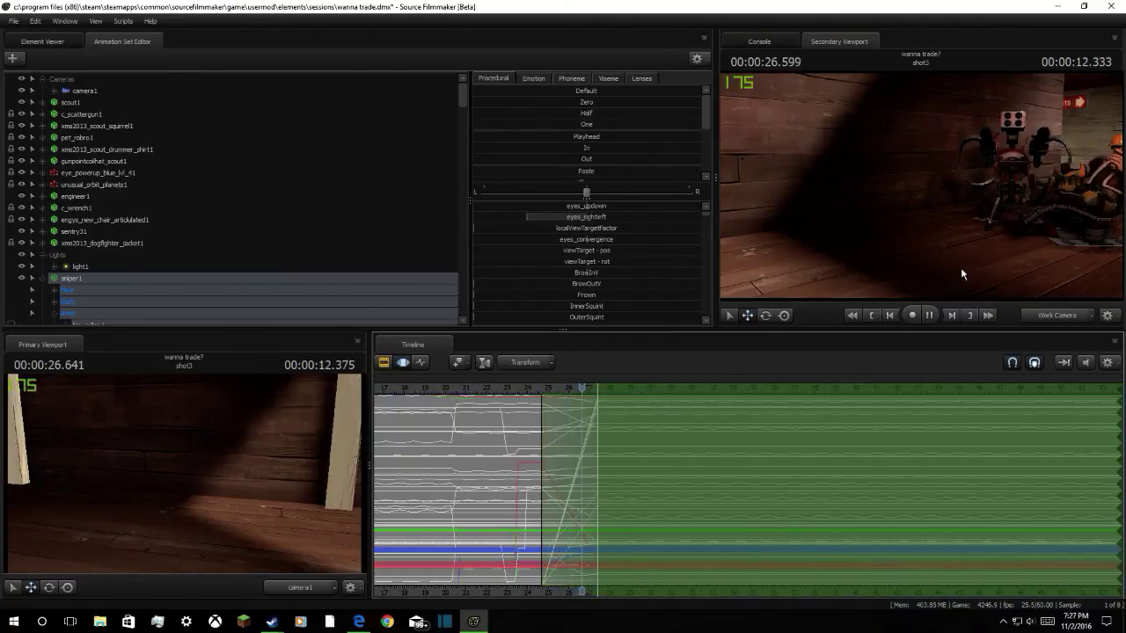
key(space)
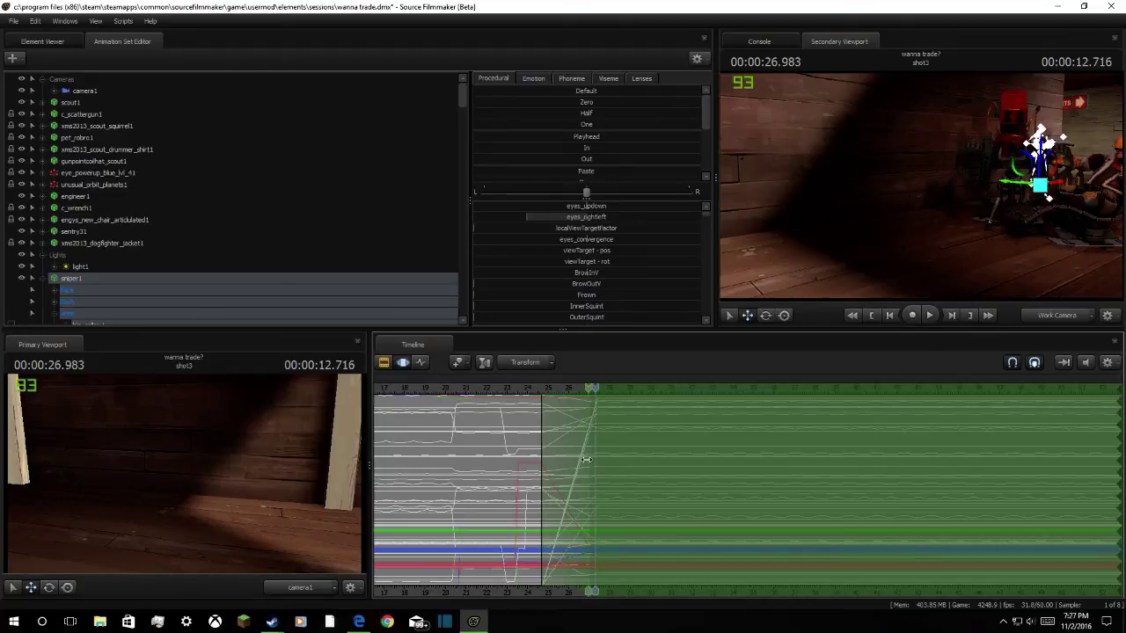
Move the standing sniper1 in front of camera1 at about 27.3 seconds, using a starting falloff of about 26.3 seconds
drag(914, 276, 967, 151)
mouse_move(1021, 202)
mouse_down()
mouse_move(726, 291)
mouse_move(701, 319)
mouse_move(689, 316)
mouse_up()
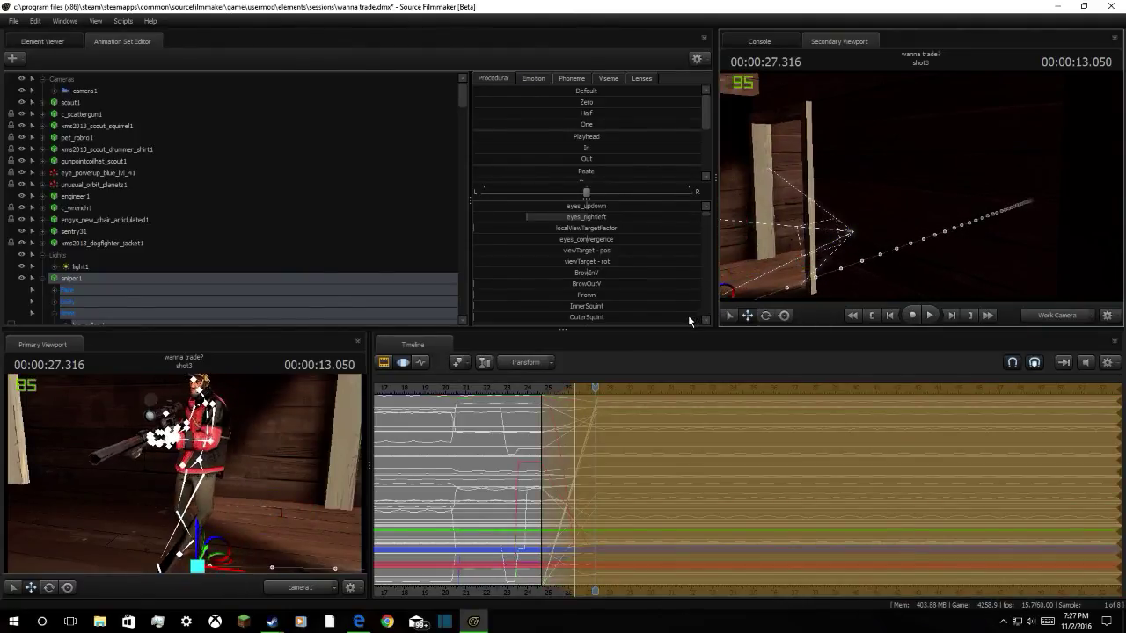
key(space)
key(space)
Replay sniper1's transition into the standing pose from about 24.5 seconds and commit the pending edit
drag(604, 388, 539, 388)
key(space)
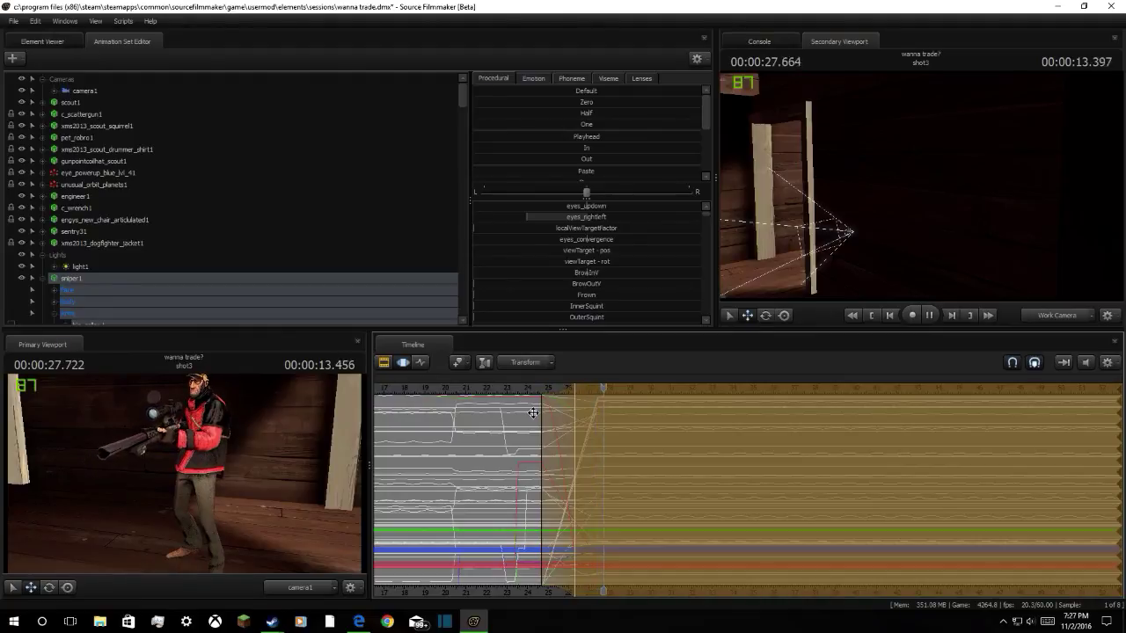
key(space)
click(533, 413)
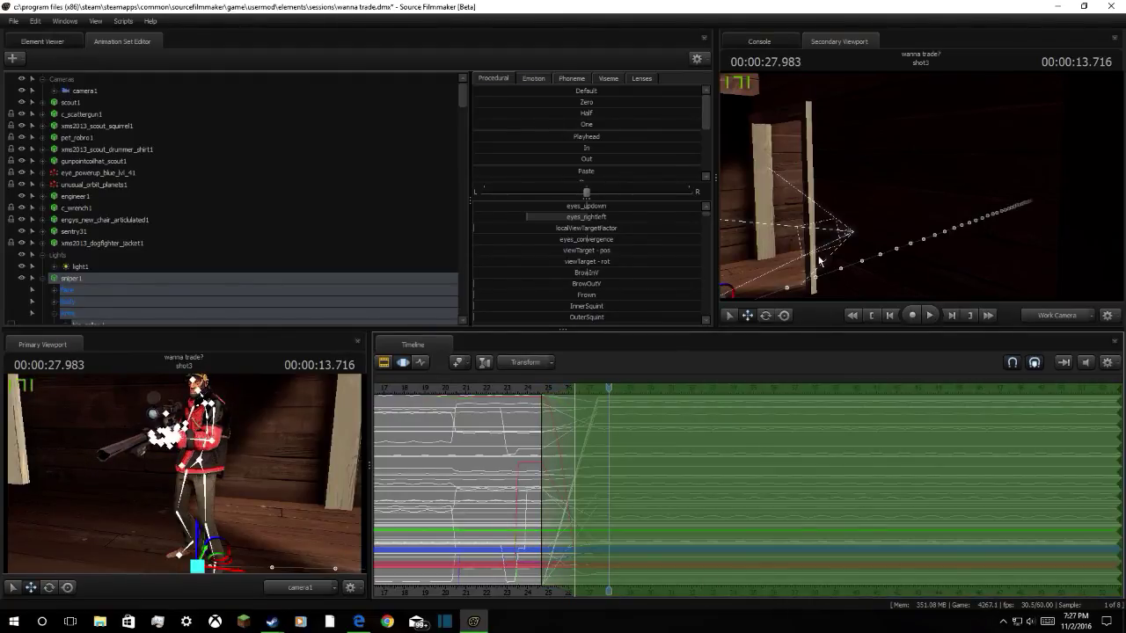
drag(808, 268, 922, 194)
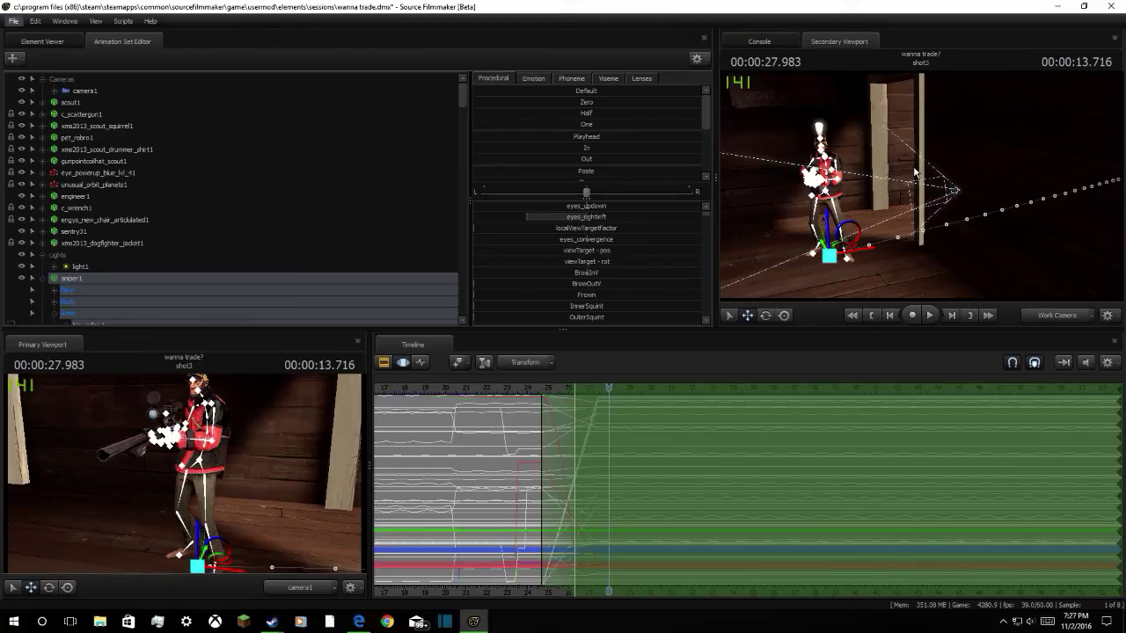
Switch to the browser showing the YouTube live stream page and pause the broadcast
key(alt+Tab)
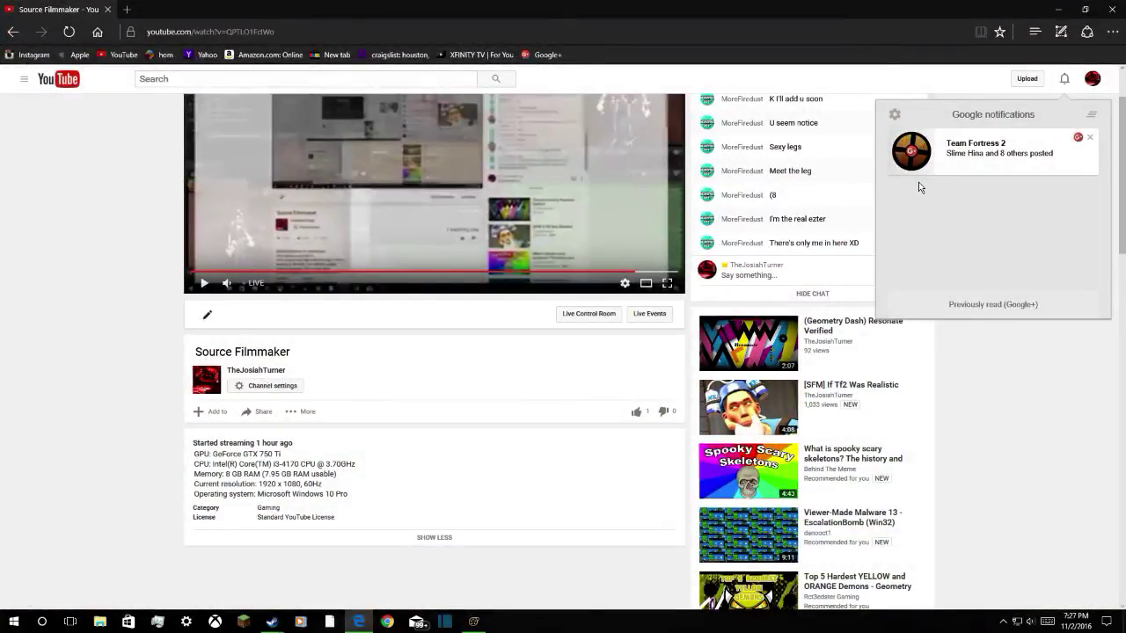
key(alt+z)
click(792, 211)
click(757, 285)
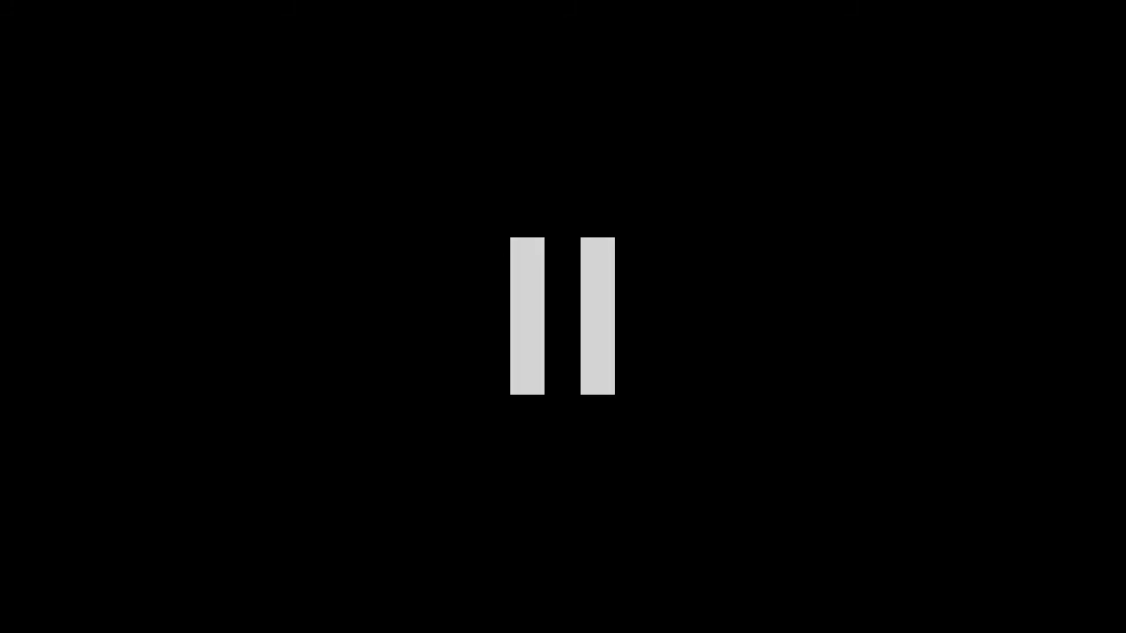